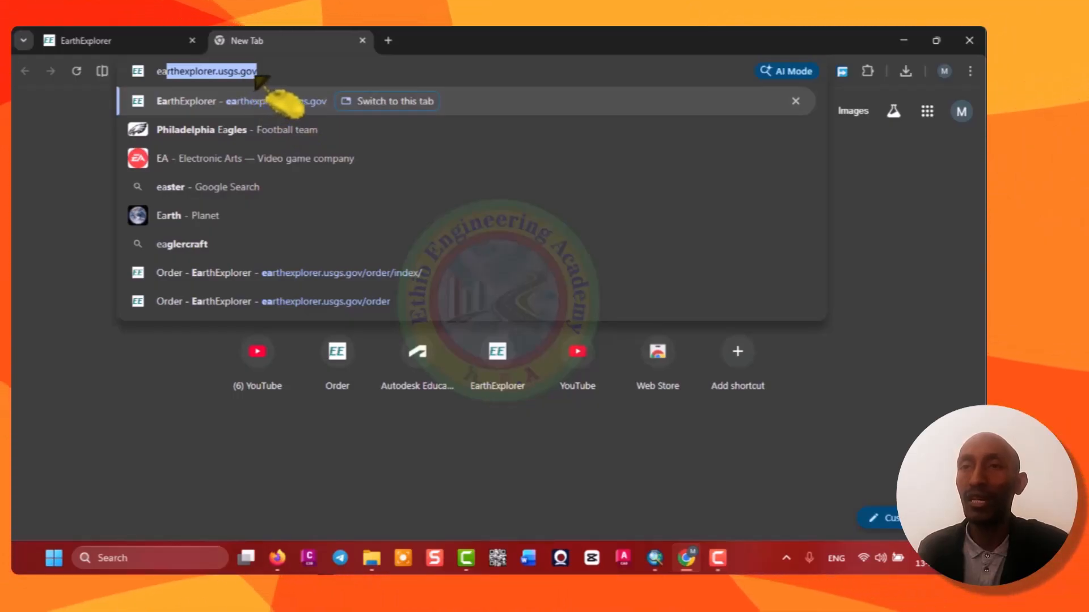
Open the earthexplorer.usgs.gov site and scroll through its search criteria page.
key("Return")
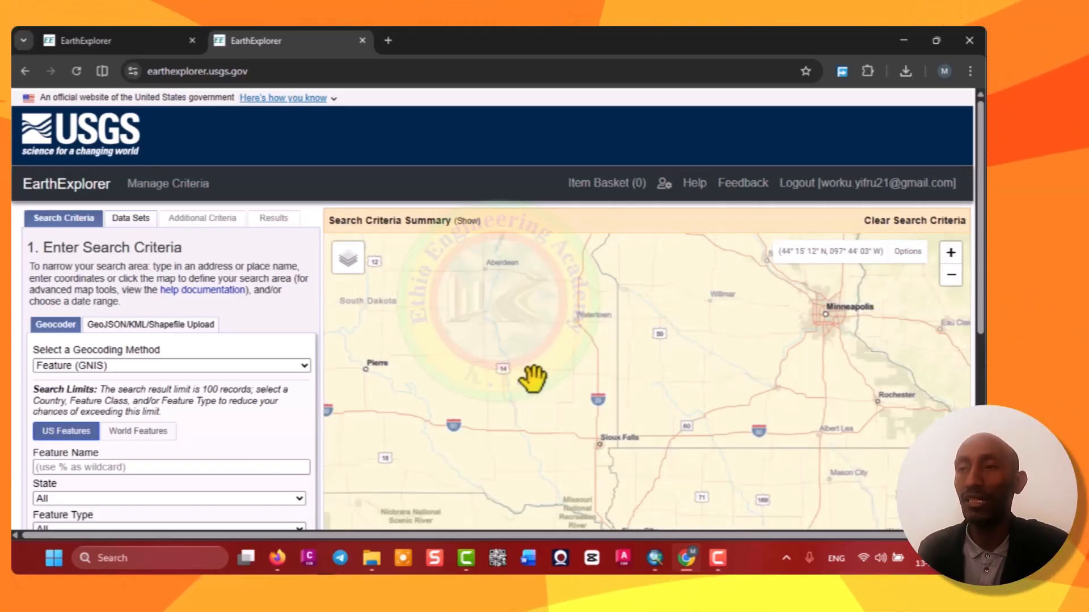
scroll(980, 334, "down", 6)
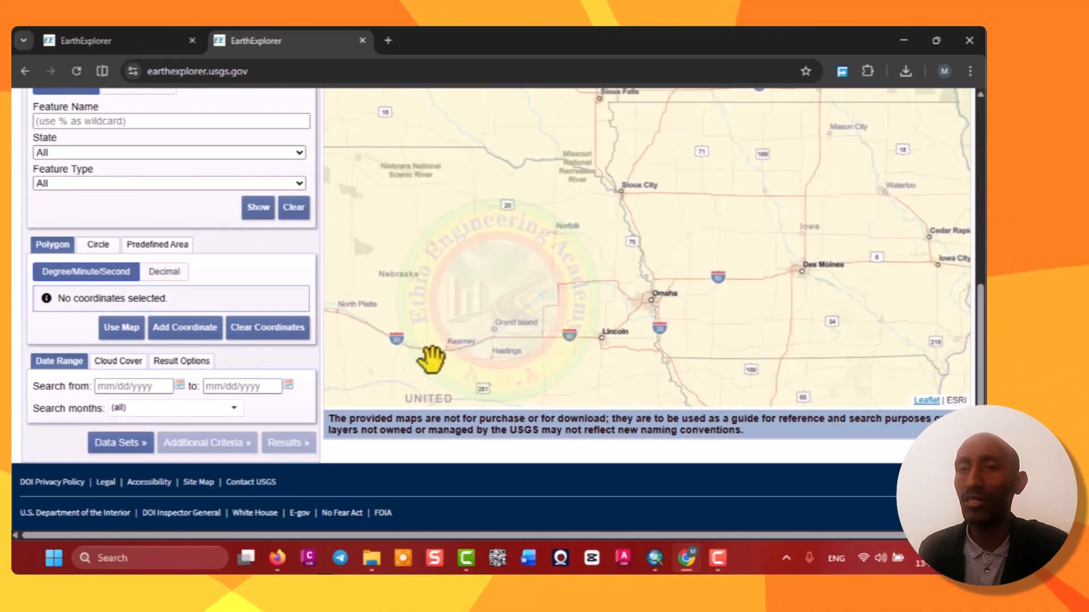
scroll(432, 358, "up", 3)
scroll(449, 359, "down", 4)
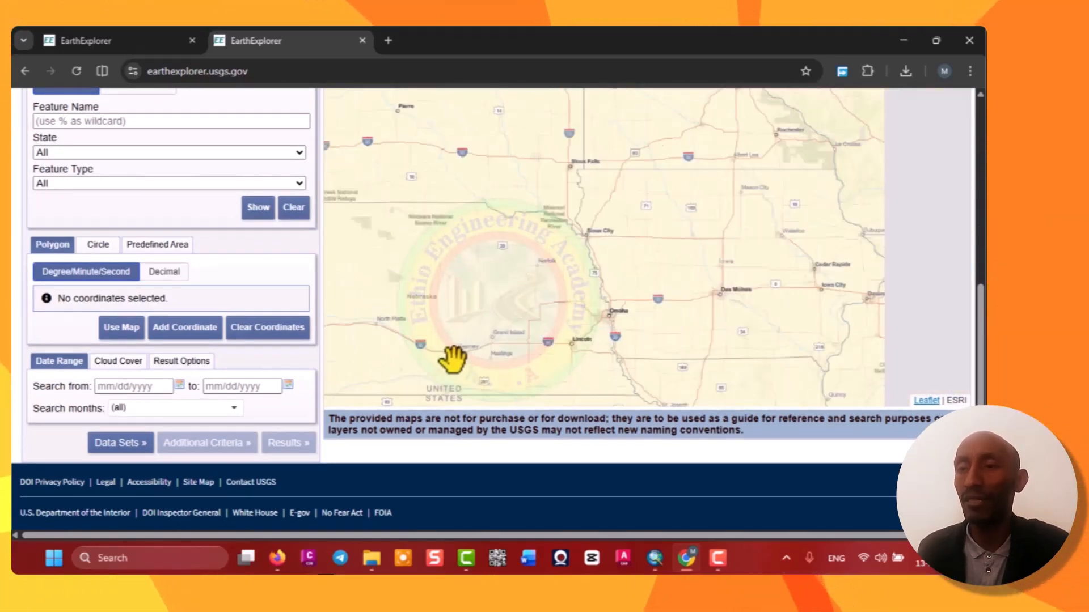
scroll(456, 360, "down", 2)
scroll(979, 397, "up", 6)
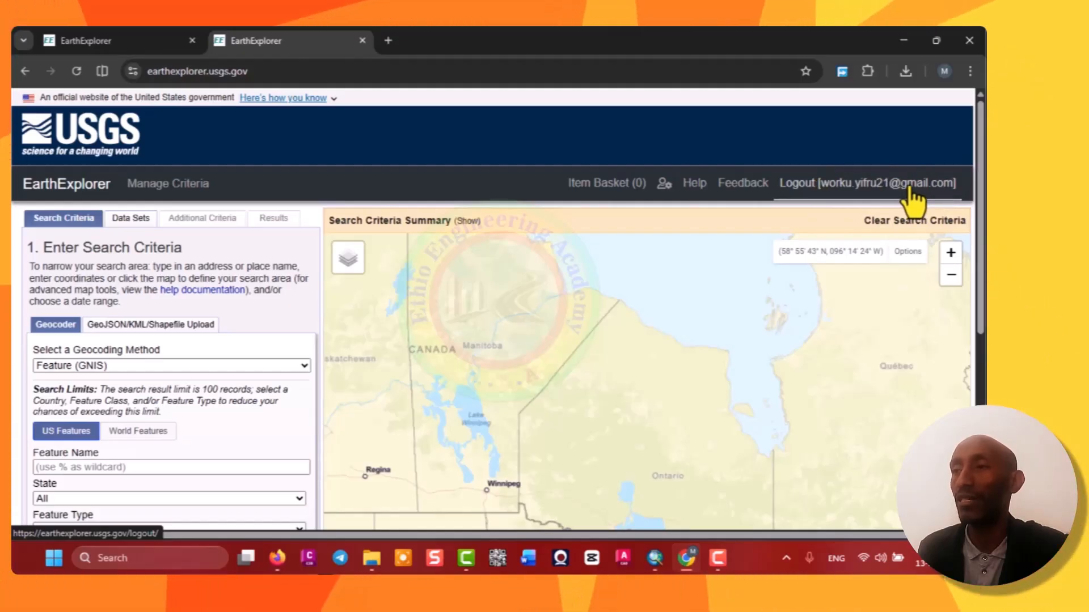
Switch the map basemap to ESRI World Imagery and bring East Africa into view.
mouse_move(351, 262)
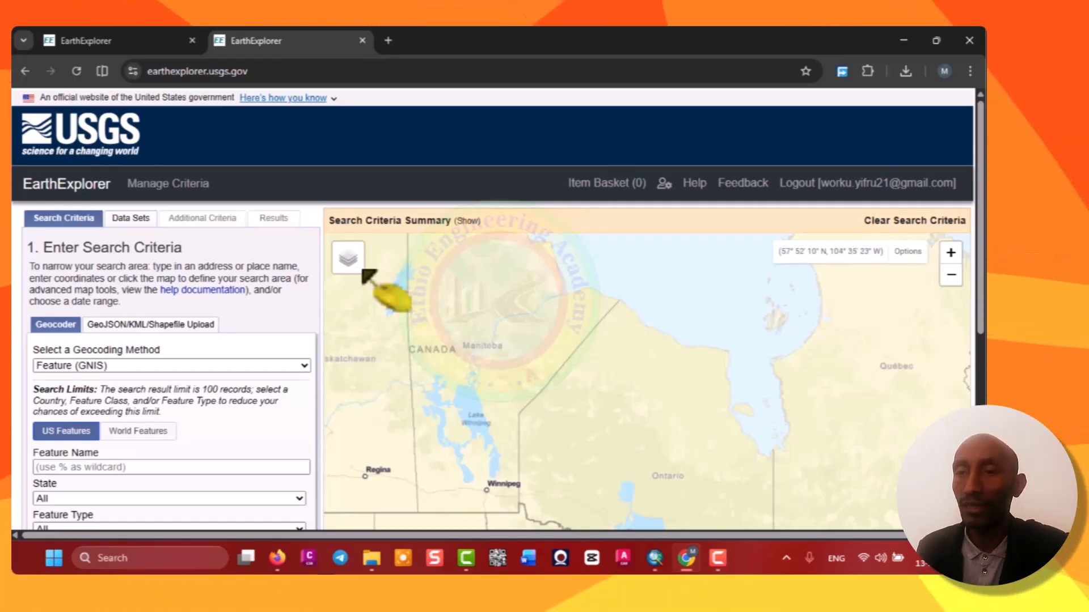
left_click(341, 253)
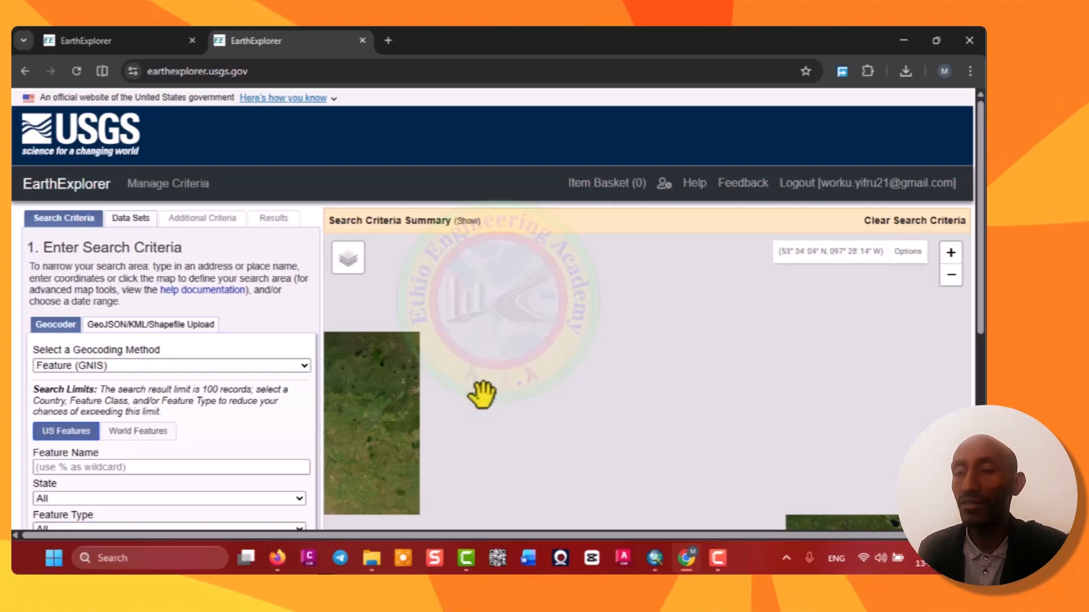
scroll(617, 420, "down", 2)
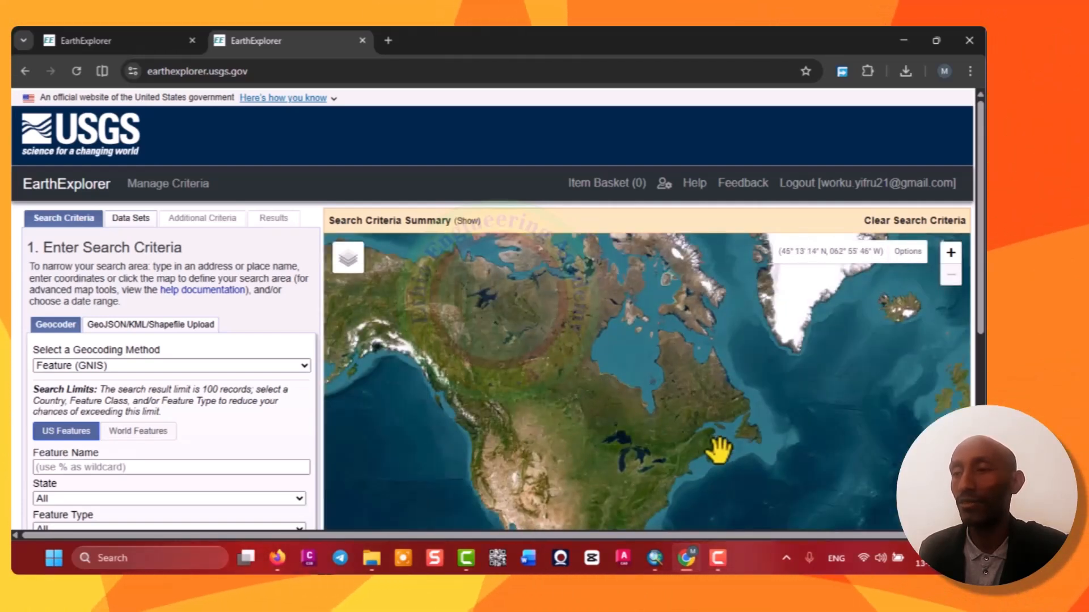
left_click_drag(698, 441, 549, 347)
left_click_drag(708, 442, 560, 359)
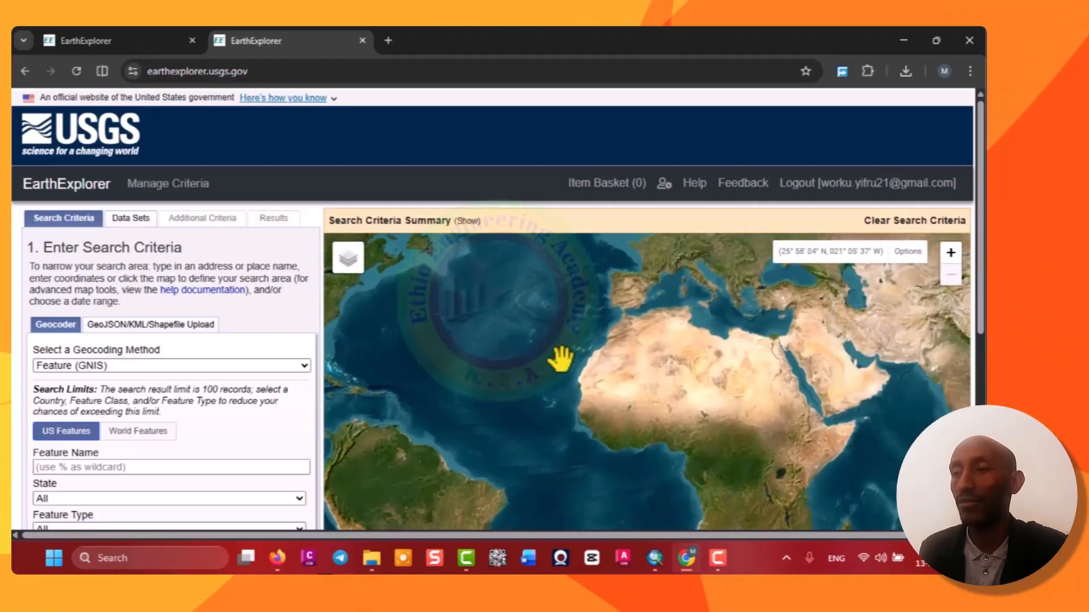
left_click_drag(683, 431, 696, 391)
scroll(726, 393, "up", 1)
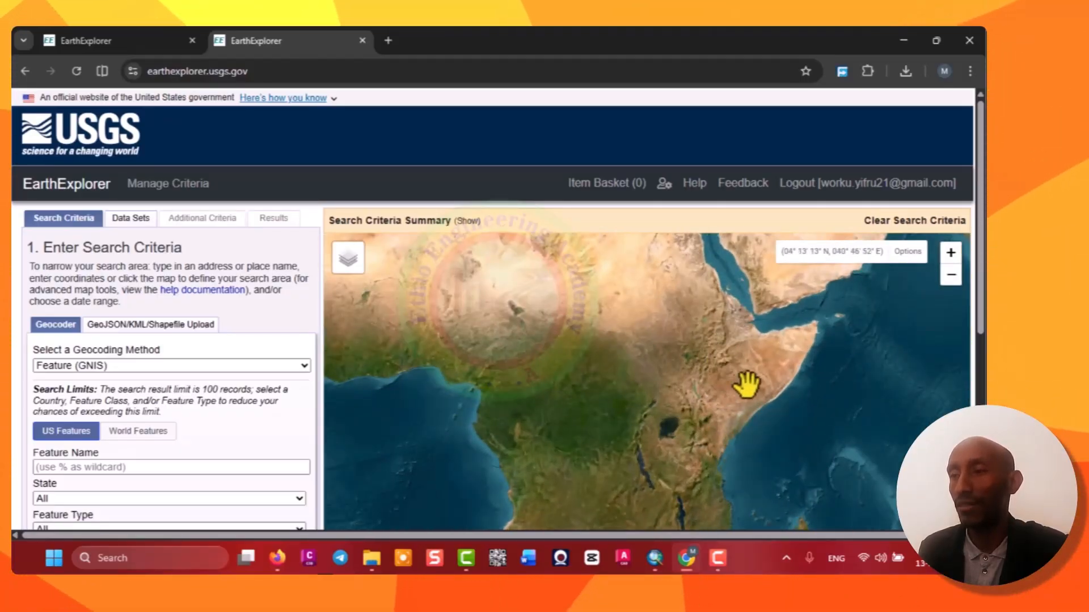
scroll(706, 368, "down", 1)
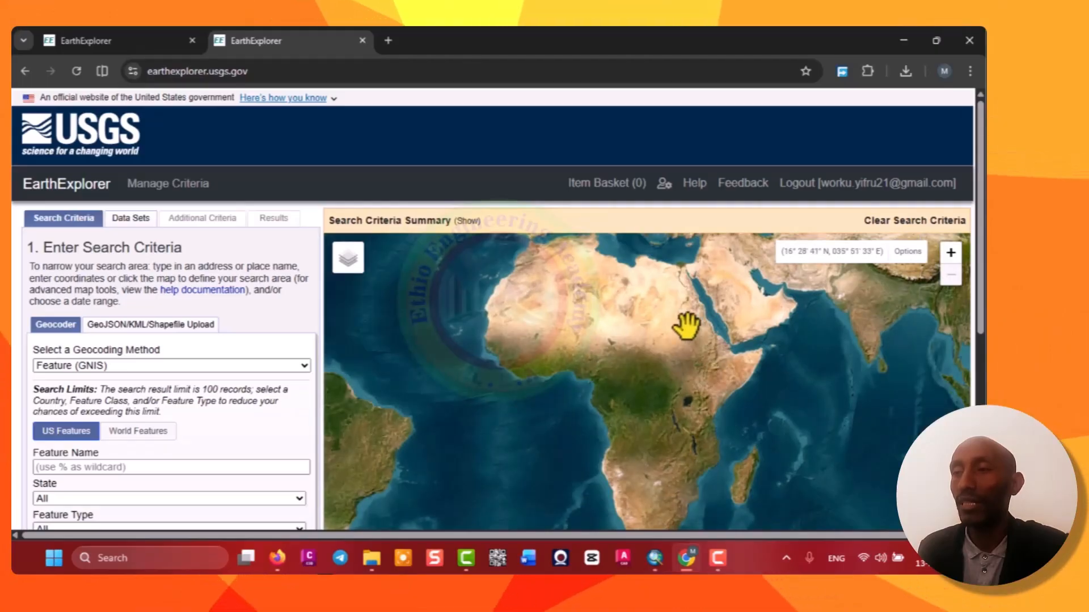
Preview The National Map and then the USA Topographic basemaps.
mouse_move(352, 263)
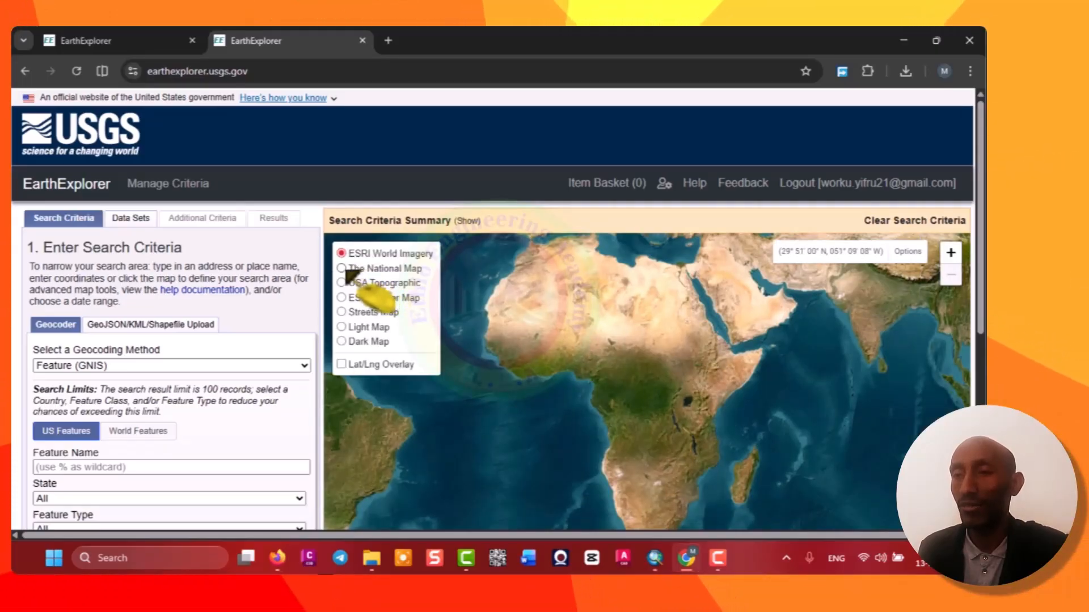
left_click(342, 269)
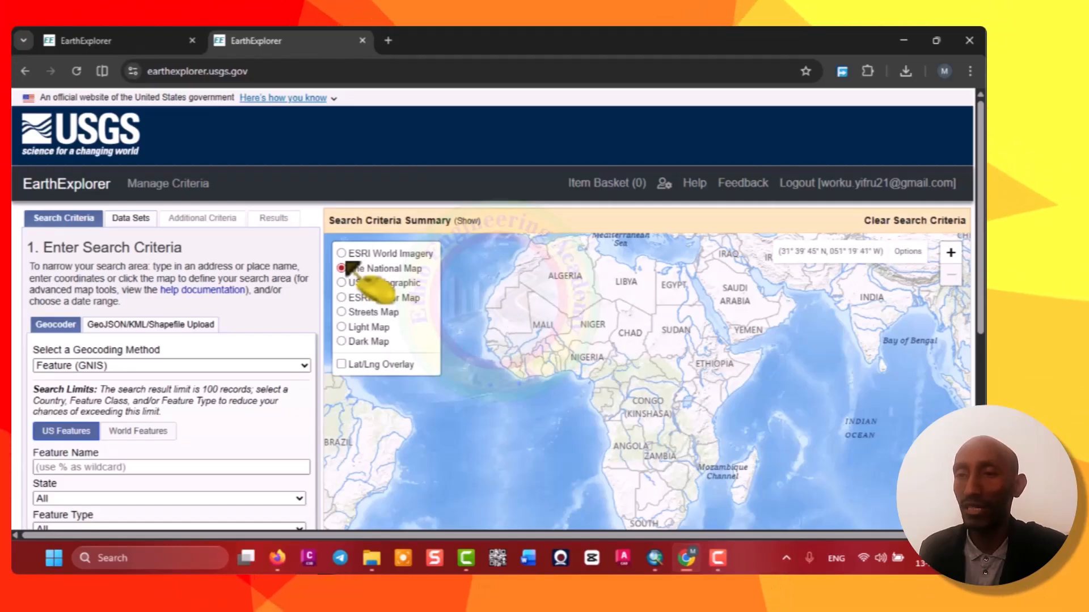
left_click(363, 283)
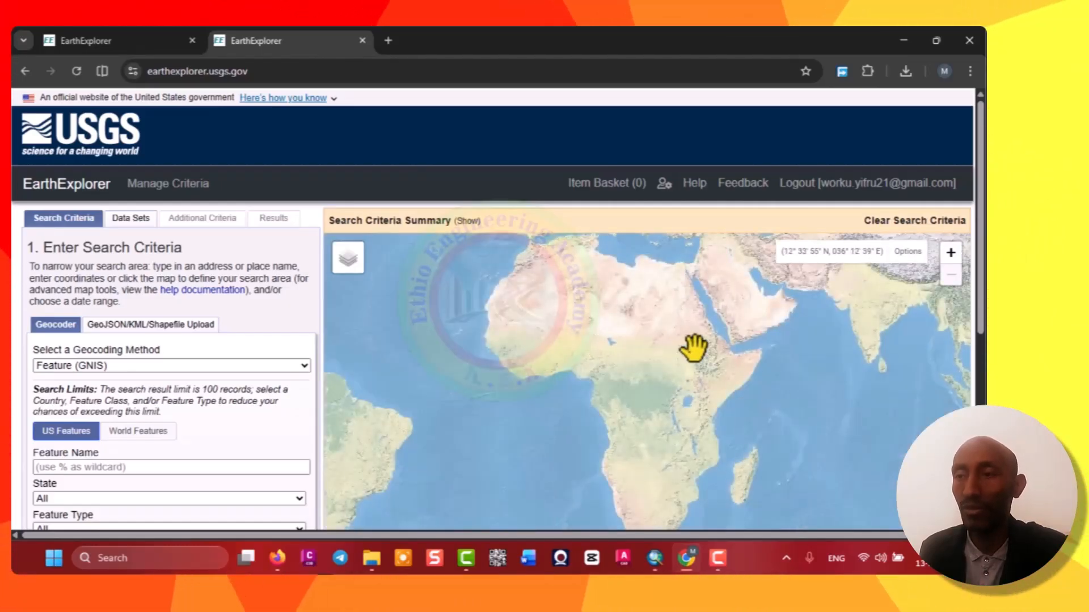
Switch the basemap to ESRI Vector Map and then to Streets Map.
mouse_move(341, 272)
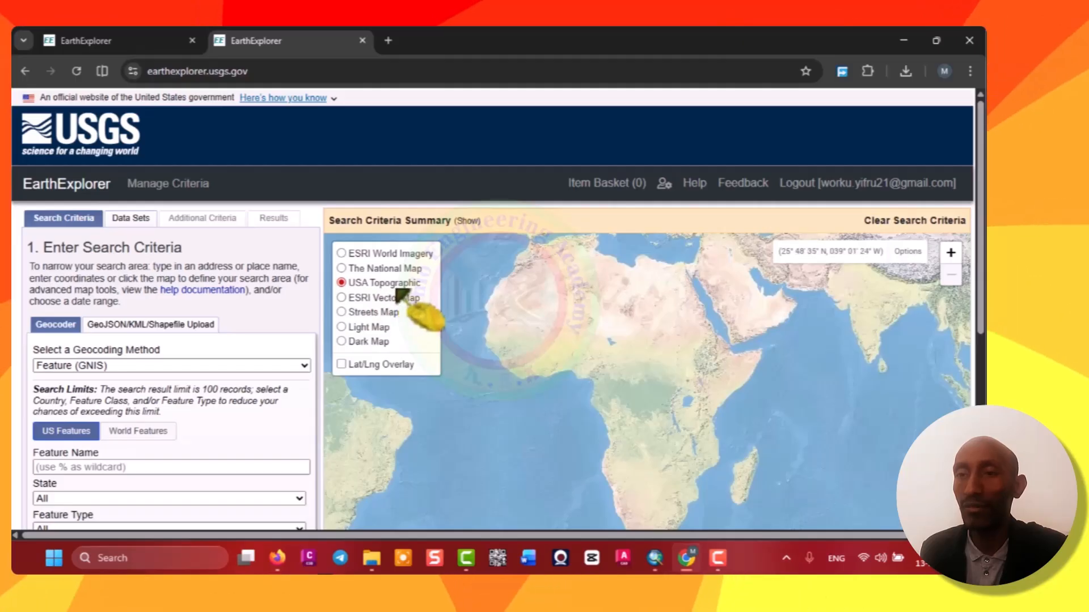
left_click(342, 298)
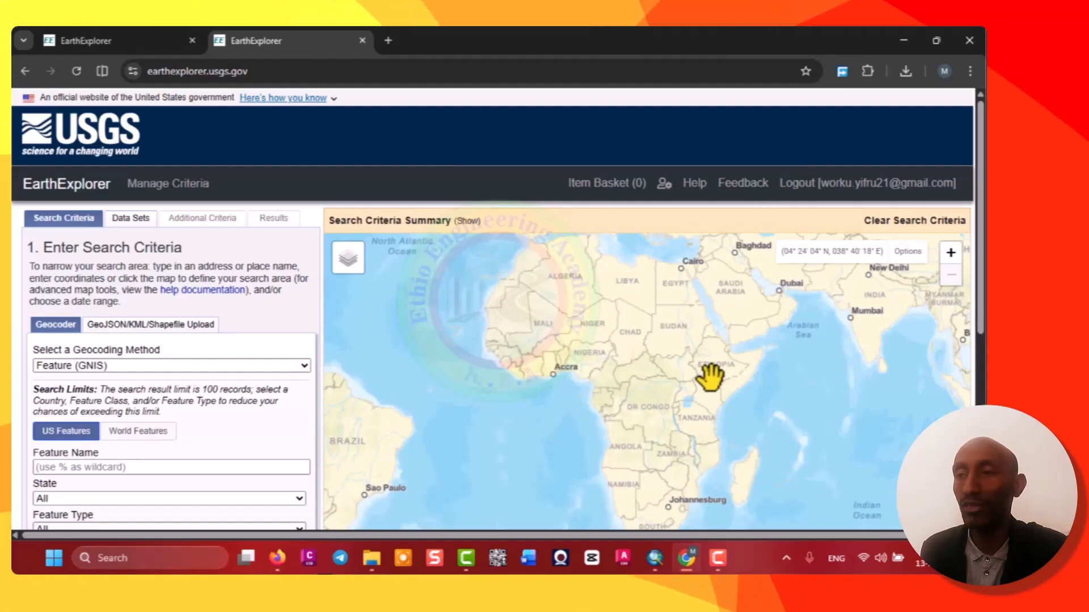
mouse_move(363, 278)
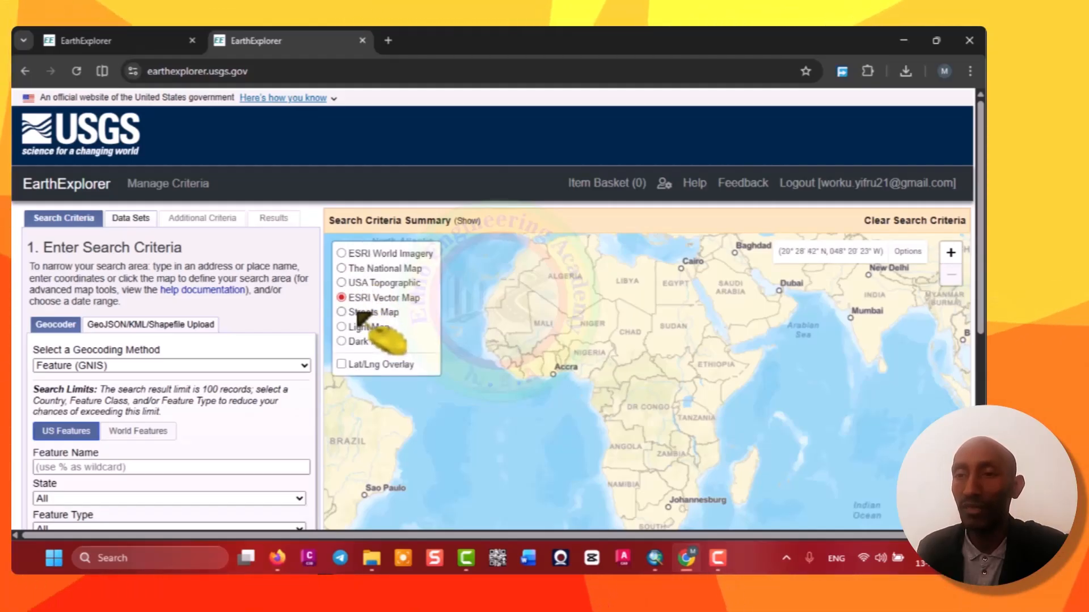
left_click(356, 314)
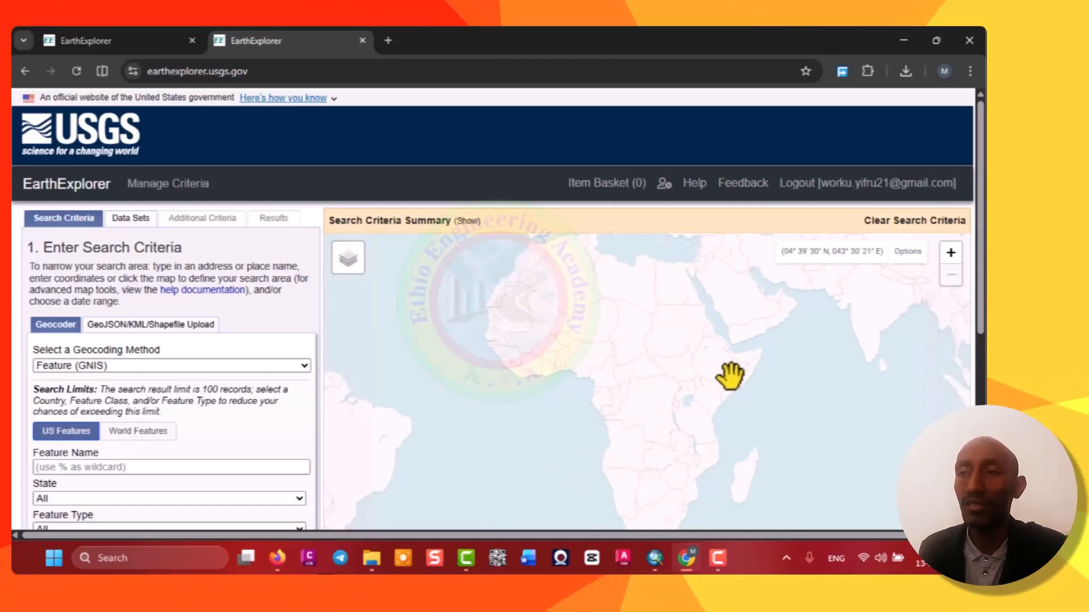
scroll(730, 375, "up", 1)
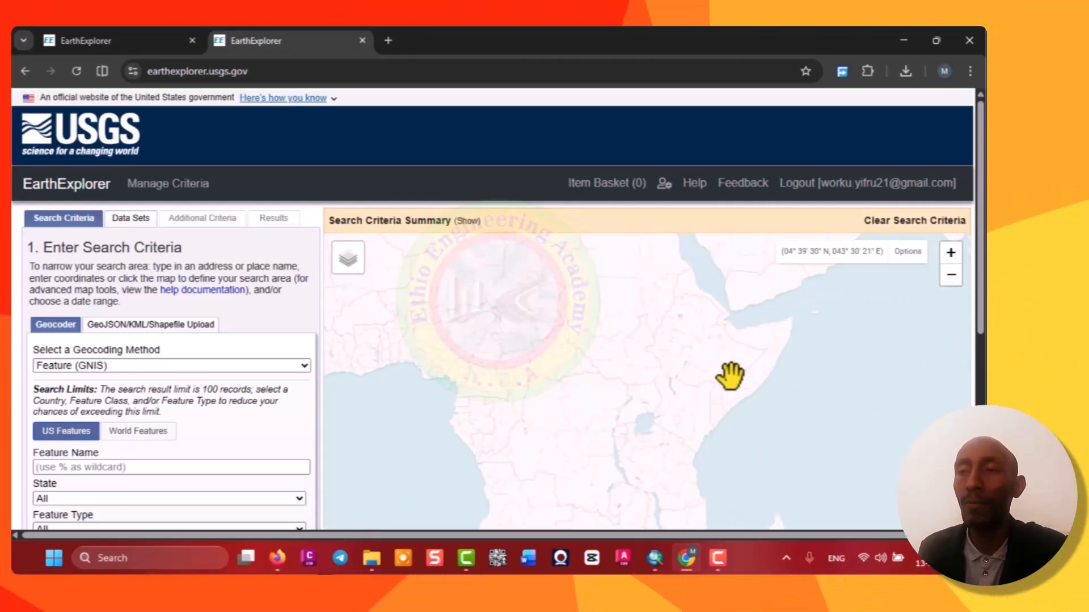
scroll(730, 375, "down", 1)
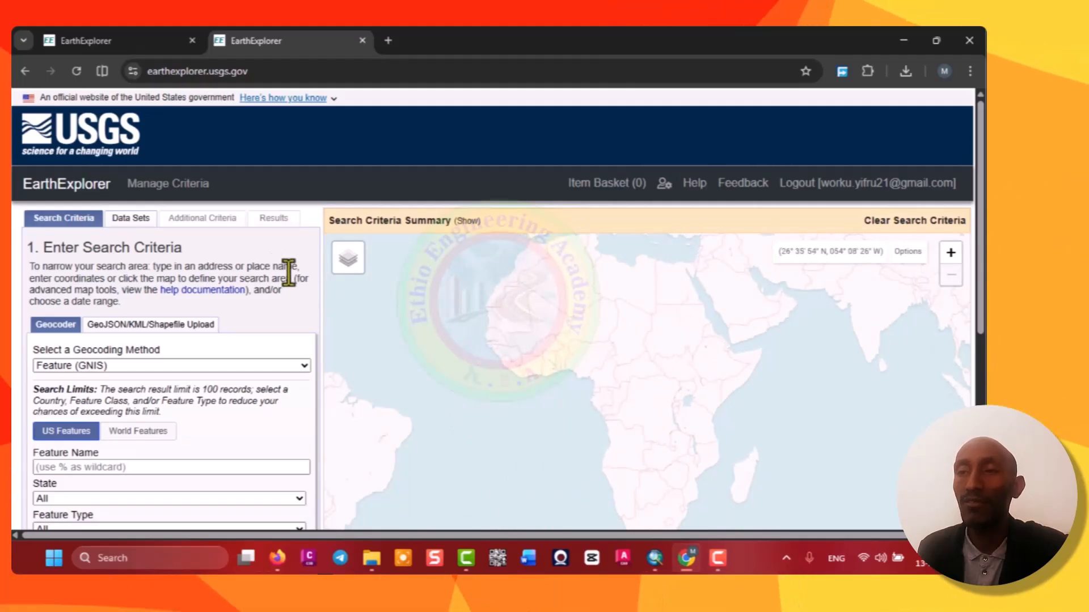
Switch the basemap to Dark Map.
mouse_move(360, 277)
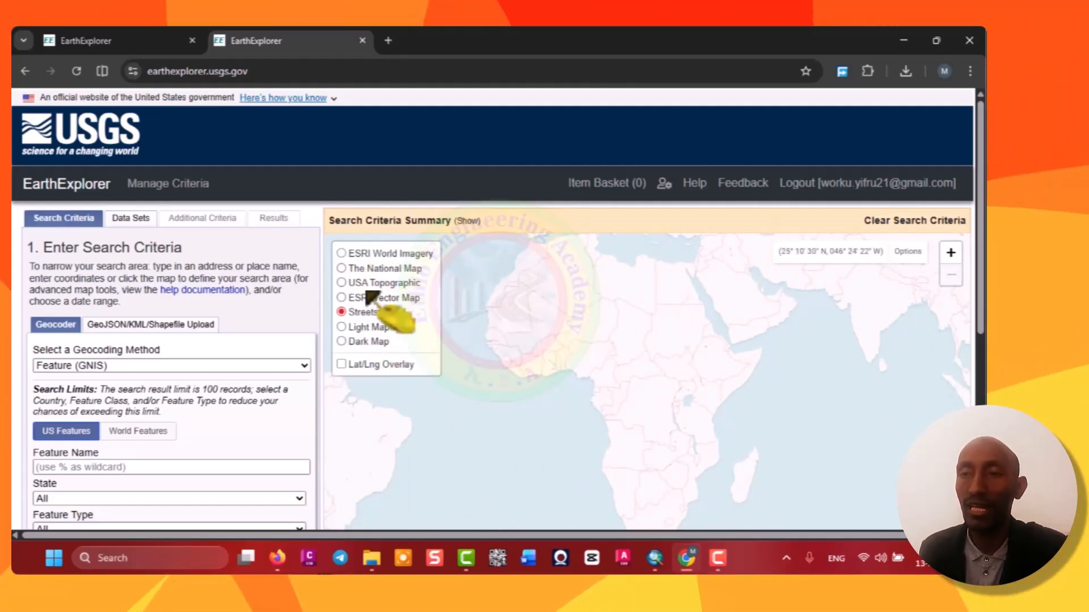
left_click(366, 343)
scroll(737, 352, "up", 1)
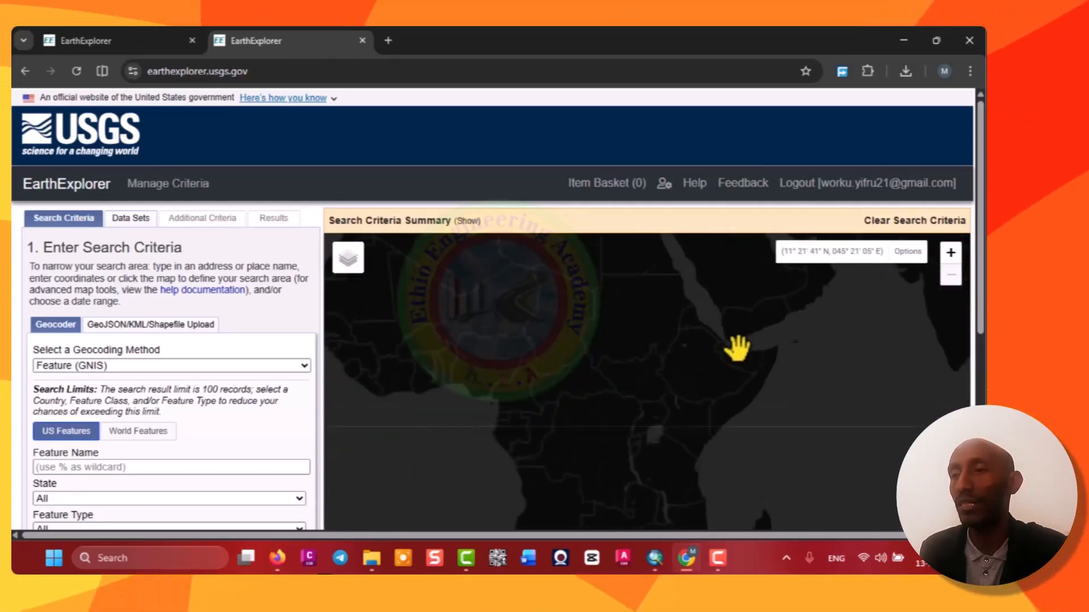
scroll(736, 348, "up", 1)
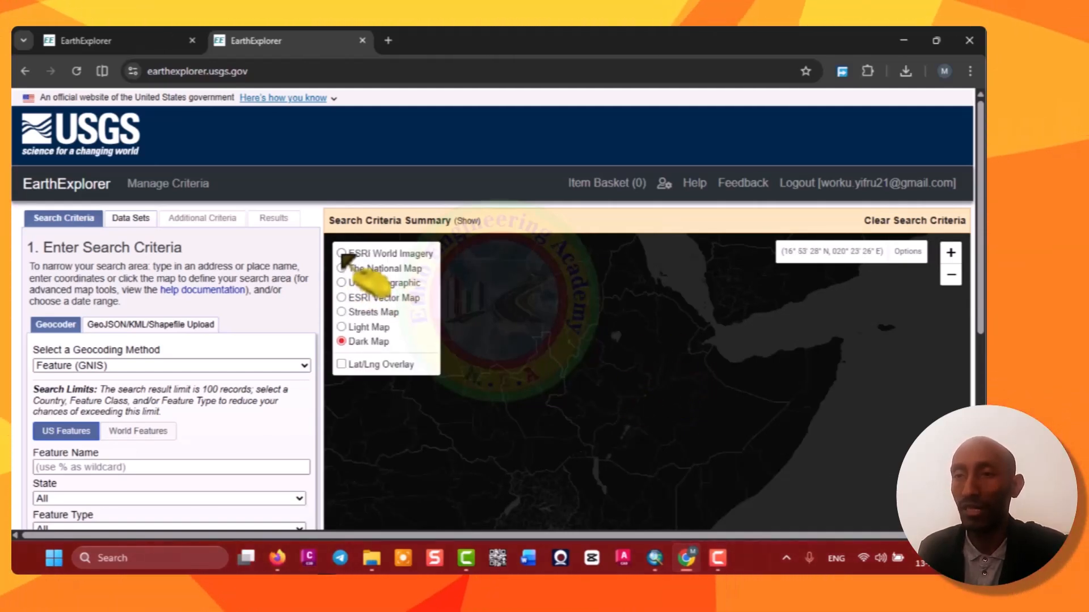
Set the basemap back to ESRI World Imagery.
left_click(366, 254)
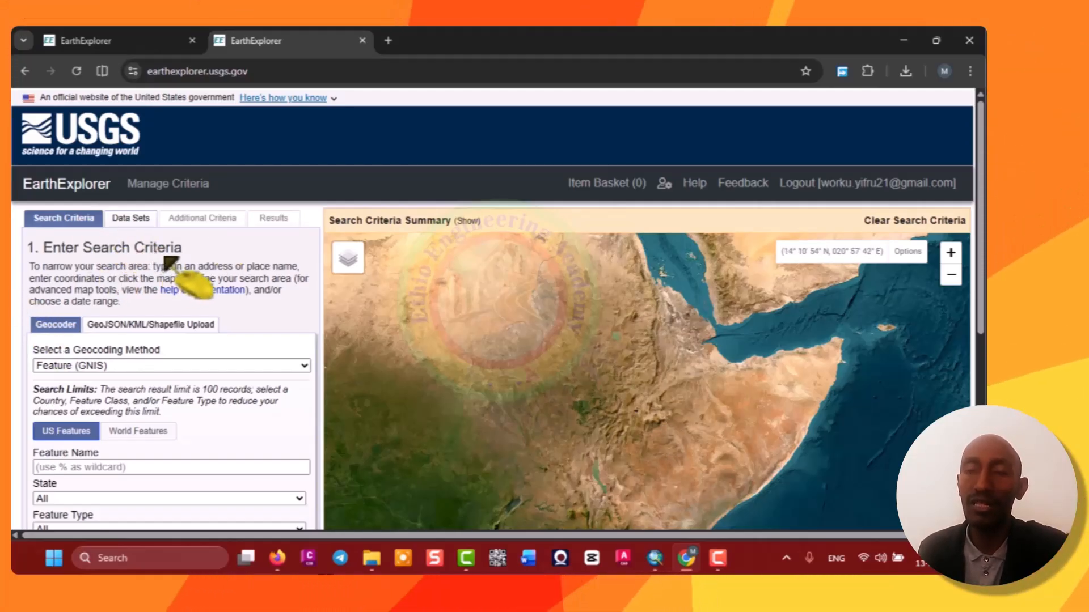
scroll(170, 267, "down", 5)
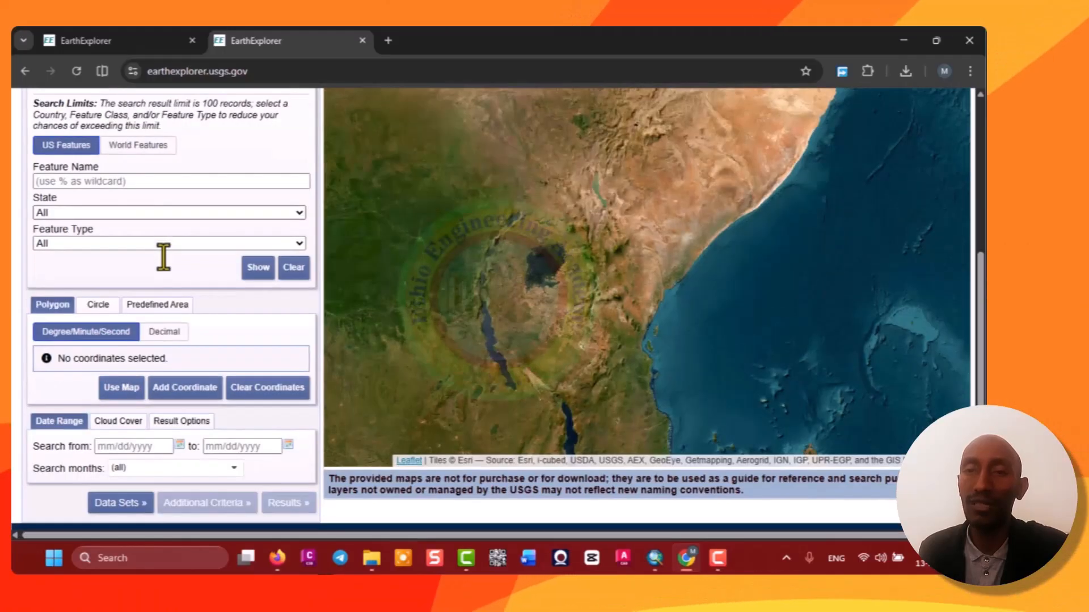
scroll(163, 258, "up", 4)
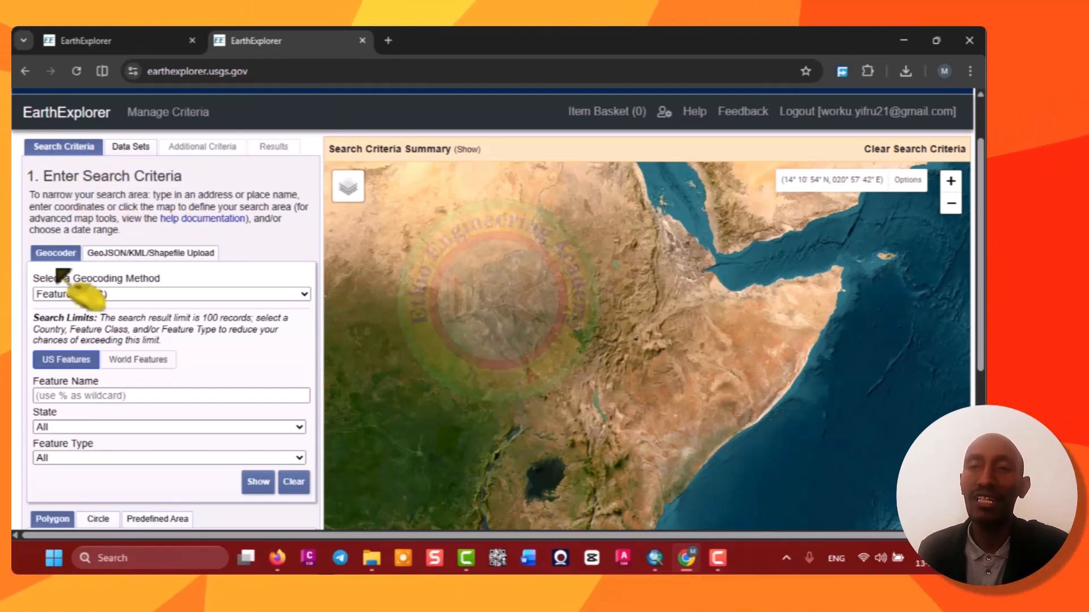
Look through the Geocoder and GeoJSON/KML/Shapefile Upload tabs and the available geocoding methods.
left_click(116, 257)
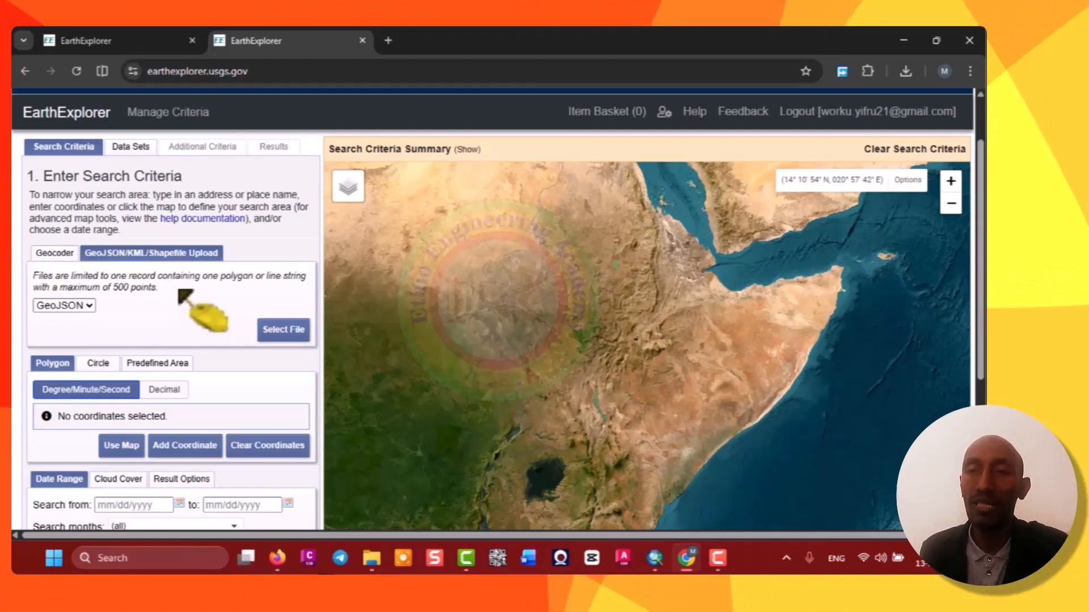
left_click(56, 257)
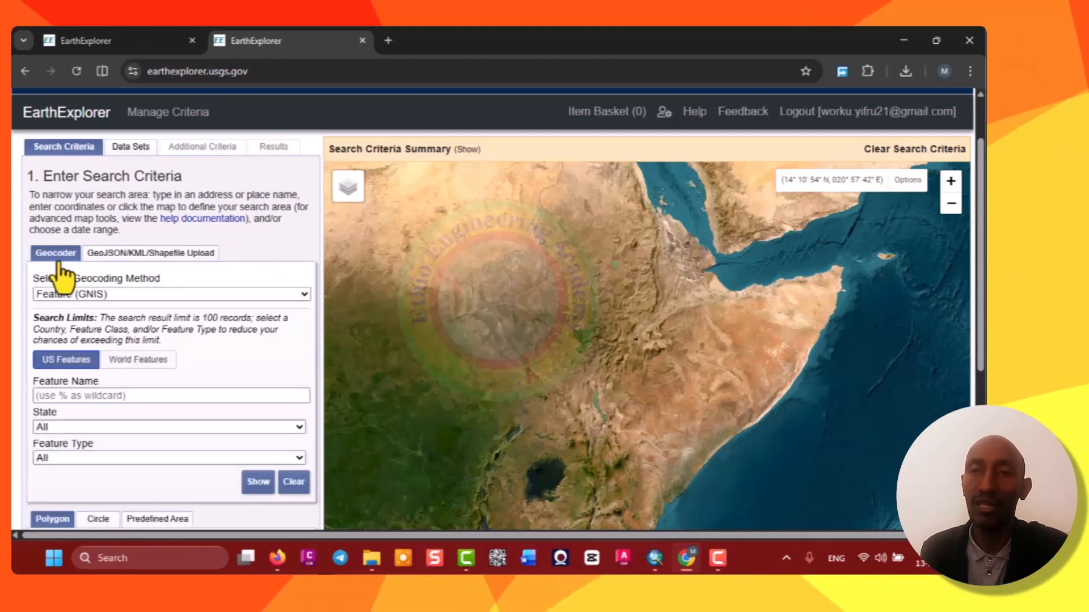
left_click(302, 296)
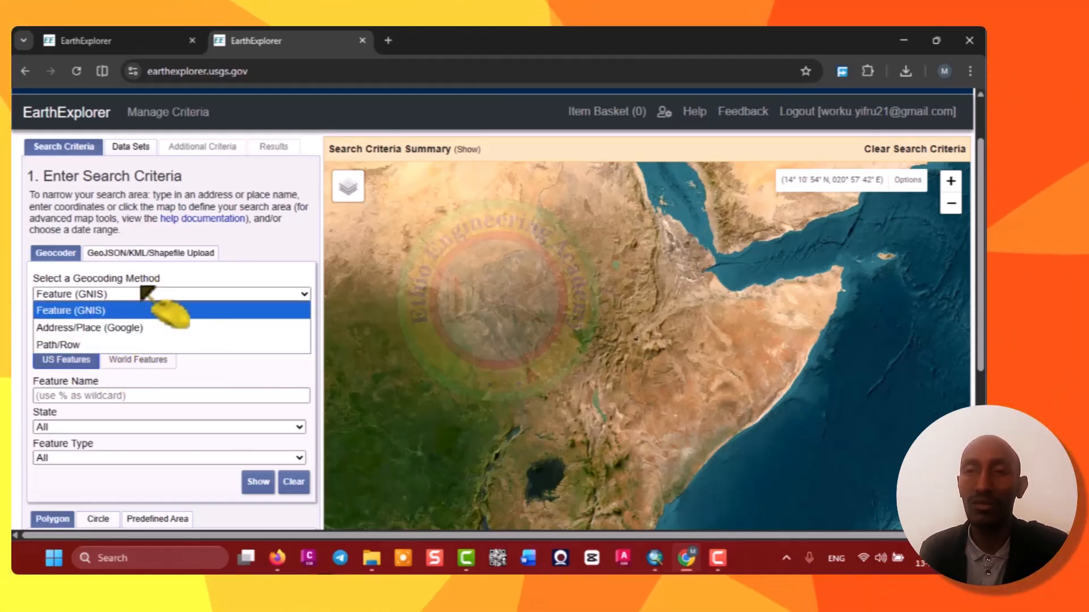
left_click(132, 254)
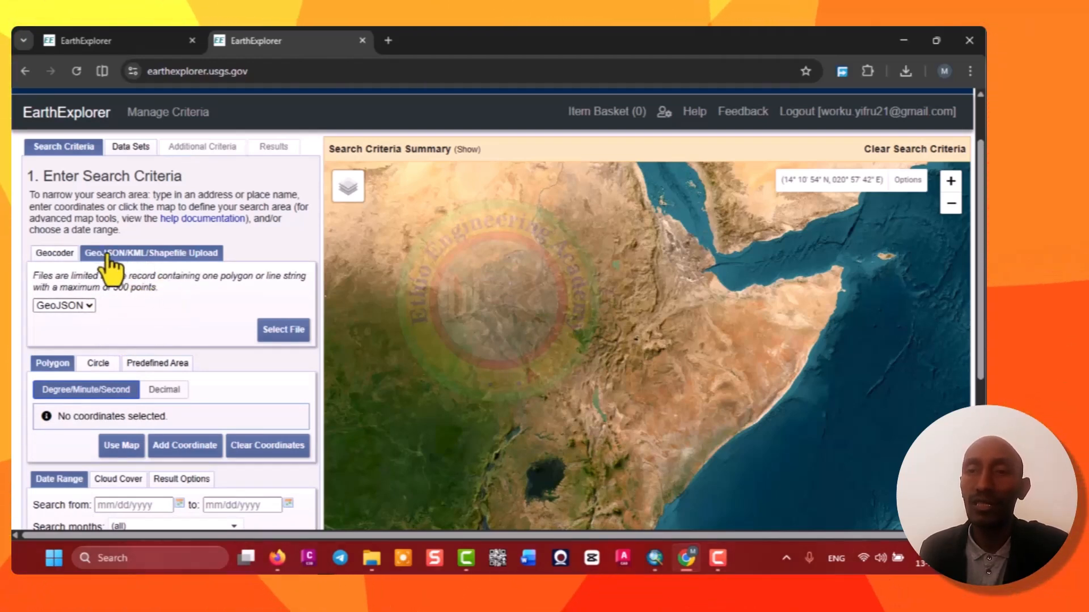
Set the area upload file format to Shapefile on the GeoJSON/KML/Shapefile Upload tab.
left_click(90, 306)
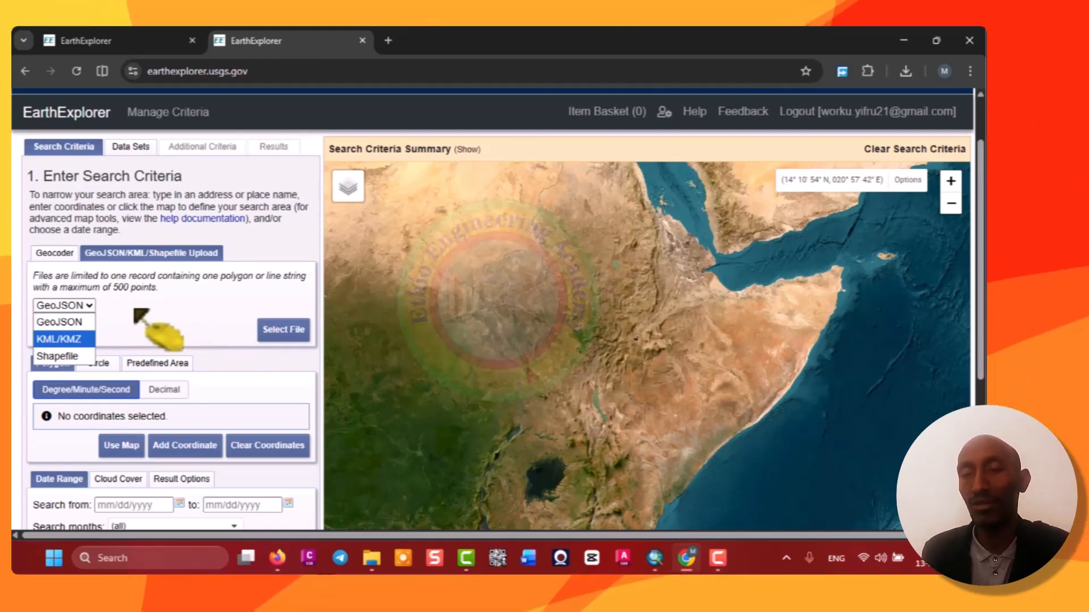
left_click(90, 306)
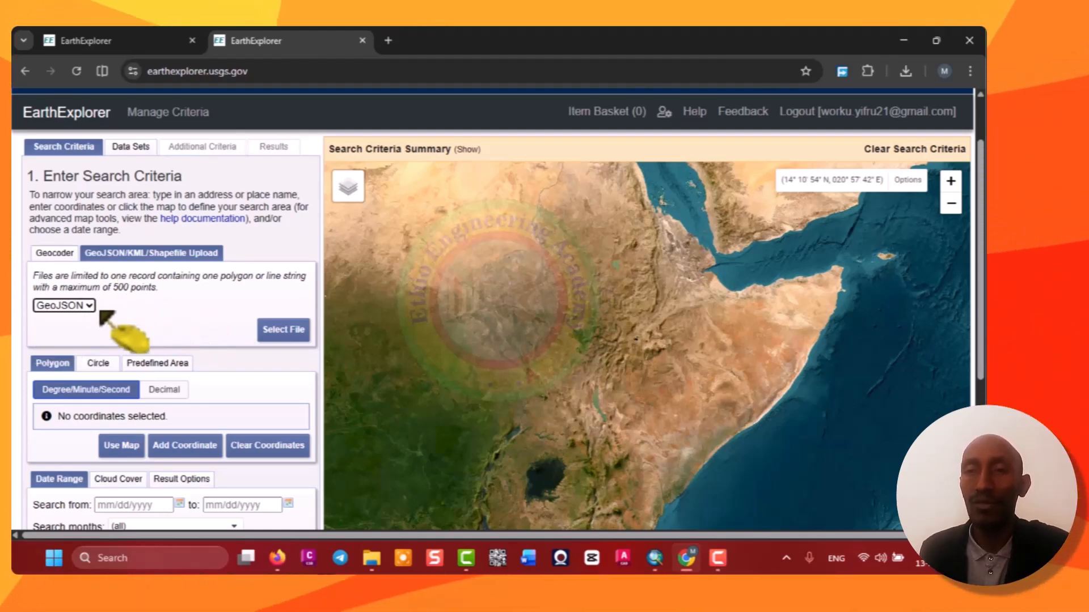
left_click(73, 306)
left_click(77, 340)
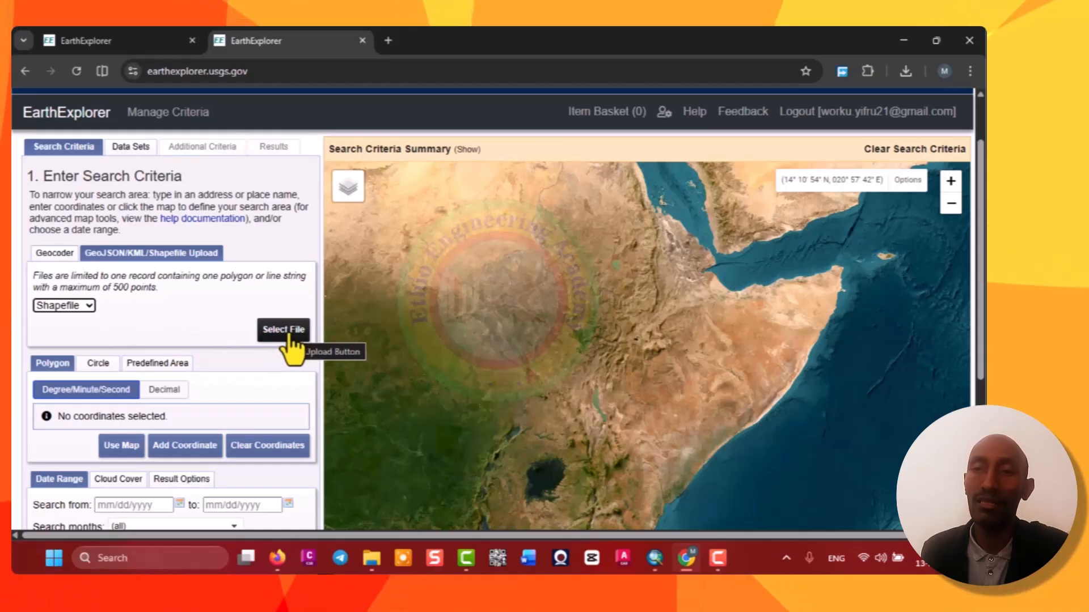
left_click(88, 307)
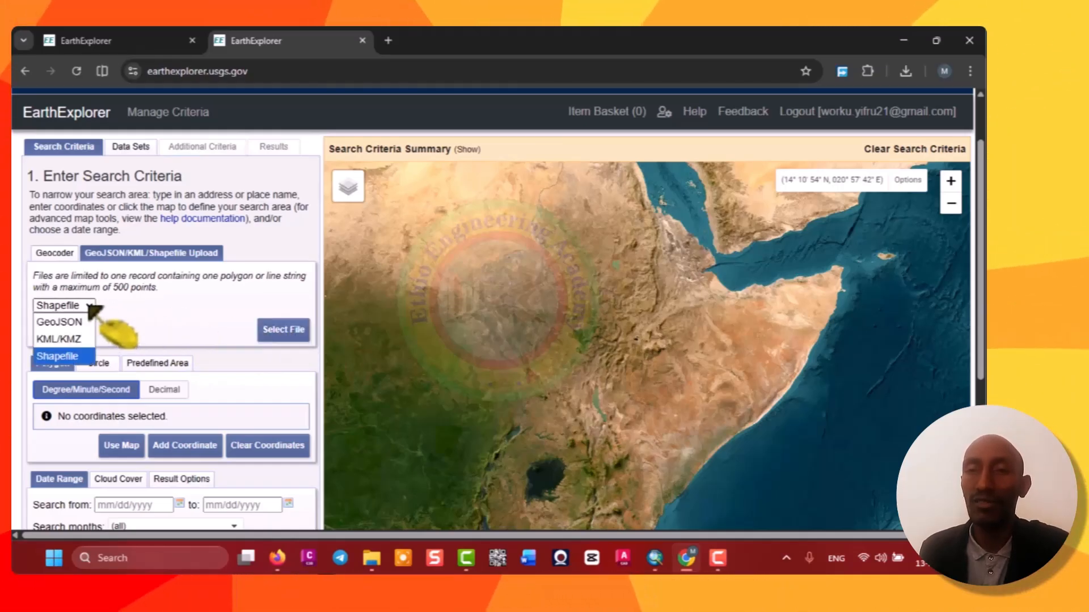
left_click(89, 307)
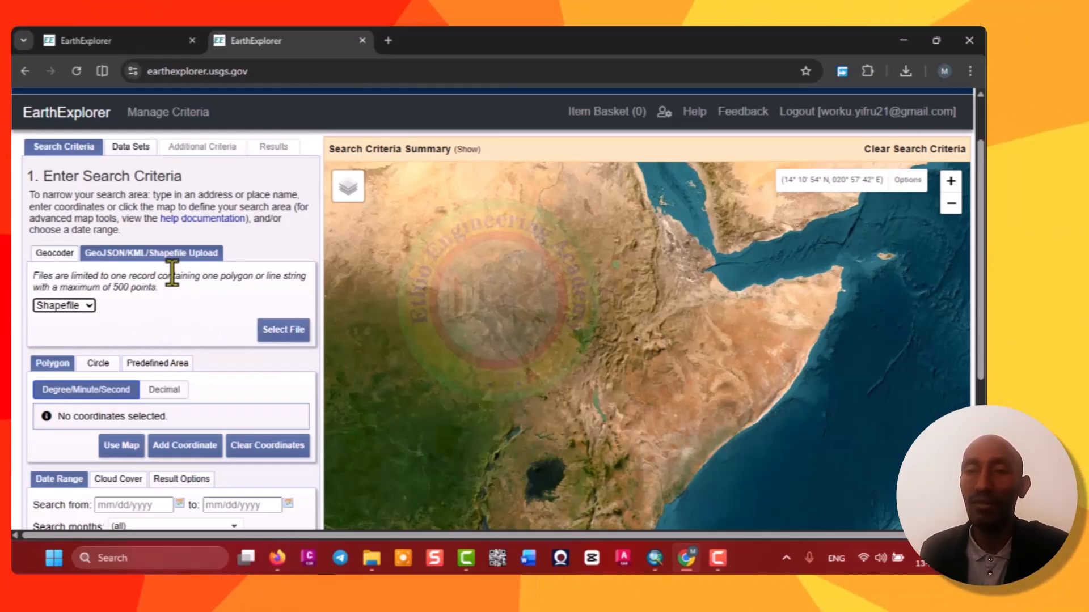
scroll(187, 317, "down", 1)
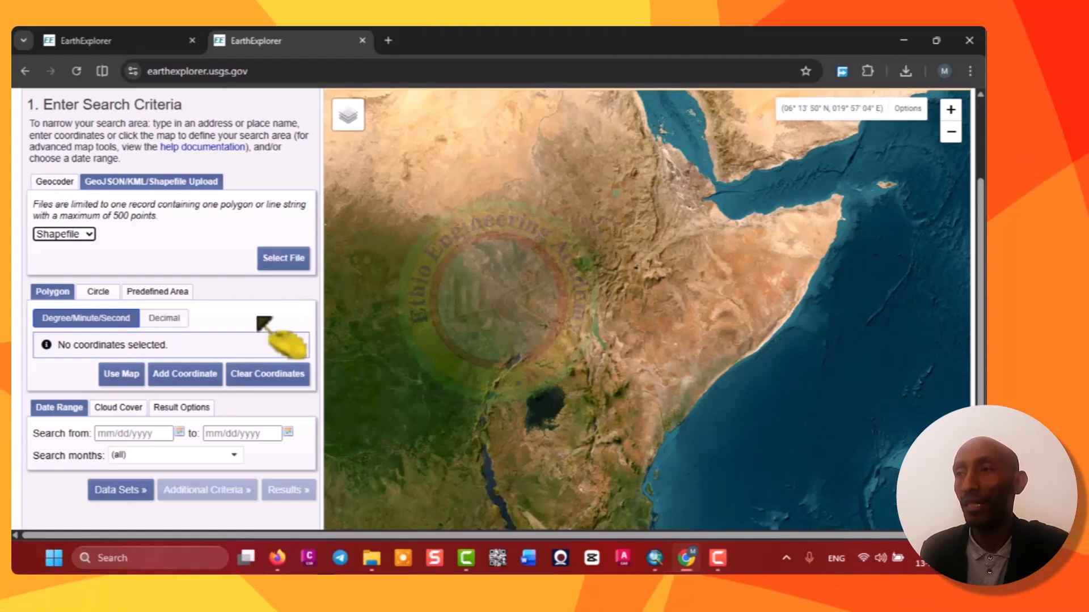
Look through the Decimal and Degree/Minute/Second coordinate formats and the Circle, Predefined Area and Polygon area tabs.
left_click(164, 320)
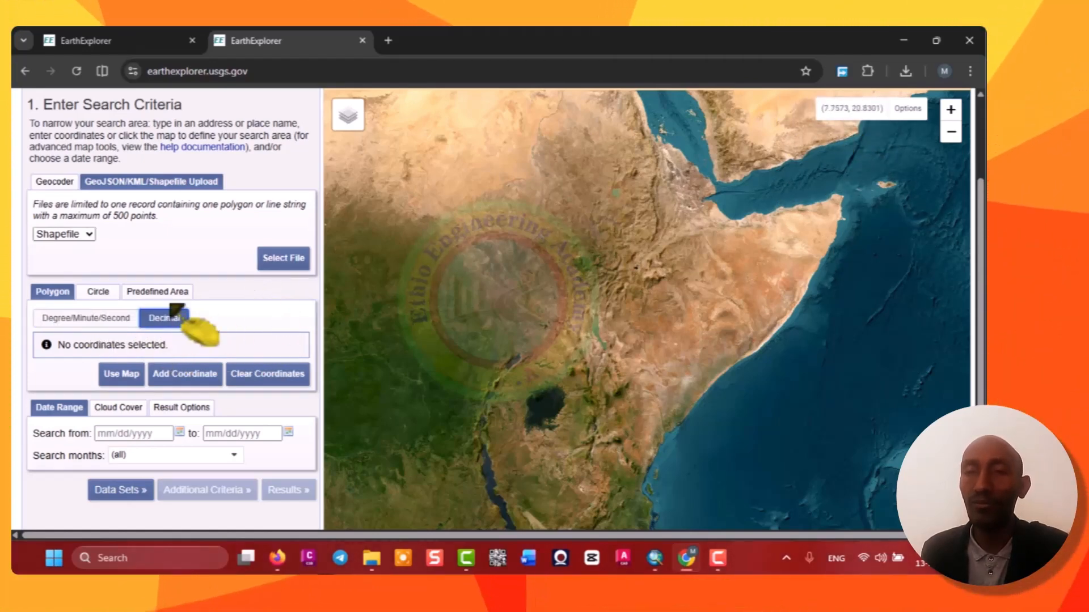
left_click(82, 319)
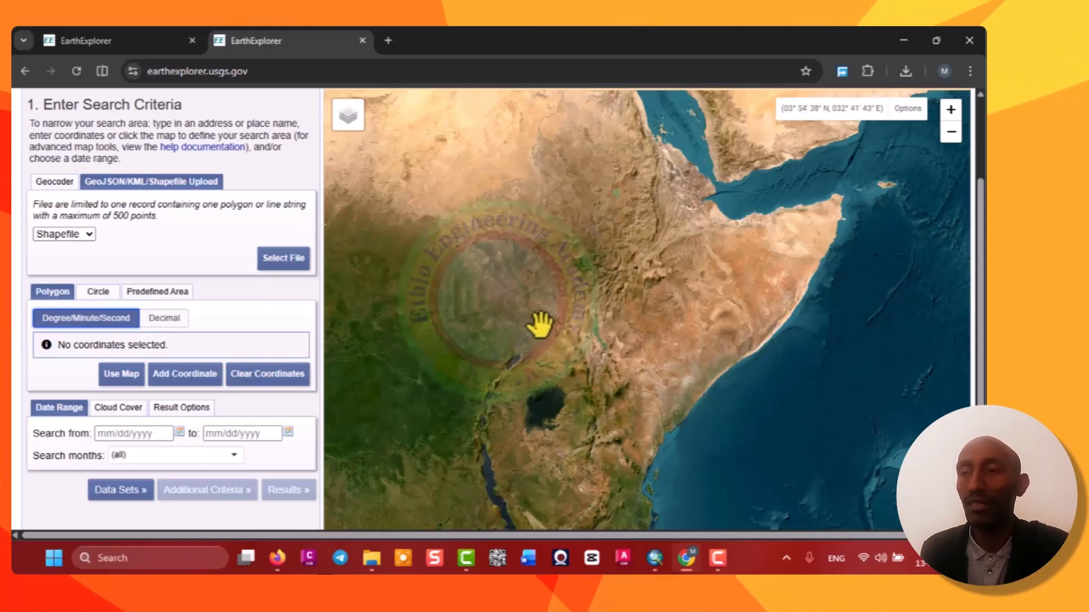
left_click(101, 297)
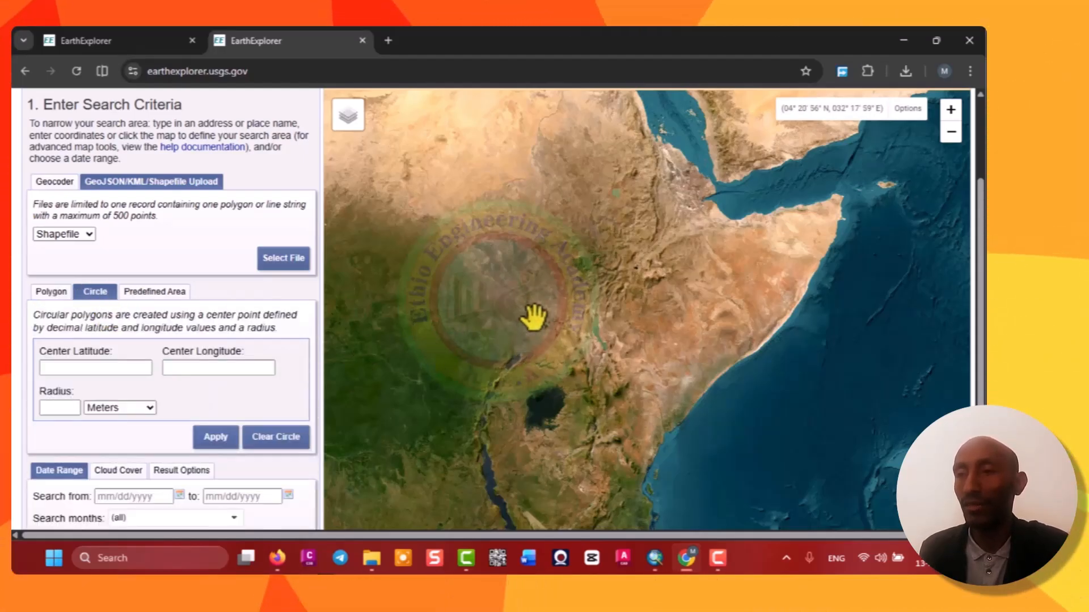
left_click(149, 292)
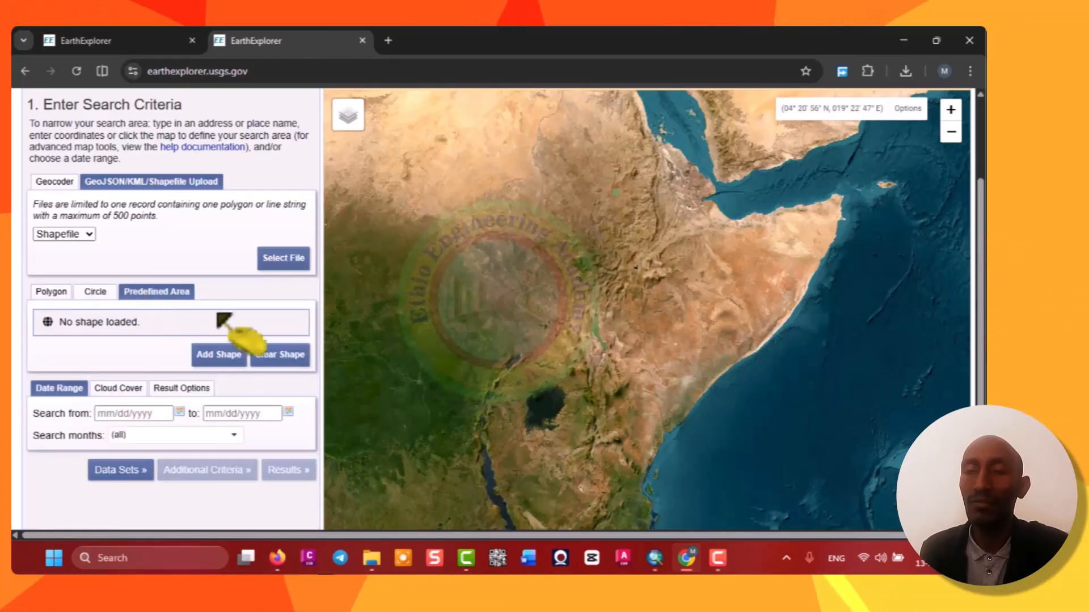
left_click(50, 293)
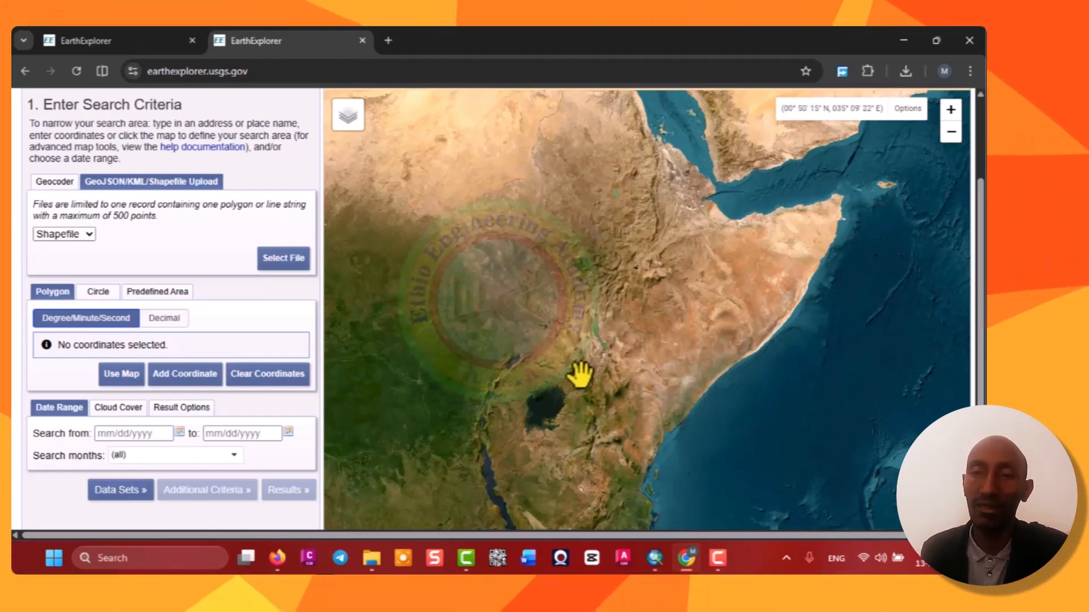
Fill the polygon from the current map extent at two zoom levels, clearing the coordinates each time.
left_click(122, 375)
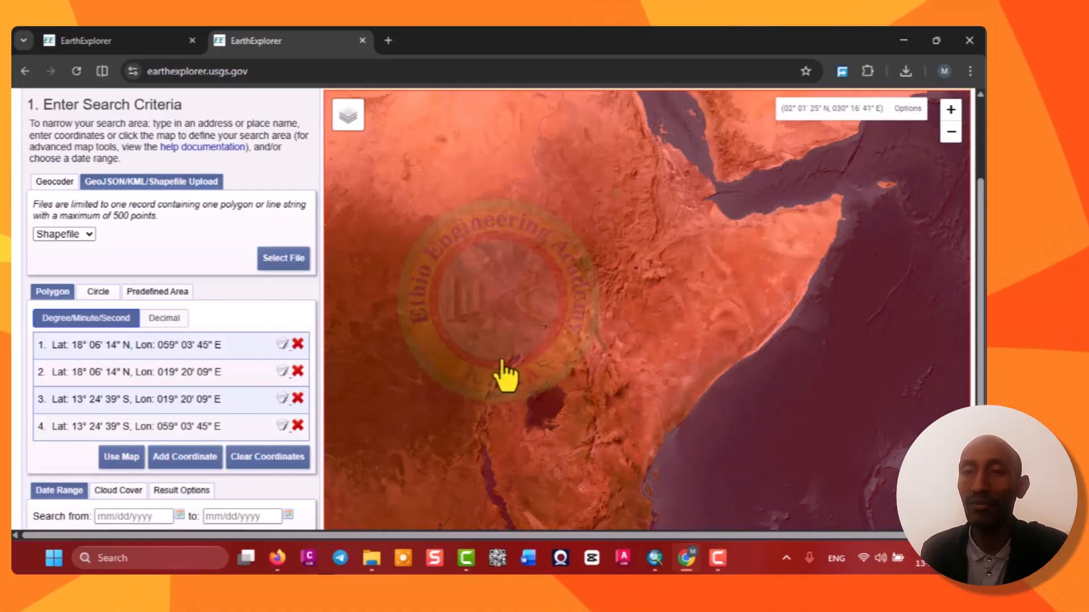
scroll(505, 377, "down", 1)
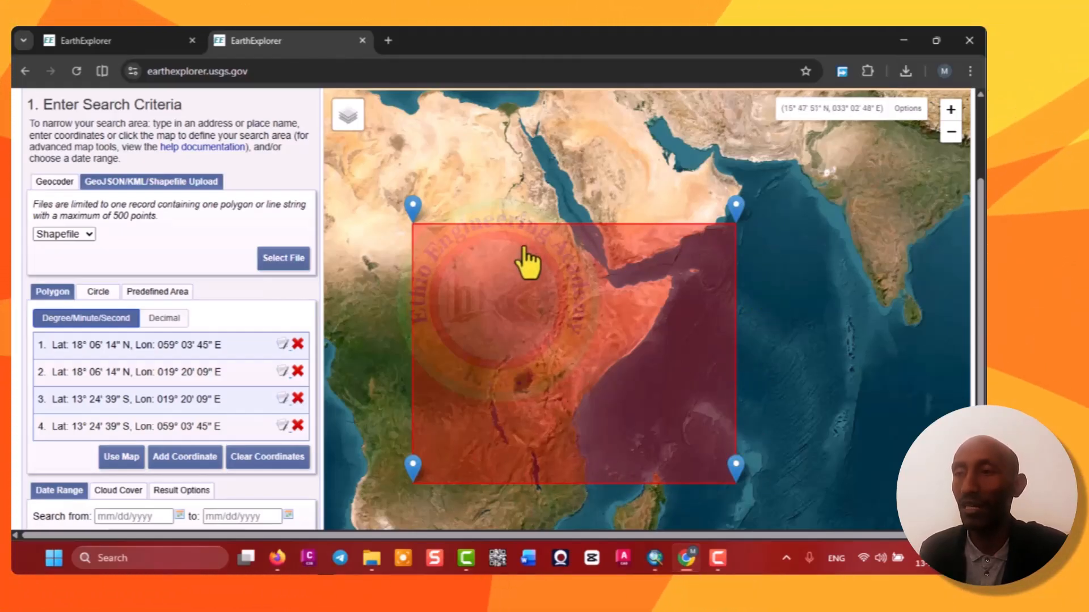
left_click(254, 460)
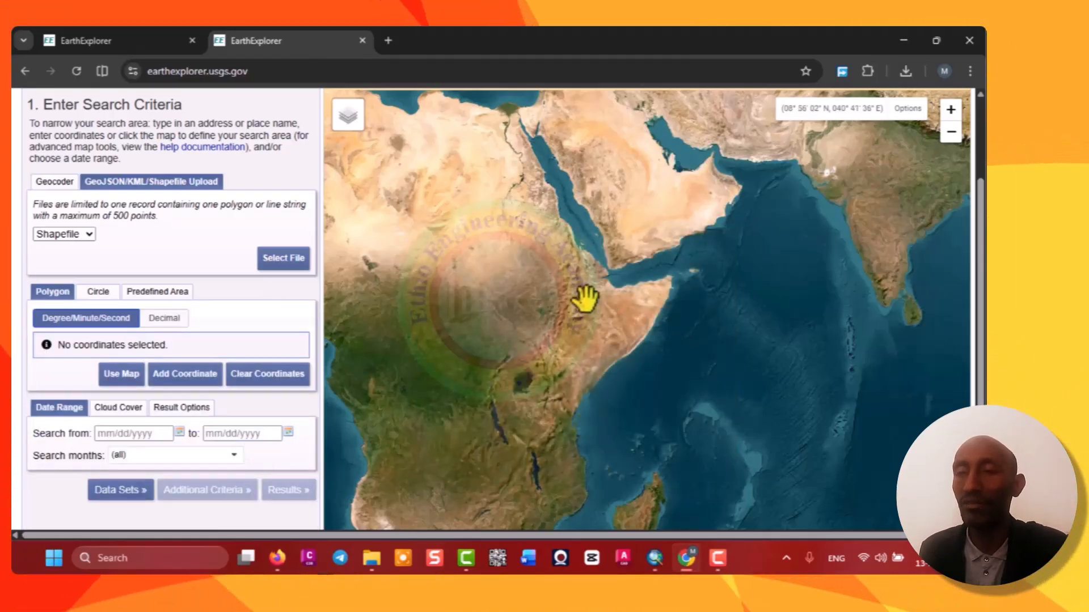
scroll(584, 298, "up", 2)
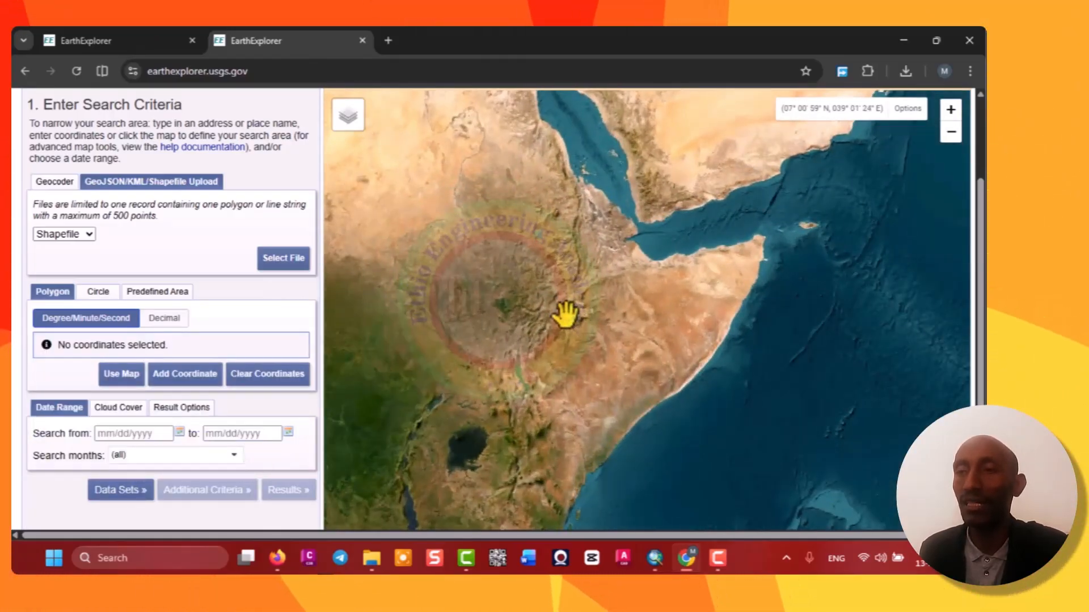
scroll(566, 314, "up", 1)
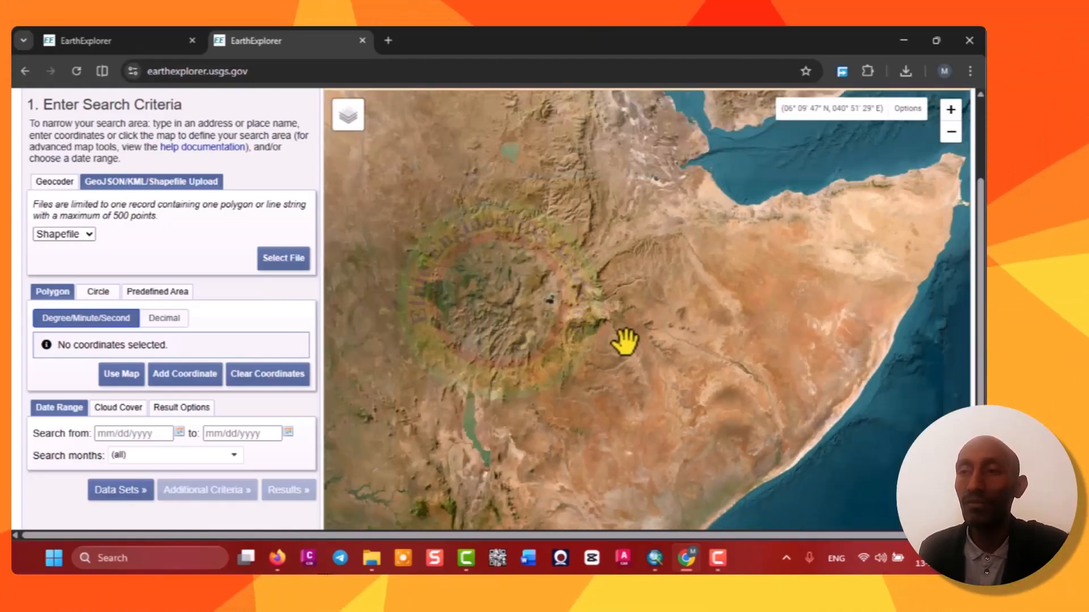
left_click(120, 375)
scroll(526, 408, "down", 1)
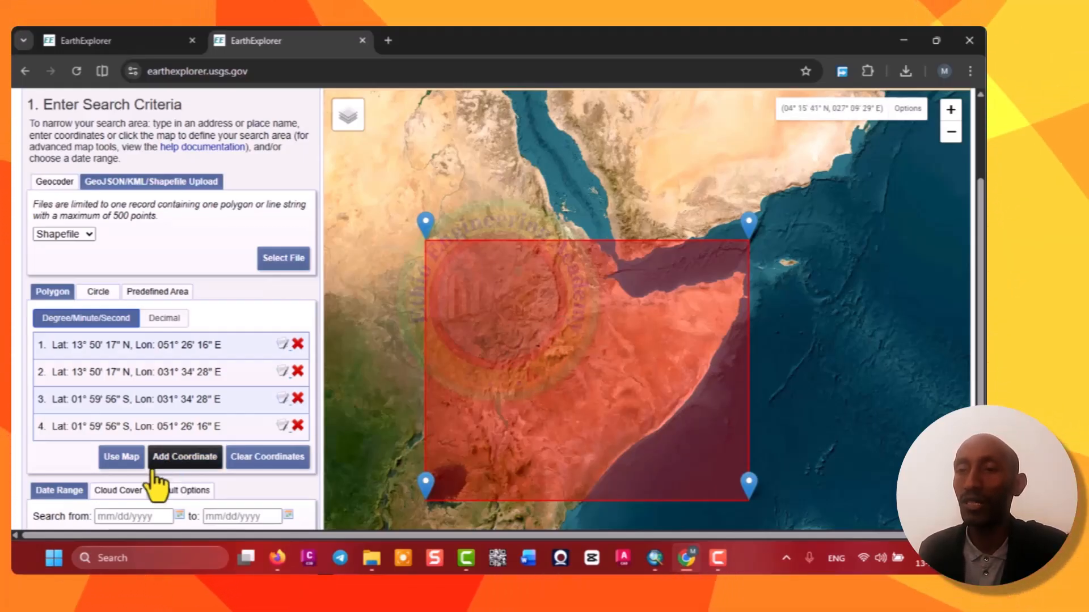
left_click(261, 462)
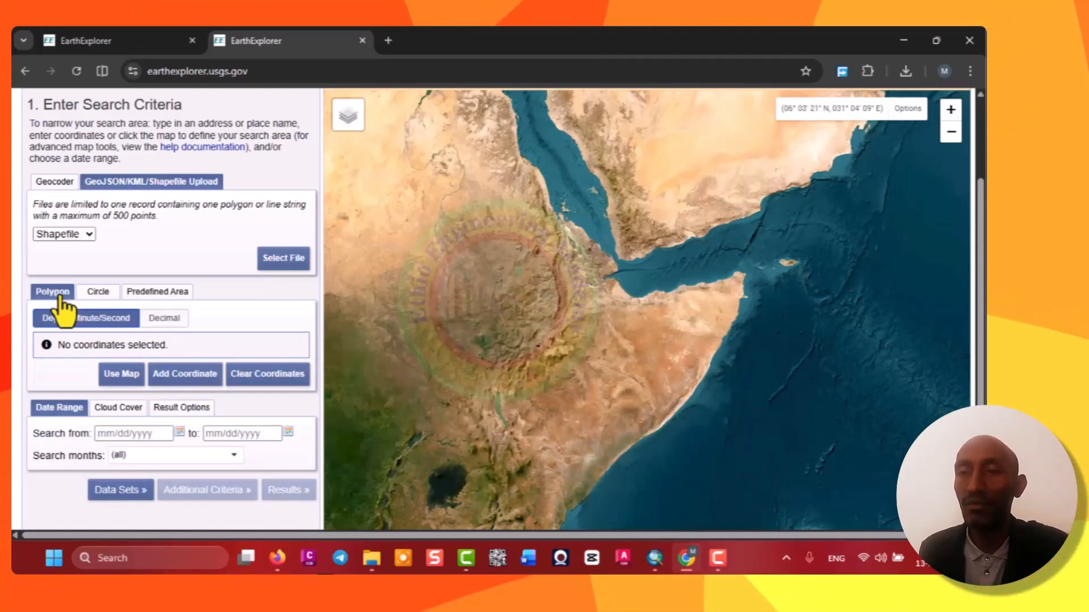
Draw a seven-point polygon around central Ethiopia on the map, then clear its coordinates.
left_click(461, 348)
left_click(486, 390)
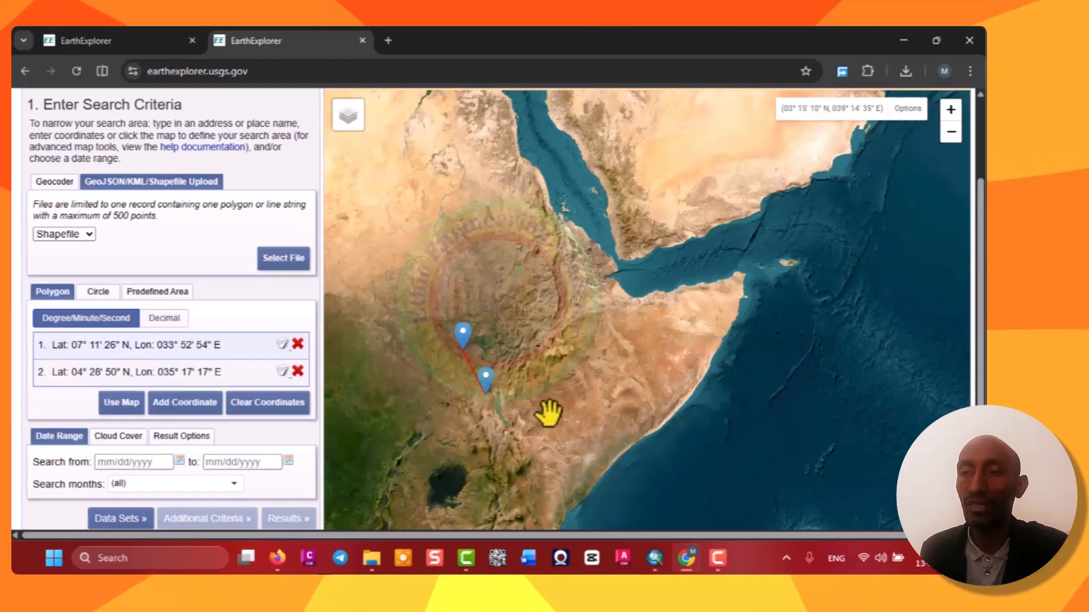
left_click(550, 412)
left_click(593, 383)
left_click(602, 331)
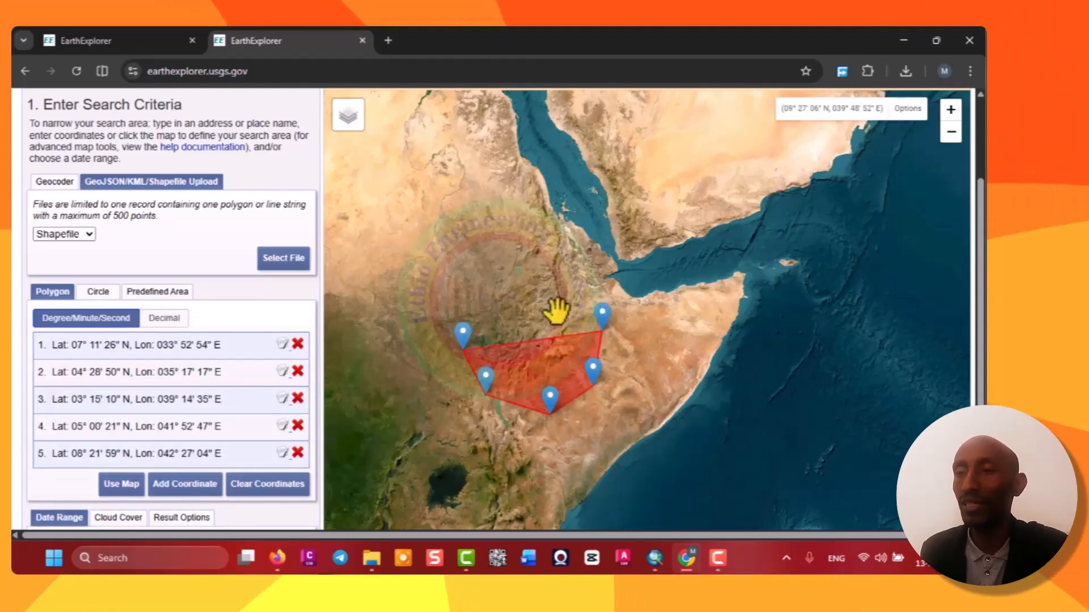
left_click(549, 299)
left_click(505, 294)
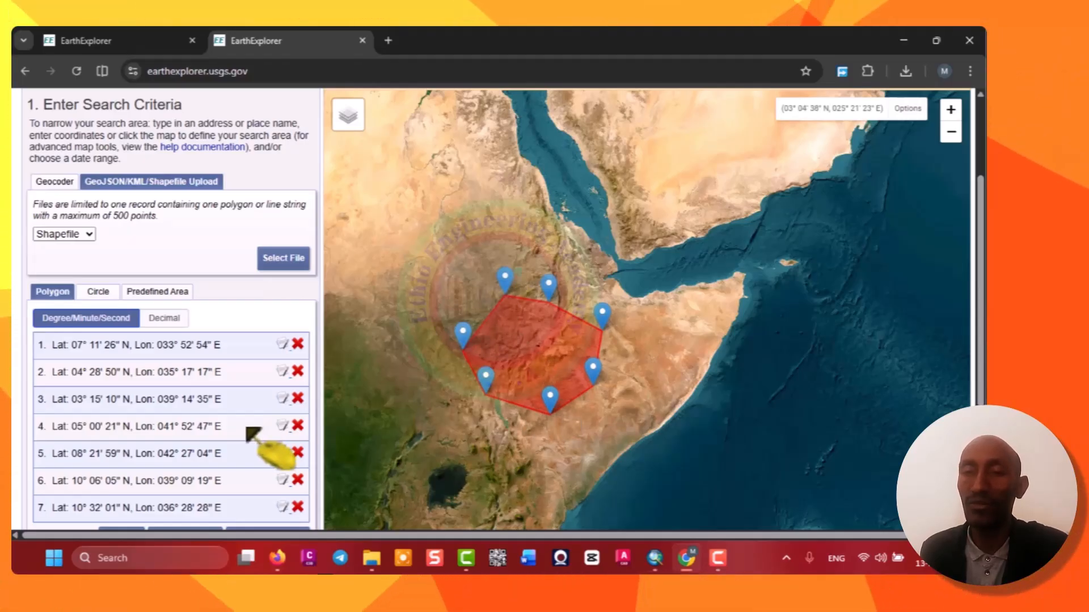
scroll(258, 432, "down", 1)
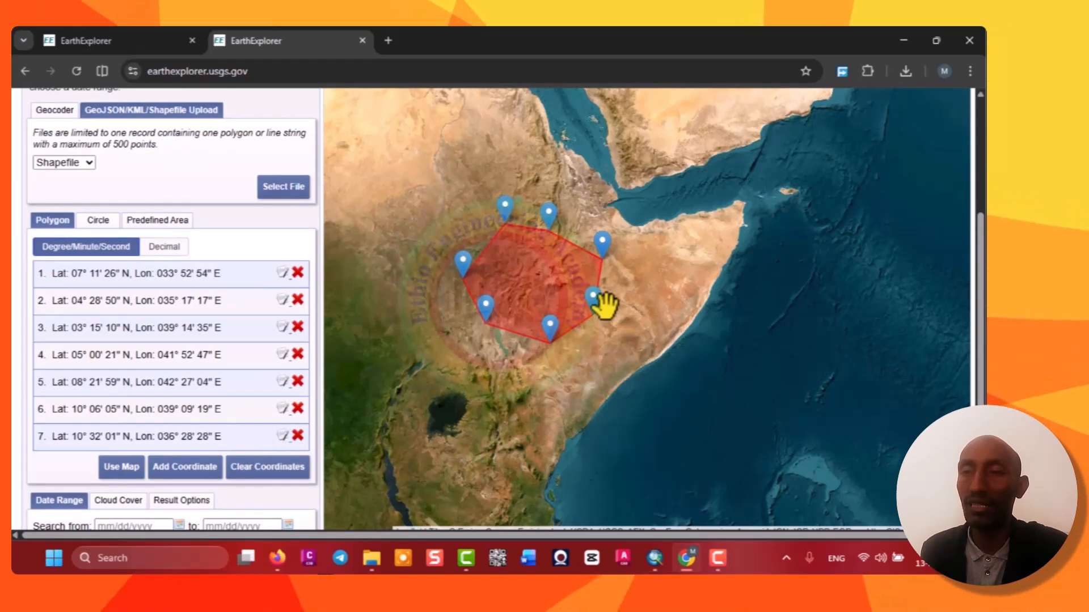
left_click(264, 474)
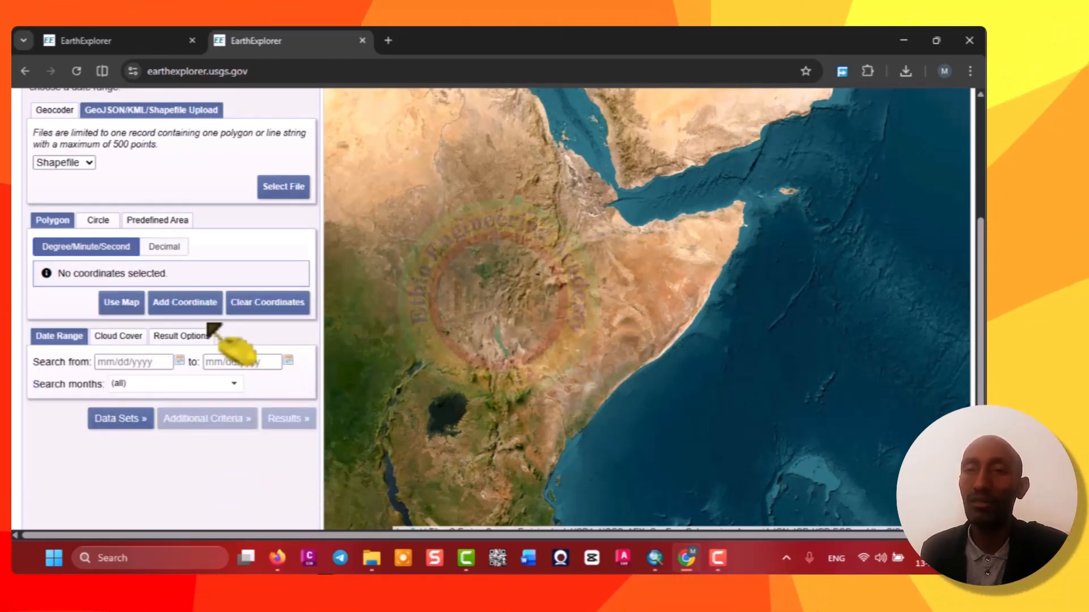
Define a circle by picking a centre point and radius on the map, apply it, then clear the circle.
left_click(105, 222)
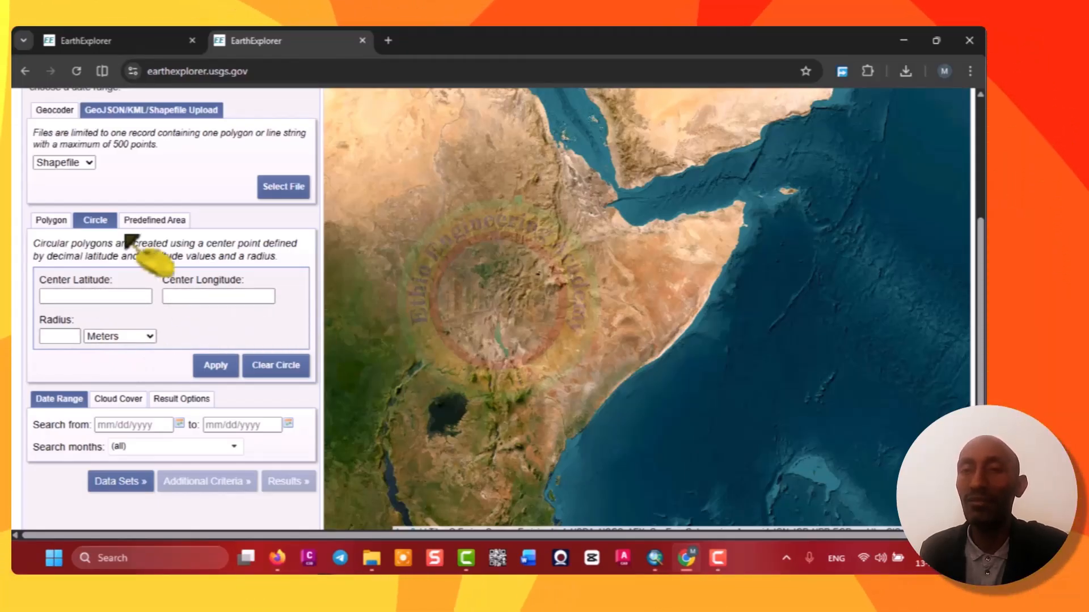
left_click(527, 257)
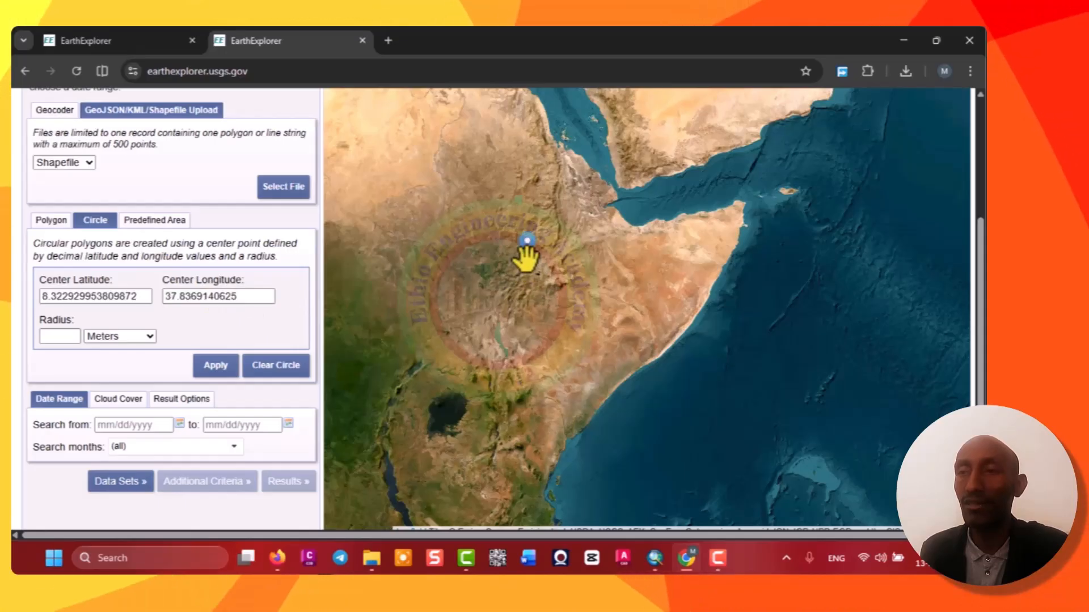
left_click(553, 306)
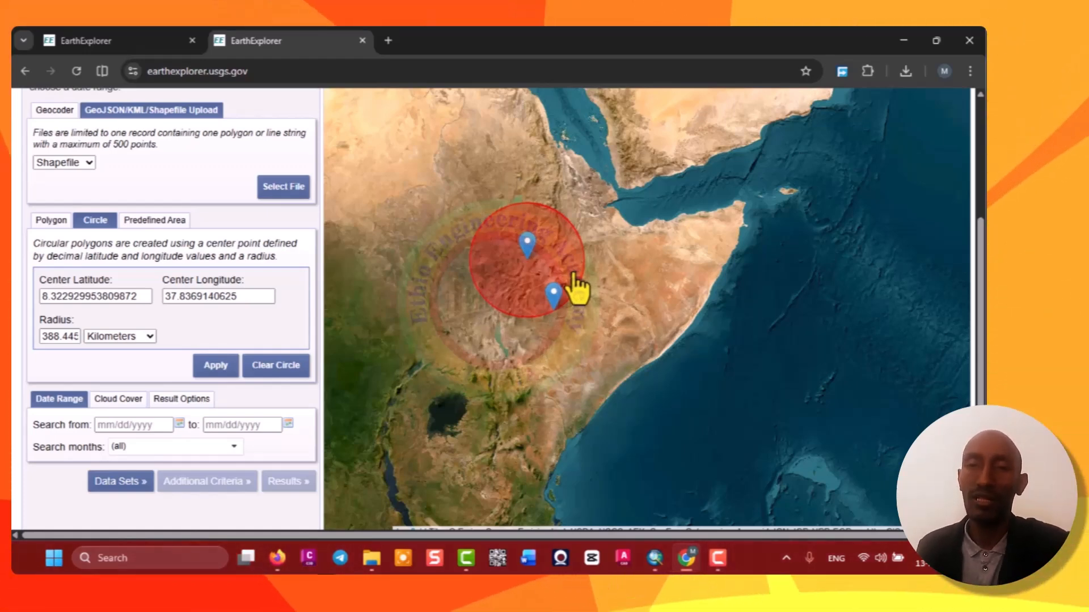
left_click(214, 367)
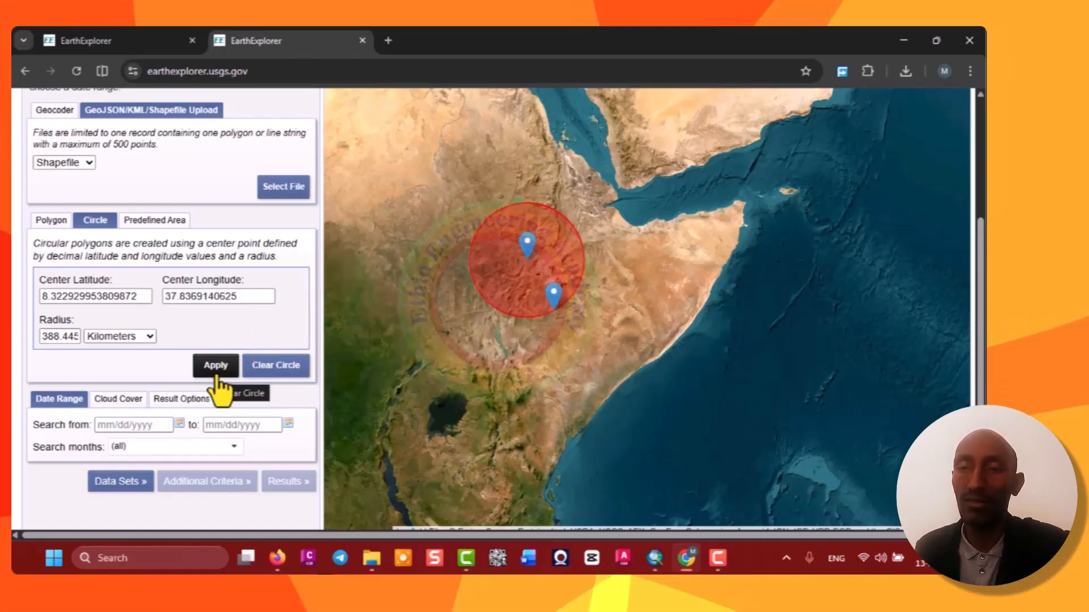
left_click(272, 374)
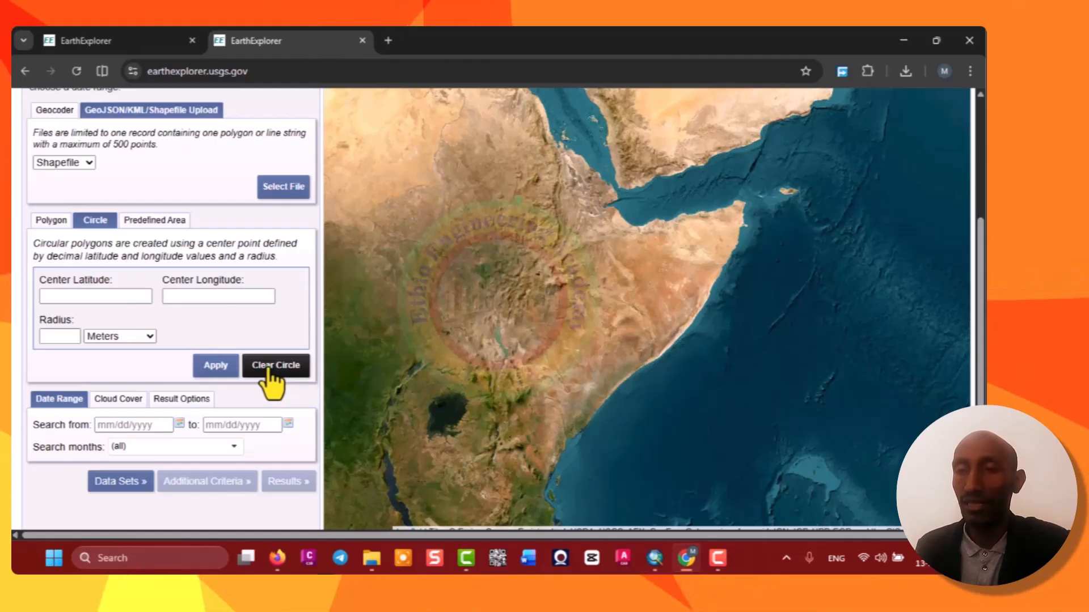
Open the Predefined Area tab of the area options.
left_click(158, 237)
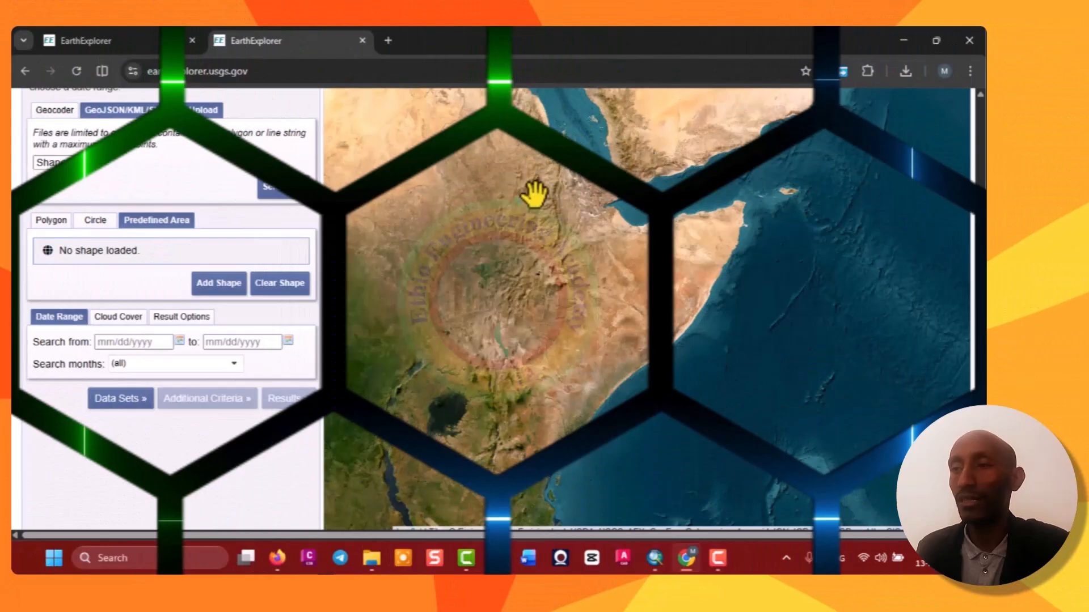
Draw an eleven-point polygon around the small study area near the town on the map.
scroll(528, 190, "up", 5)
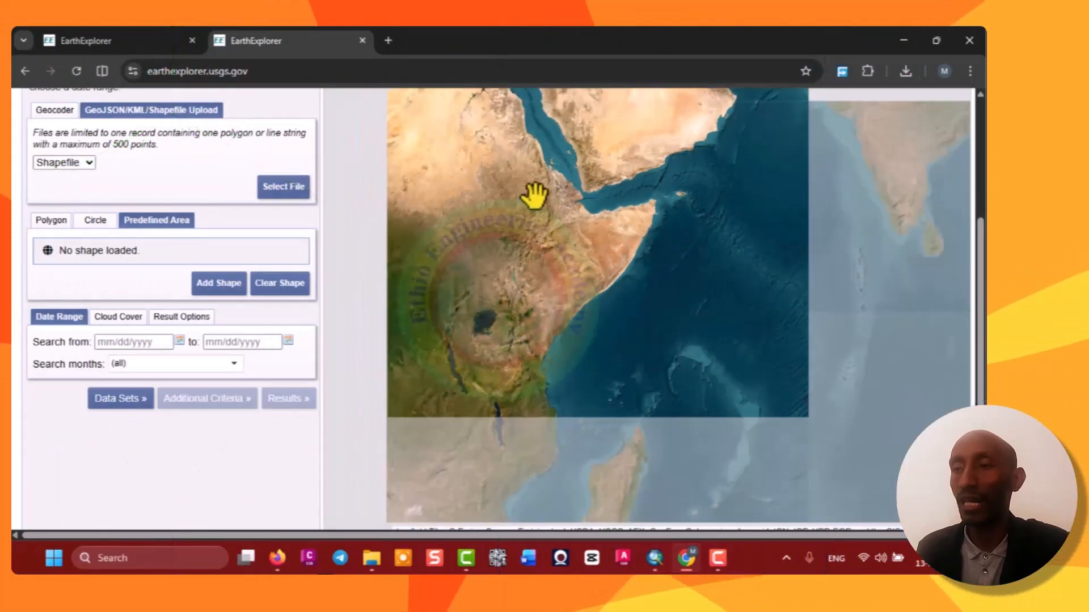
scroll(524, 188, "up", 3)
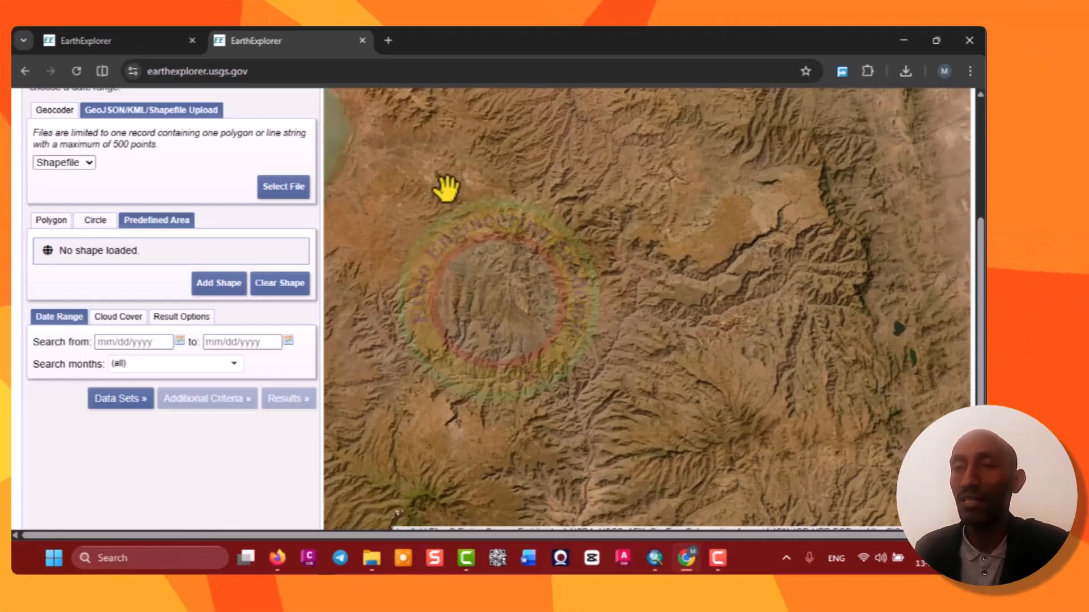
scroll(446, 189, "up", 2)
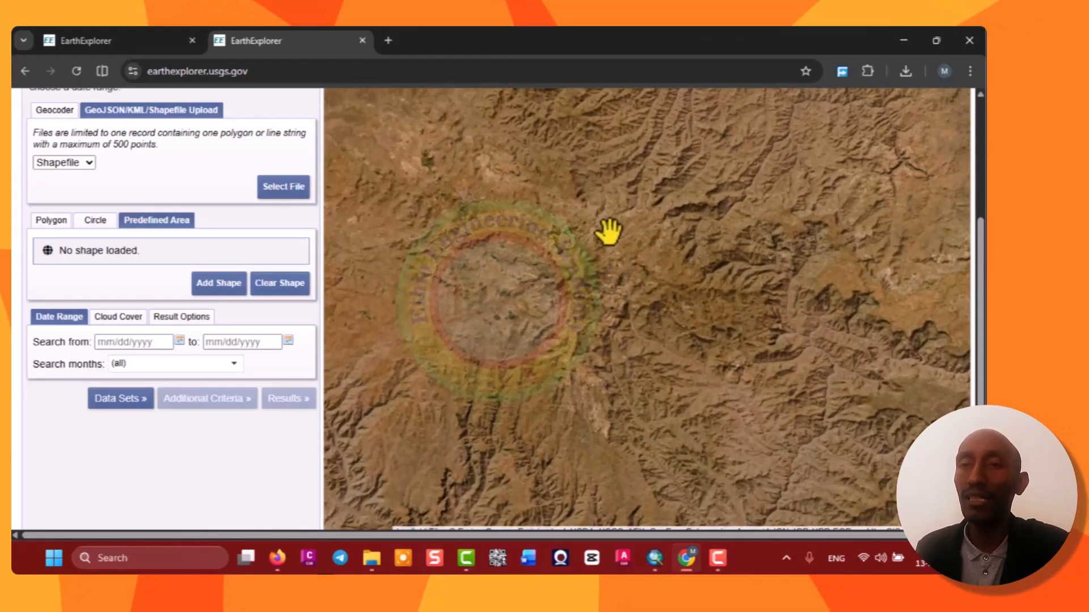
scroll(465, 191, "up", 1)
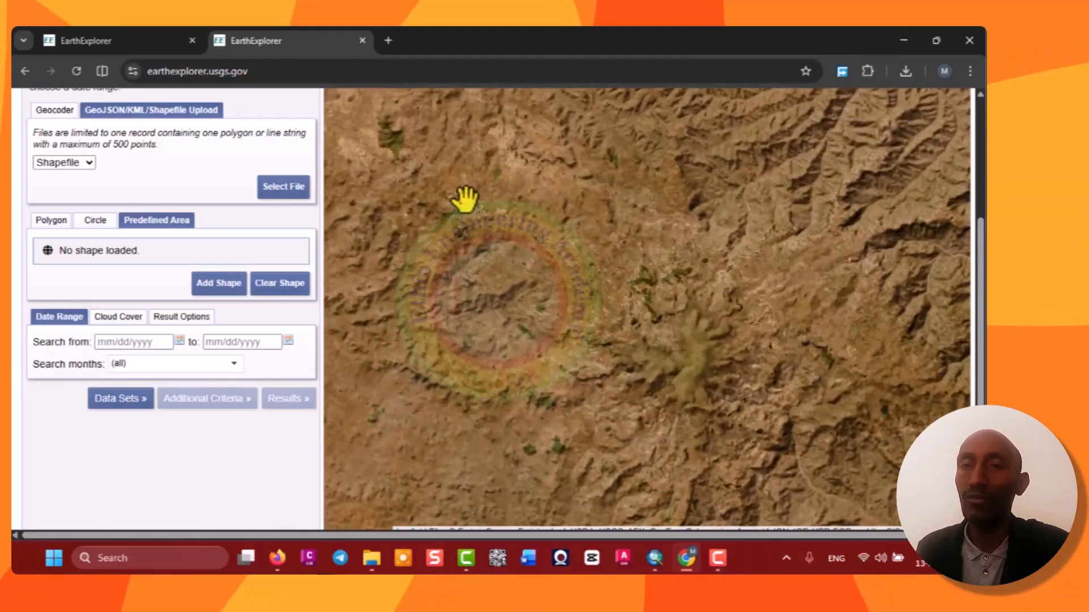
scroll(448, 196, "up", 3)
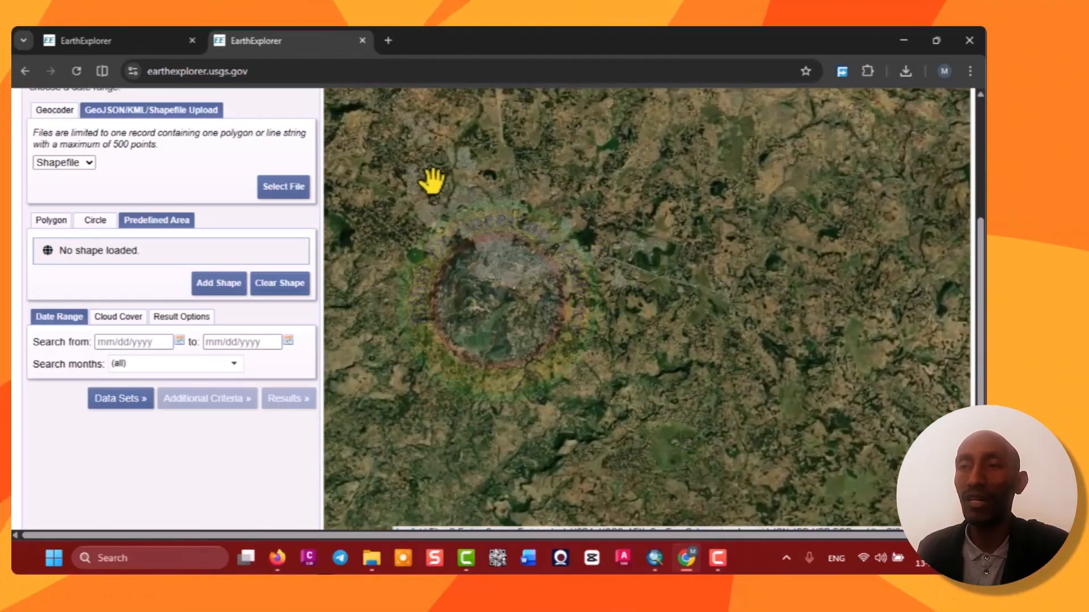
scroll(440, 180, "down", 1)
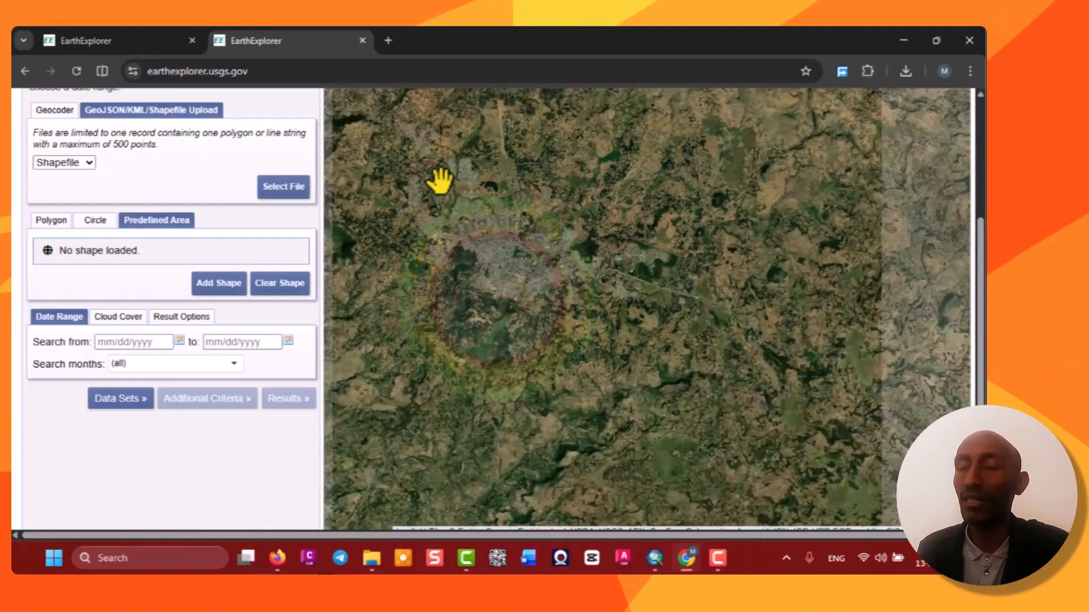
scroll(713, 266, "up", 1)
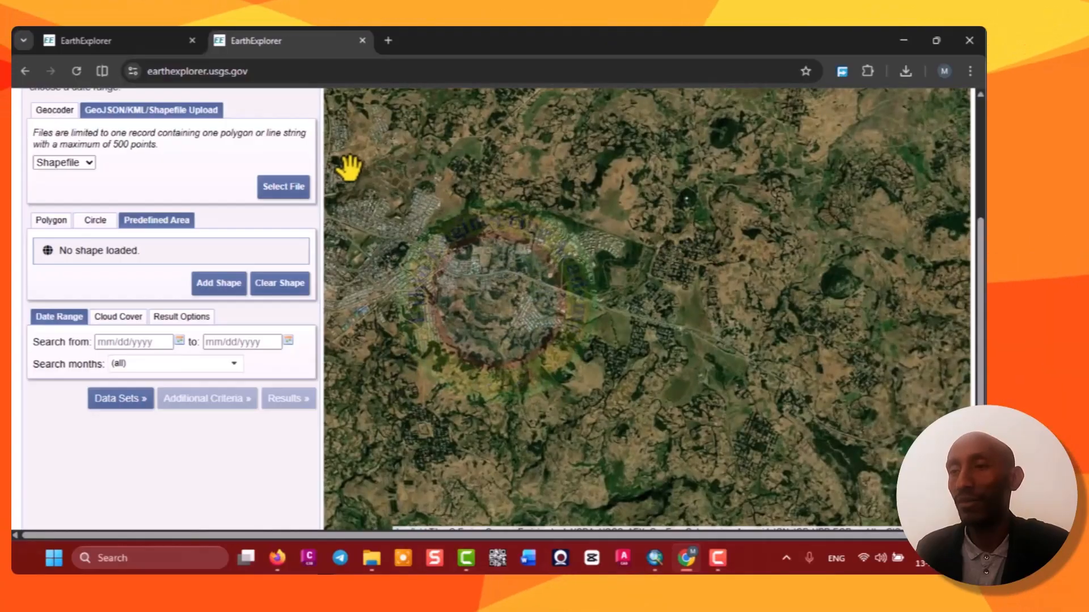
scroll(383, 177, "up", 1)
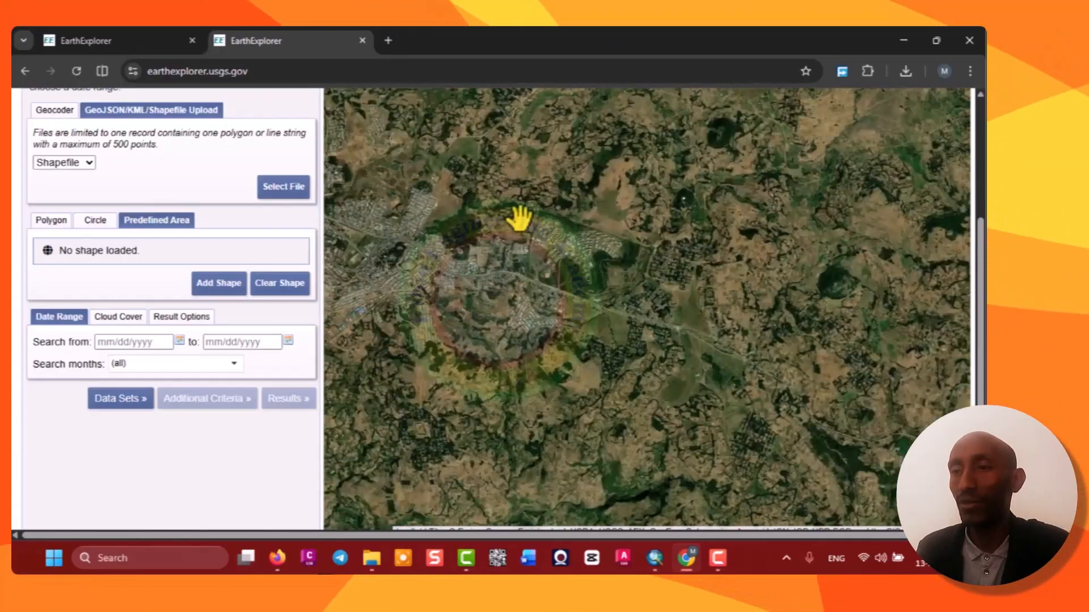
scroll(618, 253, "down", 1)
scroll(625, 257, "down", 1)
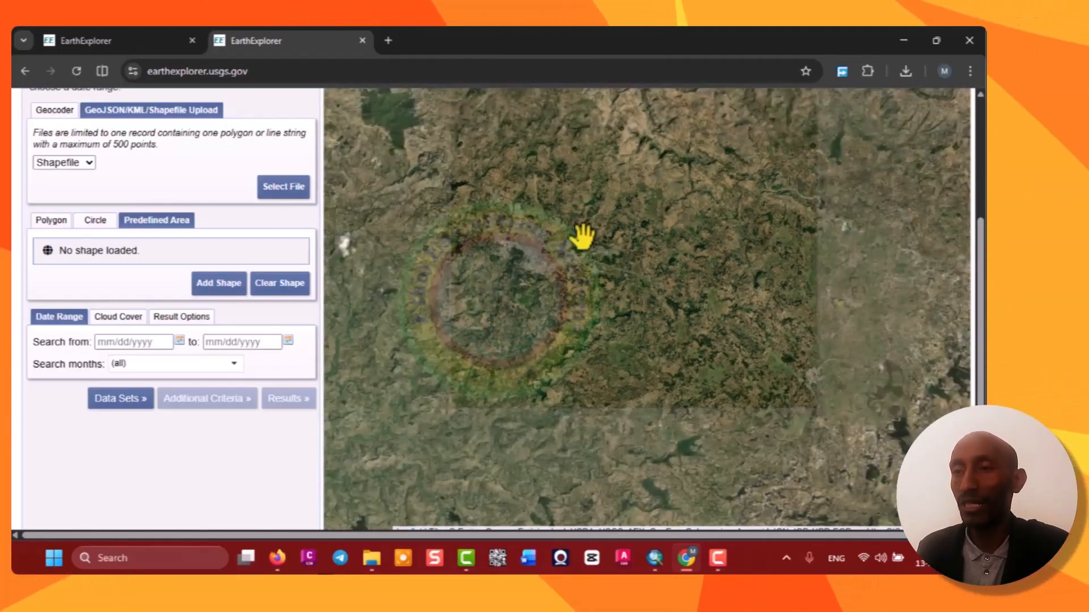
scroll(489, 204, "up", 1)
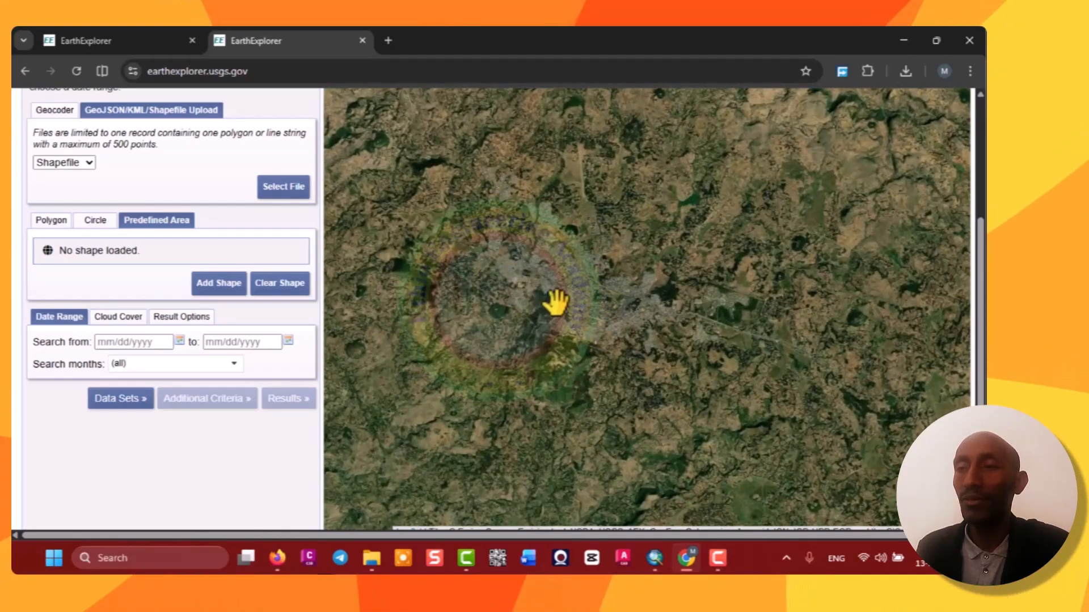
left_click(51, 223)
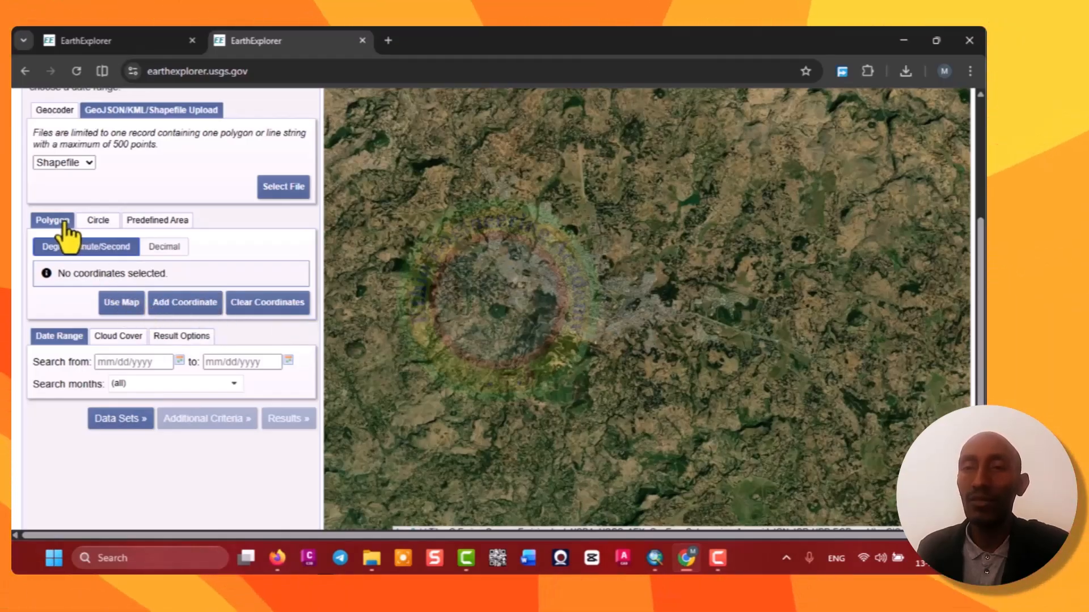
left_click(461, 152)
left_click(449, 233)
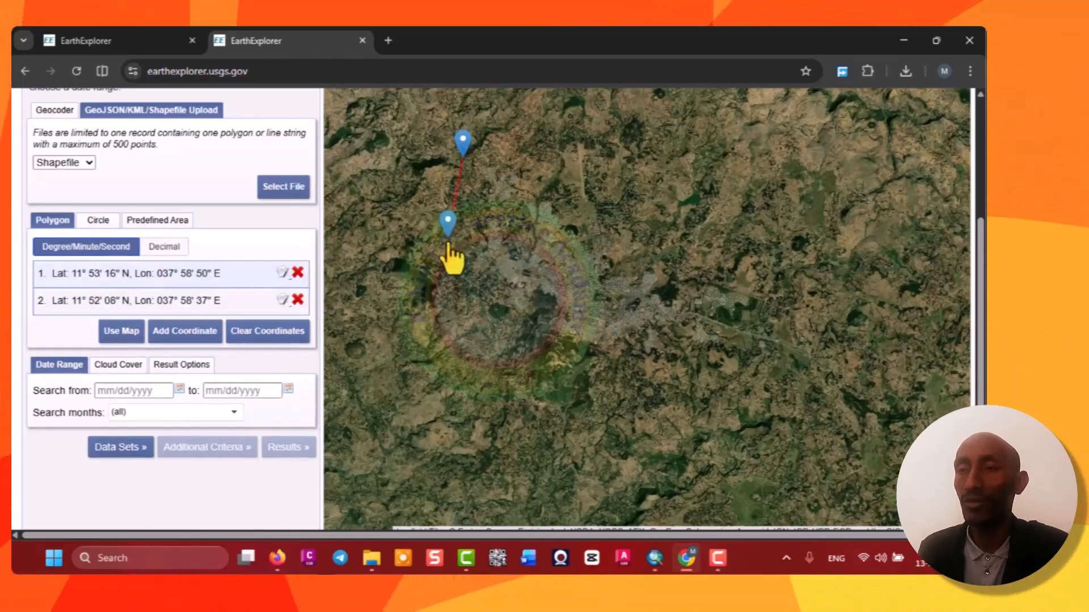
left_click(470, 323)
left_click(543, 384)
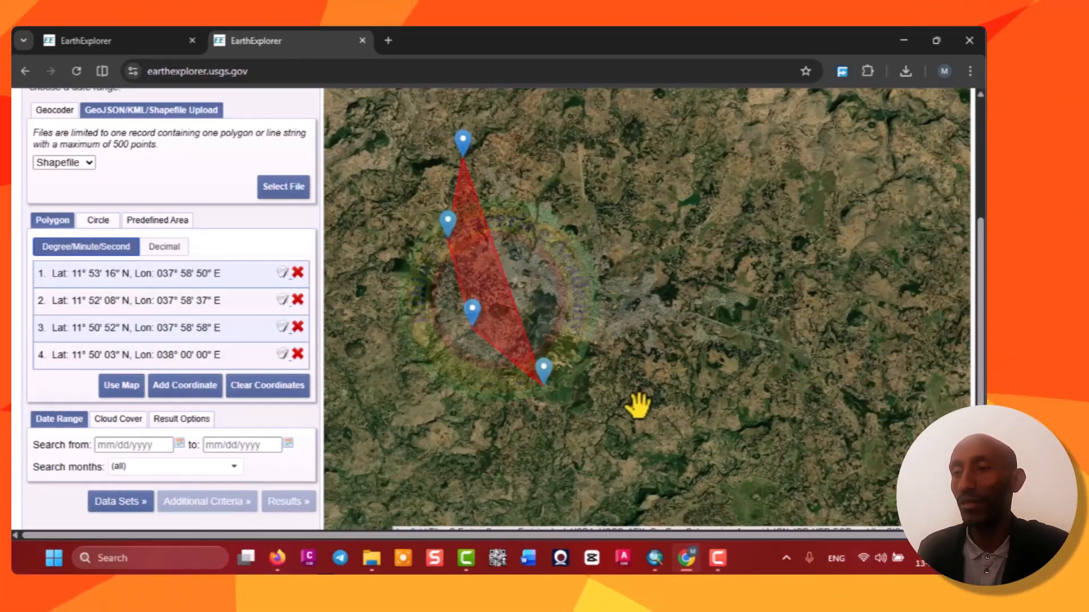
left_click(645, 411)
left_click(743, 405)
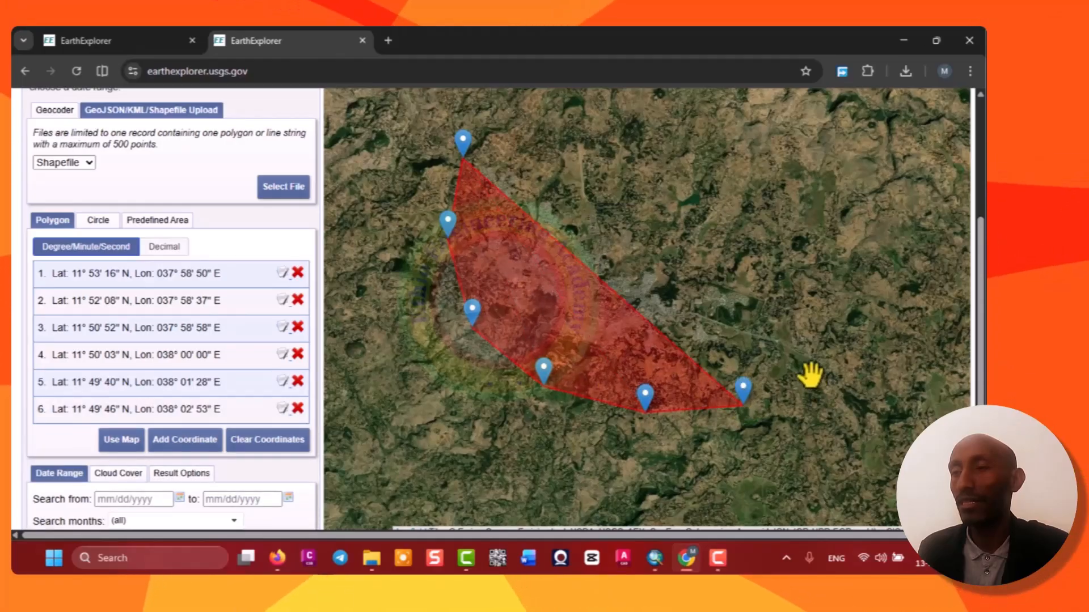
left_click(811, 365)
left_click(824, 306)
left_click(787, 245)
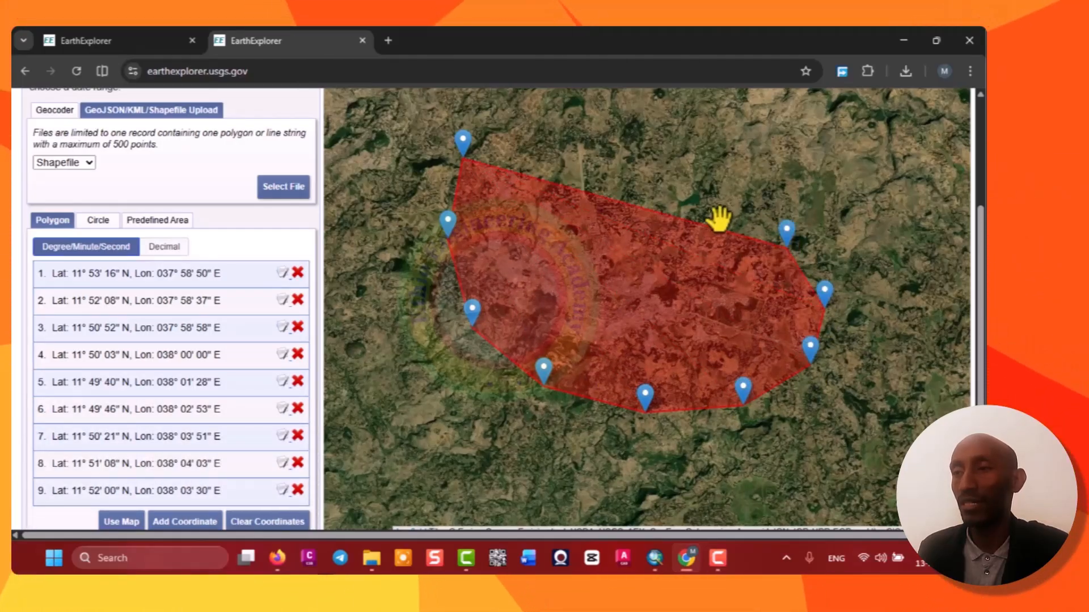
left_click(680, 183)
left_click(617, 150)
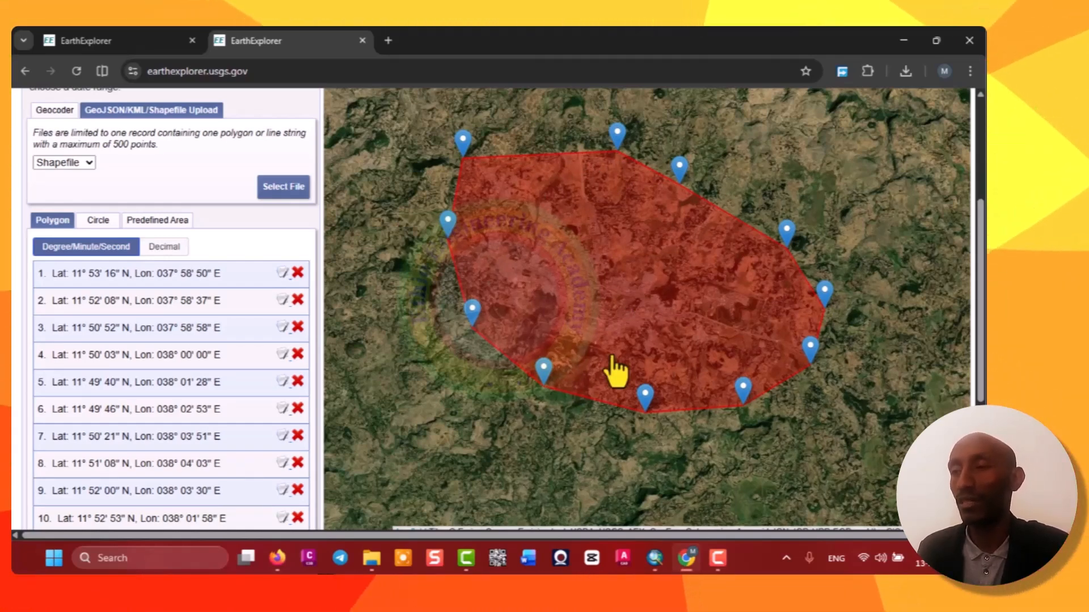
Select the SRTM 1 Arc-Second Global data set under Digital Elevation.
scroll(243, 417, "down", 1)
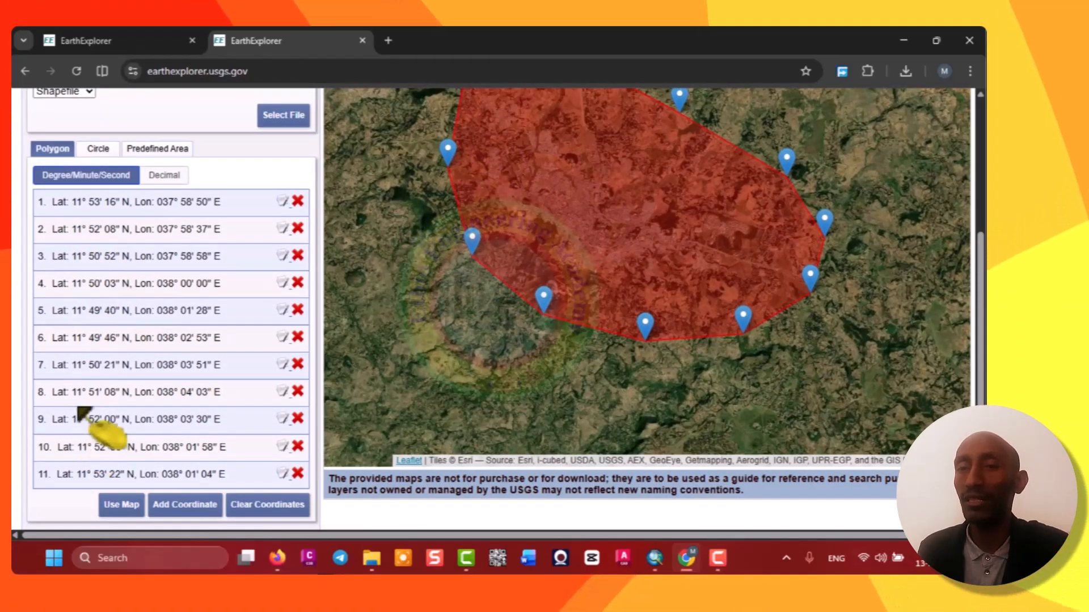
scroll(93, 355, "up", 3)
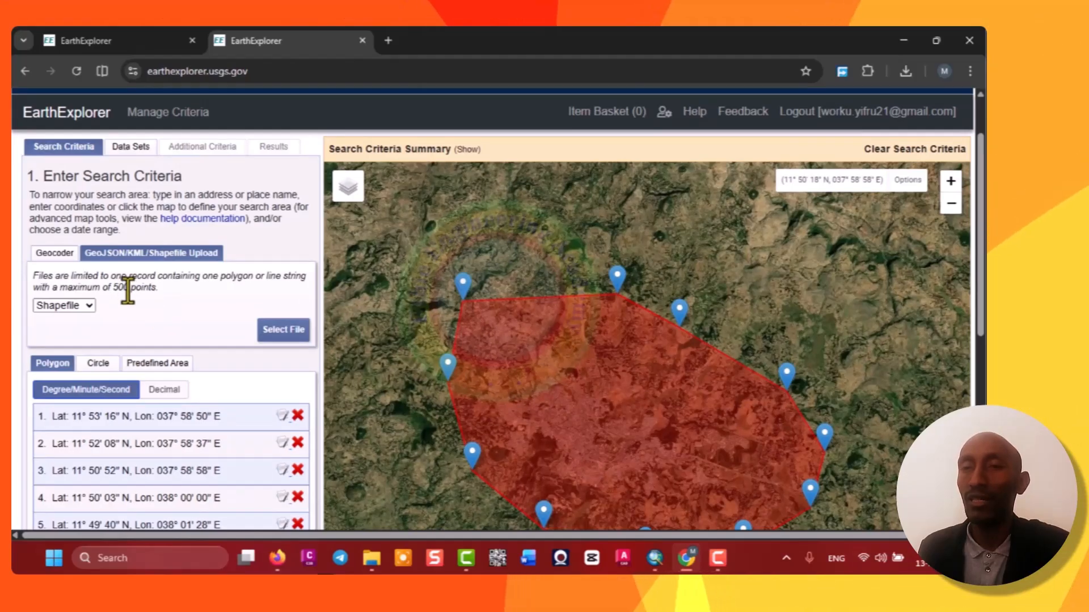
scroll(128, 290, "down", 3)
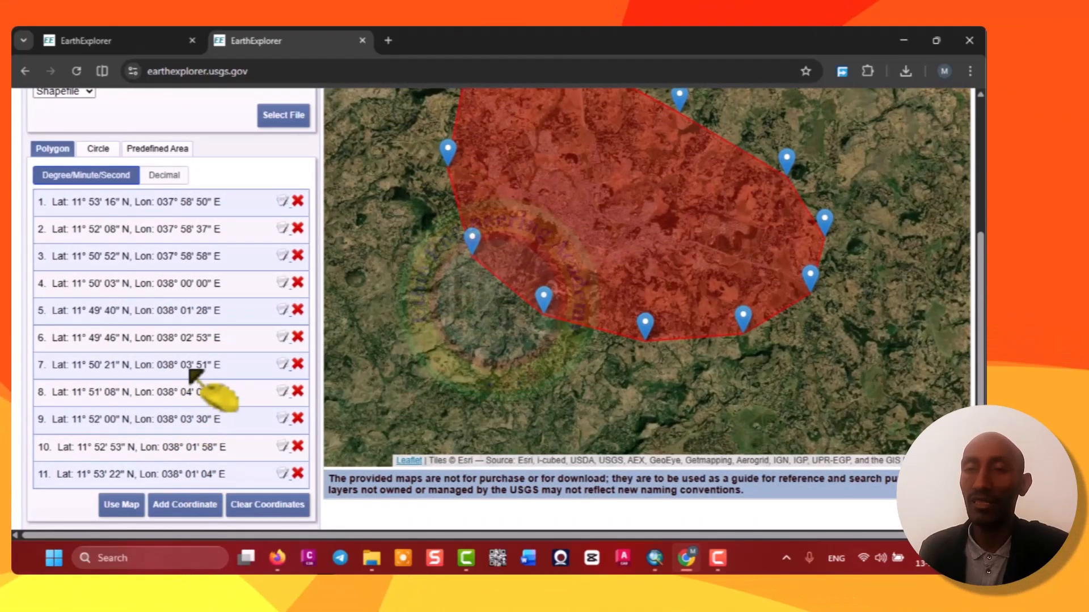
scroll(187, 343, "up", 2)
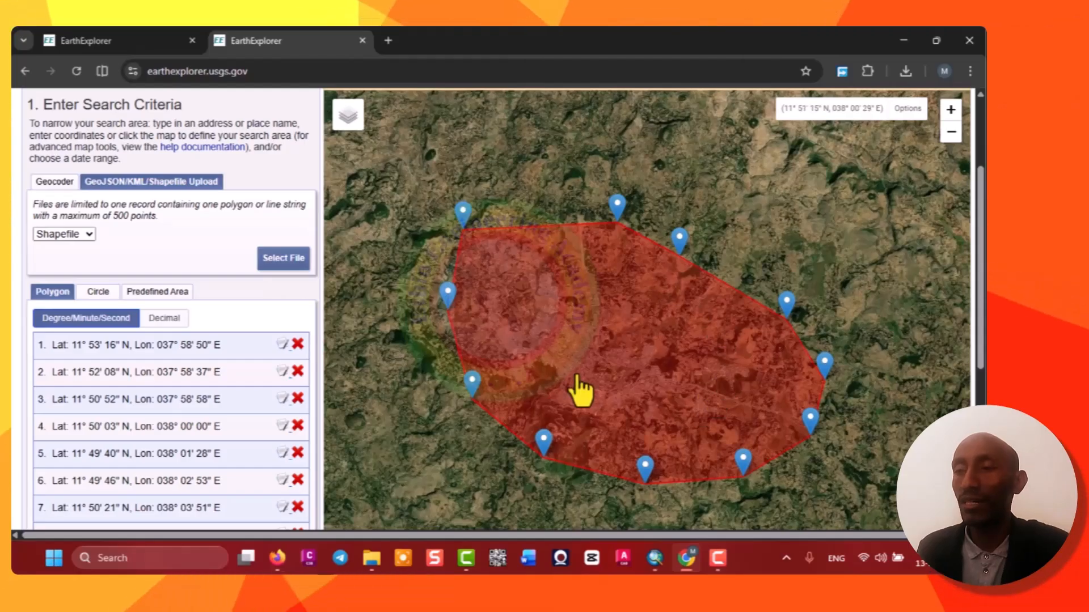
scroll(195, 360, "up", 3)
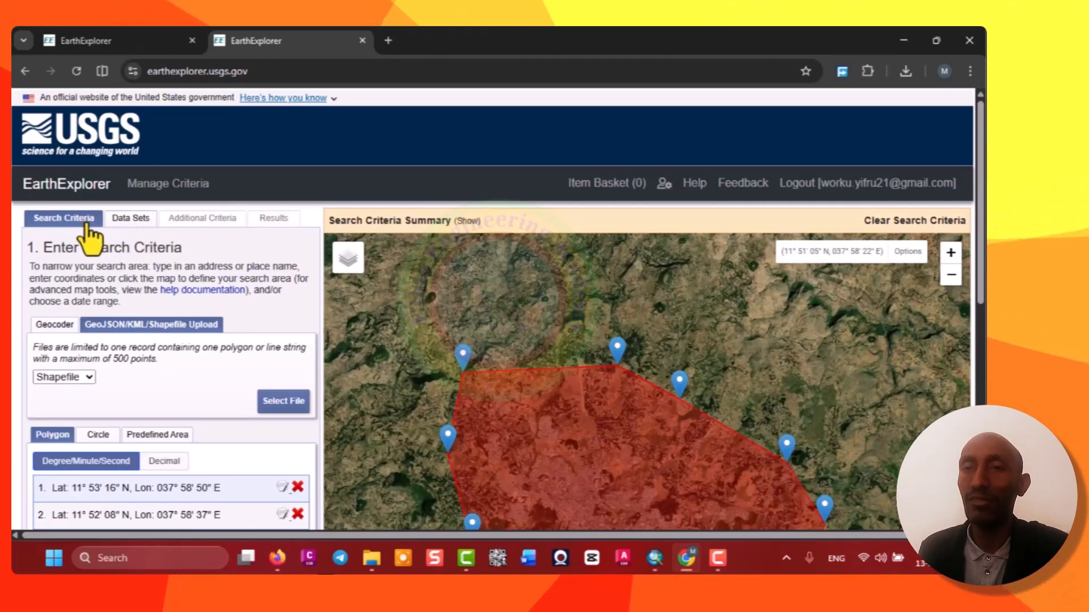
left_click(131, 221)
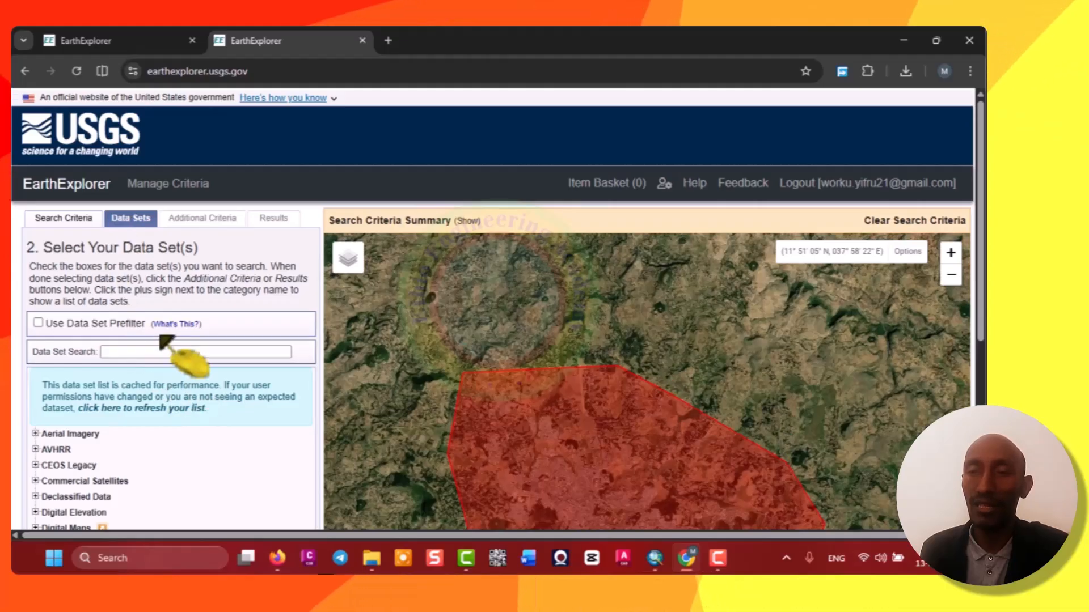
scroll(164, 340, "down", 5)
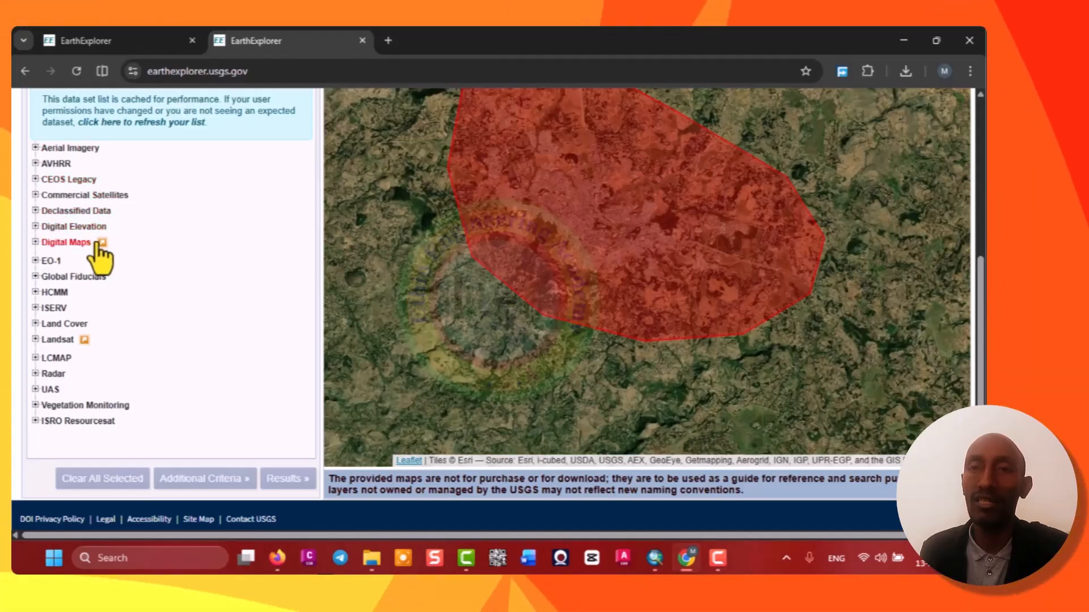
left_click(35, 227)
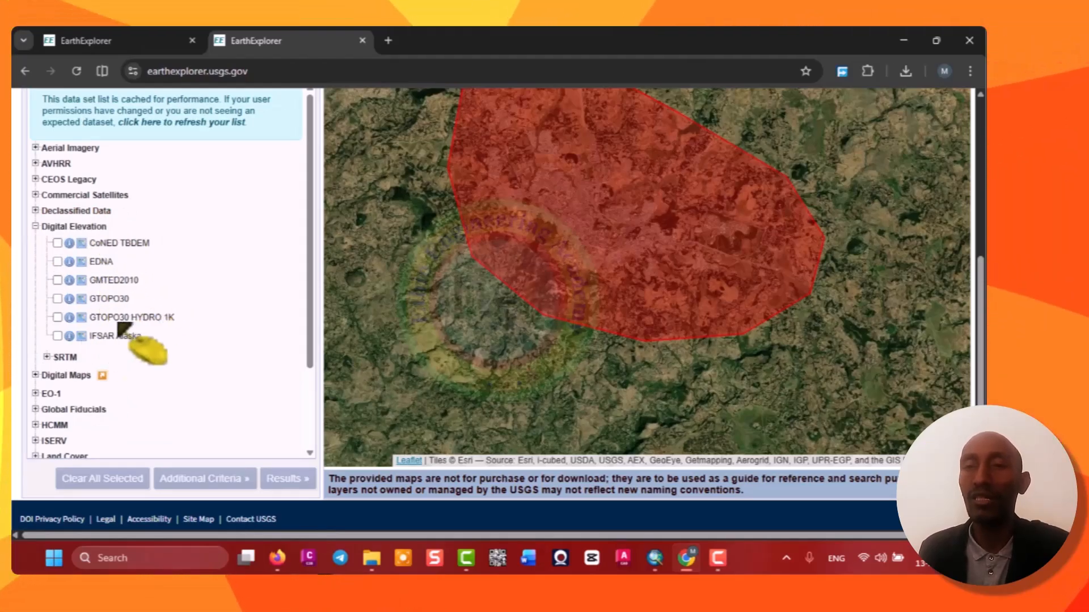
left_click(47, 357)
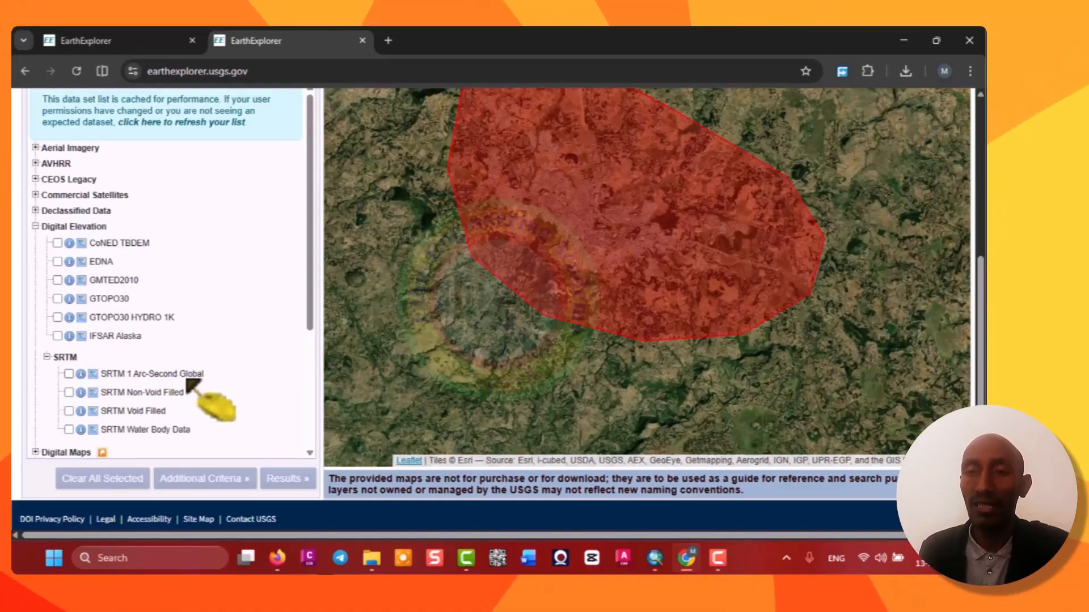
left_click(69, 374)
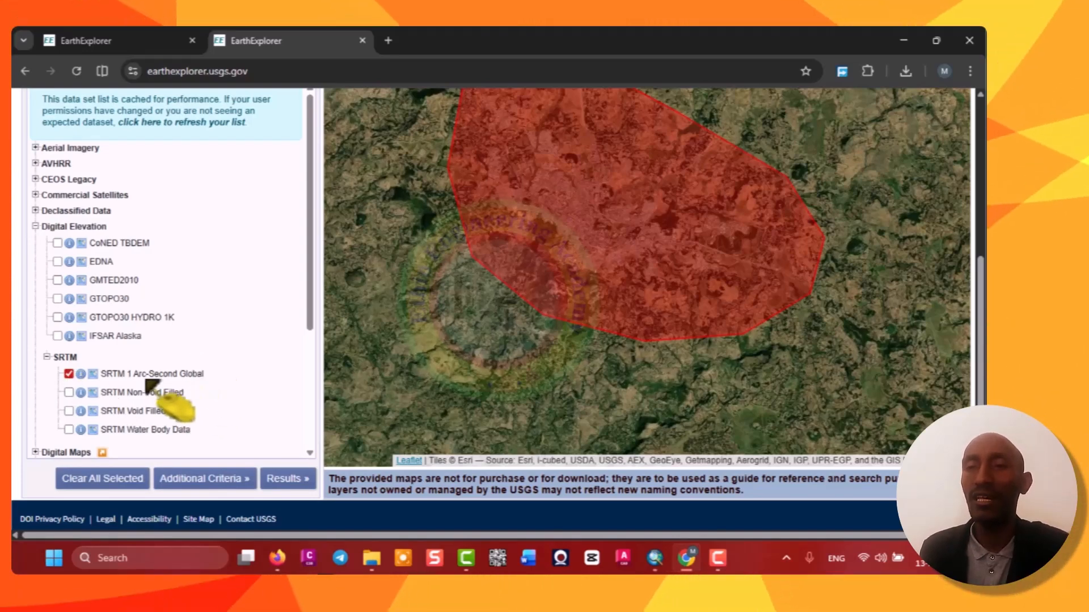
Skip the additional criteria and run the search to list the results.
scroll(121, 389, "up", 5)
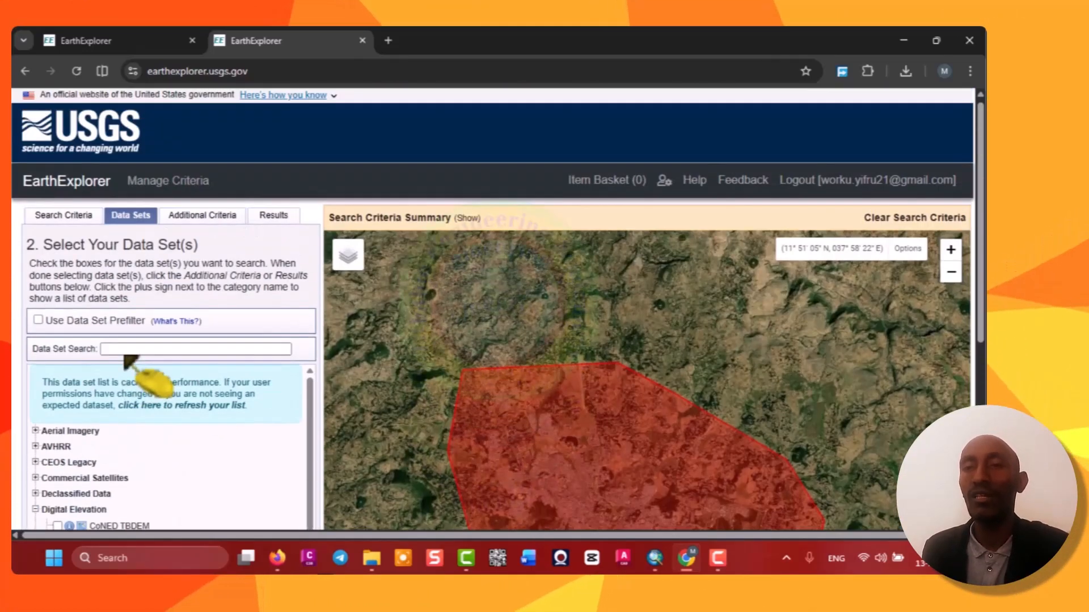
left_click(211, 222)
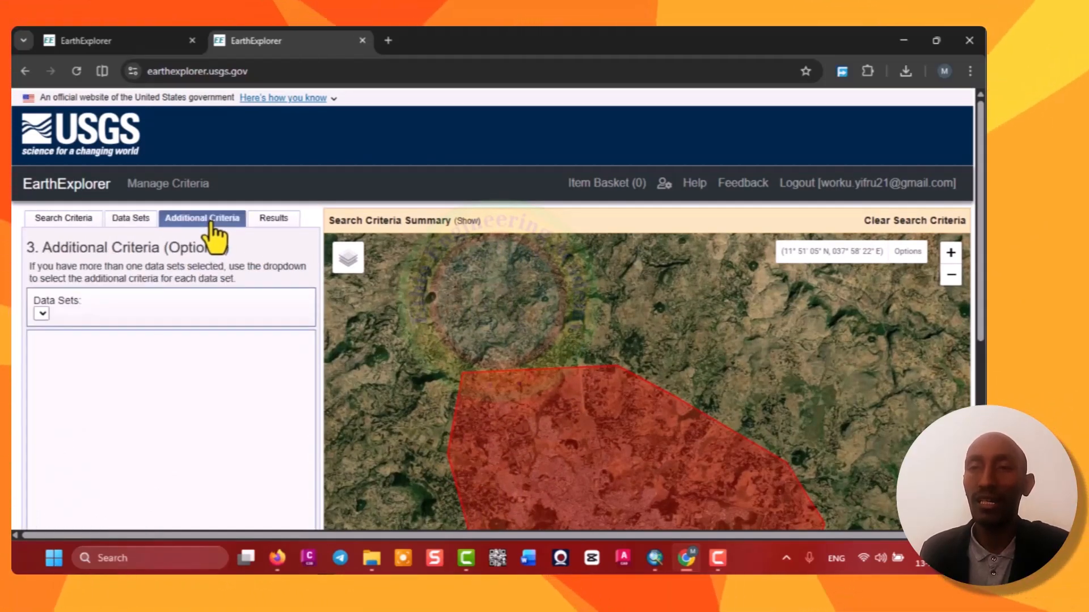
left_click(275, 222)
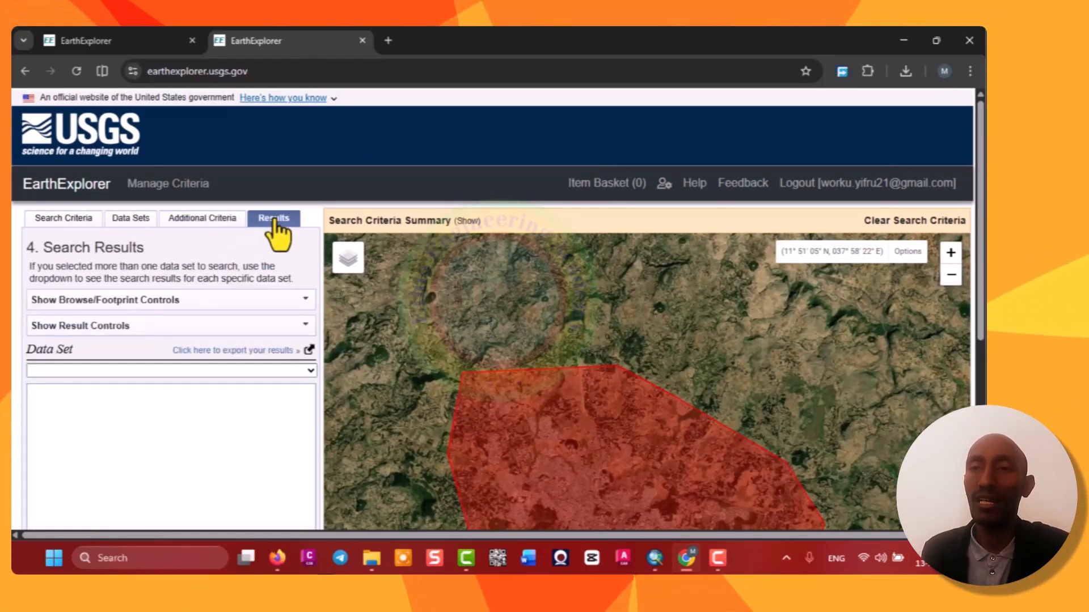
left_click(275, 222)
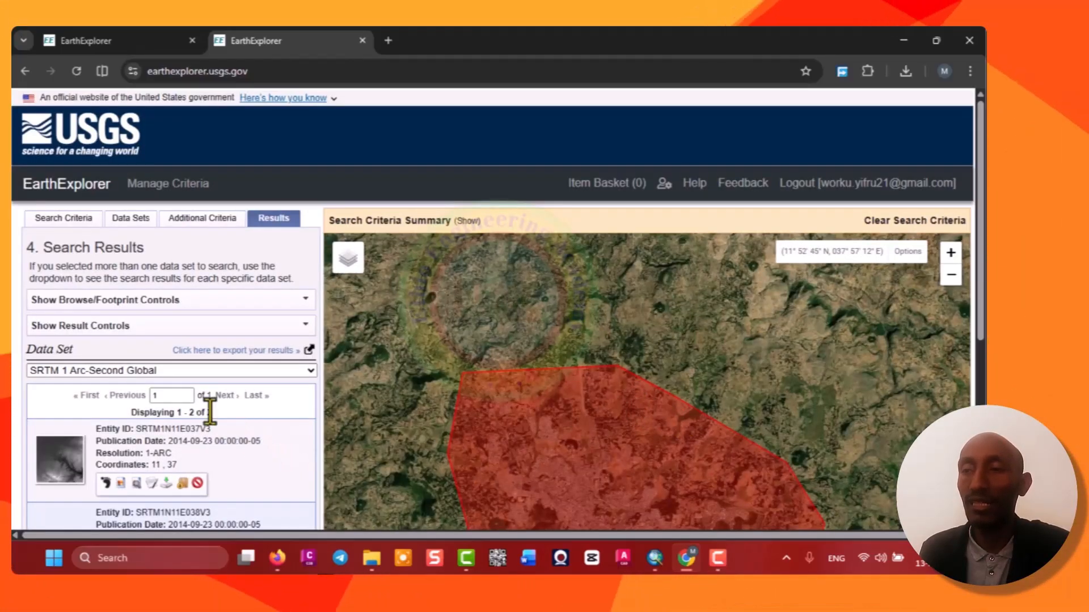
Show the footprints of both SRTM result tiles on the map.
scroll(196, 375, "down", 4)
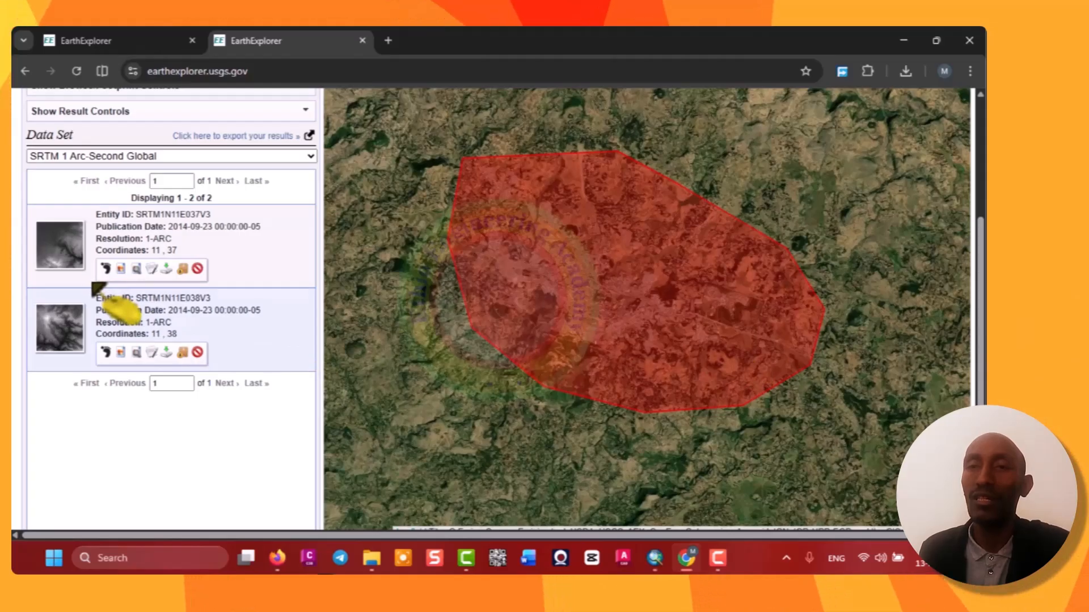
left_click(106, 269)
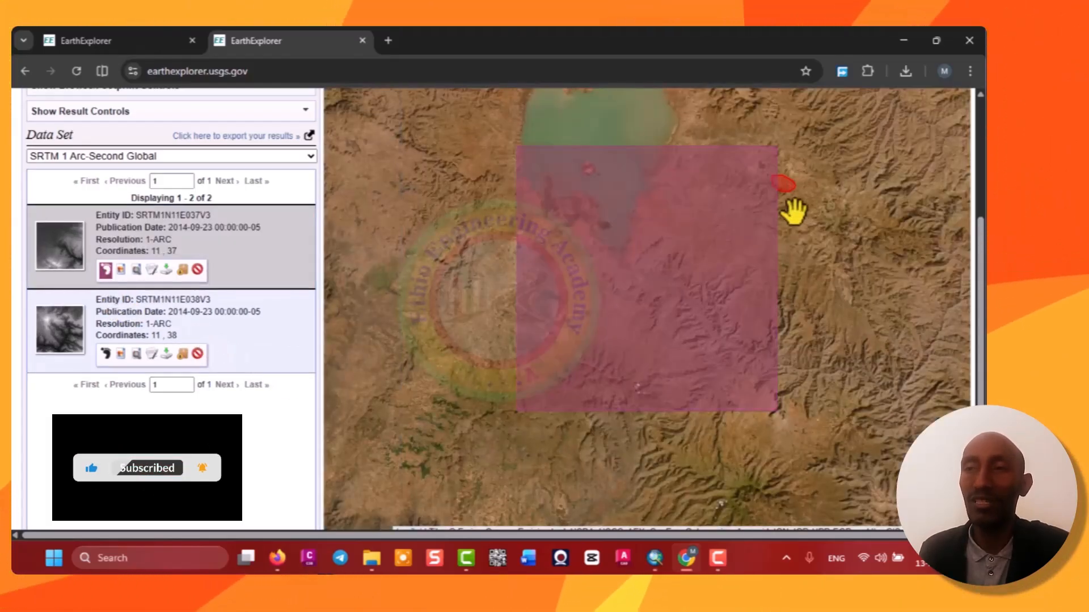
scroll(859, 145, "up", 4)
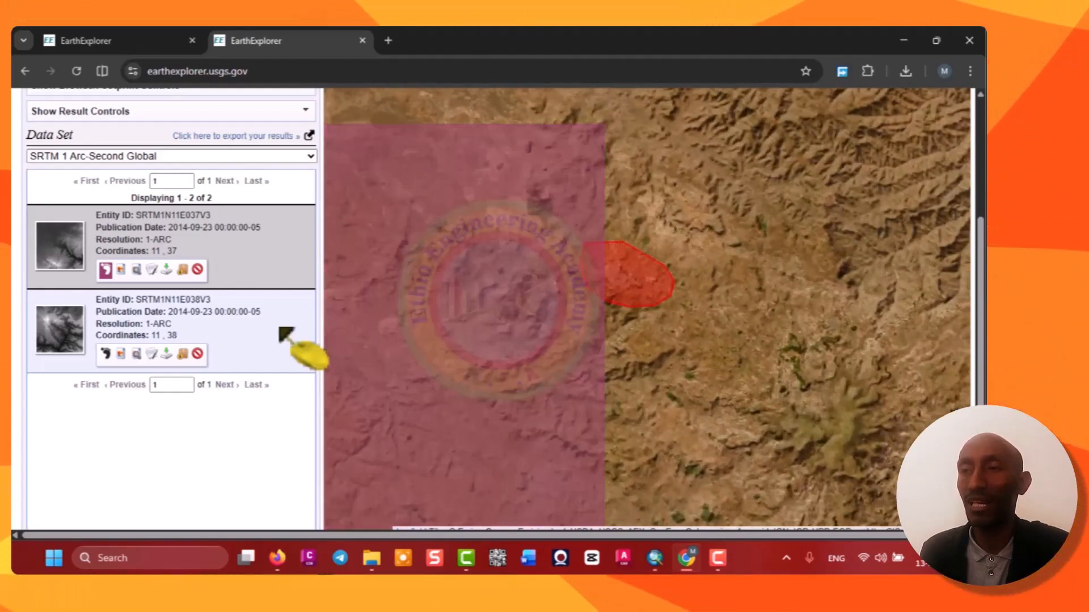
left_click(105, 354)
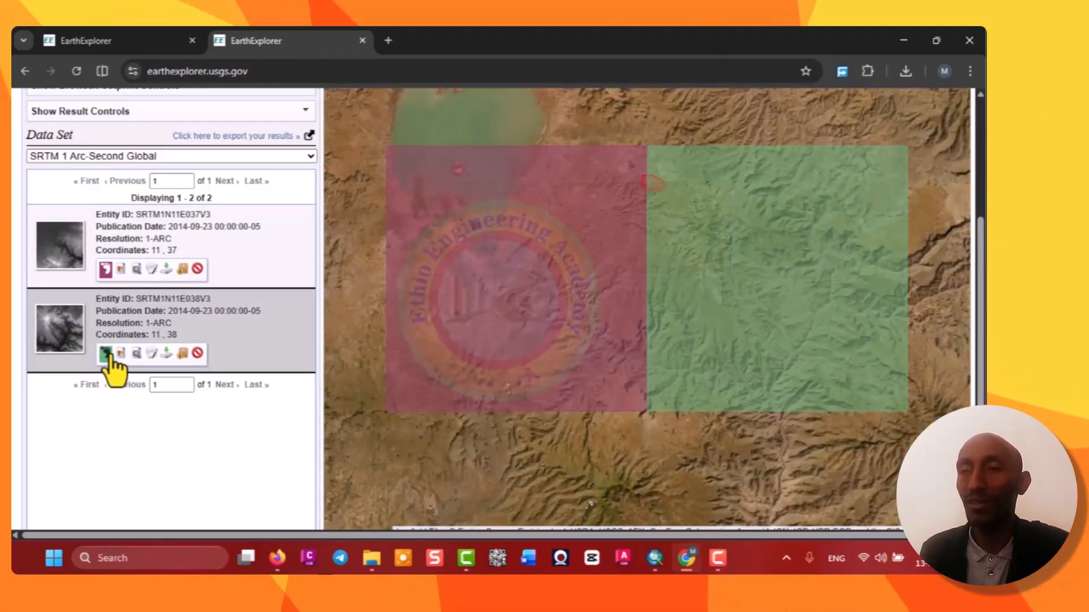
Zoom the map in and out to examine the two SRTM tile footprints around the study area.
scroll(732, 207, "up", 3)
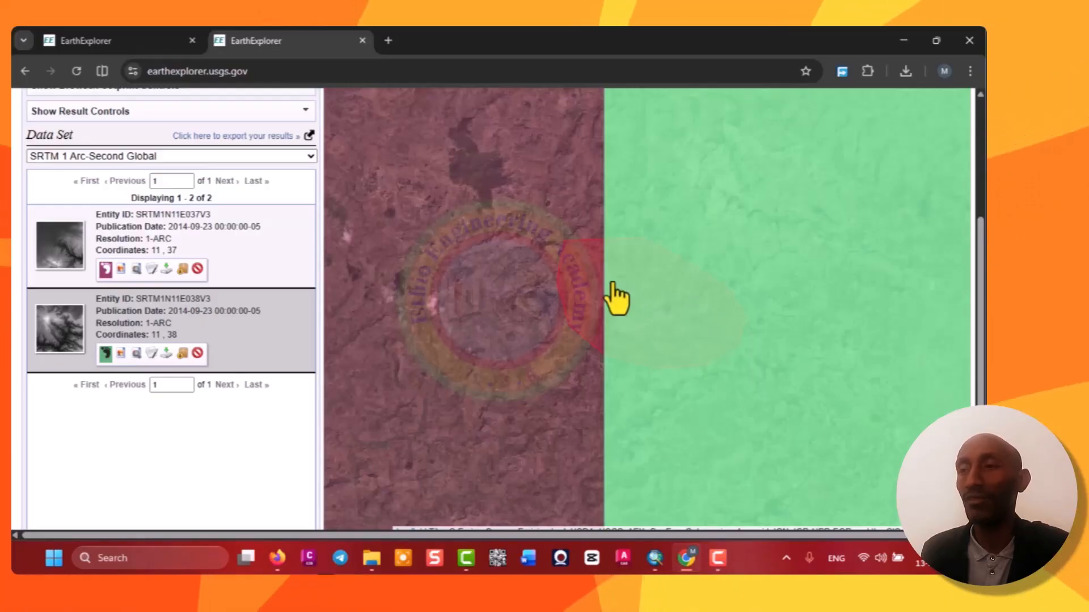
scroll(607, 297, "down", 1)
scroll(612, 283, "down", 1)
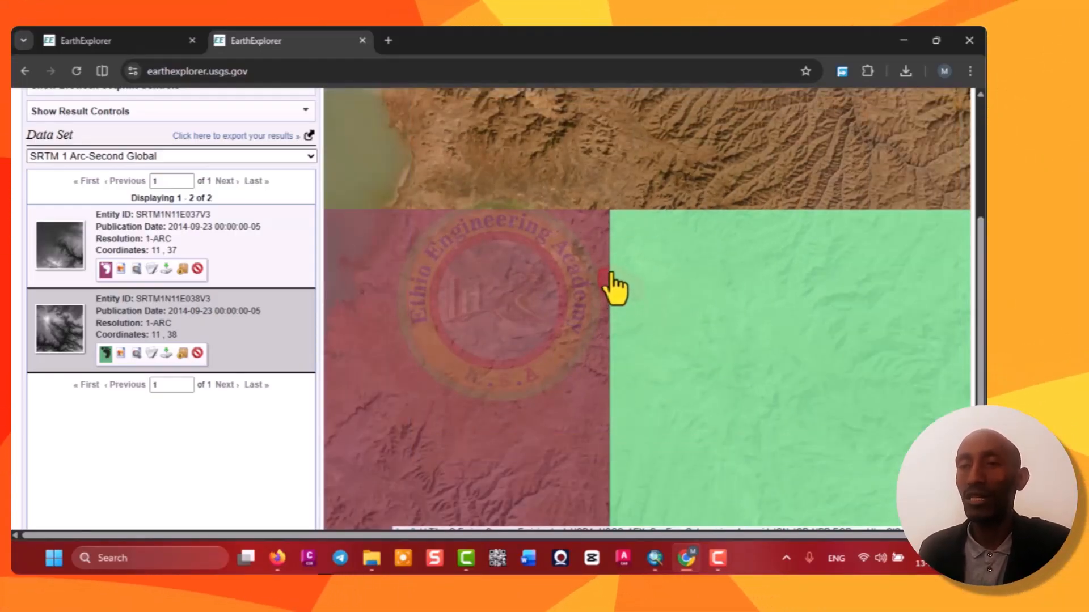
scroll(613, 287, "down", 1)
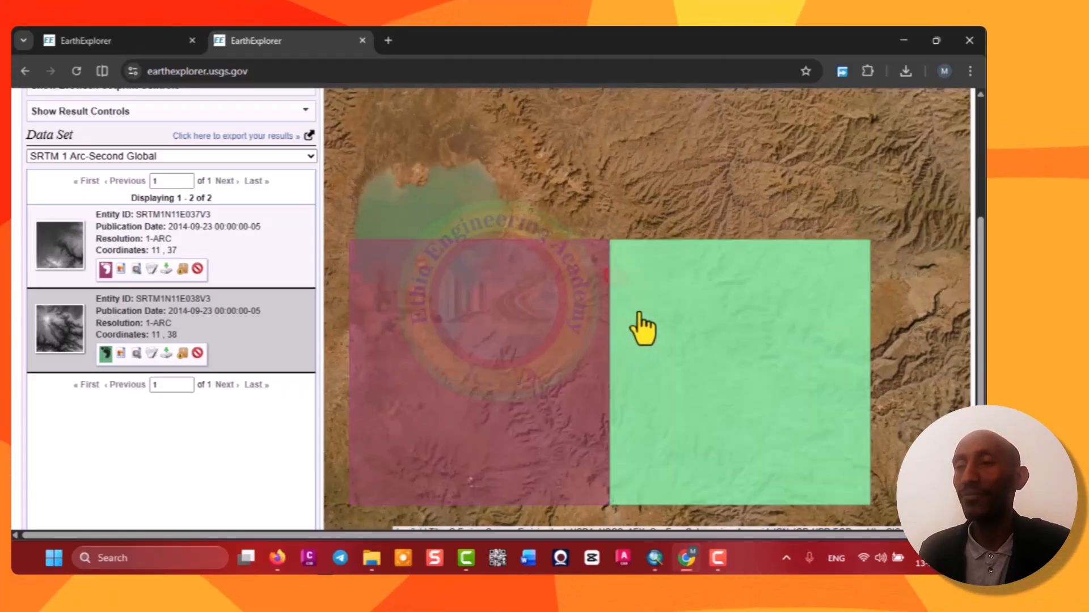
scroll(641, 318, "down", 1)
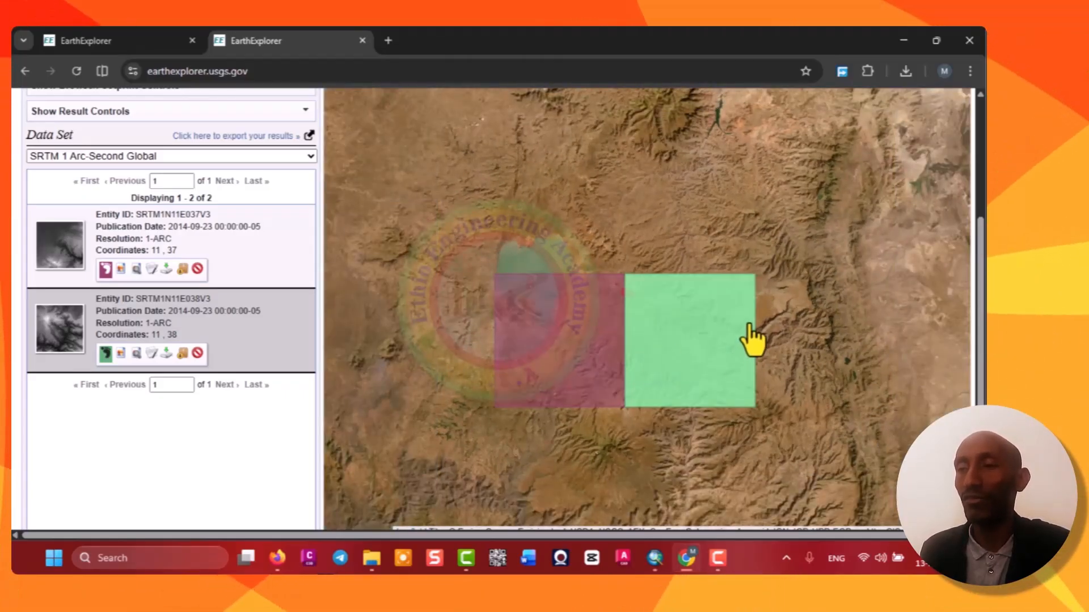
scroll(724, 323, "up", 1)
scroll(757, 343, "down", 1)
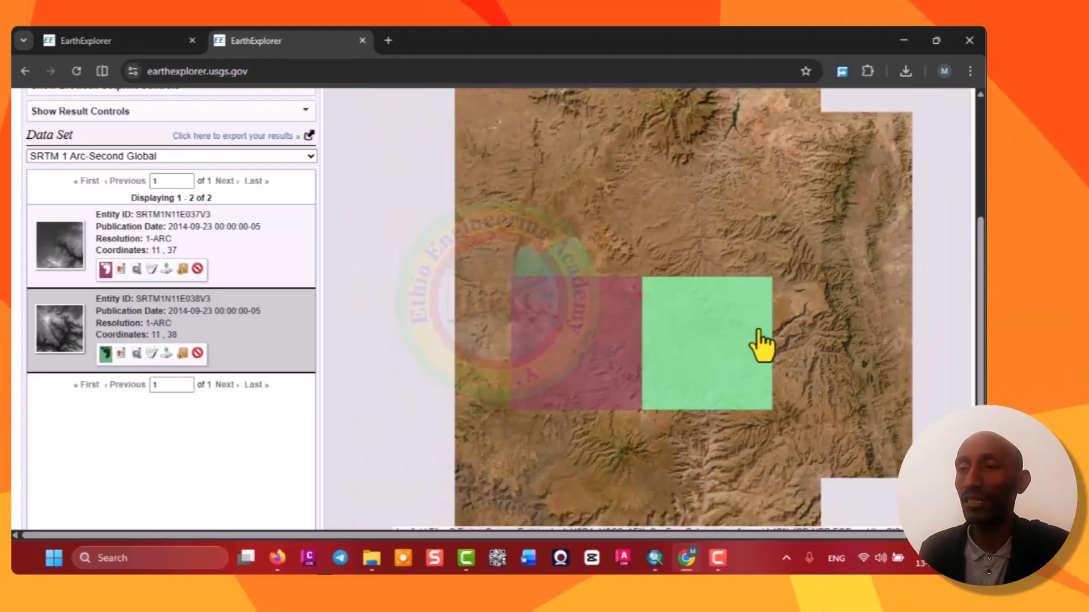
scroll(608, 340, "up", 1)
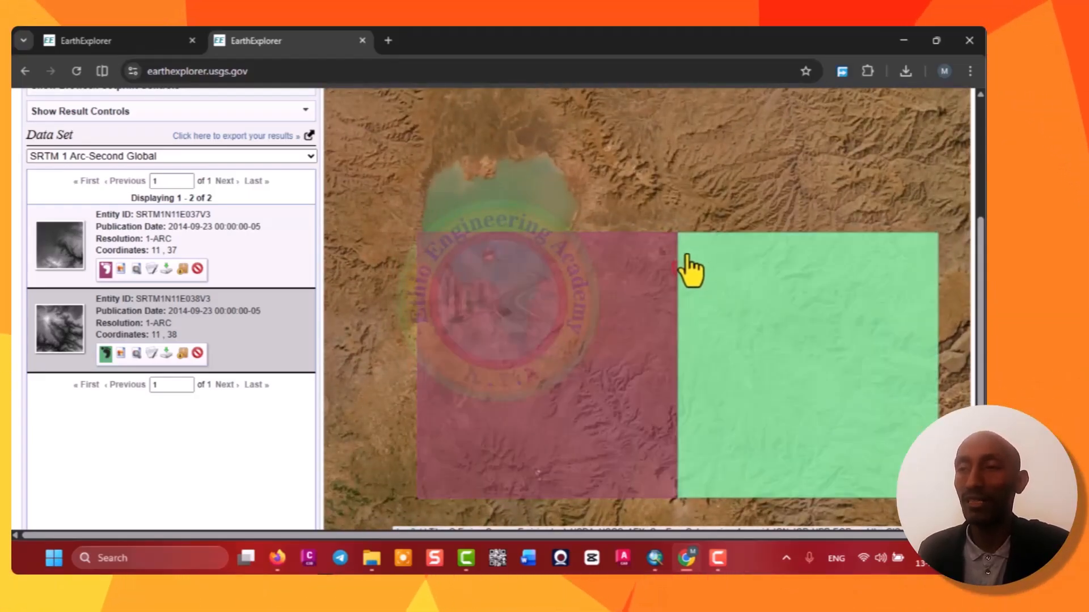
scroll(688, 259, "up", 1)
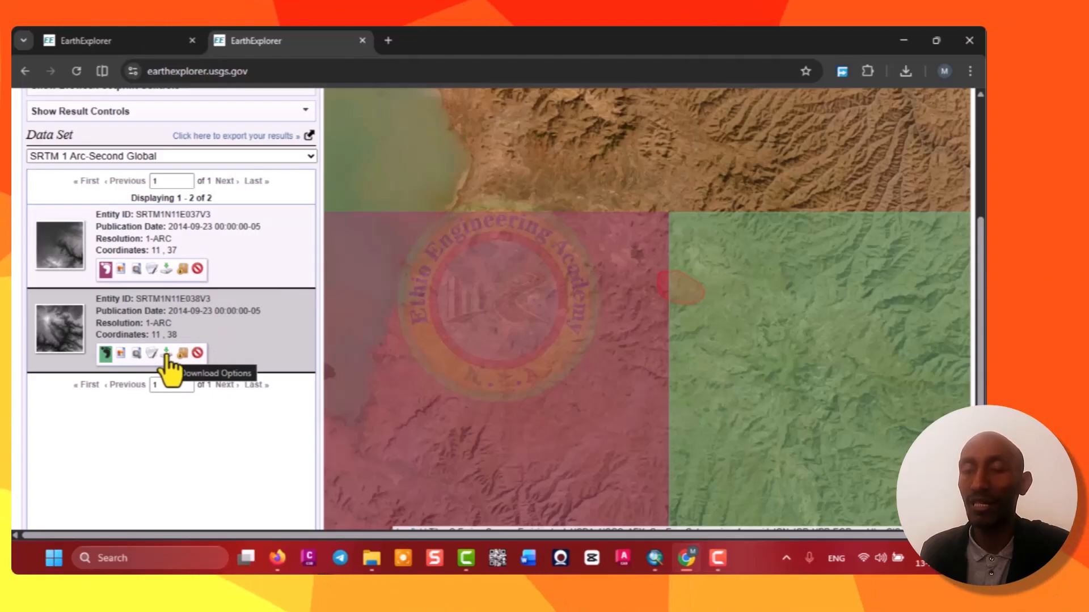
Choose the GeoTIFF 1 Arc-second download for tile SRTM1N11E037V3 and set the save folder to Desktop\USGS\USGS Mosaic Data.
left_click(166, 270)
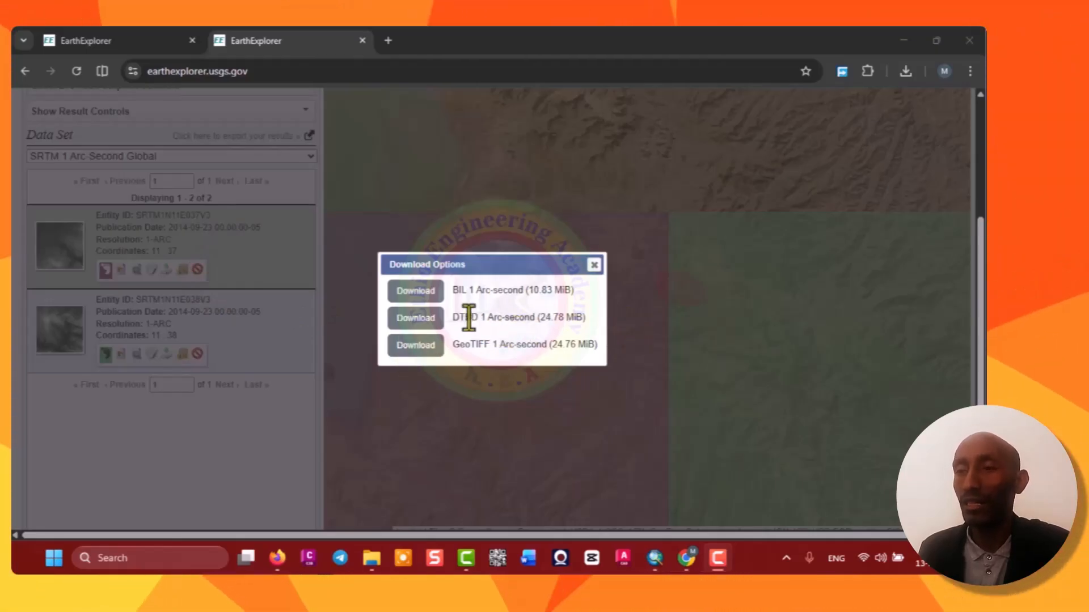
left_click(422, 350)
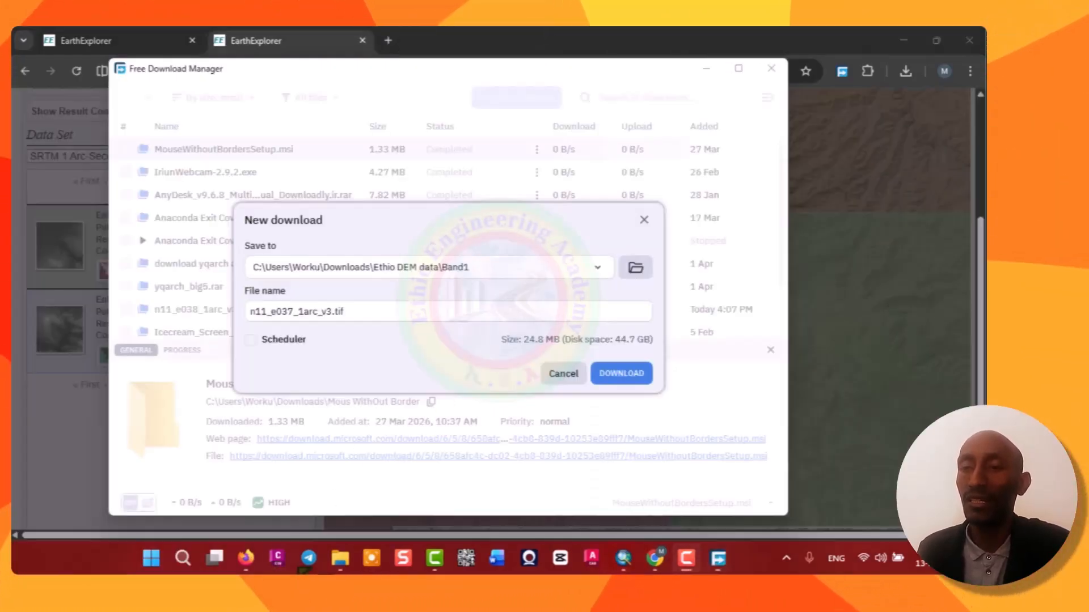
left_click(635, 268)
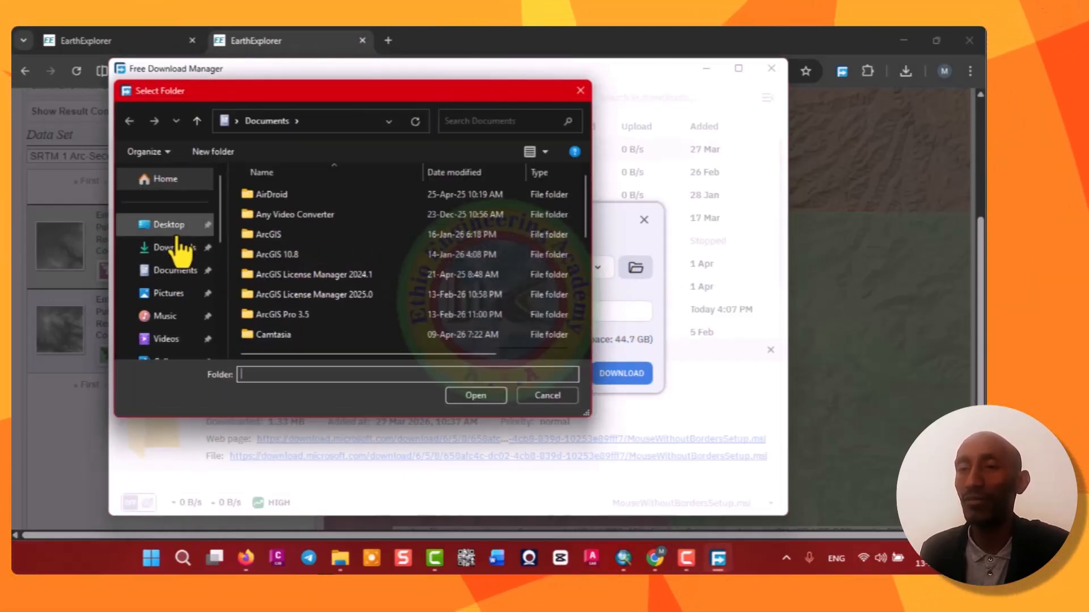
left_click(170, 226)
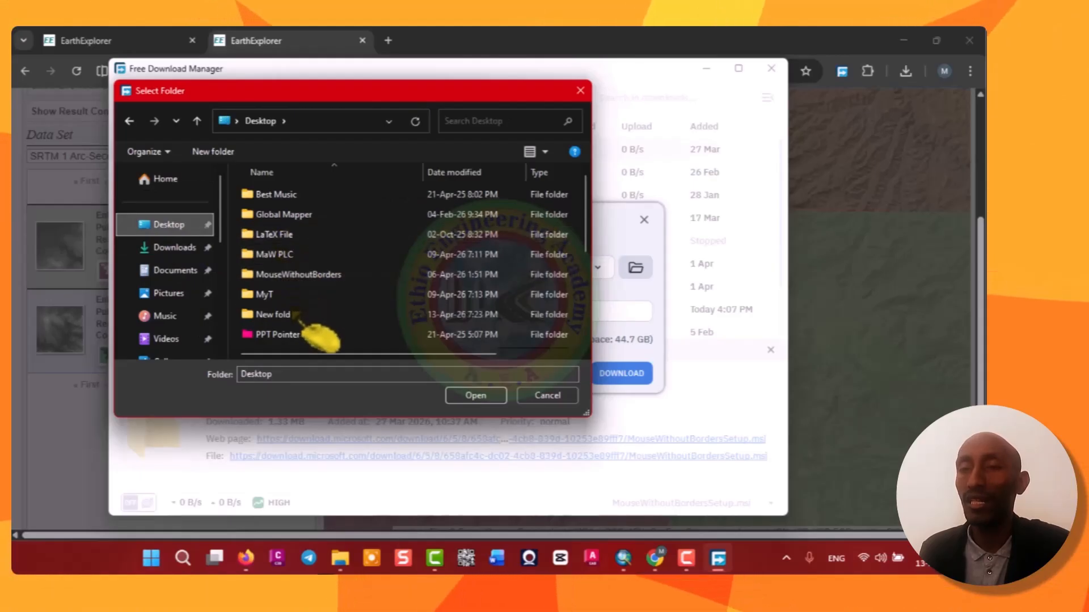
scroll(300, 309, "down", 2)
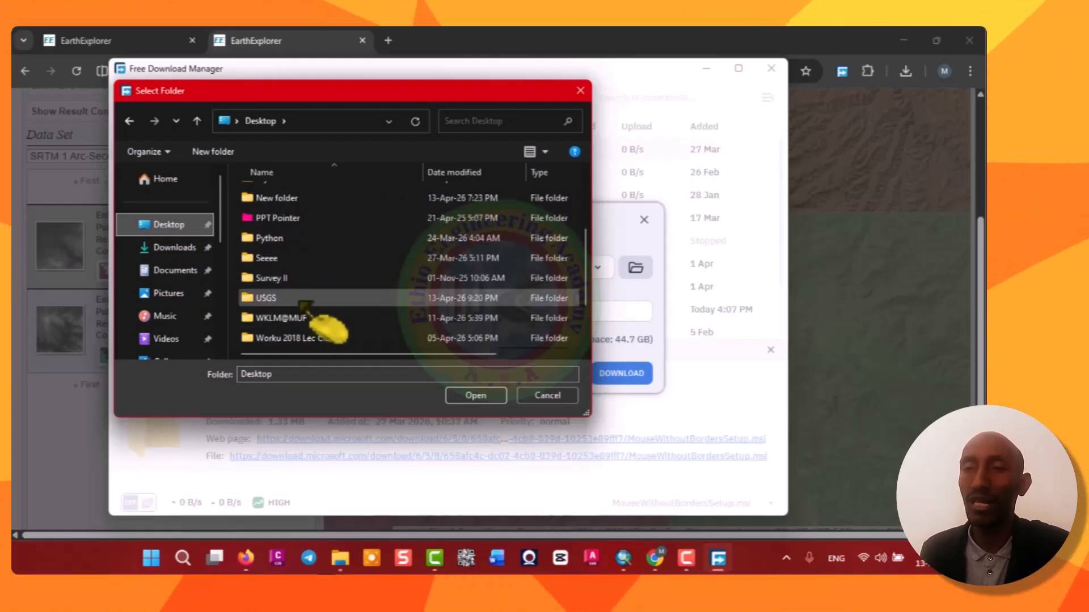
double_click(303, 299)
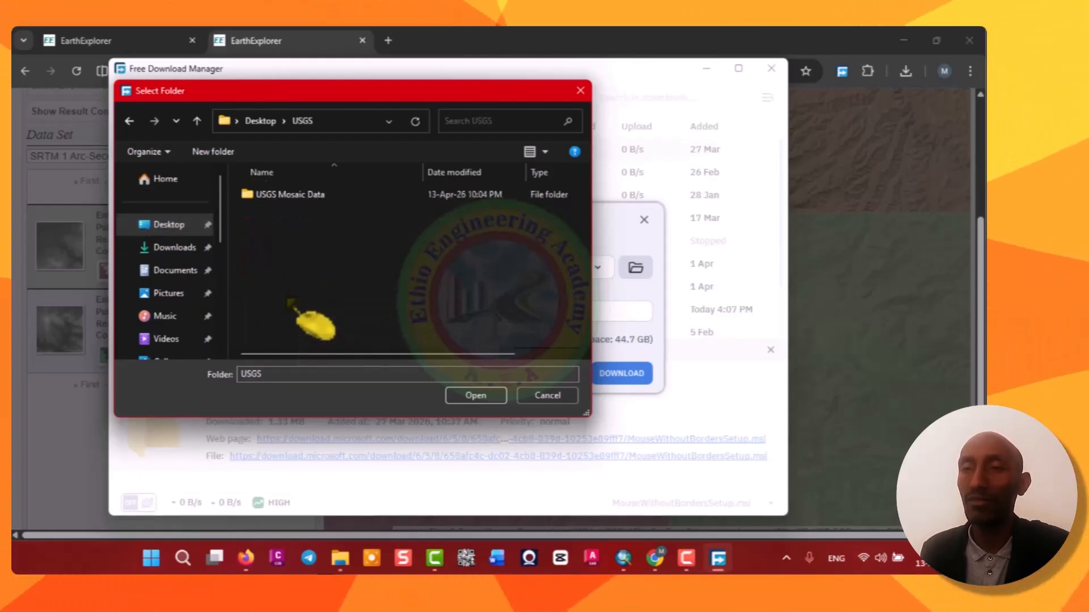
left_click(300, 198)
double_click(300, 199)
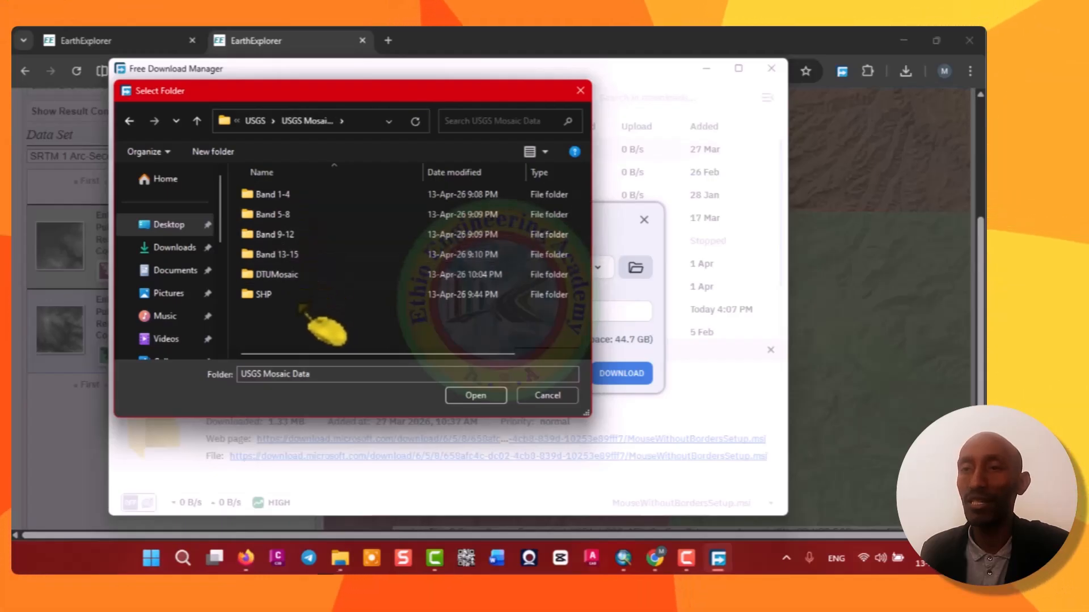
left_click(485, 397)
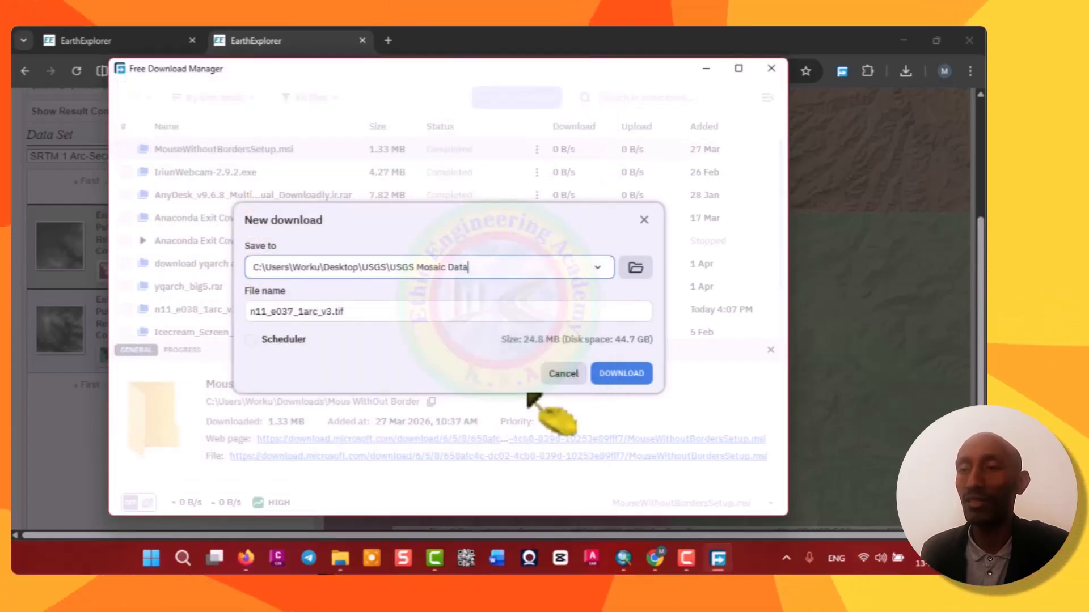
Start the download of n11_e037_1arc_v3.tif, replacing the existing copy, and minimize the download manager.
left_click(621, 374)
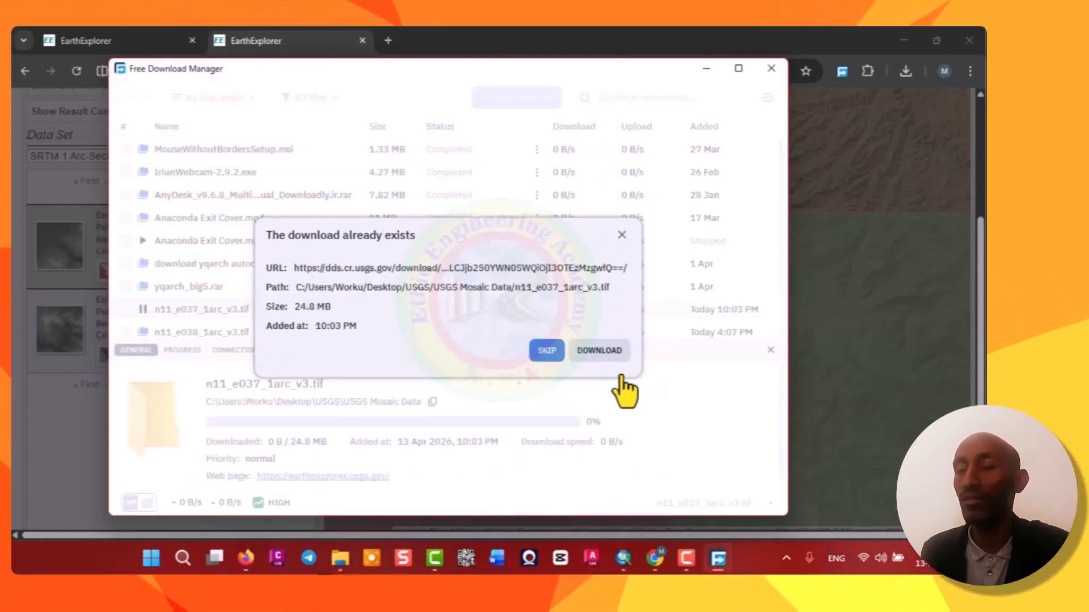
left_click(578, 353)
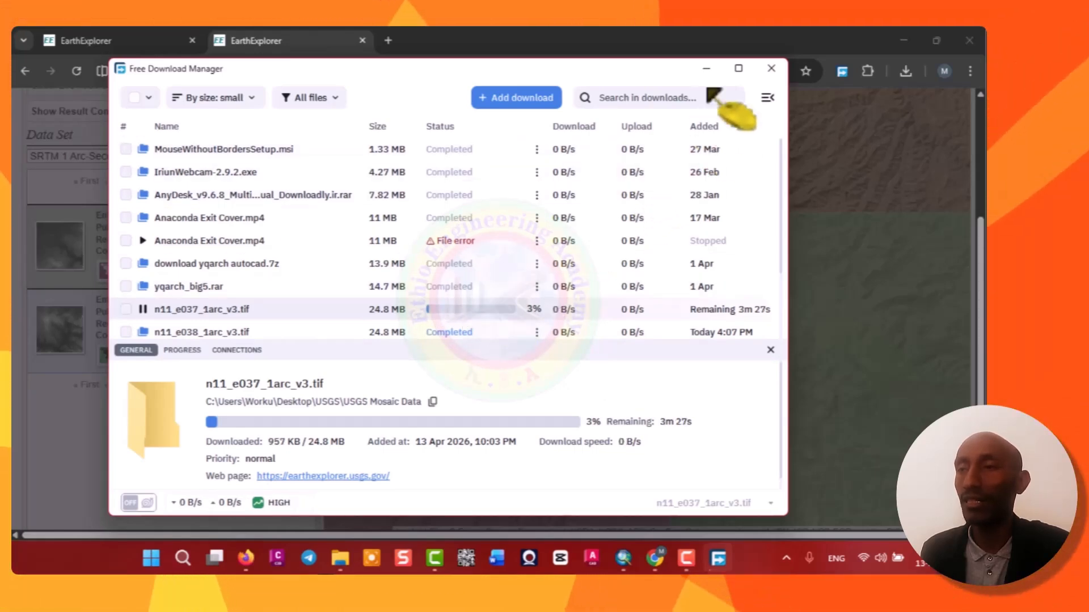
left_click(707, 68)
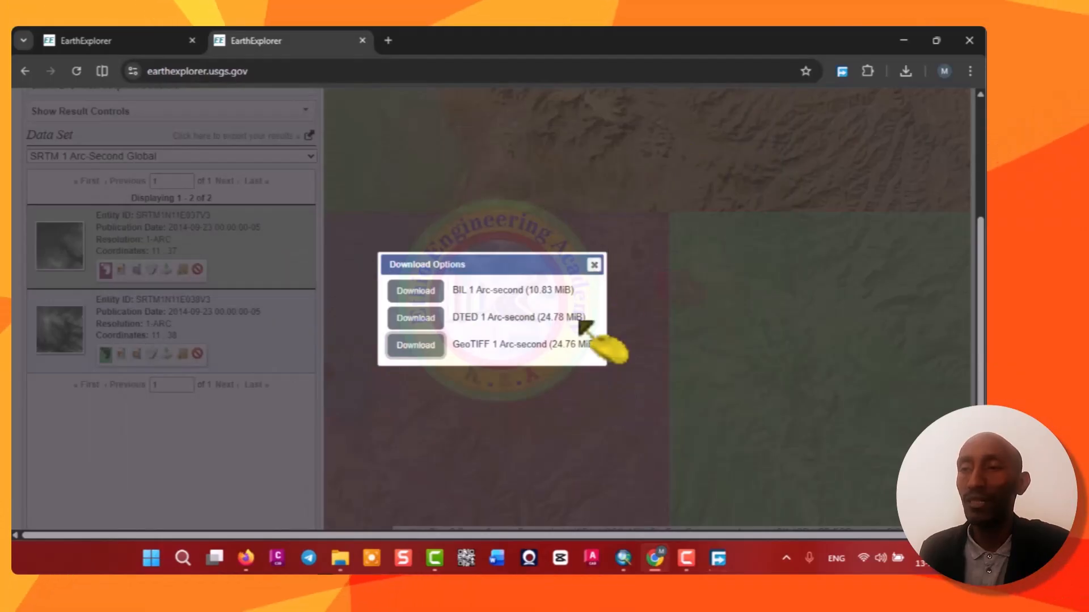
Review the finished download in the download manager, then close the Download Options window.
left_click(720, 561)
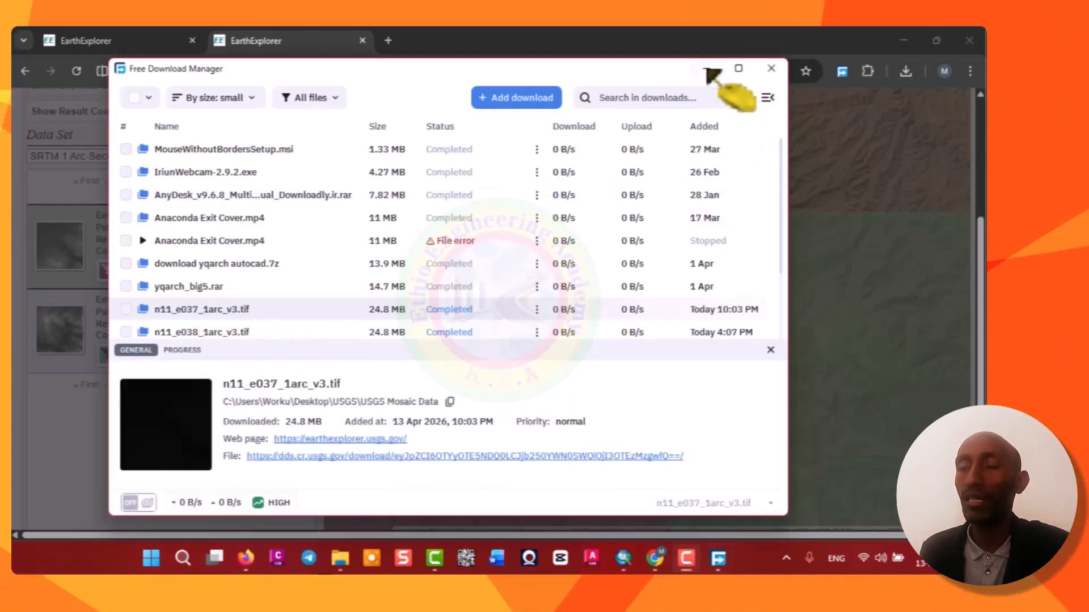
left_click(708, 69)
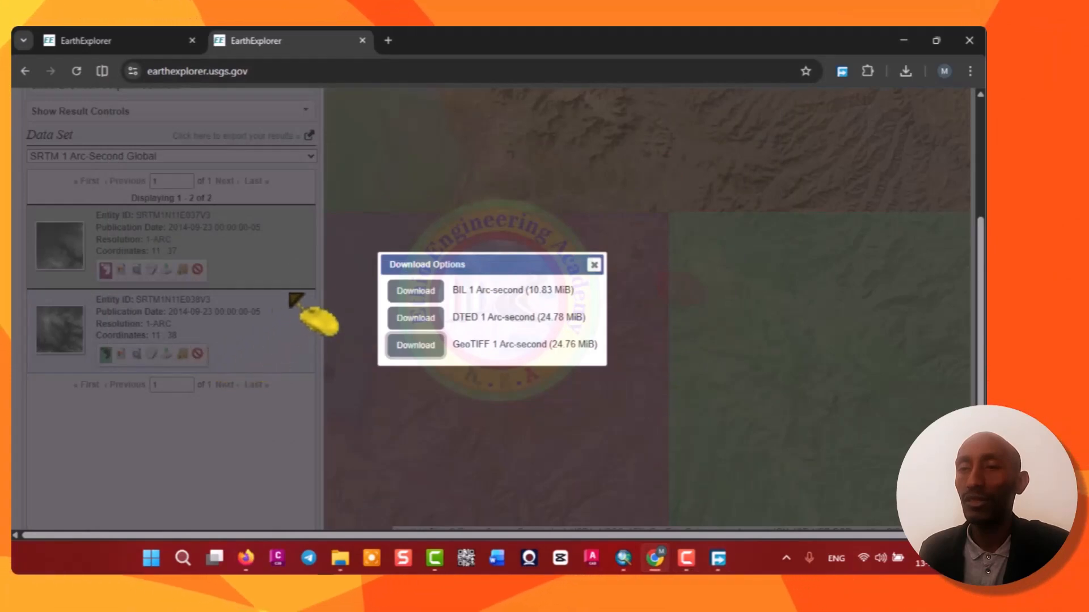
left_click(594, 265)
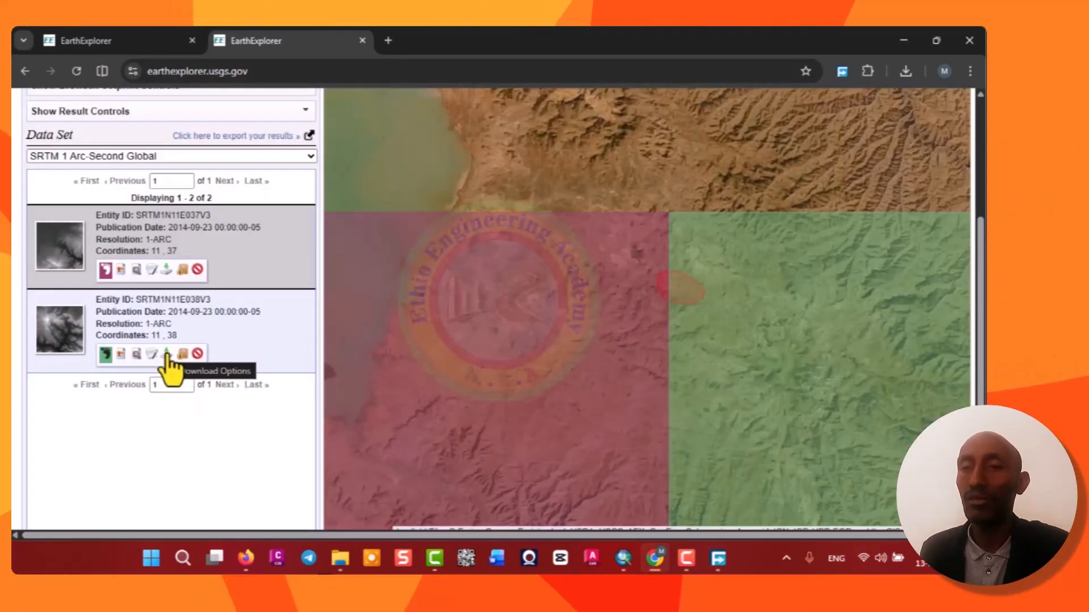
Toggle the map footprint of tile SRTM1N11E037V3 off and on.
left_click(106, 268)
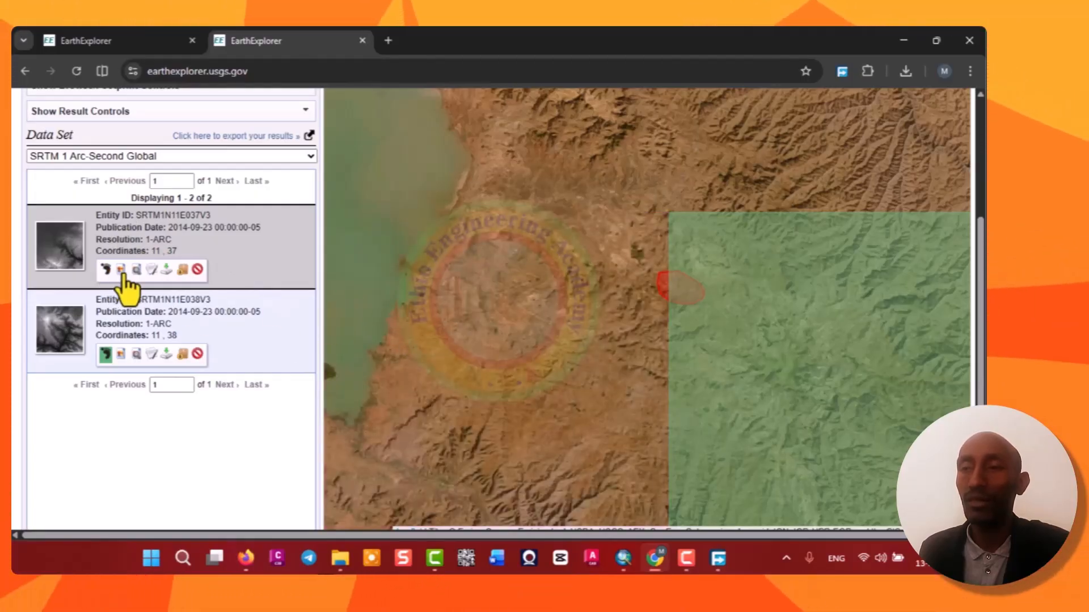
left_click(107, 270)
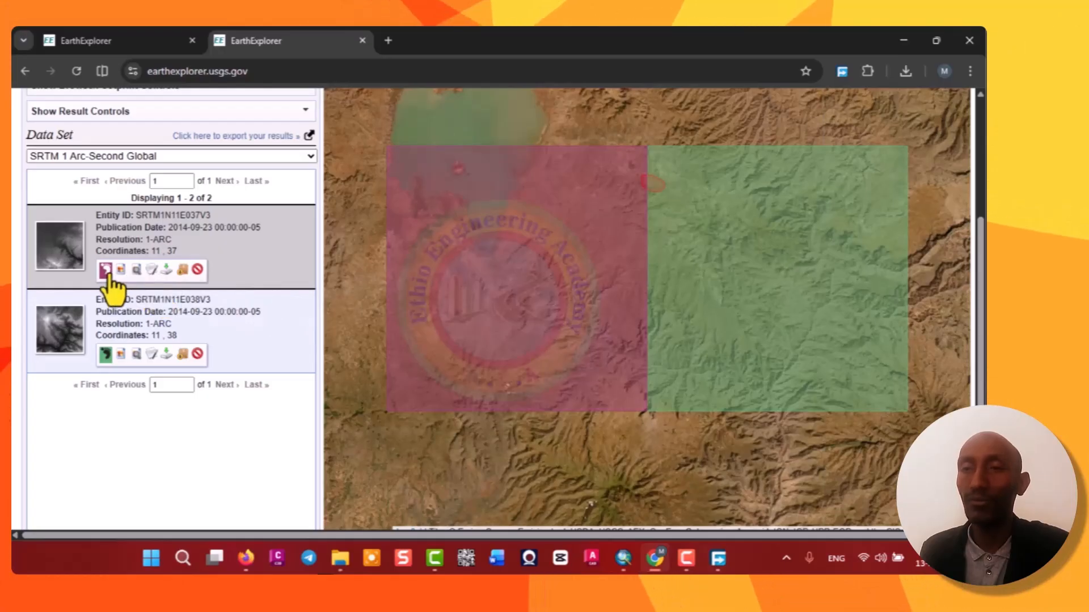
left_click(106, 270)
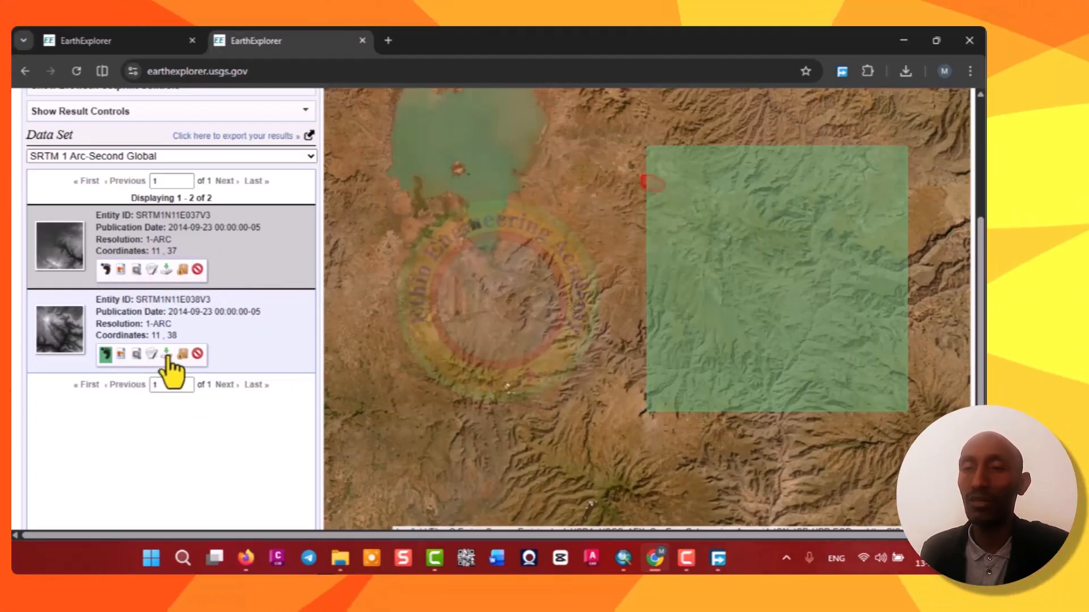
Download the GeoTIFF 1 Arc-second file of tile SRTM1N11E038V3 into the same USGS Mosaic Data folder and minimize the manager.
left_click(167, 355)
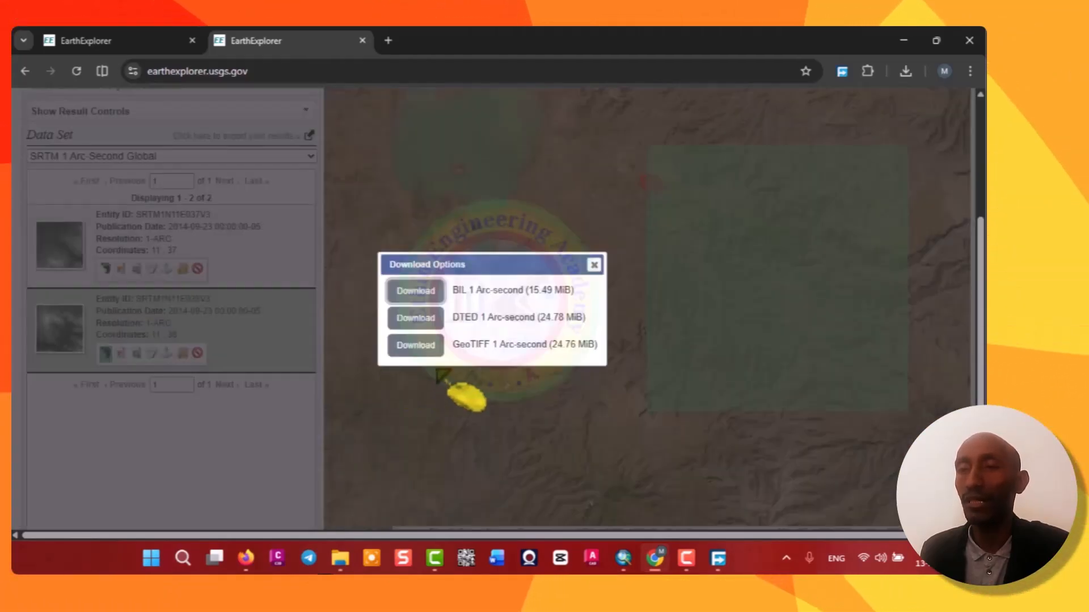
left_click(417, 346)
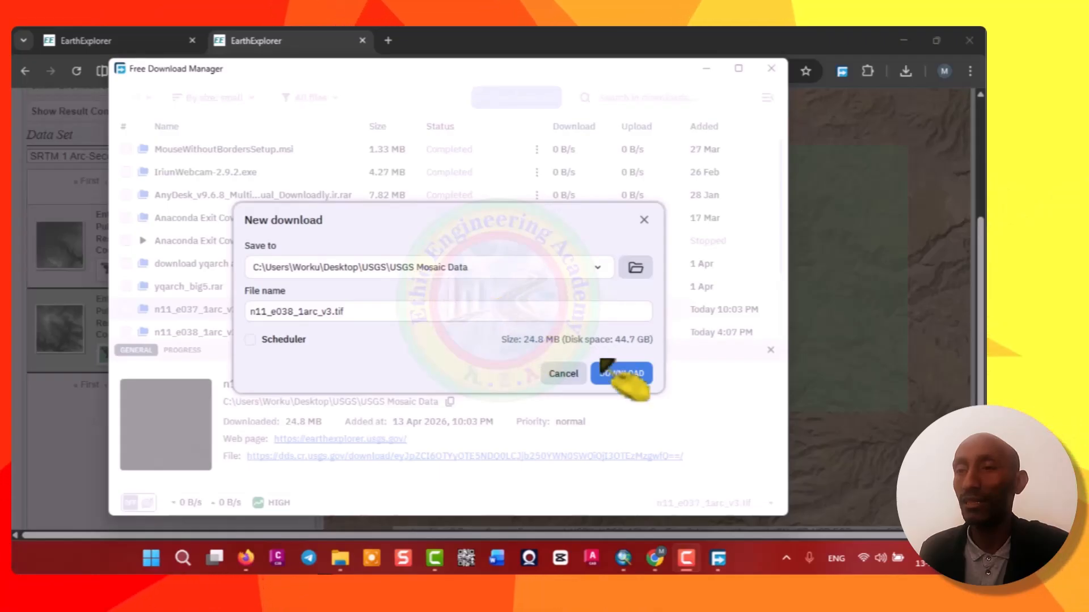
left_click(622, 375)
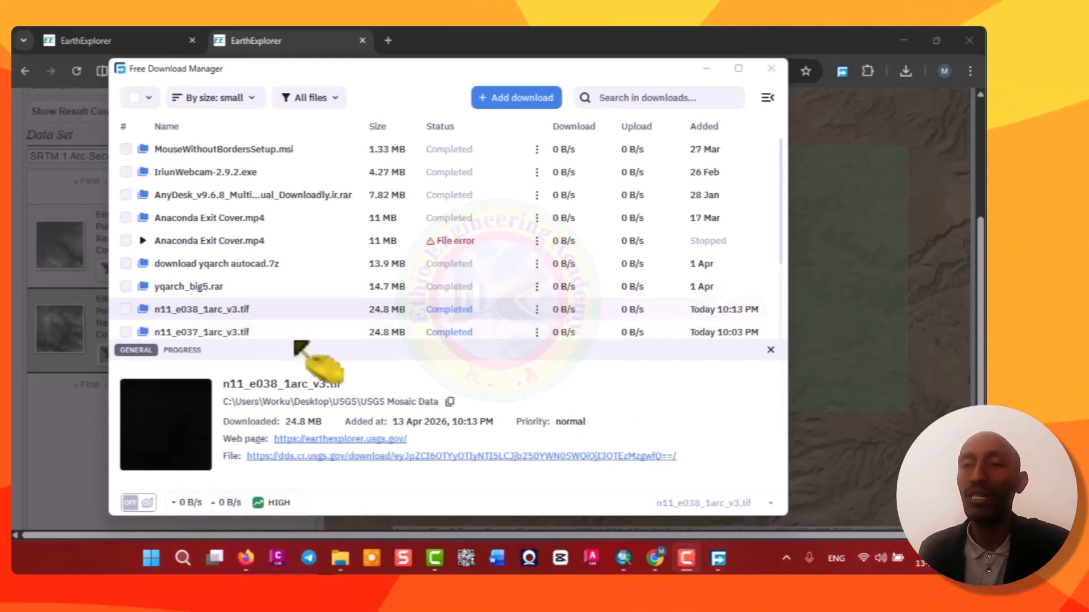
left_click(706, 69)
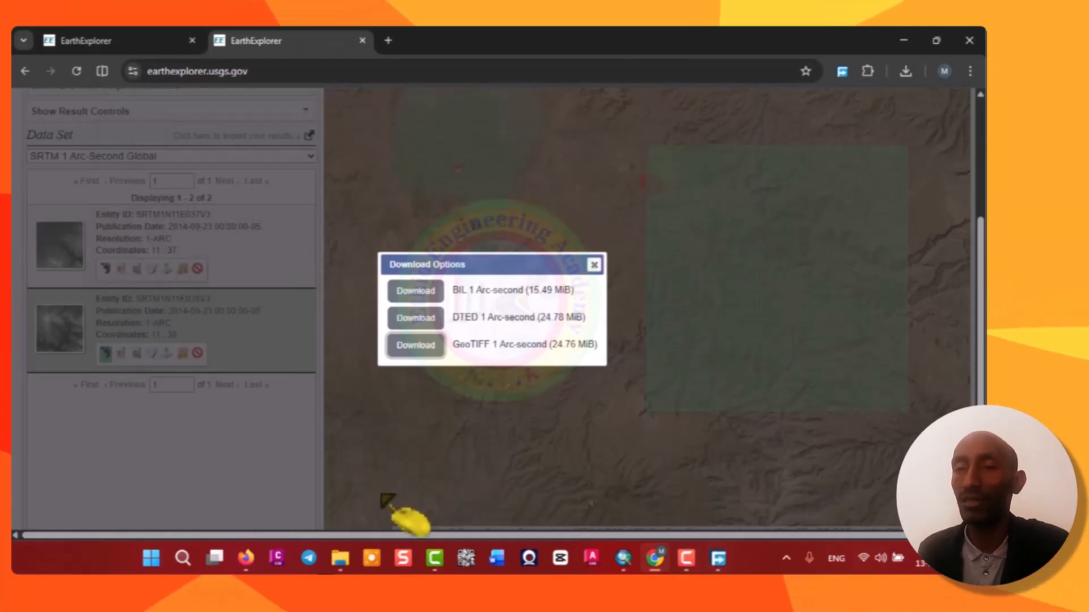
Close the Download Options window and show the footprint of tile SRTM1N11E037V3 on the map again.
mouse_move(341, 554)
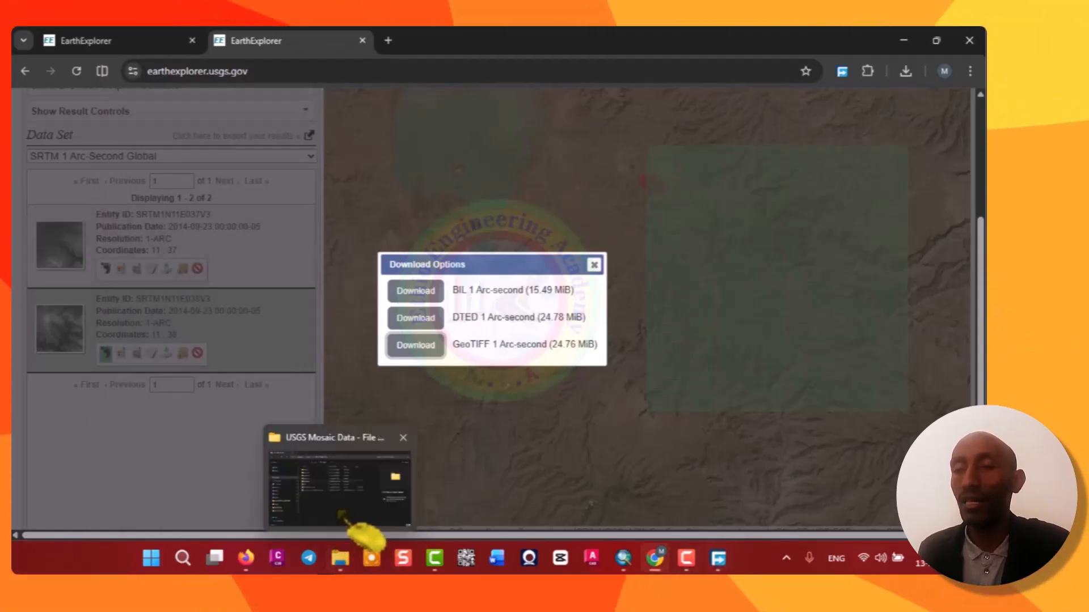
mouse_move(341, 514)
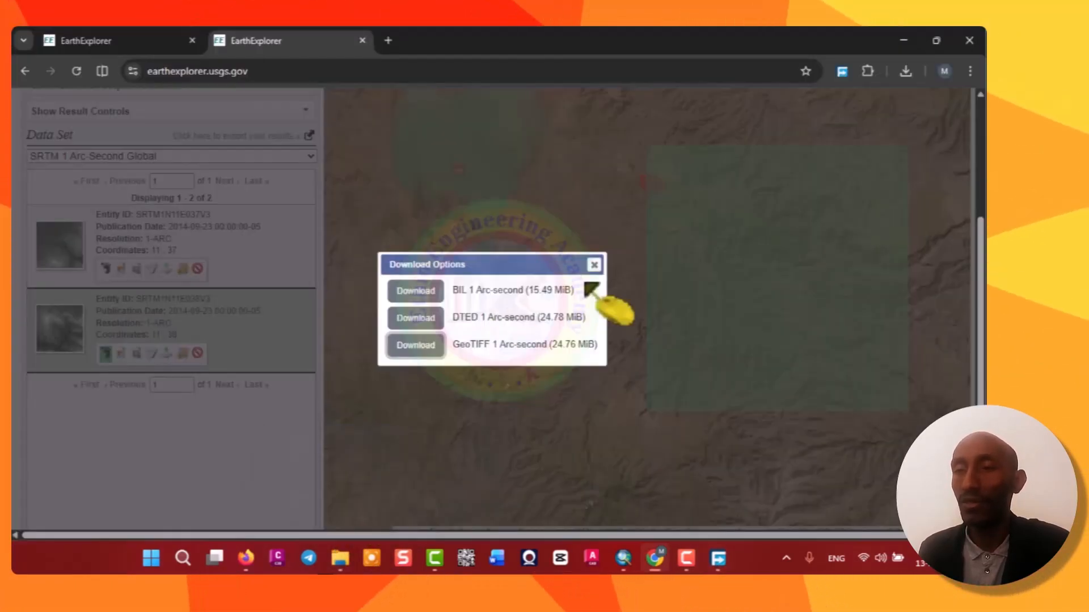
left_click(594, 266)
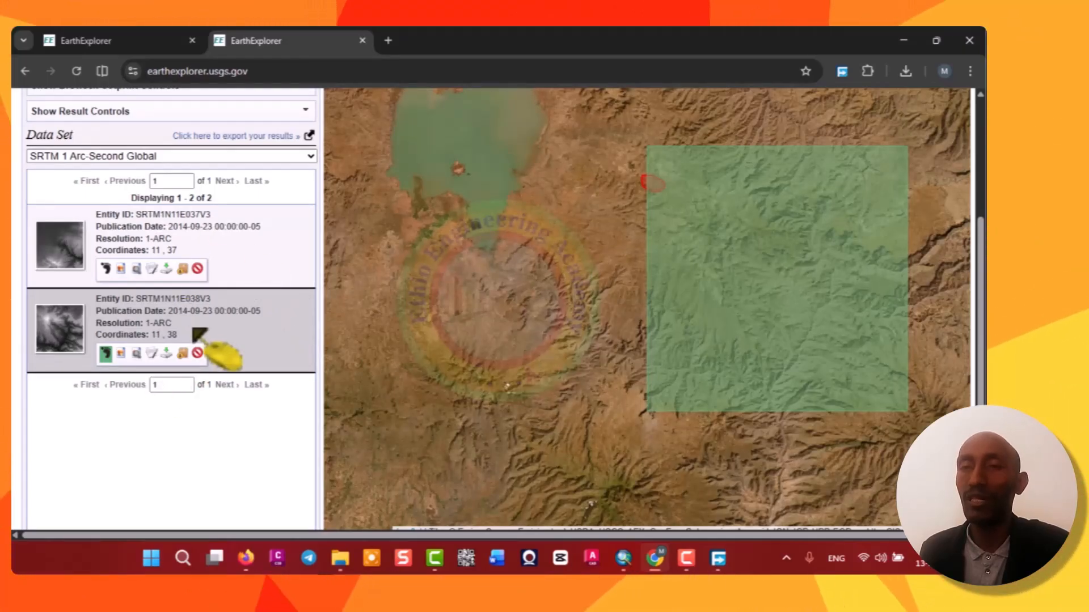
left_click(106, 270)
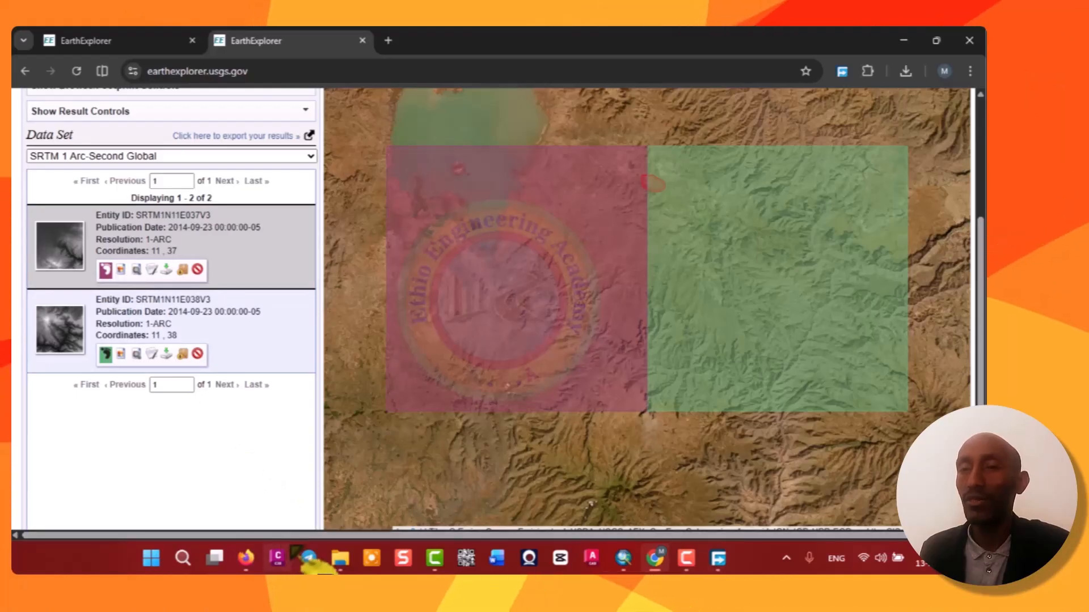
Switch to File Explorer and inspect the two downloaded .tif tiles in the USGS Mosaic Data folder.
mouse_move(341, 553)
left_click(345, 525)
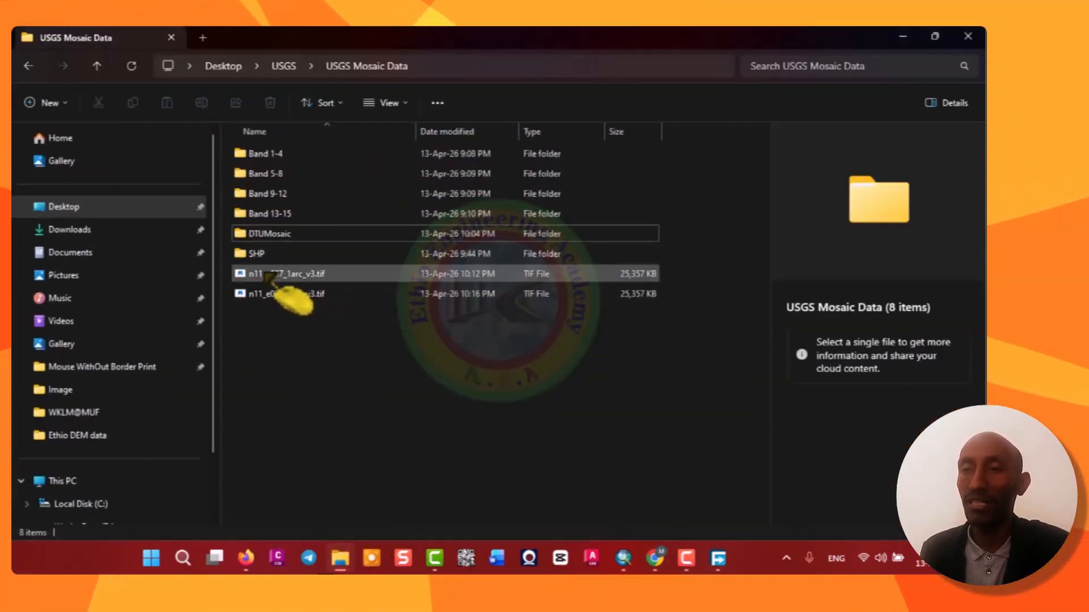
left_click(283, 274)
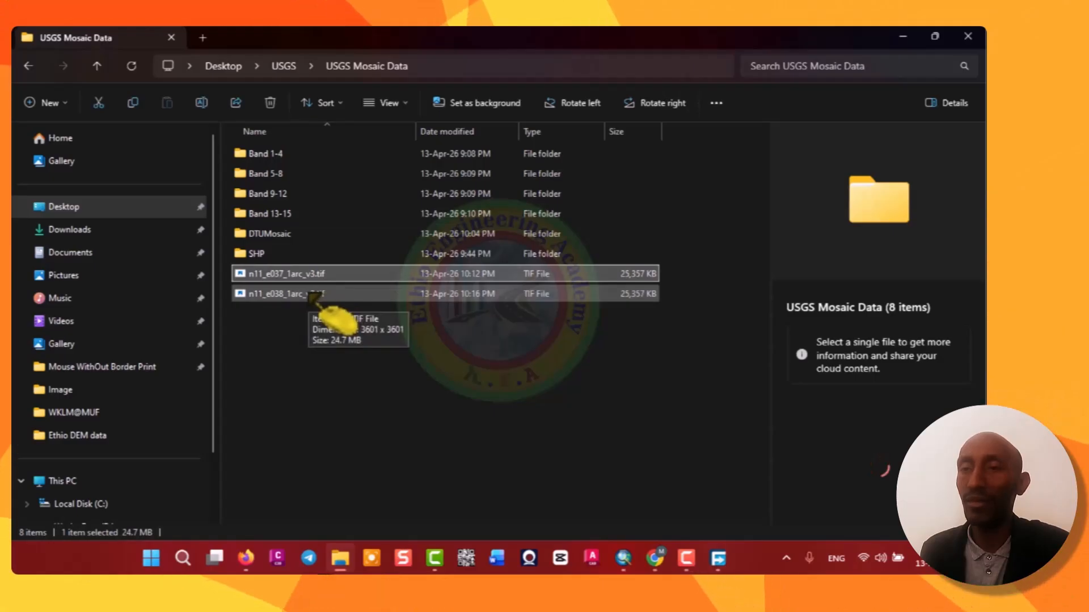
left_click(312, 294)
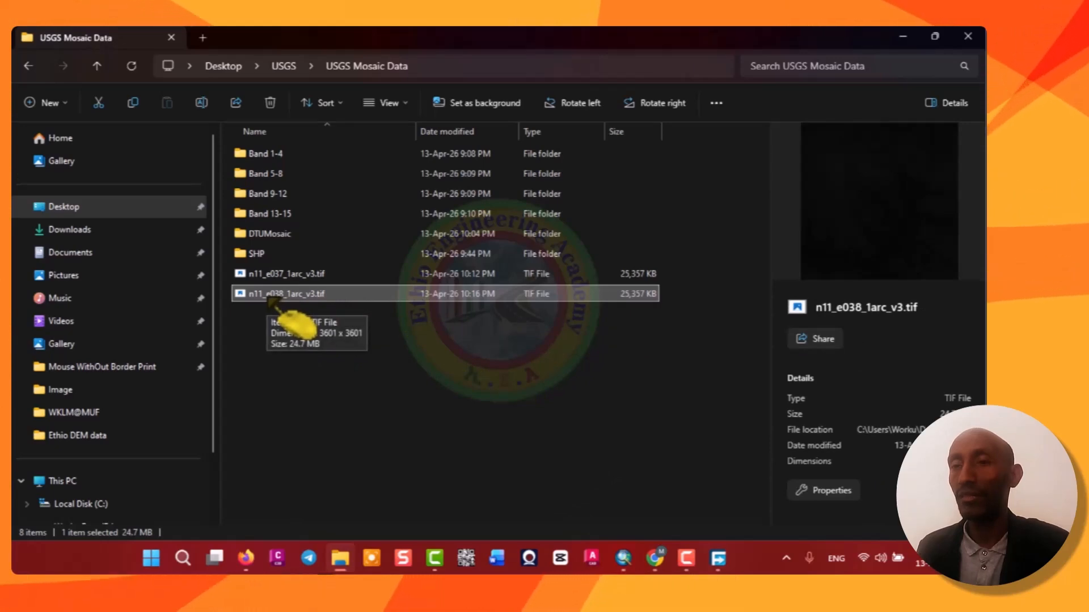
Return to EarthExplorer and add tiles SRTM1N11E037V3 and SRTM1N11E038V3 to the bulk download basket.
key("Up")
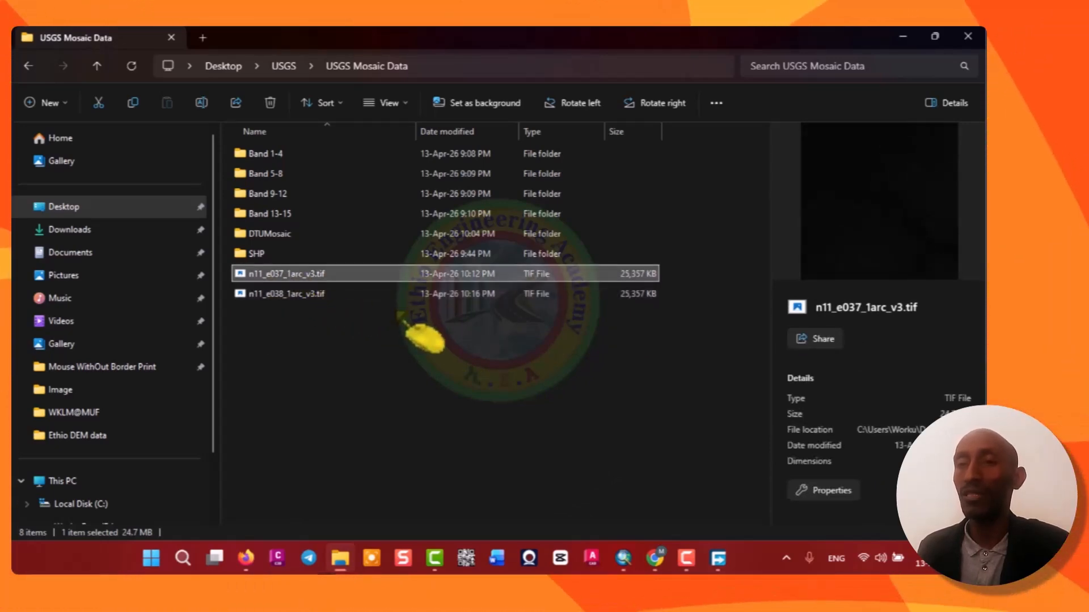
left_click(906, 38)
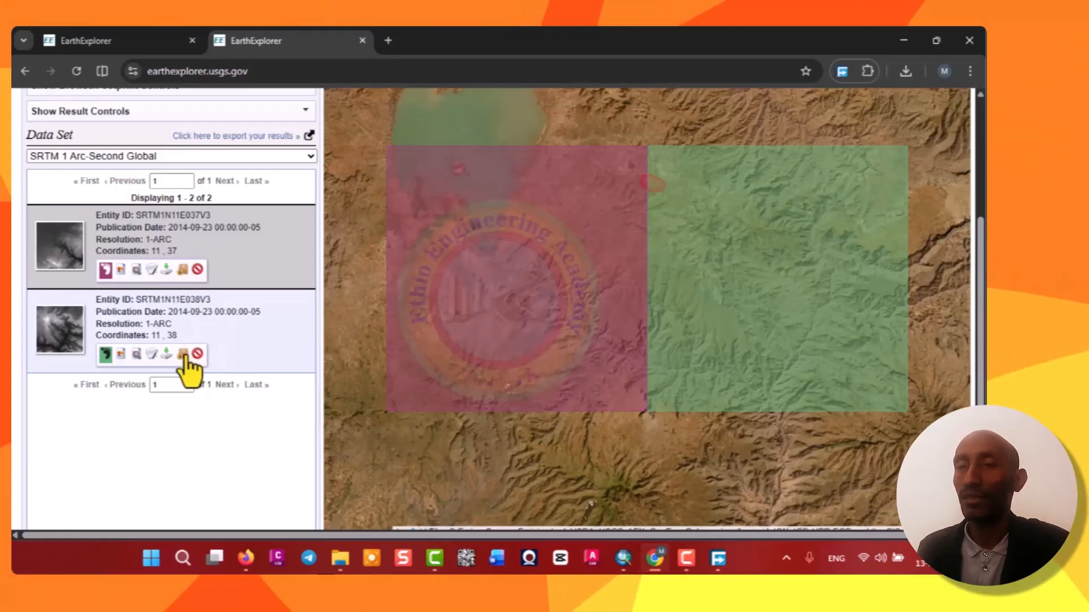
left_click(183, 270)
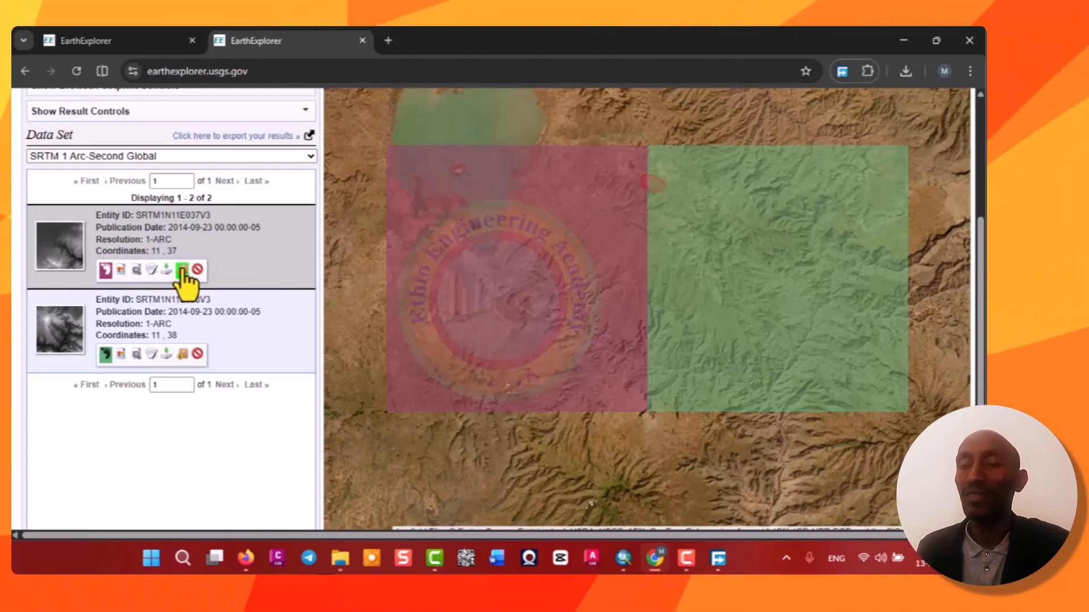
left_click(182, 354)
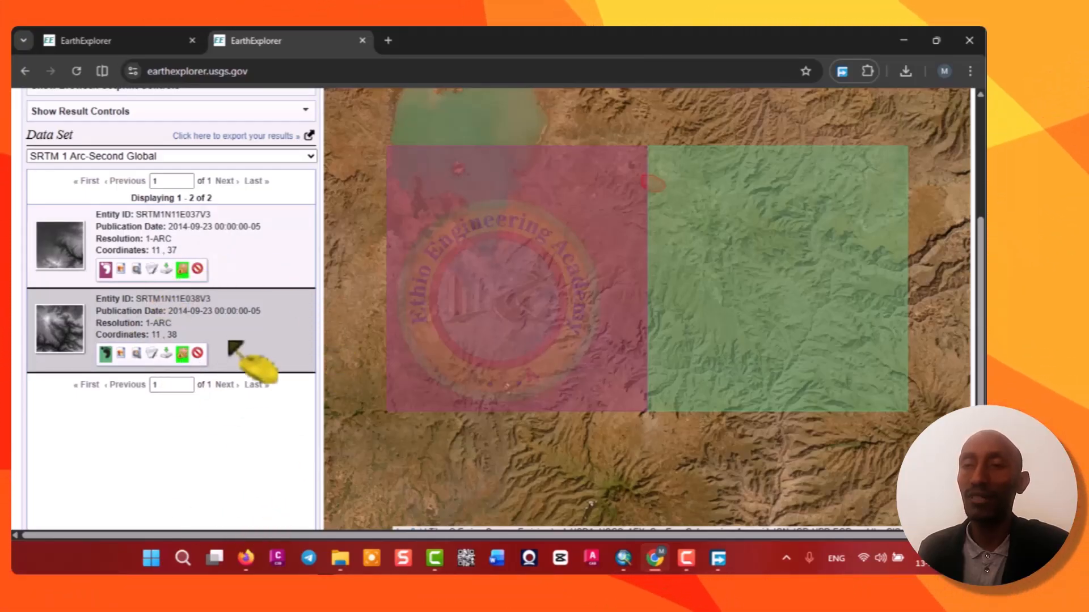
Open the item basket and start a bulk download order for the two SRTM tiles.
scroll(229, 343, "down", 2)
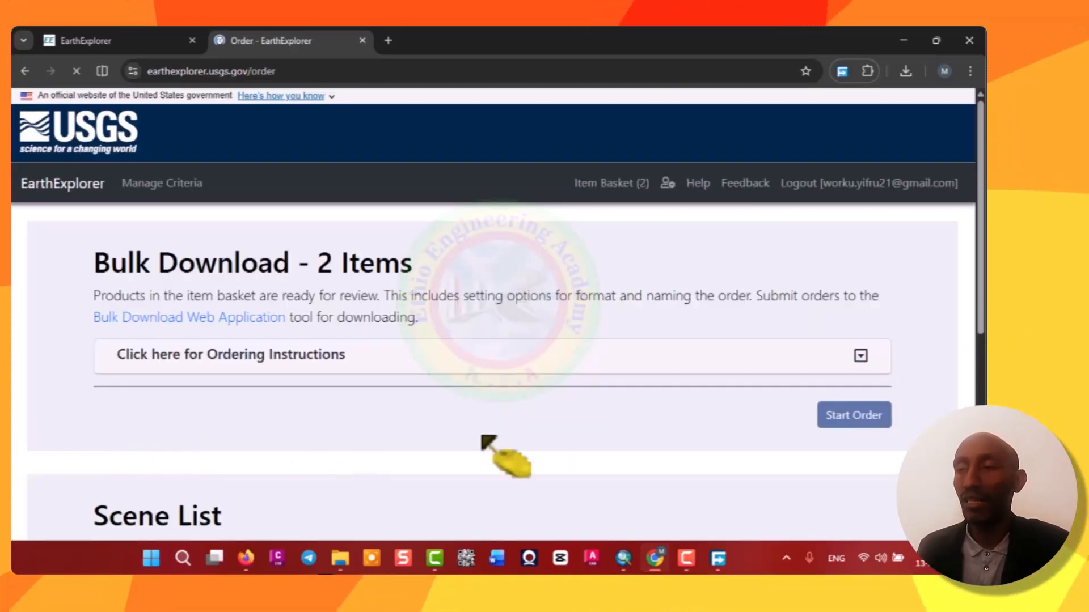
left_click(851, 420)
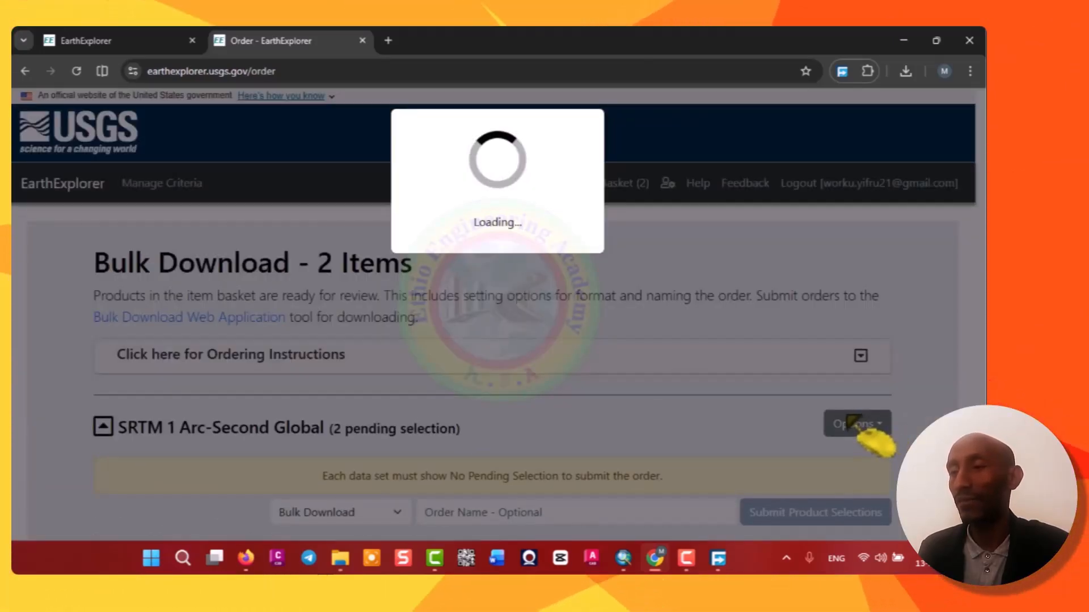
scroll(559, 372, "down", 3)
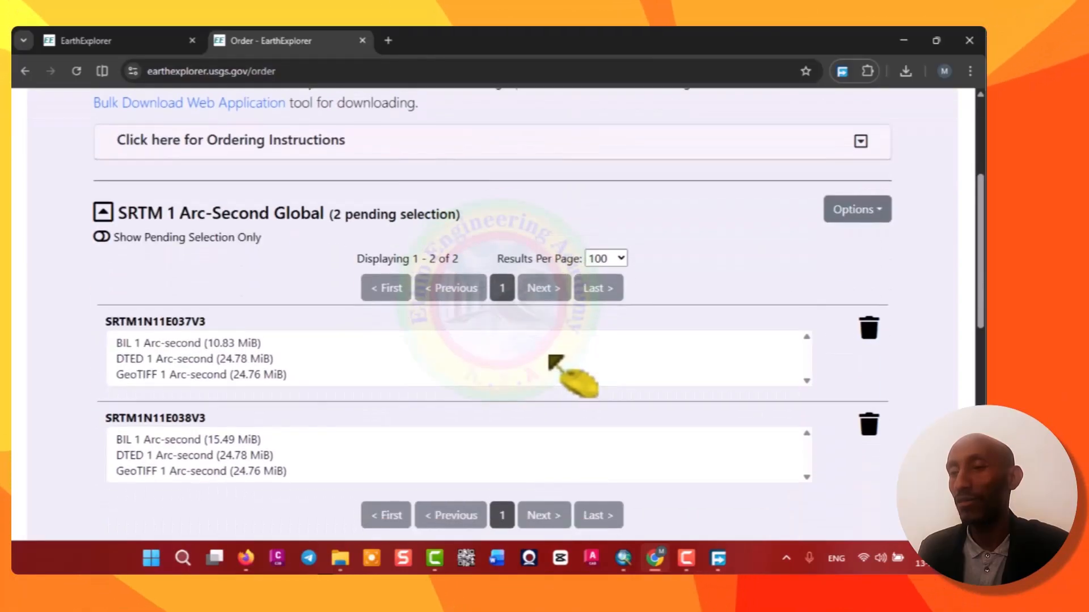
scroll(558, 372, "down", 4)
scroll(318, 300, "up", 3)
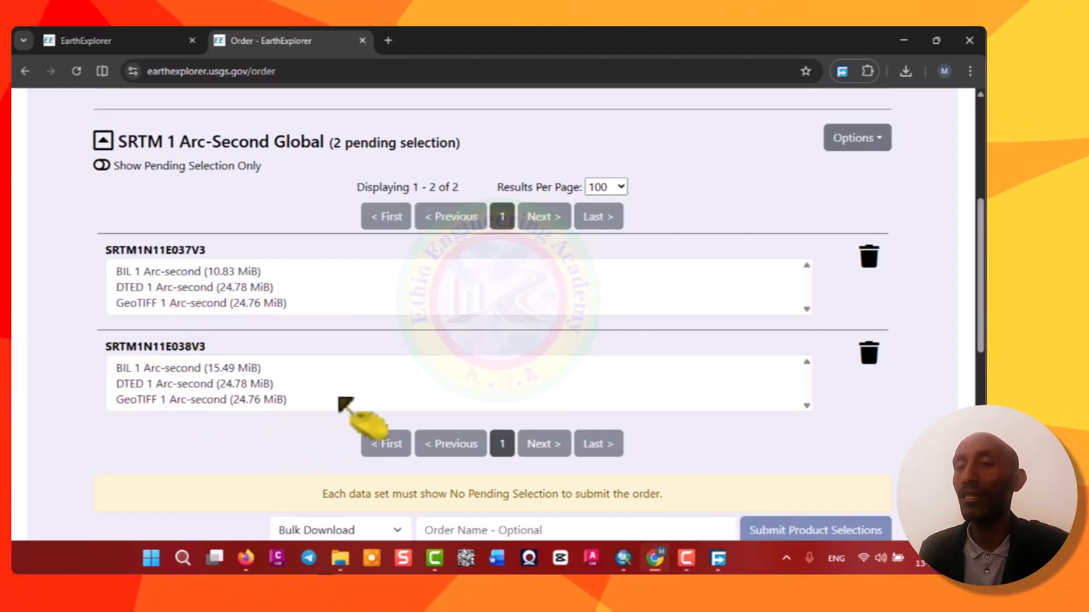
scroll(462, 377, "up", 1)
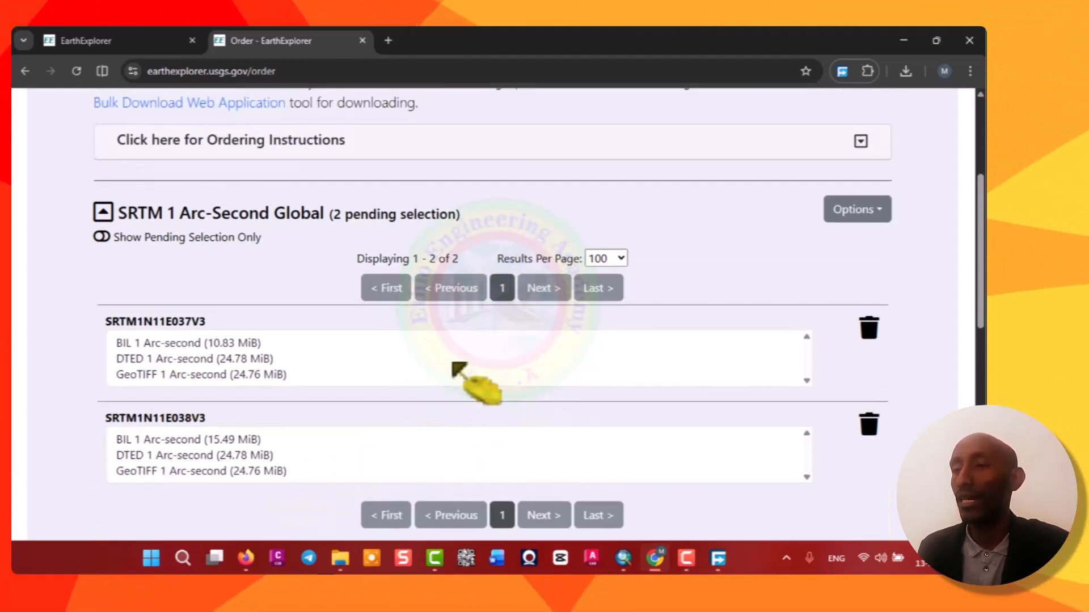
Select GeoTIFF 1 Arc-second as the product for all scenes of the SRTM 1 Arc-Second Global order.
left_click(879, 211)
left_click(868, 250)
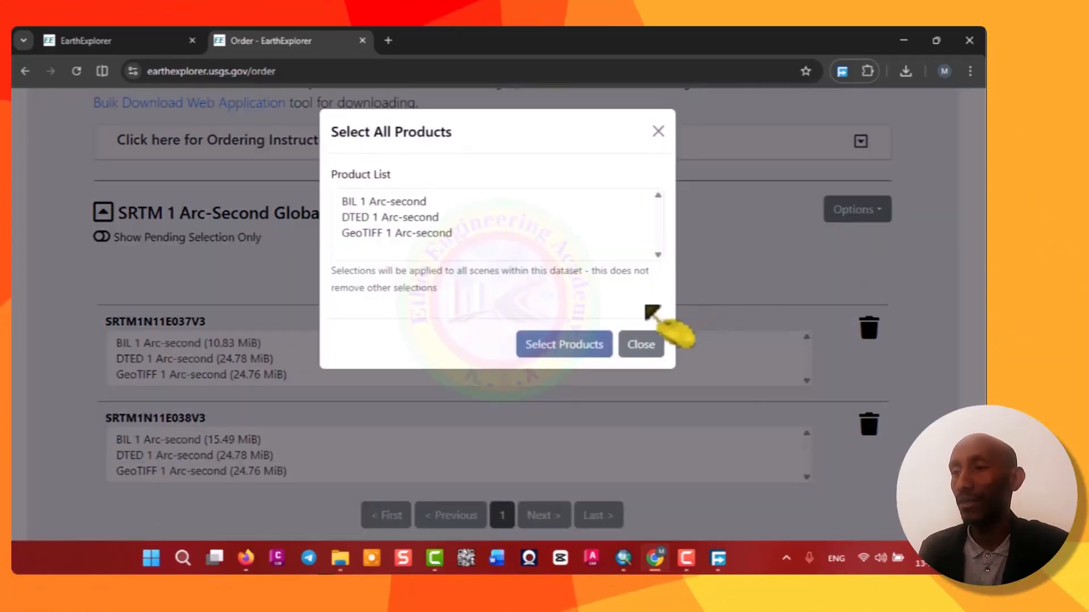
left_click(363, 234)
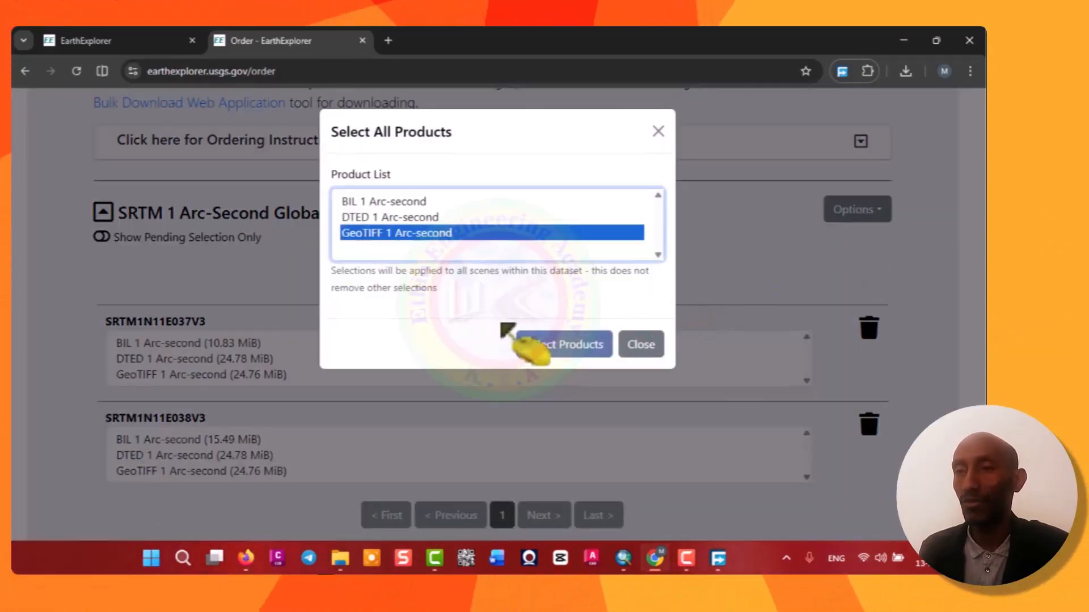
left_click(557, 357)
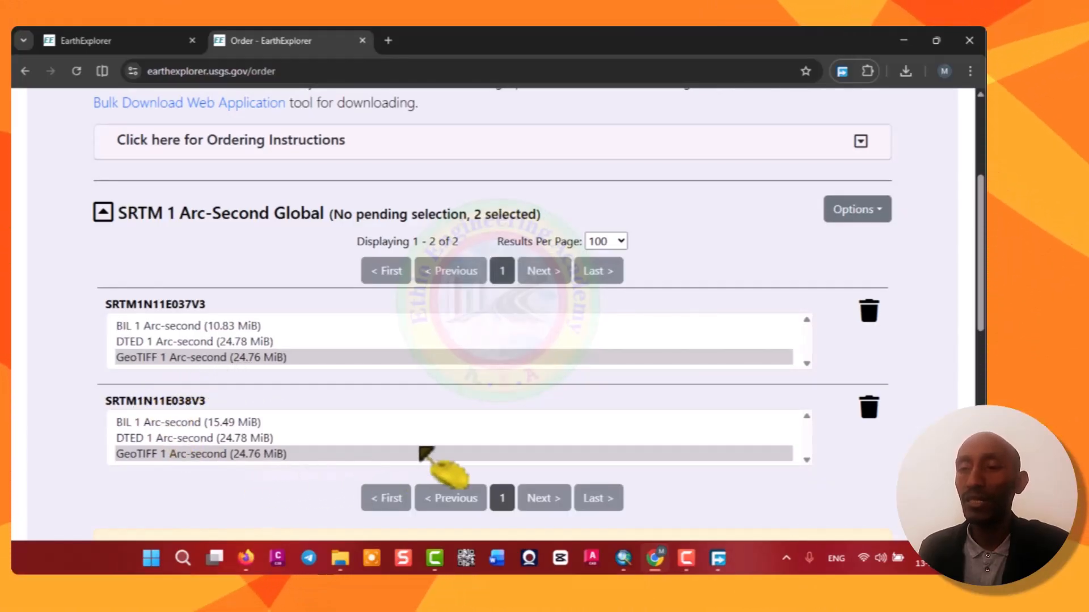
Submit the product selections as a Bulk Download order.
scroll(425, 454, "down", 3)
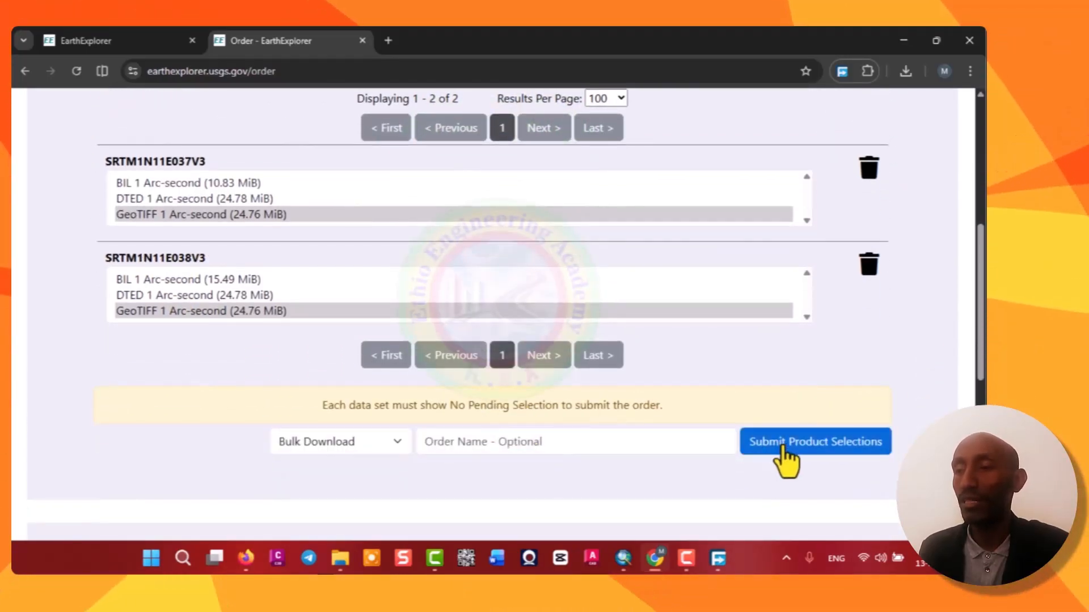
left_click(783, 448)
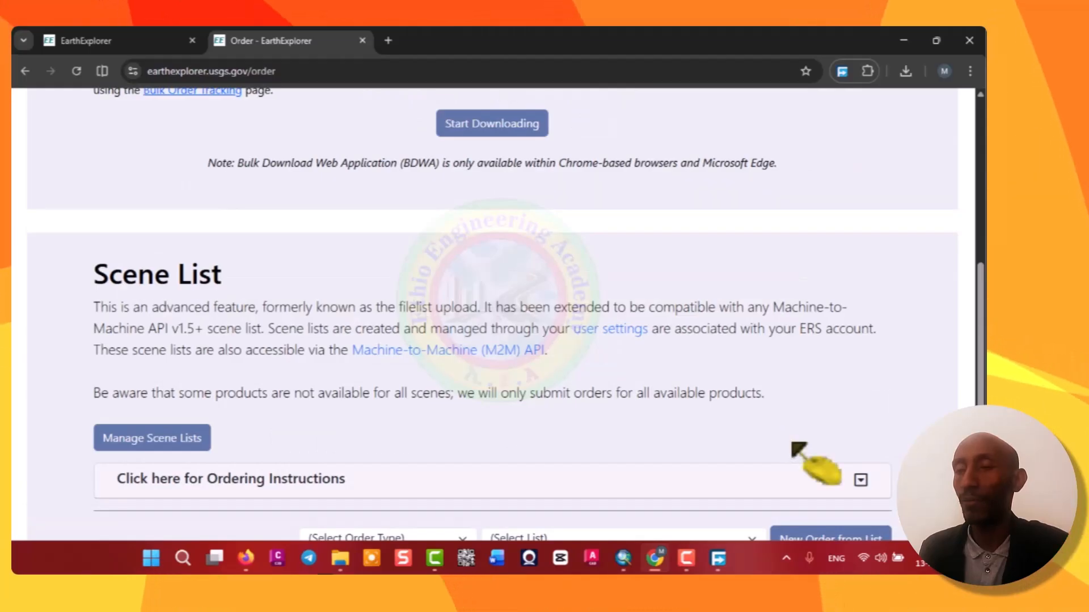
scroll(536, 343, "up", 3)
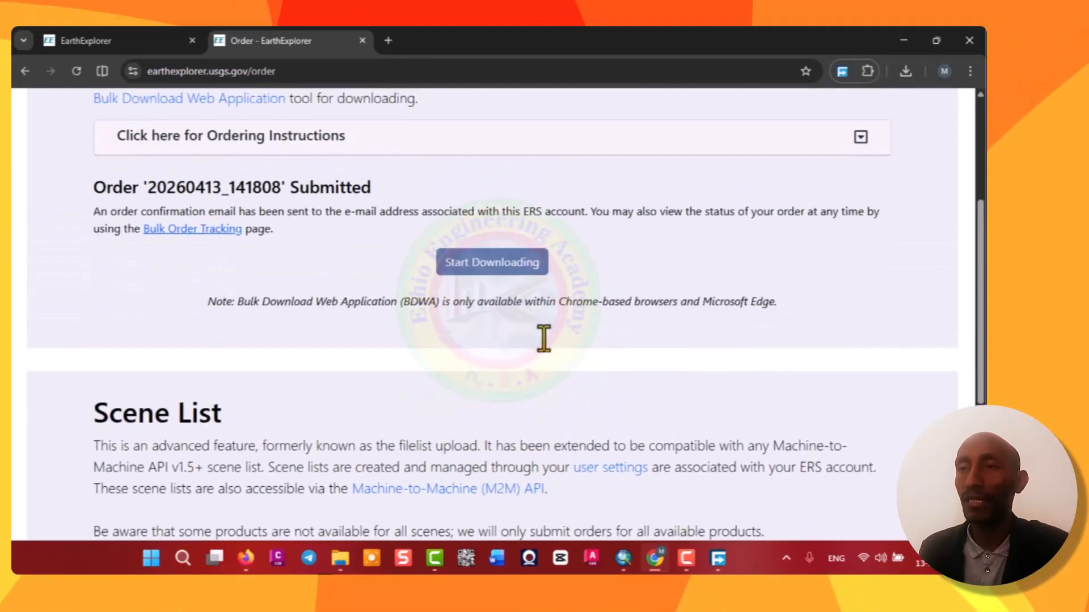
Start downloading the order and launch the Bulk Download Web Application.
left_click(492, 268)
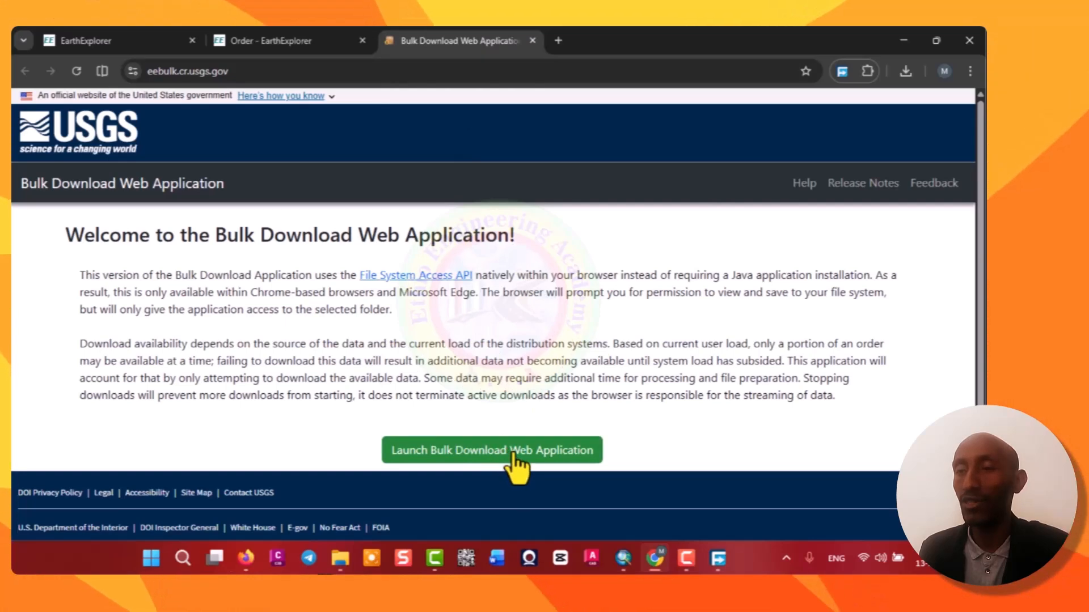
left_click(473, 461)
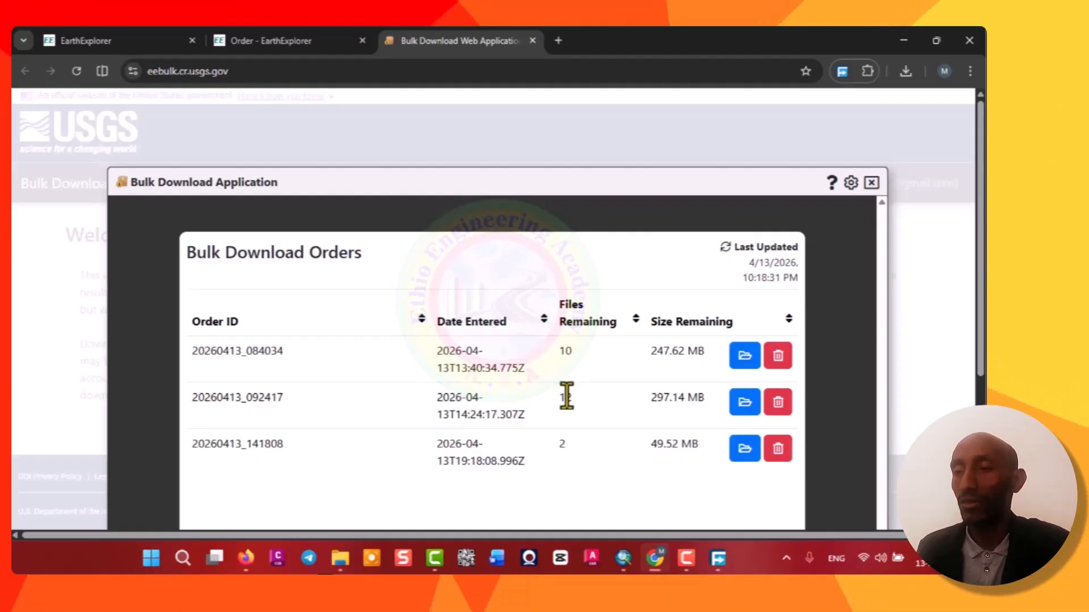
Delete the two older orders from the Bulk Download Orders list.
left_click(778, 403)
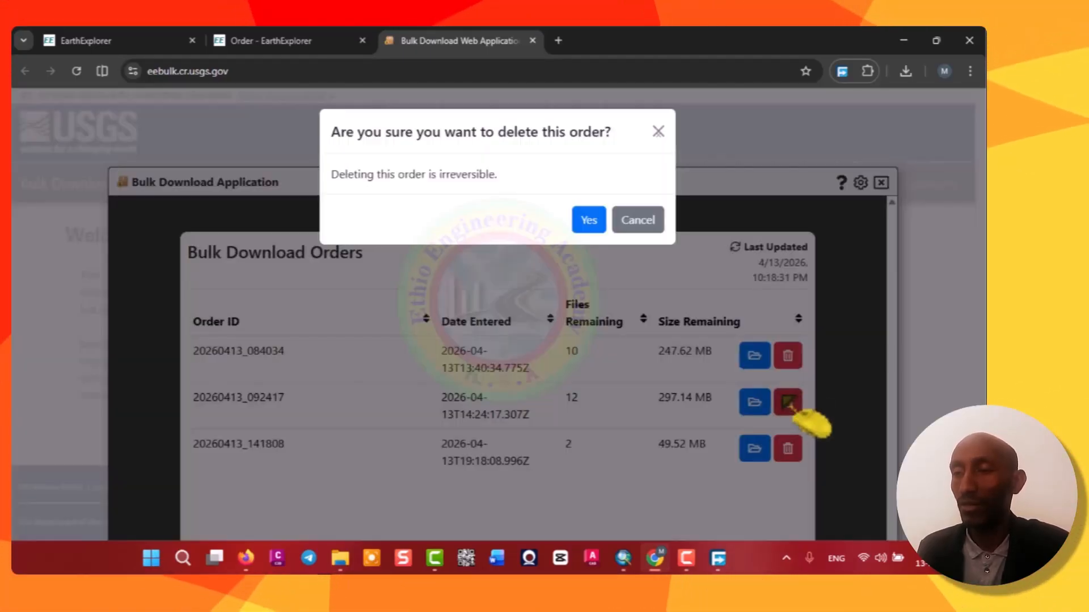
left_click(596, 224)
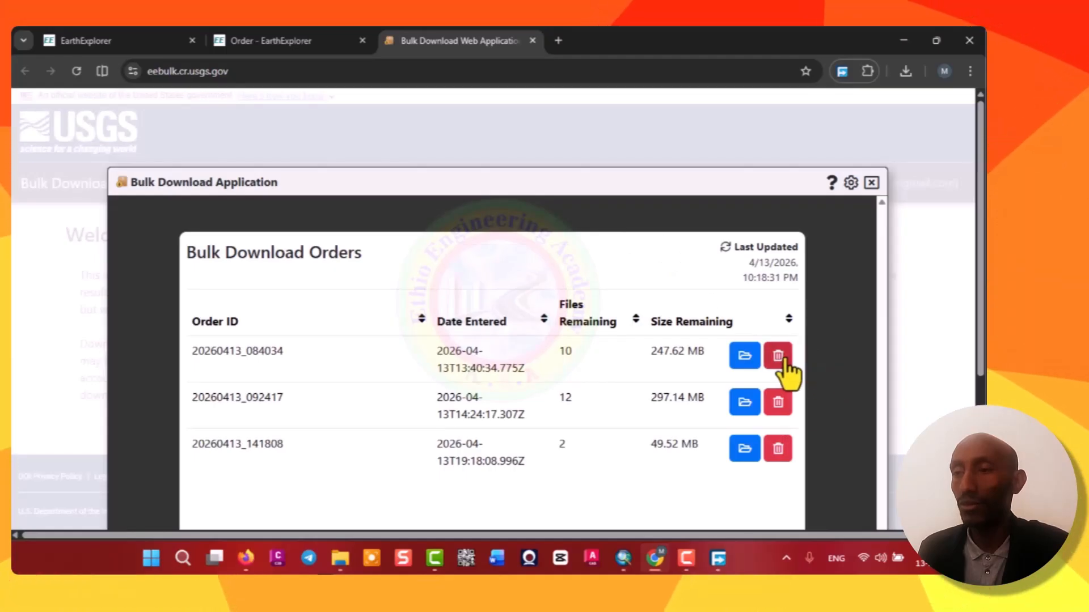
left_click(781, 358)
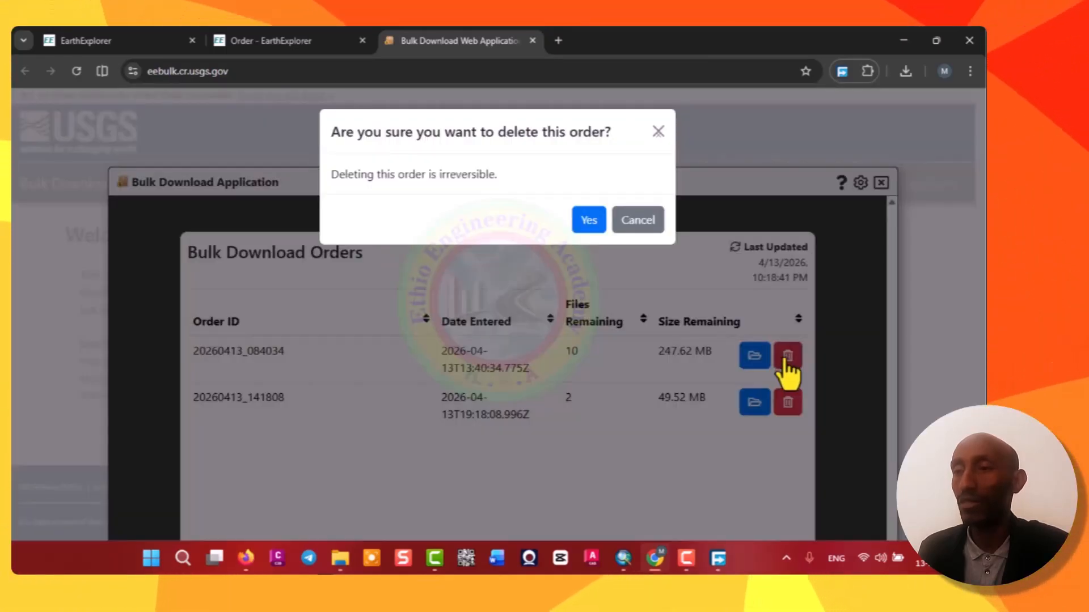
left_click(589, 221)
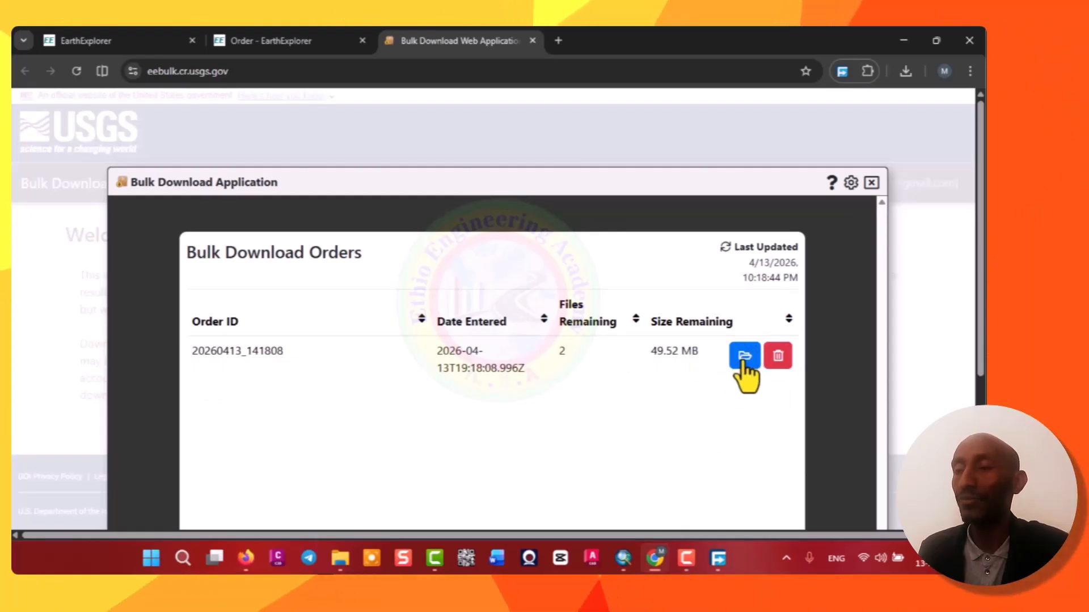
Open the new order and choose Desktop > USGS > USGS Mosaic Data > DTUMosaic as destination, allowing the site to save files there.
left_click(745, 358)
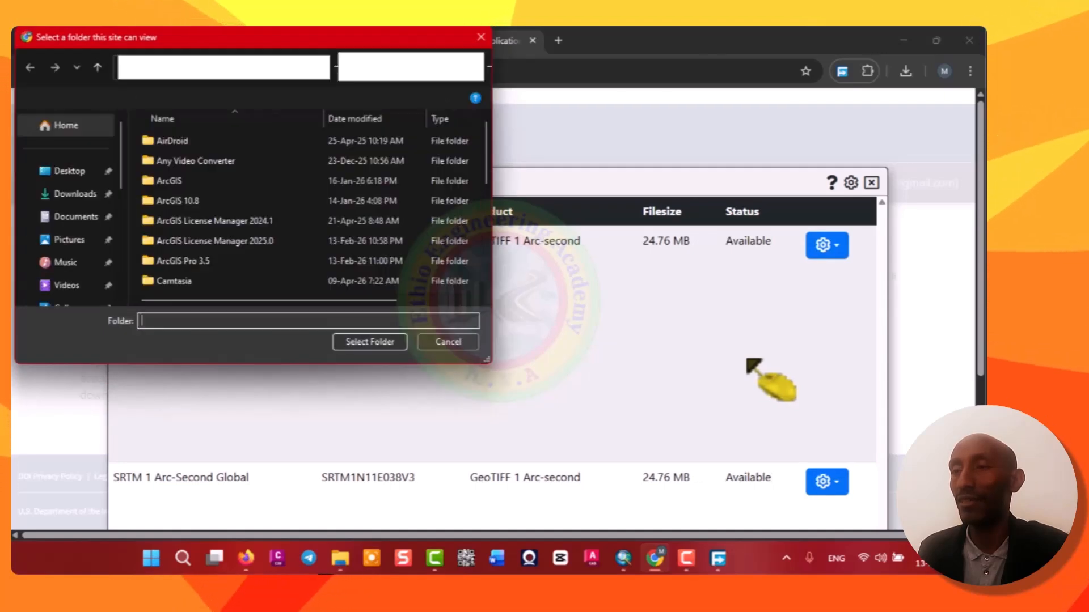
left_click(68, 175)
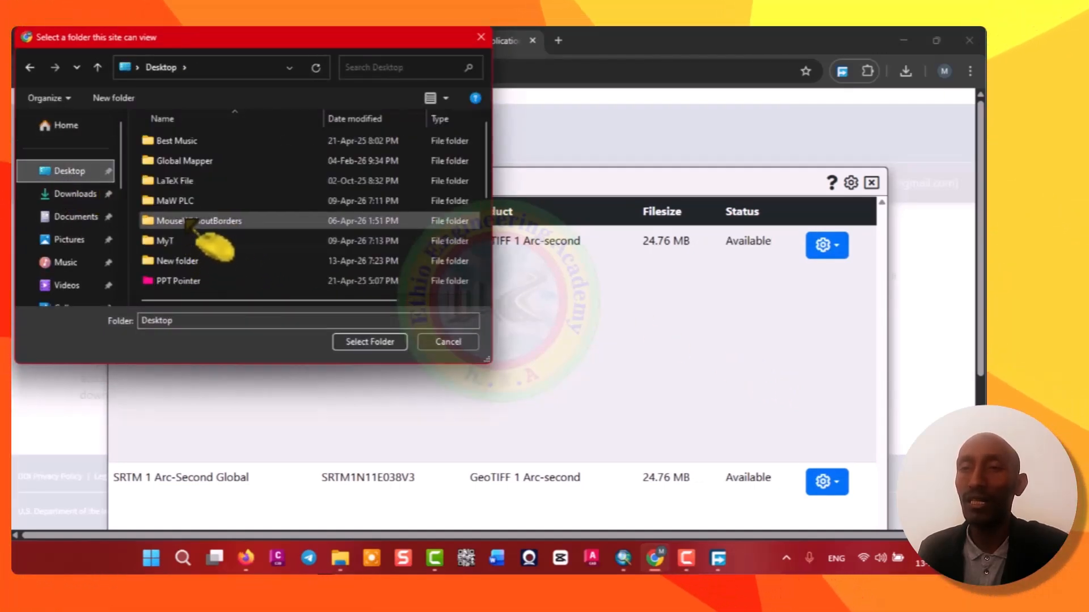
scroll(187, 222, "down", 1)
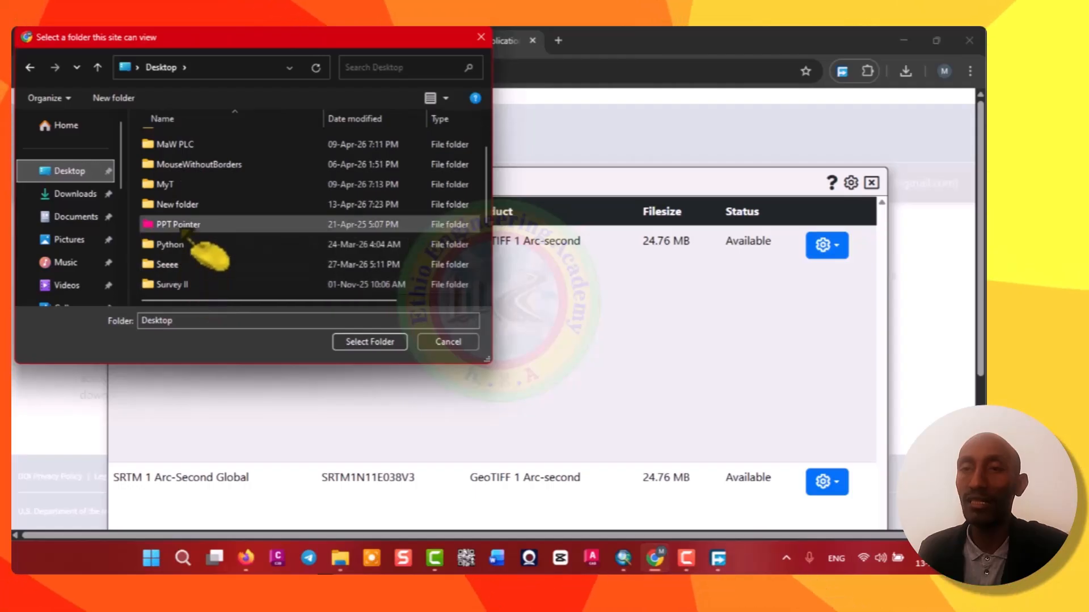
scroll(195, 244, "down", 2)
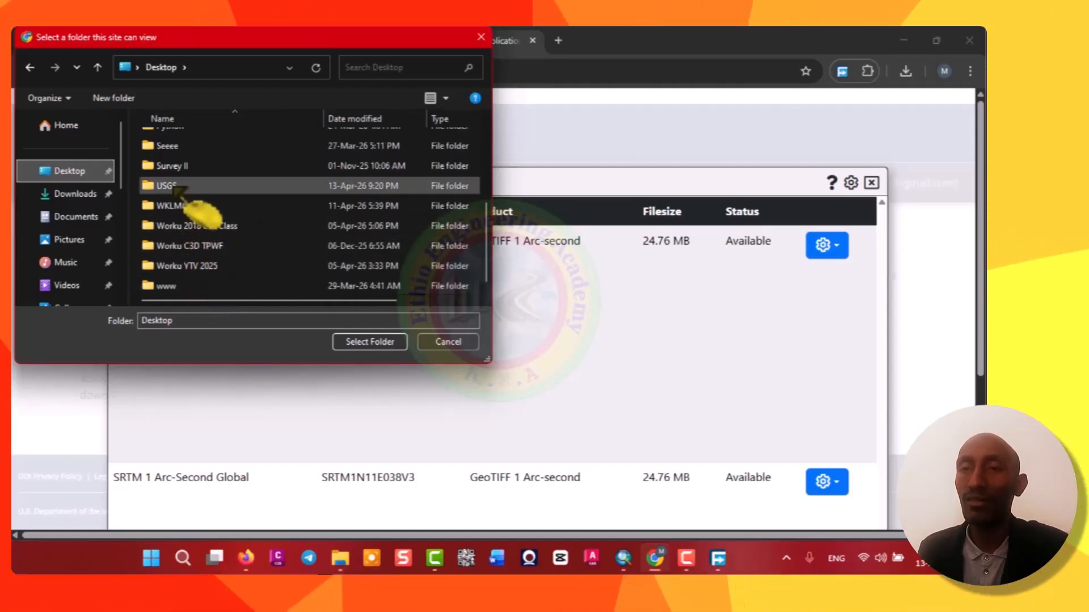
double_click(173, 187)
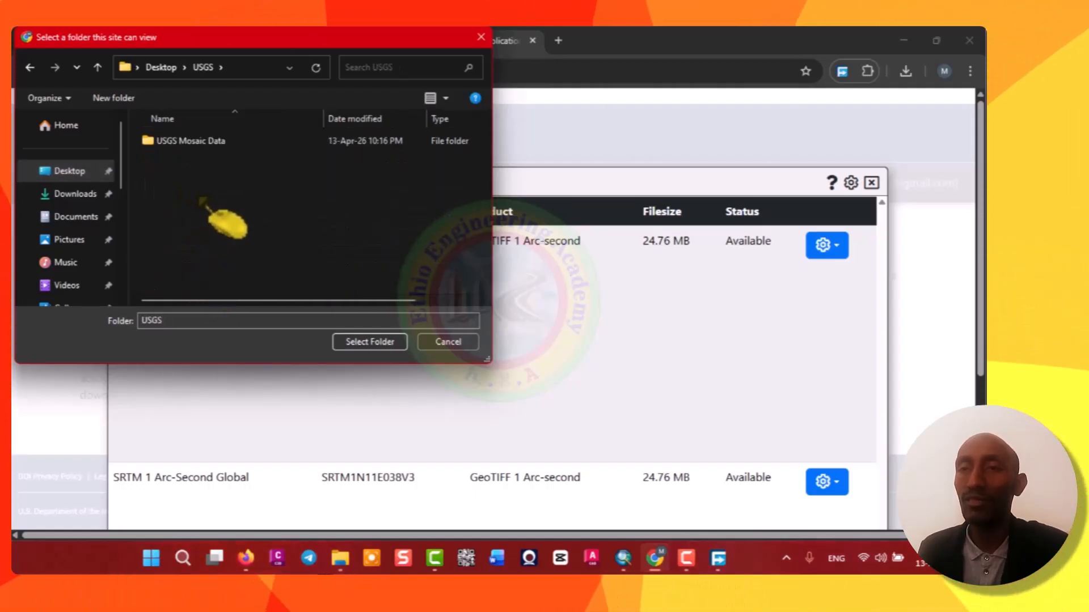
double_click(193, 142)
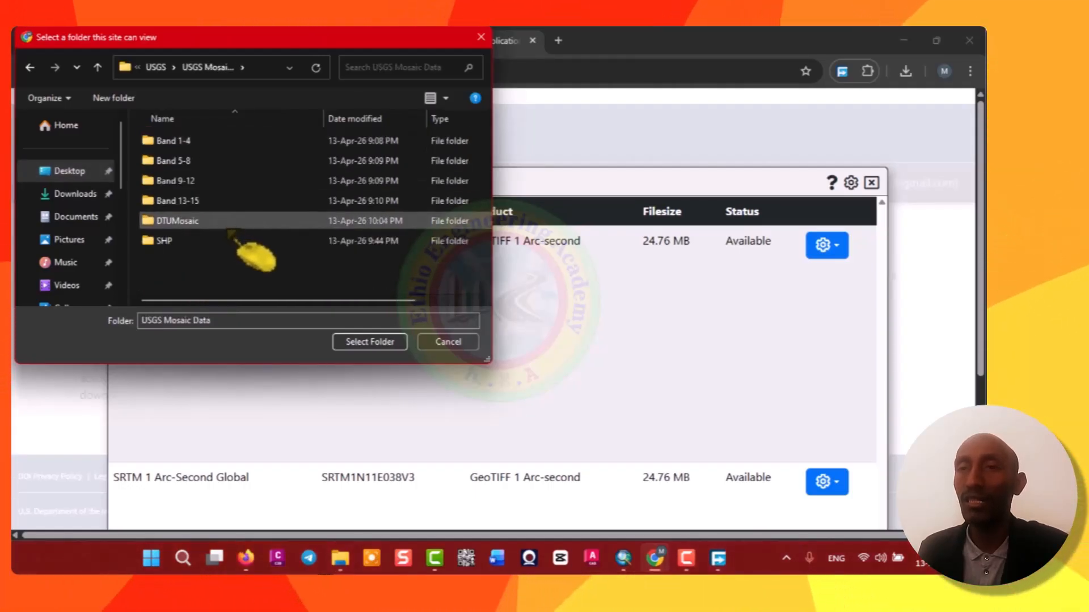
left_click(195, 224)
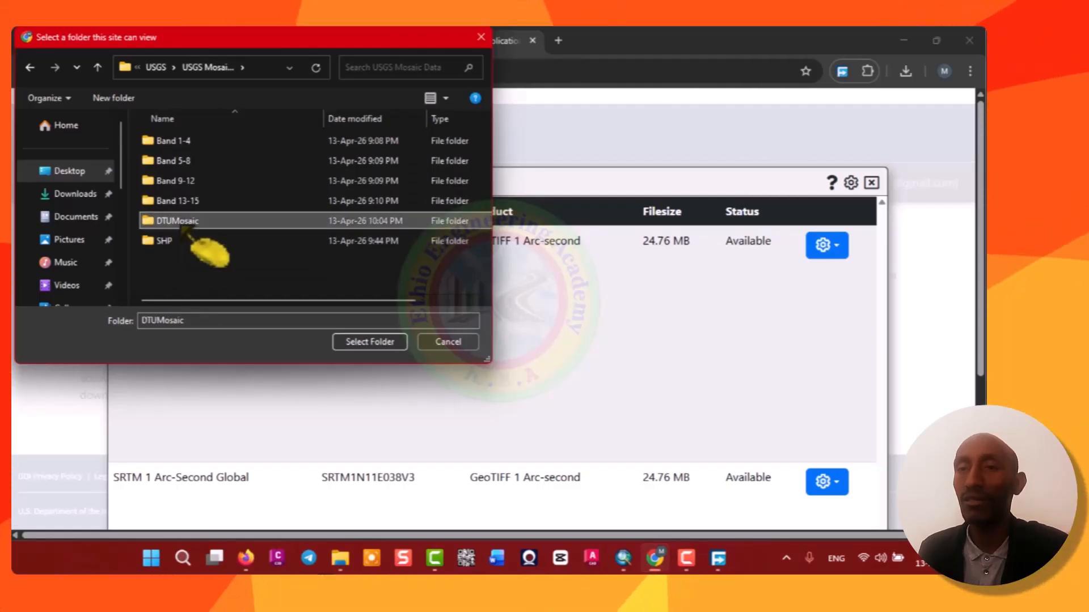
left_click(378, 343)
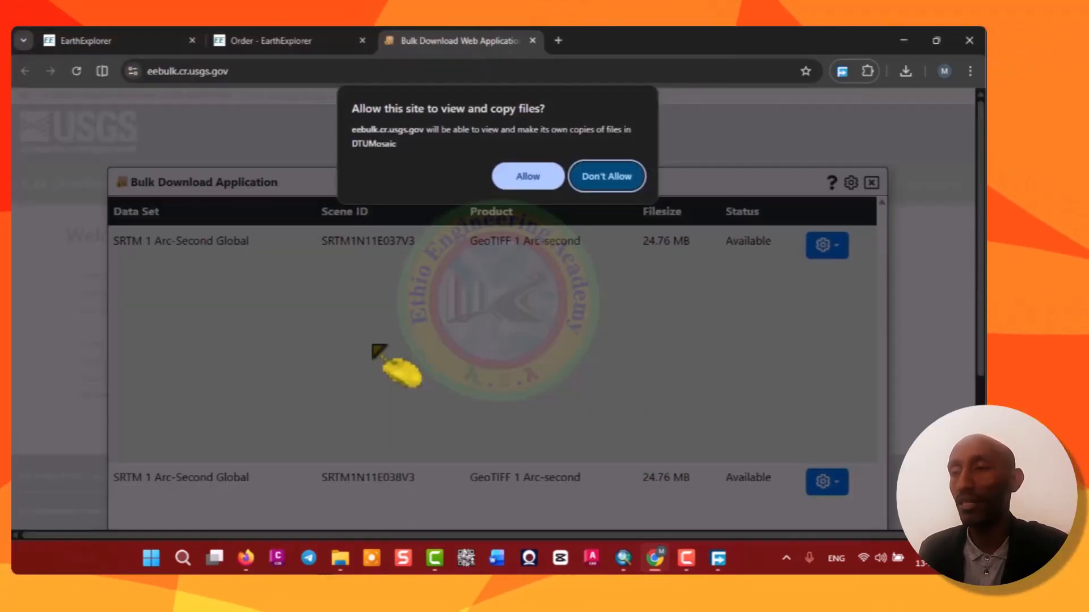
left_click(530, 179)
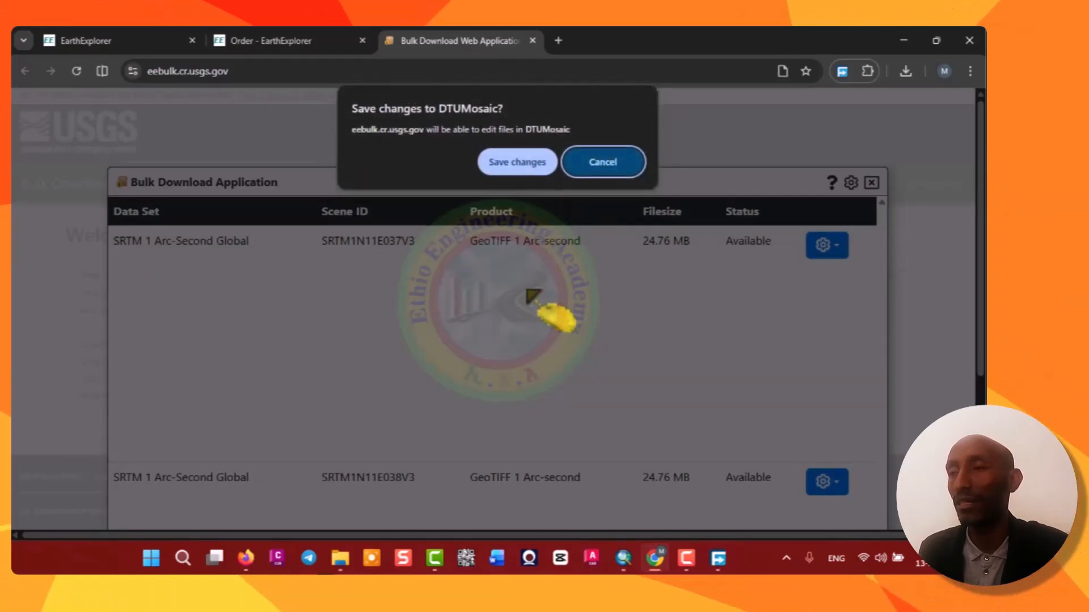
left_click(513, 163)
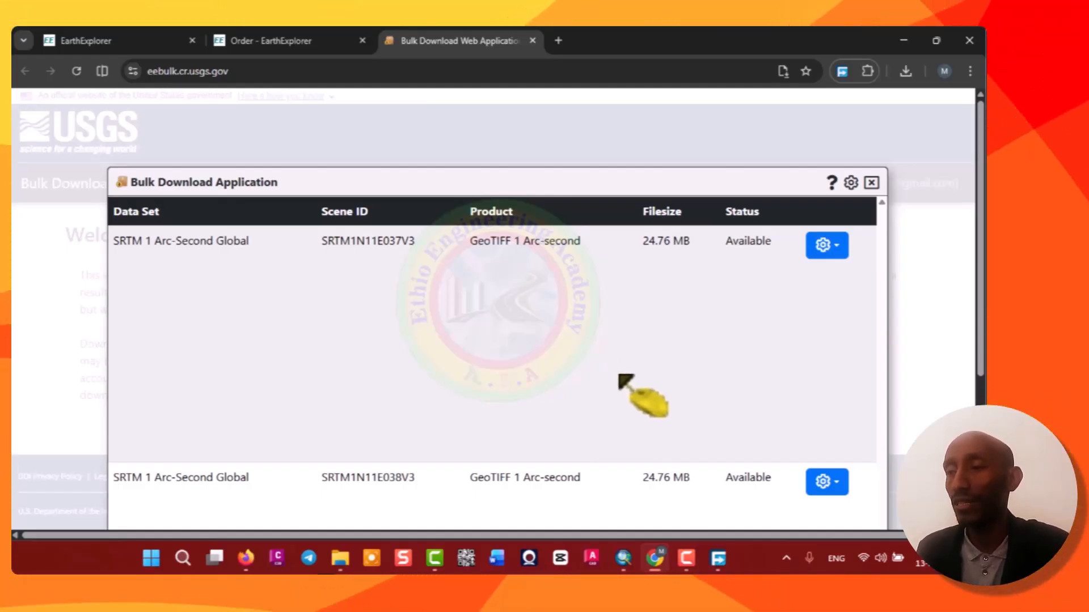
Scroll through the order's scene list to check the download status of both tiles.
scroll(612, 369, "down", 3)
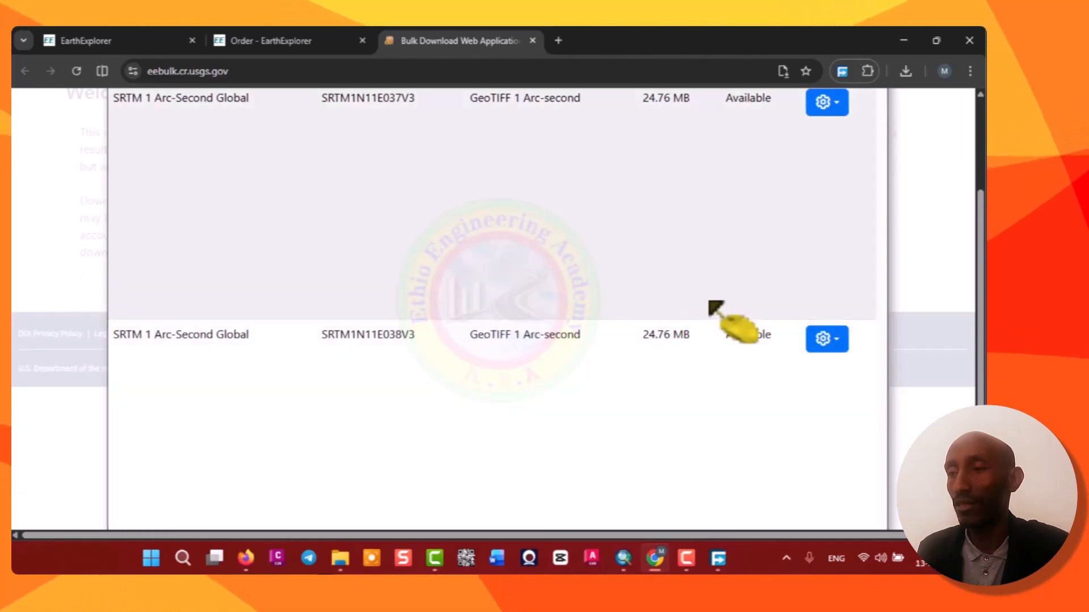
scroll(762, 284, "up", 3)
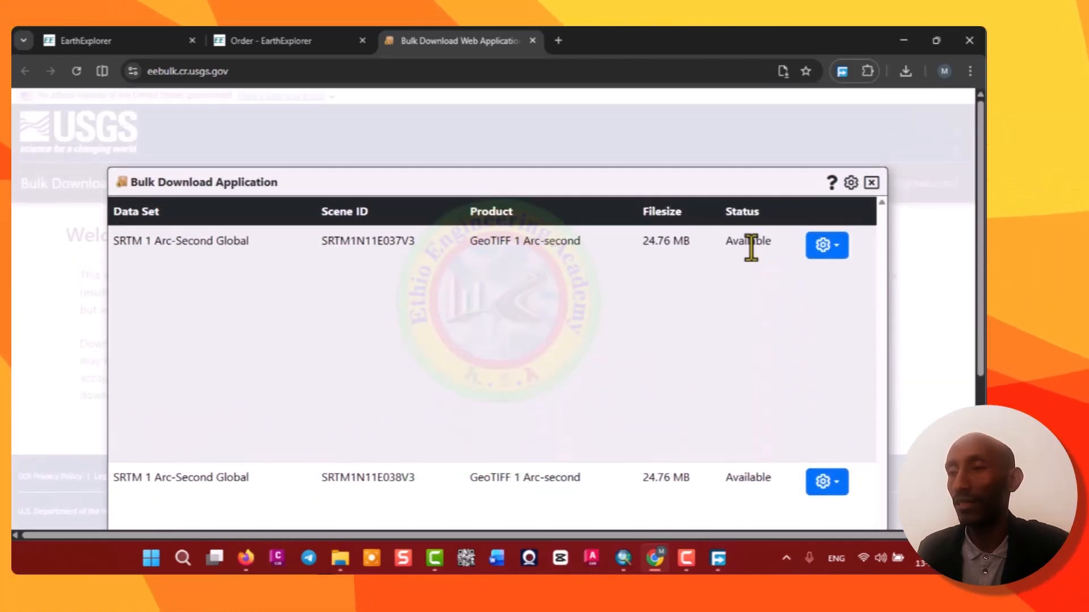
scroll(757, 426, "down", 3)
scroll(758, 430, "down", 2)
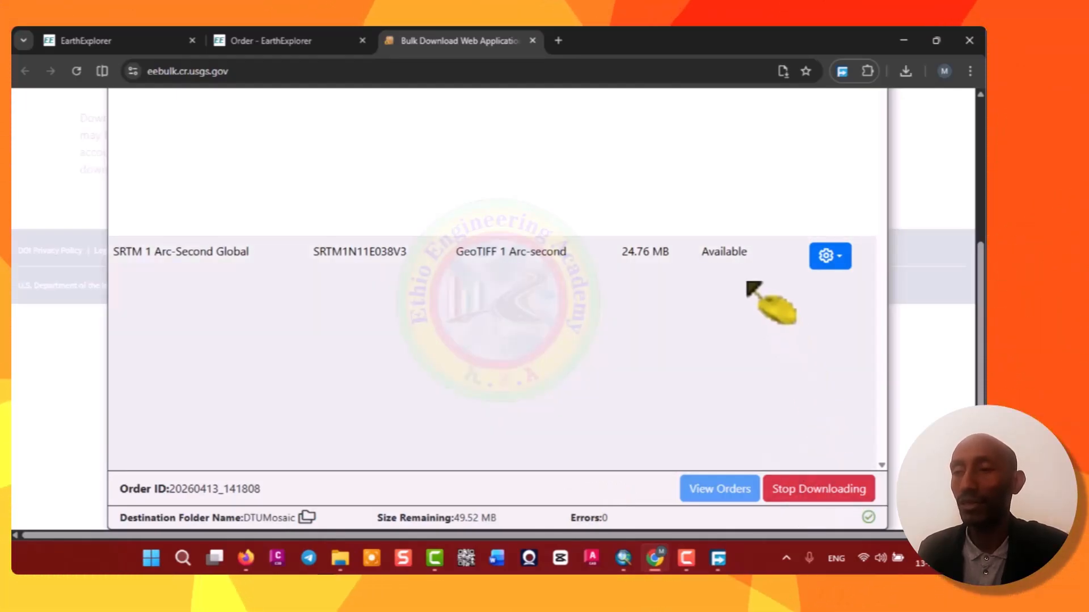
scroll(747, 282, "up", 3)
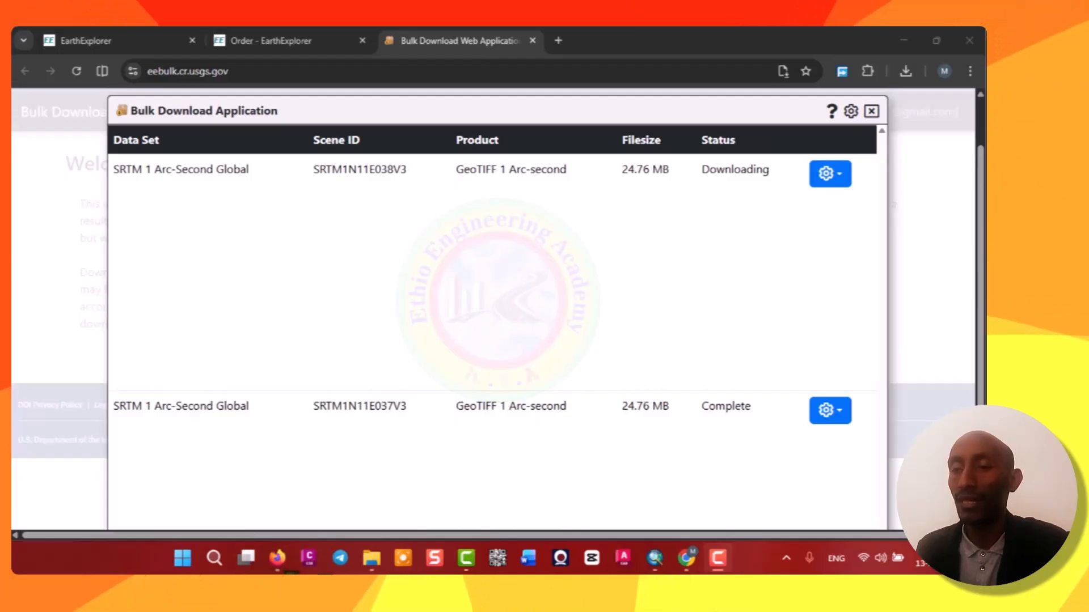
Review both tiles in the order's scene list and close the Bulk Download Application window.
scroll(744, 245, "down", 4)
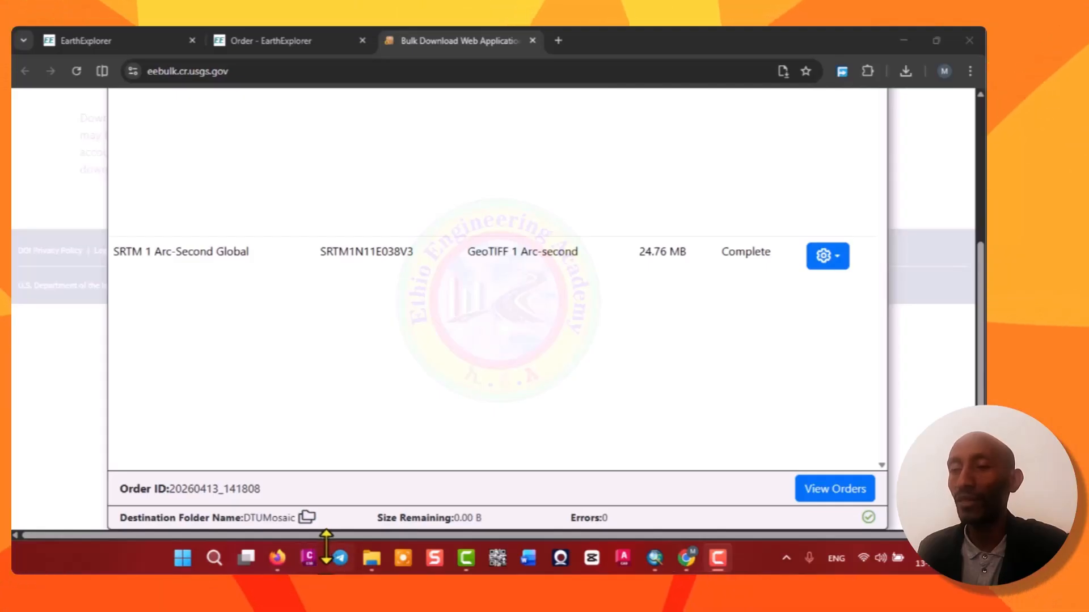
scroll(780, 369, "up", 4)
scroll(766, 384, "down", 4)
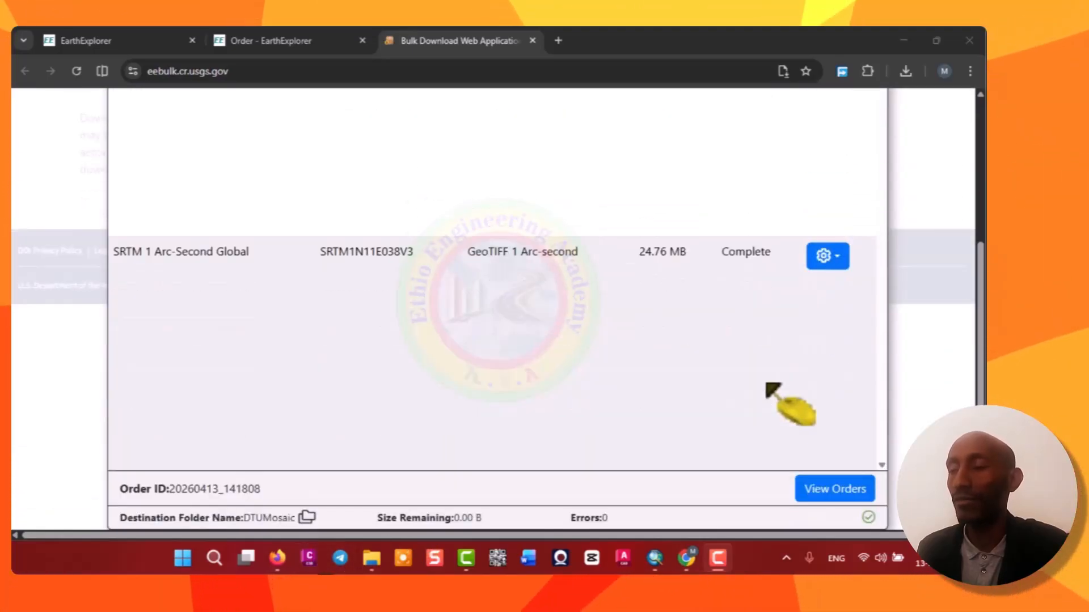
scroll(766, 384, "up", 5)
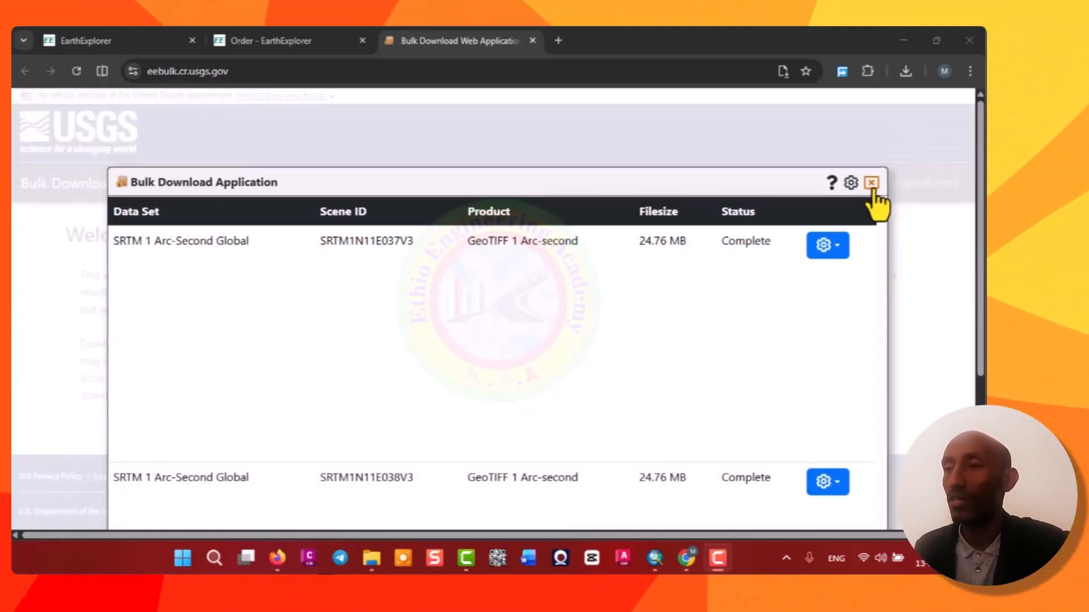
left_click(871, 182)
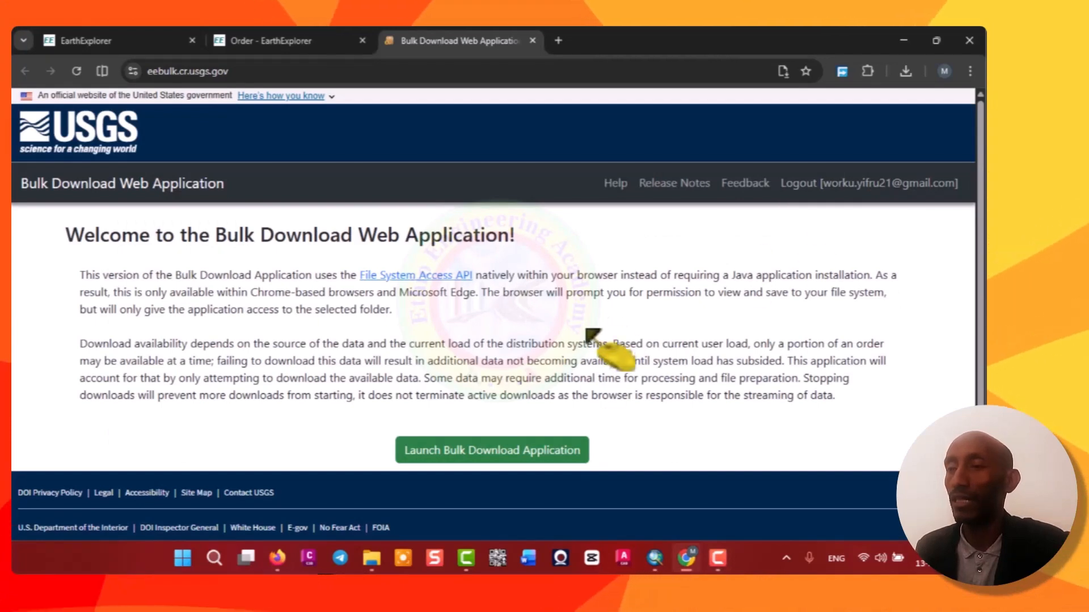
Open the DTUMosaic folder in File Explorer to check the downloaded GeoTIFF tiles.
key("alt+Tab")
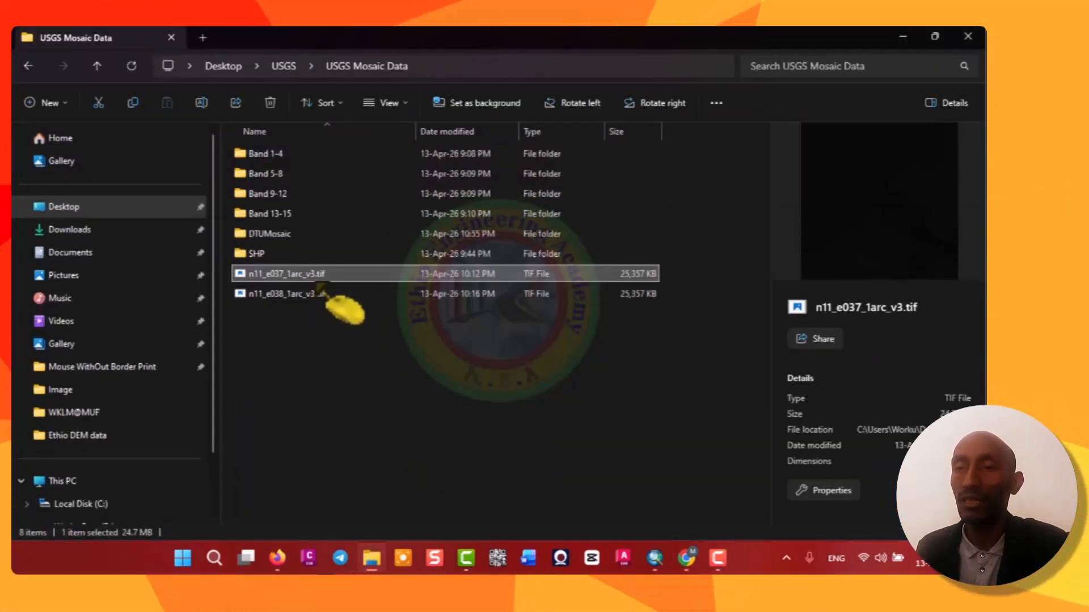
double_click(284, 233)
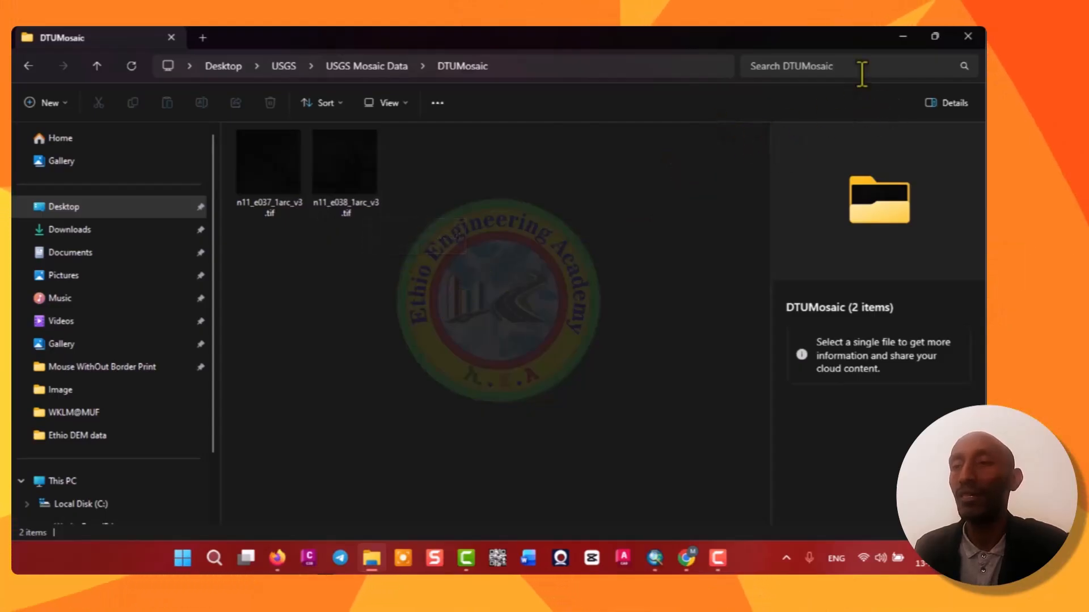
left_click(903, 38)
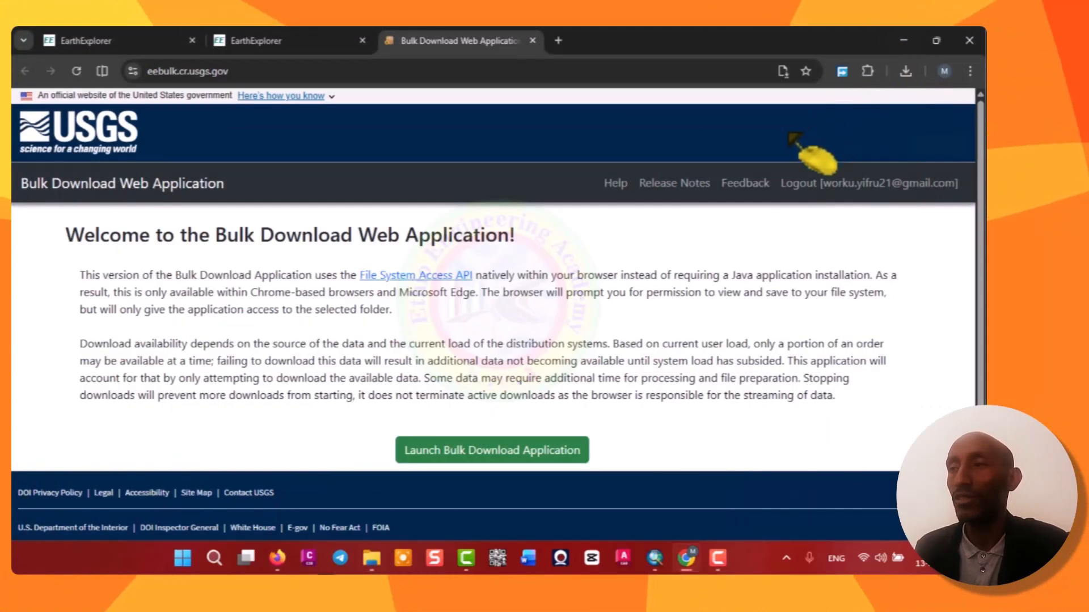
Switch to ArcMap and disconnect the Desktop\USGS folder connection in the Catalog.
left_click(984, 558)
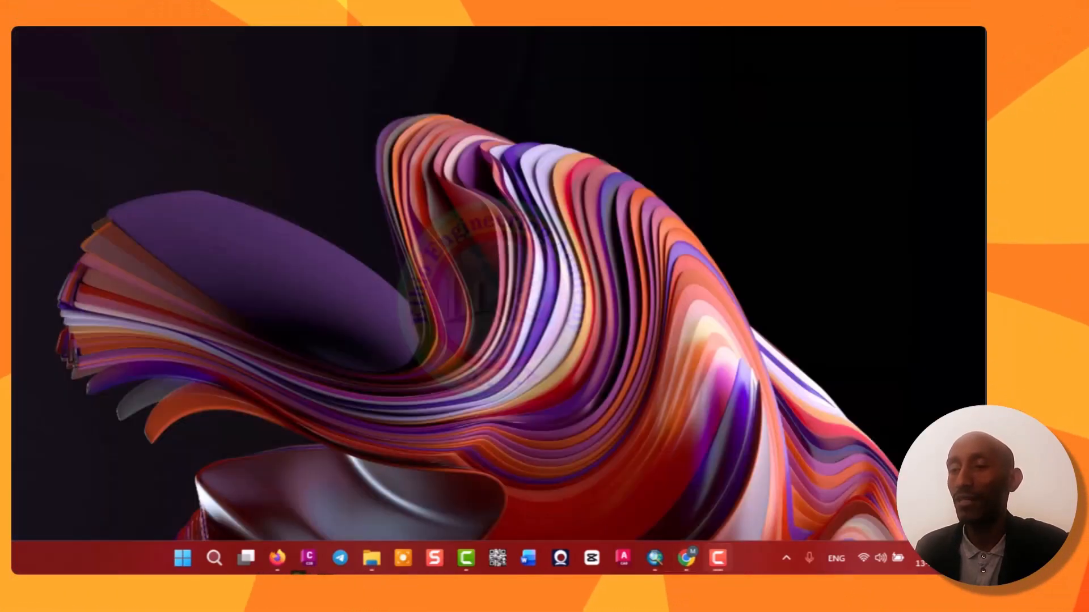
left_click(655, 559)
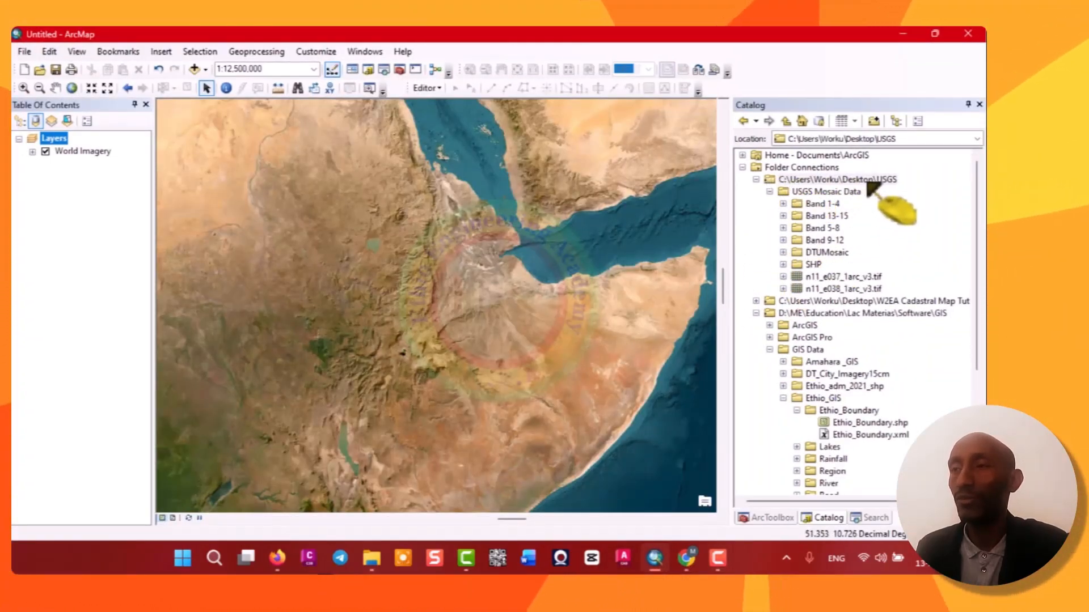
right_click(862, 183)
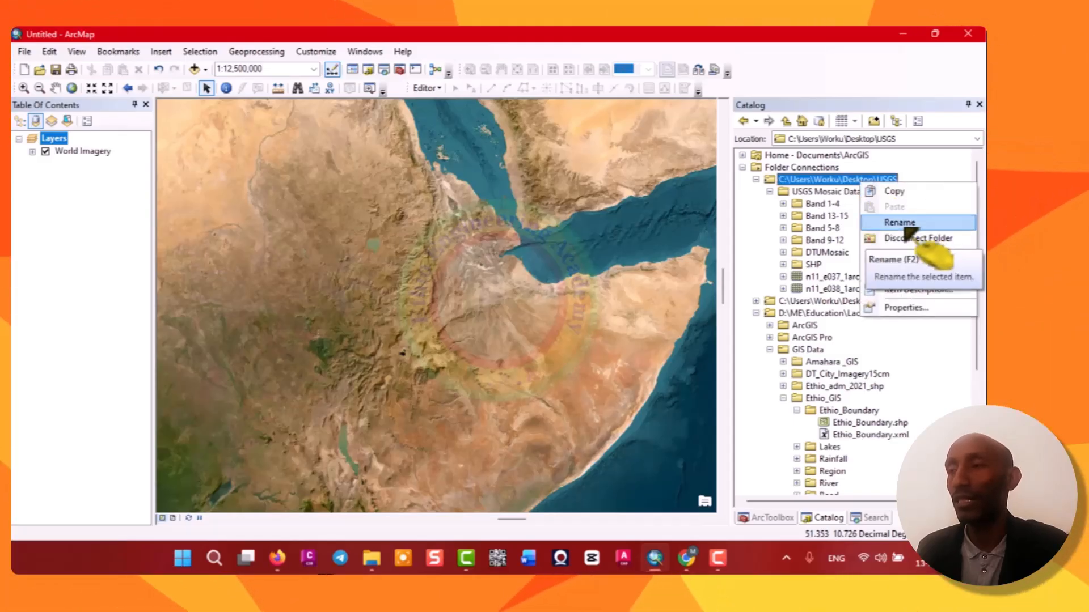
left_click(919, 239)
Connect to the Desktop\USGS folder again from Folder Connections in the Catalog.
right_click(828, 167)
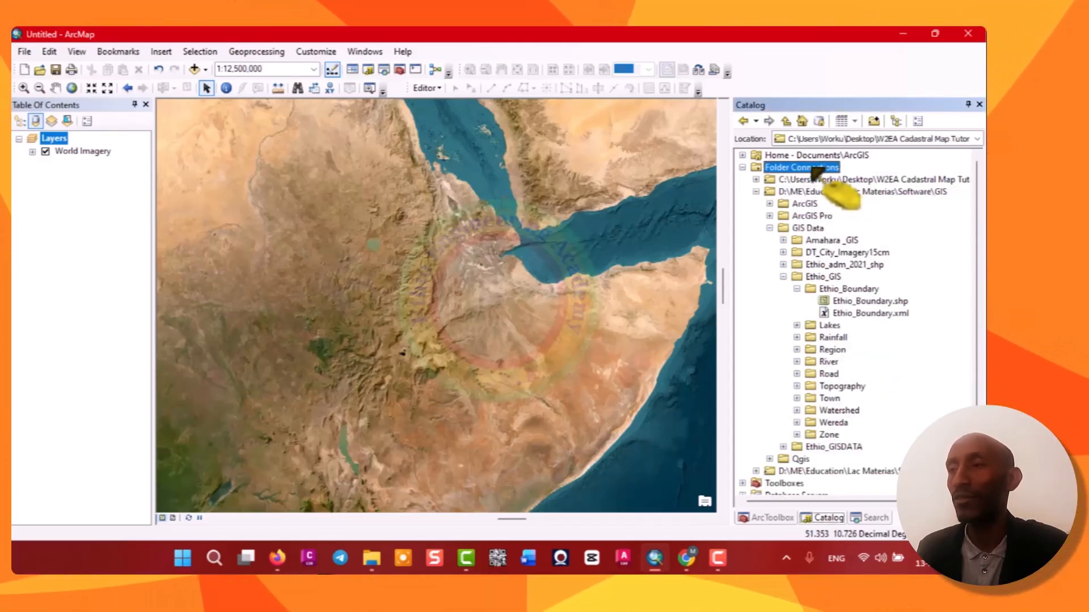
left_click(851, 189)
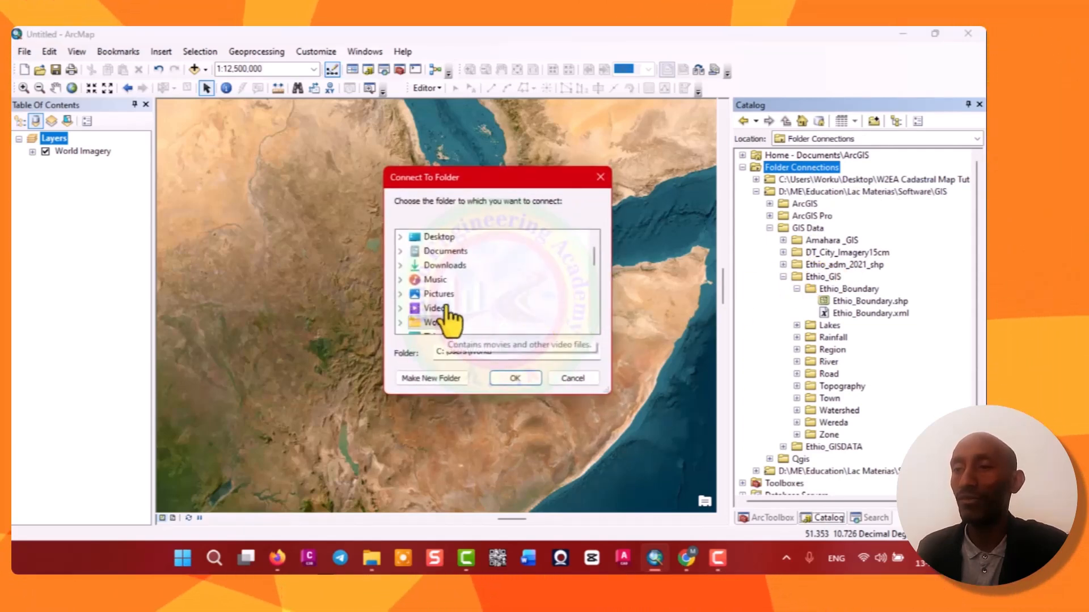
scroll(477, 301, "down", 2)
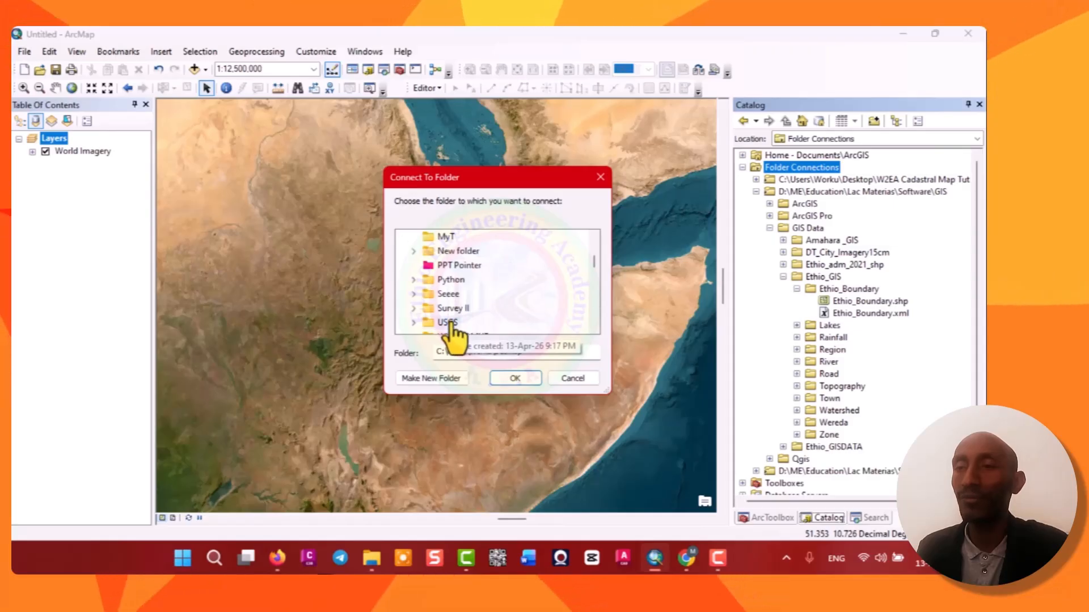
left_click(447, 323)
left_click(515, 378)
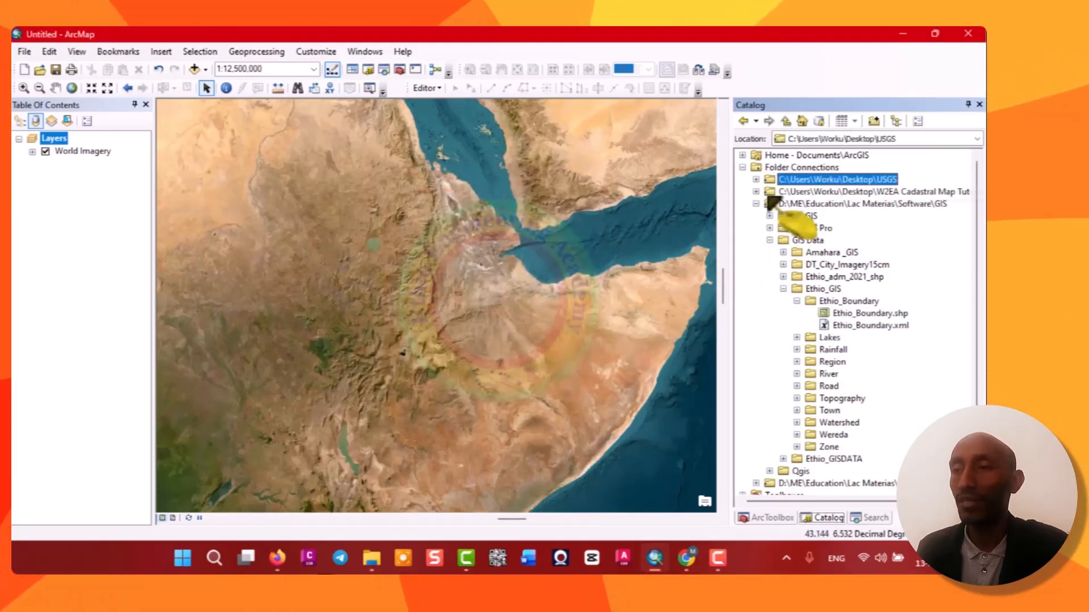
Expand USGS Mosaic Data and add the n11_e037_1arc_v3.tif and n11_e038_1arc_v3.tif rasters to the map.
left_click(756, 179)
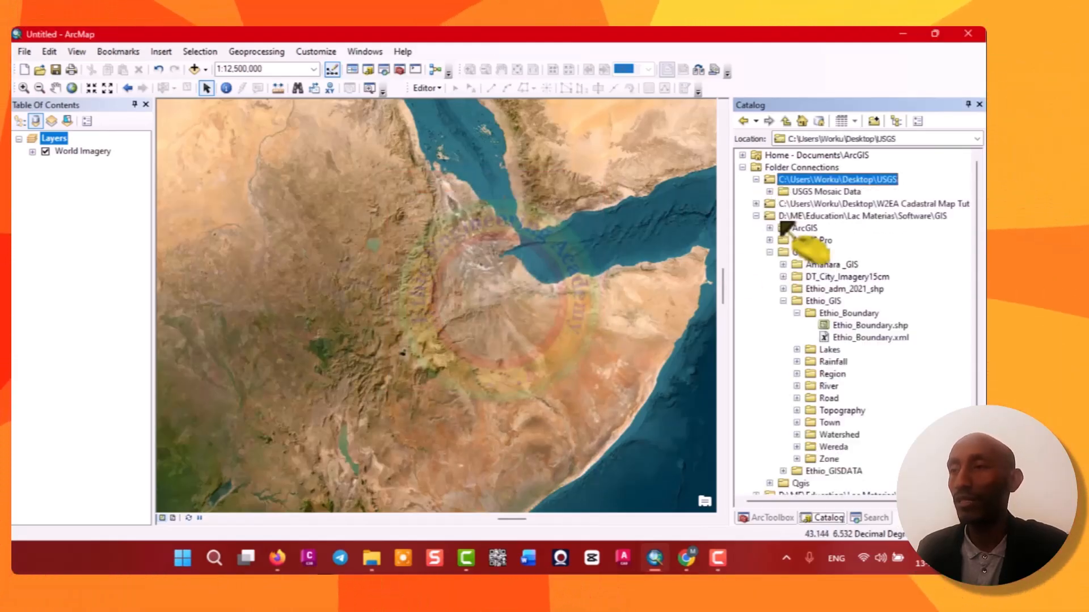
left_click(770, 192)
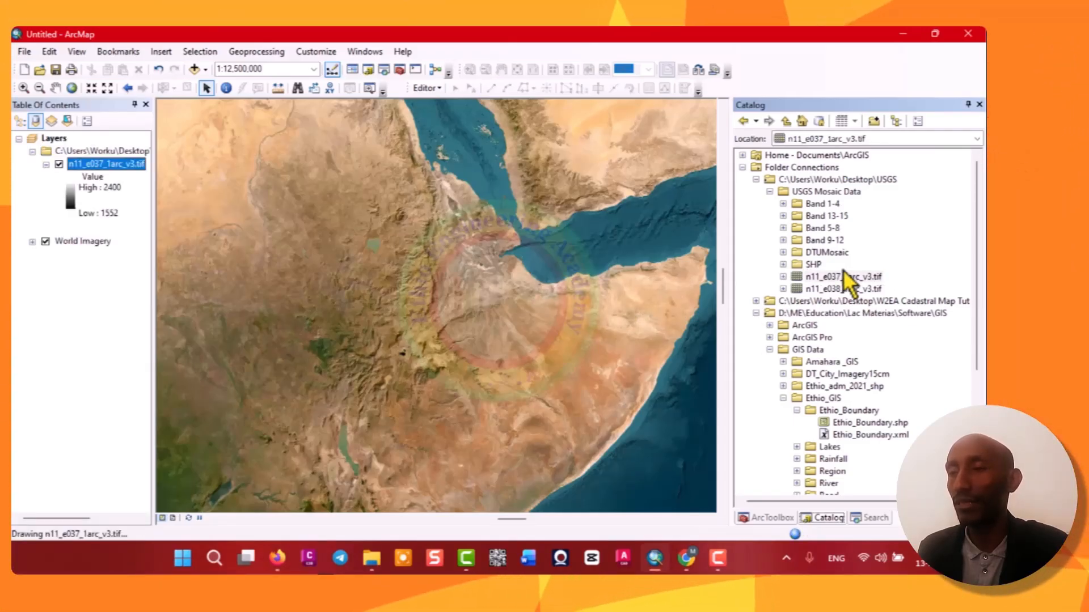
left_click_drag(834, 292, 433, 271)
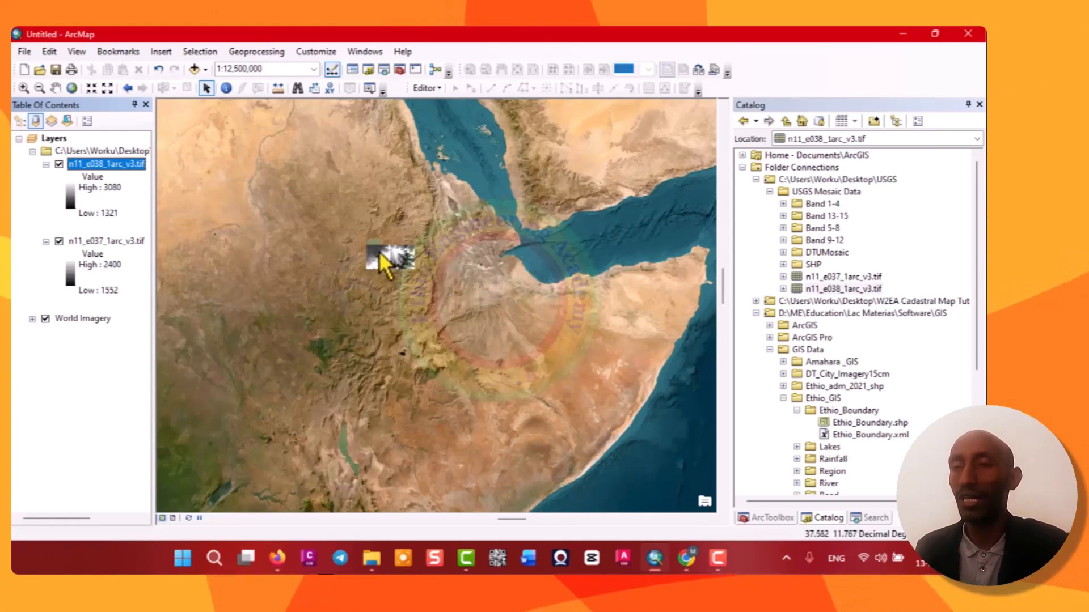
scroll(379, 251, "up", 5)
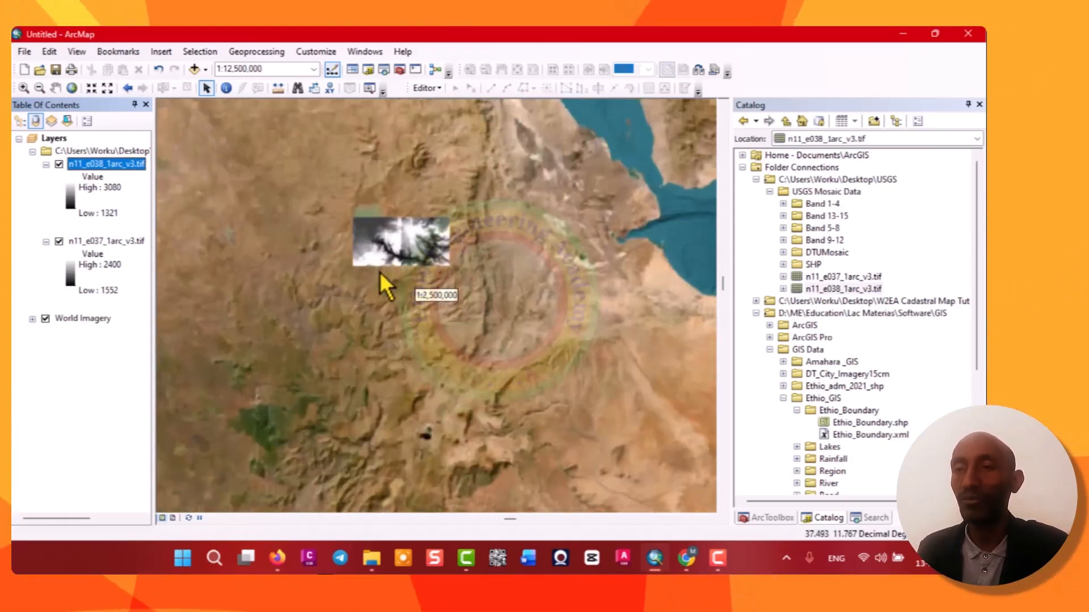
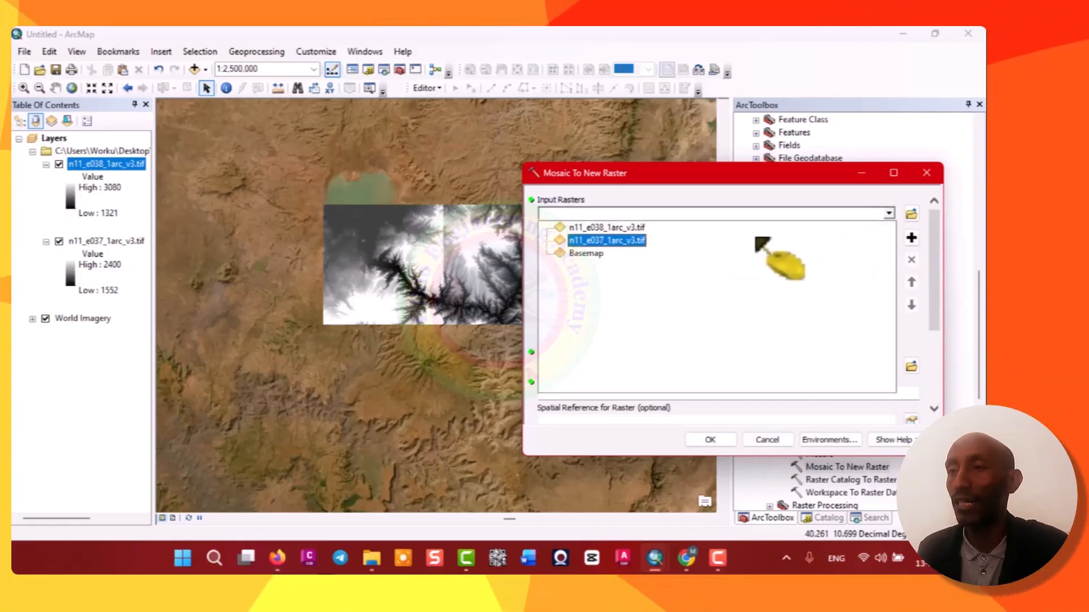
left_click(603, 228)
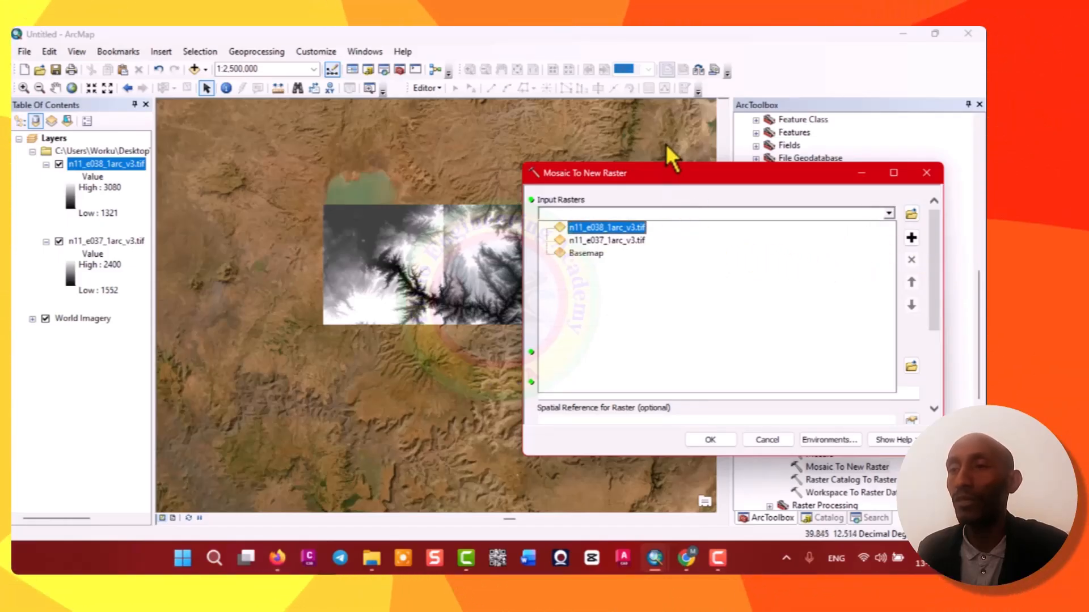
key("Down")
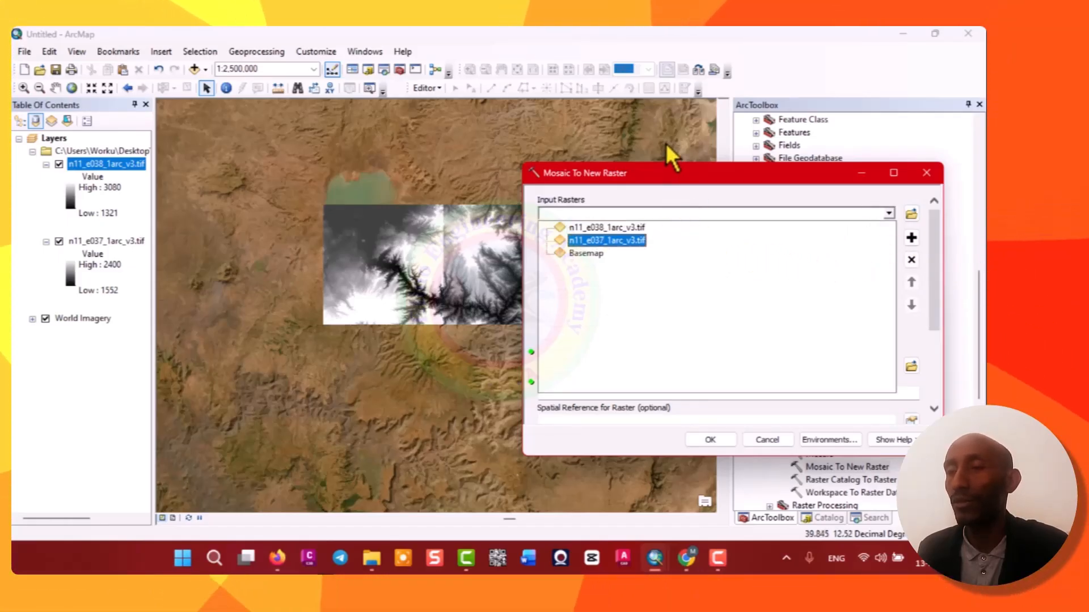
key("Up")
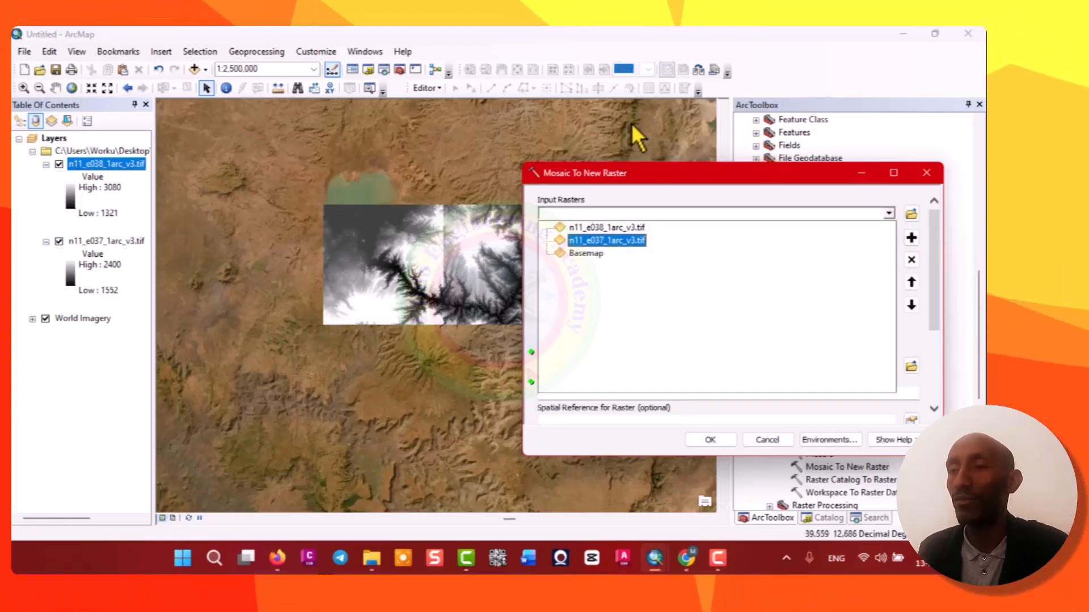
key("Return")
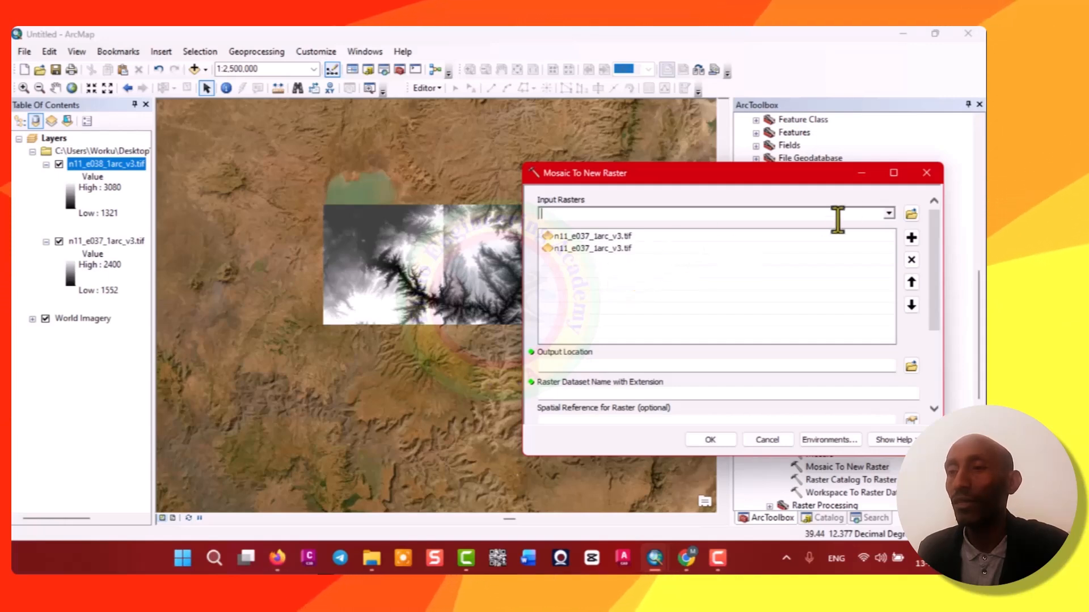
left_click(889, 214)
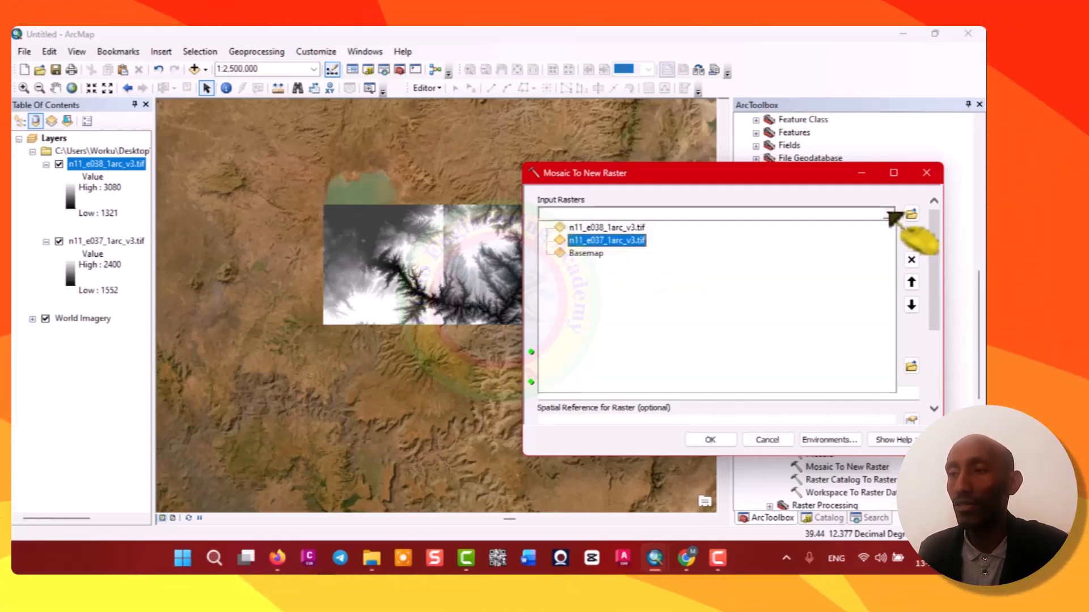
left_click(912, 259)
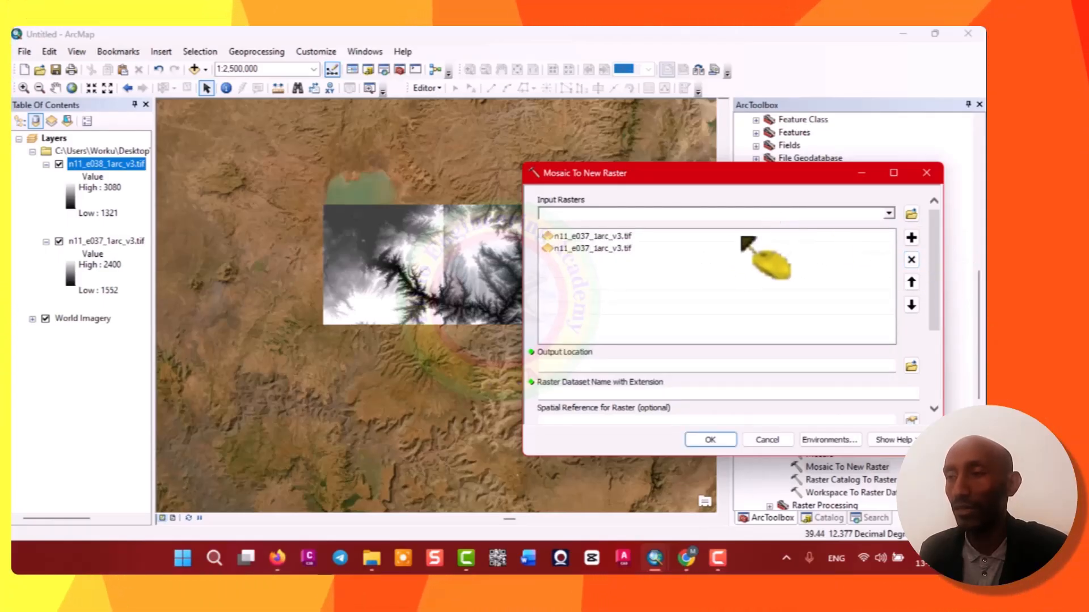
left_click(727, 247)
left_click(911, 259)
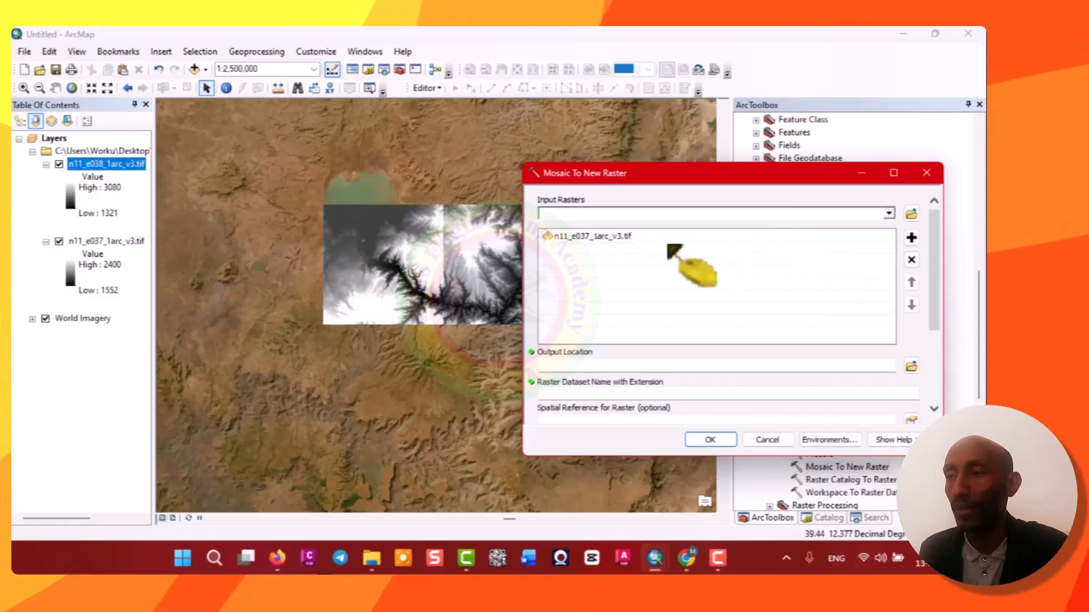
left_click(625, 235)
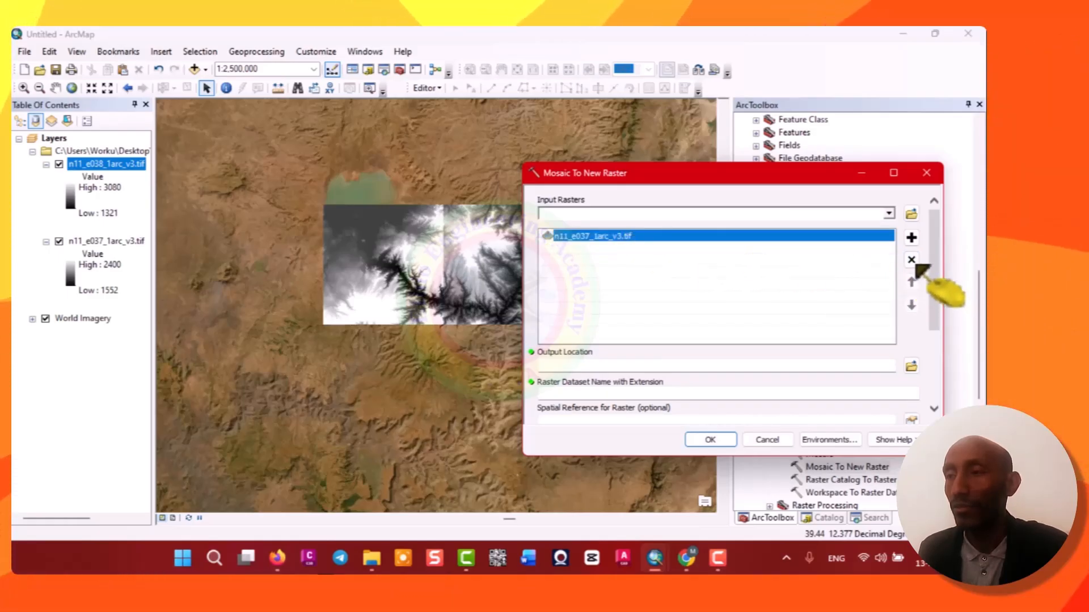
left_click(911, 259)
Add n11_e038_1arc_v3.tif and n11_e037_1arc_v3.tif as the input rasters of Mosaic To New Raster.
left_click(889, 213)
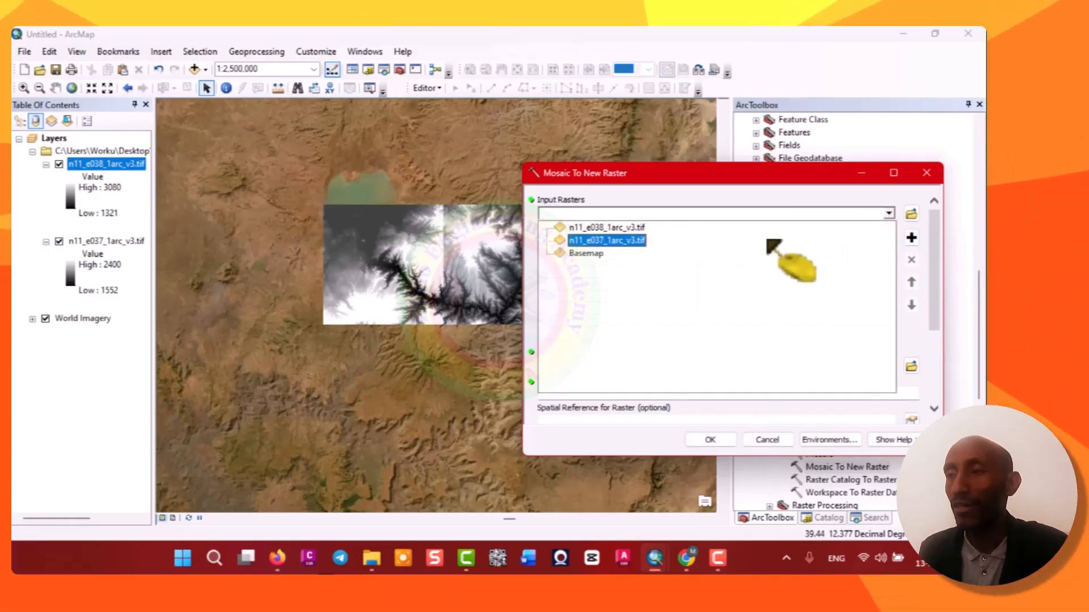
left_click(624, 227)
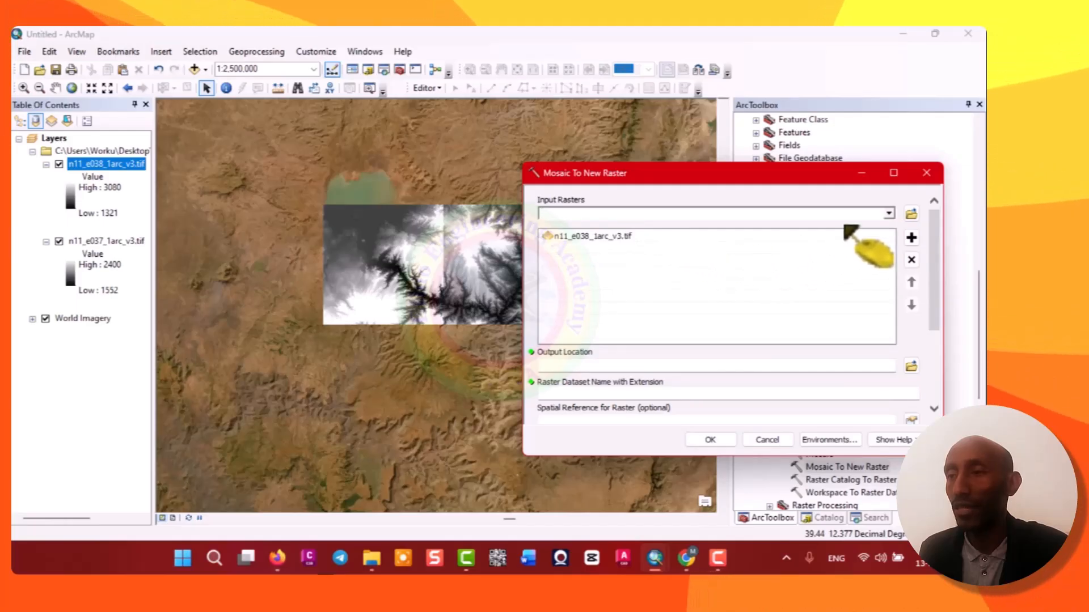
left_click(888, 213)
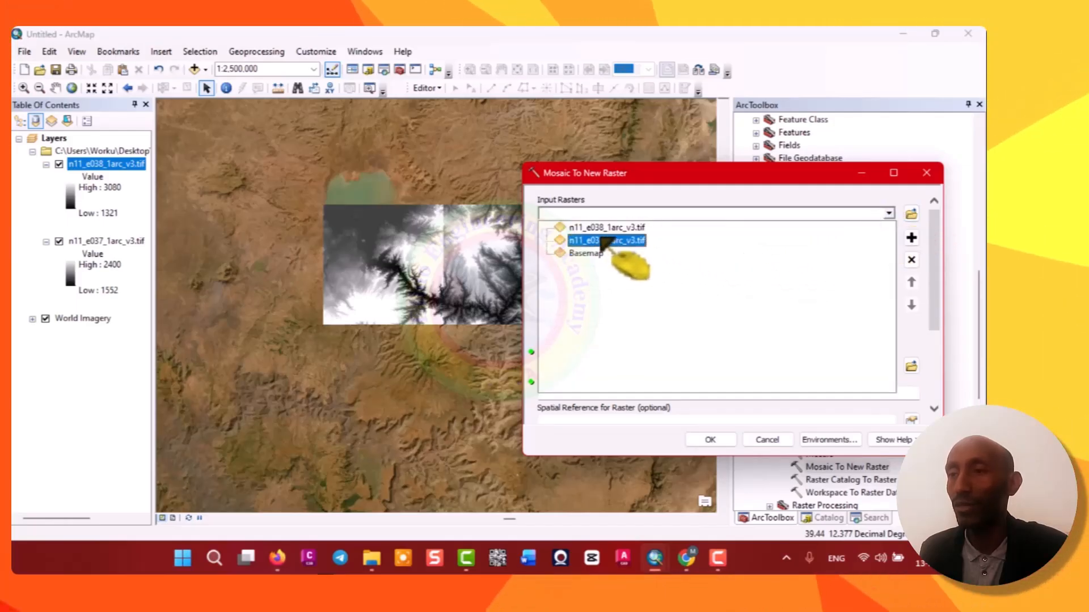
left_click(605, 240)
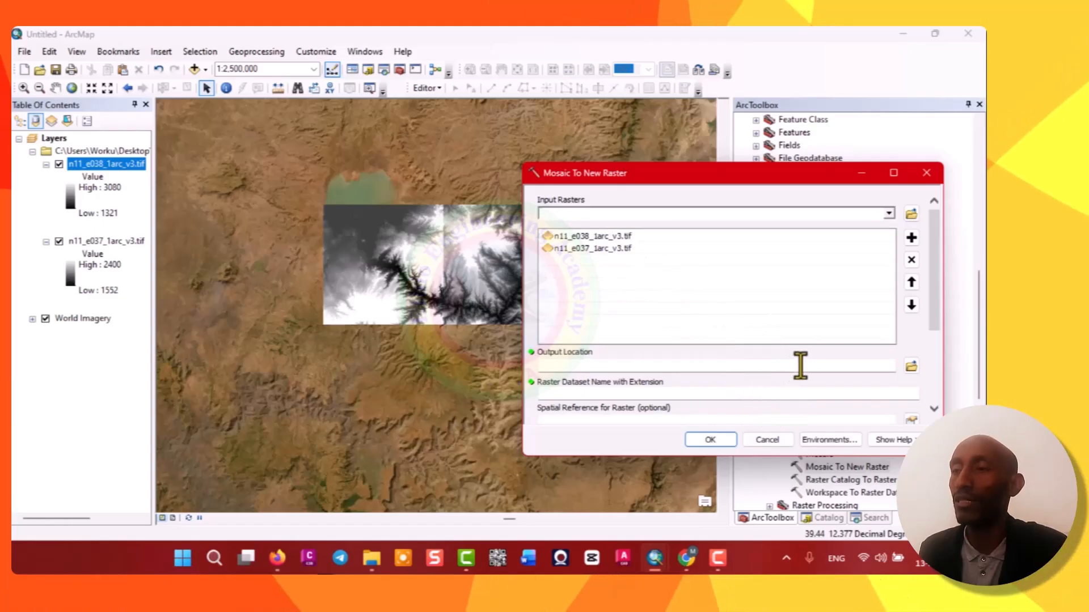
Set the output location to the USGS Mosaic Data folder inside the Desktop\USGS folder connection.
left_click(911, 365)
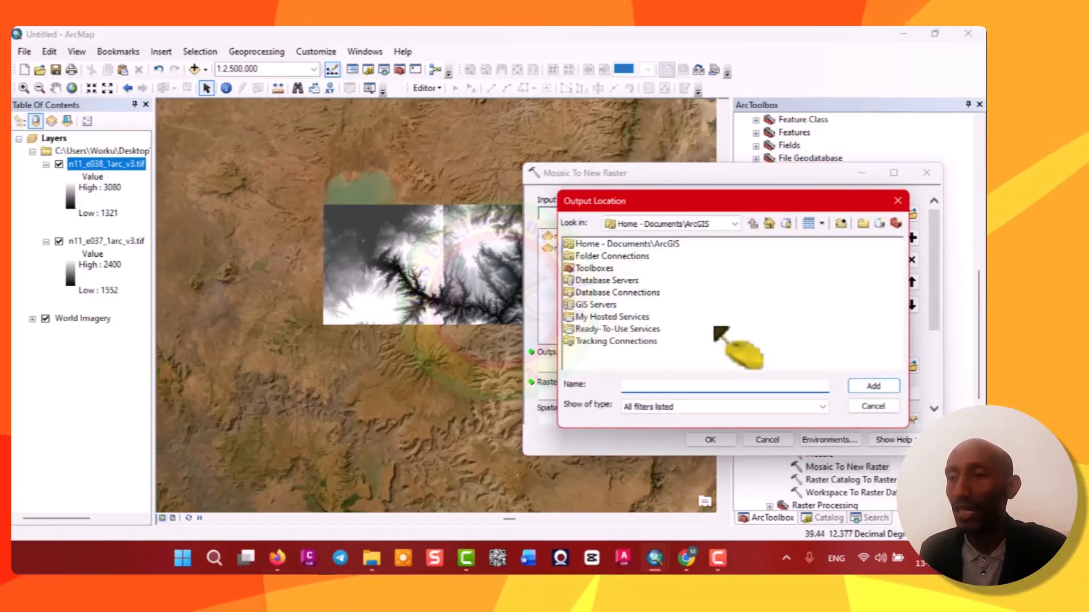
left_click(620, 258)
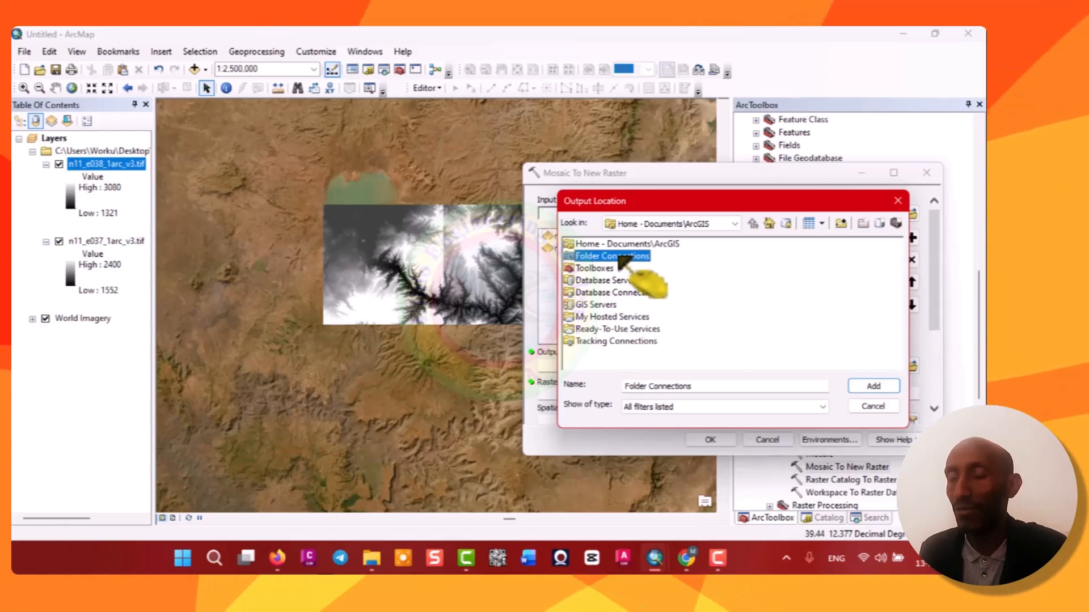
double_click(620, 258)
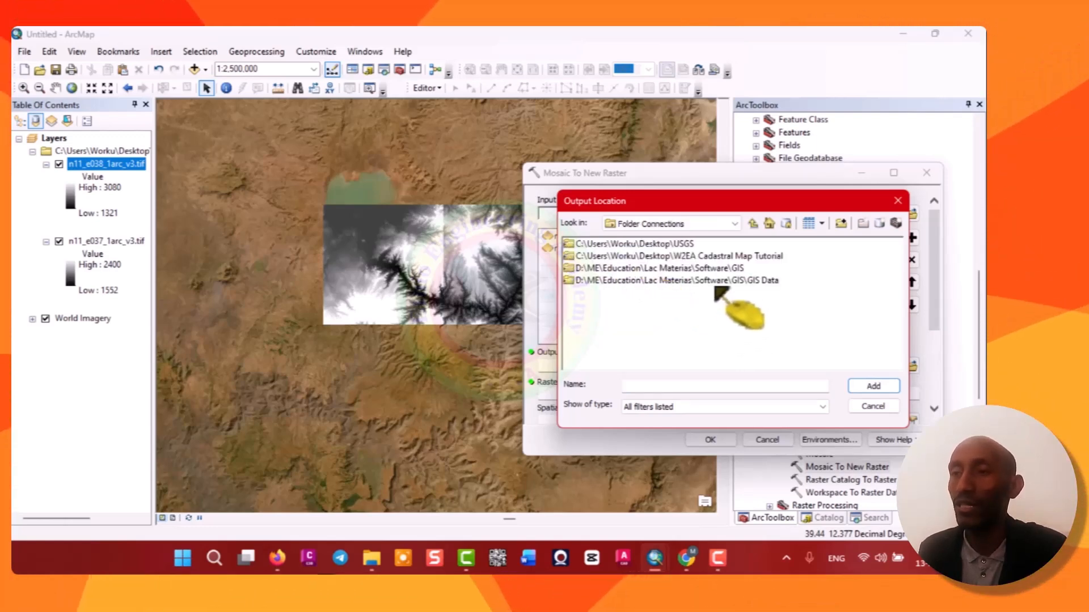
left_click(687, 244)
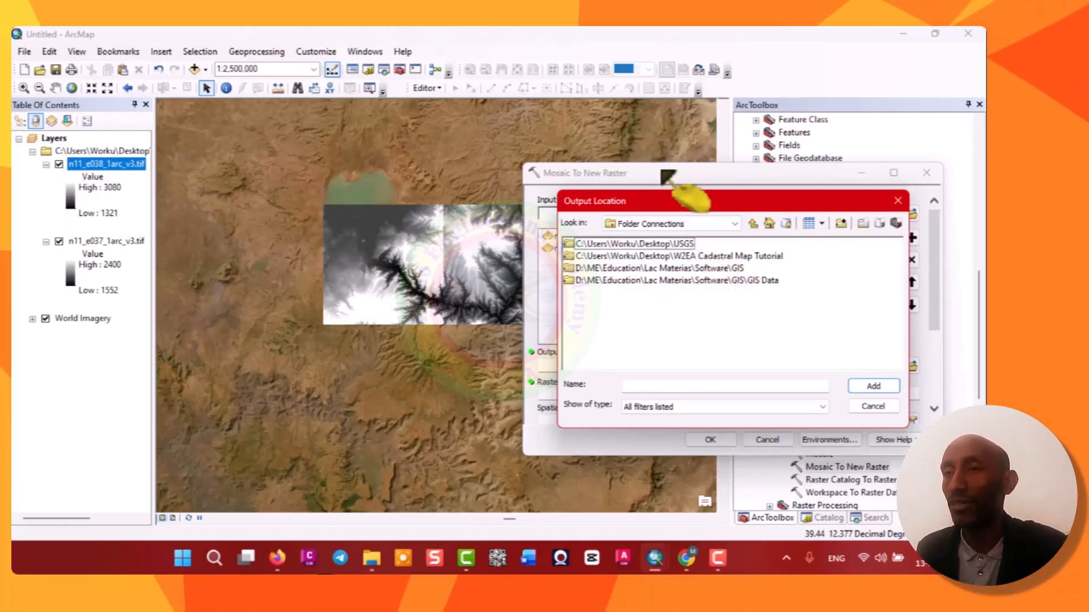
left_click(681, 244)
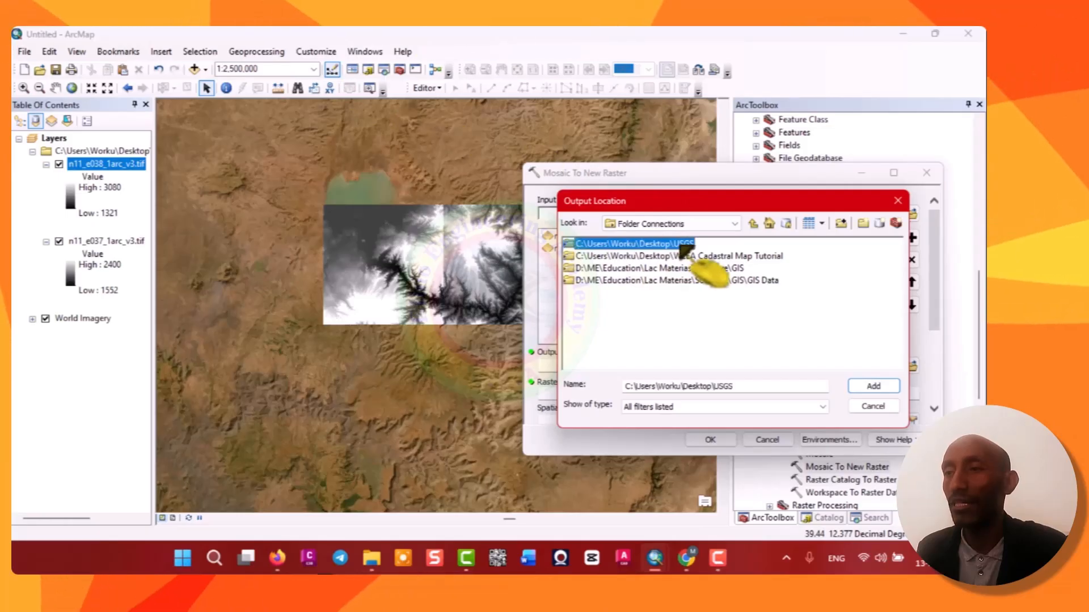
double_click(680, 245)
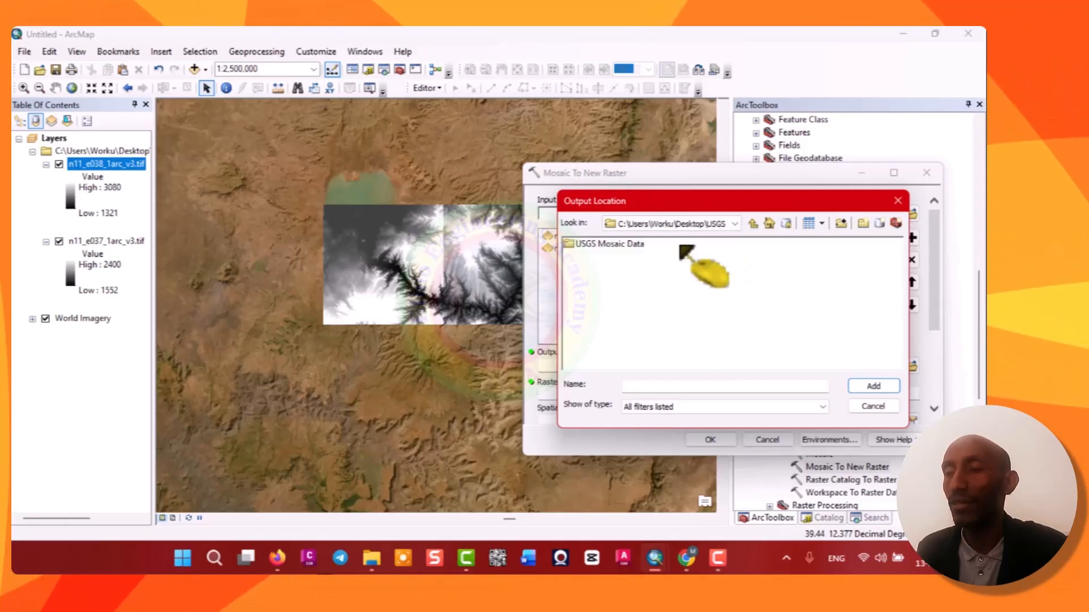
double_click(618, 245)
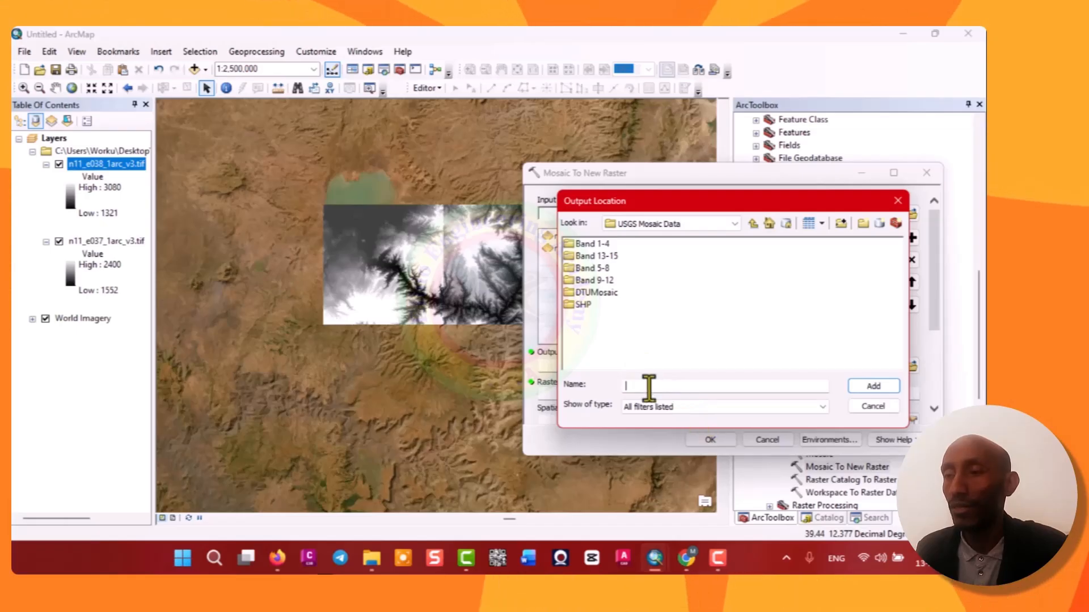
type("m")
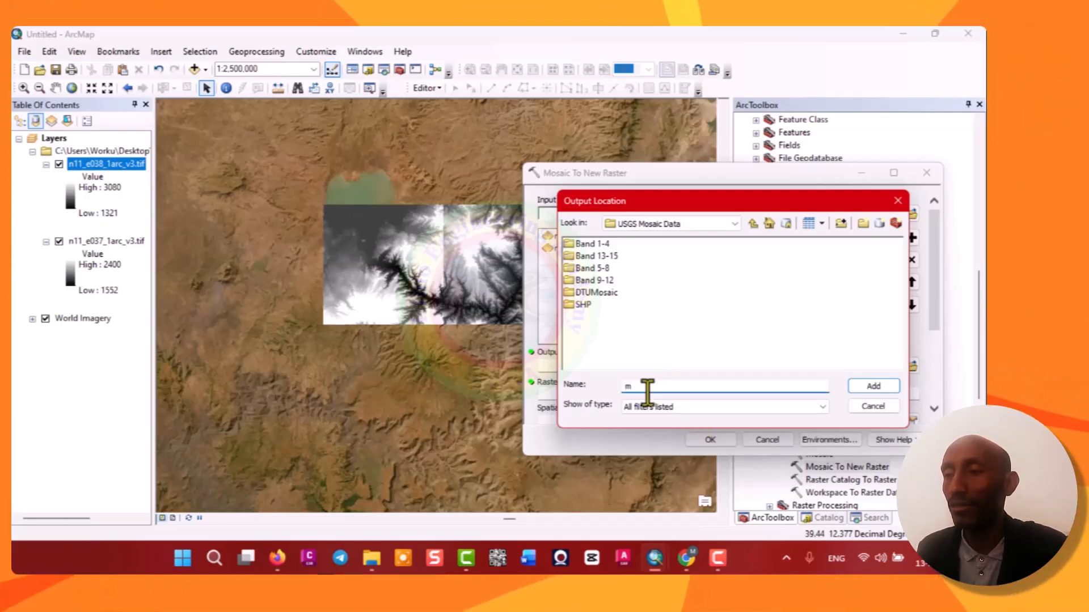
left_click(754, 223)
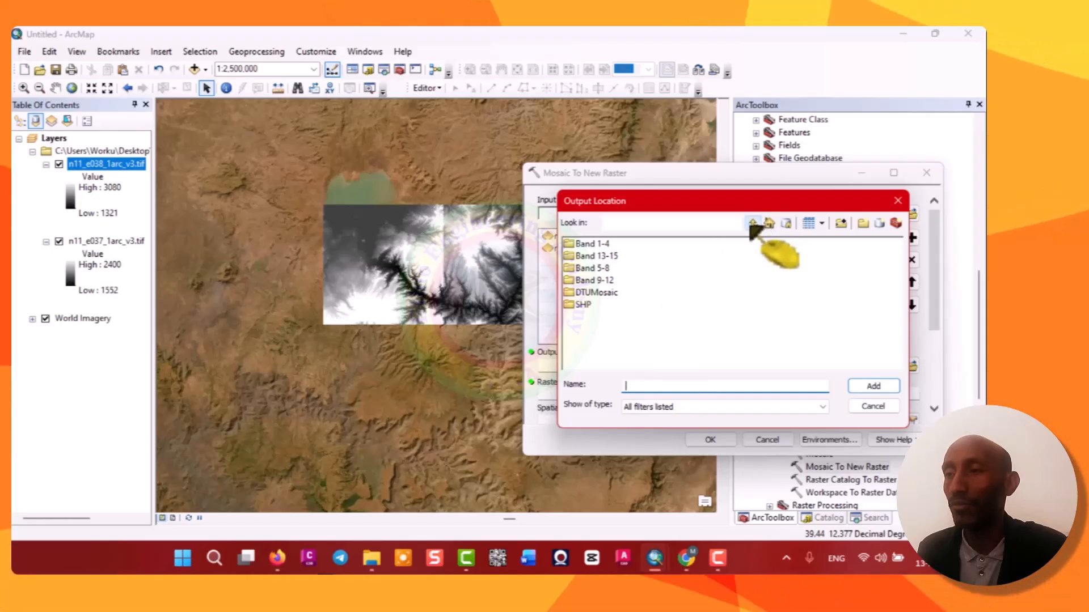
left_click(703, 224)
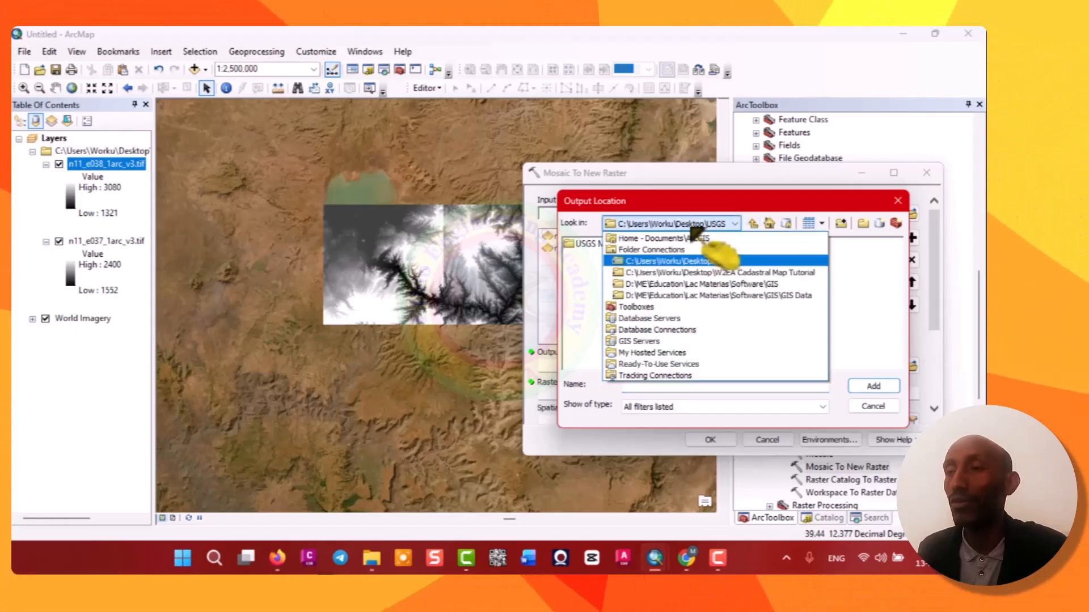
left_click(590, 251)
left_click(590, 245)
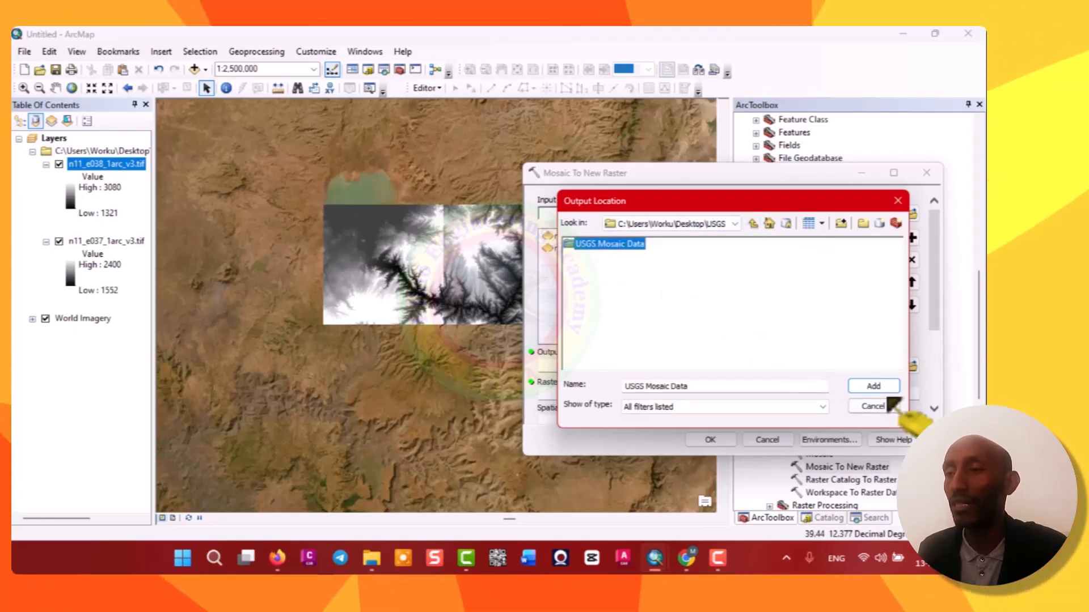
left_click(874, 385)
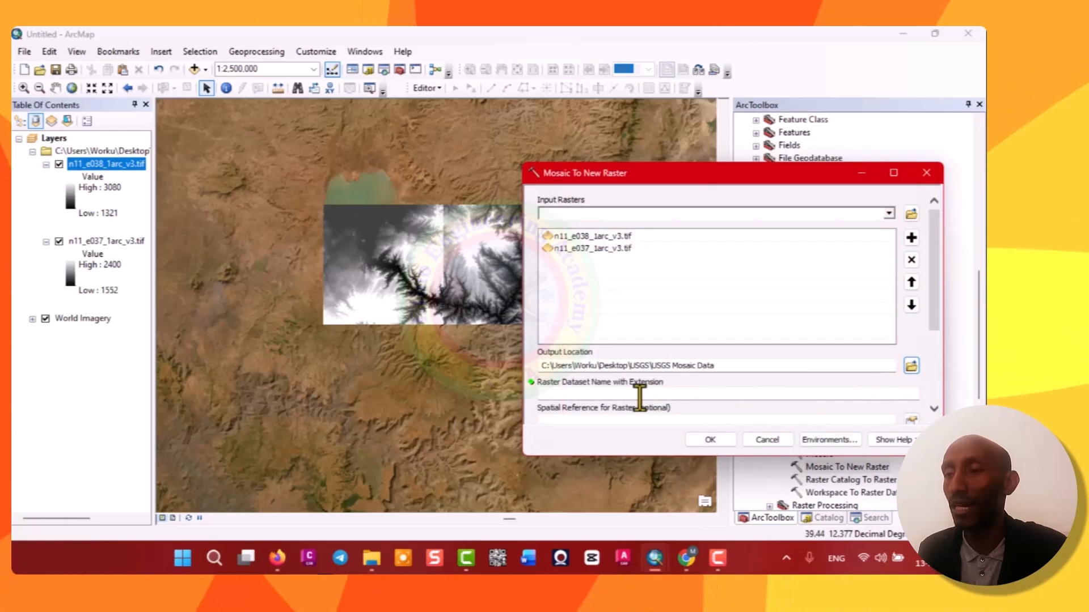
Name the output raster dataset MergeDEM.tif.
left_click(640, 394)
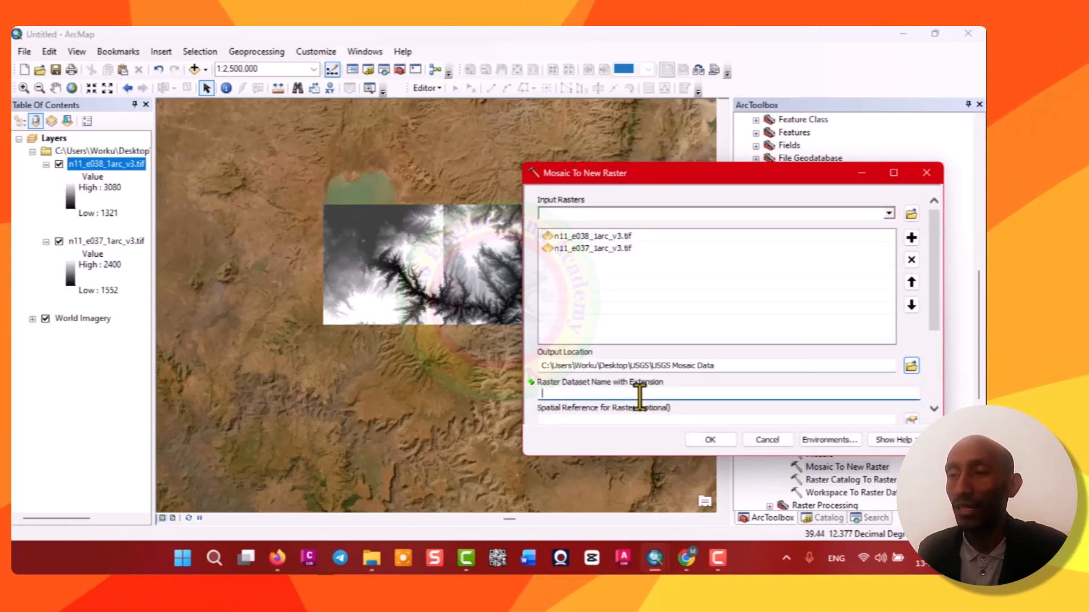
type("Me")
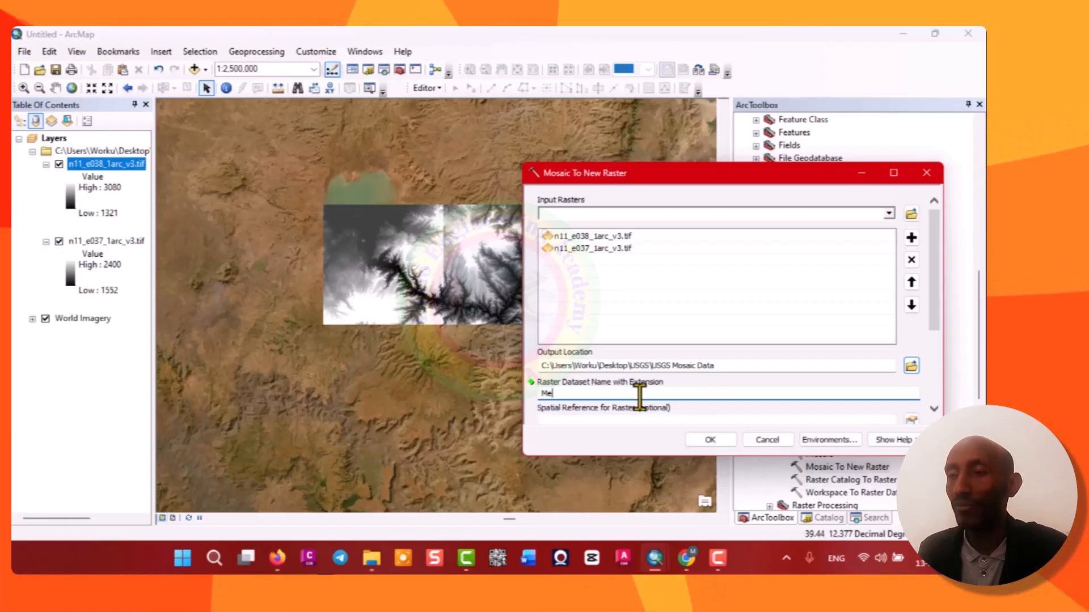
type("rgeDEM")
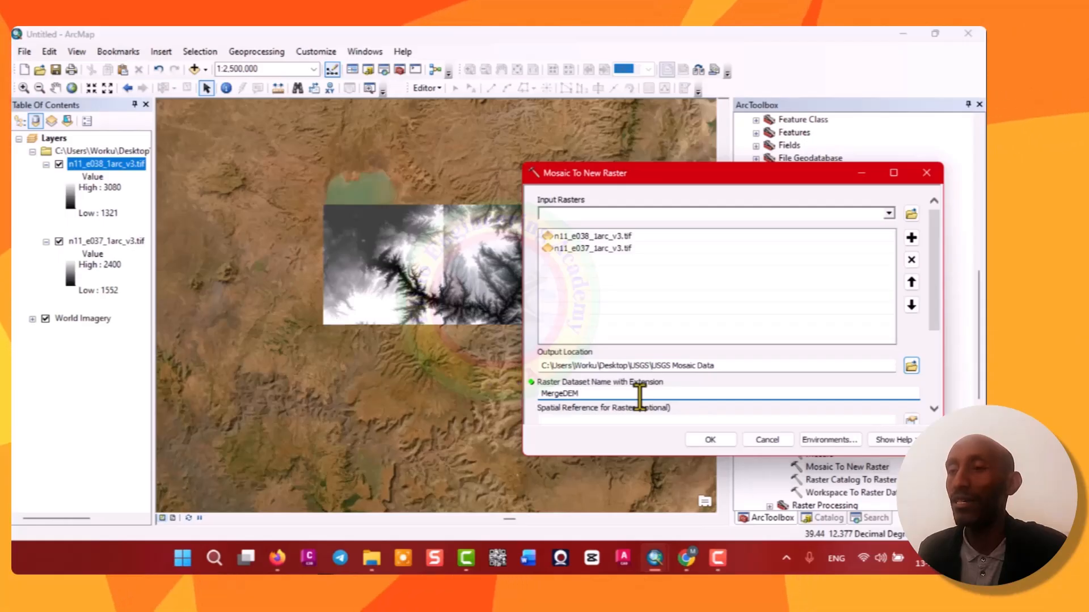
type(".tif")
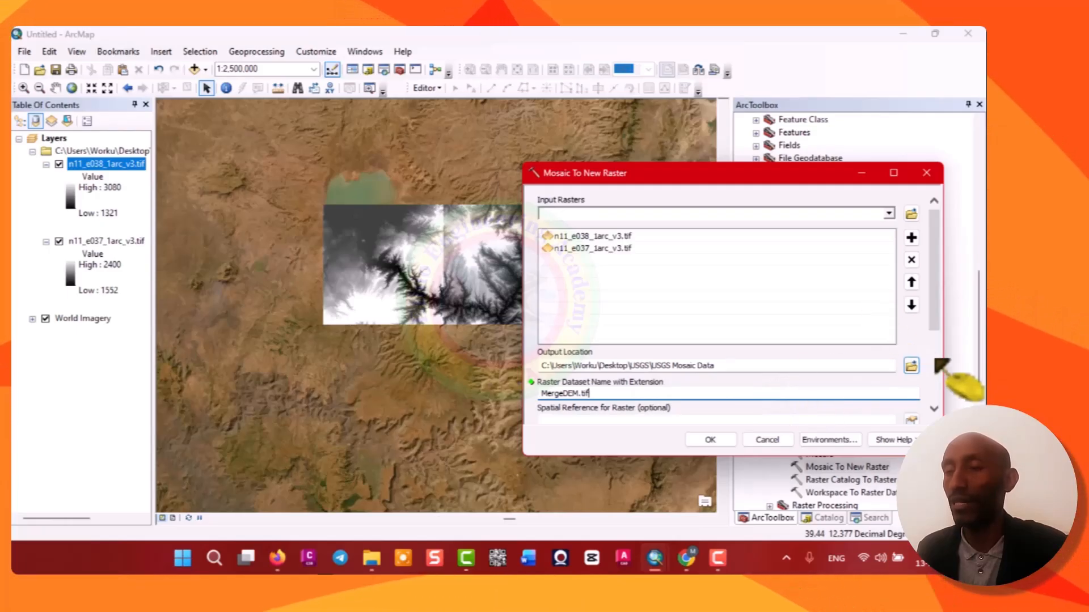
Set the output raster's spatial reference to the GCS_WGS_1984 layer coordinate system.
scroll(941, 332, "down", 1)
left_click_drag(938, 328, 943, 365)
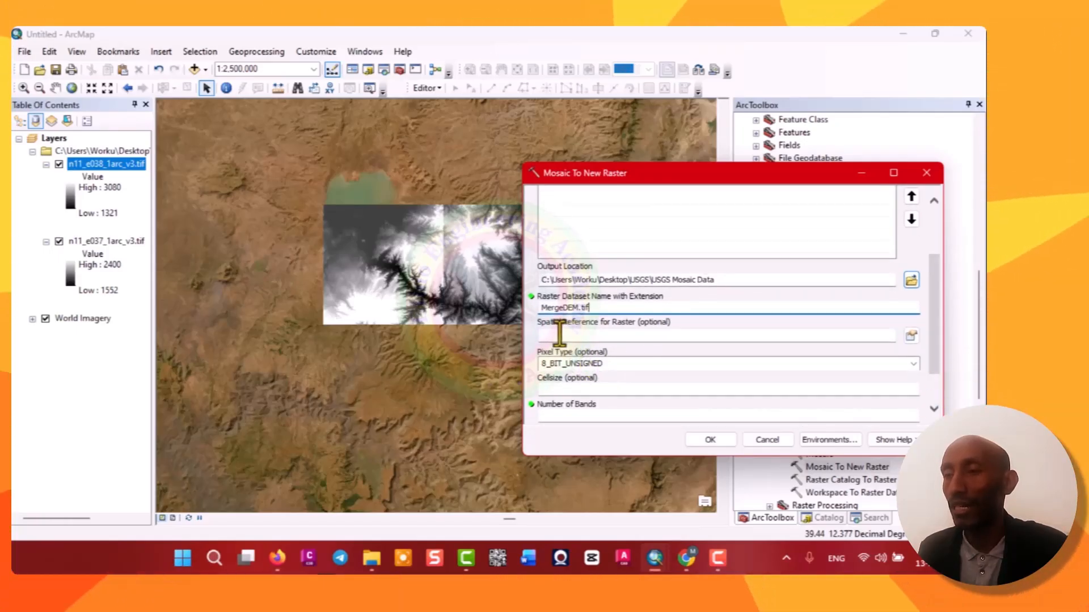
left_click(912, 335)
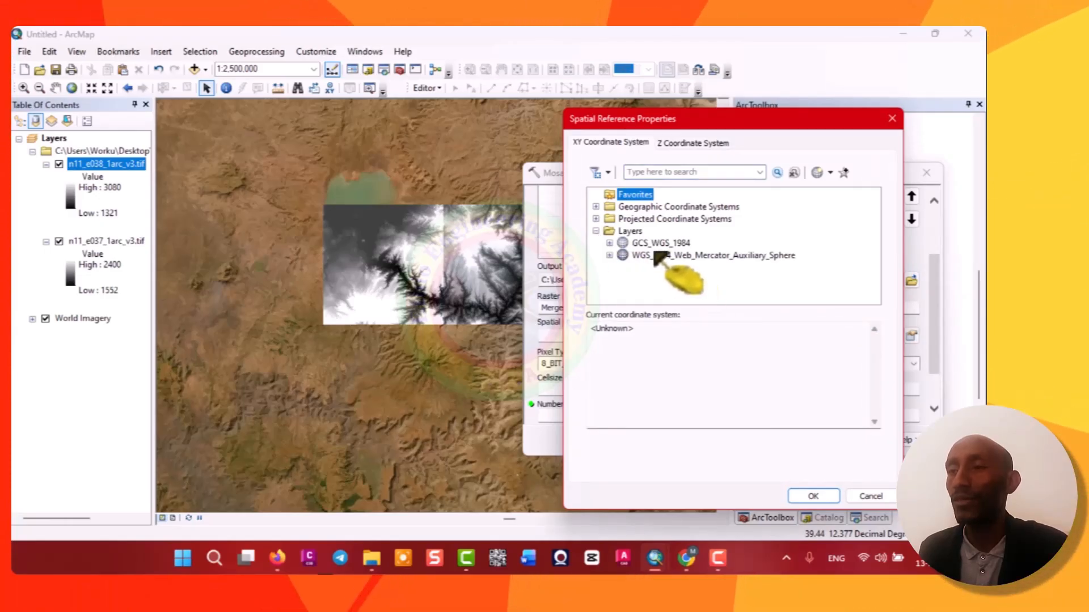
left_click(659, 243)
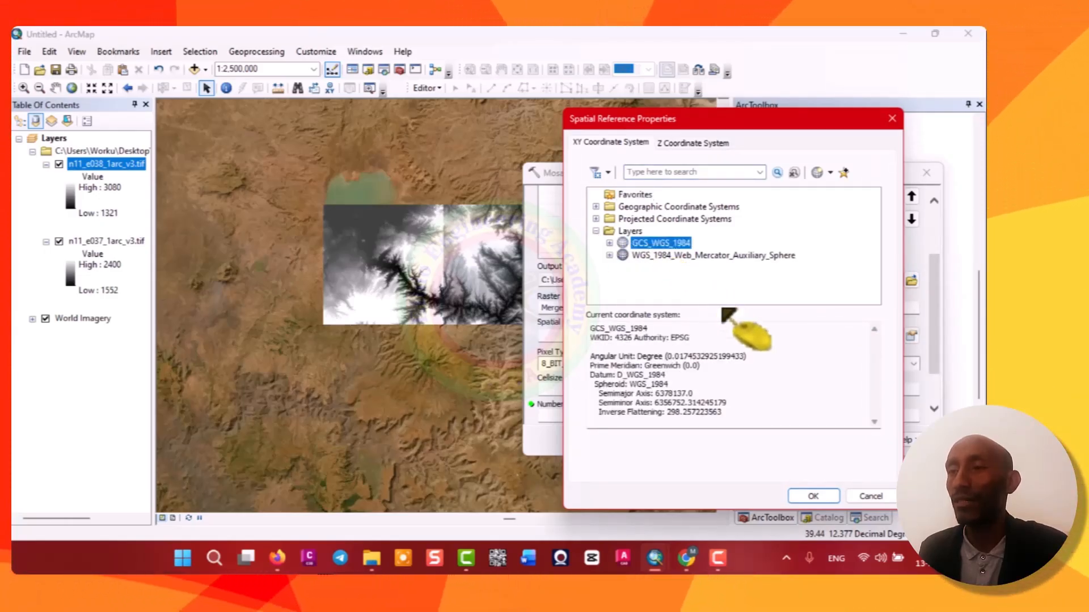
left_click(813, 497)
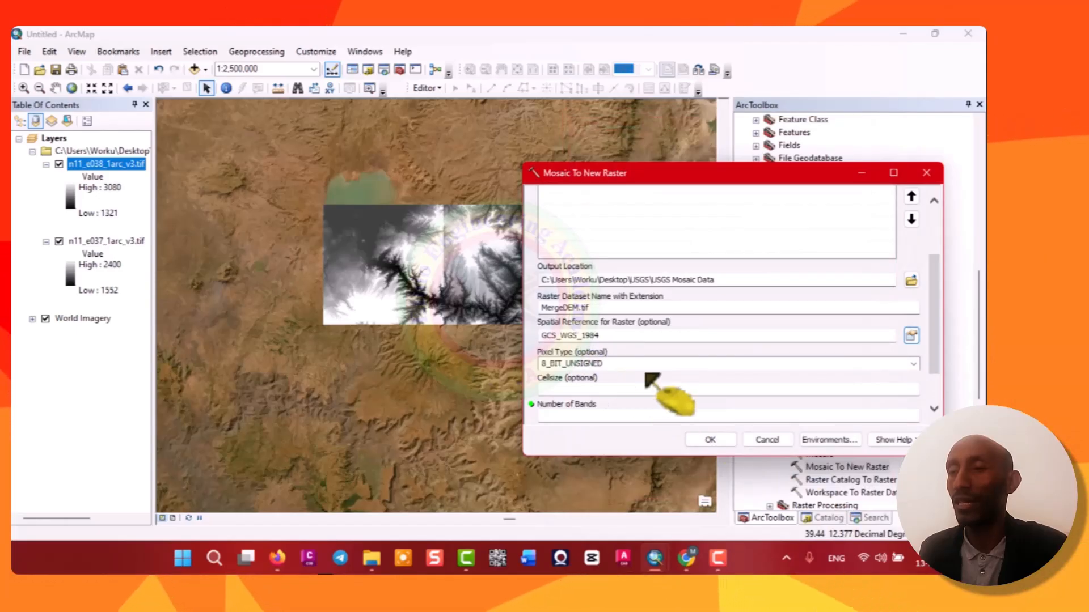
Set the pixel type to 16_BIT_SIGNED.
left_click(913, 363)
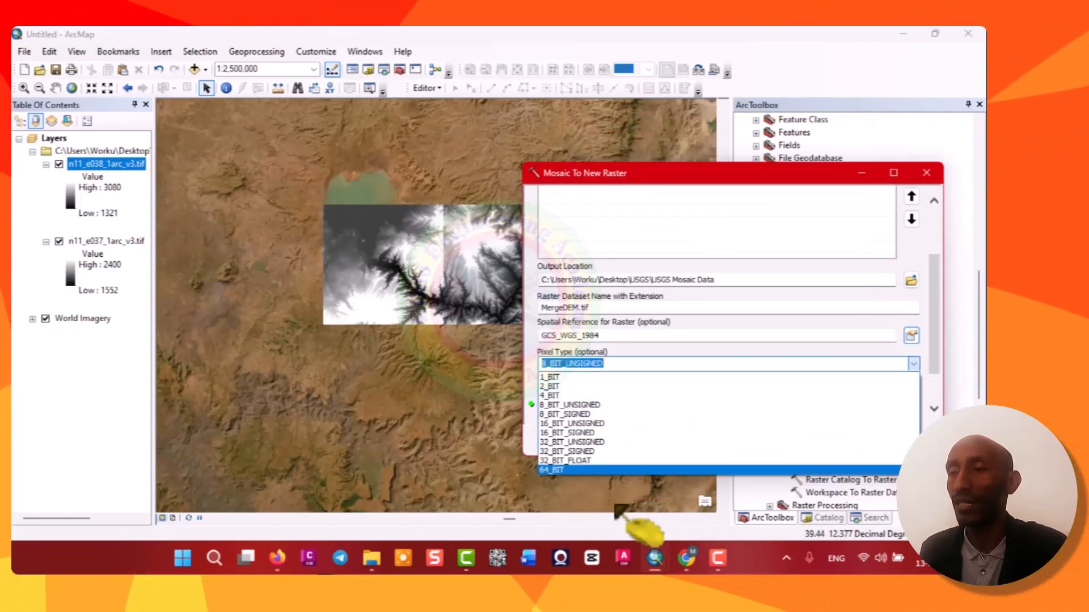
left_click(580, 433)
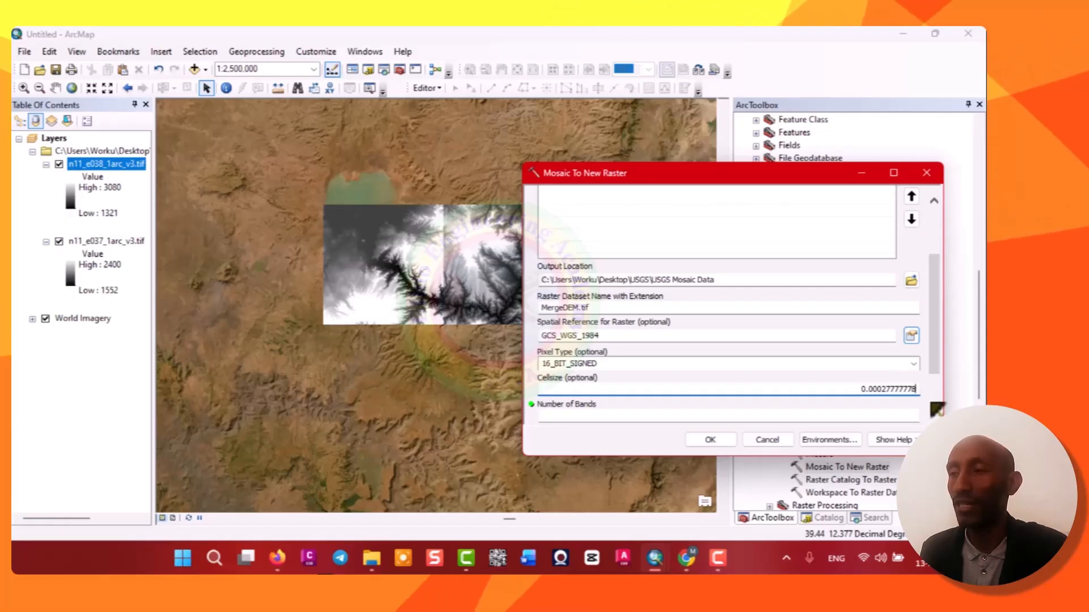
scroll(938, 381, "down", 1)
scroll(942, 384, "down", 1)
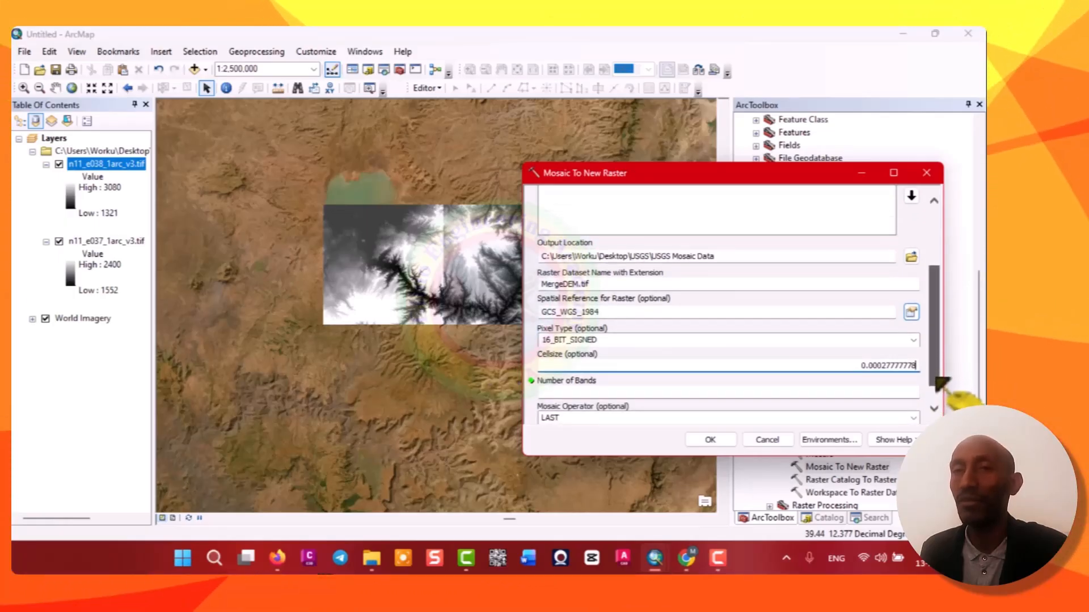
Set the number of bands to 1.
left_click(909, 393)
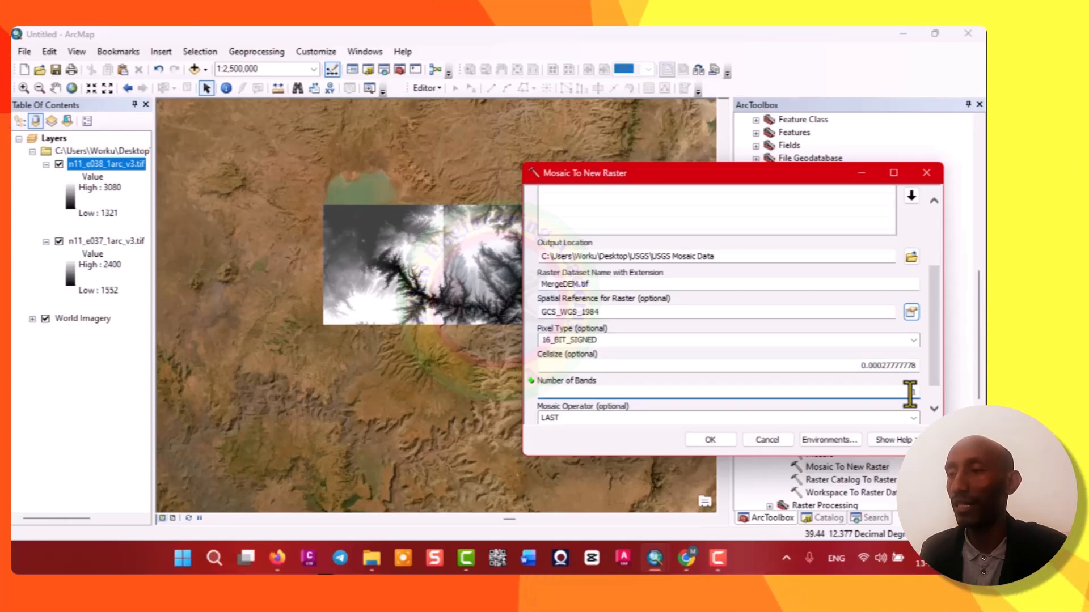
Open the n11_e038_1arc_v3.tif layer's properties and review its raster source information, extent and spatial reference.
right_click(101, 169)
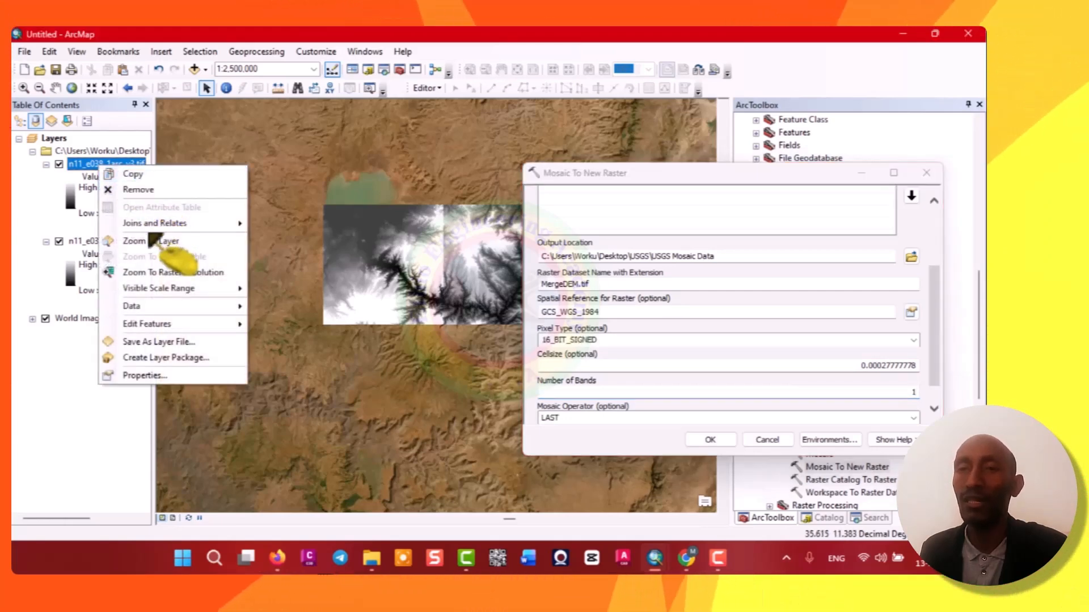
left_click(146, 376)
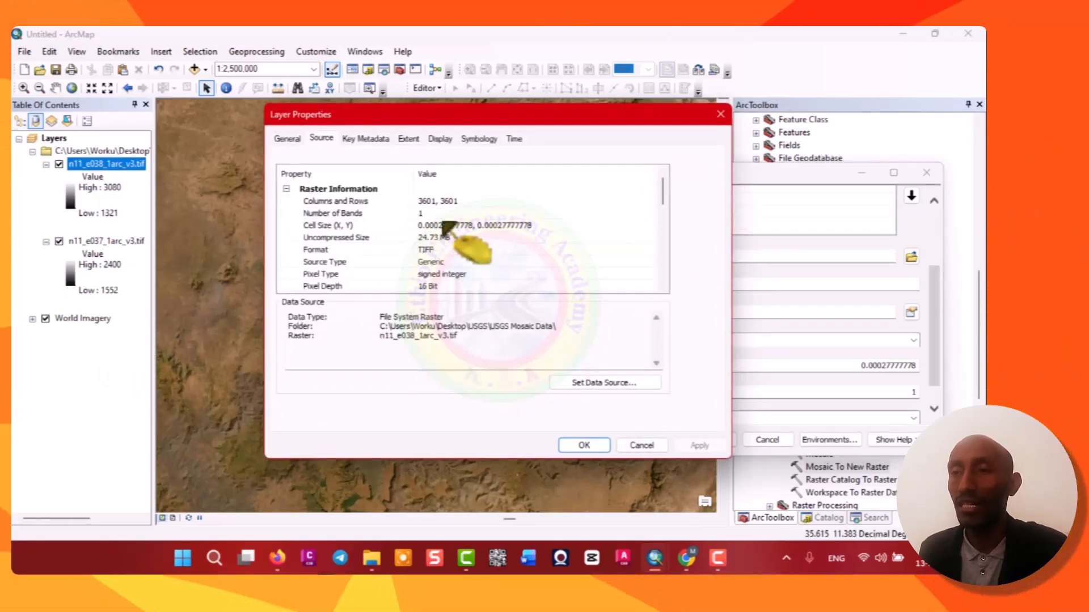
scroll(445, 272, "down", 1)
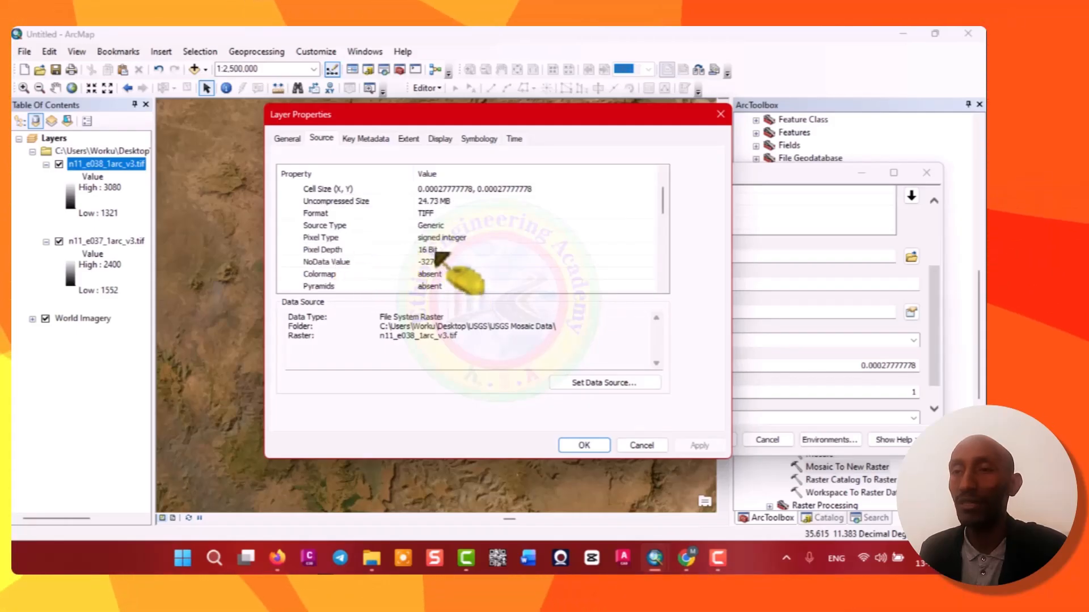
scroll(440, 256, "down", 2)
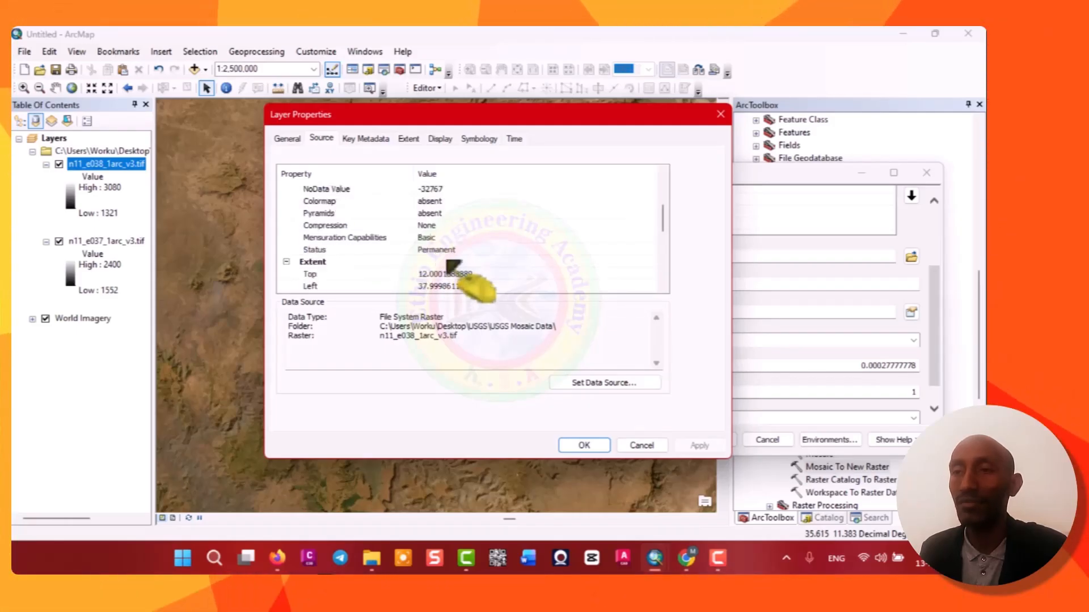
scroll(446, 264, "down", 3)
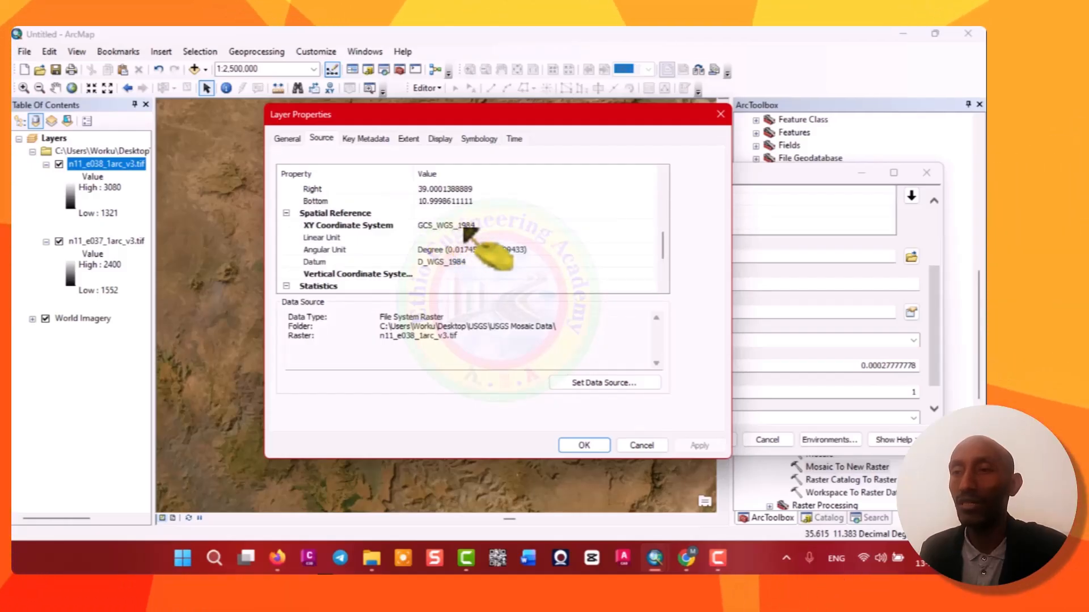
left_click(720, 115)
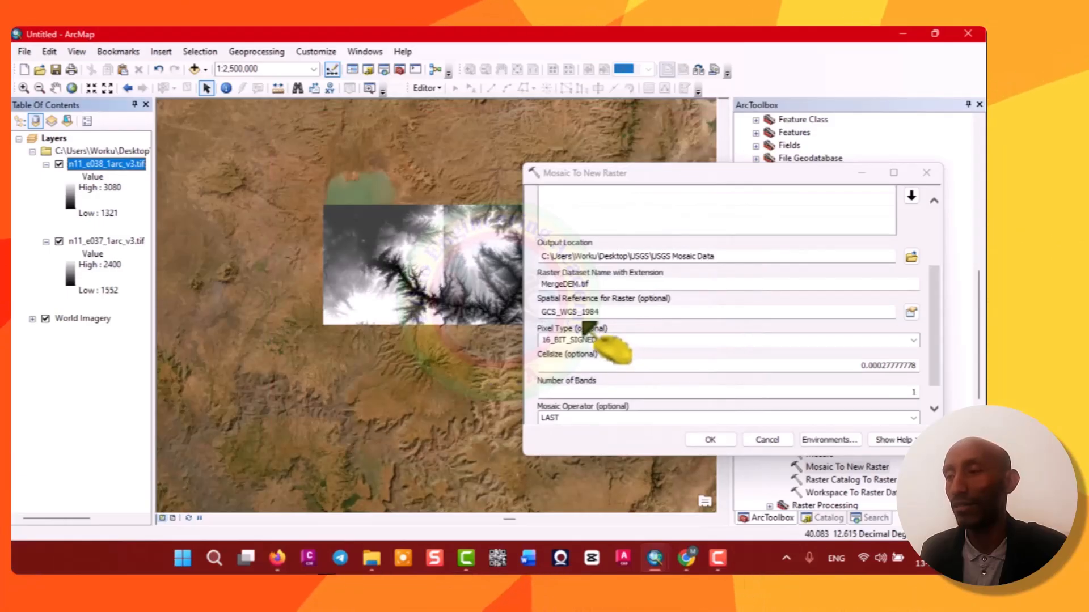
Run the Mosaic To New Raster tool and turn off both original tile layers.
left_click(710, 440)
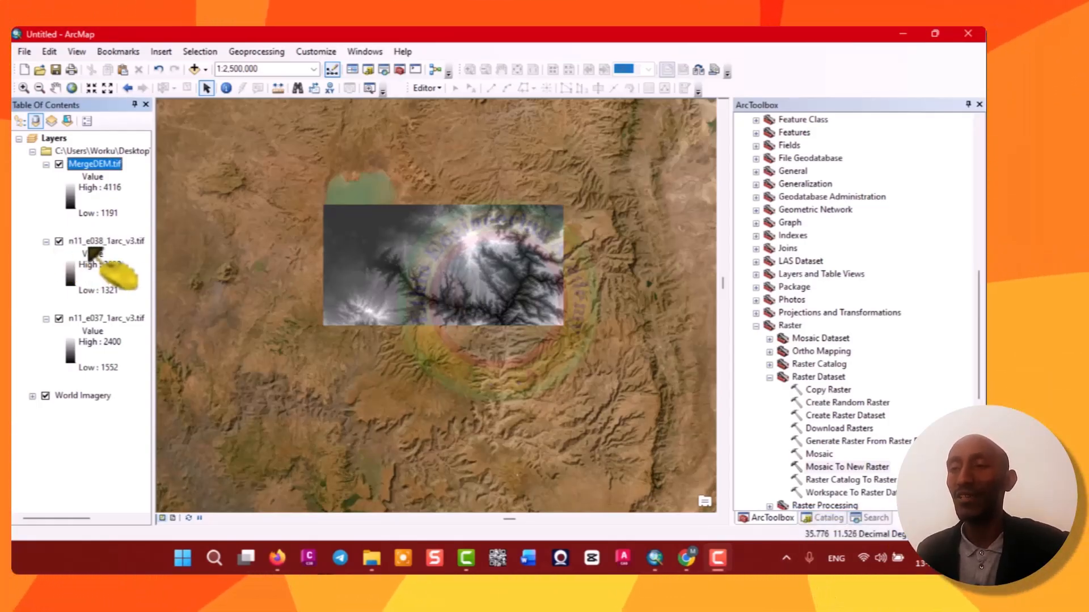
left_click(59, 241)
left_click(59, 319)
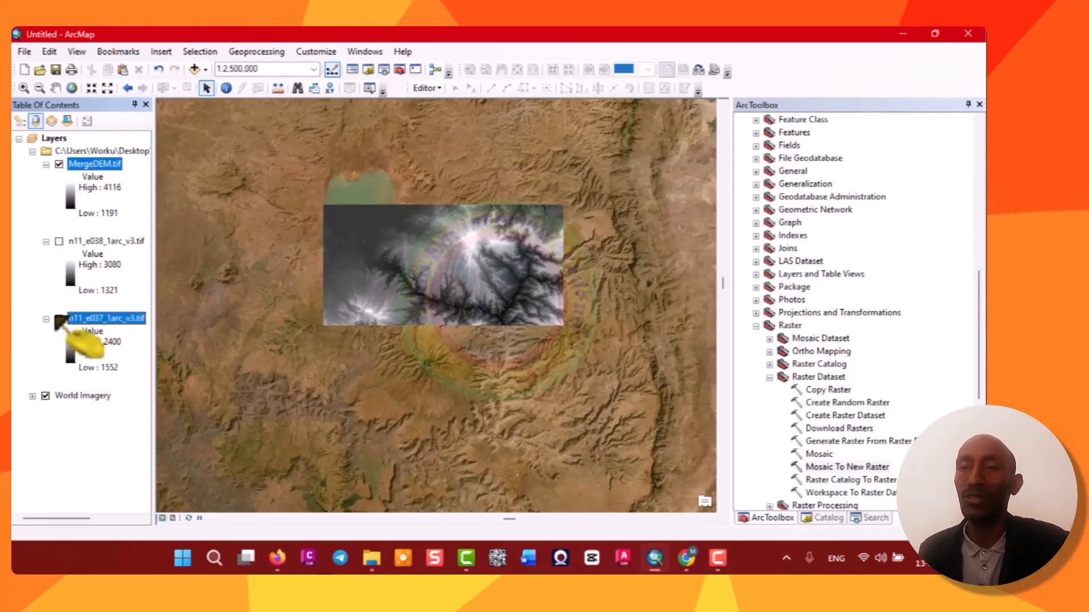
Apply an inverted spectral color ramp to the MergeDEM.tif layer.
double_click(85, 188)
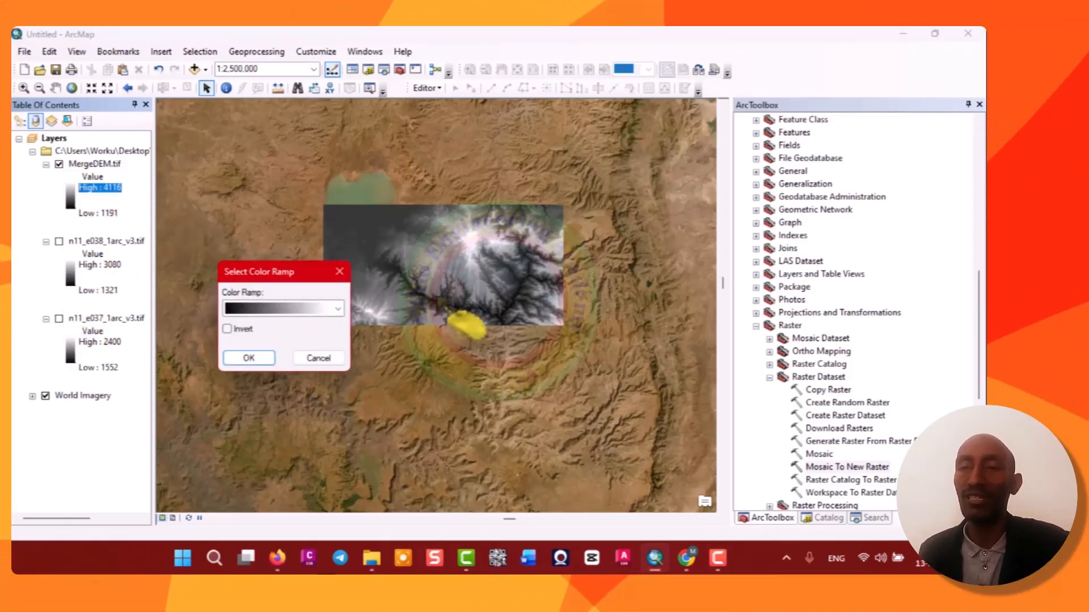
left_click(307, 313)
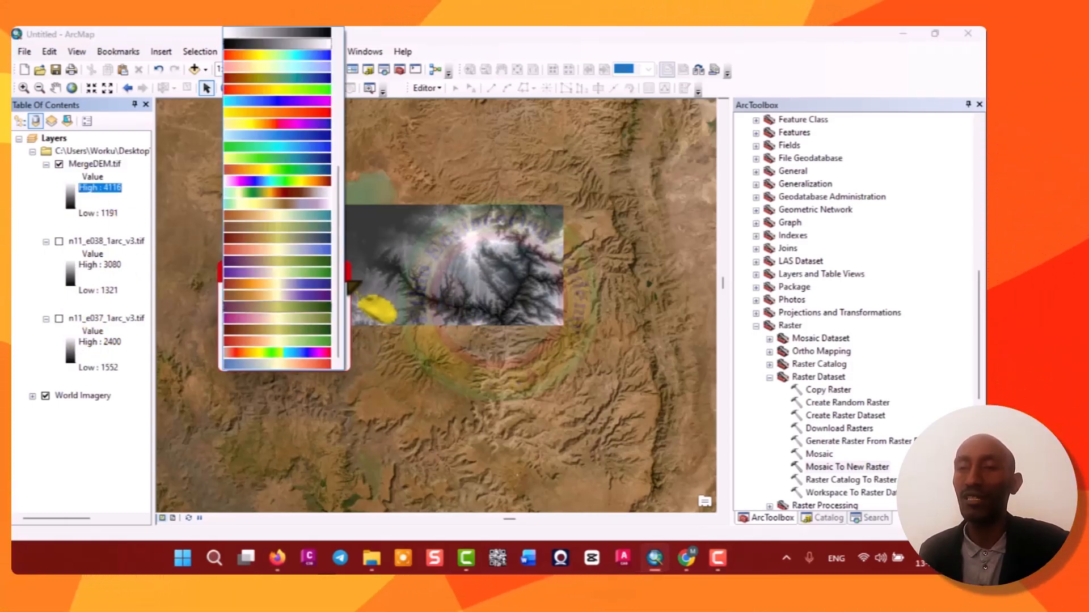
left_click(321, 170)
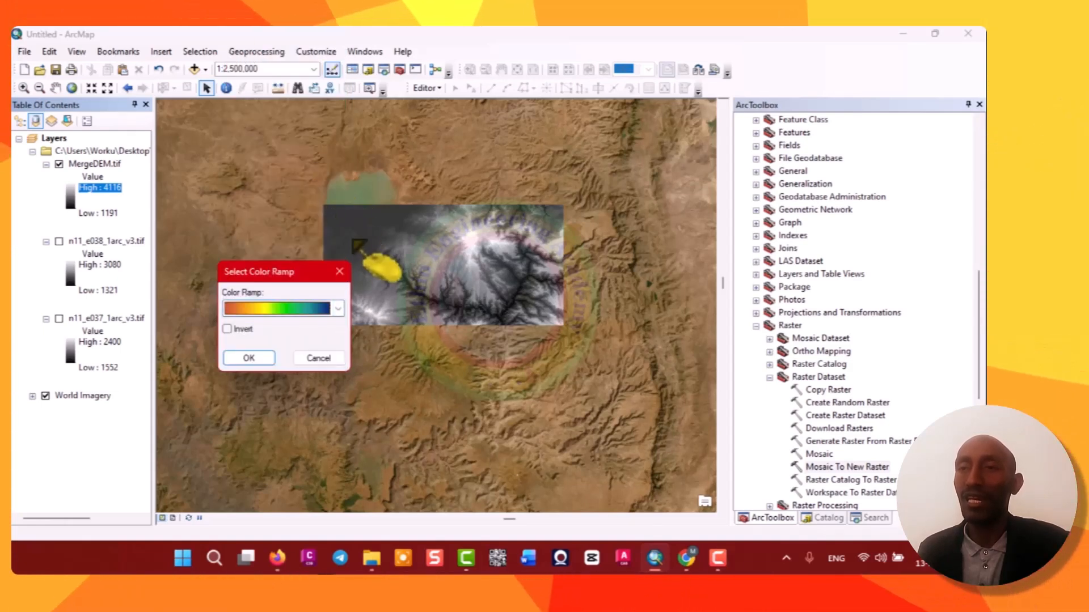
left_click(228, 330)
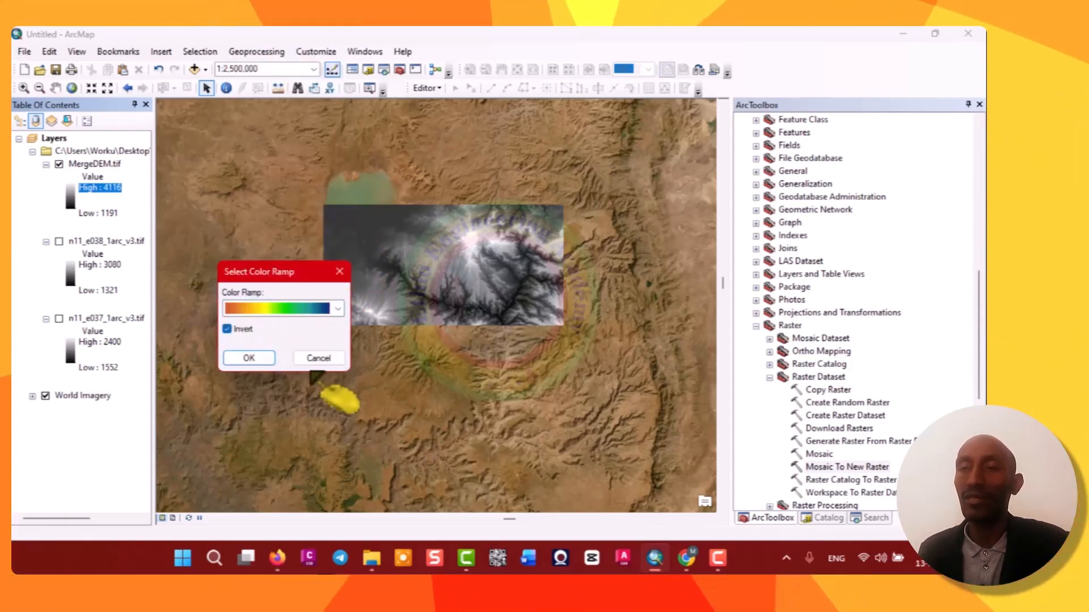
left_click(270, 359)
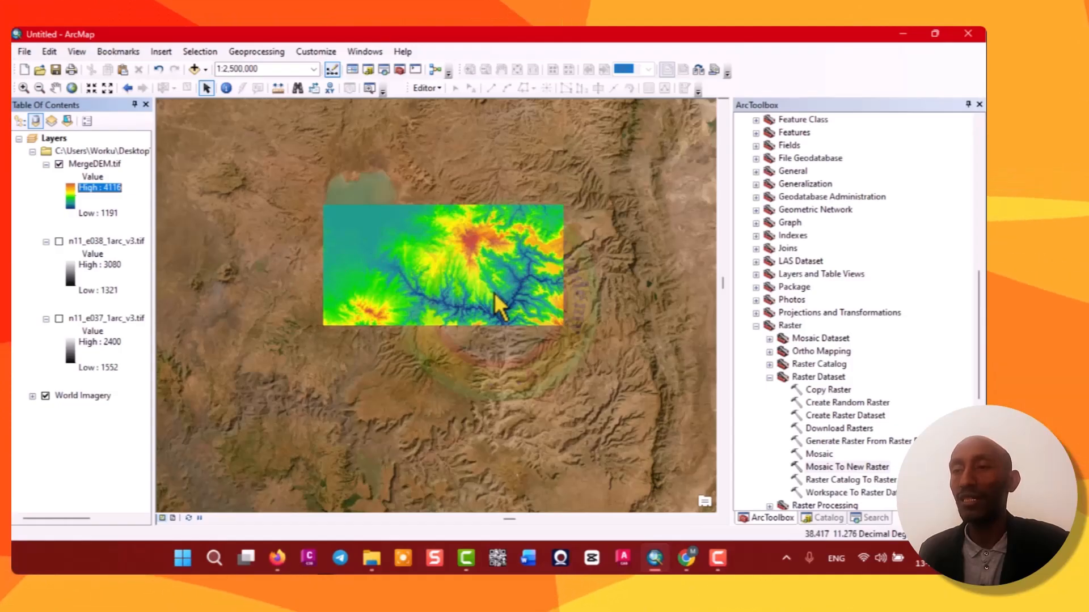
Zoom in on the colored mosaic to examine it.
scroll(483, 273, "down", 1)
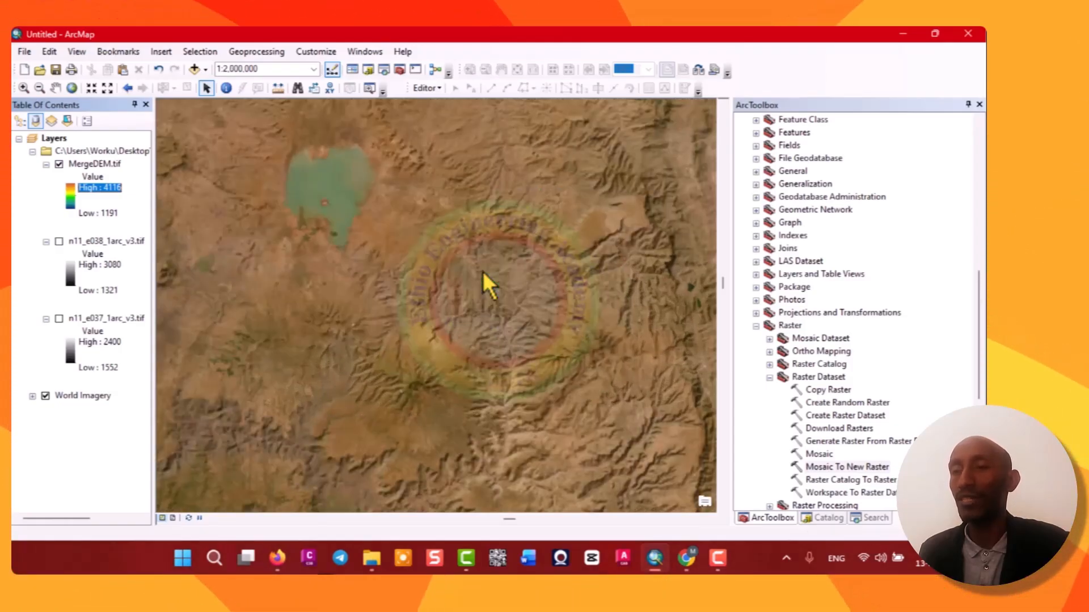
scroll(482, 273, "down", 1)
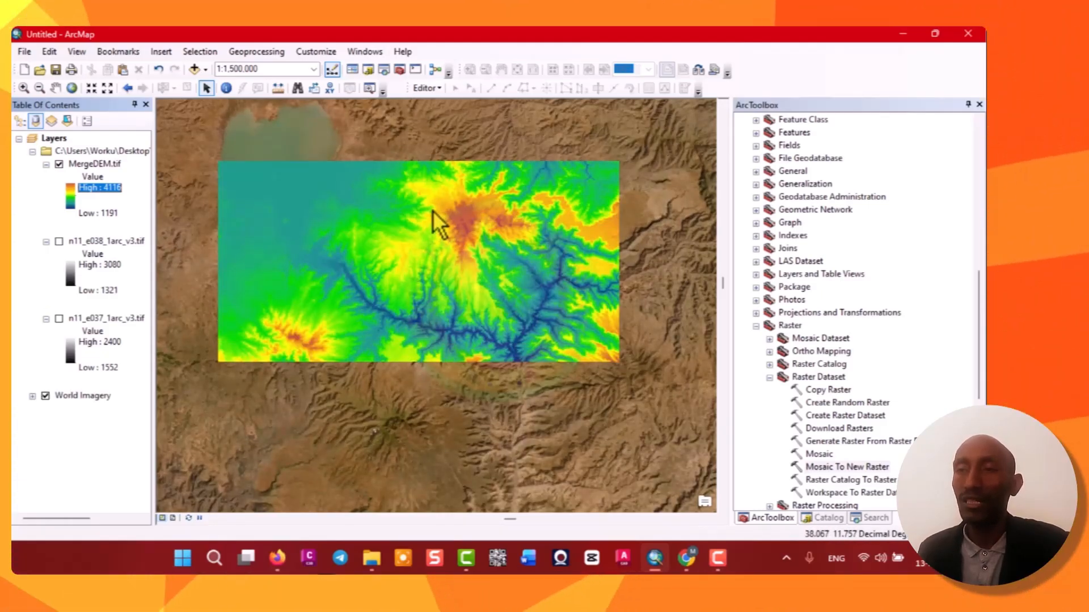
scroll(411, 202, "down", 1)
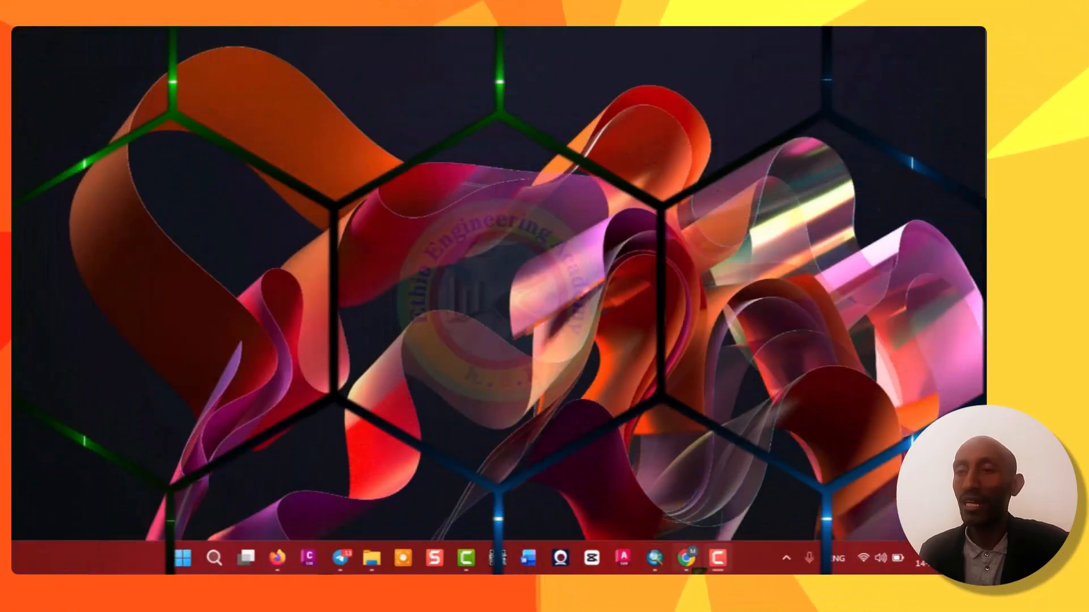
left_click(686, 558)
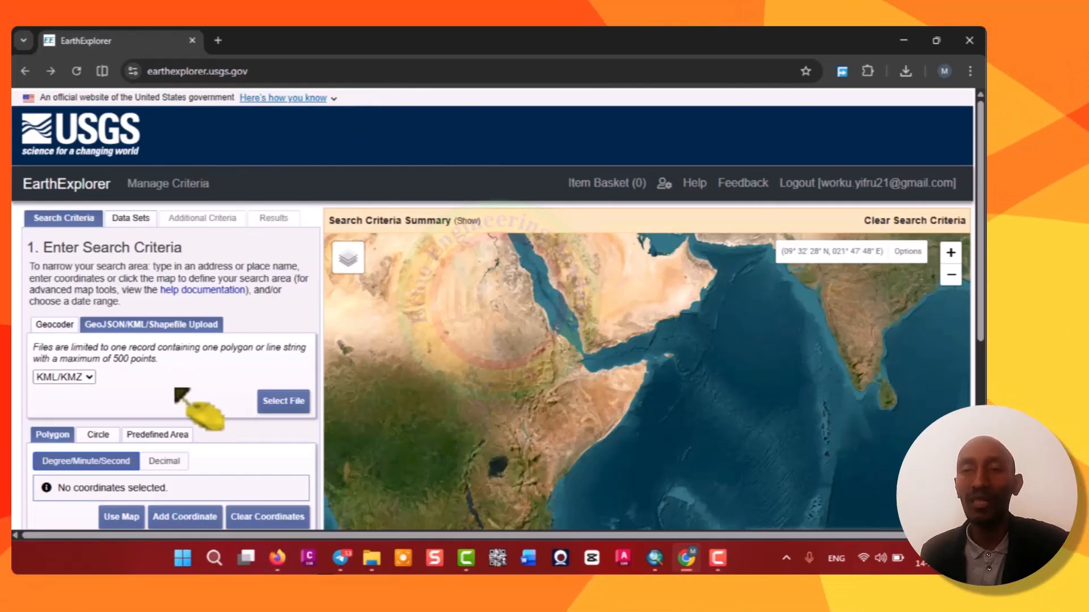
scroll(134, 402, "down", 2)
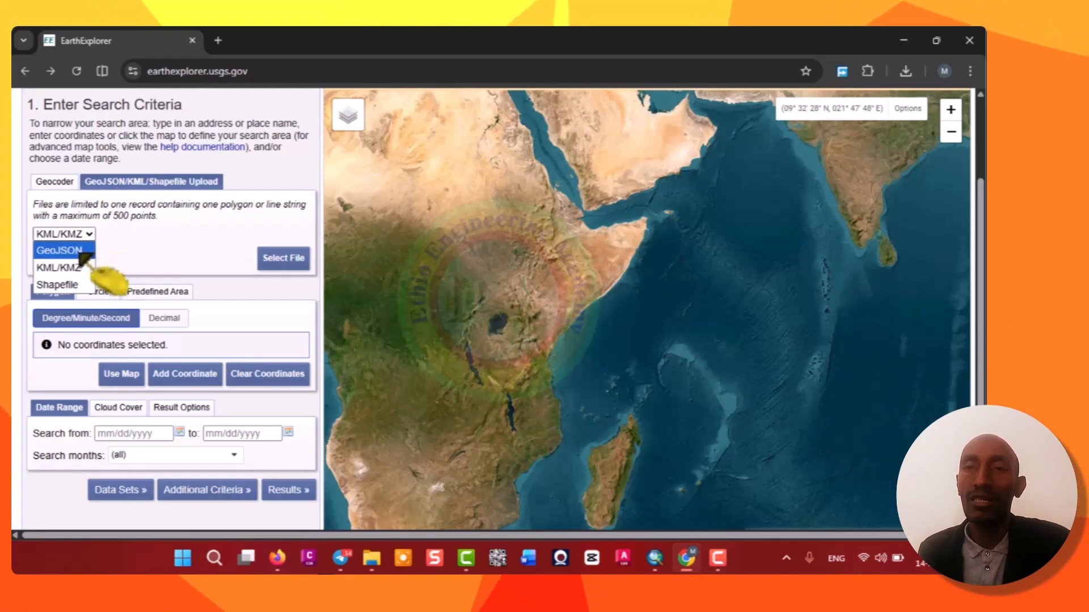
left_click(63, 285)
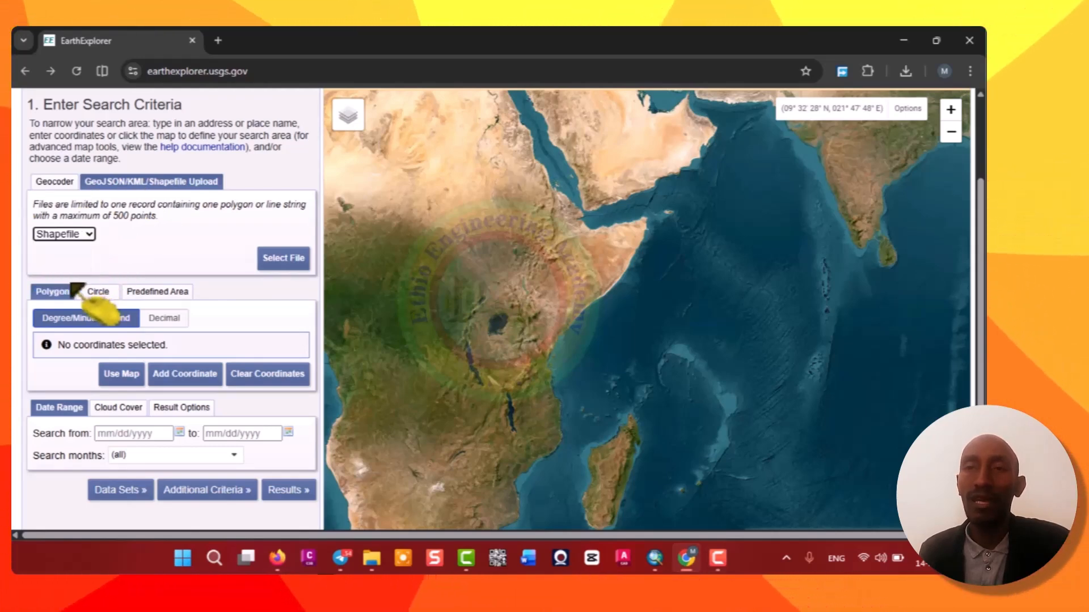
left_click(89, 235)
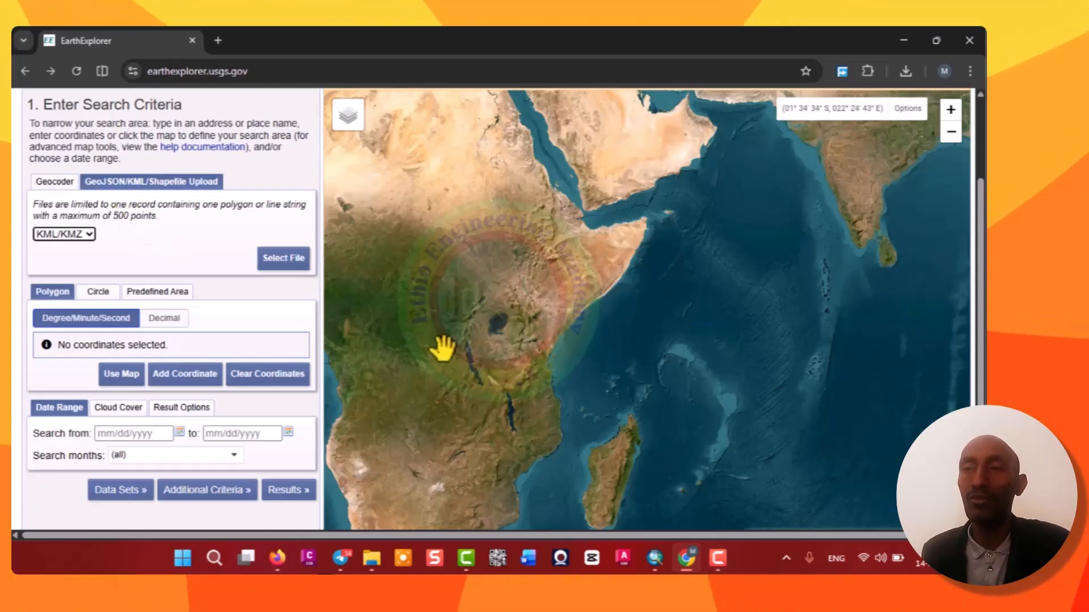
Switch back to ArcMap and add the Ethio_Boundary shapefile from the Ethio_GIS folder to the map.
mouse_move(660, 562)
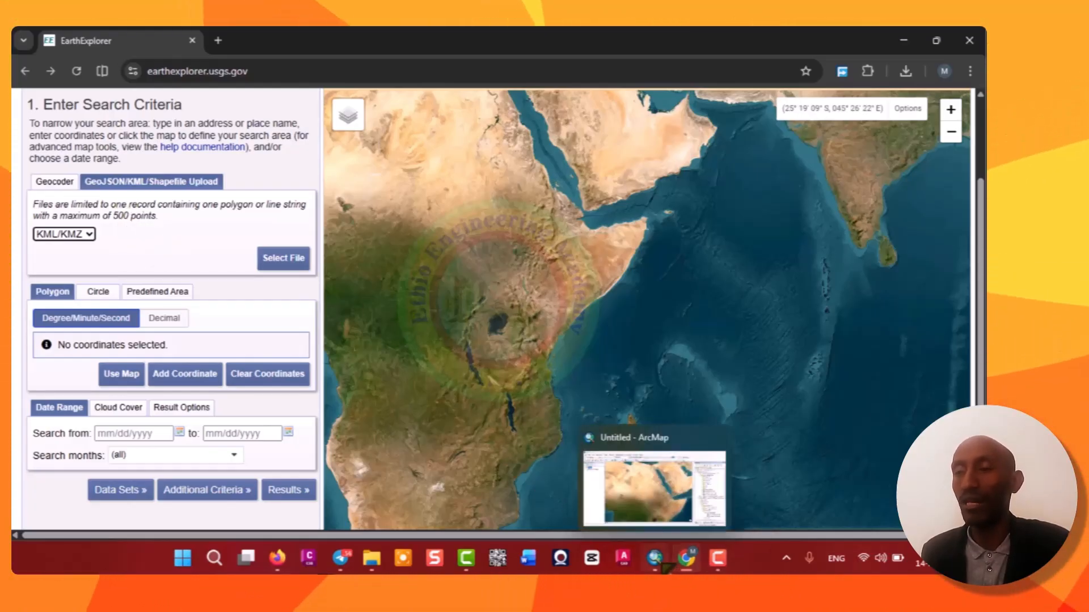
left_click(657, 561)
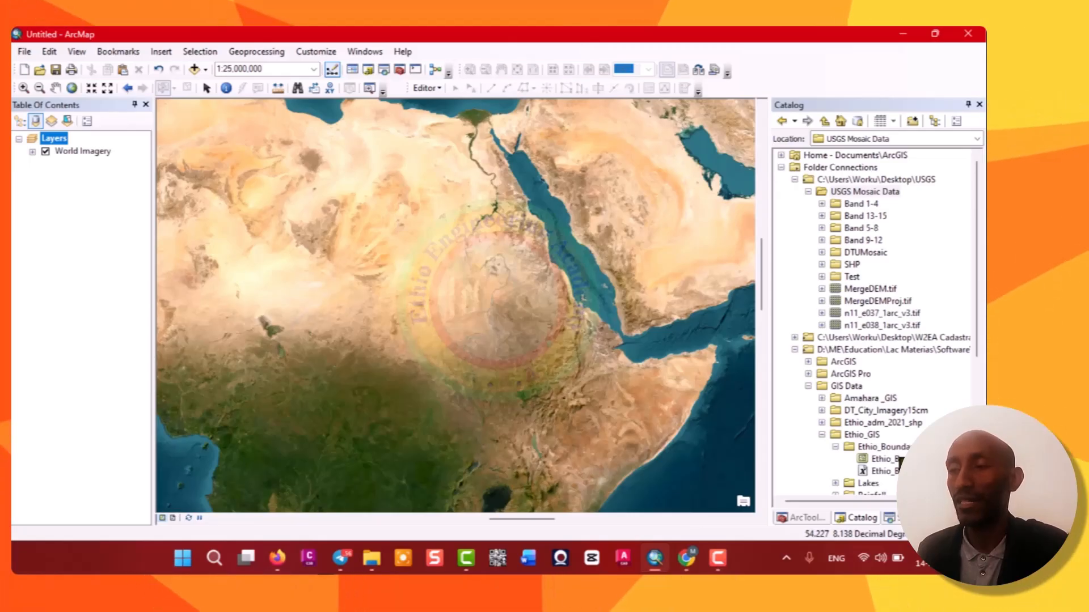
left_click_drag(883, 460, 591, 413)
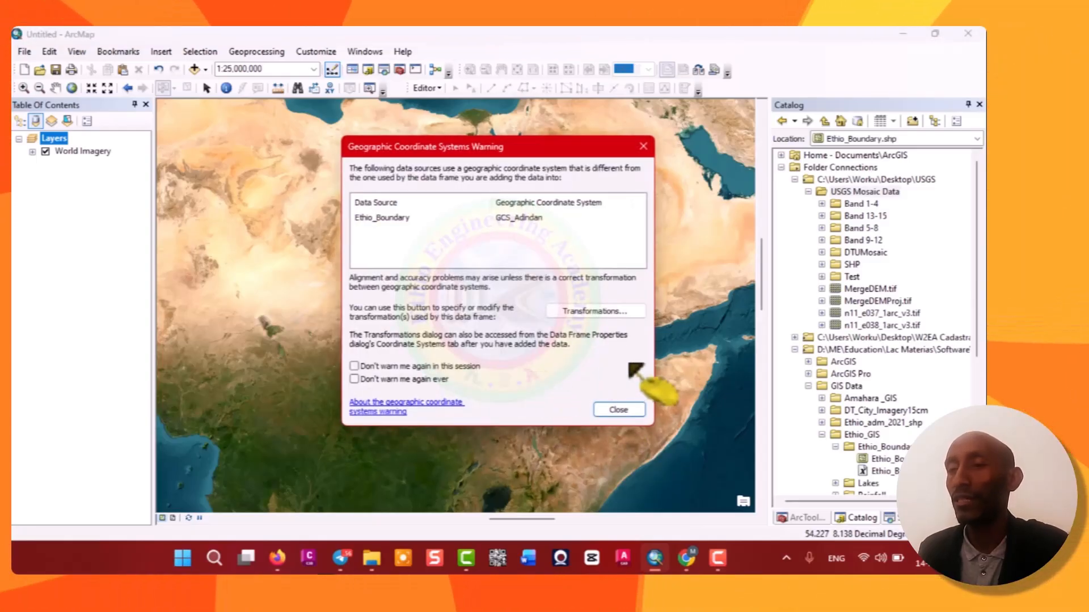
left_click(618, 409)
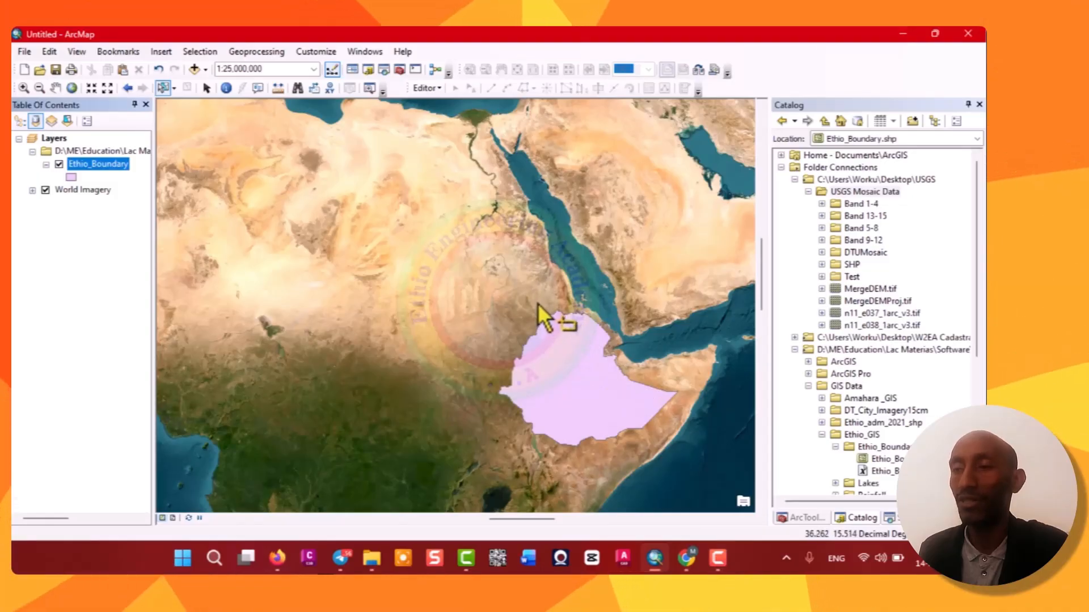
Symbolize the Ethio_Boundary layer with no fill, a red outline and a thicker outline width.
scroll(628, 465, "up", 2)
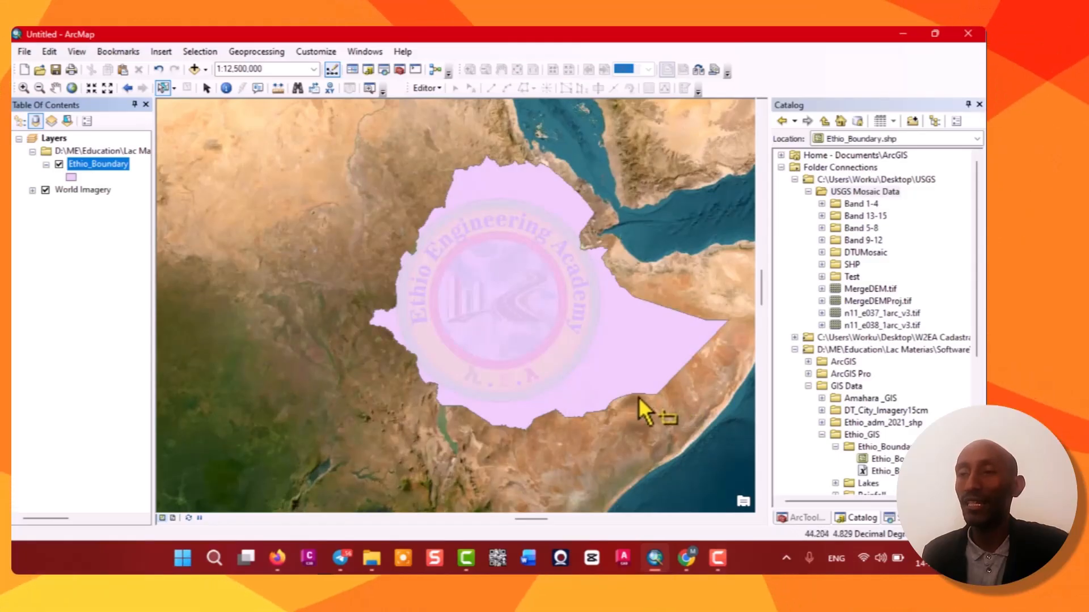
scroll(636, 396, "up", 1)
scroll(661, 358, "down", 1)
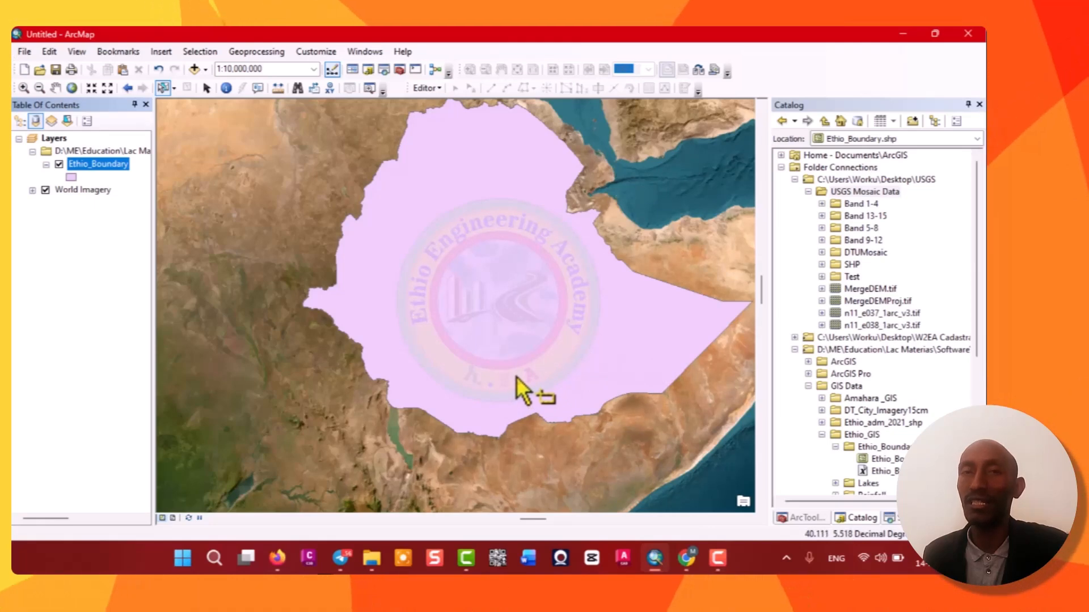
left_click_drag(517, 376, 491, 377)
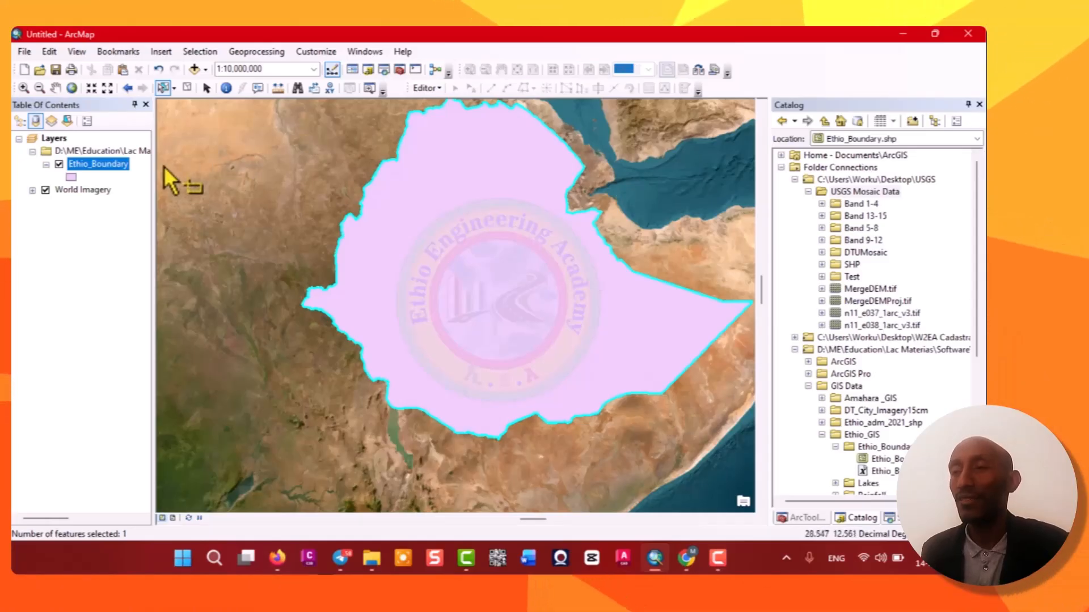
left_click(73, 177)
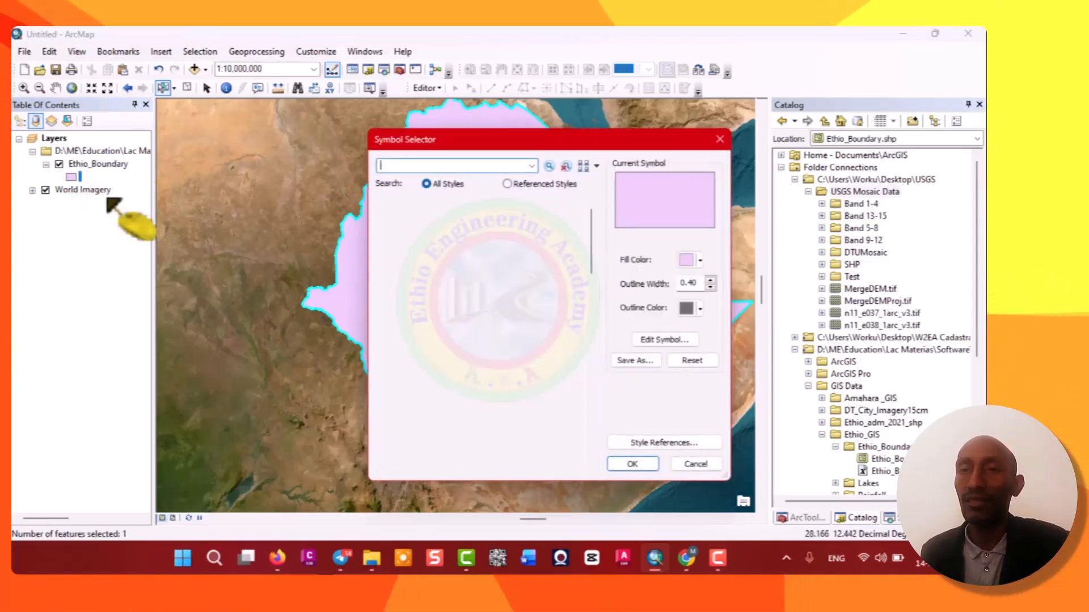
left_click(692, 260)
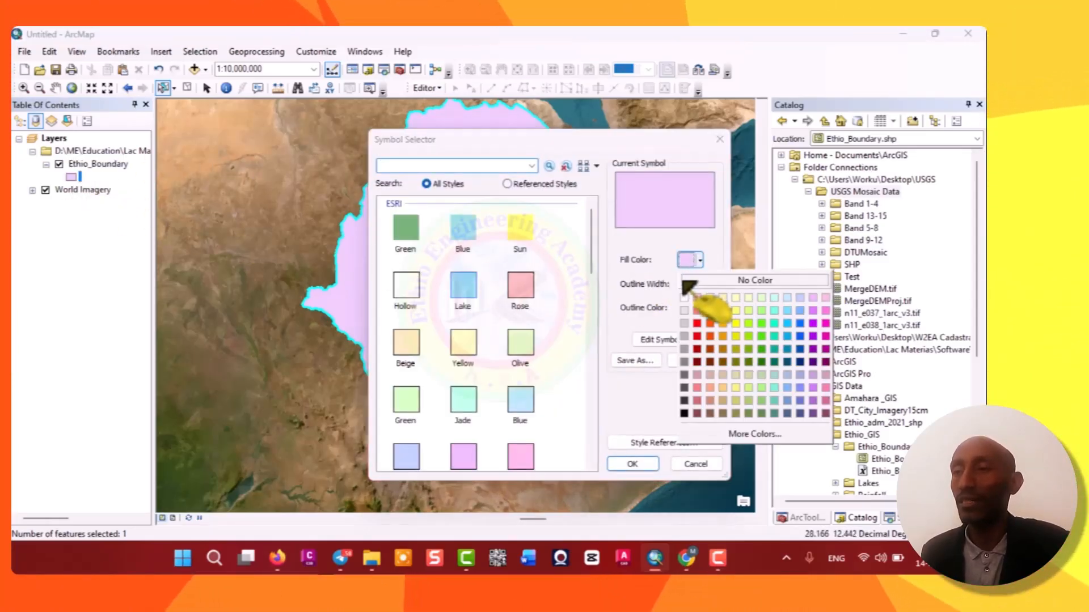
left_click(755, 280)
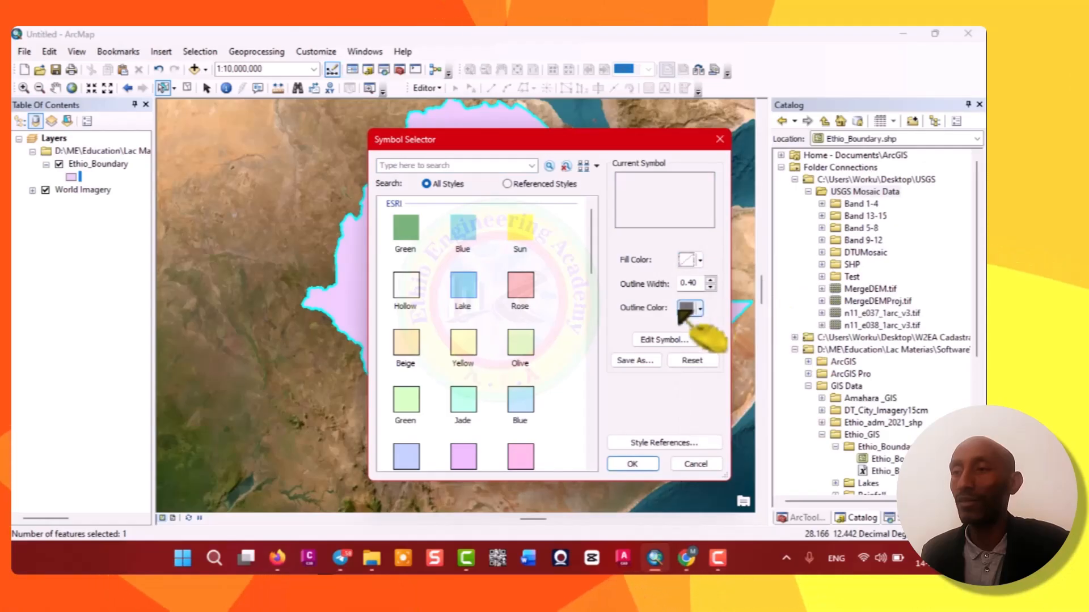
left_click(691, 309)
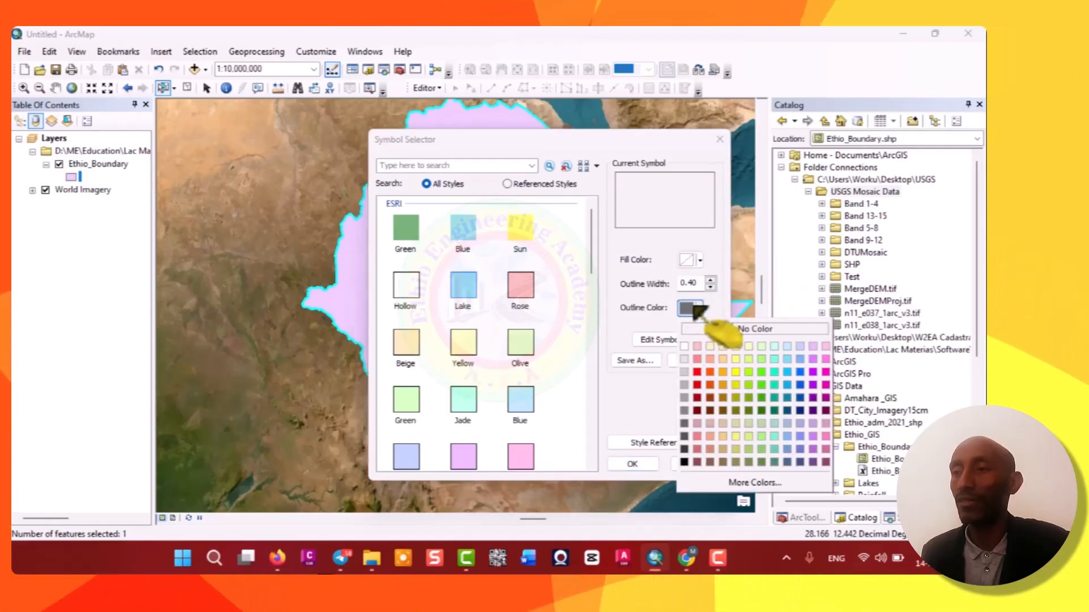
left_click(697, 373)
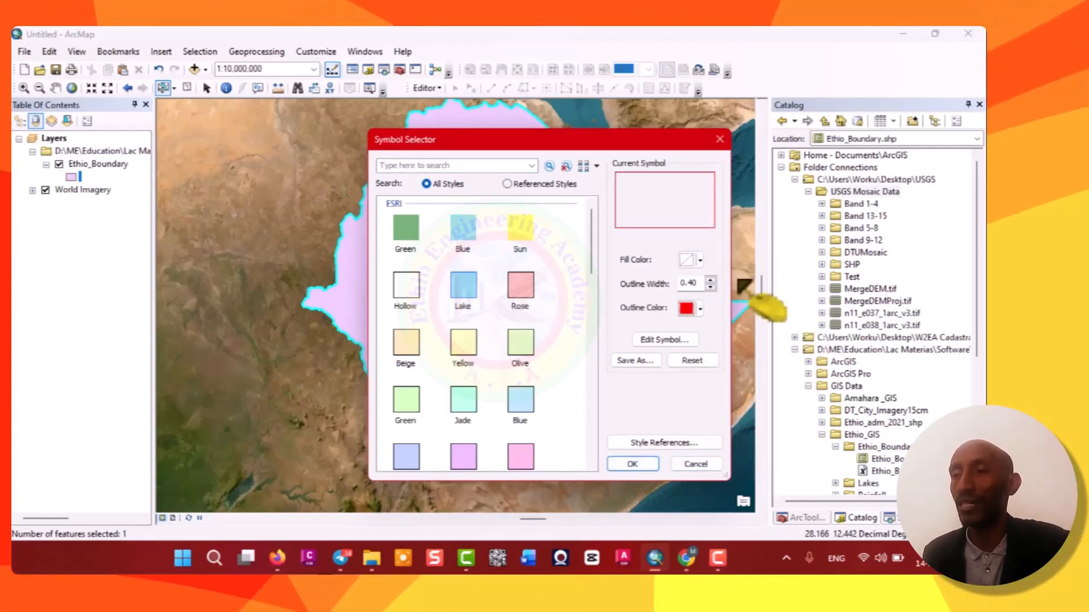
left_click(711, 280)
left_click(711, 279)
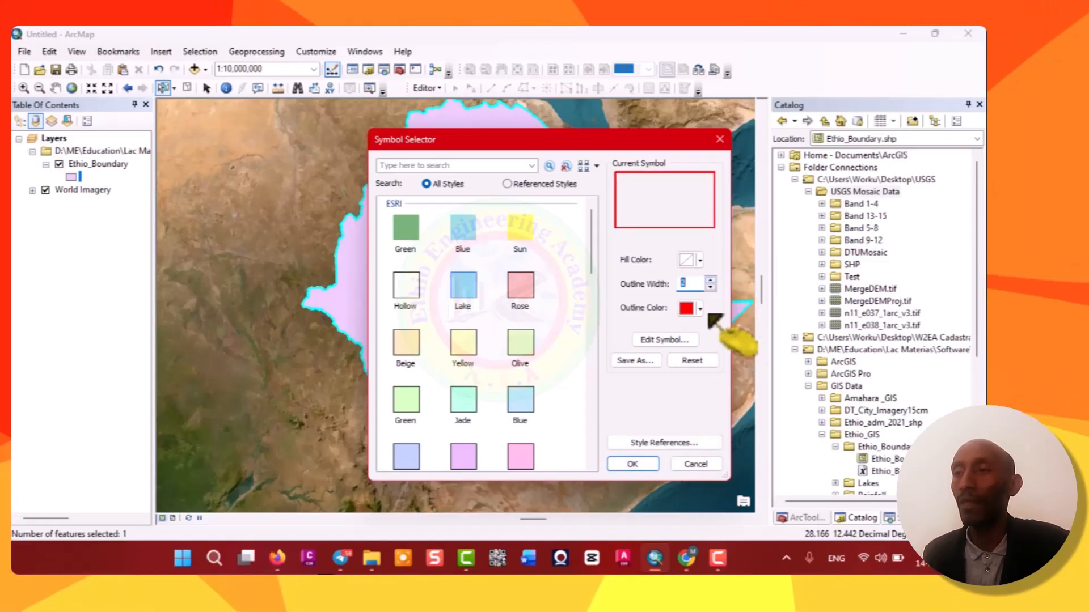
left_click(634, 464)
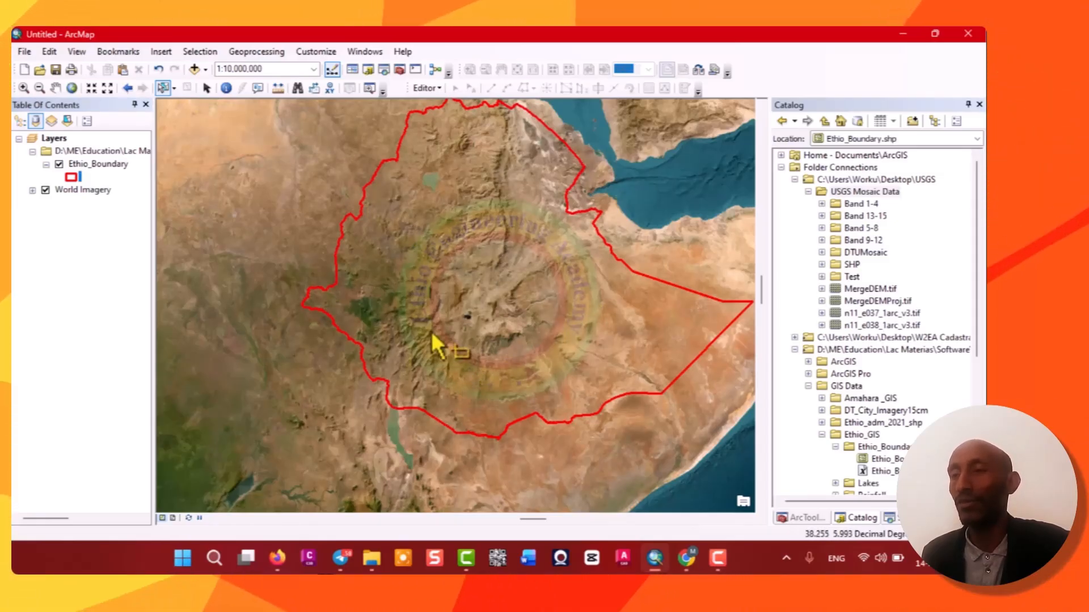
Pan the map to center the Ethiopia boundary in the view.
left_click(207, 88)
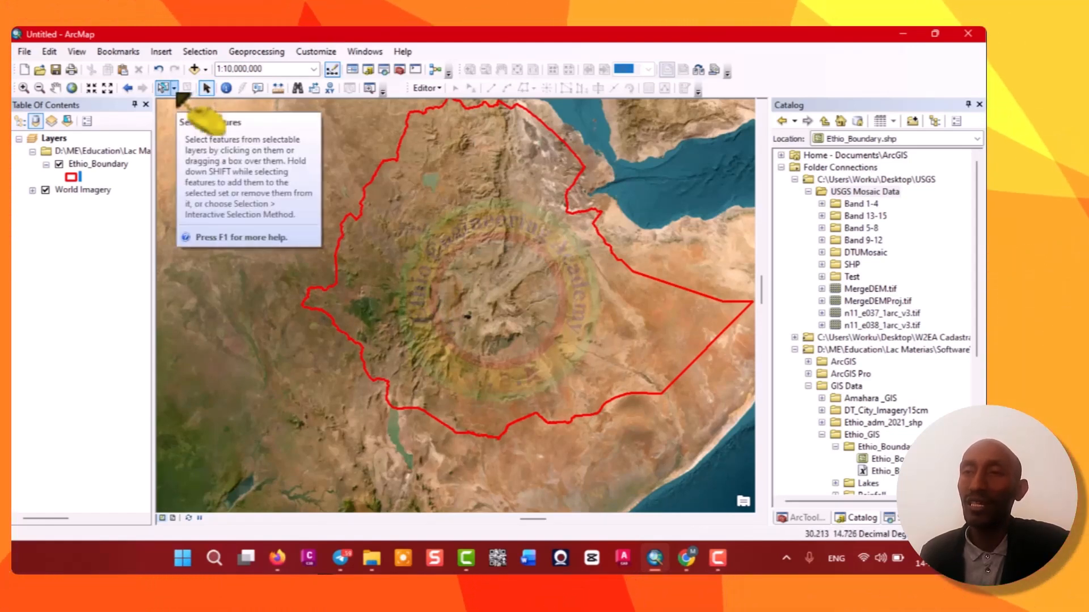
left_click(55, 88)
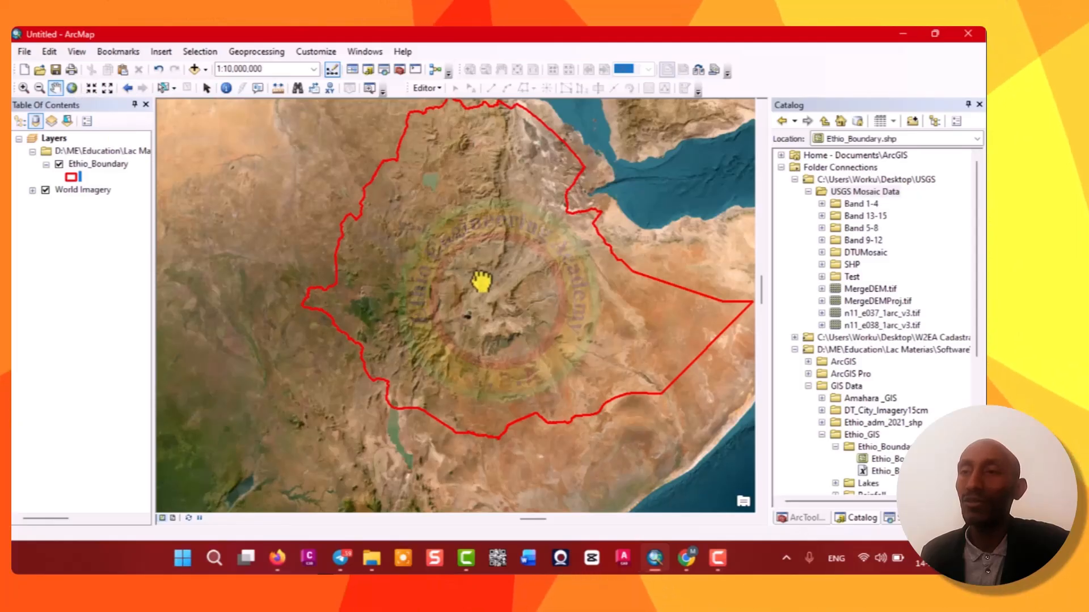
left_click_drag(435, 283, 384, 310)
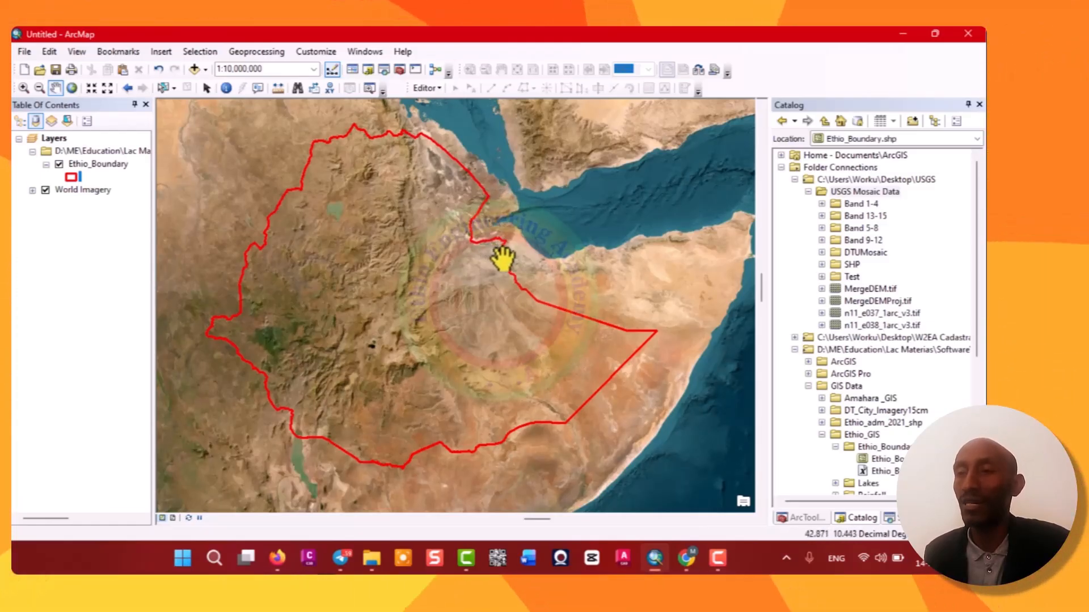
left_click(207, 90)
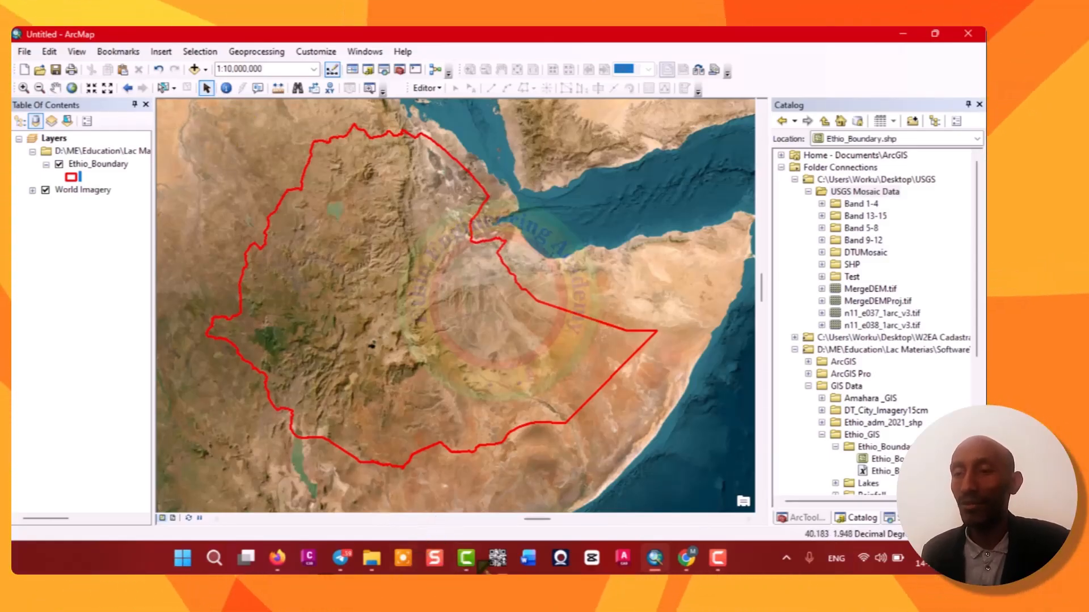
left_click(687, 559)
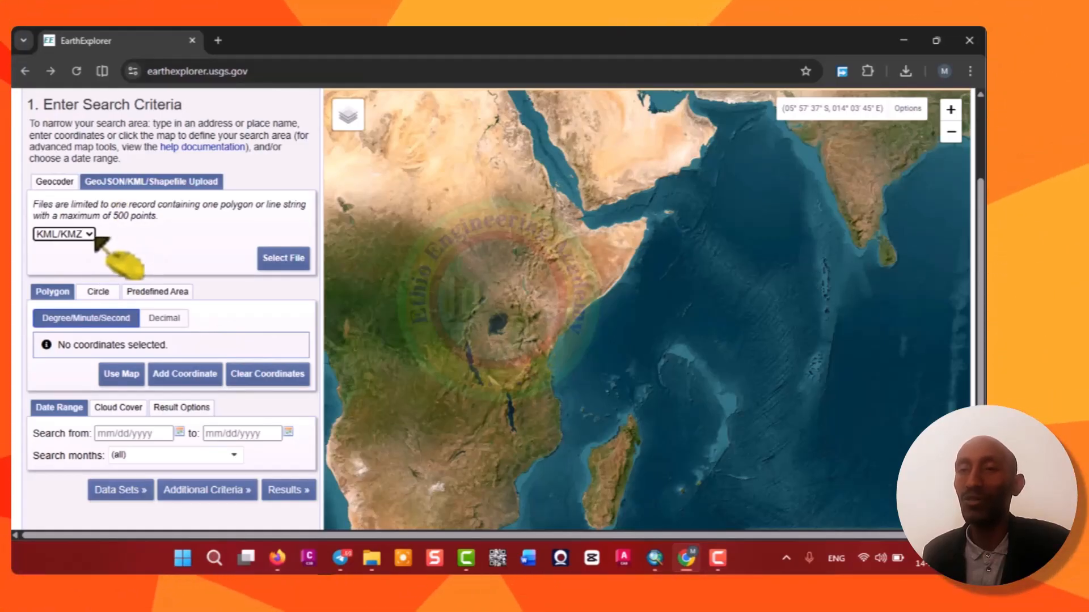
left_click(905, 42)
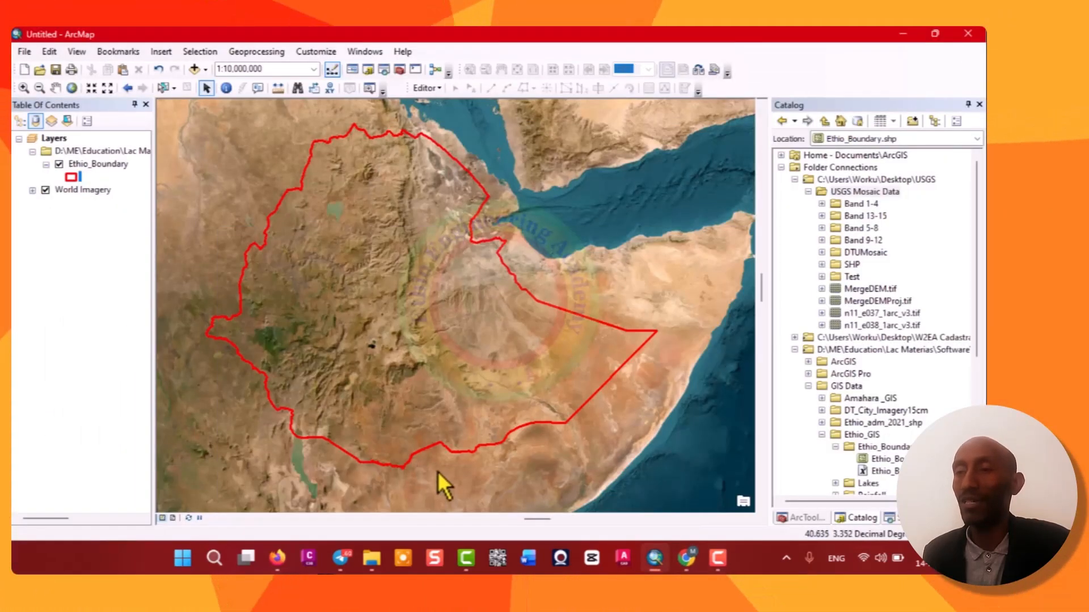
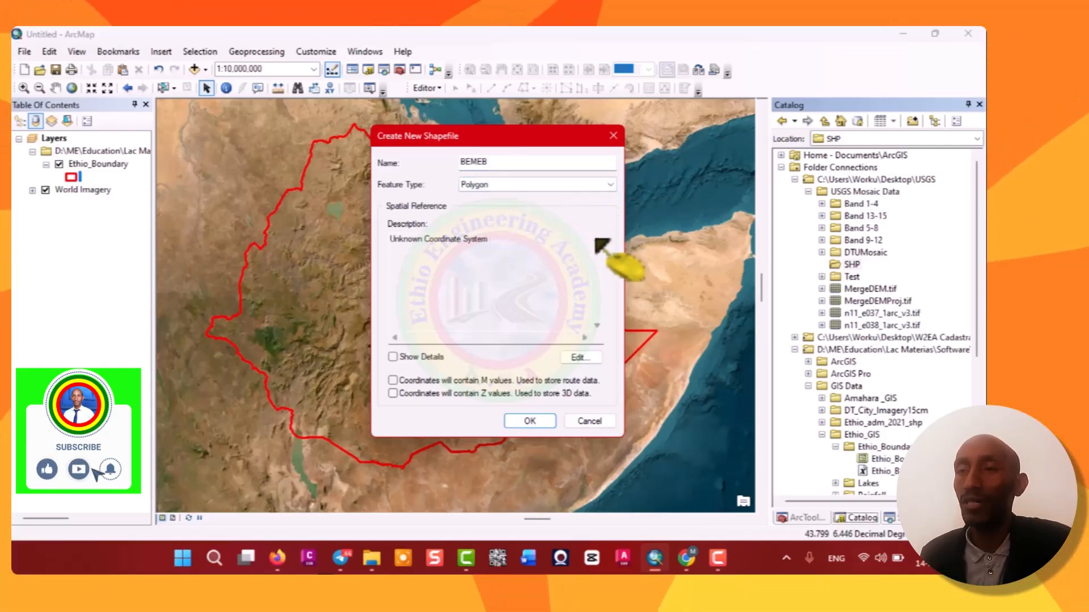
Set the new BEMEB polygon shapefile's coordinate system to WGS 1984 UTM Zone 37N and create the shapefile.
left_click(583, 357)
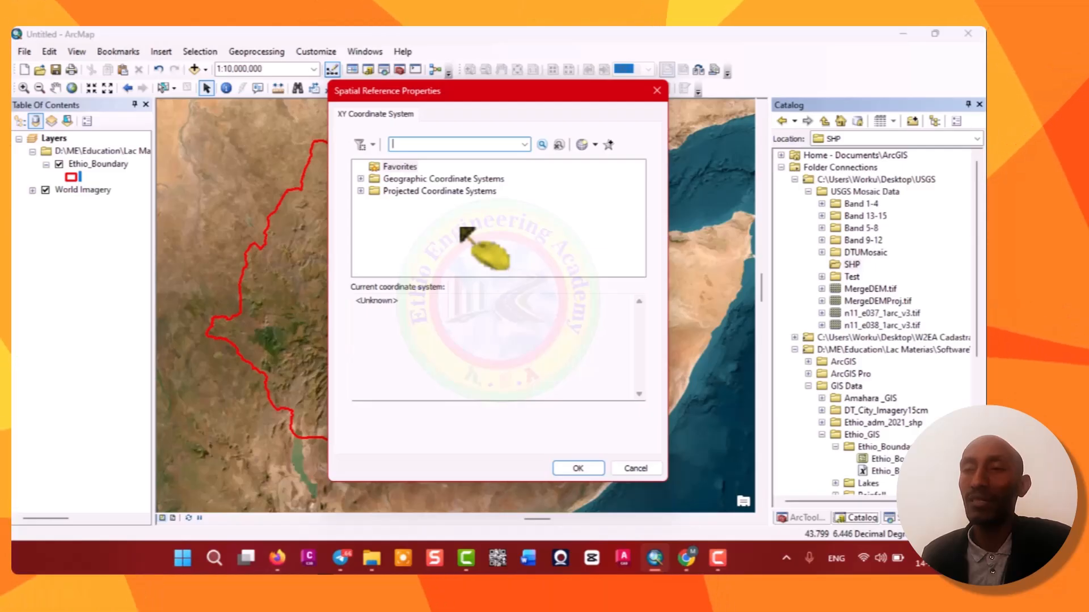
left_click(361, 192)
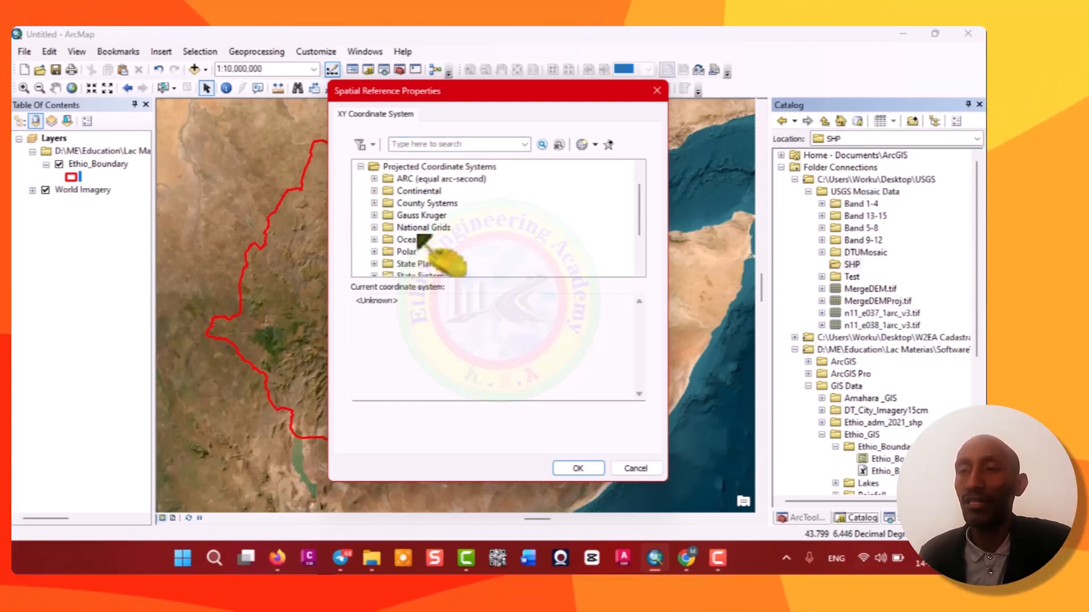
scroll(421, 238, "down", 2)
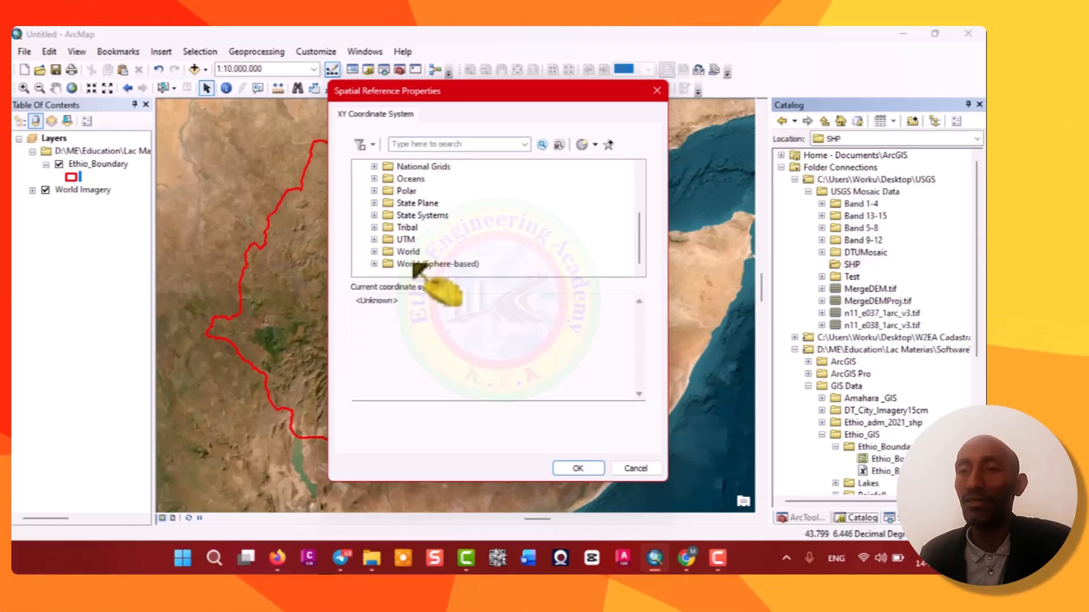
left_click(374, 239)
scroll(437, 269, "down", 3)
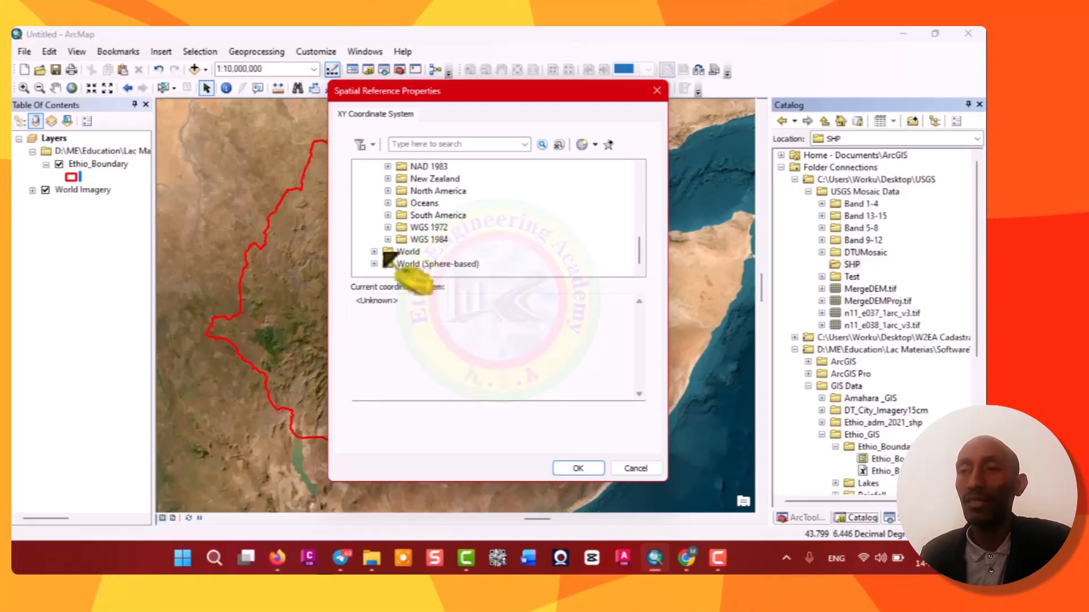
double_click(408, 241)
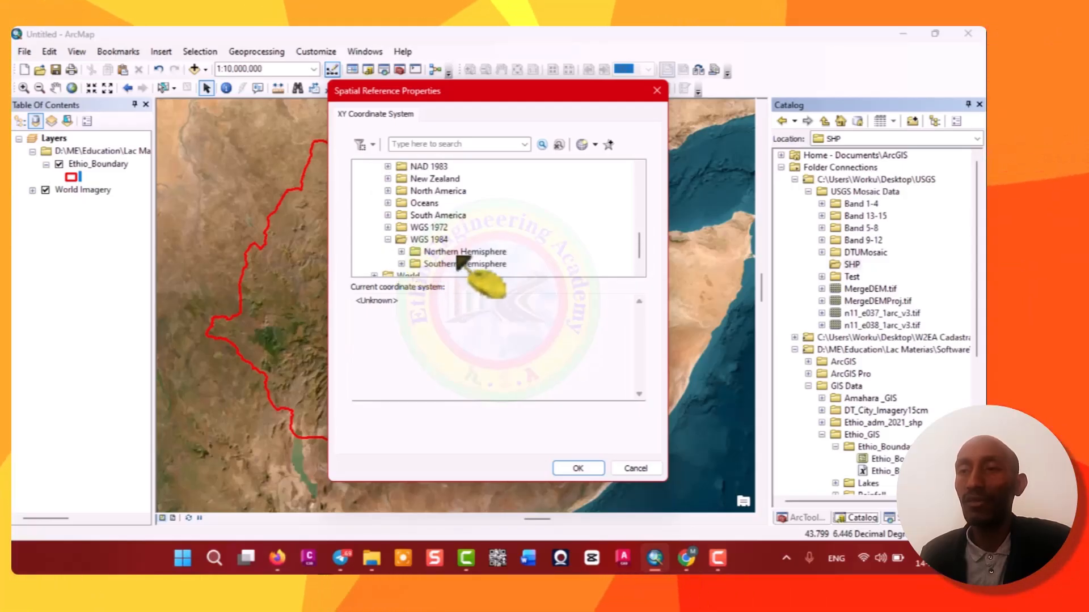
double_click(416, 252)
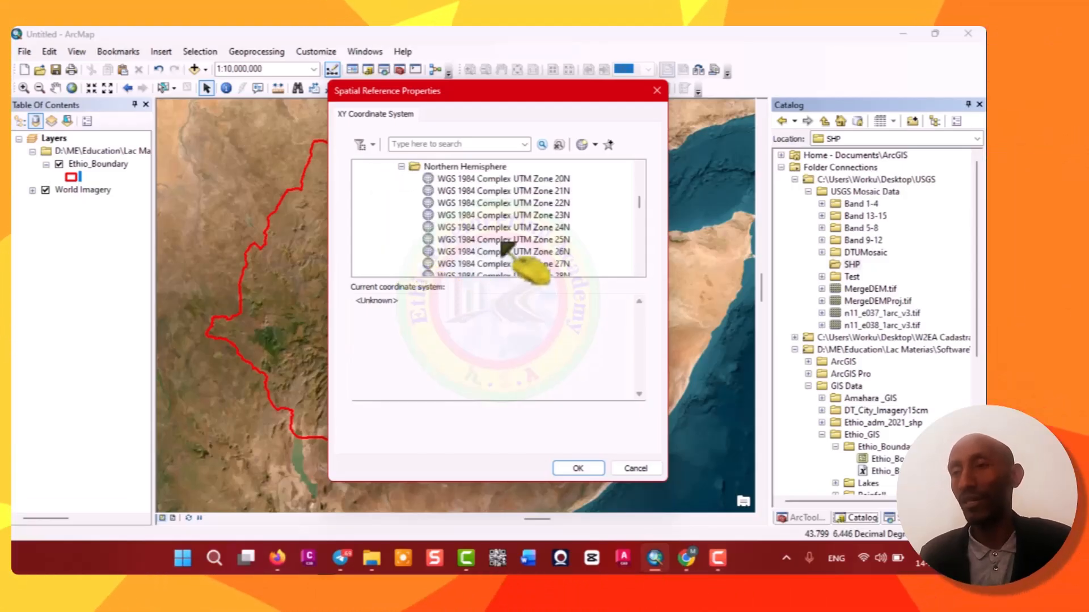
scroll(509, 239, "down", 15)
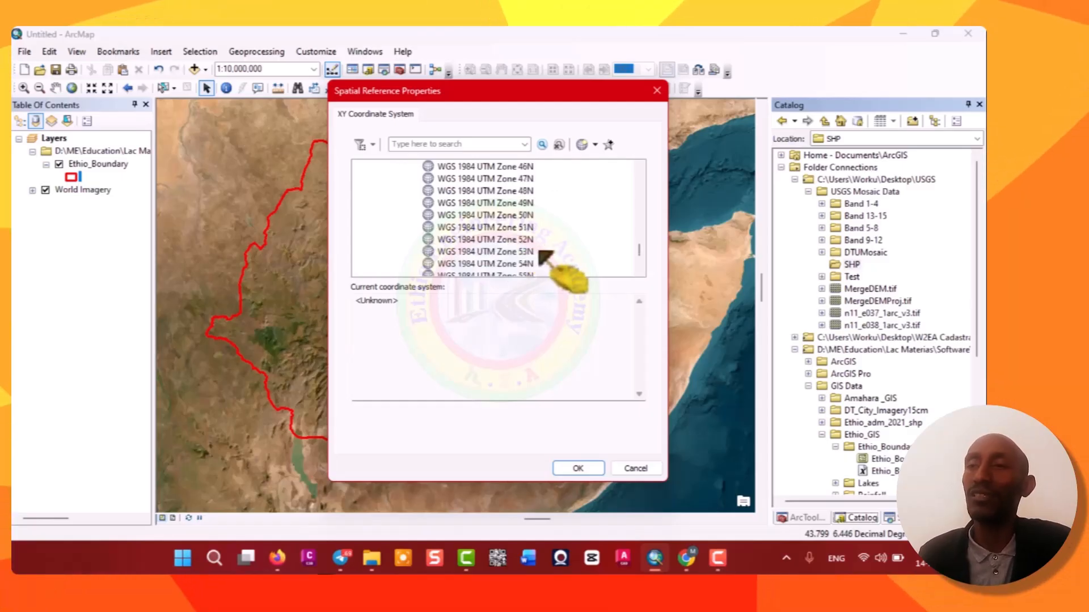
scroll(541, 258, "up", 4)
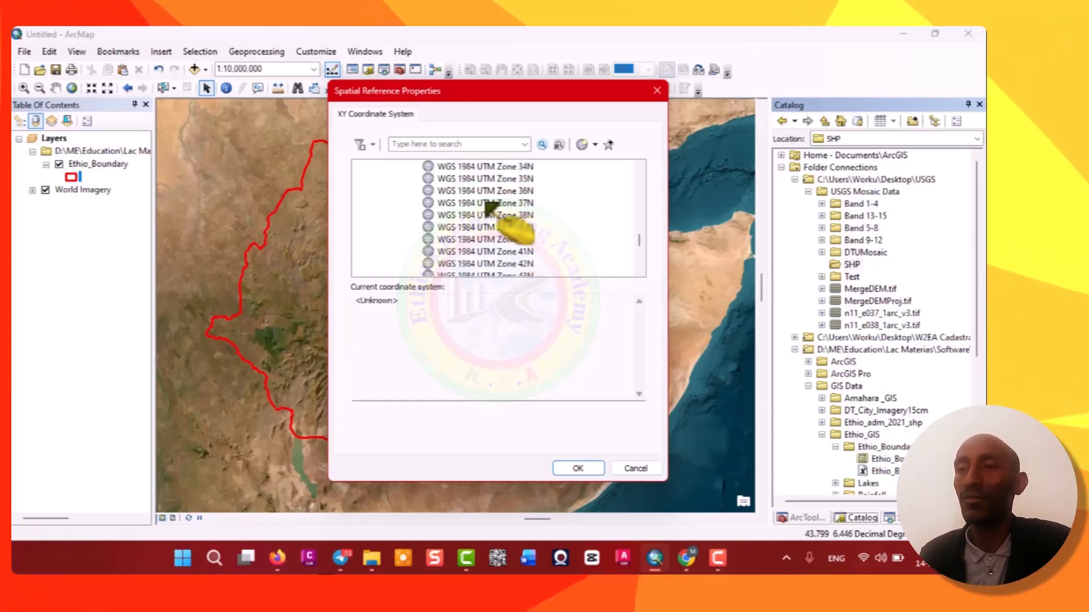
left_click(456, 203)
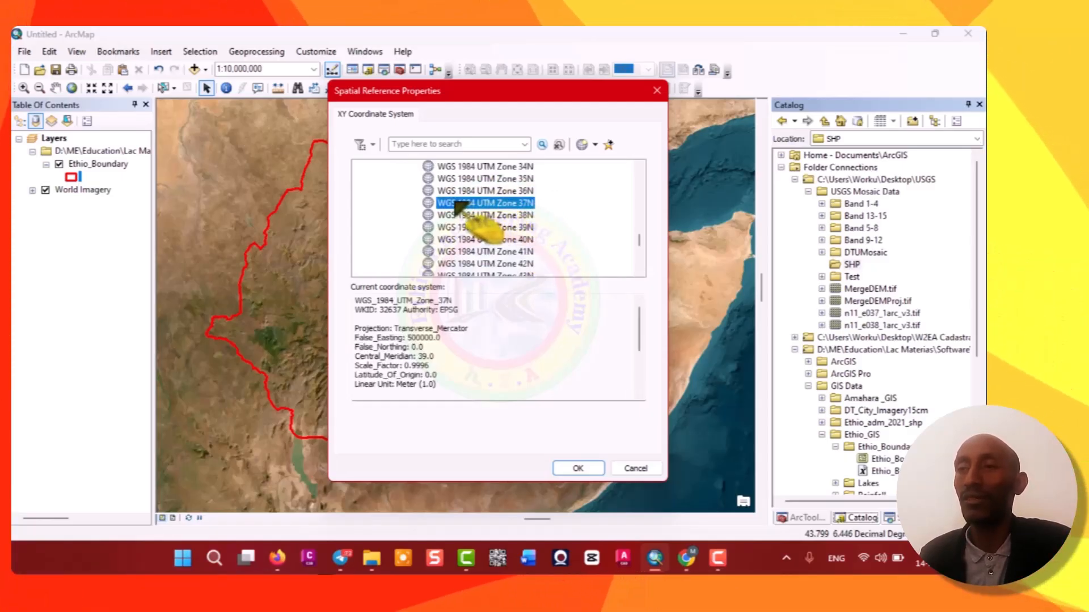
left_click(581, 468)
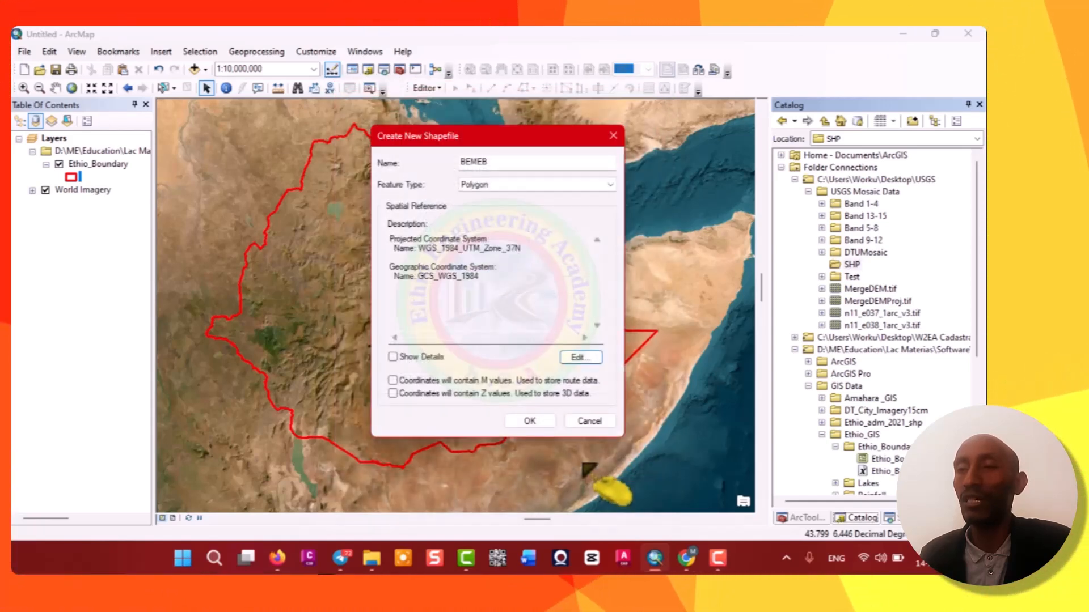
left_click(530, 422)
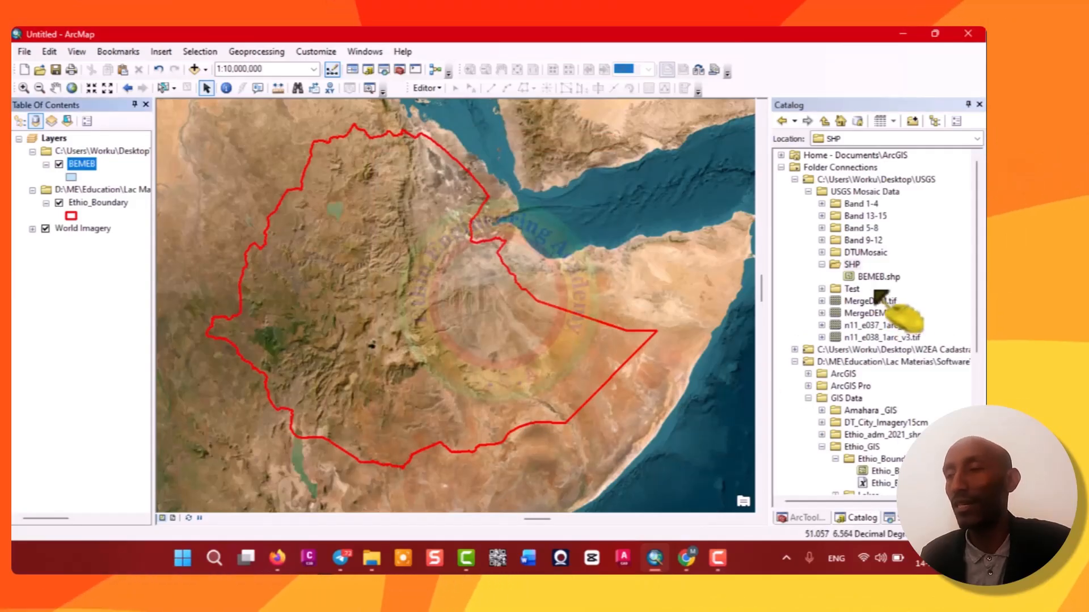
Symbolize the BEMEB layer with no fill and a magenta outline with a thicker outline width.
left_click(72, 177)
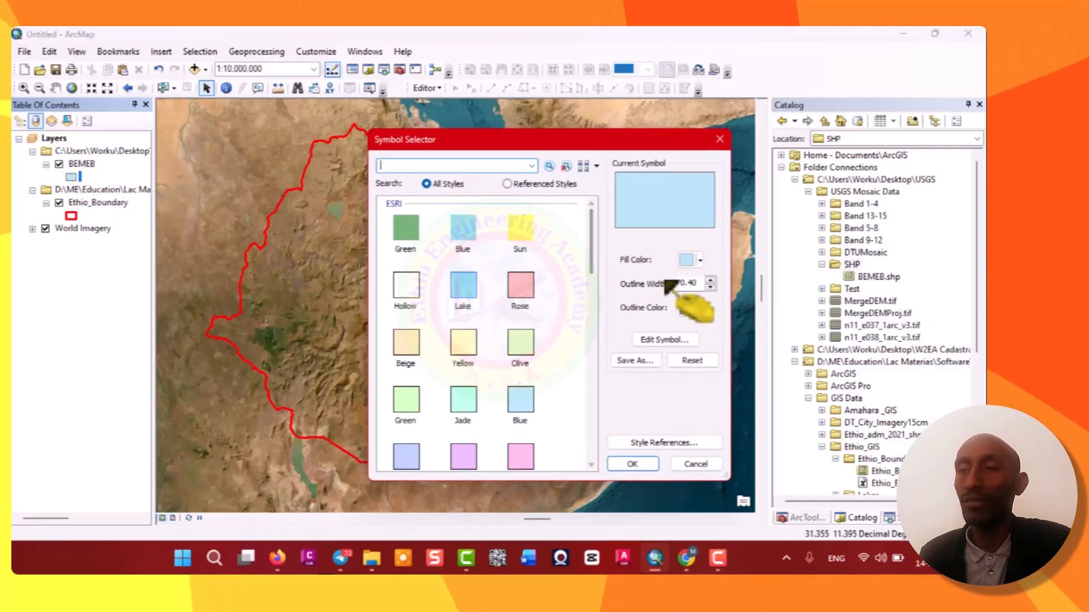
left_click(690, 261)
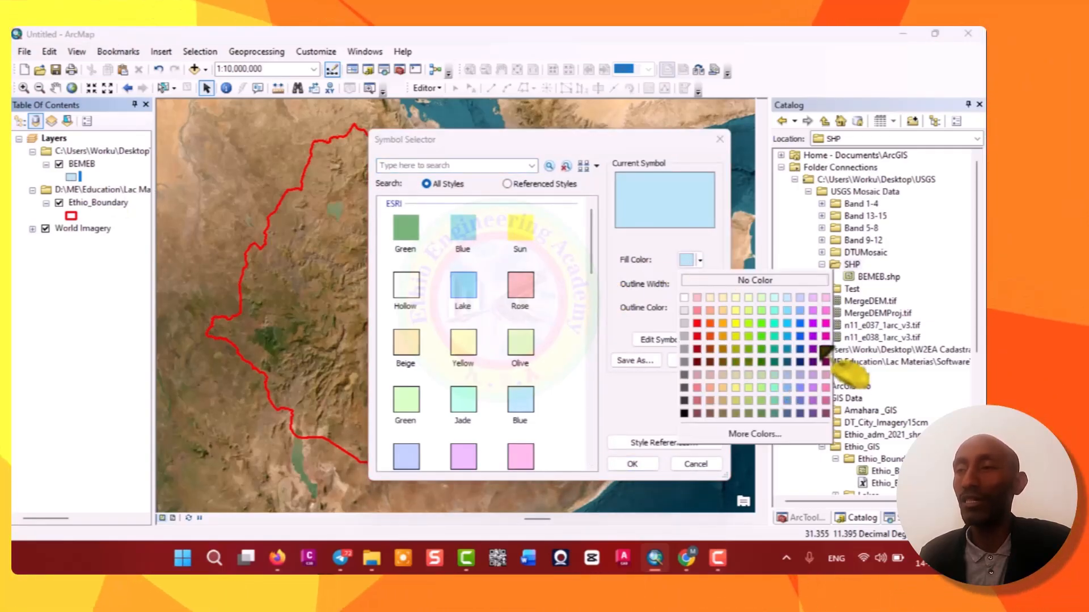
left_click(825, 324)
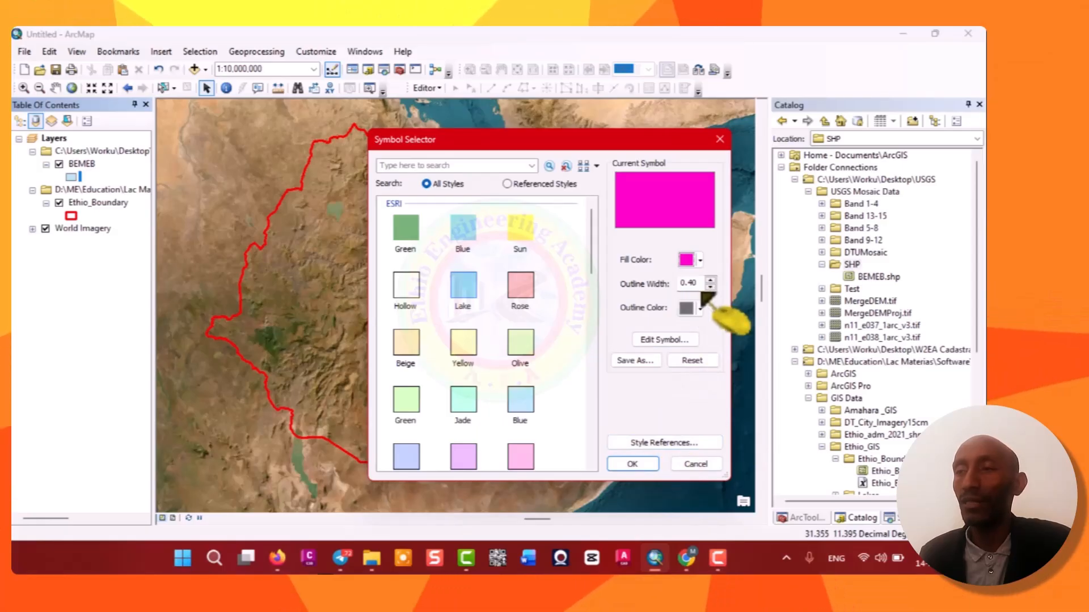
left_click(688, 261)
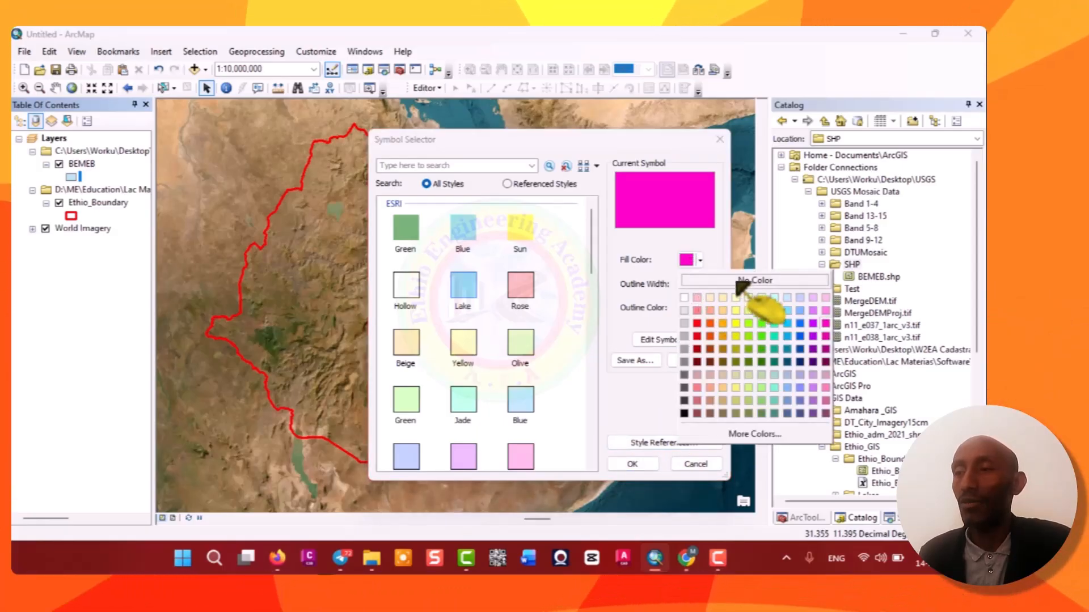
left_click(753, 286)
left_click(693, 308)
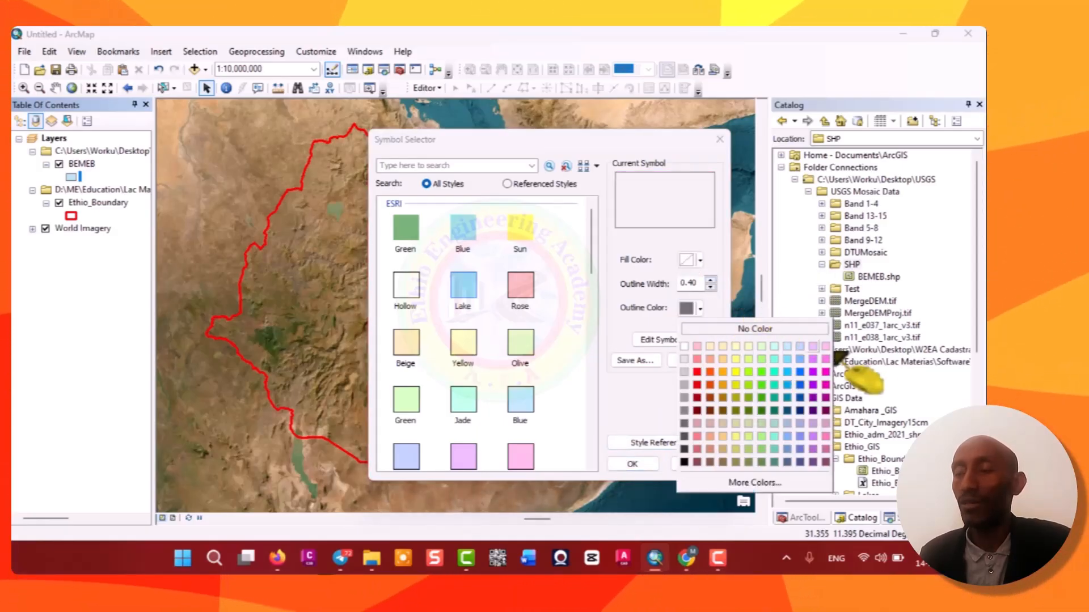
left_click(820, 357)
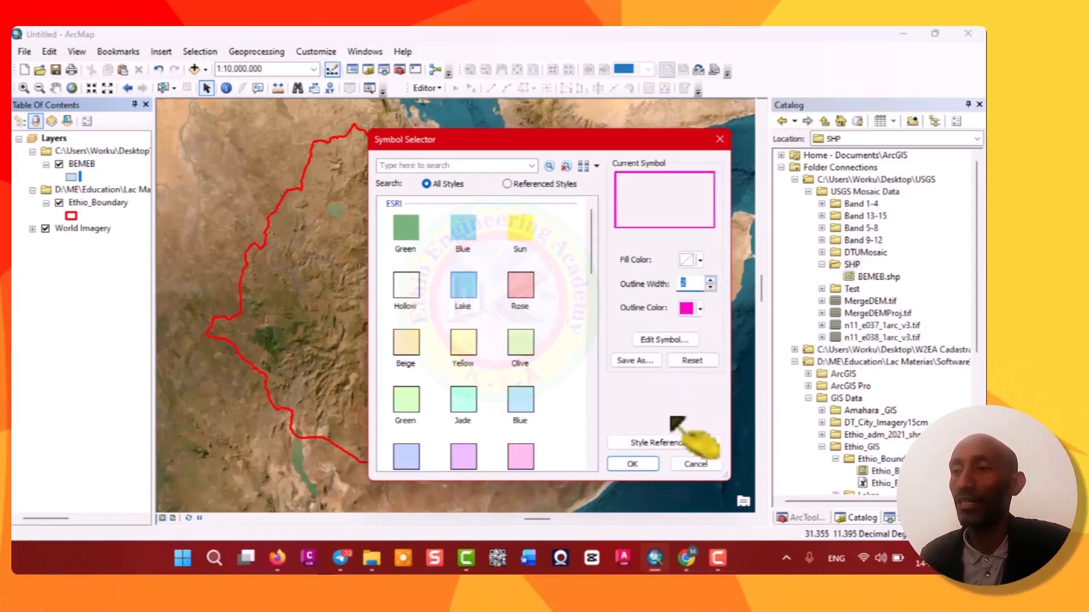
left_click(635, 465)
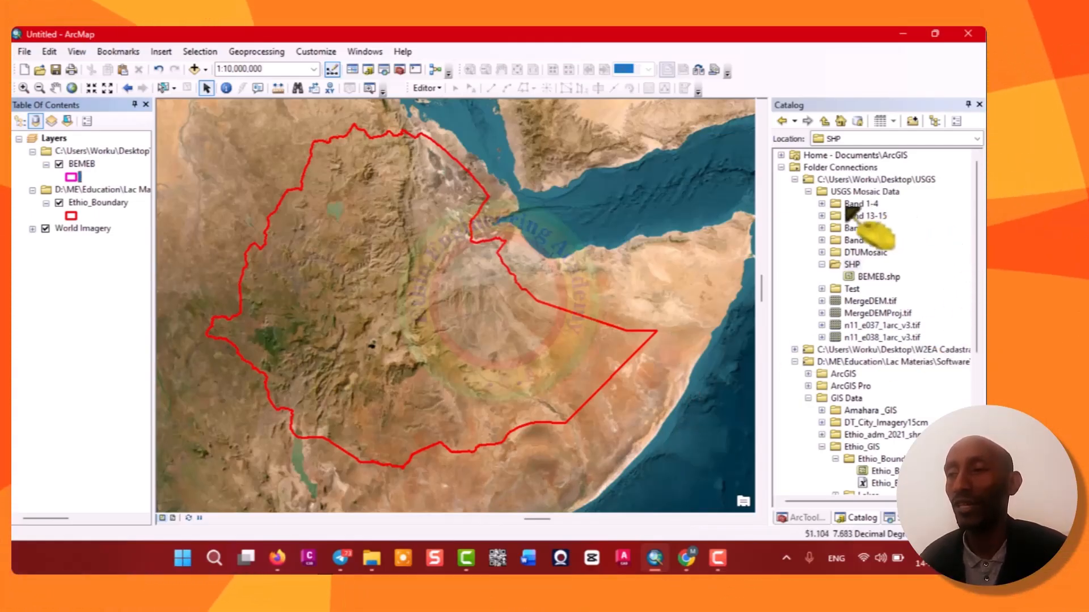
Start an editing session on the workspace containing the BEMEB layer.
left_click_drag(901, 351, 861, 355)
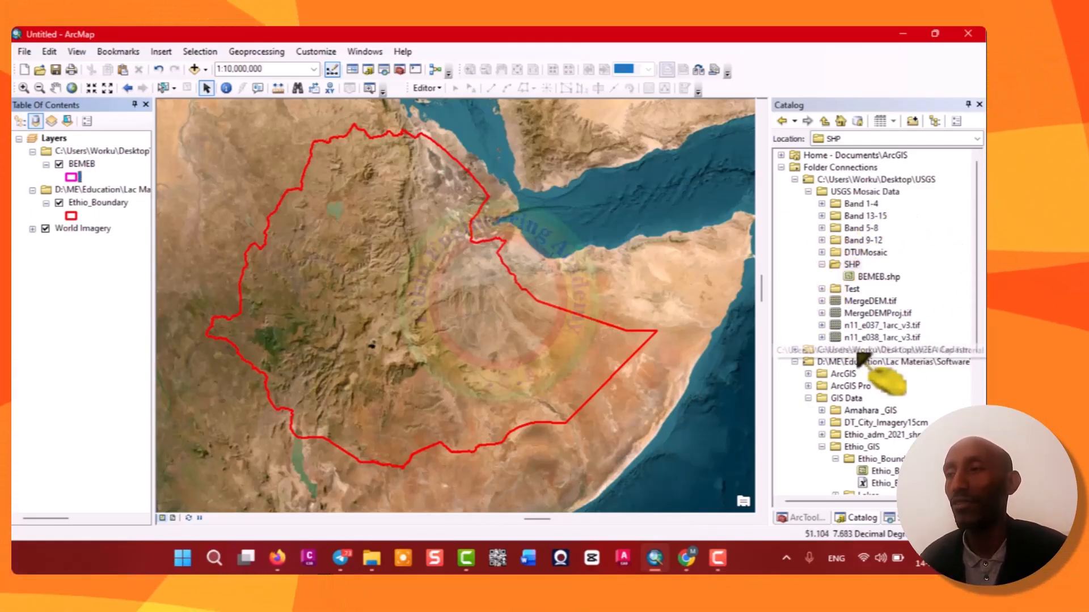
left_click(426, 88)
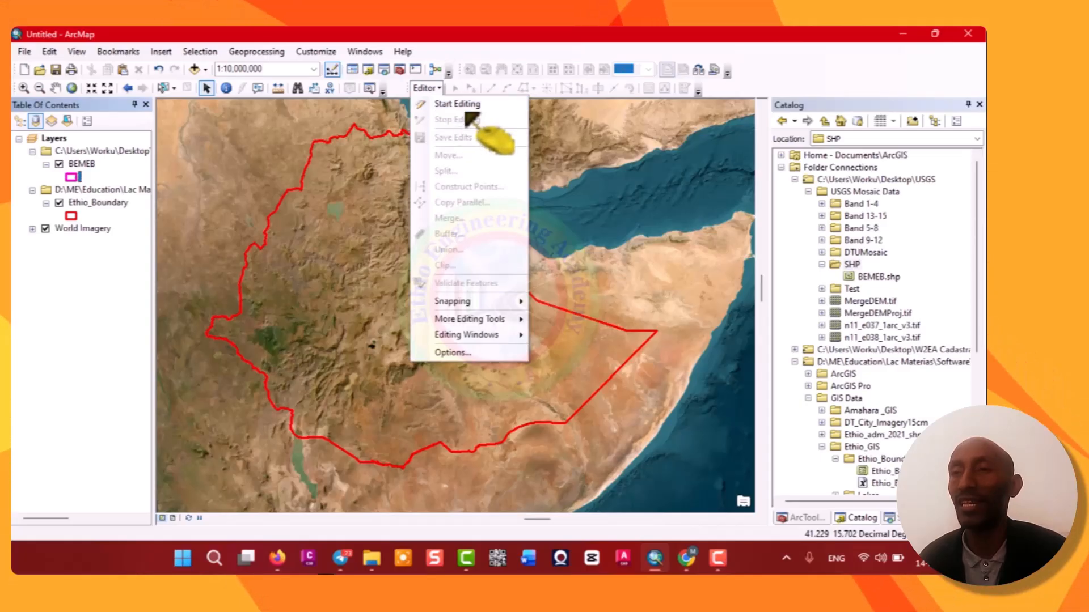
left_click(463, 106)
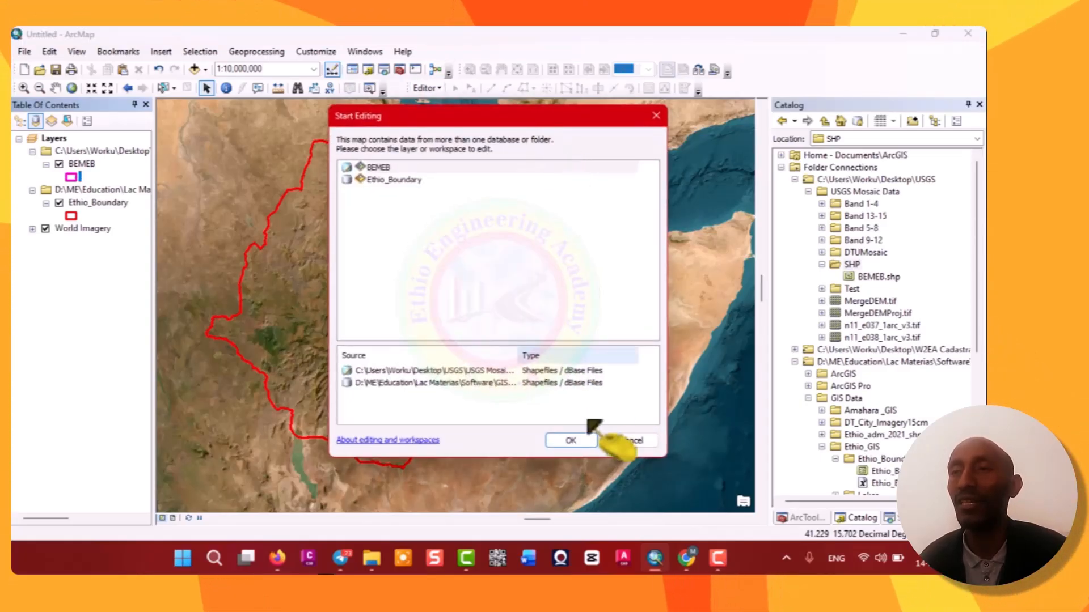
left_click(375, 168)
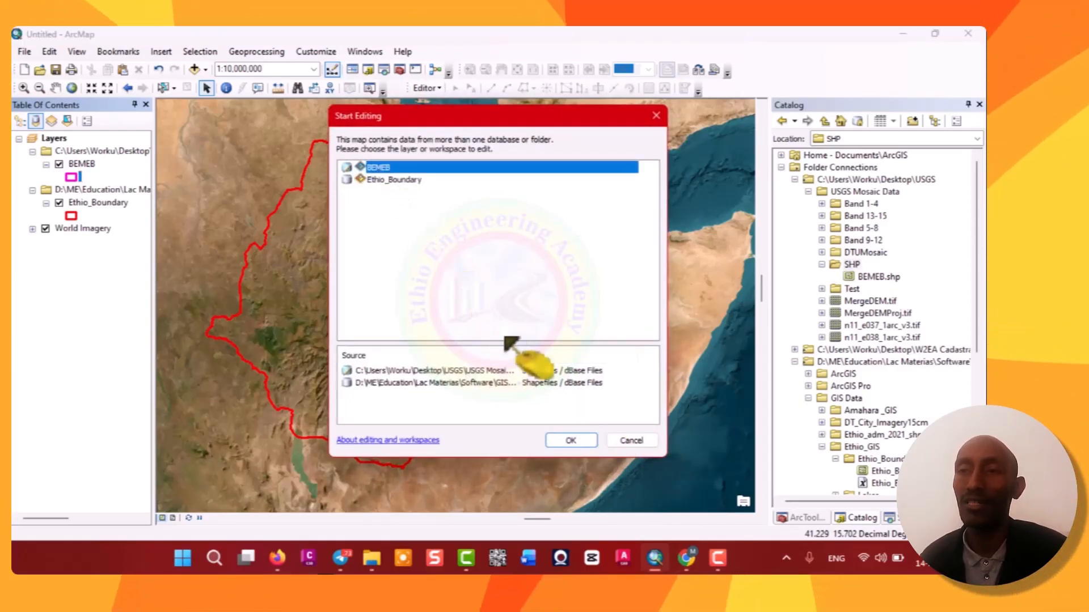
left_click(570, 440)
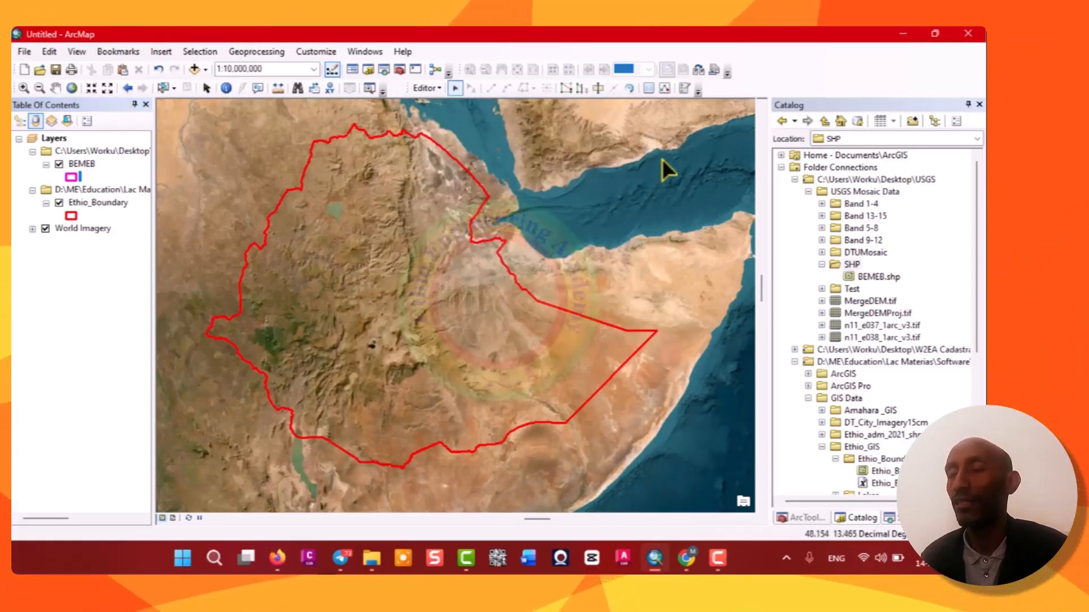
Open Create Features and choose the BEMEB template with the Polygon construction tool.
left_click(665, 88)
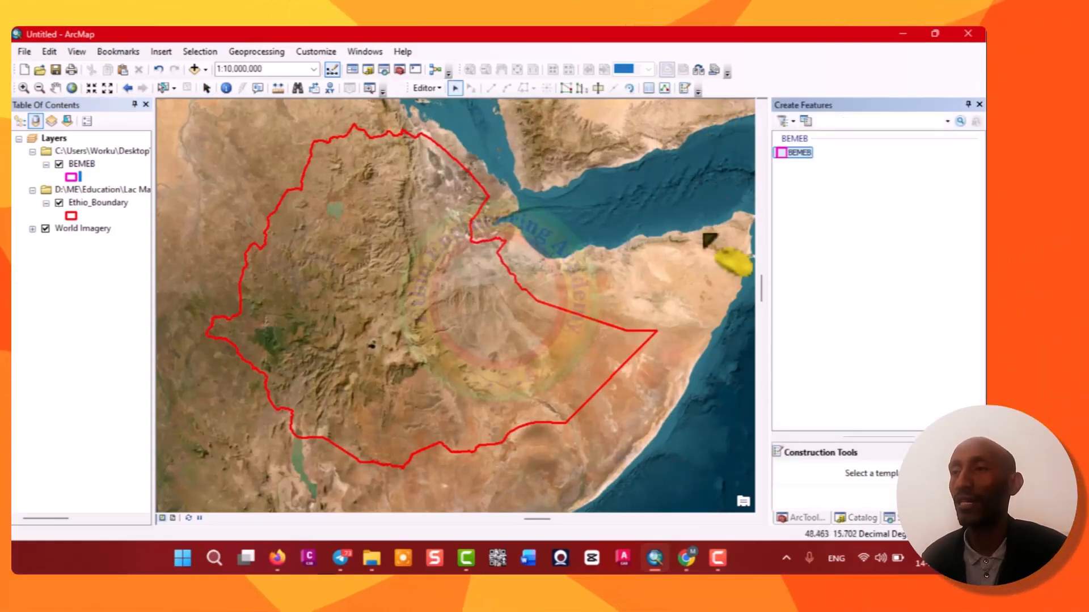
left_click(800, 153)
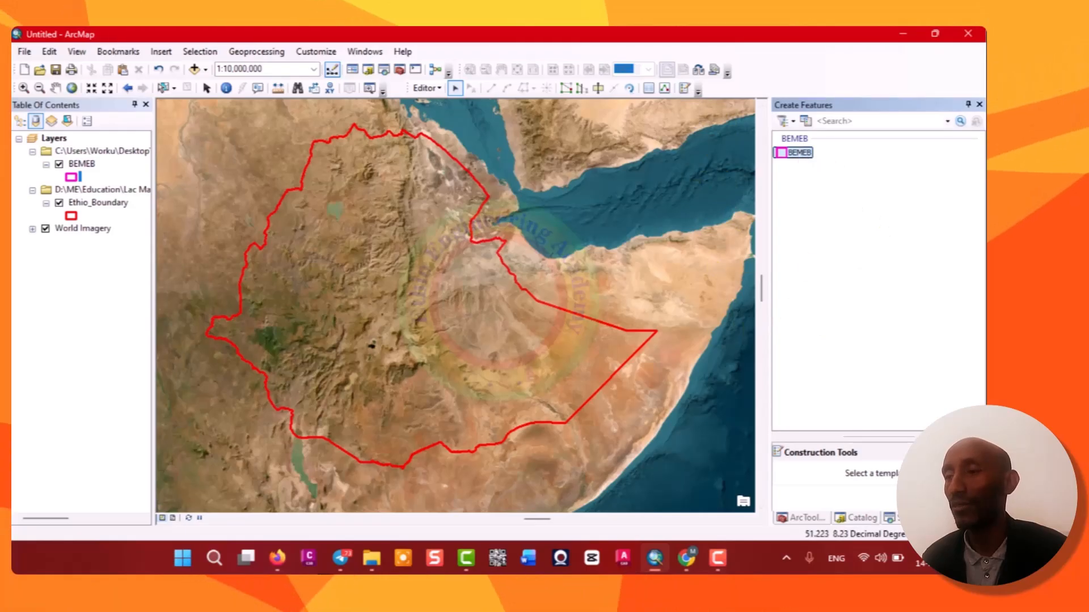
left_click(808, 474)
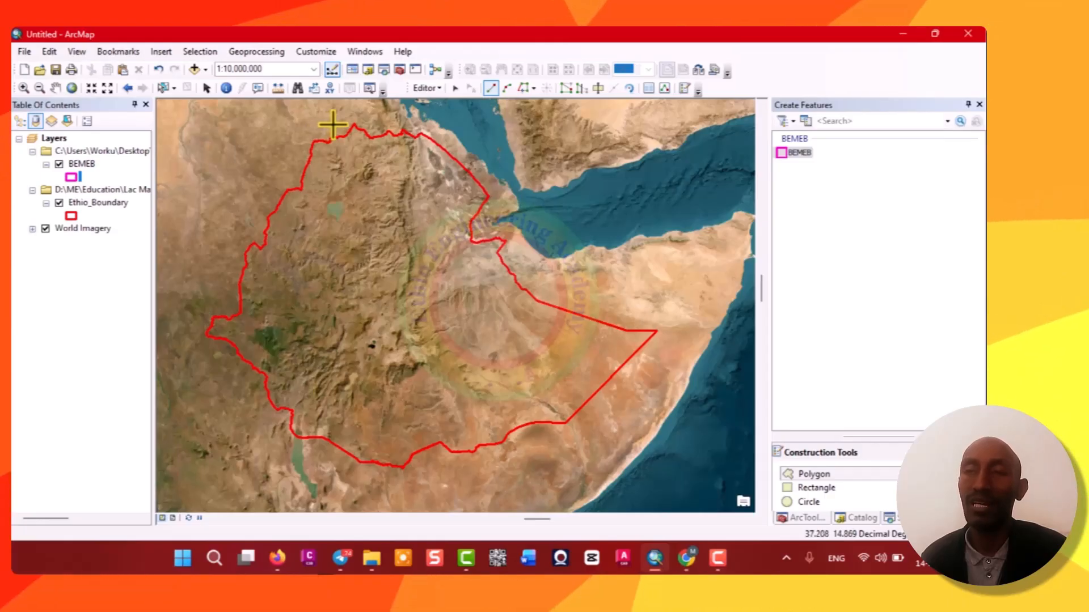
Digitize the BEMEB polygon by placing vertices all around the Ethiopia boundary and finish the sketch.
left_click(191, 337)
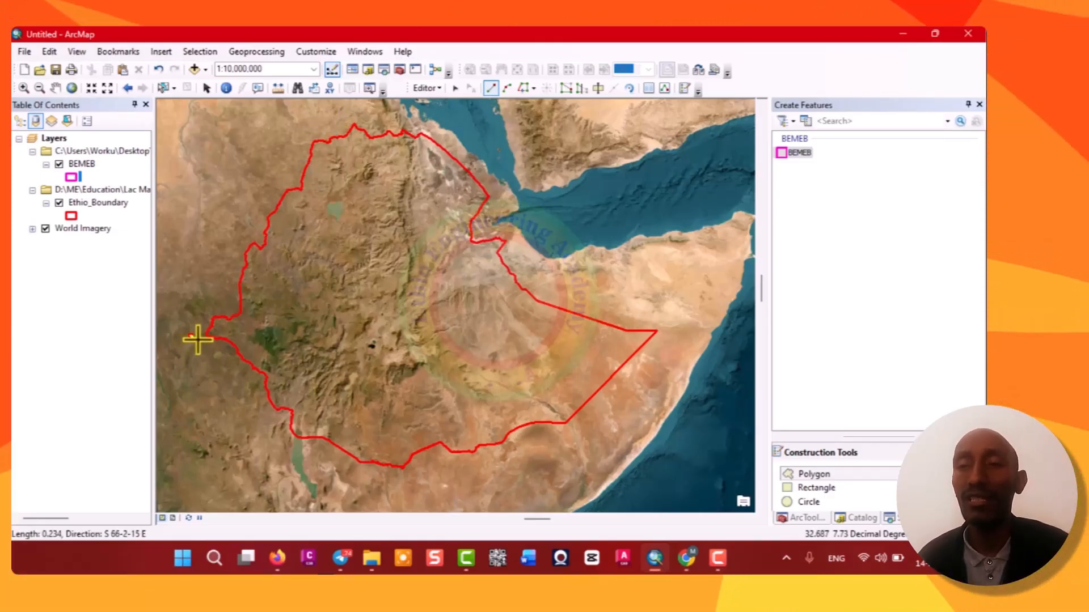
left_click(248, 386)
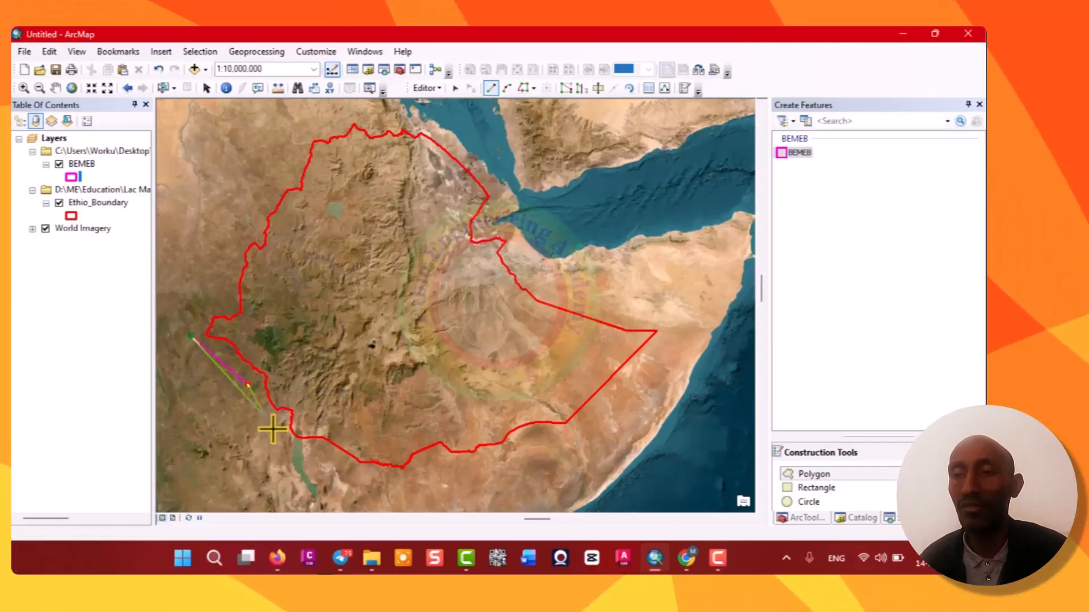
left_click(311, 458)
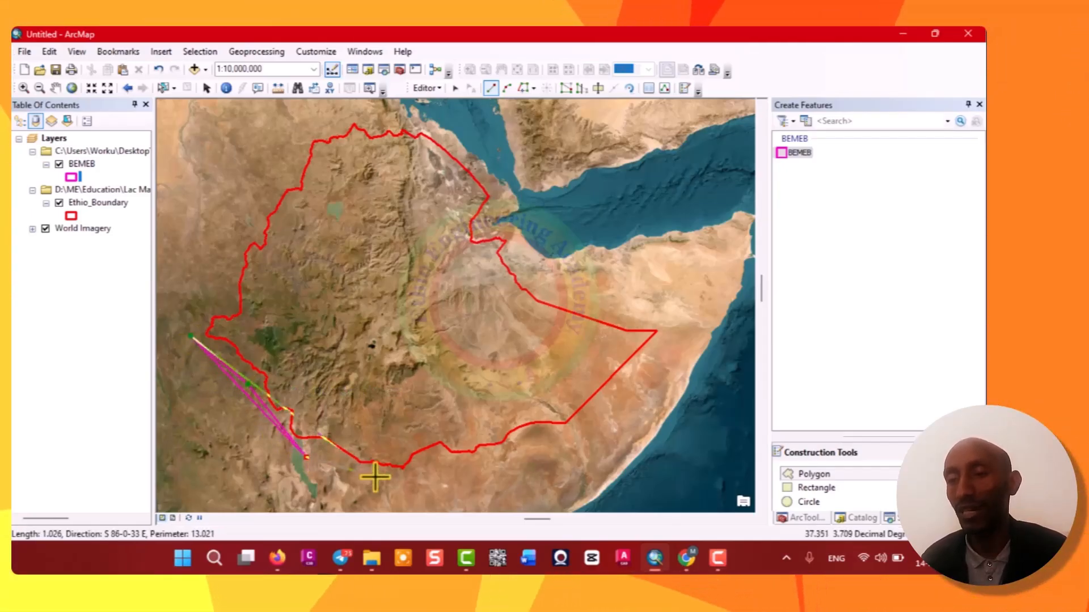
left_click(410, 481)
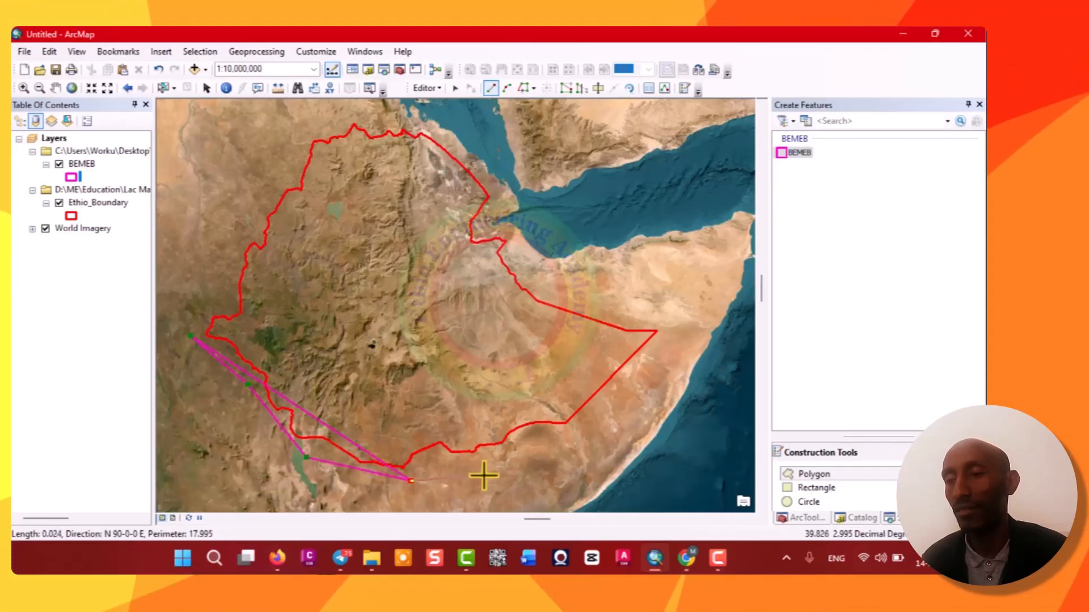
left_click(562, 437)
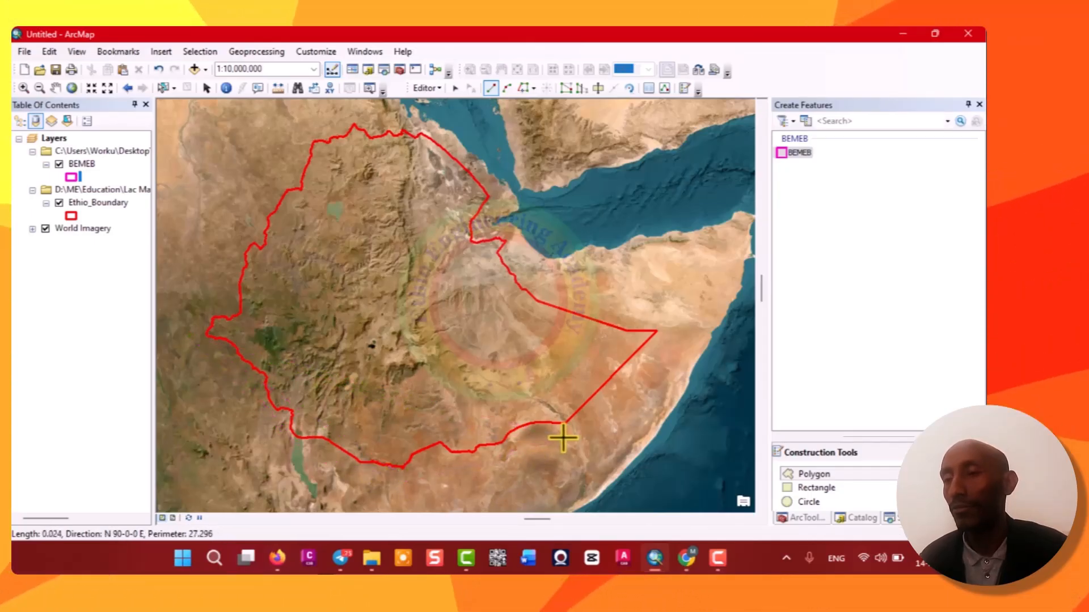
left_click(671, 324)
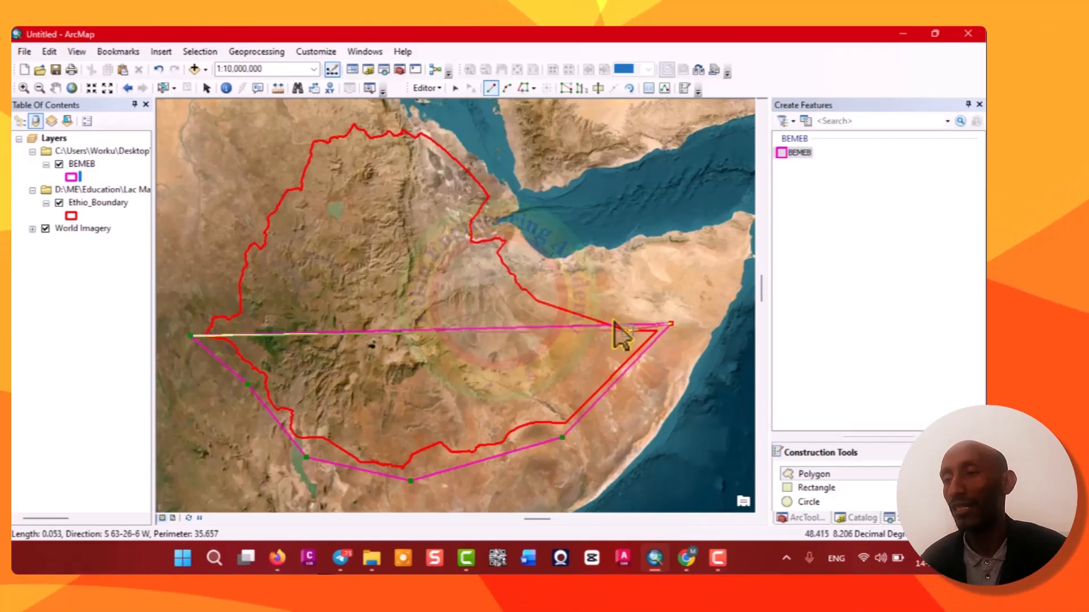
left_click(603, 314)
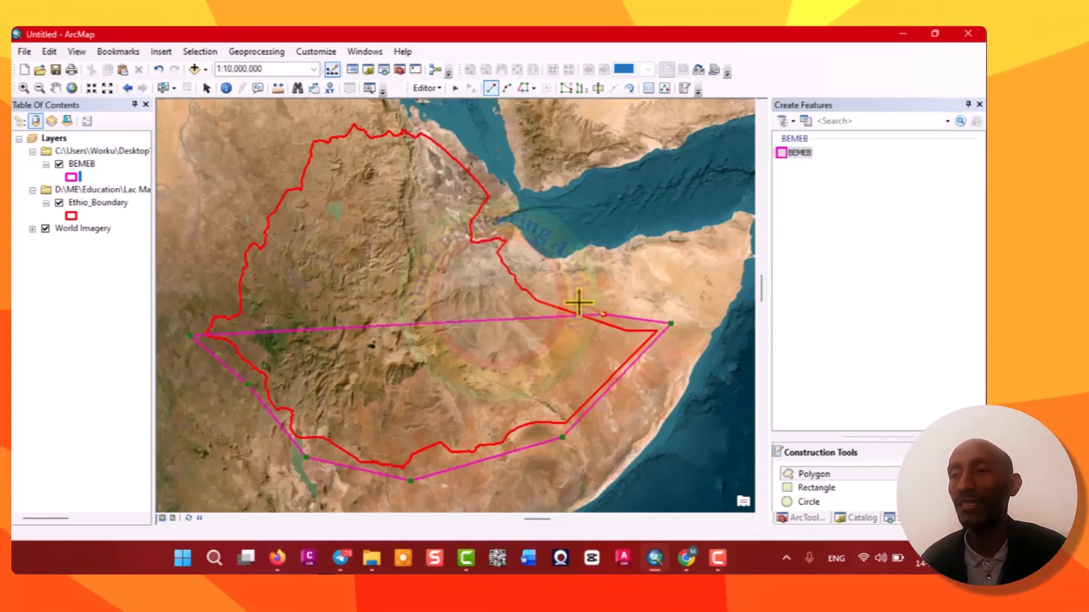
left_click(531, 280)
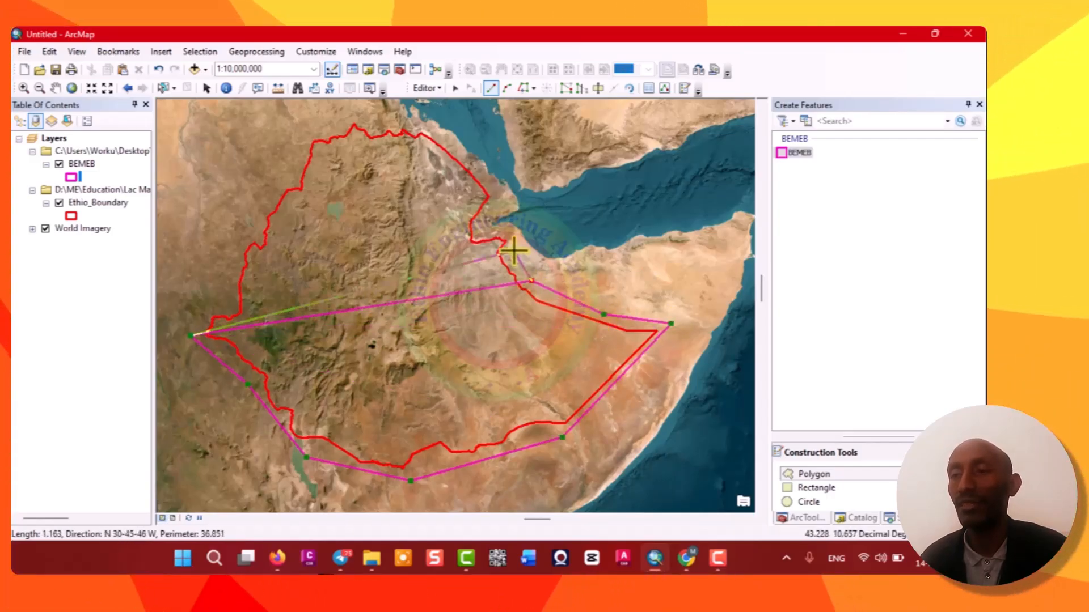
left_click(512, 235)
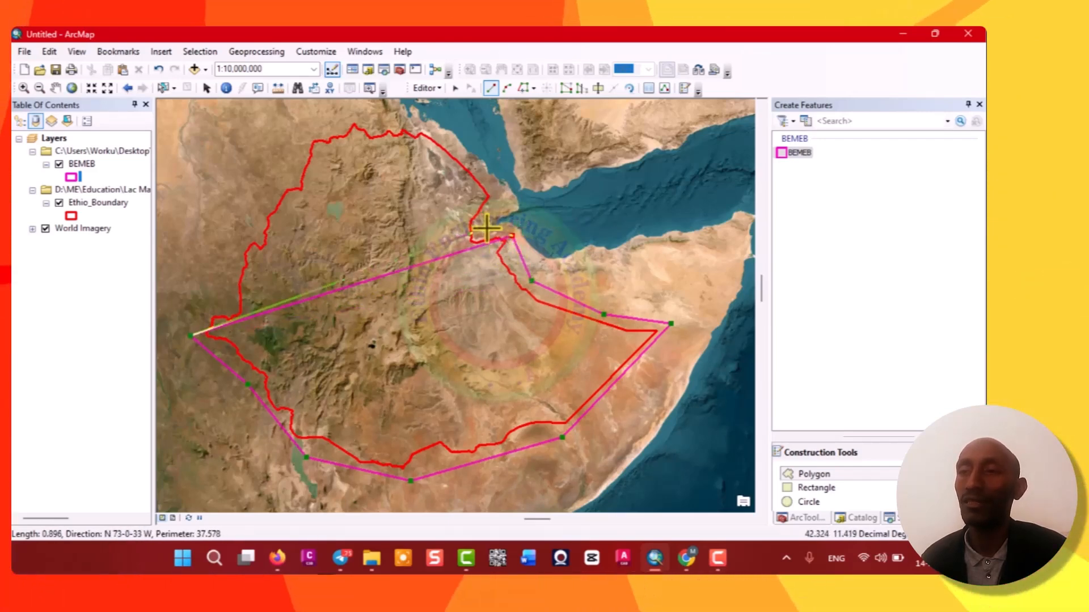
left_click(486, 228)
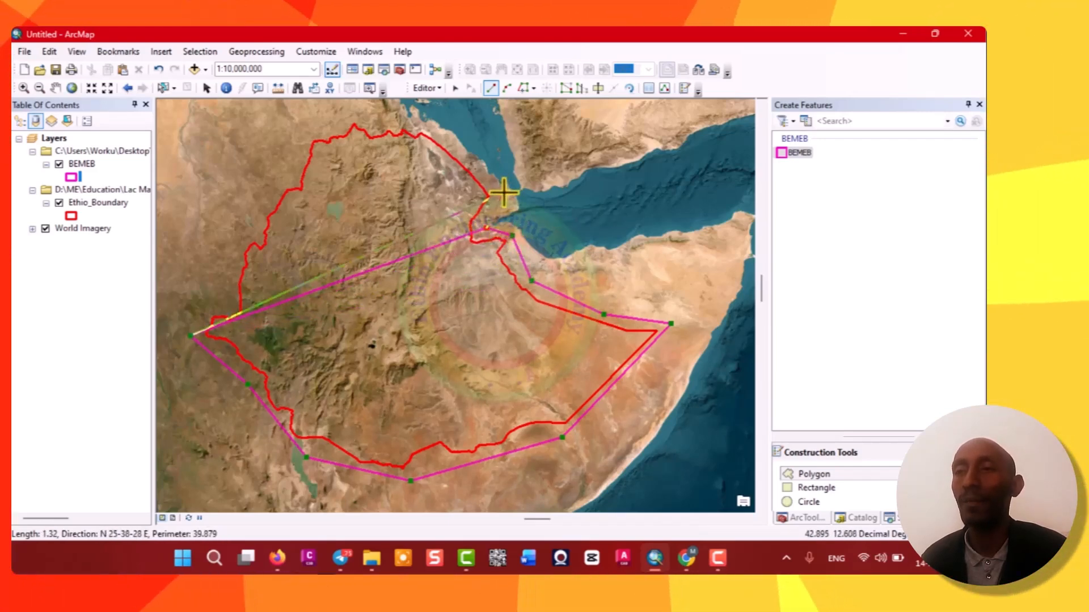
left_click(503, 192)
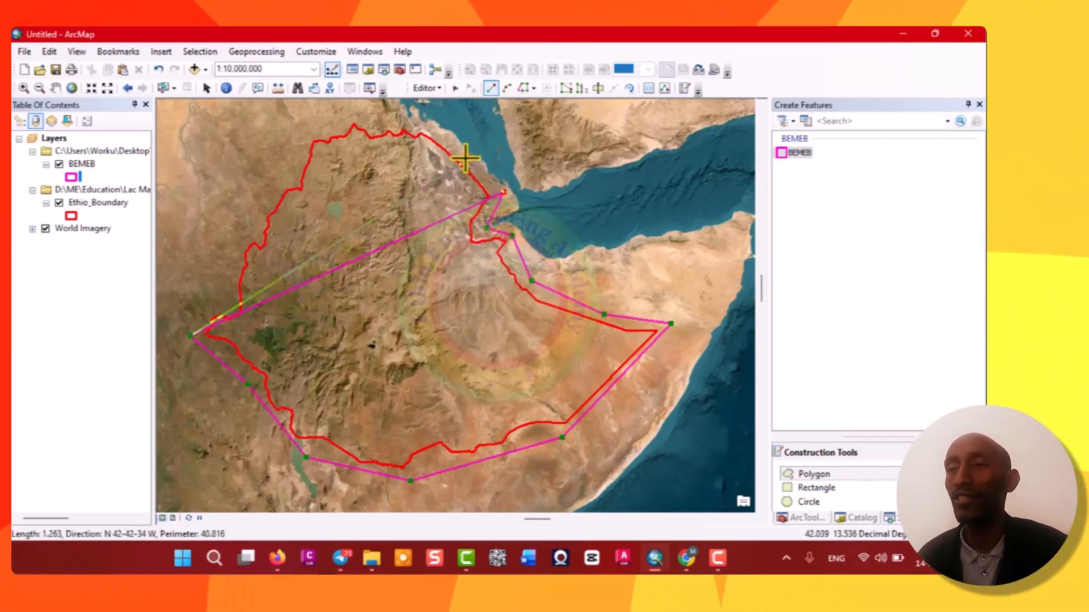
left_click(434, 127)
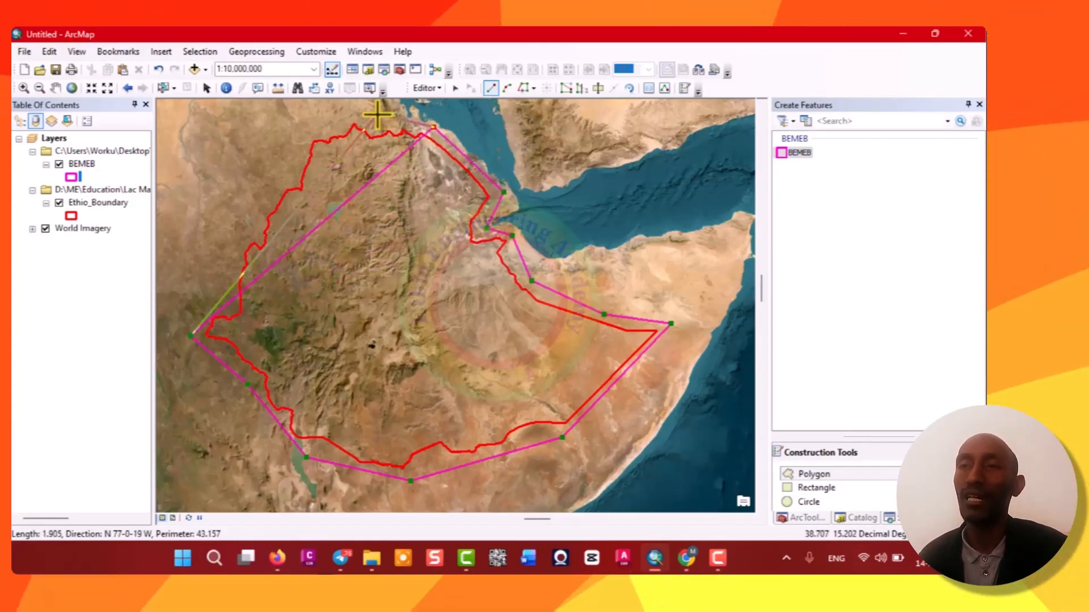
left_click(360, 115)
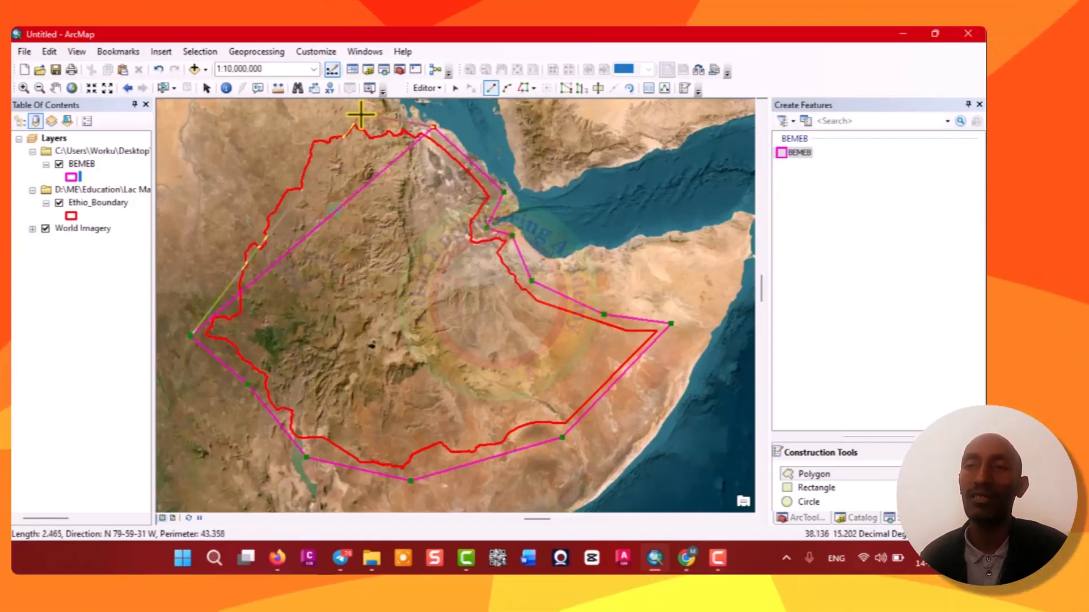
left_click(307, 131)
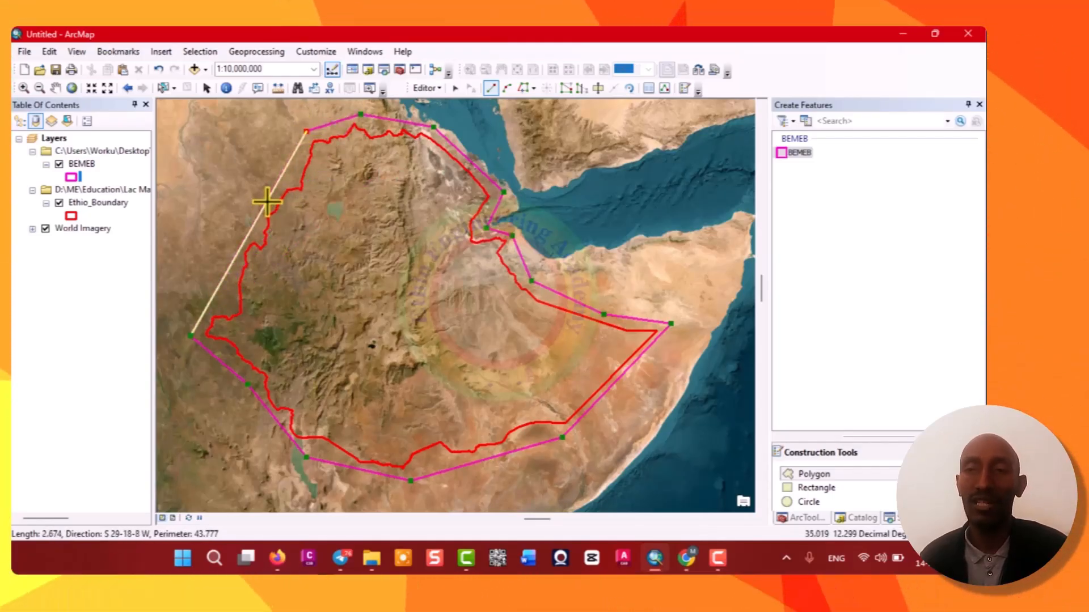
left_click(228, 281)
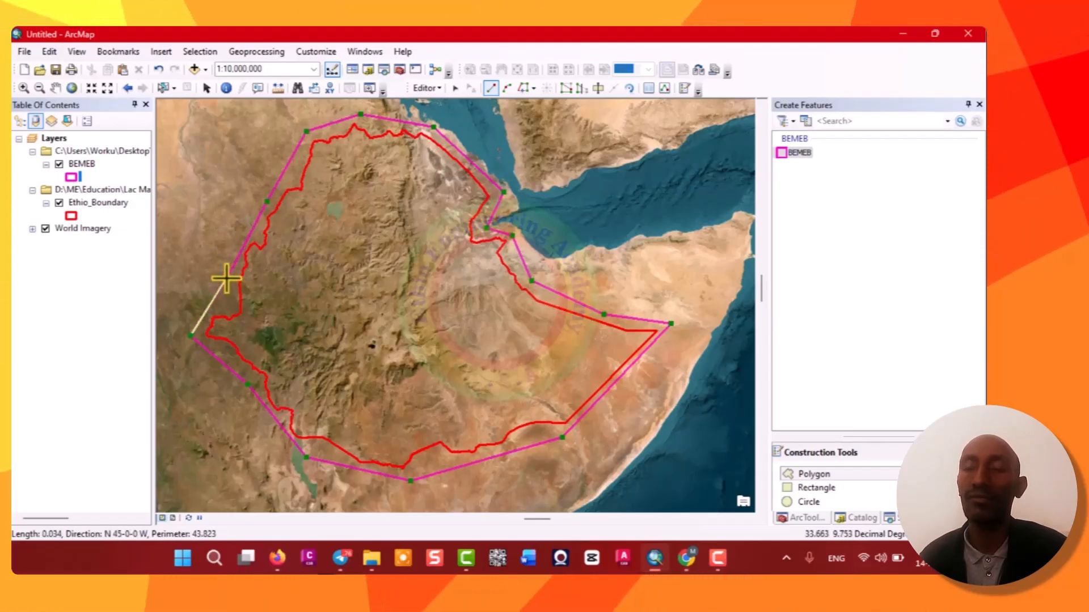
right_click(228, 281)
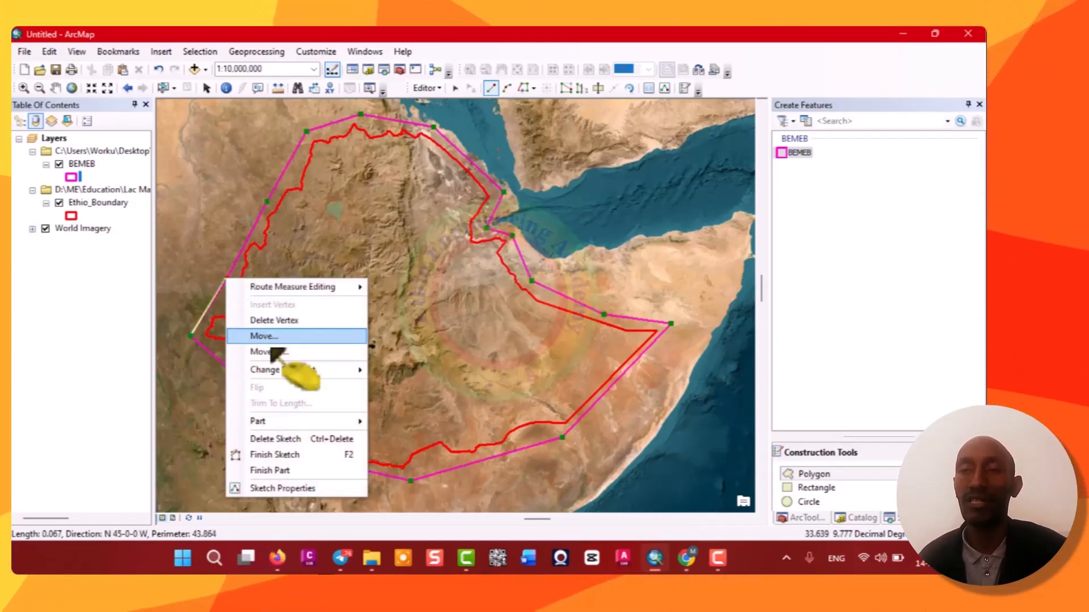
left_click(271, 455)
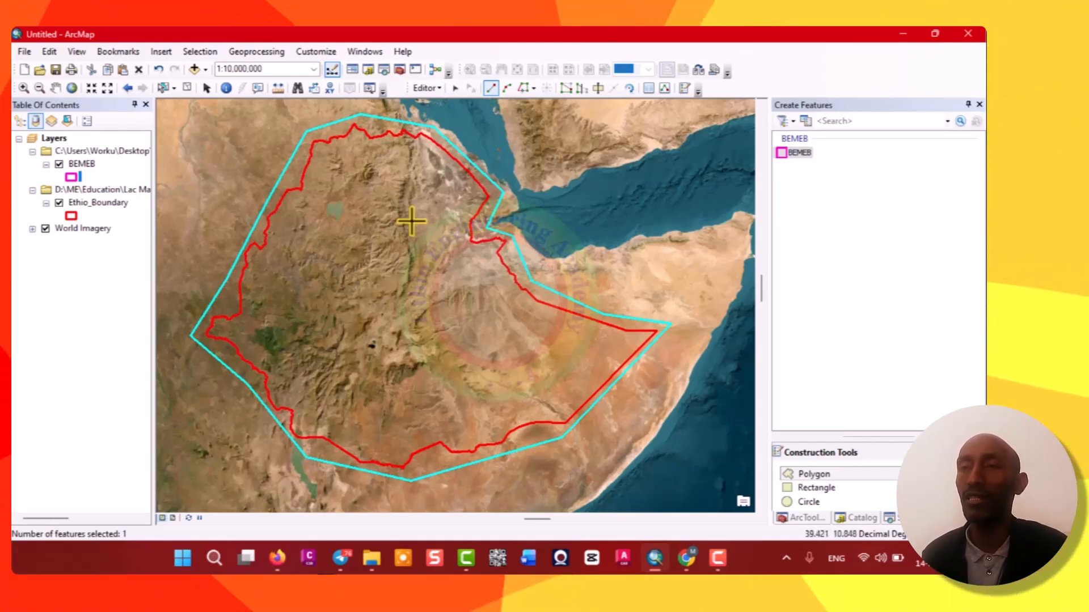
Save the edits and stop the editing session.
left_click(448, 88)
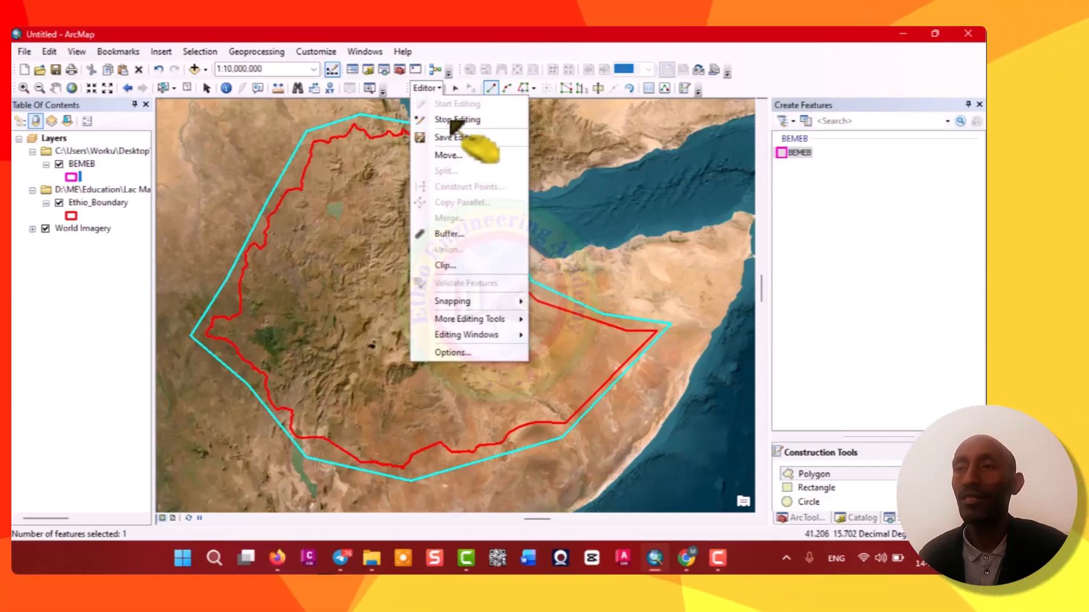
left_click(454, 137)
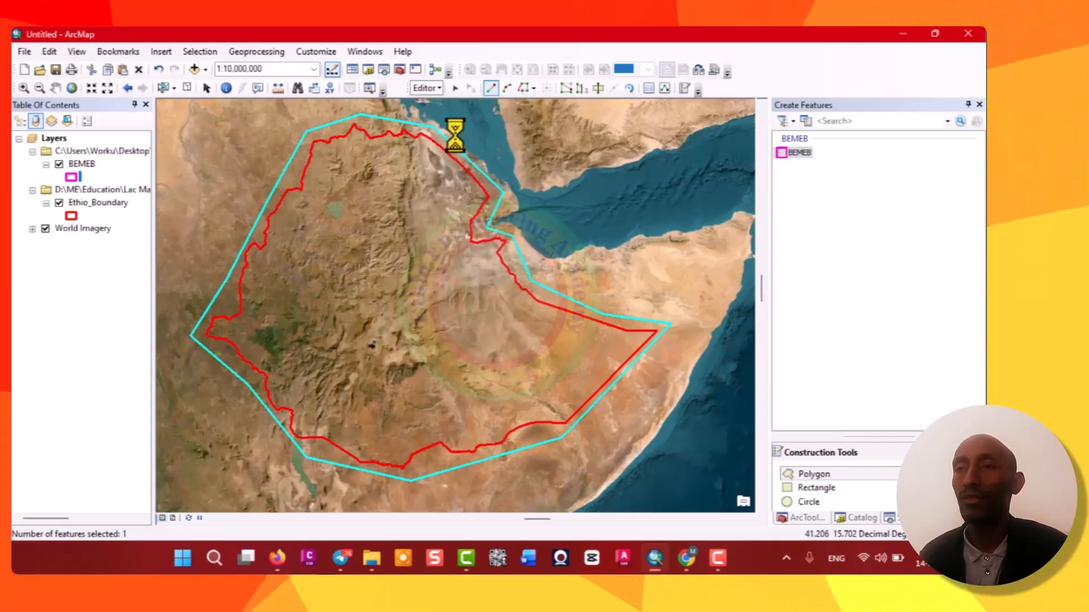
left_click(448, 88)
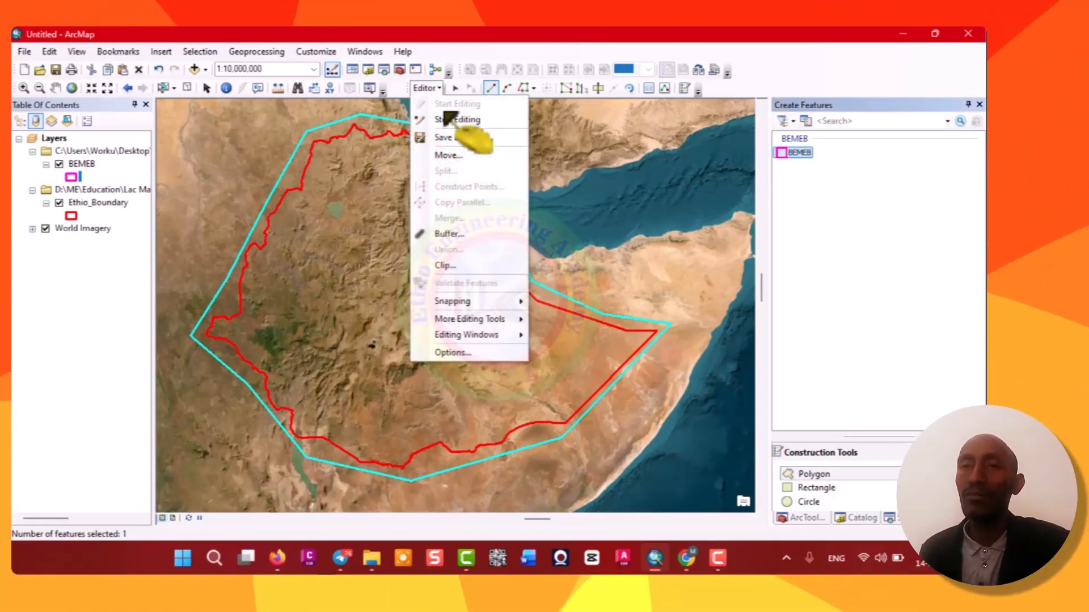
left_click(454, 117)
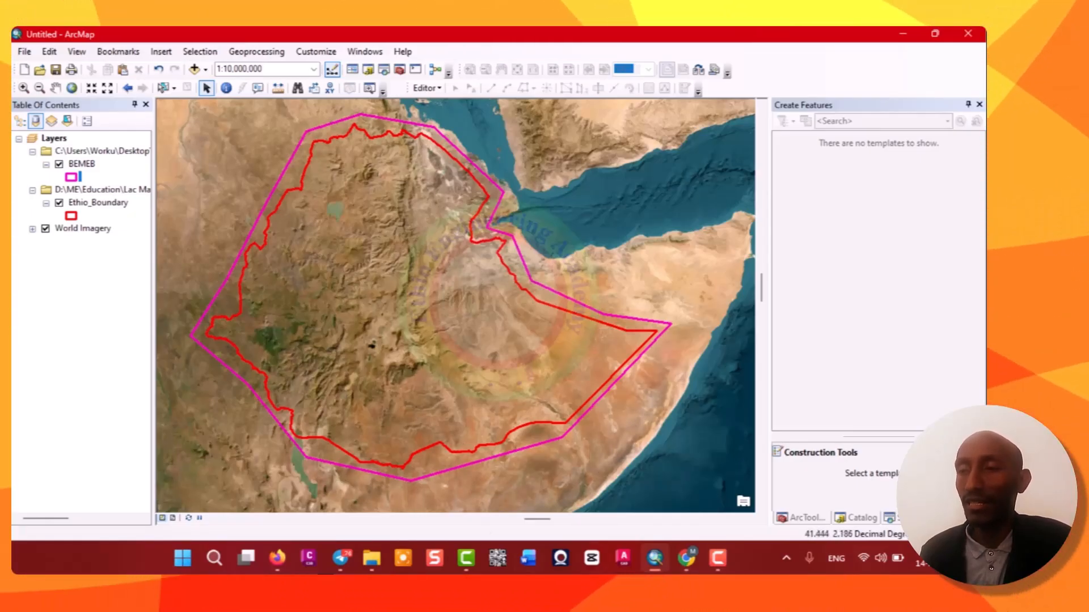
Switch to the browser to check the EarthExplorer KML/KMZ upload option, then return to ArcMap.
left_click(688, 561)
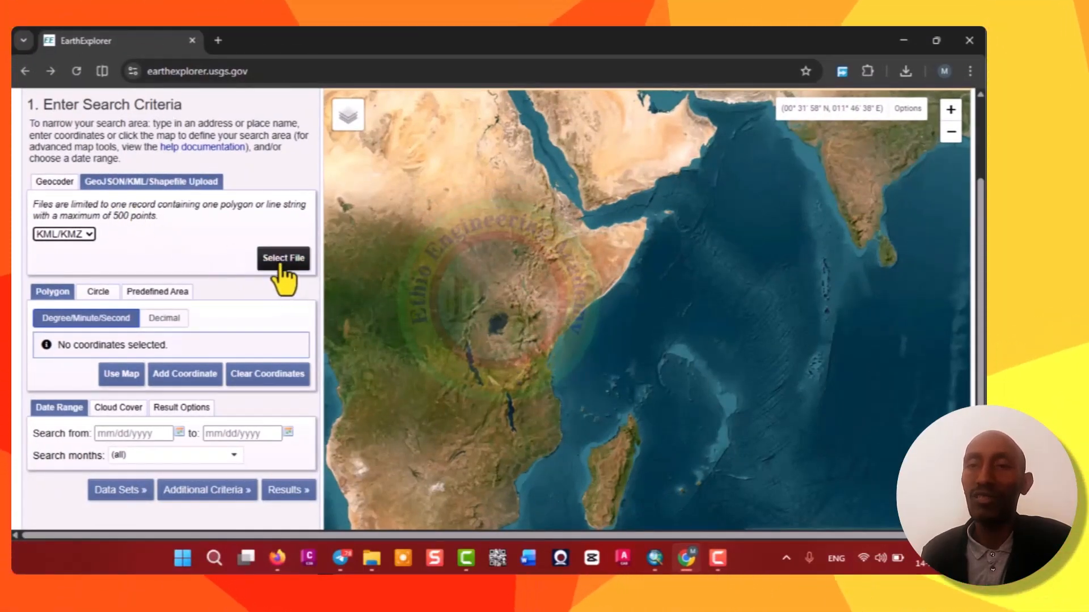
left_click(903, 42)
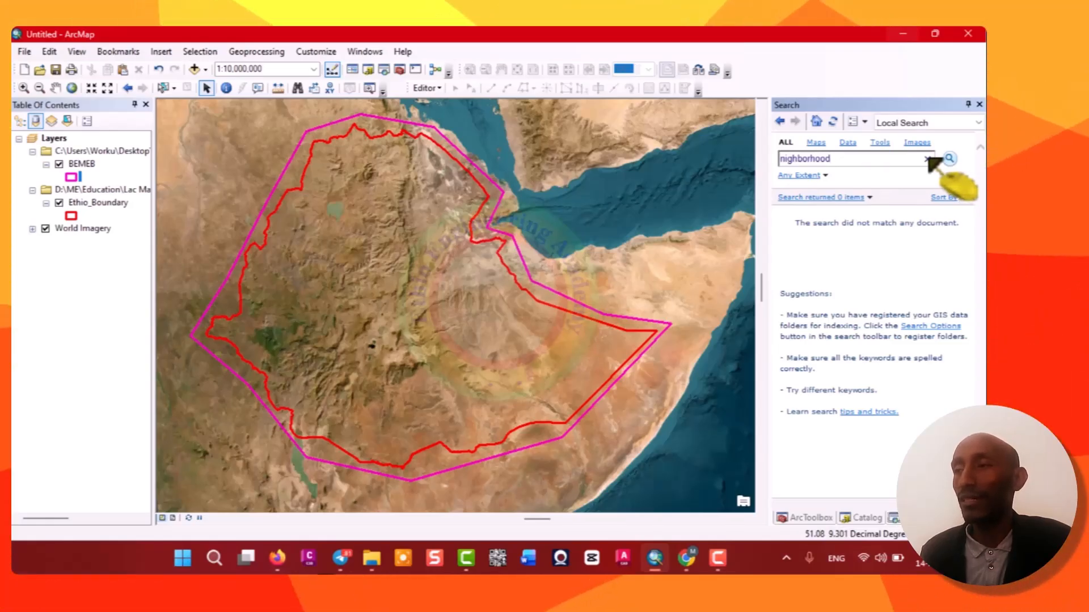
Search the local tools for kmz and open the Layer To KML tool.
double_click(848, 160)
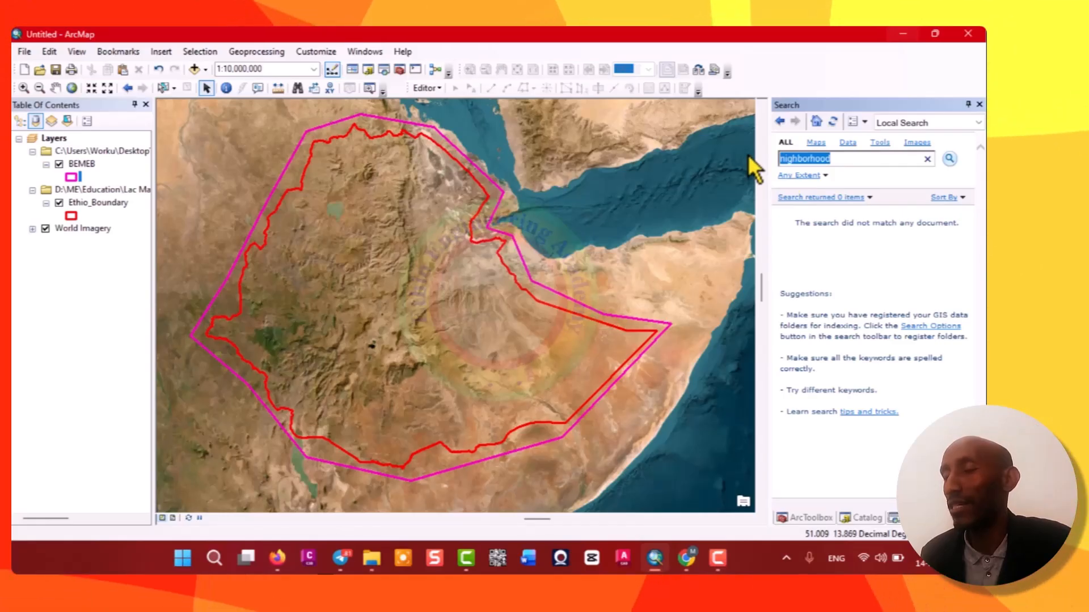
type("km")
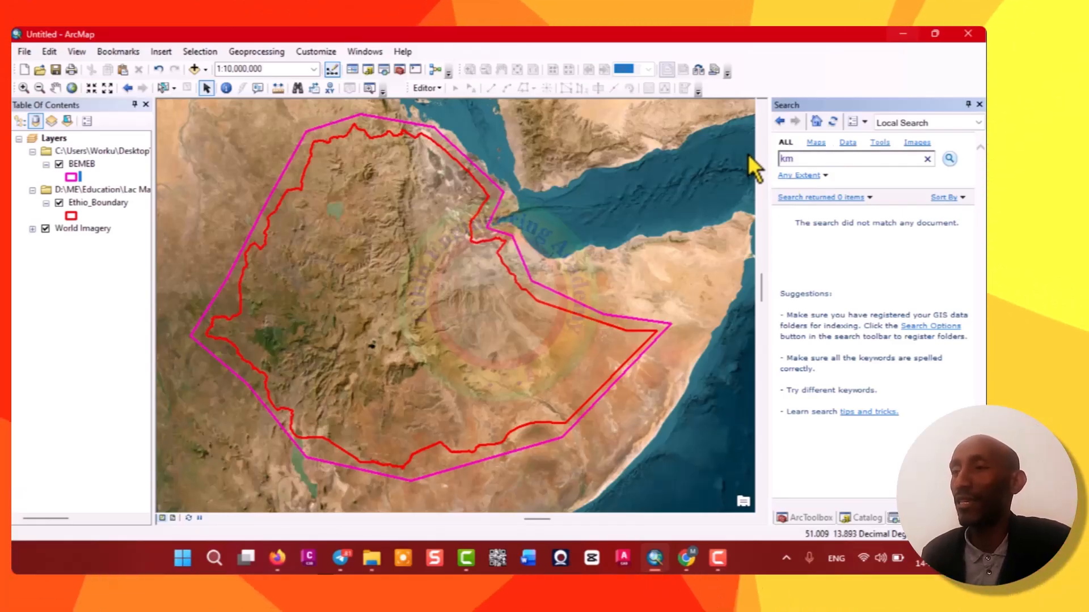
type("z")
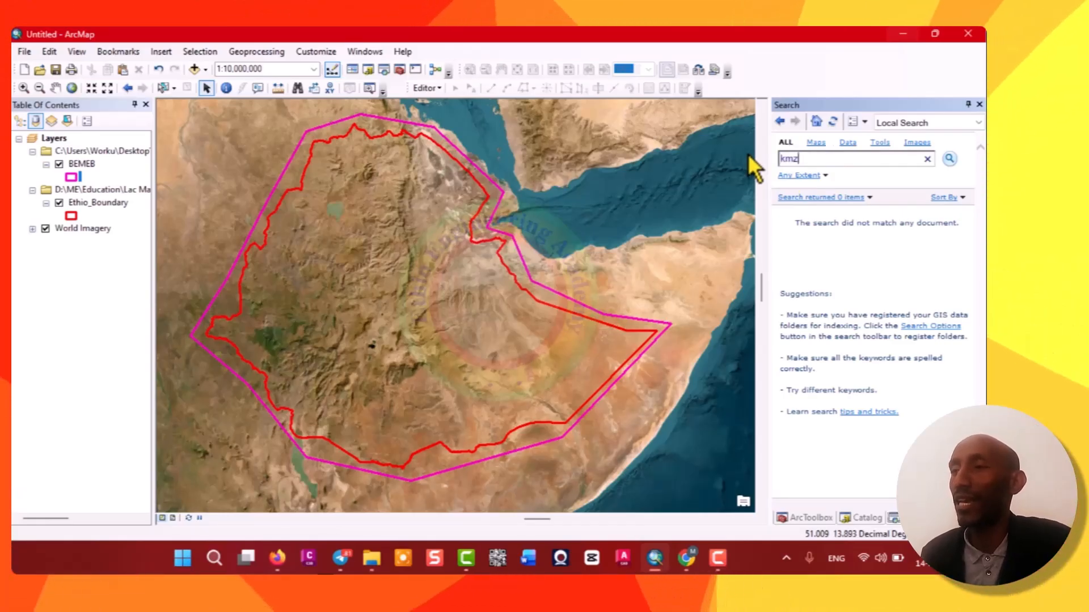
left_click(948, 160)
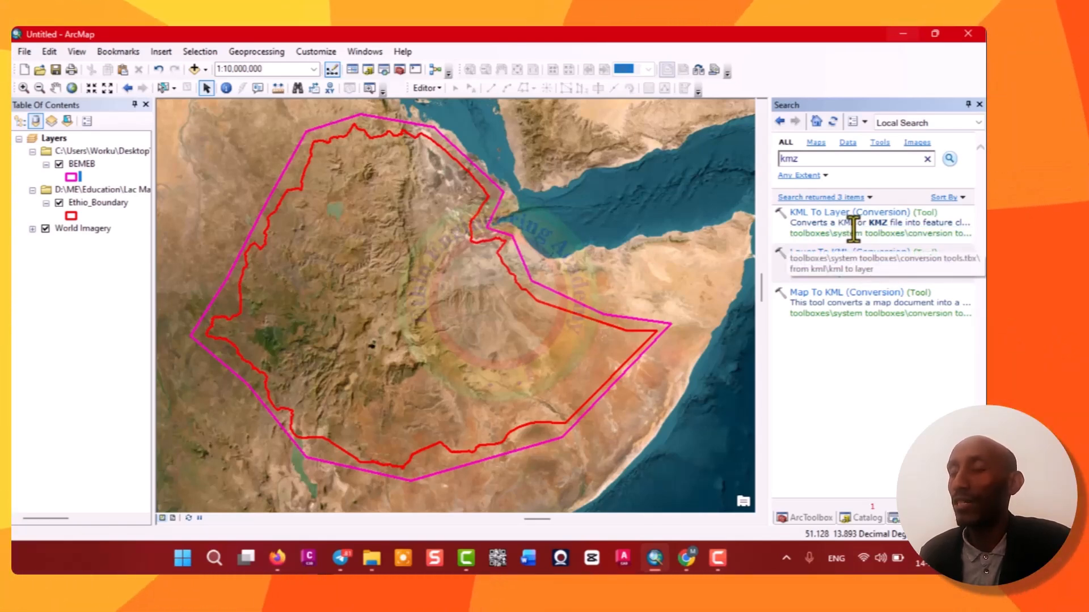
type("to")
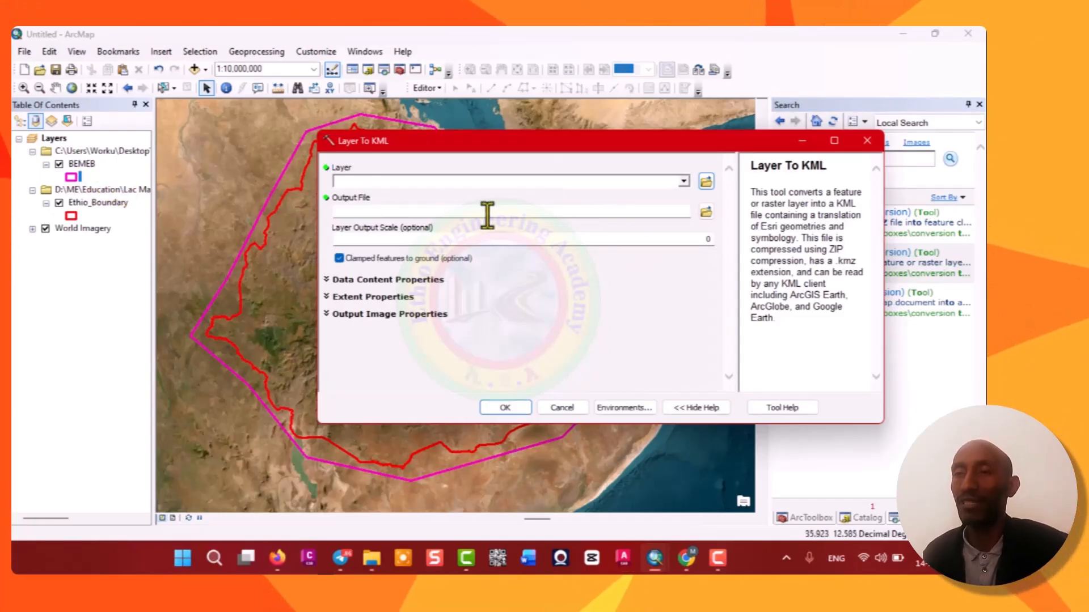
Run Layer To KML on the BEMEB layer, saving the output as DEMET.kmz in the Desktop USGS folder.
left_click(685, 181)
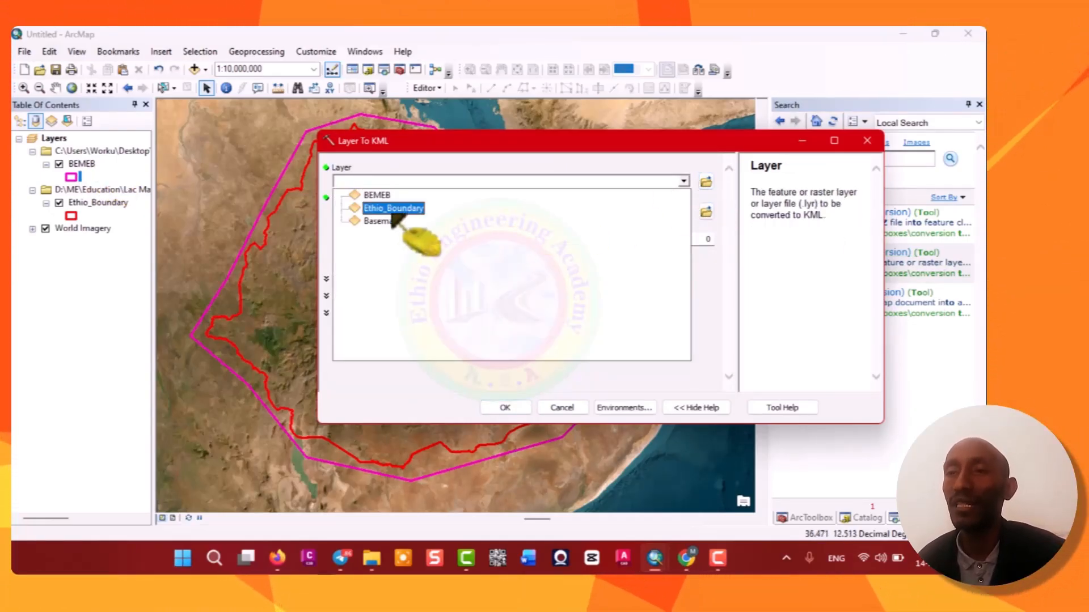
left_click(384, 195)
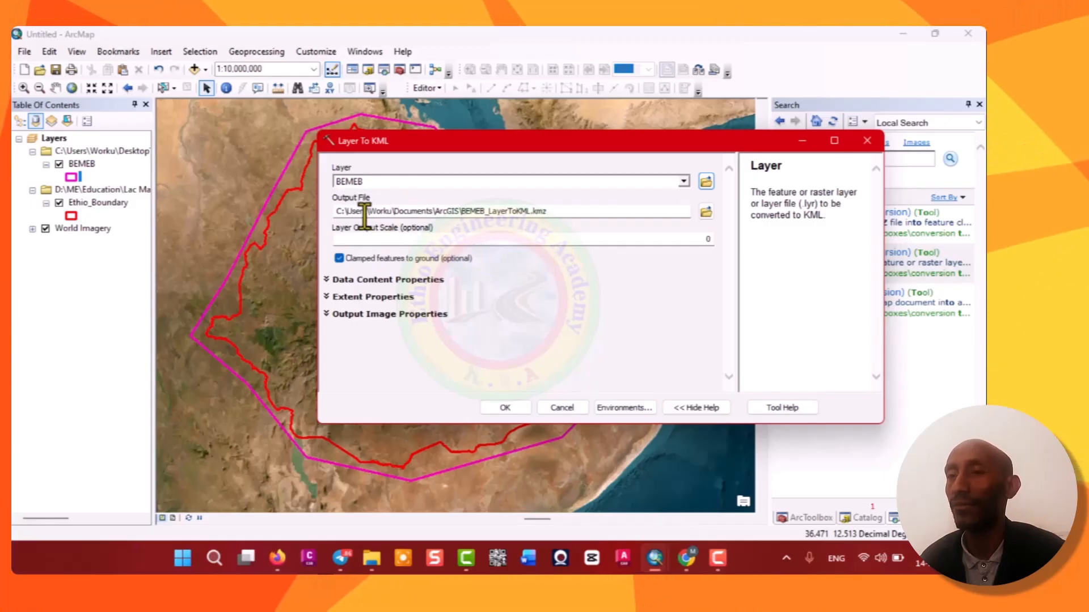
left_click(706, 212)
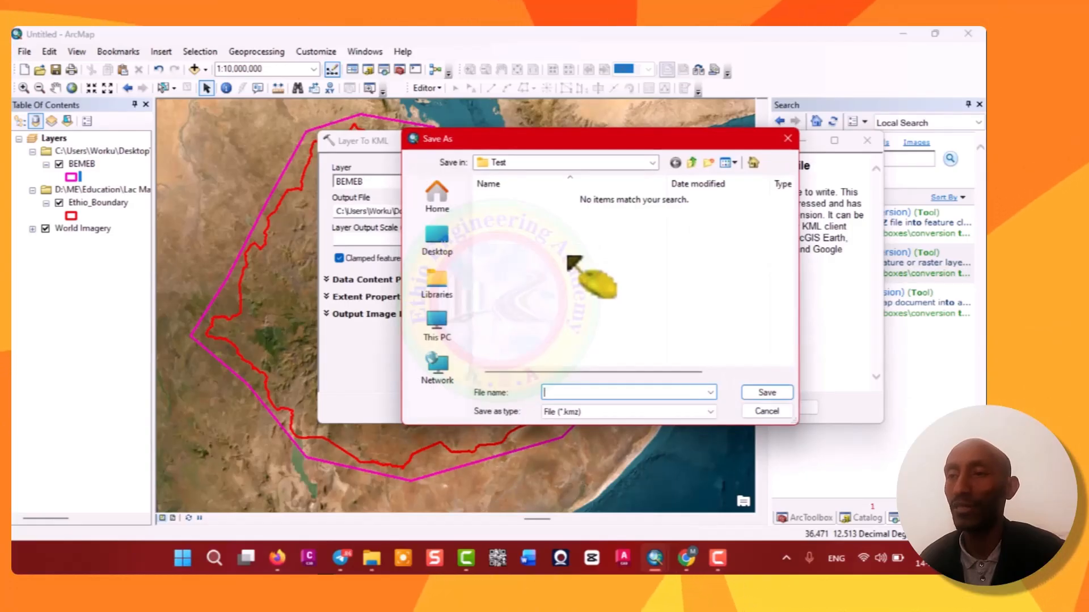
left_click(449, 244)
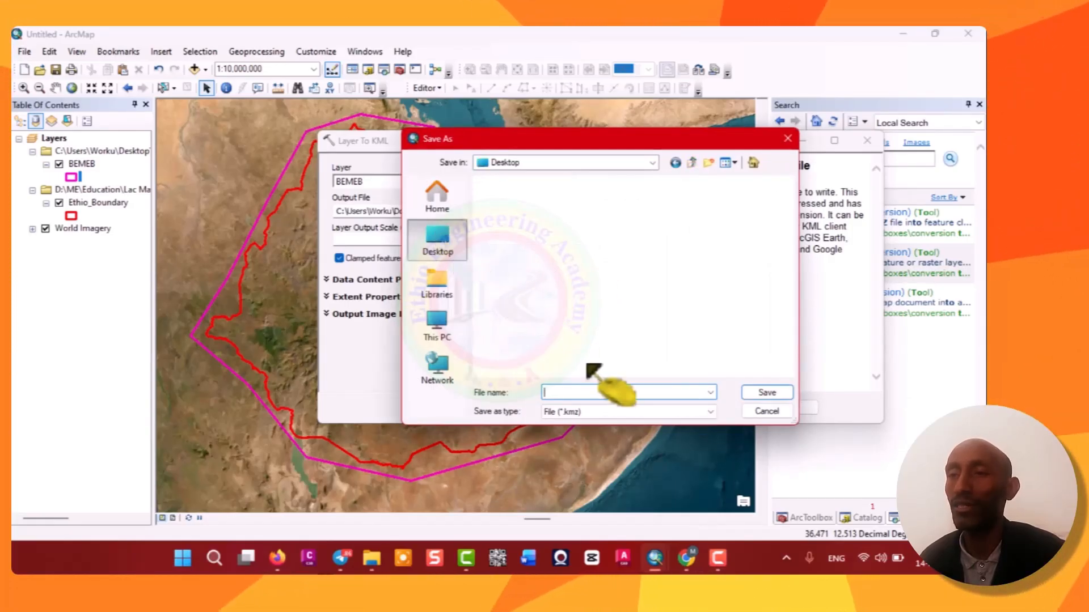
scroll(576, 319, "down", 5)
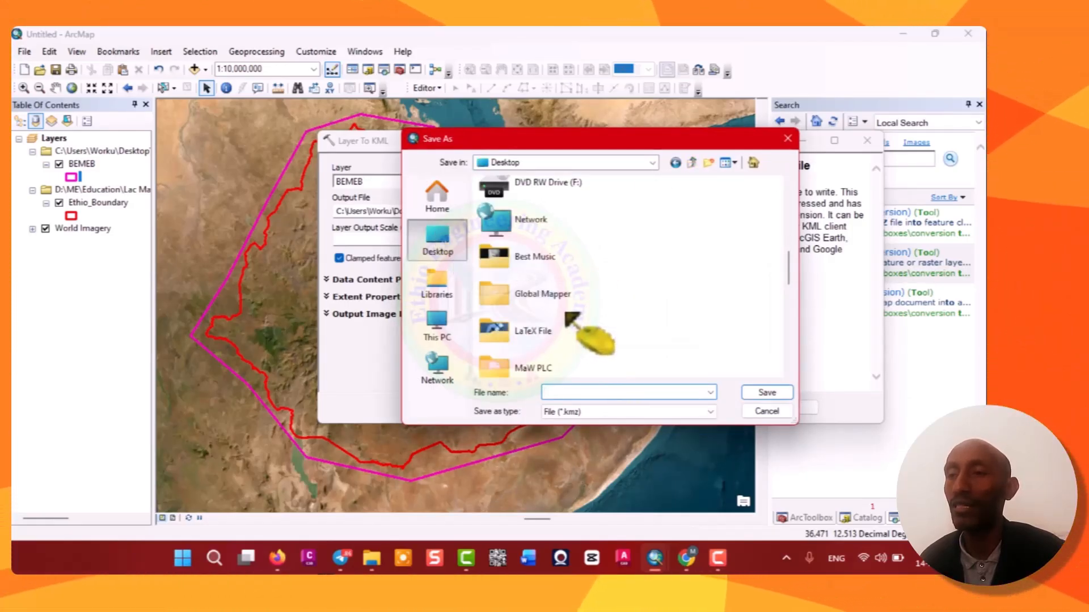
scroll(573, 316, "down", 5)
double_click(567, 323)
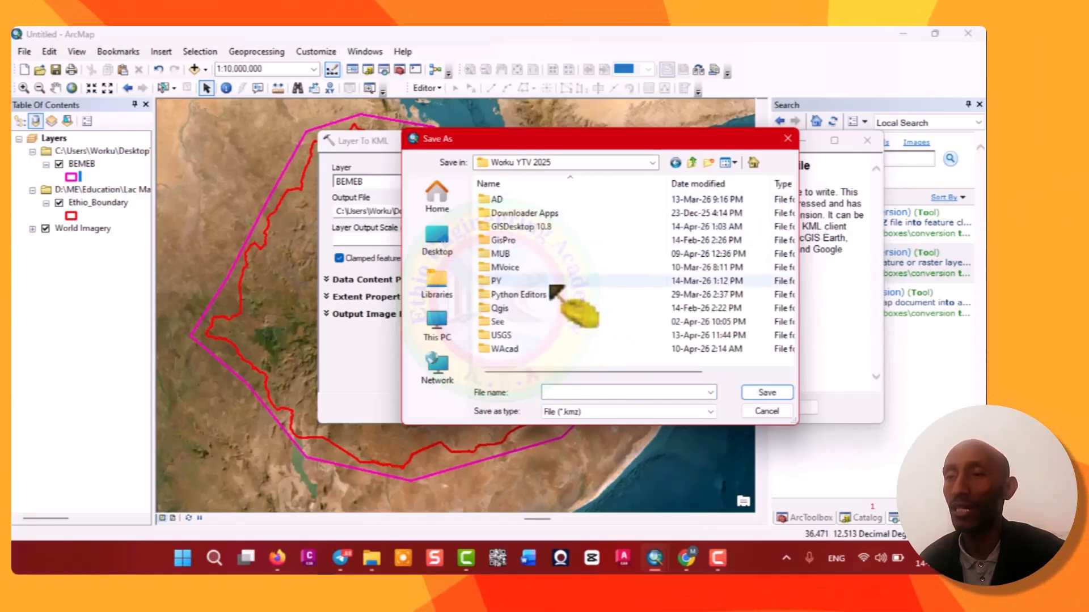
double_click(513, 336)
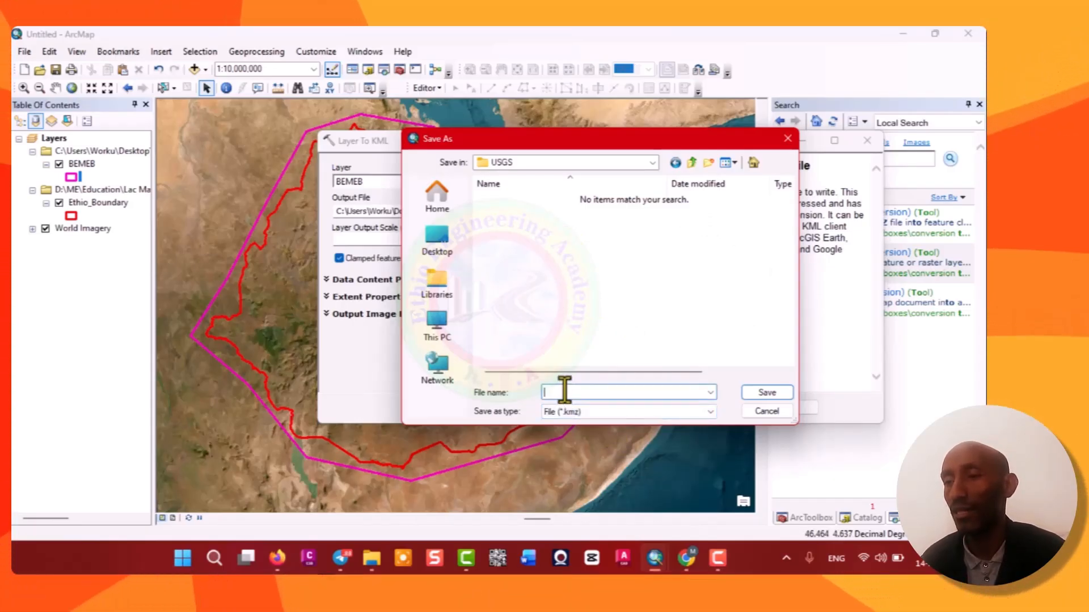
type("DEMET")
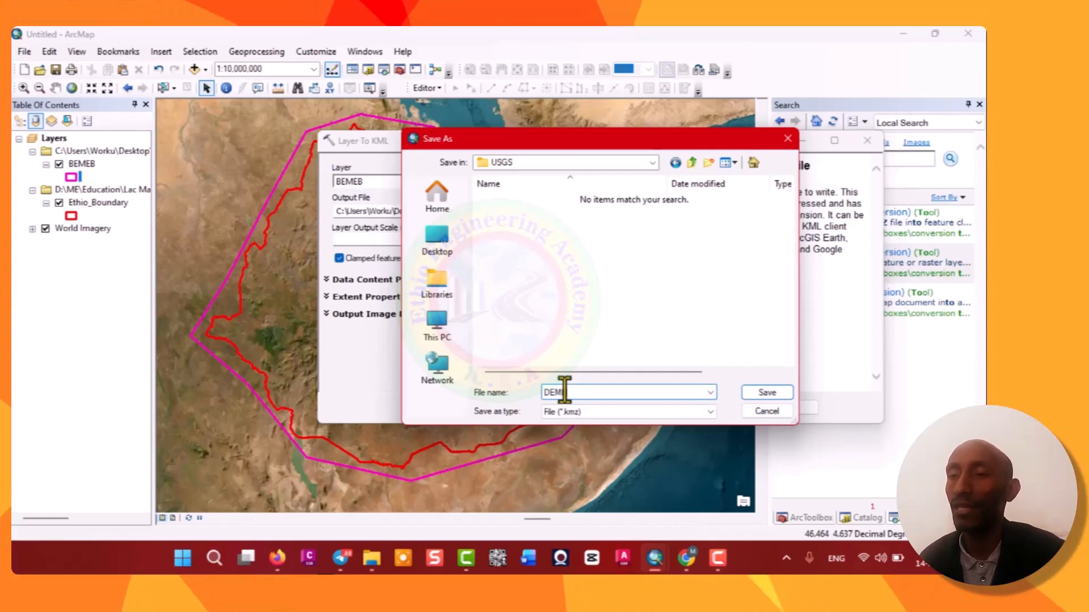
left_click(769, 392)
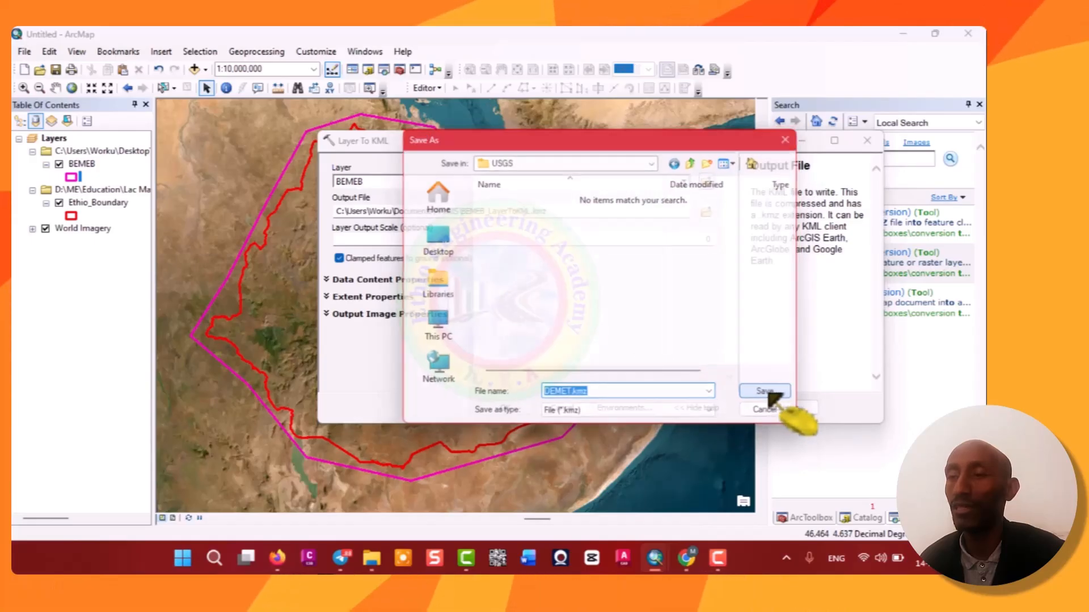
left_click(517, 409)
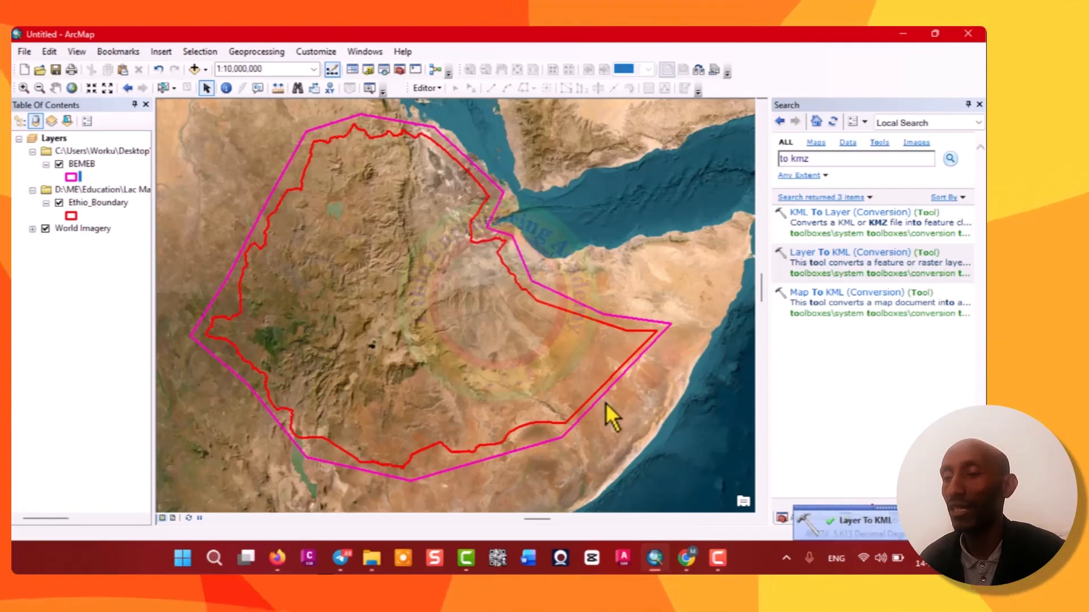
Open the Desktop USGS folder in File Explorer to check the exported KMZ, then switch to the browser.
left_click(371, 560)
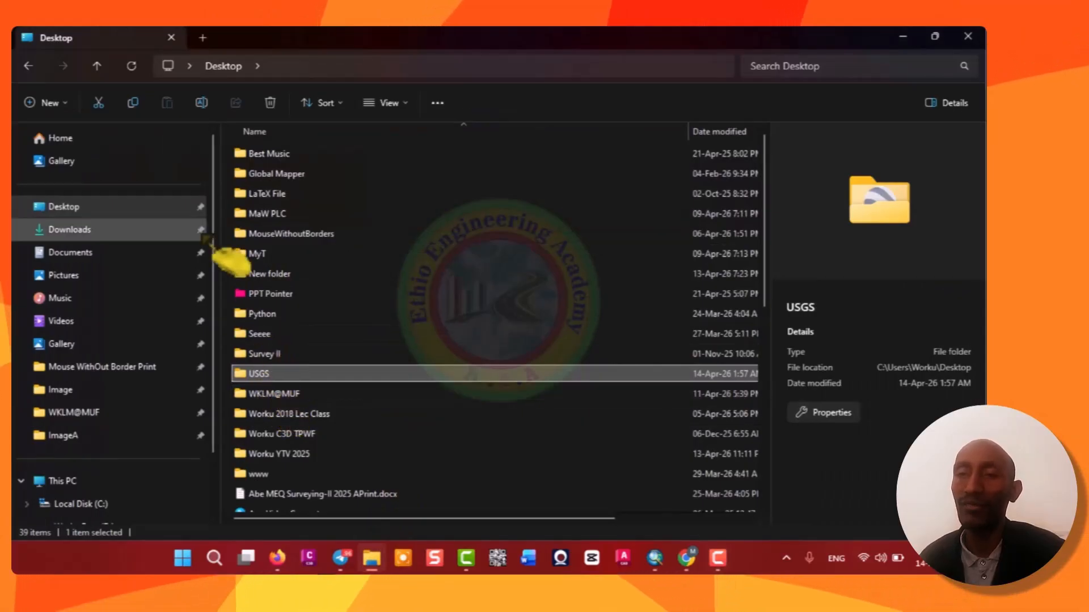
double_click(265, 379)
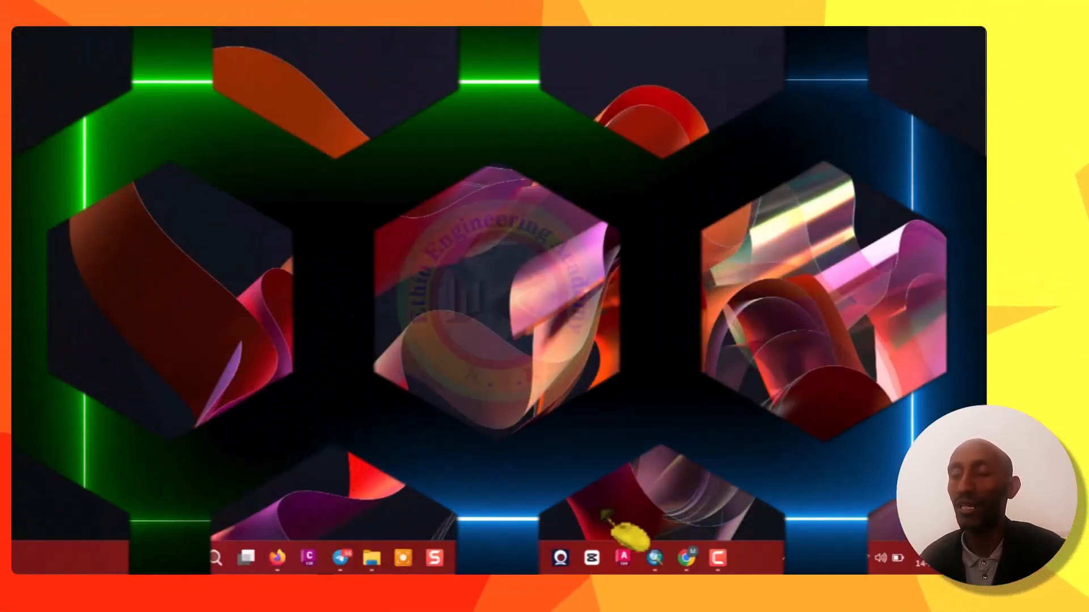
left_click(686, 558)
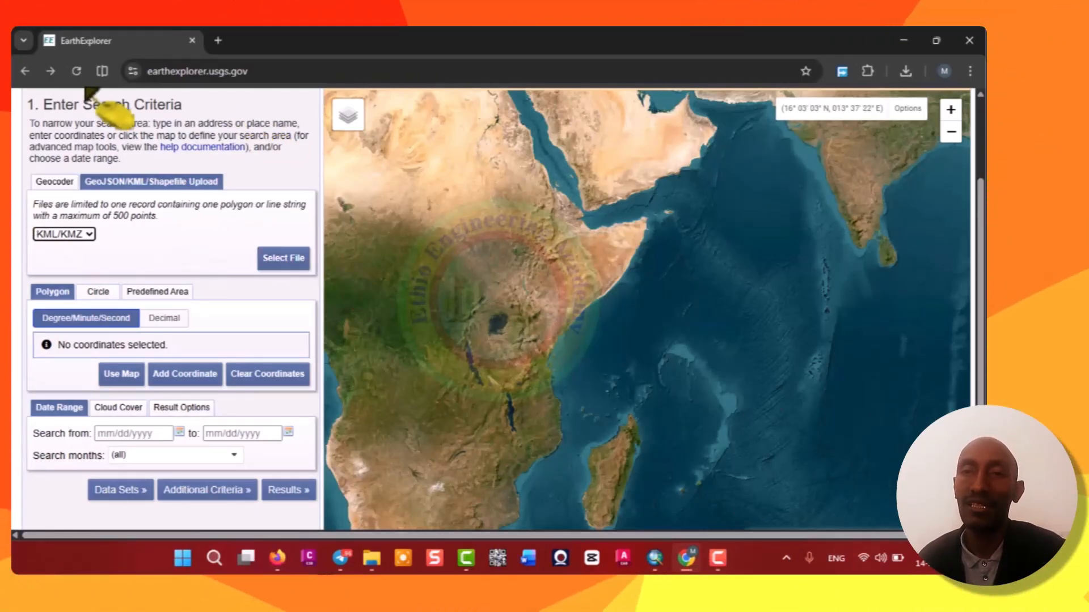
Upload DEMET.kmz from the Desktop USGS folder as the KML/KMZ search area in EarthExplorer.
scroll(77, 145, "up", 3)
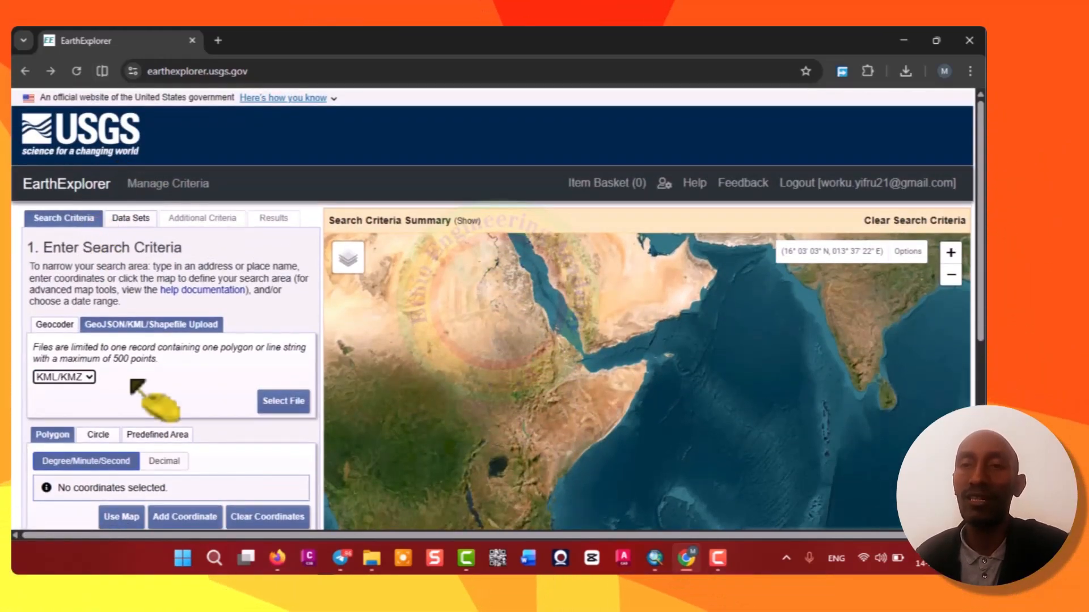
left_click(68, 340)
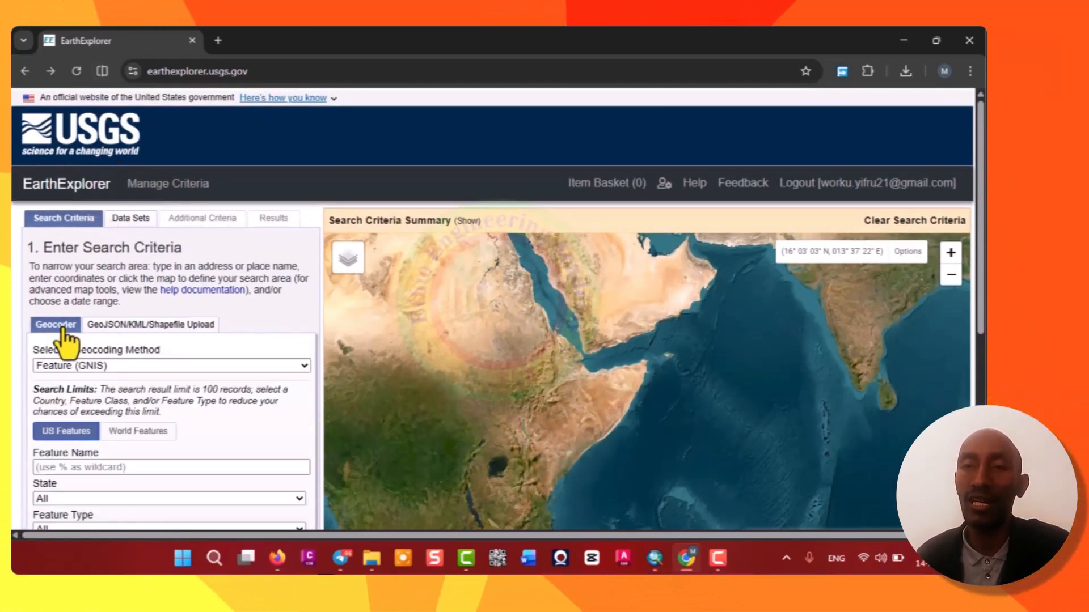
left_click(117, 326)
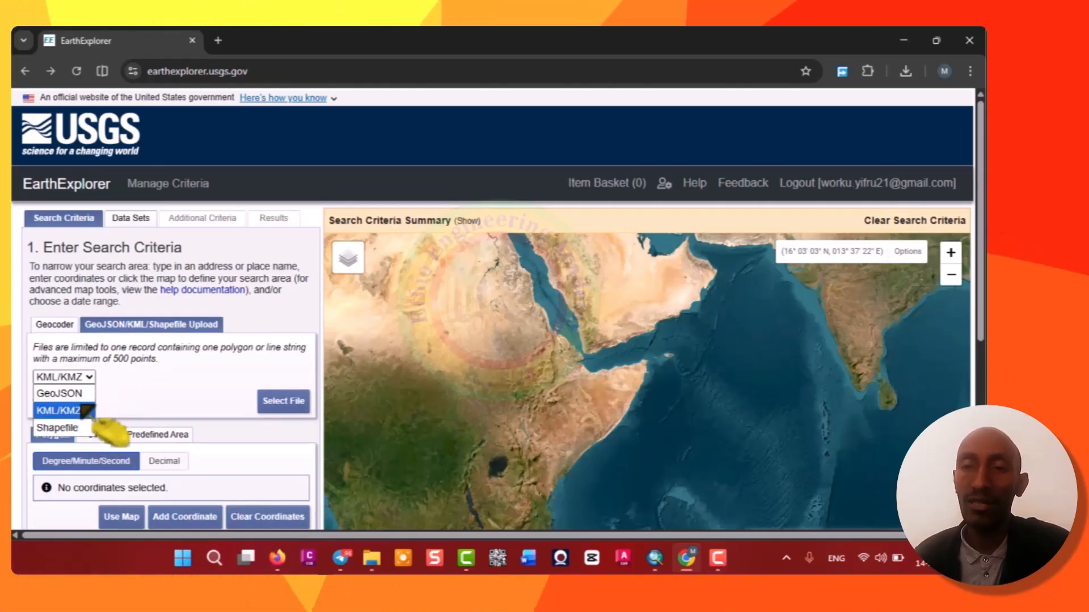
left_click(62, 428)
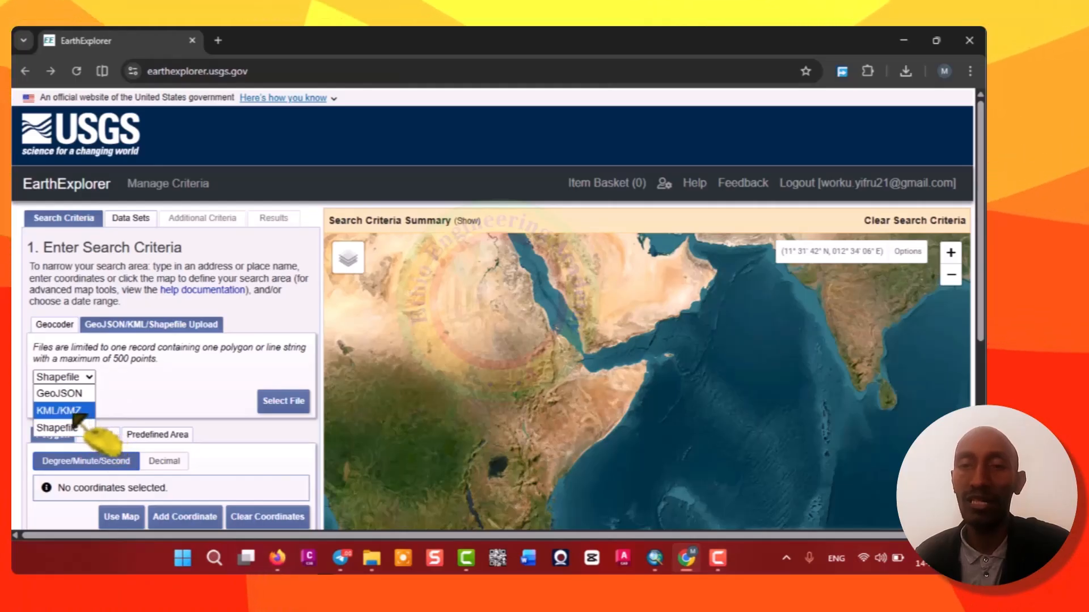
left_click(71, 412)
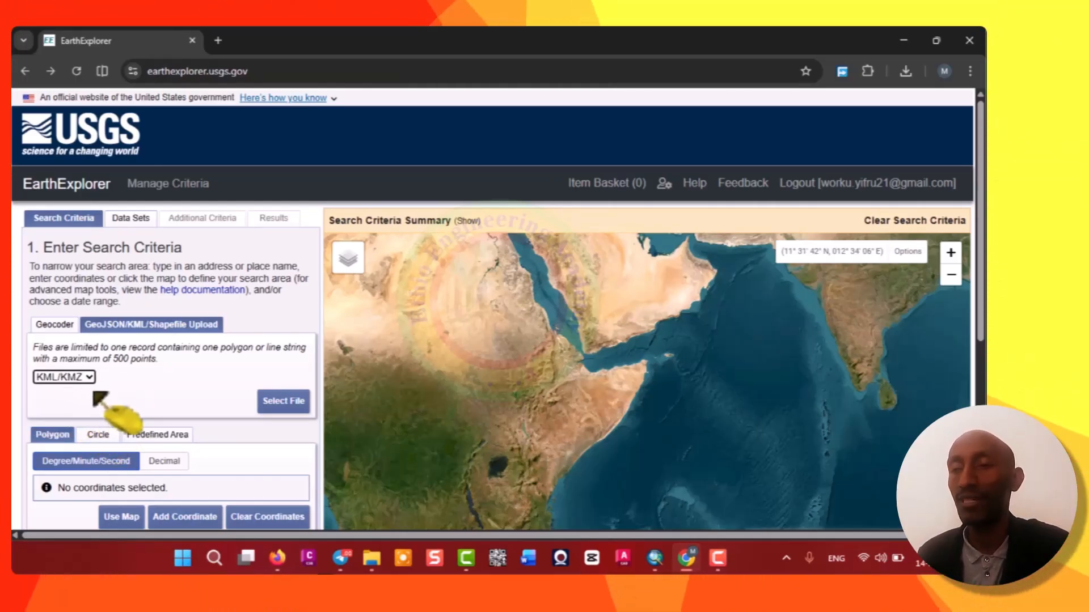
left_click(283, 403)
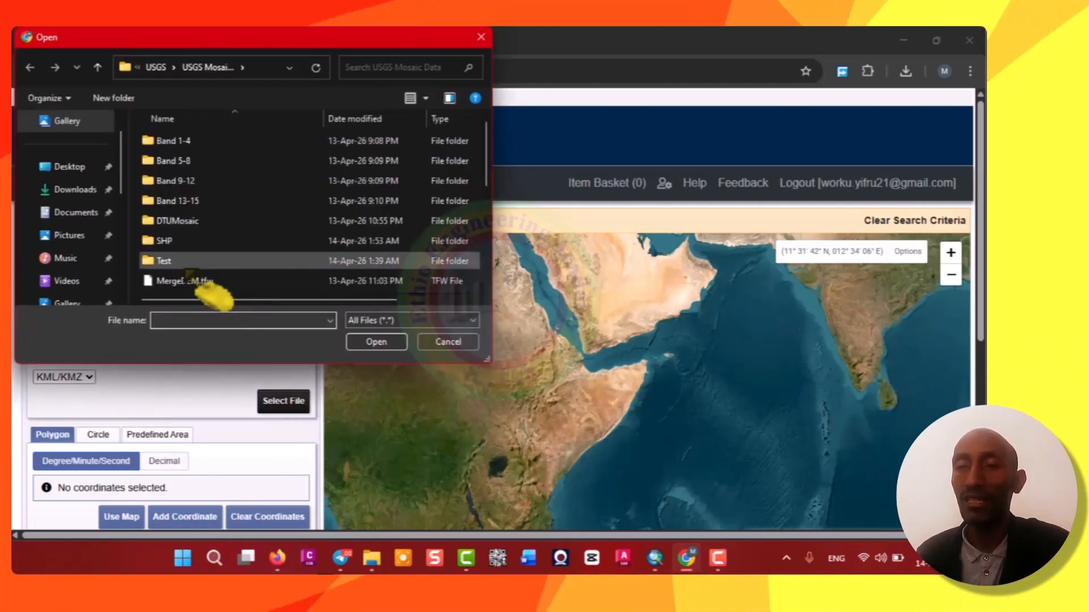
left_click(156, 67)
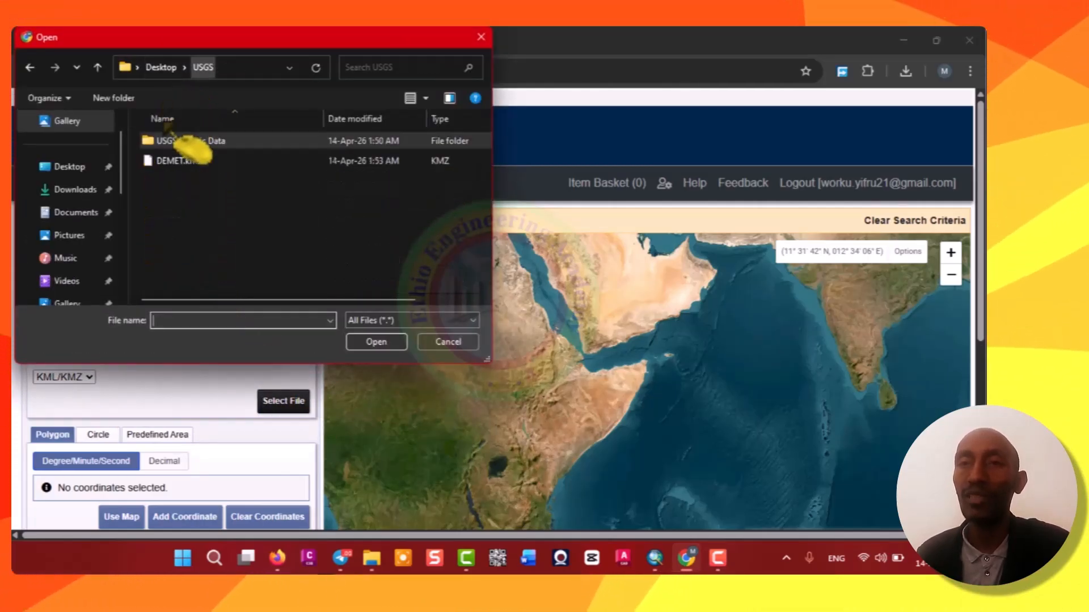
double_click(187, 162)
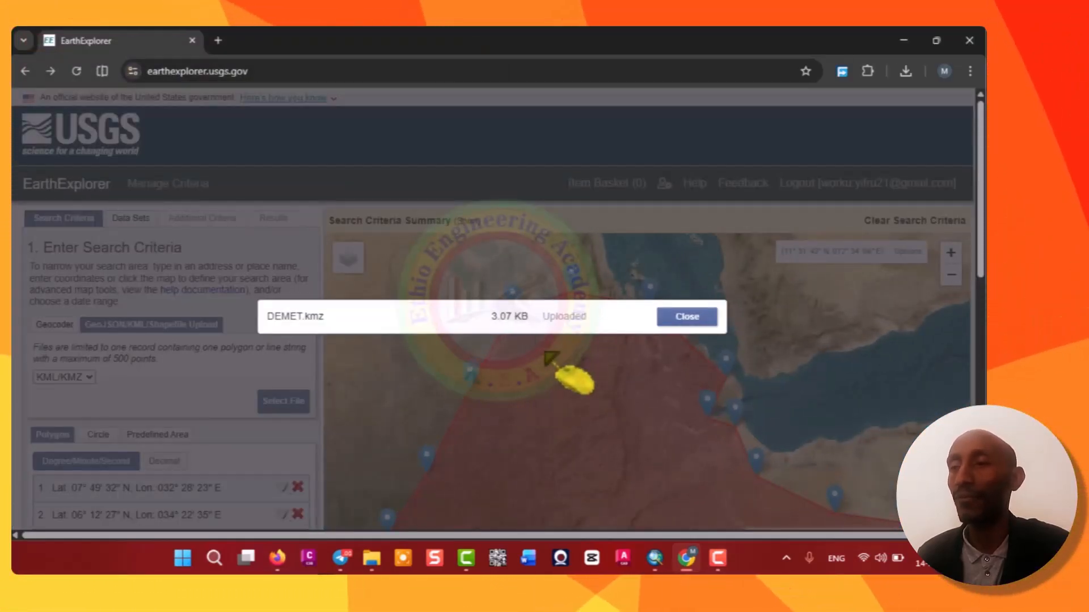
left_click(693, 329)
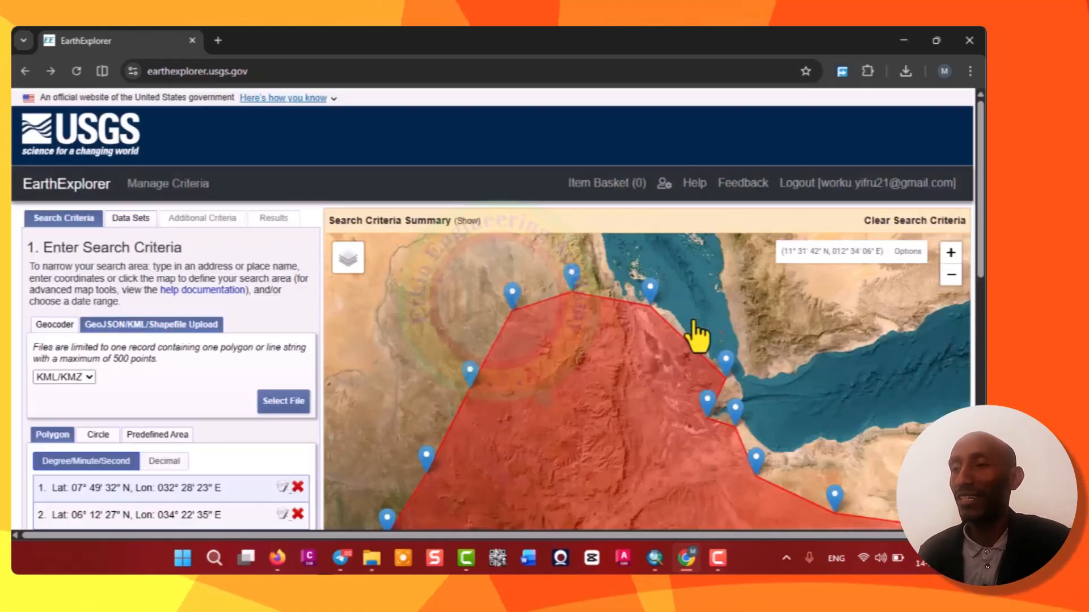
Inspect the uploaded polygon on the map and compare it with the BEMEB polygon in ArcMap.
scroll(547, 274, "down", 1)
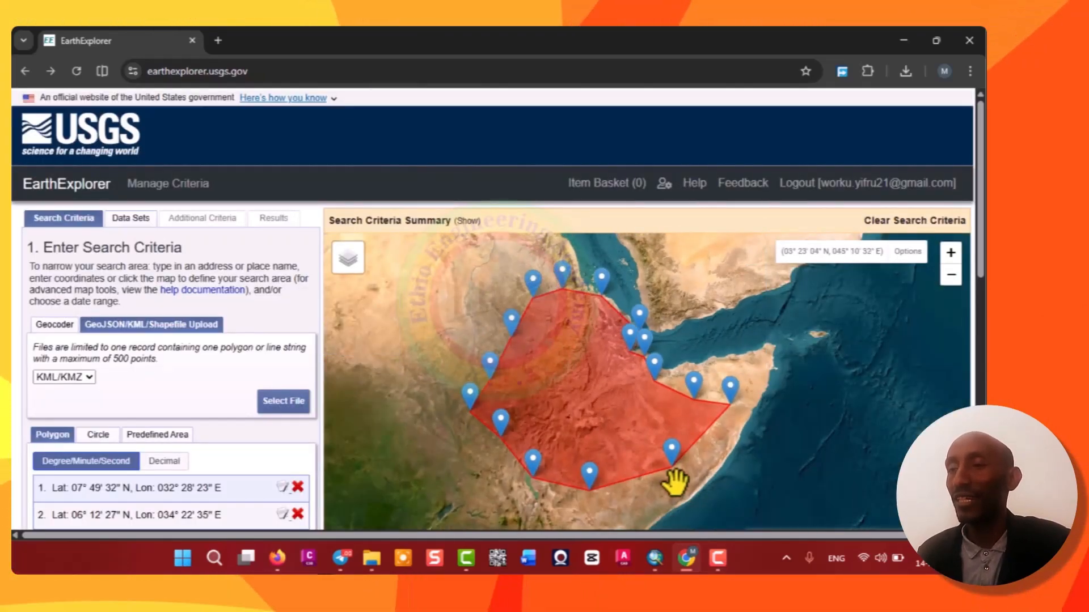
scroll(675, 482, "up", 1)
scroll(617, 405, "down", 1)
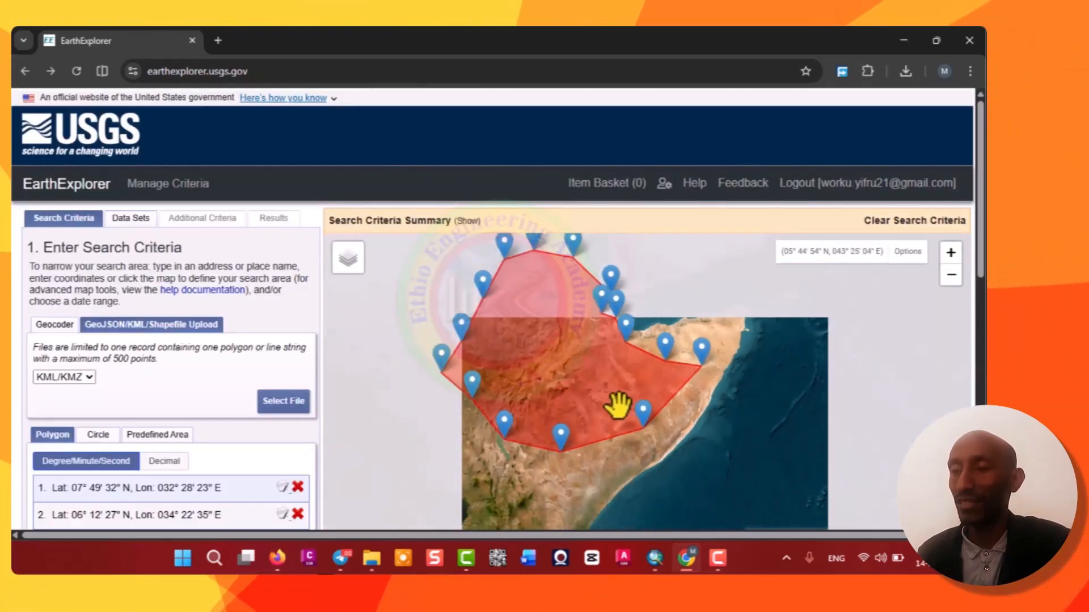
left_click(656, 560)
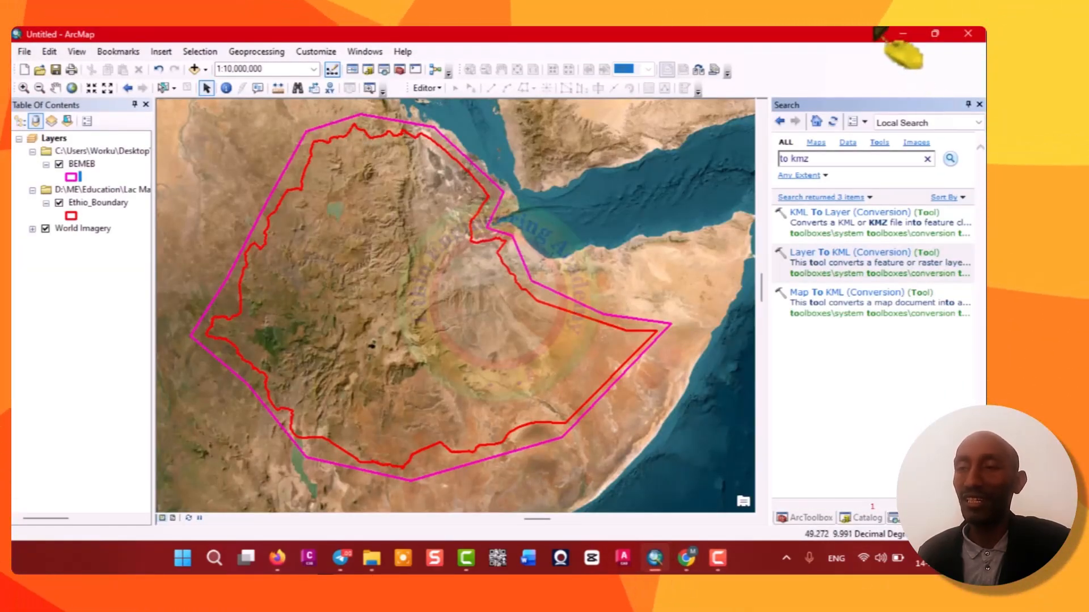
left_click(903, 34)
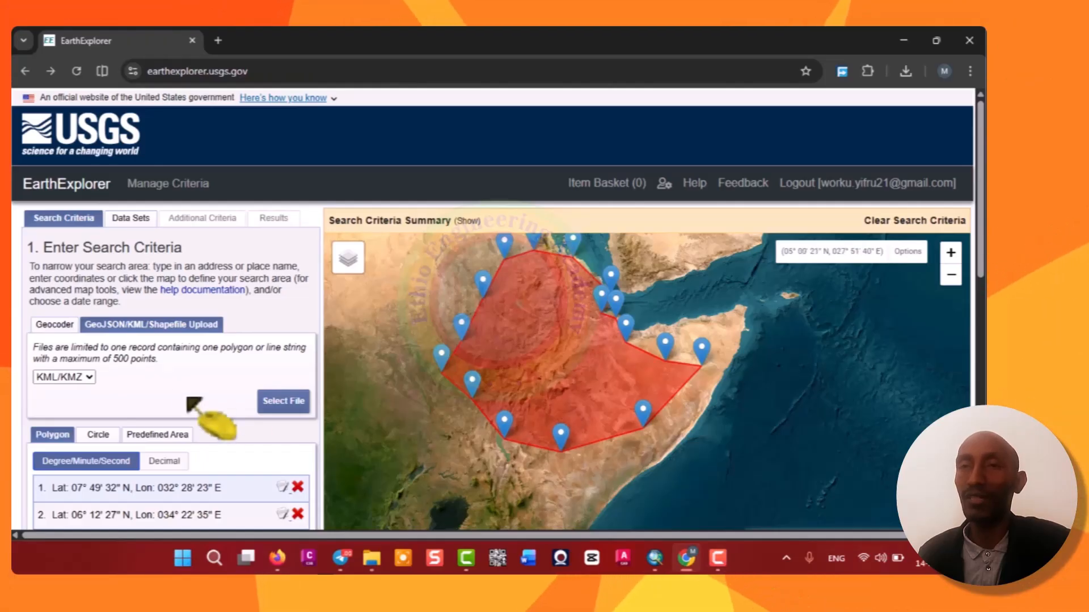
Scroll through the uploaded polygon's list of vertex coordinates.
scroll(187, 454, "down", 8)
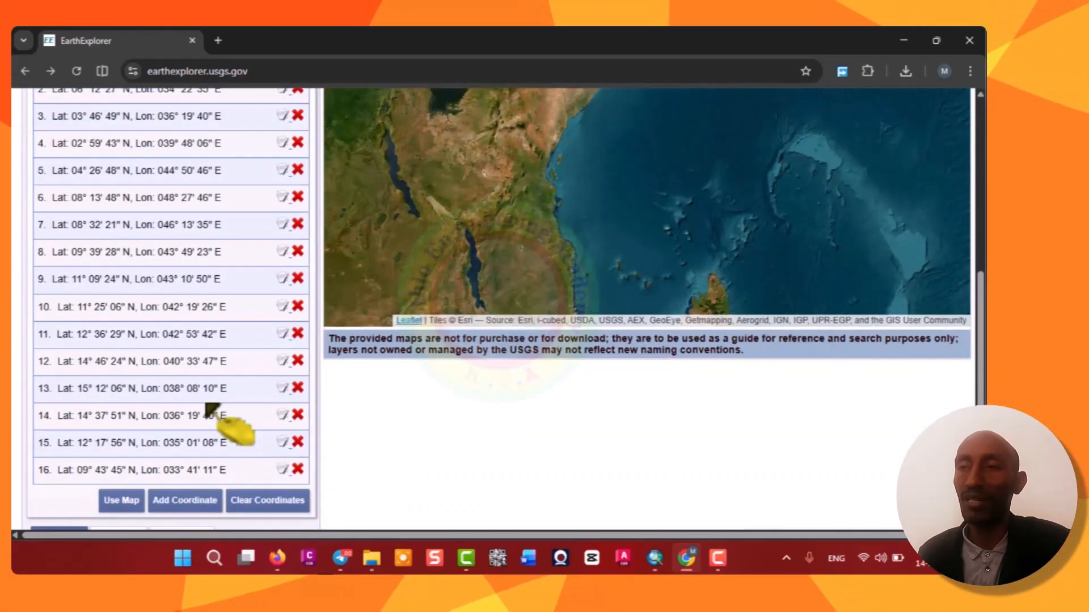
scroll(250, 354, "up", 4)
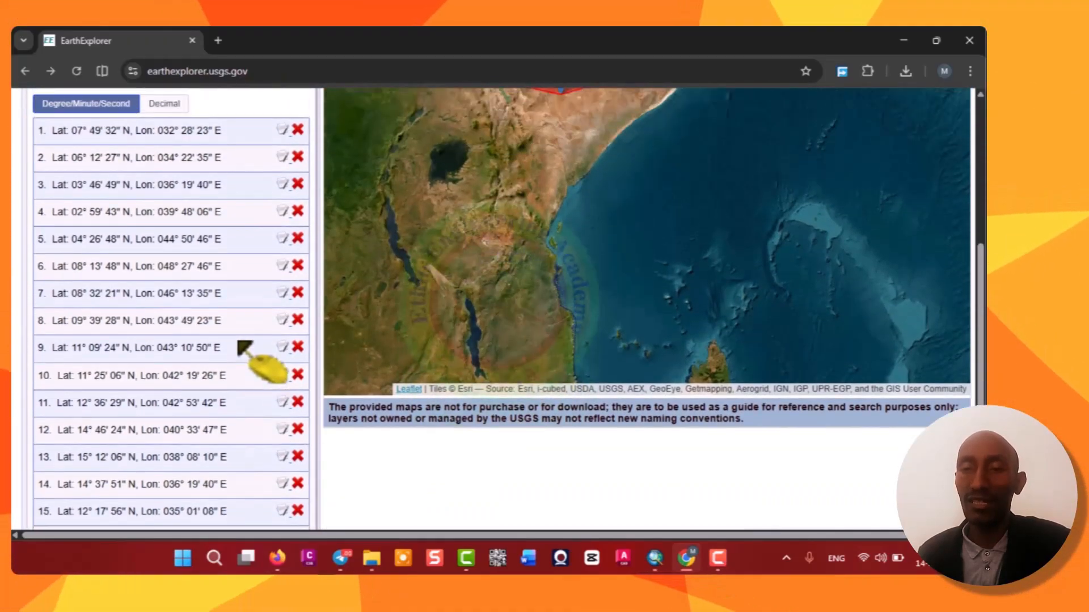
scroll(250, 356, "down", 4)
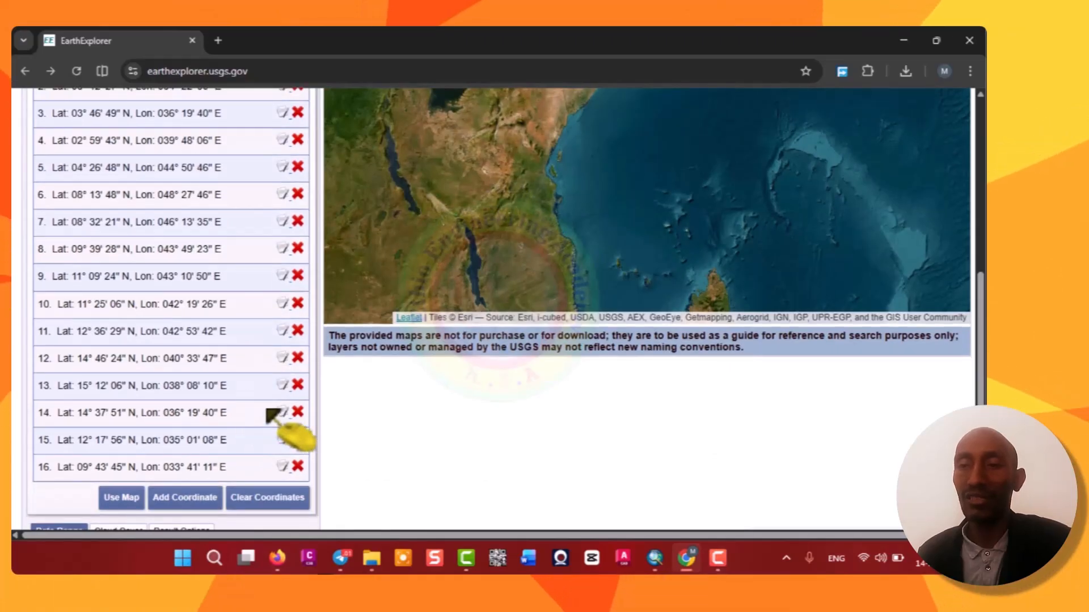
scroll(255, 453, "up", 5)
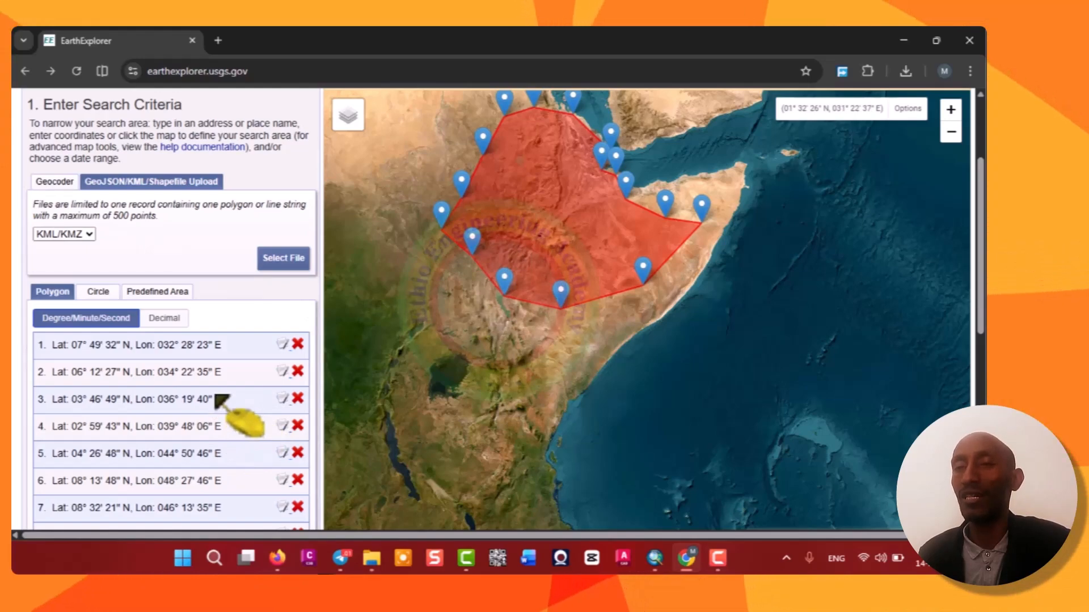
scroll(223, 400, "down", 5)
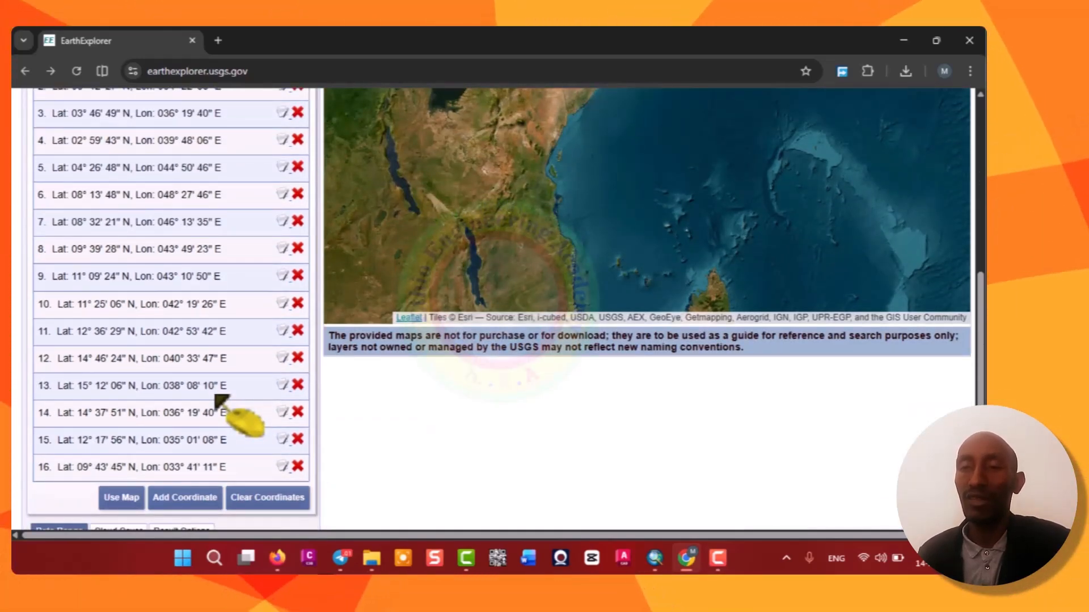
scroll(222, 400, "up", 1)
scroll(222, 400, "up", 7)
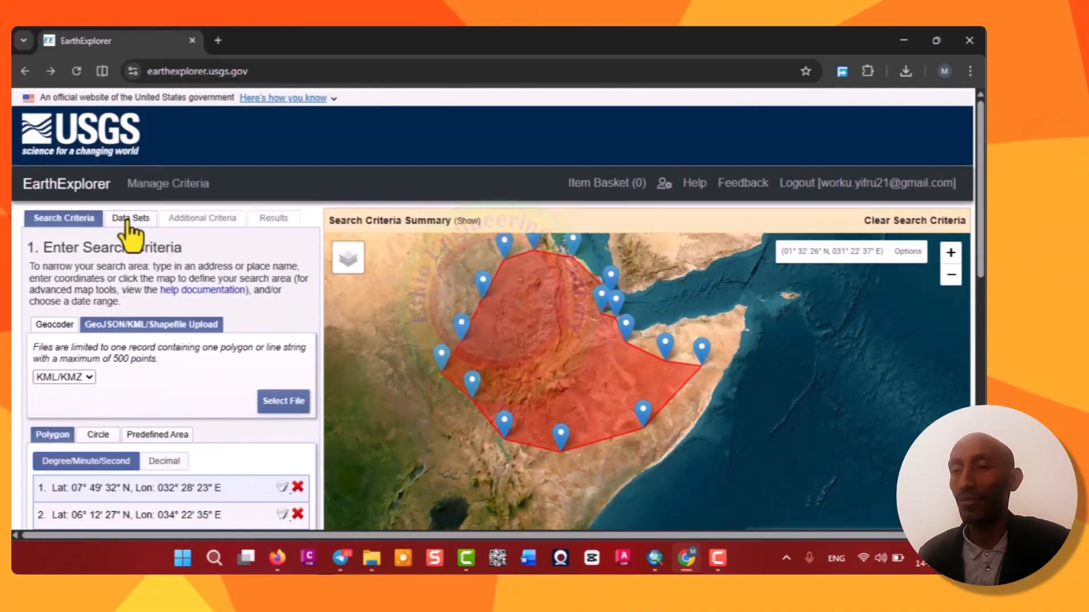
Open the Data Sets tab and collapse the Digital Elevation category.
left_click(129, 220)
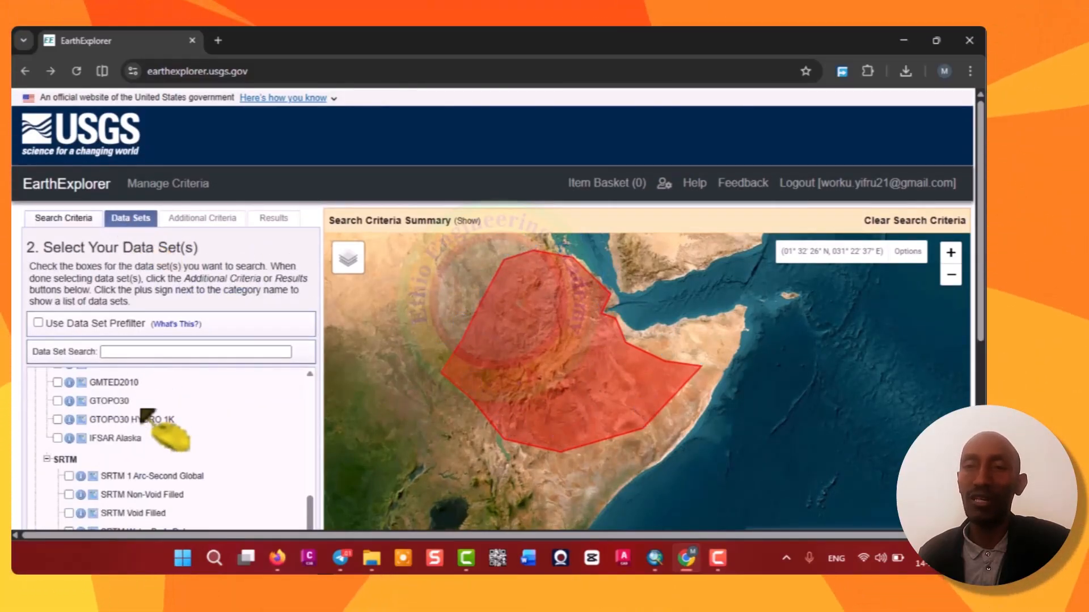
scroll(126, 451, "up", 3)
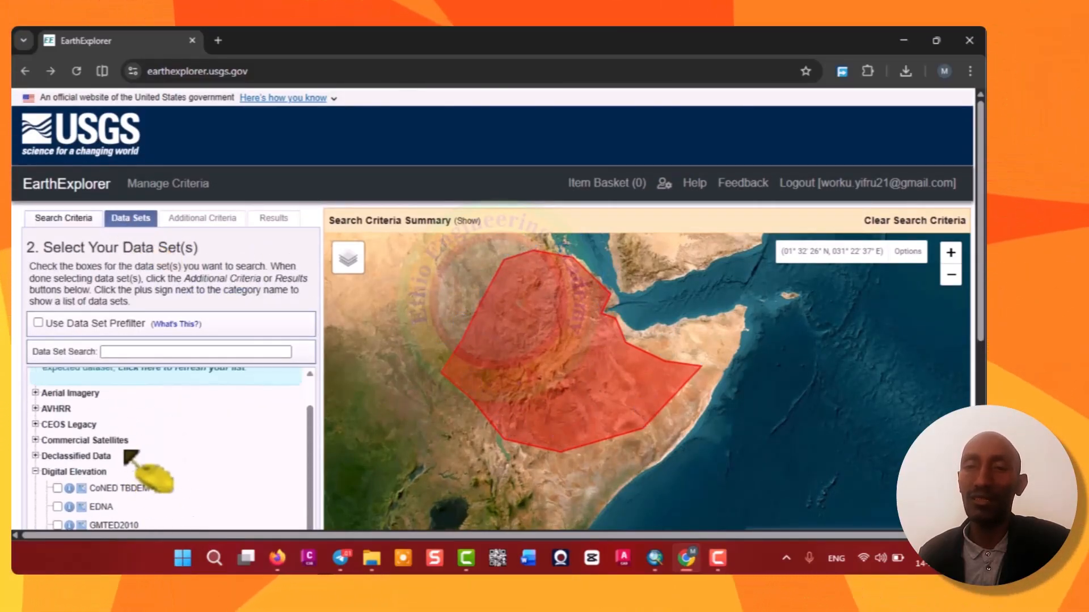
left_click(35, 471)
scroll(91, 482, "down", 4)
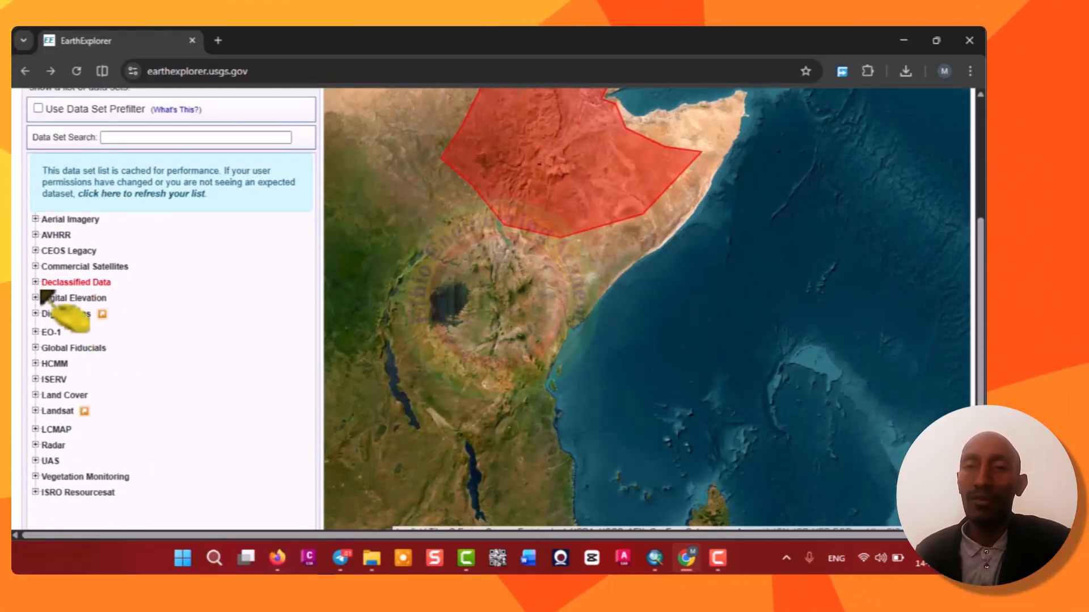
Expand Digital Elevation and its SRTM group, then select the SRTM 1 Arc-Second Global data set.
left_click(35, 298)
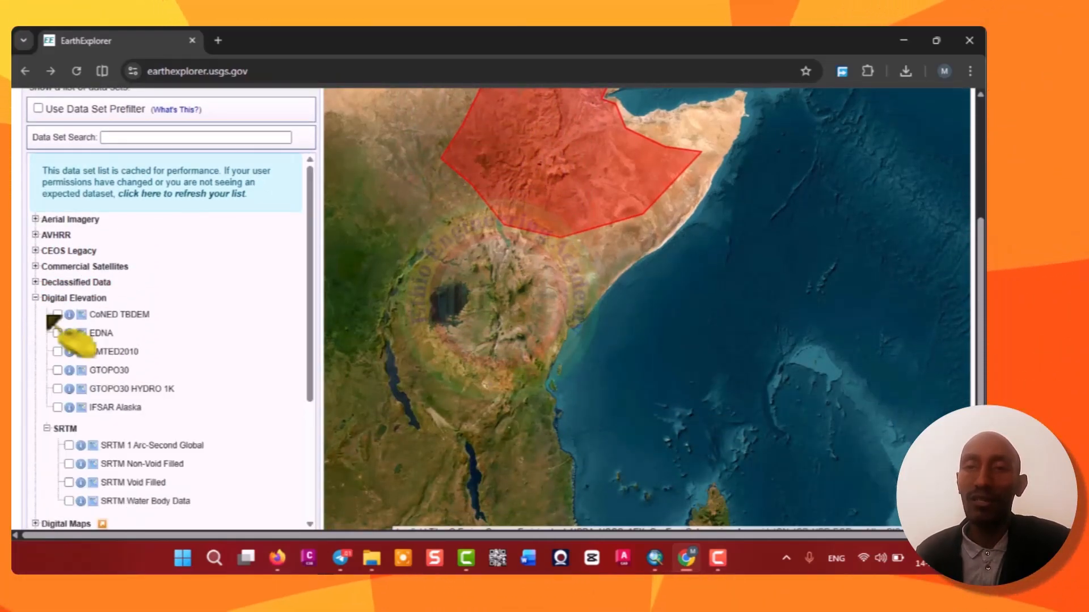
left_click(47, 429)
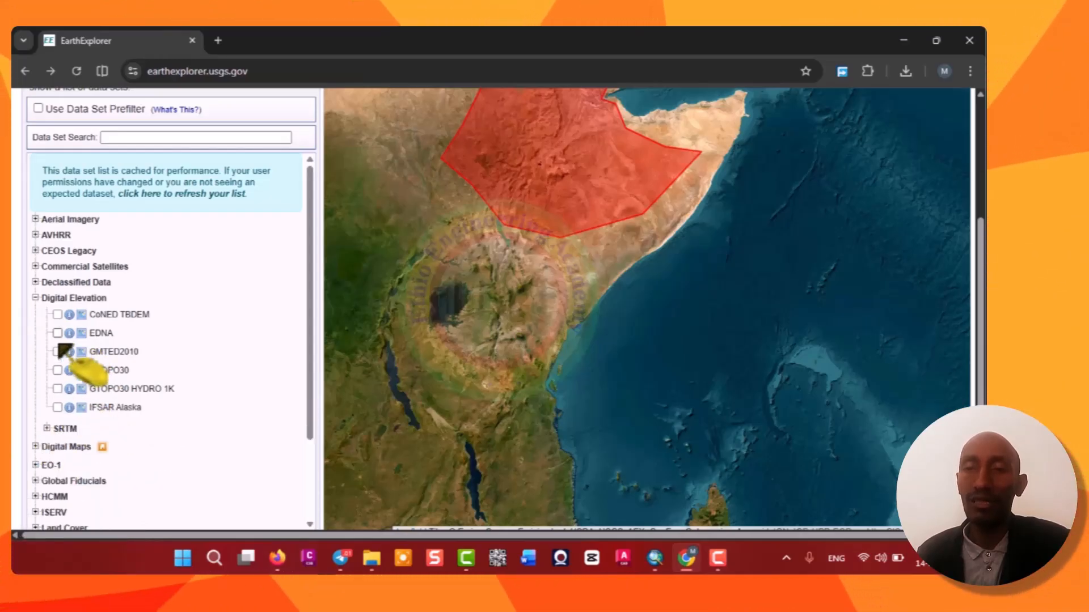
left_click(46, 429)
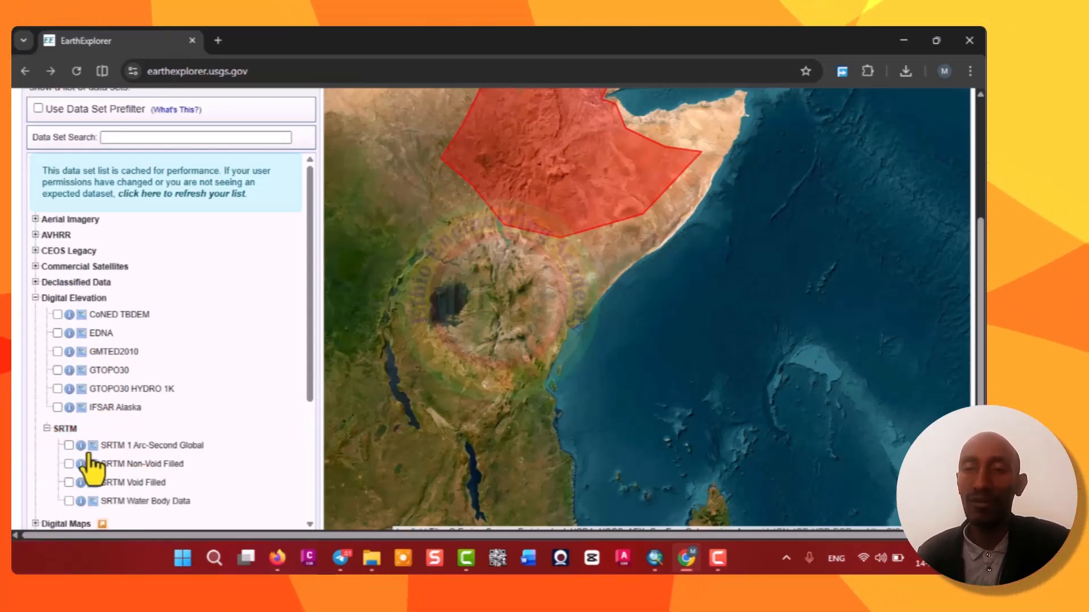
left_click(69, 445)
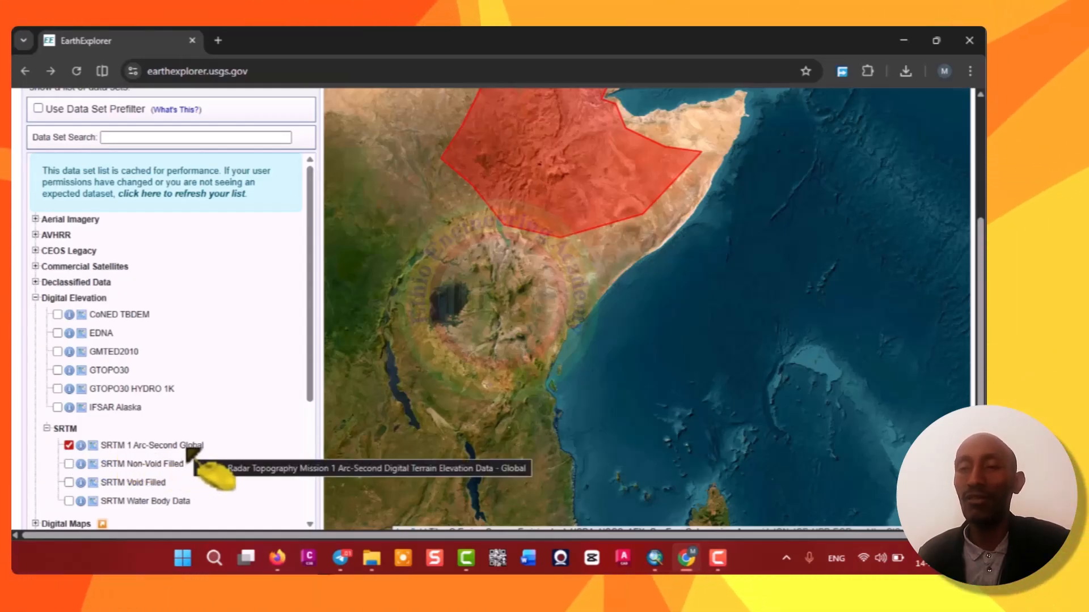
Skip the additional criteria and run the search to show results for SRTM 1 Arc-Second Global.
scroll(199, 421, "down", 3)
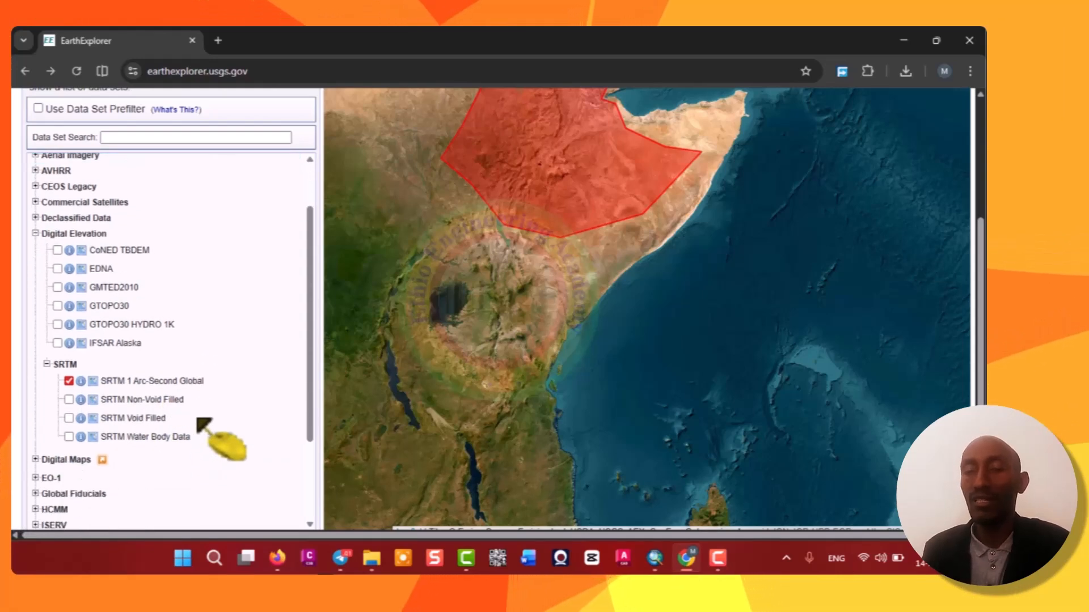
scroll(199, 420, "up", 3)
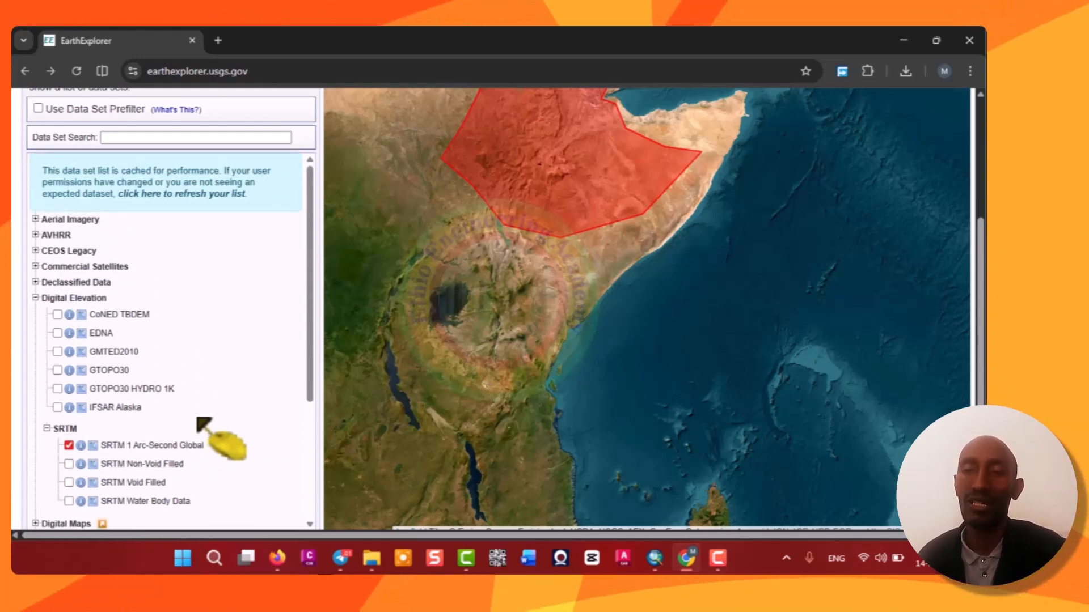
scroll(224, 321, "up", 4)
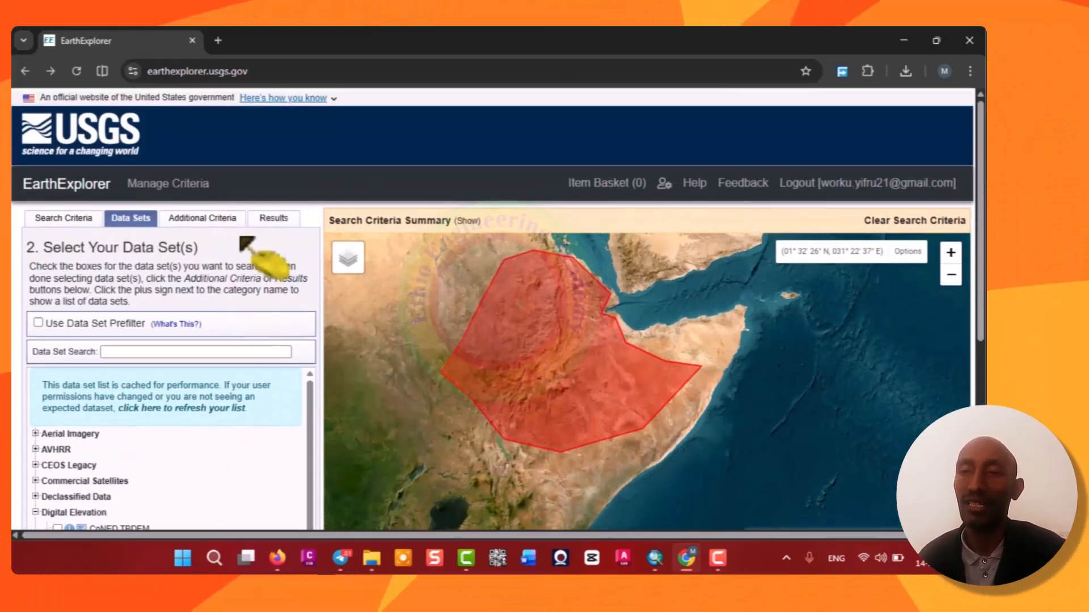
left_click(204, 220)
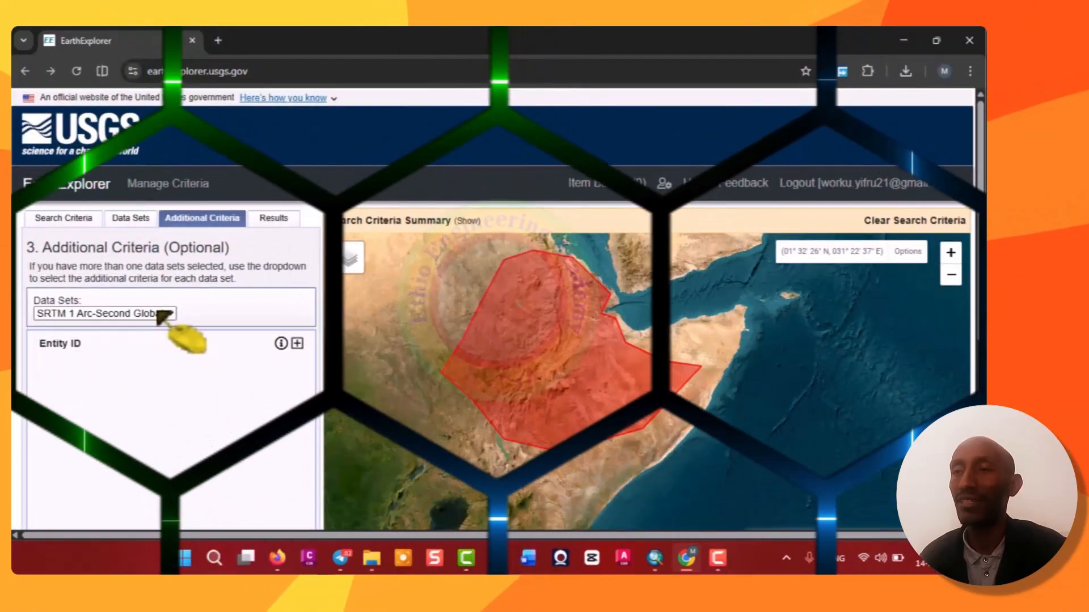
left_click(273, 220)
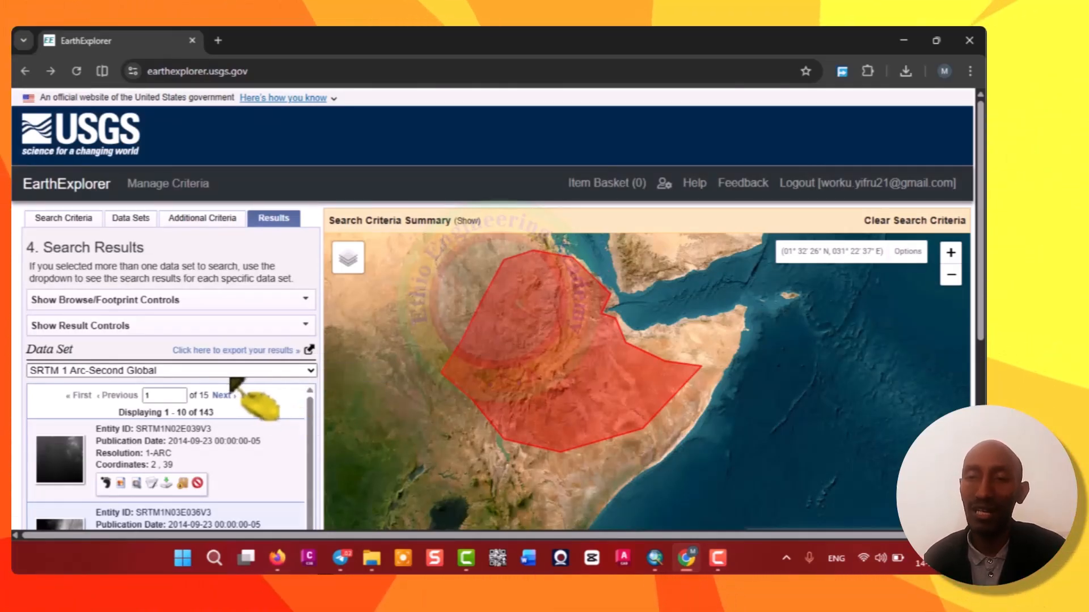
Show the map footprints of the first two results, SRTM1N02E039V3 and SRTM1N03E036V3.
scroll(241, 347, "down", 1)
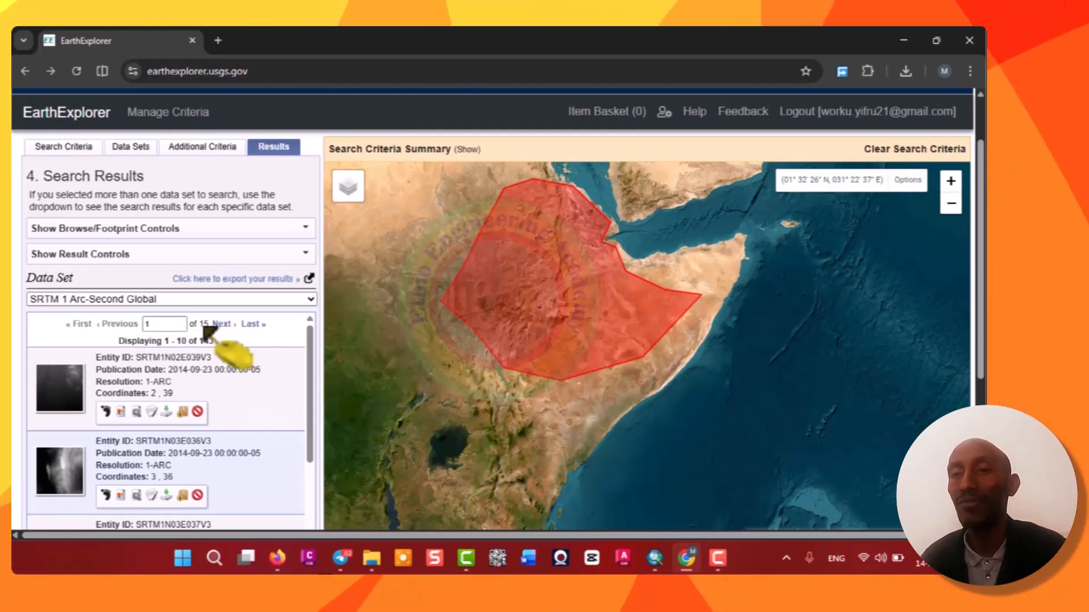
scroll(214, 401, "down", 2)
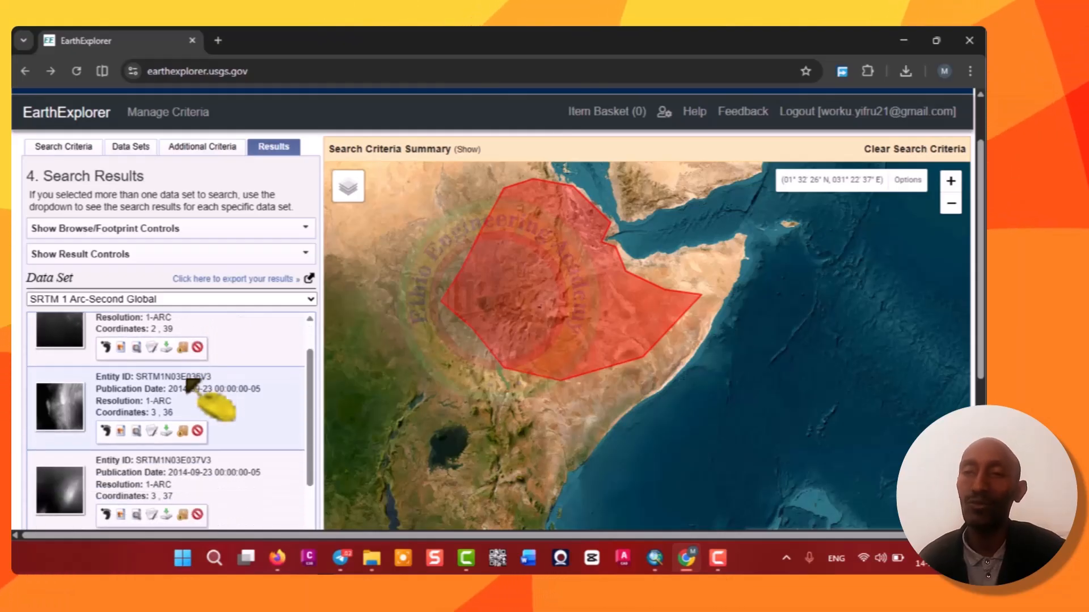
scroll(214, 405, "up", 2)
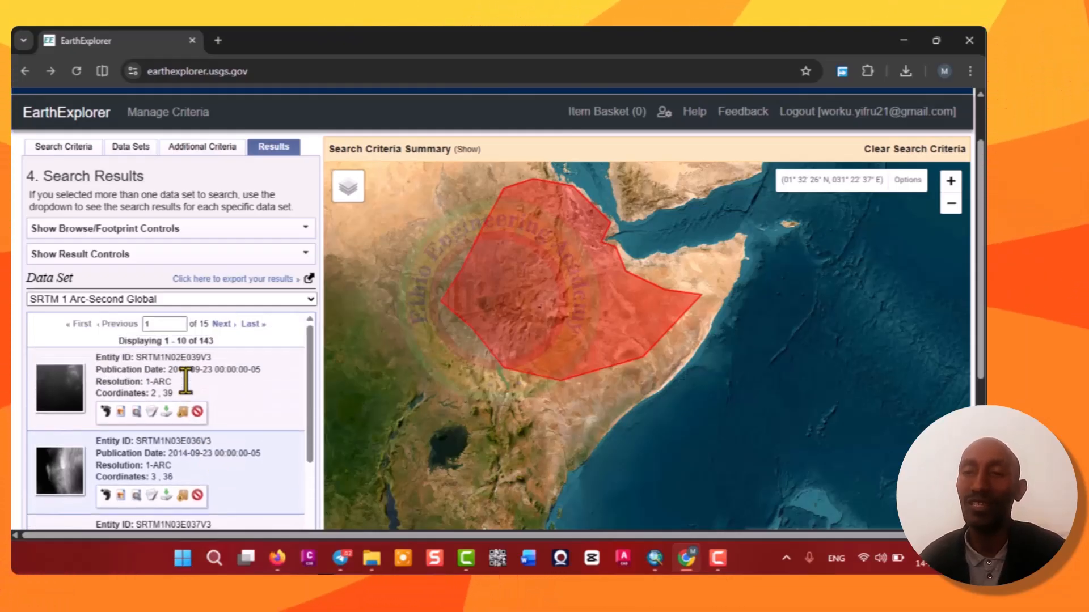
left_click(107, 412)
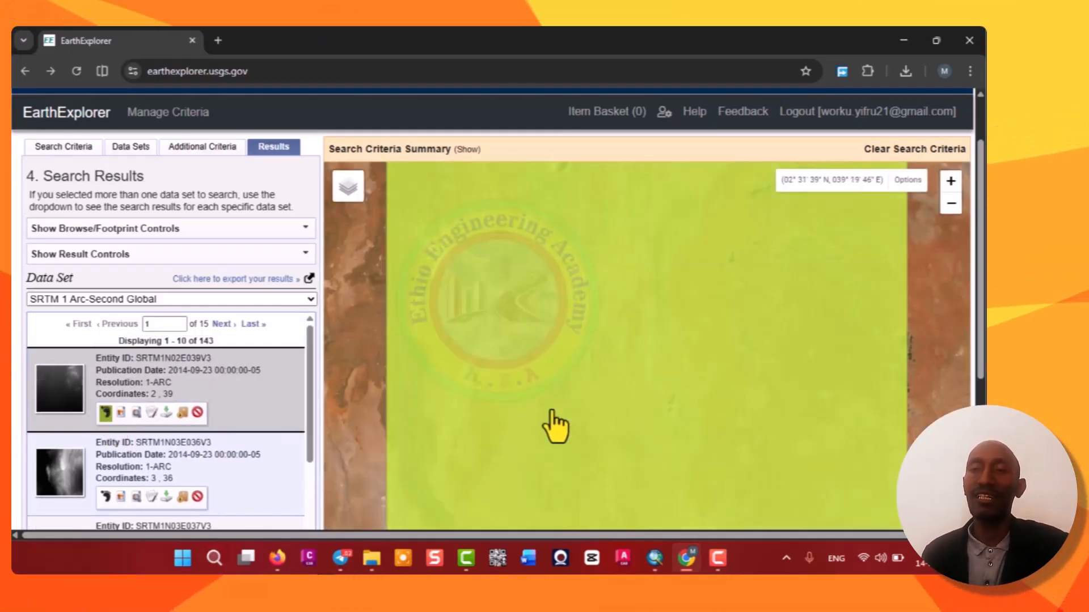
scroll(539, 425, "down", 1)
scroll(503, 374, "down", 2)
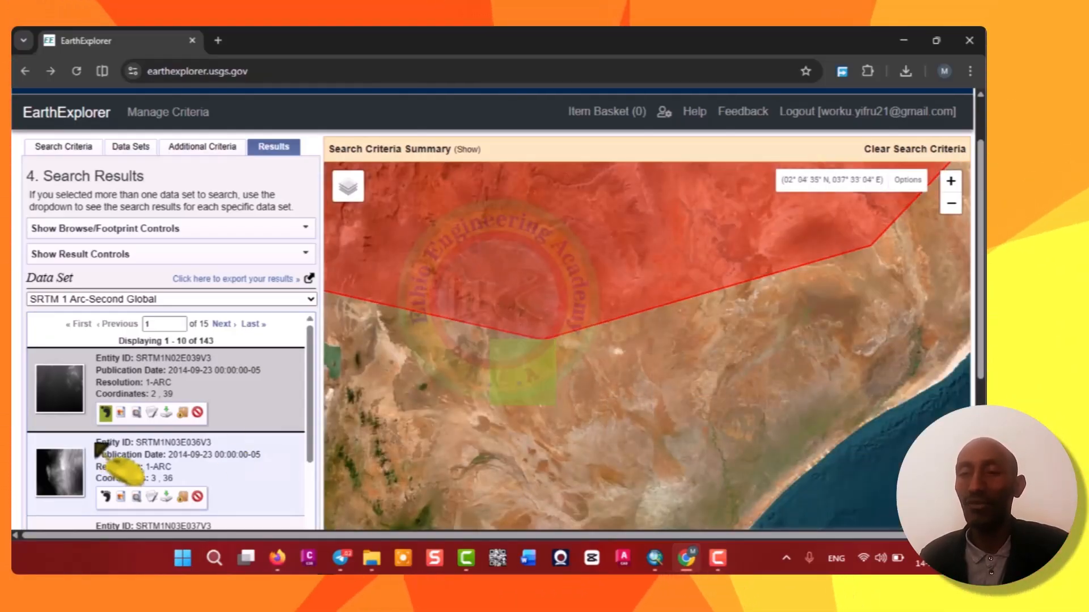
left_click(105, 497)
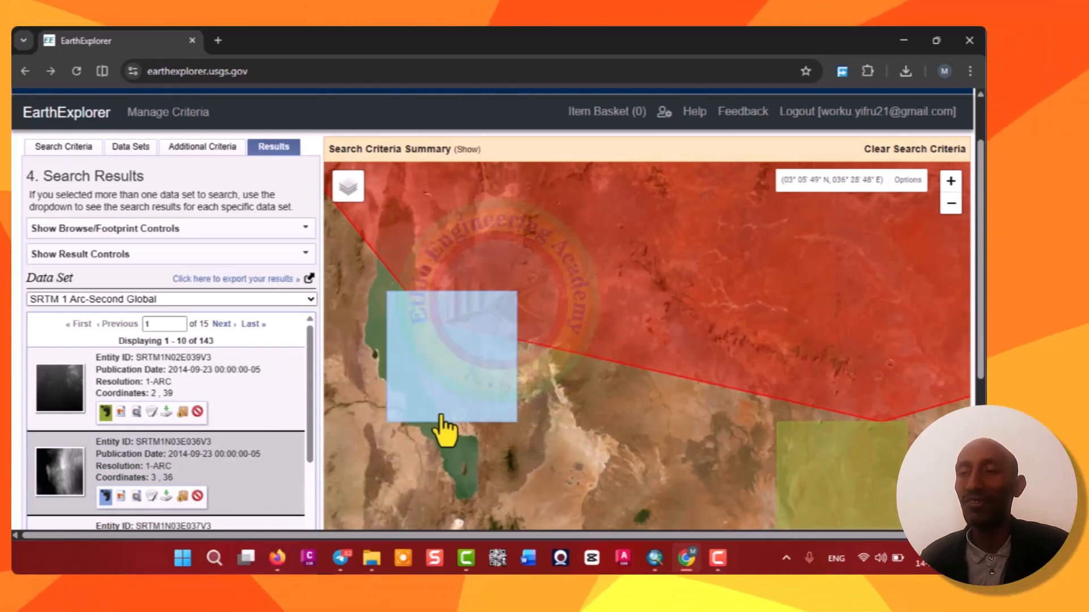
scroll(151, 447, "down", 3)
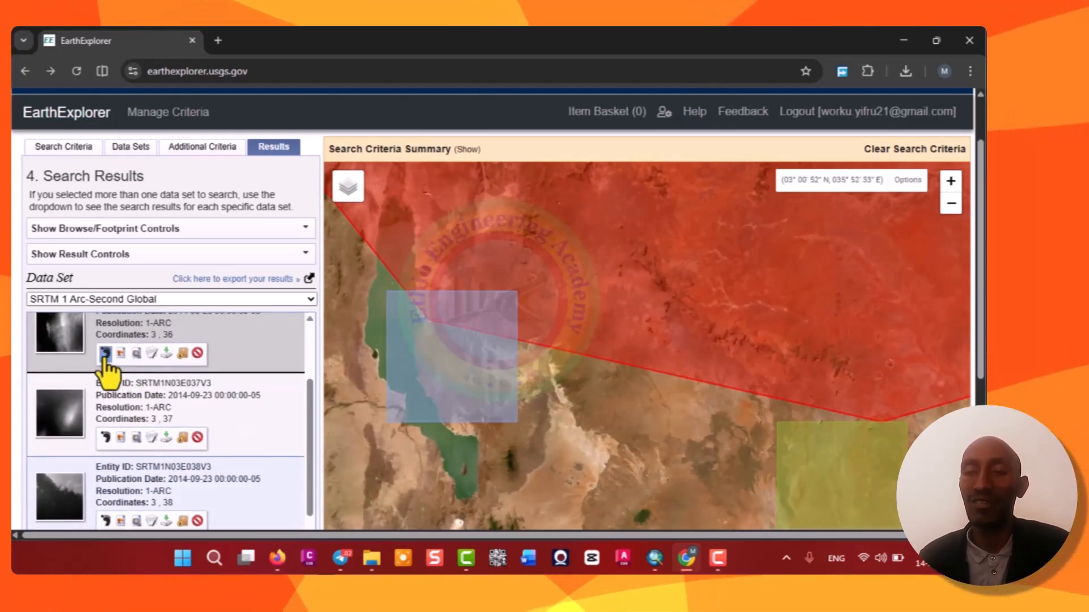
left_click(105, 354)
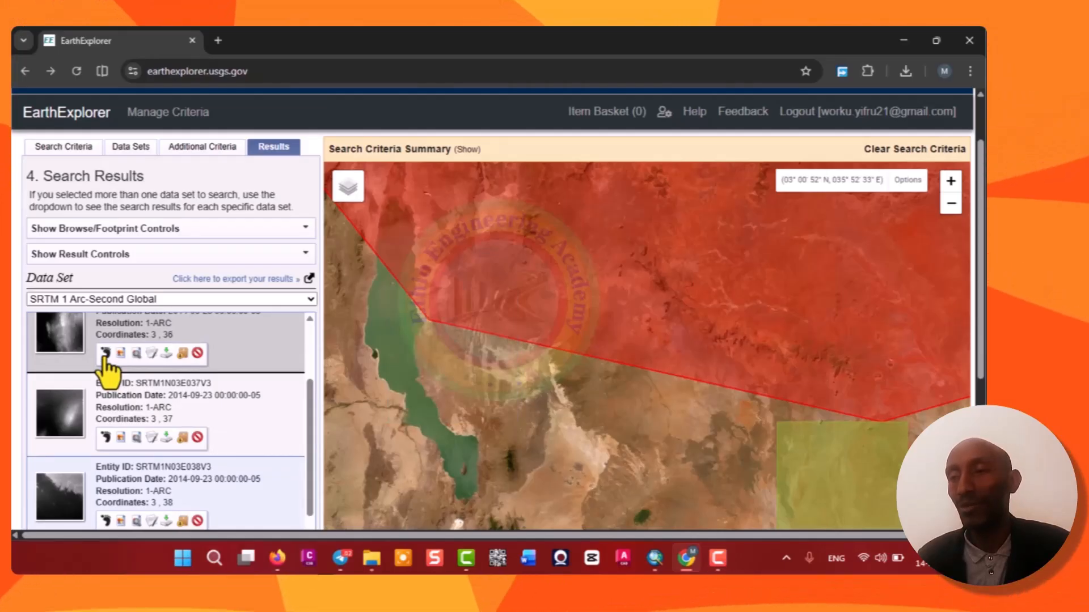
left_click(105, 353)
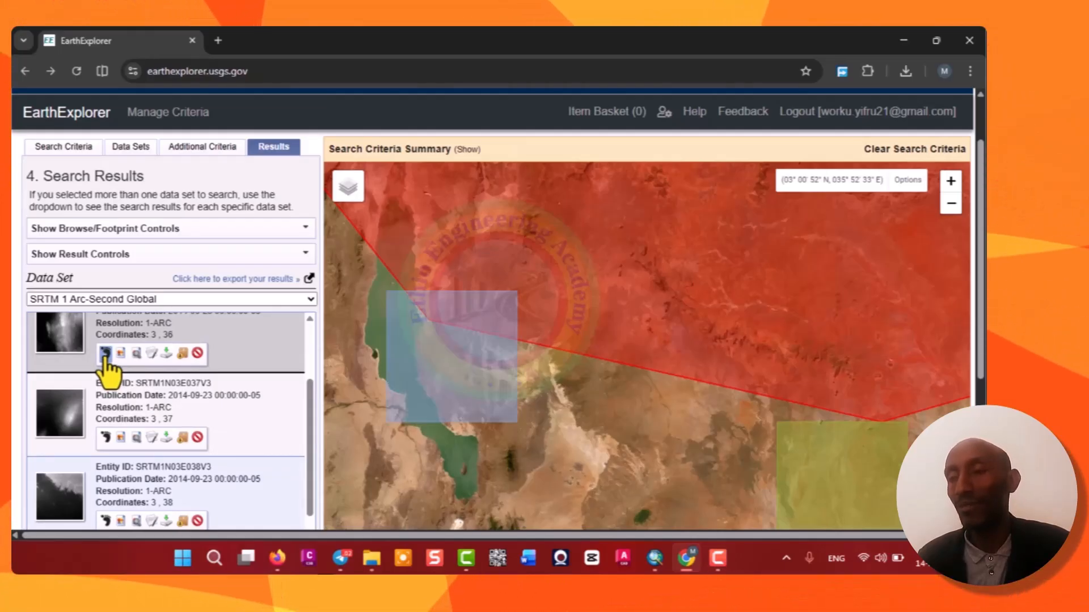
Show the footprints of the following results, SRTM1N03E037V3 through SRTM1N04E035V3, on the map.
left_click(105, 437)
scroll(110, 502, "down", 3)
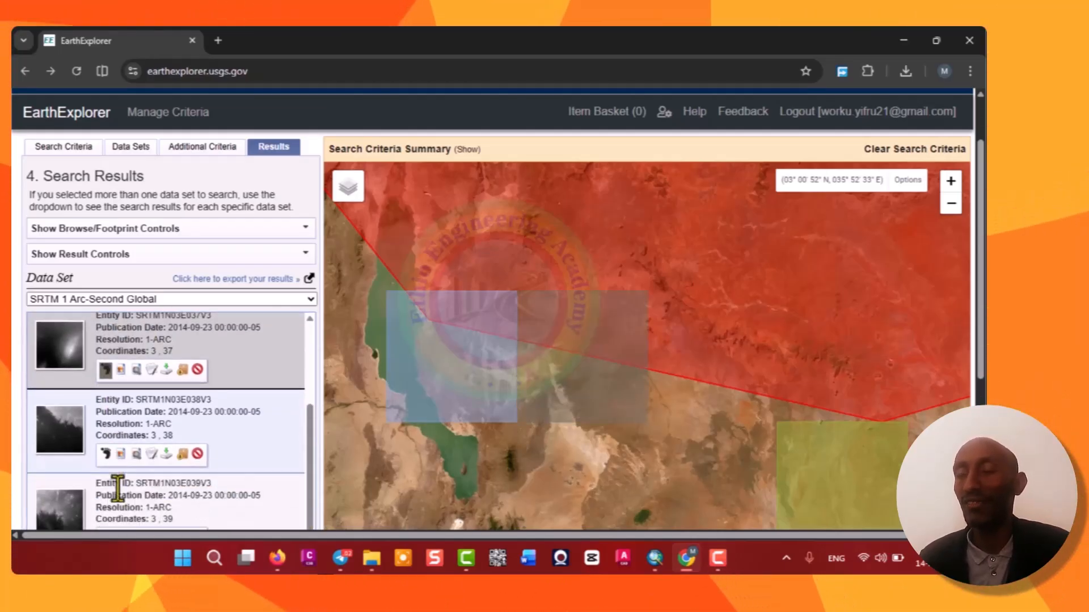
left_click(105, 378)
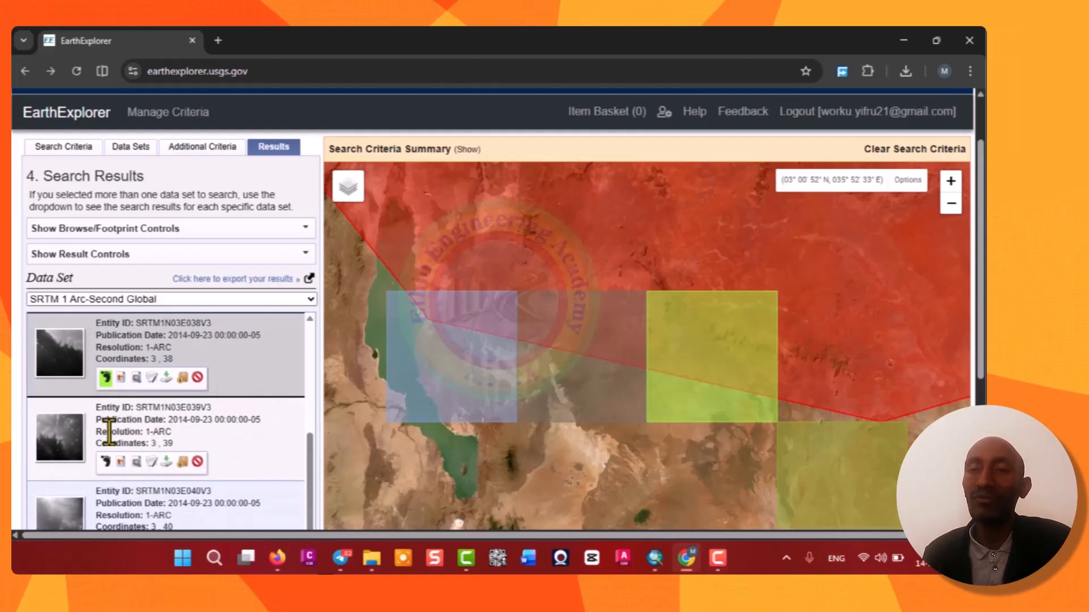
left_click(105, 462)
scroll(113, 479, "down", 2)
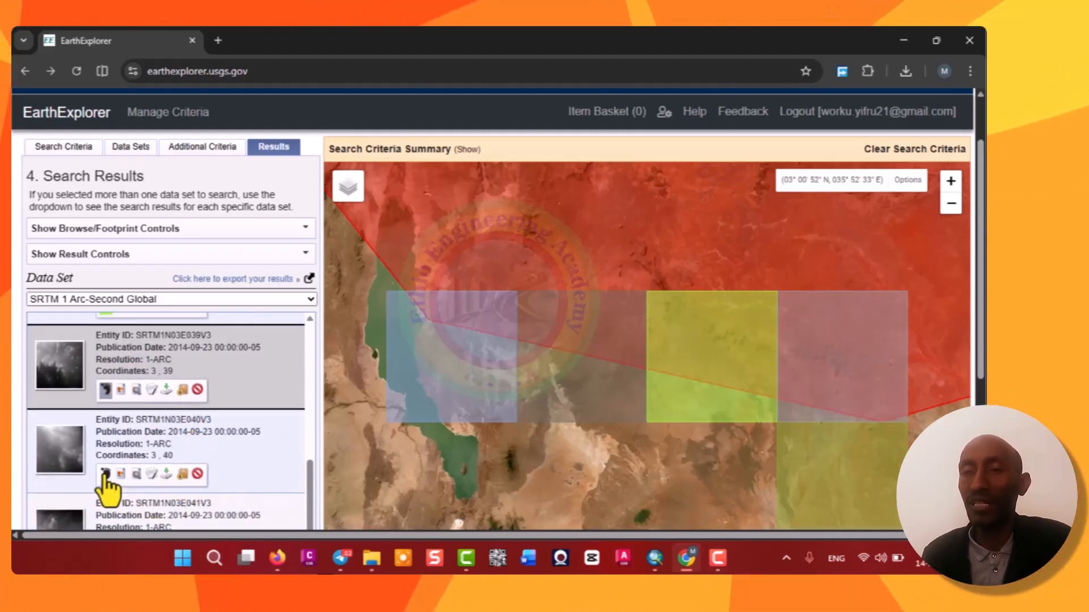
left_click(106, 473)
scroll(142, 471, "down", 3)
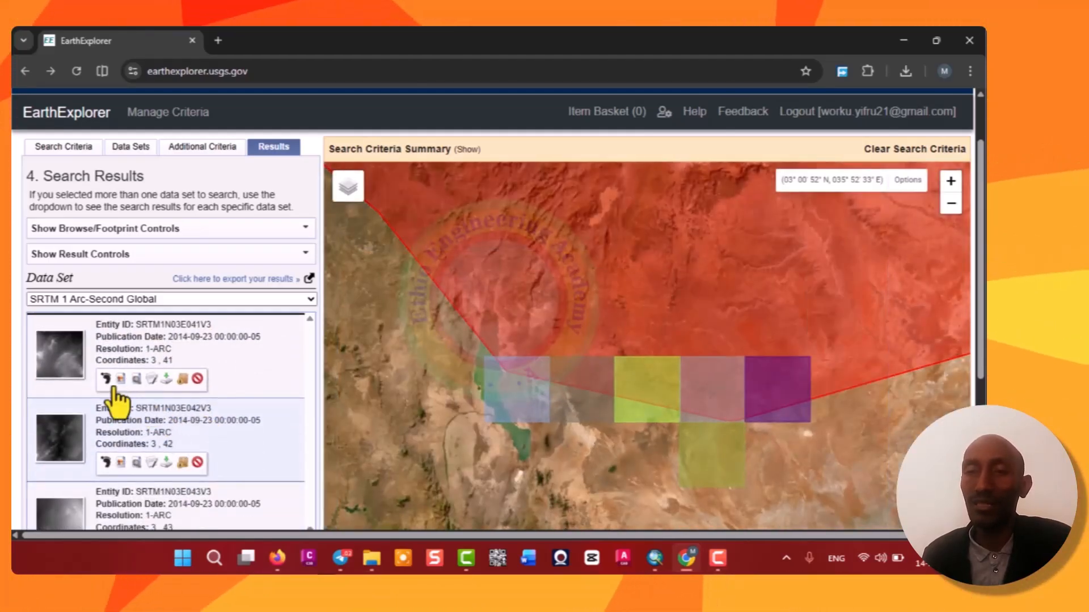
left_click(106, 379)
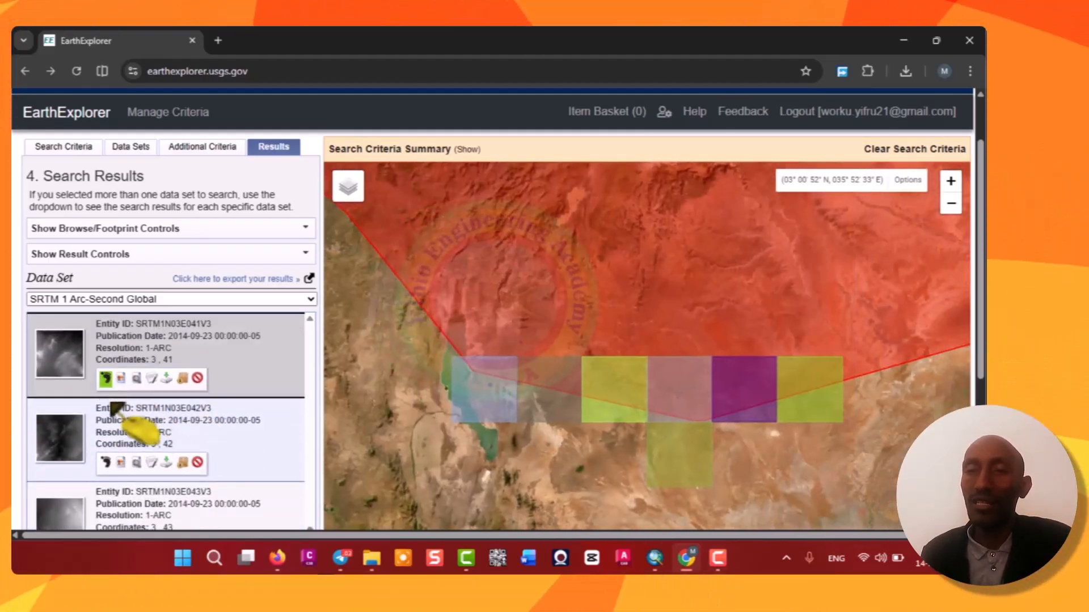
left_click(106, 461)
scroll(109, 482, "down", 4)
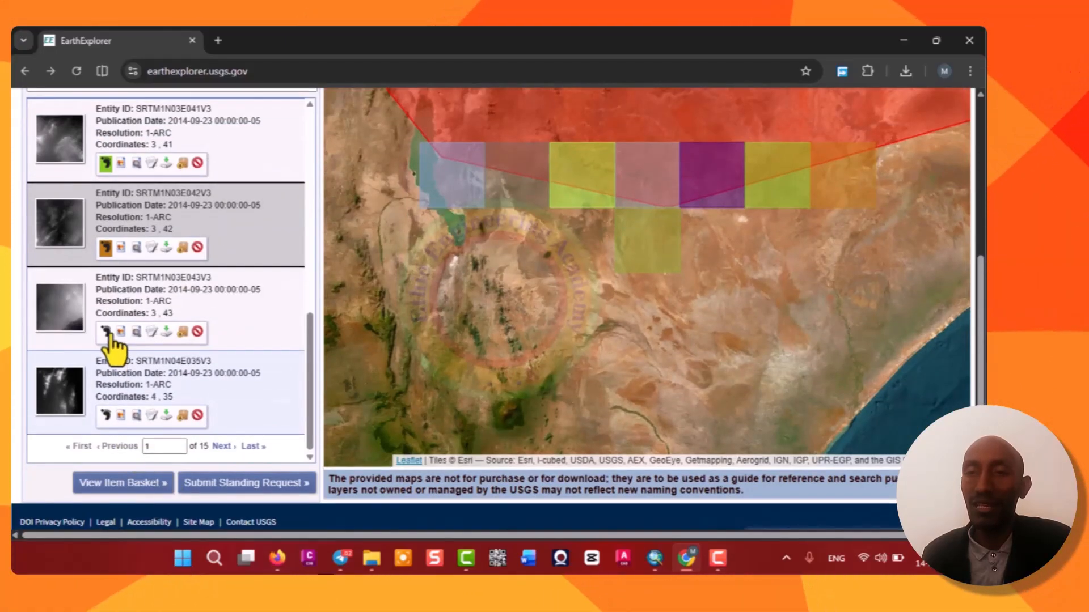
left_click(105, 331)
left_click(106, 416)
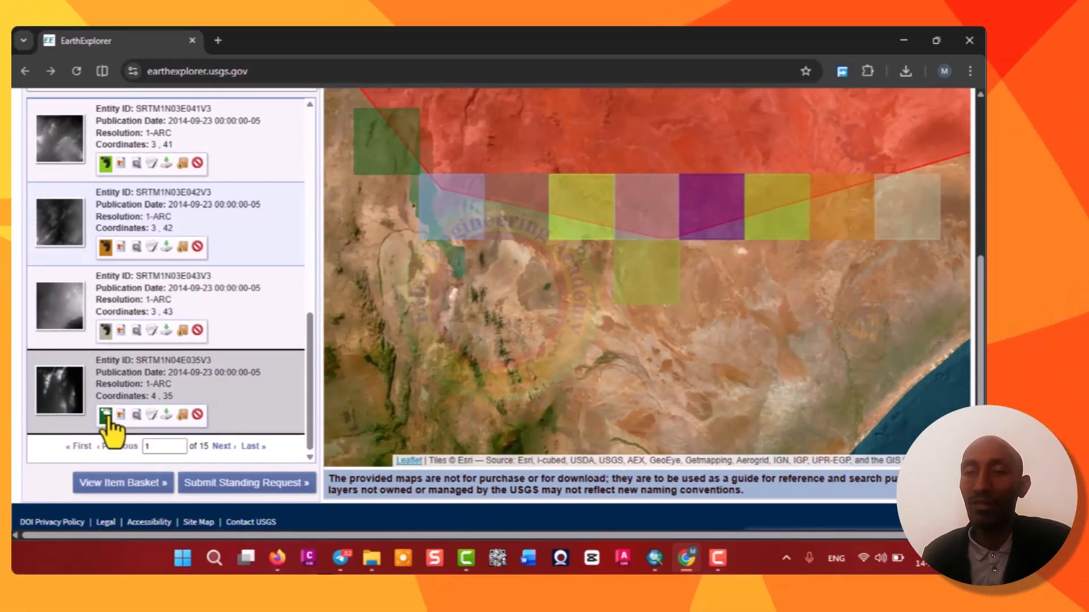
Scroll through the first results page and compare the displayed tile footprints with the uploaded polygon.
scroll(151, 380, "up", 10)
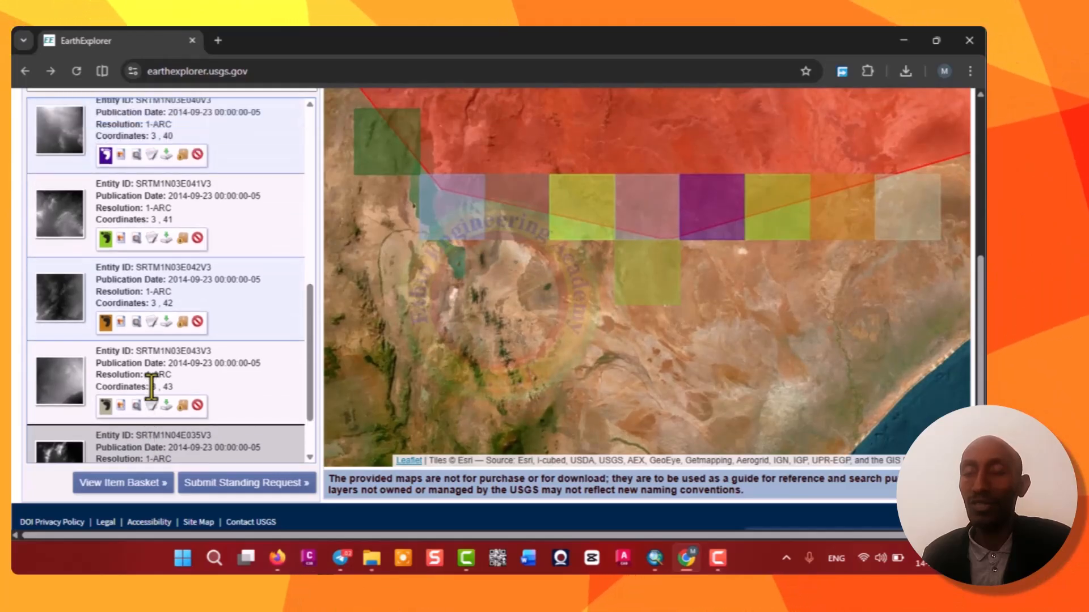
scroll(150, 385, "up", 2)
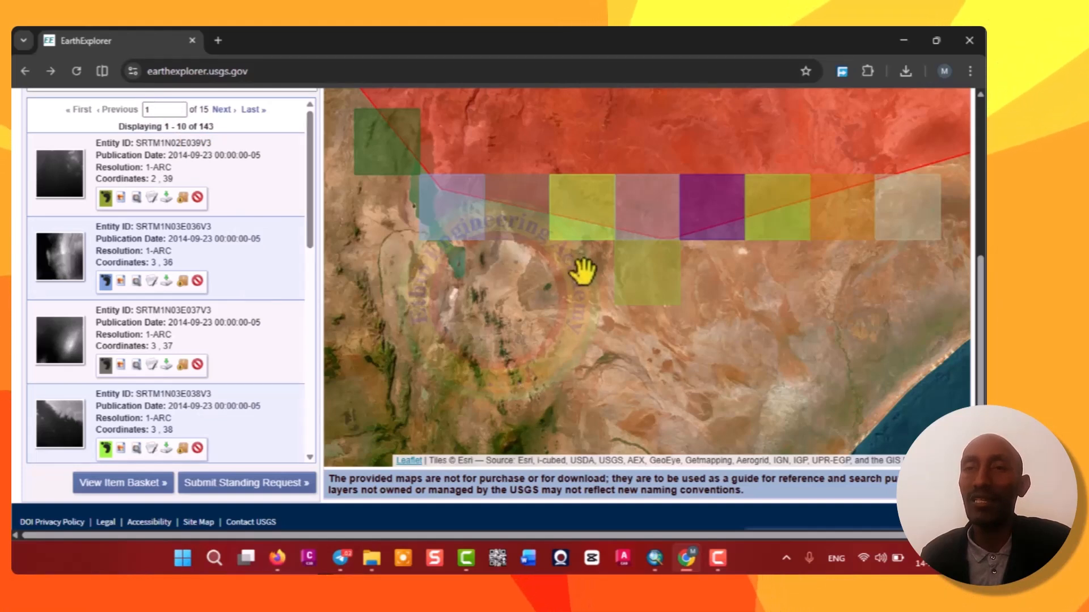
scroll(485, 313, "down", 2)
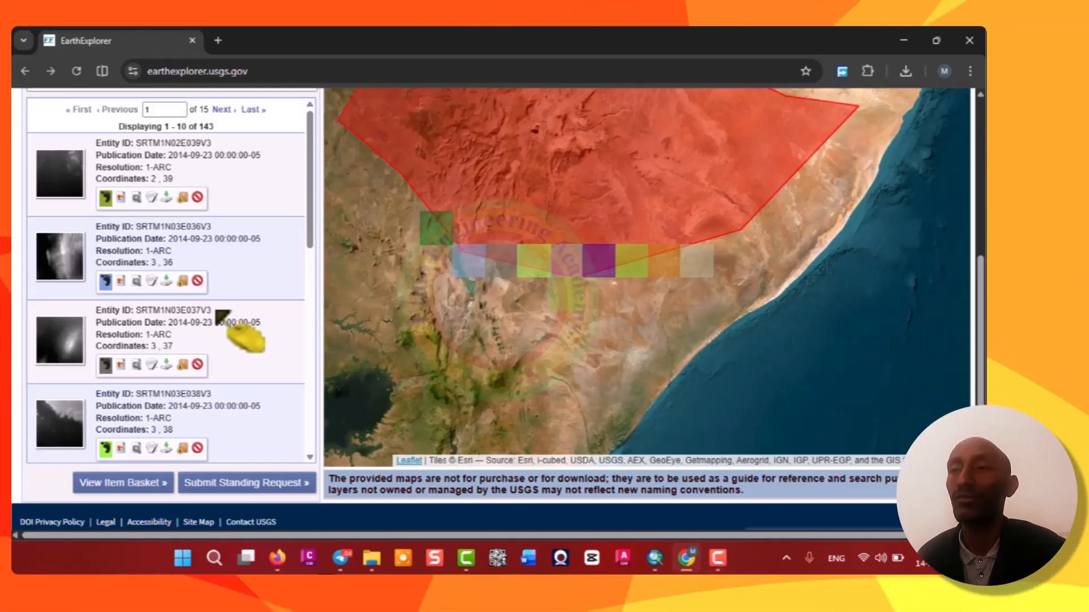
scroll(161, 298, "up", 1)
scroll(156, 295, "down", 2)
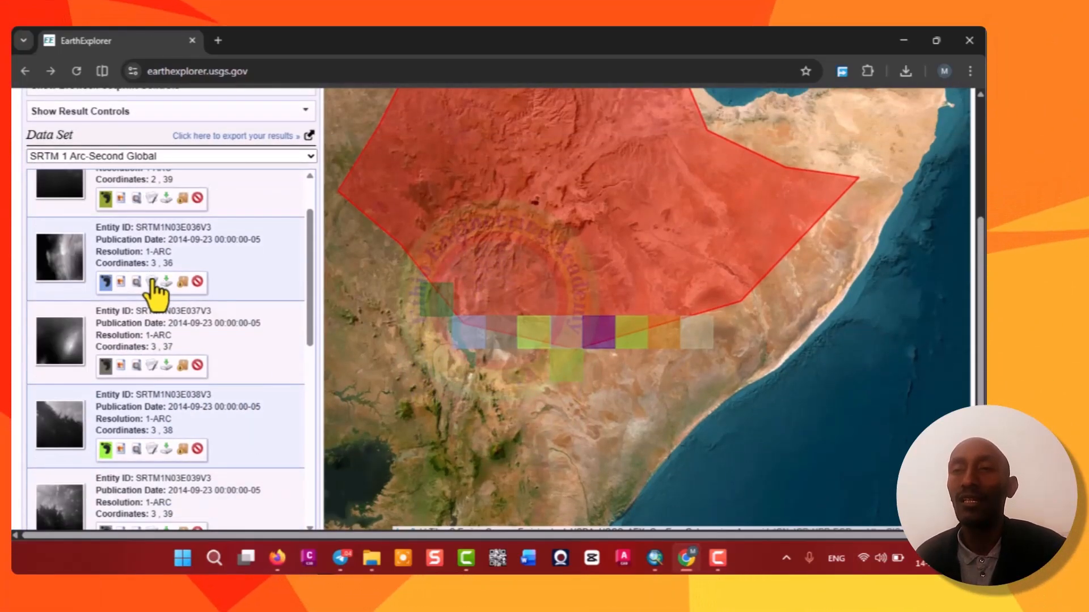
scroll(154, 275, "down", 2)
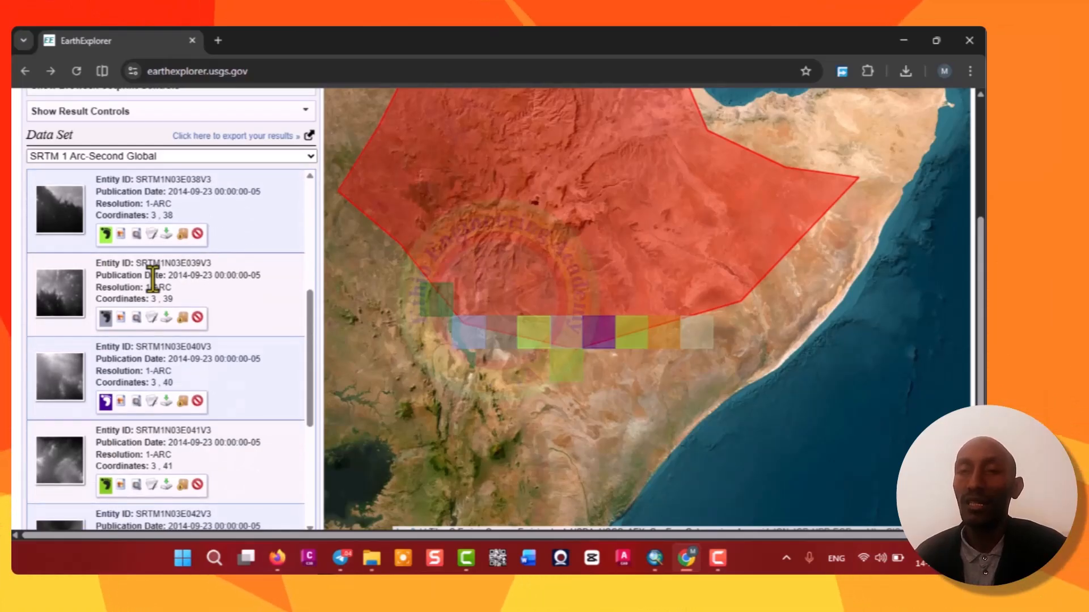
scroll(156, 304, "down", 2)
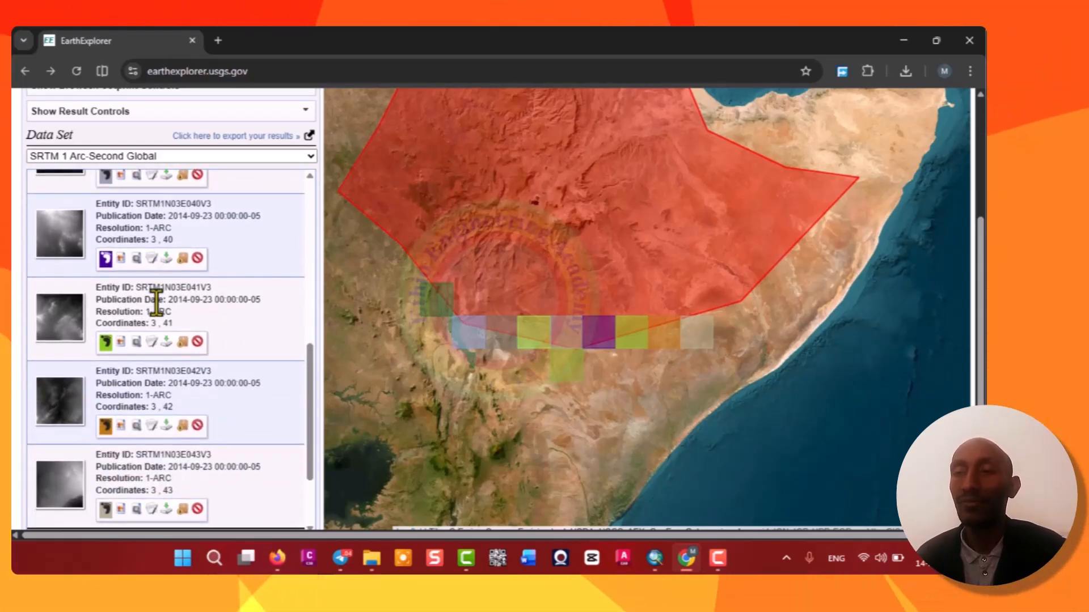
scroll(156, 305, "down", 1)
scroll(156, 304, "down", 1)
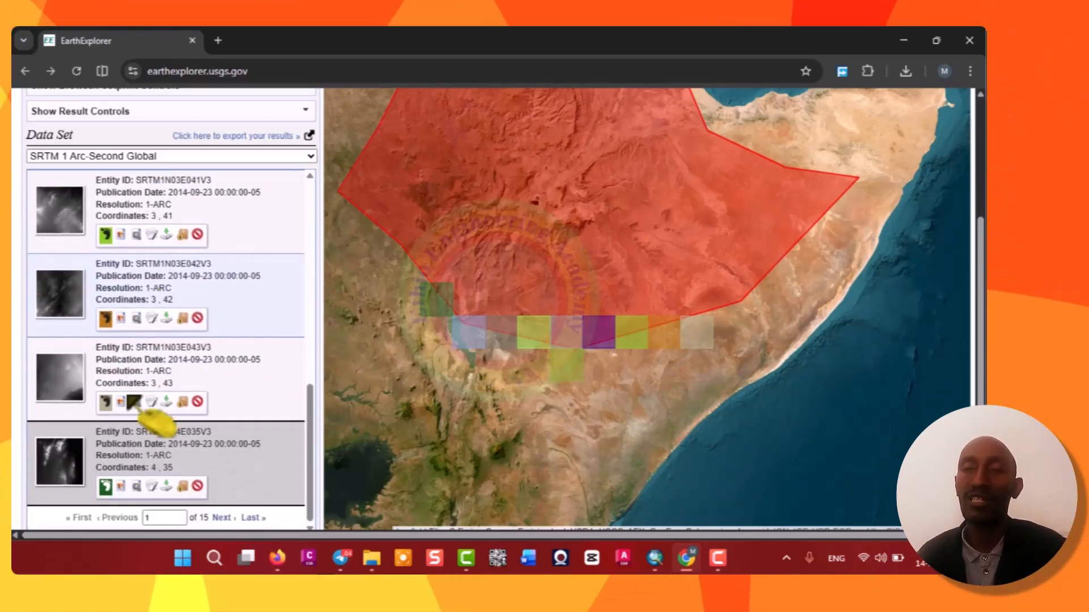
left_click(105, 404)
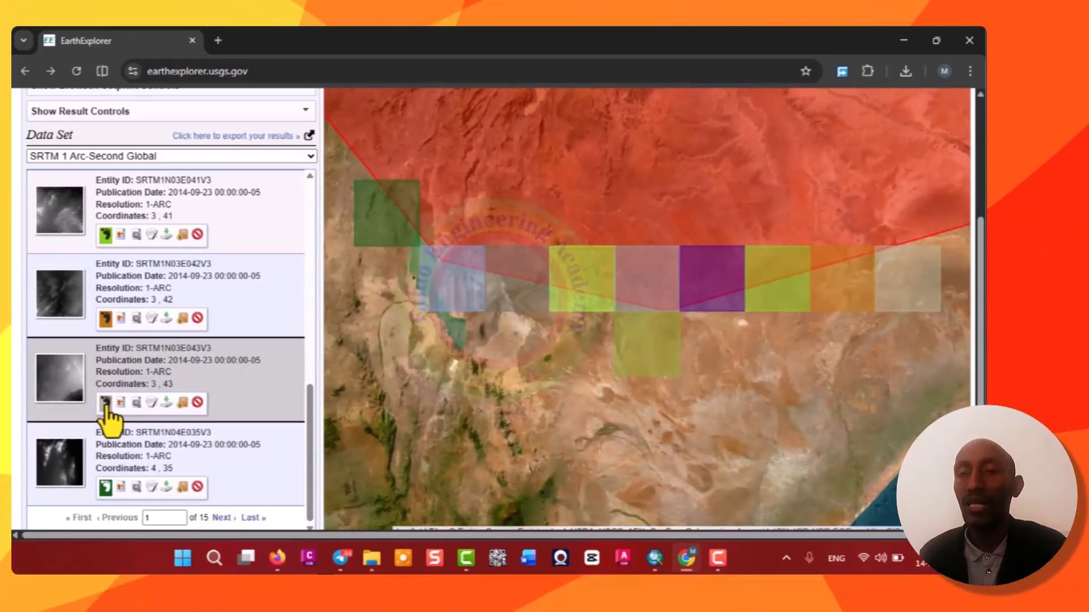
scroll(135, 387, "down", 2)
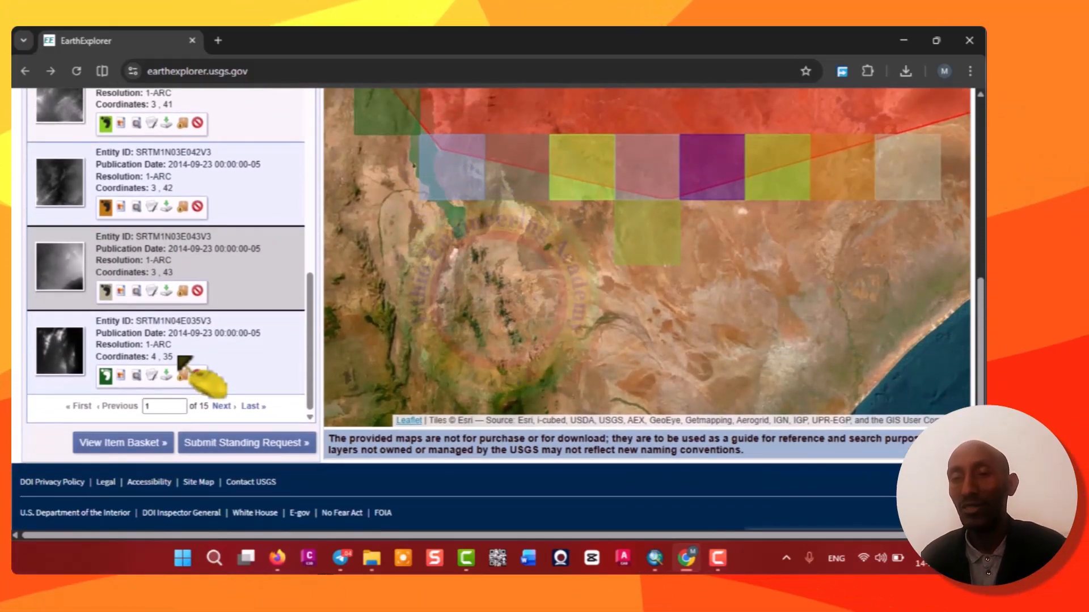
scroll(172, 326, "up", 1)
scroll(172, 327, "up", 6)
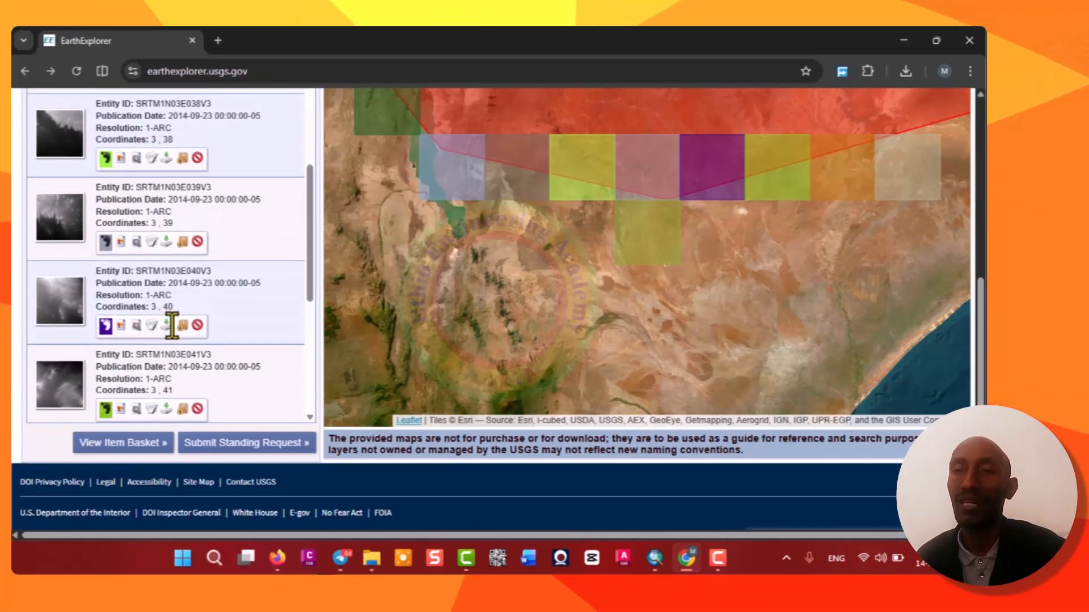
Add the first-page results SRTM1N02E039V3 through SRTM1N03E040V3 to the bulk download.
scroll(176, 339, "up", 2)
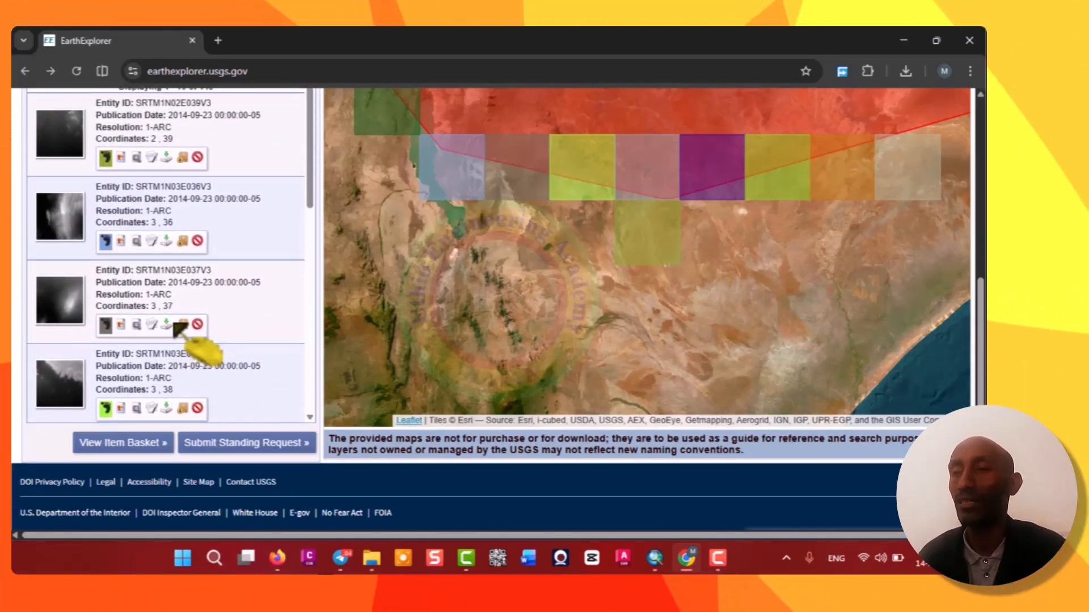
scroll(185, 310, "up", 3)
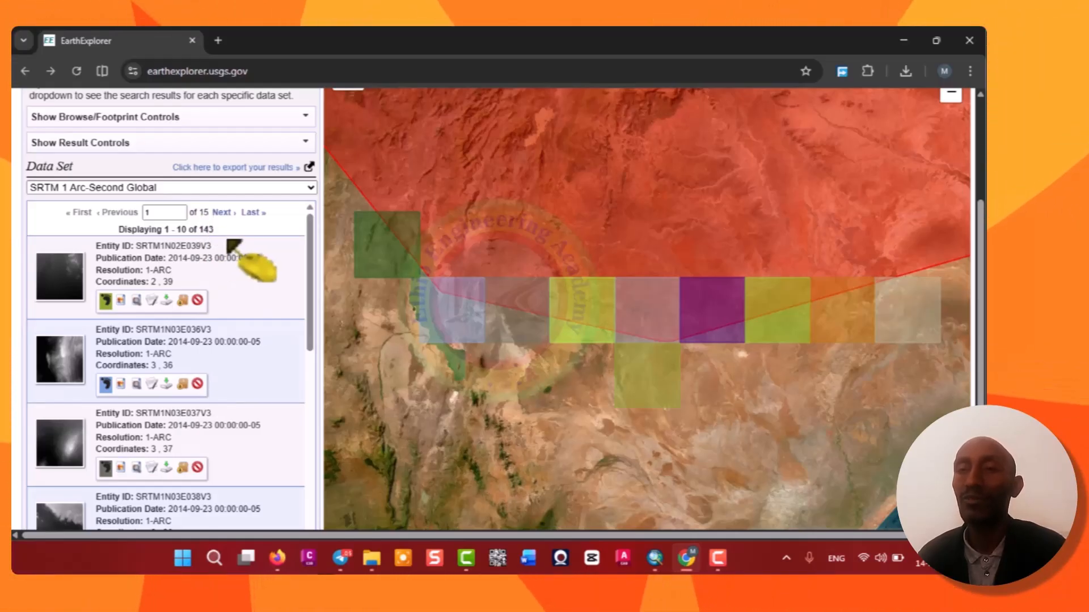
left_click(182, 300)
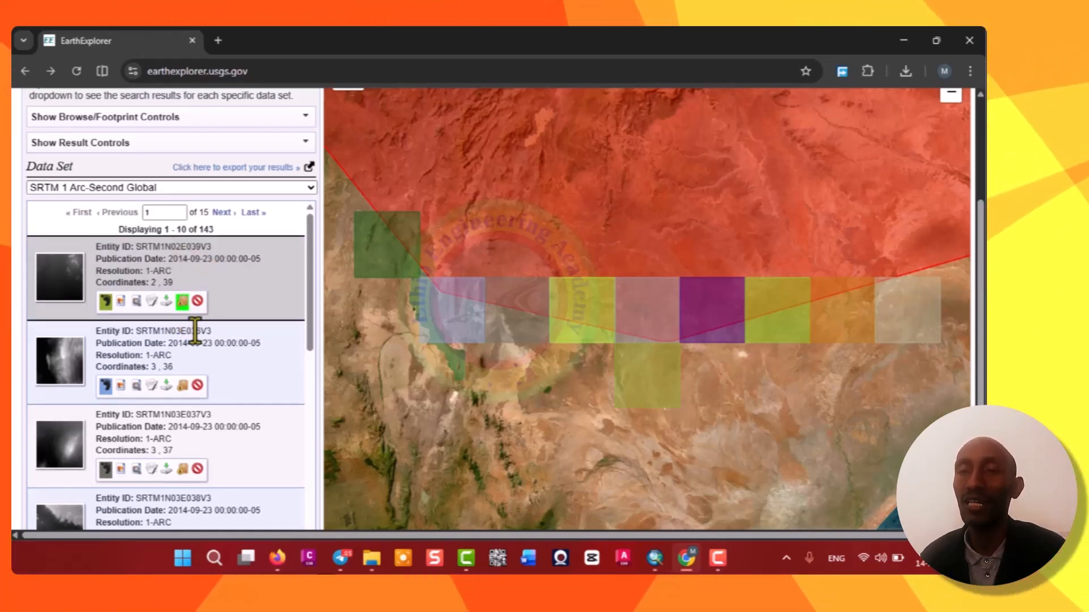
scroll(193, 318, "down", 1)
left_click(196, 334)
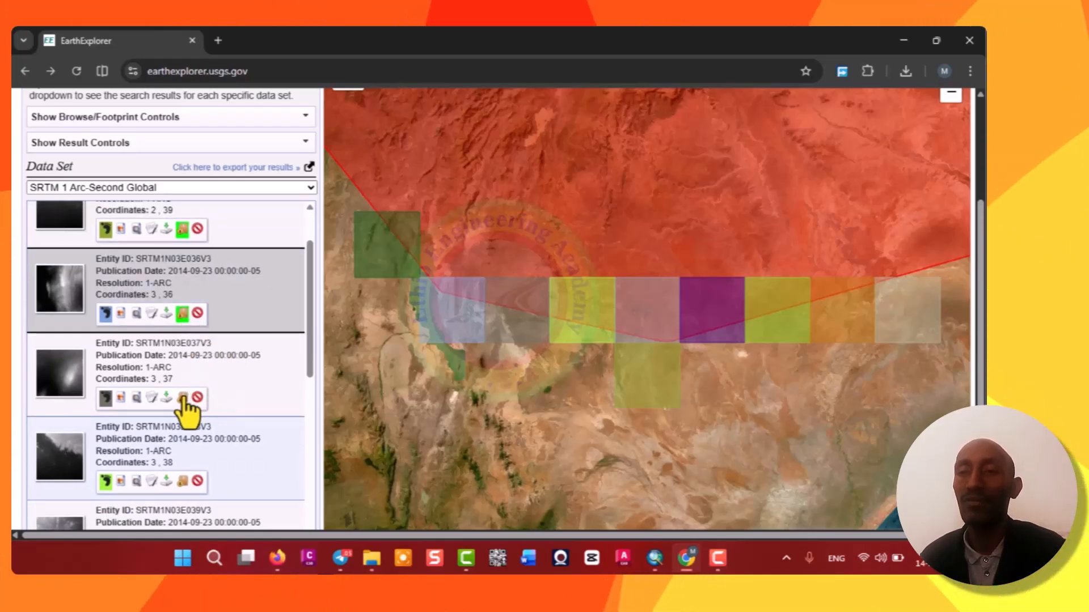
scroll(187, 407, "down", 3)
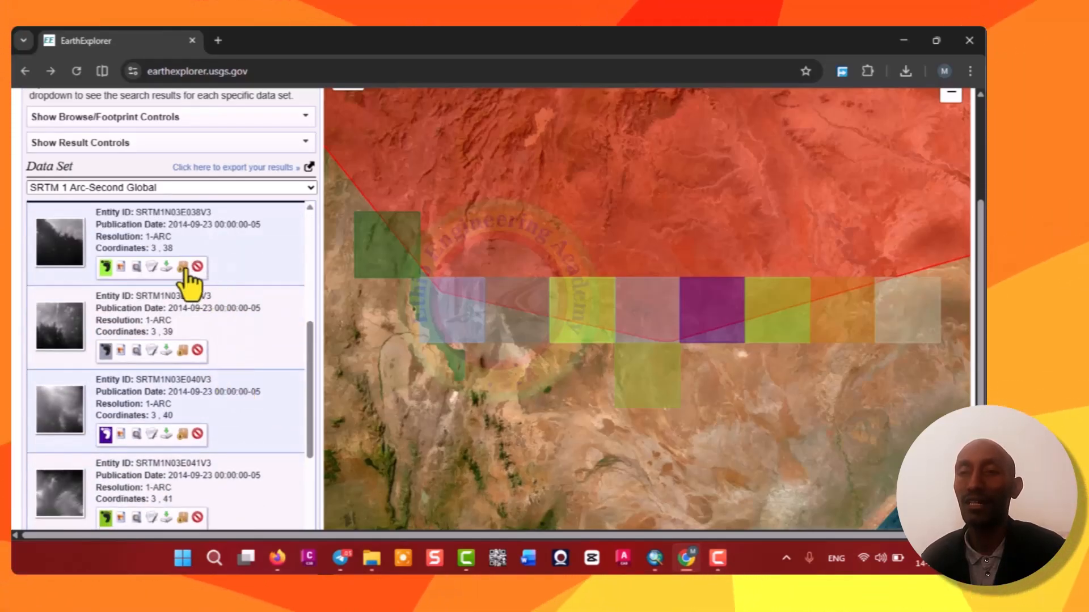
left_click(186, 286)
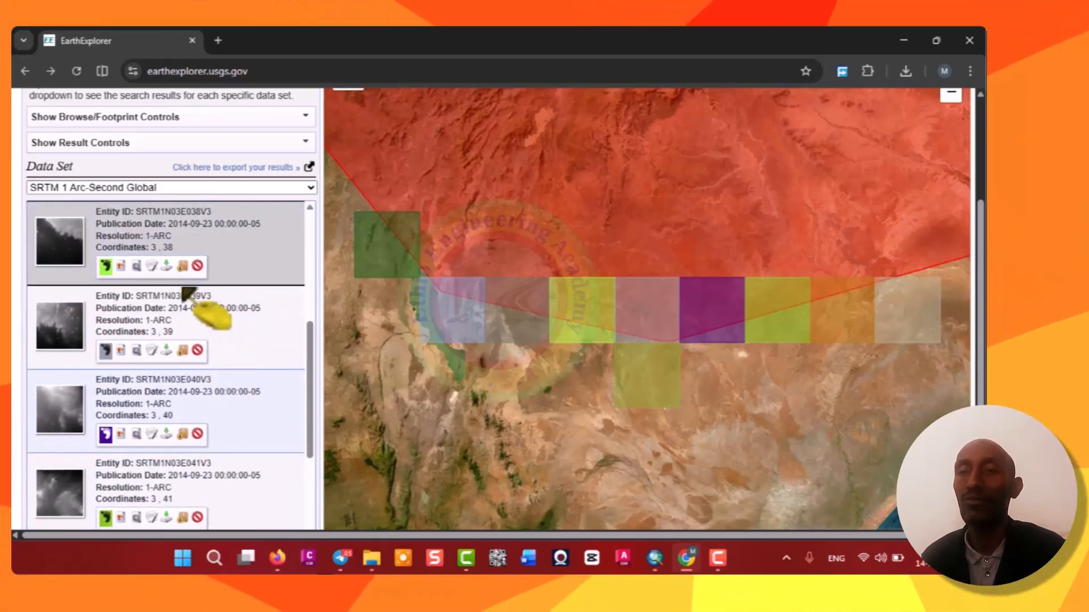
left_click(182, 350)
left_click(182, 435)
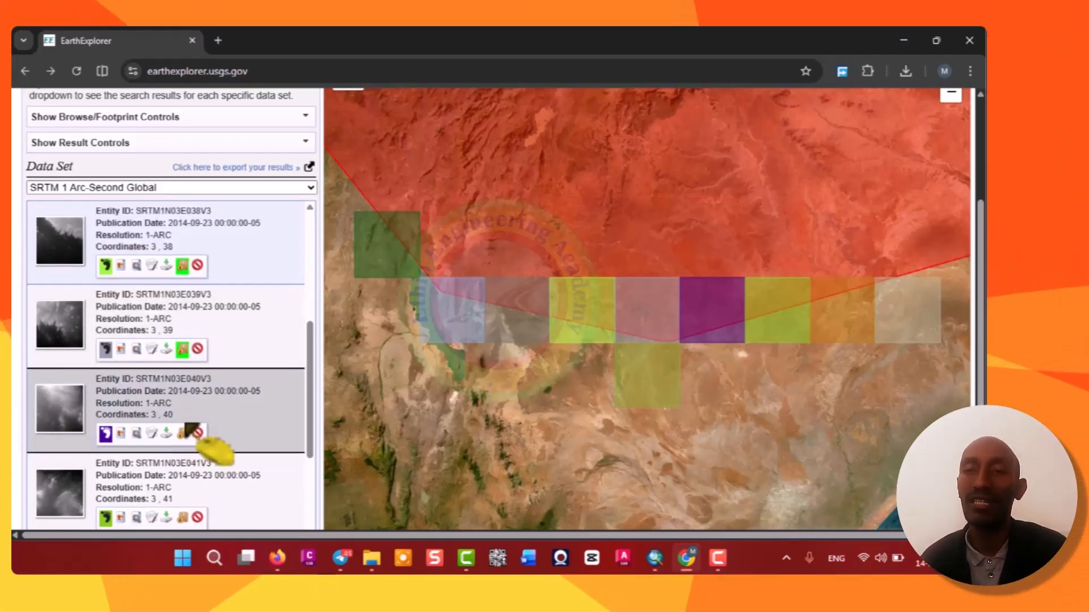
Add the remaining first-page results SRTM1N03E041V3 through SRTM1N04E035V3 to the bulk download.
scroll(205, 386, "down", 3)
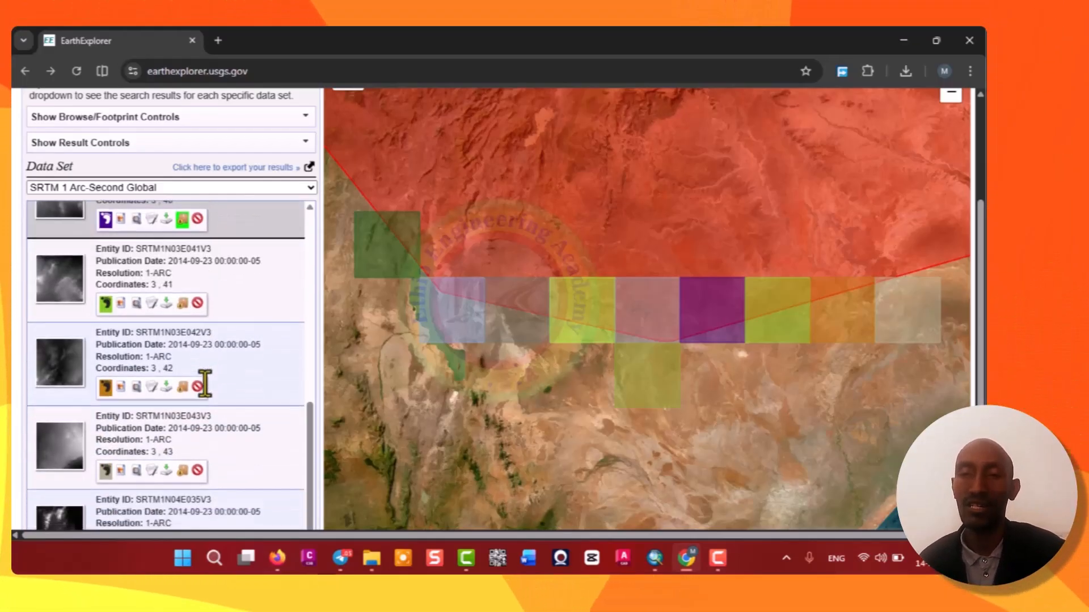
left_click(181, 306)
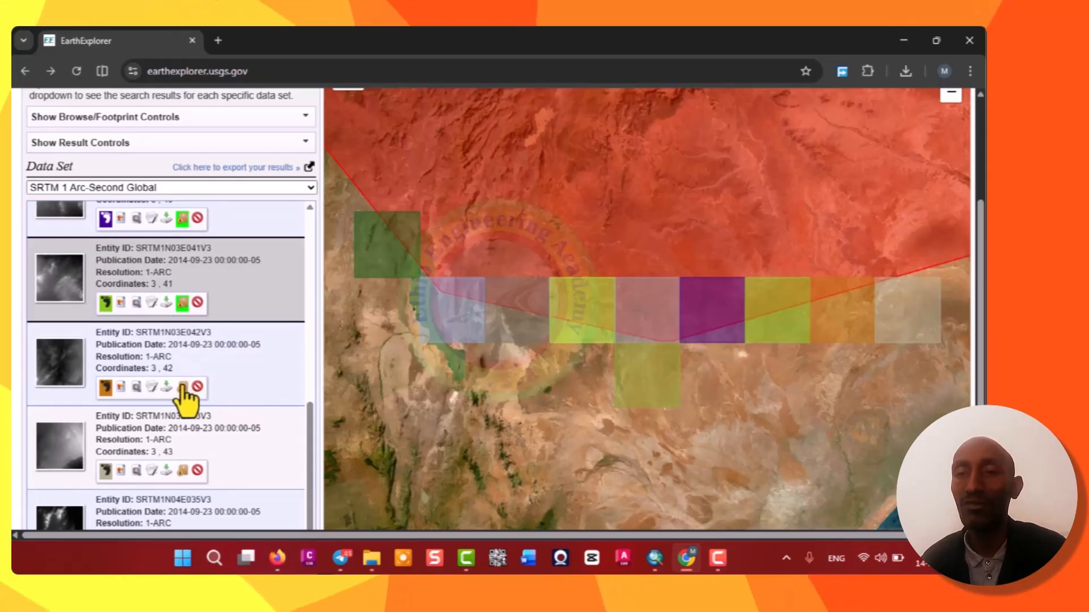
left_click(182, 387)
left_click(182, 471)
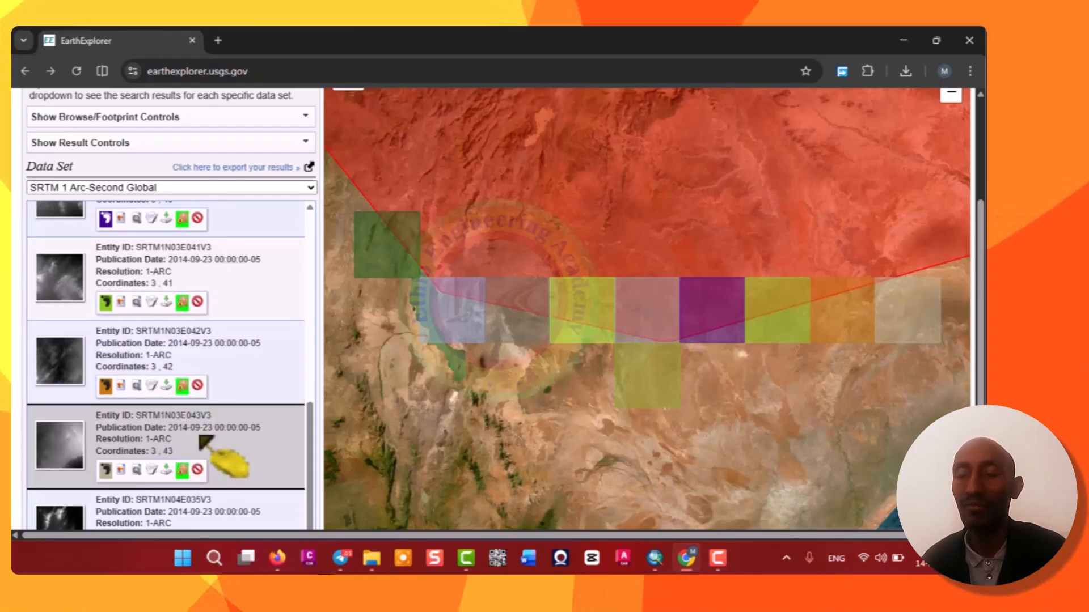
scroll(201, 437, "down", 1)
scroll(216, 392, "down", 3)
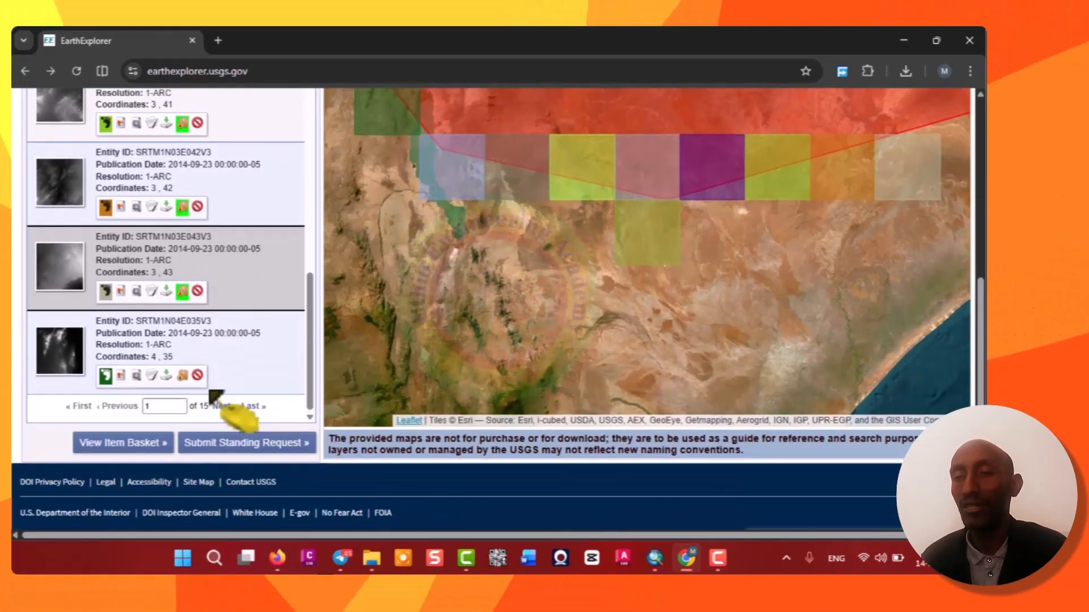
left_click(183, 376)
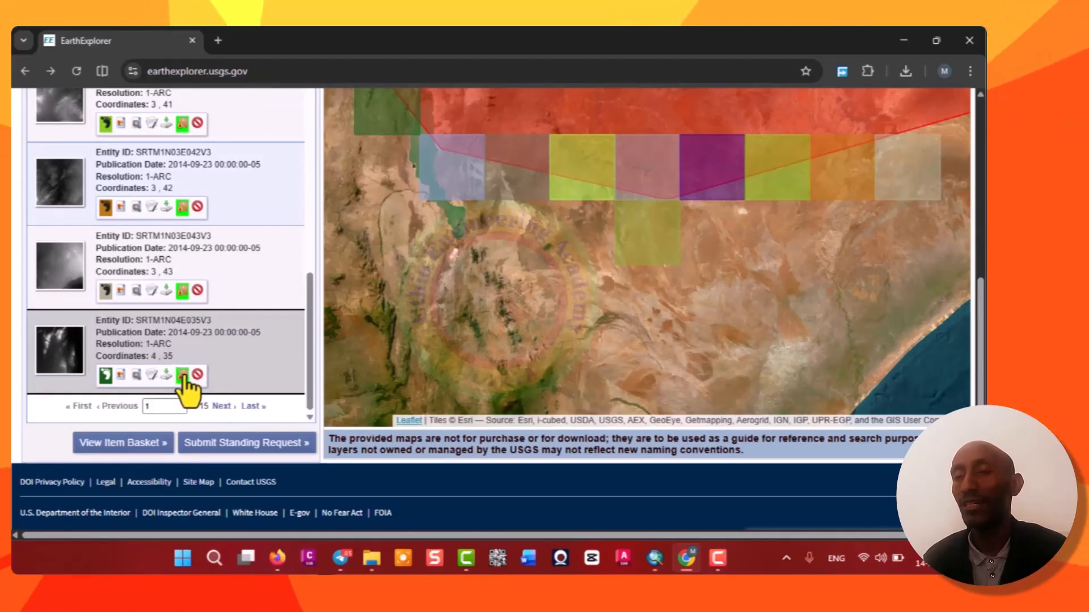
Go to results page 2 and add SRTM1N04E036V3 through SRTM1N04E041V3 to the bulk download.
scroll(185, 287, "up", 15)
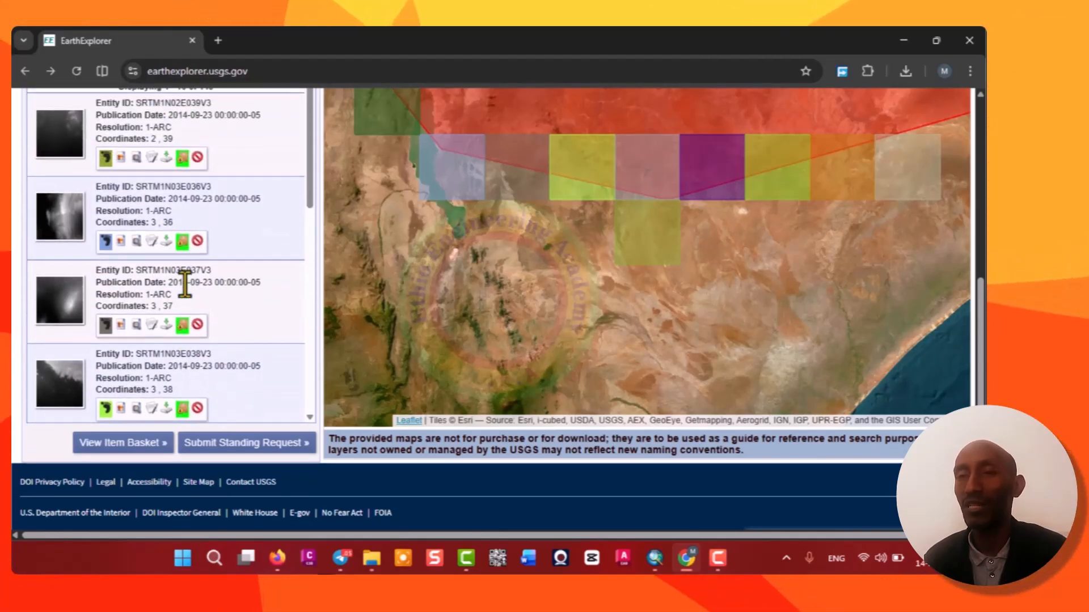
scroll(185, 286, "down", 15)
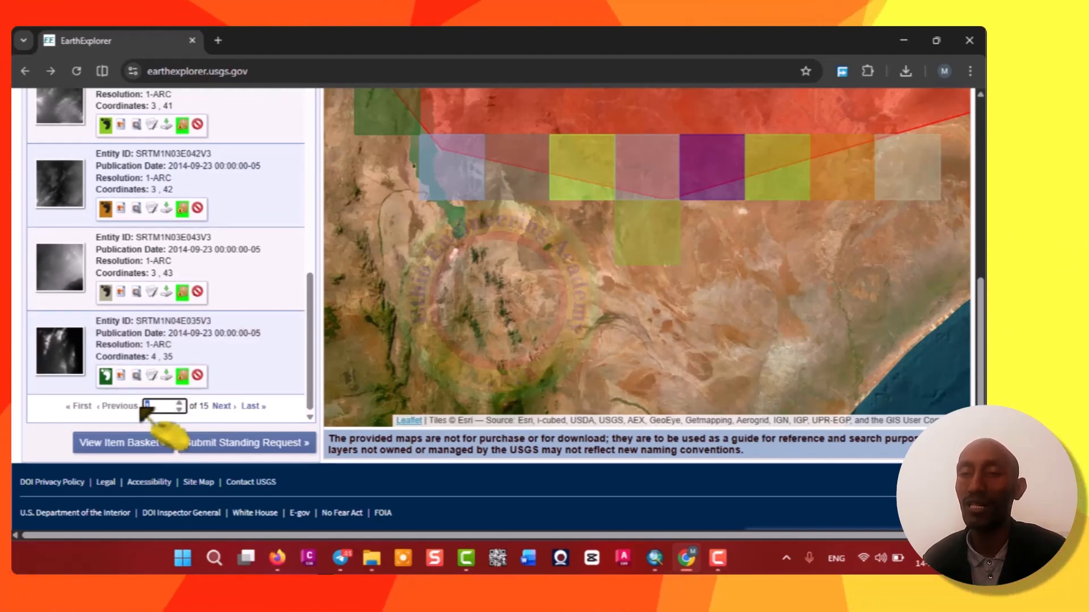
key("Return")
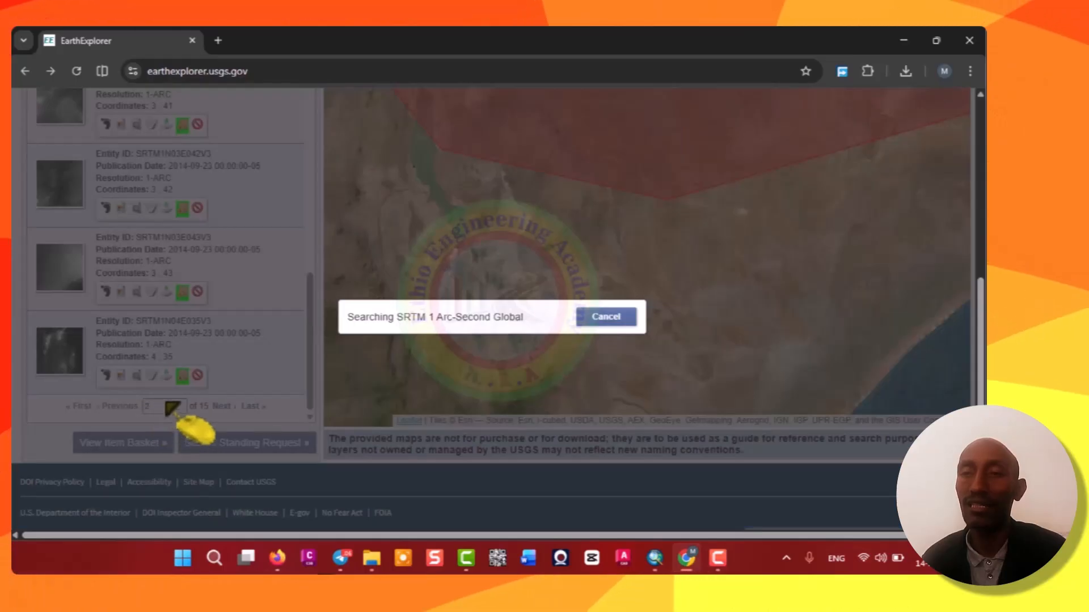
scroll(180, 248, "up", 5)
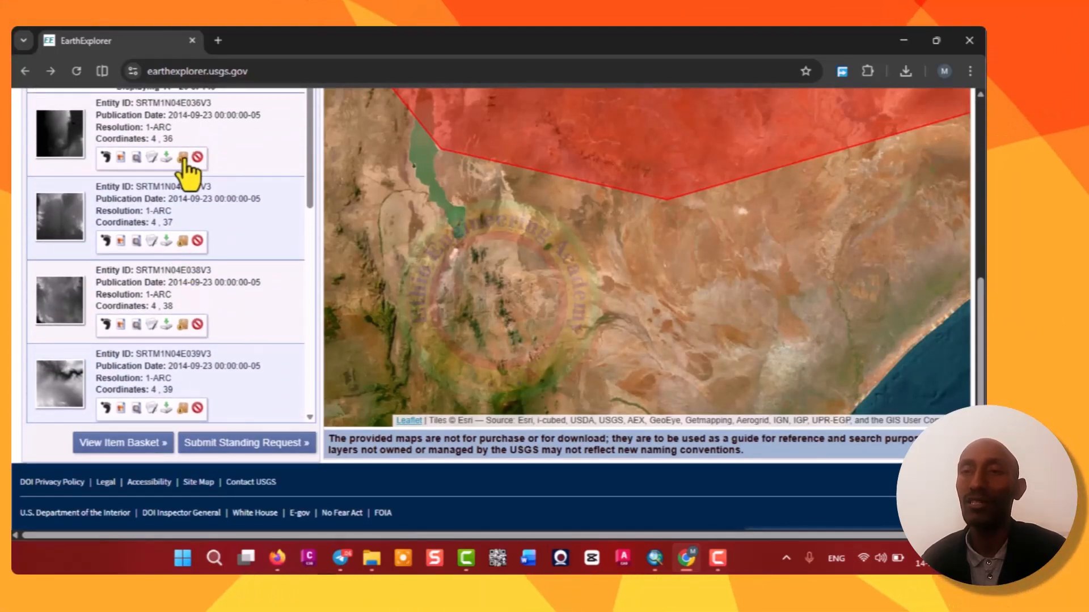
left_click(183, 158)
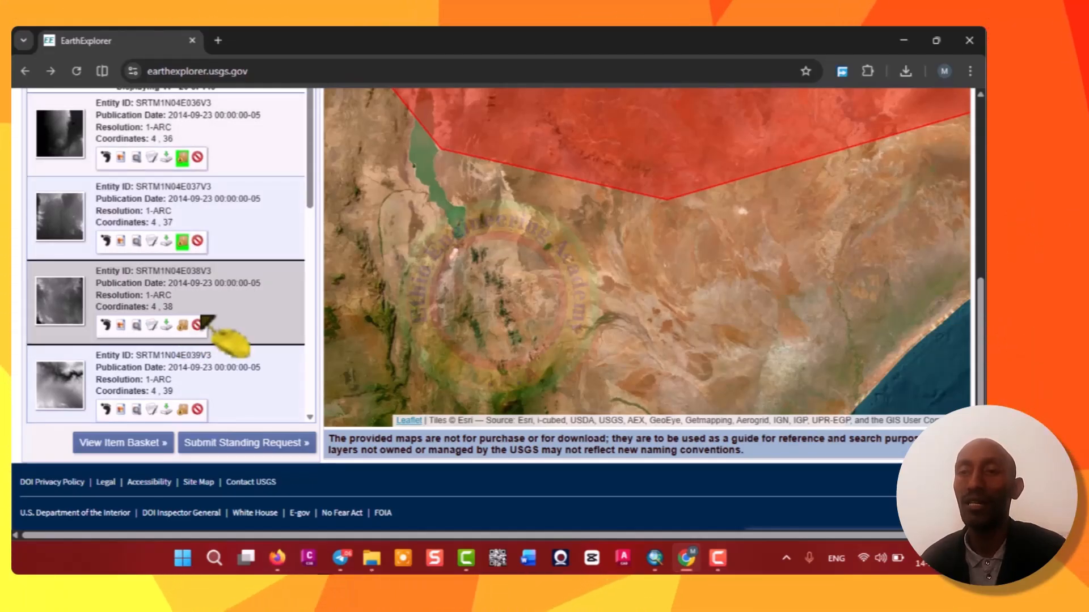
left_click(182, 325)
scroll(204, 324, "down", 4)
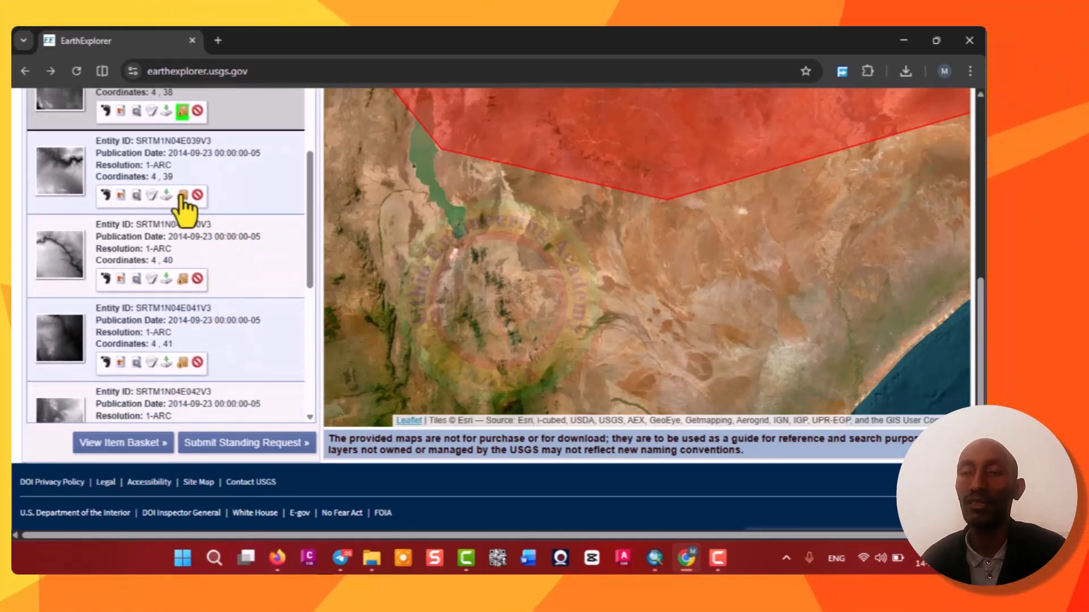
left_click(183, 280)
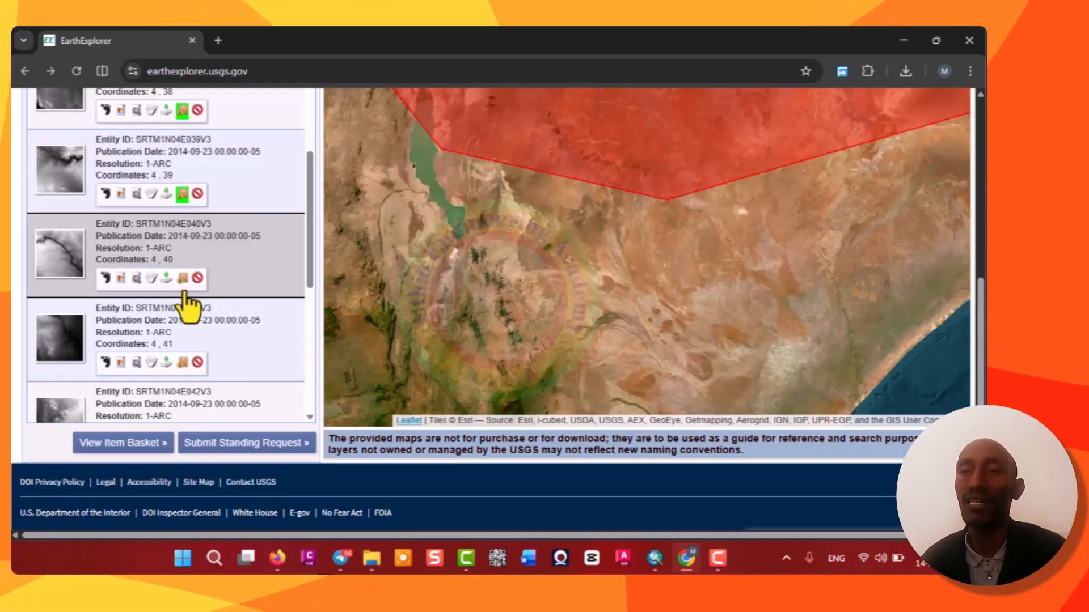
left_click(183, 363)
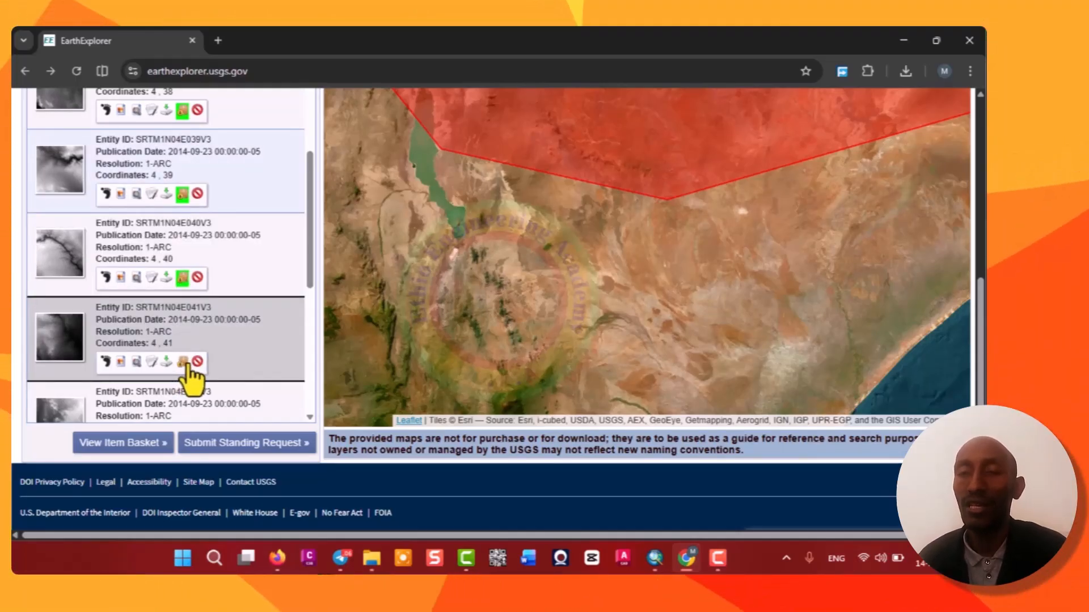
Add the remaining page-2 results SRTM1N04E042V3 through SRTM1N04E045V3 to the bulk download.
scroll(212, 321, "down", 4)
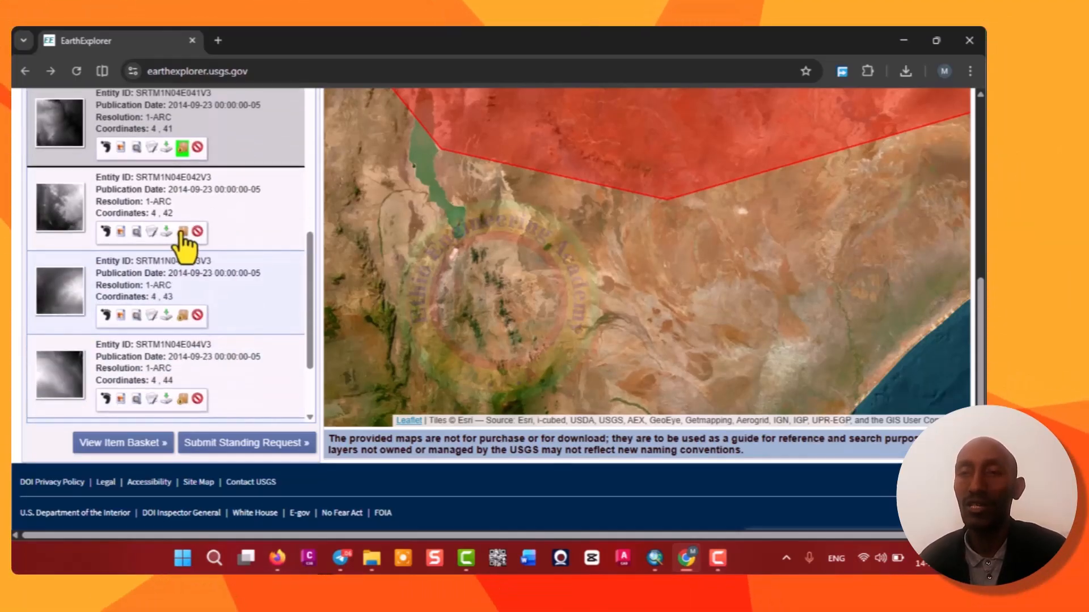
left_click(182, 232)
left_click(183, 315)
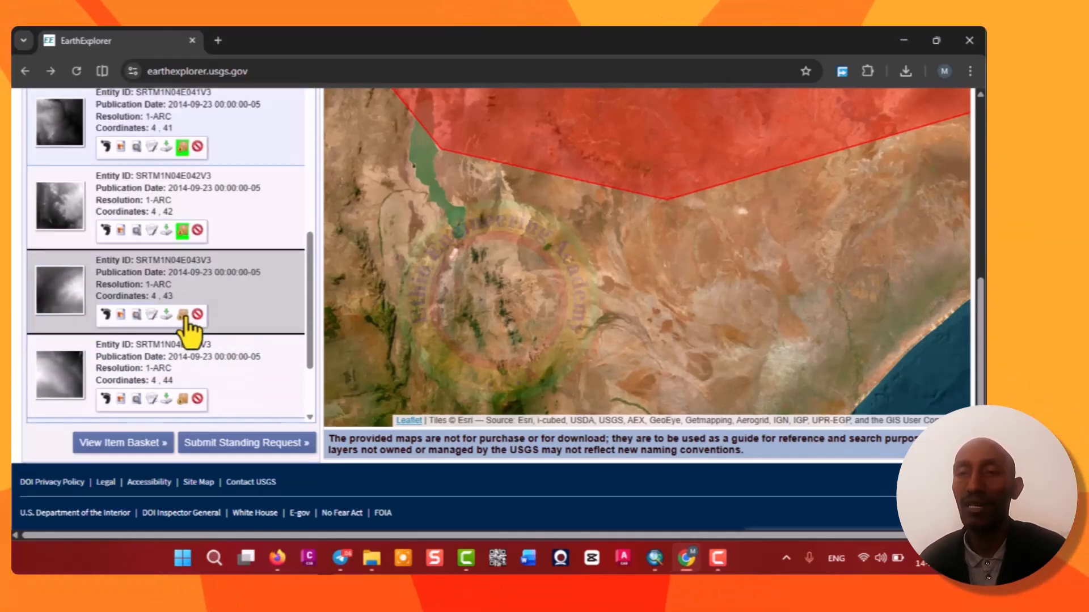
left_click(183, 400)
scroll(202, 338, "down", 2)
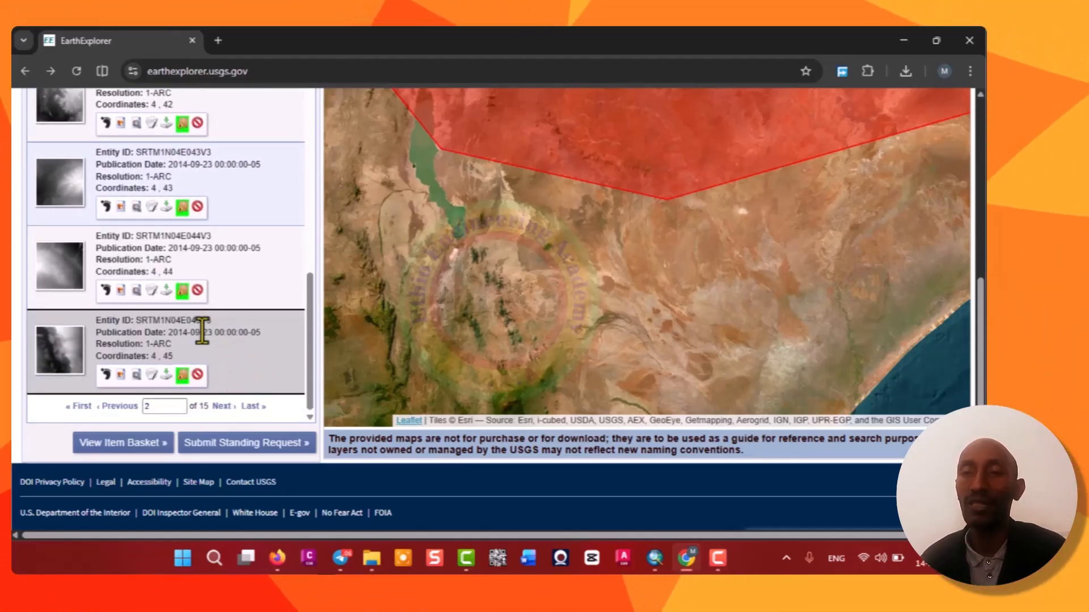
Go to results page 3 and add SRTM1N05E034V3 through SRTM1N05E038V3 to the bulk download.
left_click(158, 406)
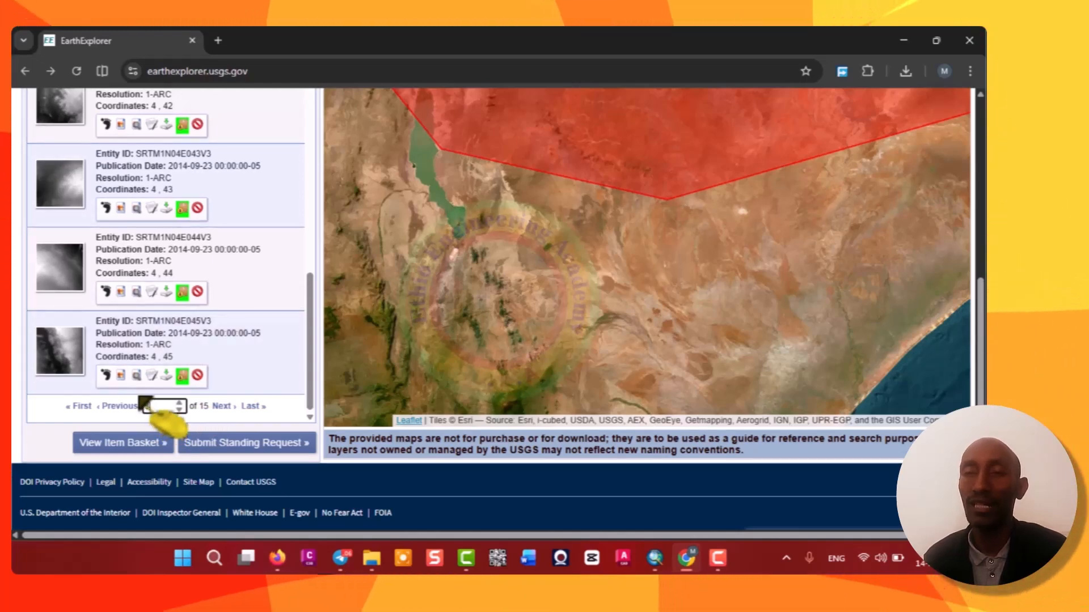
key("Return")
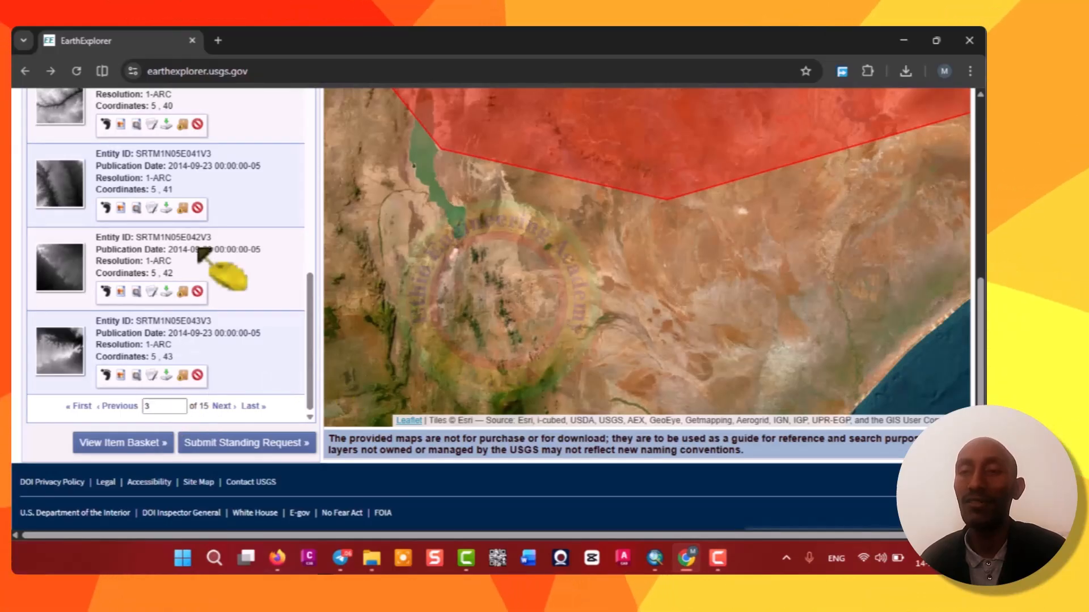
scroll(226, 267, "up", 10)
scroll(201, 248, "up", 1)
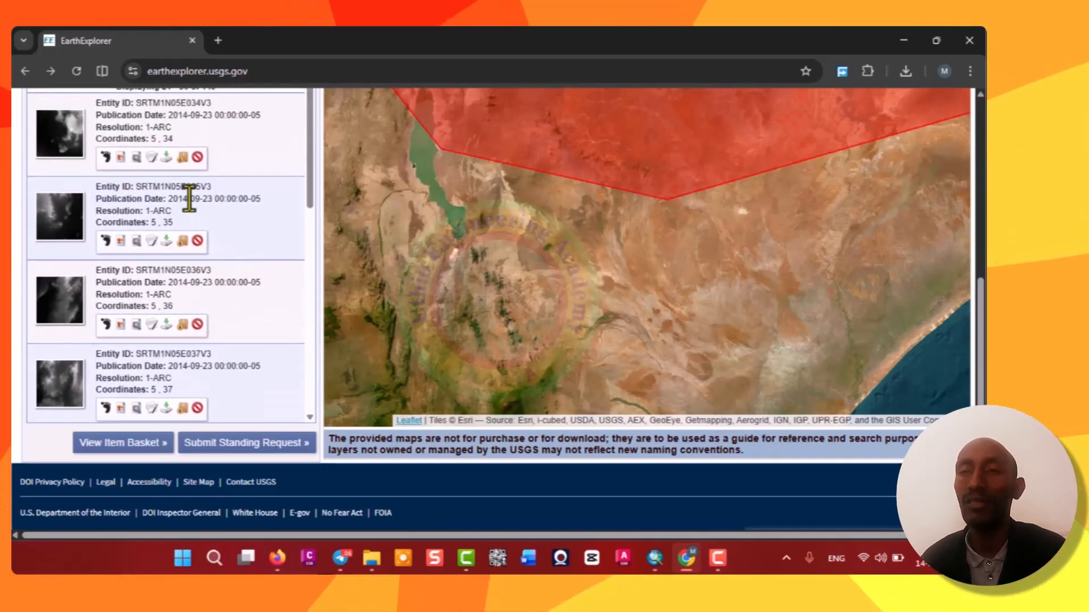
scroll(190, 187, "up", 3)
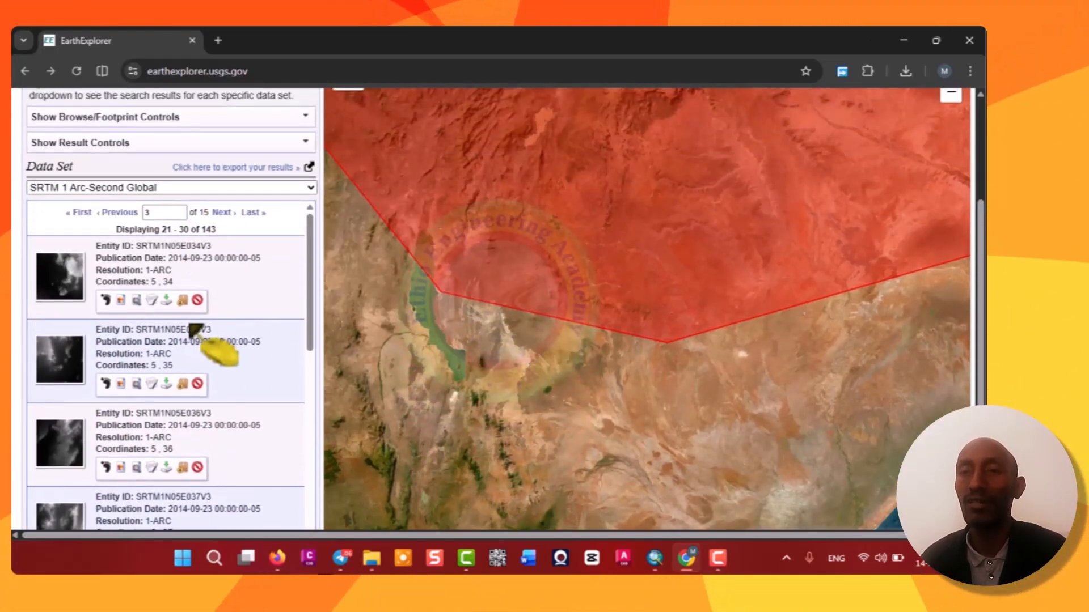
left_click(182, 301)
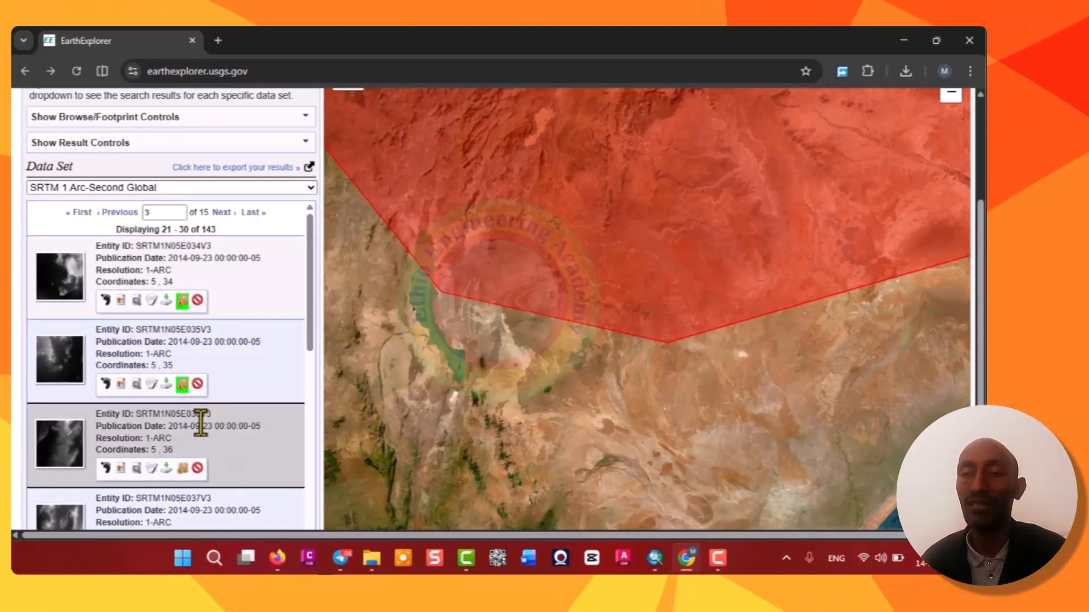
scroll(201, 425, "down", 4)
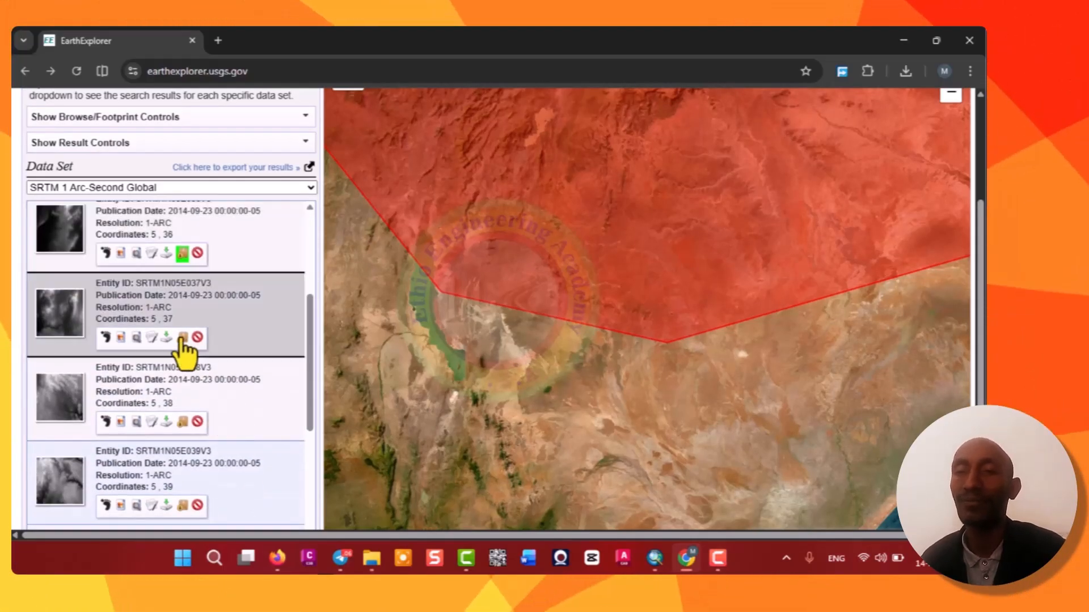
left_click(182, 421)
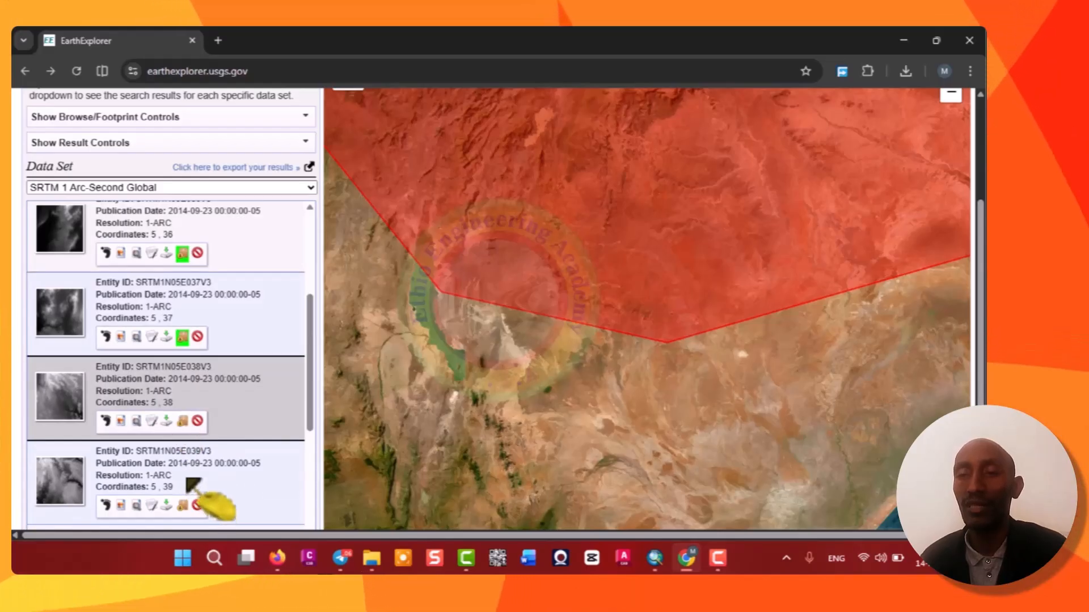
Add the remaining page-3 results SRTM1N05E039V3 through SRTM1N05E043V3 to the bulk download.
scroll(210, 433, "down", 4)
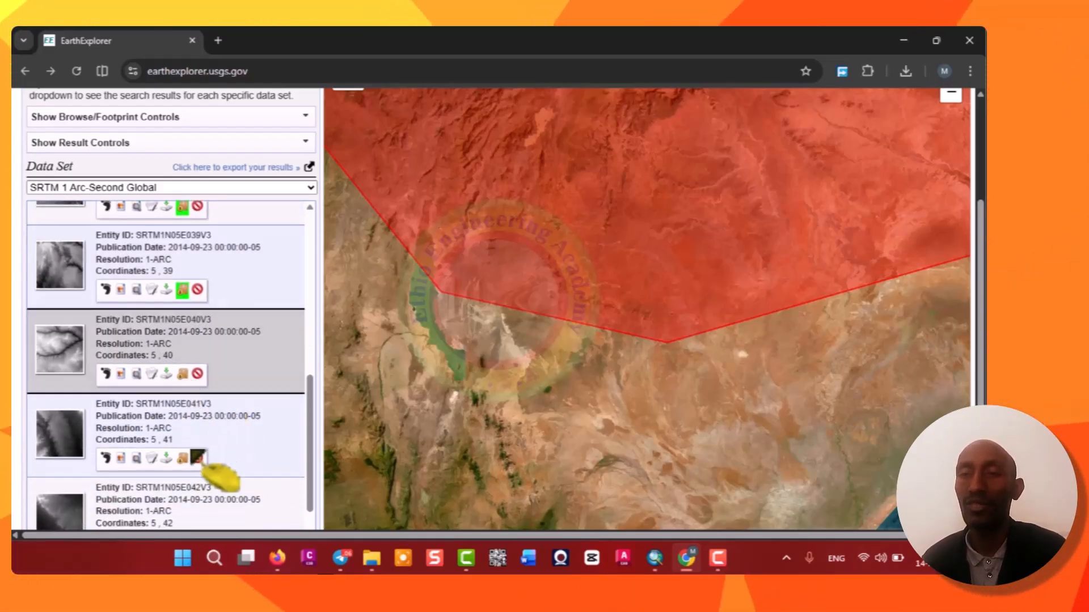
left_click(182, 459)
scroll(227, 425, "down", 2)
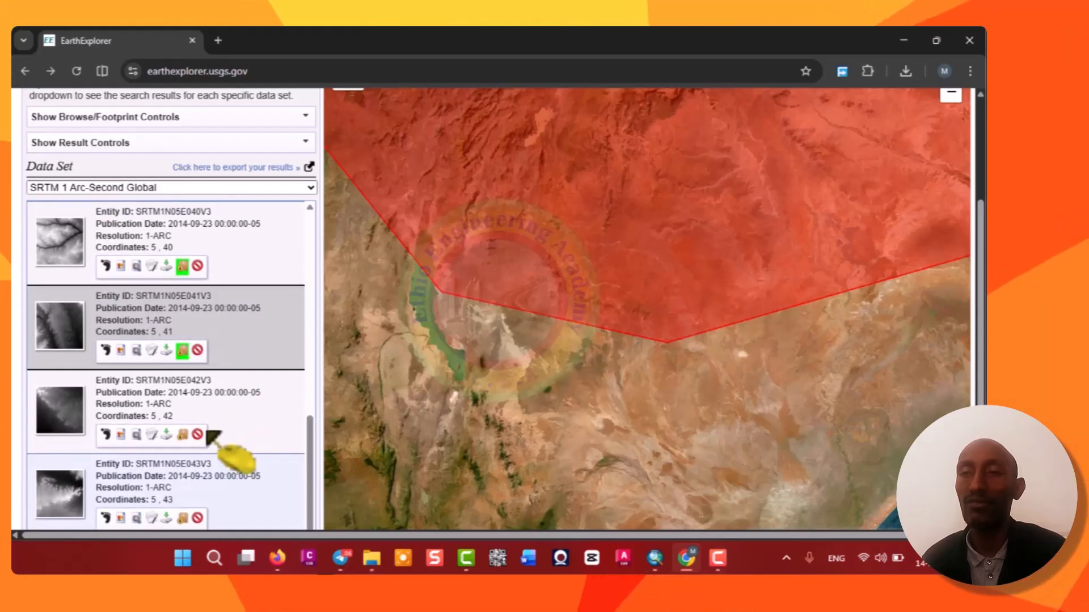
left_click(182, 435)
scroll(243, 448, "down", 3)
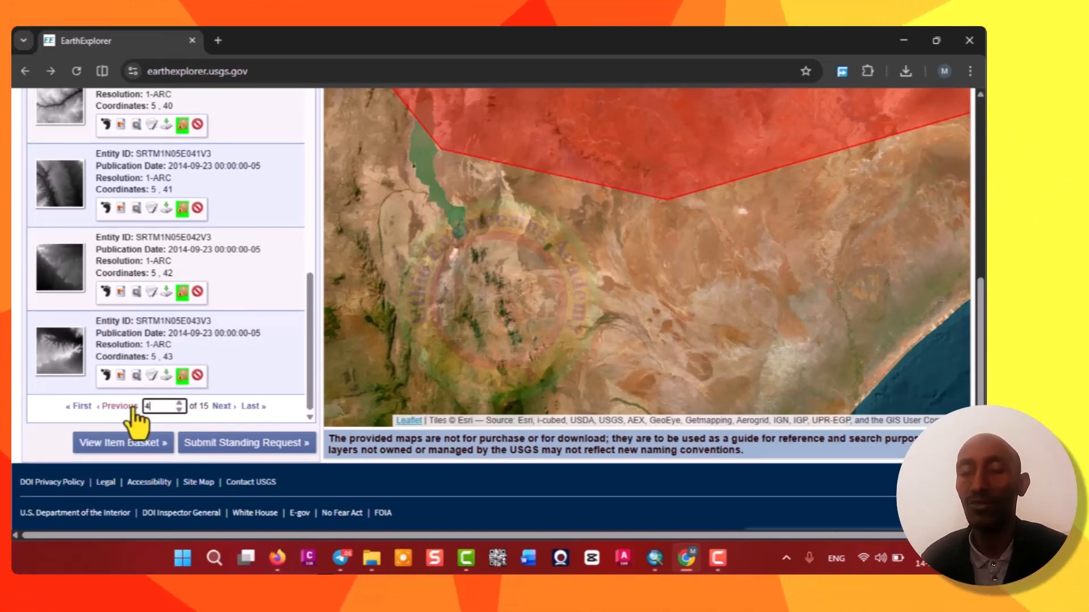
Go to results page 4 and add SRTM1N05E044V3 through SRTM1N06E033V3 to the bulk download.
key("Return")
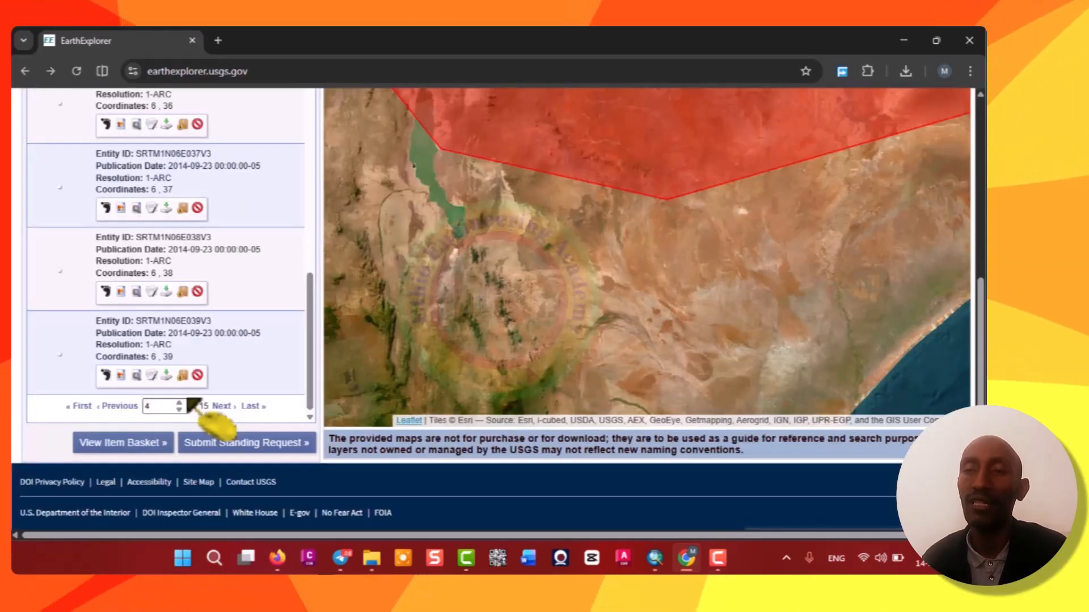
scroll(215, 284, "up", 3)
scroll(186, 278, "up", 7)
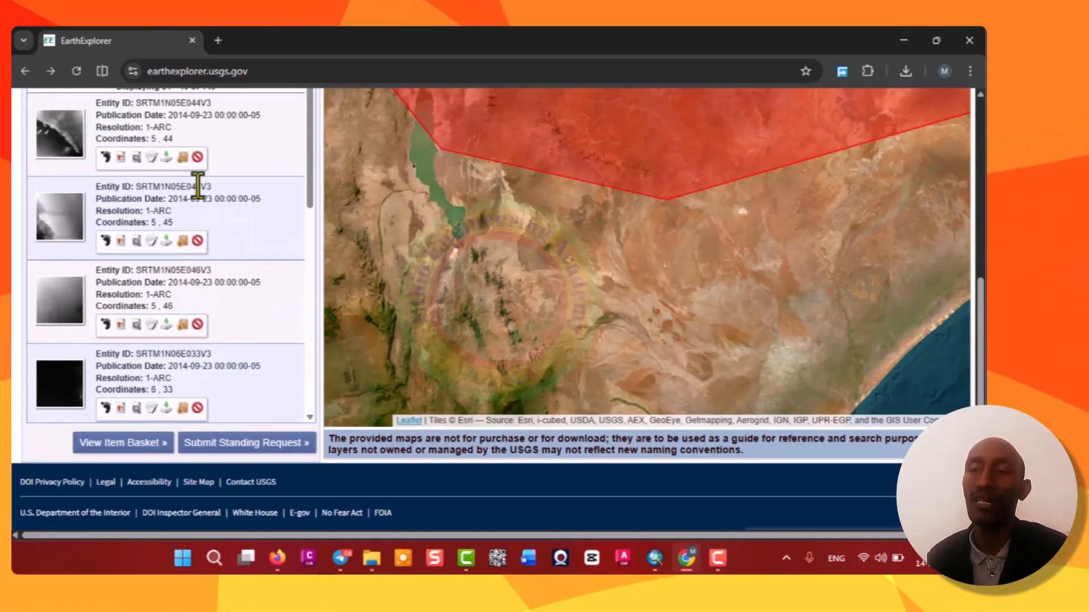
left_click(183, 158)
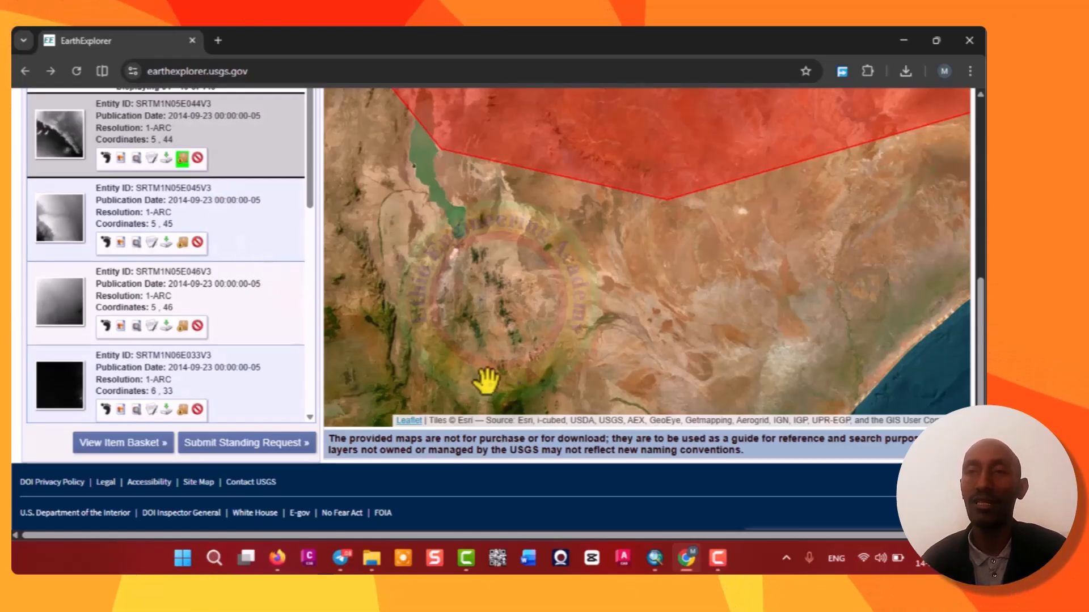
scroll(234, 225, "up", 3)
scroll(234, 226, "down", 3)
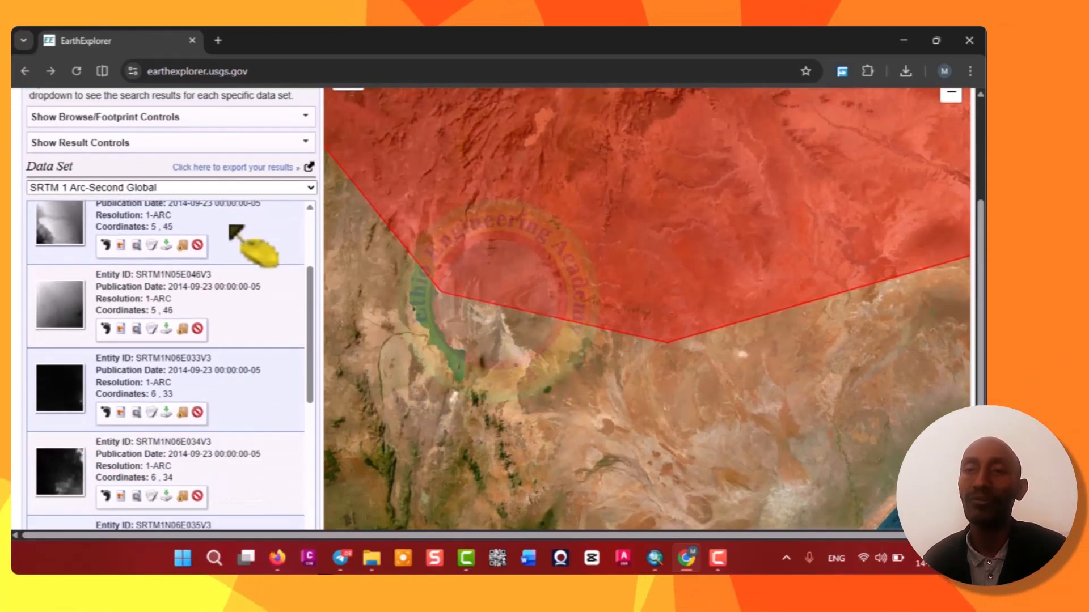
left_click(183, 243)
scroll(207, 273, "up", 1)
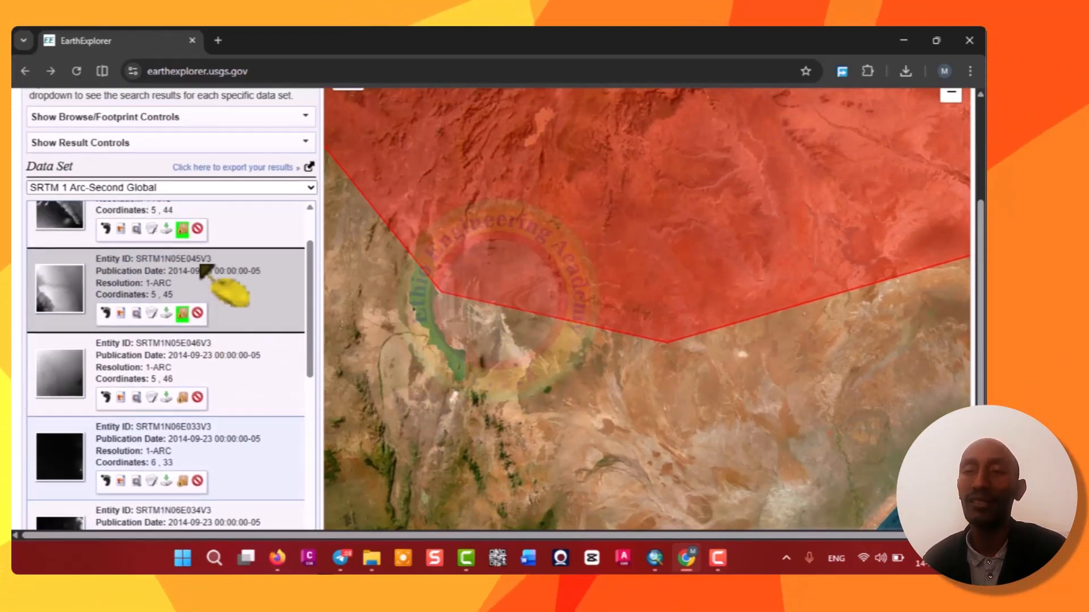
left_click(182, 398)
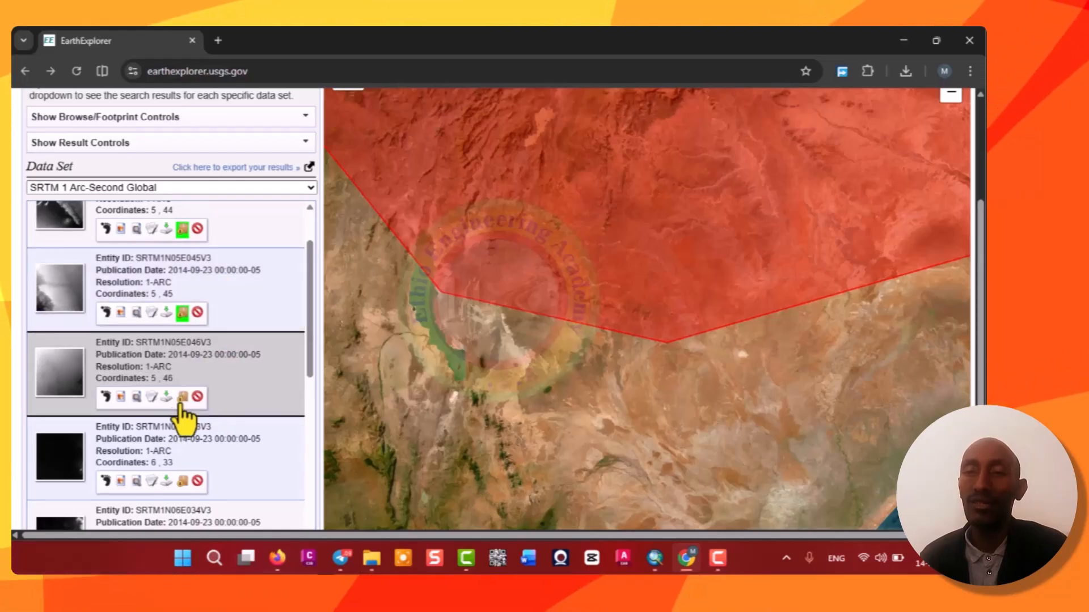
left_click(183, 482)
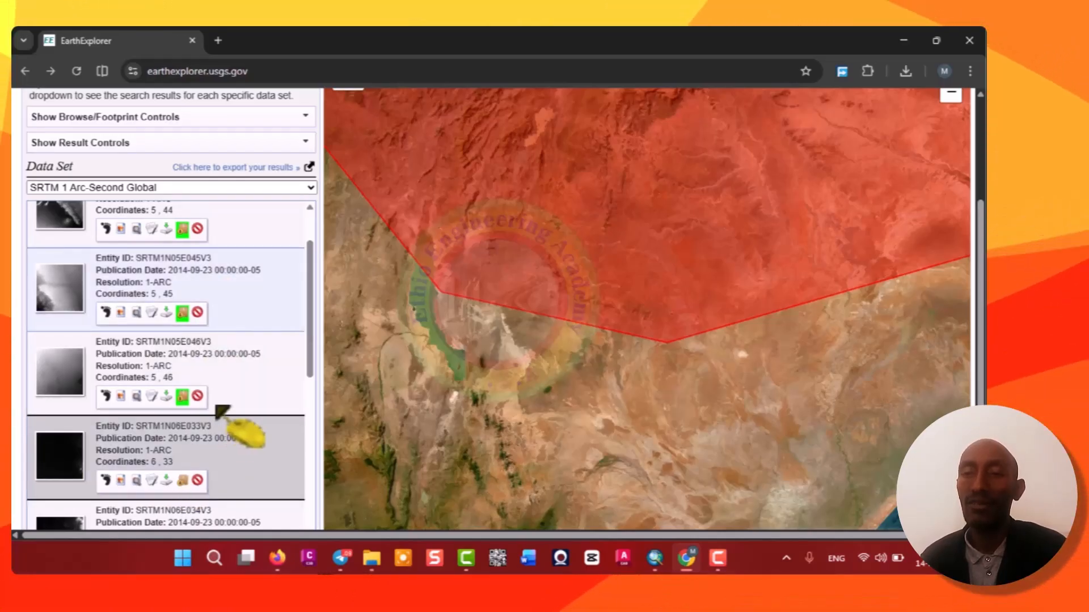
Add the remaining page-4 results SRTM1N06E034V3 through SRTM1N06E039V3 to the bulk download.
scroll(224, 409, "down", 5)
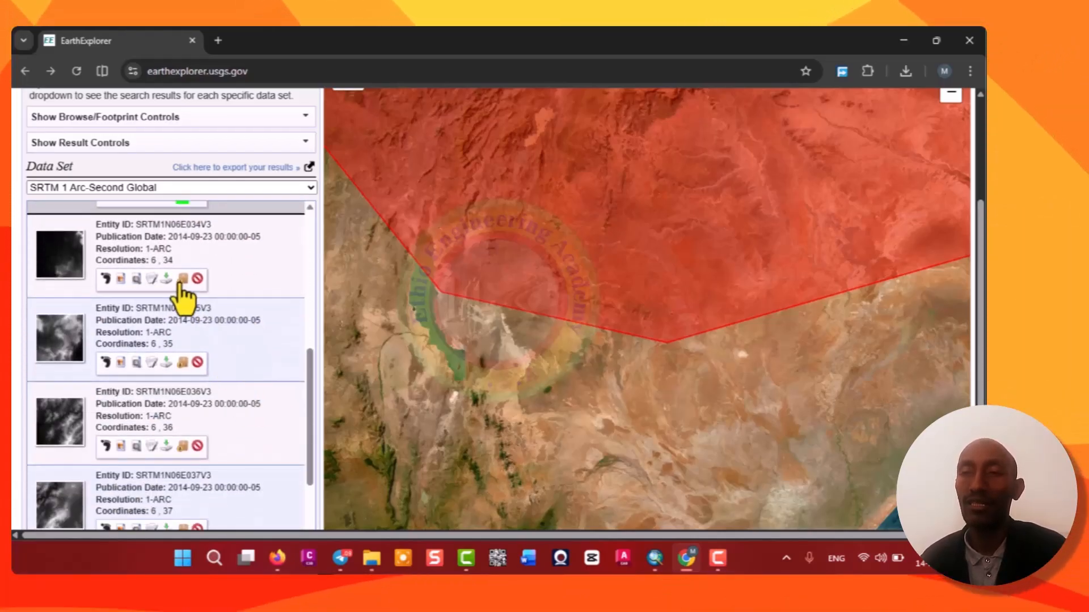
left_click(182, 279)
left_click(182, 363)
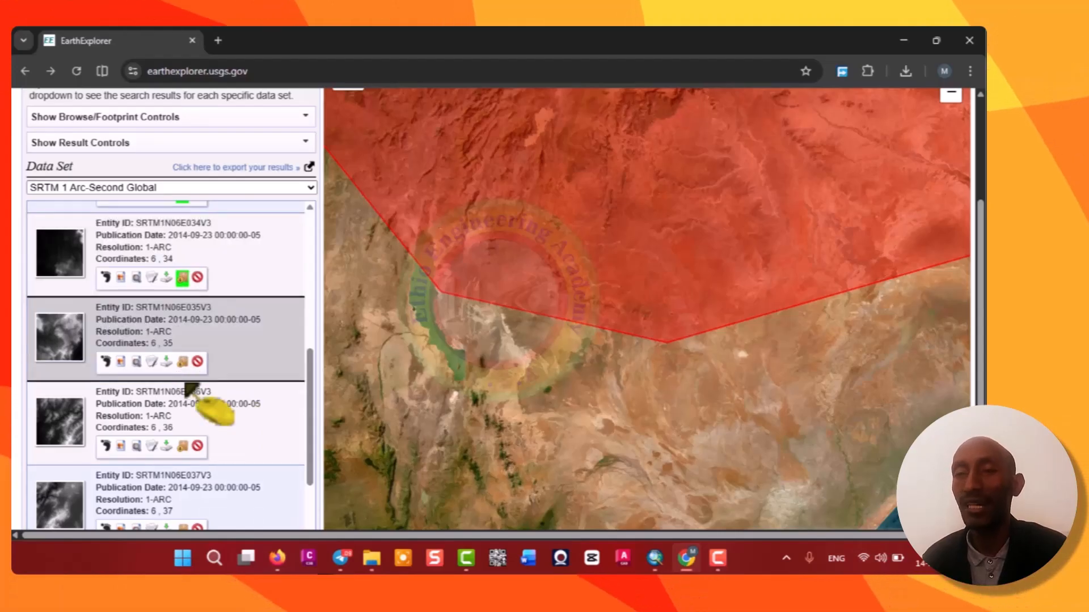
left_click(183, 447)
scroll(230, 375, "down", 3)
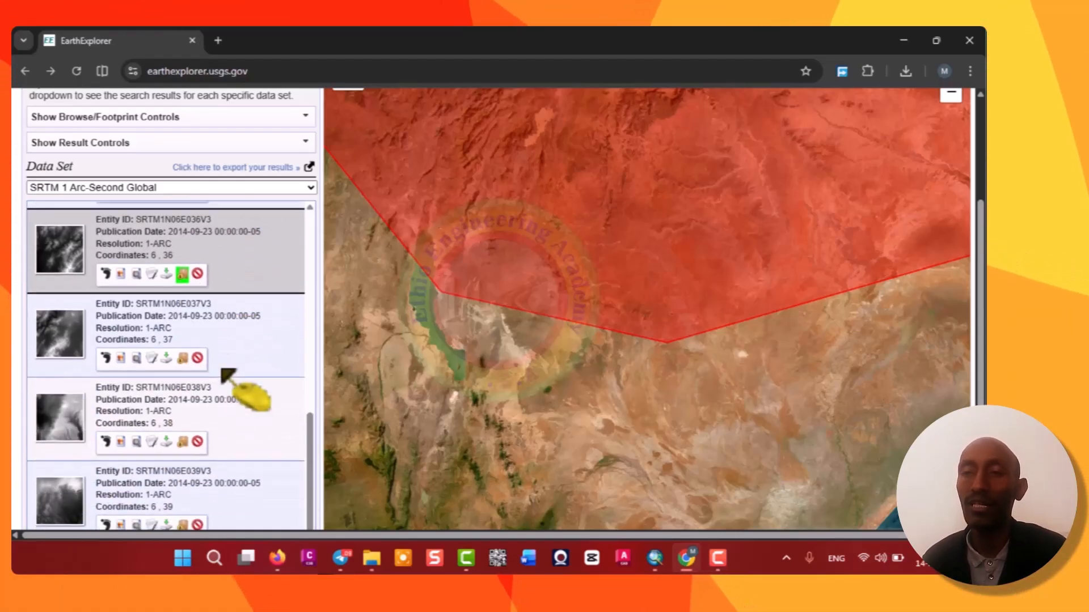
left_click(183, 351)
left_click(183, 434)
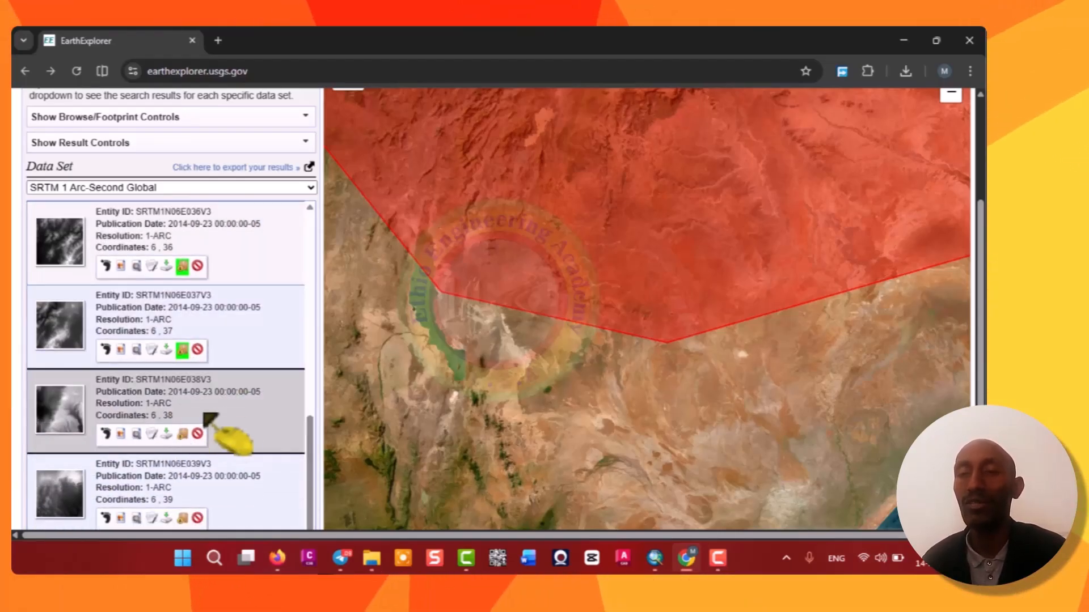
scroll(227, 426, "down", 3)
left_click(183, 376)
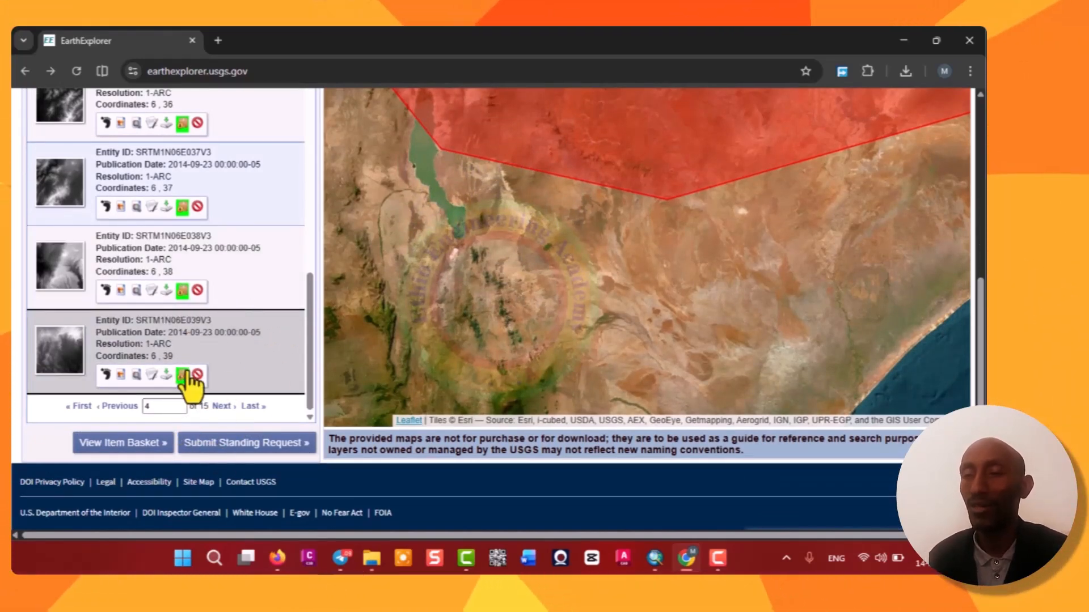
Return to results pages 1 and 2 to check which tiles are marked for bulk download.
left_click(162, 406)
key("BackSpace")
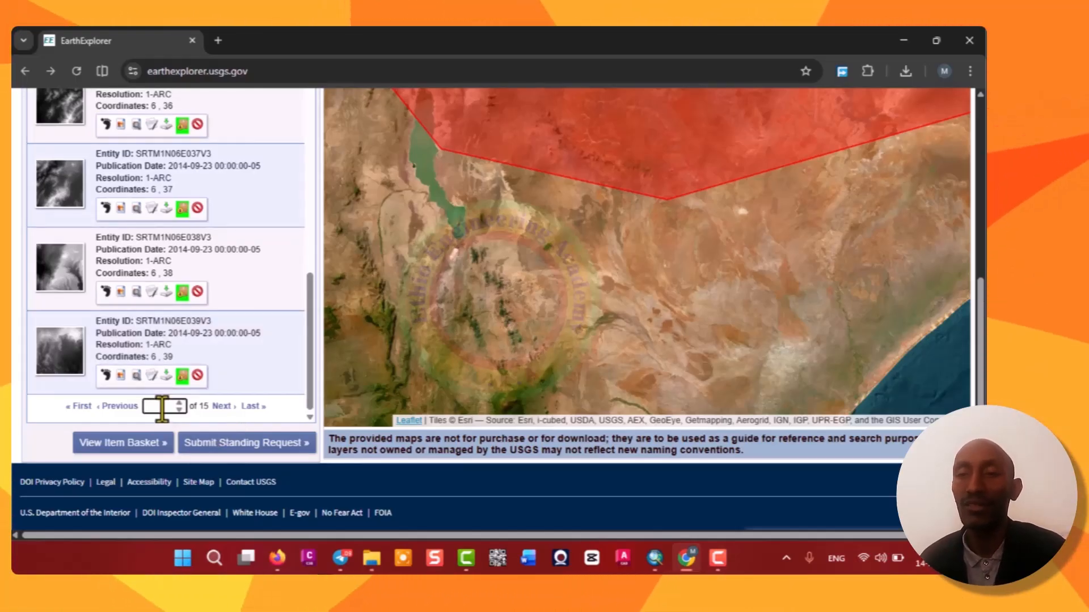
type("1")
key("Return")
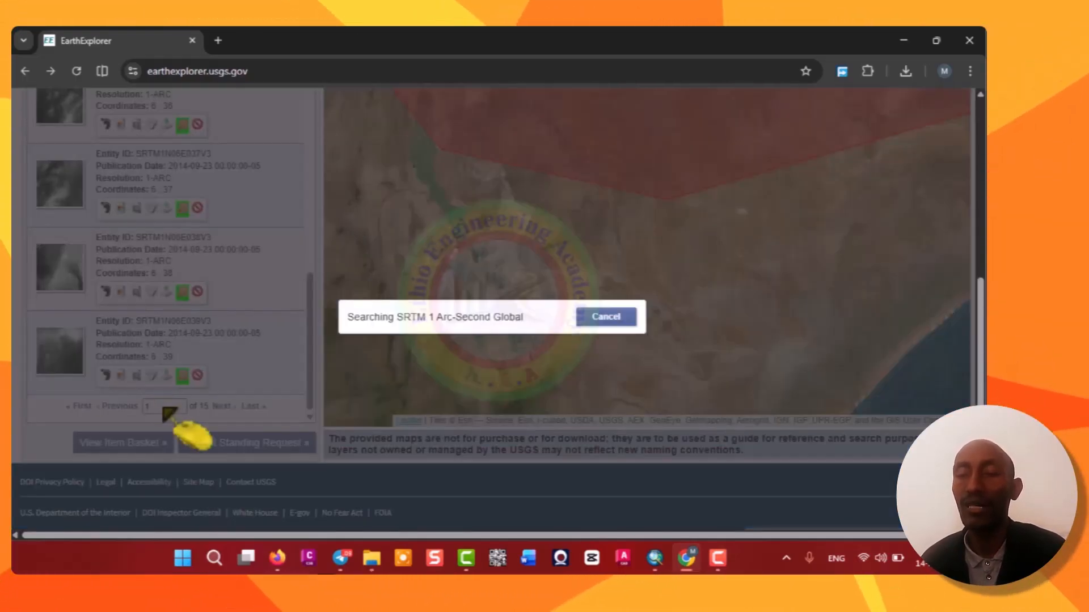
scroll(178, 270, "up", 1)
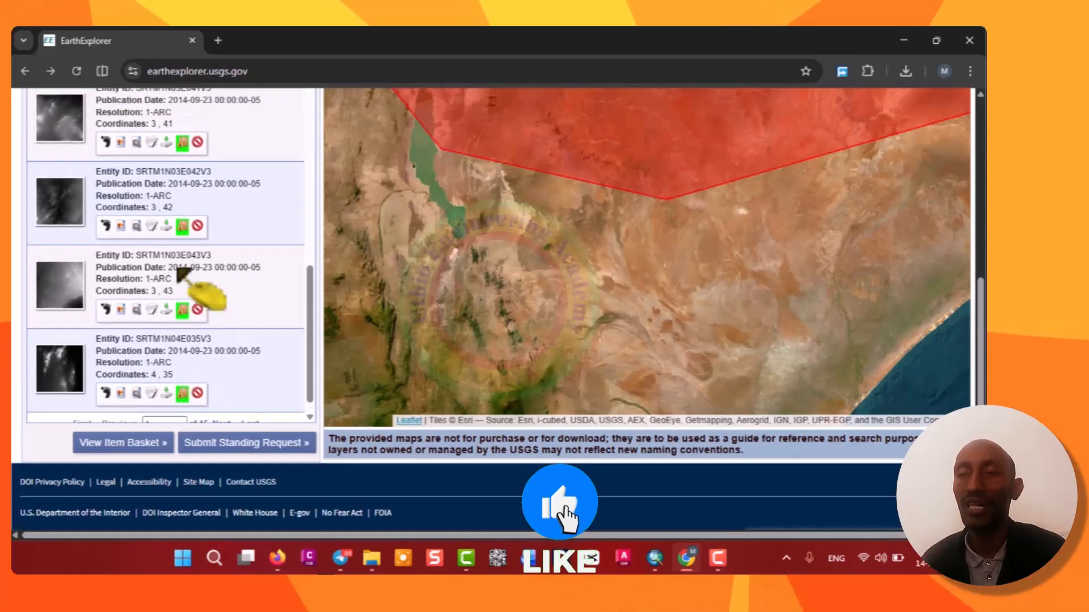
scroll(179, 272, "up", 9)
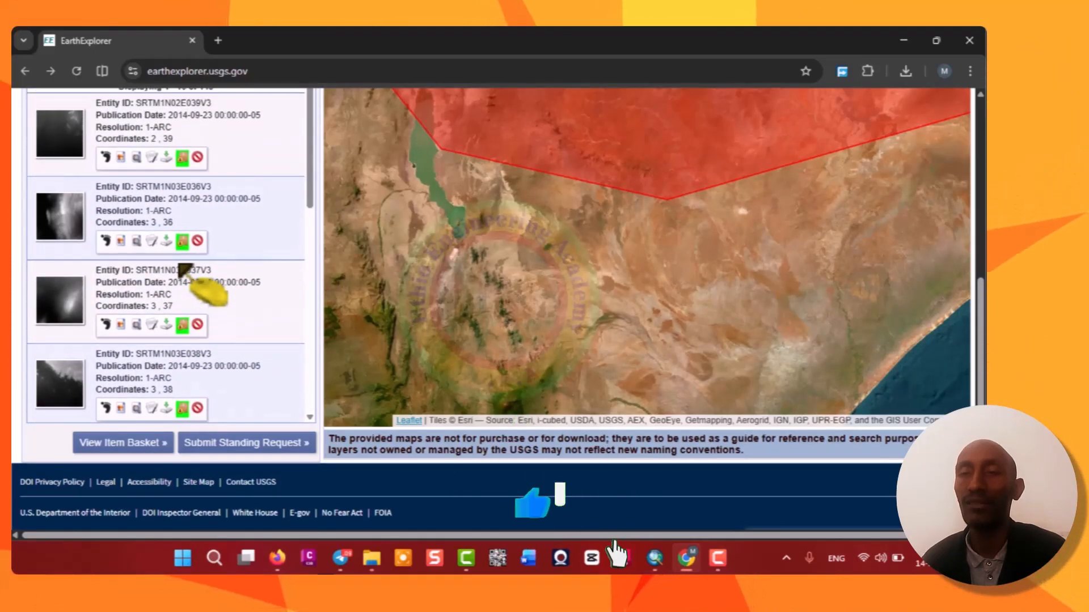
scroll(181, 267, "down", 9)
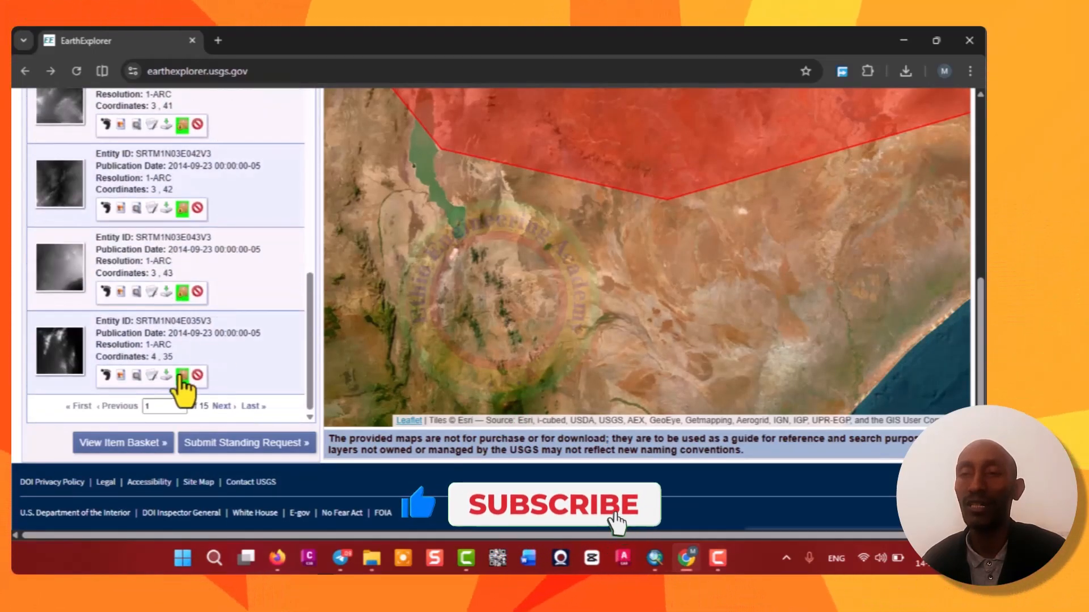
double_click(150, 406)
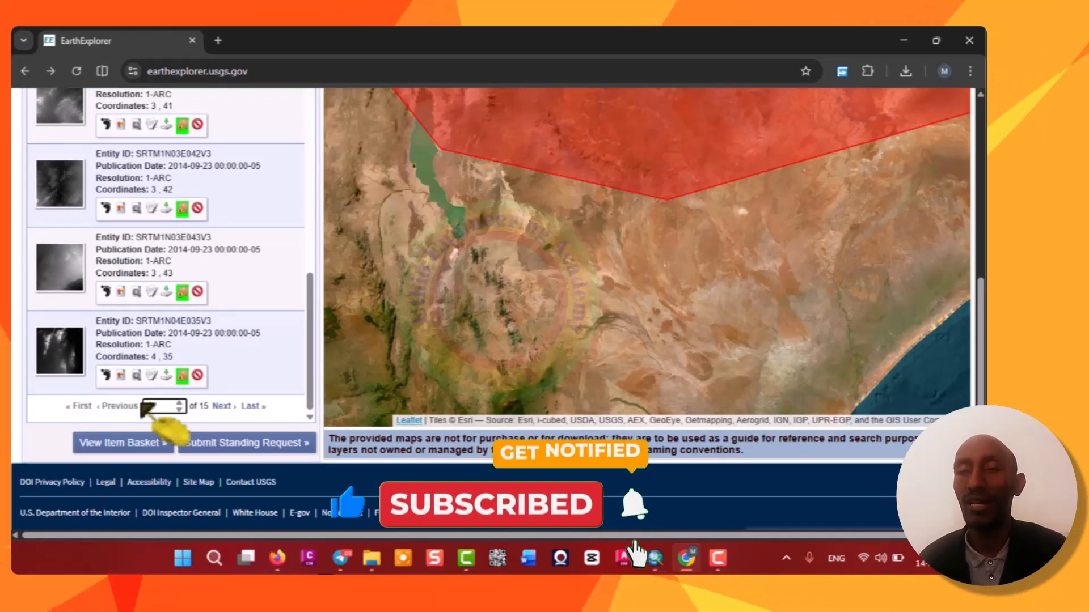
key("Return")
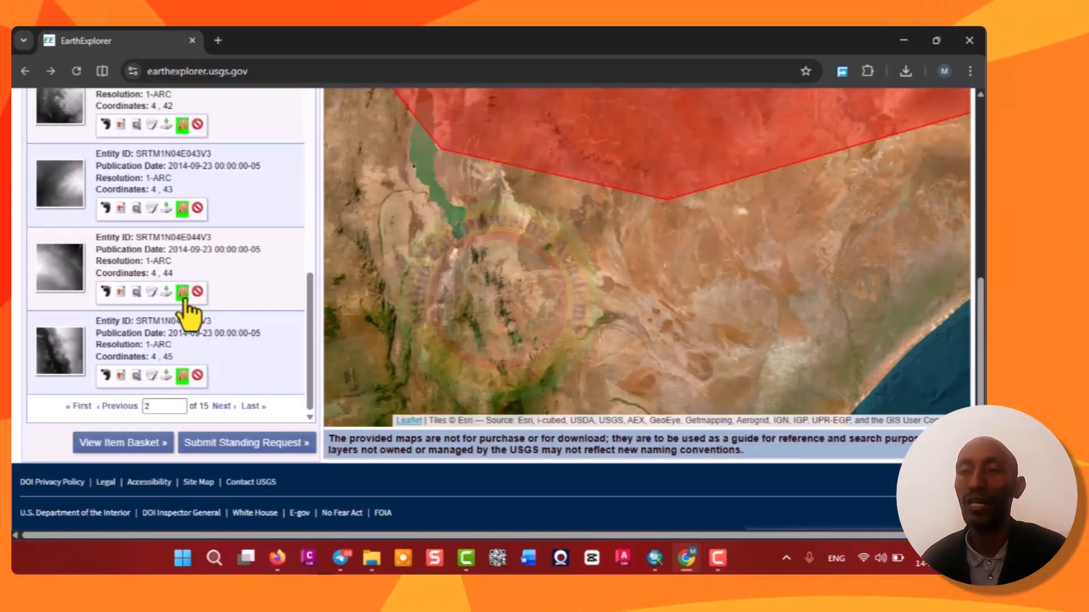
scroll(206, 310, "up", 1)
scroll(233, 311, "up", 2)
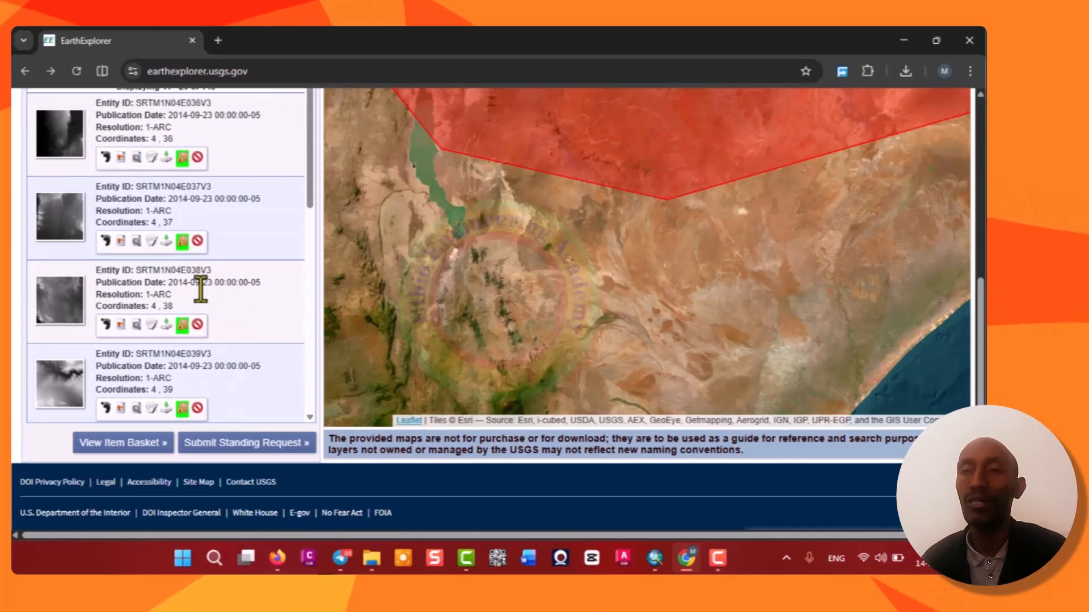
scroll(201, 290, "down", 1)
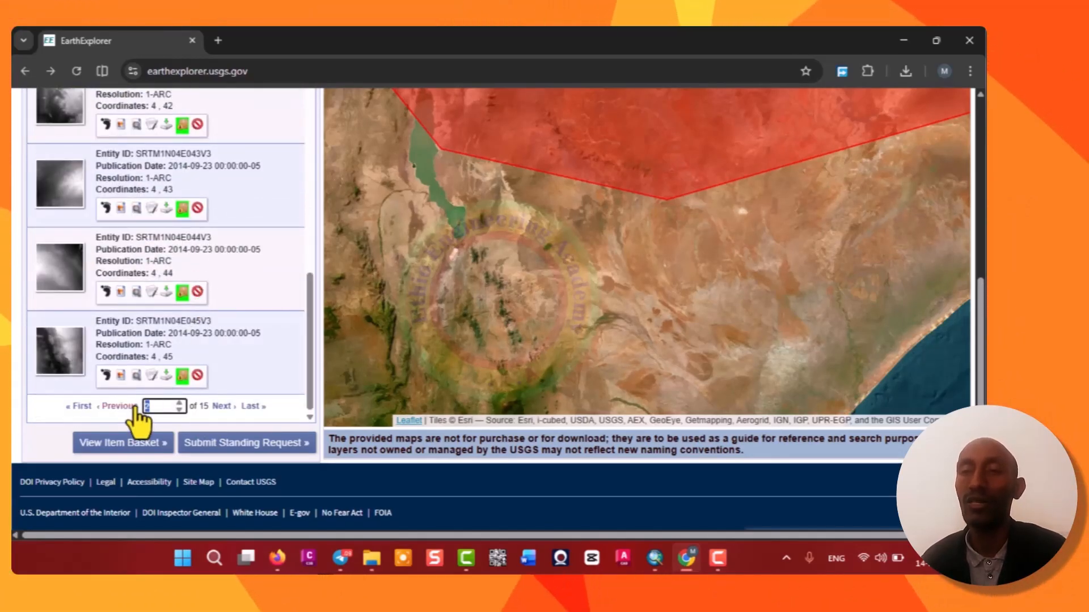
Revisit results pages 3 and 4 to check which tiles are marked for bulk download.
left_click(135, 407)
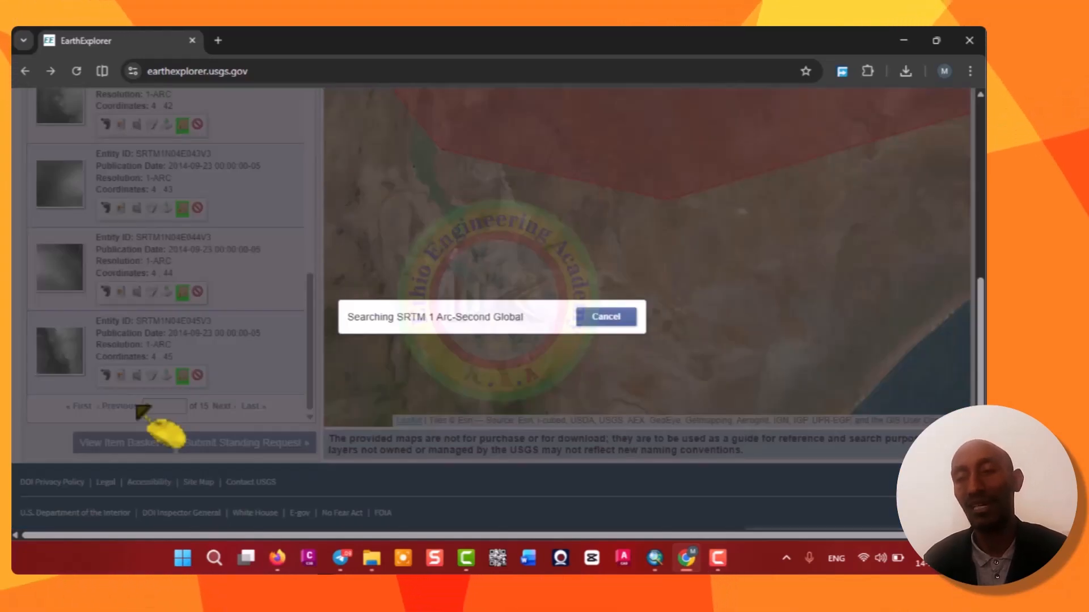
scroll(187, 403, "up", 5)
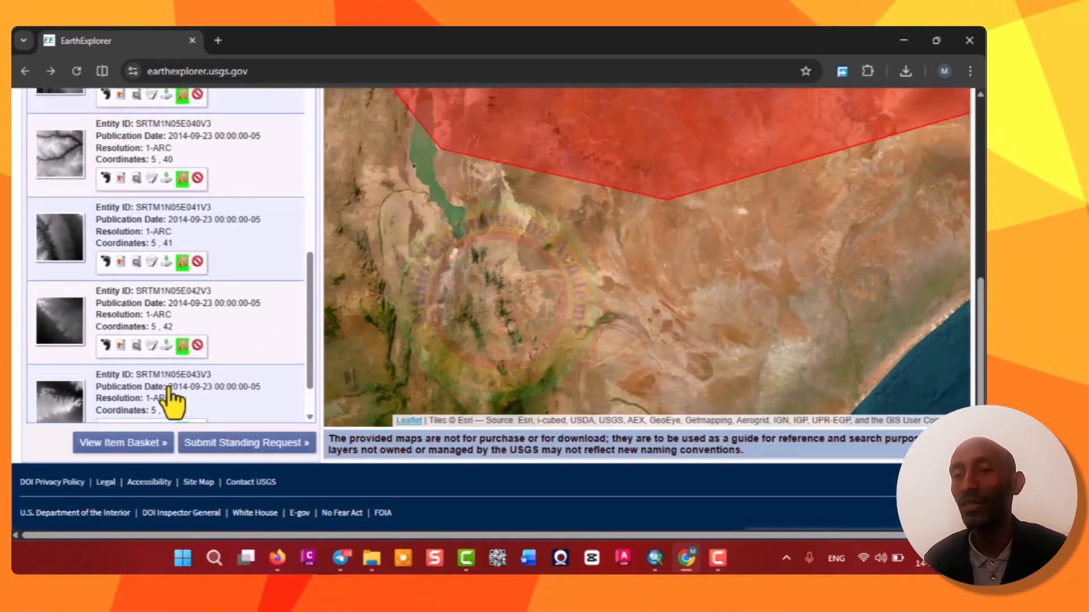
scroll(187, 377, "up", 10)
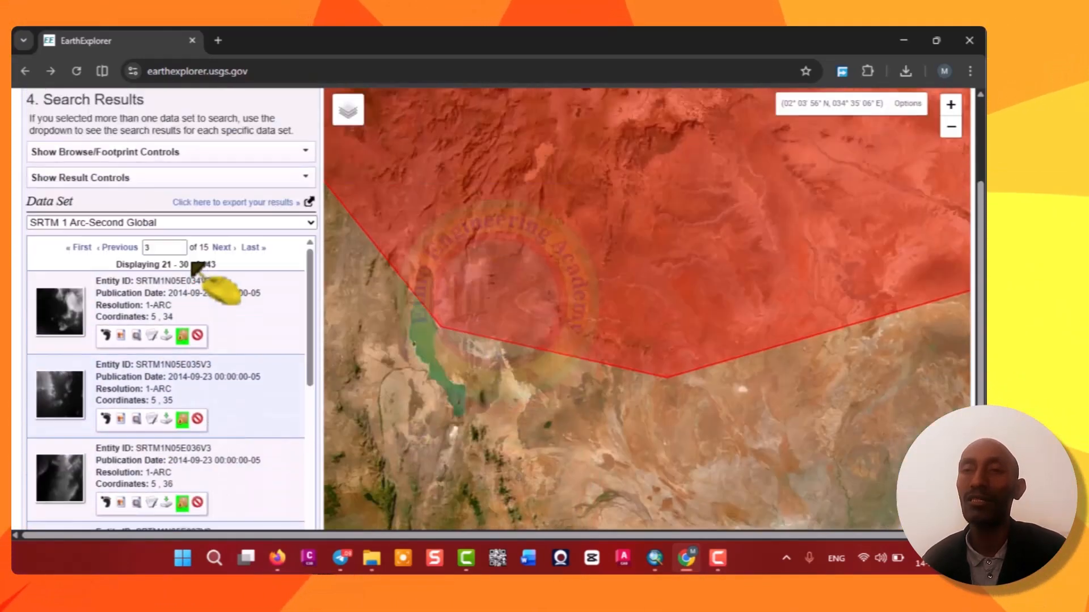
scroll(193, 375, "down", 9)
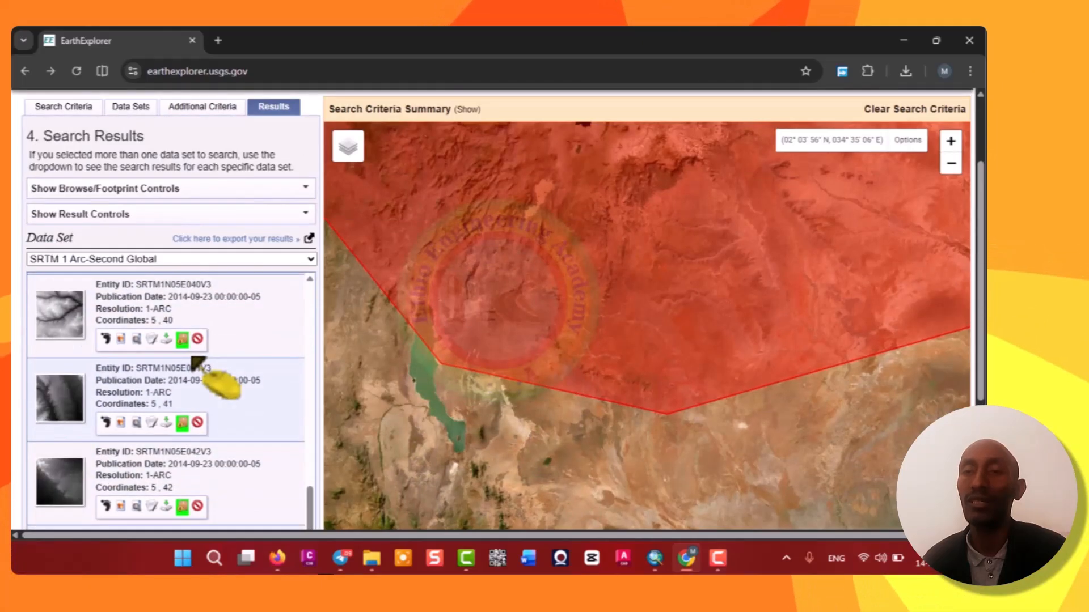
scroll(194, 436, "down", 4)
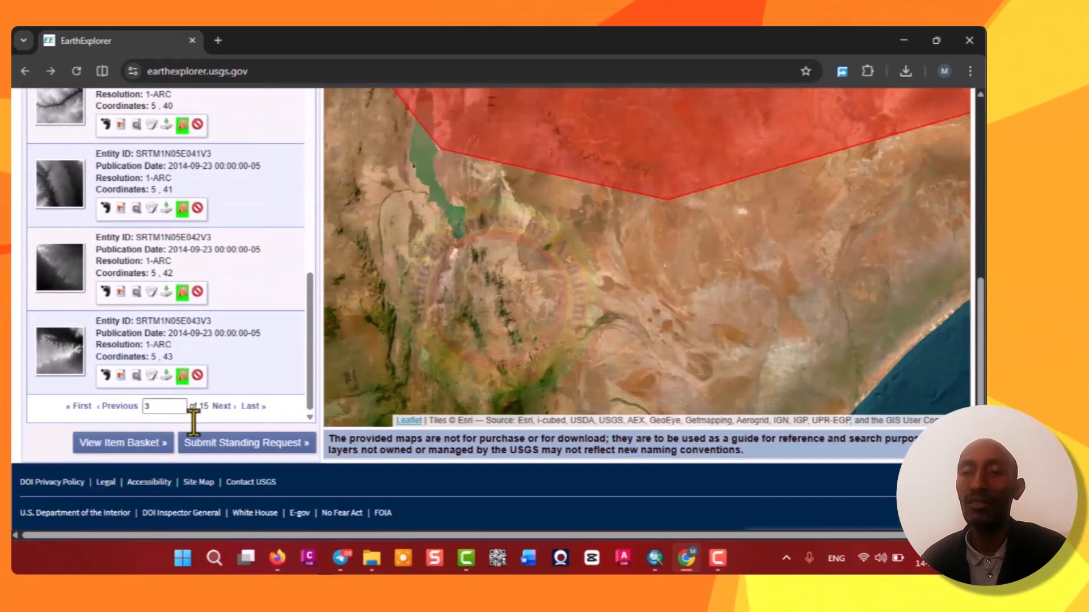
left_click(158, 407)
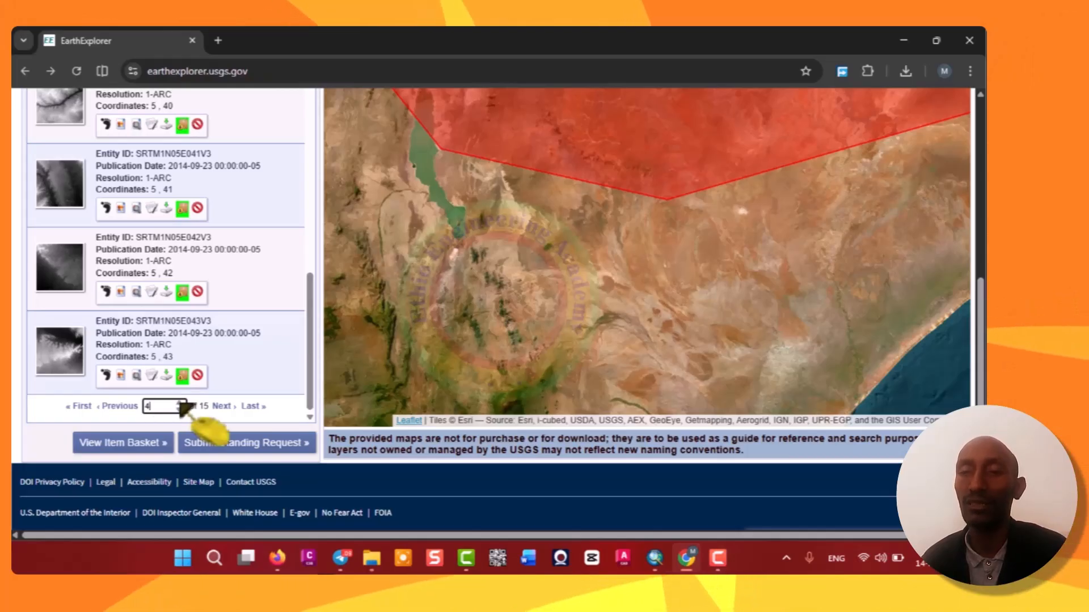
key("Return")
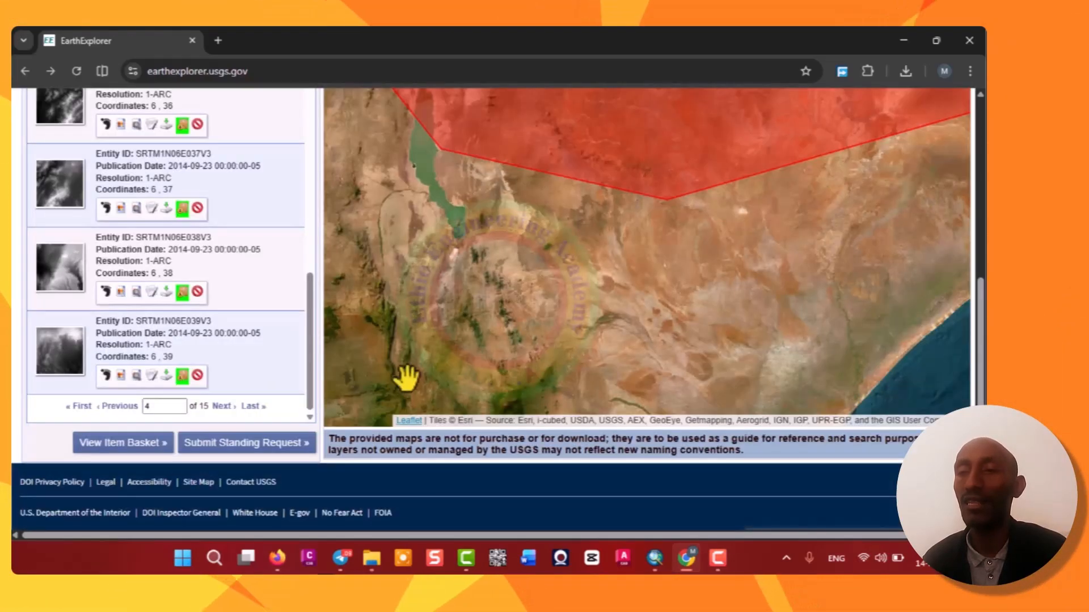
scroll(187, 375, "up", 5)
scroll(185, 278, "up", 4)
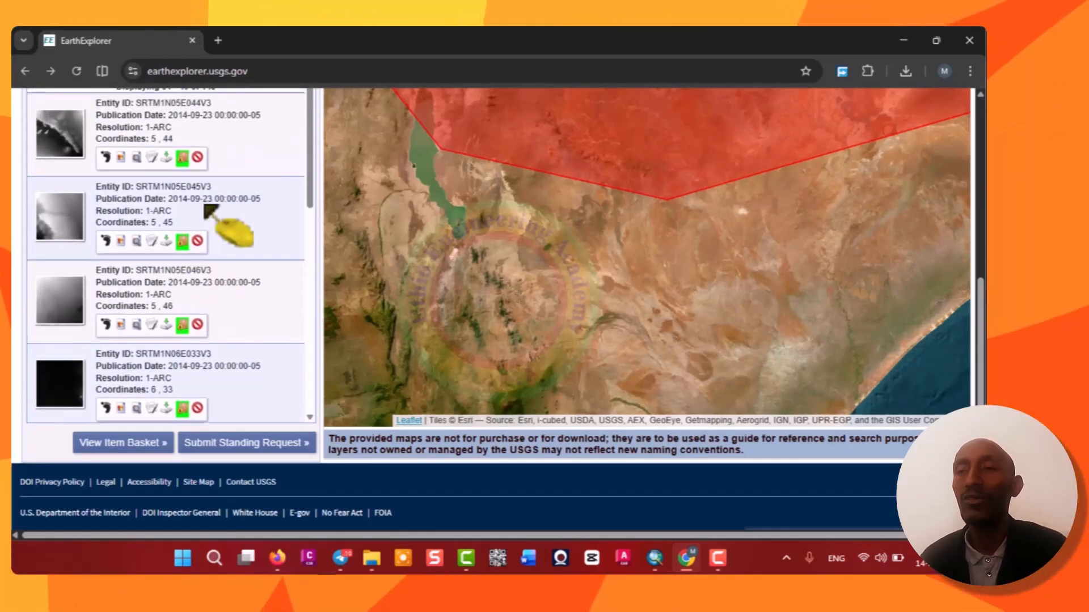
scroll(210, 219, "down", 8)
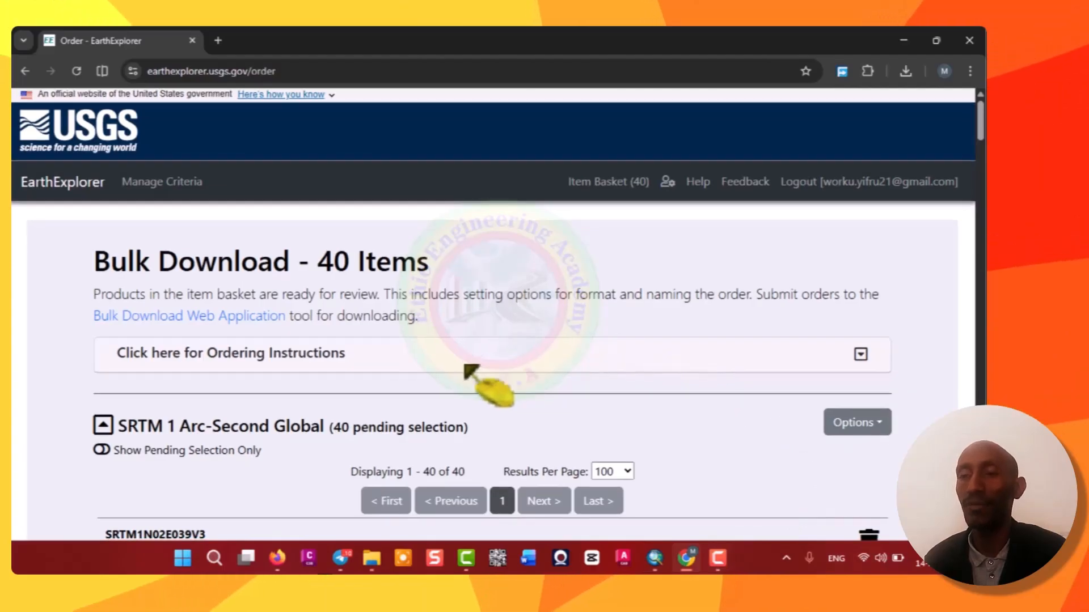
Examine the SRTM 1 Arc-Second Global items and their file formats listed on the Bulk Download page.
scroll(466, 369, "down", 2)
scroll(466, 368, "down", 5)
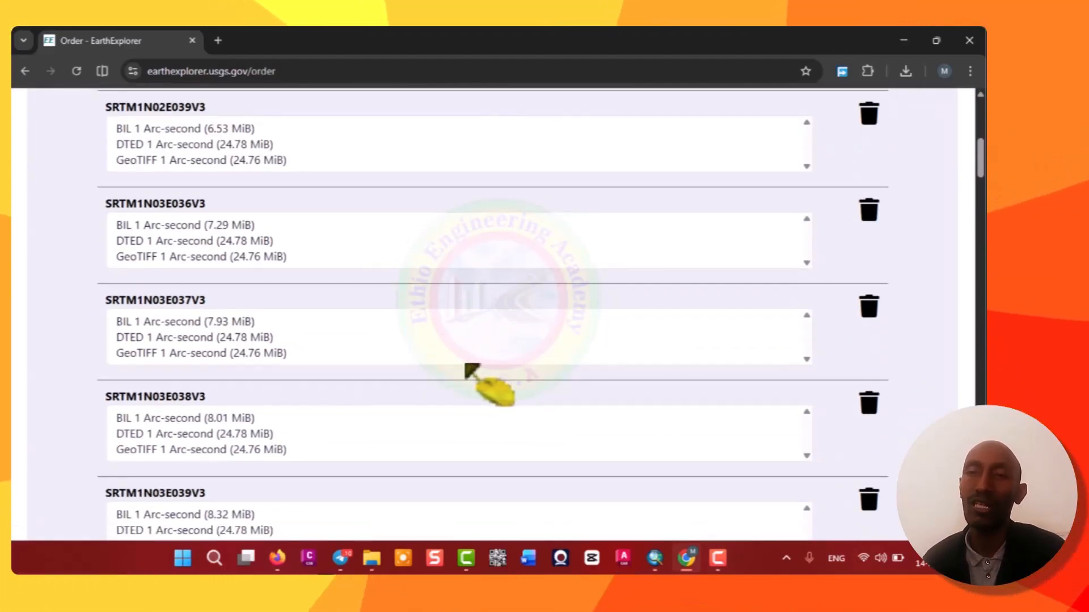
scroll(466, 367, "up", 5)
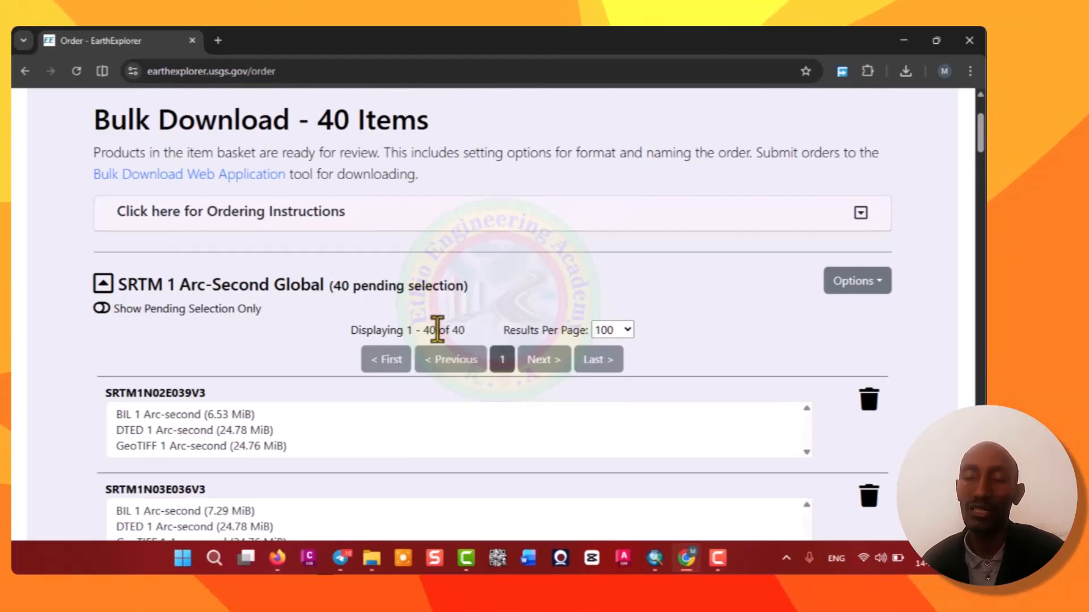
scroll(429, 338, "down", 10)
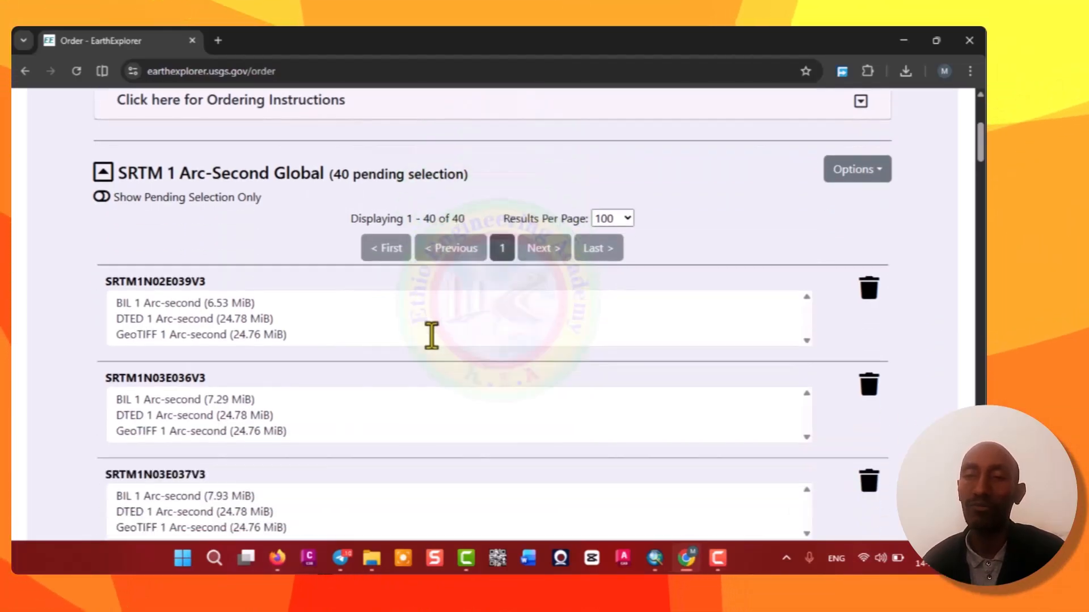
scroll(448, 346, "down", 1)
scroll(450, 347, "up", 4)
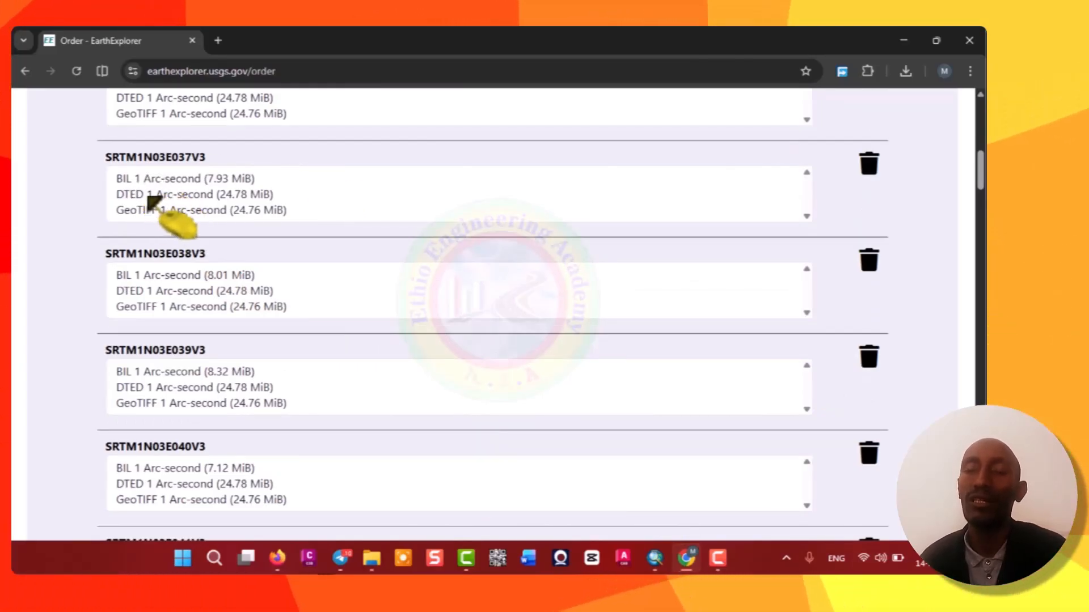
scroll(168, 238, "up", 5)
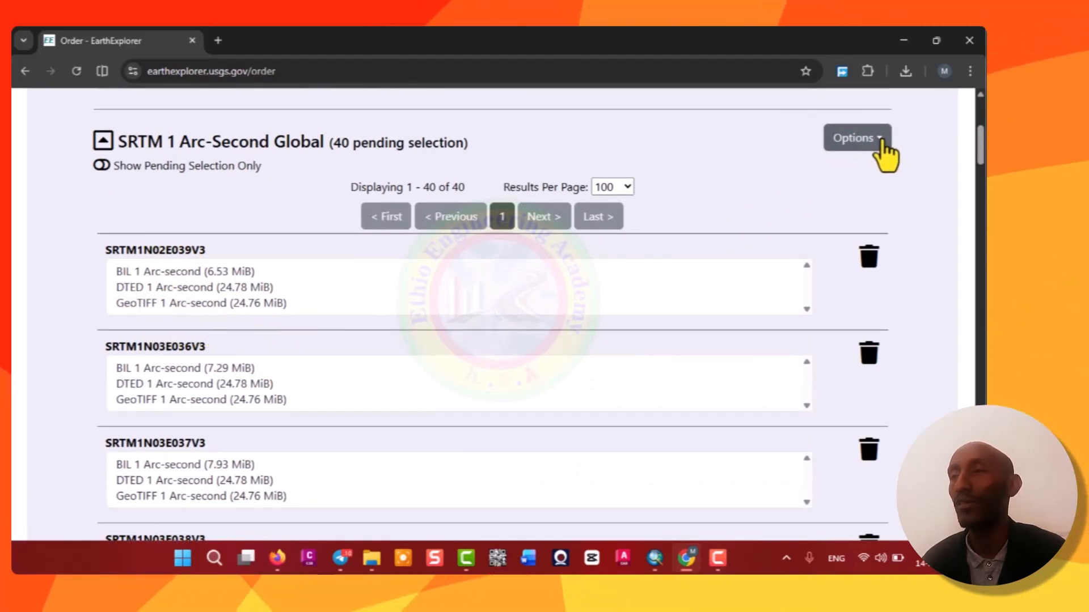
Apply the GeoTIFF 1 Arc-second product to all scenes in the SRTM 1 Arc-Second Global order.
left_click(883, 144)
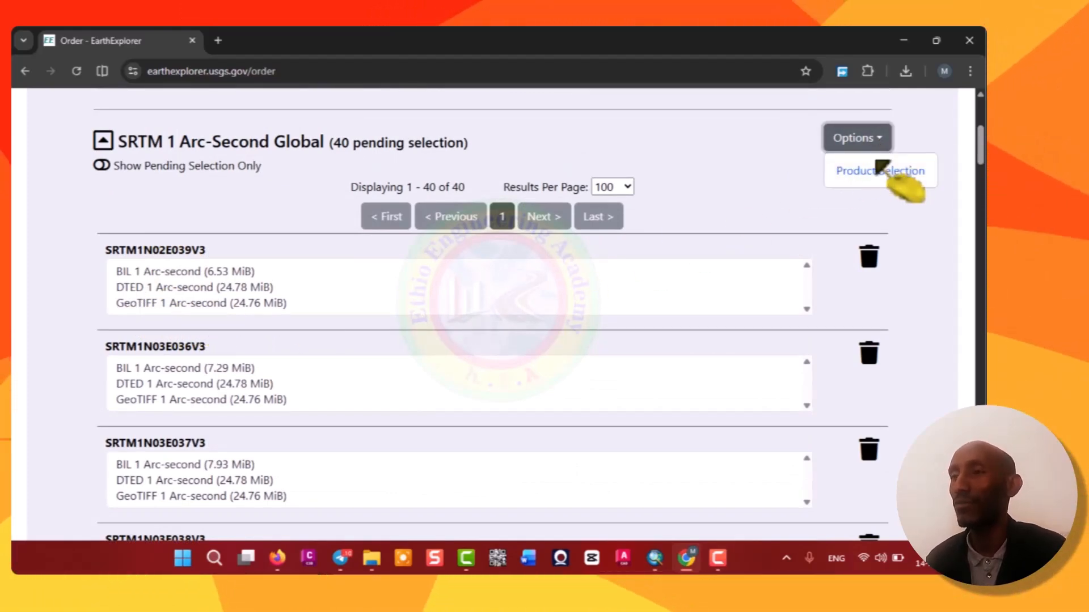
left_click(876, 171)
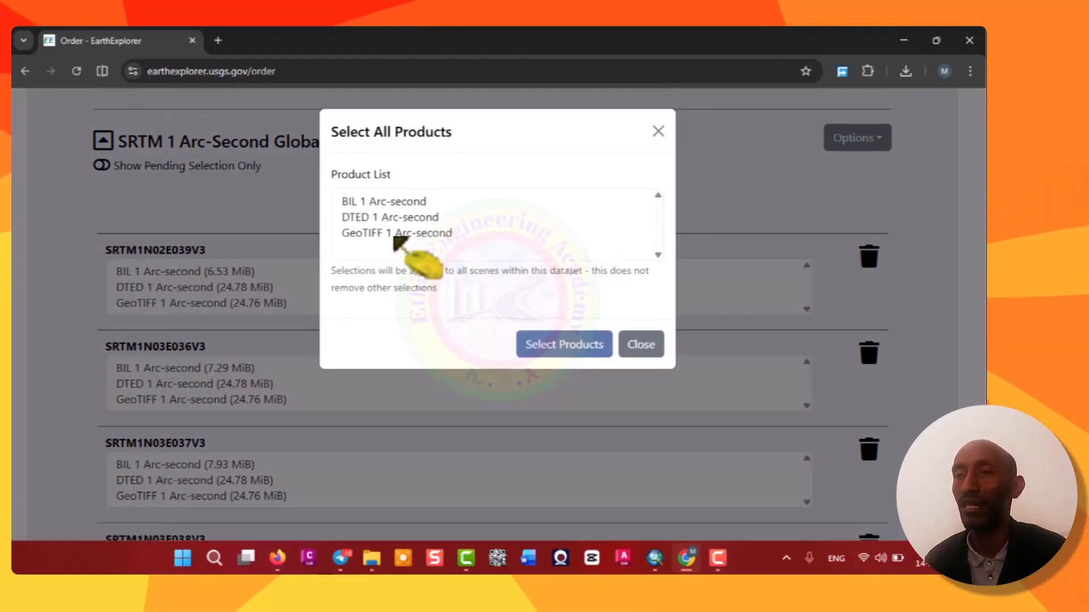
left_click(396, 234)
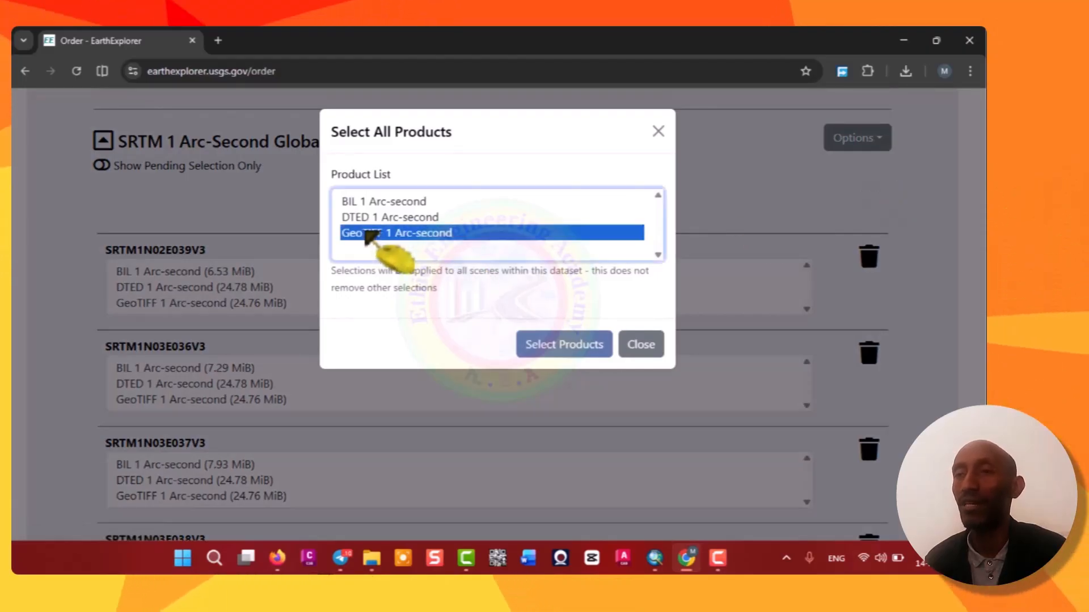
left_click(568, 352)
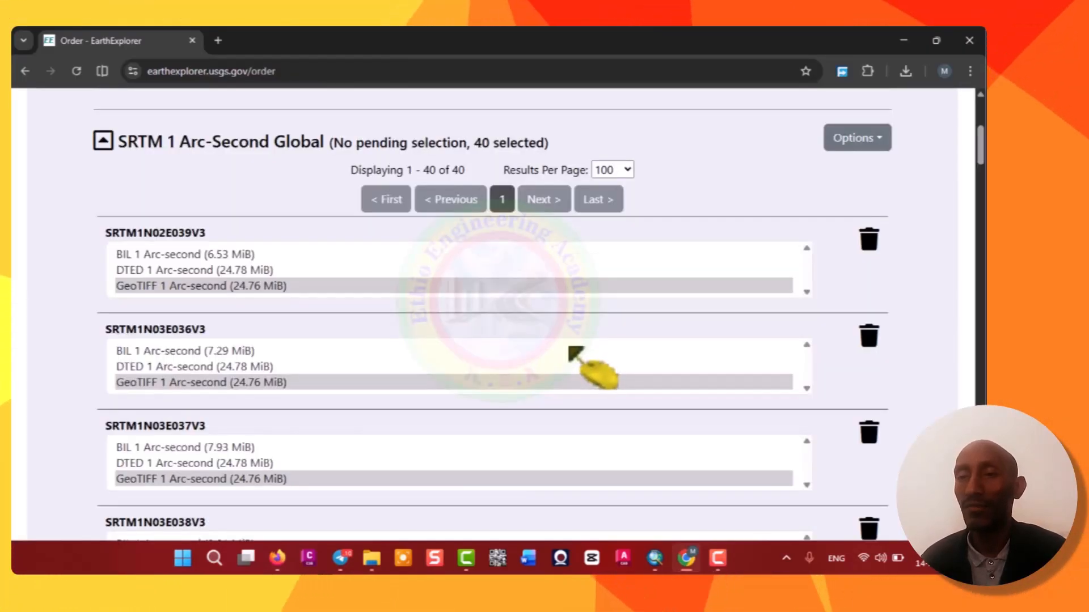
Submit the product selections as a Bulk Download order.
scroll(238, 309, "down", 4)
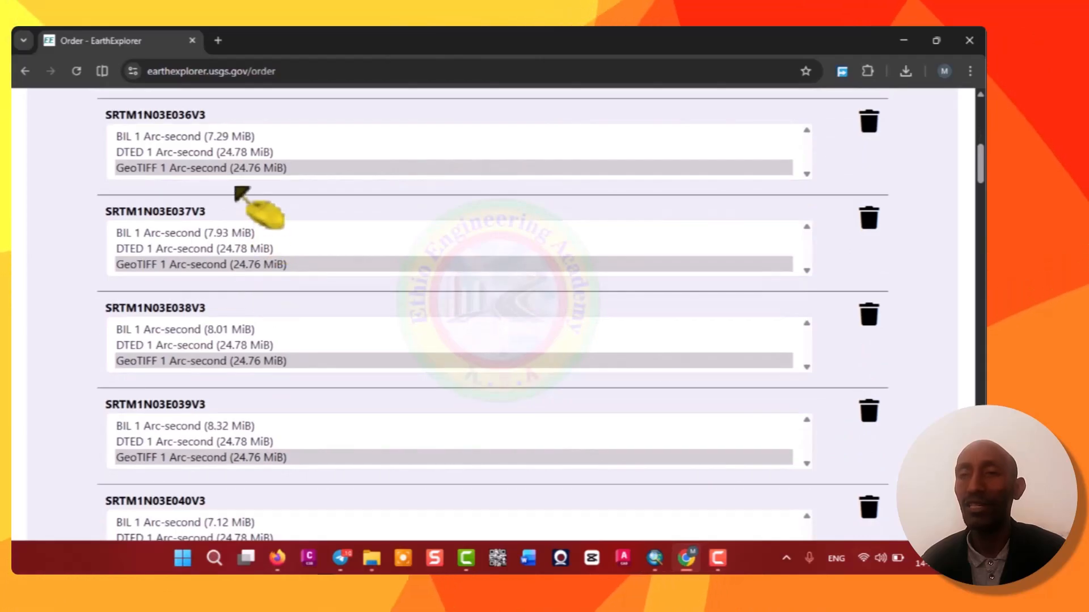
scroll(236, 295, "down", 20)
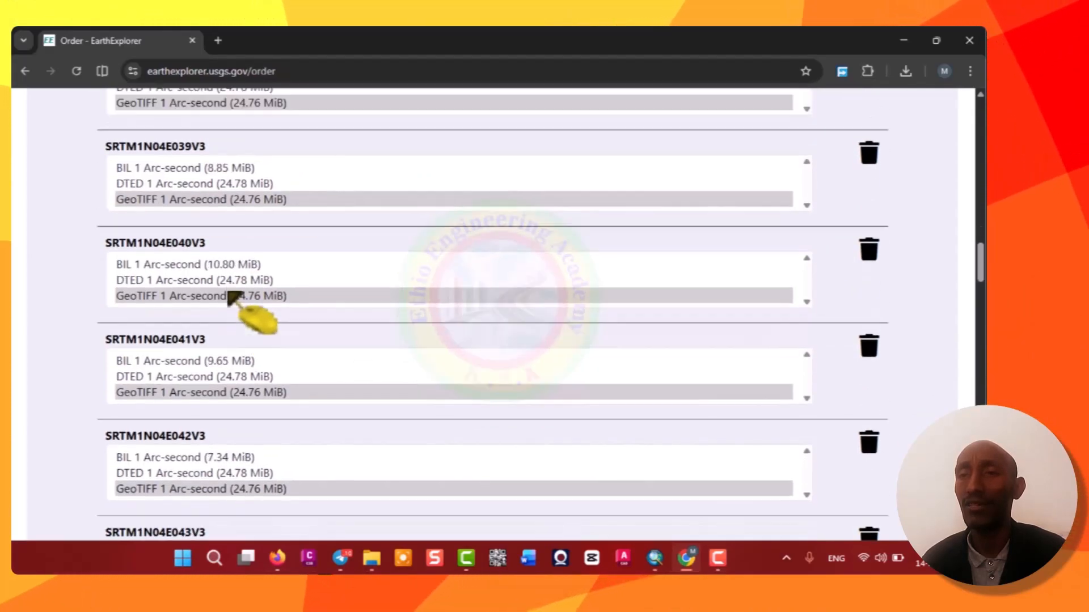
scroll(230, 294, "down", 20)
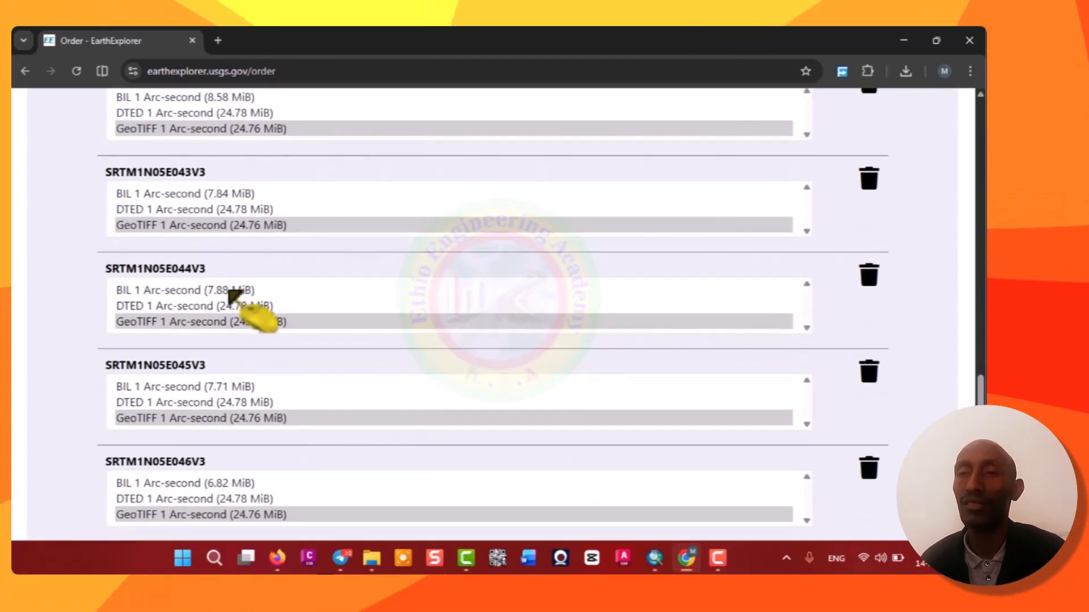
scroll(234, 295, "down", 20)
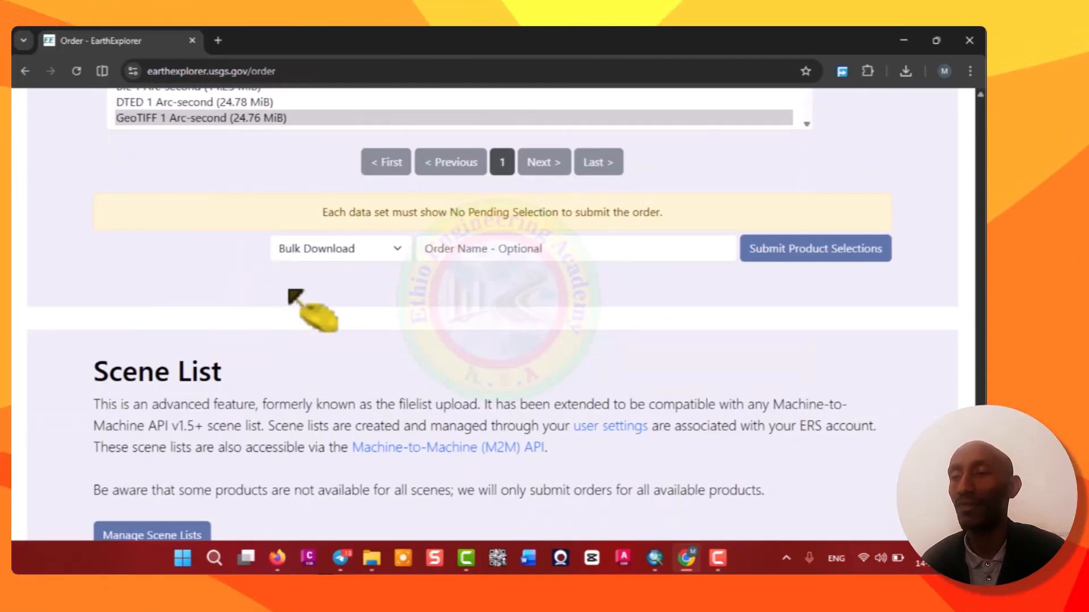
scroll(590, 363, "up", 4)
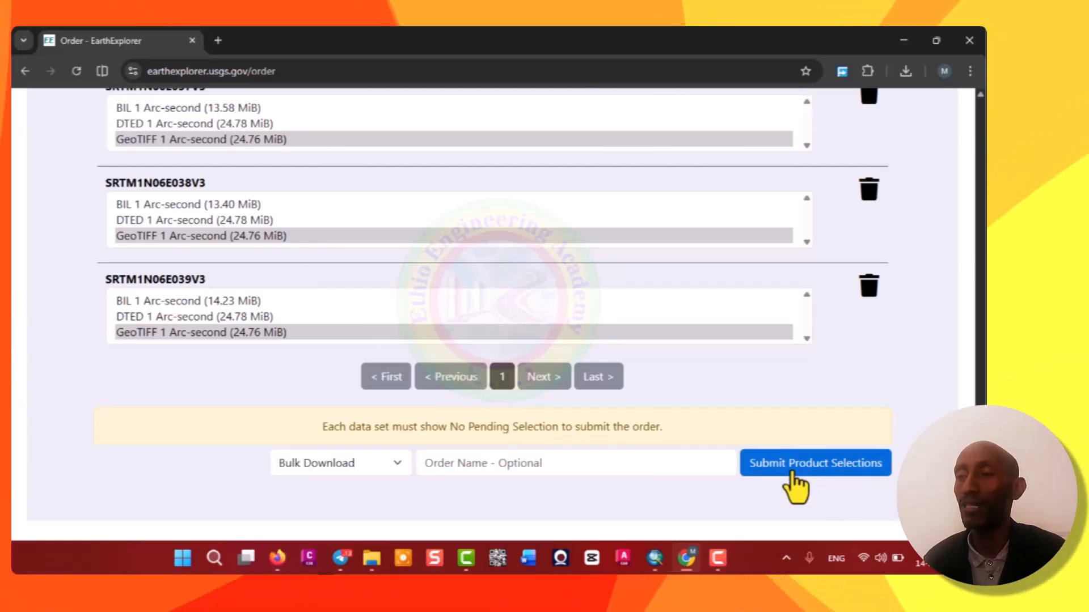
left_click(810, 464)
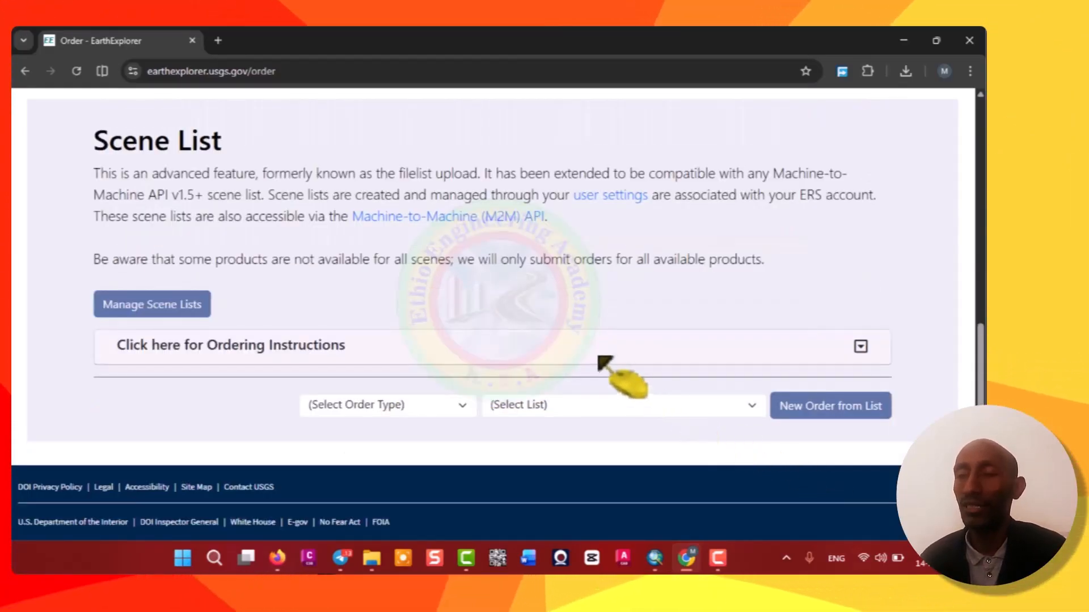
Start downloading the submitted order and launch the Bulk Download Web Application.
scroll(624, 374, "up", 6)
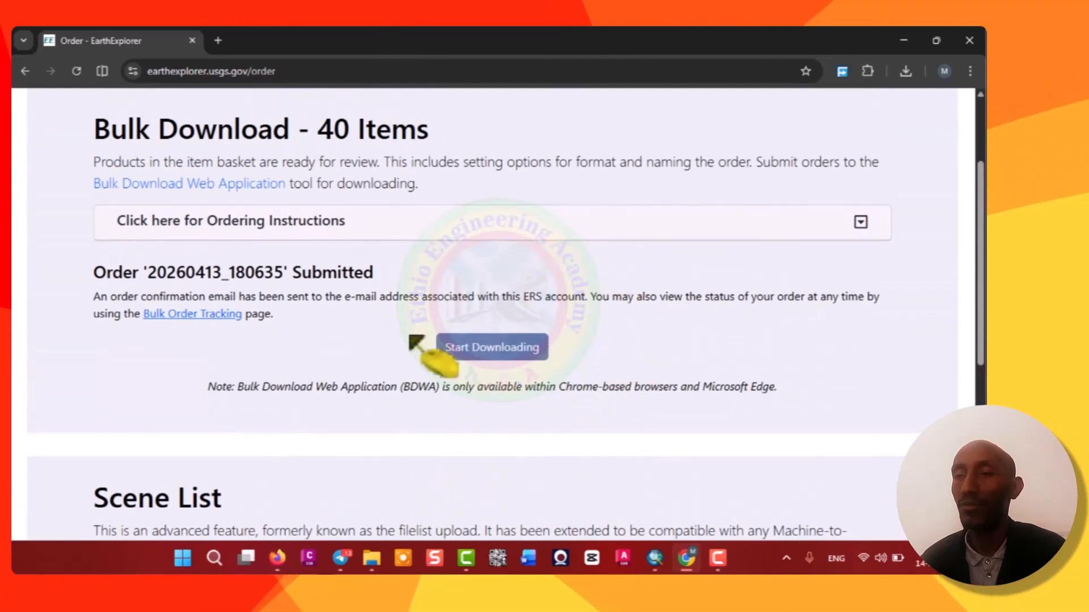
left_click(475, 352)
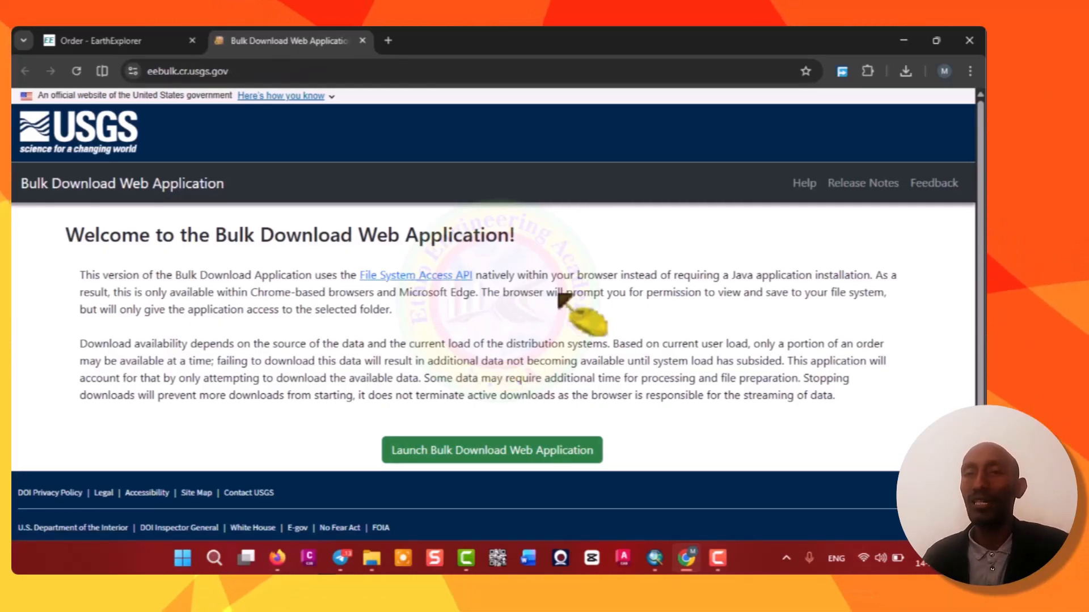
left_click(491, 460)
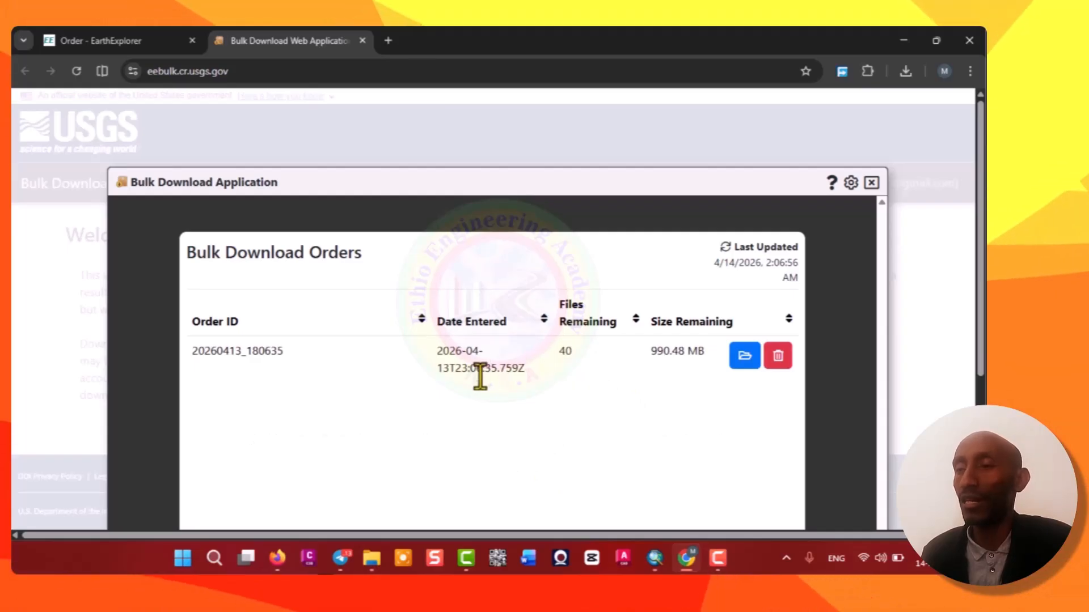
Open the order and set the Band 1-4 folder in USGS Mosaic Data as destination, allowing file access and saving changes.
left_click(745, 357)
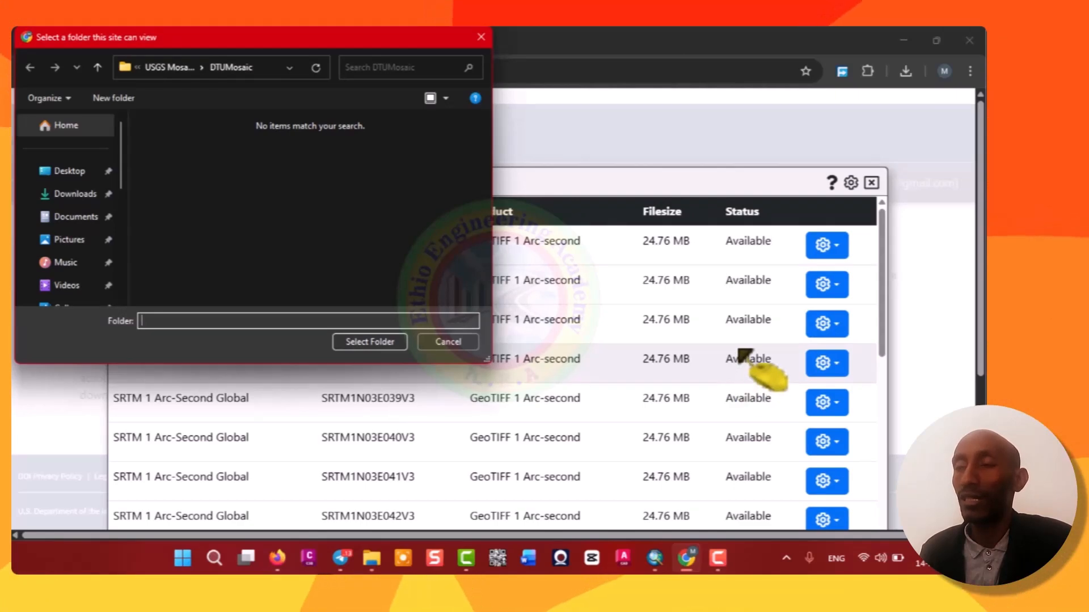
scroll(745, 358, "down", 10)
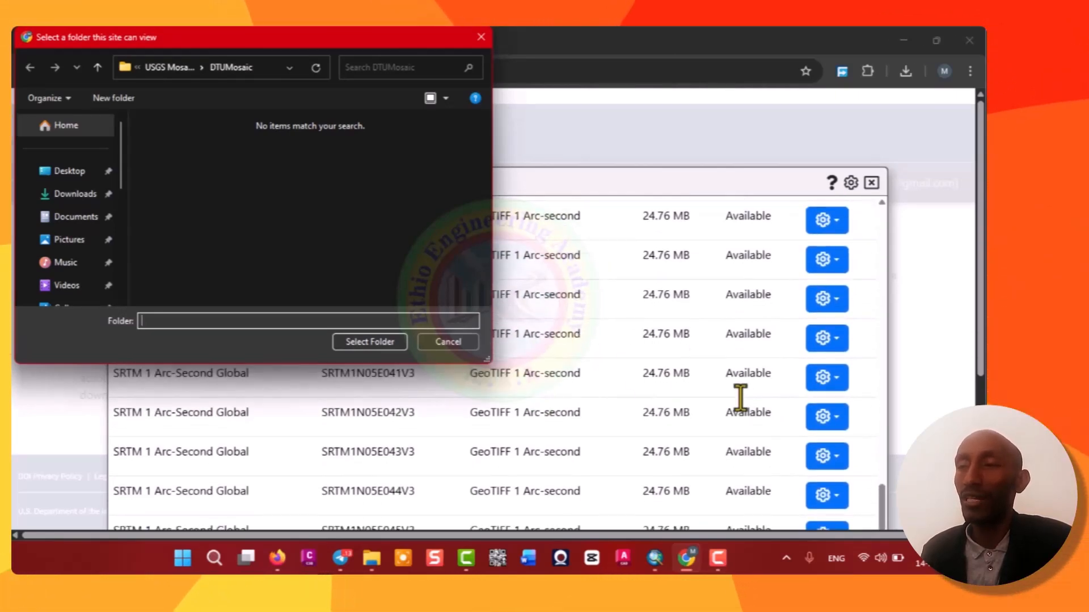
left_click(167, 68)
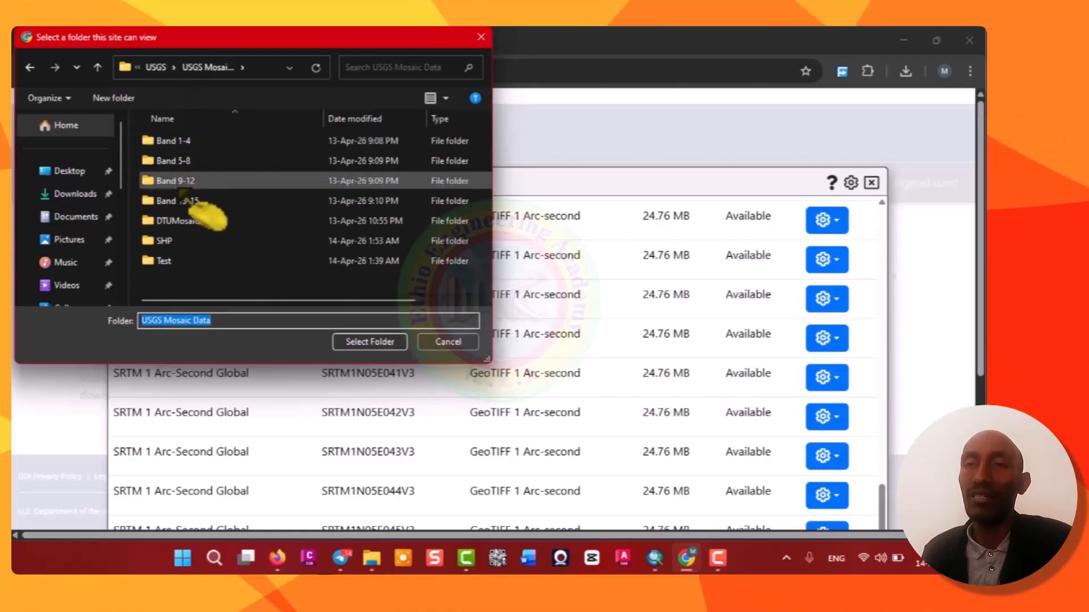
left_click(178, 142)
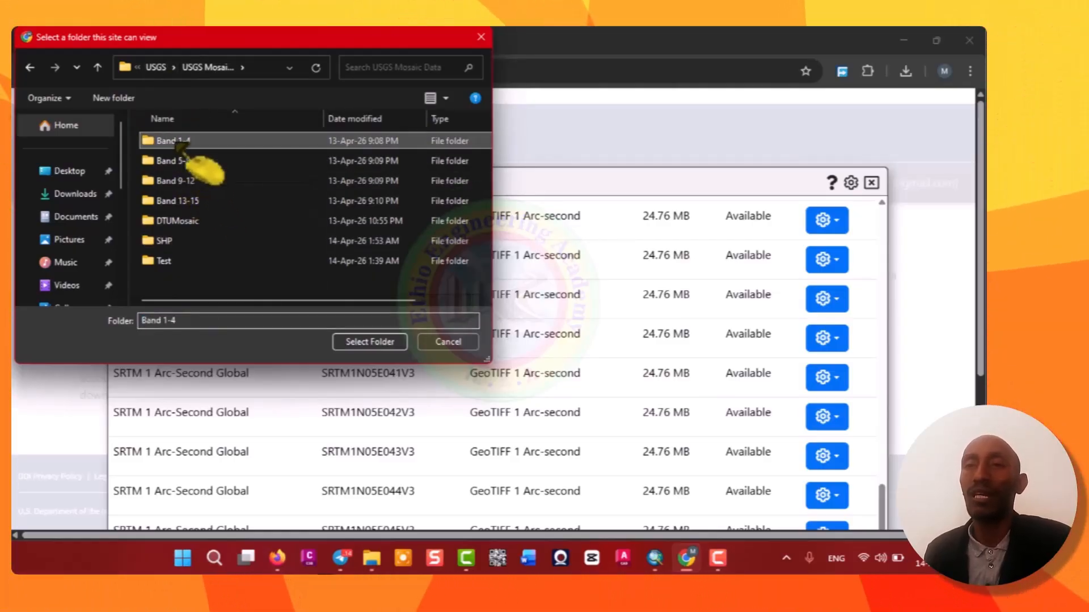
left_click(369, 342)
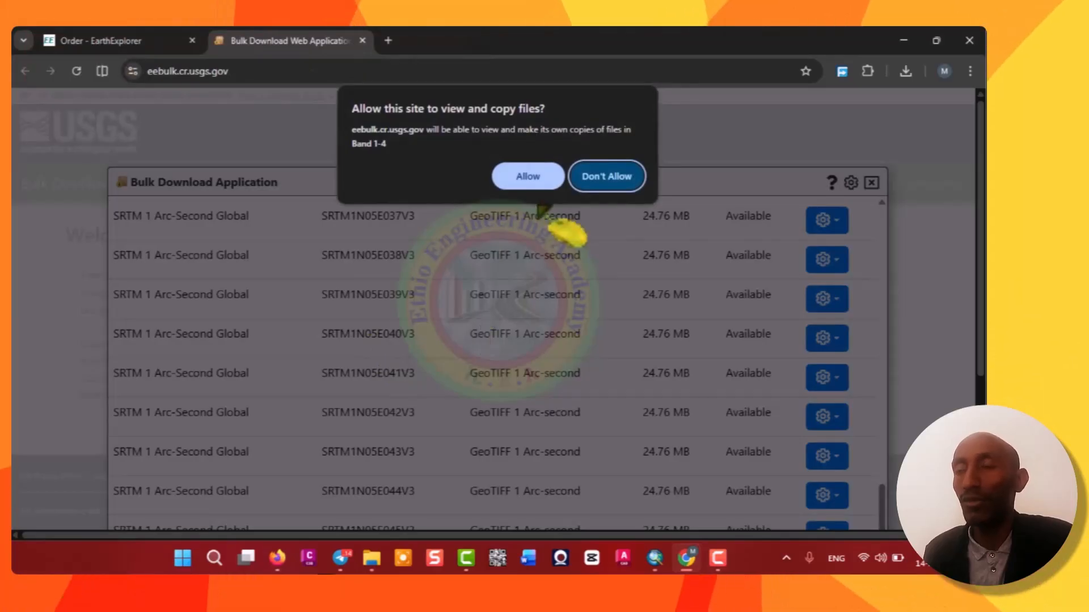
left_click(528, 176)
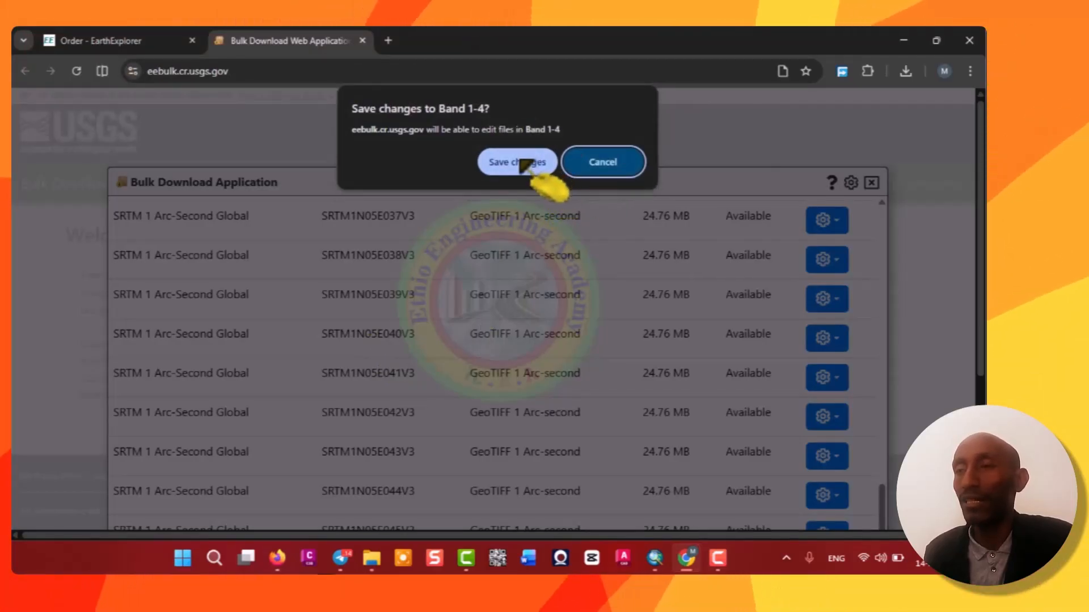
left_click(521, 163)
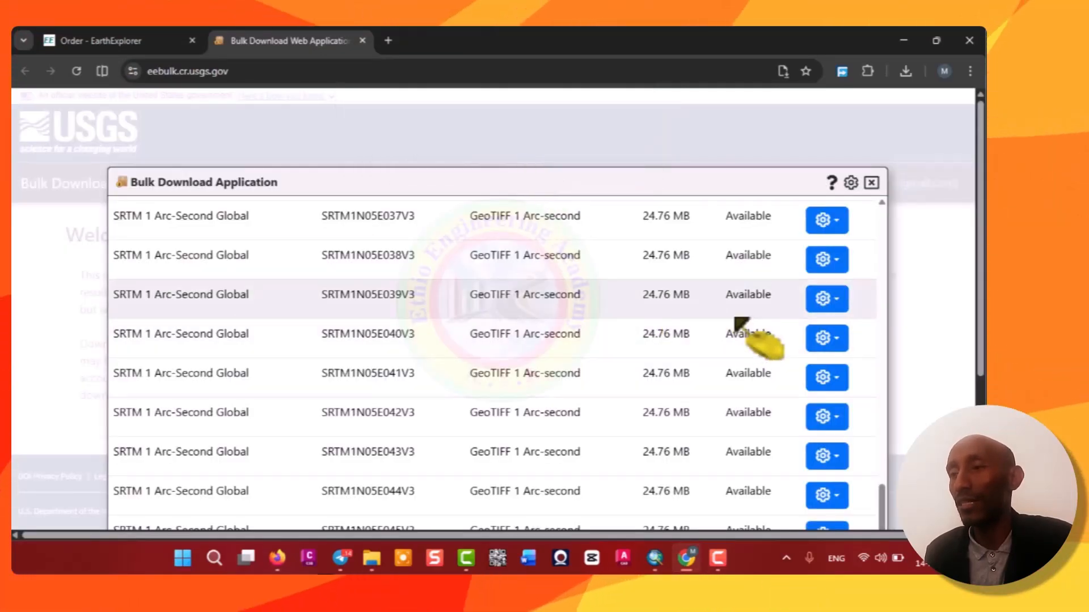
Begin downloading the order's GeoTIFF 1 Arc-second files.
scroll(741, 326, "down", 3)
scroll(740, 368, "down", 5)
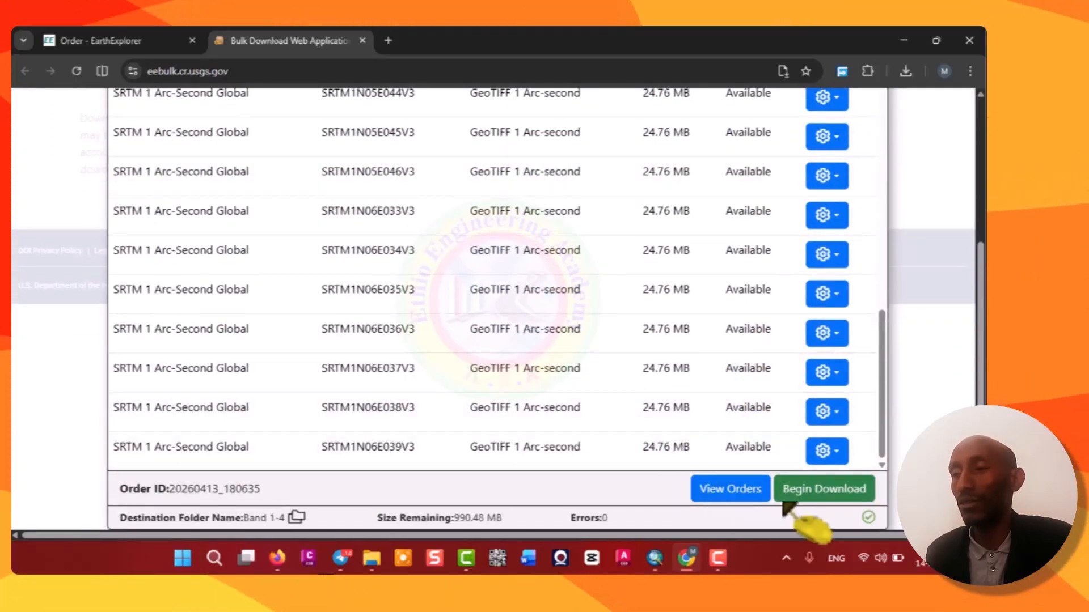
left_click(822, 491)
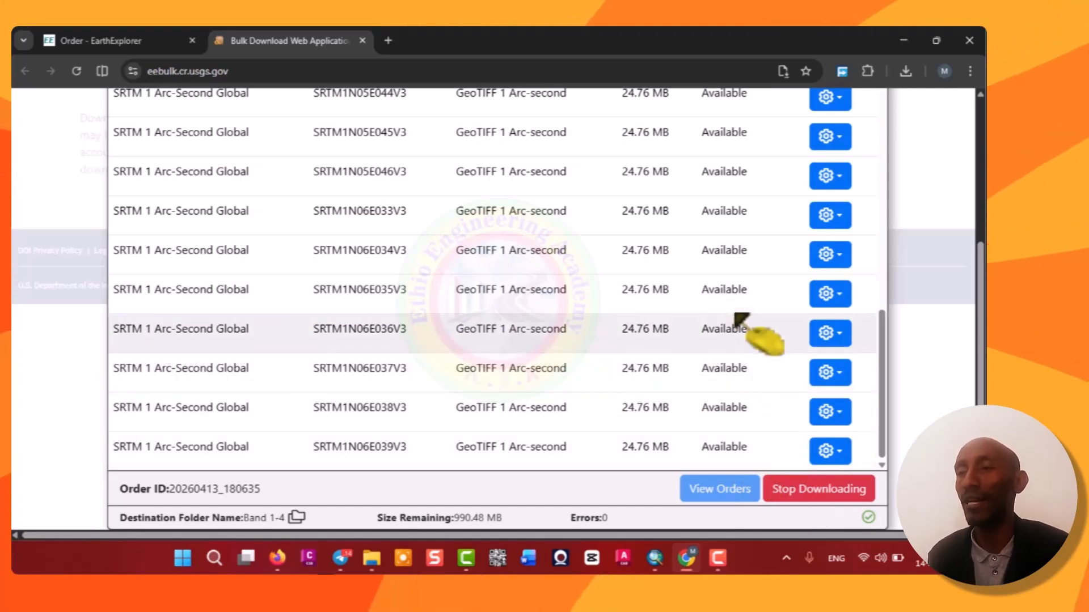
Scroll through the order's tile list to monitor each file's download status, then close the Bulk Download Application window.
scroll(737, 317, "up", 15)
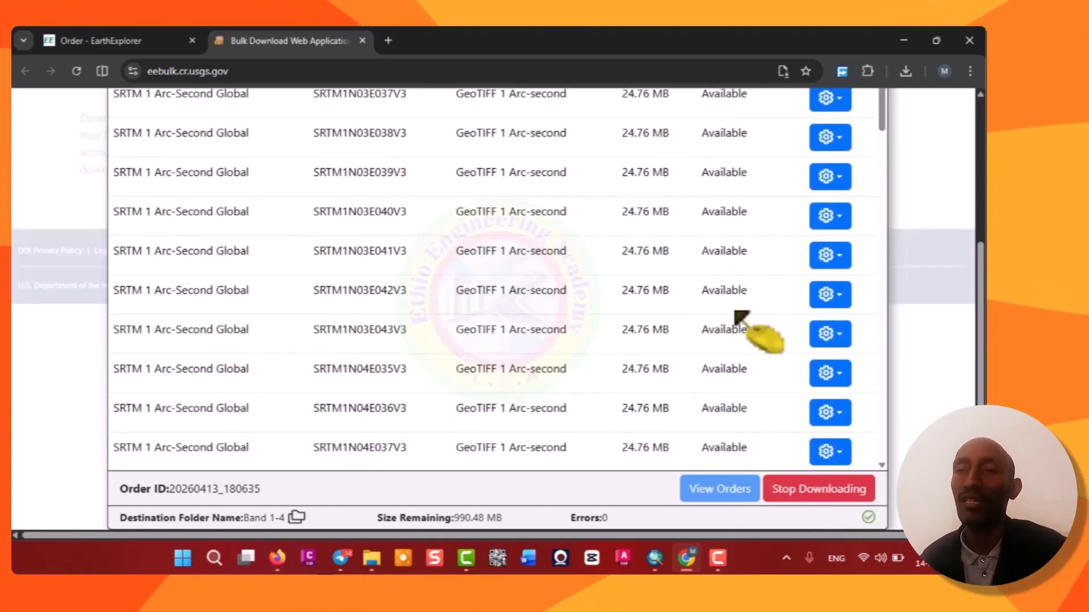
scroll(737, 315, "up", 8)
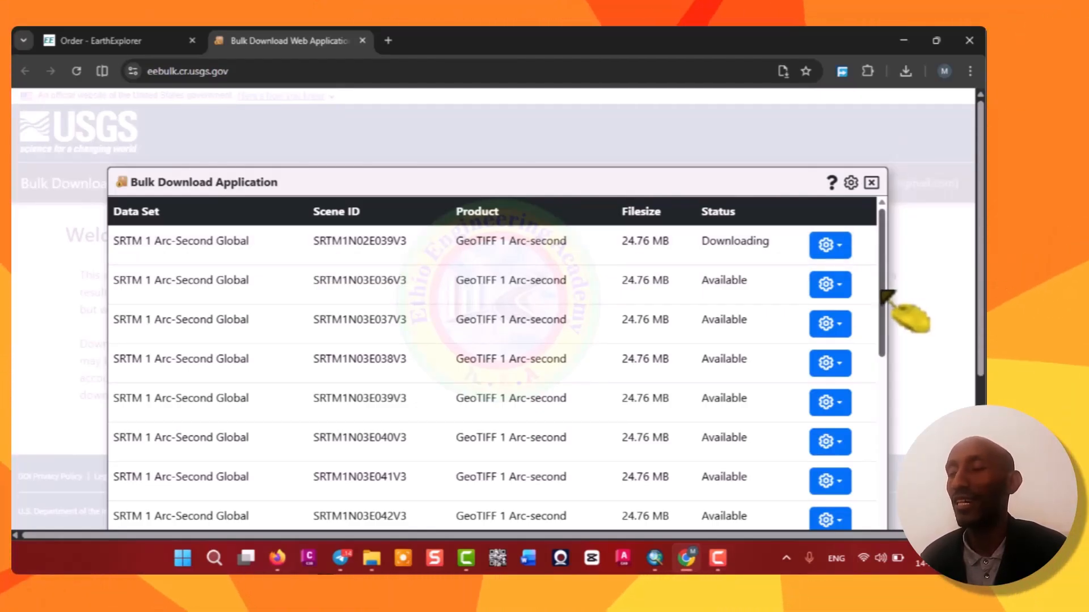
left_click_drag(883, 294, 822, 574)
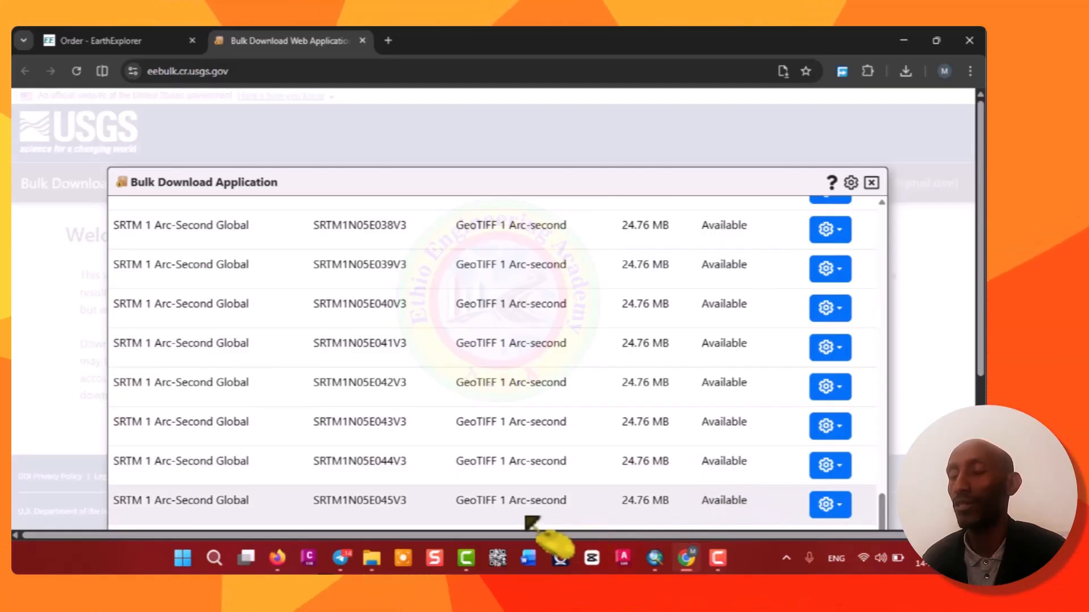
scroll(624, 380, "down", 2)
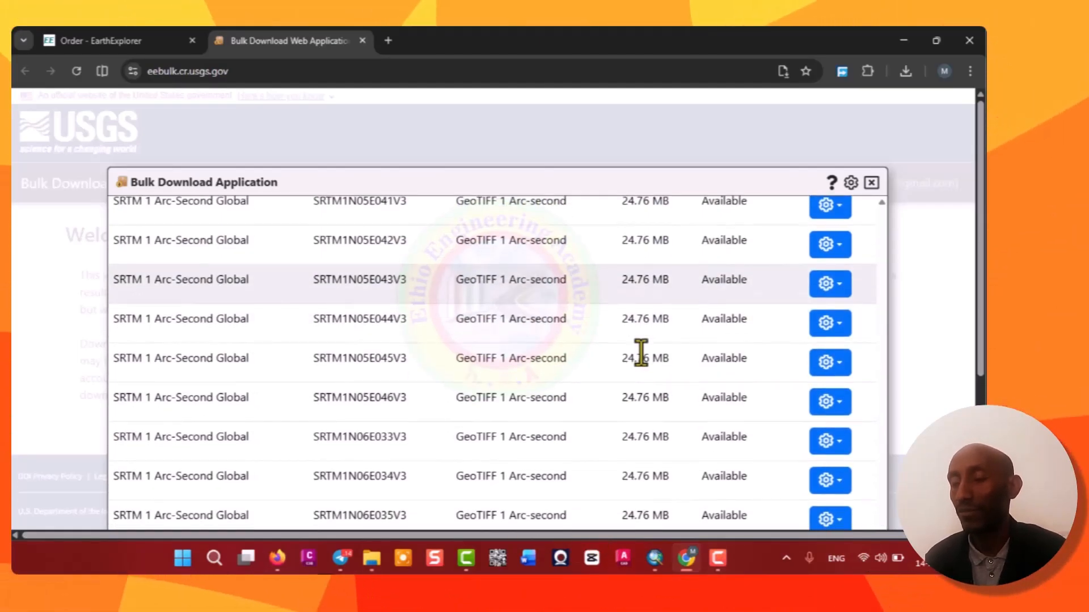
scroll(935, 369, "down", 4)
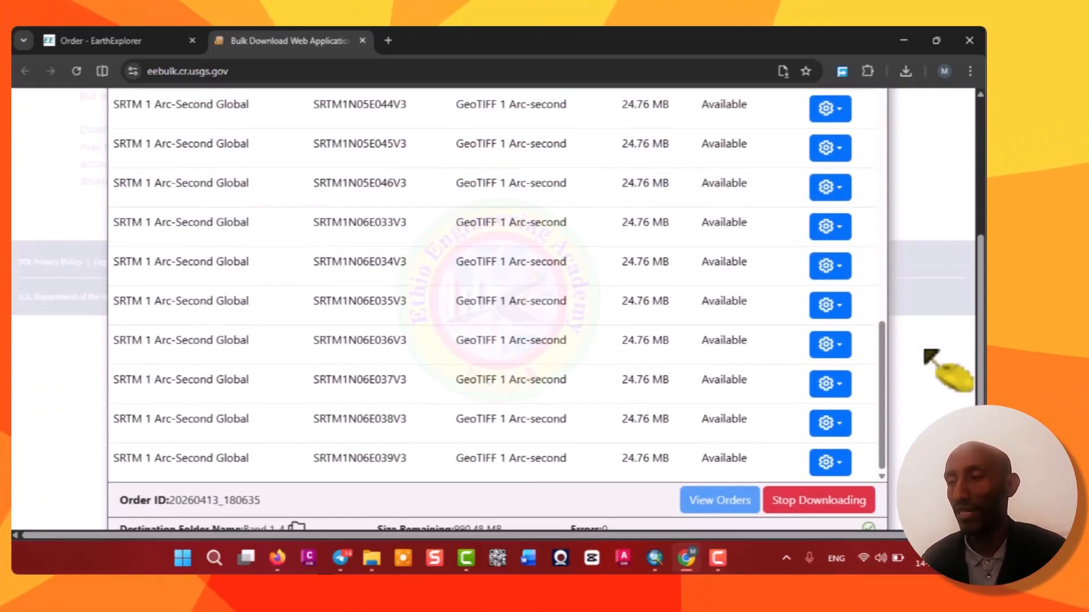
scroll(925, 352, "down", 1)
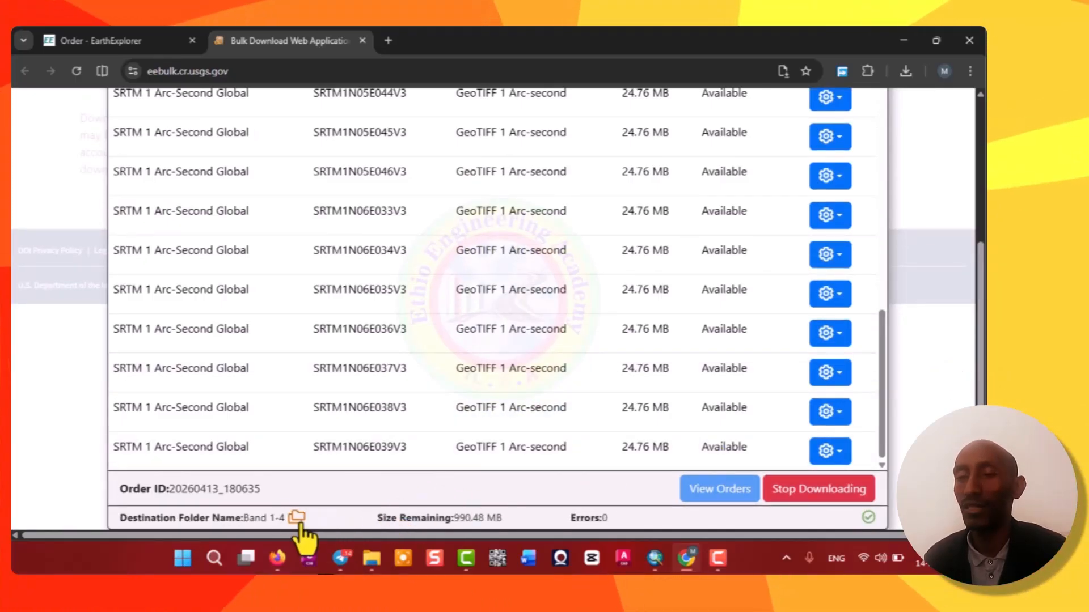
scroll(528, 458, "up", 1)
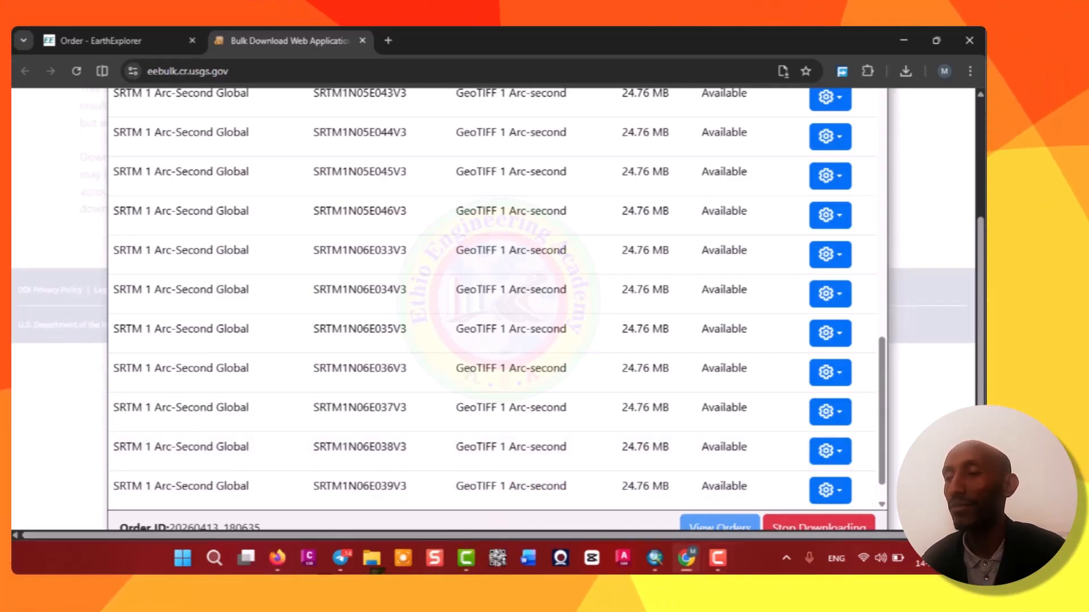
scroll(693, 469, "down", 3)
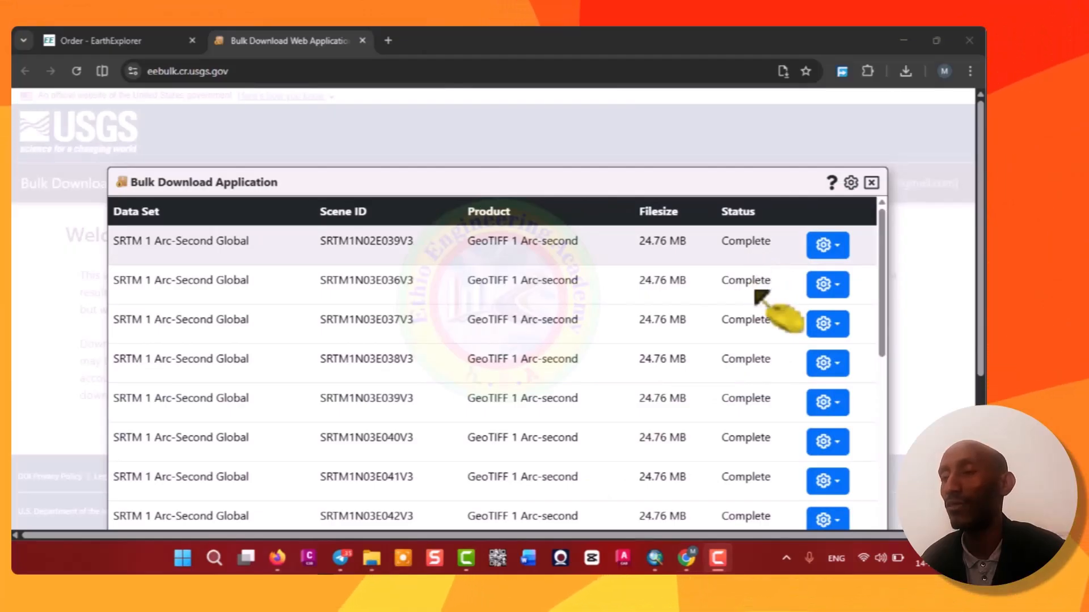
scroll(760, 298, "down", 10)
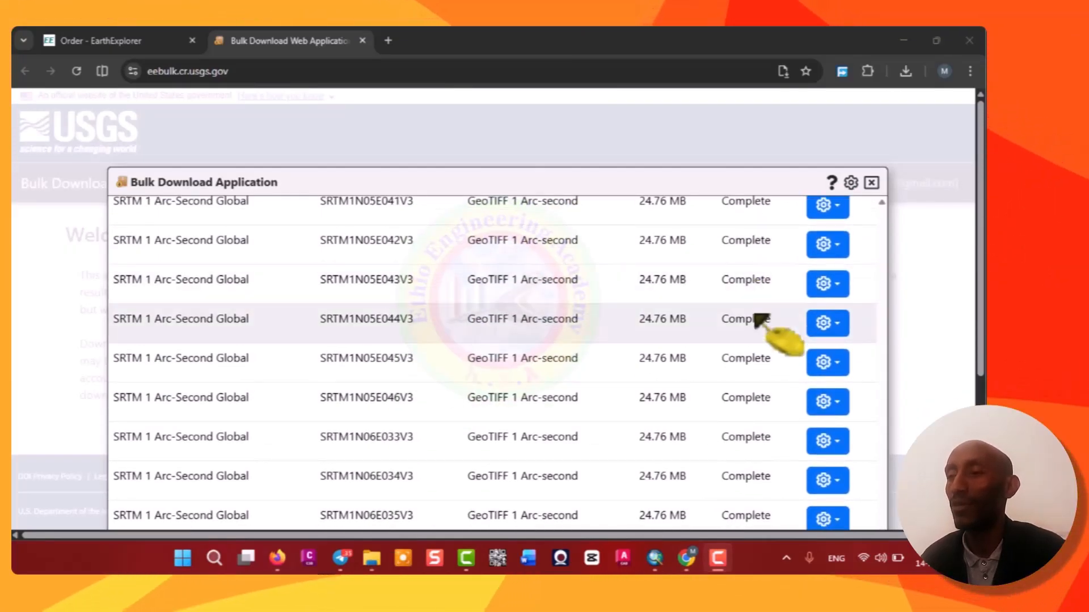
scroll(760, 341, "down", 4)
scroll(754, 369, "up", 4)
scroll(773, 381, "down", 4)
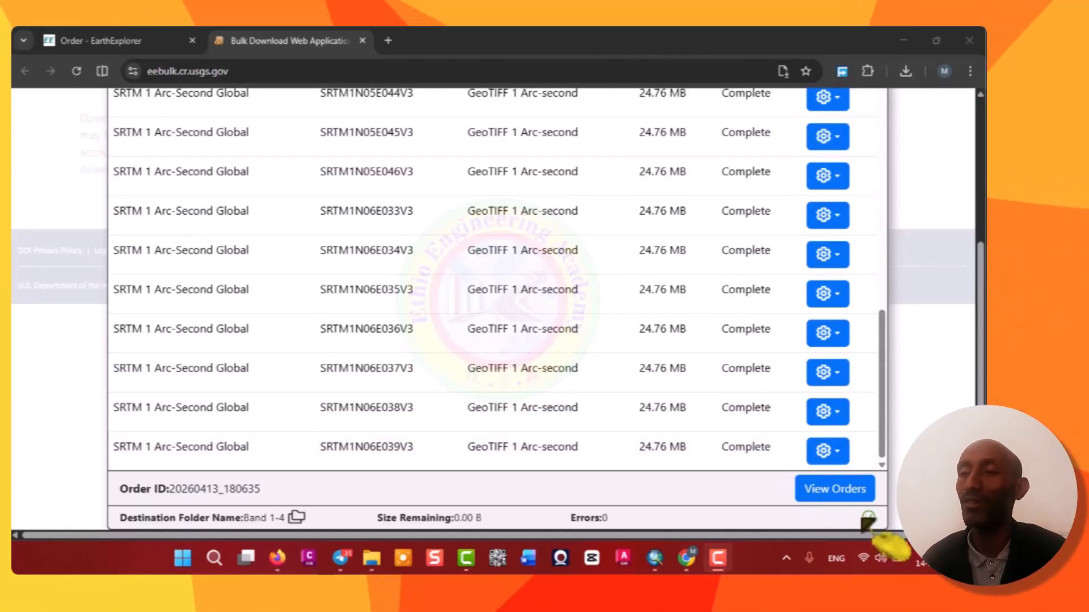
scroll(743, 312, "up", 15)
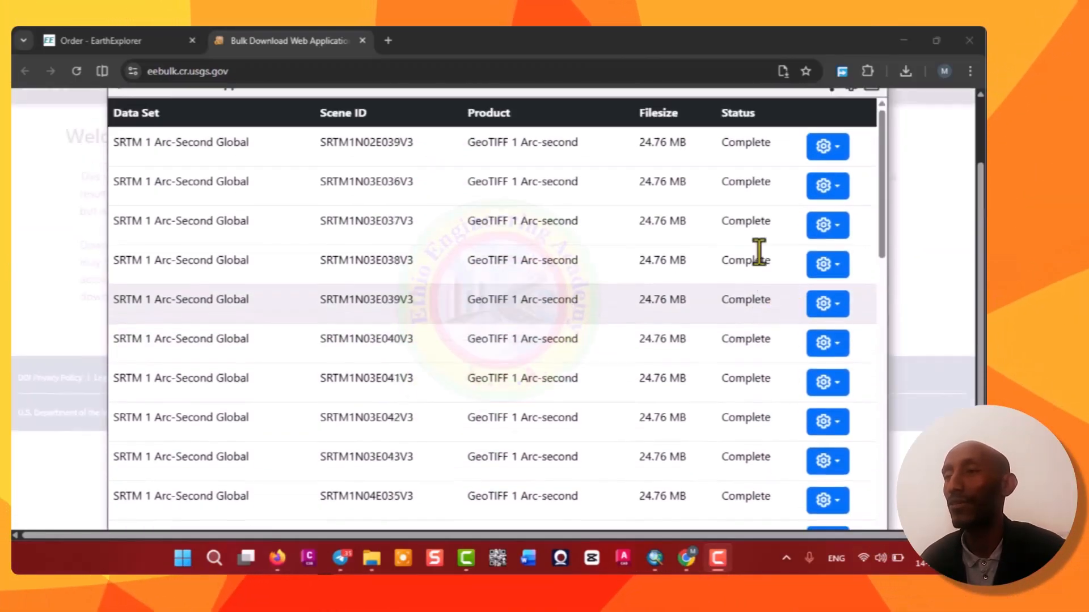
scroll(758, 252, "up", 3)
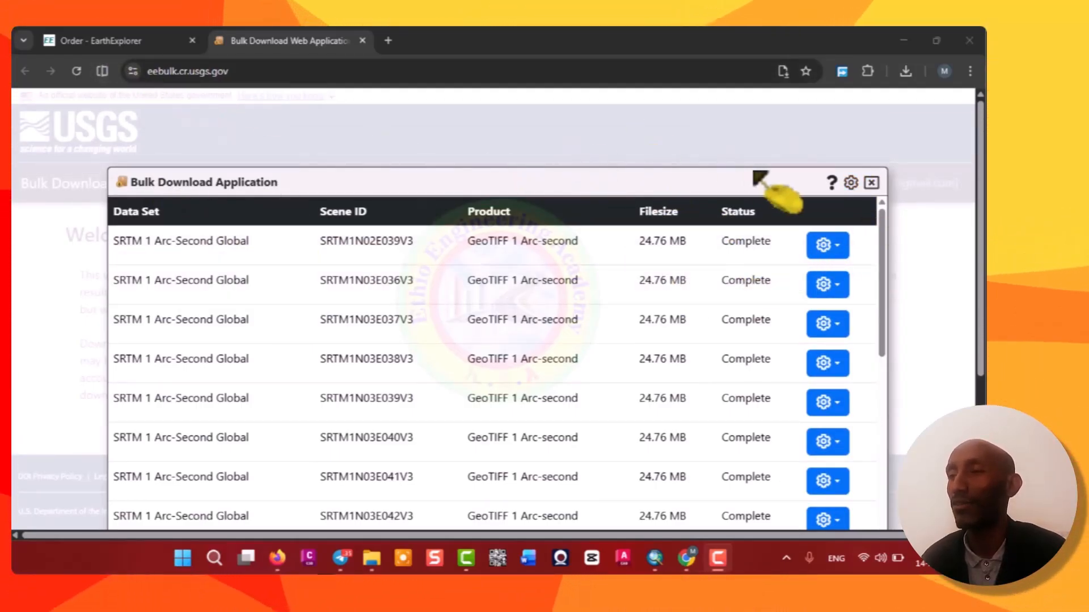
left_click(872, 182)
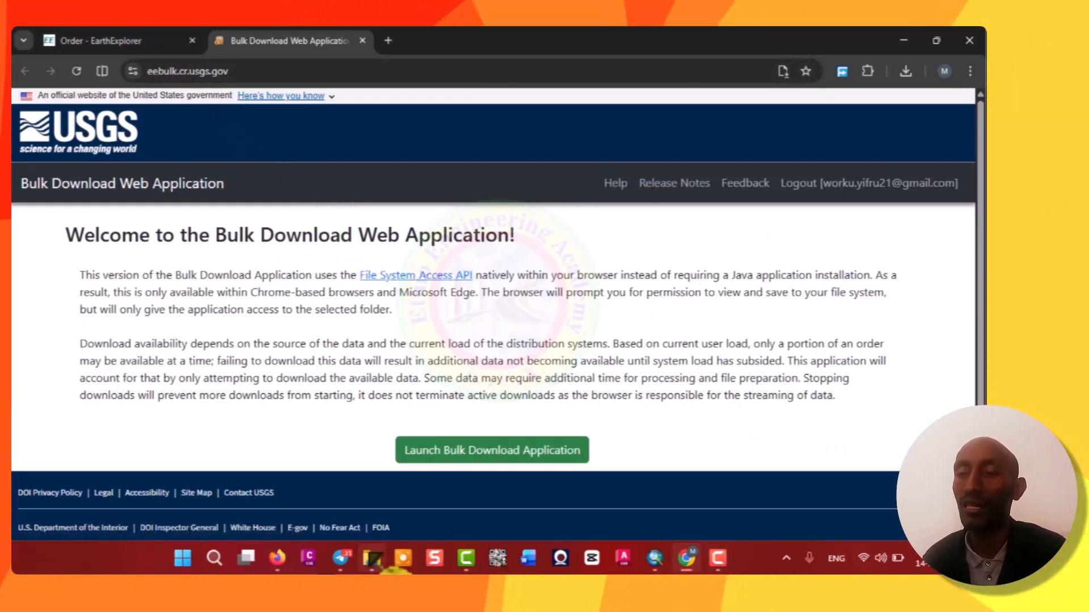
Open the Band 1-4 folder in USGS Mosaic Data to inspect the downloaded GeoTIFF tiles.
left_click(374, 560)
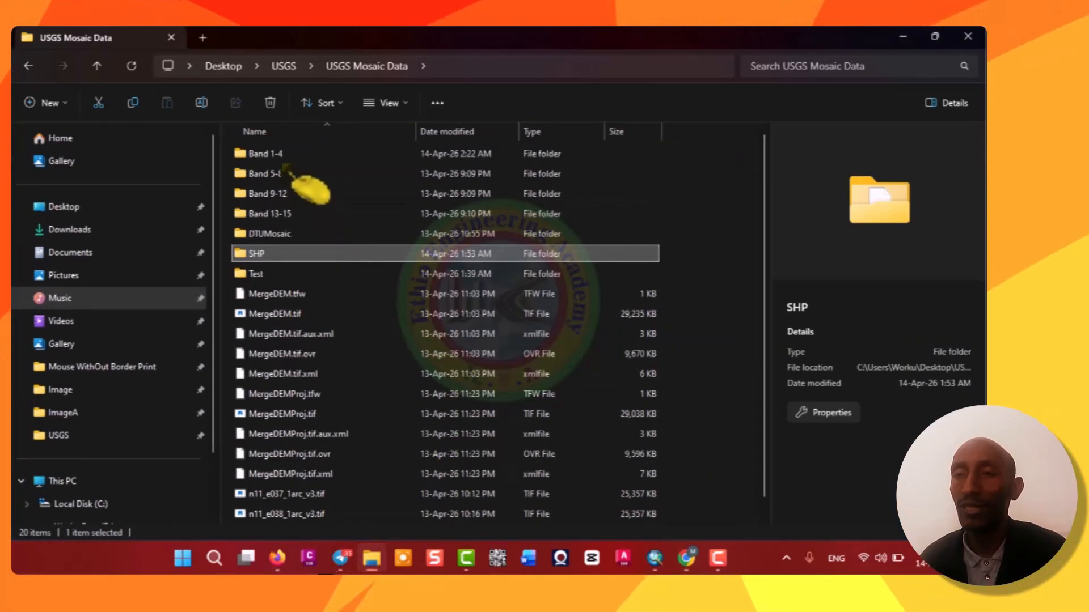
double_click(292, 152)
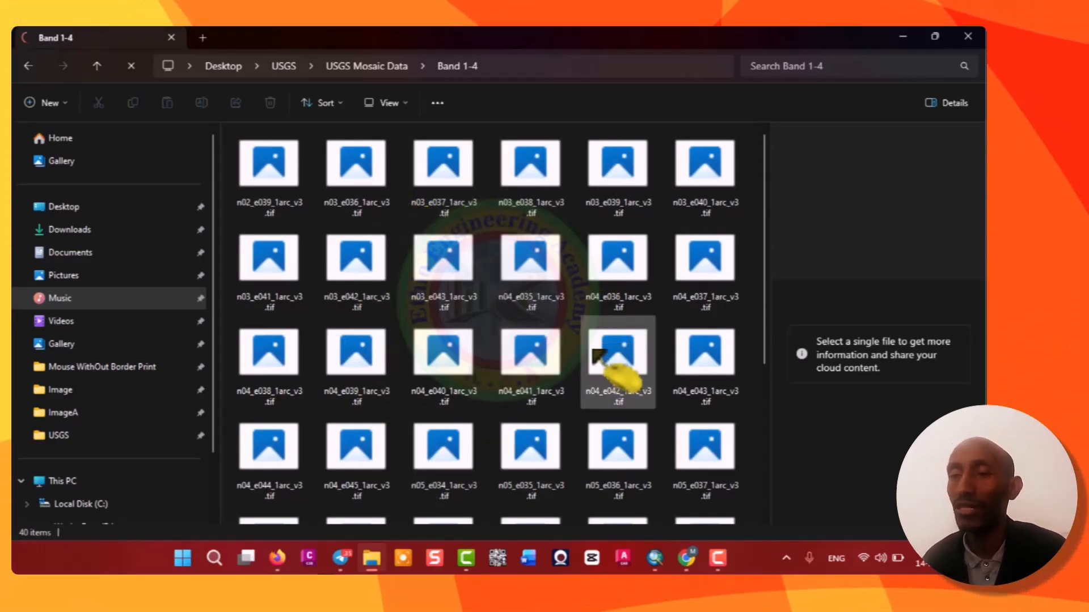
scroll(595, 354, "down", 4)
scroll(596, 355, "up", 4)
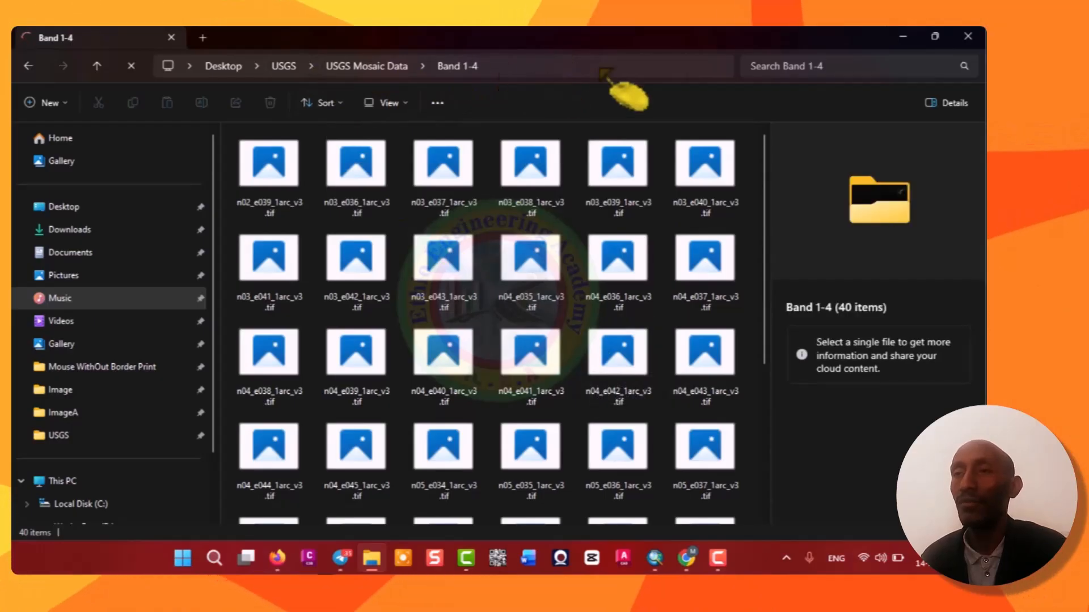
left_click(487, 67)
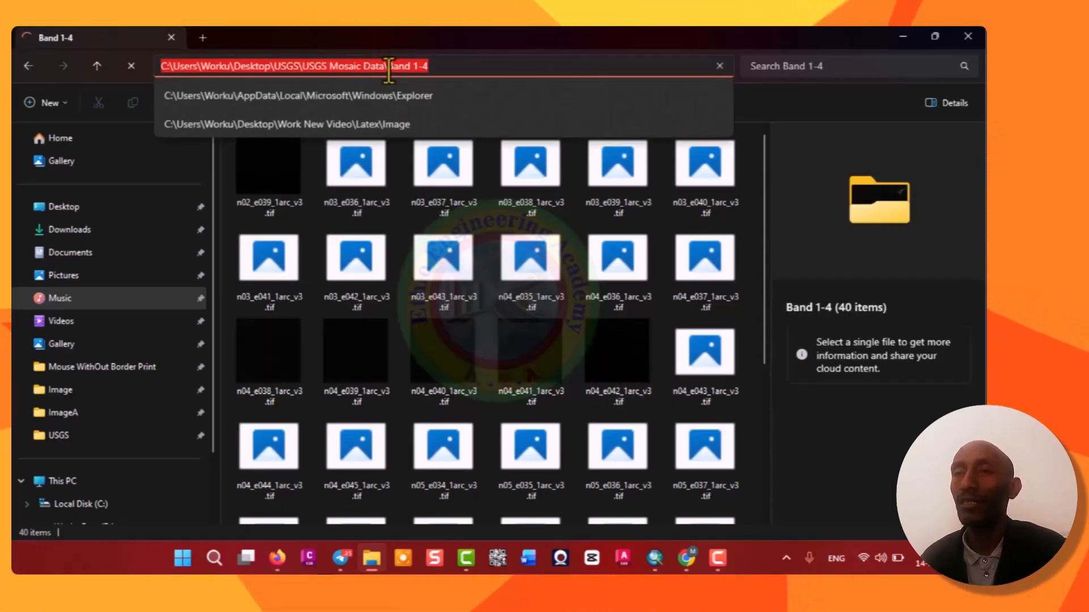
left_click(781, 125)
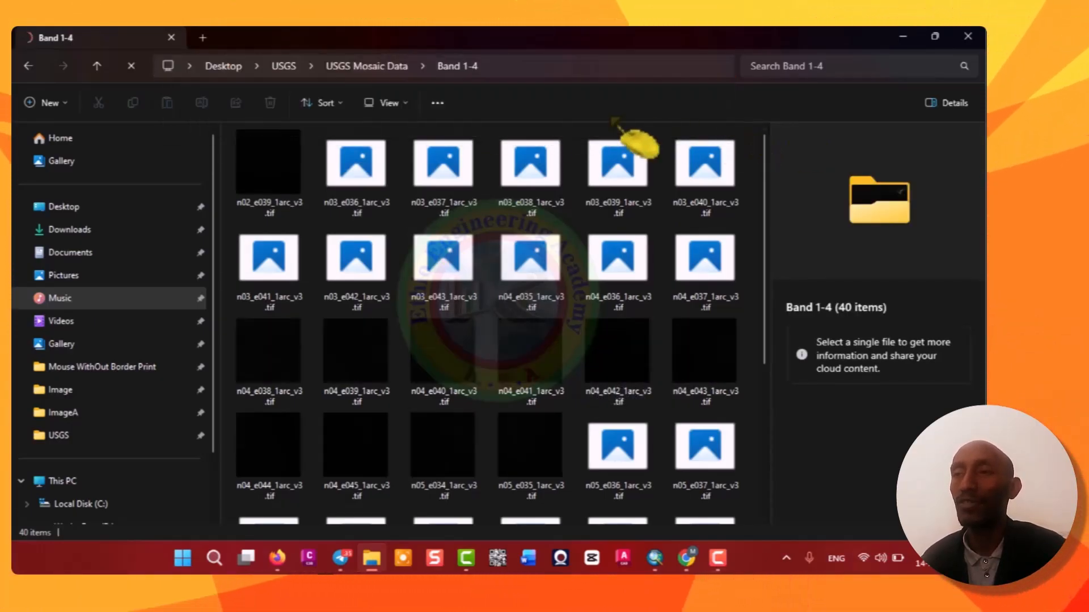
left_click(391, 68)
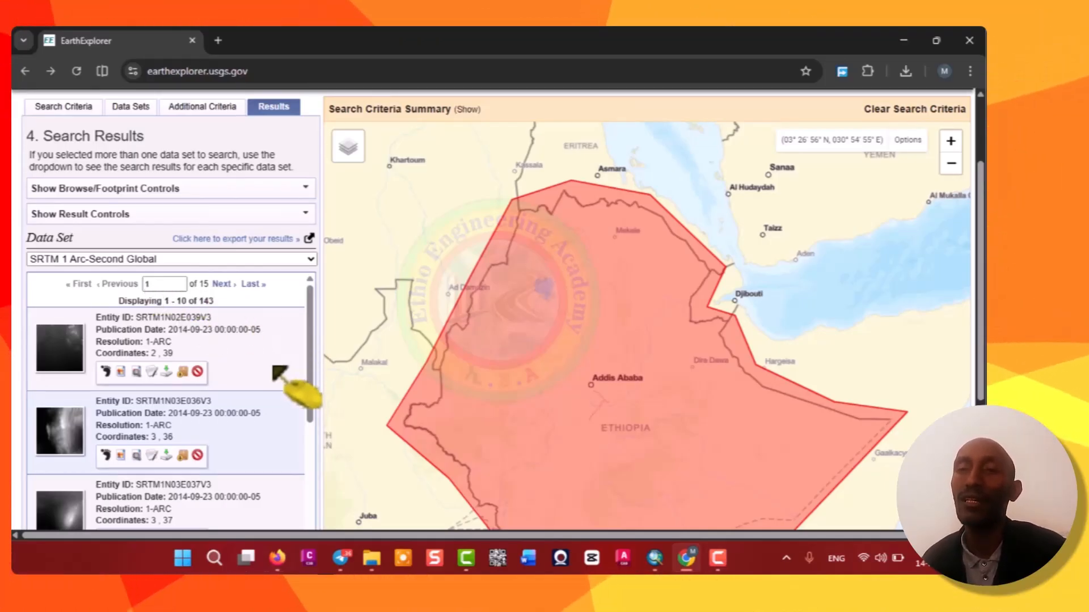
Jump to results page 5 and add the 6,40 and 6,41 tiles to Bulk Download.
mouse_move(357, 156)
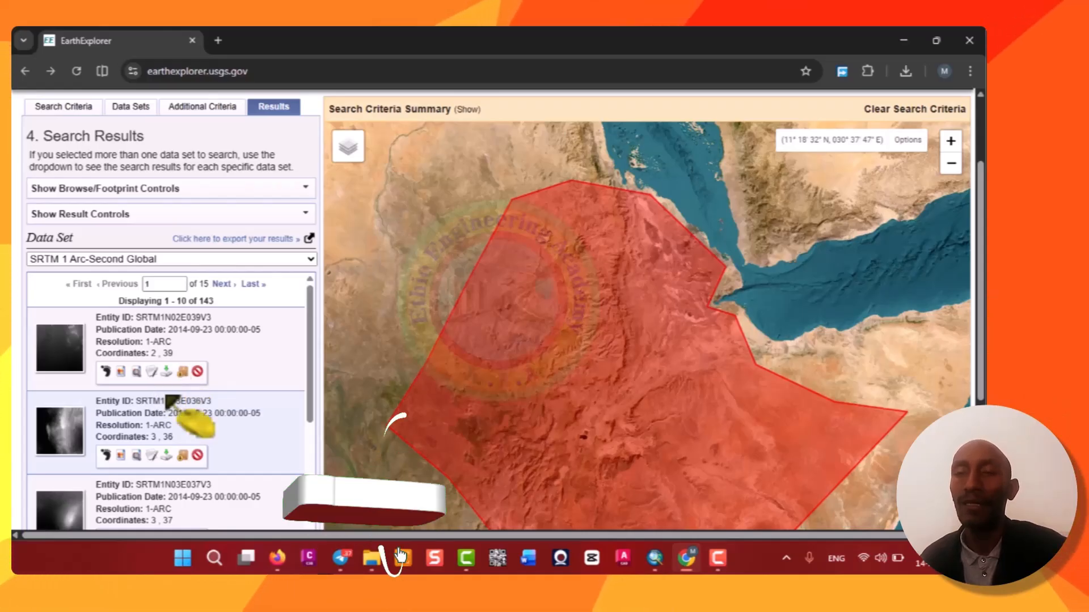
scroll(176, 378, "down", 4)
scroll(170, 382, "up", 5)
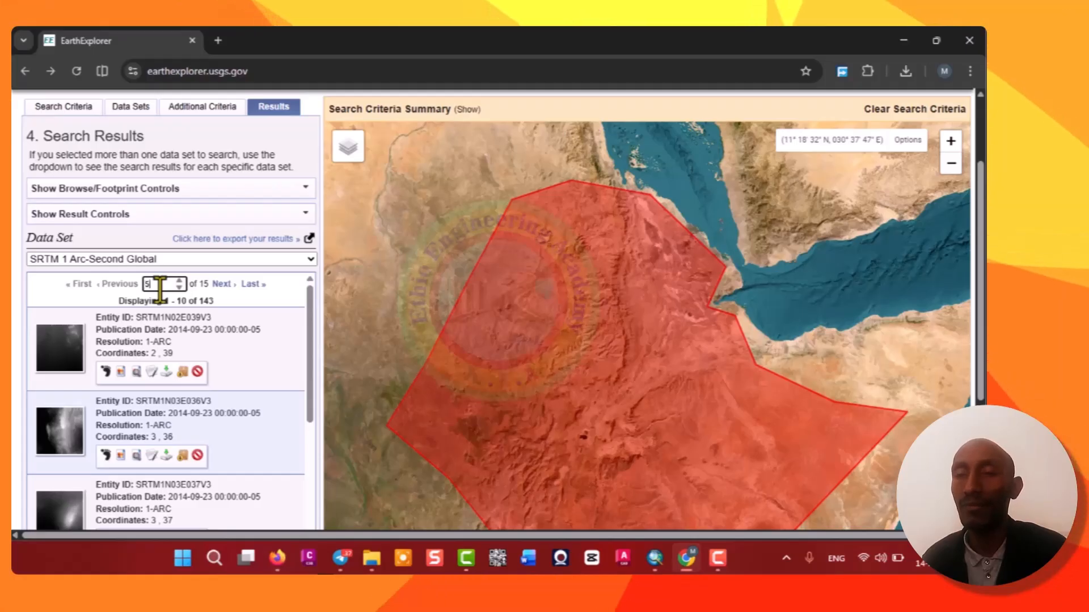
key("Return")
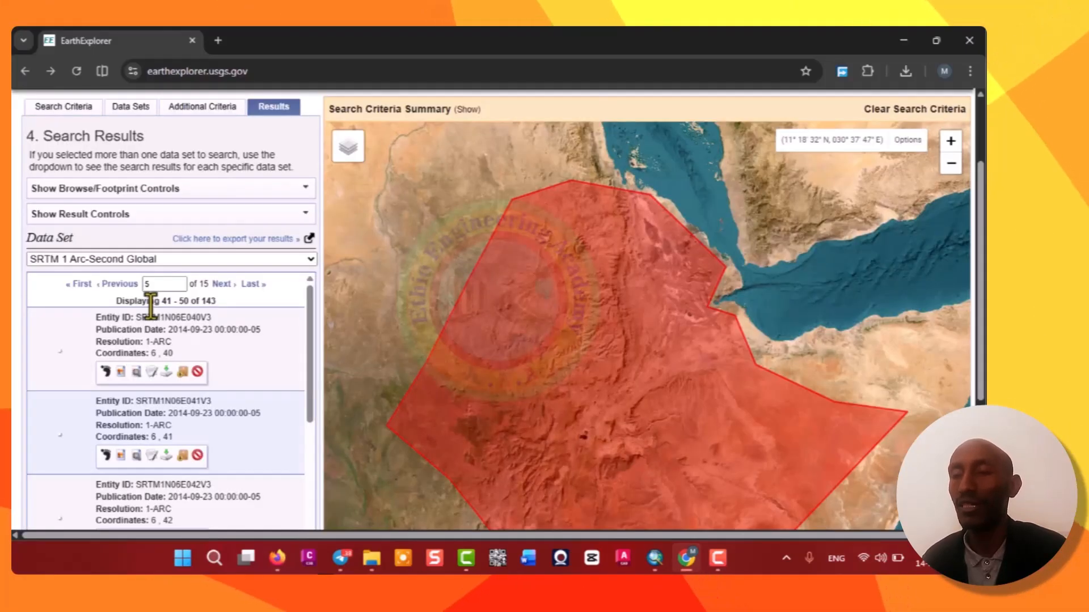
left_click(183, 375)
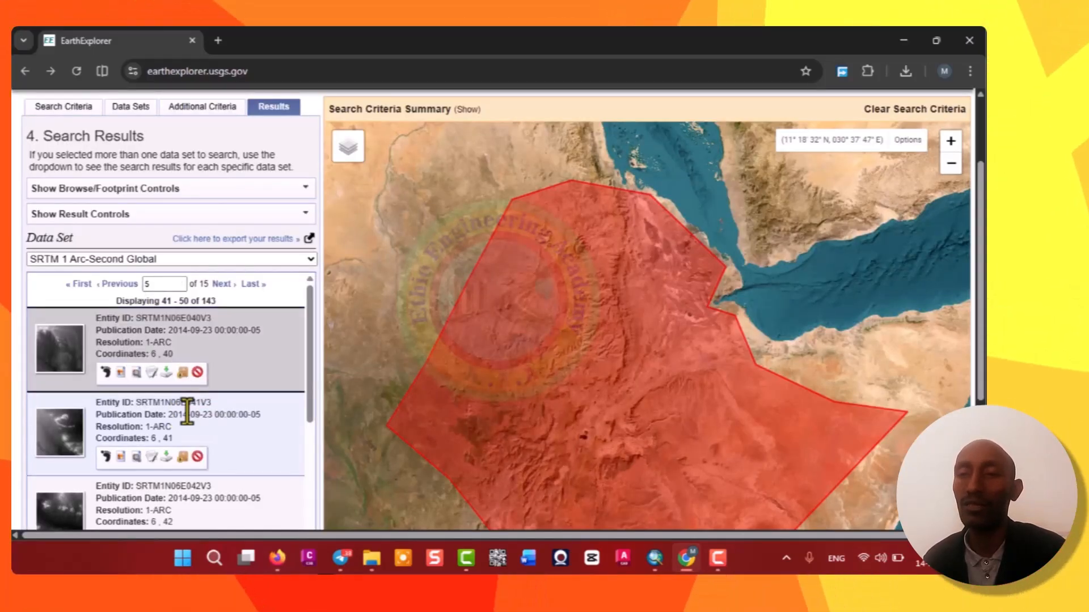
left_click(182, 457)
Add the 6,42 through 6,46 tiles on page 5 to Bulk Download.
scroll(210, 403, "down", 3)
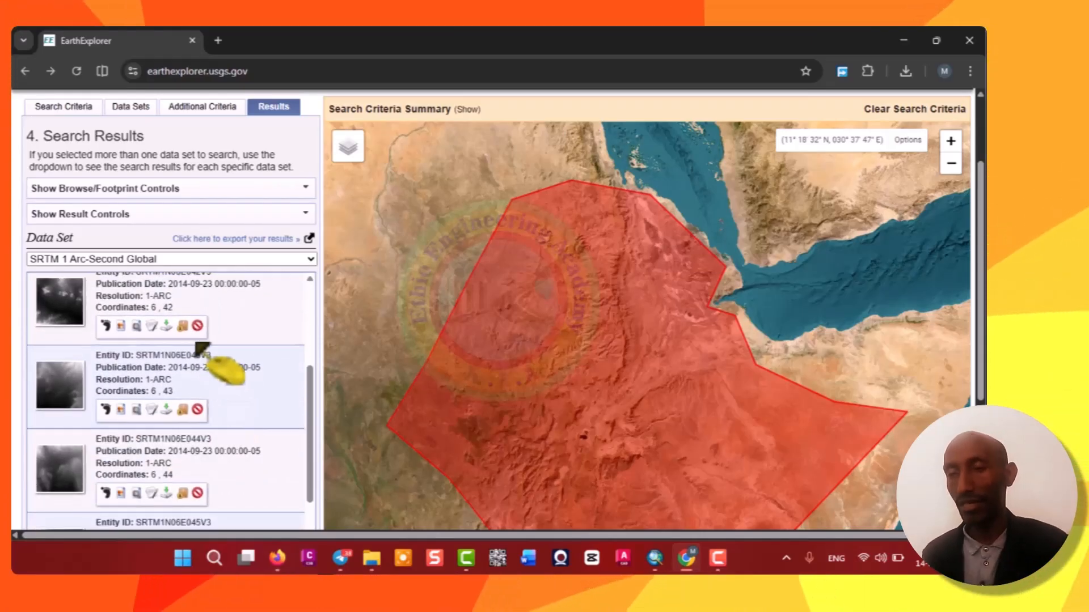
left_click(183, 327)
left_click(182, 409)
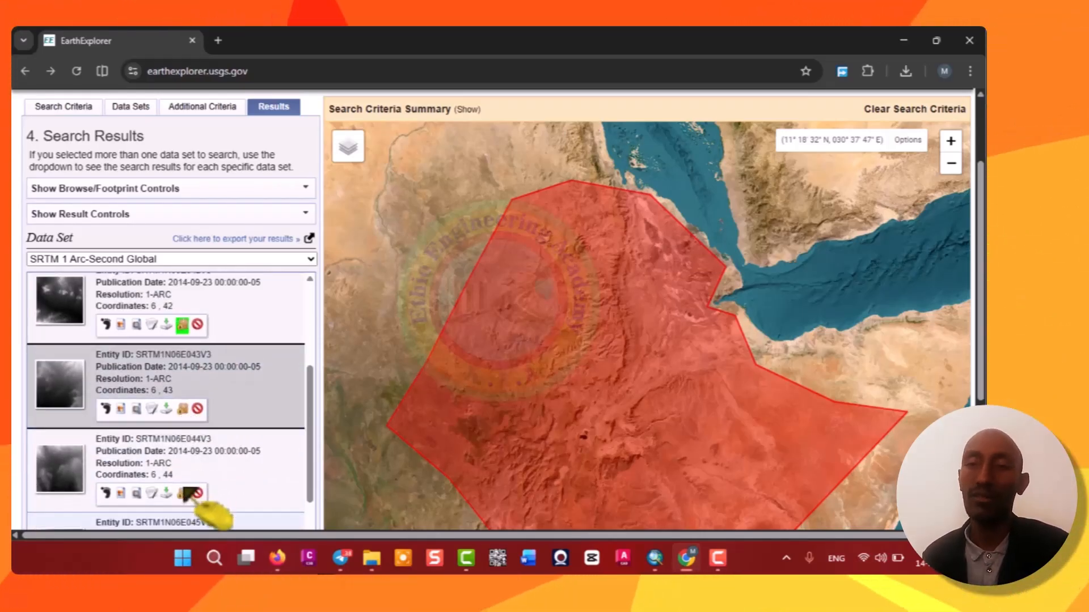
scroll(209, 442, "down", 5)
scroll(195, 340, "up", 3)
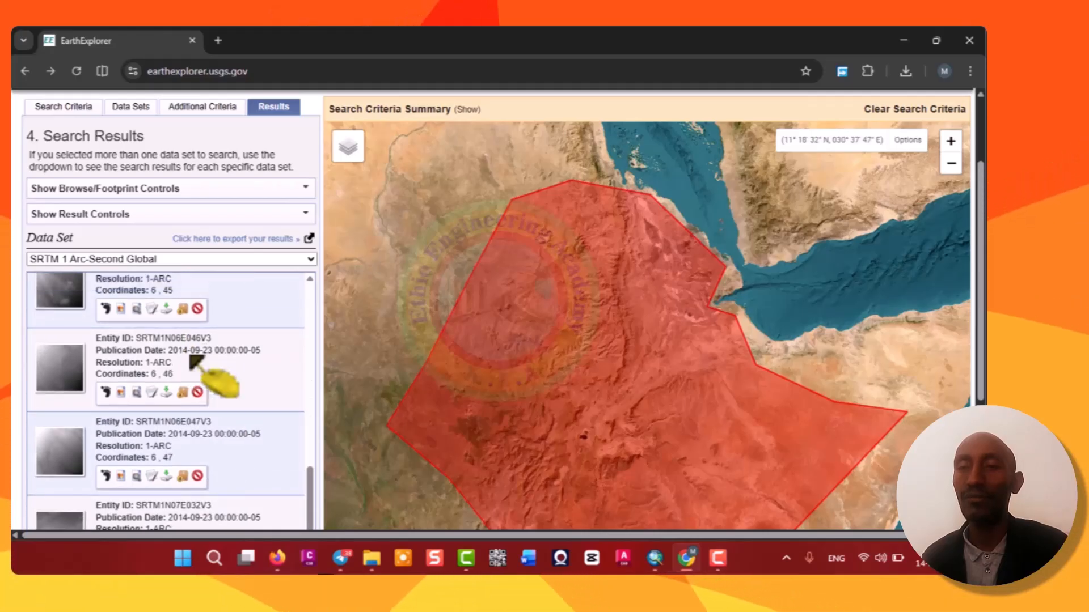
left_click(183, 350)
left_click(183, 434)
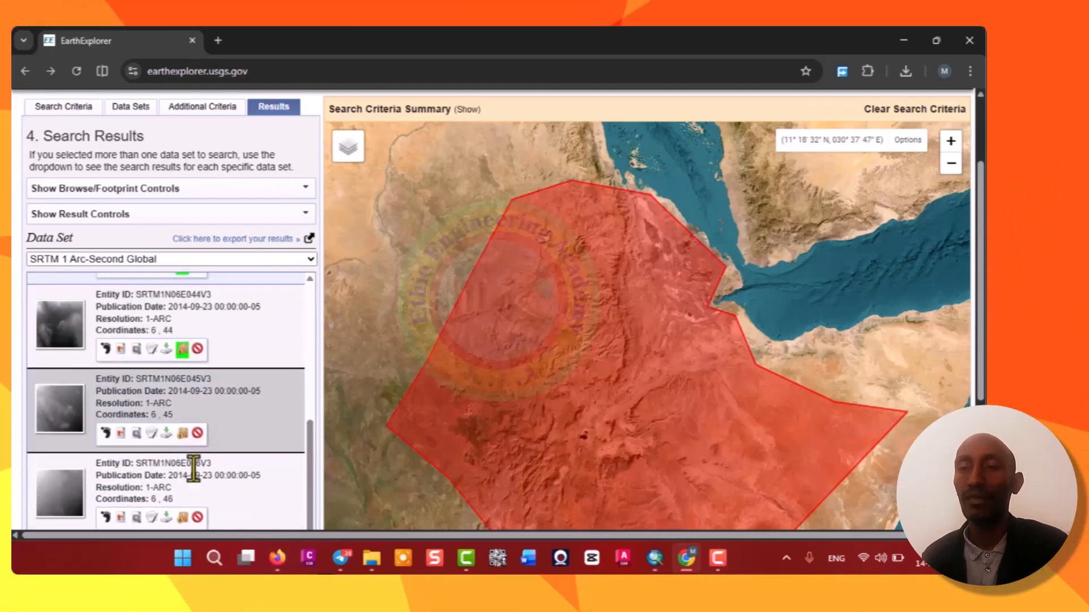
left_click(182, 517)
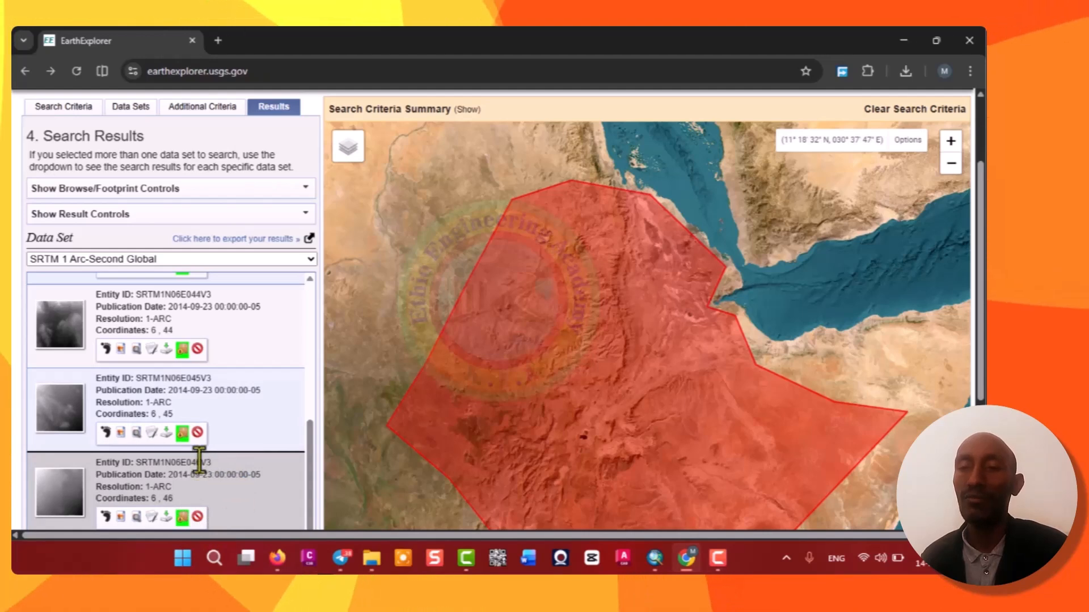
Add the 6,47, 7,32 and 7,33 tiles to Bulk Download.
scroll(195, 457, "down", 3)
left_click(182, 426)
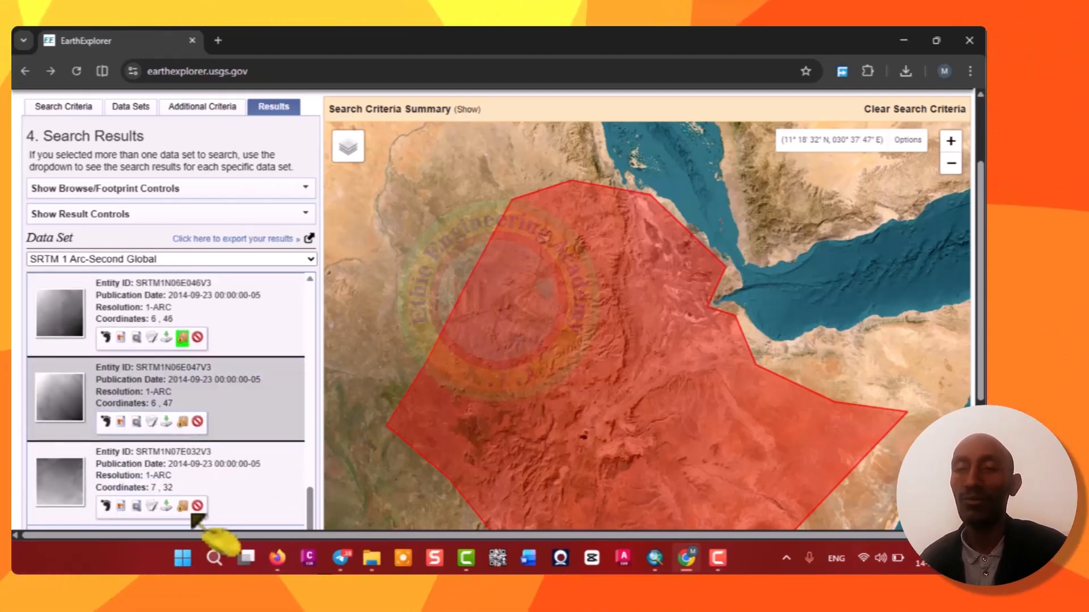
left_click(183, 506)
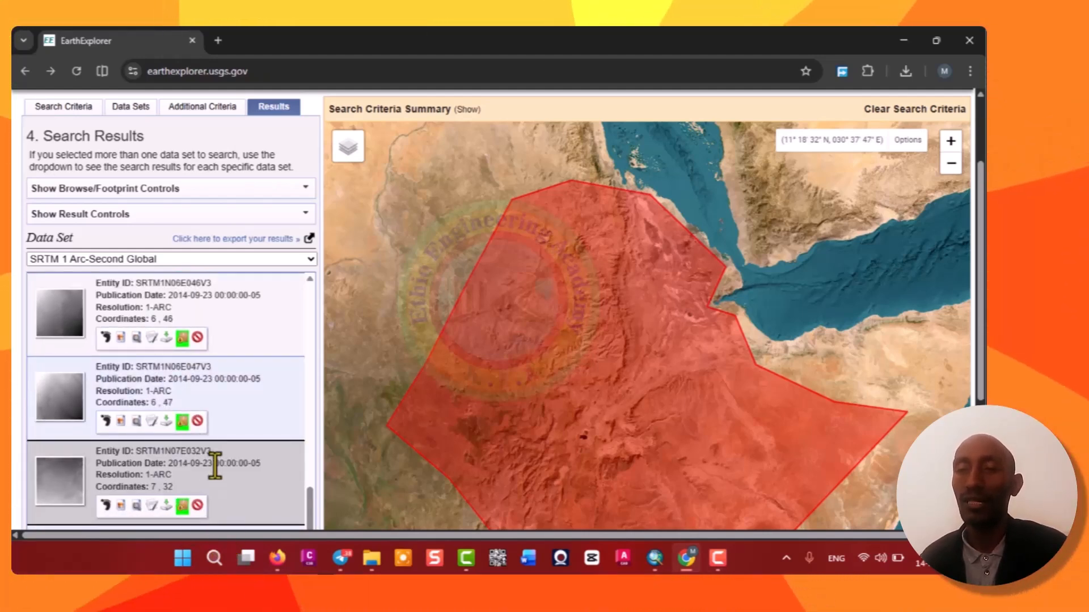
scroll(221, 482, "down", 4)
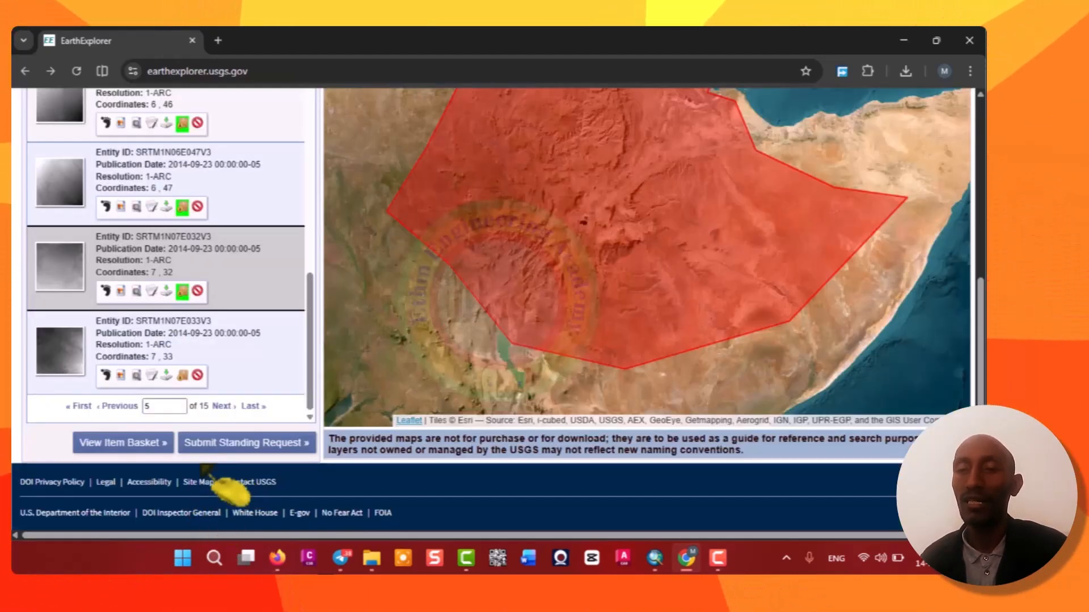
left_click(183, 375)
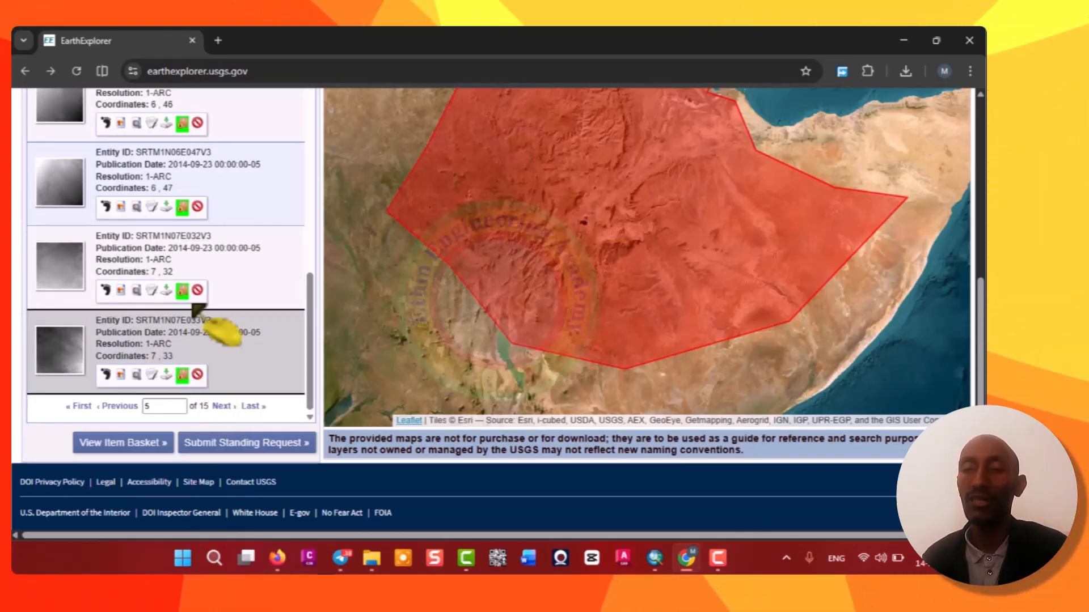
scroll(192, 312, "up", 9)
scroll(192, 306, "down", 9)
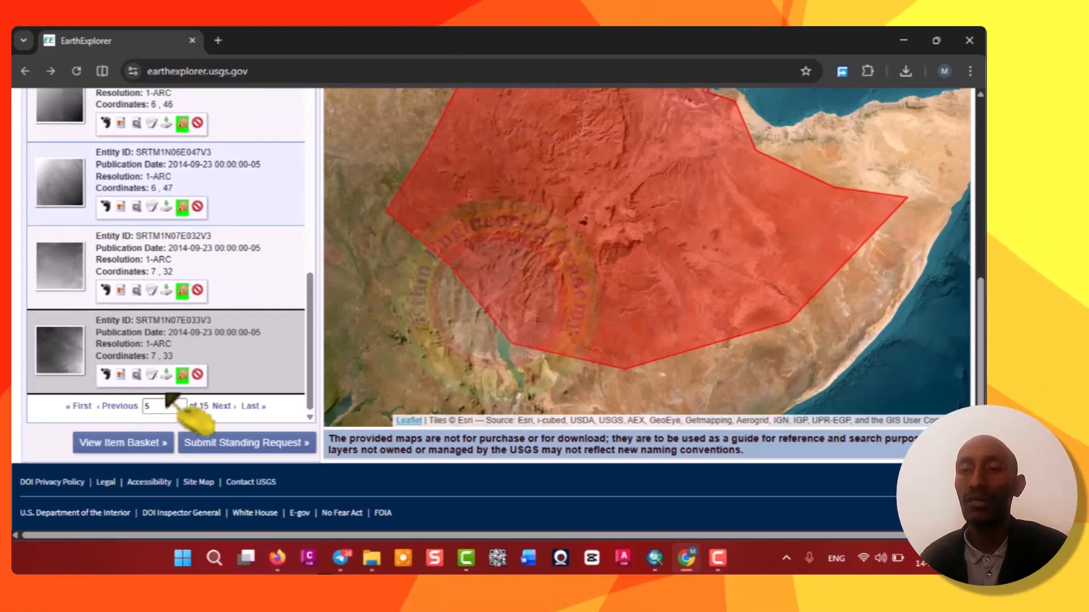
Go to results page 6 and add the 7,43 and 7,42 tiles to Bulk Download.
left_click(160, 406)
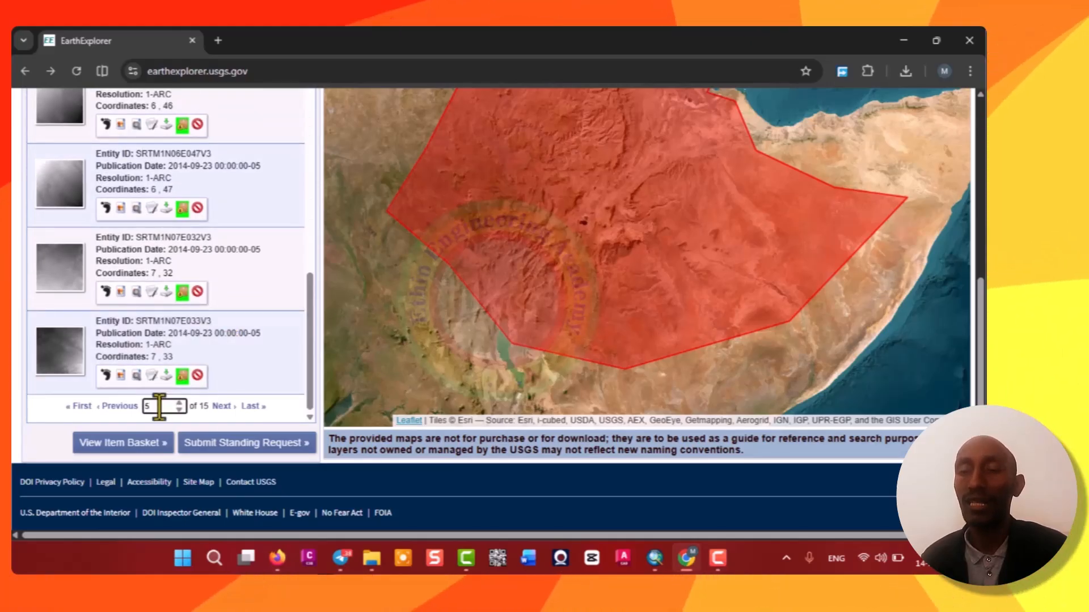
key("BackSpace")
type("6")
key("Return")
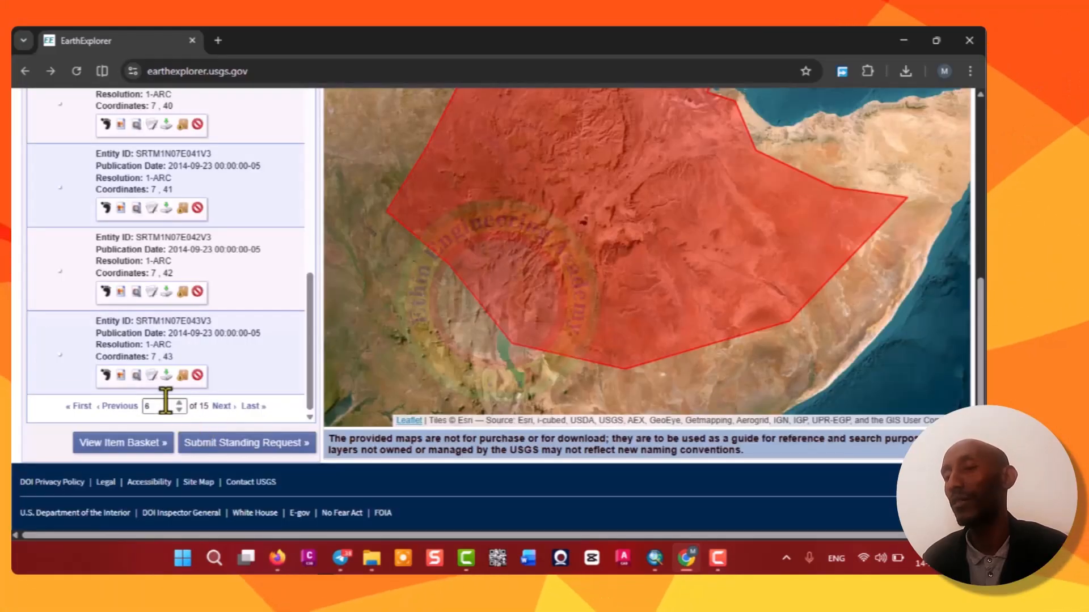
left_click(182, 376)
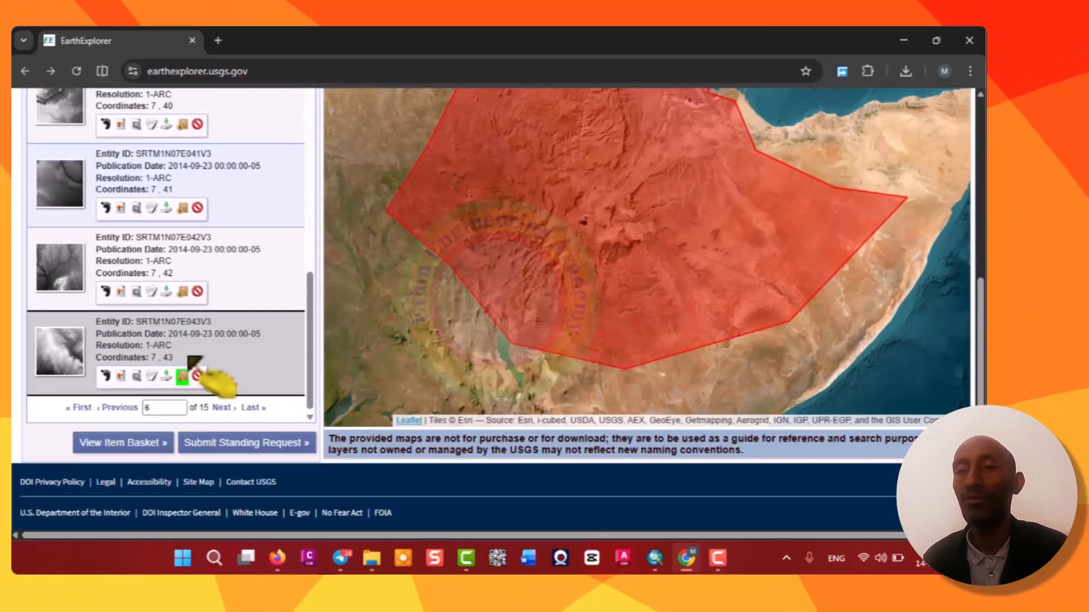
left_click(182, 292)
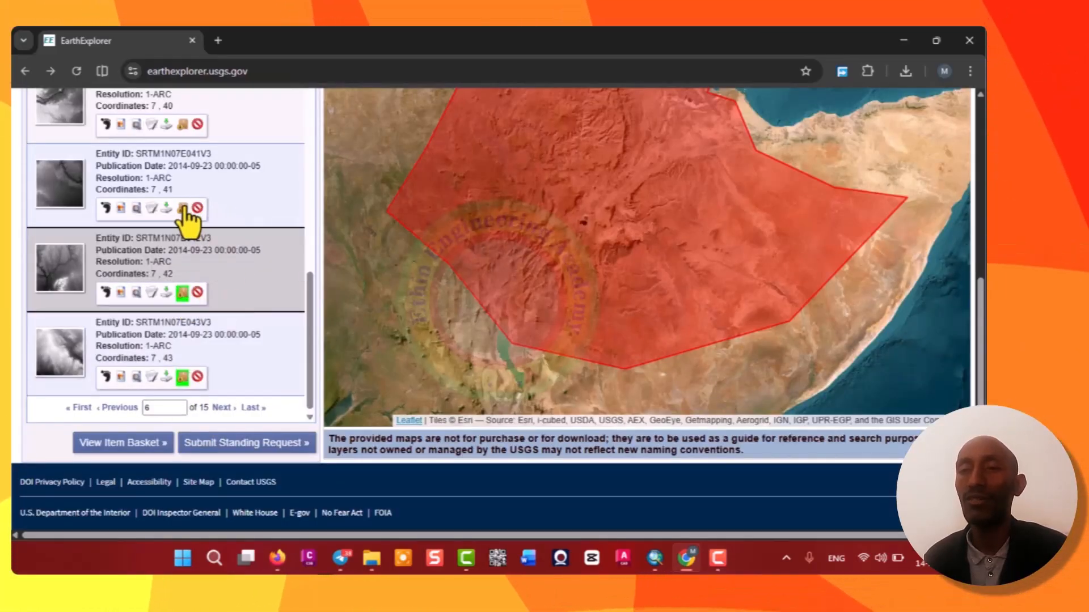
scroll(189, 146, "up", 10)
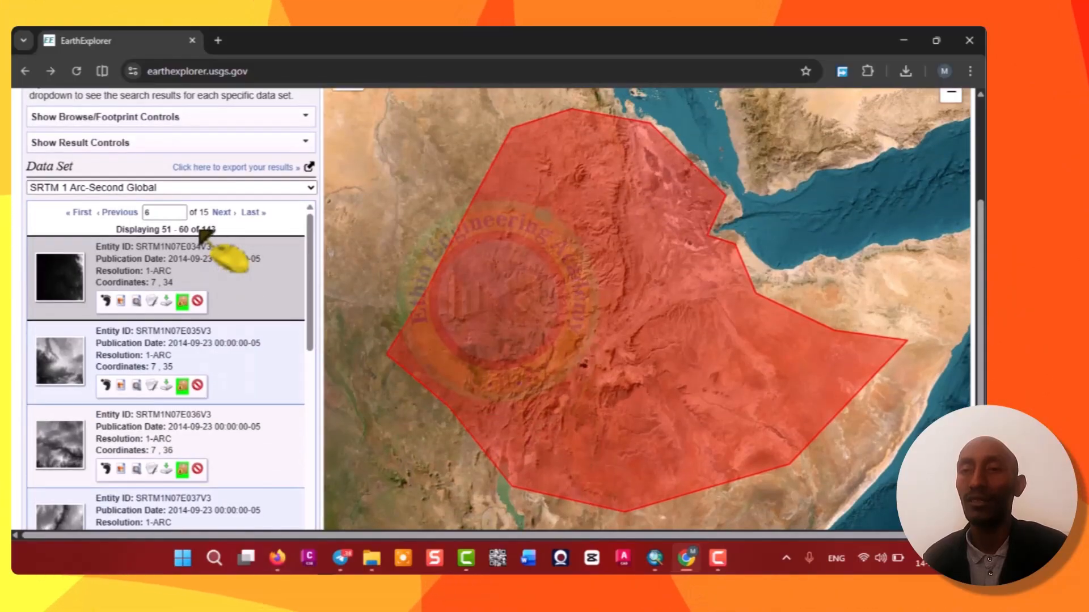
Move to results page 7 and add the 7,44 and 7,45 tiles to Bulk Download.
left_click(130, 214)
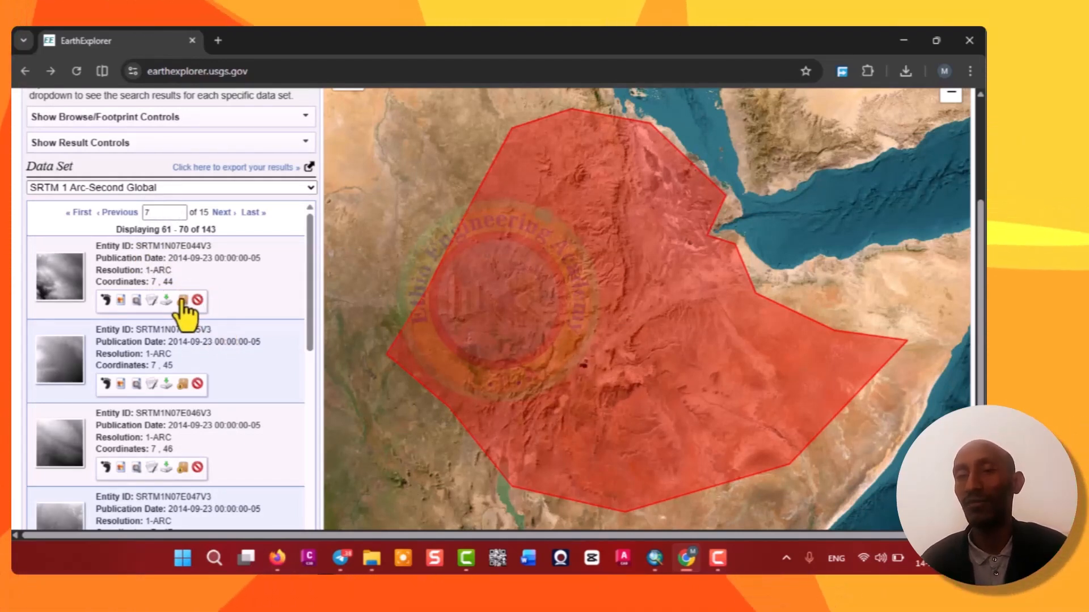
left_click(197, 301)
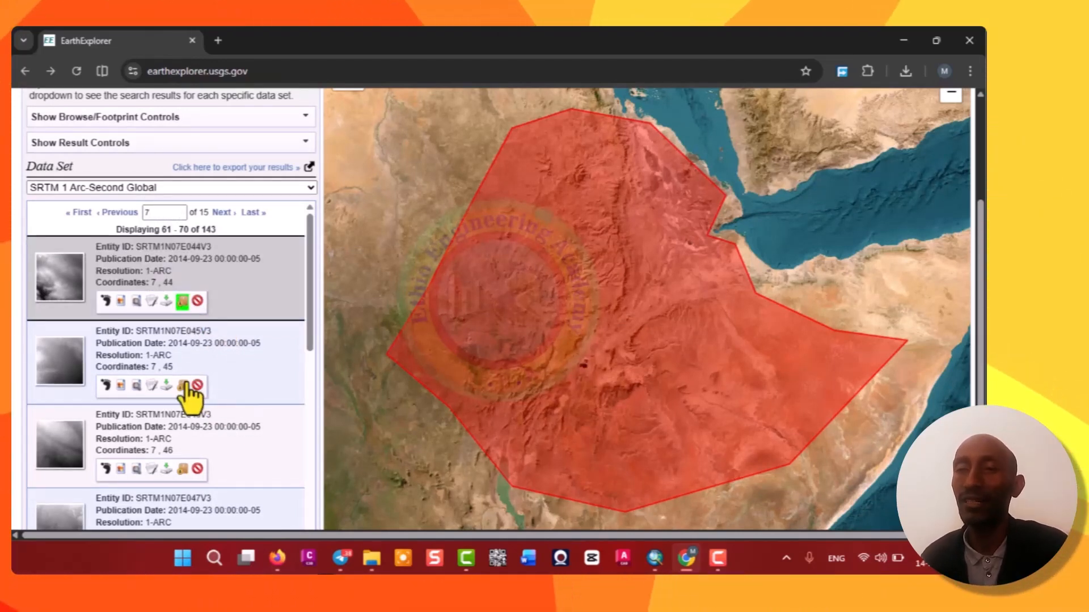
left_click(187, 398)
scroll(184, 479, "down", 10)
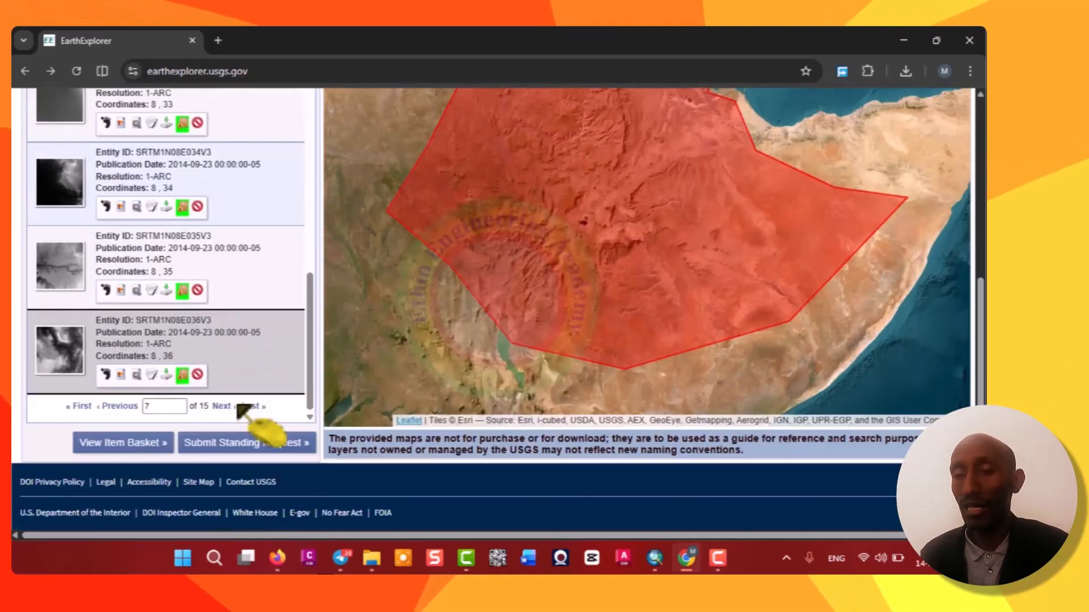
Go to results page 8 and add the 8,46, 8,45, 8,44 and 8,37 tiles to Bulk Download.
double_click(148, 408)
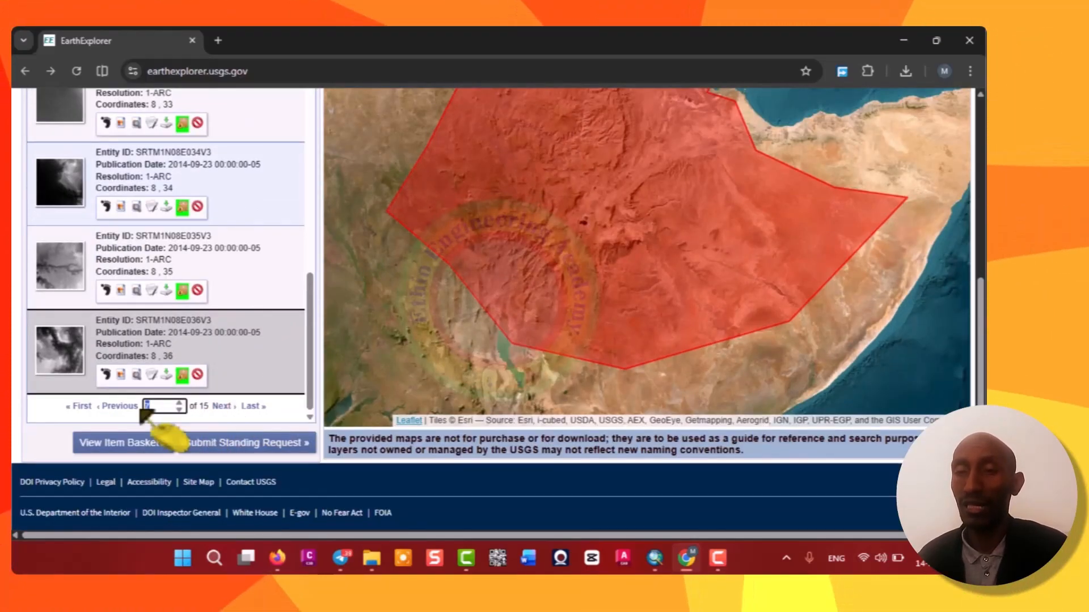
type("8")
key("Return")
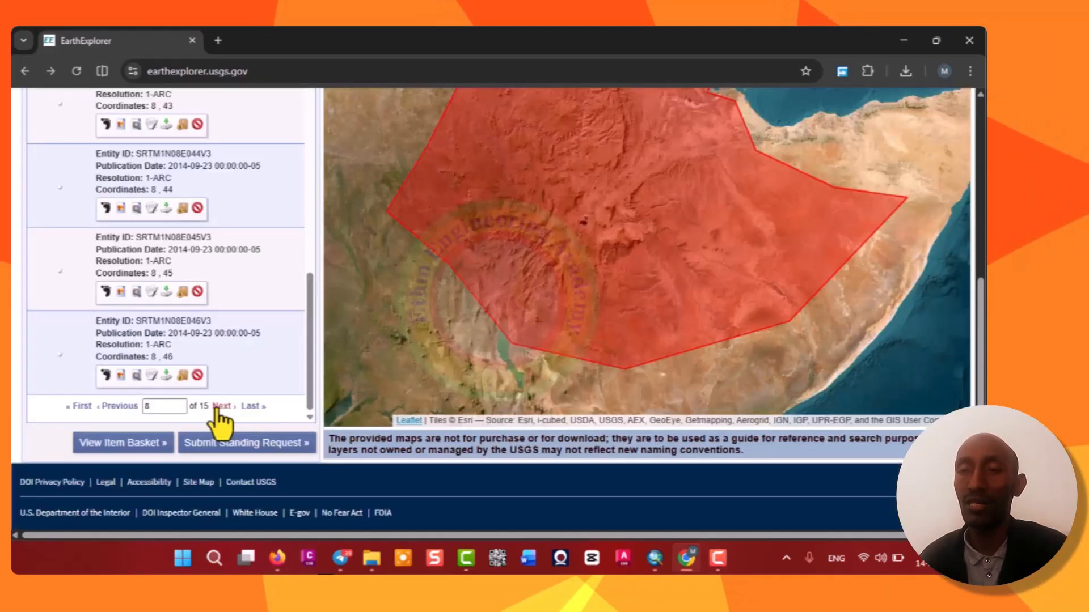
left_click(183, 377)
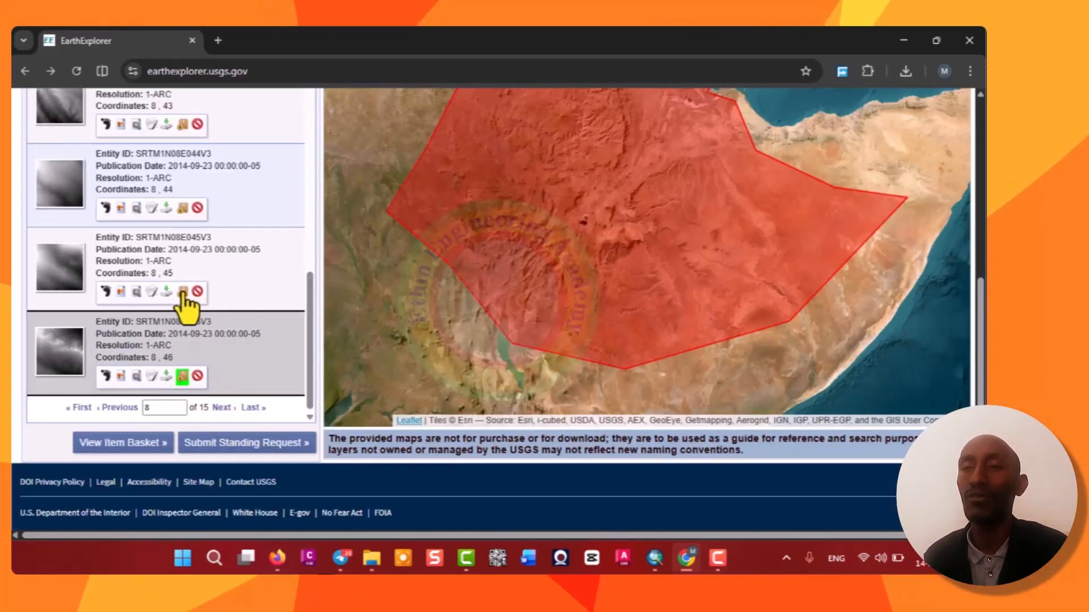
left_click(196, 239)
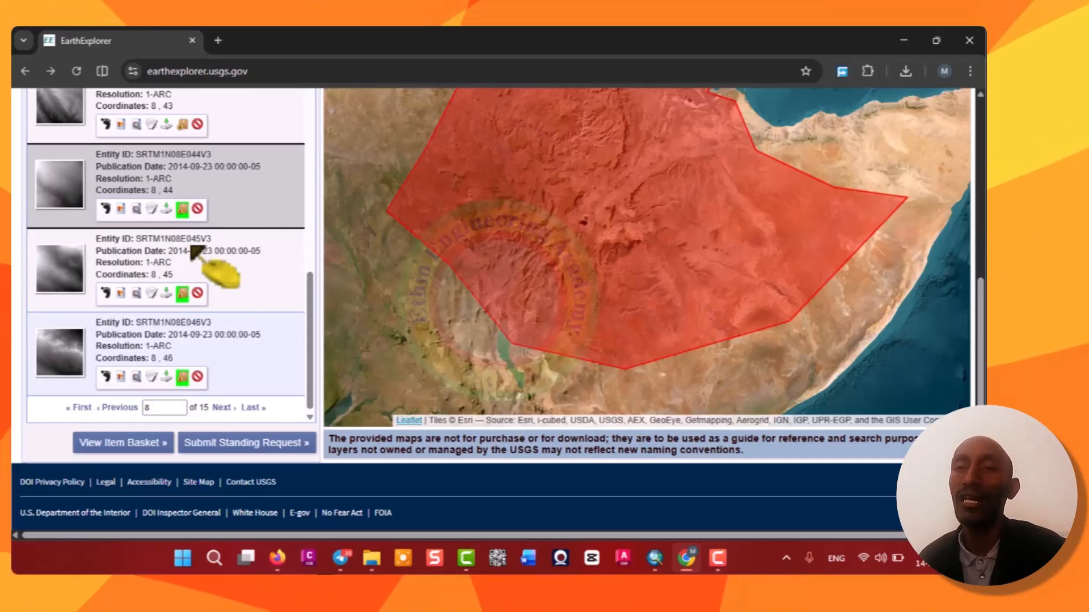
scroll(266, 258, "up", 6)
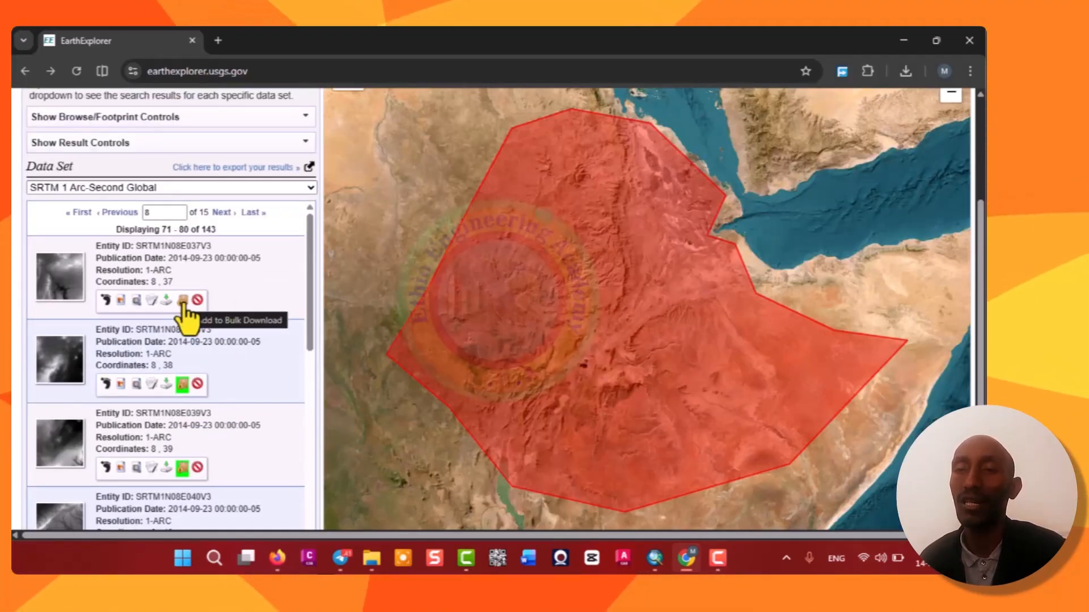
left_click(182, 307)
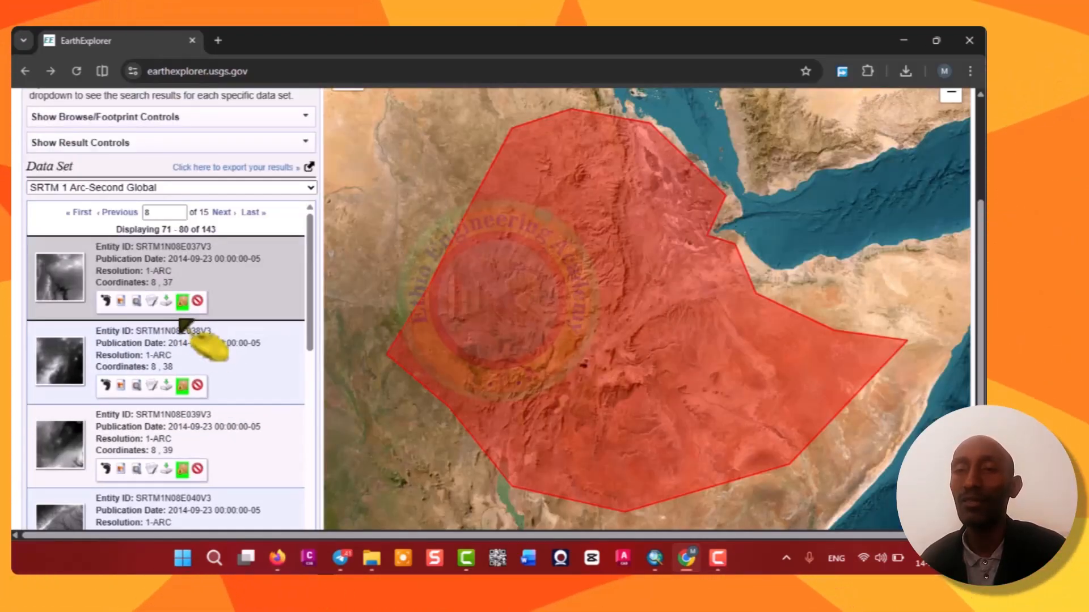
Page back through results pages 7, 6 and 5 to check which tiles are marked for Bulk Download, returning to page 8.
scroll(204, 340, "down", 9)
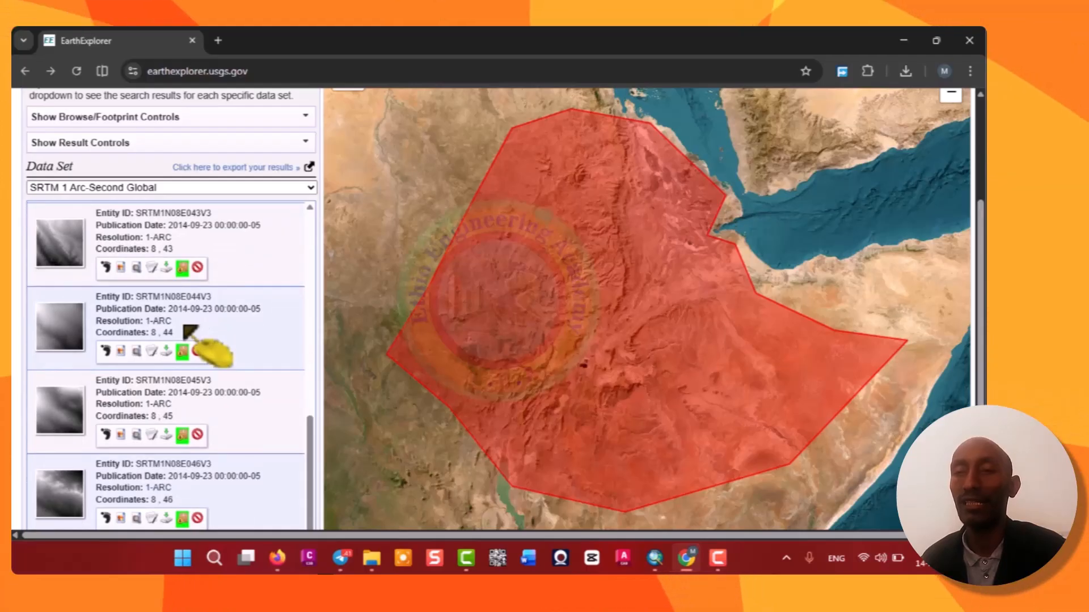
scroll(193, 423, "down", 3)
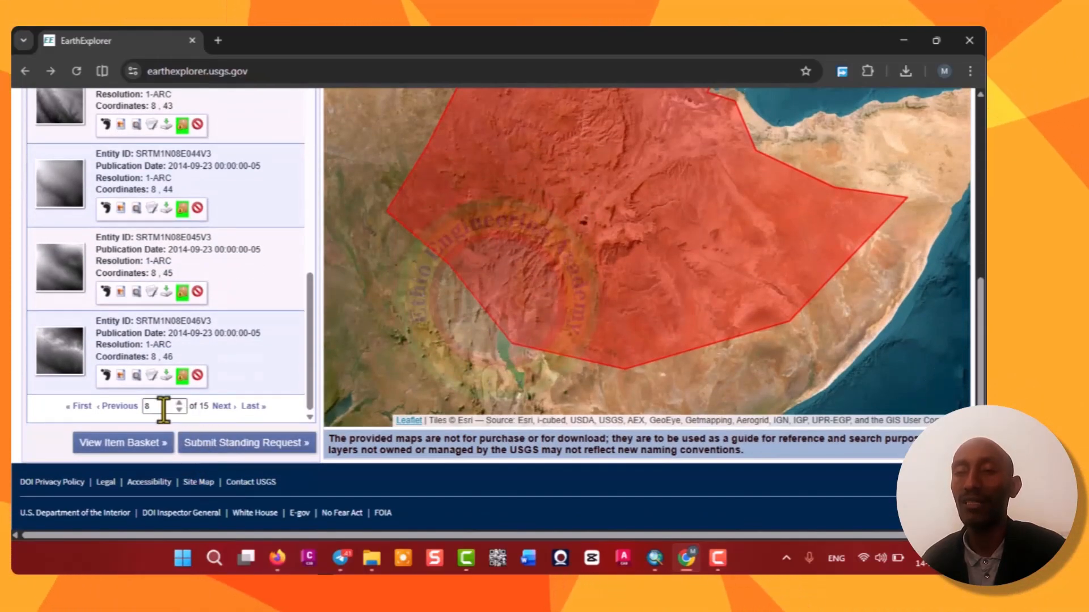
left_click(163, 408)
left_click_drag(163, 408, 136, 420)
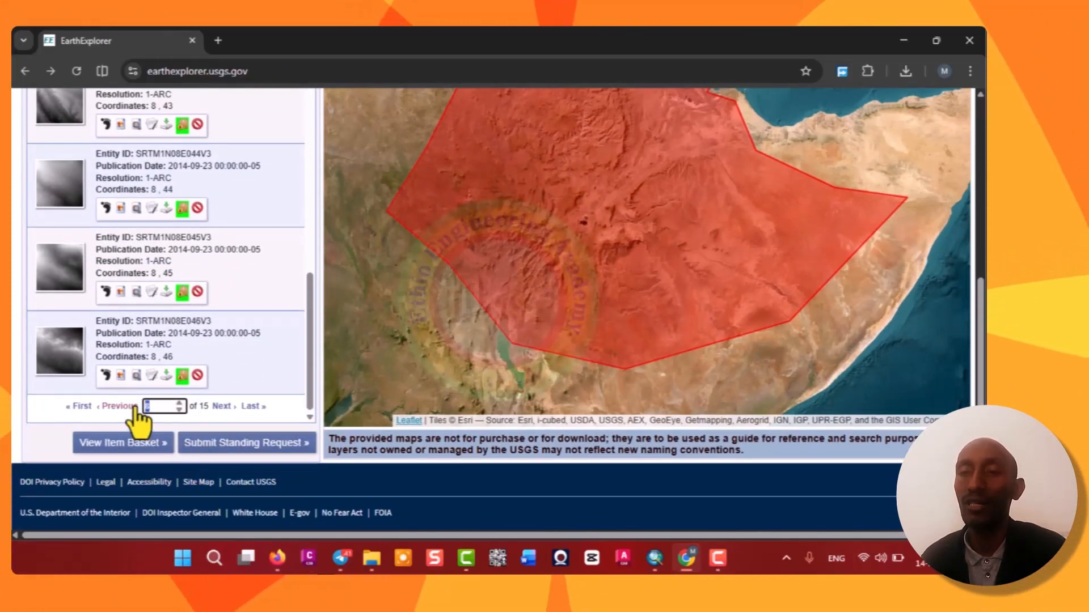
key("Return")
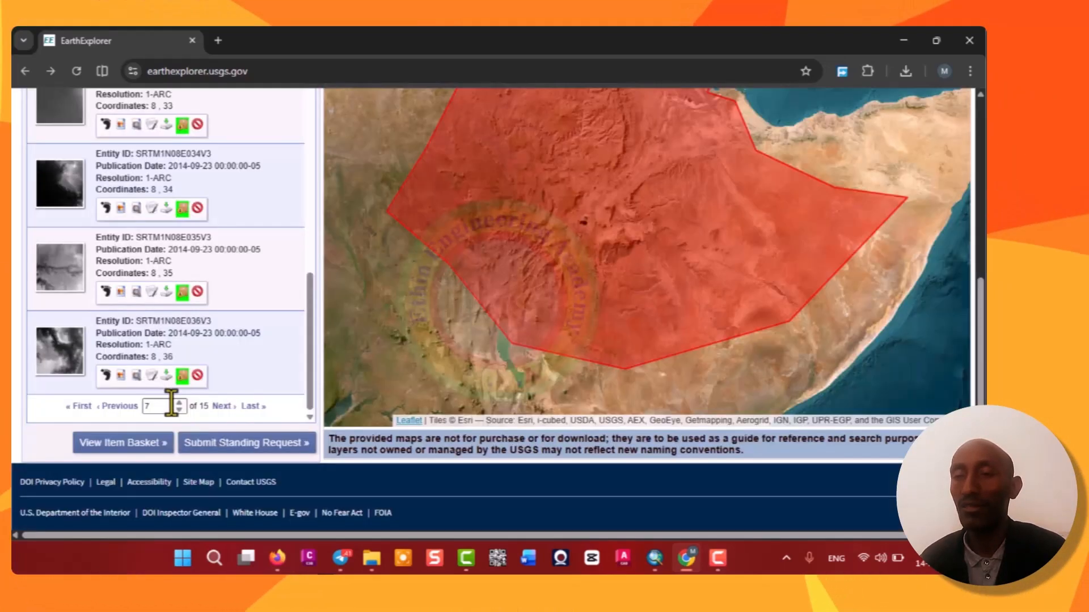
scroll(187, 364, "up", 10)
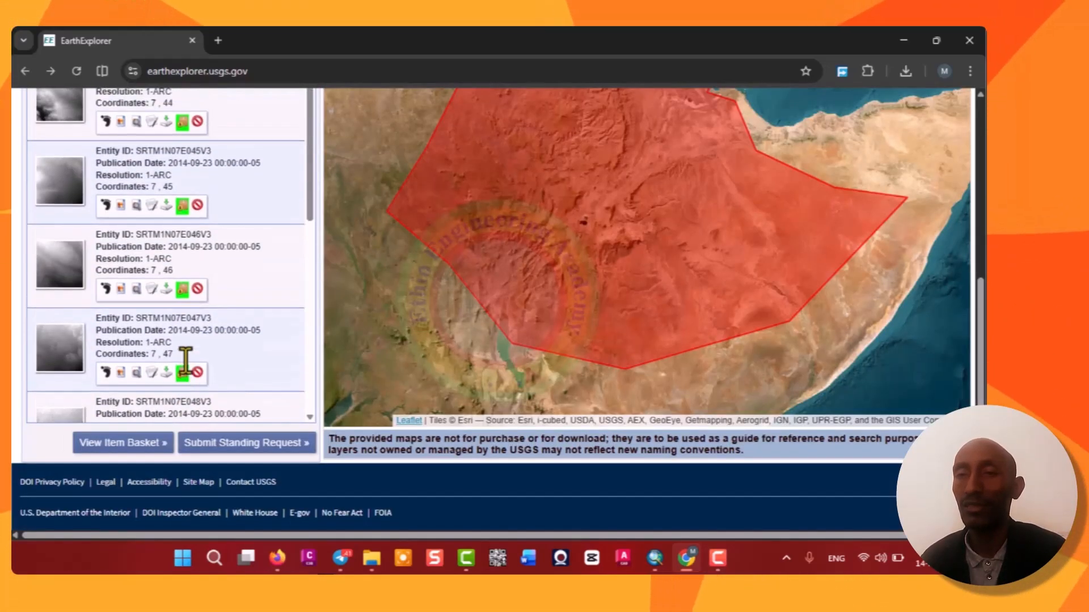
scroll(193, 363, "up", 5)
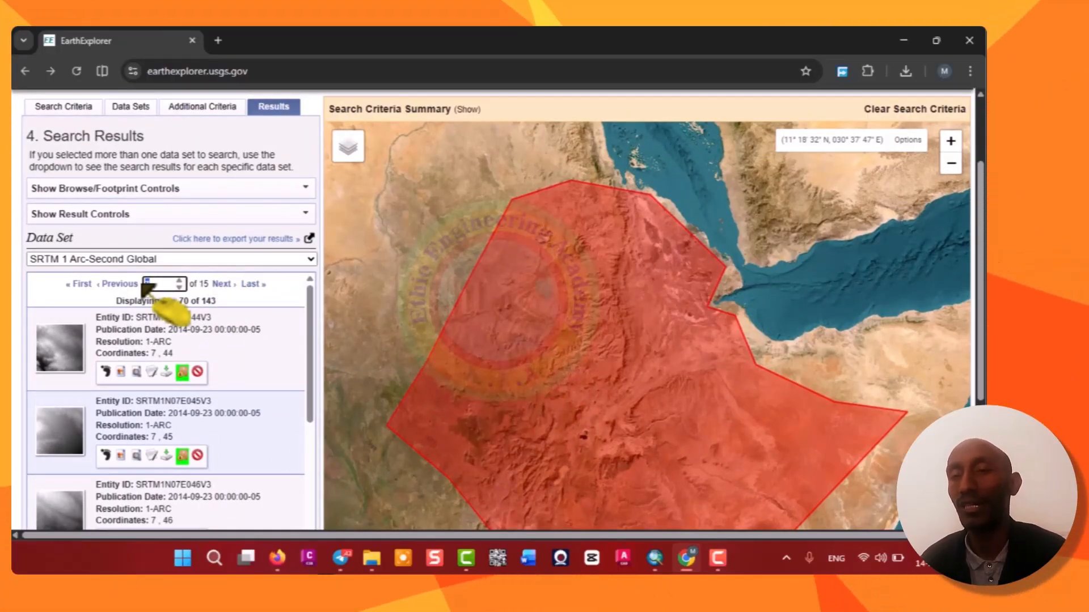
key("Return")
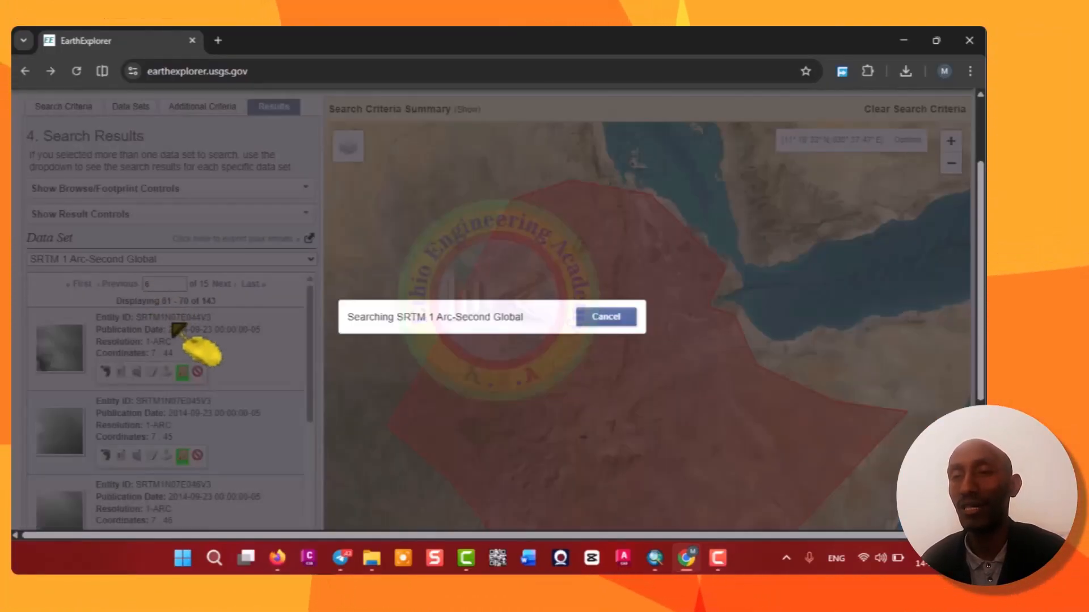
scroll(195, 362, "down", 10)
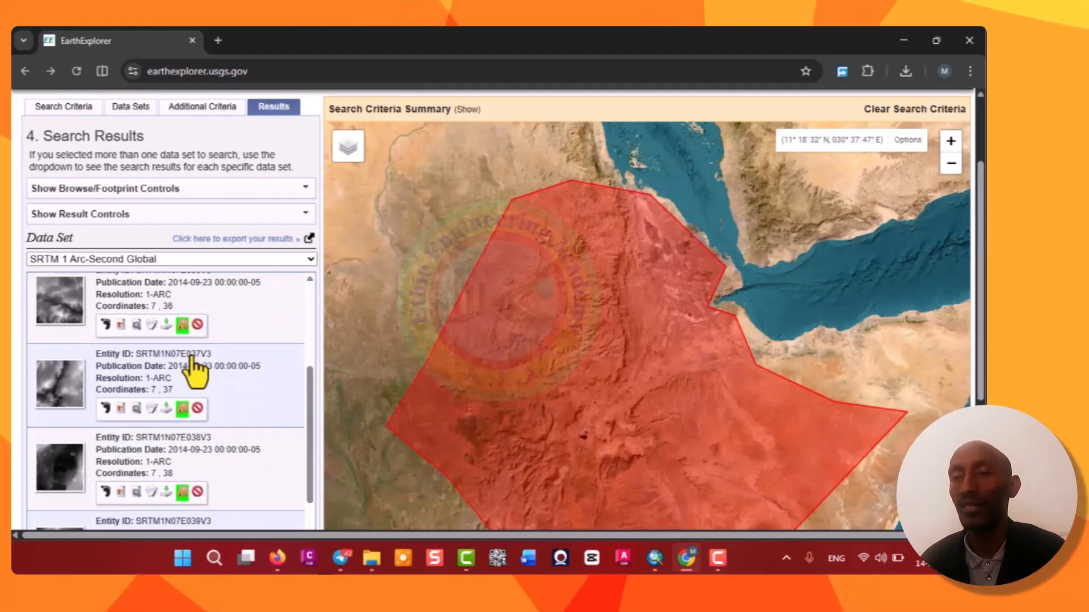
scroll(191, 369, "down", 2)
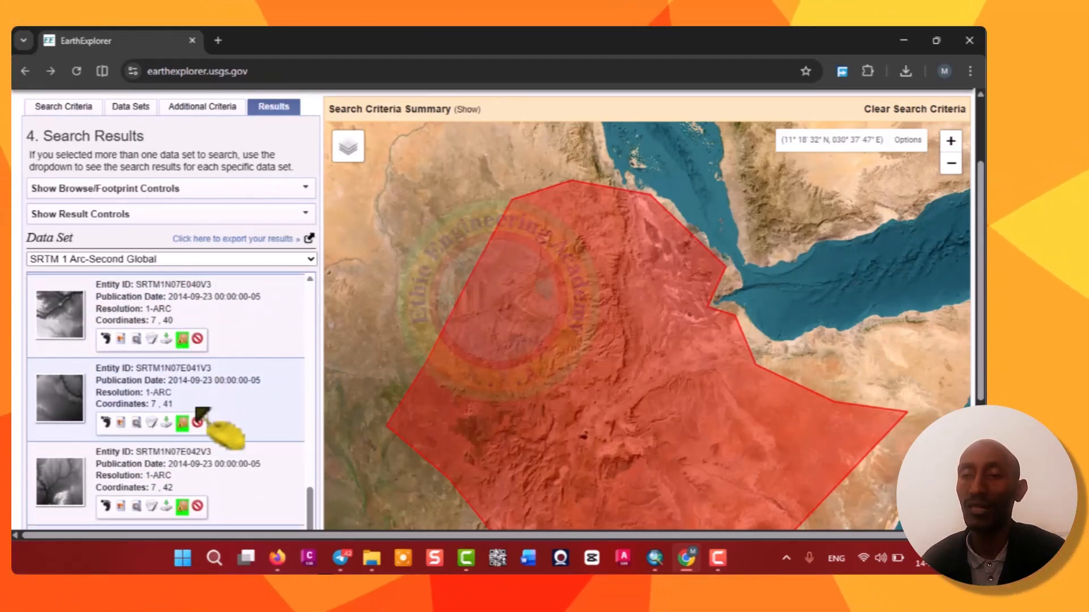
scroll(216, 429, "down", 4)
left_click_drag(165, 408, 143, 410)
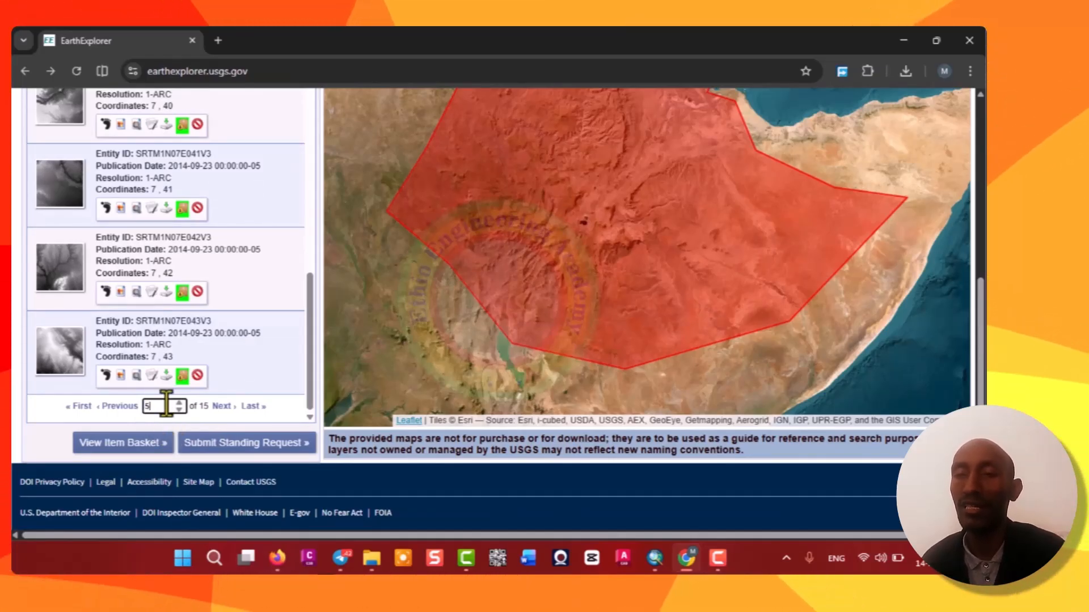
key("Return")
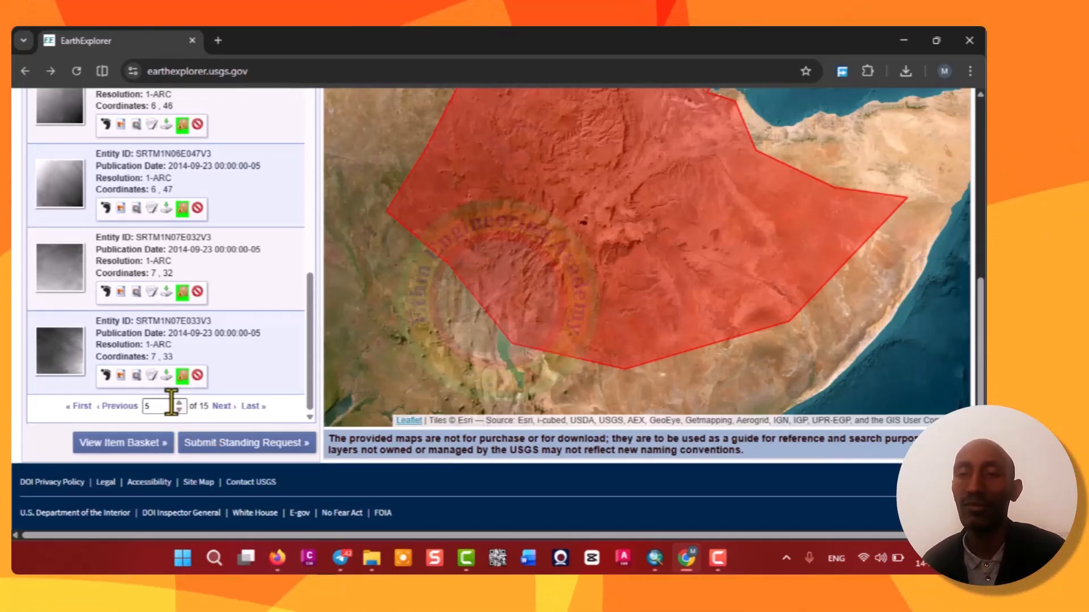
scroll(193, 390, "up", 10)
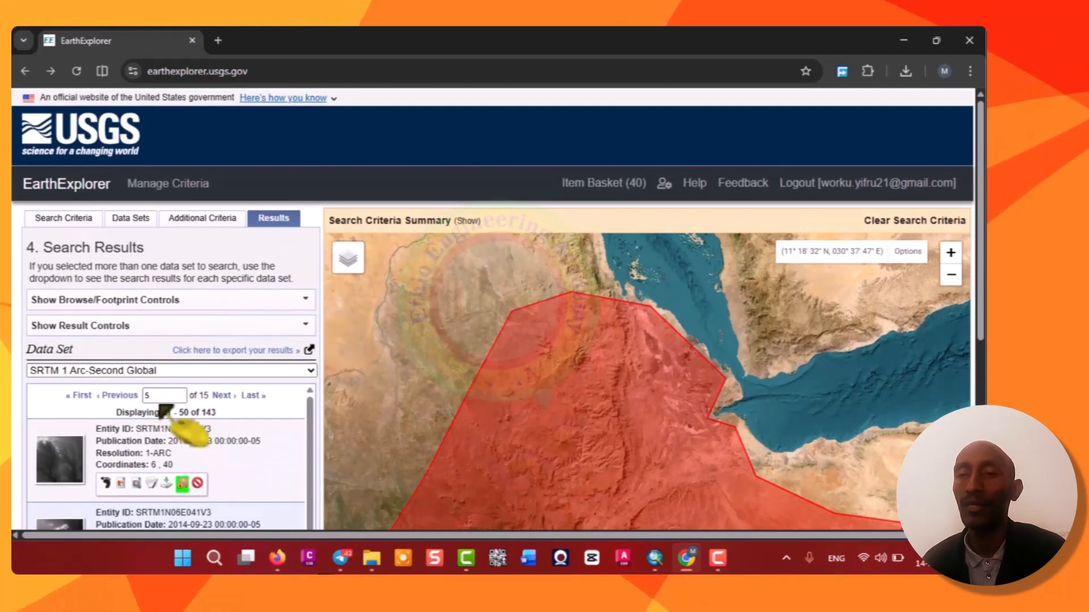
double_click(146, 396)
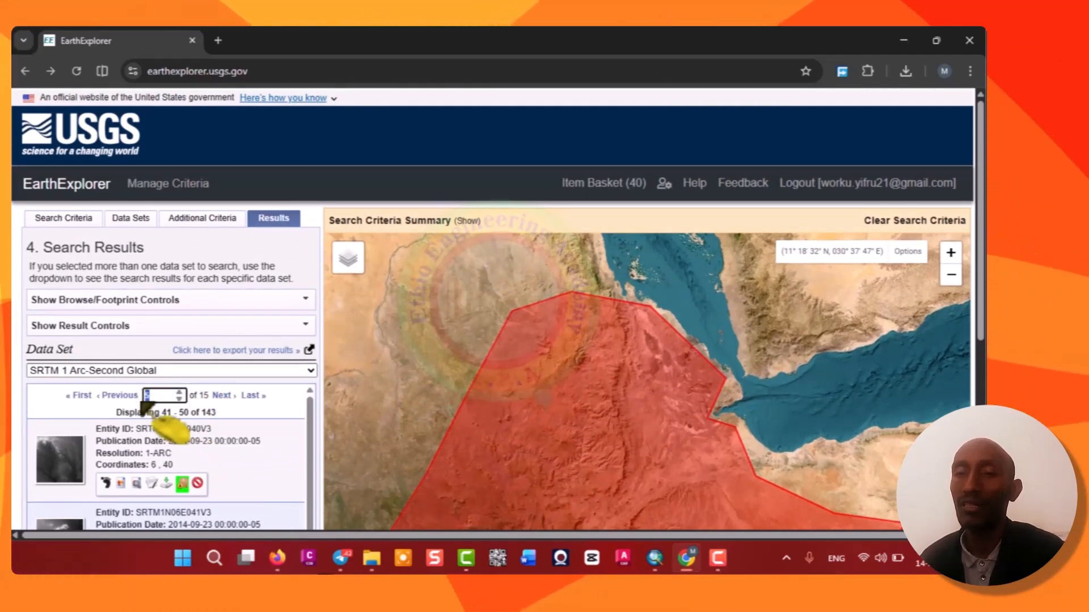
type("8")
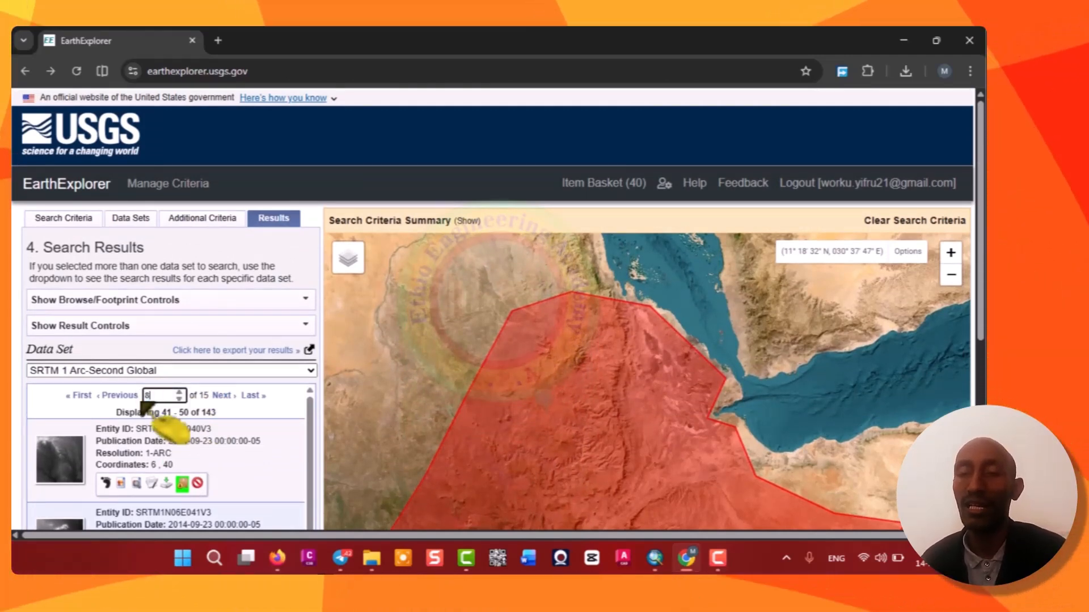
key("Return")
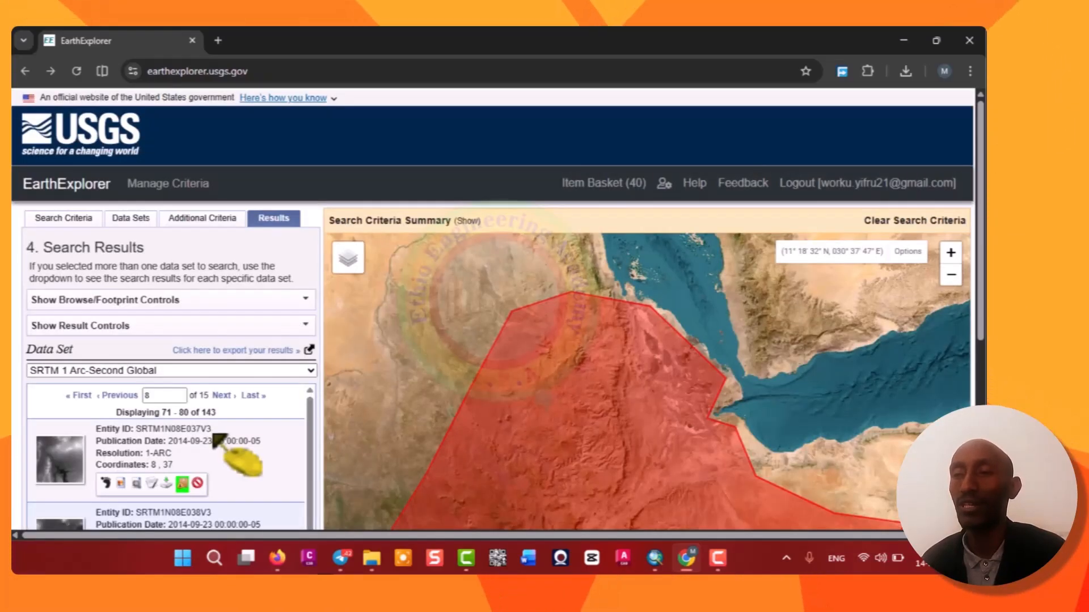
Open the item basket and start the bulk download order.
scroll(207, 433, "down", 8)
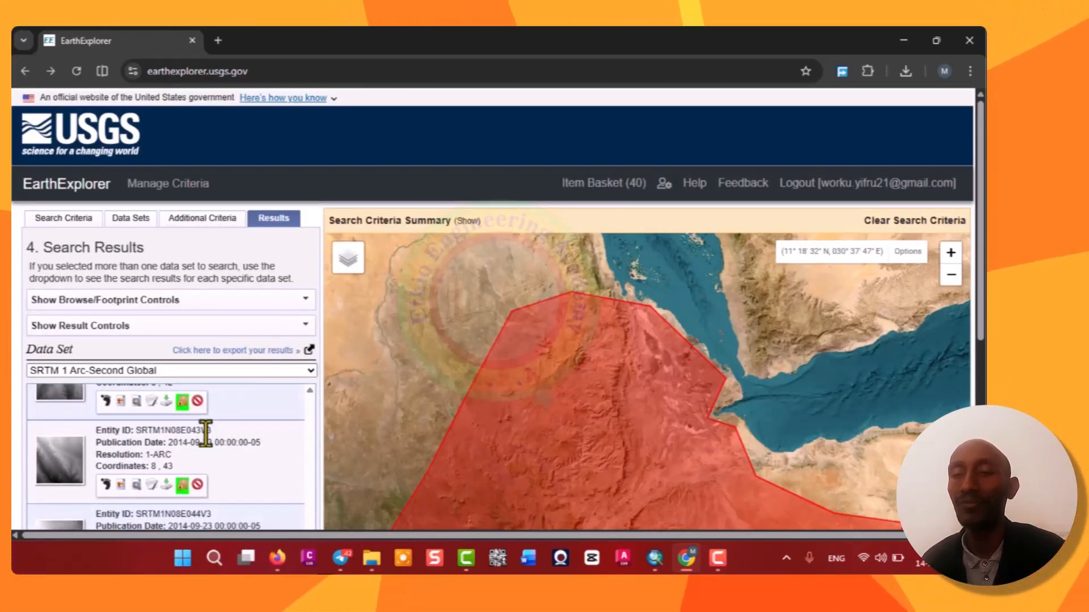
scroll(326, 417, "down", 5)
scroll(255, 397, "down", 1)
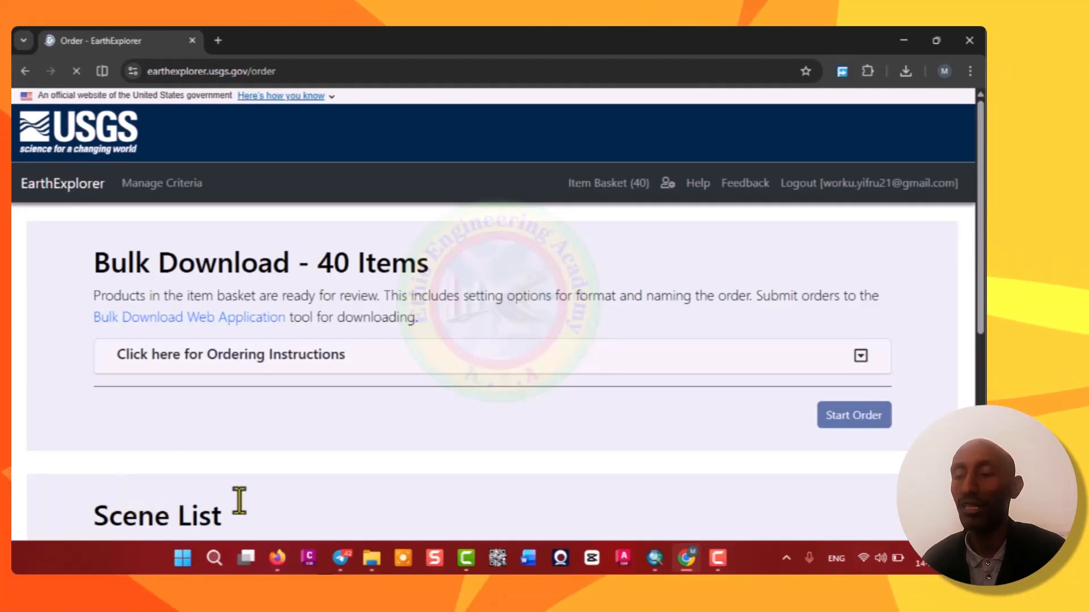
left_click(858, 419)
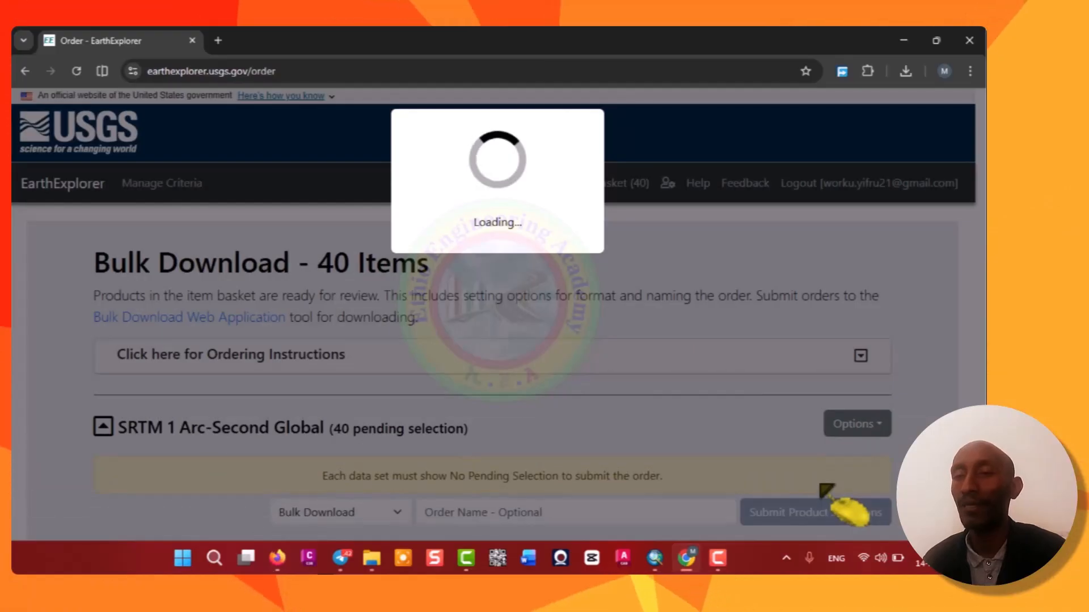
Apply GeoTIFF 1 Arc-second as the product selection for all scenes in the SRTM order.
scroll(308, 421, "down", 2)
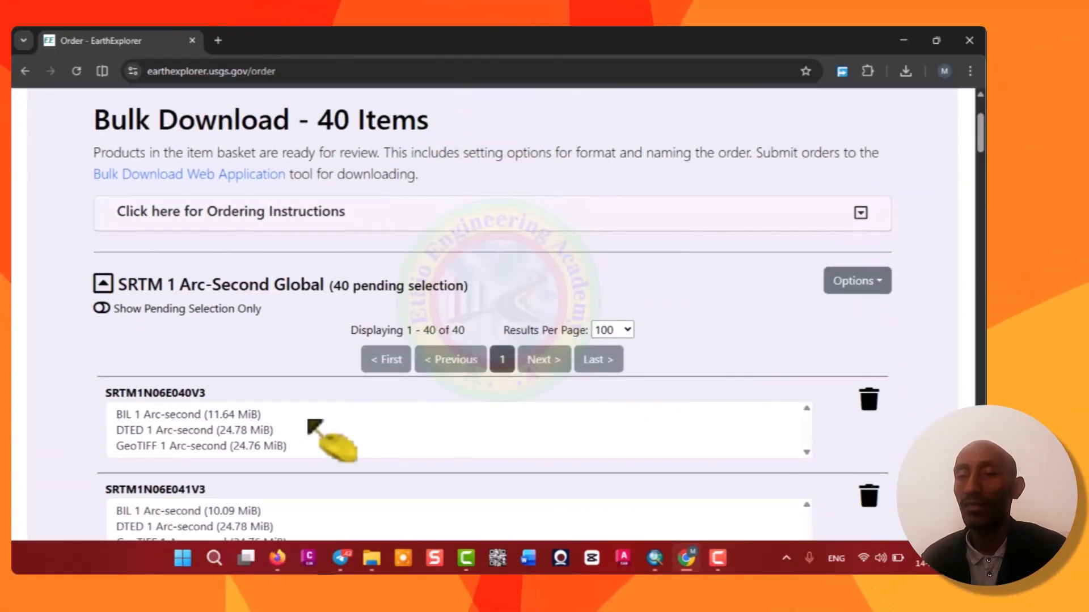
scroll(308, 421, "down", 2)
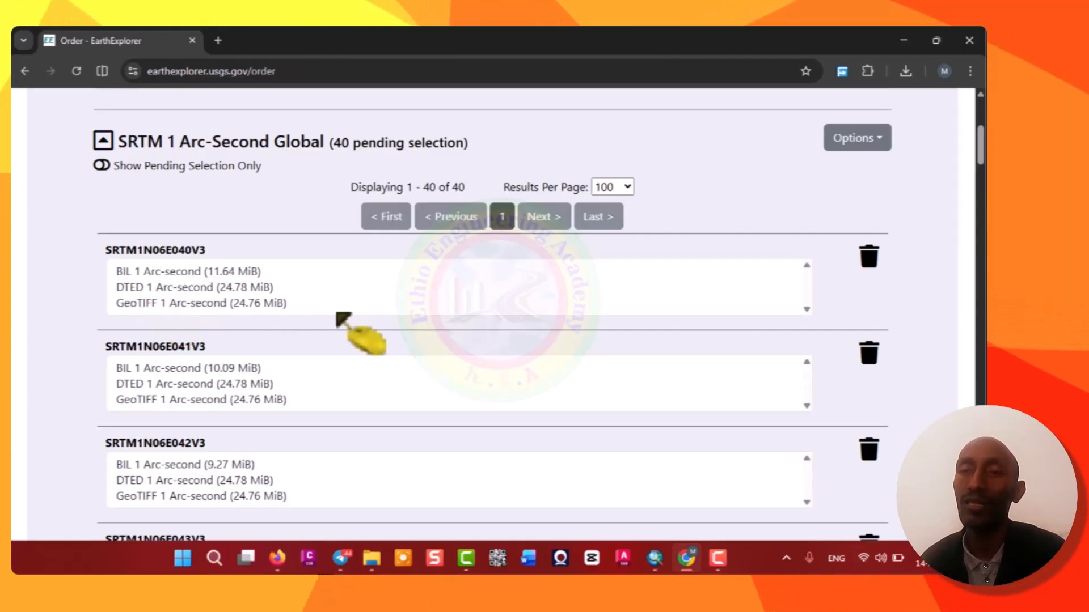
left_click(880, 147)
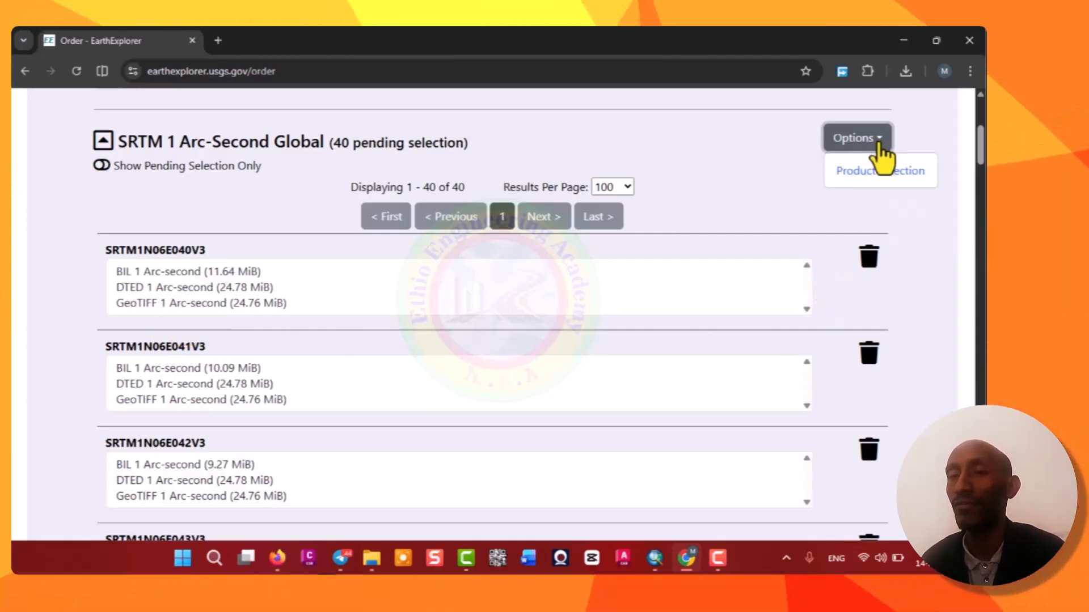
left_click(867, 176)
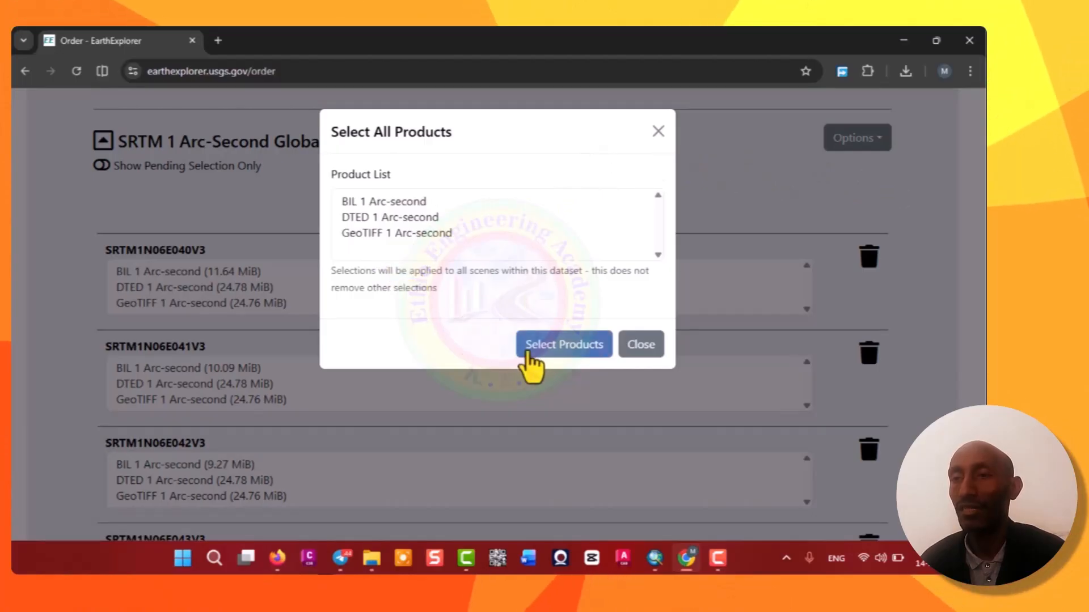
left_click(394, 234)
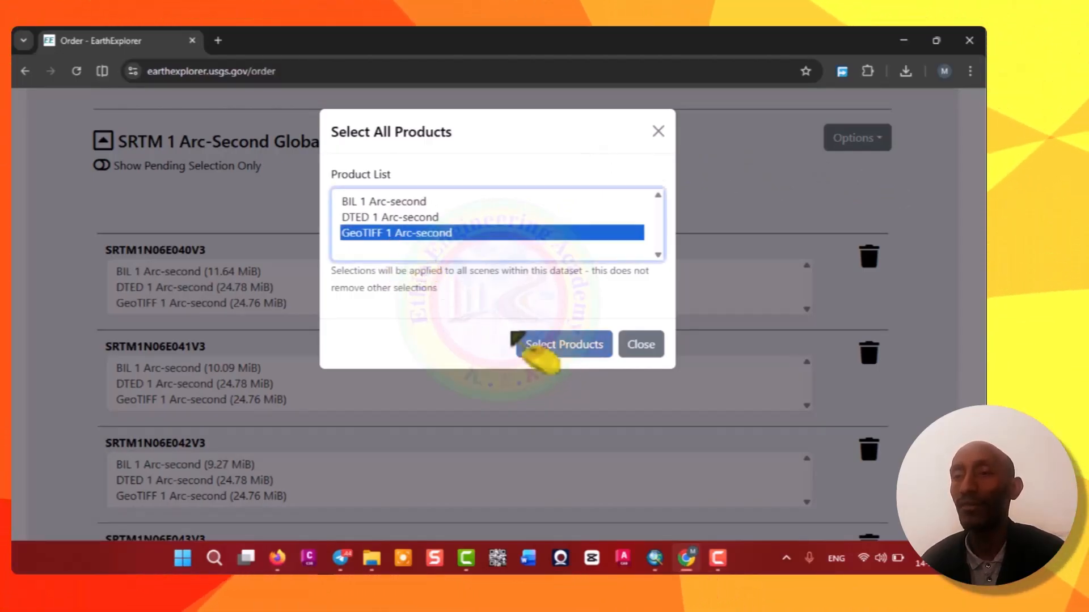
left_click(537, 358)
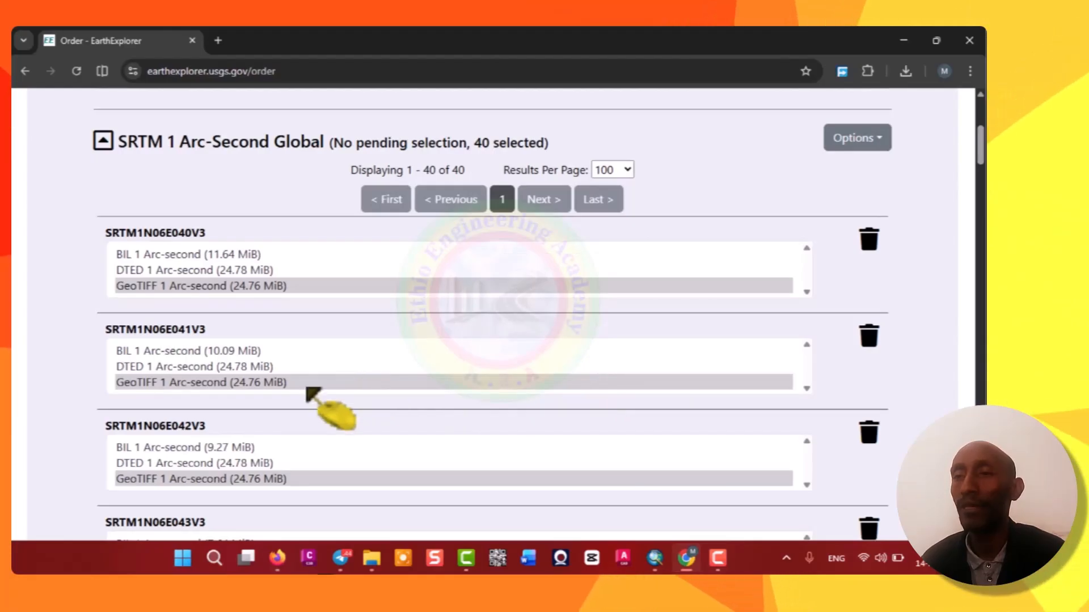
Submit the product selections for the bulk download order.
scroll(306, 390, "down", 9)
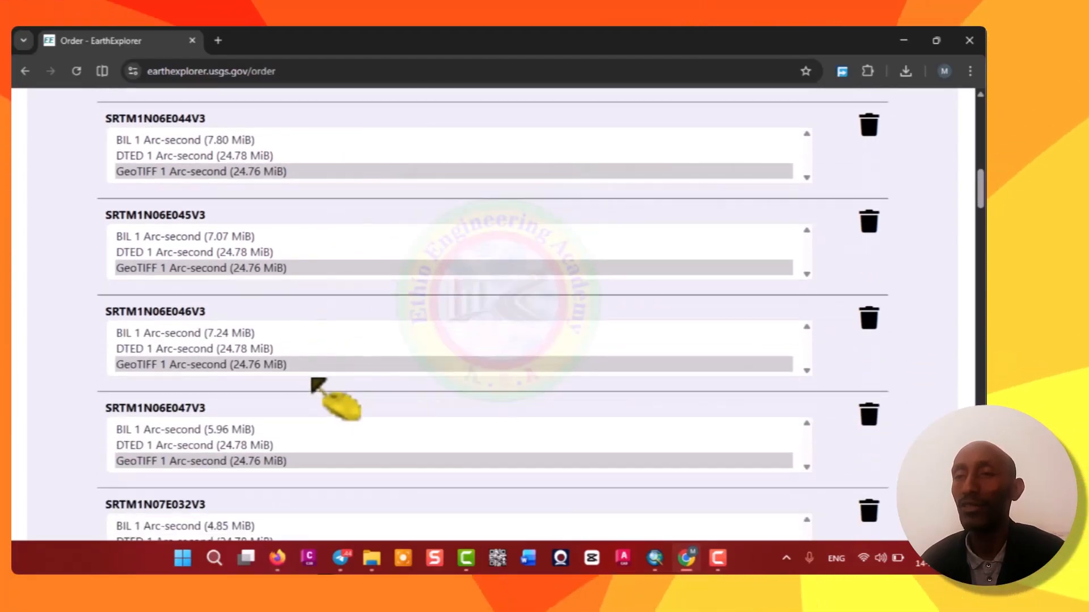
scroll(312, 378, "down", 20)
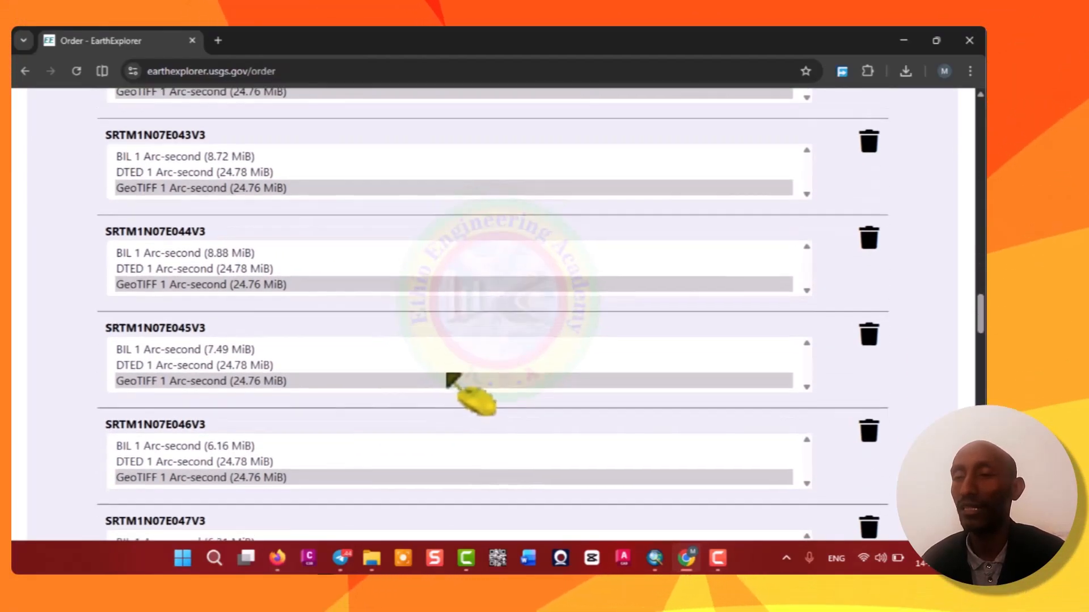
scroll(449, 377, "down", 20)
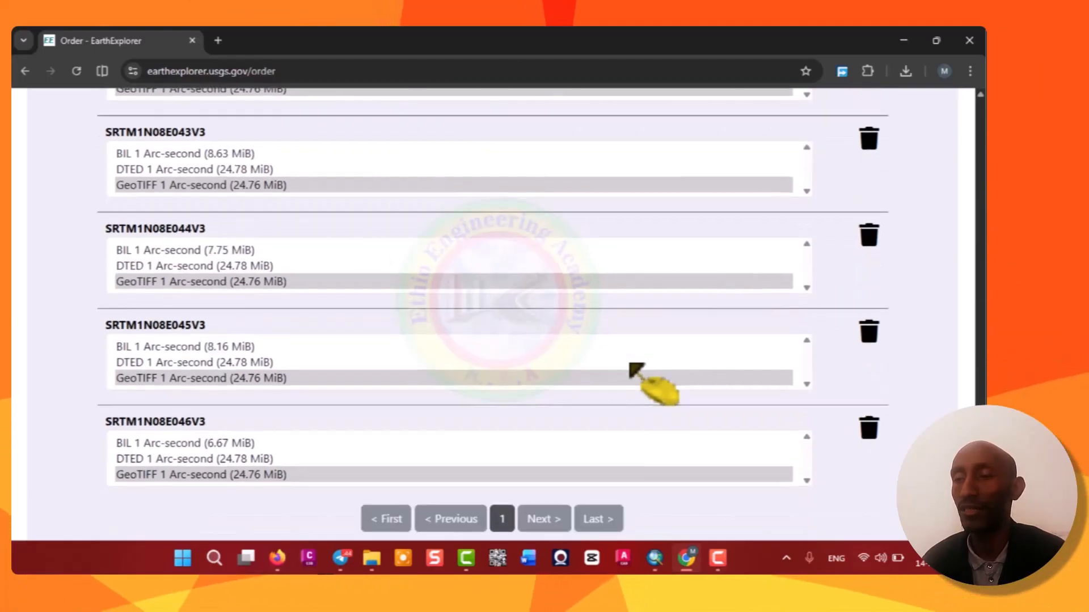
scroll(640, 397, "down", 7)
scroll(632, 382, "up", 3)
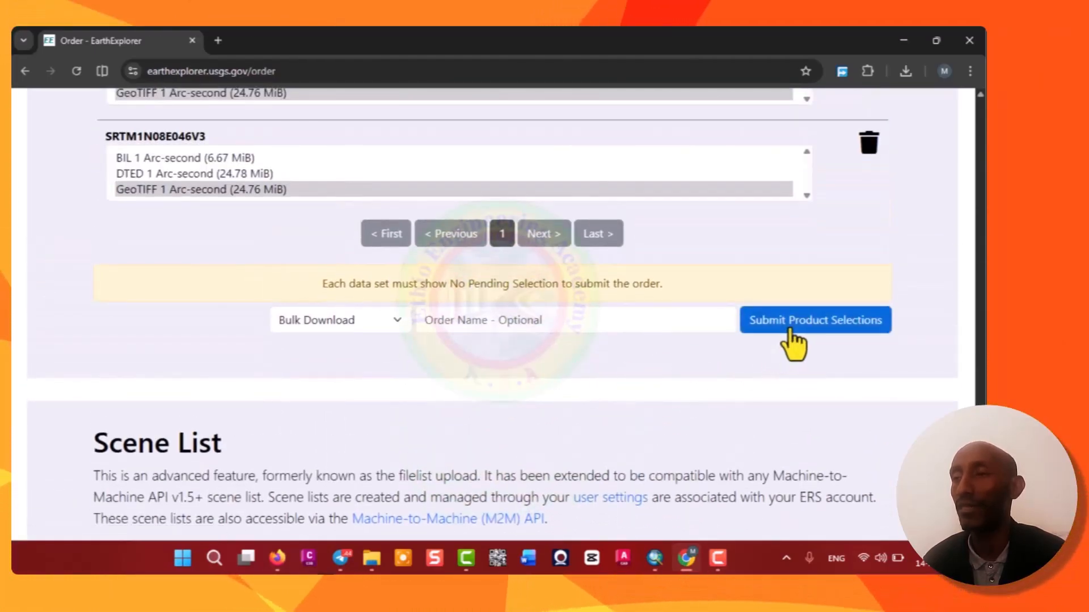
left_click(795, 324)
Start downloading the submitted order and launch the Bulk Download Web Application.
scroll(791, 326, "down", 5)
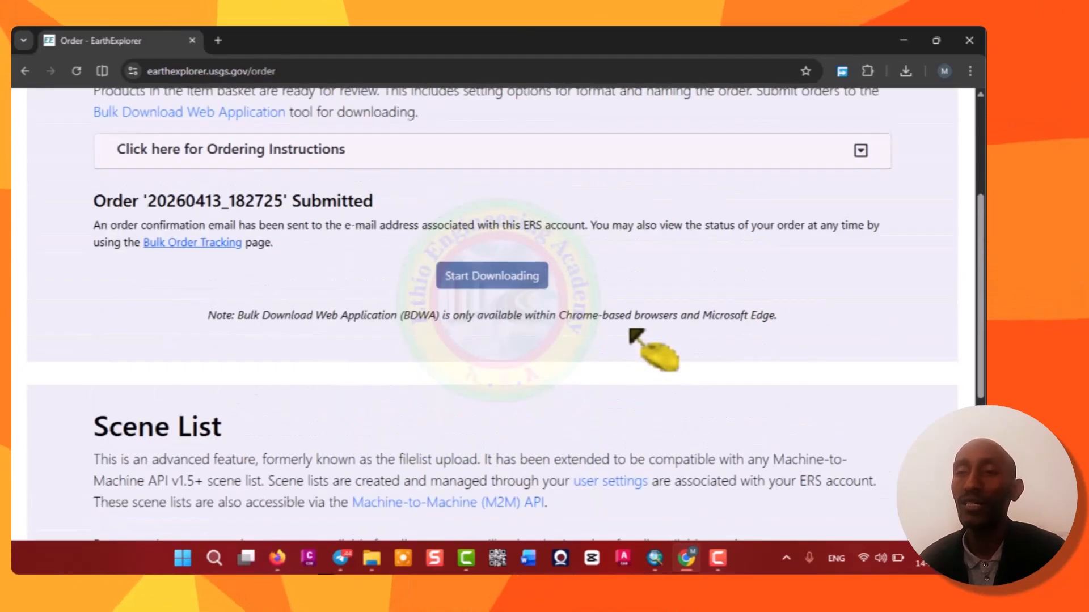
left_click(480, 284)
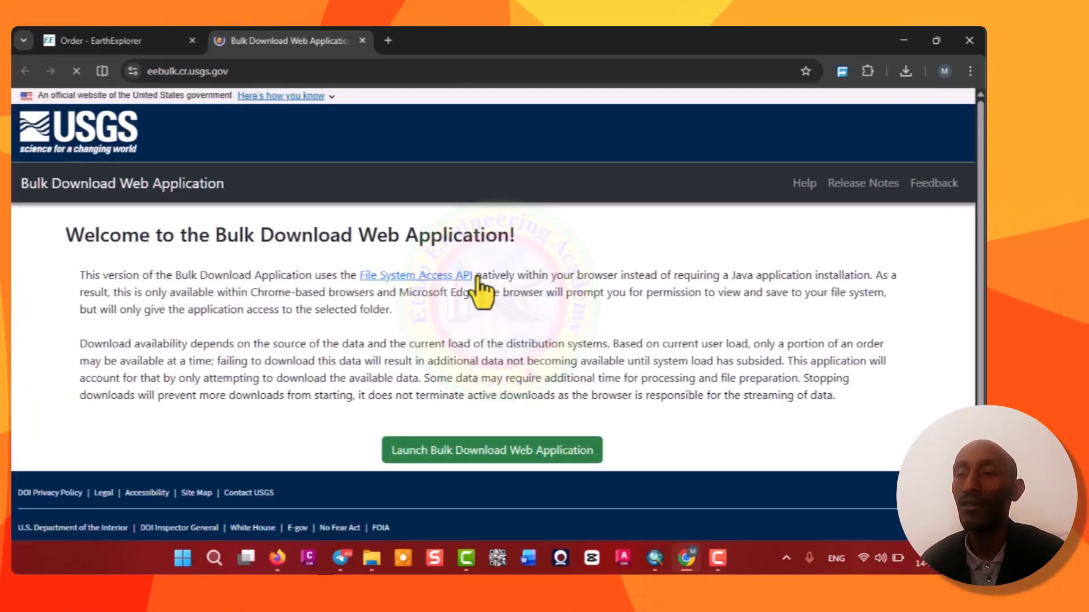
left_click(444, 451)
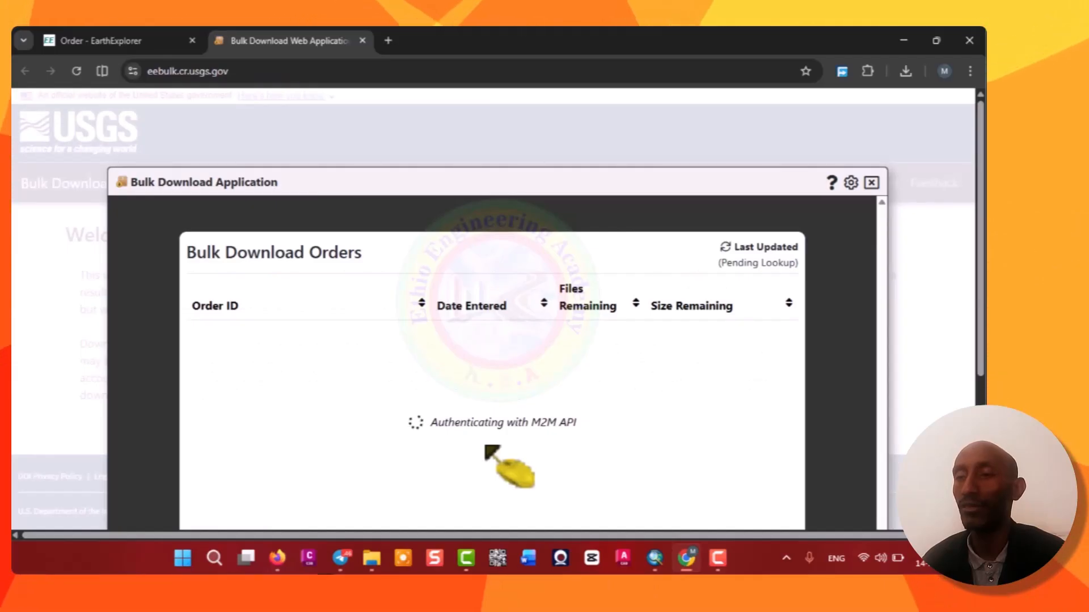
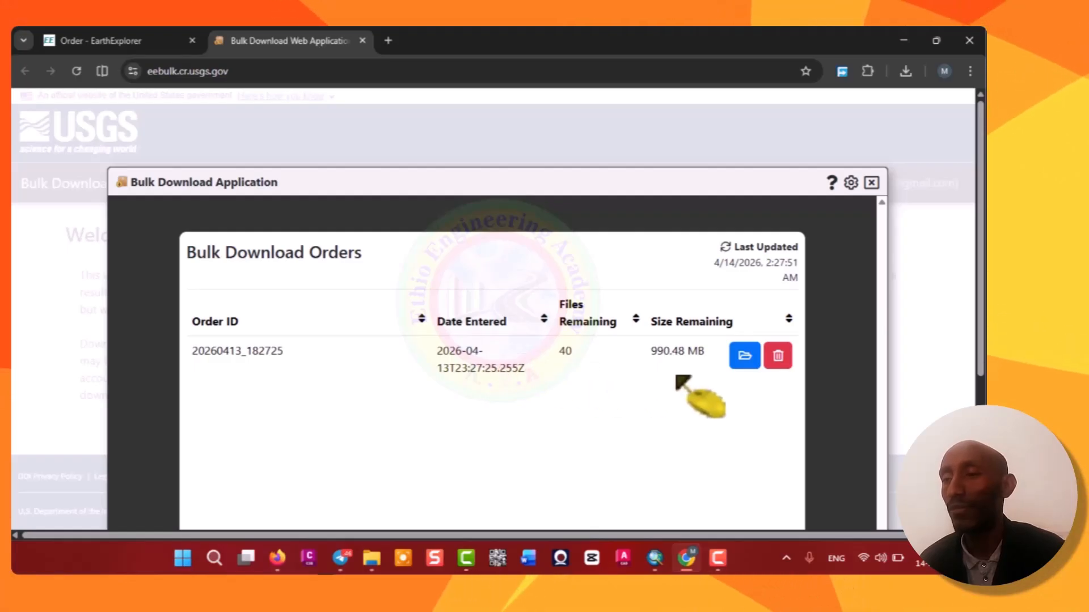
Open the bulk download order and choose the Band 5-8 folder under USGS Mosaic Data as destination, allowing file access.
left_click(745, 357)
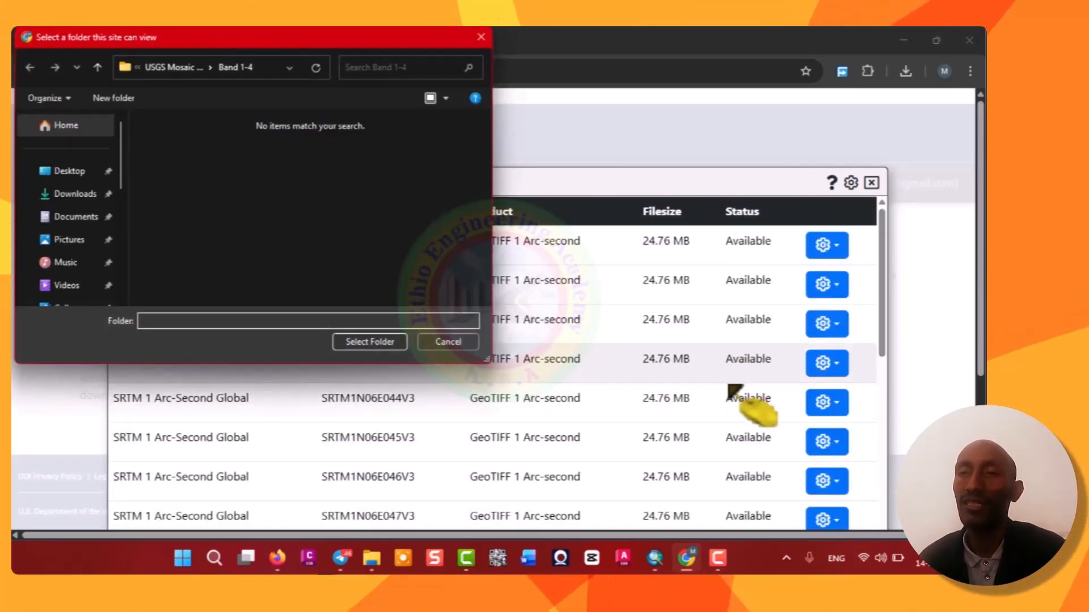
scroll(737, 392, "down", 10)
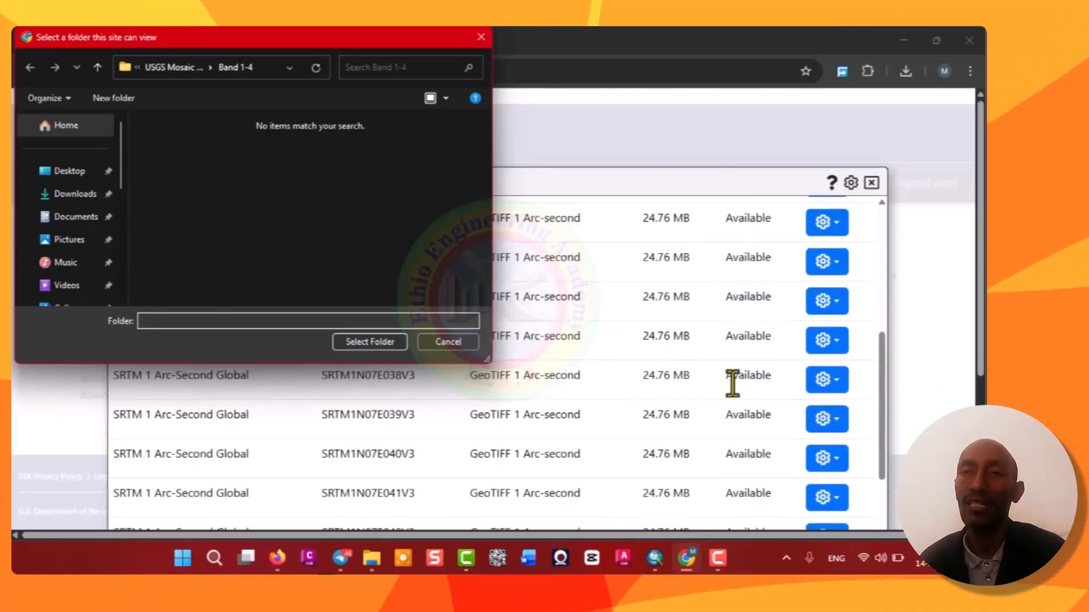
scroll(732, 384, "up", 5)
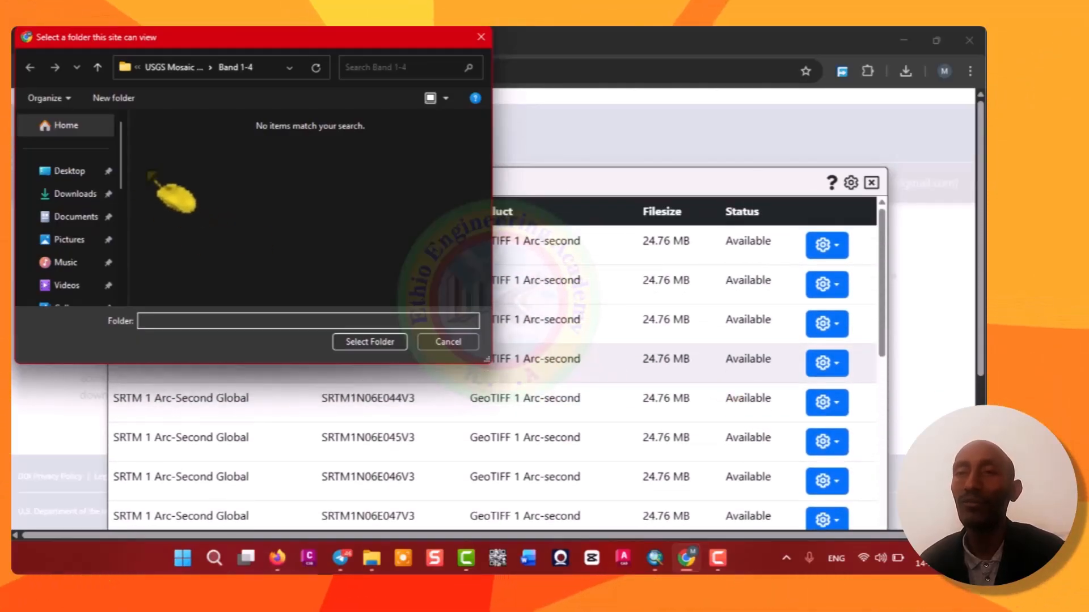
left_click(173, 68)
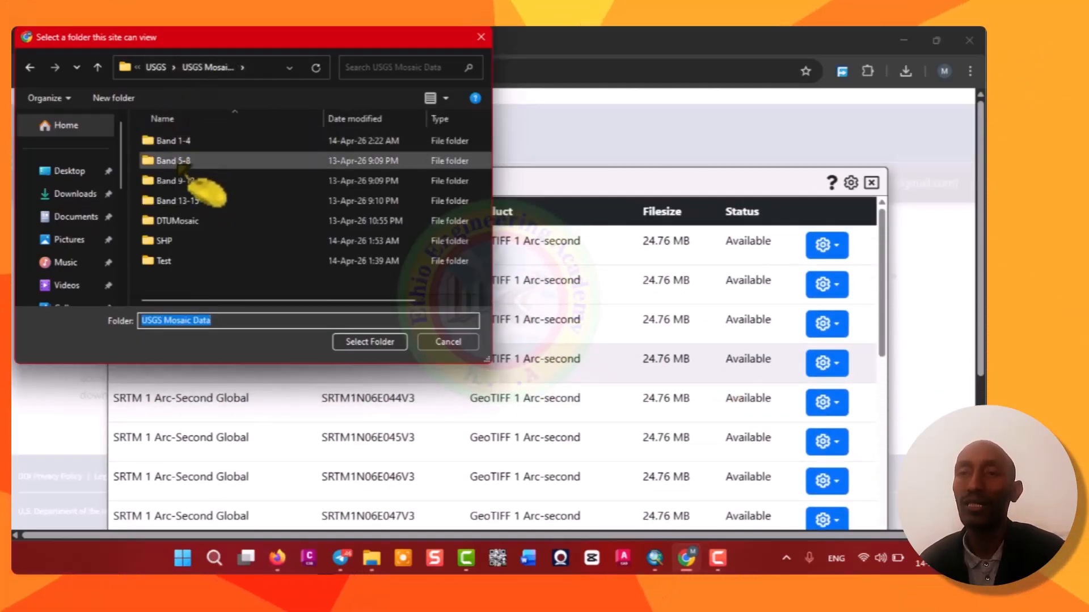
left_click(182, 162)
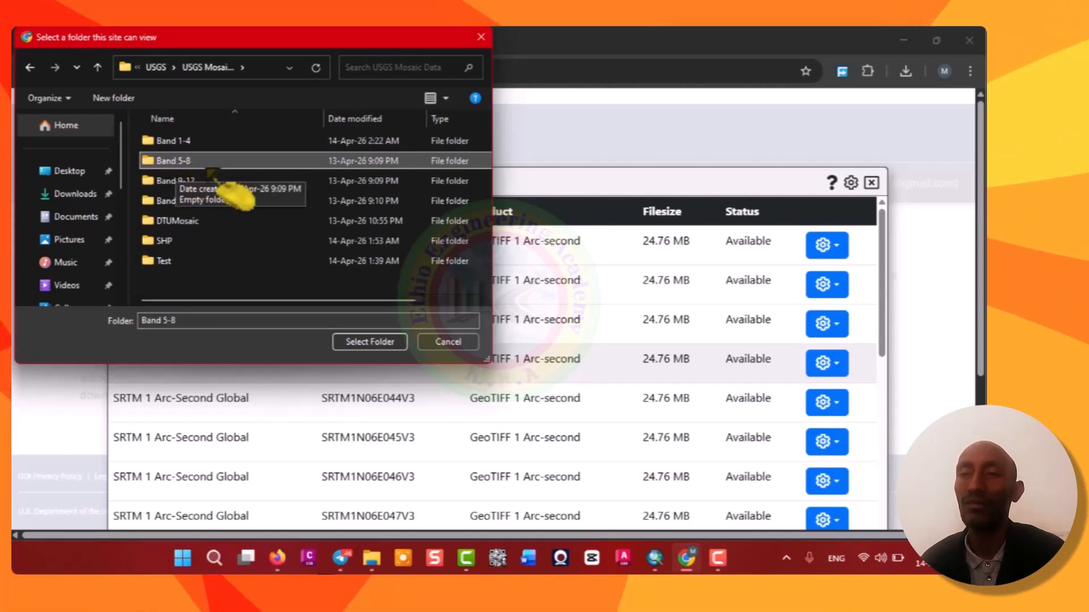
left_click(380, 343)
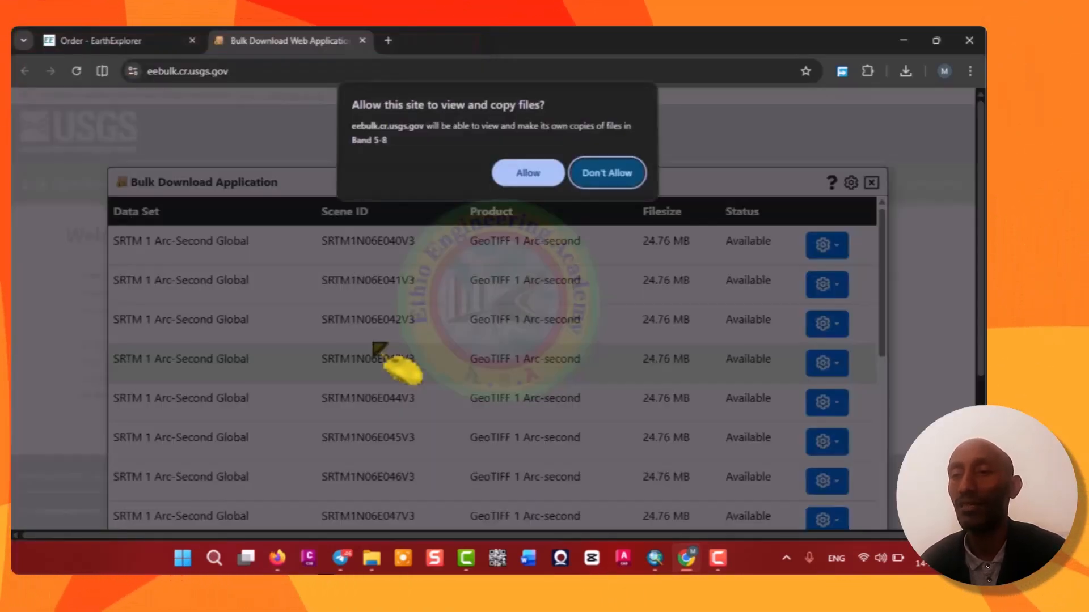
left_click(536, 178)
left_click(517, 162)
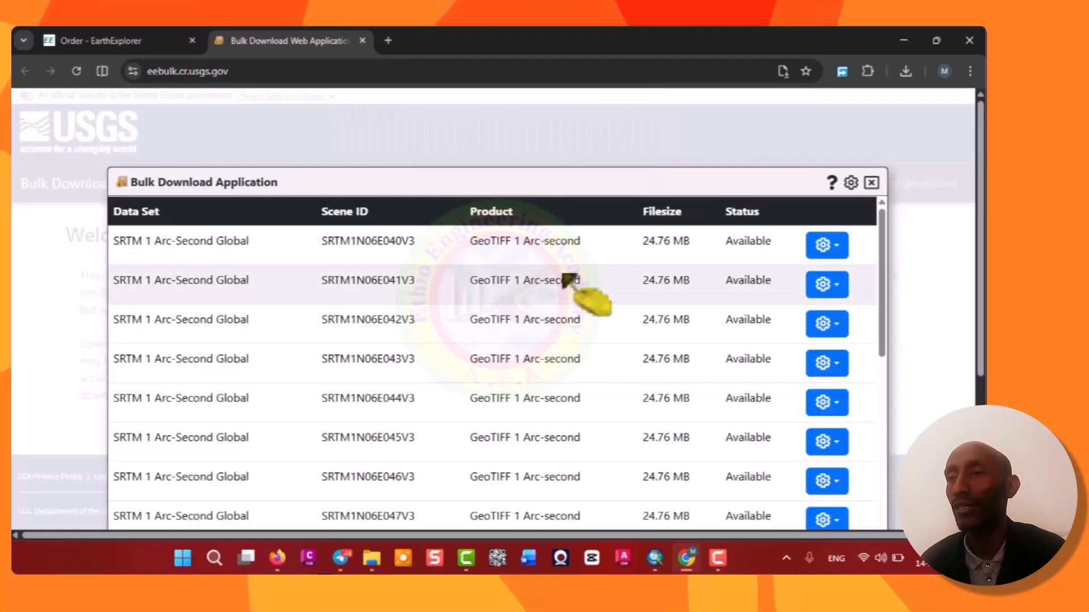
Begin downloading all files of the order into the chosen folder.
scroll(719, 383, "down", 15)
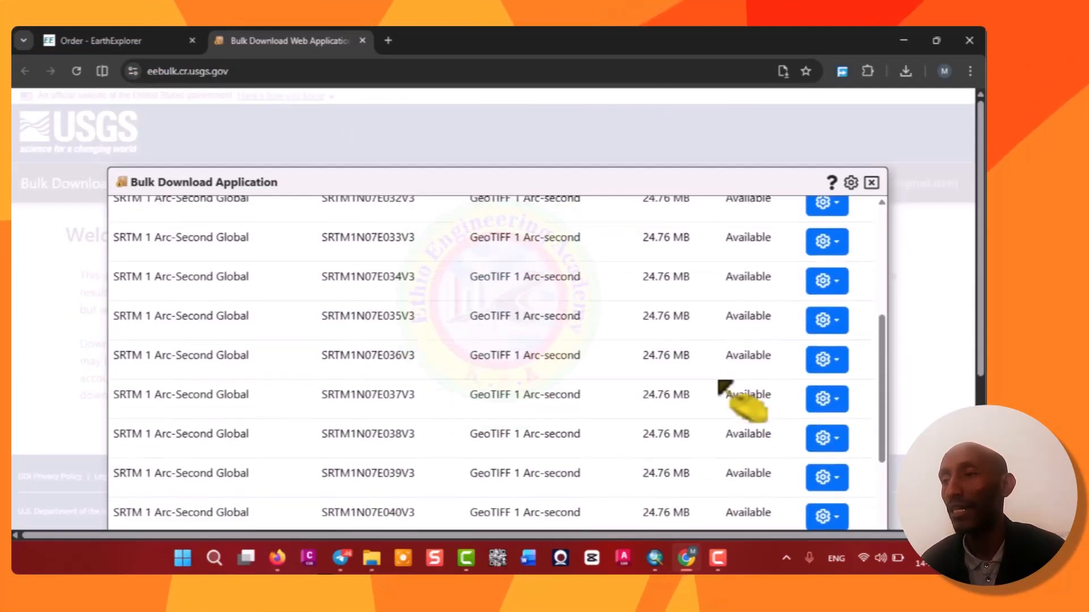
scroll(720, 382, "down", 4)
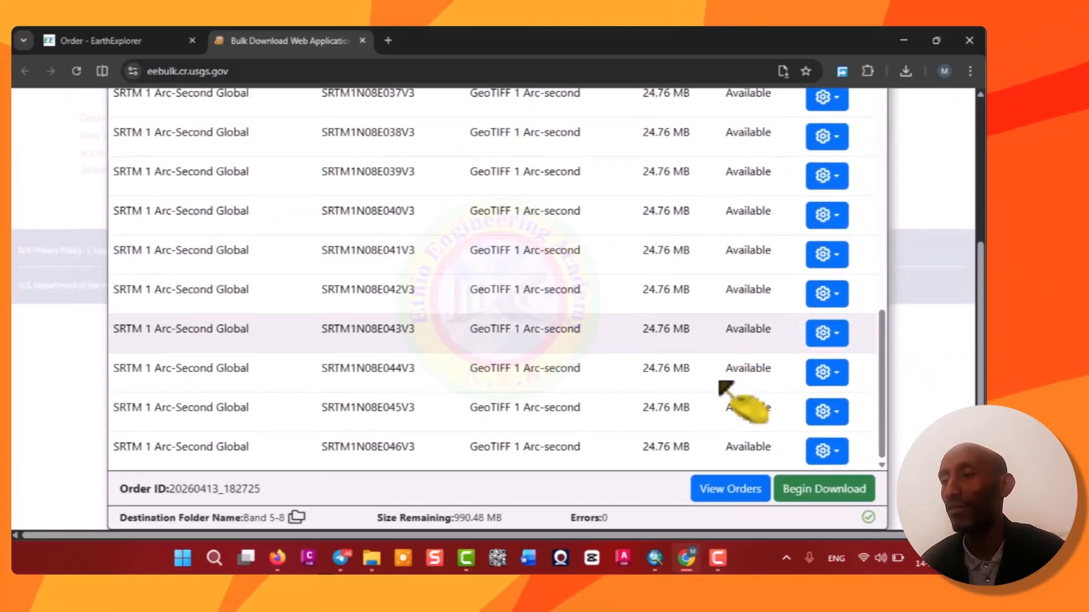
left_click(819, 494)
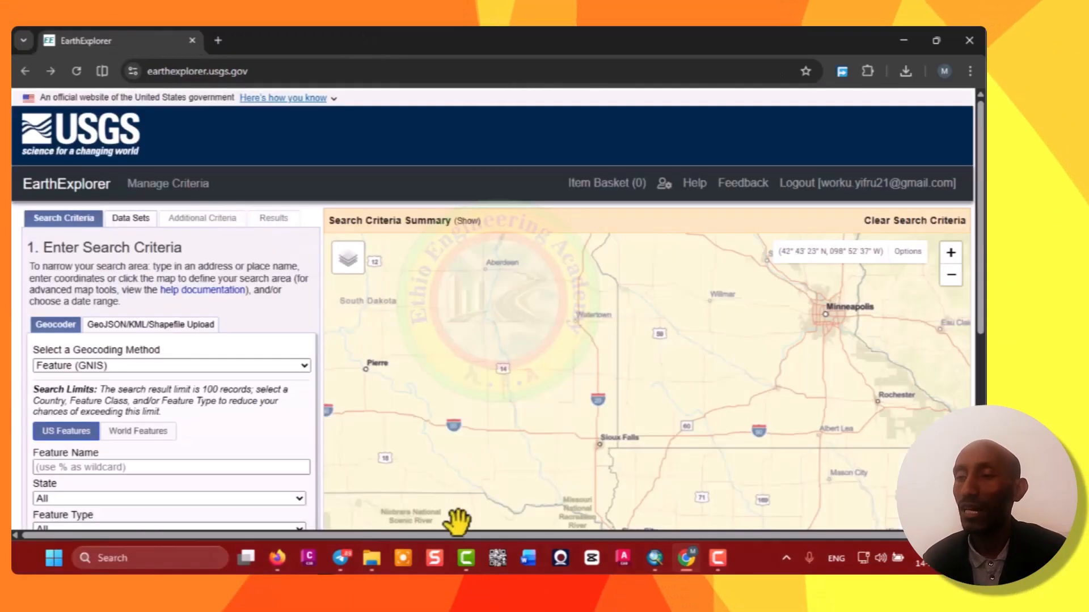
Inspect the Band 1-4, Band 5-8 and Band 9-12 folders in File Explorer for the downloaded tiles.
left_click(371, 558)
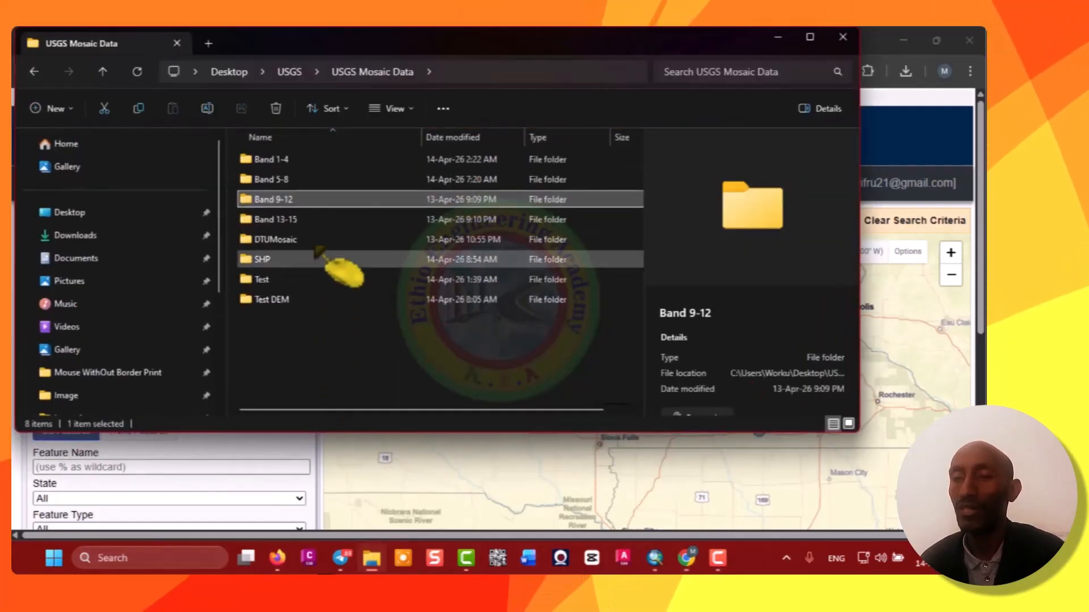
double_click(266, 160)
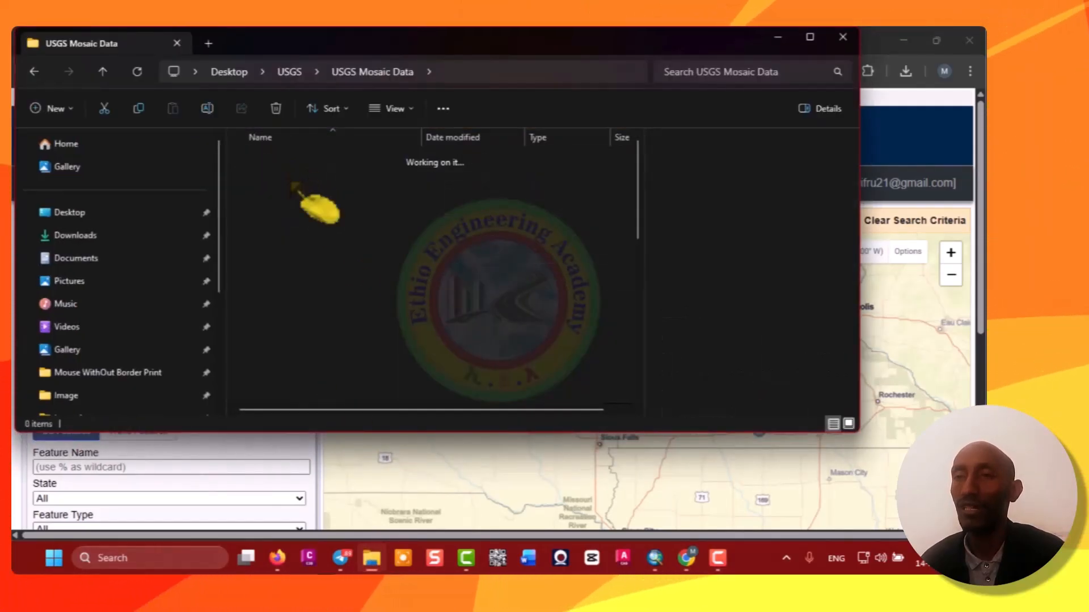
left_click(397, 72)
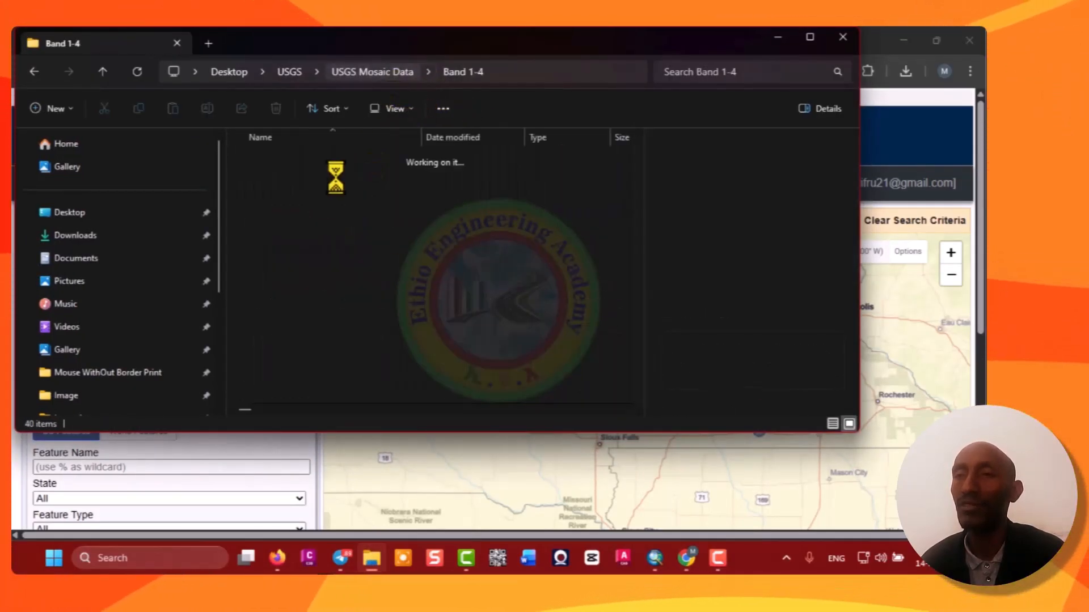
double_click(284, 180)
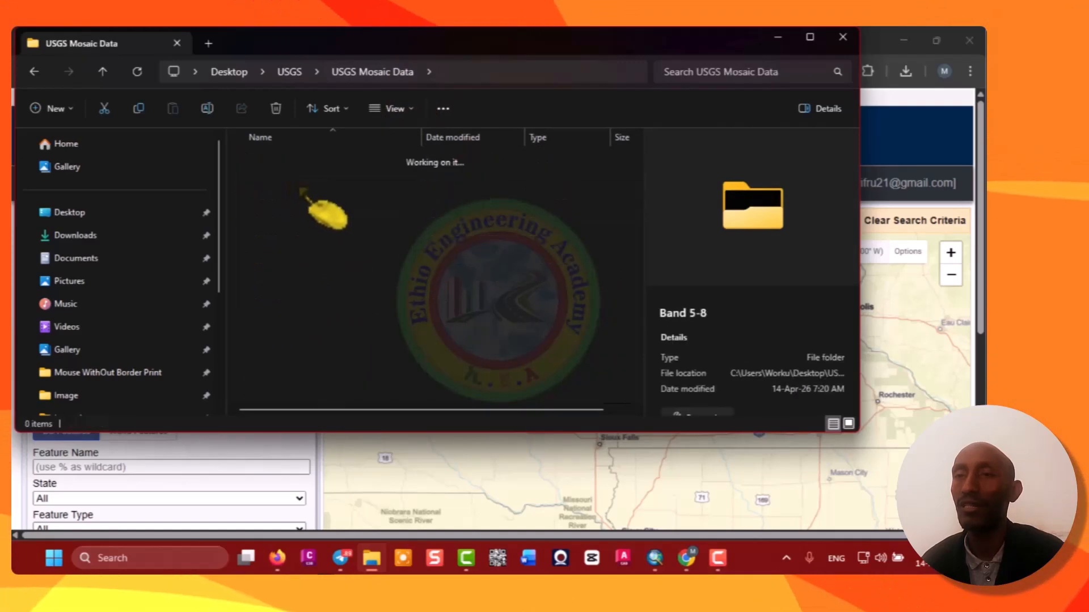
left_click(384, 72)
left_click(291, 202)
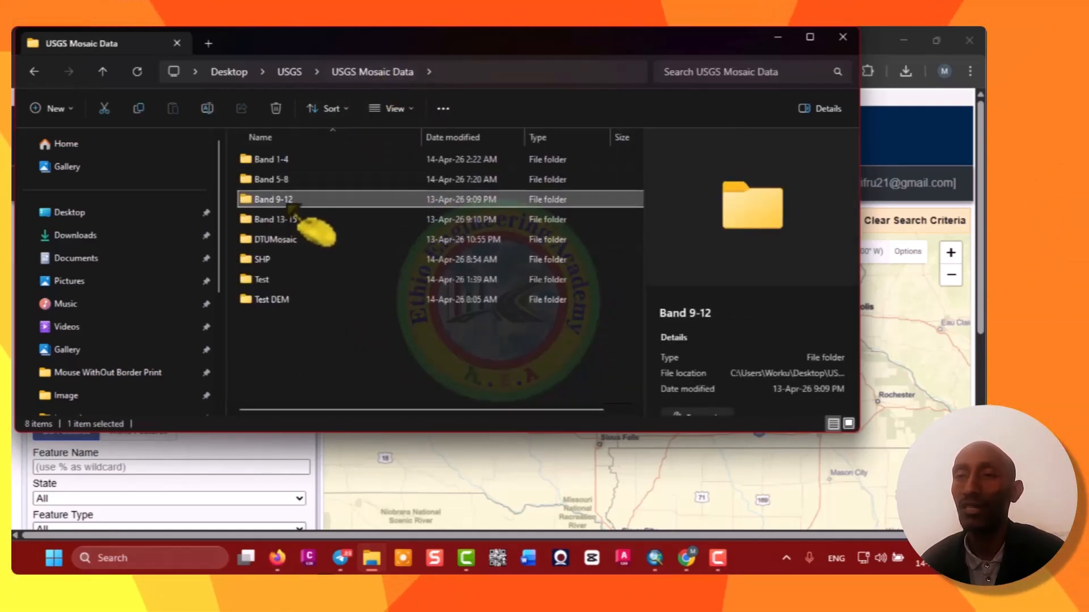
double_click(290, 203)
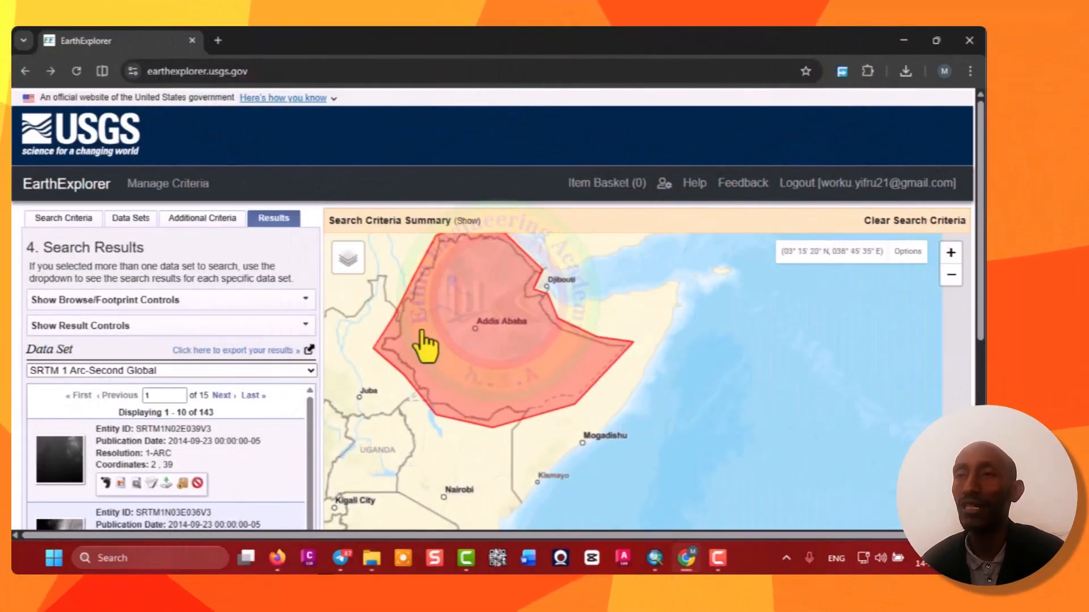
scroll(418, 345, "up", 1)
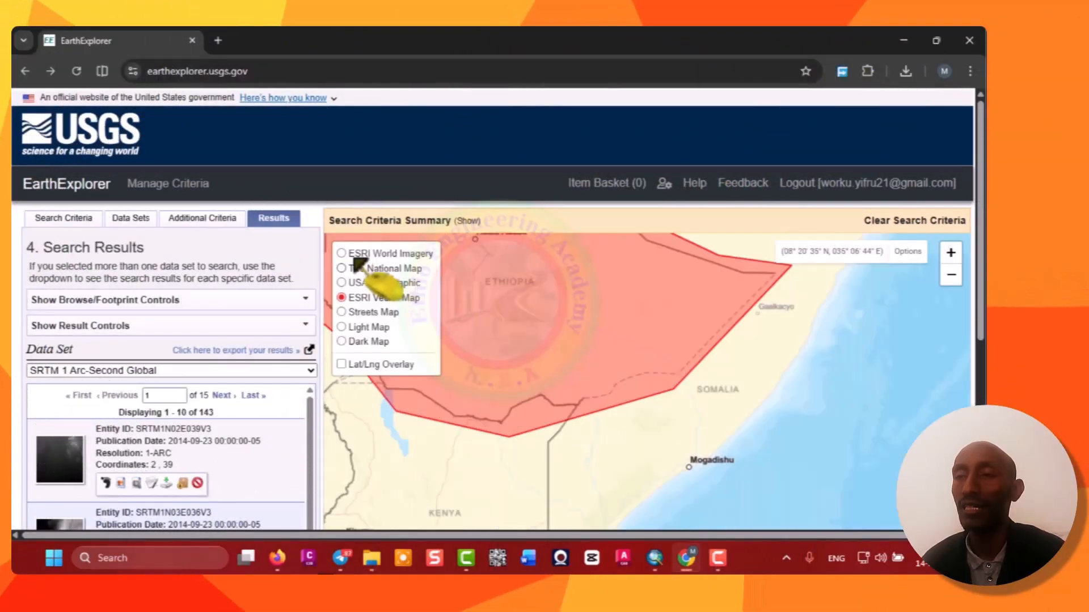
Switch the map basemap to ESRI World Imagery in EarthExplorer.
left_click(354, 255)
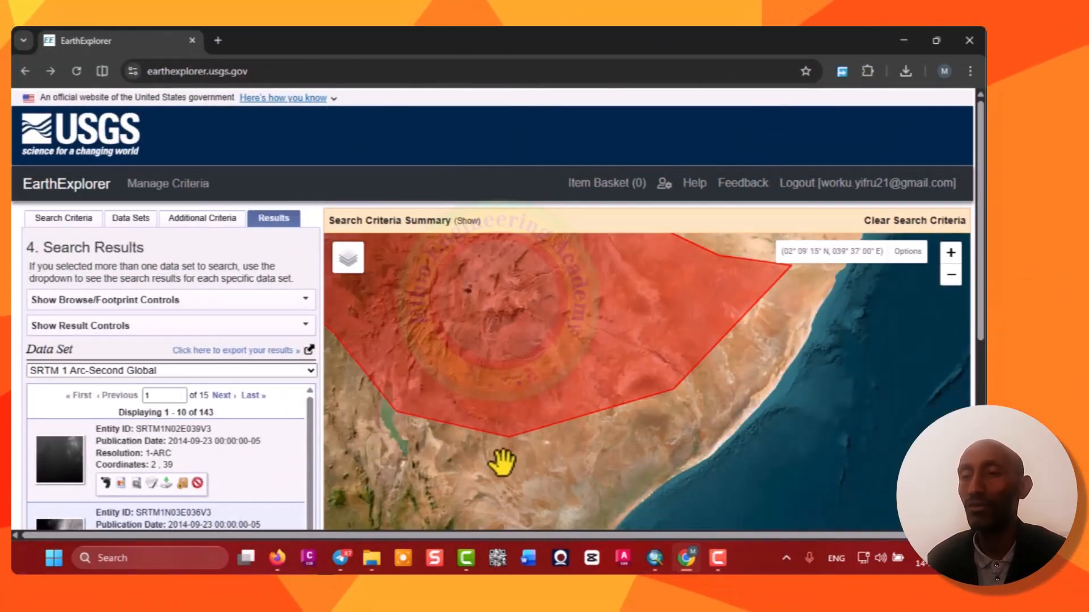
scroll(501, 470, "down", 2)
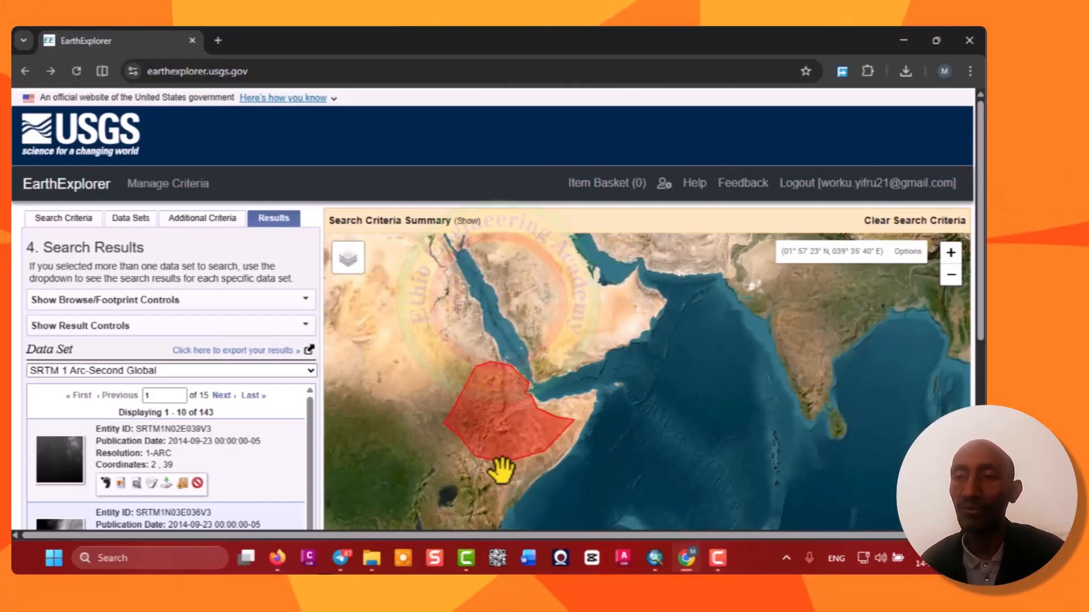
scroll(501, 469, "up", 1)
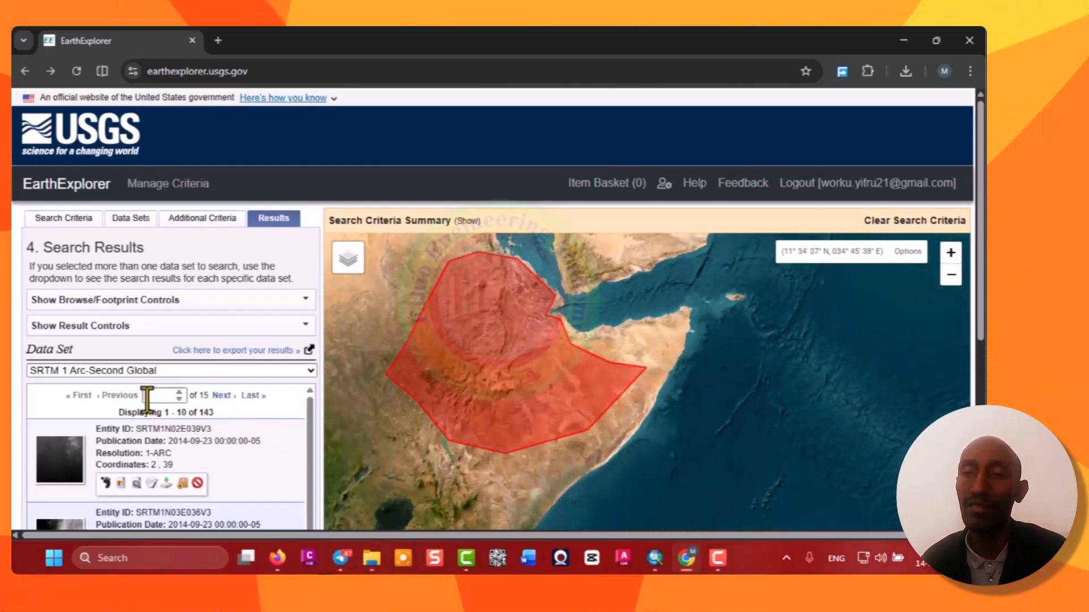
Go to results page 9 and add each tile from SRTM1N08E047V3 through SRTM1N09E040V3 to the item basket.
left_click_drag(163, 401, 142, 400)
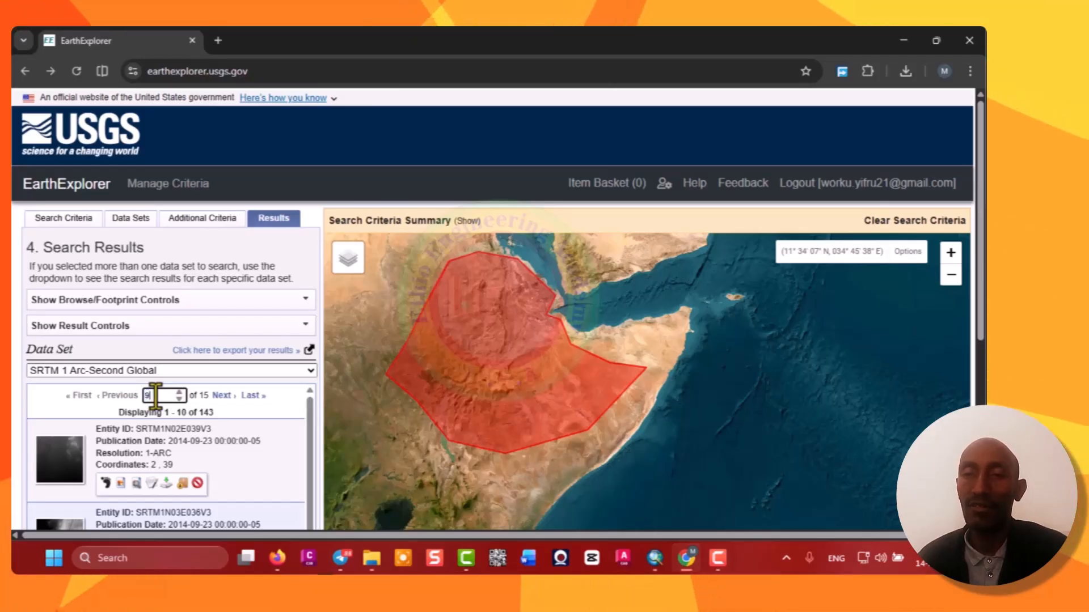
type("9")
key("Return")
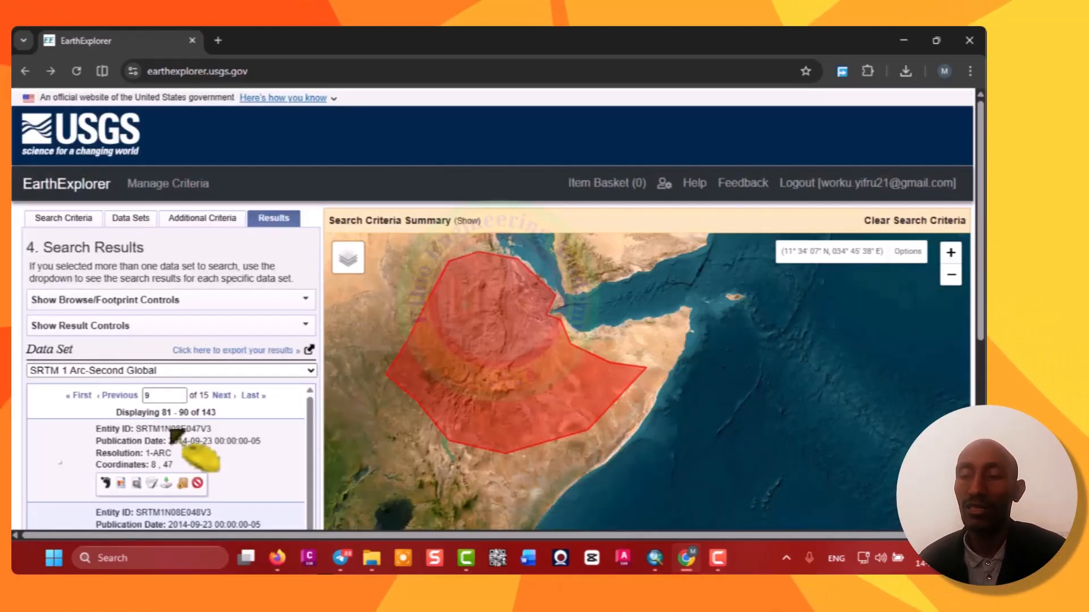
scroll(280, 193, "down", 2)
scroll(275, 180, "down", 1)
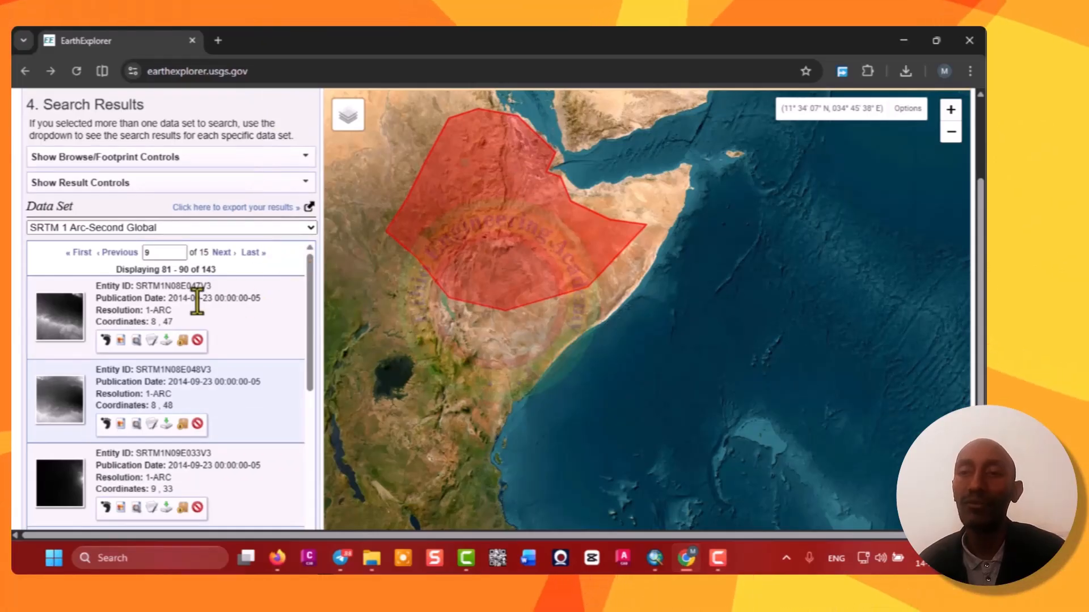
scroll(272, 125, "down", 1)
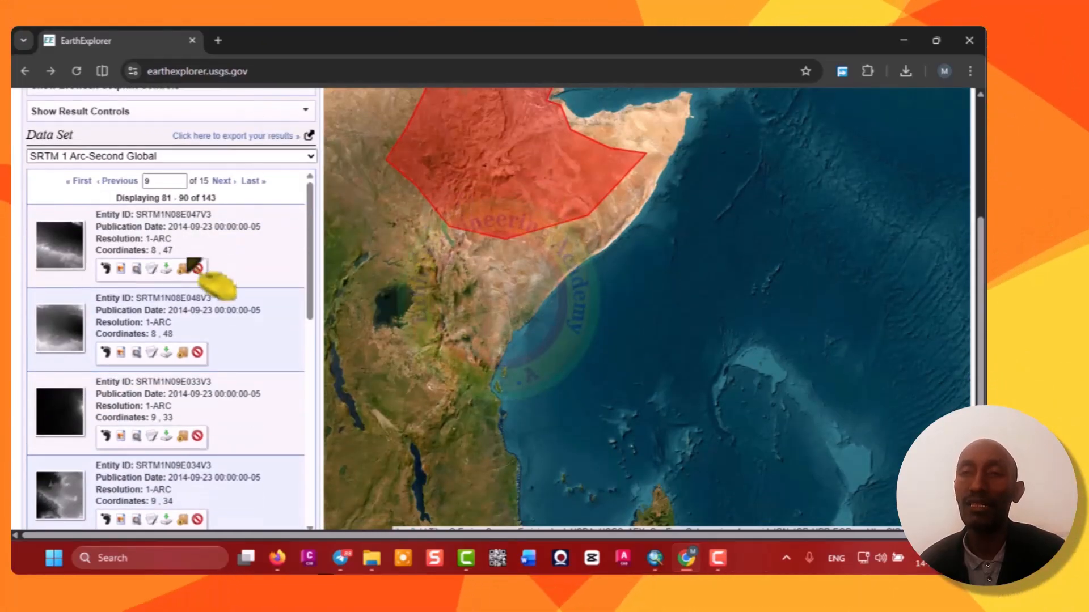
left_click(183, 268)
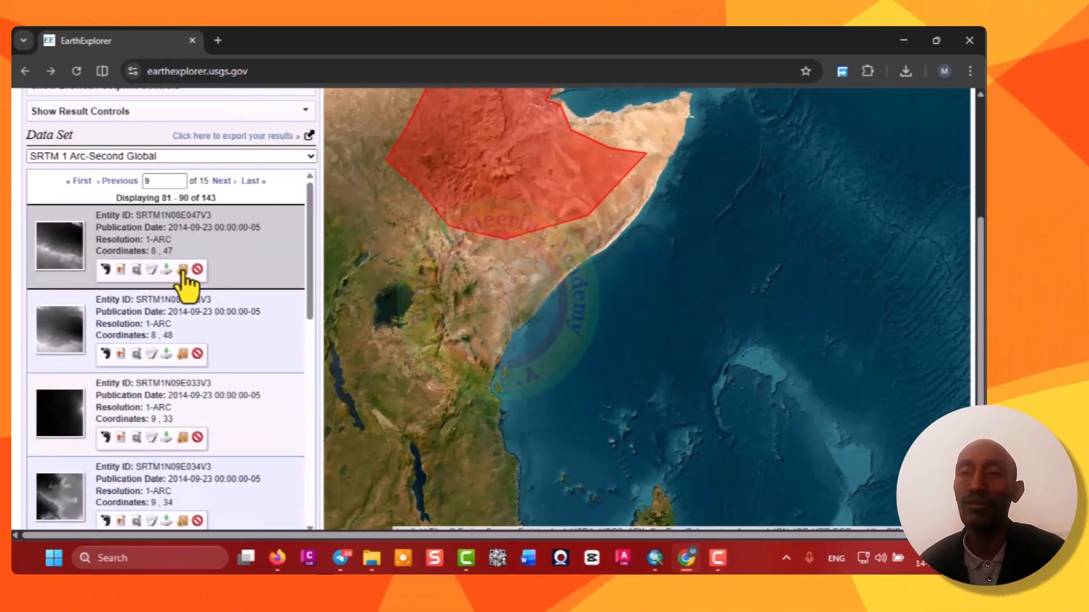
left_click(182, 354)
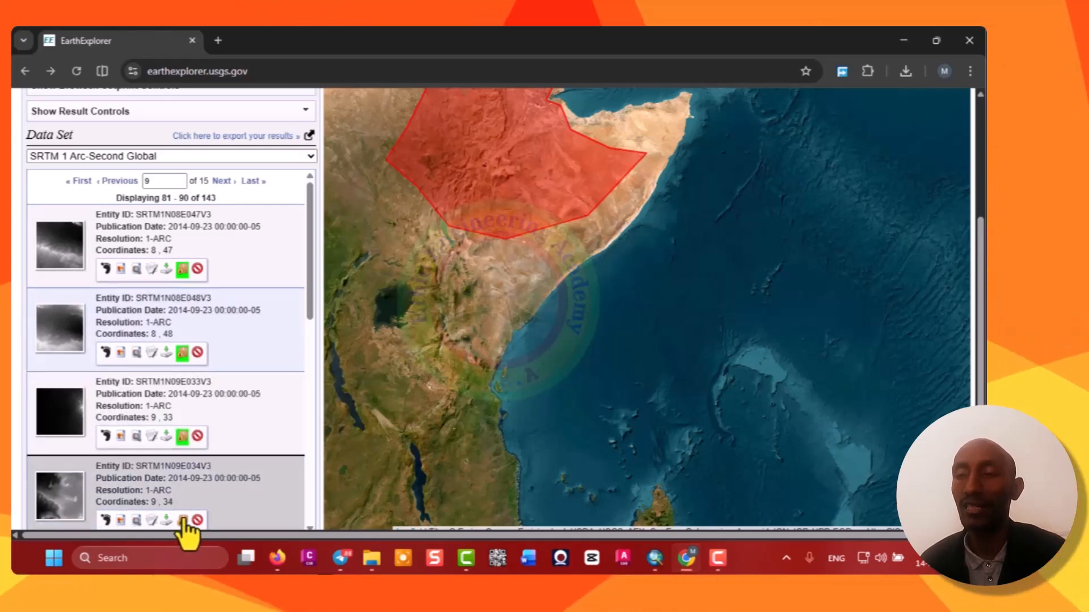
scroll(244, 238, "down", 6)
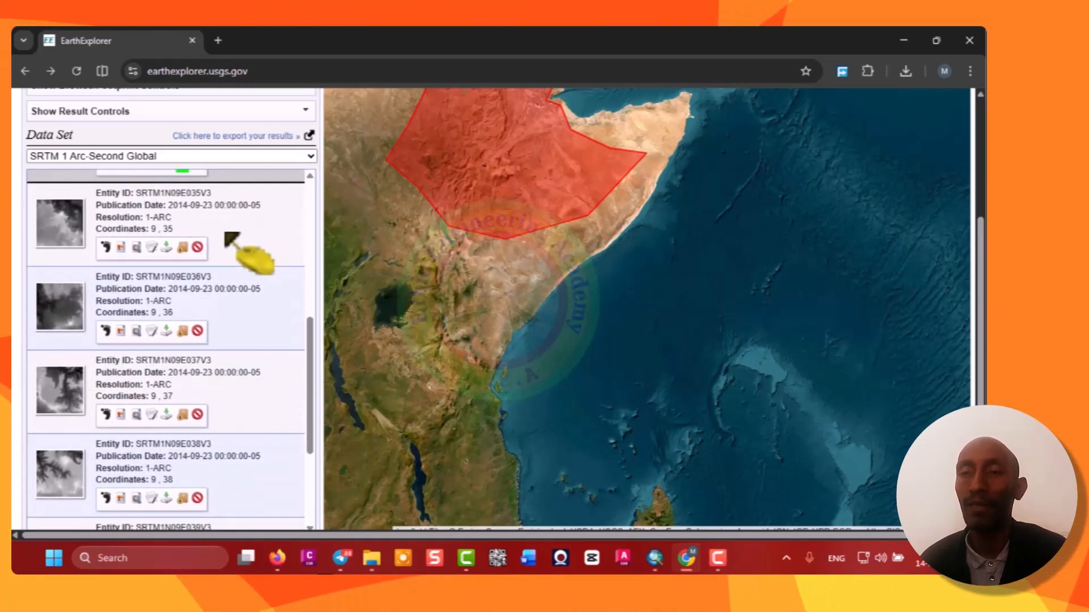
left_click(182, 247)
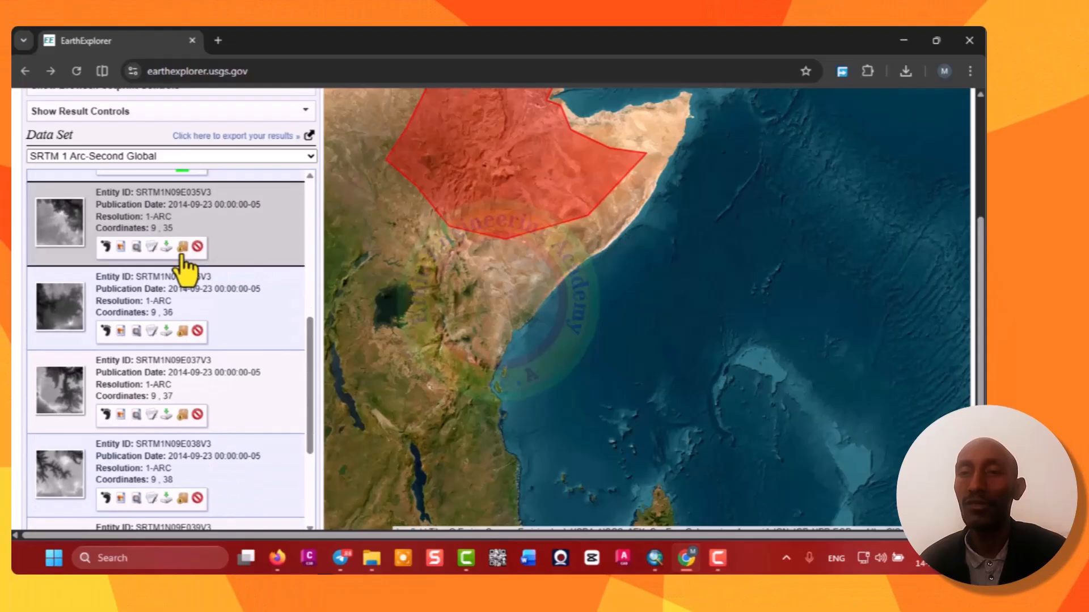
left_click(182, 330)
left_click(182, 414)
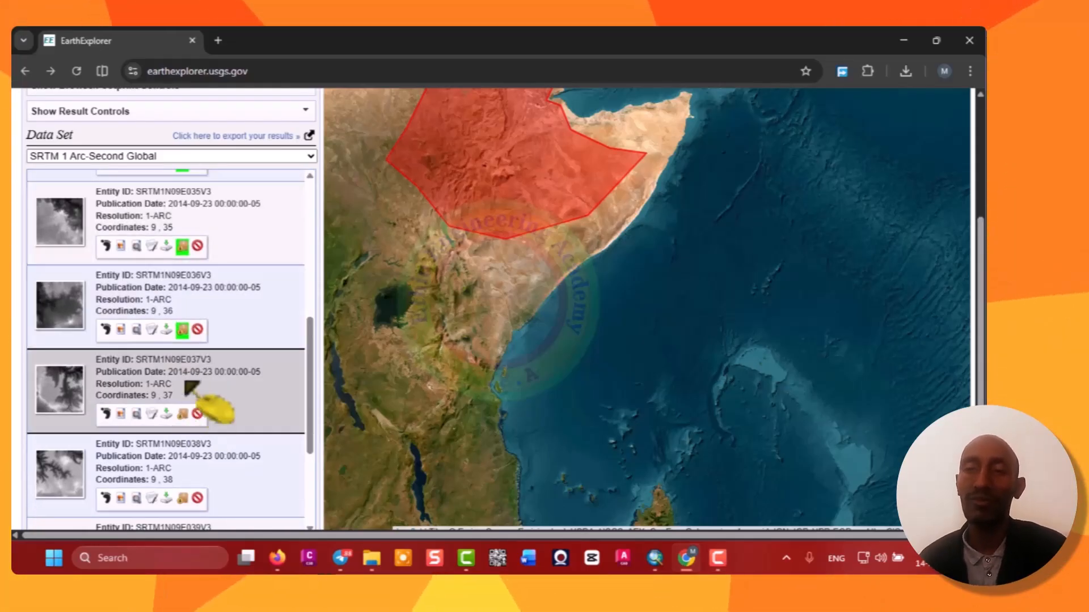
scroll(239, 267, "down", 2)
scroll(230, 255, "down", 5)
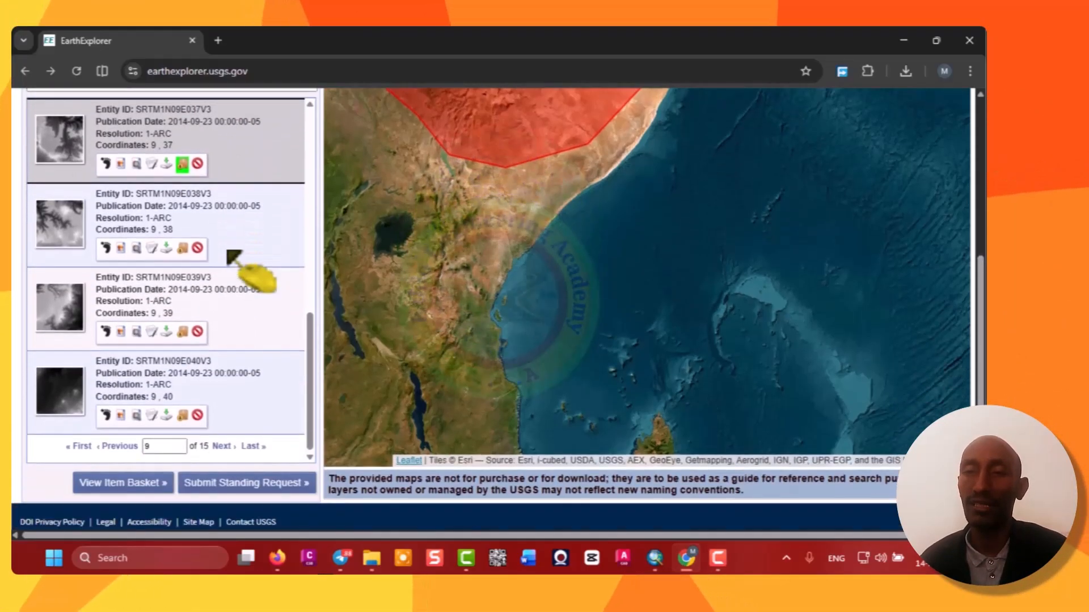
left_click(182, 248)
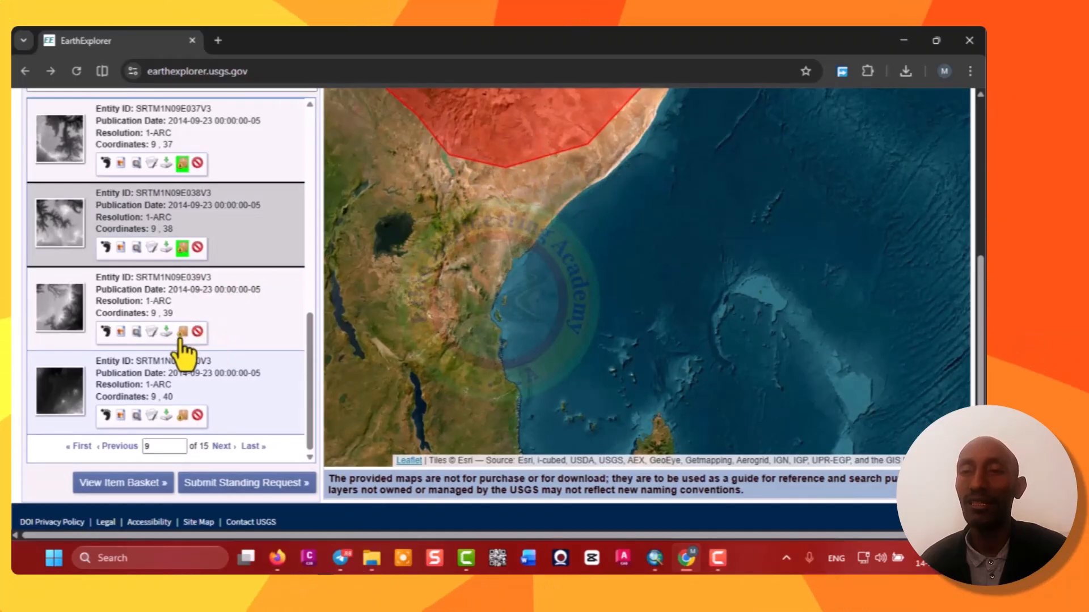
left_click(182, 332)
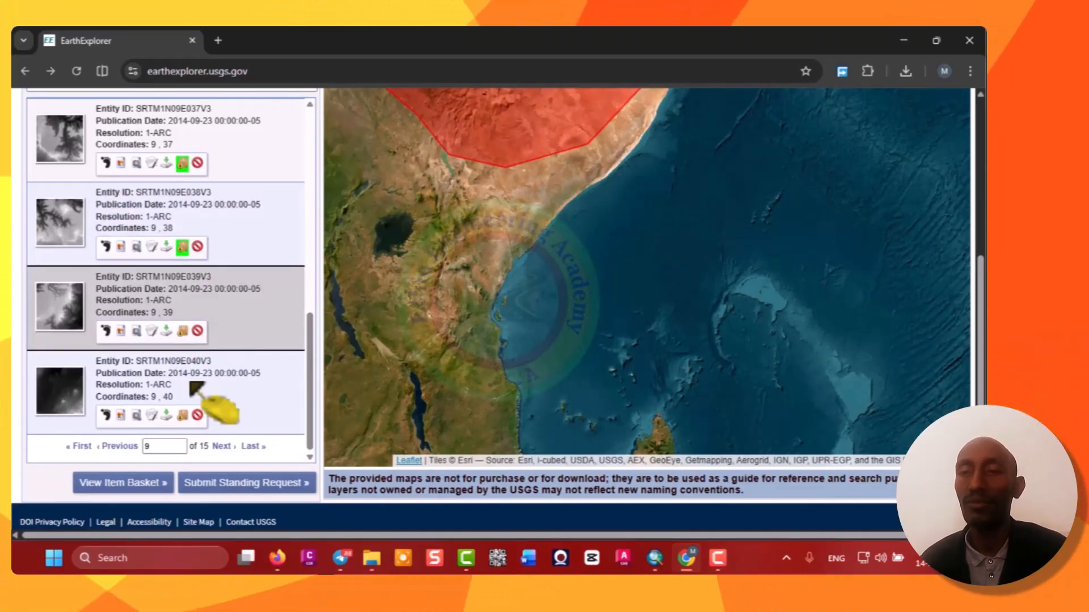
left_click(182, 416)
Go to results page 10 and add the SRTM1N10E037V3 tile to the item basket.
left_click(158, 447)
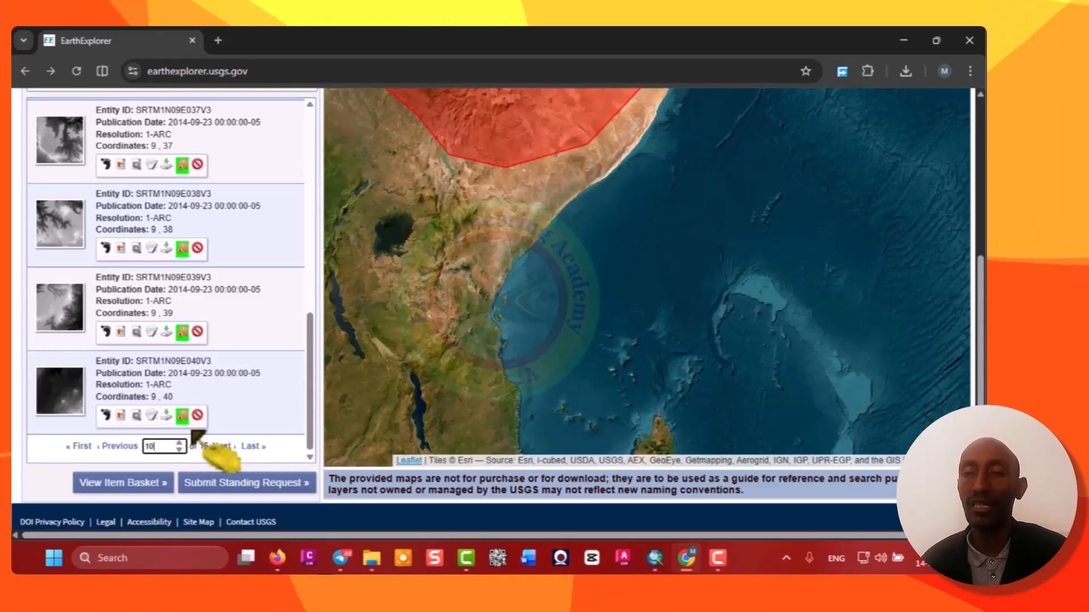
type("10")
key("Return")
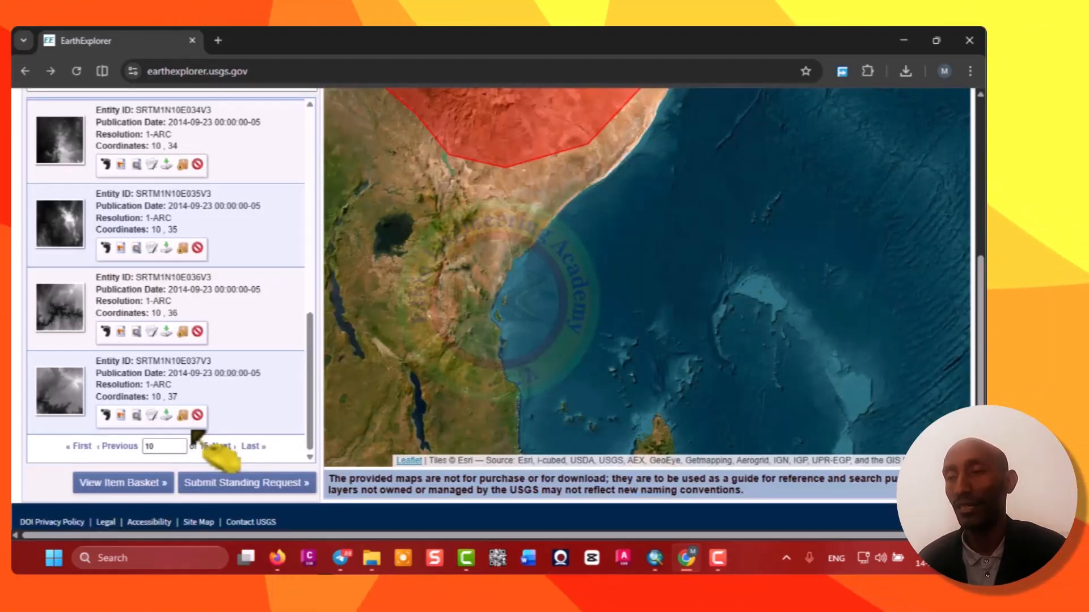
left_click(182, 416)
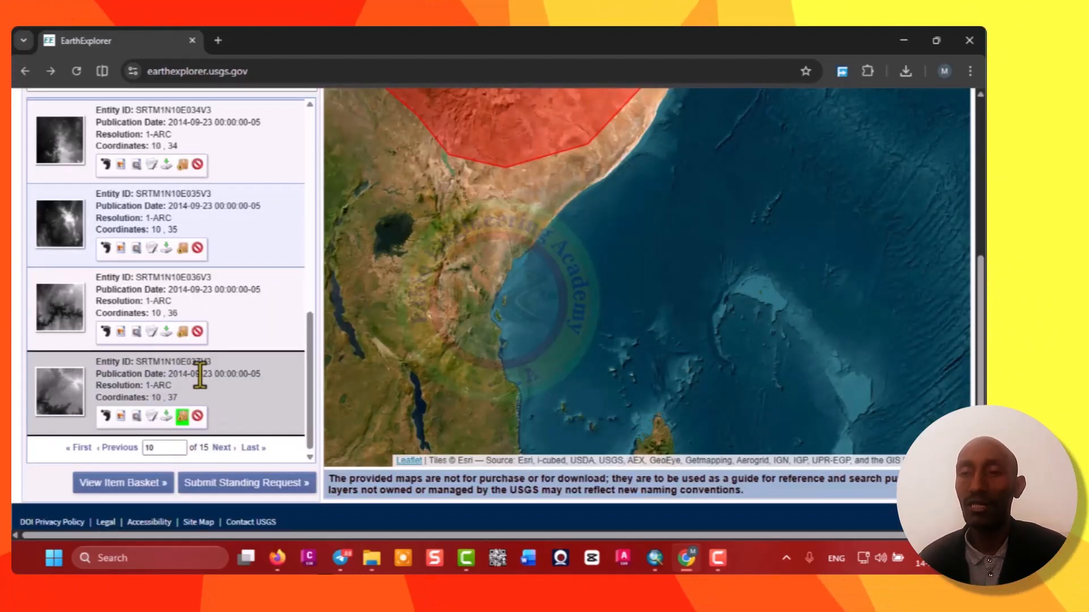
Add the remaining page 10 tiles, from SRTM1N10E036V3 back up to SRTM1N09E041V3, to the item basket.
left_click(199, 274)
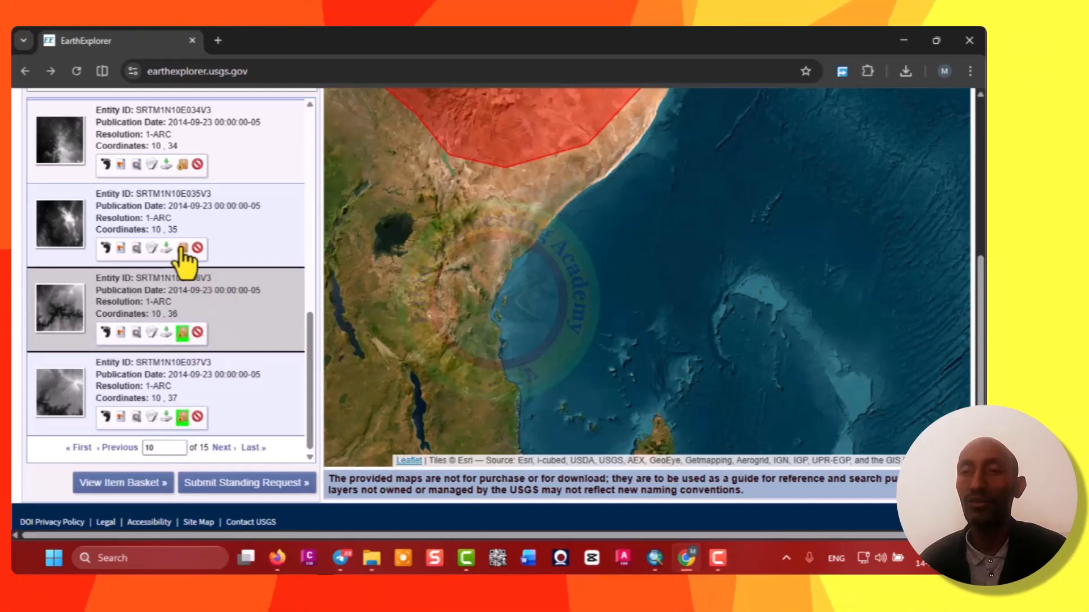
left_click(209, 224)
left_click(182, 168)
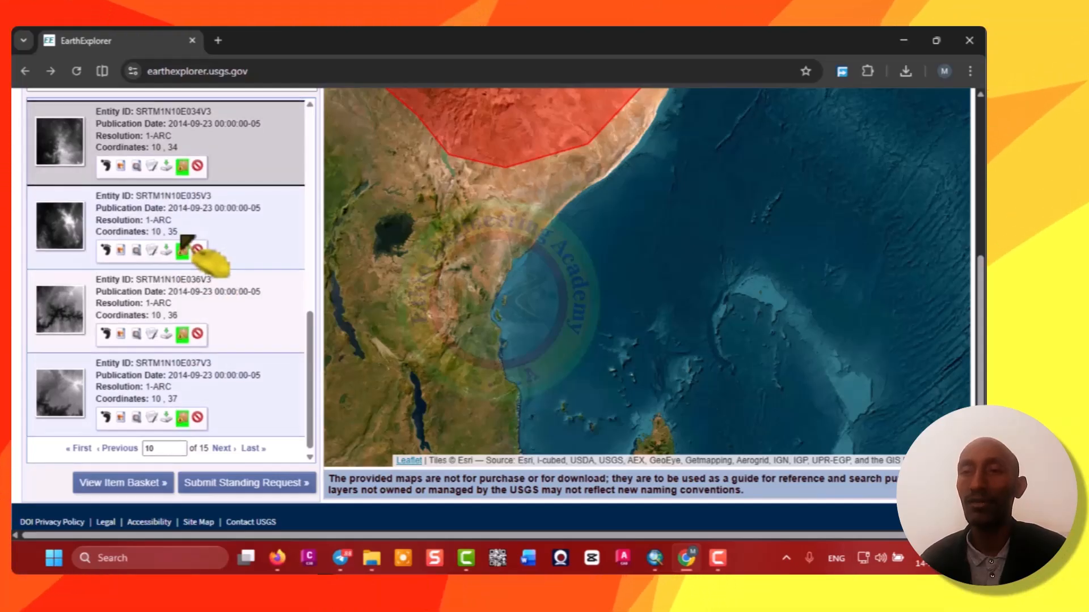
scroll(195, 250, "up", 3)
left_click(182, 296)
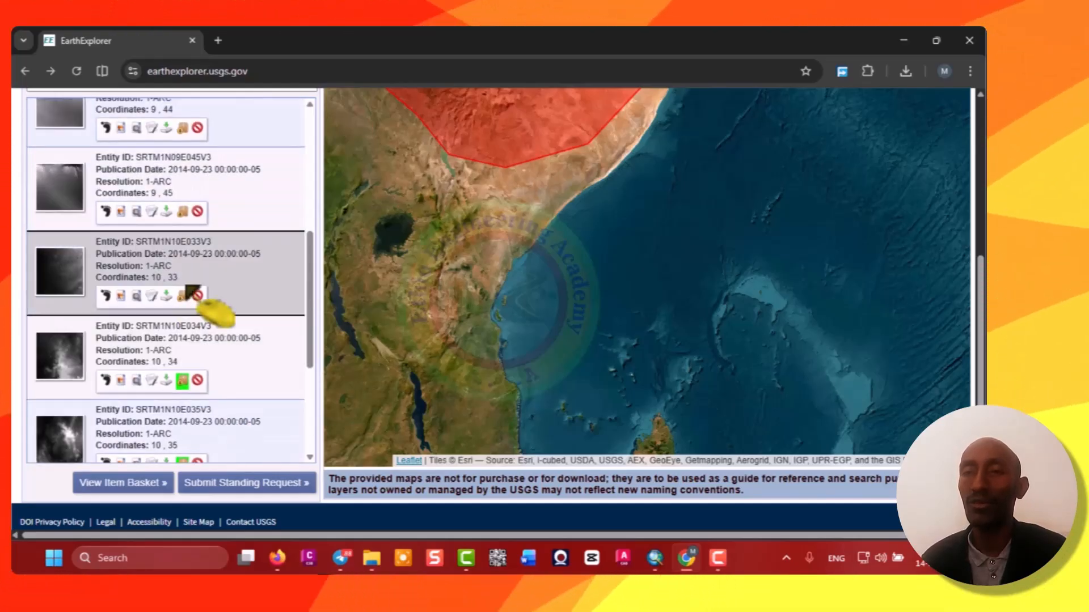
left_click(182, 212)
left_click(182, 128)
scroll(190, 236, "up", 3)
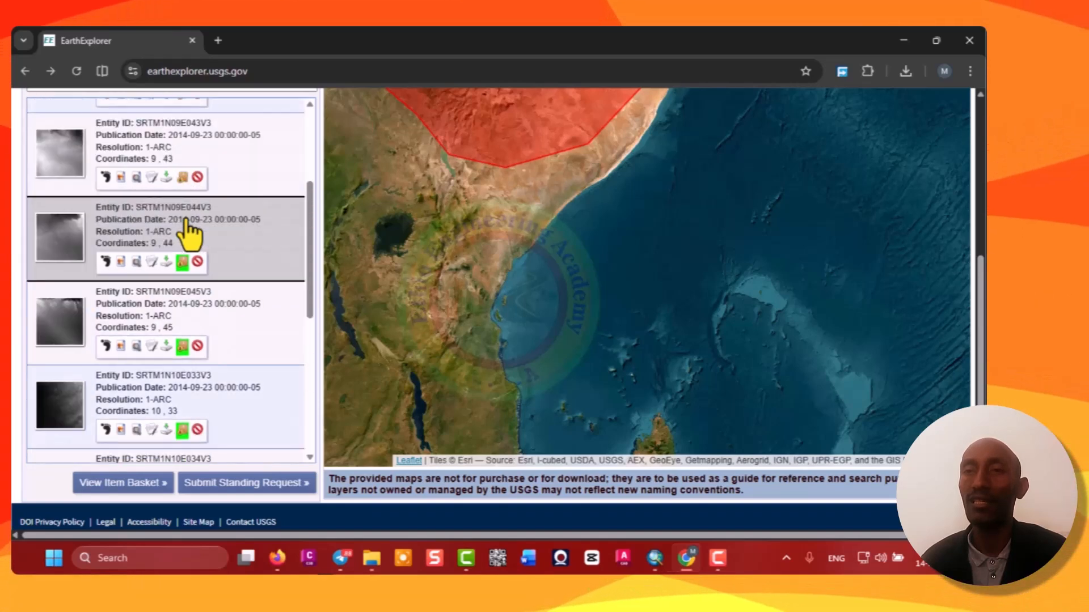
left_click(182, 259)
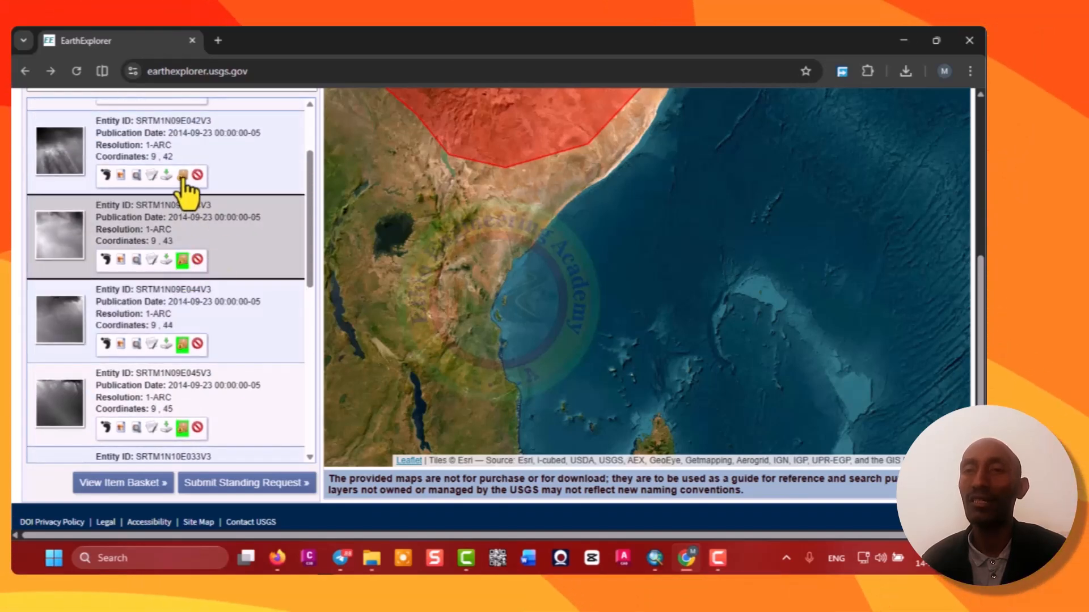
scroll(187, 236, "up", 1)
left_click(182, 250)
scroll(190, 230, "up", 3)
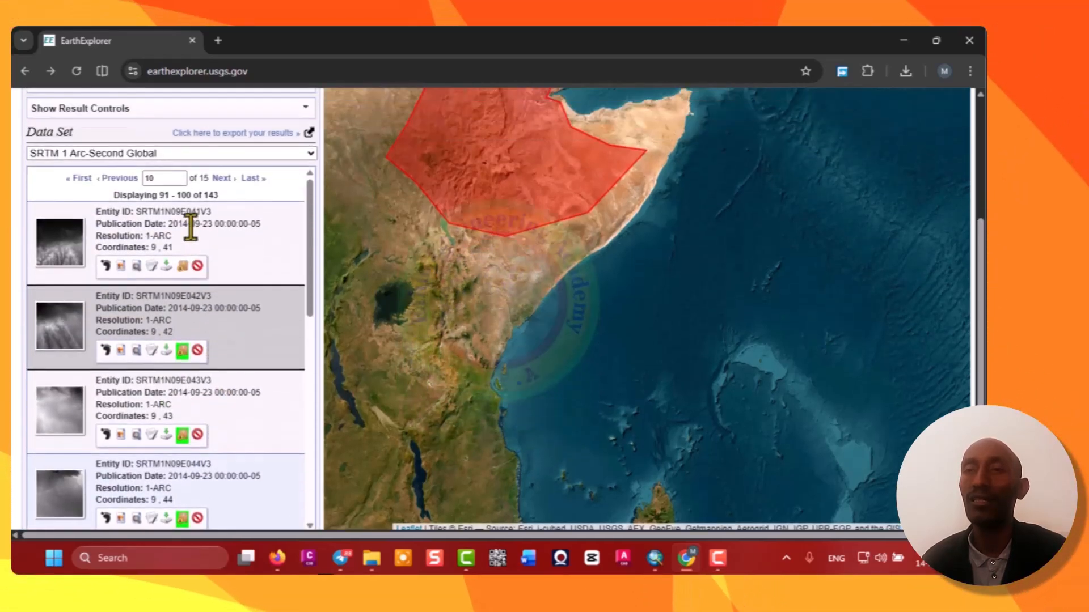
left_click(182, 271)
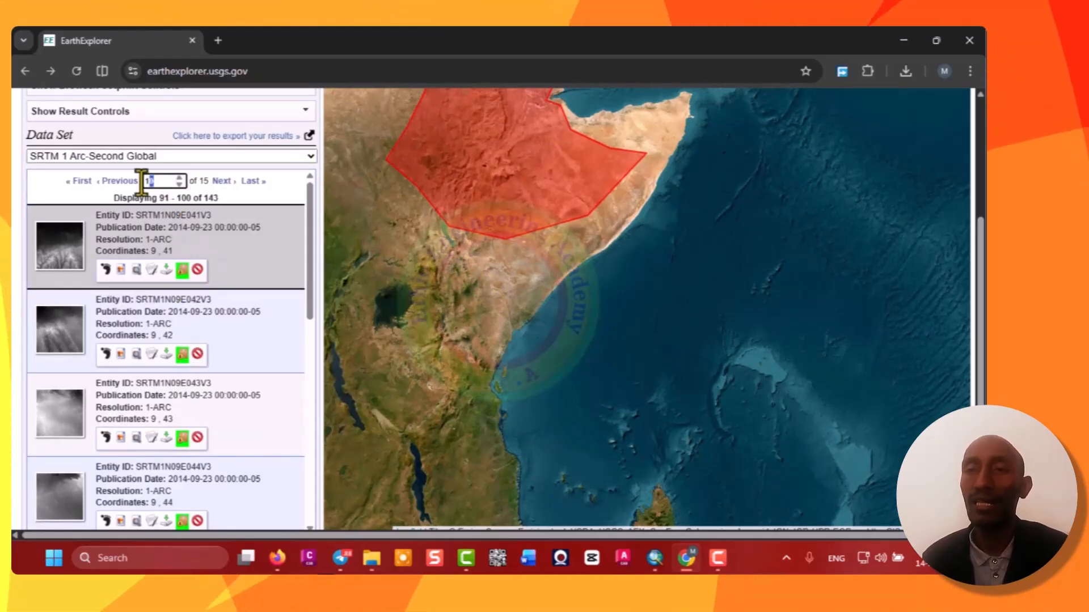
Go to results page 11 and add each tile from SRTM1N10E038V3 through SRTM1N11E037V3 to the item basket.
type("1")
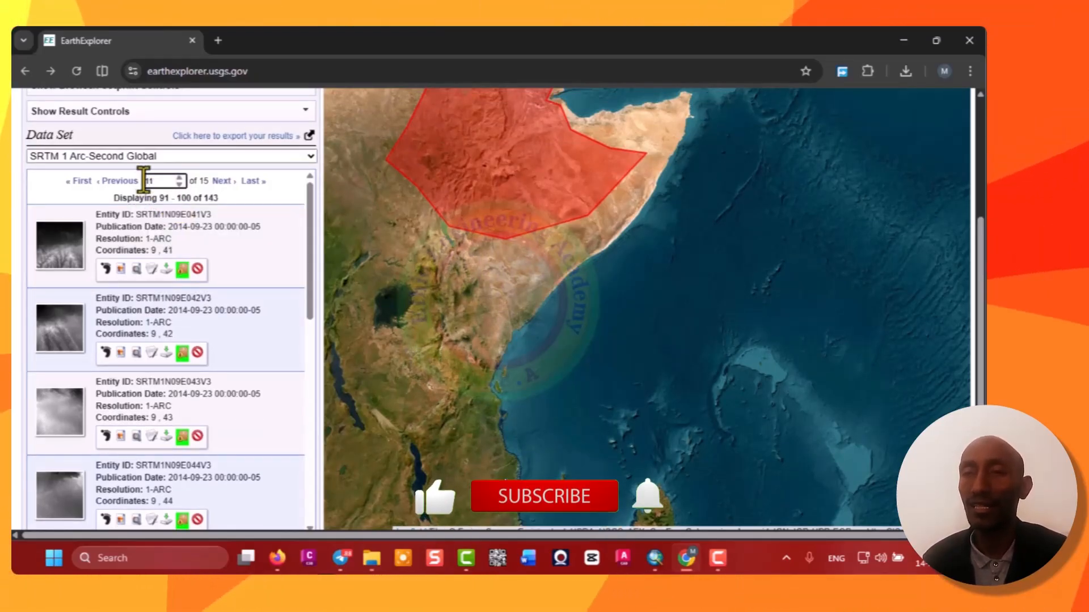
key("Return")
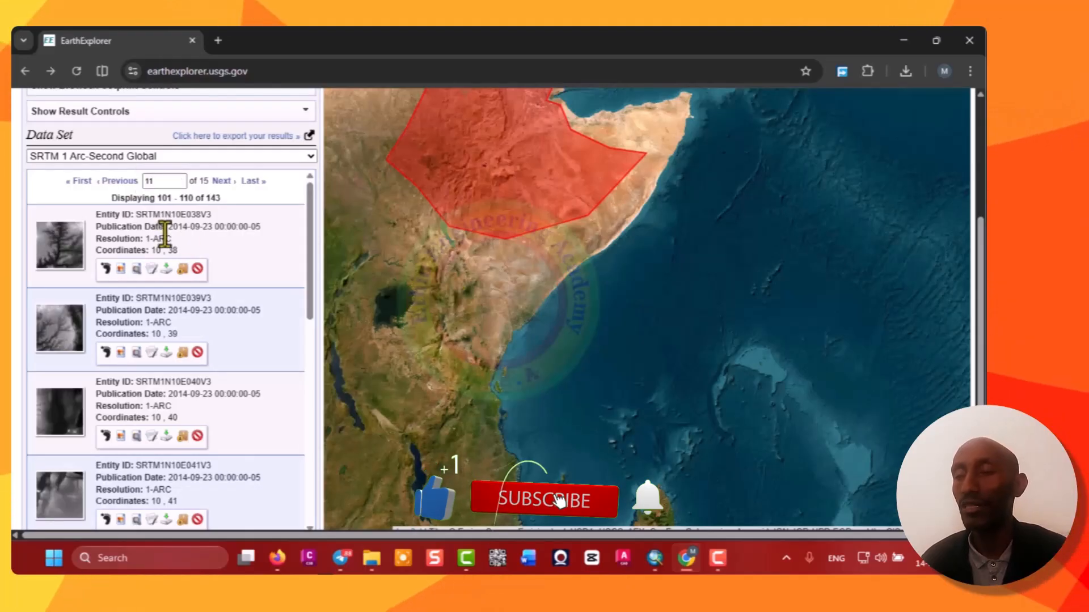
left_click(182, 268)
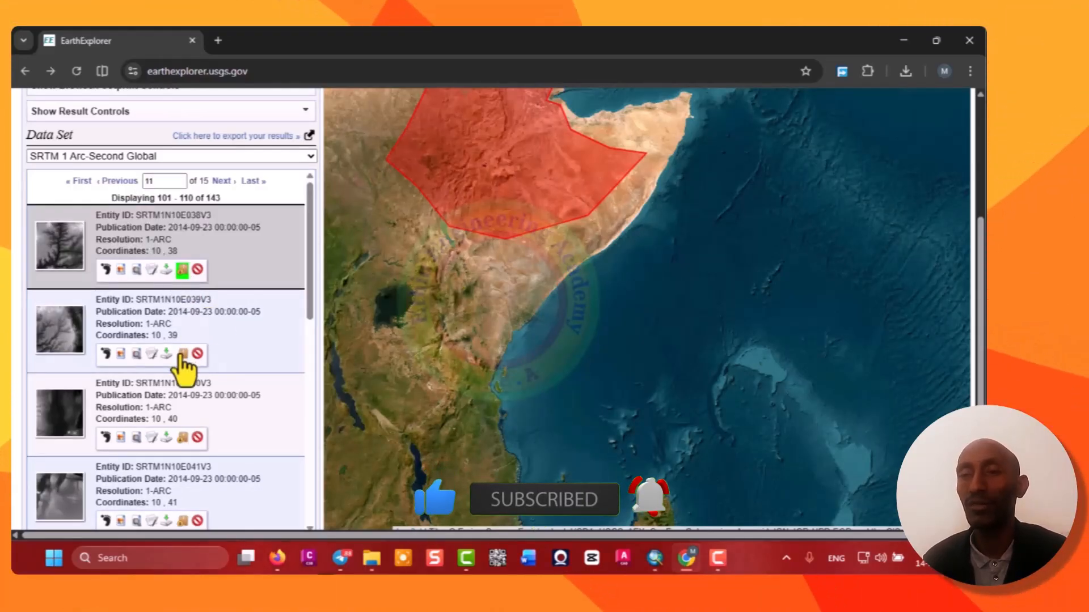
left_click(182, 354)
left_click(182, 438)
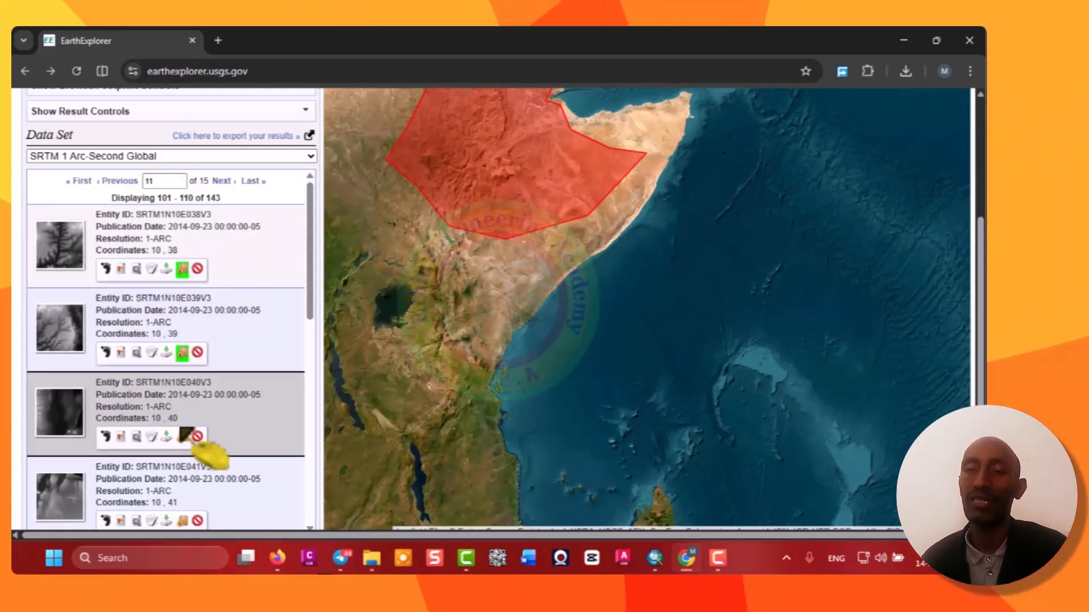
scroll(214, 366, "down", 4)
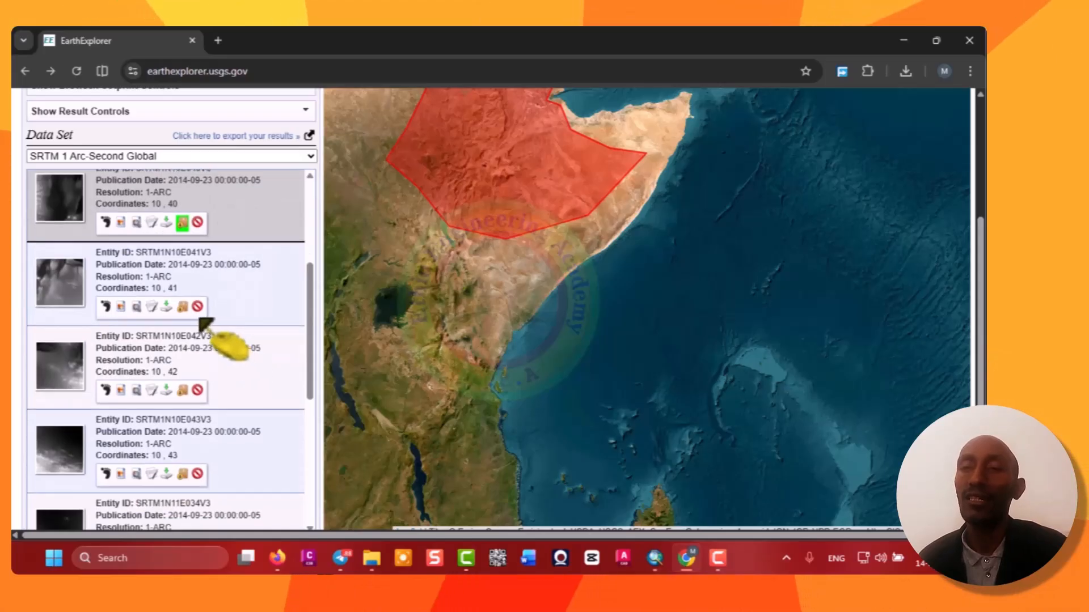
left_click(182, 307)
left_click(182, 390)
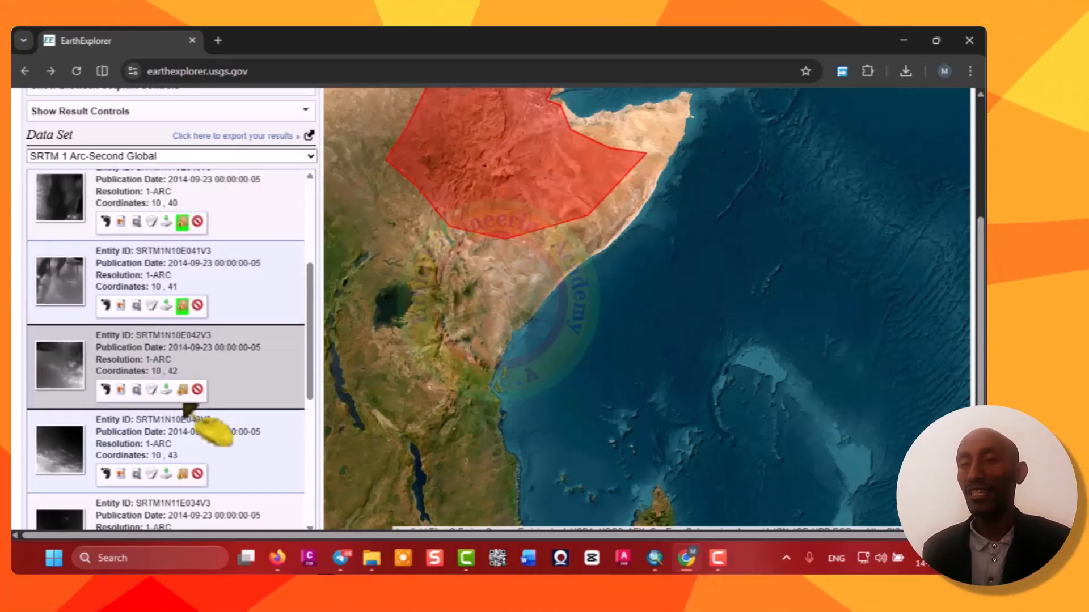
left_click(182, 474)
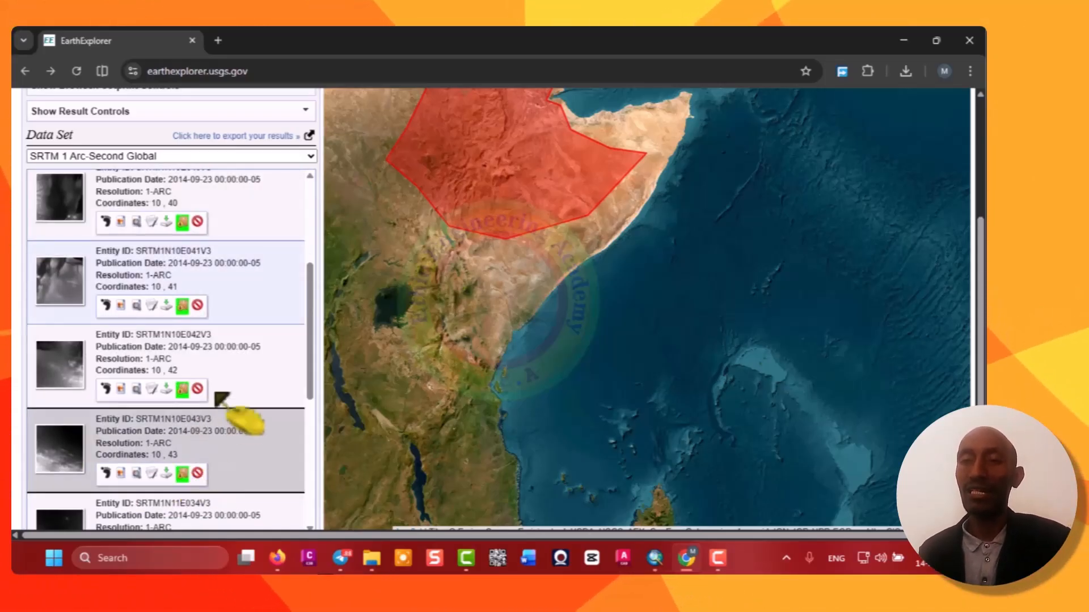
scroll(227, 278, "down", 5)
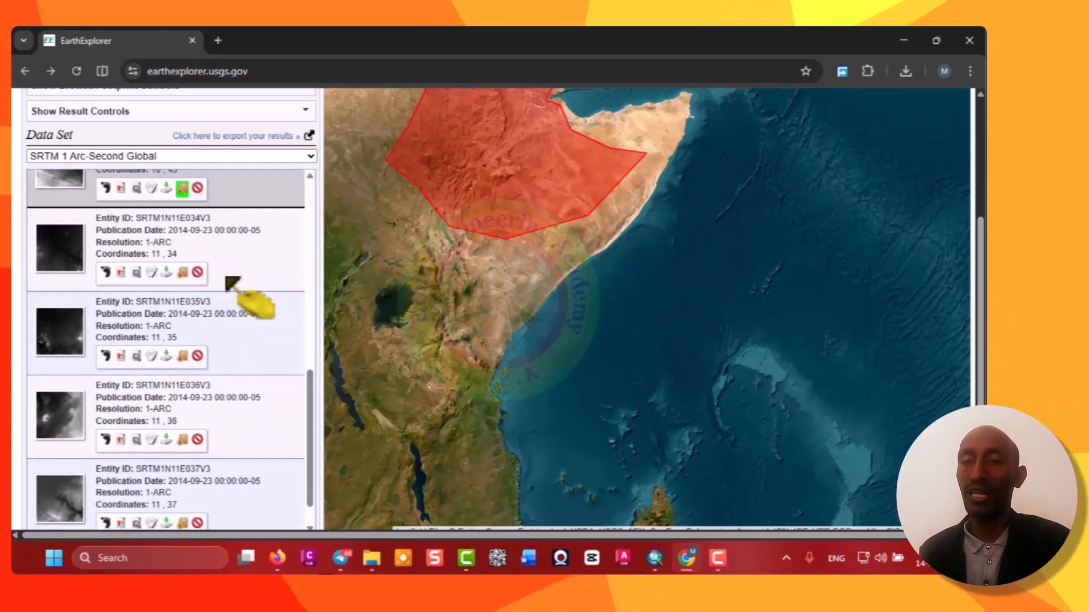
left_click(182, 272)
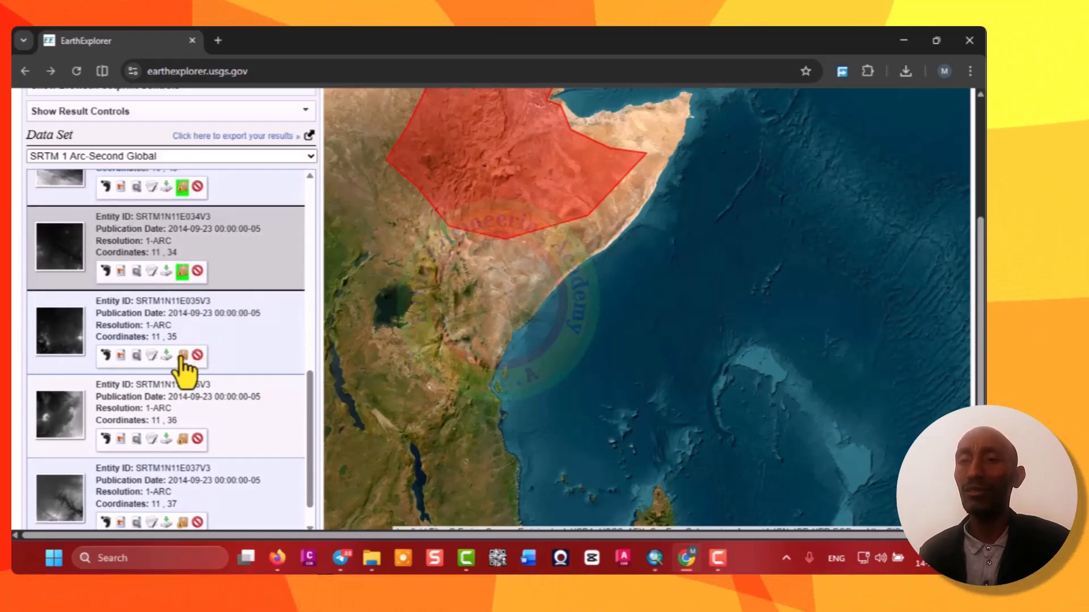
left_click(182, 439)
scroll(237, 326, "down", 1)
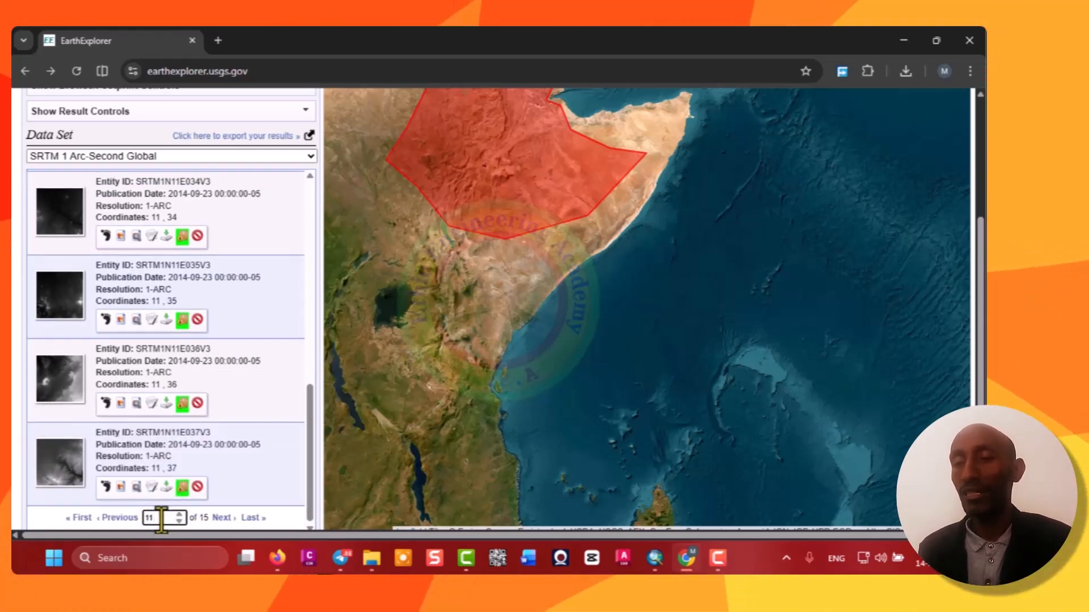
Go to results page 12 and add each tile from SRTM1N11E038V3 through SRTM1N12E037V3 to the item basket.
double_click(160, 518)
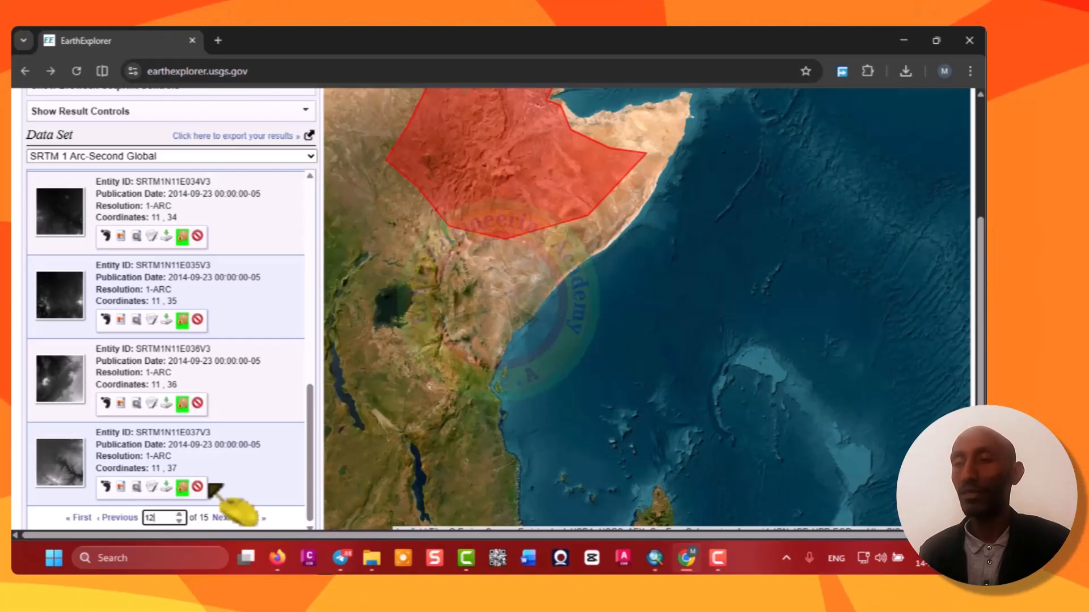
type("12")
key("Return")
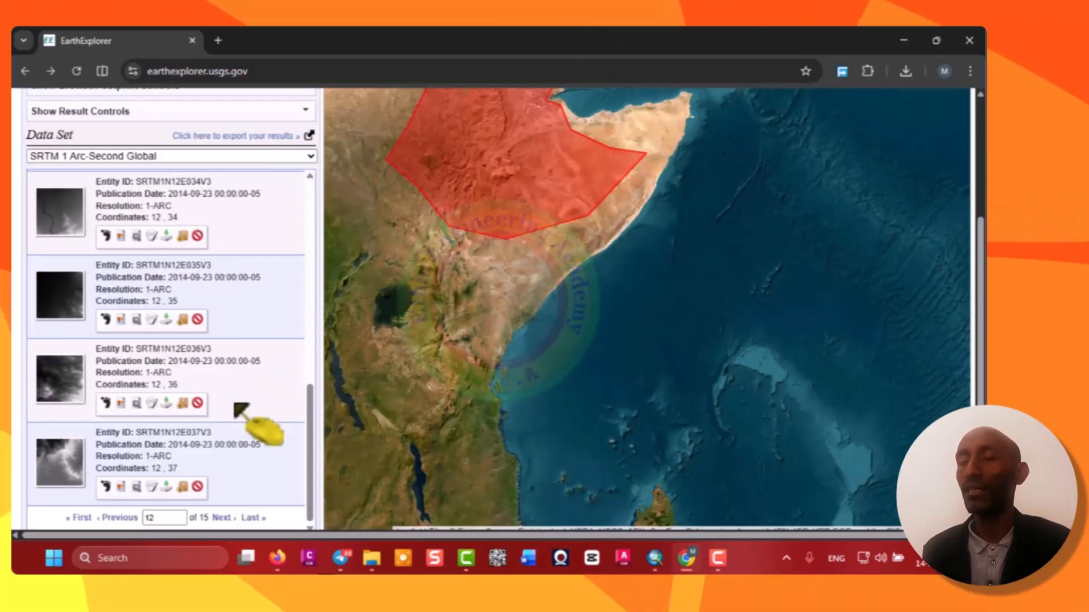
left_click(182, 489)
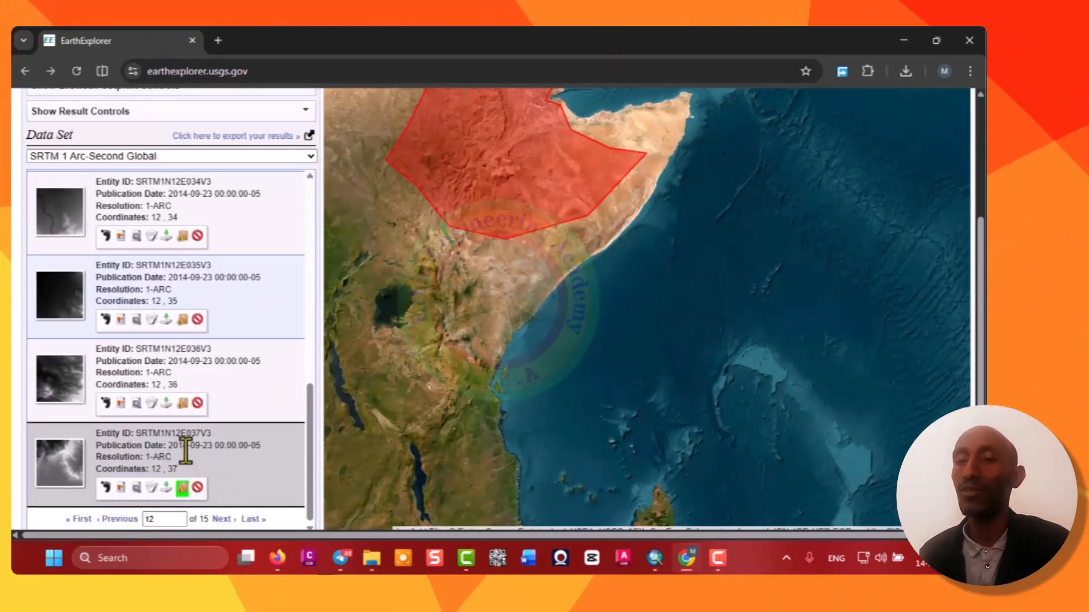
left_click(182, 403)
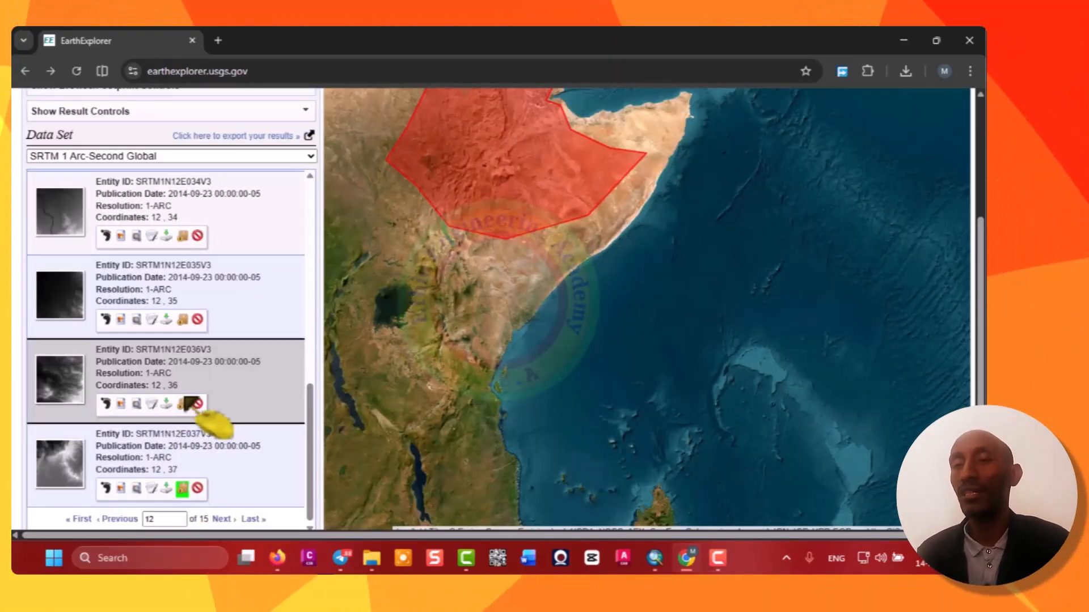
left_click(182, 320)
left_click(182, 236)
scroll(192, 326, "up", 3)
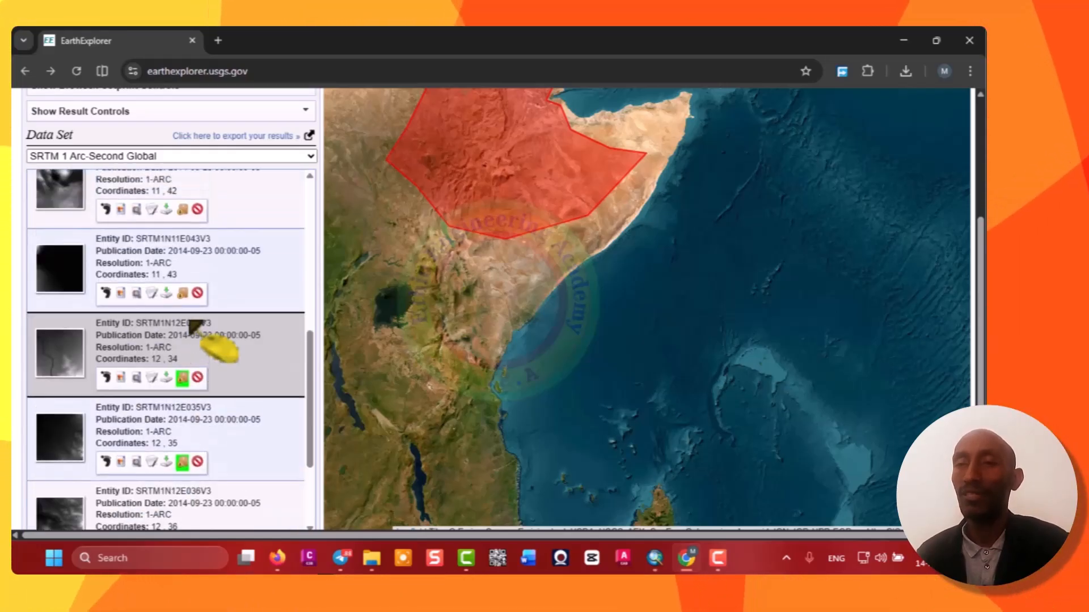
left_click(182, 214)
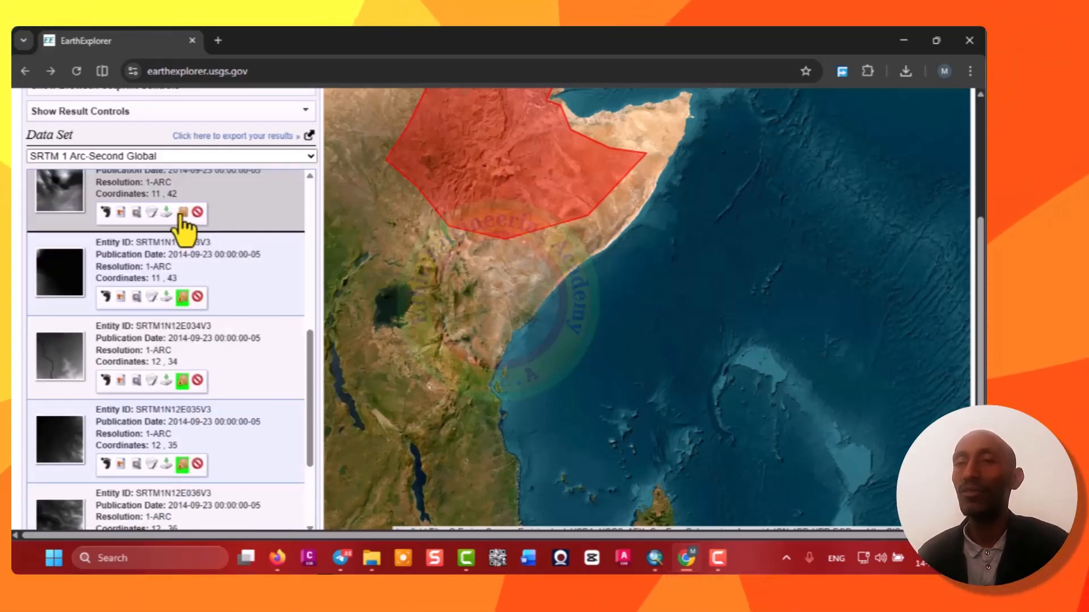
scroll(204, 301, "up", 5)
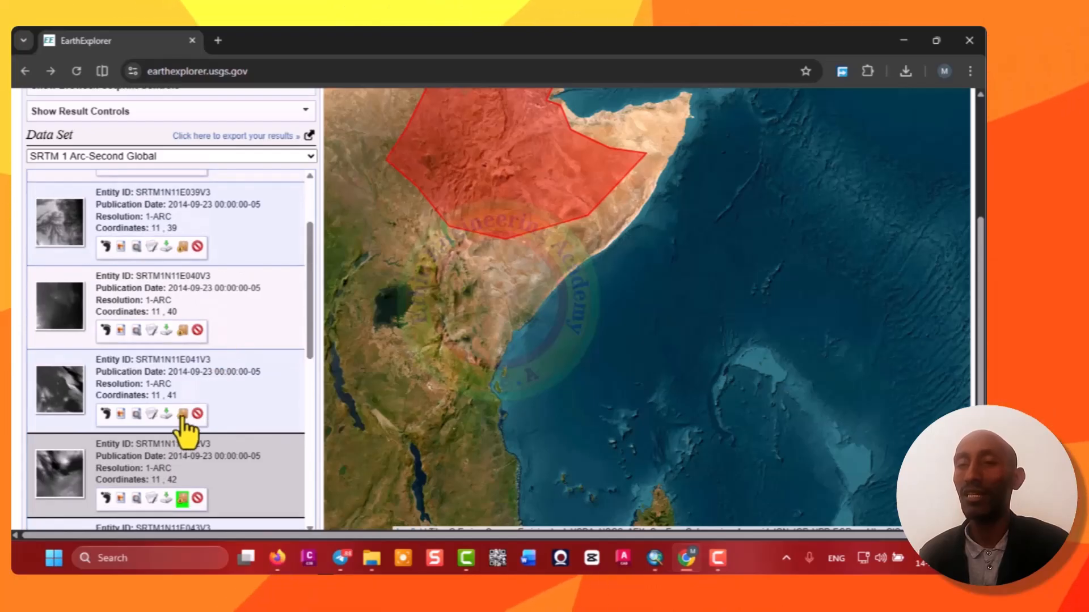
left_click(183, 414)
left_click(182, 330)
left_click(182, 246)
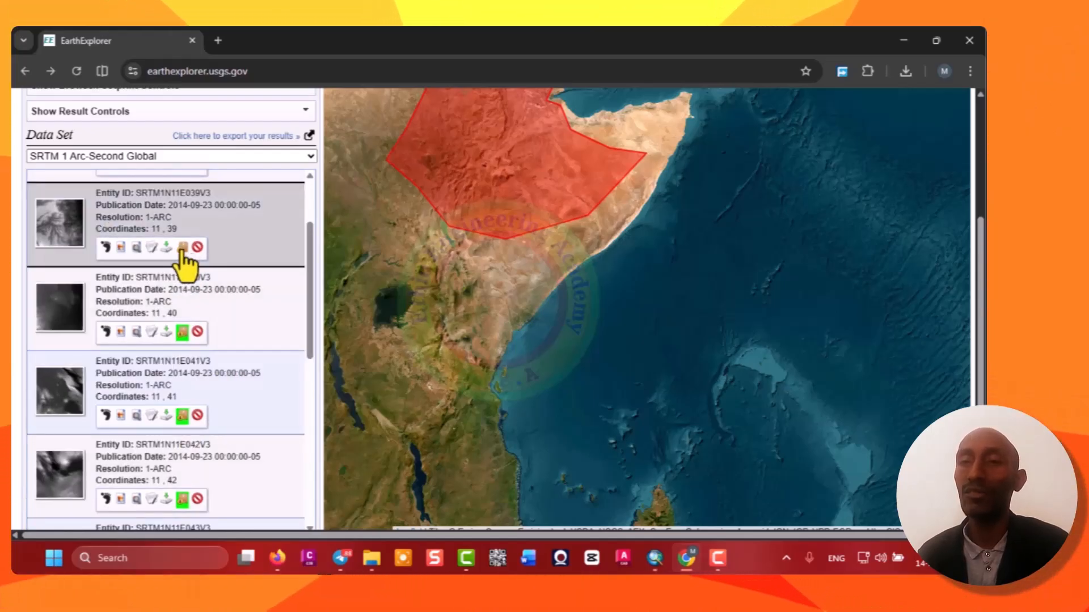
scroll(204, 310, "up", 2)
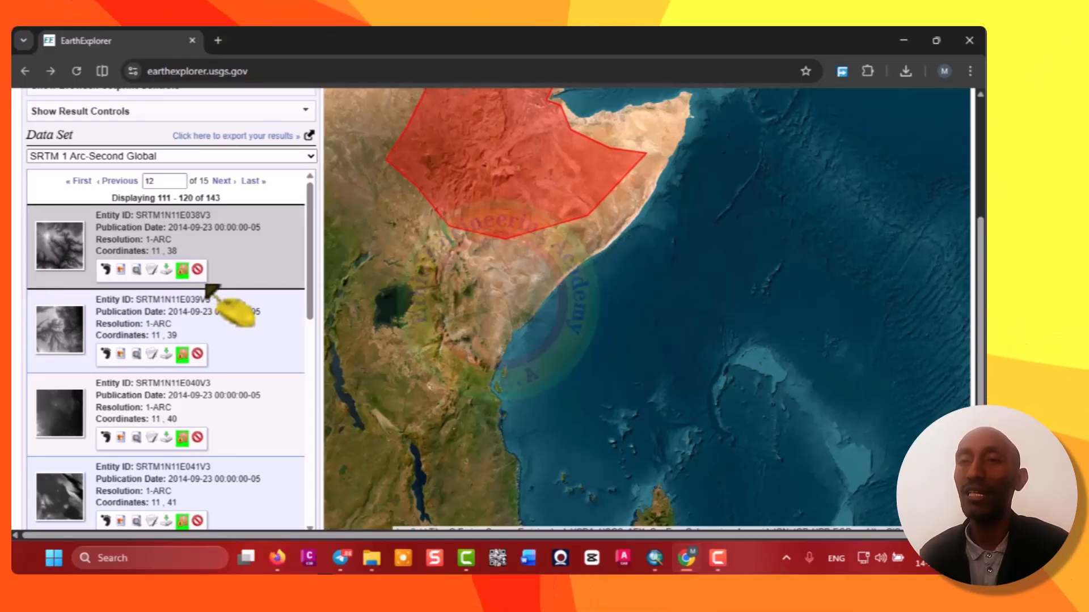
Open the item basket and select the GeoTIFF 1 Arc-second product for all scenes in the SRTM dataset.
scroll(204, 262, "down", 15)
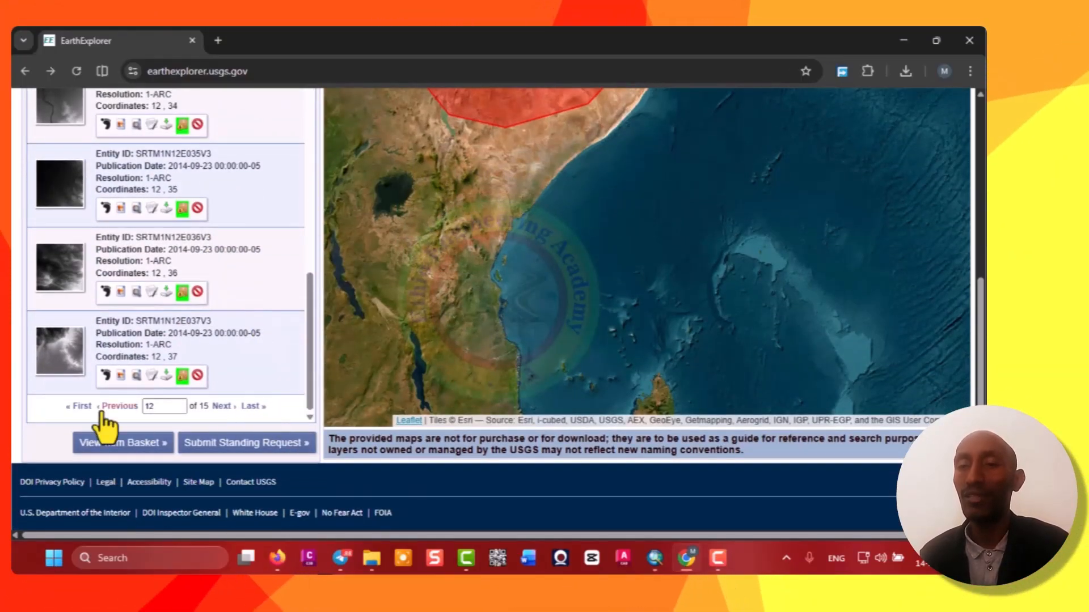
left_click(117, 450)
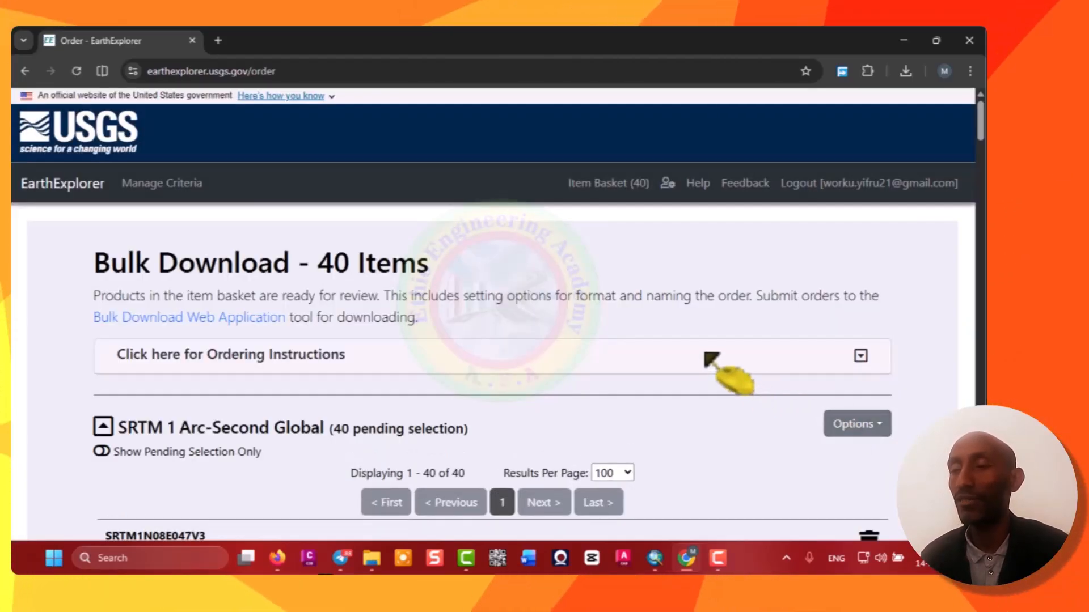
scroll(709, 360, "down", 4)
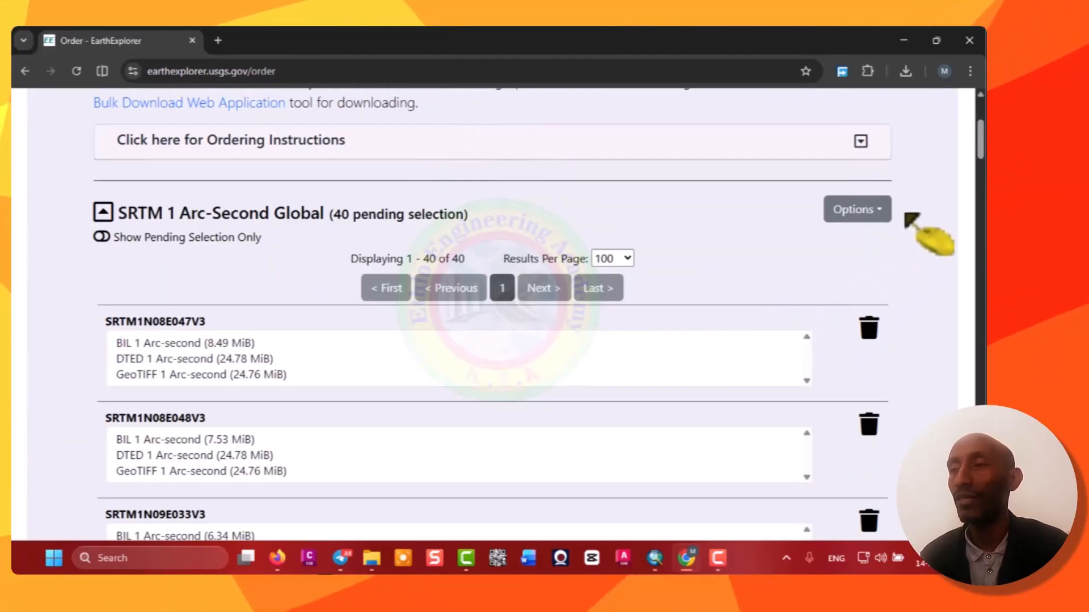
left_click(880, 214)
left_click(876, 245)
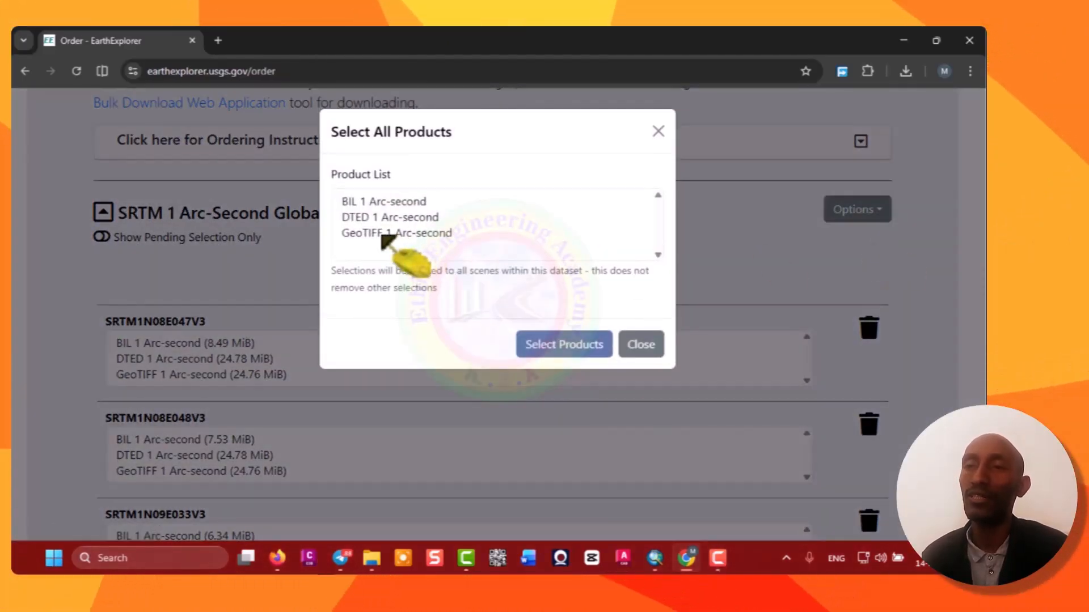
left_click(383, 234)
left_click(562, 346)
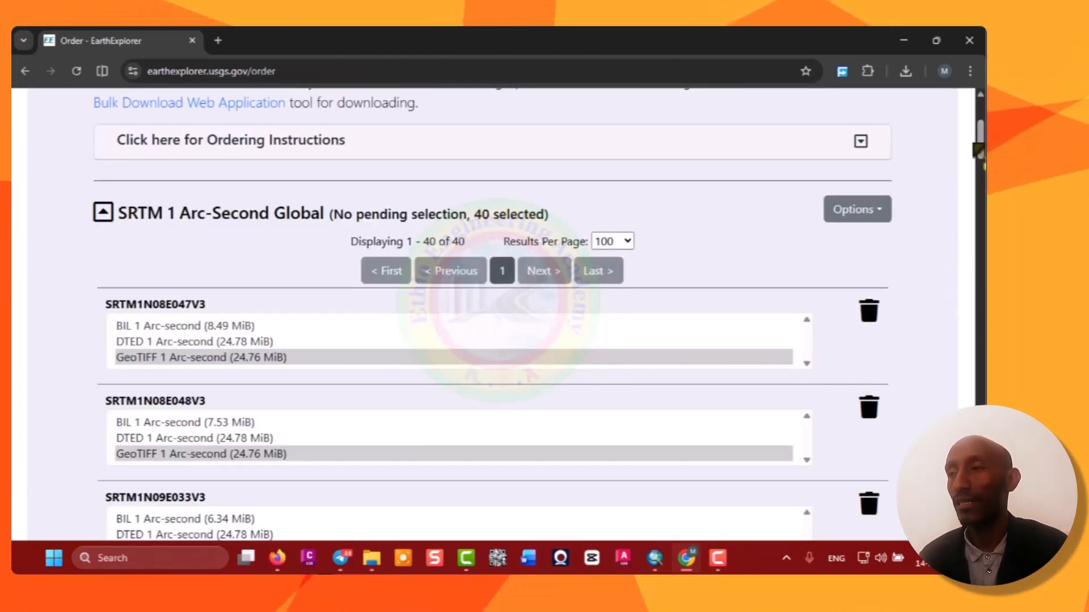
Submit the product selections as a Bulk Download order and start downloading it.
scroll(453, 312, "down", 15)
scroll(453, 312, "down", 20)
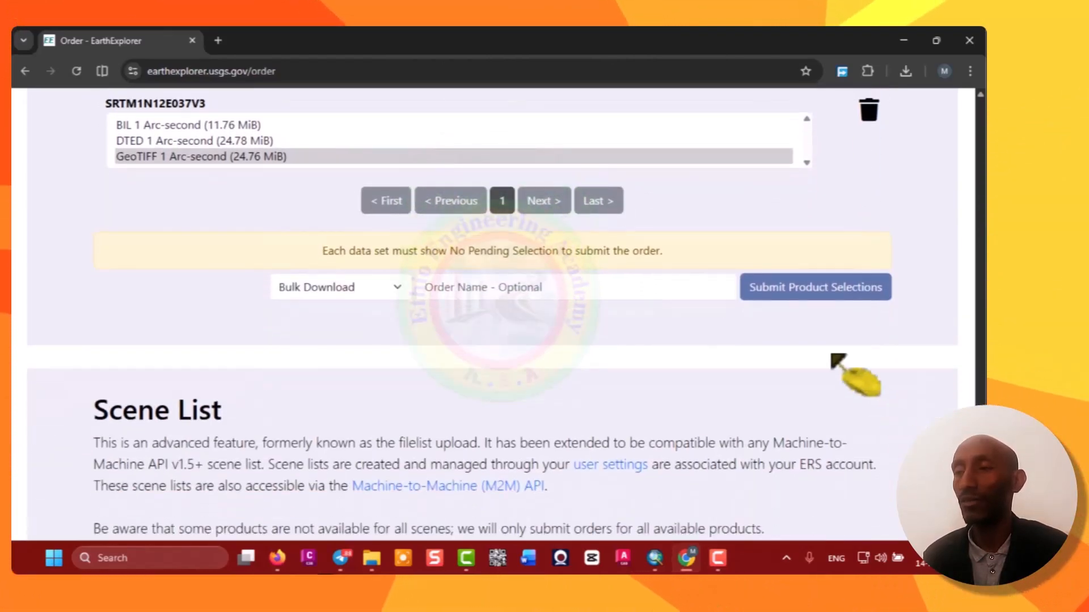
left_click(799, 289)
scroll(799, 286, "down", 5)
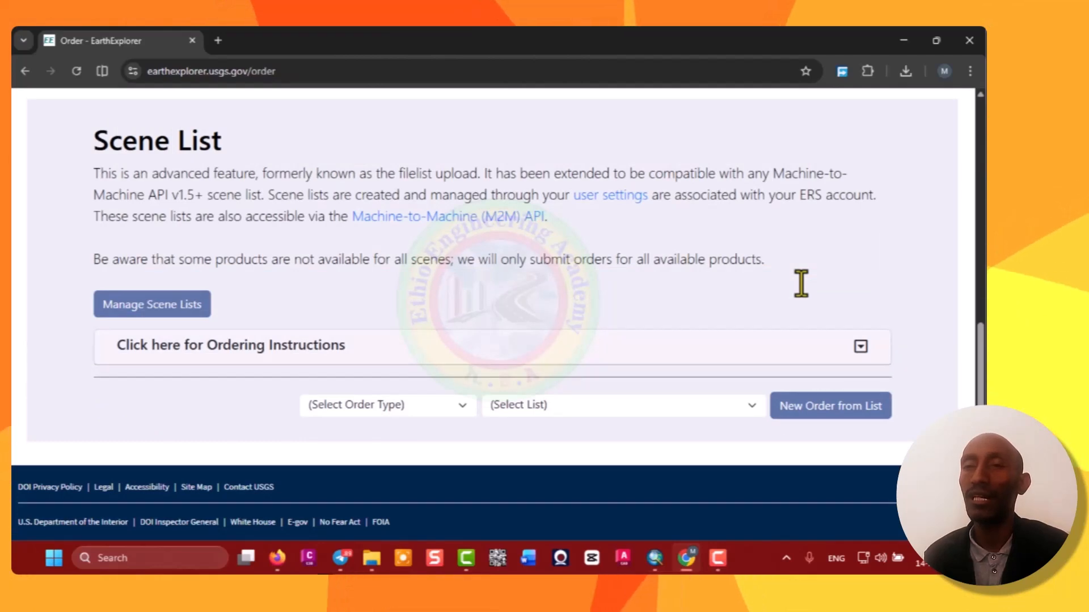
scroll(632, 294, "up", 6)
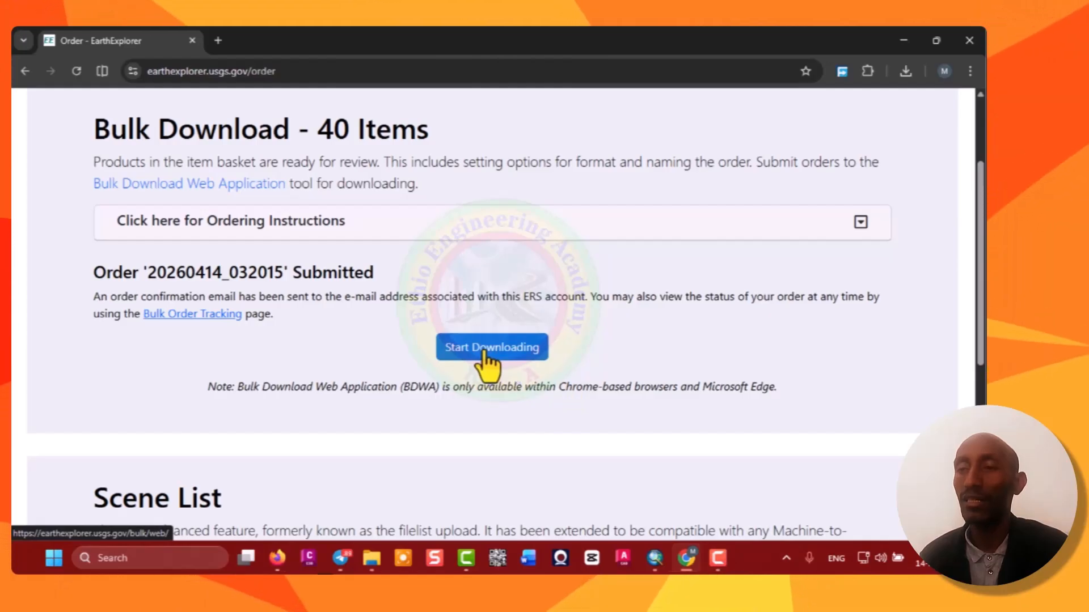
left_click(484, 349)
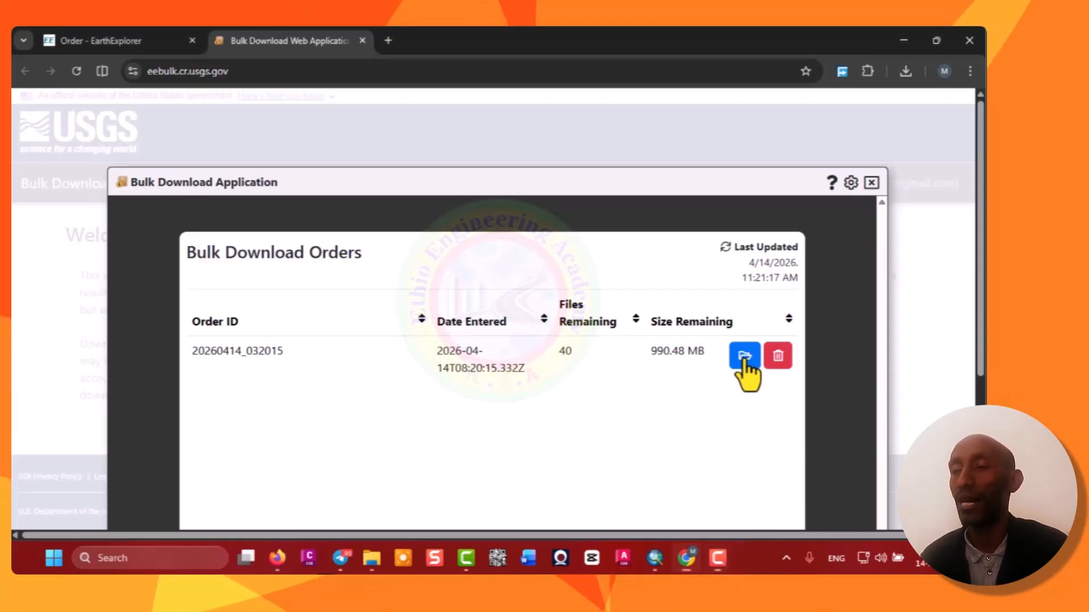
Open the order in the Bulk Download Application and set the Band 9-12 folder as its destination, allowing file access and saving changes.
left_click(744, 355)
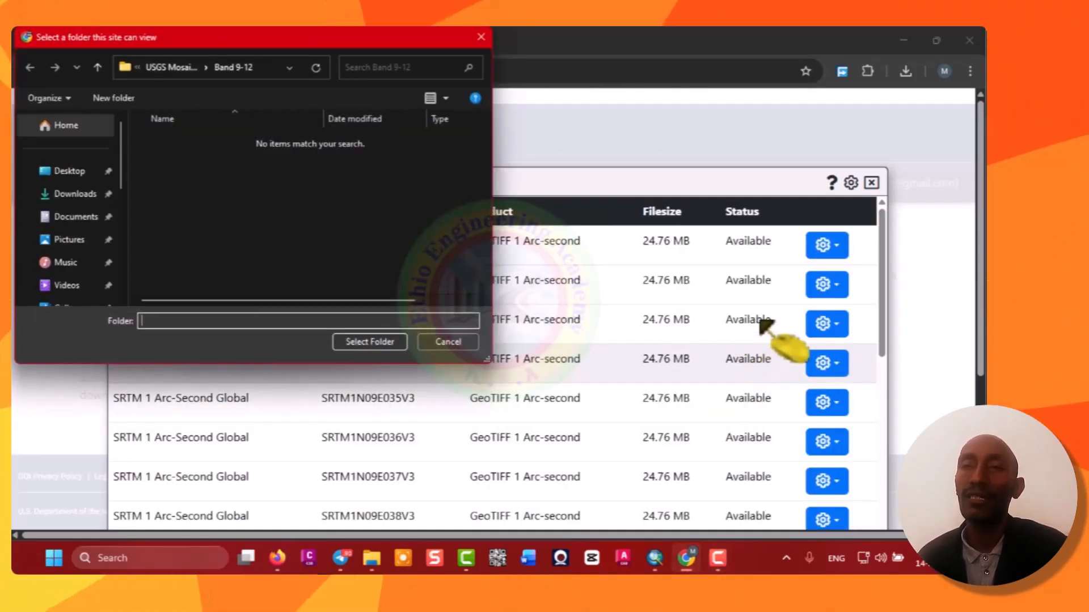
scroll(756, 323, "down", 6)
scroll(756, 326, "down", 10)
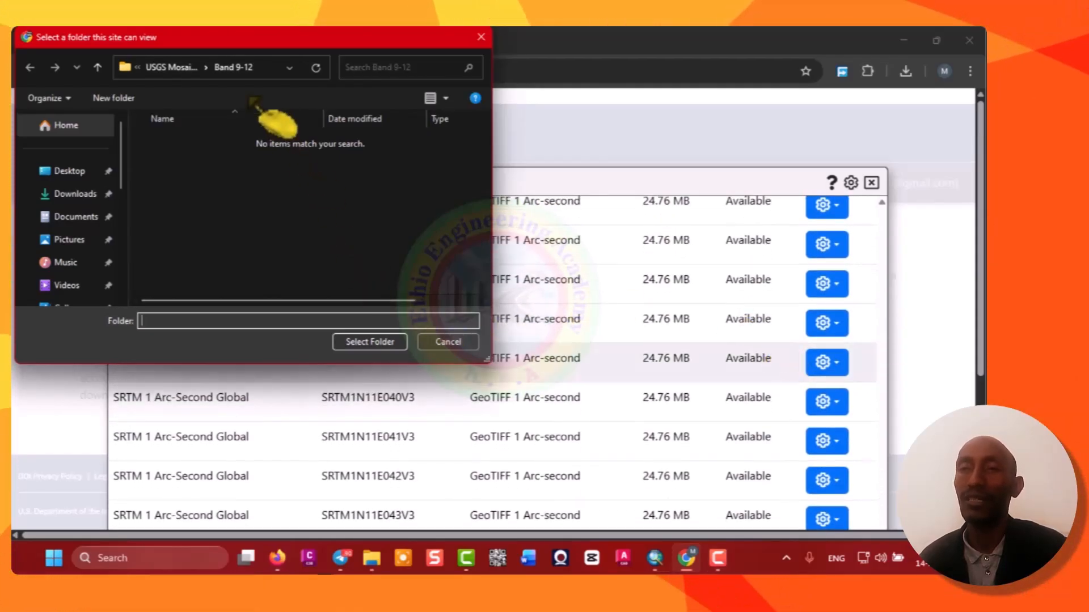
left_click(178, 68)
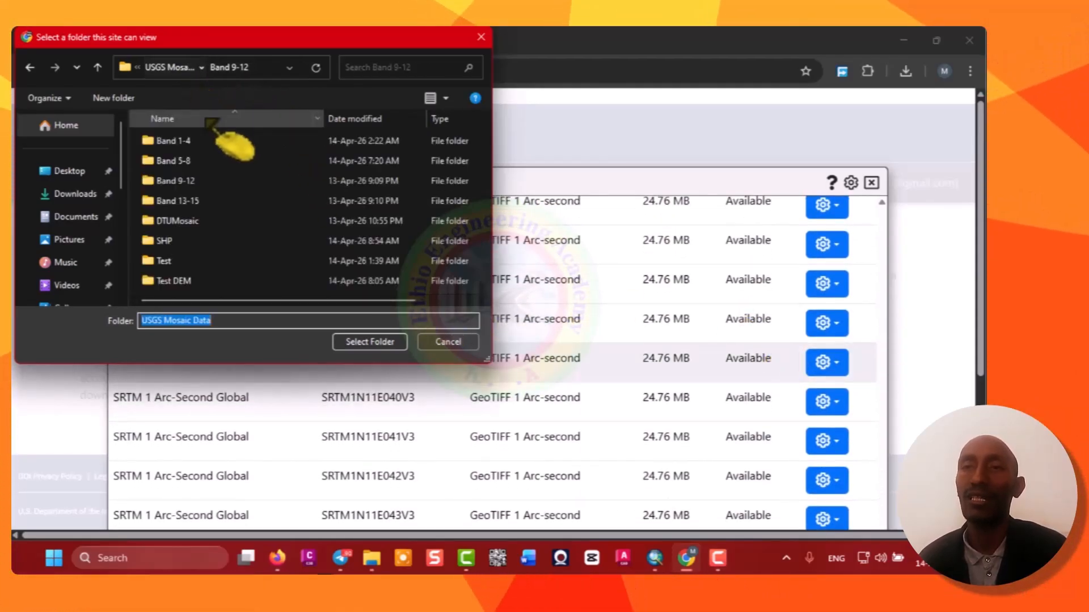
double_click(188, 182)
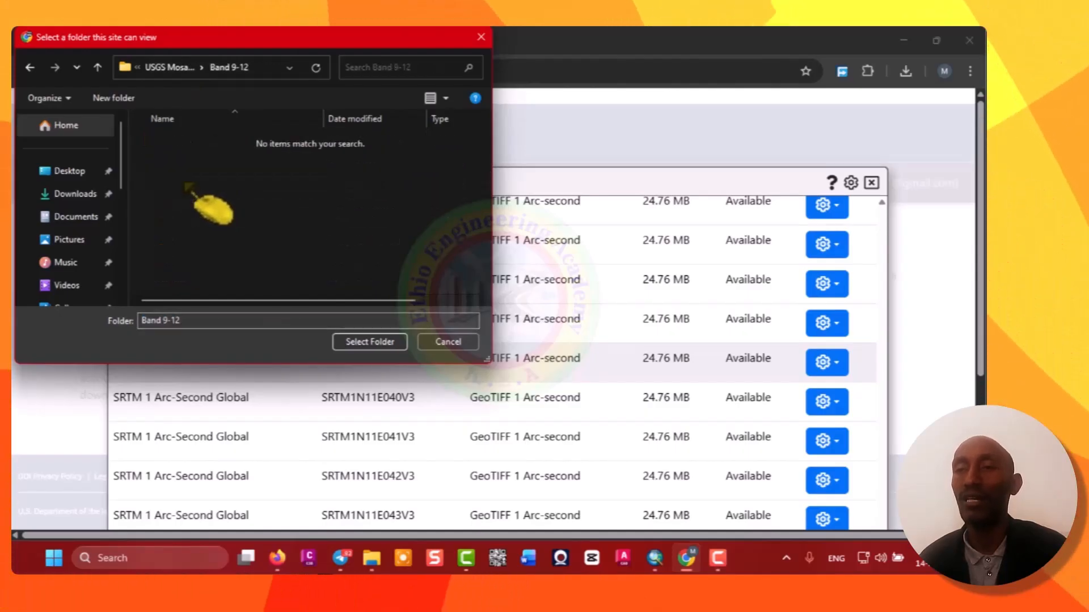
left_click(375, 343)
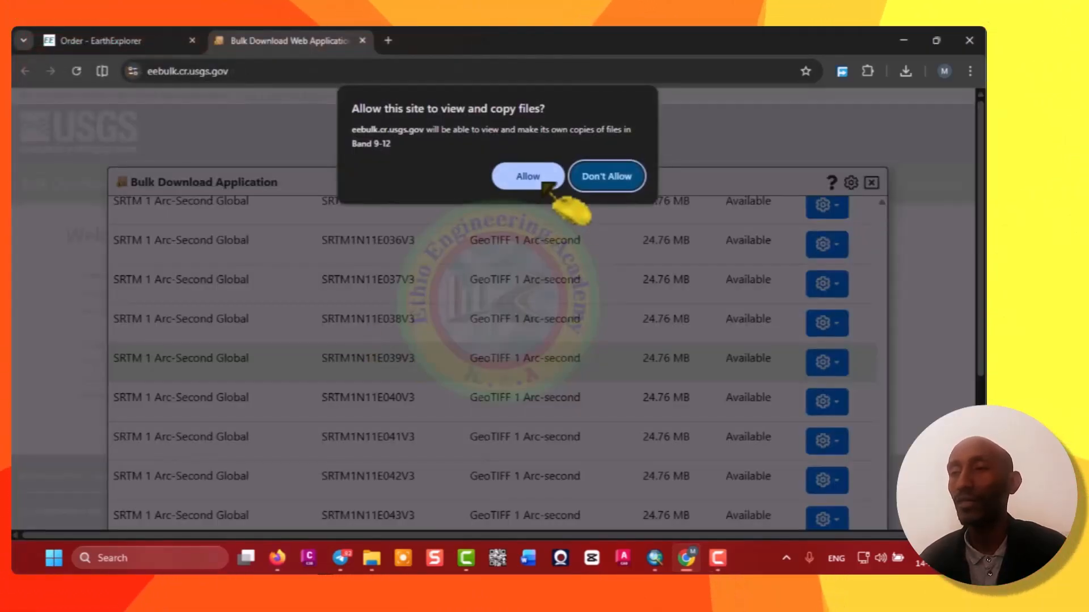
left_click(541, 183)
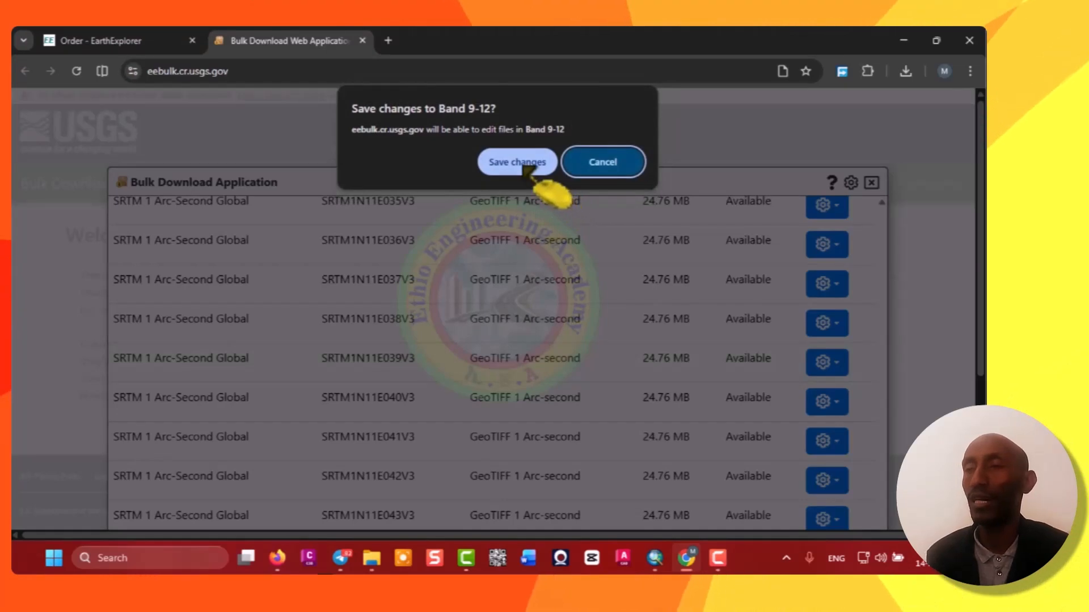
left_click(523, 165)
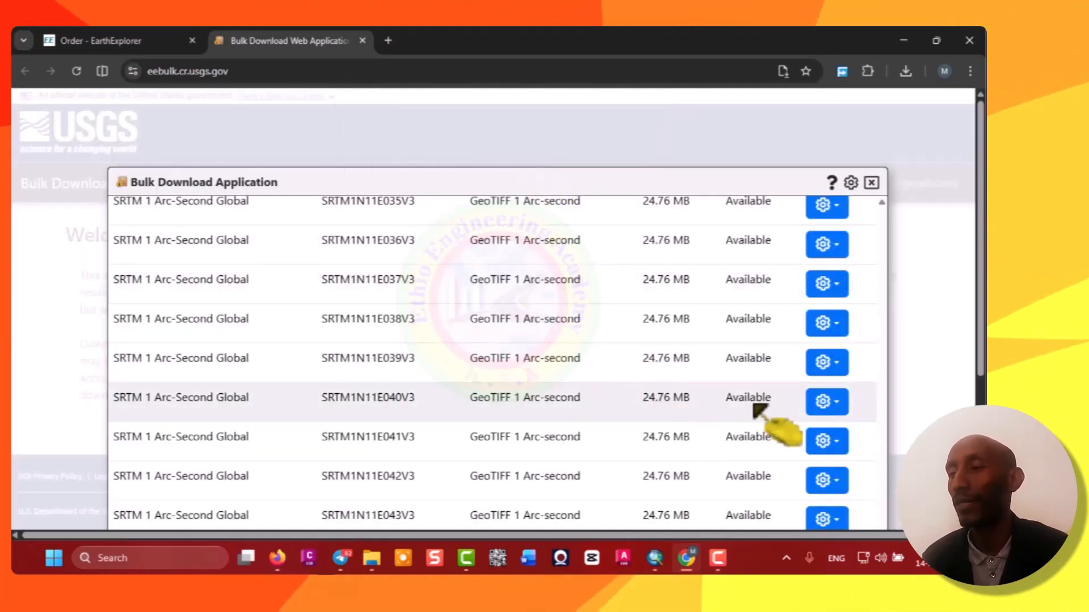
Begin downloading the order's scenes into the Band 9-12 folder.
scroll(783, 326, "down", 1)
scroll(777, 318, "down", 3)
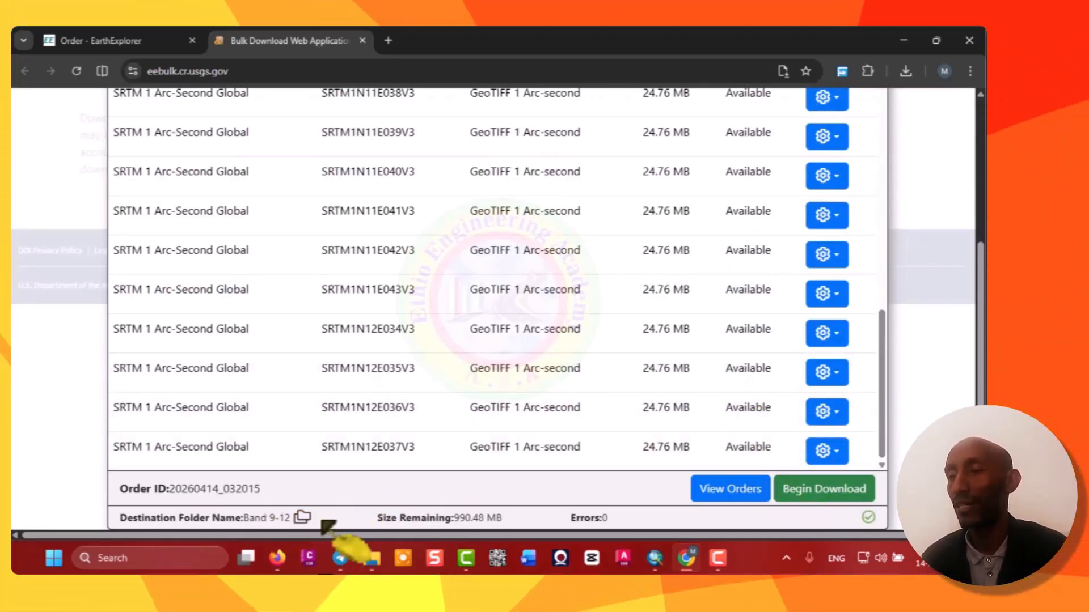
left_click(821, 491)
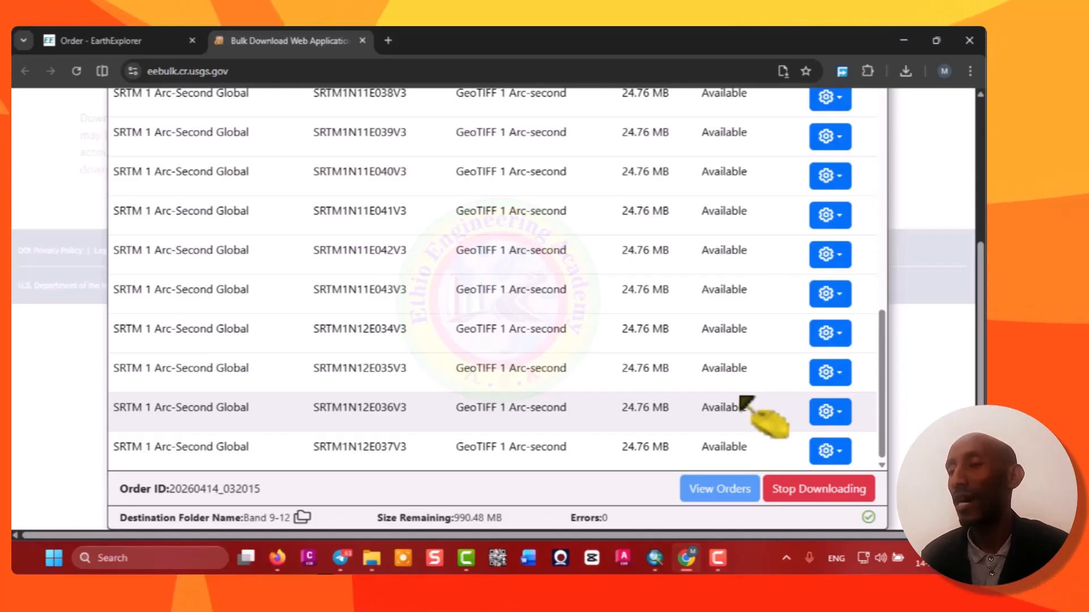
Review the download status of each scene in the order, then close the Bulk Download Application.
scroll(748, 402, "up", 1)
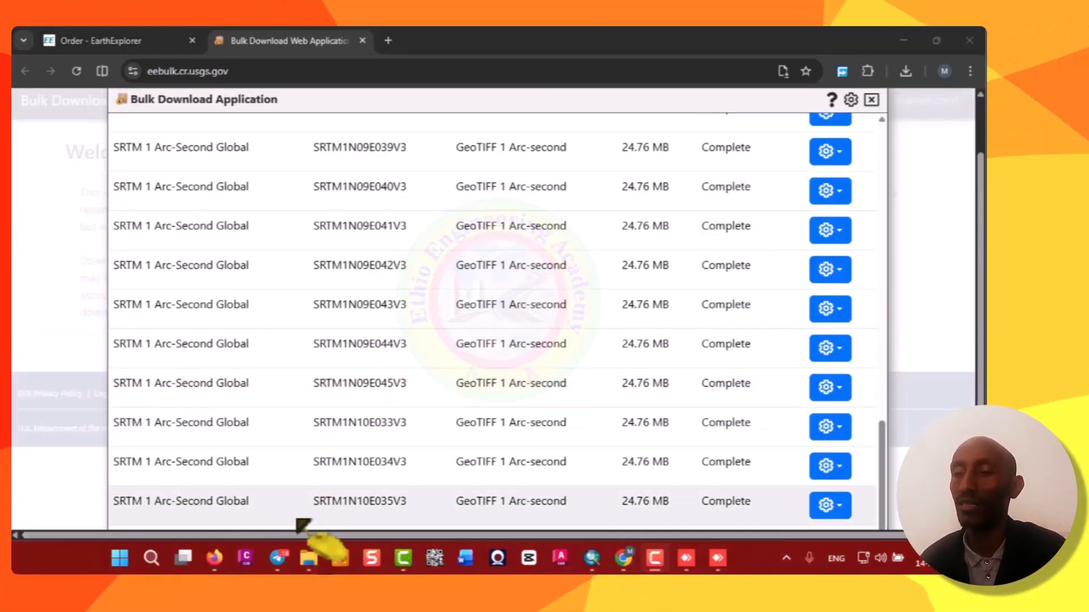
scroll(324, 505, "down", 3)
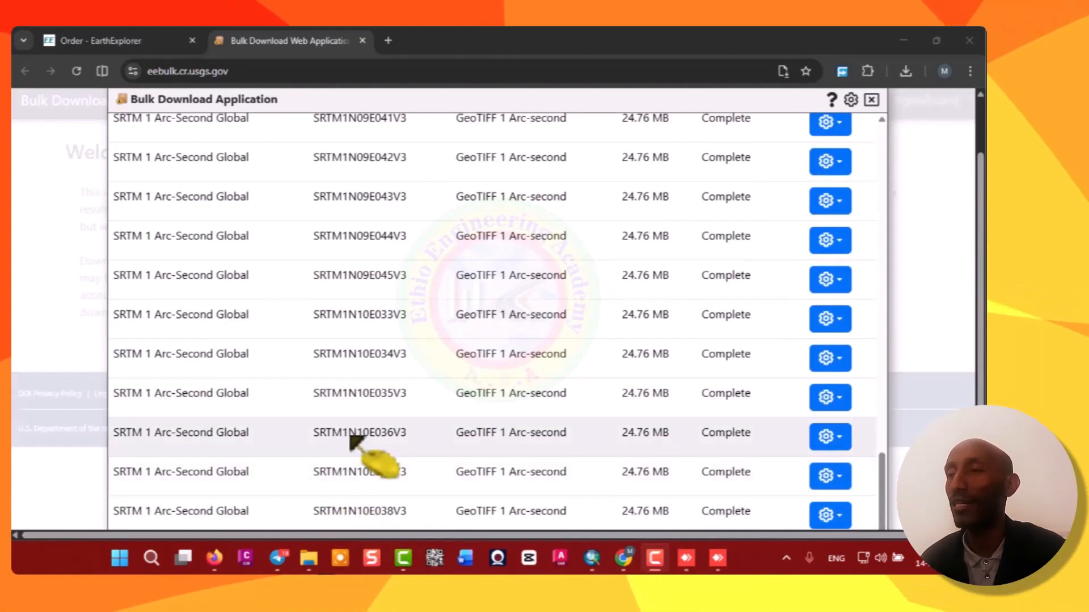
scroll(423, 434, "down", 3)
scroll(412, 422, "down", 1)
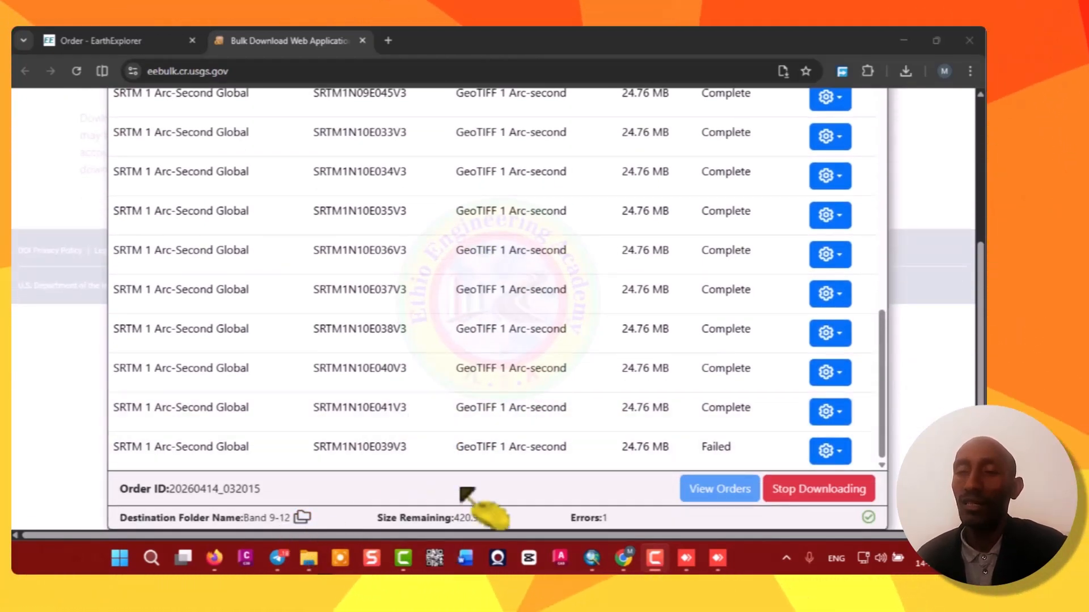
scroll(461, 465, "up", 3)
scroll(461, 465, "up", 3)
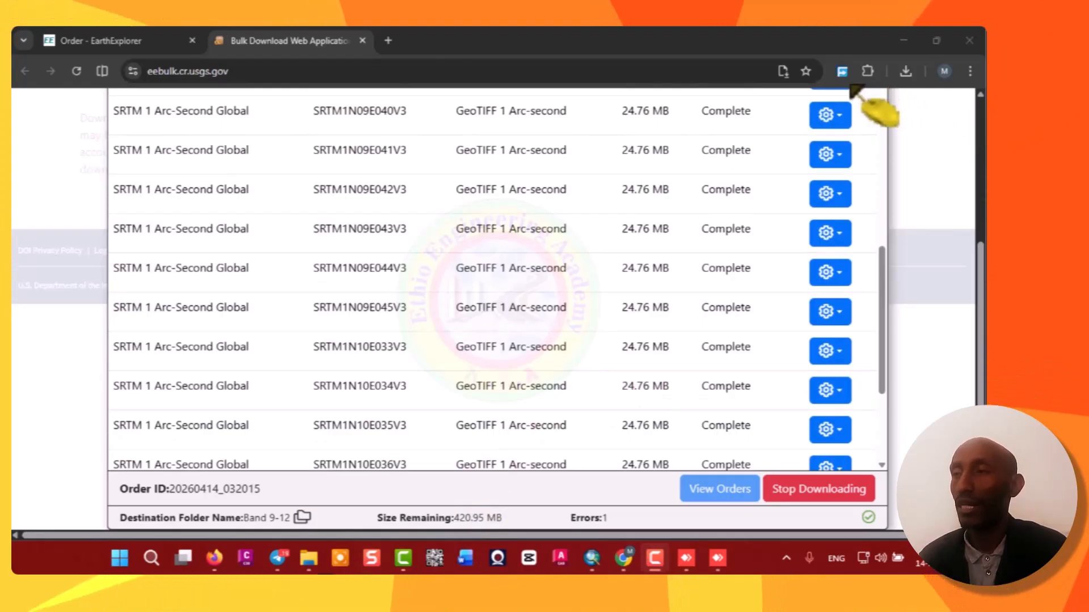
scroll(958, 301, "up", 4)
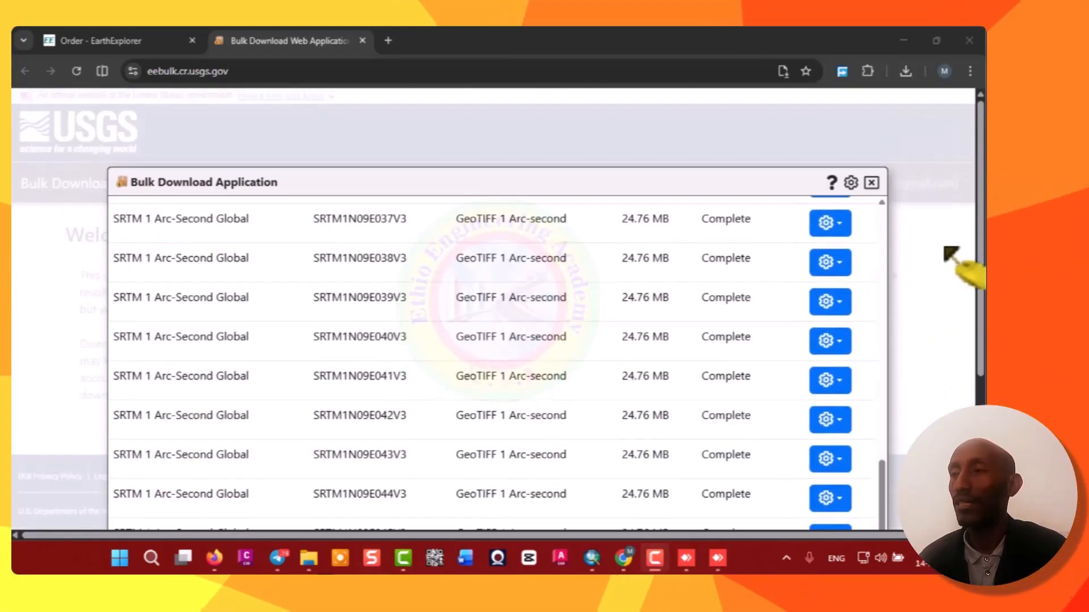
left_click(872, 183)
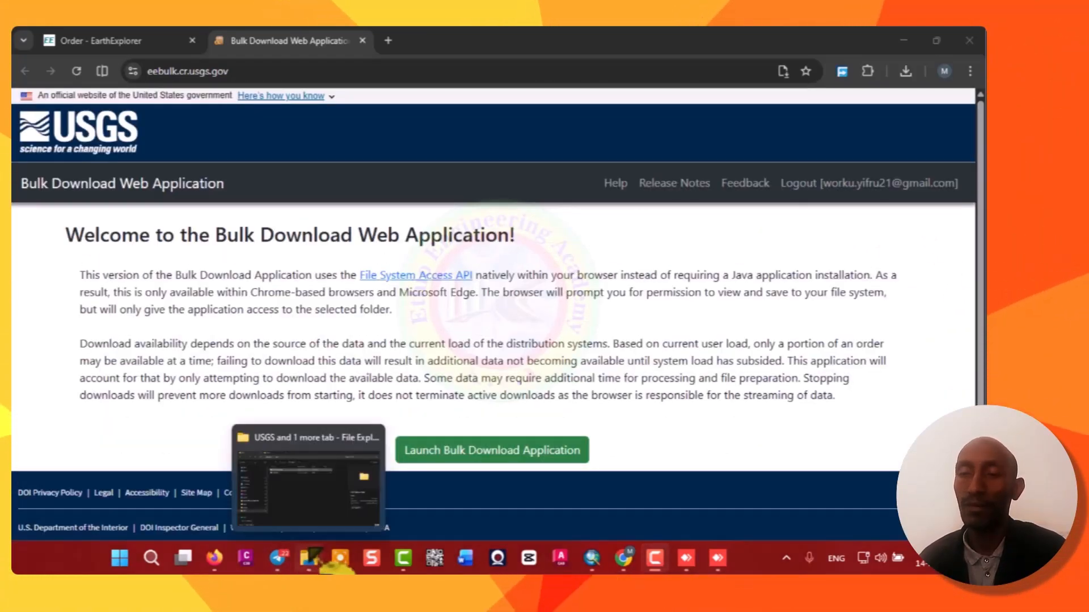
Open the USGS Mosaic Data > Band 9-12 folder in File Explorer and browse the downloaded tif tiles.
left_click(309, 558)
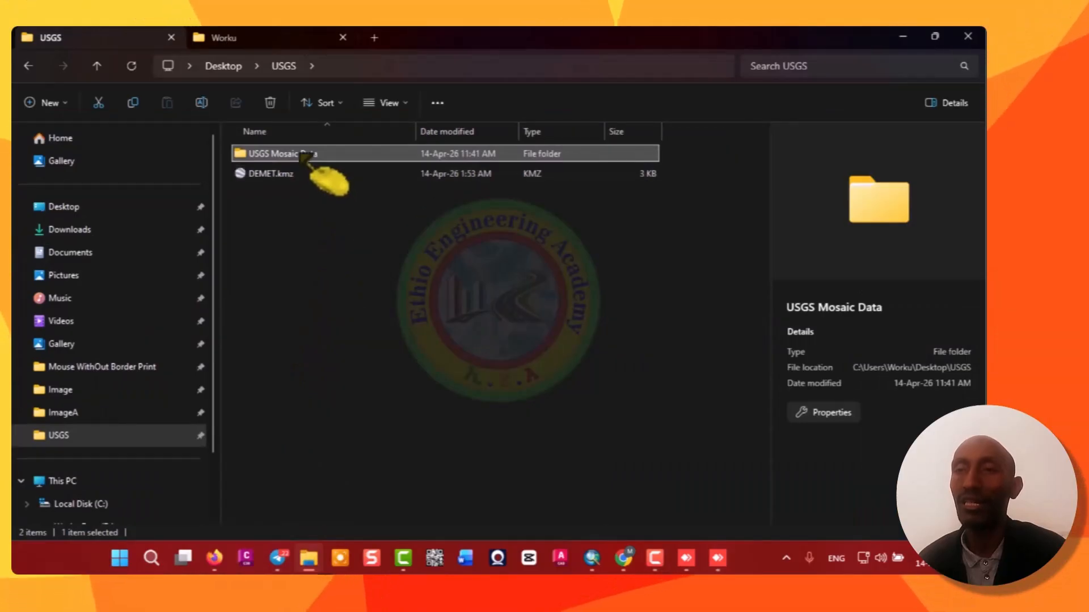
double_click(295, 154)
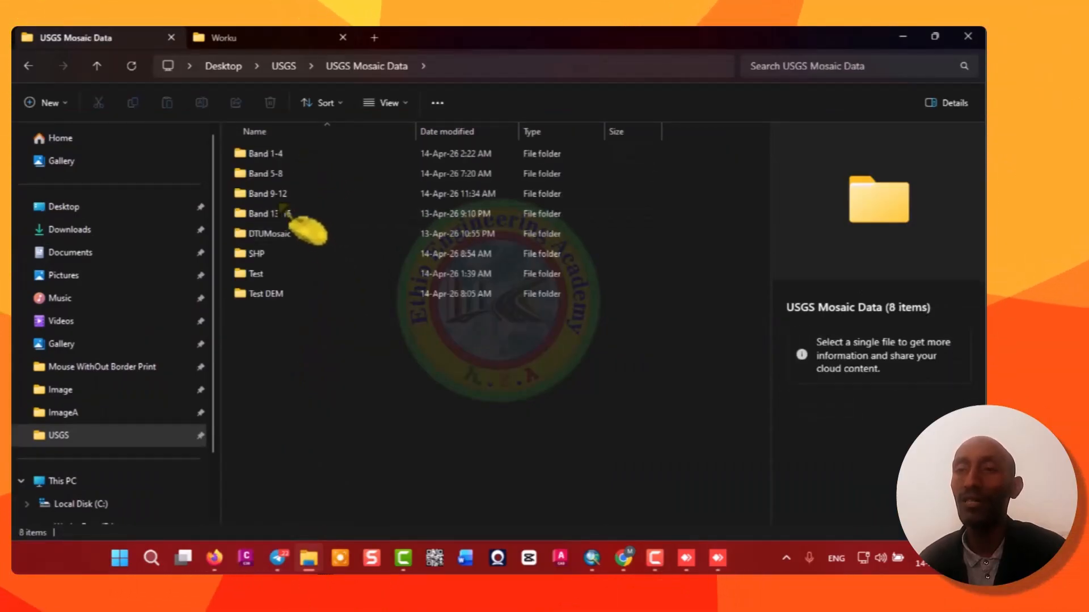
double_click(286, 193)
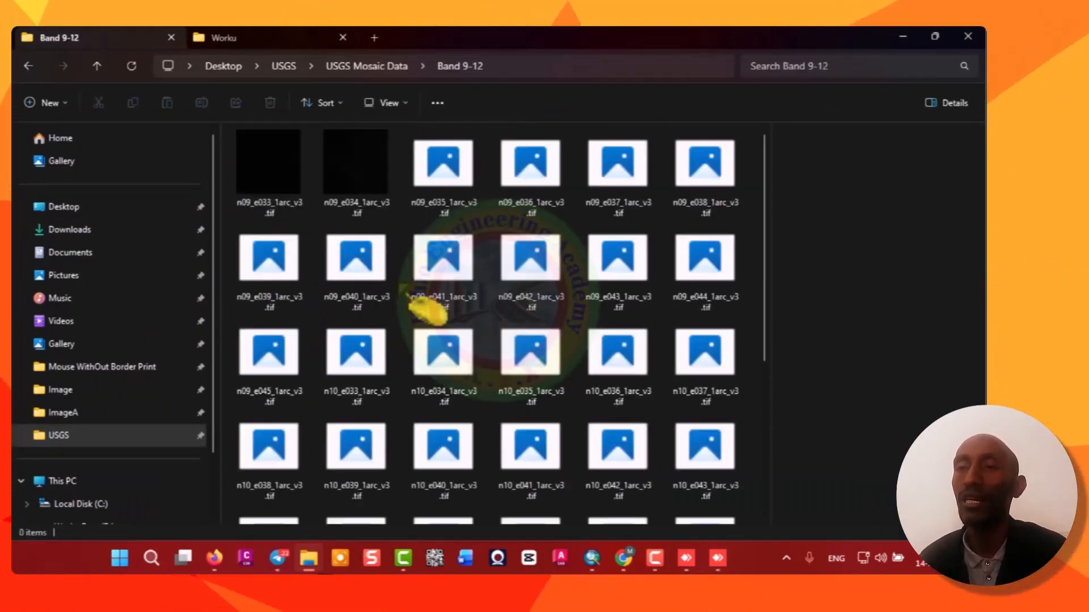
scroll(502, 302, "down", 5)
scroll(503, 302, "up", 5)
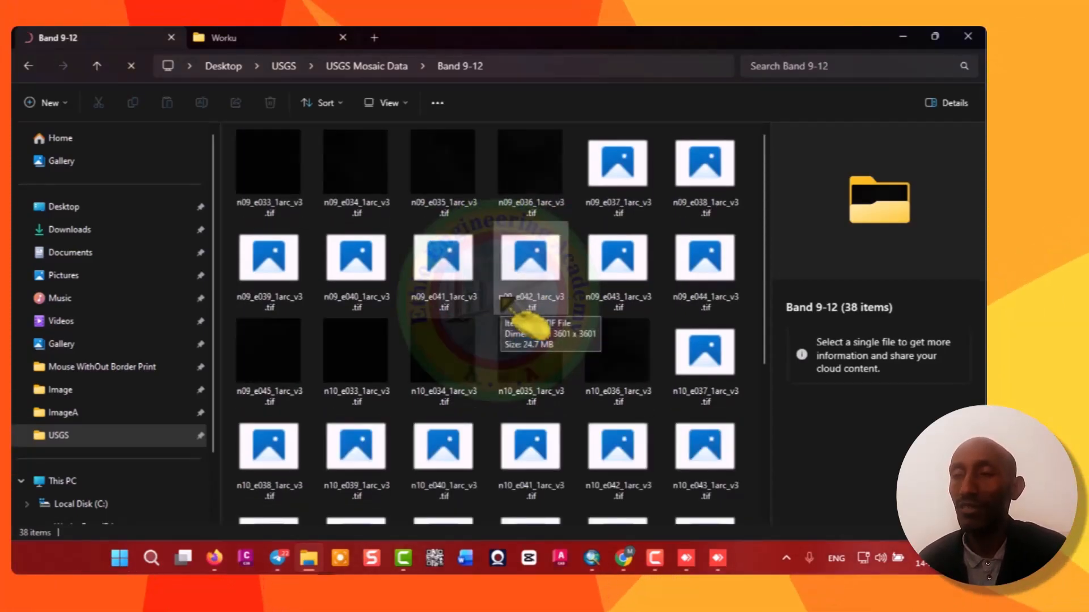
scroll(502, 300, "down", 3)
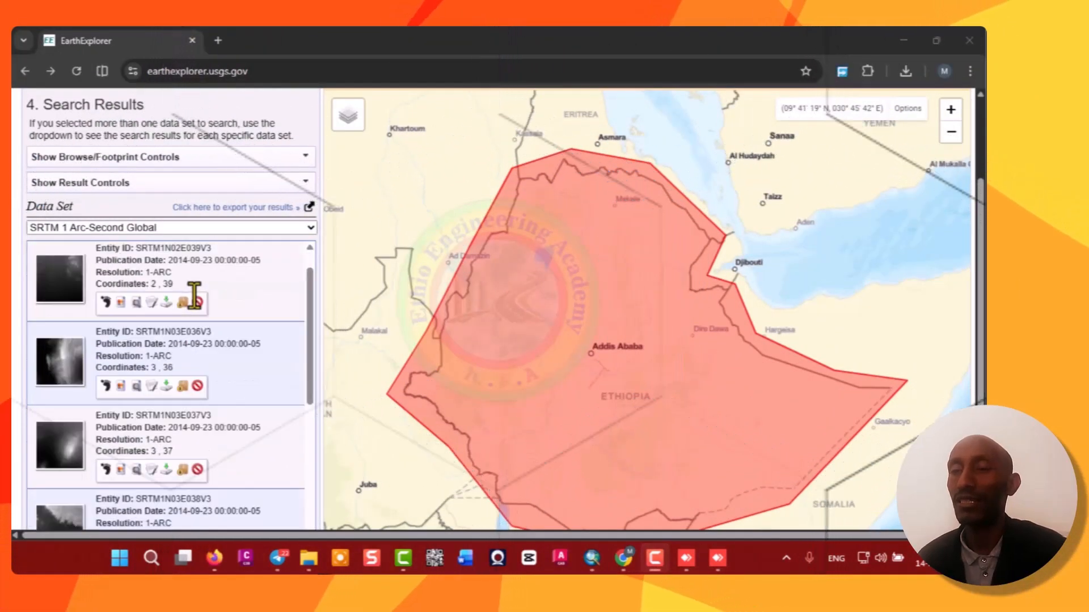
Go to results page 13 and add each tile from SRTM1N12E038V3 through SRTM1N13E039V3 to the item basket.
scroll(182, 284, "up", 2)
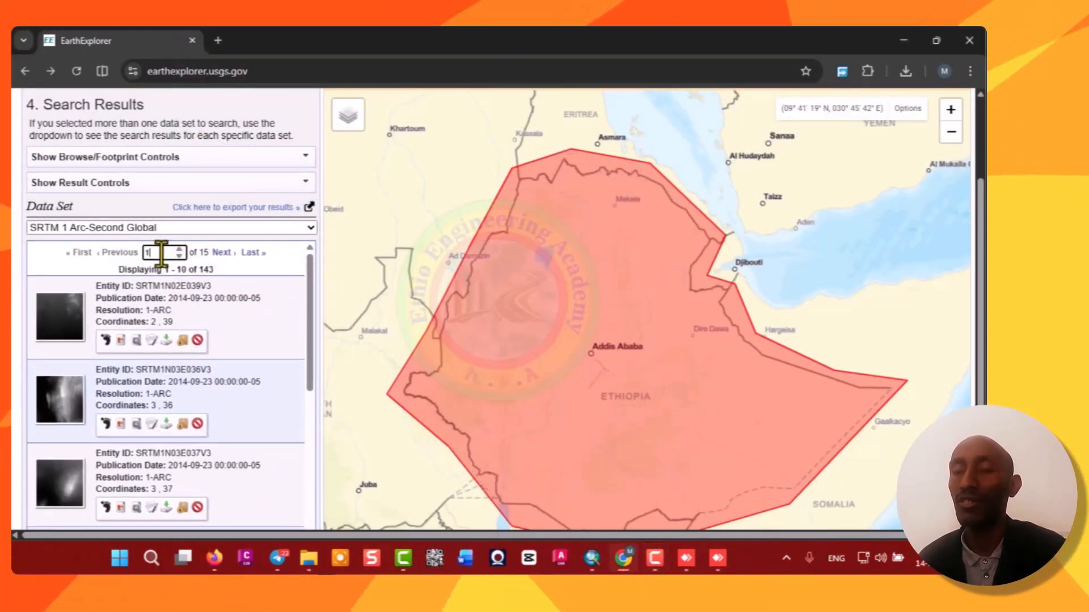
type("1")
key("Return")
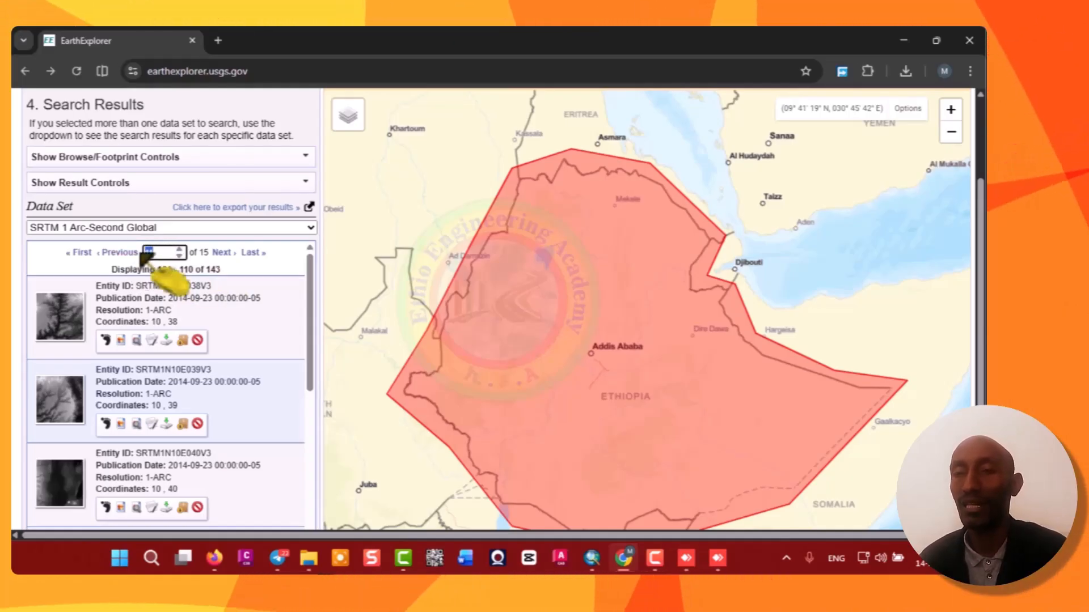
type("1")
type("2")
key("Return")
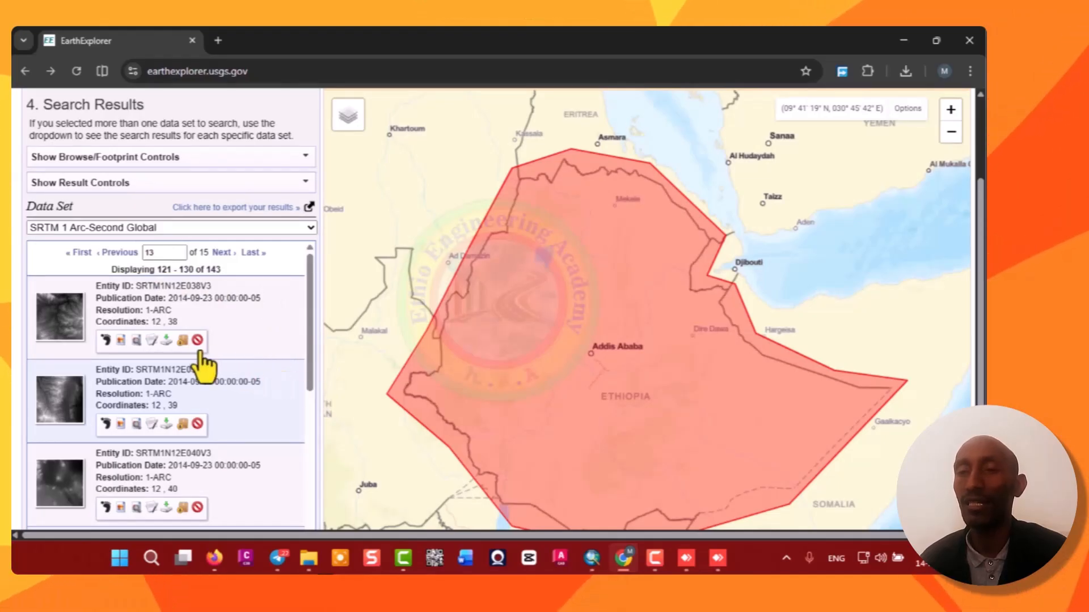
left_click(182, 340)
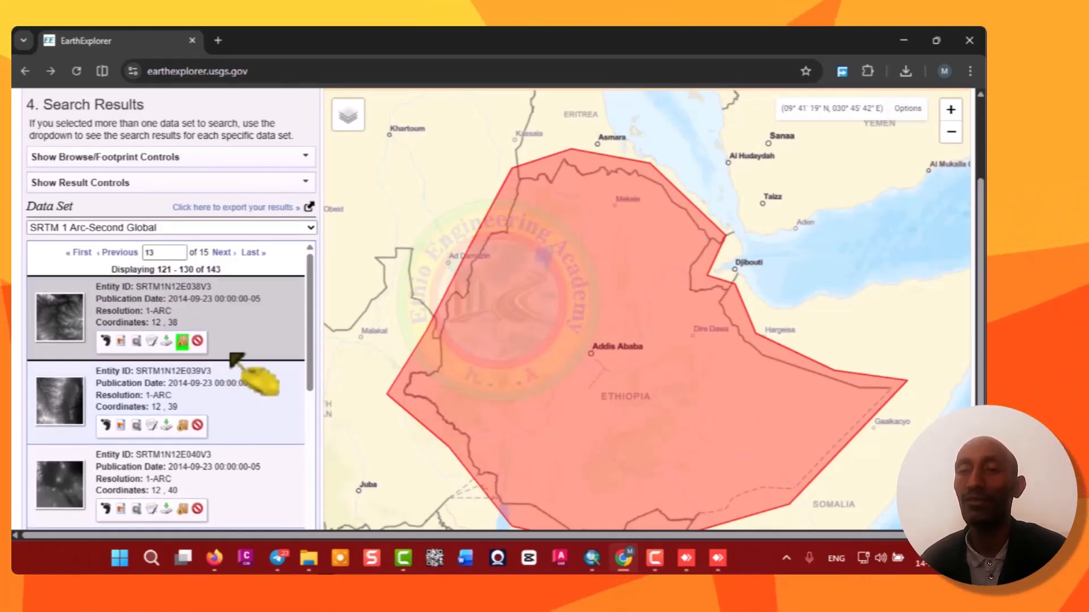
scroll(237, 361, "down", 3)
left_click(183, 282)
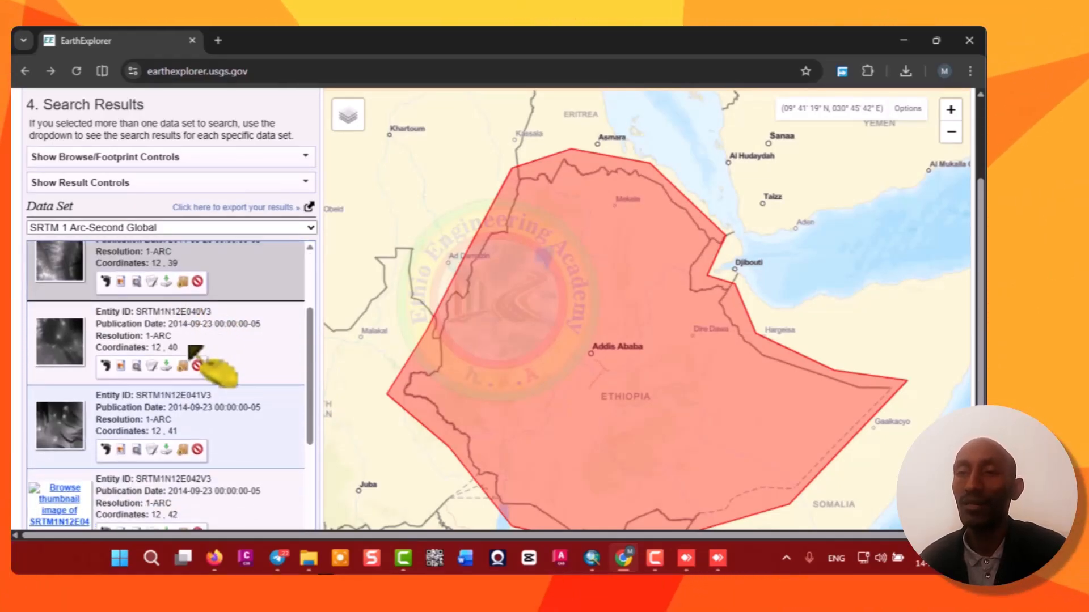
left_click(182, 366)
left_click(182, 450)
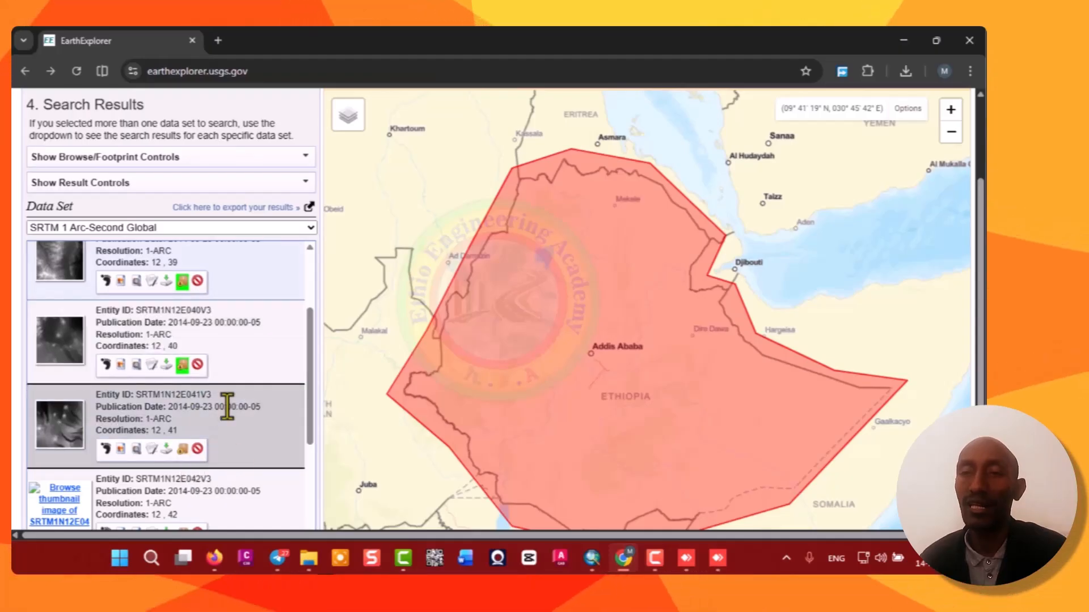
scroll(255, 363, "down", 3)
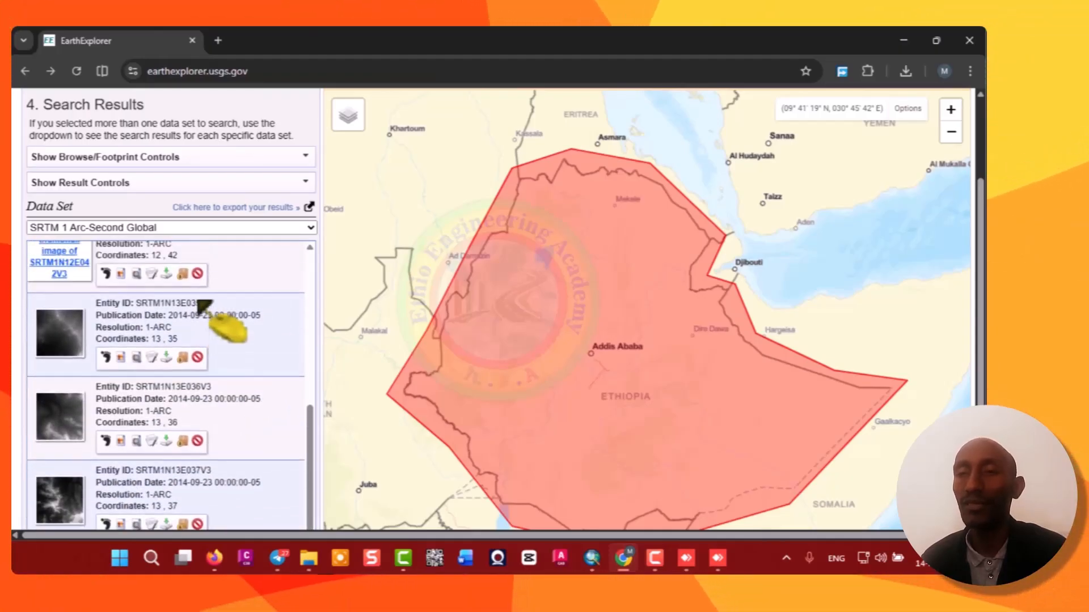
left_click(183, 318)
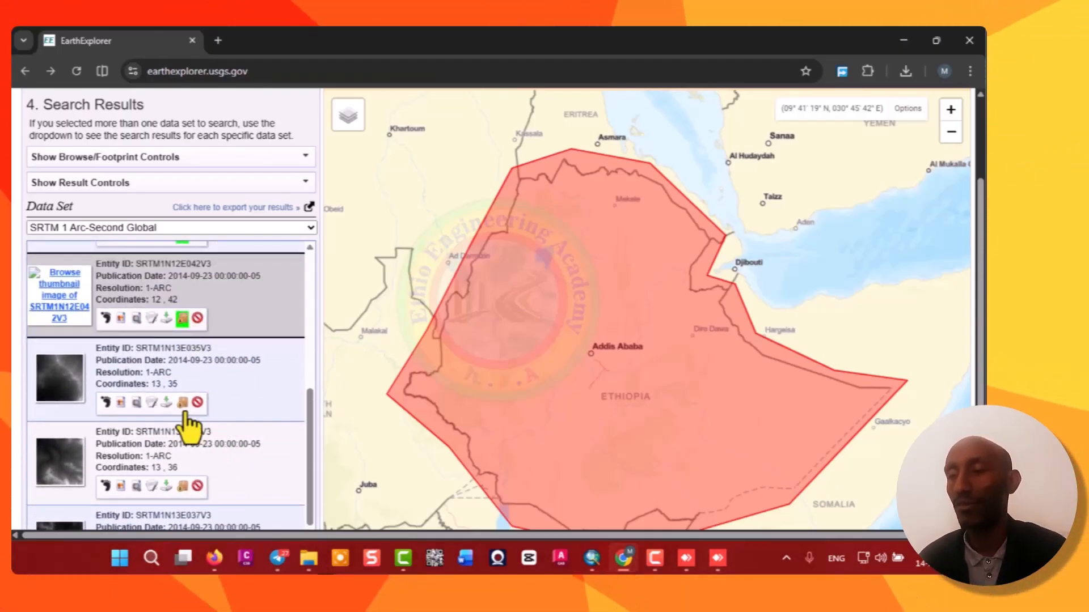
left_click(182, 402)
left_click(182, 487)
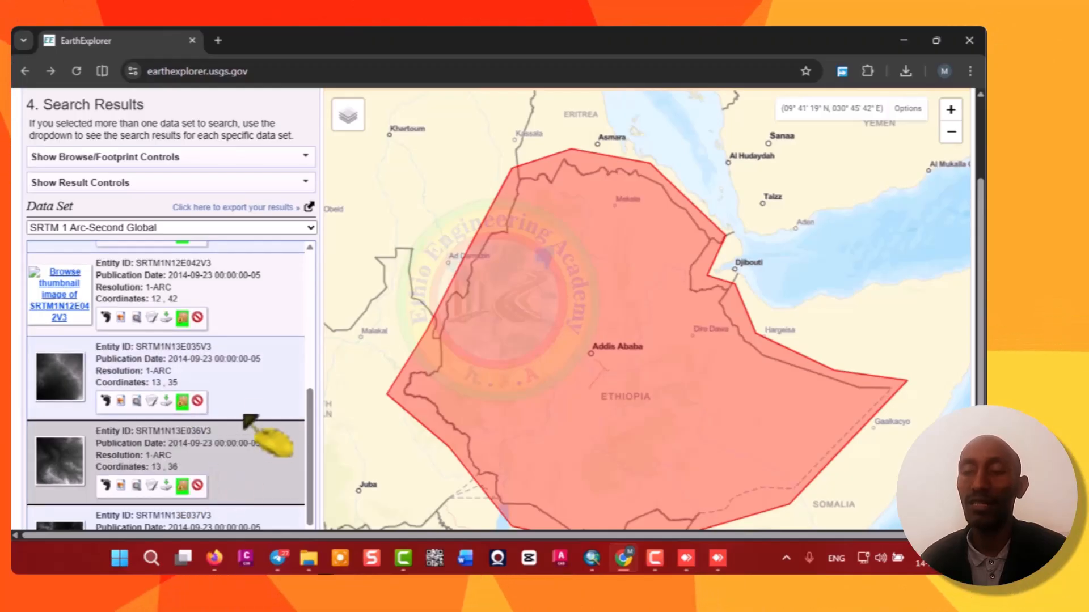
scroll(266, 409, "down", 3)
left_click(182, 391)
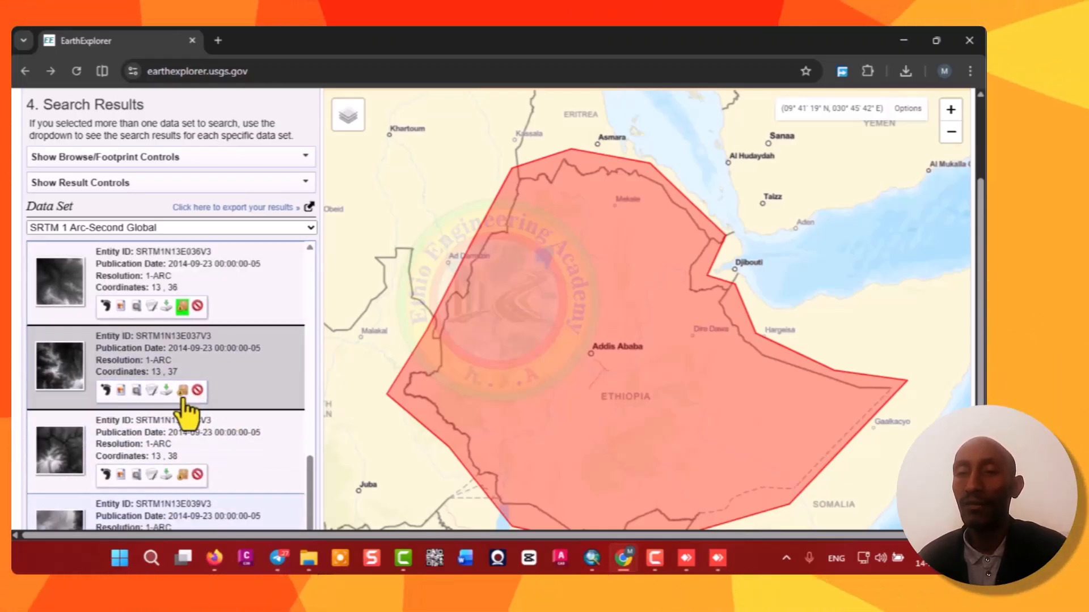
left_click(183, 475)
scroll(210, 422, "down", 3)
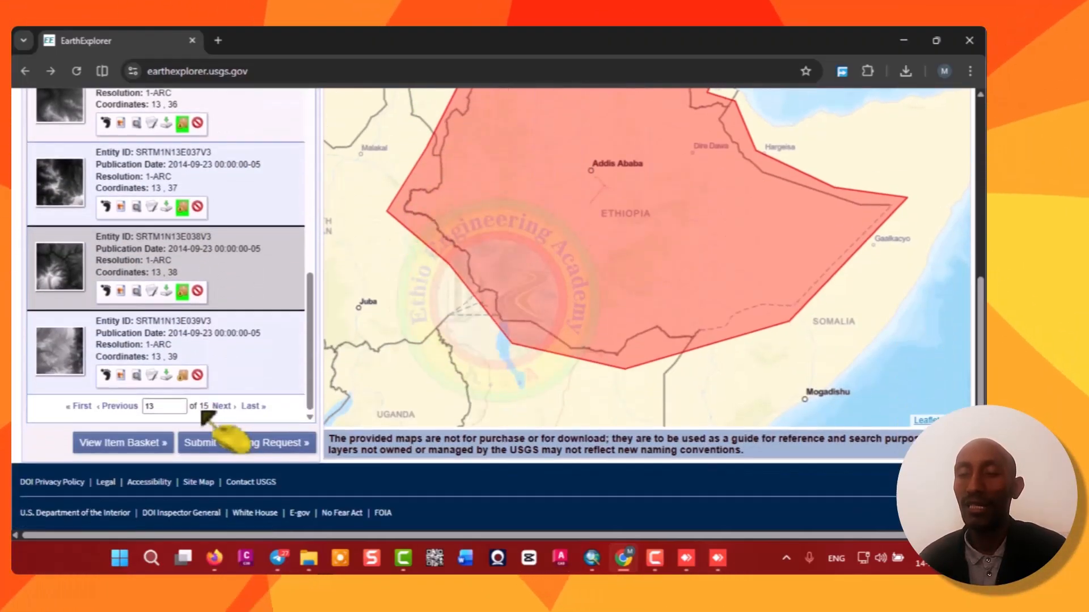
Go to results page 14 and add each tile from SRTM1N13E040V3 through SRTM1N14E041V3 to the item basket.
double_click(157, 408)
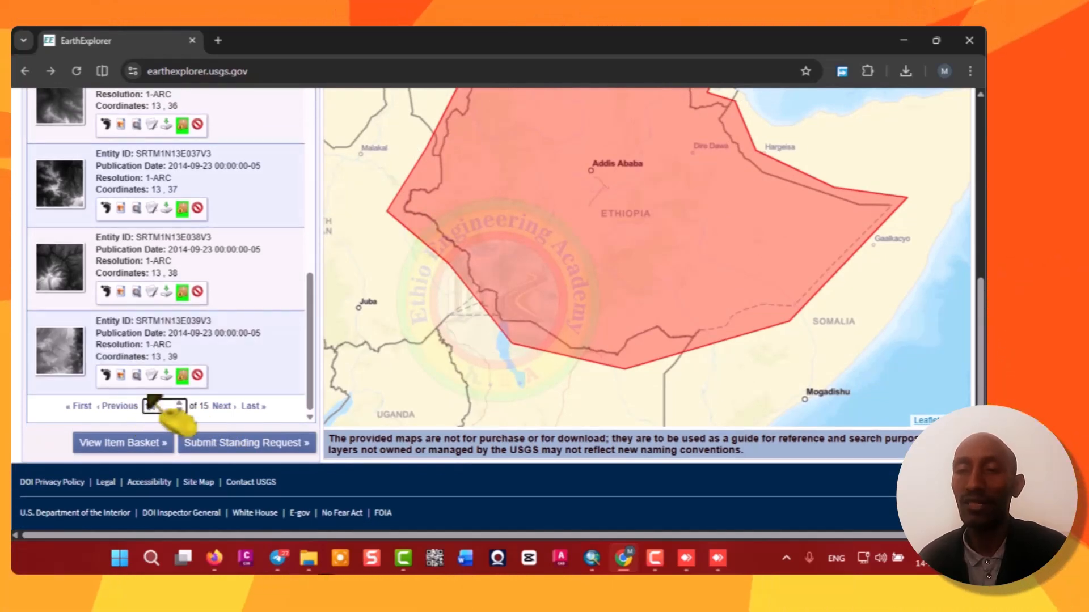
type("14")
key("Return")
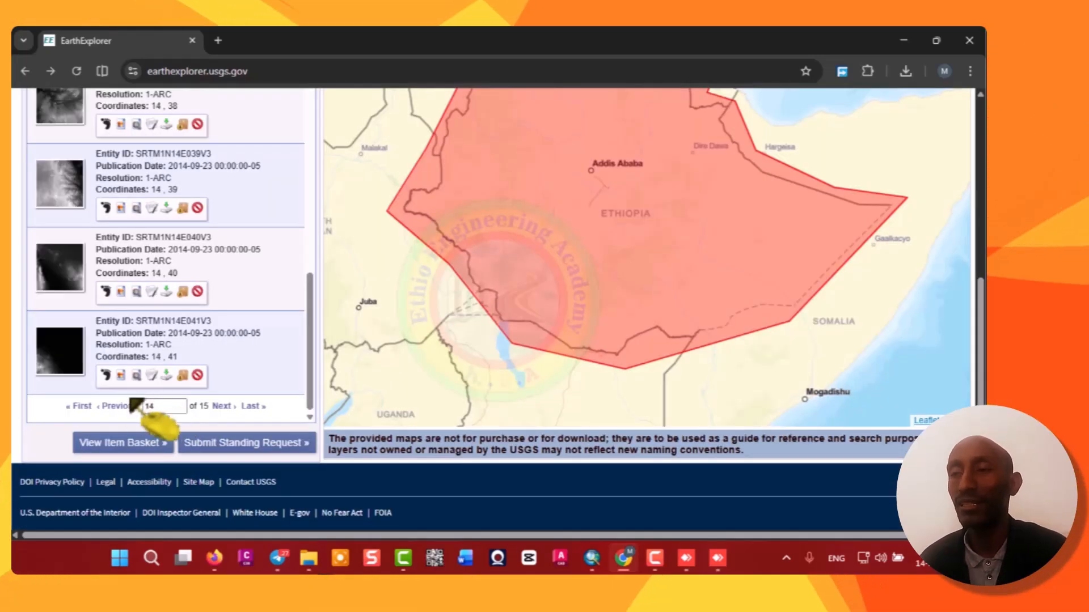
left_click(182, 292)
left_click(182, 208)
scroll(200, 299, "up", 1)
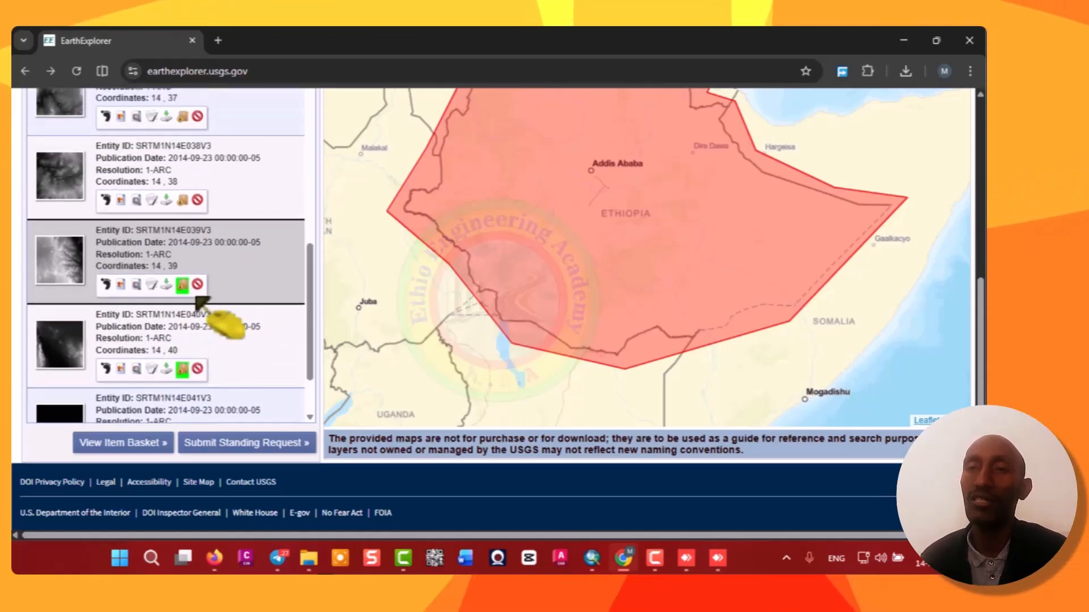
scroll(201, 302, "up", 1)
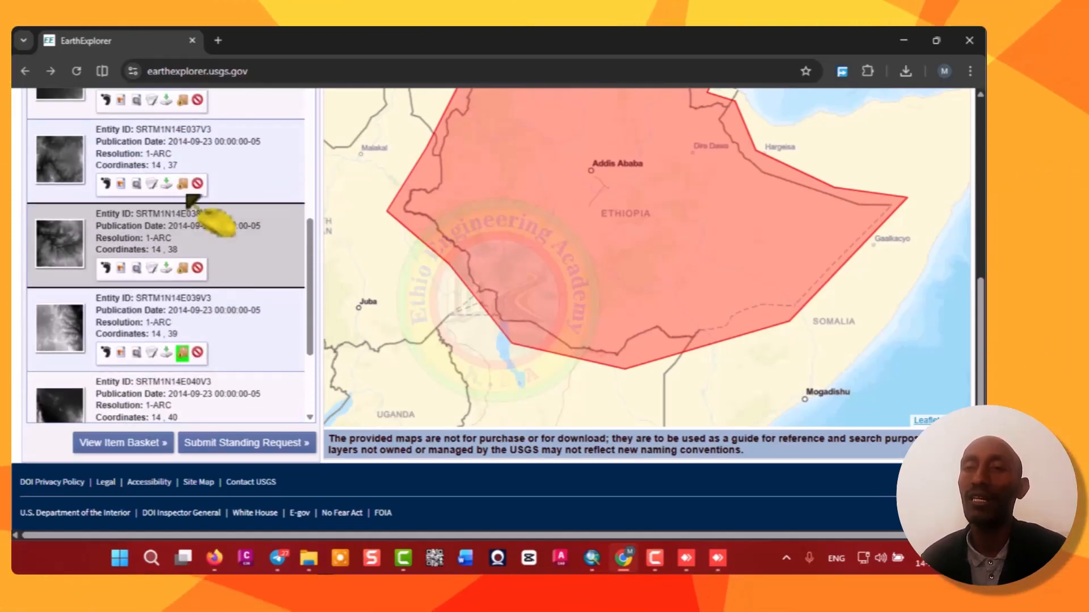
left_click(182, 183)
scroll(199, 340, "up", 3)
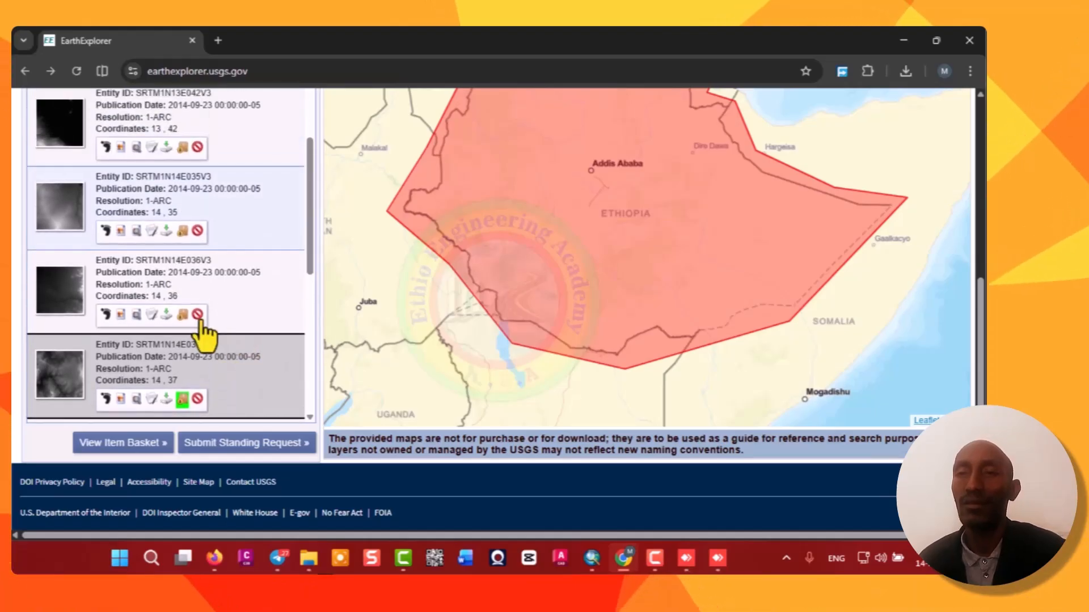
left_click(182, 315)
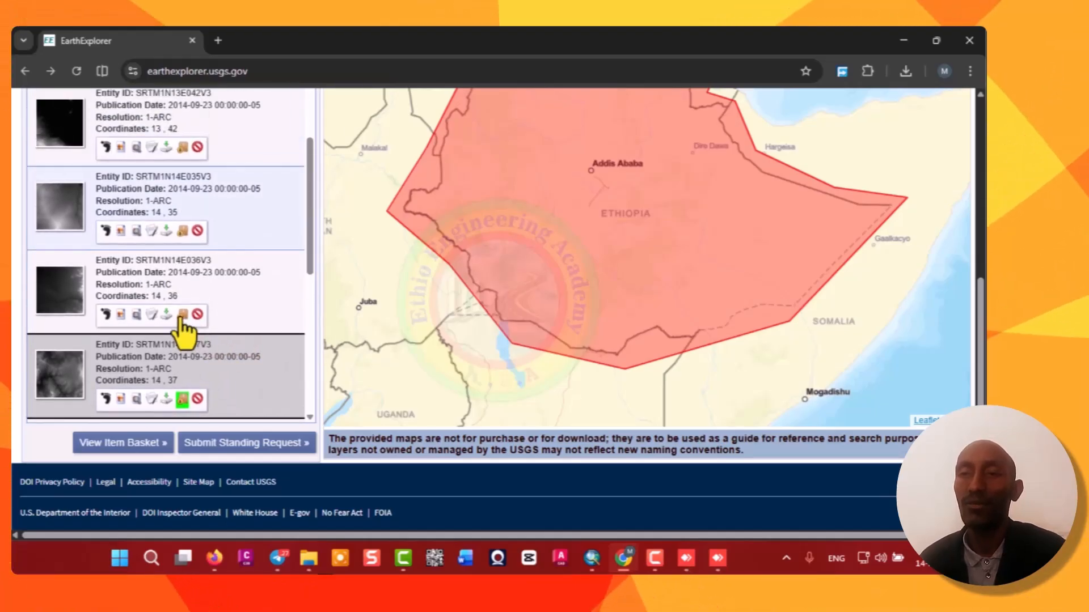
left_click(182, 231)
left_click(182, 148)
scroll(187, 170, "up", 1)
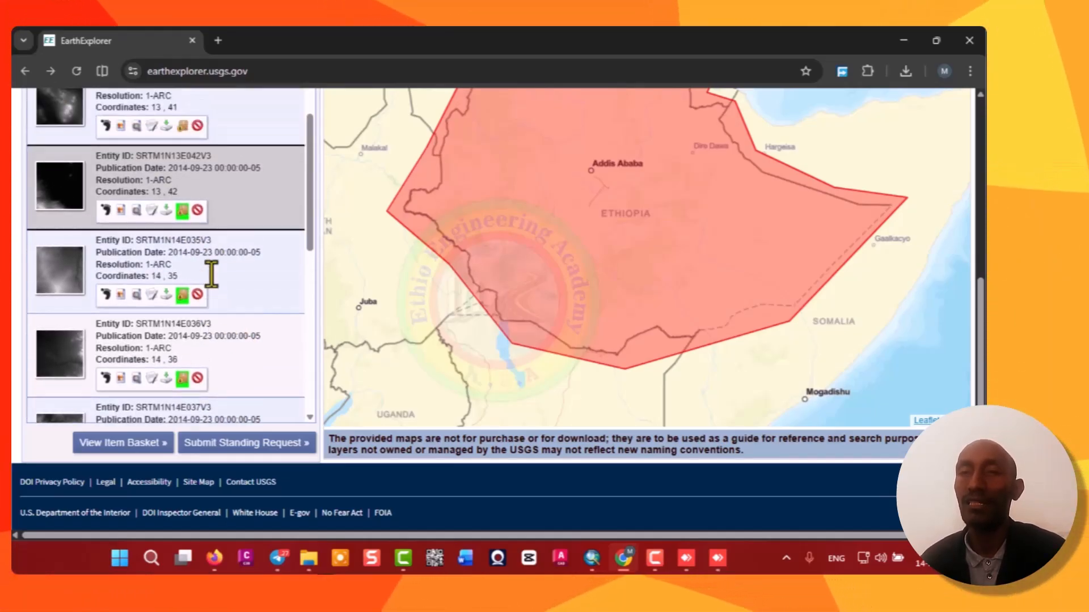
scroll(207, 275, "up", 1)
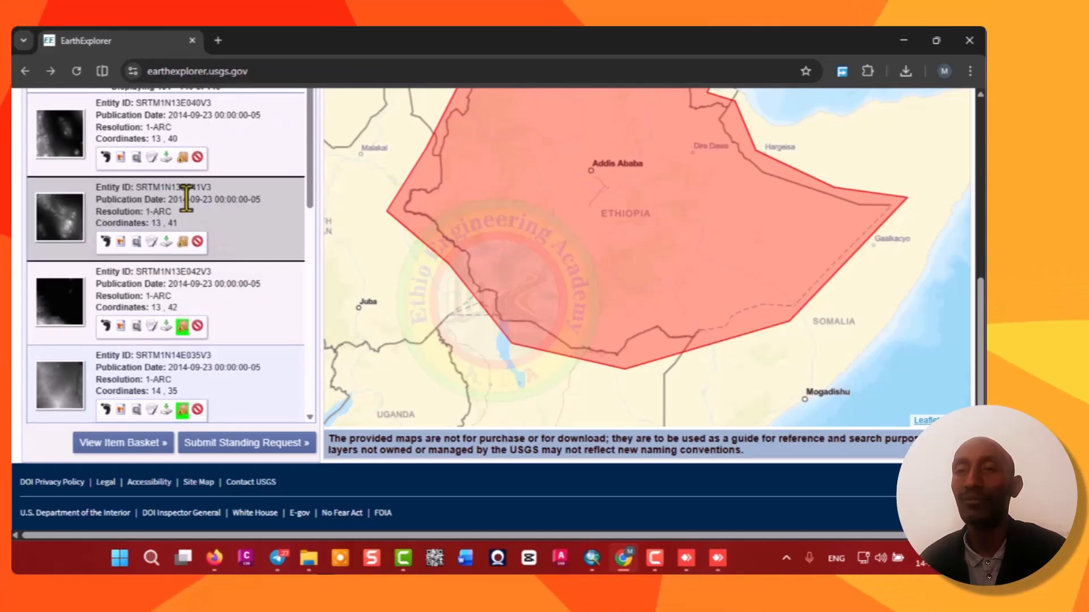
left_click(182, 158)
Go to results page 15 and add tiles SRTM1N15E037V3, SRTM1N15E038V3 and SRTM1N15E039V3 to the item basket.
scroll(238, 286, "up", 2)
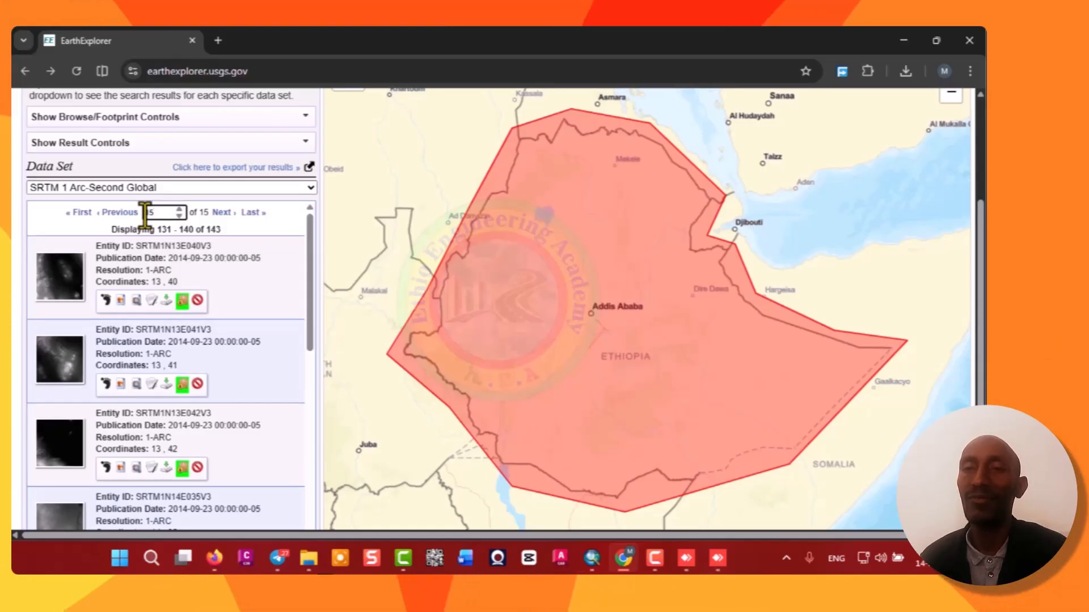
key("Return")
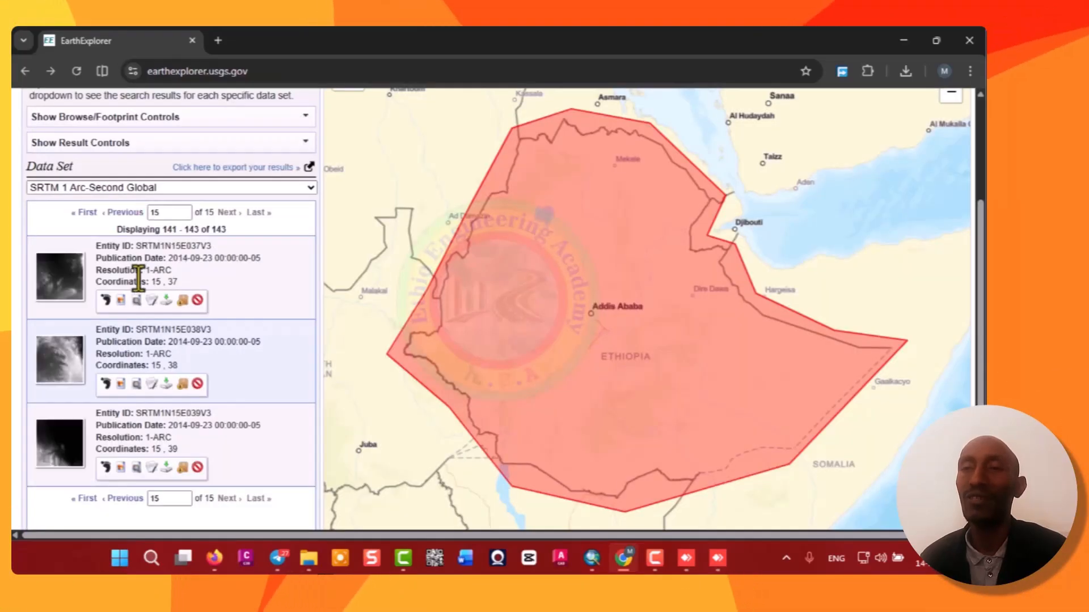
scroll(221, 365, "down", 2)
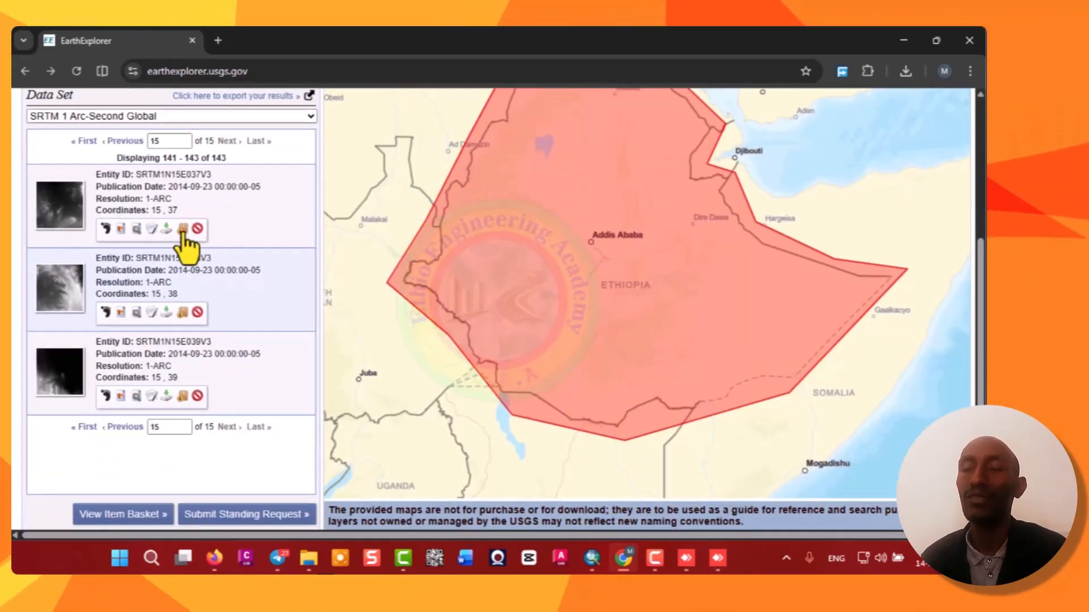
left_click(182, 230)
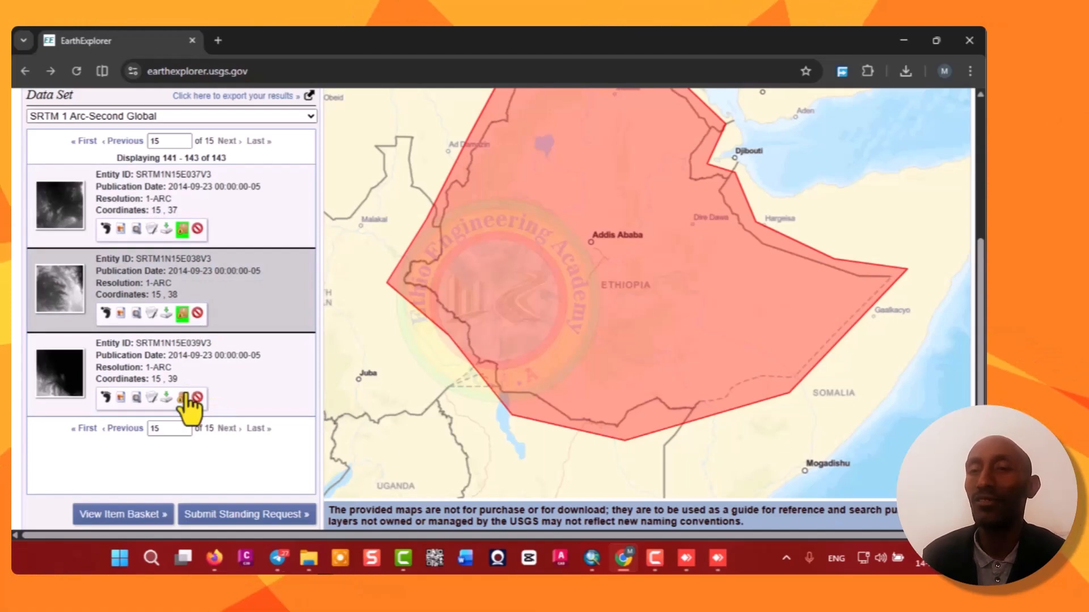
left_click(182, 397)
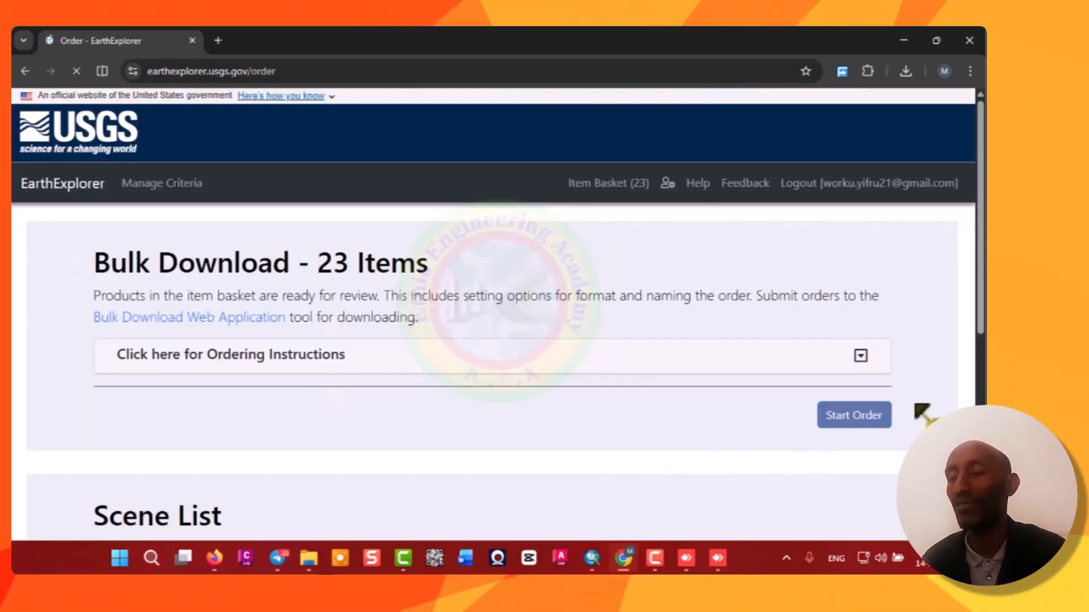
Start the bulk download order and select the GeoTIFF 1 Arc-second product for all SRTM scenes.
left_click(860, 420)
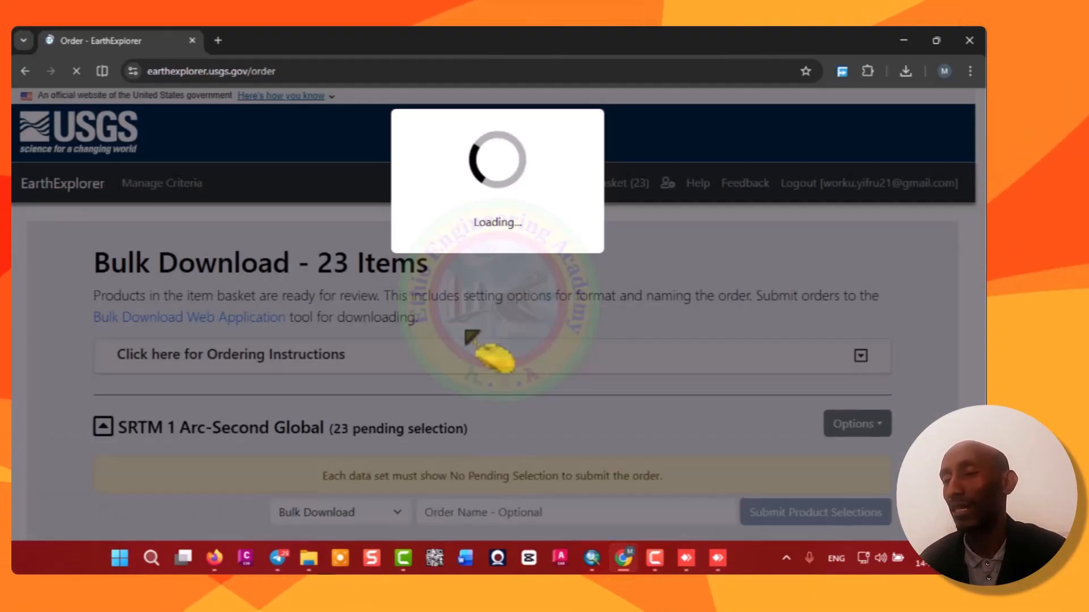
scroll(479, 368, "down", 1)
scroll(479, 369, "down", 1)
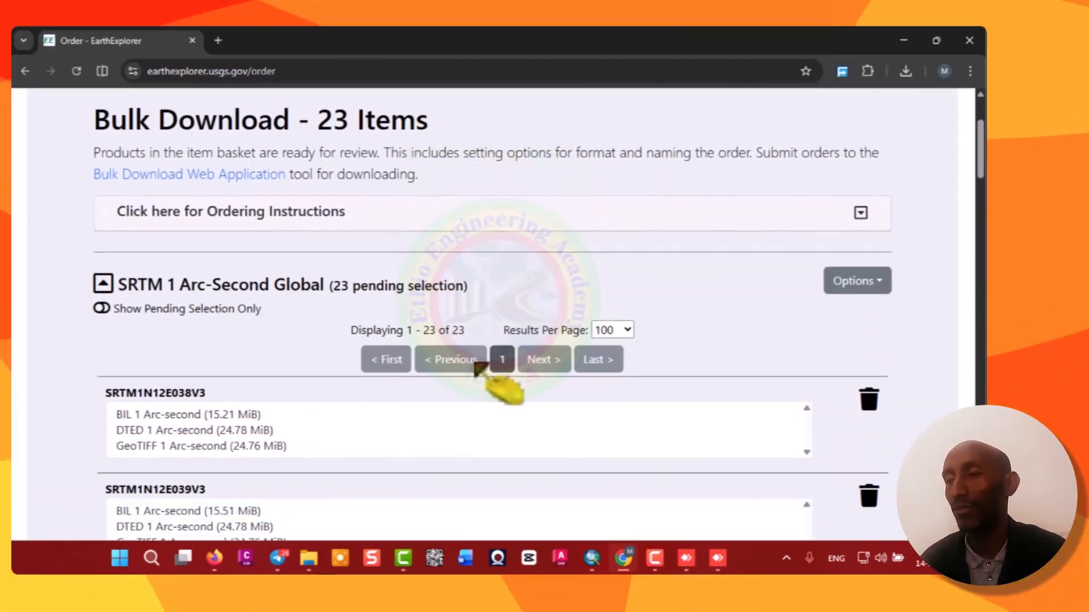
left_click(854, 282)
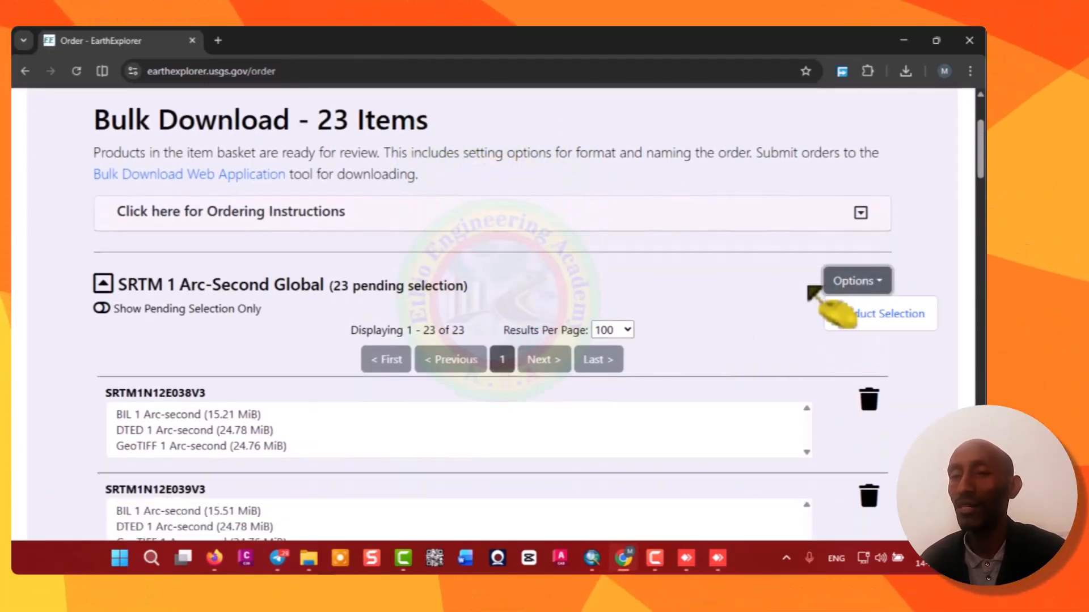
left_click(878, 315)
left_click(372, 233)
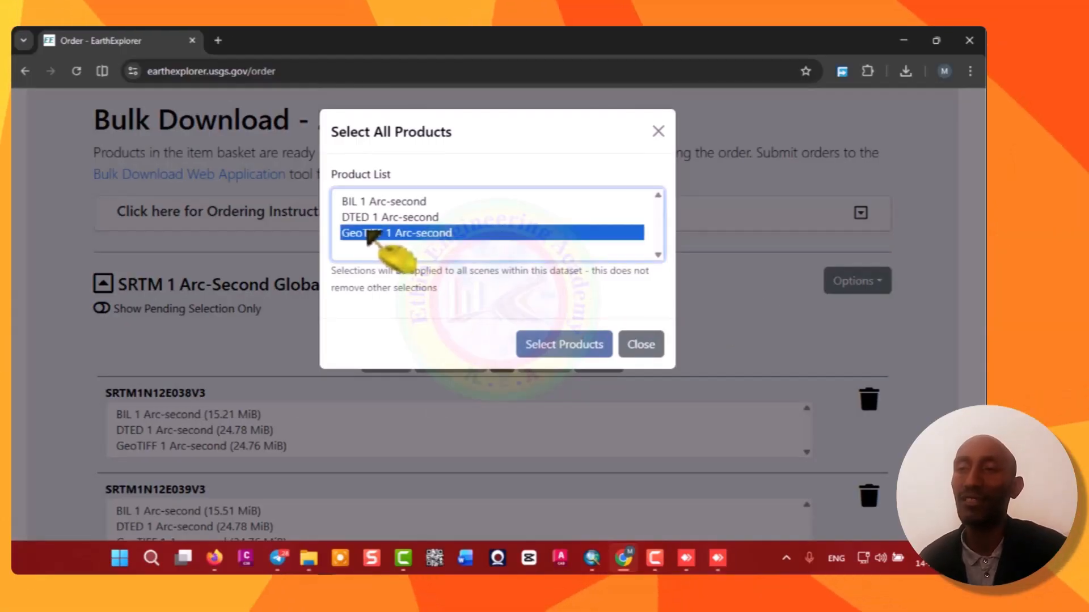
left_click(553, 346)
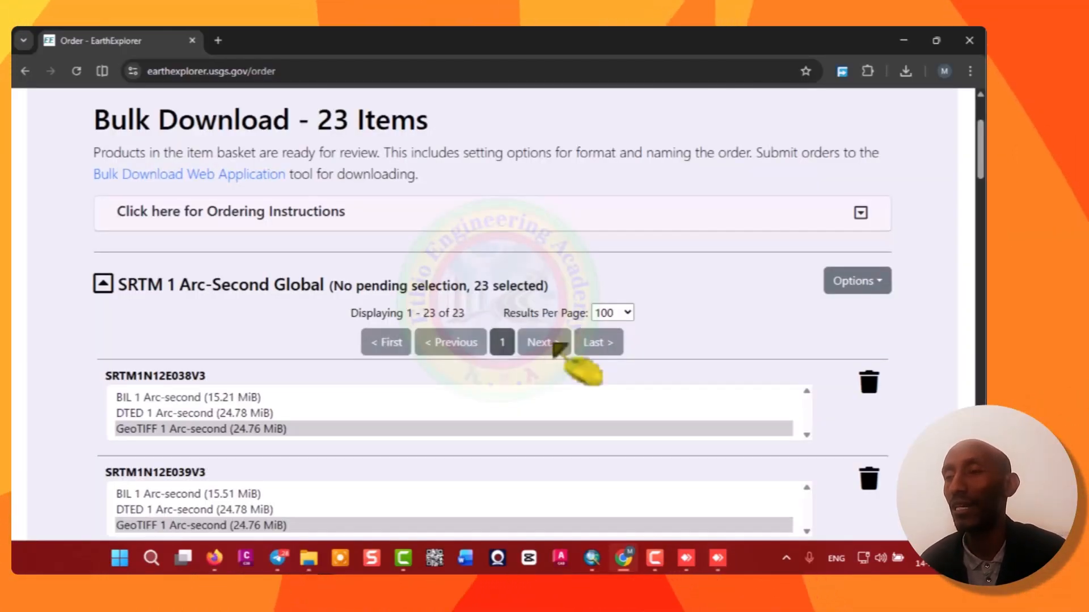
Submit the product selections as a Bulk Download order.
scroll(559, 347, "down", 20)
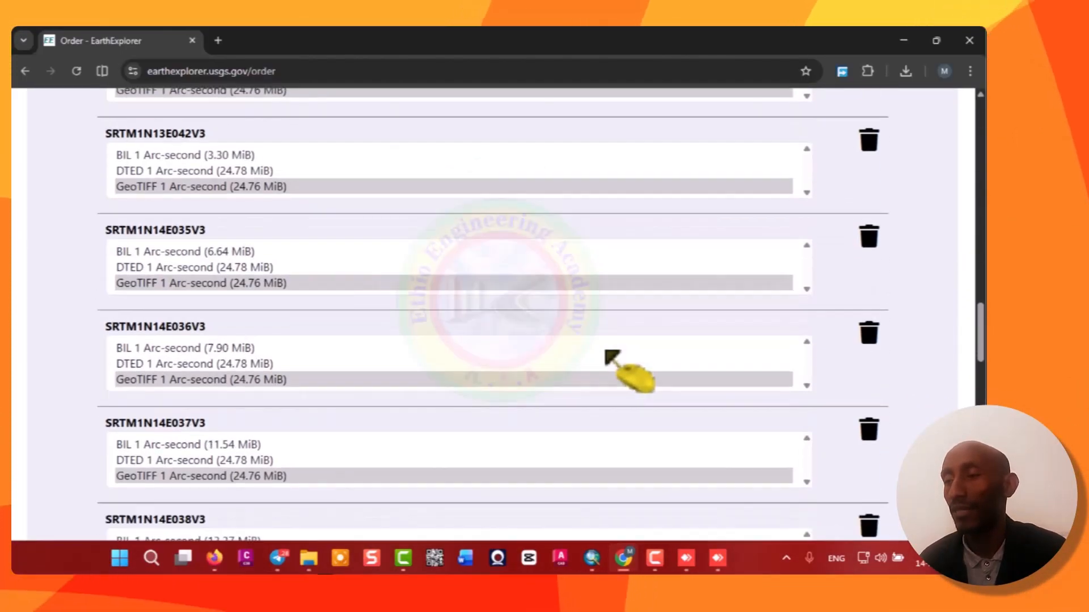
scroll(605, 351, "down", 15)
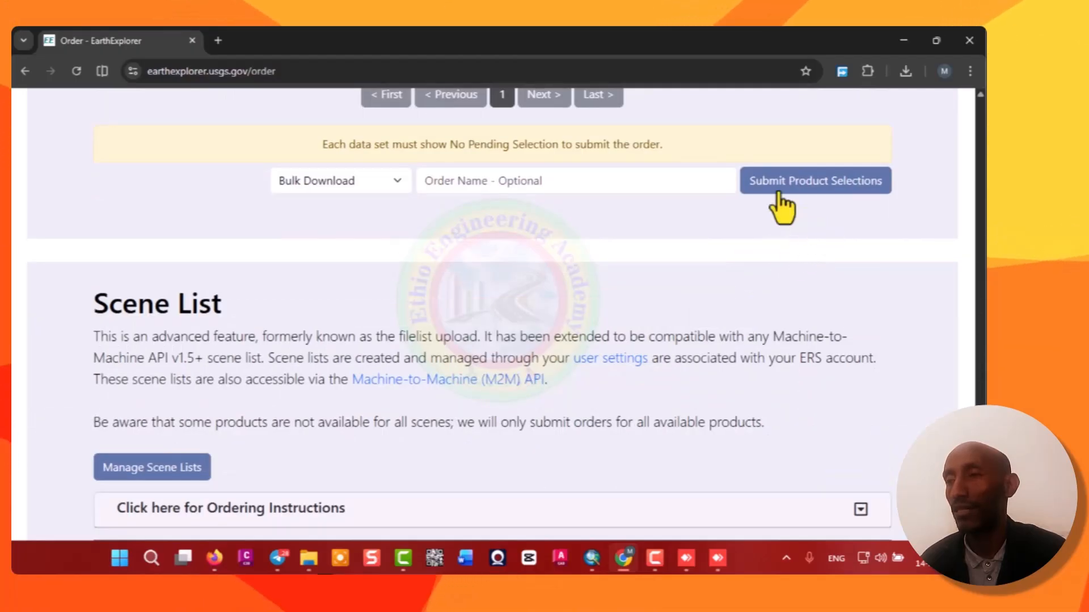
left_click(782, 182)
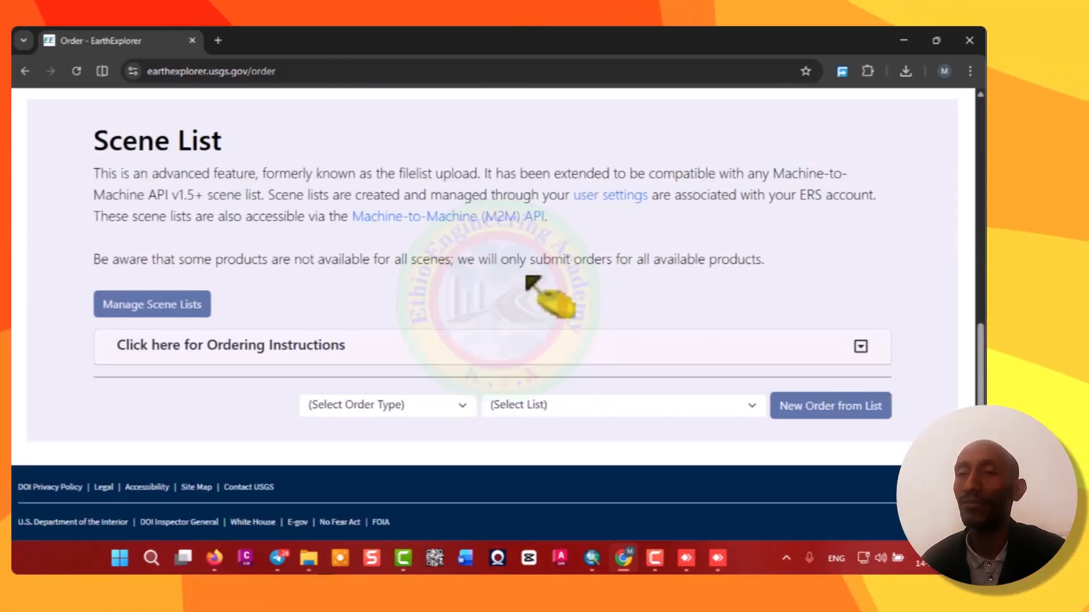
Start downloading the submitted order and launch the Bulk Download Web Application.
scroll(479, 265, "up", 1)
scroll(479, 266, "up", 3)
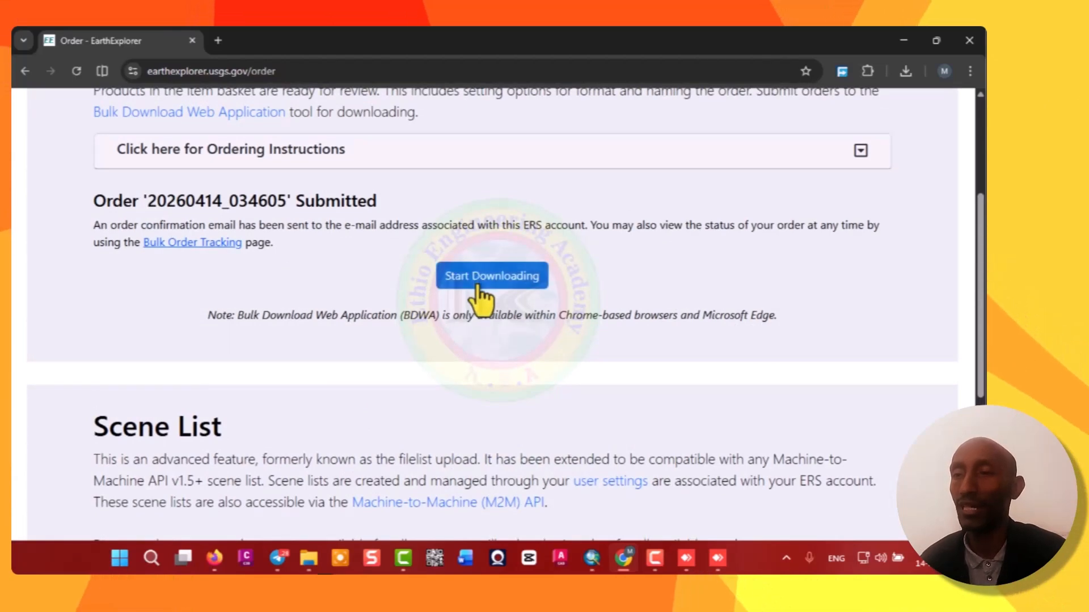
left_click(479, 278)
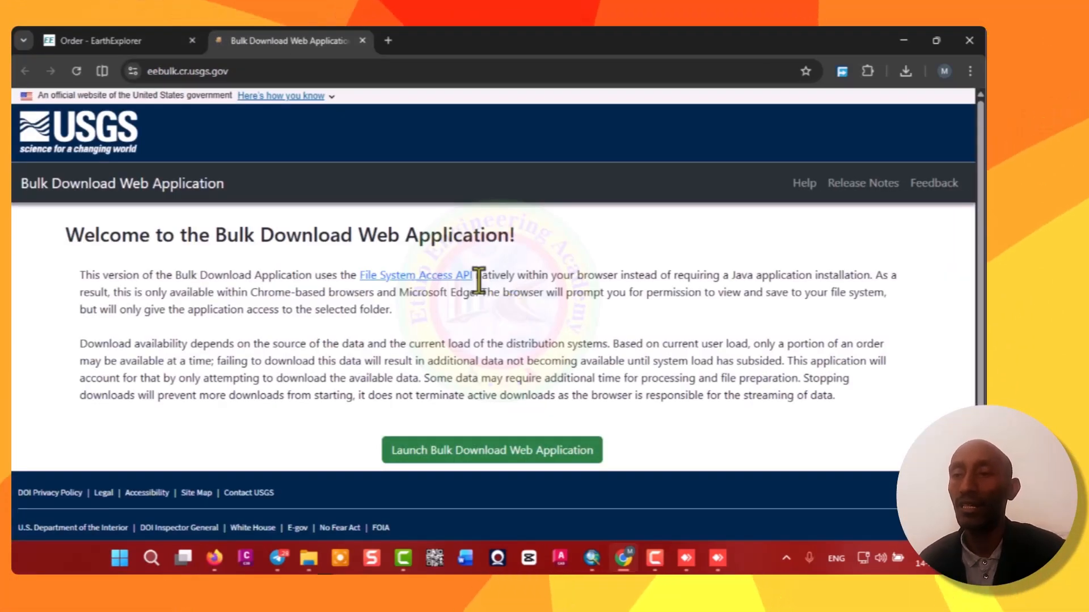
left_click(448, 457)
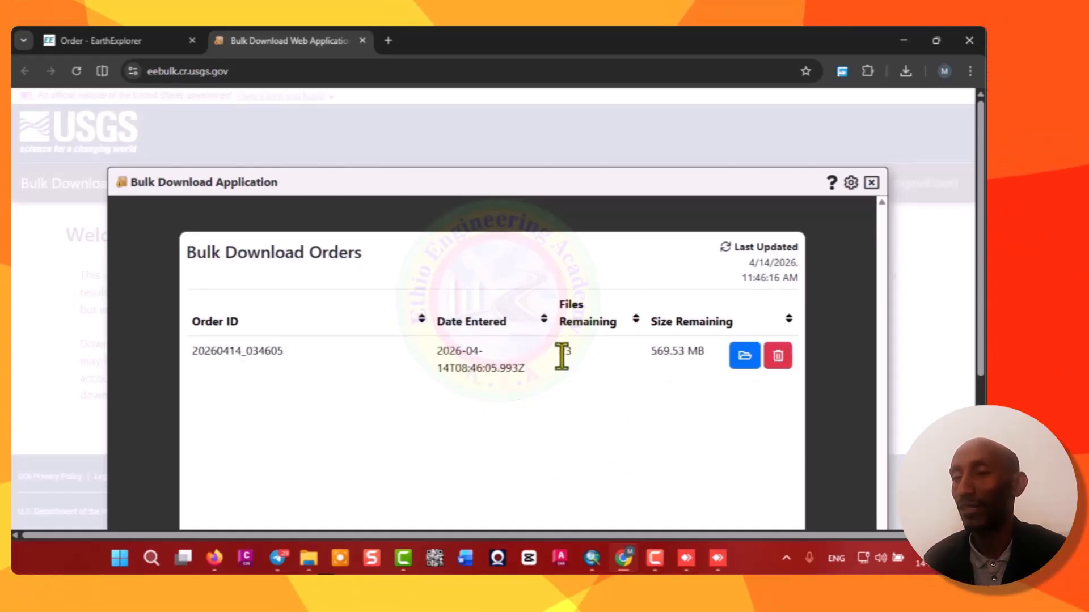
Open the new order and choose the Band 13-15 folder as destination, allowing the site to view and save files.
left_click(746, 356)
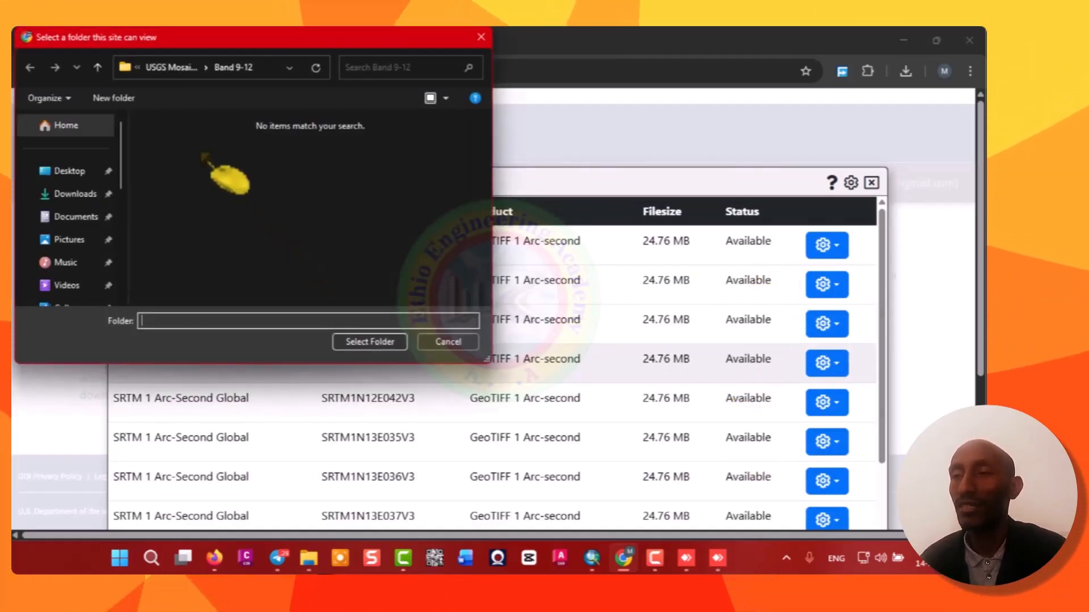
left_click(173, 67)
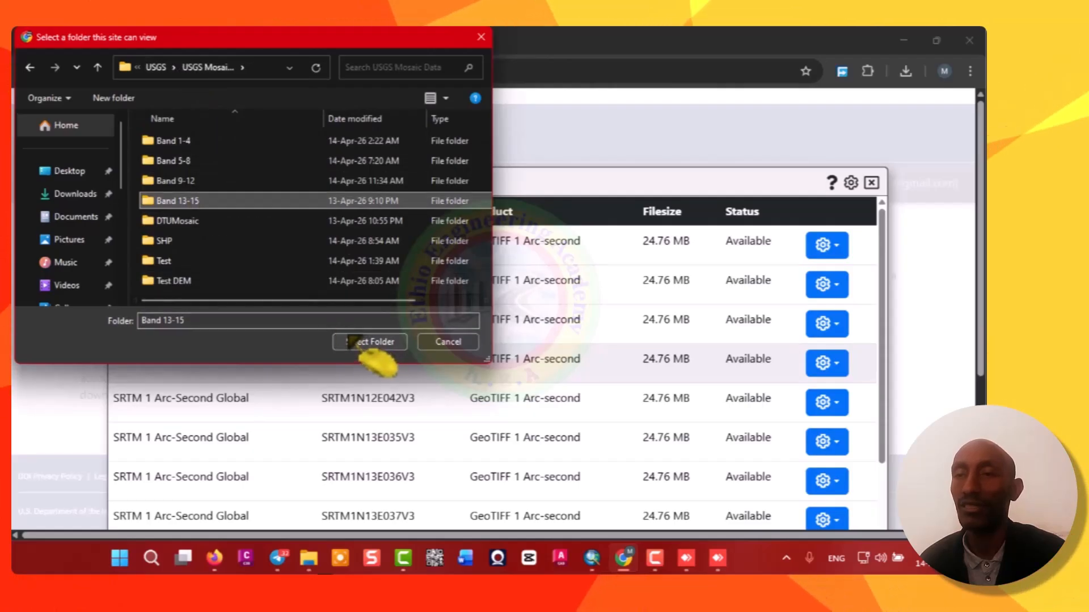
left_click(368, 342)
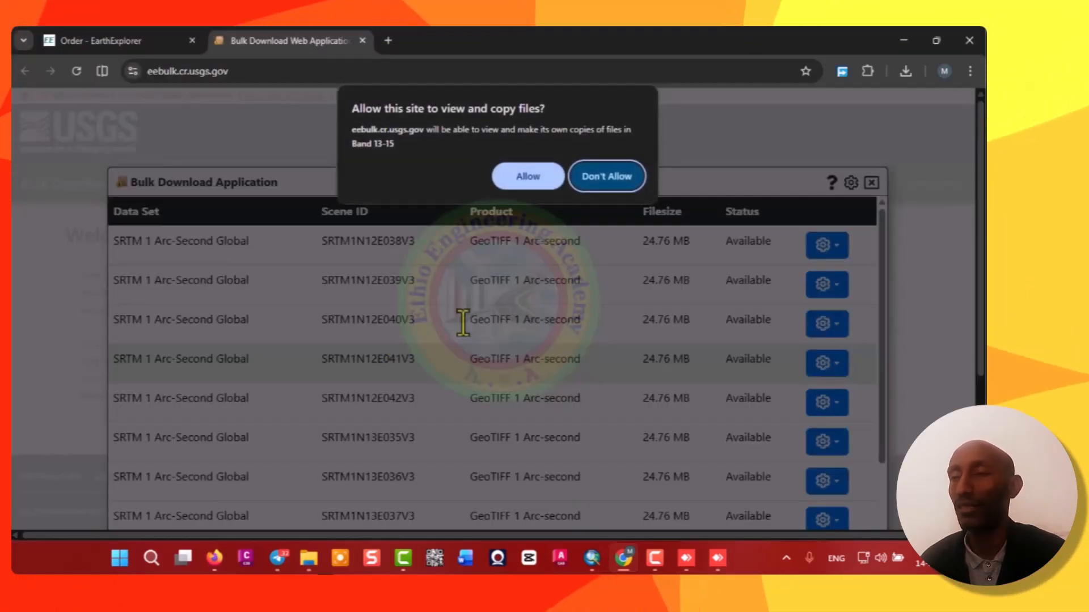
left_click(539, 177)
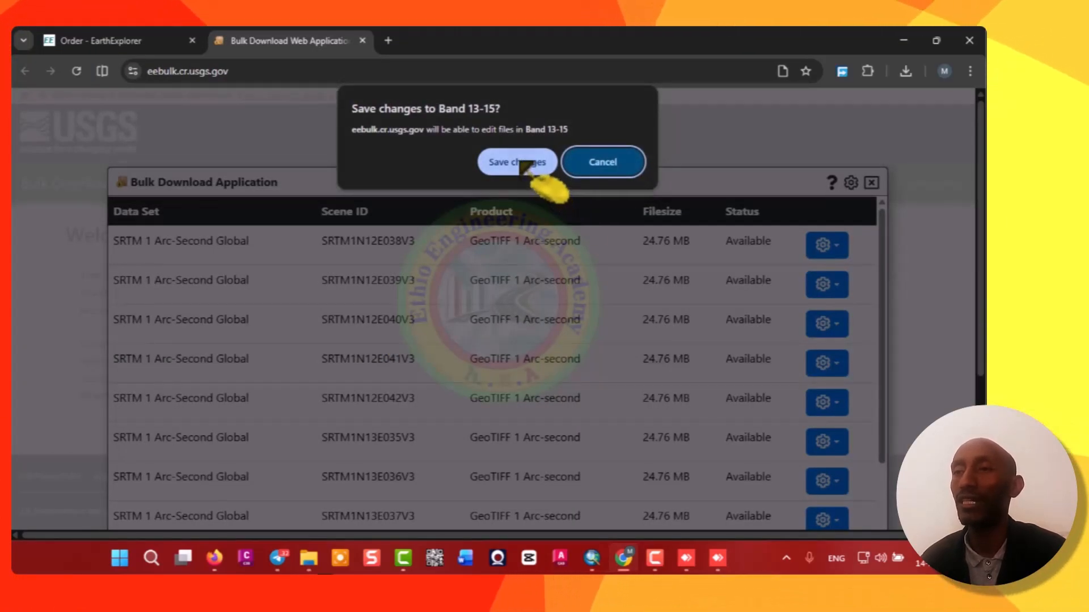
left_click(527, 162)
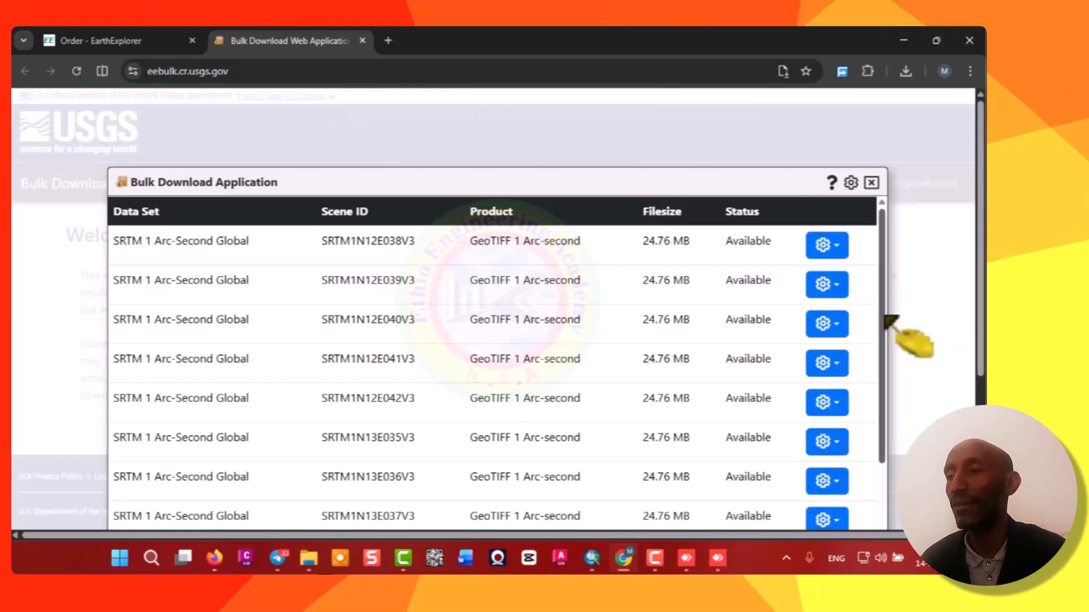
Begin downloading the order's scenes into the Band 13-15 folder and scroll through their download status.
left_click_drag(886, 318, 870, 532)
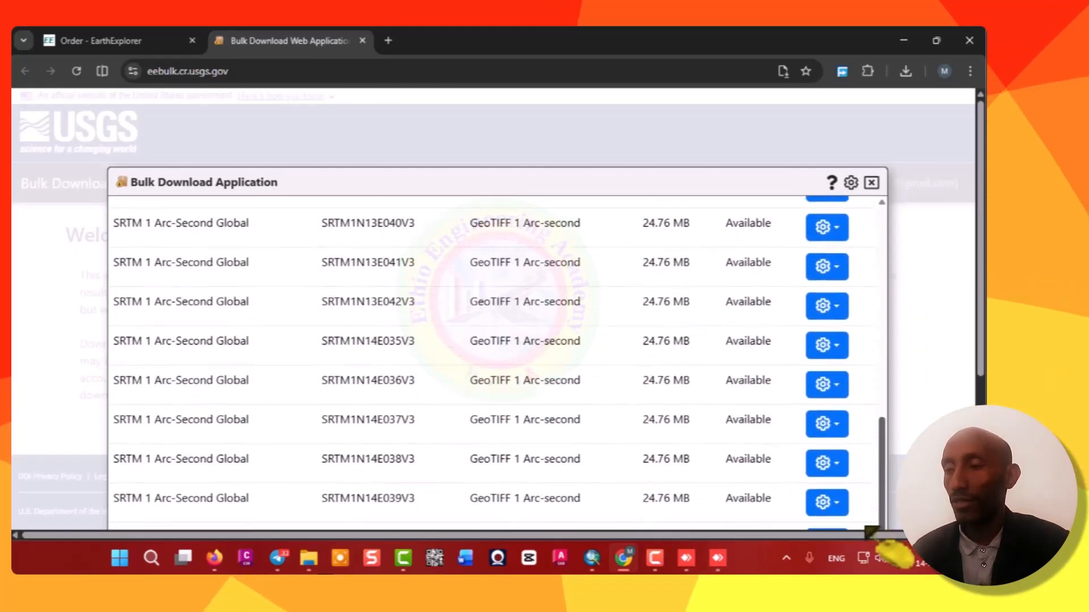
scroll(925, 337, "down", 2)
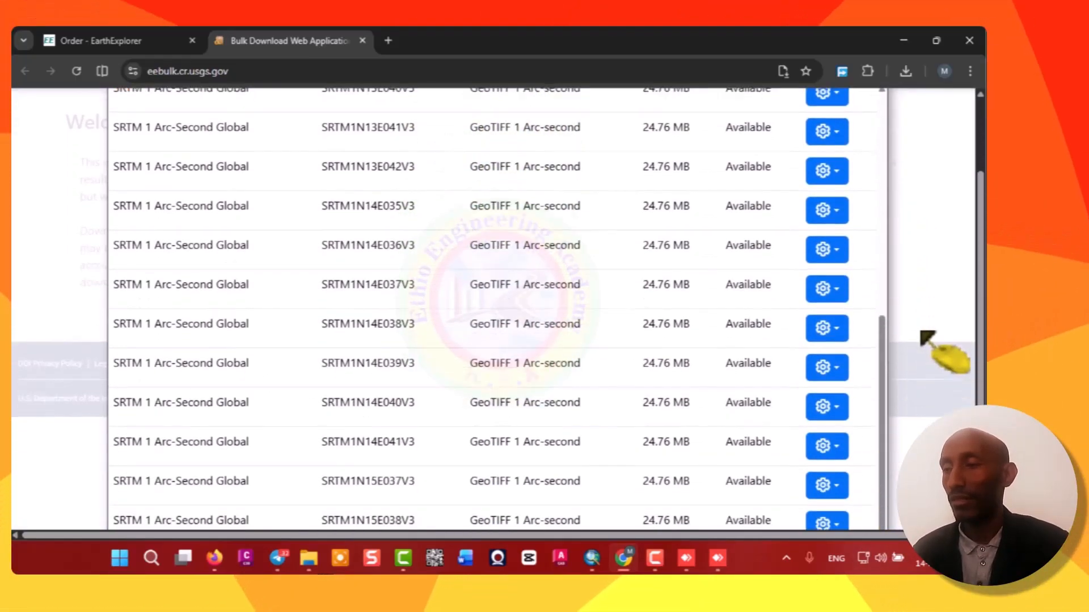
scroll(930, 343, "down", 2)
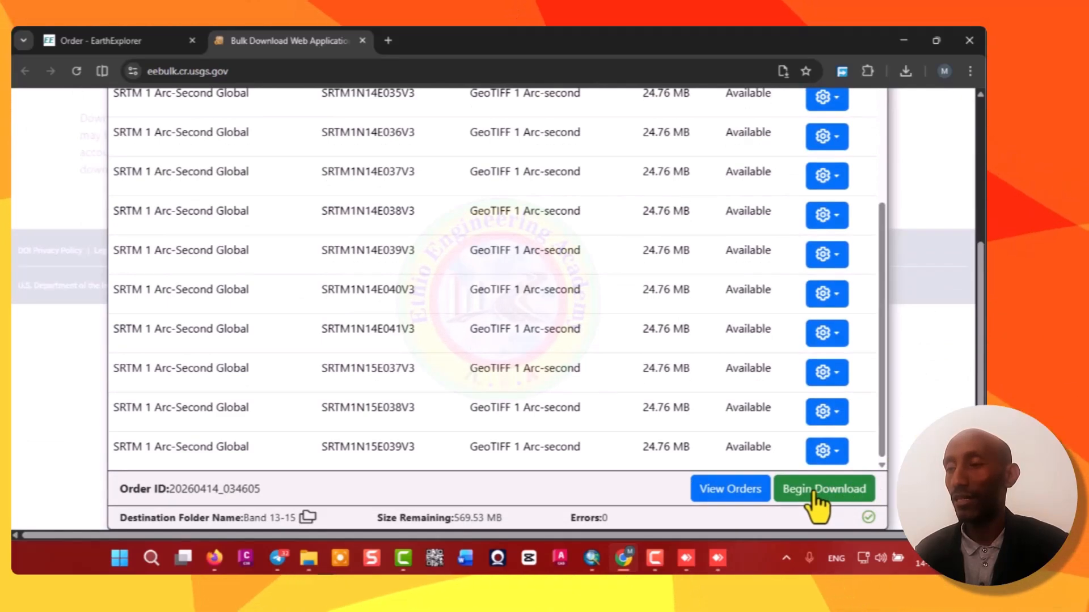
left_click(818, 499)
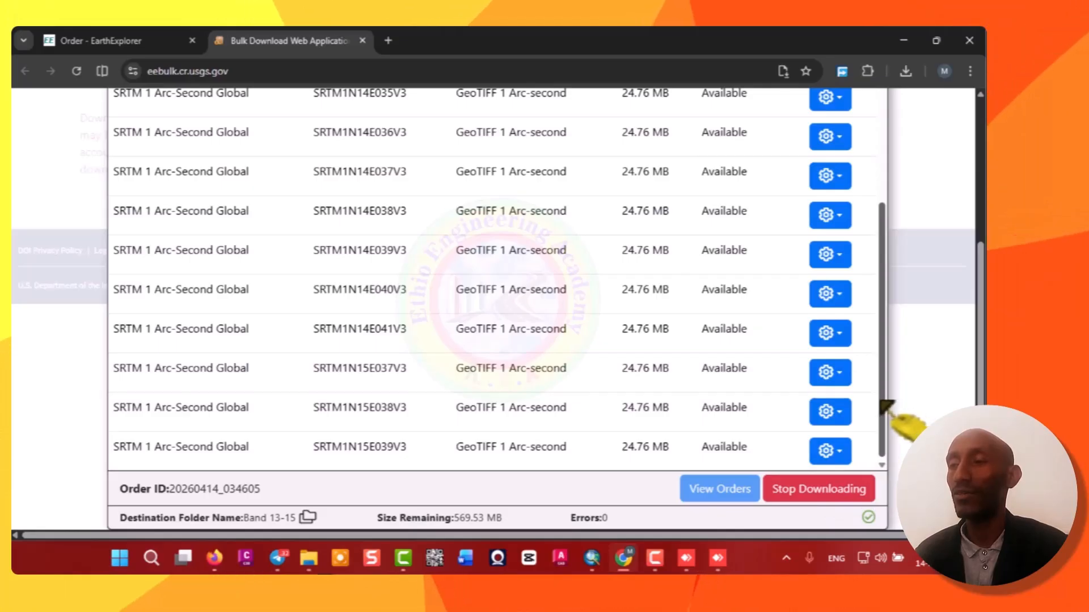
scroll(884, 406, "up", 6)
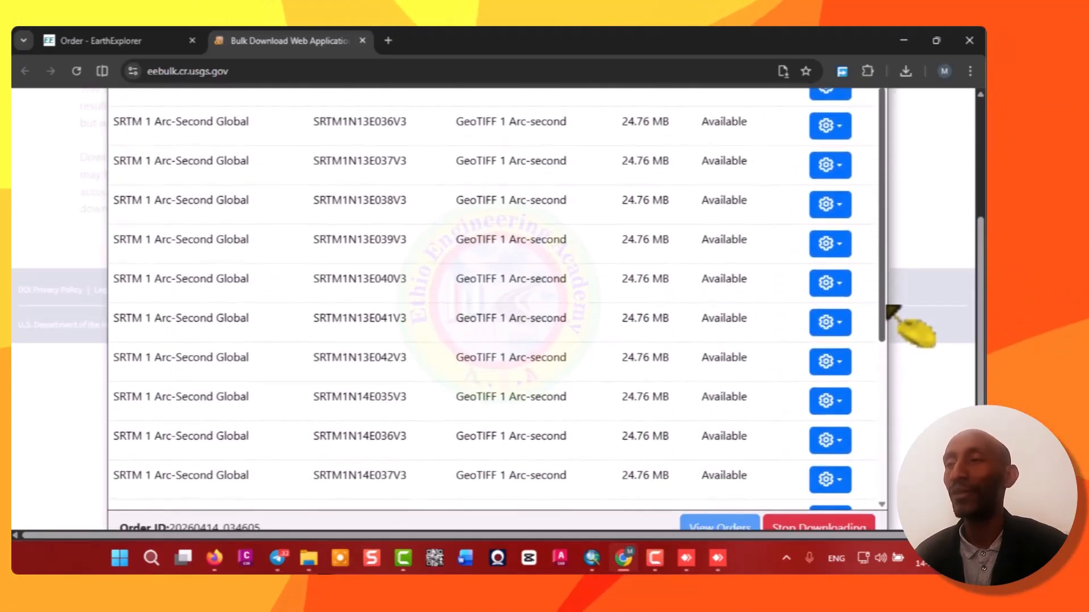
left_click_drag(890, 310, 882, 478)
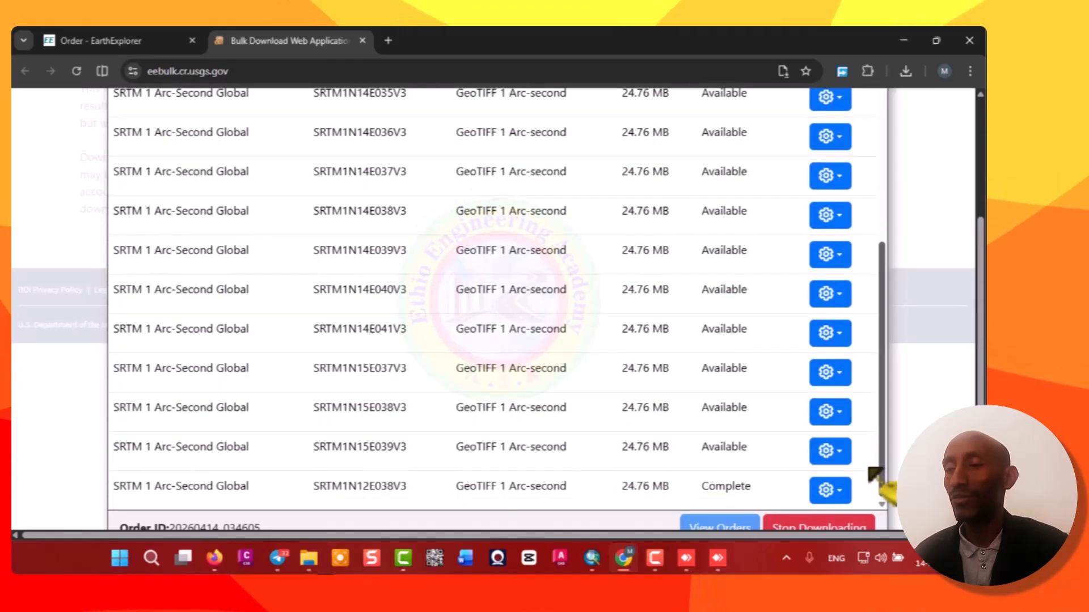
Scroll through the order's scene list to review each tile's download status.
scroll(715, 465, "up", 1)
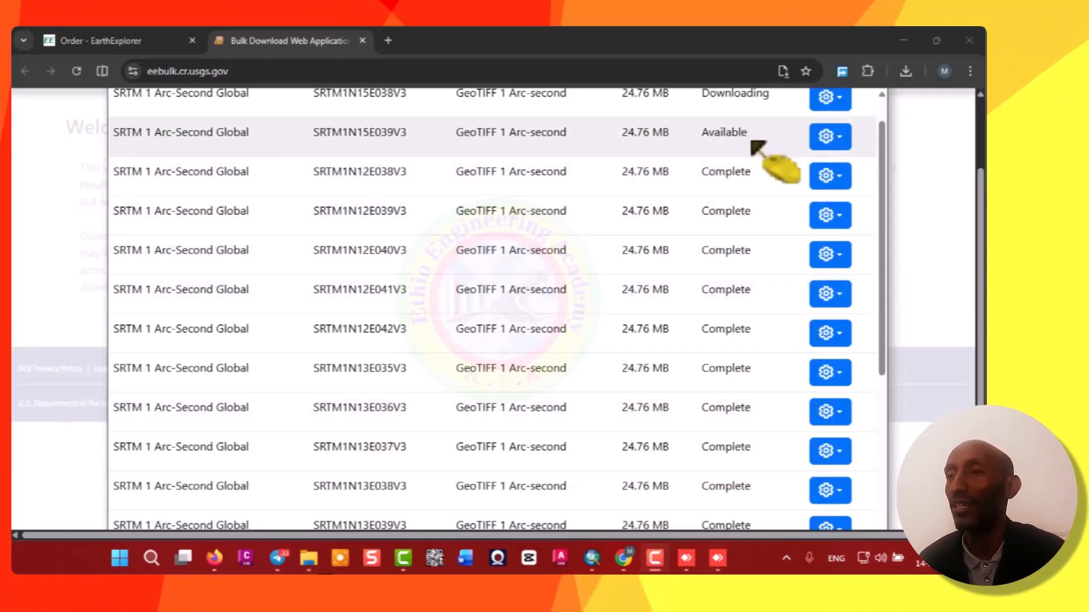
scroll(758, 147, "up", 1)
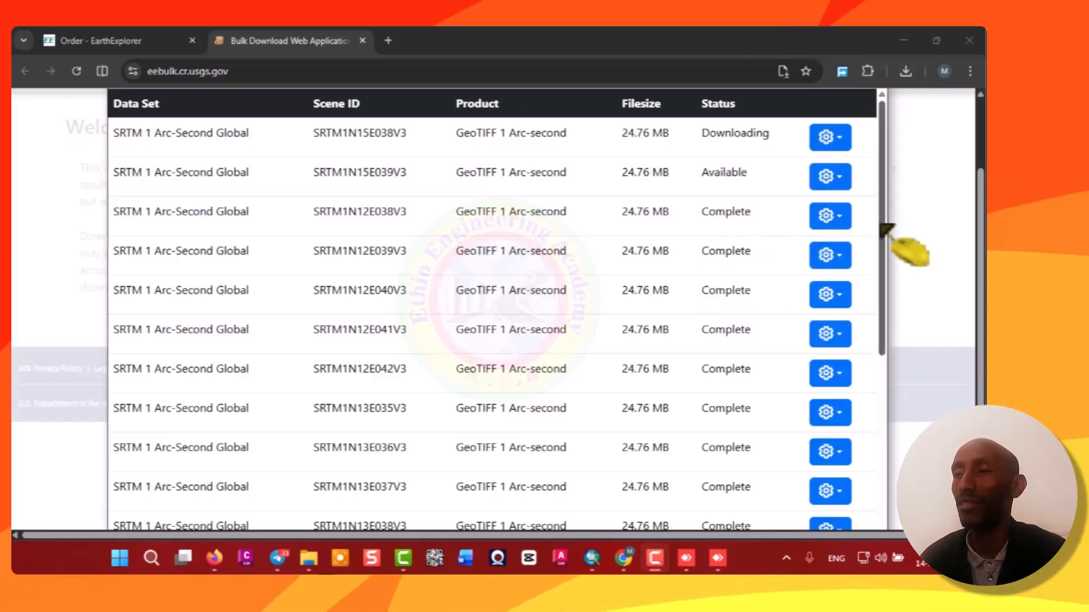
left_click_drag(882, 224, 851, 531)
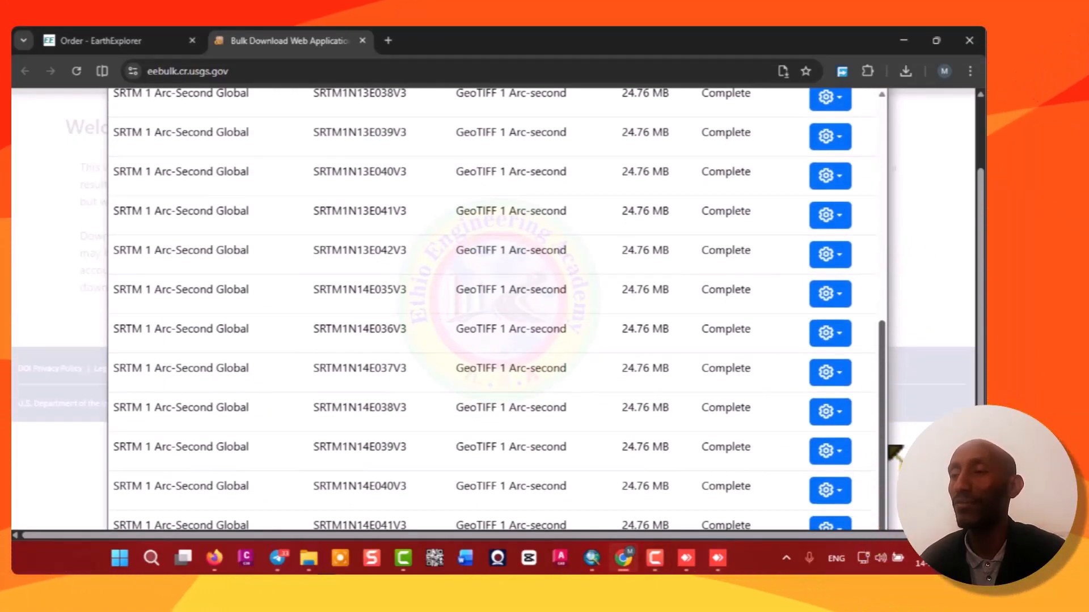
scroll(873, 326, "up", 1)
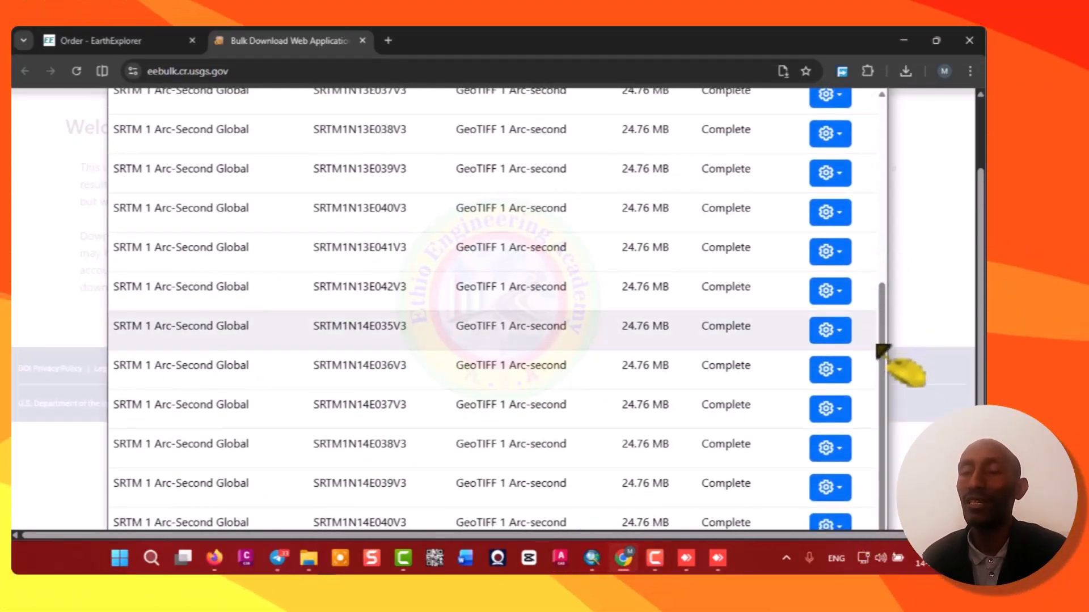
left_click_drag(883, 359, 892, 172)
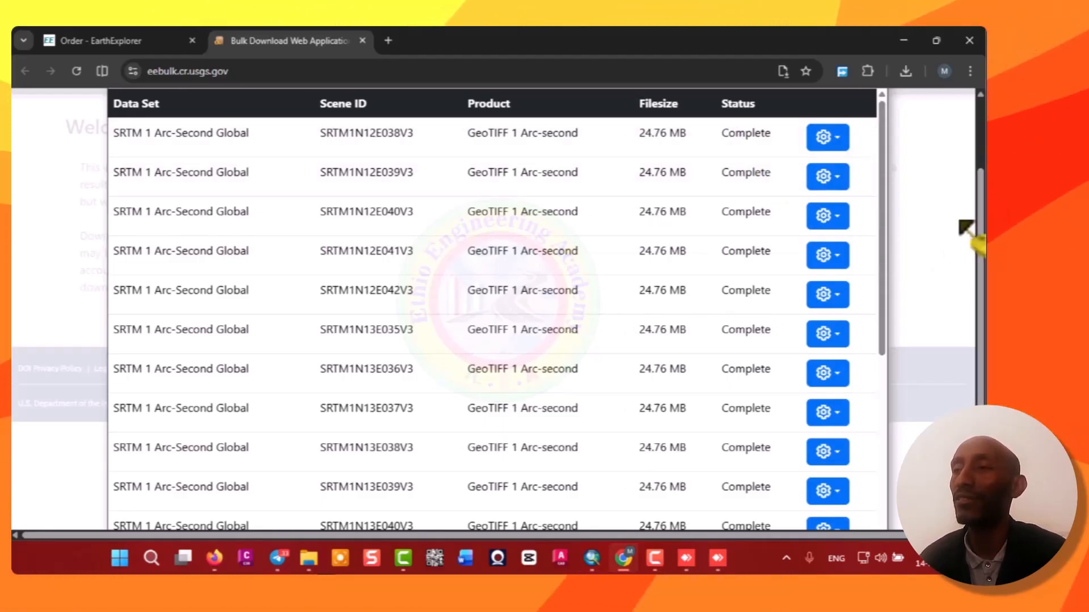
scroll(966, 295, "down", 2)
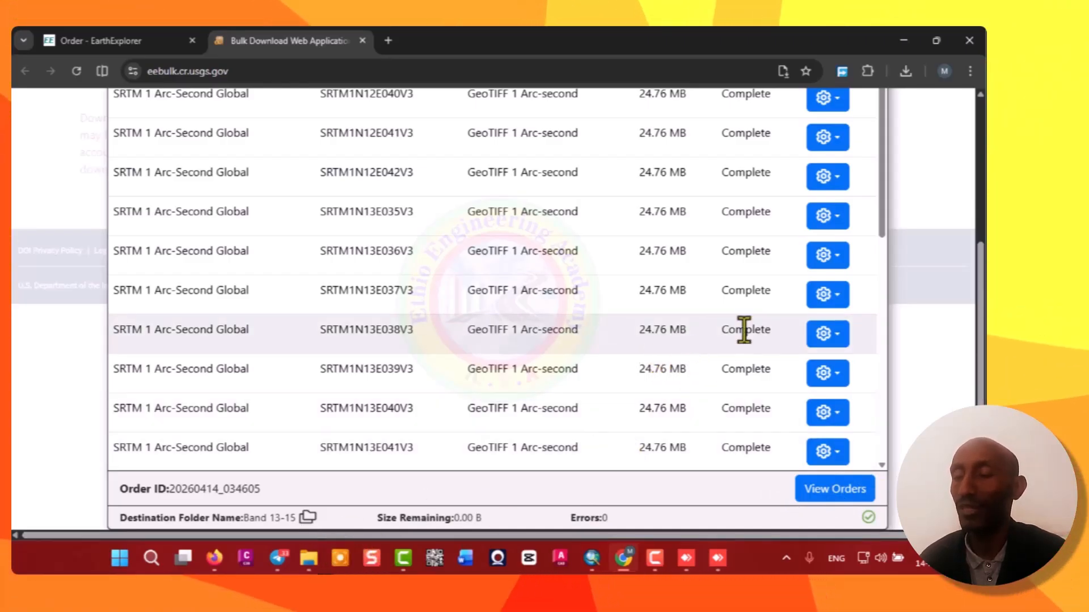
scroll(960, 316, "up", 5)
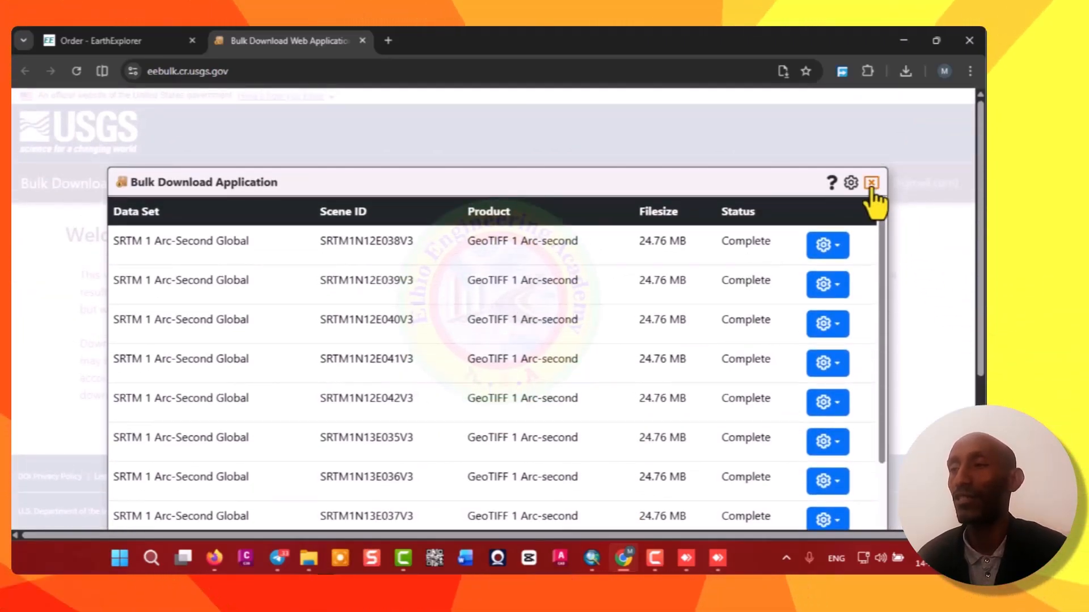
Close the Bulk Download application and open the Band 13-15 folder in File Explorer to check the downloaded tiles.
left_click(871, 182)
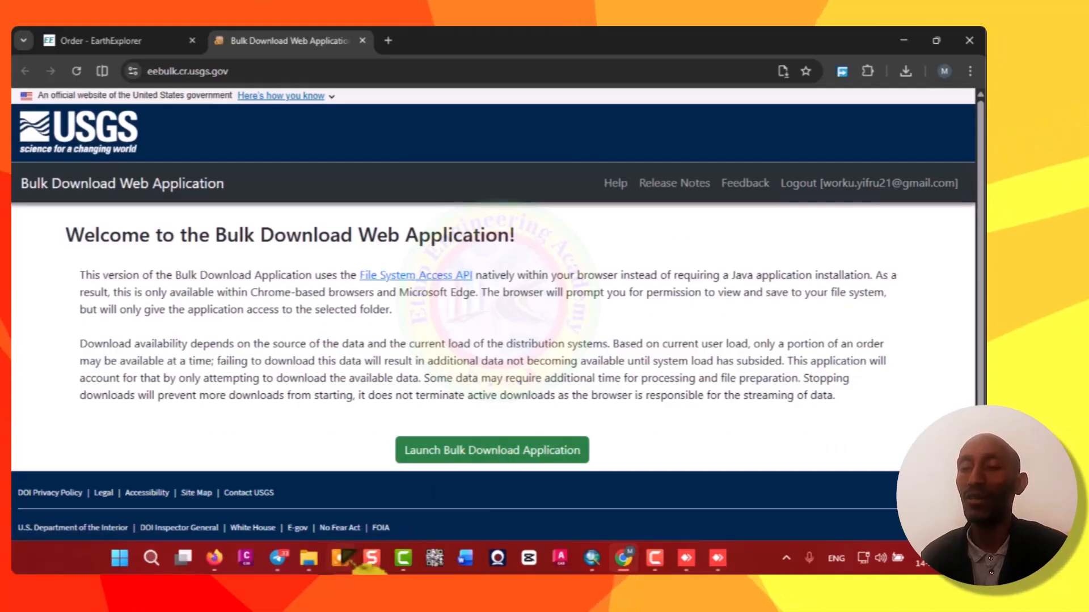
left_click(308, 558)
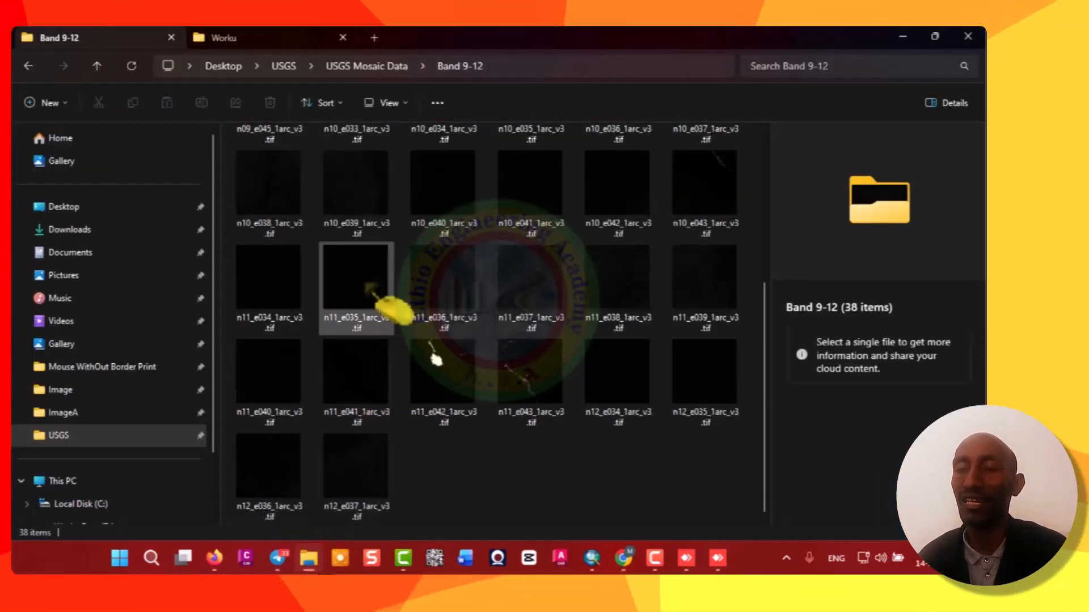
left_click(394, 66)
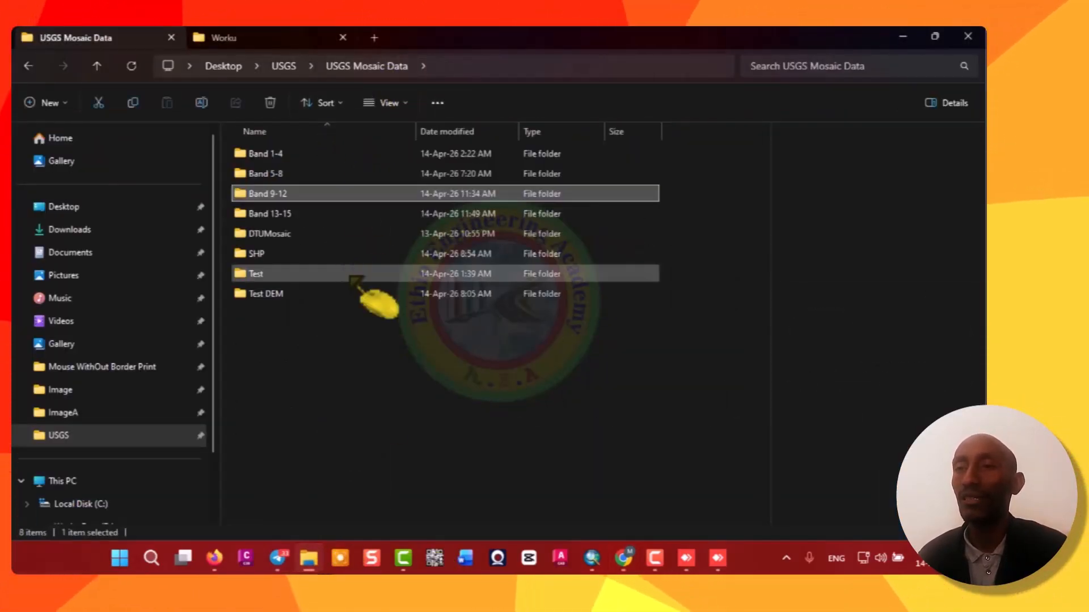
double_click(300, 214)
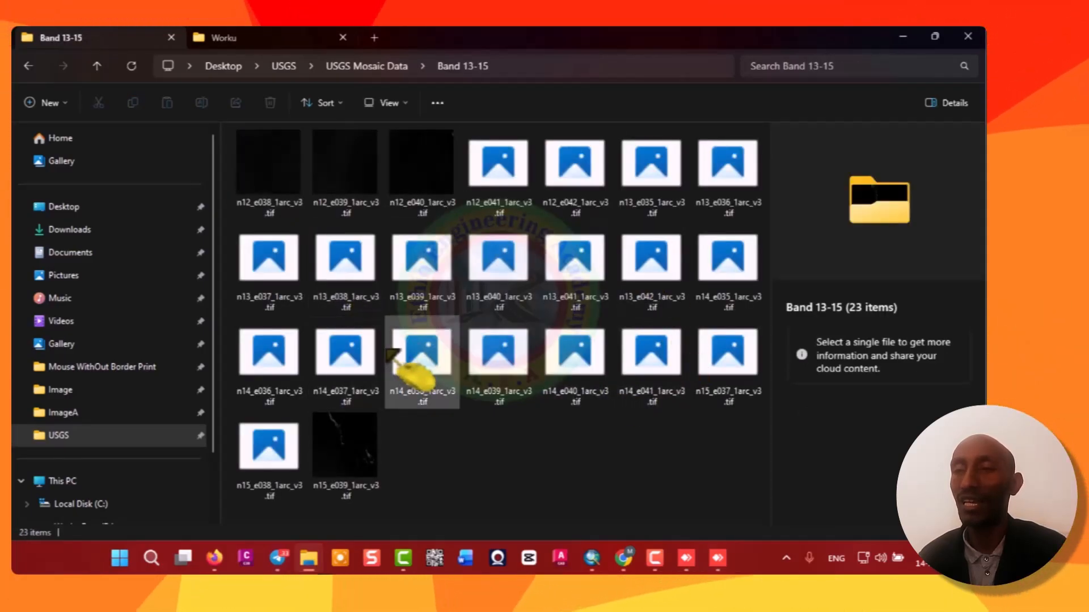
left_click(390, 73)
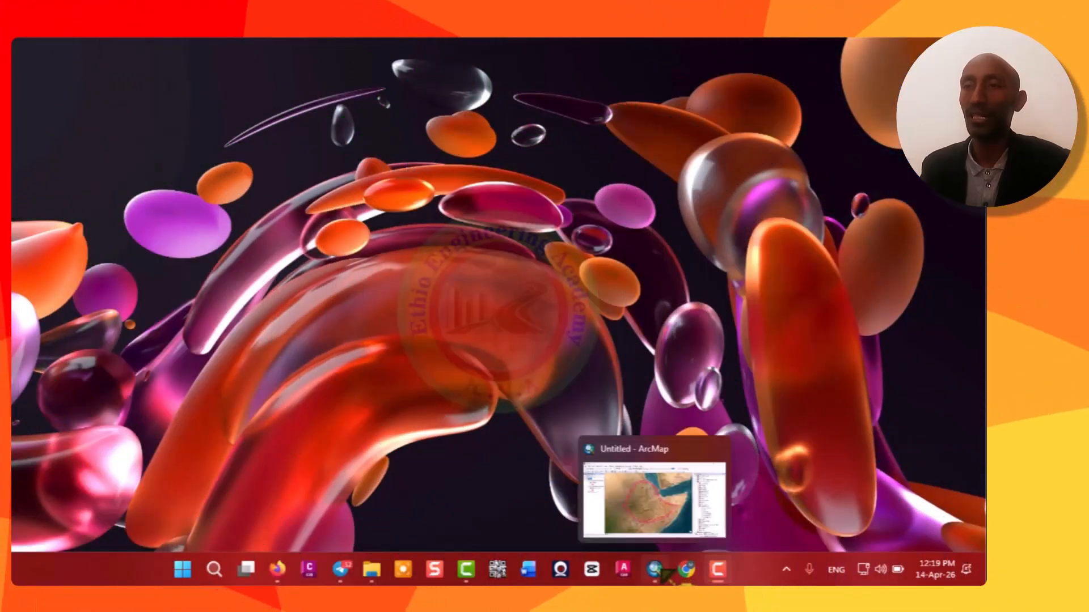
Switch to ArcMap and add all SRTM tiles from the USGS Mosaic Data Band 1-4 folder to the map.
left_click(661, 571)
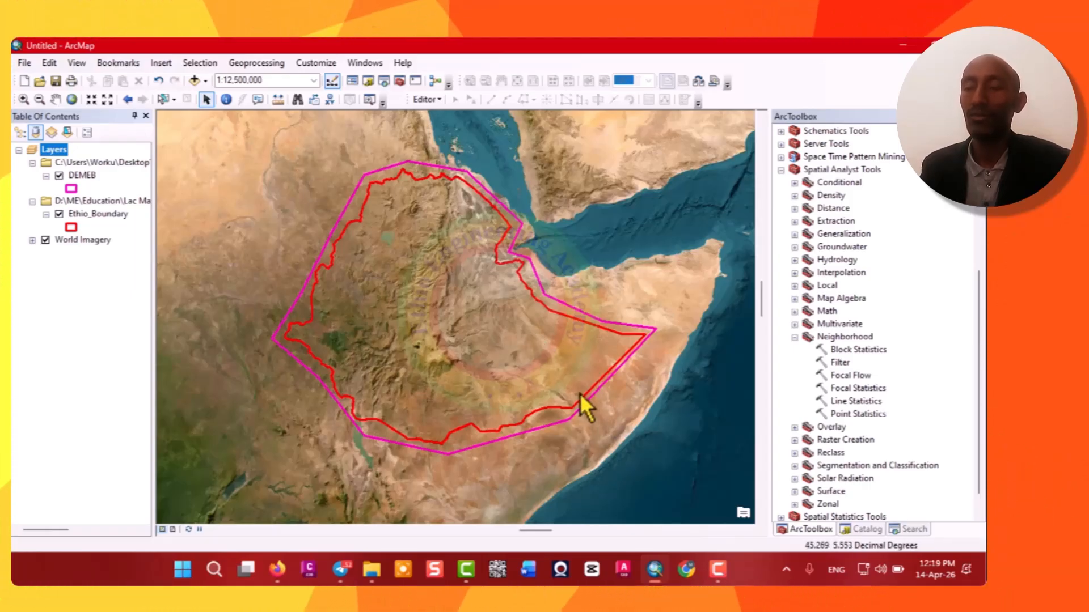
left_click(206, 82)
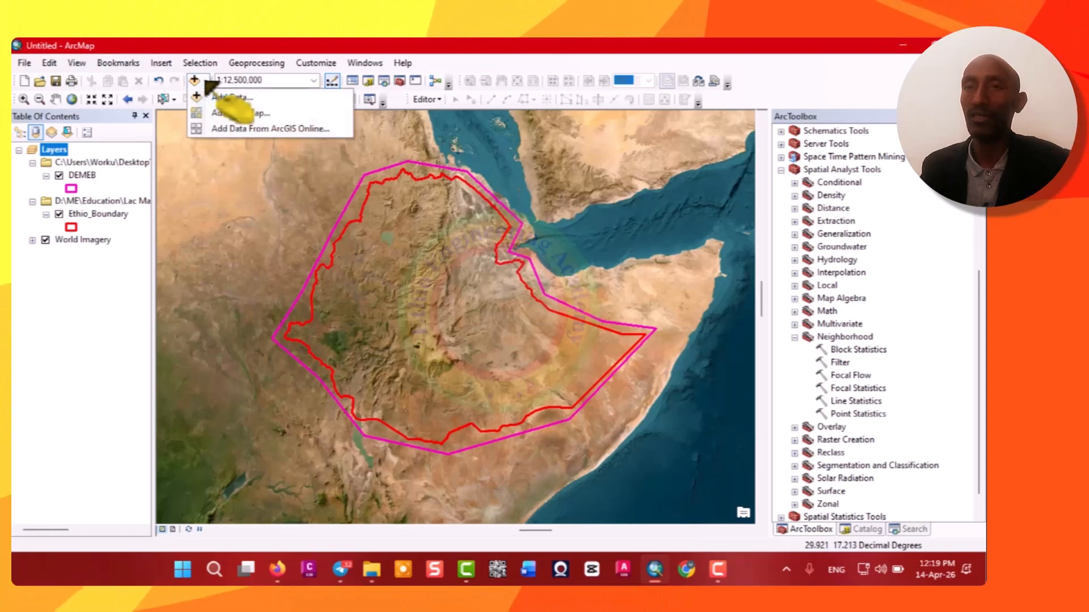
left_click(233, 100)
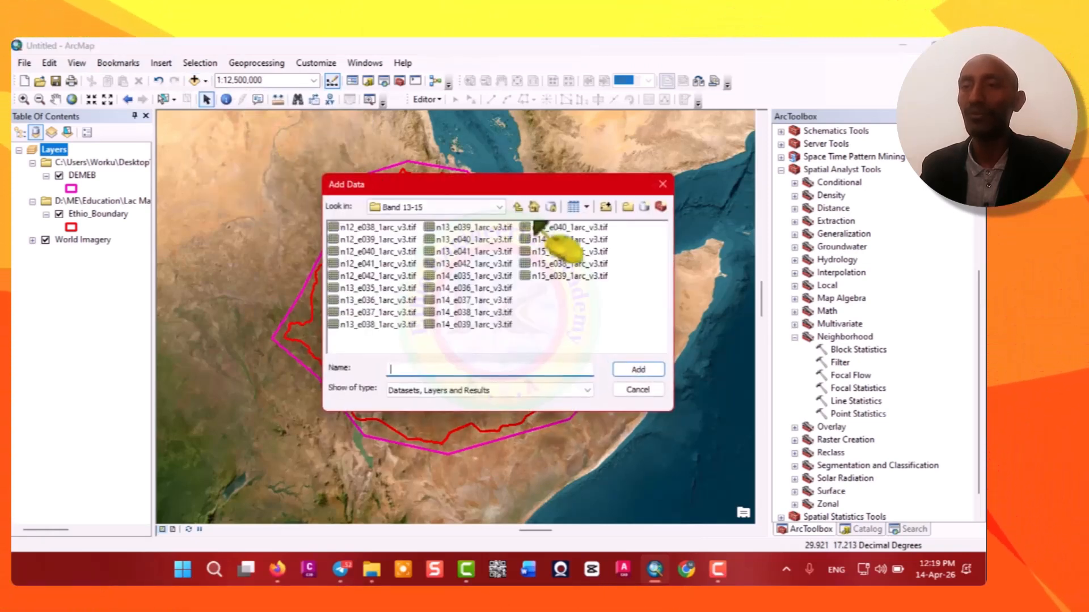
left_click(499, 207)
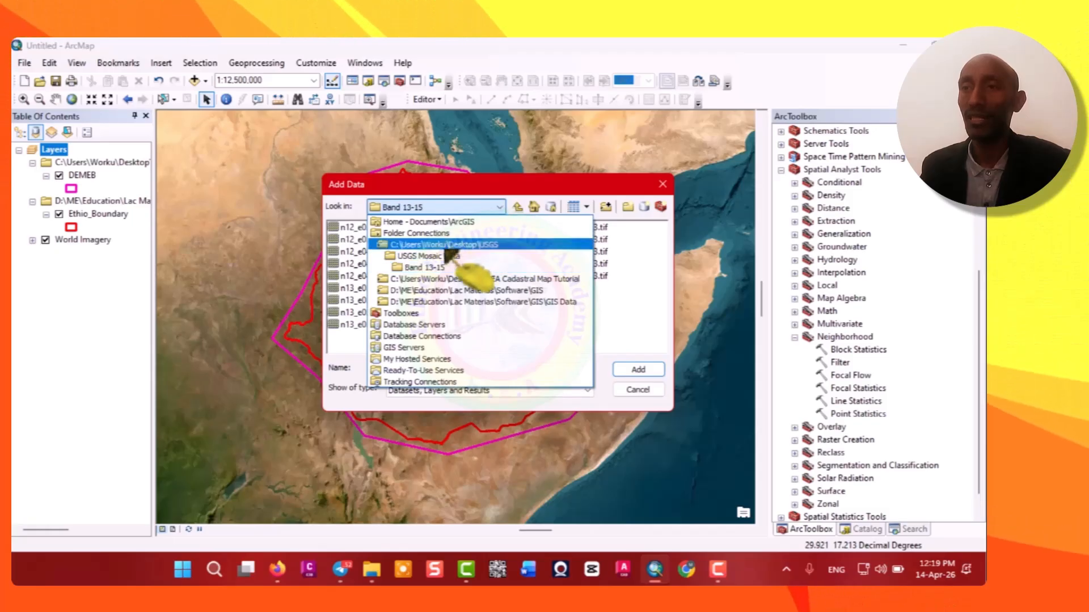
left_click(423, 257)
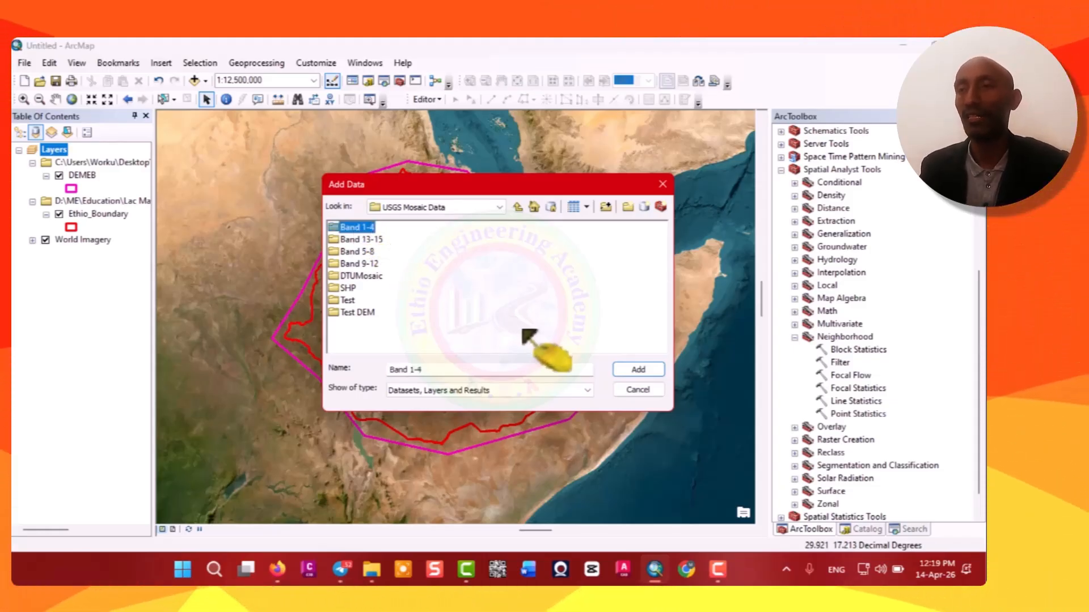
double_click(355, 227)
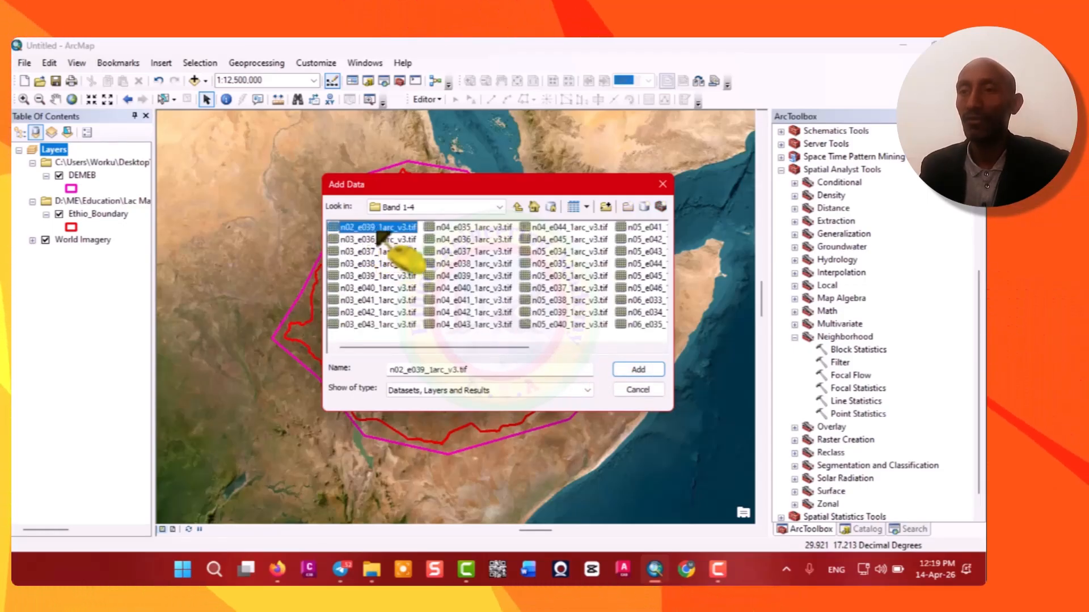
key("shift+Down")
key("shift+Down")
key("shift+Down")
key("shift+Down")
key("shift+Down")
key("shift+Down")
key("shift+Down")
key("shift+Down")
key("shift+Down")
key("shift+Down")
key("shift+Down")
key("shift+Down")
key("shift+Down")
key("shift+Down")
key("shift+Down")
key("shift+Down")
key("shift+Down")
key("shift+Down")
key("shift+Down")
key("shift+Down")
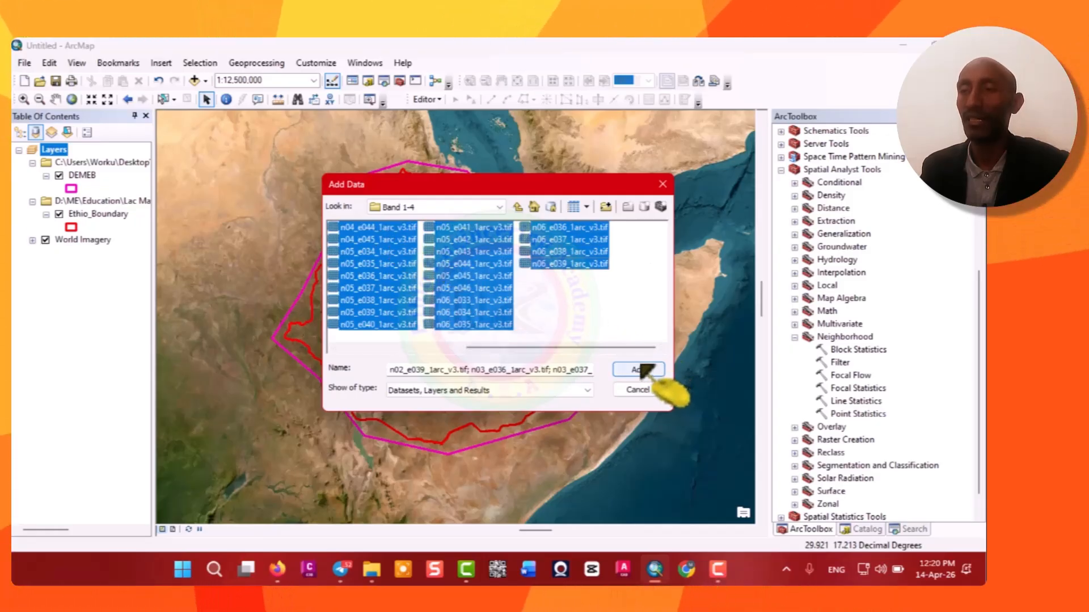
left_click(638, 370)
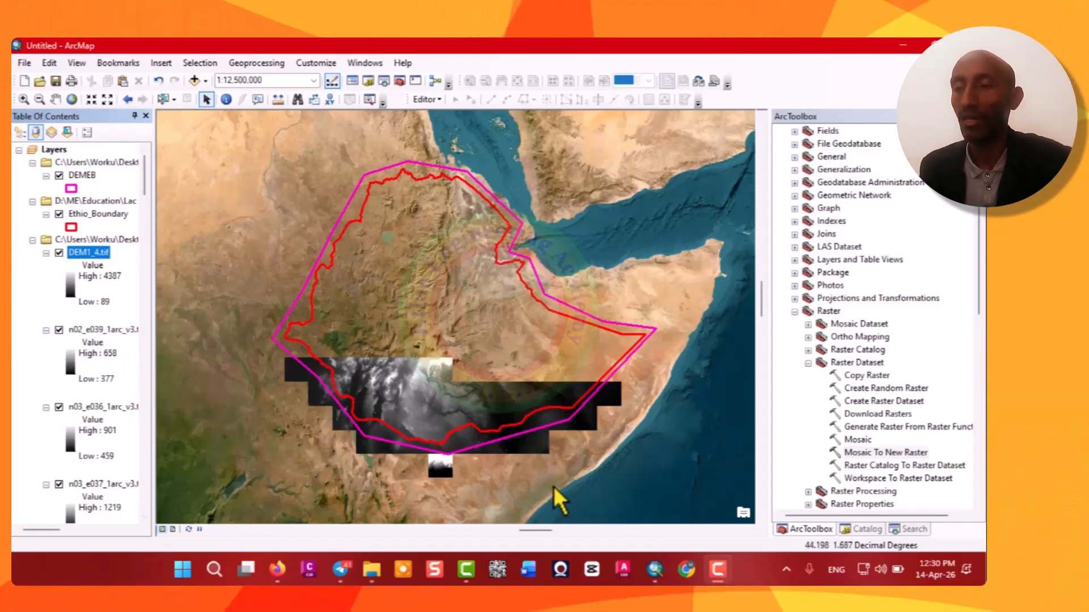
Replace the Band 1-4 layer group with the mosaicked DEM1_4.tif added from the Band 1-4 folder.
right_click(94, 243)
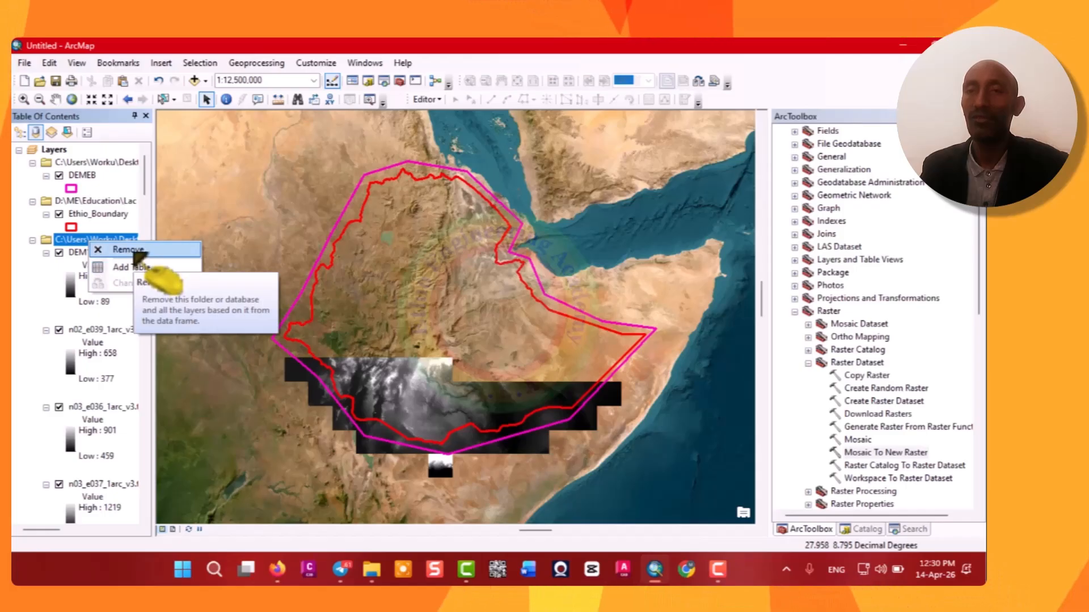
left_click(130, 251)
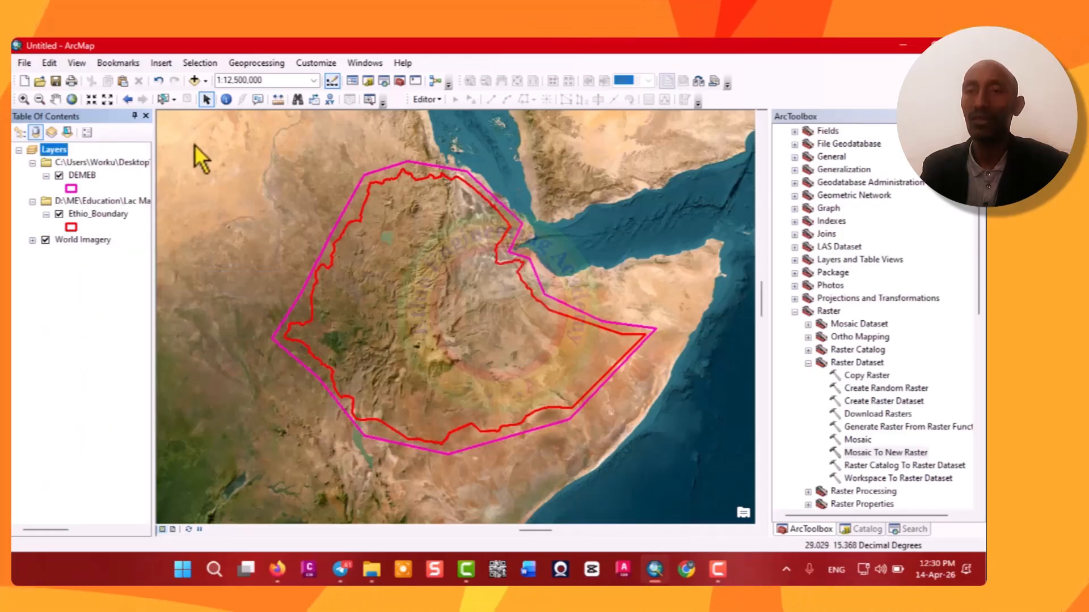
left_click(206, 80)
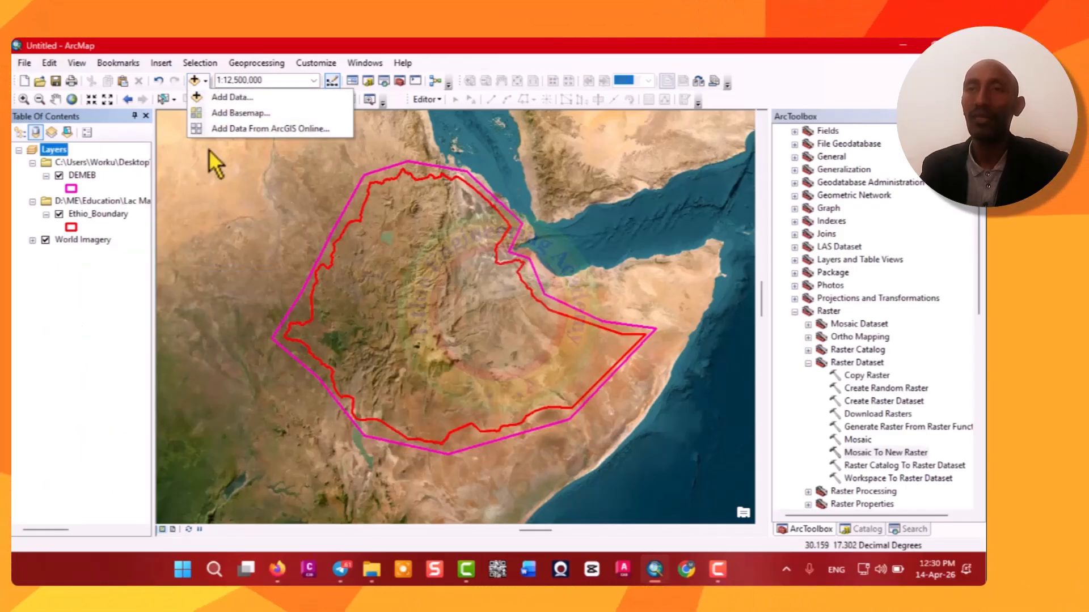
left_click(232, 98)
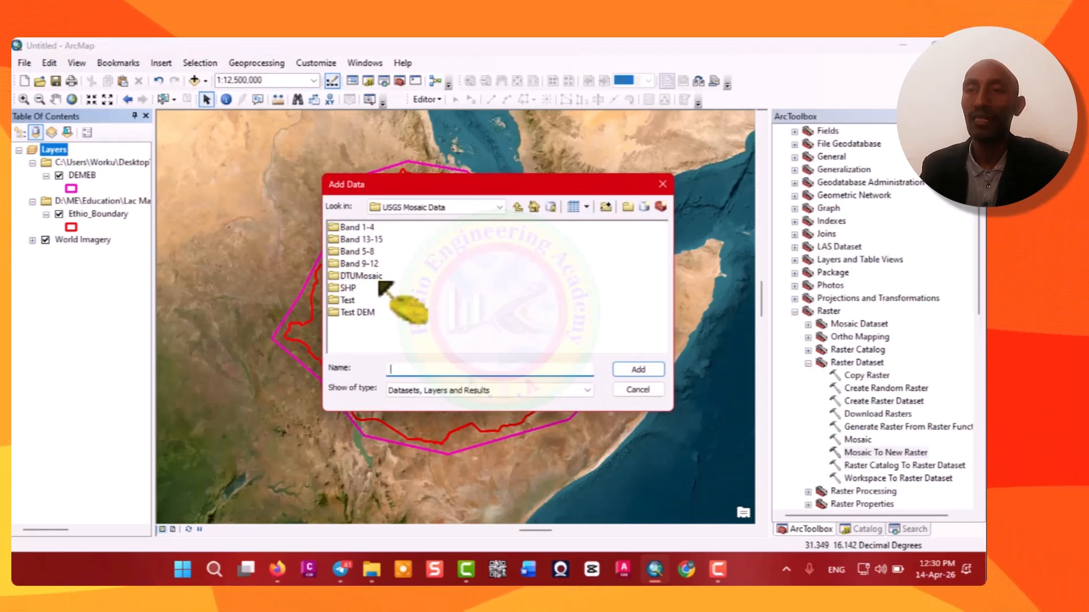
double_click(362, 227)
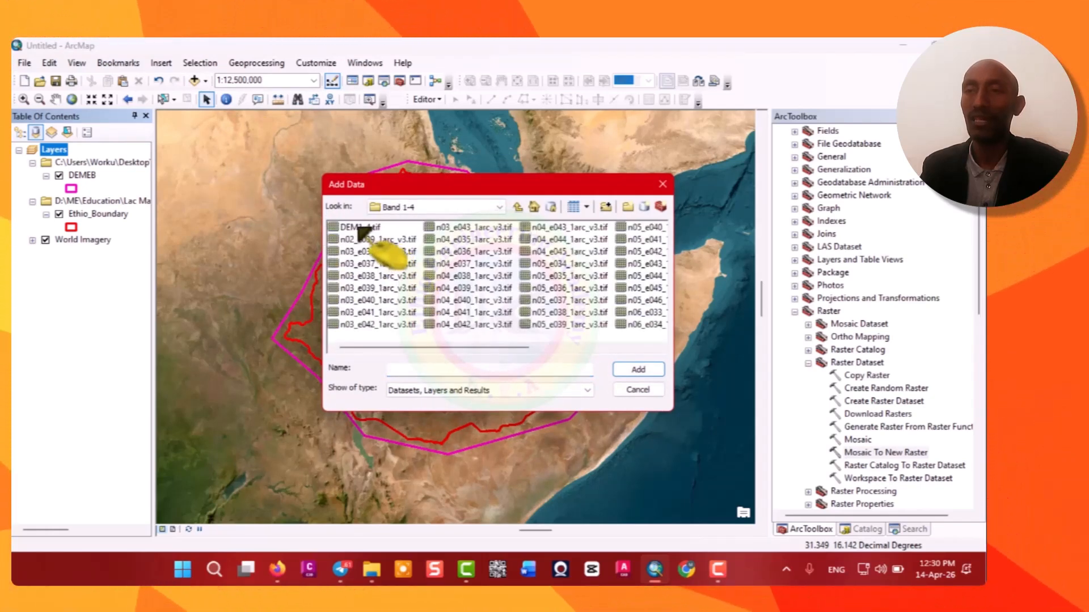
left_click(638, 370)
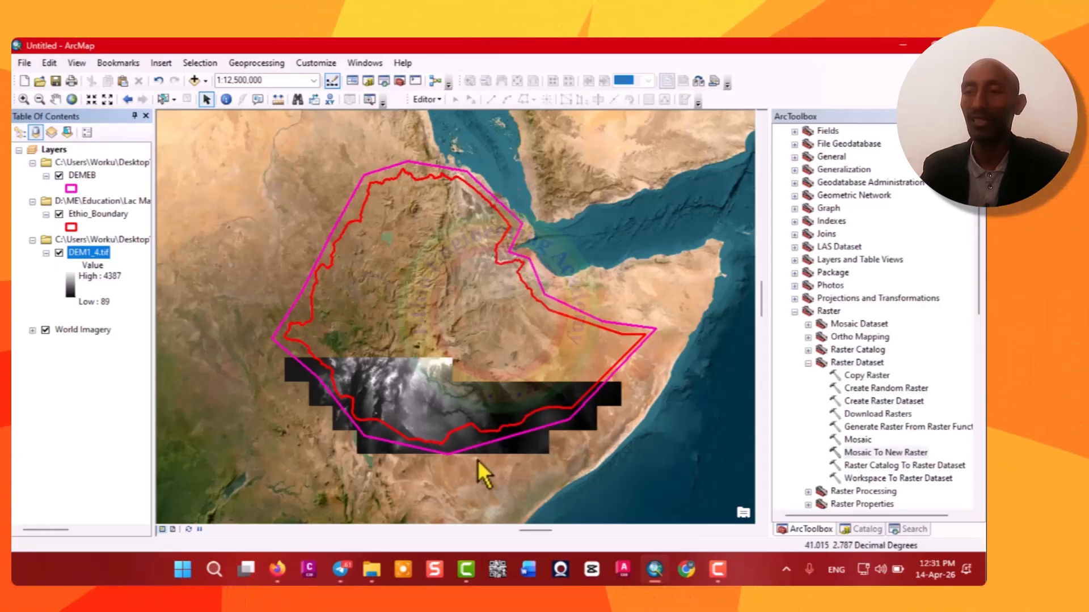
Hide the DEM1_4 layer and add all SRTM tiles from the Band 5-8 folder to the map.
left_click(59, 253)
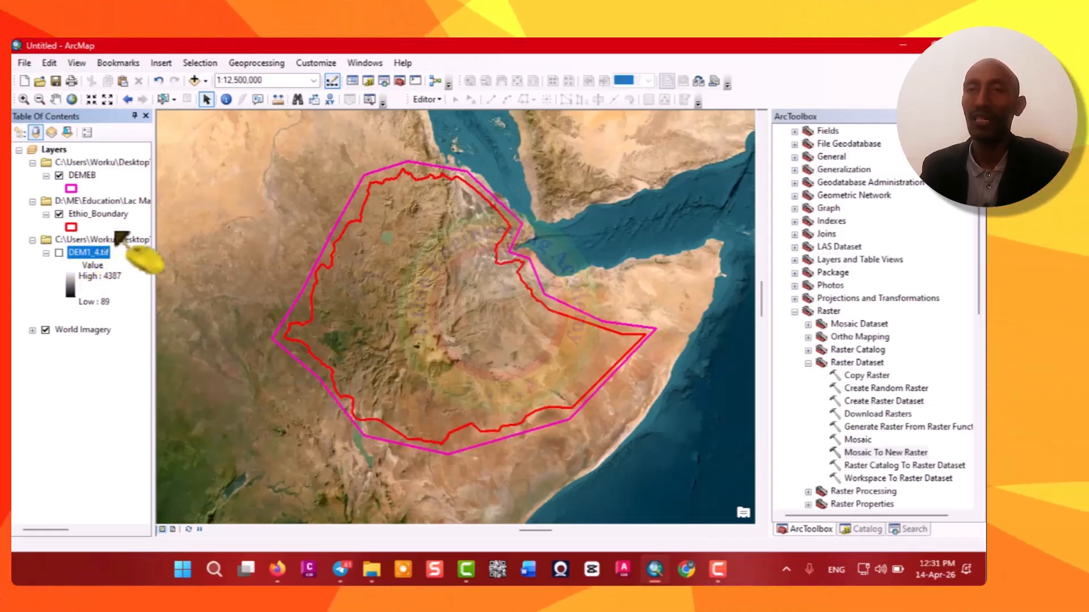
left_click(206, 80)
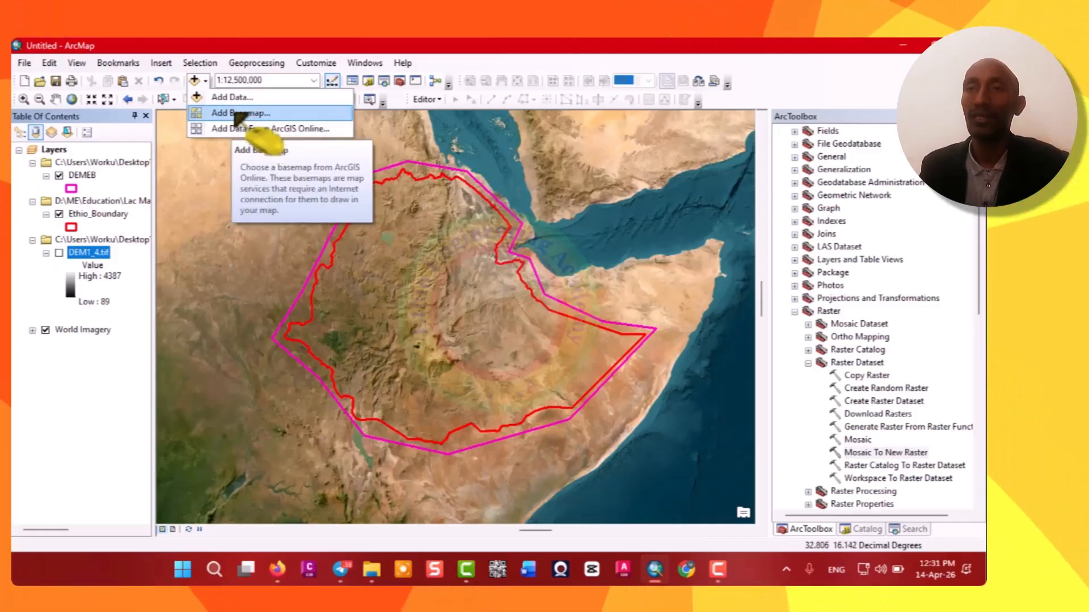
left_click(228, 98)
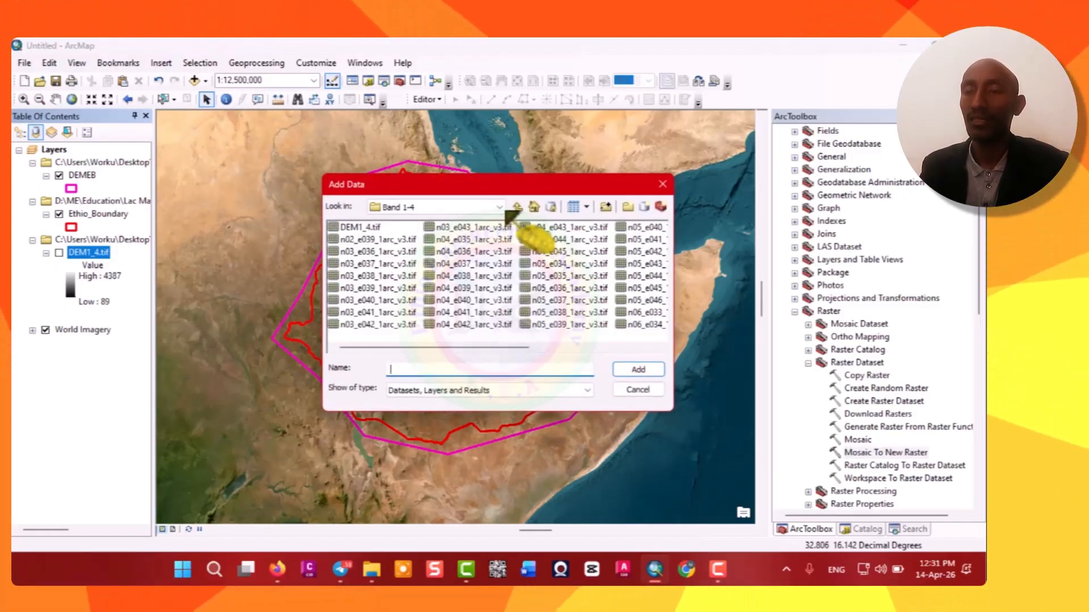
left_click(500, 207)
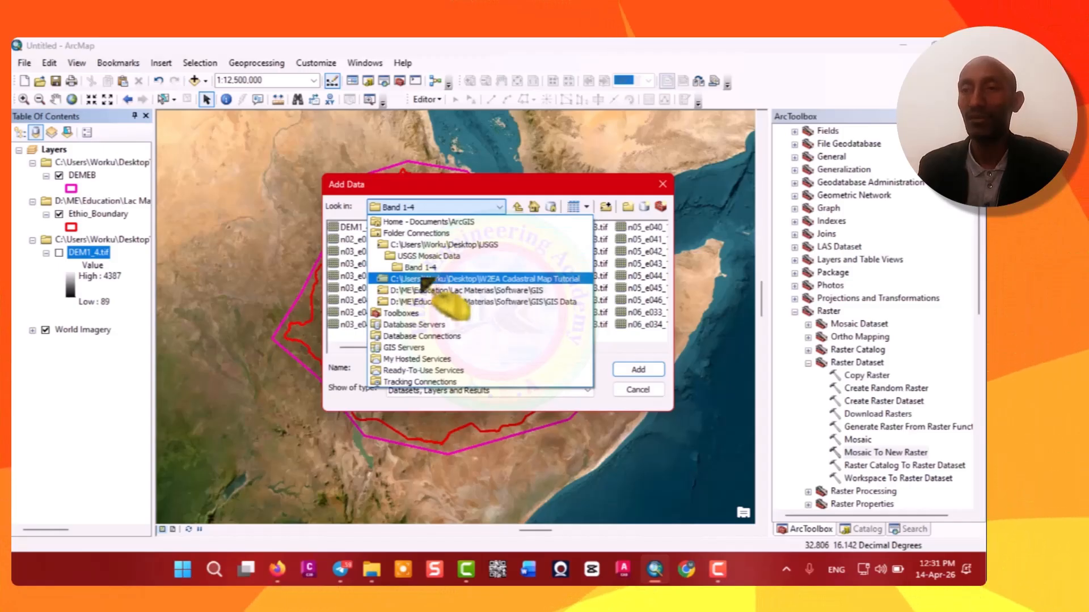
left_click(426, 257)
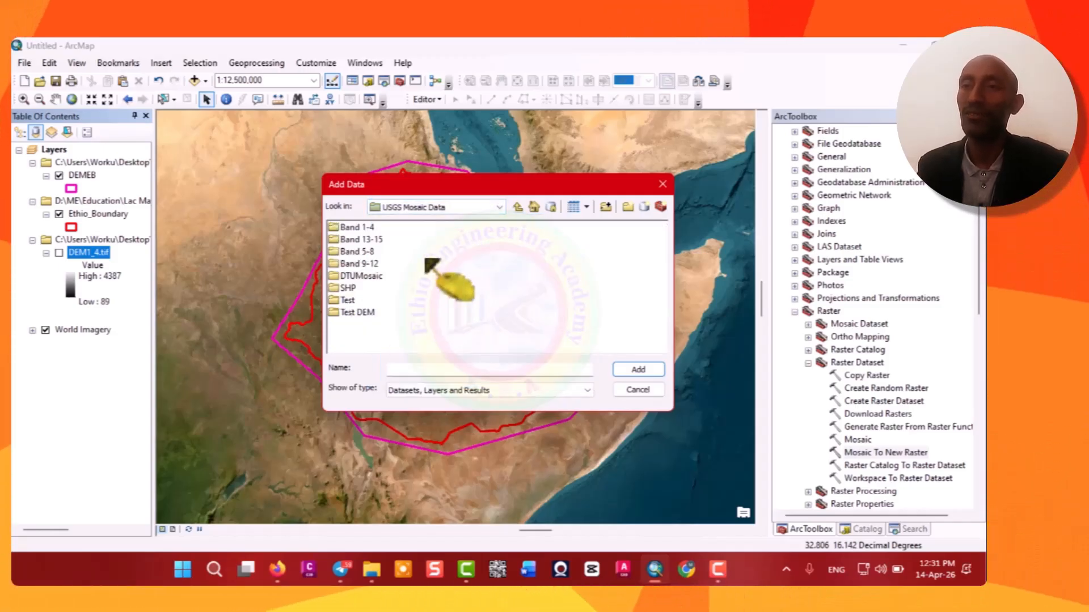
double_click(364, 252)
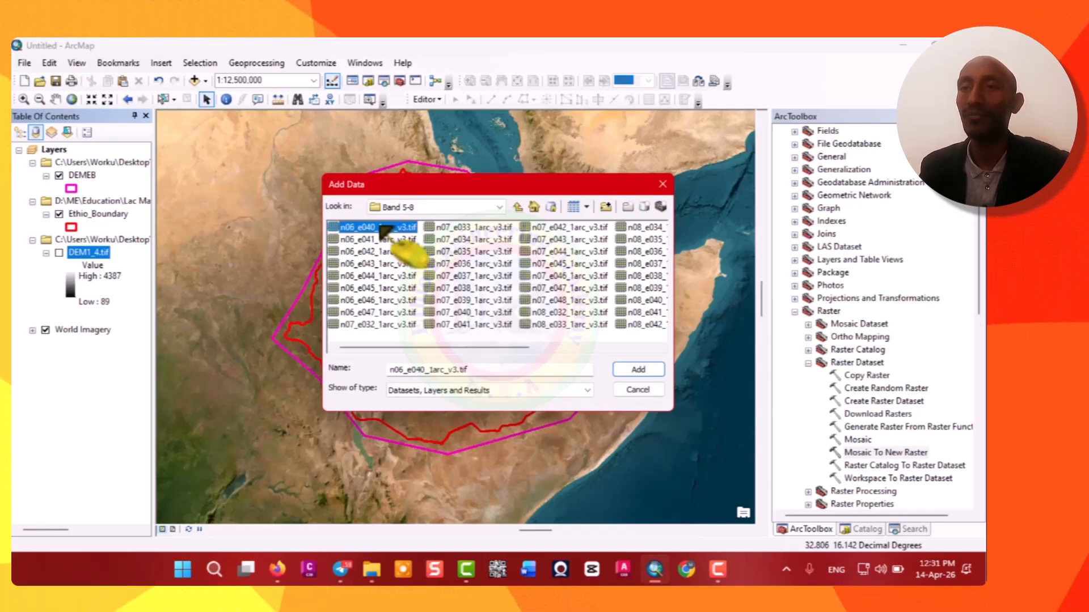
key("shift+Down")
key("shift+Down")
key("shift+Down")
key("shift+Down")
key("shift+Down")
key("shift+Down")
key("shift+Down")
key("shift+Down")
key("shift+Down")
key("shift+Down")
key("shift+Down")
key("shift+Down")
key("shift+Down")
key("shift+Down")
key("shift+Down")
key("shift+Down")
key("shift+Down")
key("shift+Down")
key("shift+Down")
key("shift+Down")
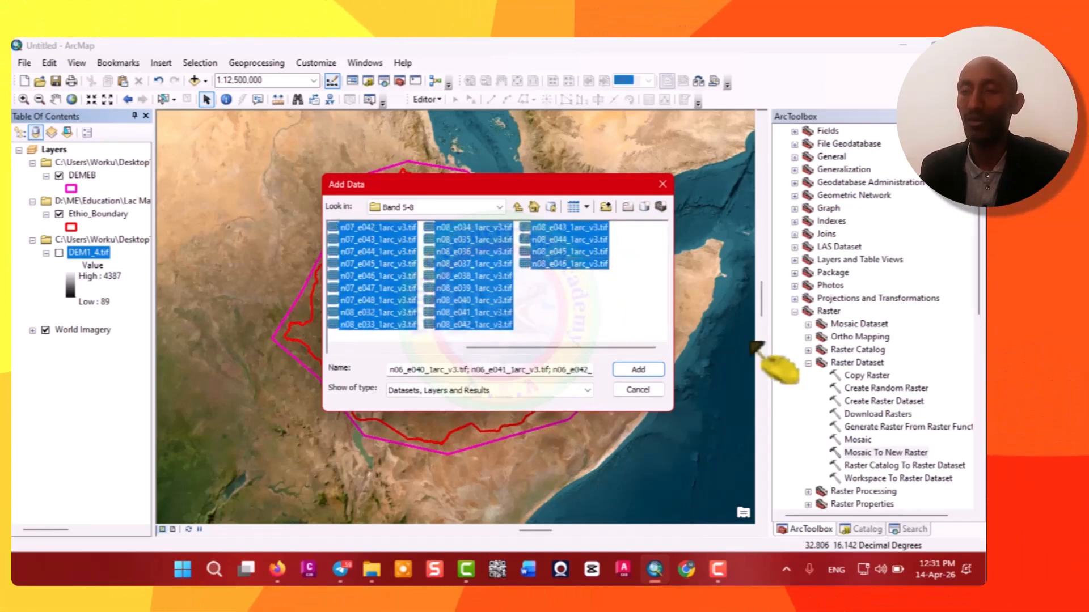
left_click(640, 370)
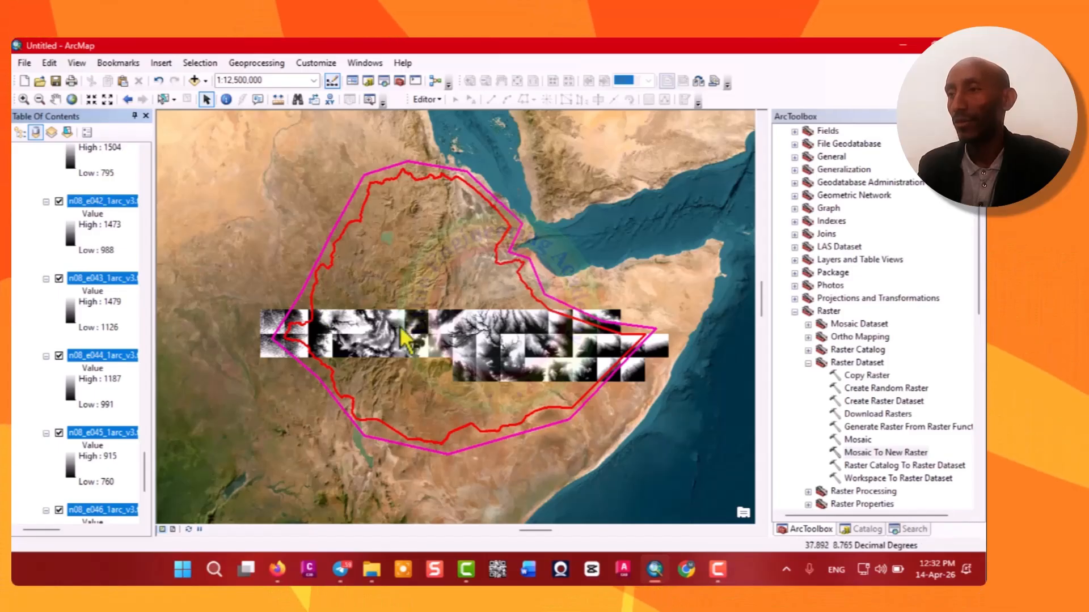
Open the Mosaic To New Raster tool from the Data Management Tools raster dataset toolset.
left_click(910, 529)
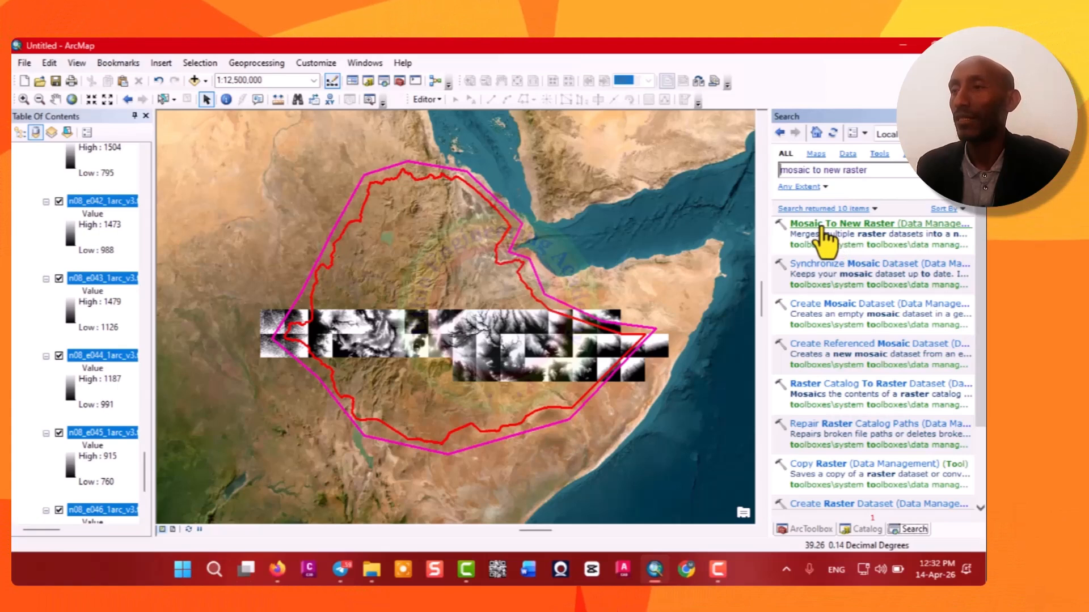
left_click(807, 529)
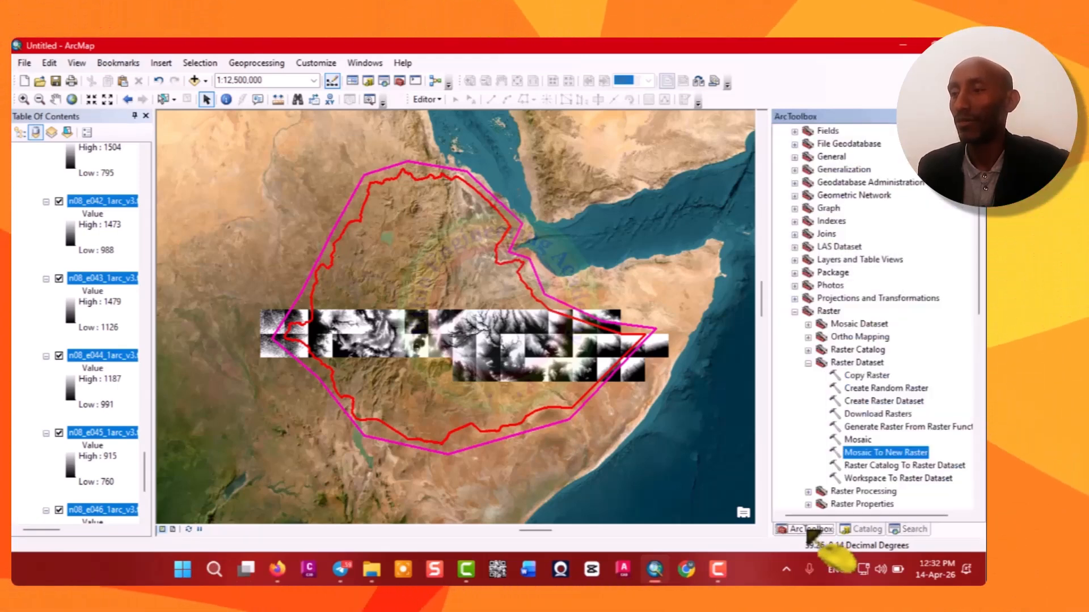
left_click(808, 362)
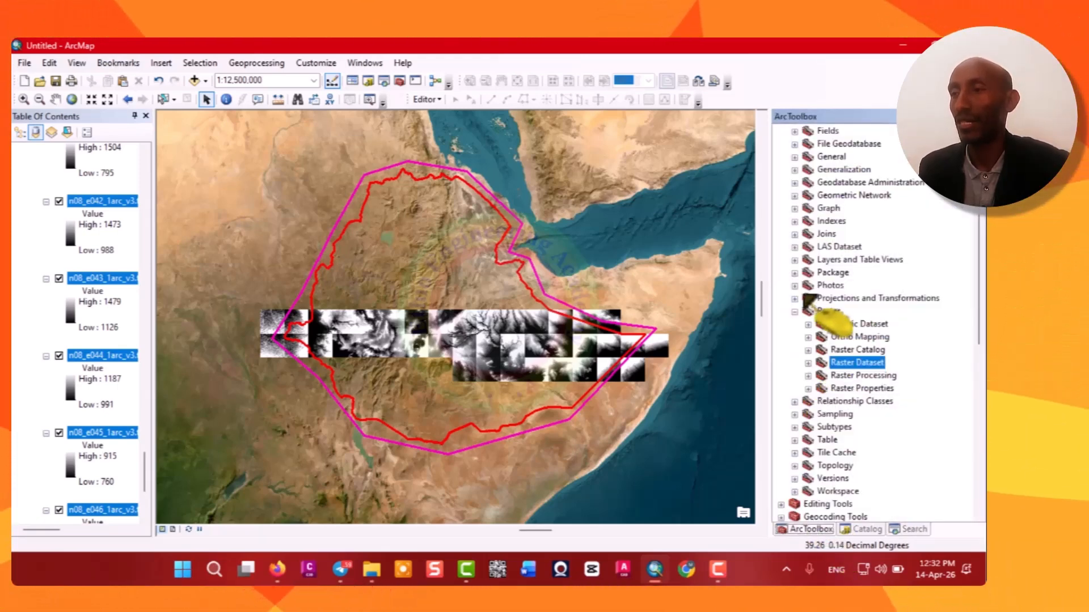
scroll(811, 295, "up", 2)
left_click(794, 389)
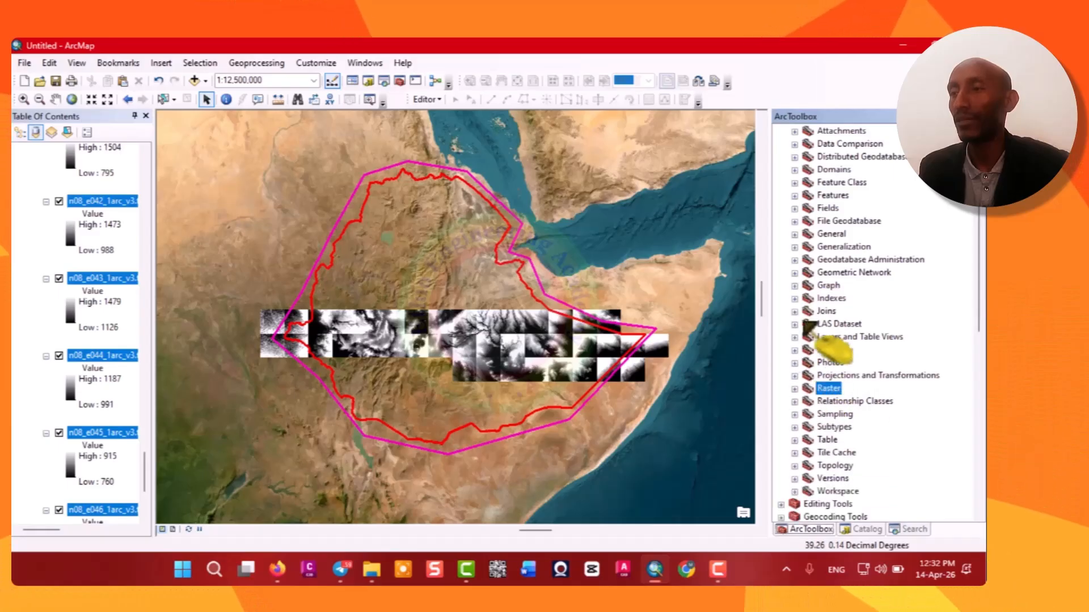
scroll(811, 272, "up", 3)
left_click(781, 222)
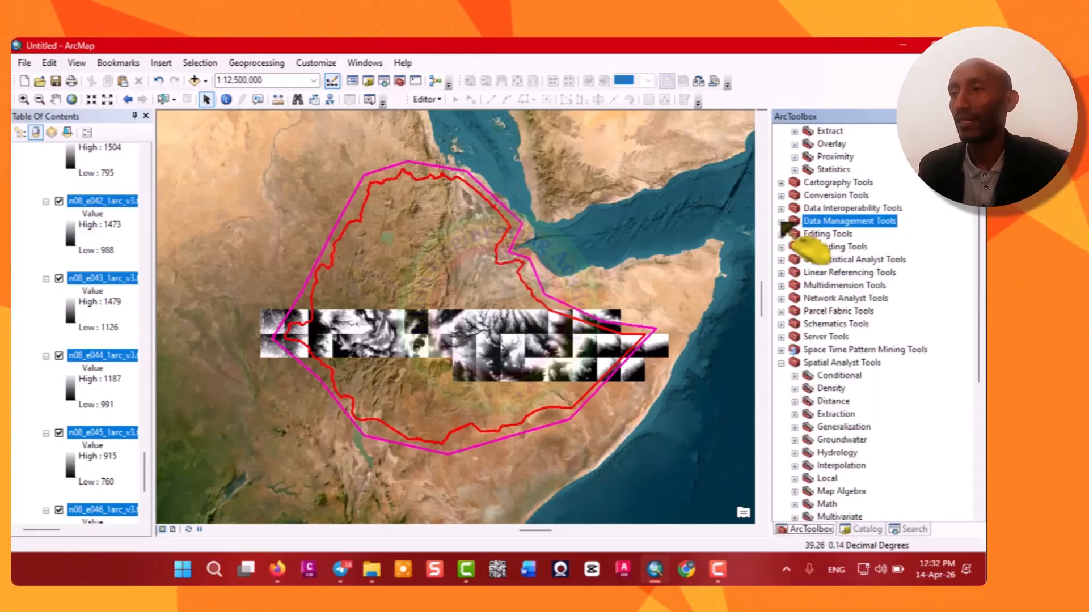
left_click(781, 222)
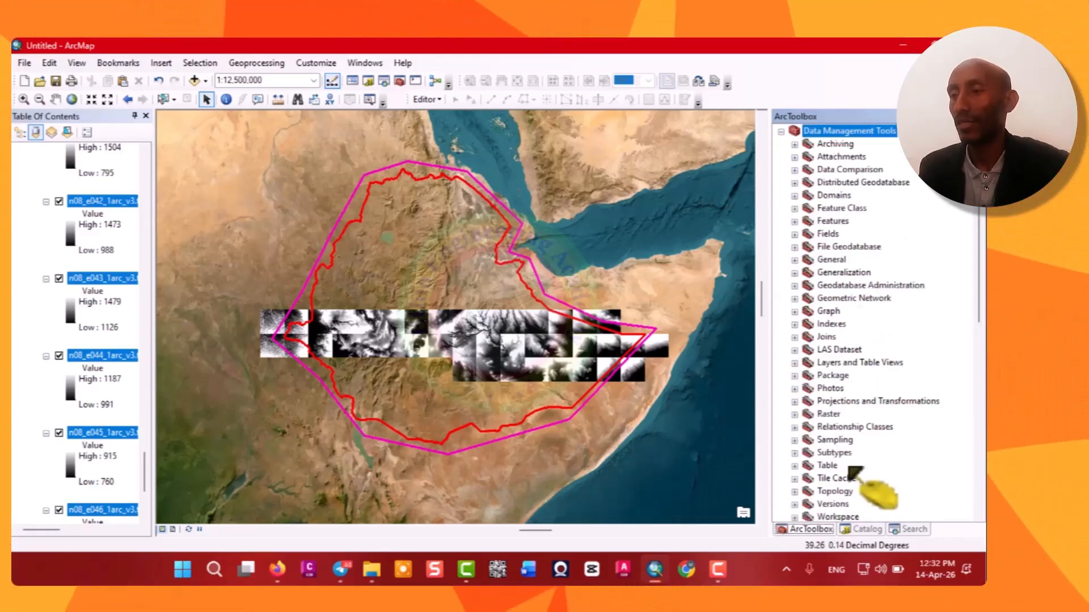
scroll(848, 469, "down", 2)
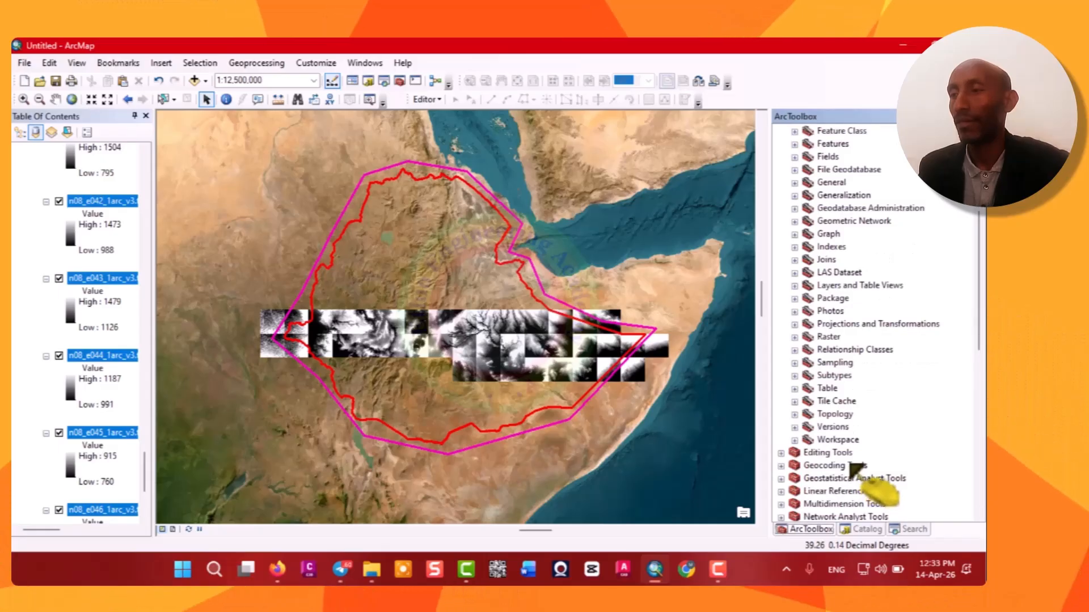
left_click(794, 337)
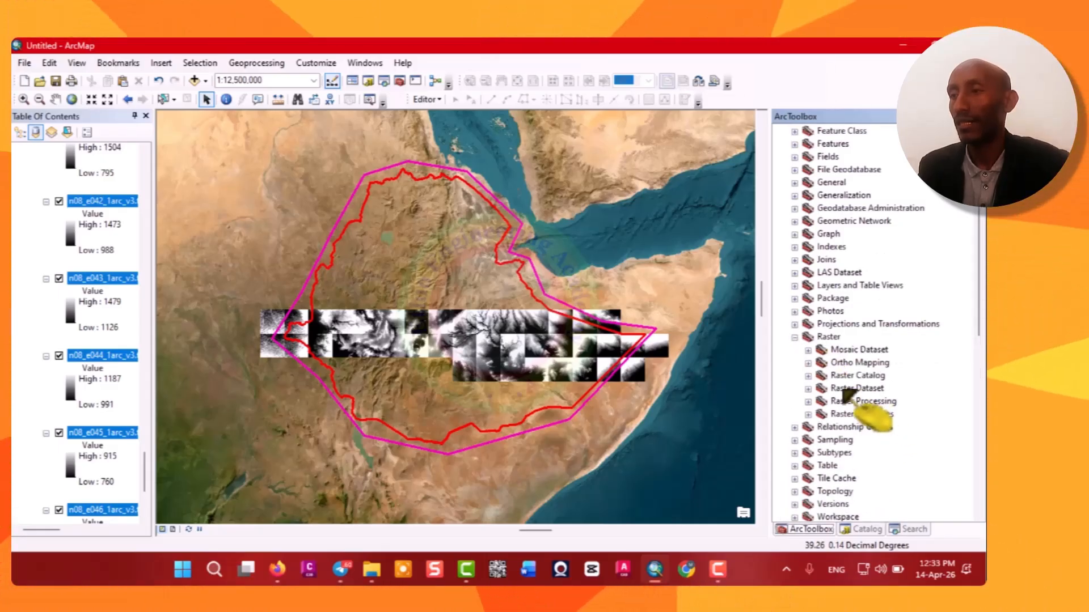
left_click(808, 389)
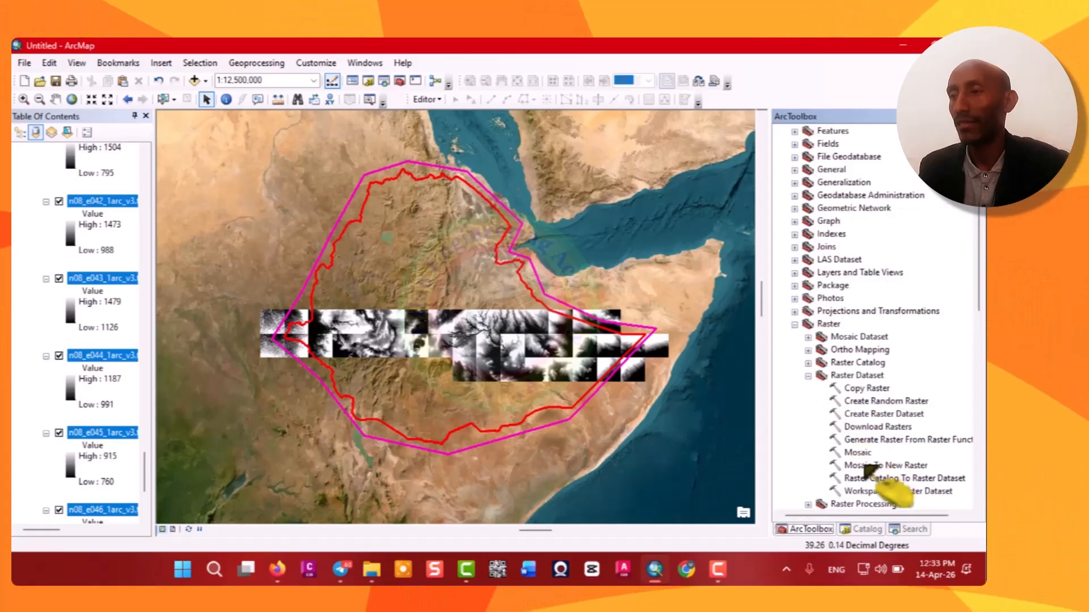
left_click(884, 465)
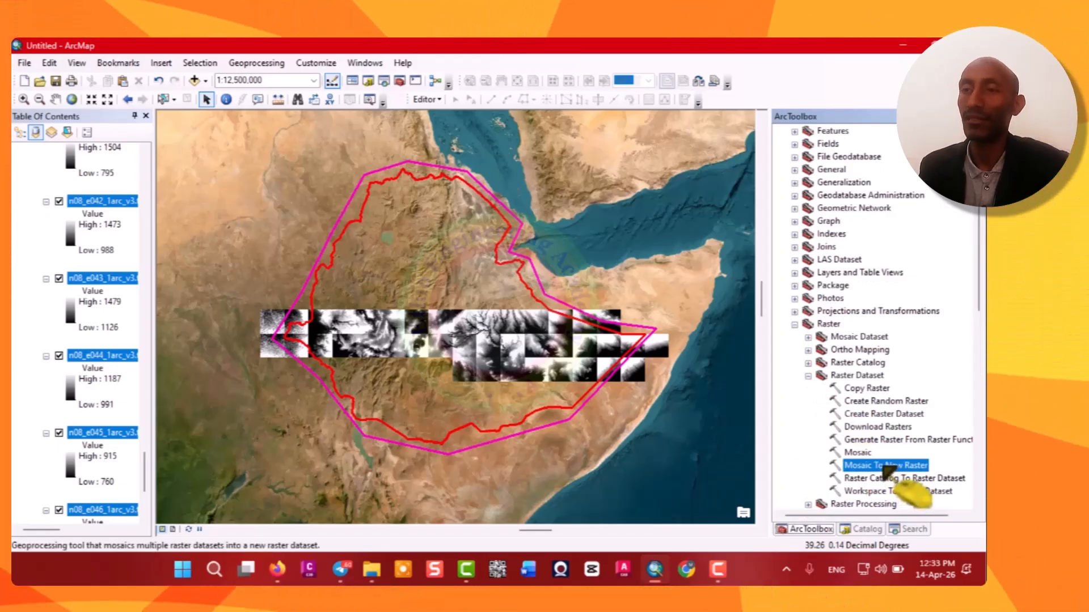
double_click(884, 466)
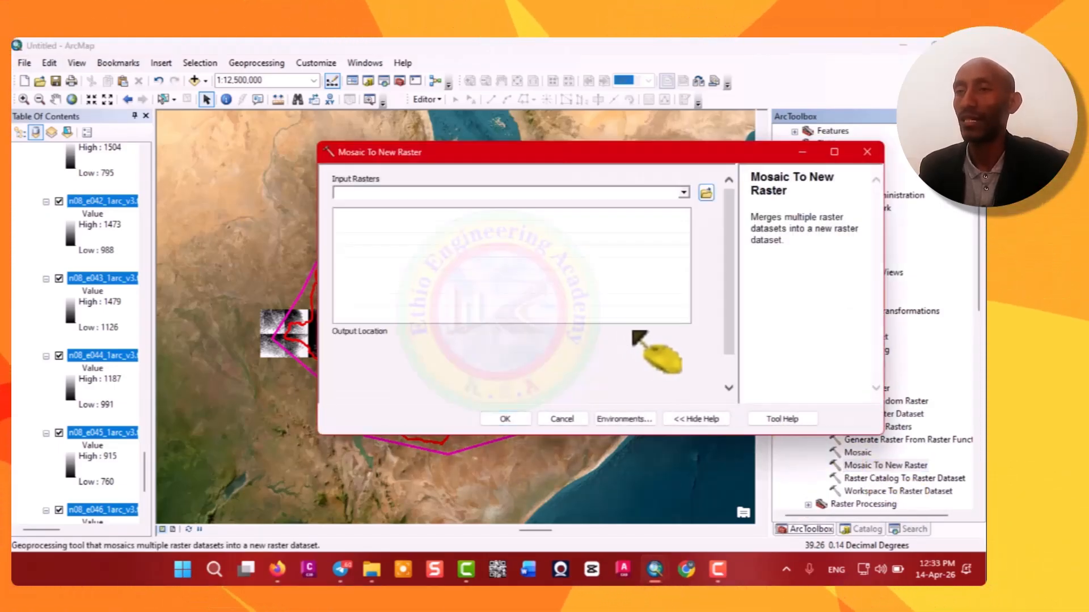
Add the map's SRTM tile layers to the Input Rasters list of the mosaic tool.
left_click(683, 192)
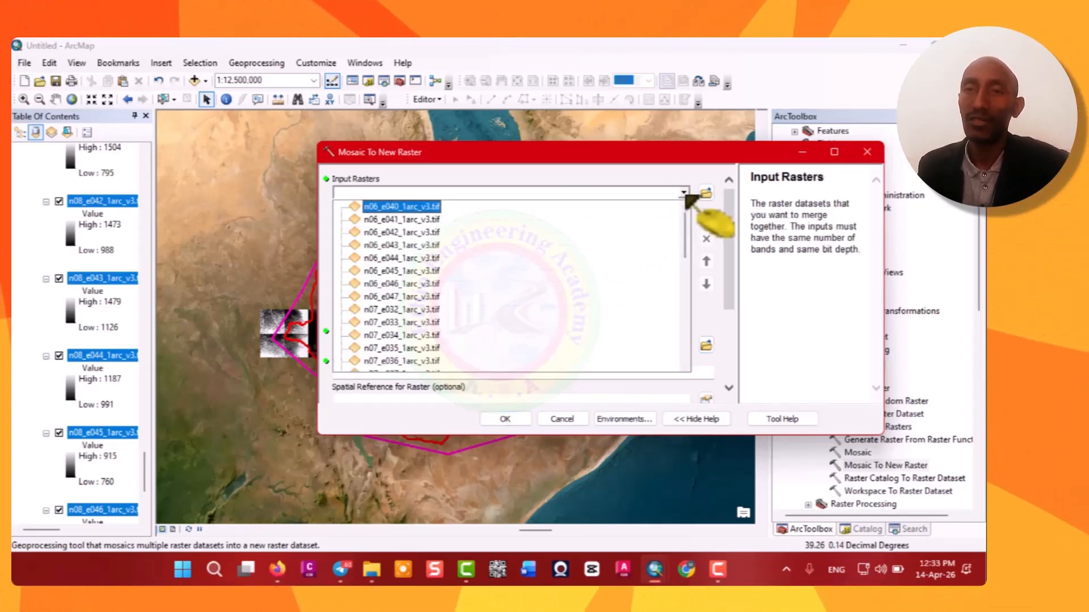
left_click(684, 193)
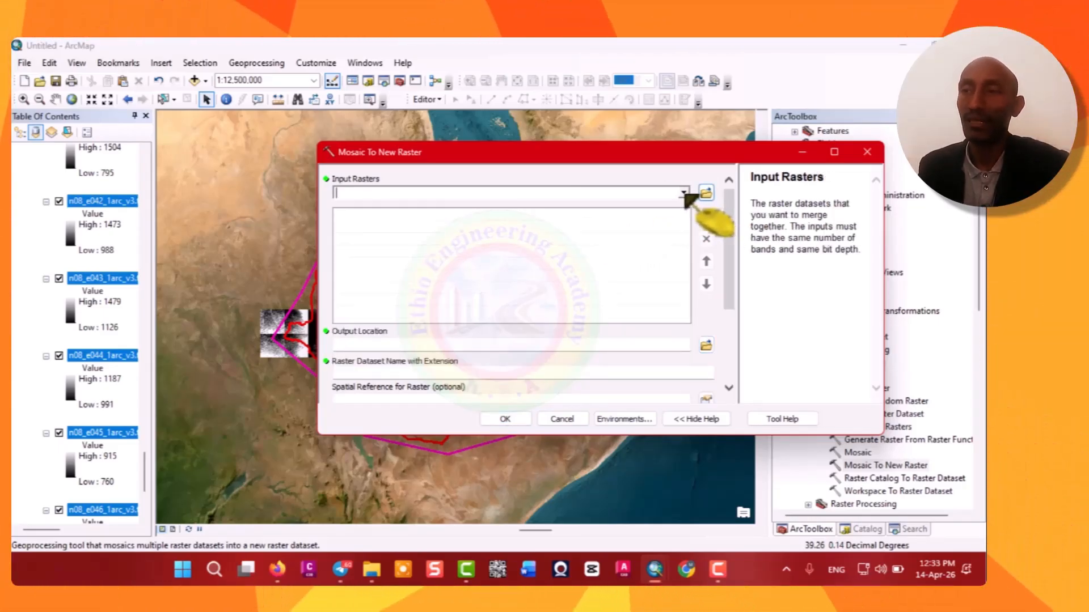
left_click(684, 193)
left_click(684, 193)
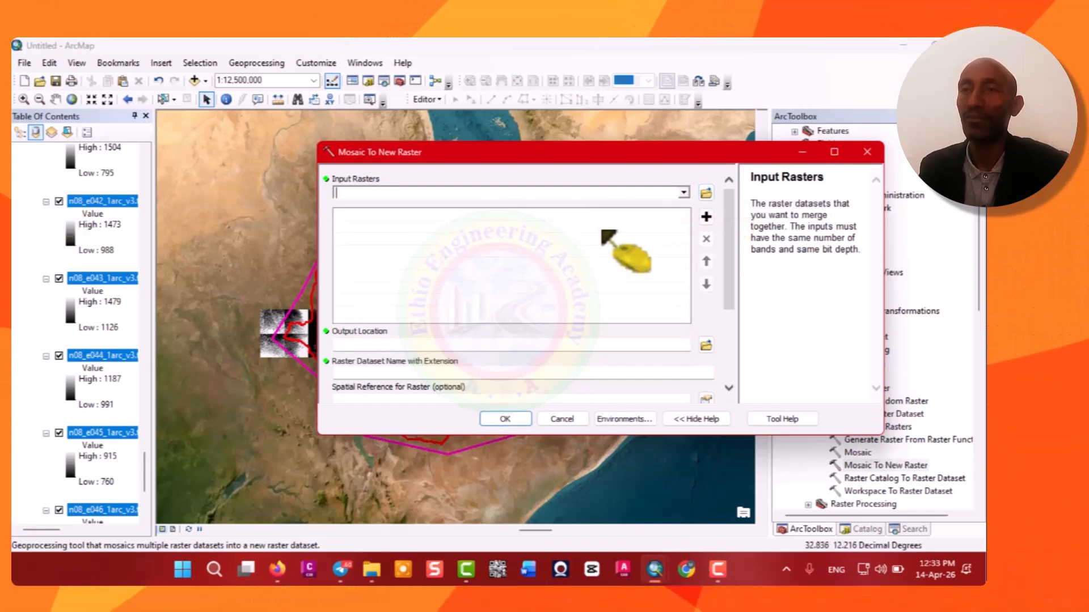
left_click(684, 194)
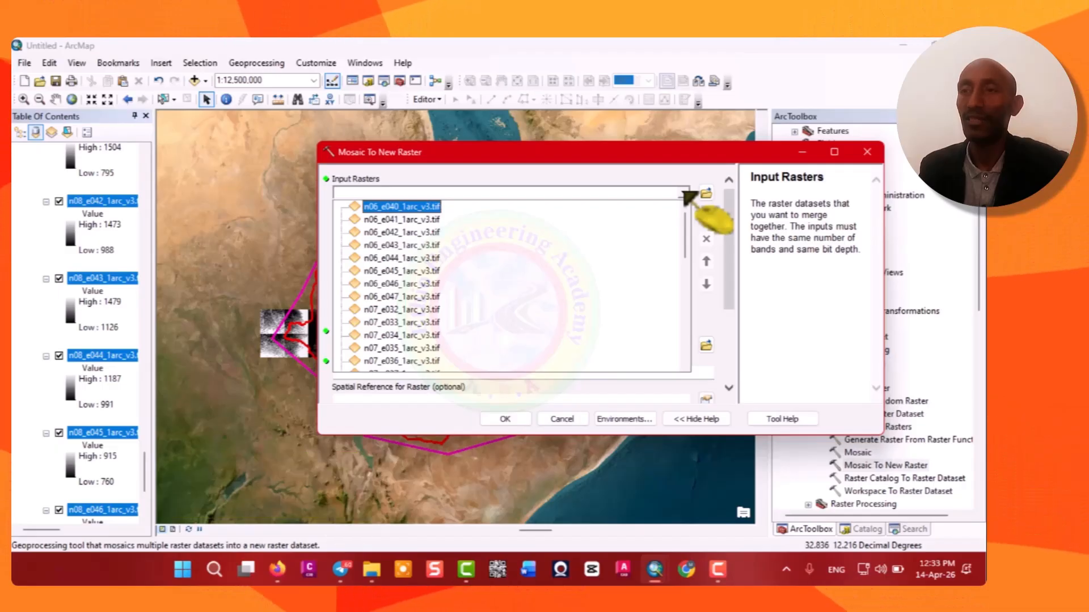
key("Down")
key("Down")
key("Down")
key("Down")
key("Down")
key("Down")
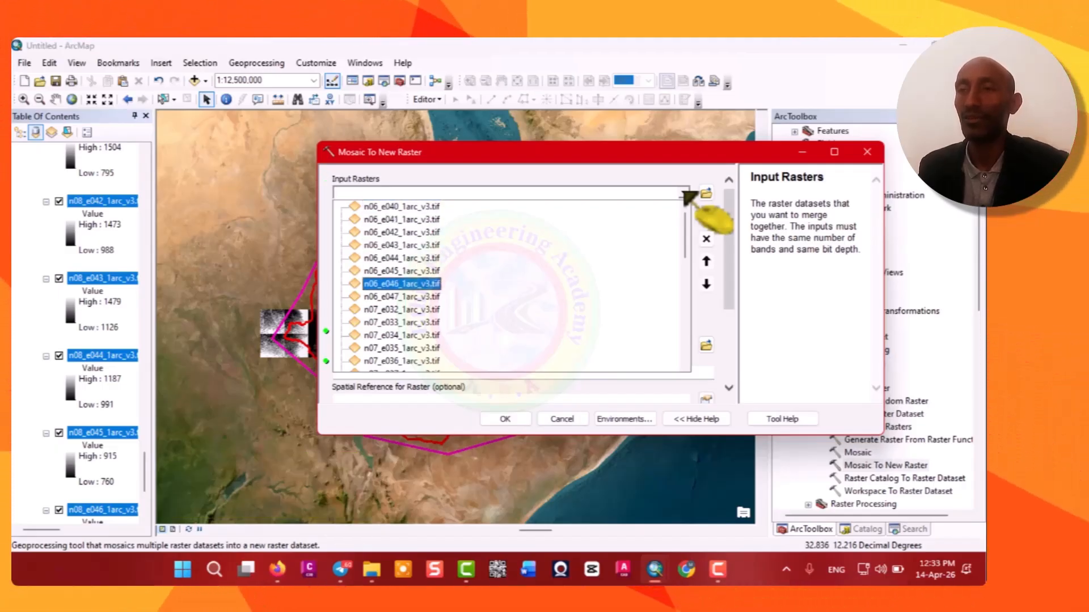
scroll(687, 197, "down", 3)
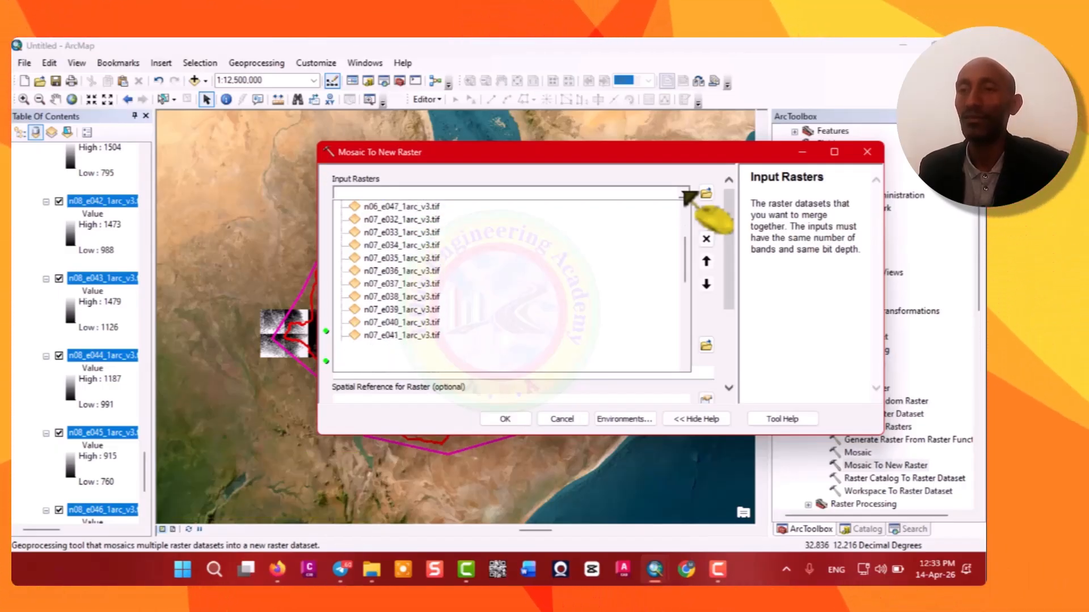
scroll(687, 197, "down", 2)
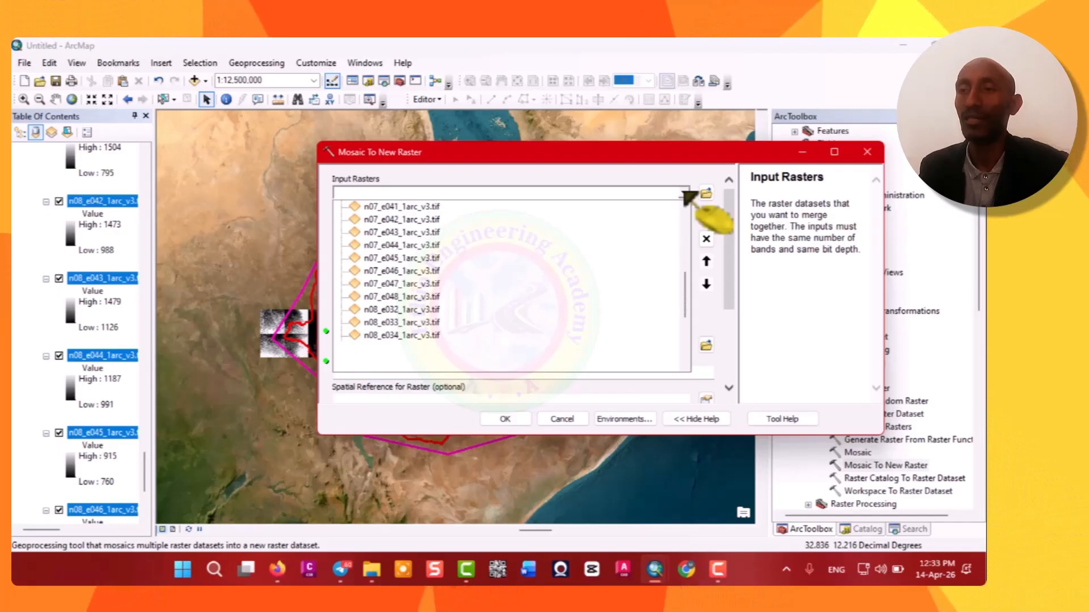
scroll(687, 195, "down", 4)
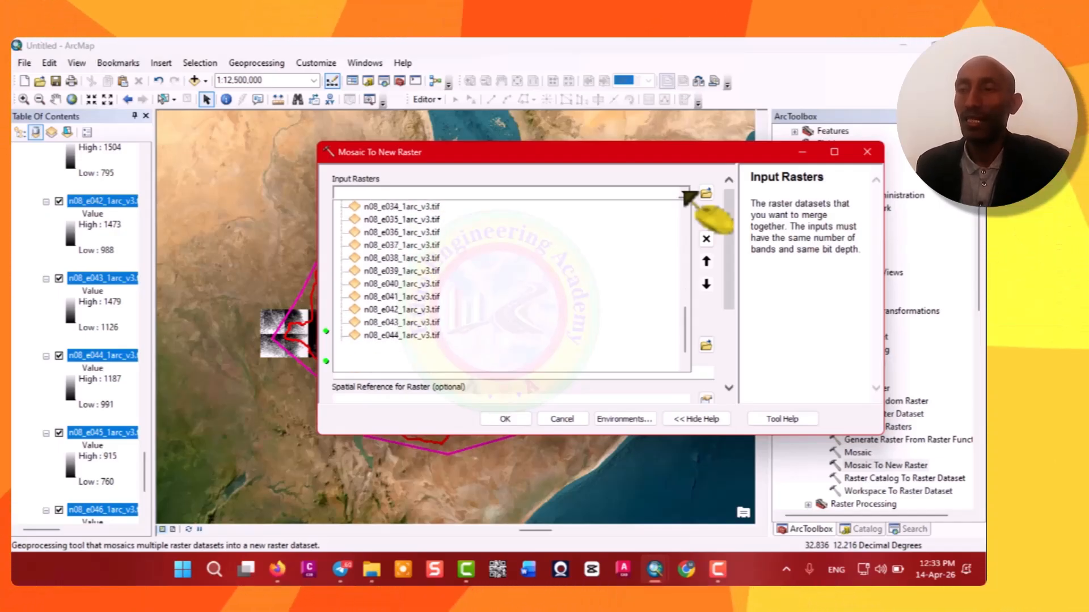
scroll(687, 197, "down", 2)
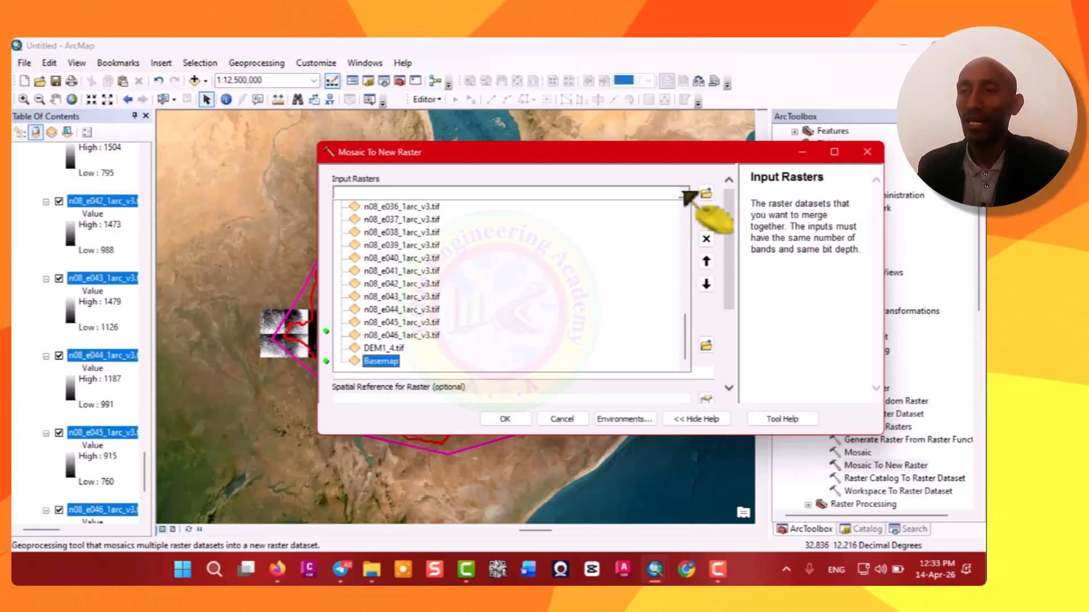
left_click(390, 348)
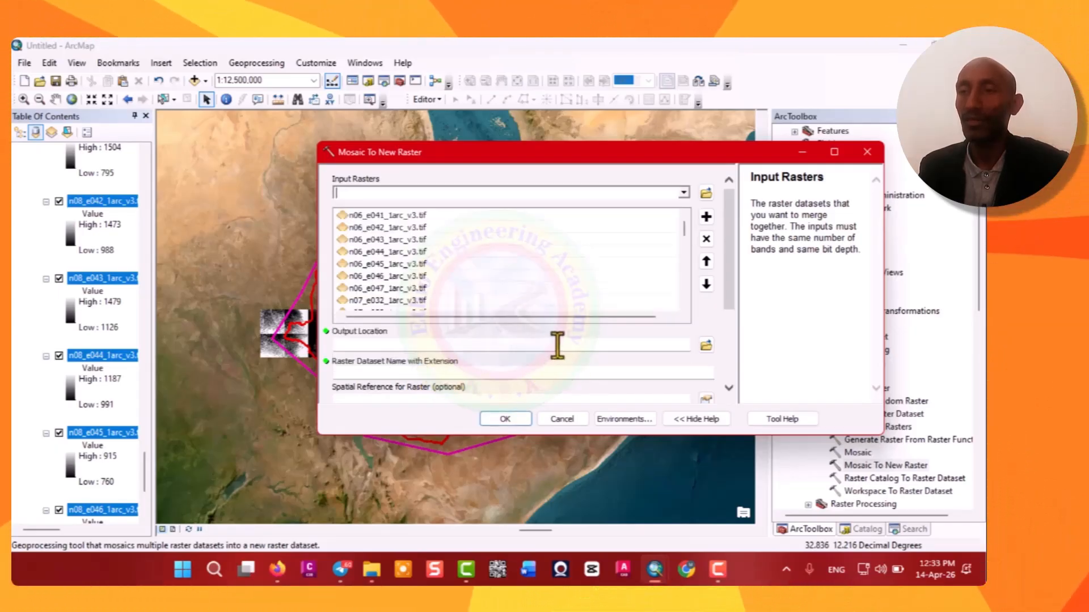
Remove the Basemap and both DEM1_4.tif entries from the Input Rasters list.
left_click_drag(683, 226, 668, 329)
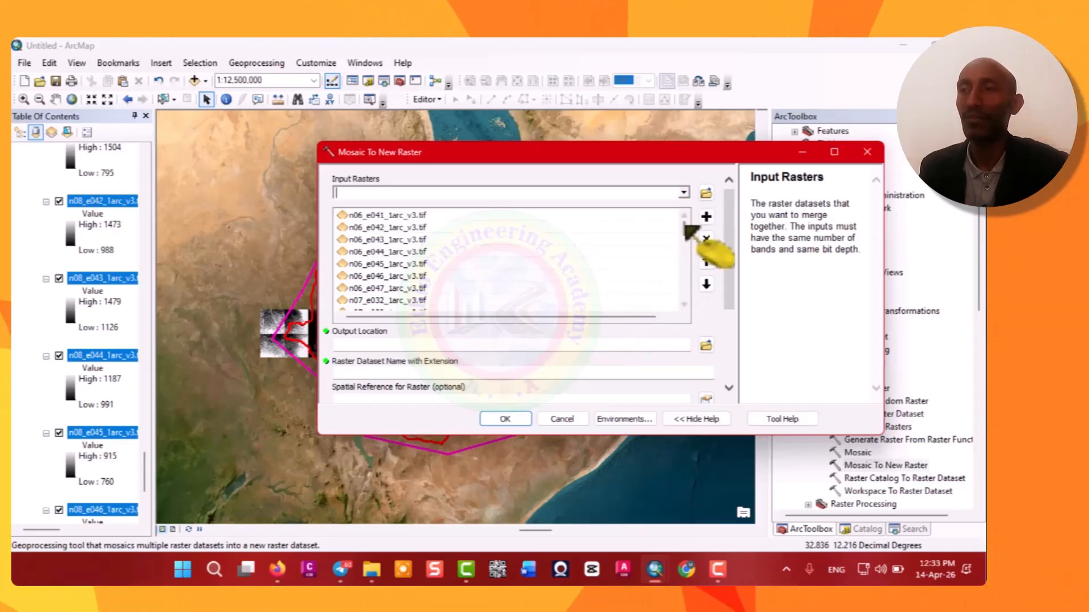
left_click(684, 193)
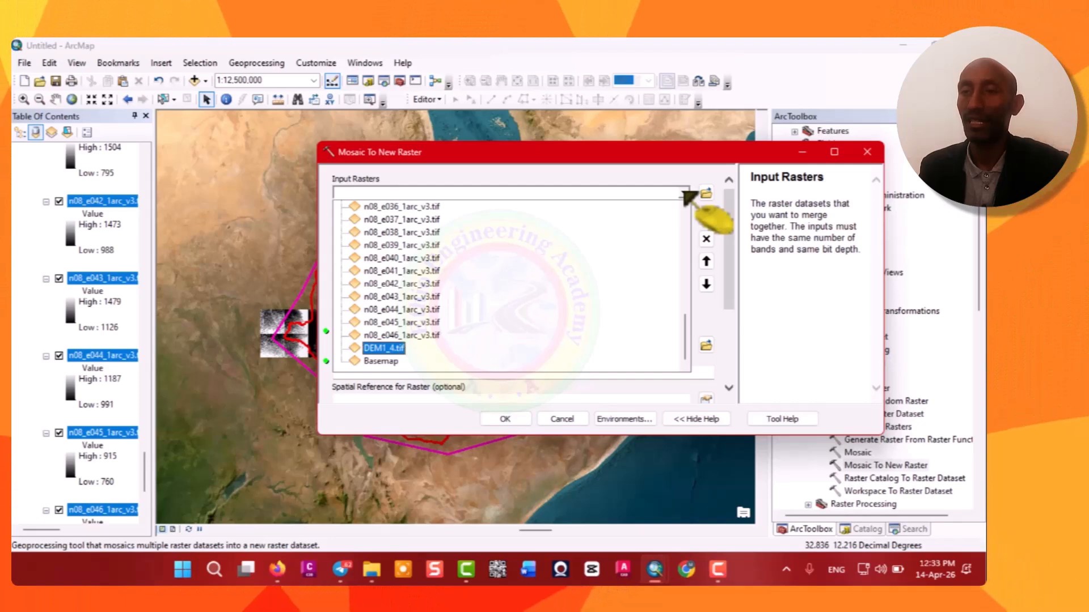
left_click(684, 194)
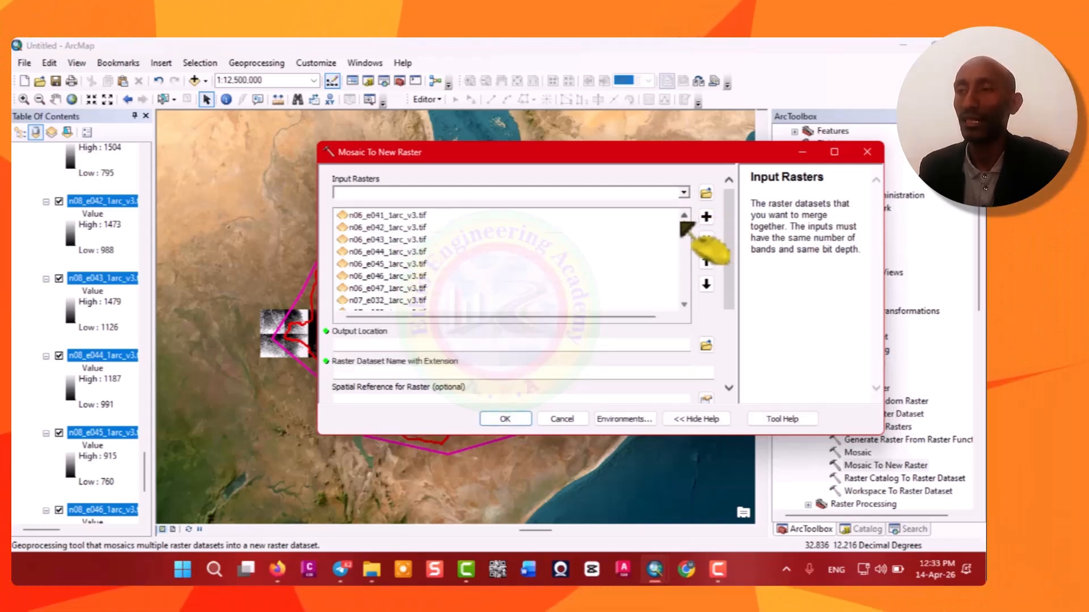
left_click(424, 217)
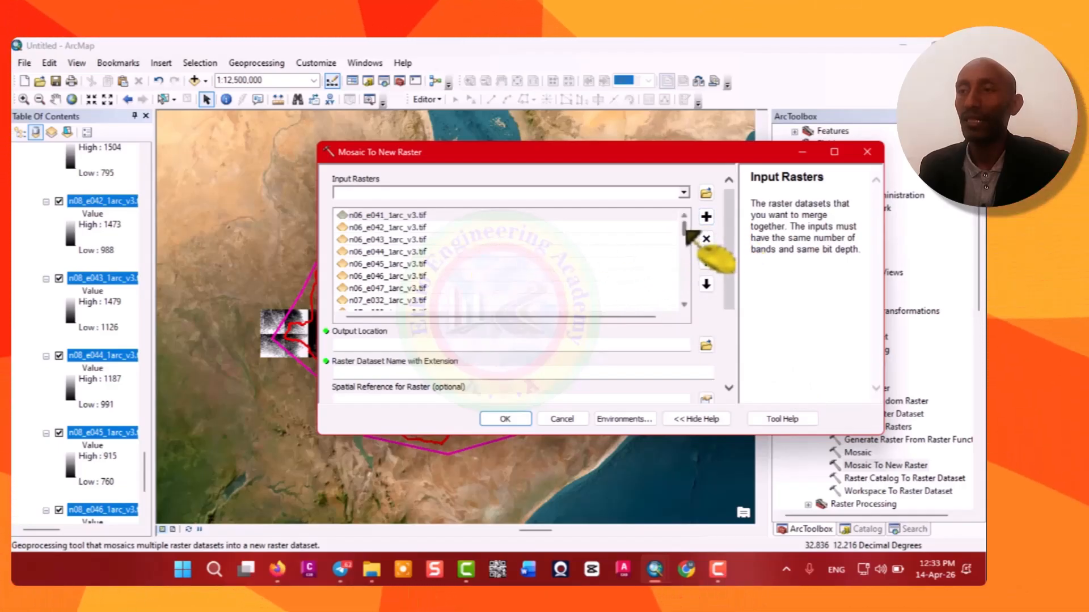
left_click_drag(684, 226, 680, 302)
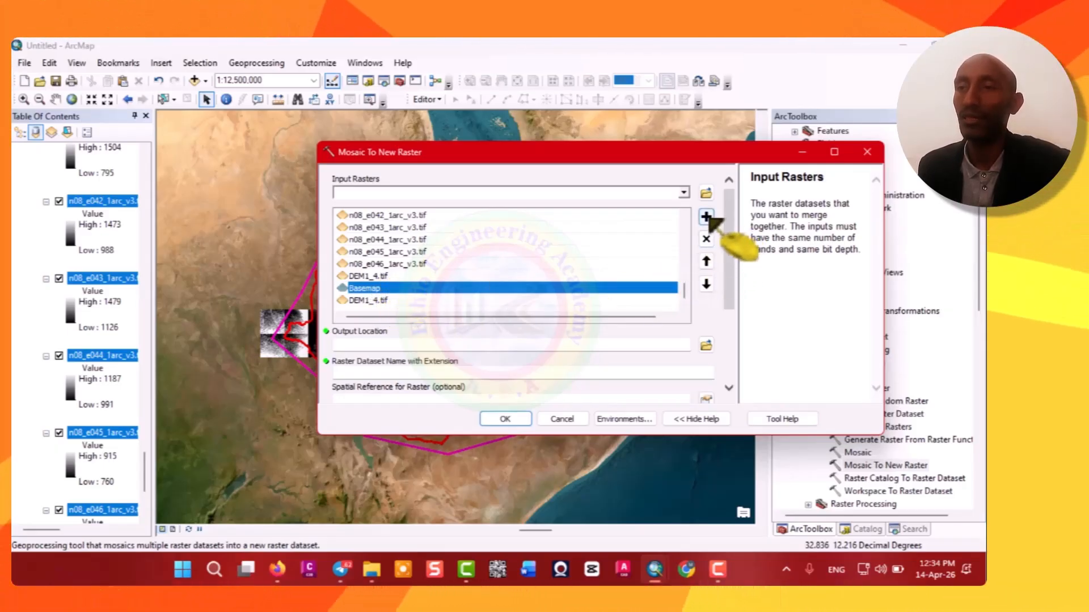
left_click(706, 238)
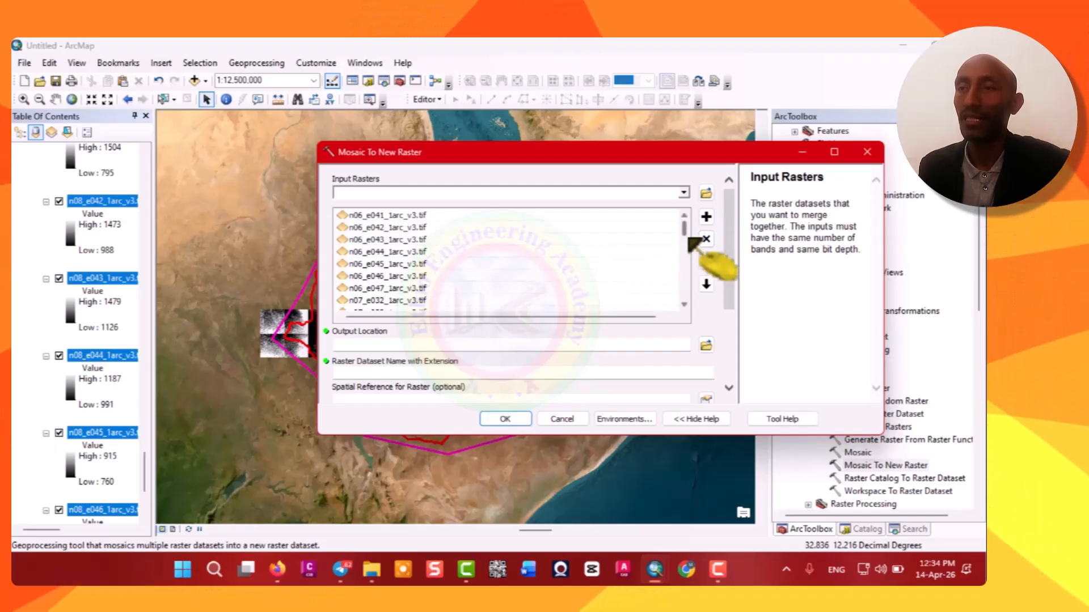
left_click_drag(684, 230, 689, 295)
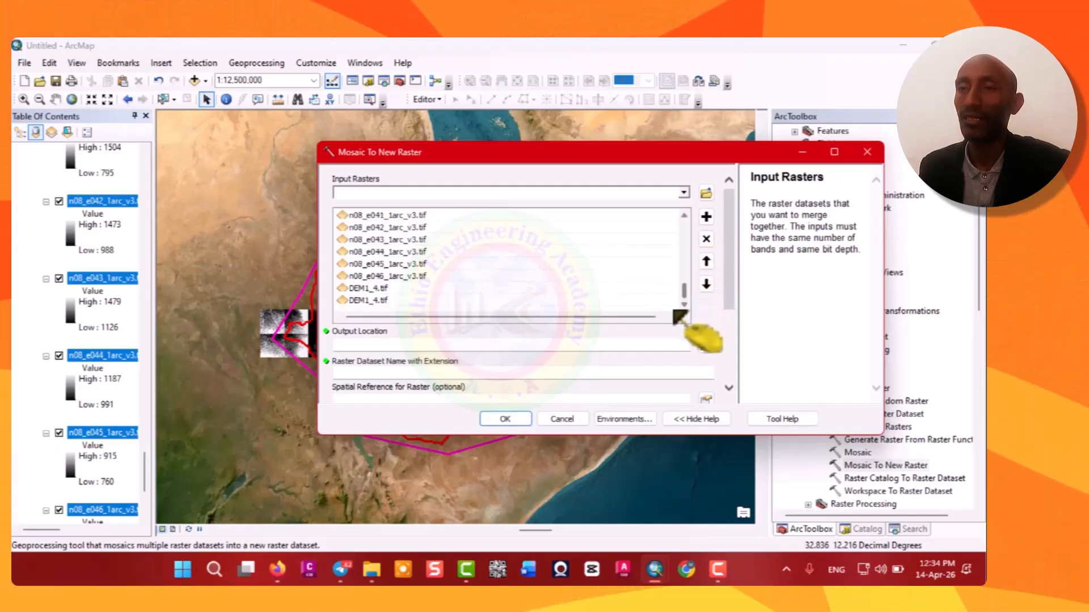
left_click(378, 289)
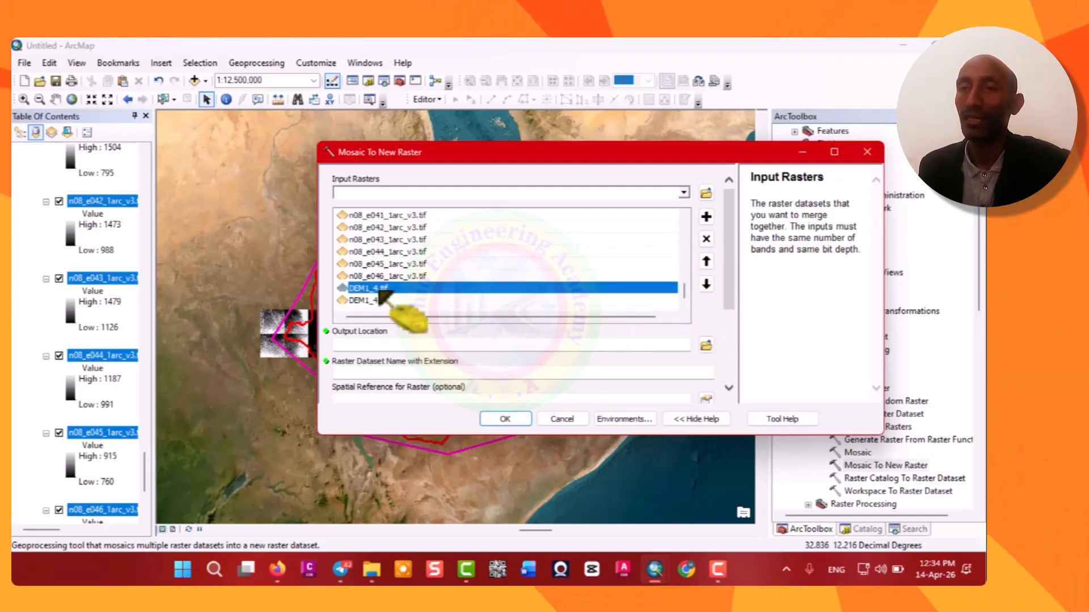
left_click(706, 239)
scroll(465, 290, "up", 10)
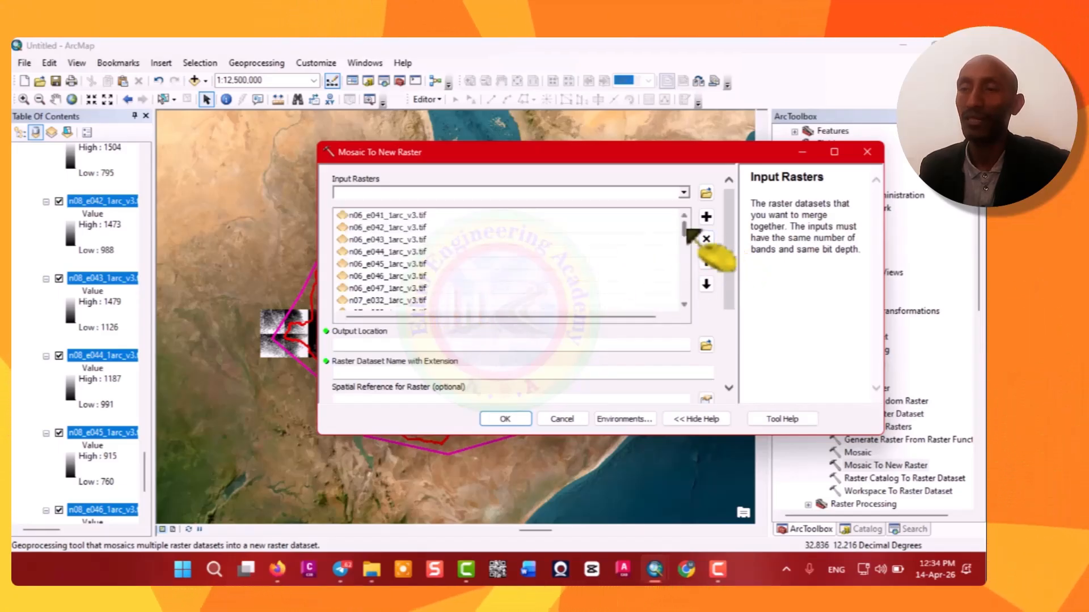
left_click_drag(684, 228, 679, 309)
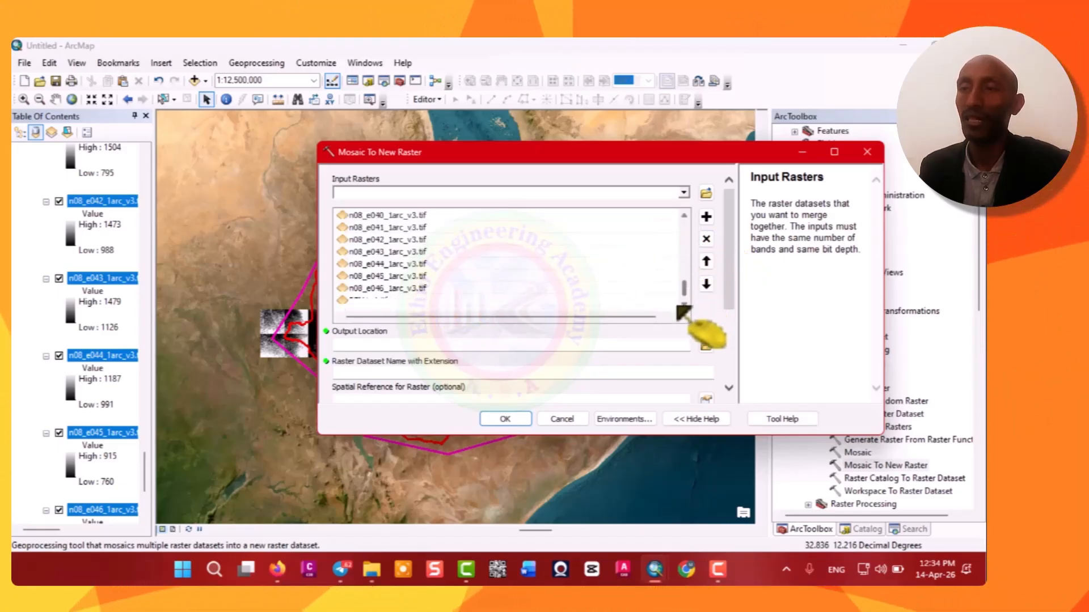
left_click(371, 304)
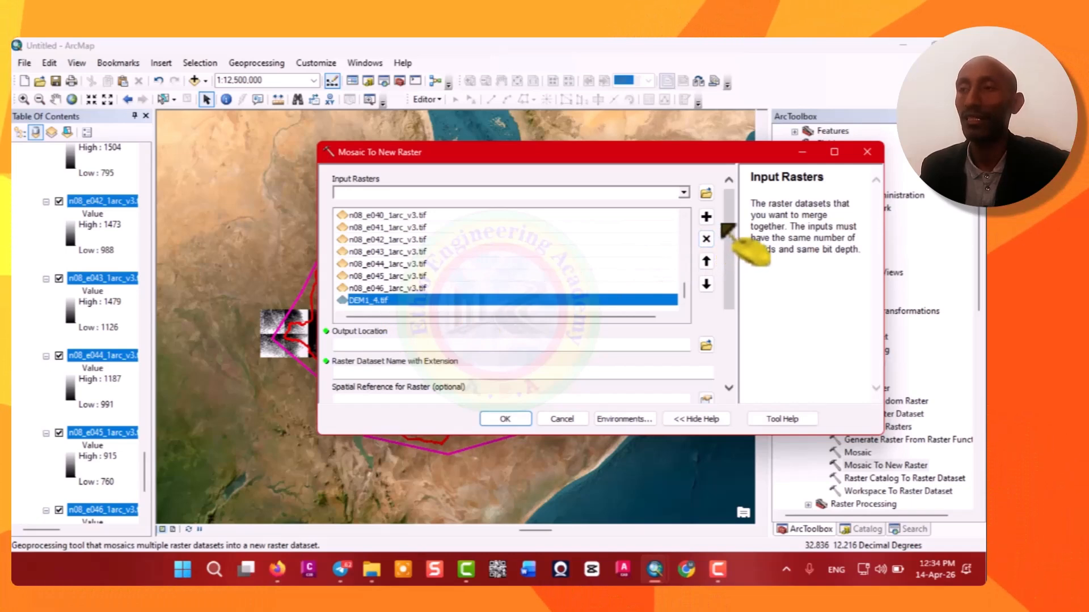
left_click(706, 239)
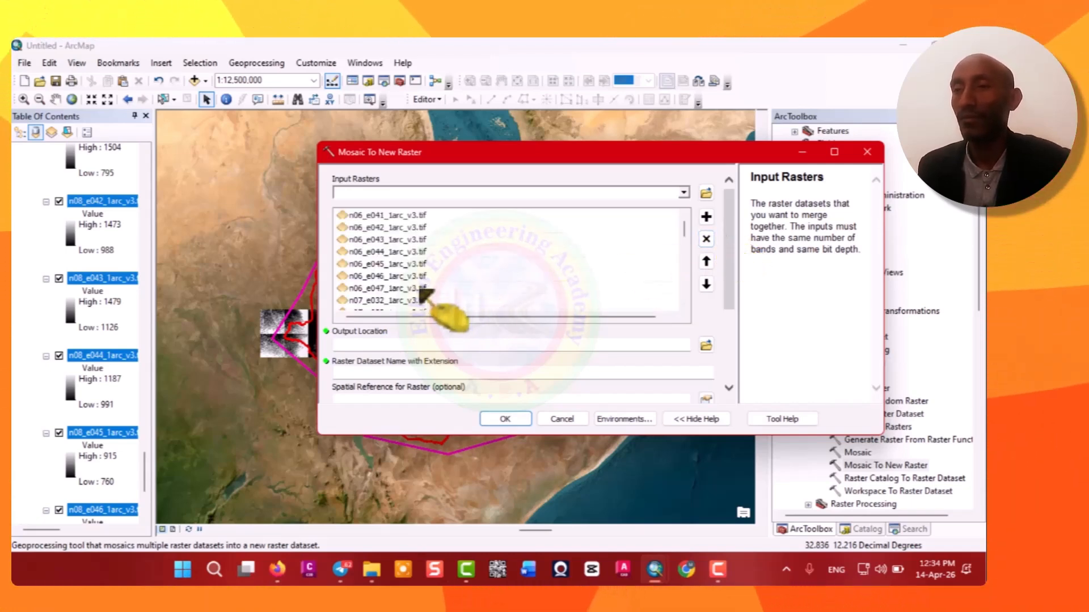
Set the mosaic output location to the Band 5-8 folder and name the output raster DEM5_8.tif.
mouse_move(687, 229)
left_mouse_down()
mouse_move(695, 263)
mouse_move(683, 316)
mouse_move(691, 235)
left_mouse_up()
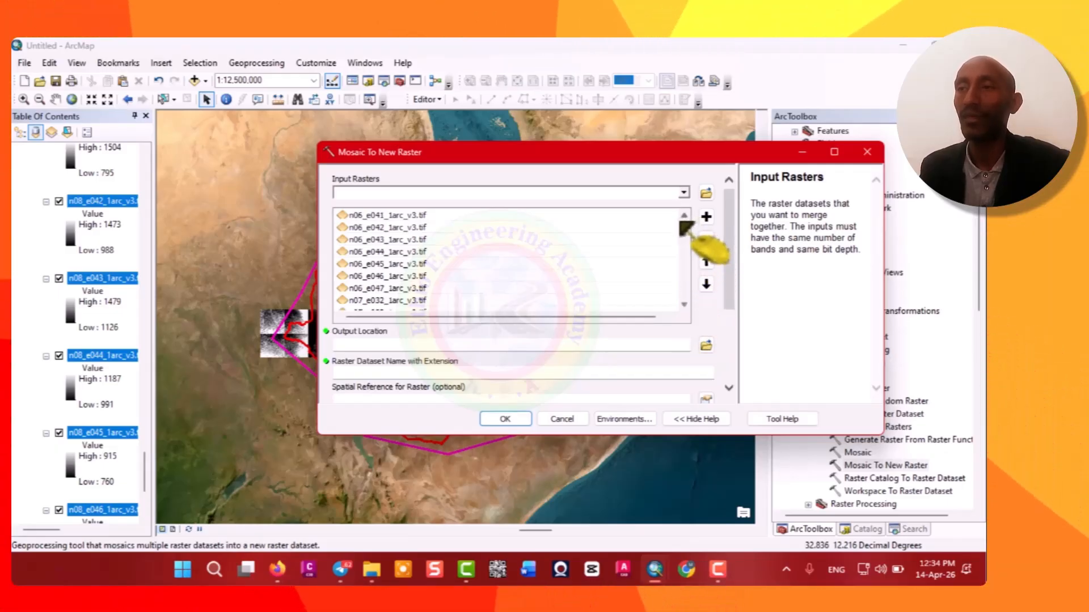
left_click(706, 346)
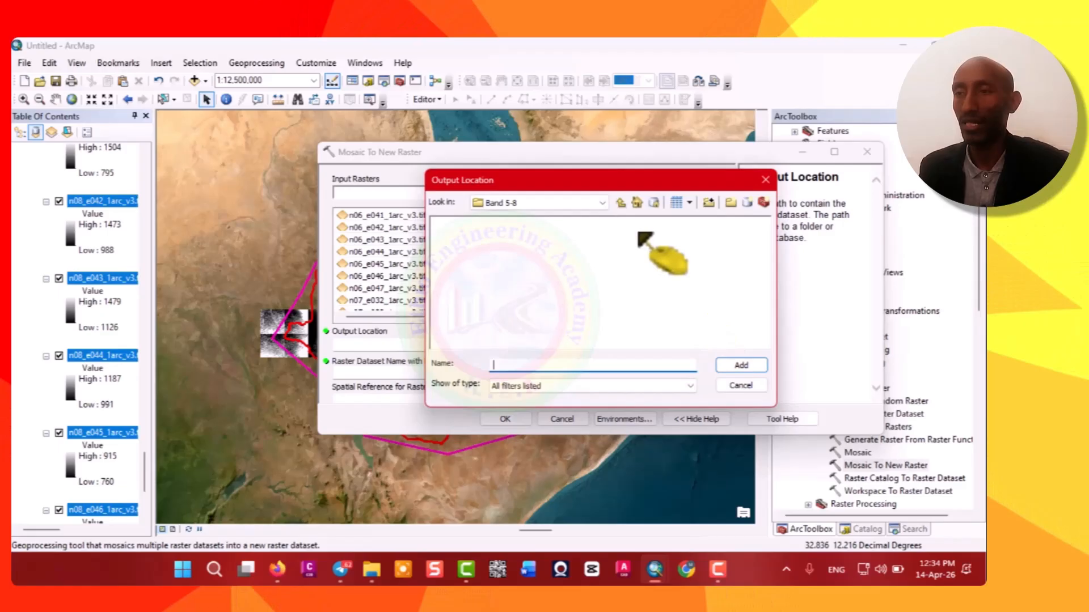
left_click(602, 203)
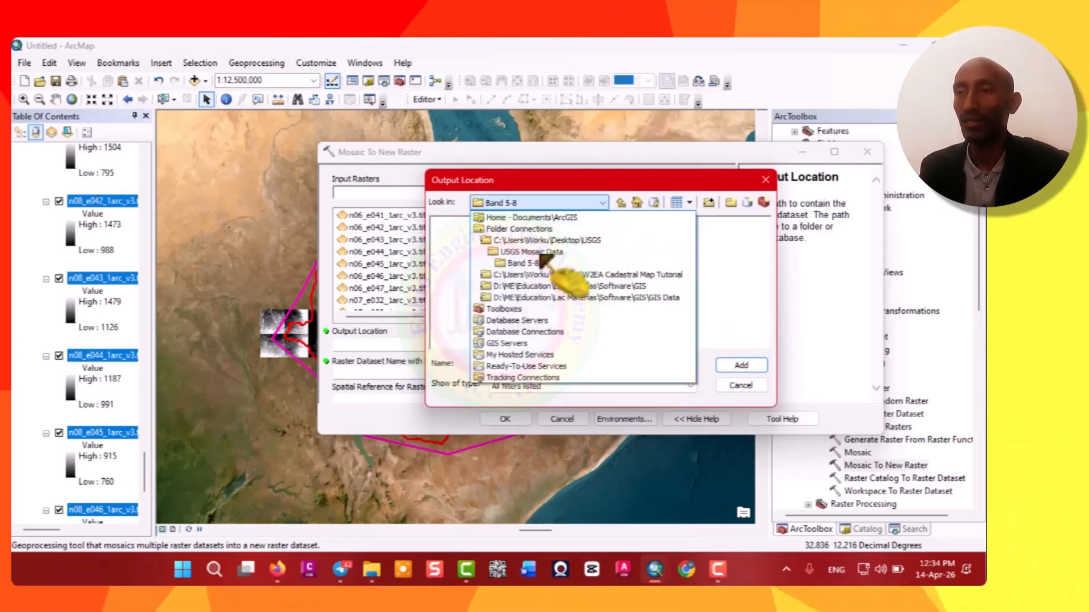
left_click(538, 252)
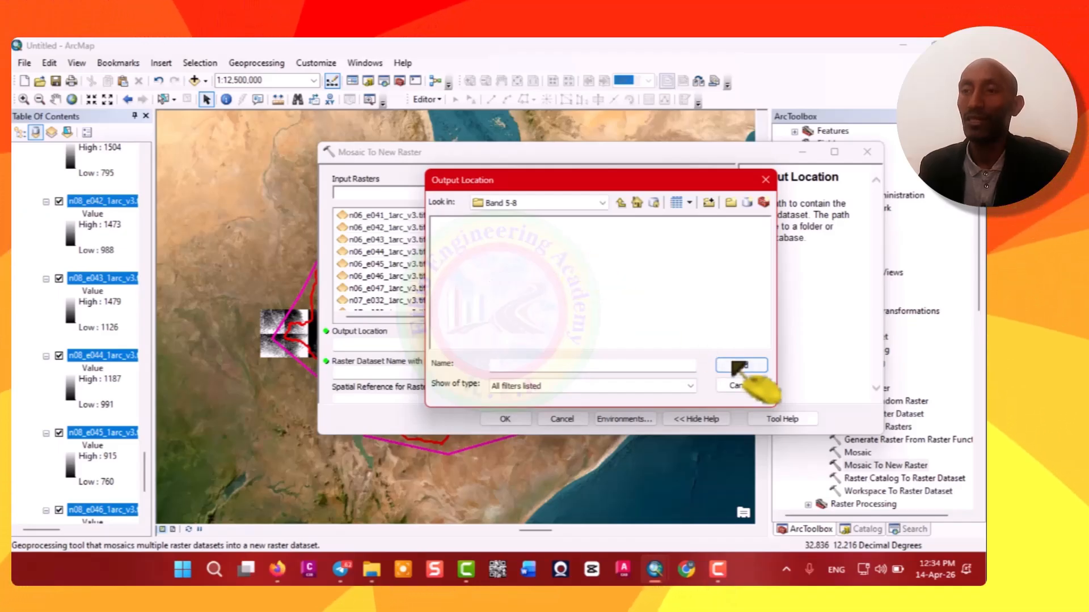
left_click(622, 204)
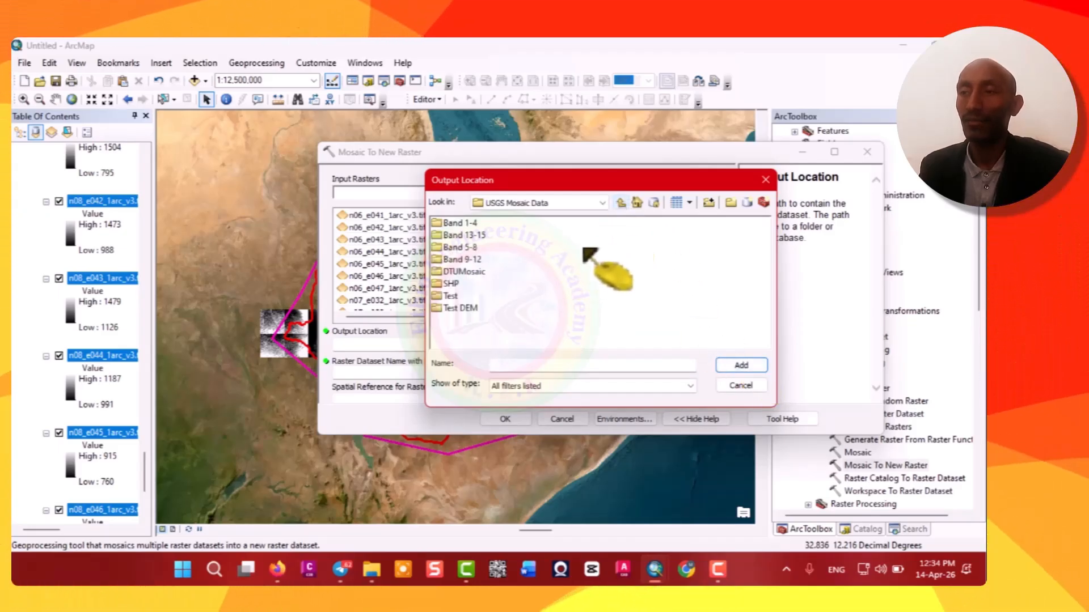
left_click(459, 247)
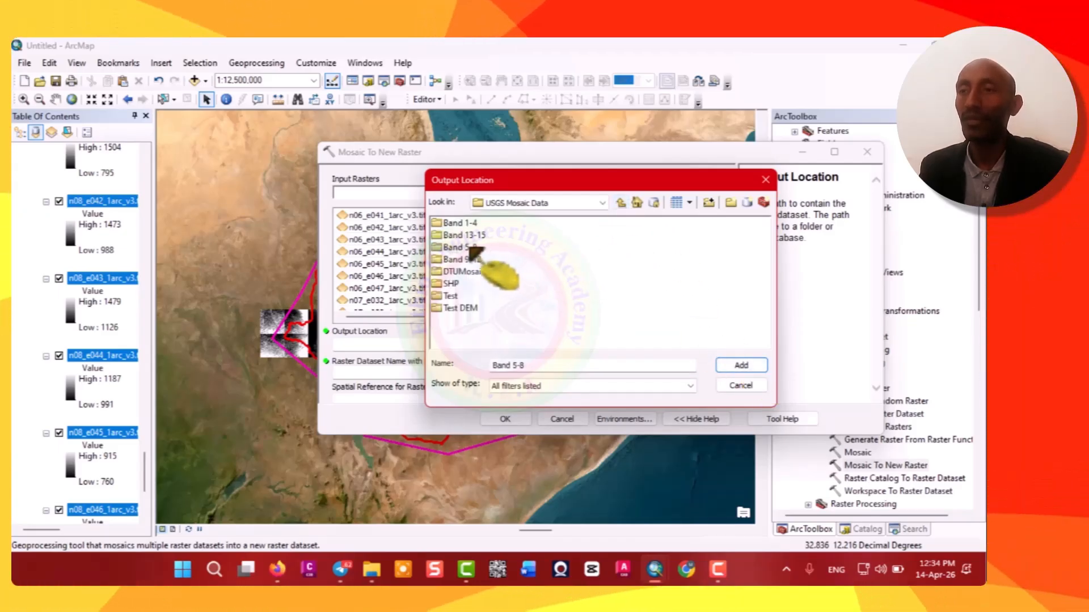
left_click(740, 366)
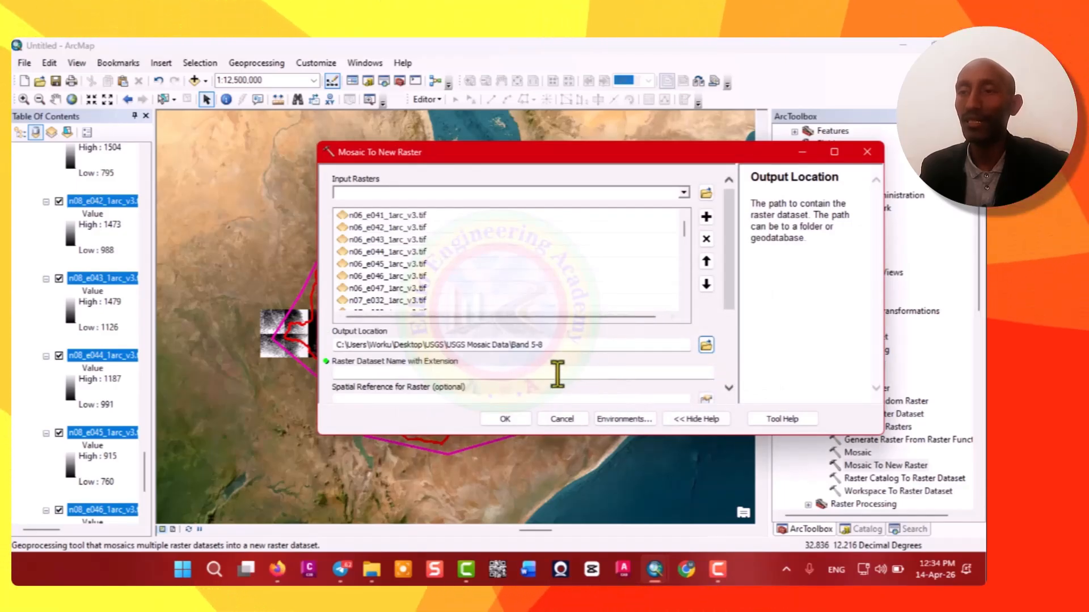
left_click(464, 373)
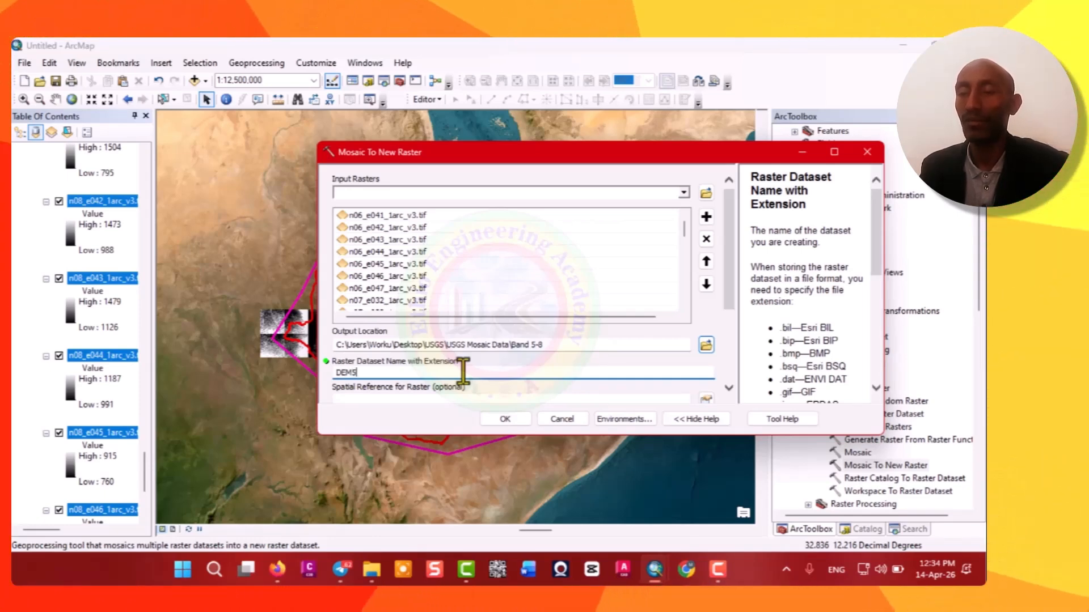
type("5_8.")
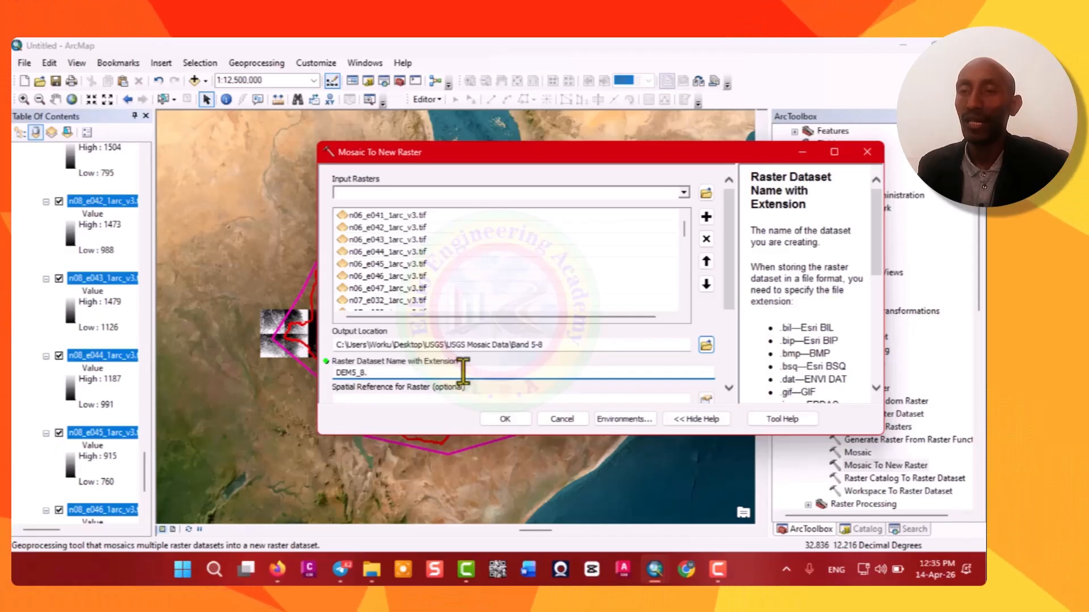
type("tif")
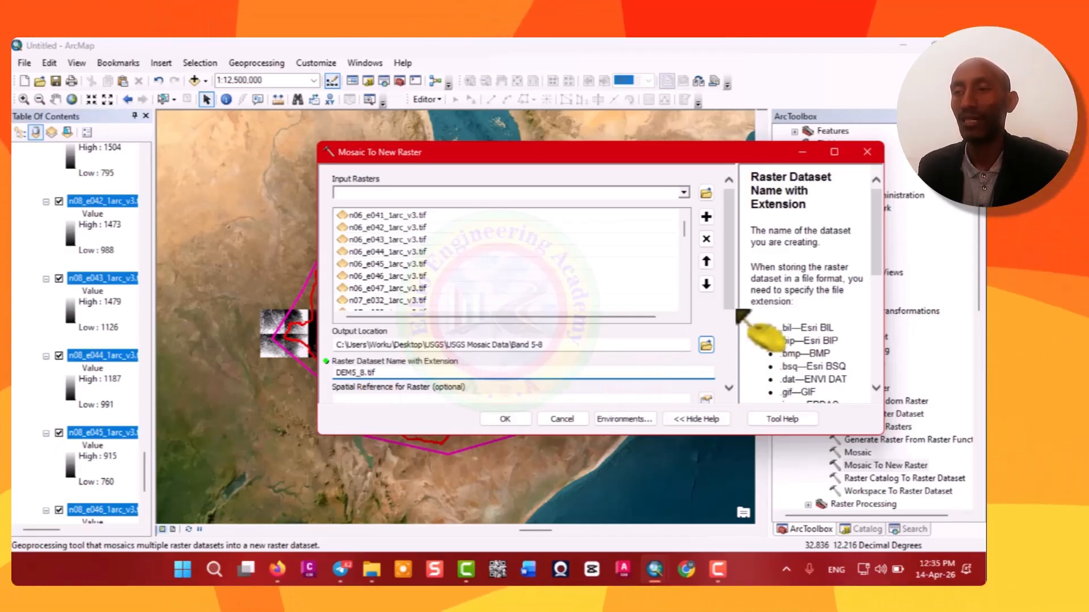
Open the layer properties of the n08_e042 tile and copy its cell size value from the source information.
scroll(732, 309, "down", 1)
scroll(734, 341, "down", 2)
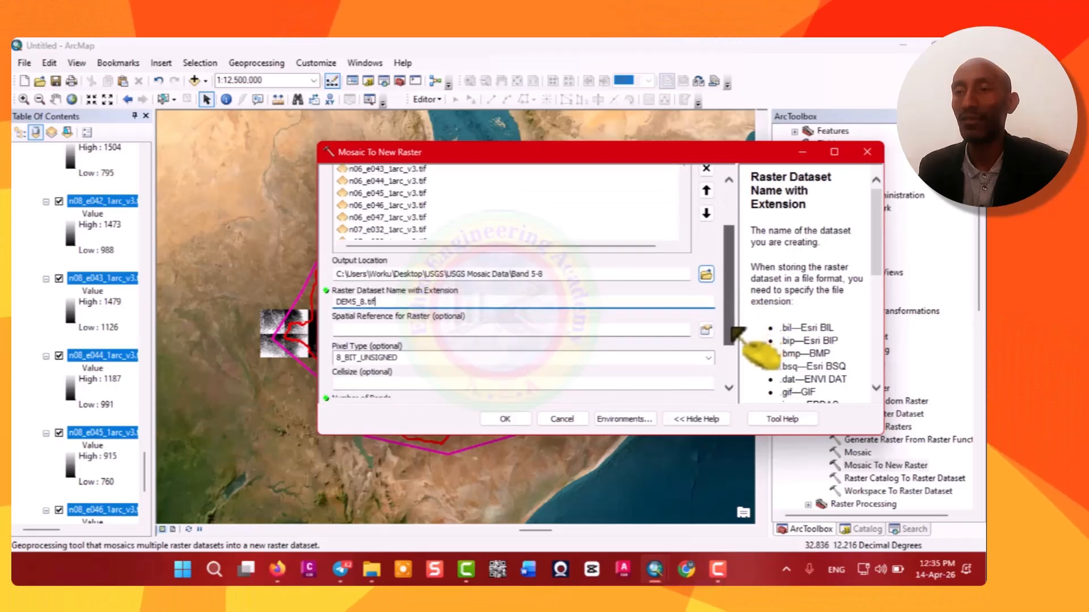
scroll(735, 341, "down", 1)
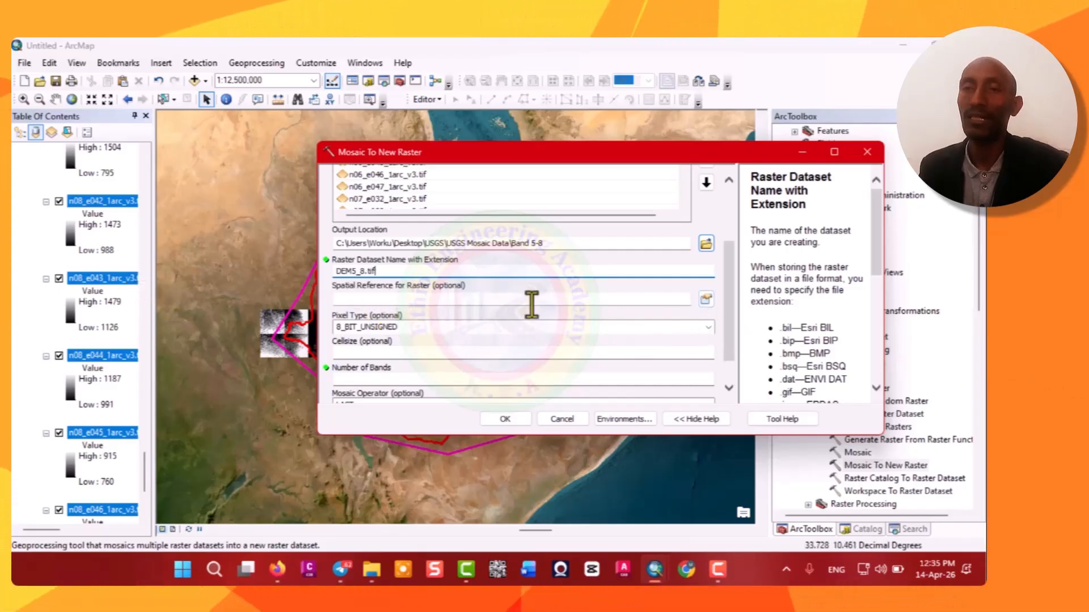
left_click(103, 203)
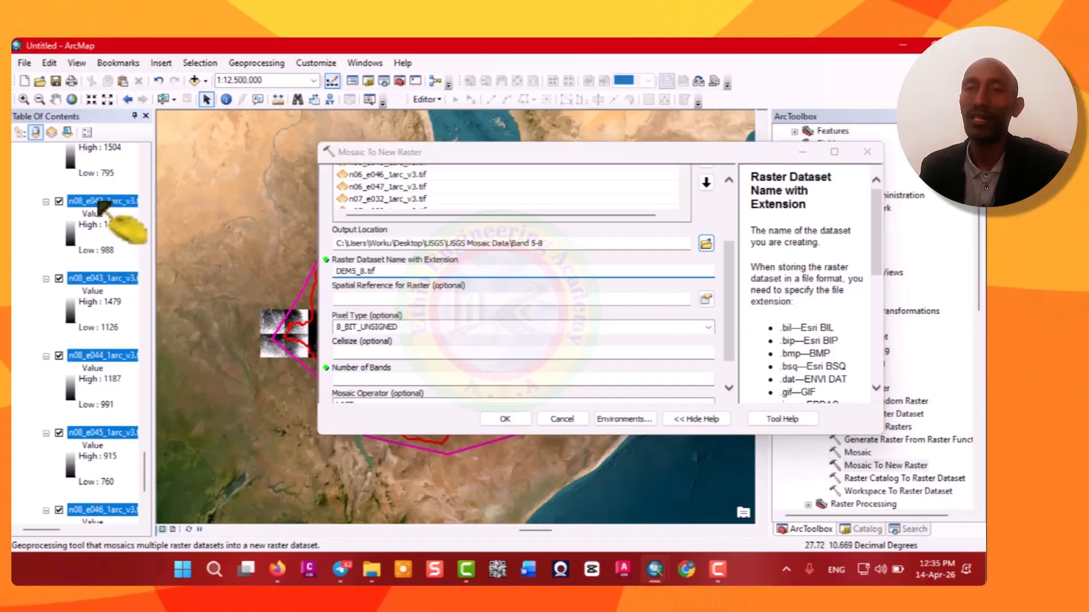
right_click(99, 203)
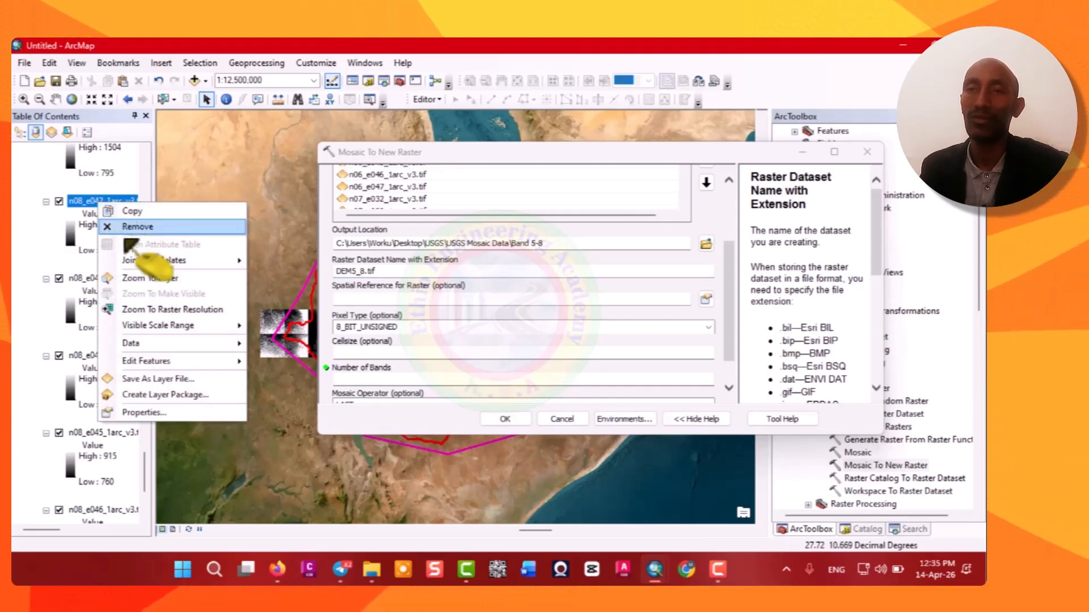
left_click(144, 412)
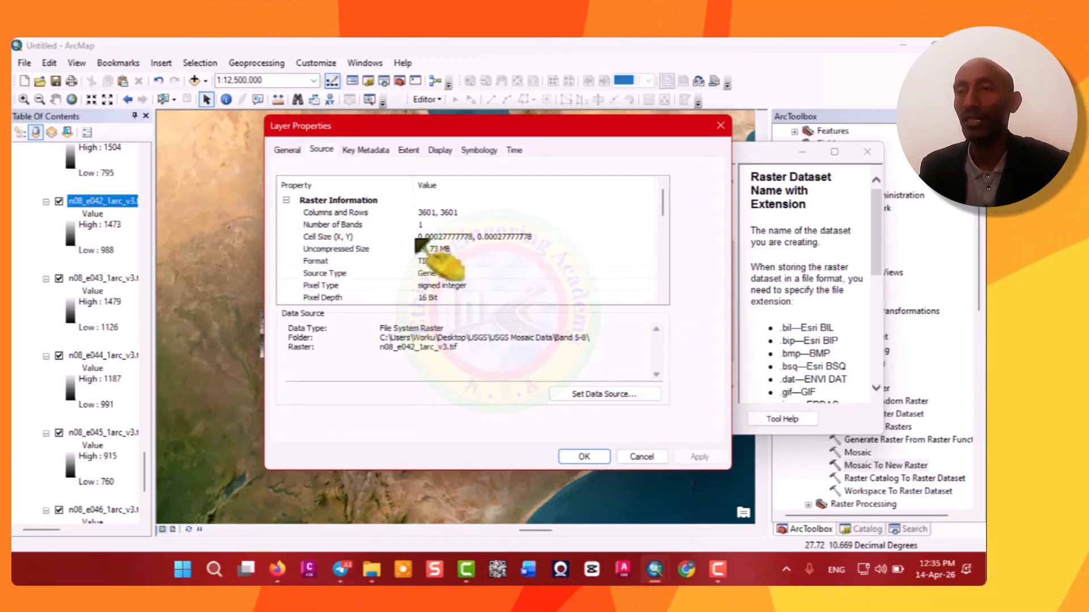
scroll(454, 258, "down", 3)
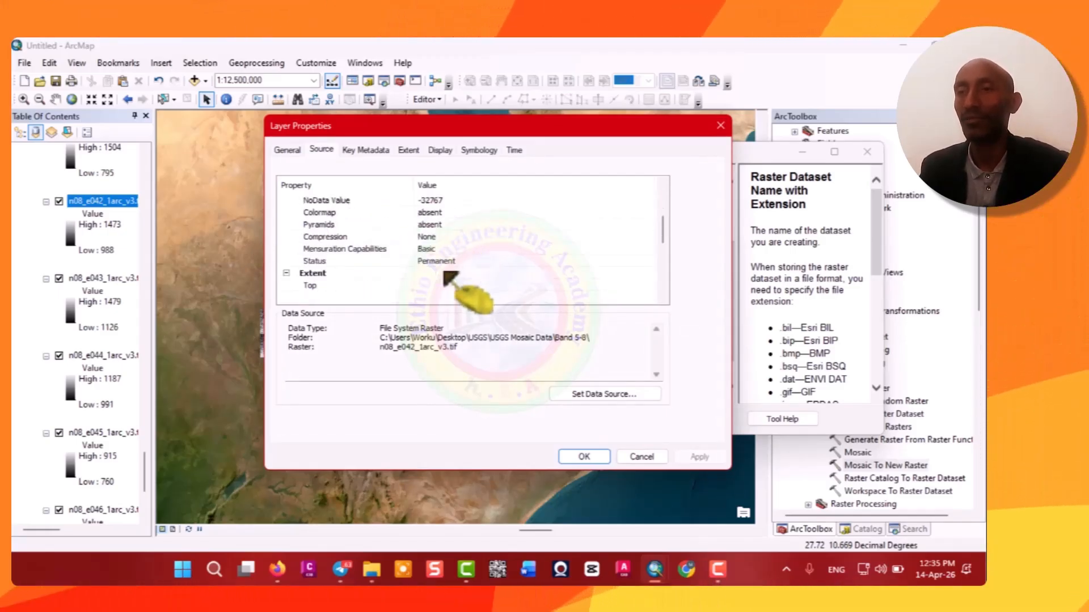
scroll(445, 273, "up", 1)
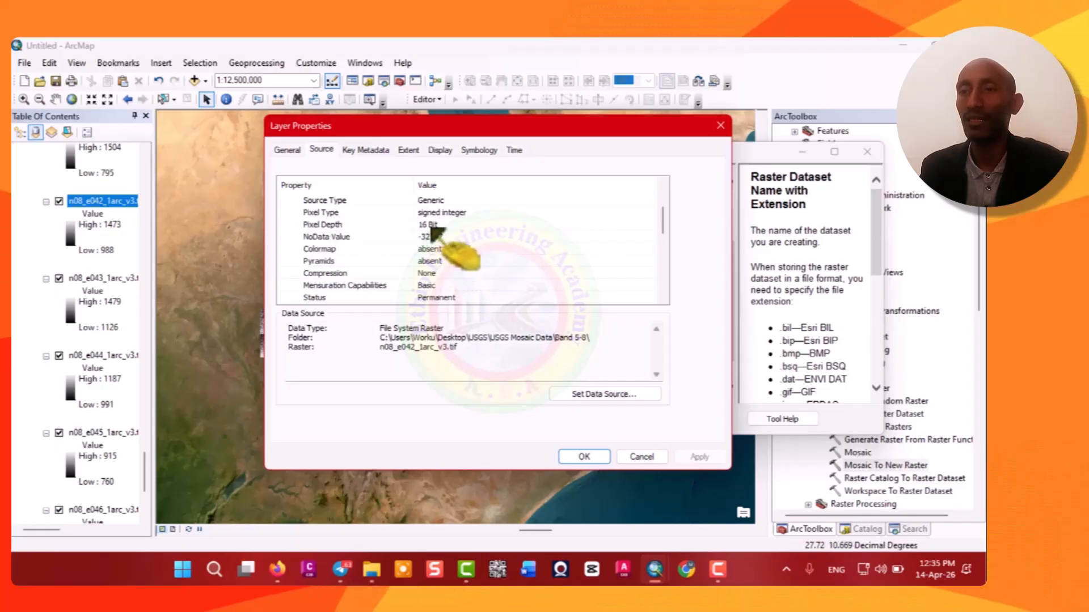
scroll(440, 235, "down", 3)
scroll(442, 233, "down", 2)
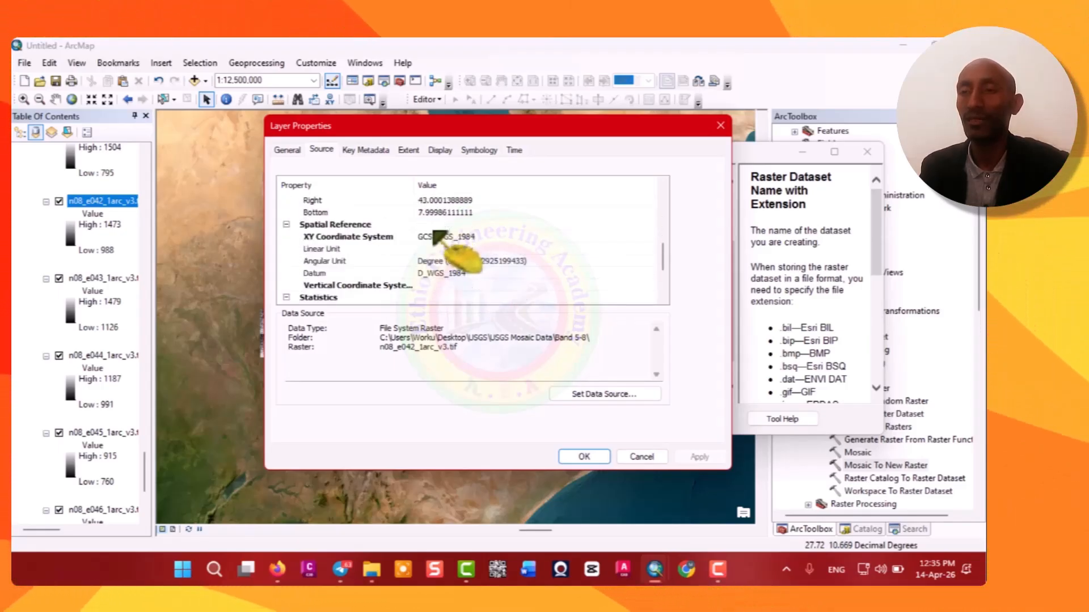
scroll(442, 232, "up", 1)
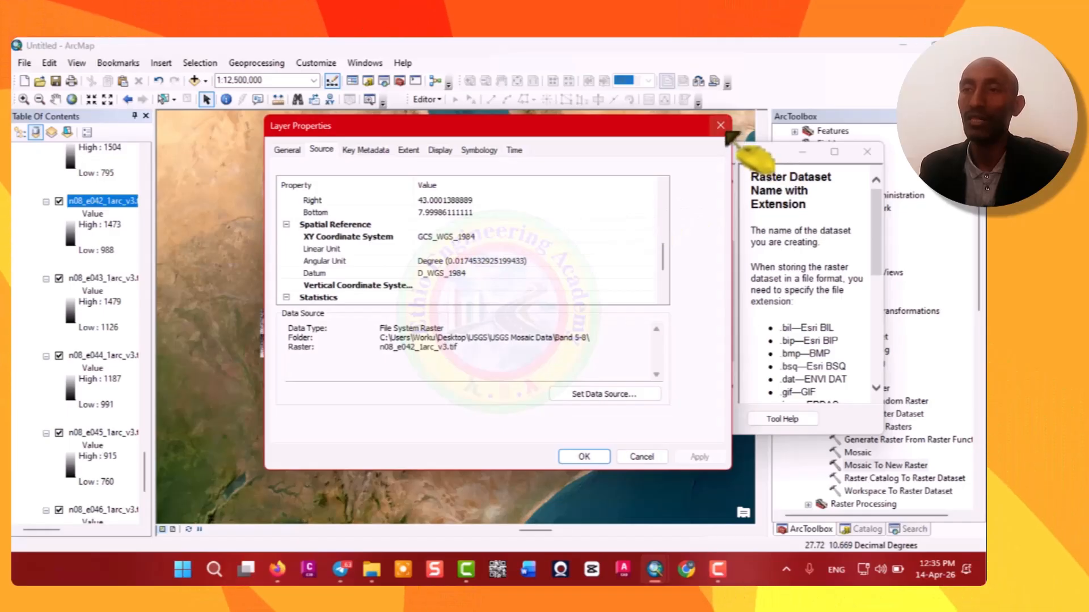
scroll(455, 245, "up", 3)
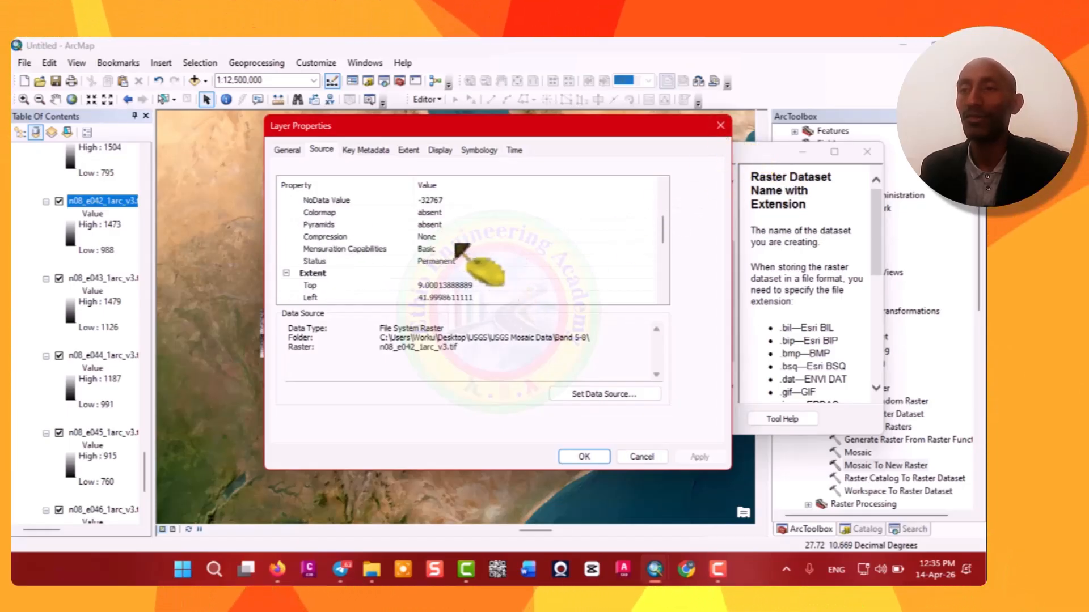
scroll(455, 245, "up", 4)
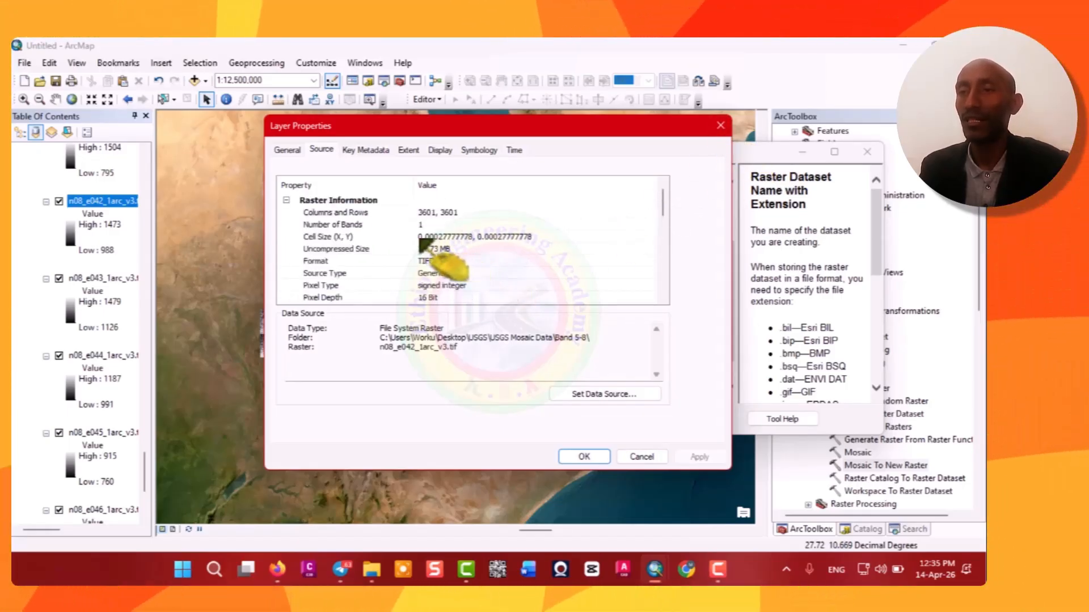
left_click(419, 237)
left_click_drag(419, 237, 475, 239)
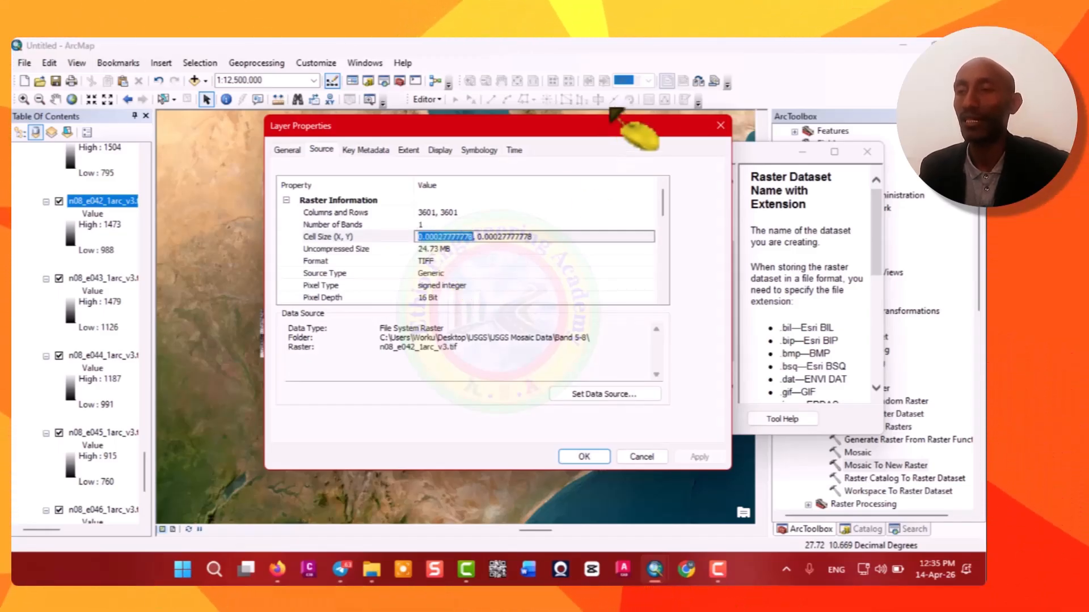
left_click(719, 126)
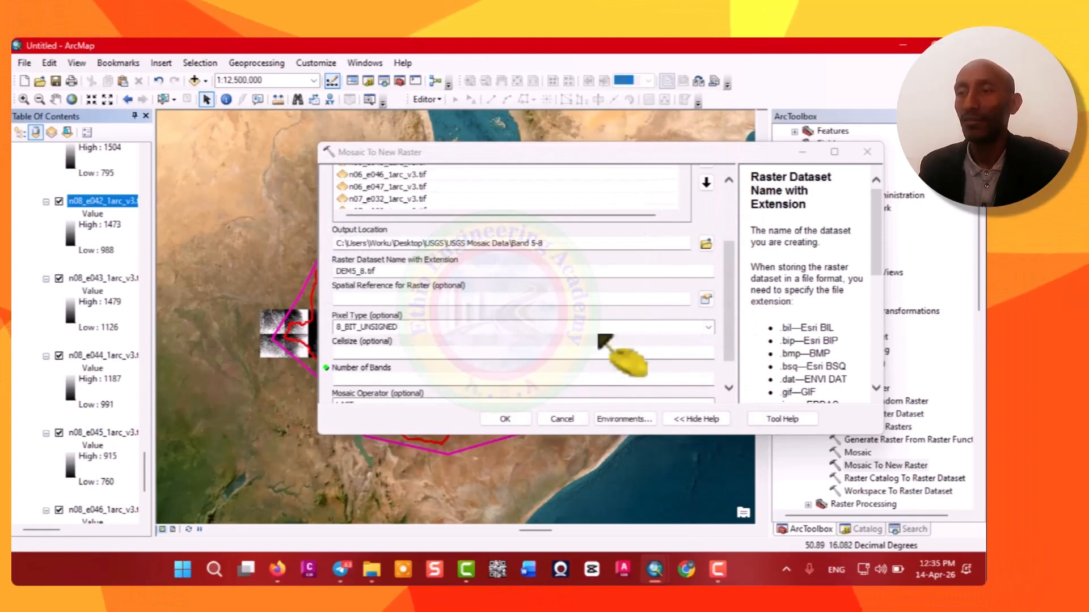
Set the mosaic's spatial reference to GCS_WGS_1984 from the map layers and its pixel type to 16_BIT_SIGNED.
left_click(706, 300)
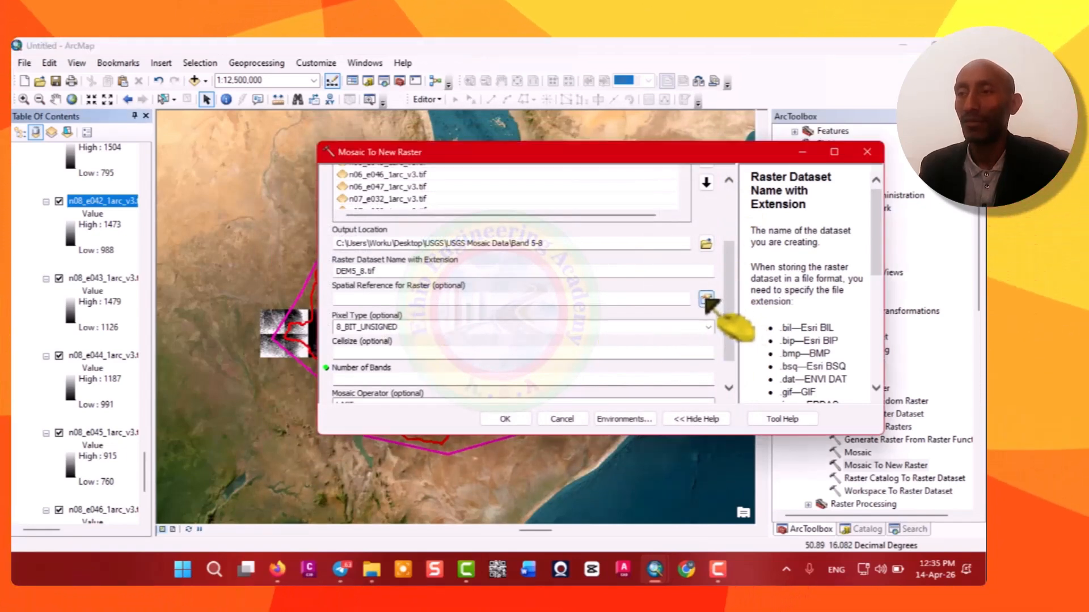
left_click(463, 211)
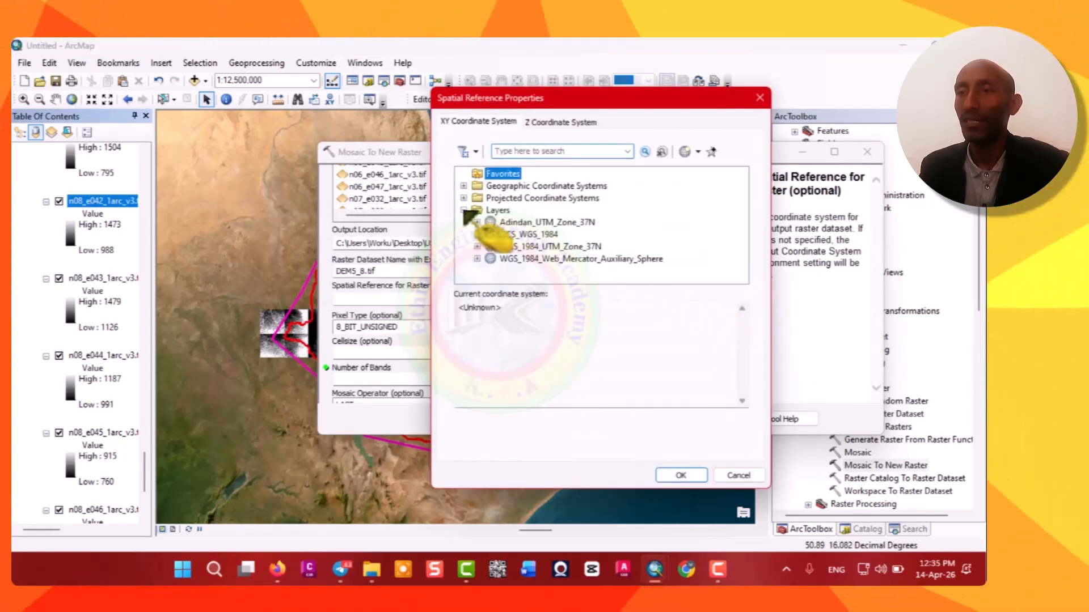
left_click(523, 235)
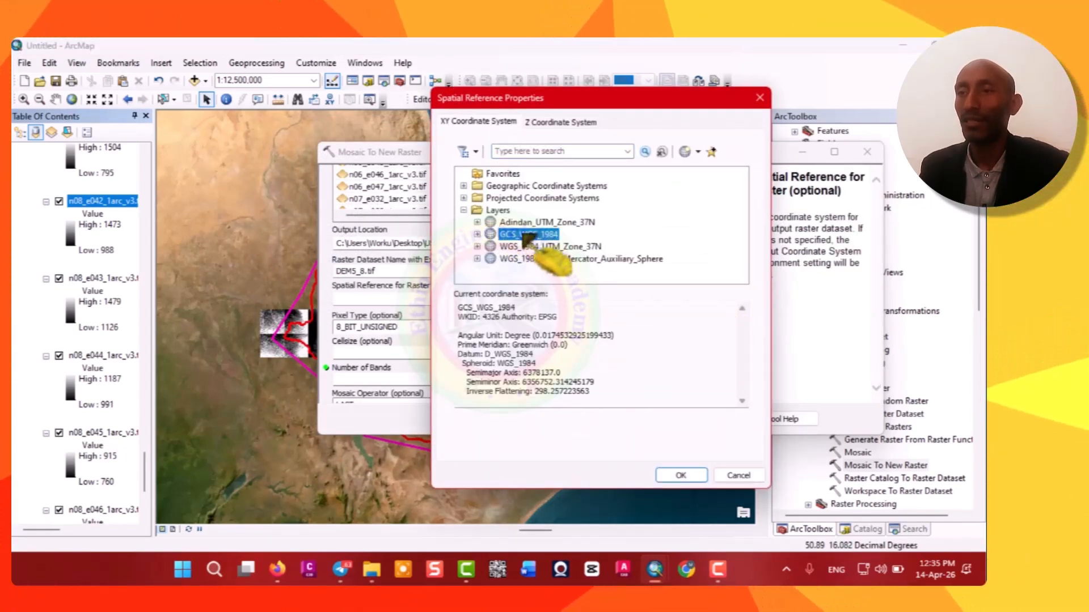
left_click(681, 475)
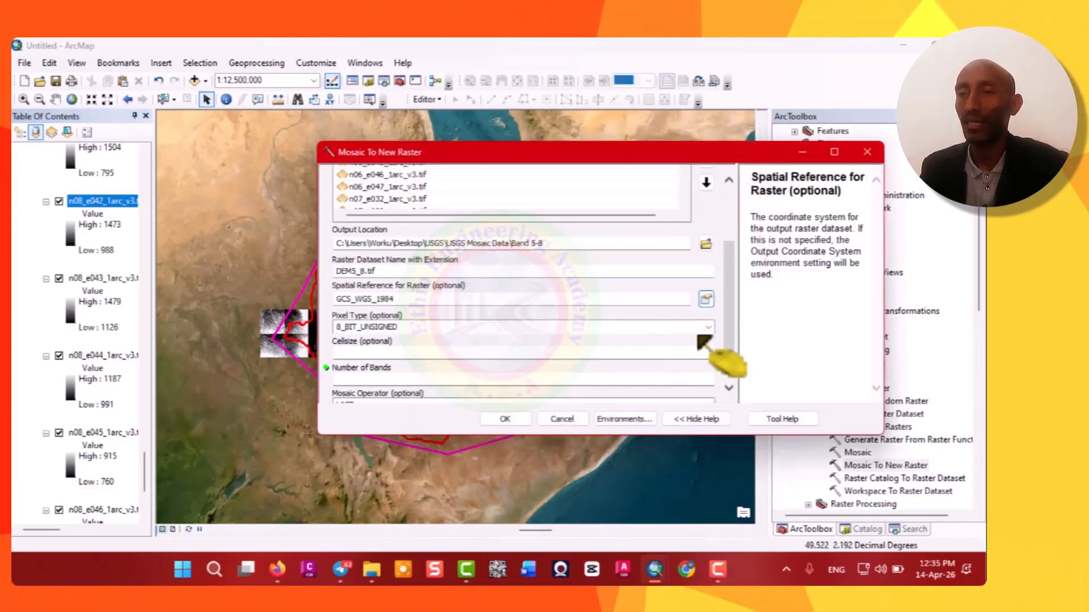
left_click(710, 327)
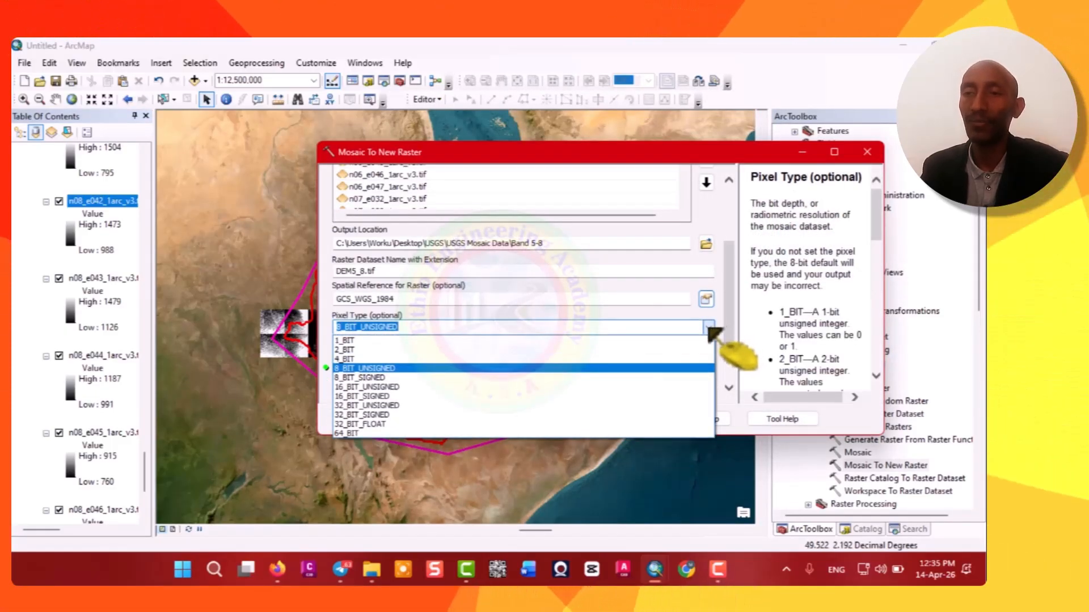
left_click(375, 396)
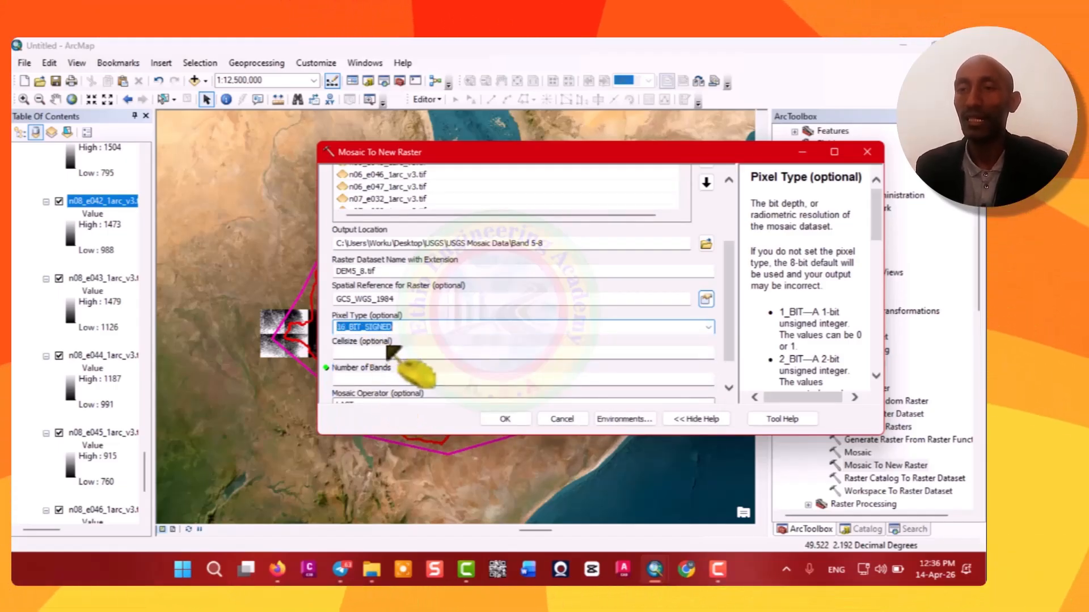
Paste the cell size 0.00027777778, set the number of bands to 1, and run the Mosaic To New Raster tool.
left_click(699, 354)
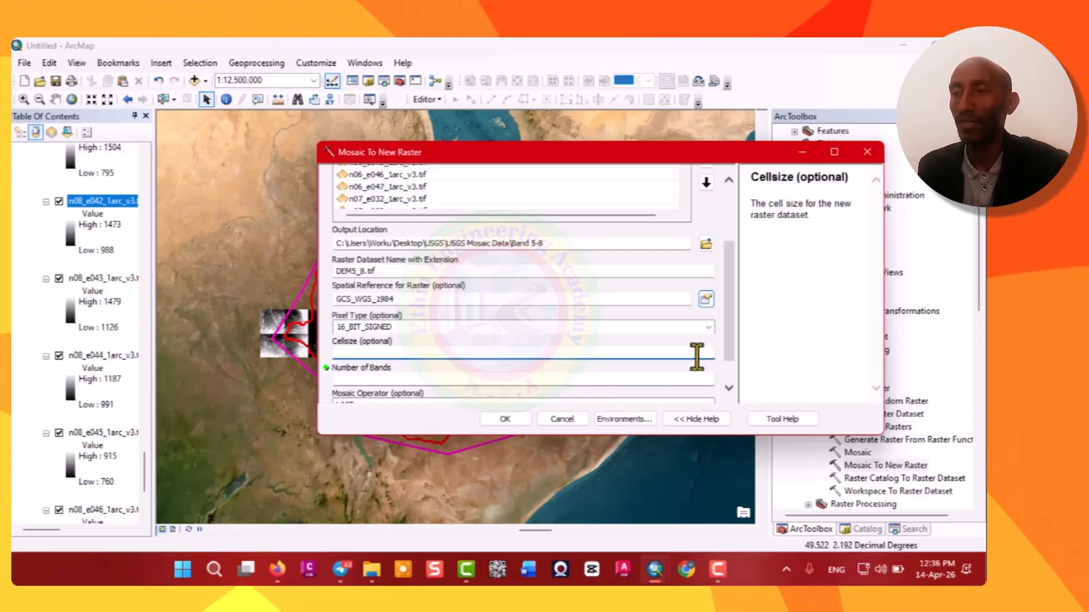
type("0.000277777778")
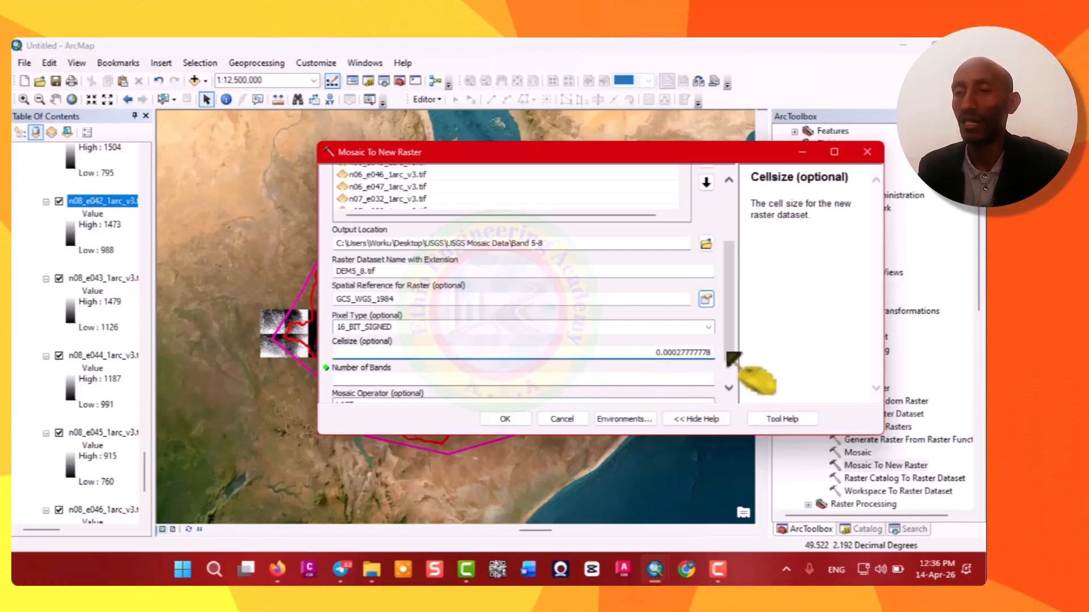
scroll(733, 363, "down", 2)
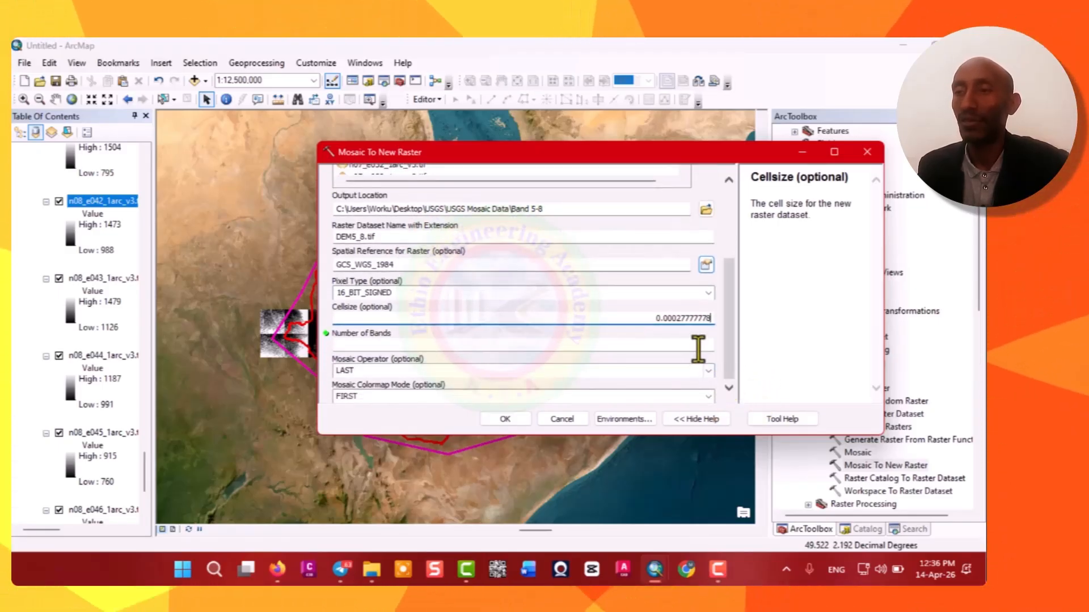
left_click(702, 346)
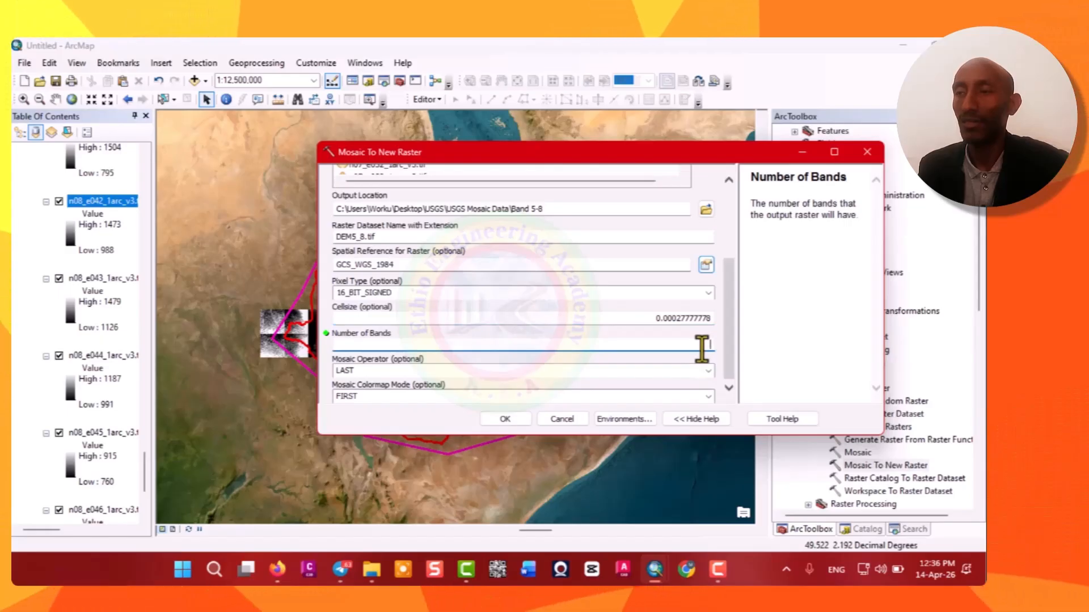
type("1")
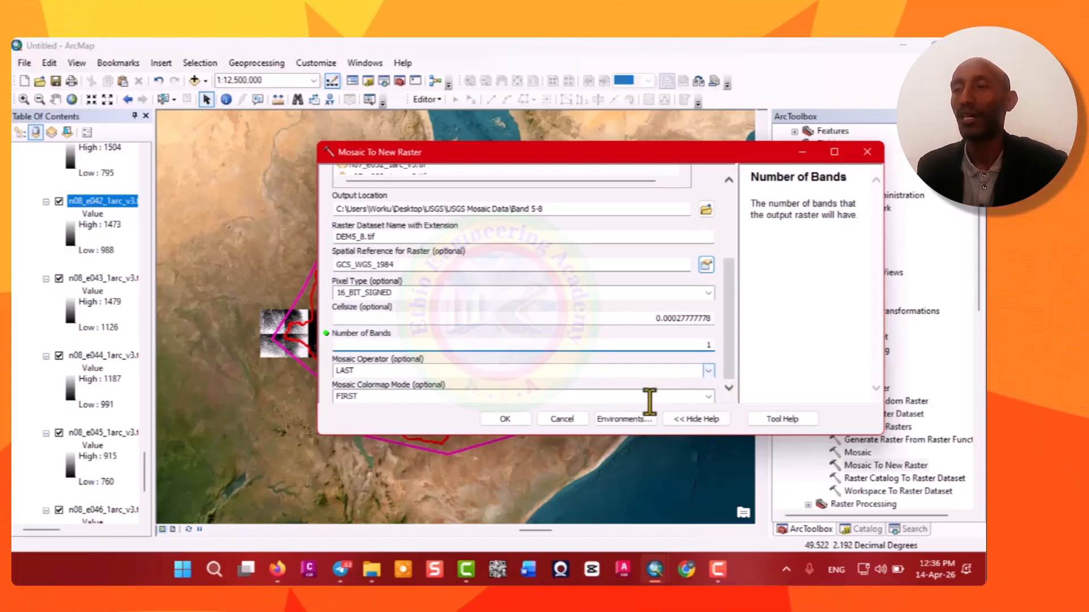
left_click(513, 421)
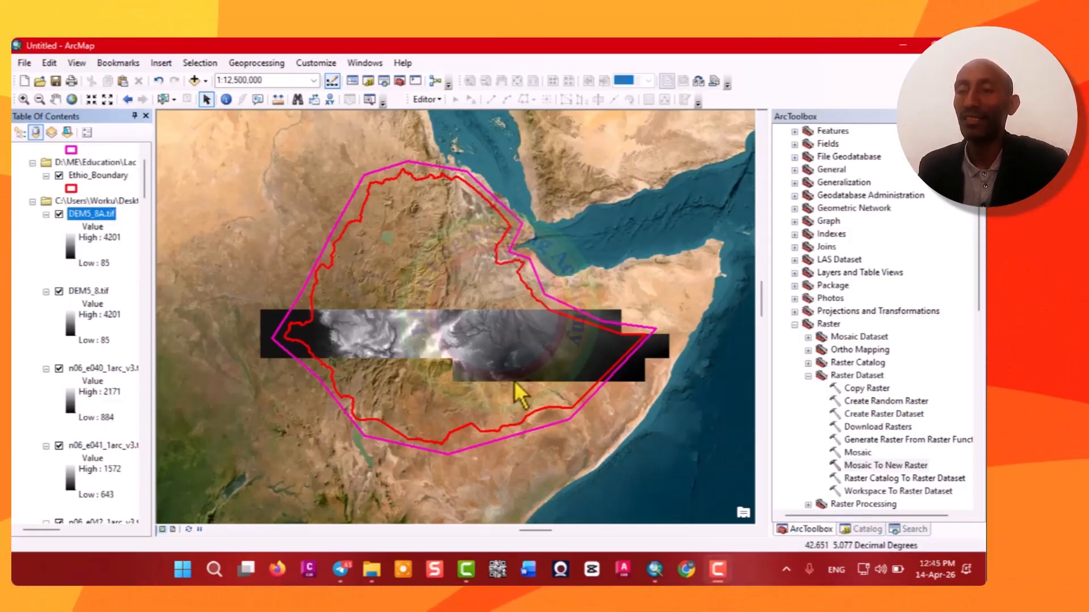
Remove the Band 5-8 mosaic layer group and the DEM1_4.tif layer from the map.
right_click(94, 202)
left_click(131, 210)
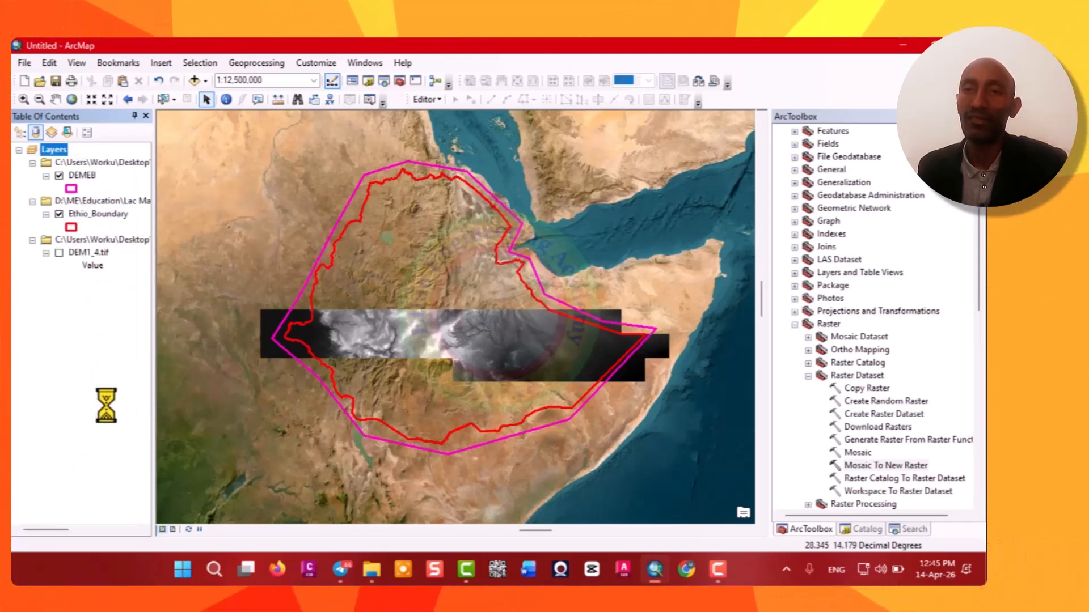
right_click(97, 243)
left_click(134, 248)
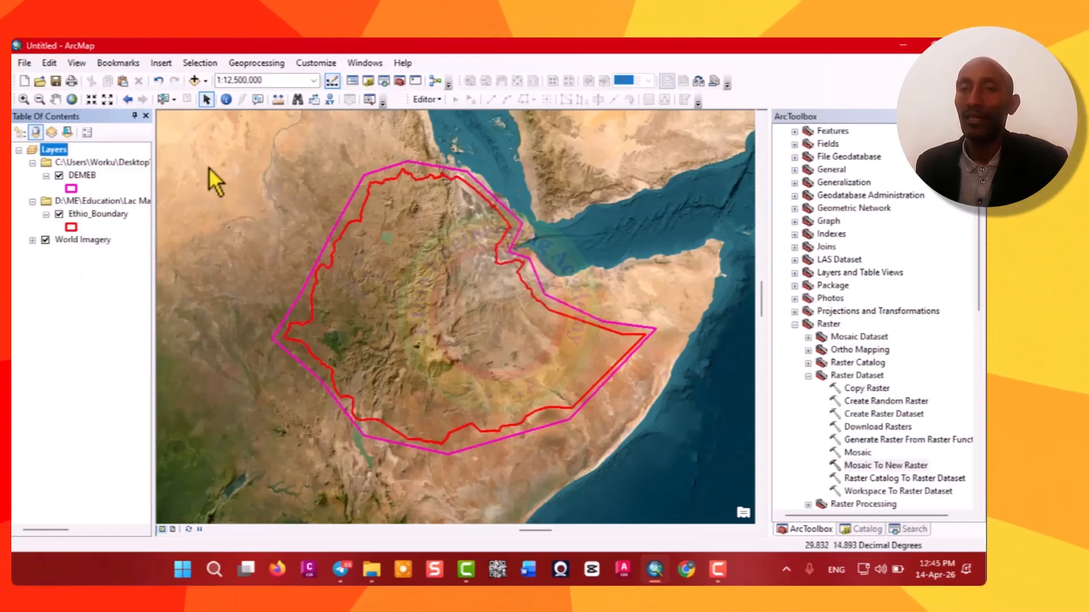
Add the DEM1_4.tif mosaic from the Band 1-4 folder to the map.
left_click(206, 81)
left_click(233, 101)
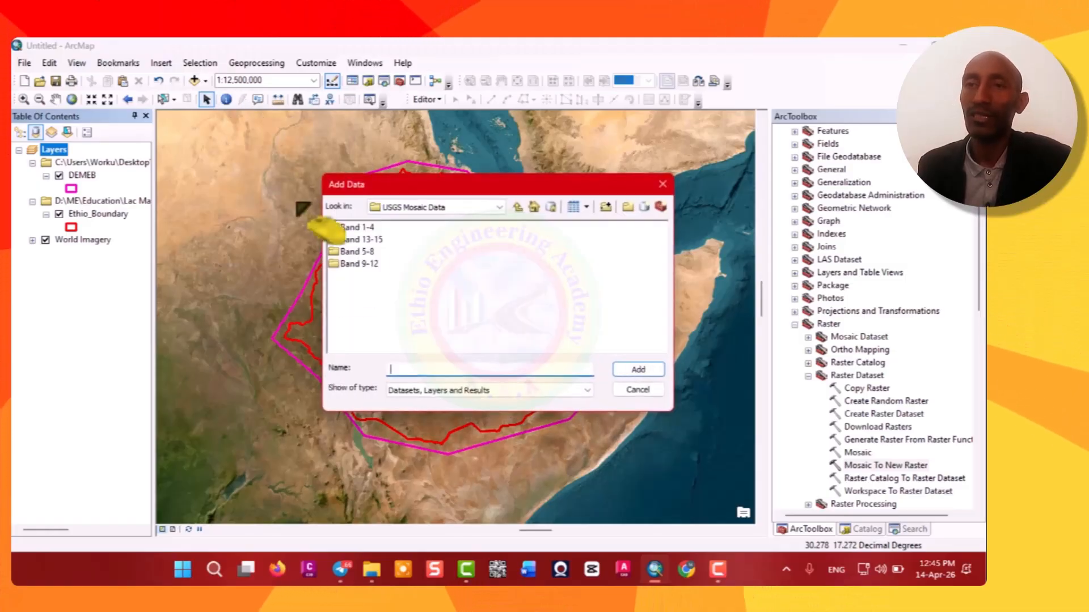
double_click(363, 227)
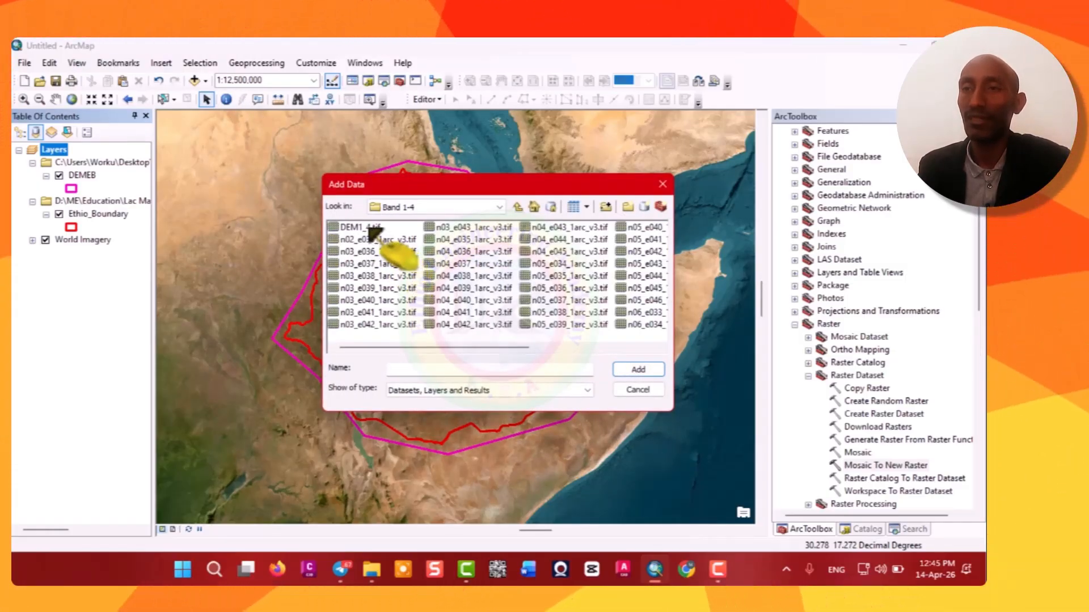
left_click(363, 228)
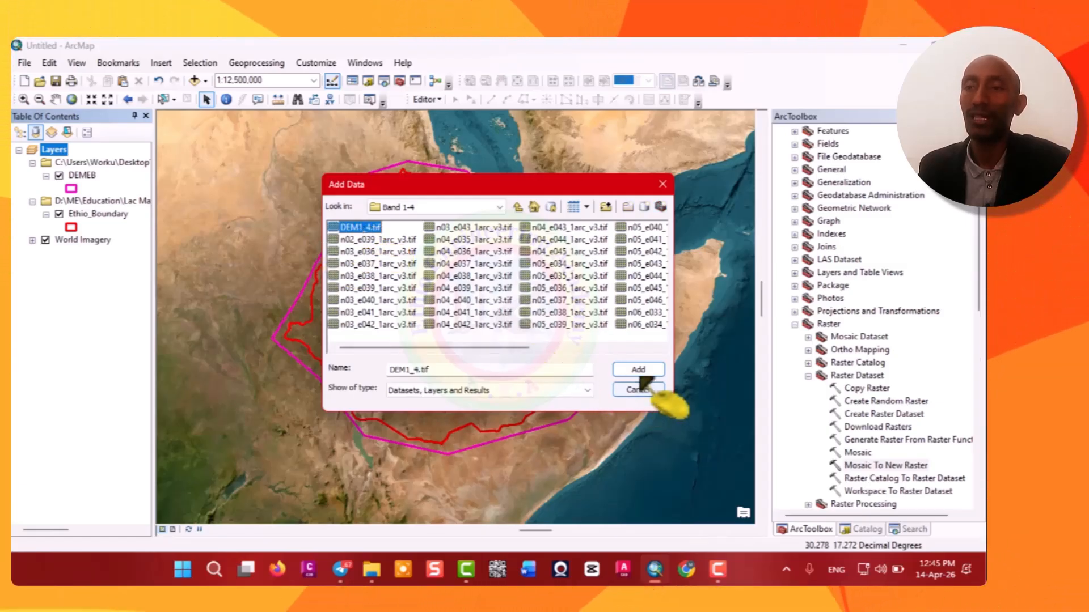
left_click(638, 370)
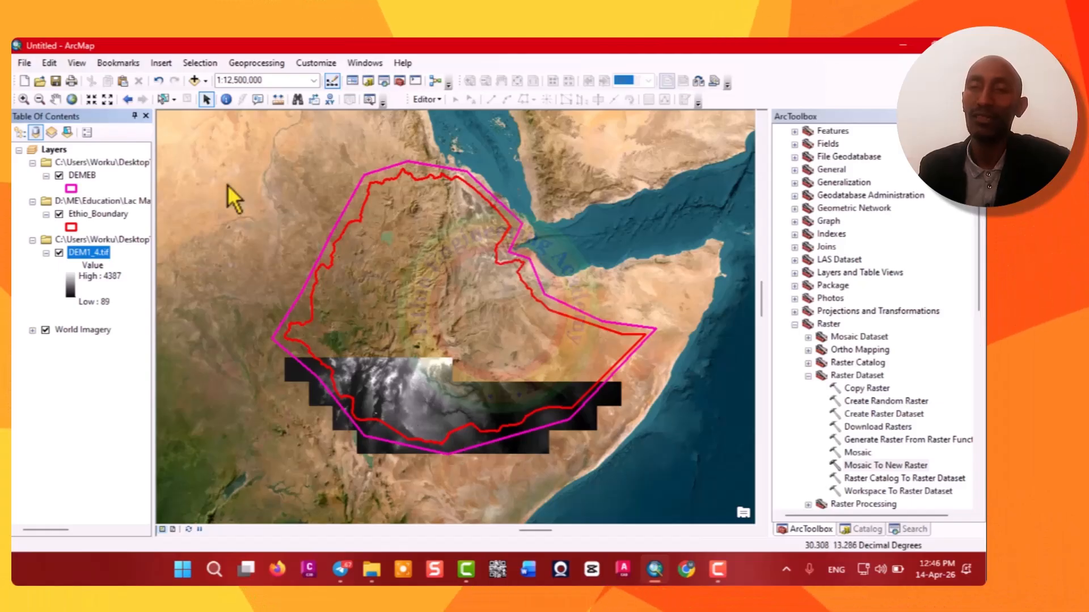
Add the DEM5_8A.tif mosaic from the Band 5-8 folder to the map.
left_click(205, 80)
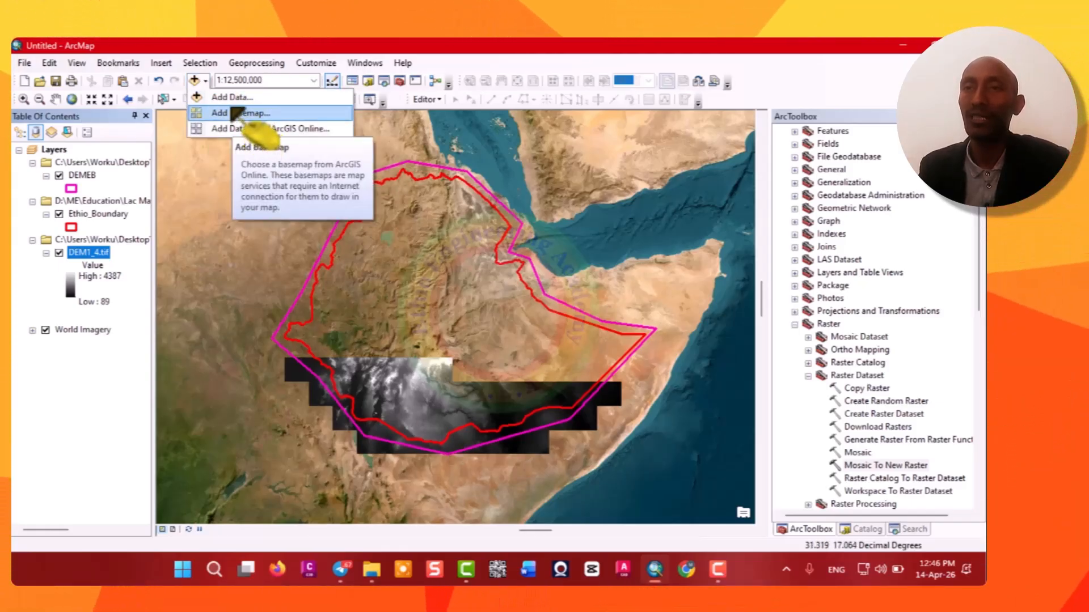
left_click(226, 97)
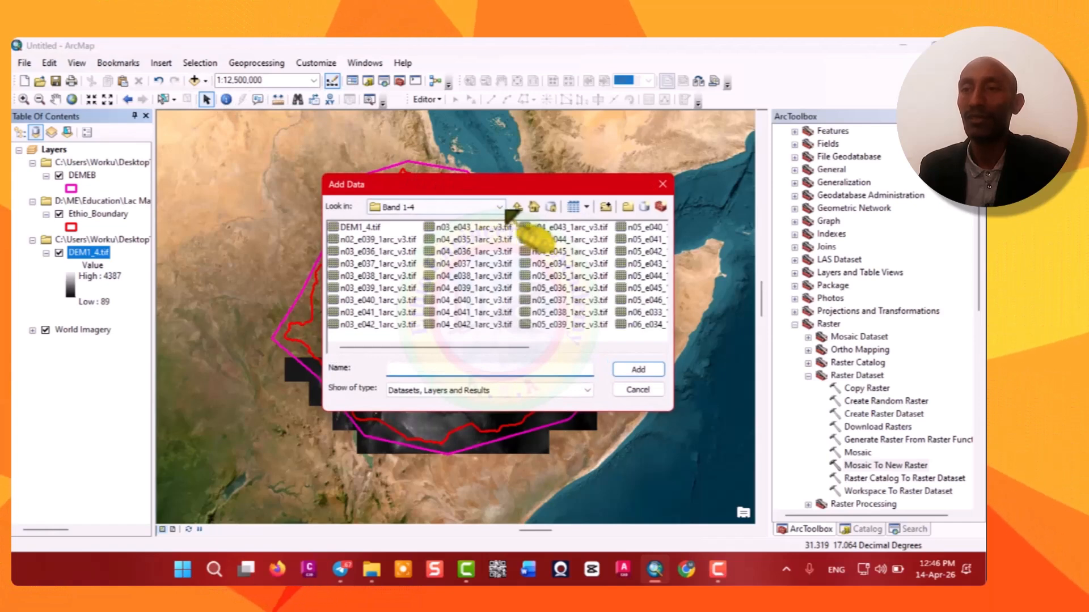
left_click(502, 208)
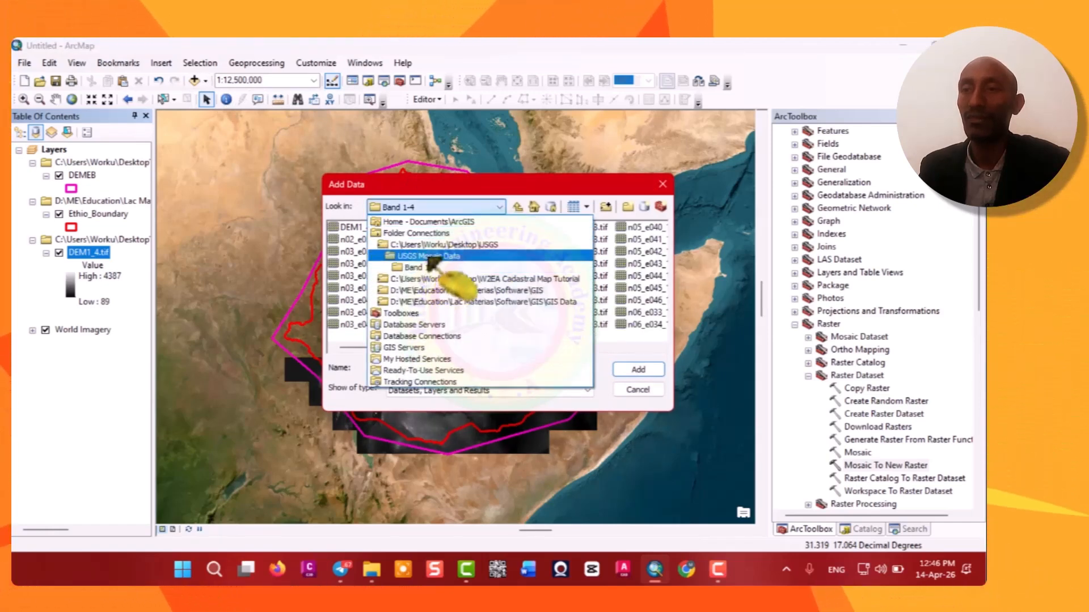
left_click(430, 256)
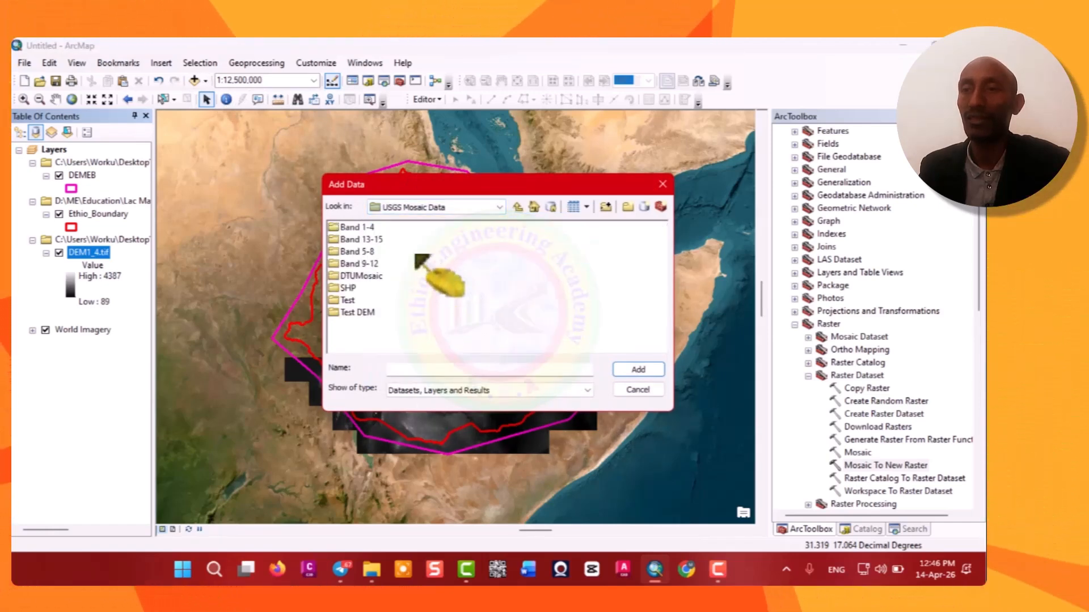
double_click(366, 254)
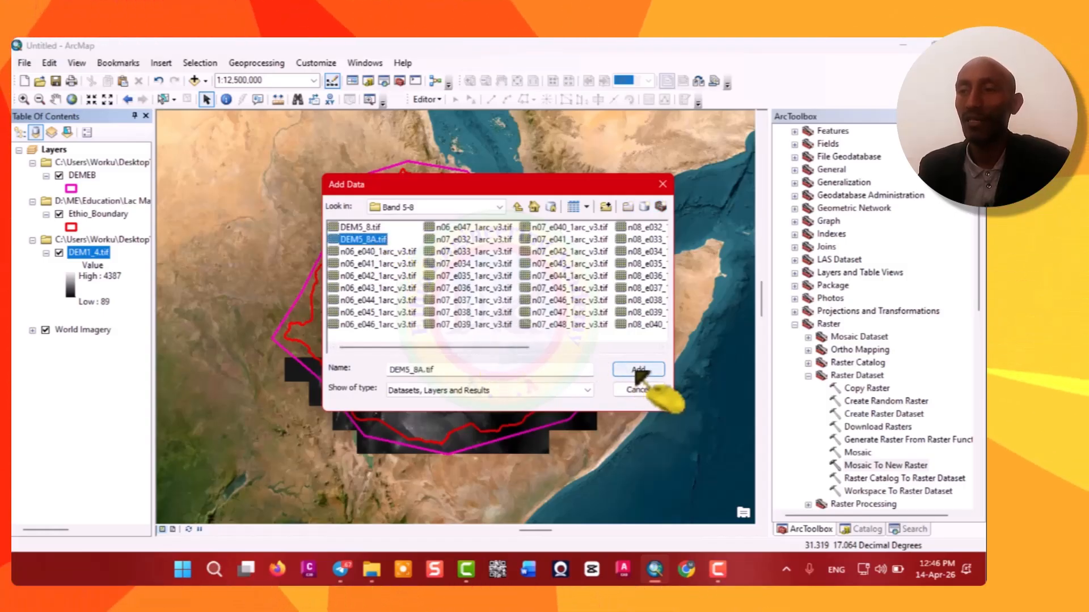
left_click(638, 371)
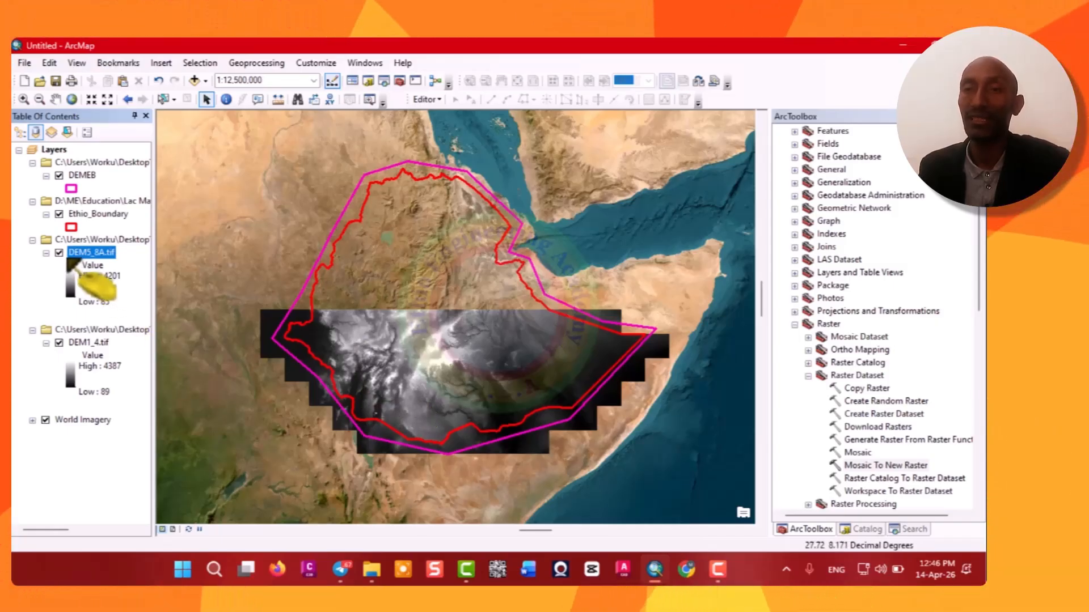
Remove the DEM5_8A and DEM1_4 mosaic layers from the map.
right_click(93, 241)
left_click(126, 252)
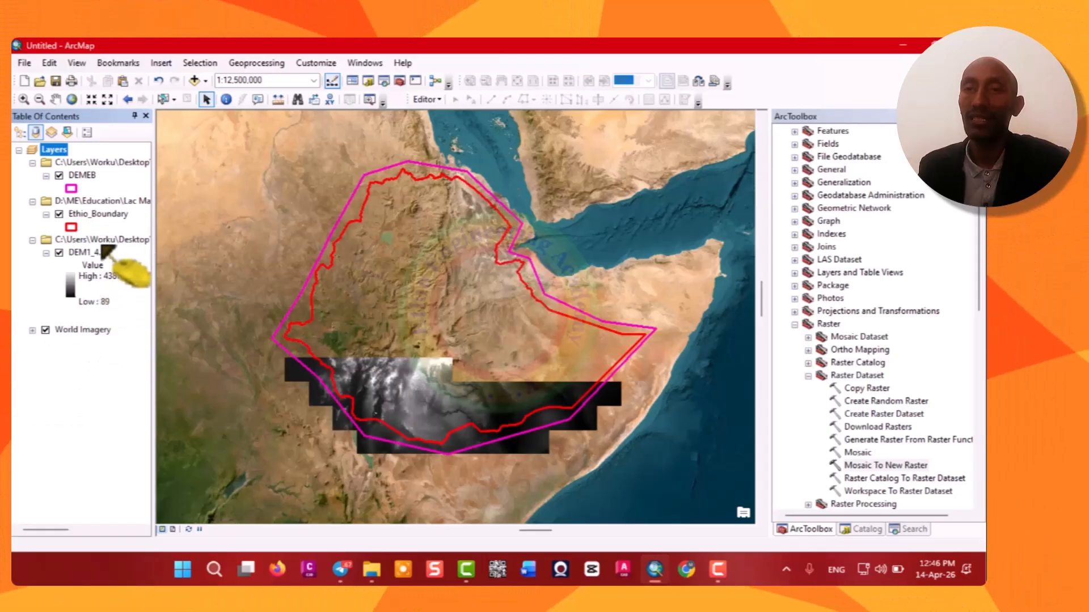
right_click(103, 242)
left_click(141, 249)
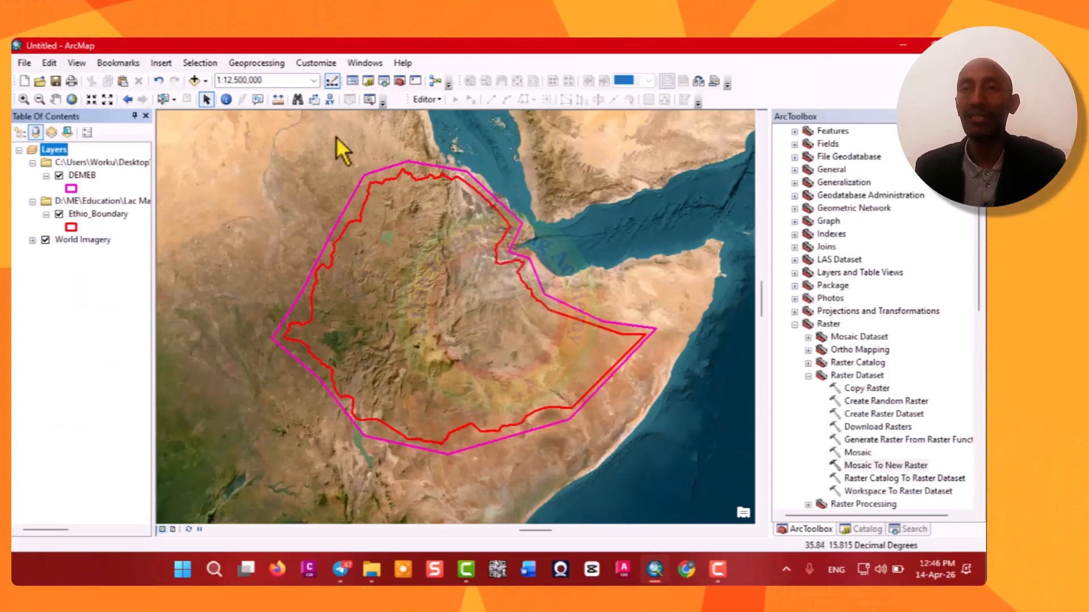
Add the SRTM tiles from the Band 9-12 folder to the map, selecting the whole list of tiles.
left_click(206, 82)
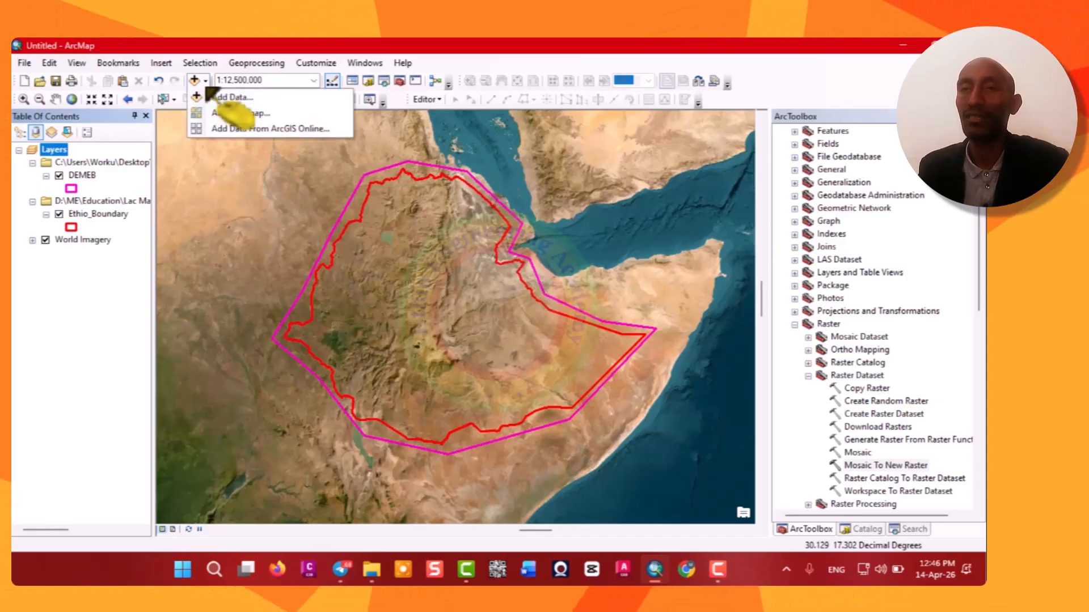
left_click(224, 103)
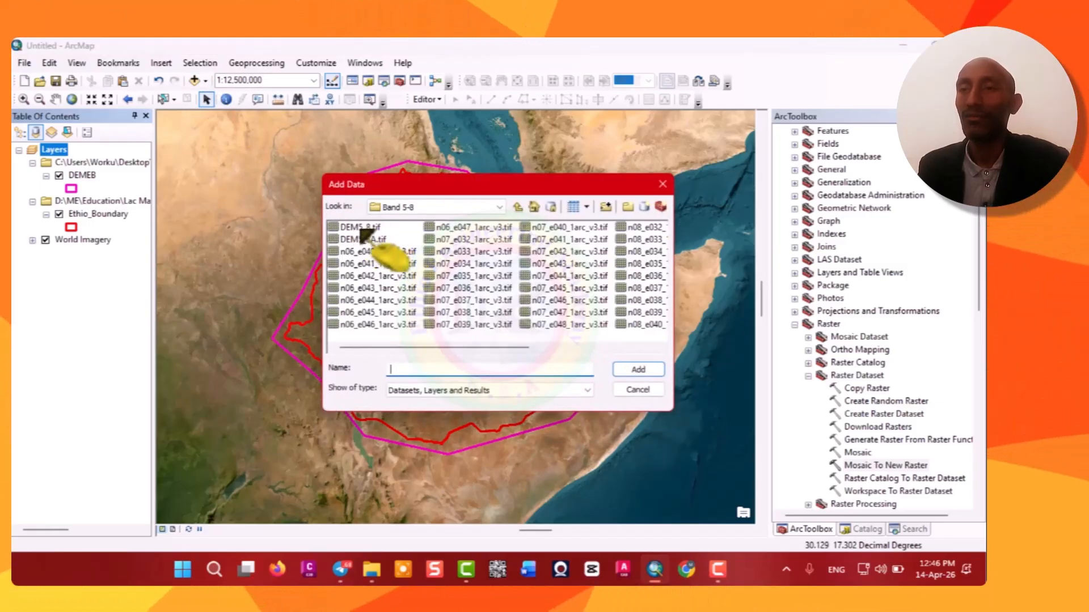
left_click(499, 207)
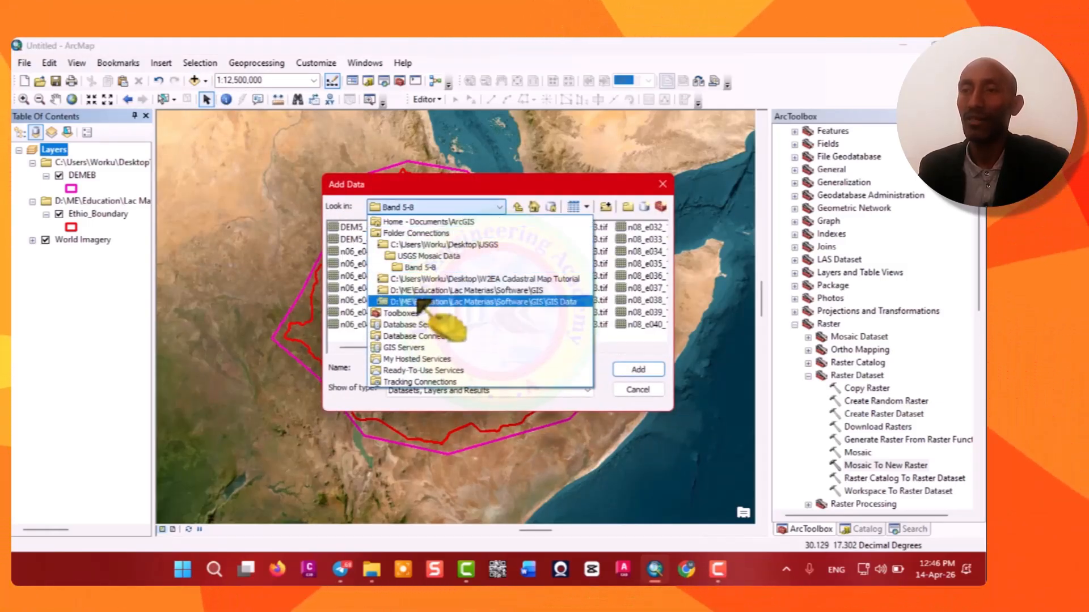
left_click(427, 256)
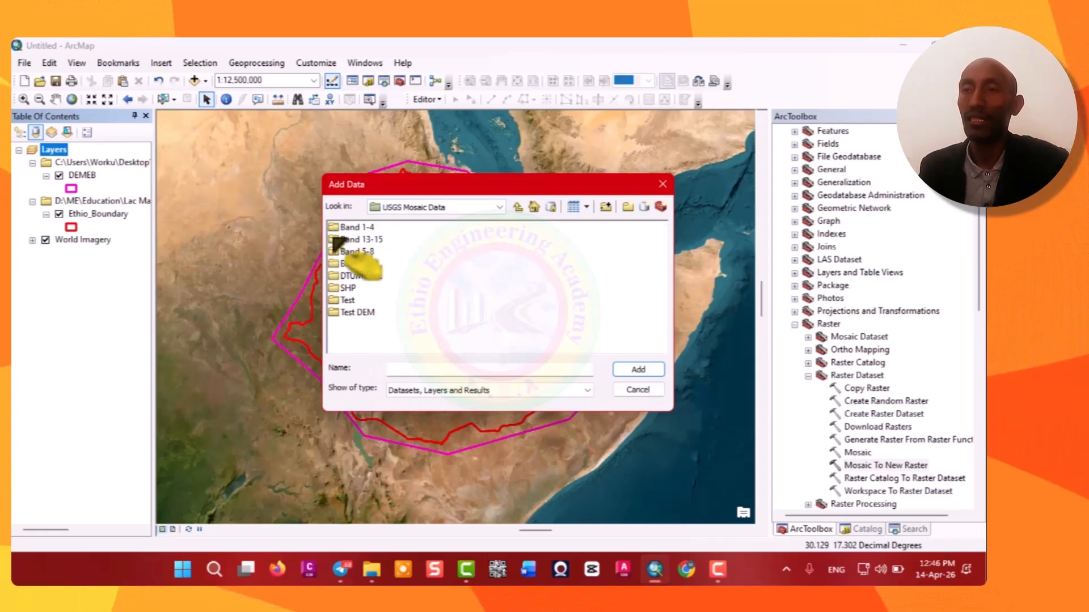
double_click(370, 264)
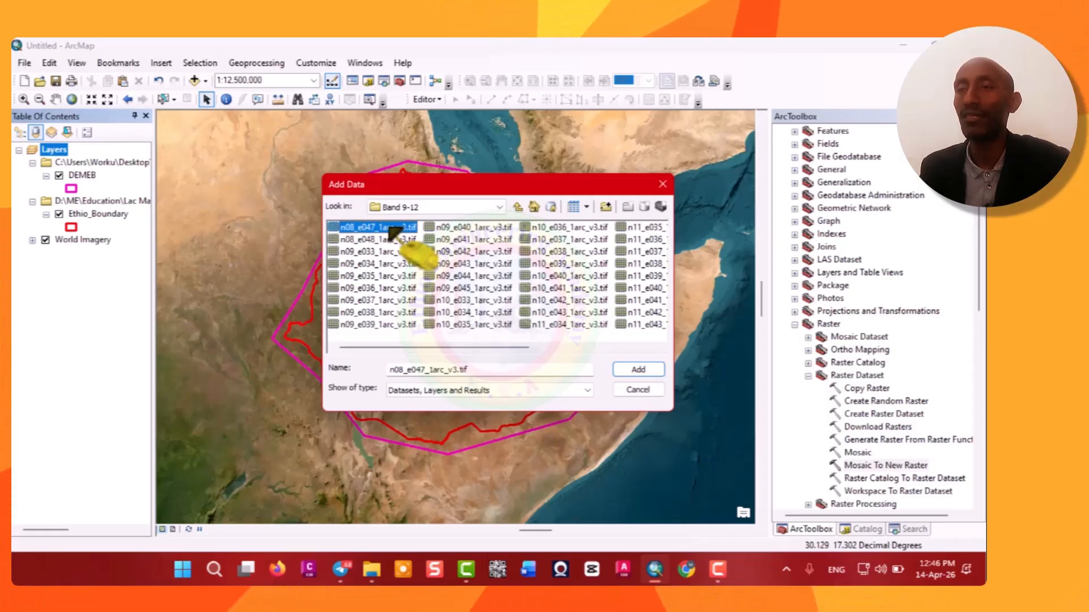
key("shift+Down")
key("shift+Down")
key("shift+Down")
key("shift+Down")
key("shift+Down")
key("shift+Down")
key("shift+Down")
key("shift+Down")
key("shift+Down")
key("shift+Down")
key("shift+Down")
key("shift+Down")
key("shift+Down")
key("shift+Down")
key("shift+Down")
key("shift+Down")
key("shift+Down")
key("shift+Down")
key("shift+Down")
key("shift+Down")
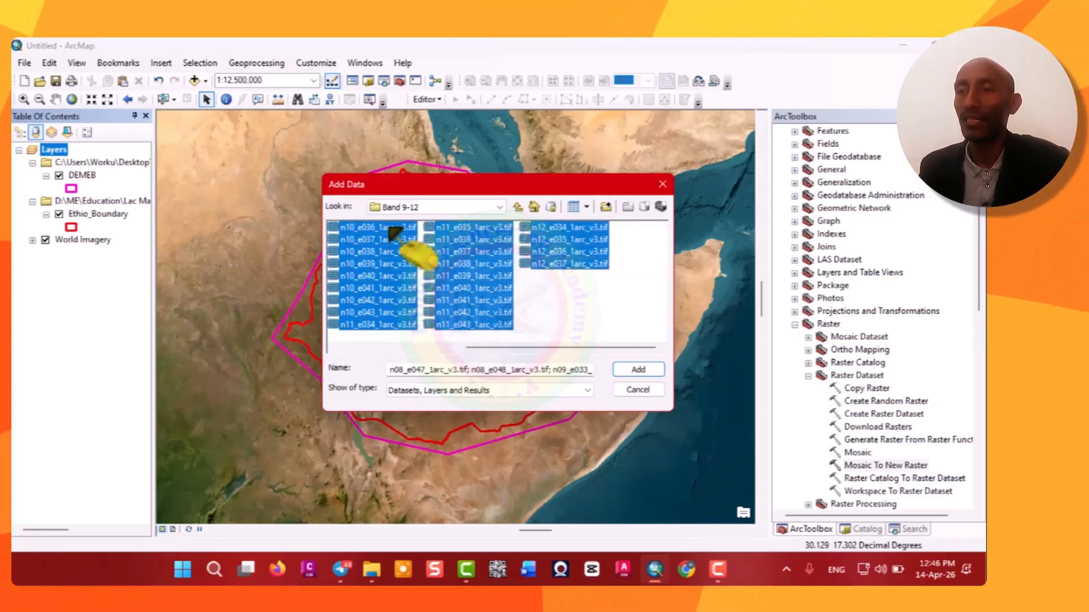
key("Return")
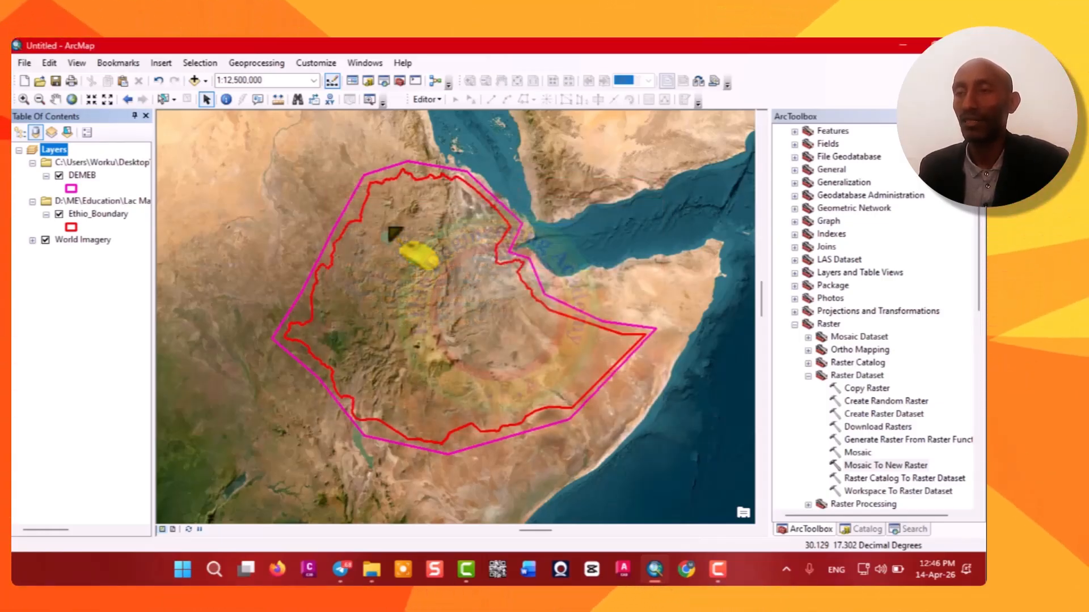
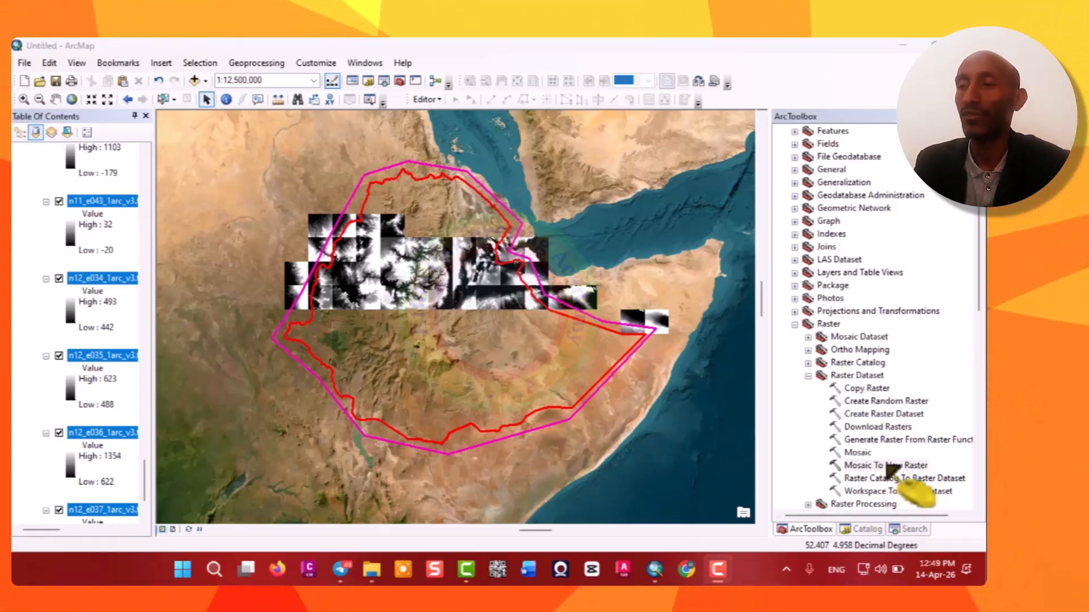
Open the Mosaic To New Raster tool and add all the map layers as input rasters.
double_click(885, 465)
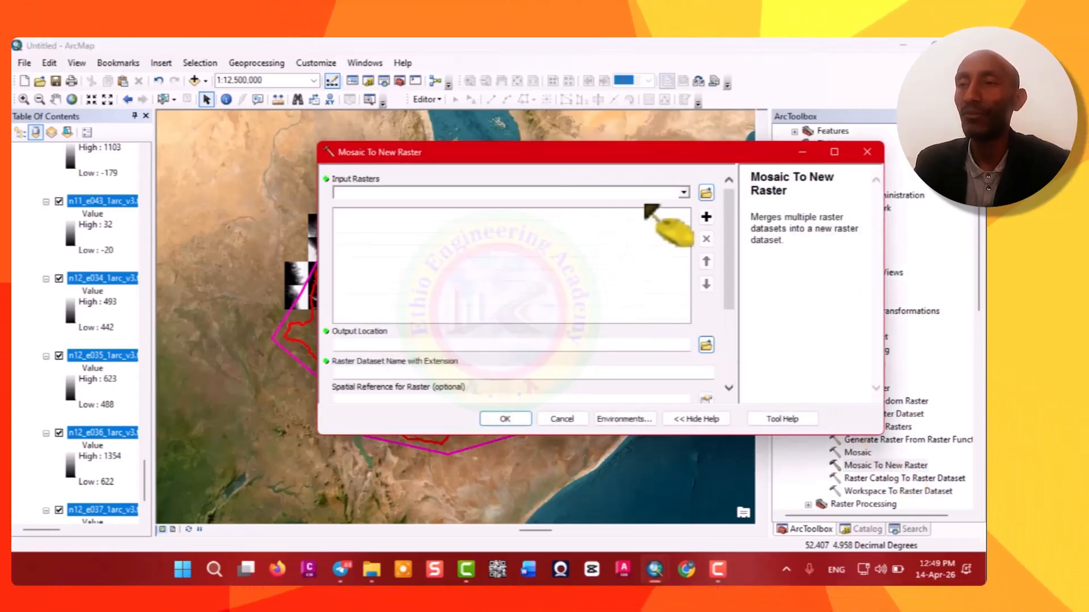
left_click(684, 193)
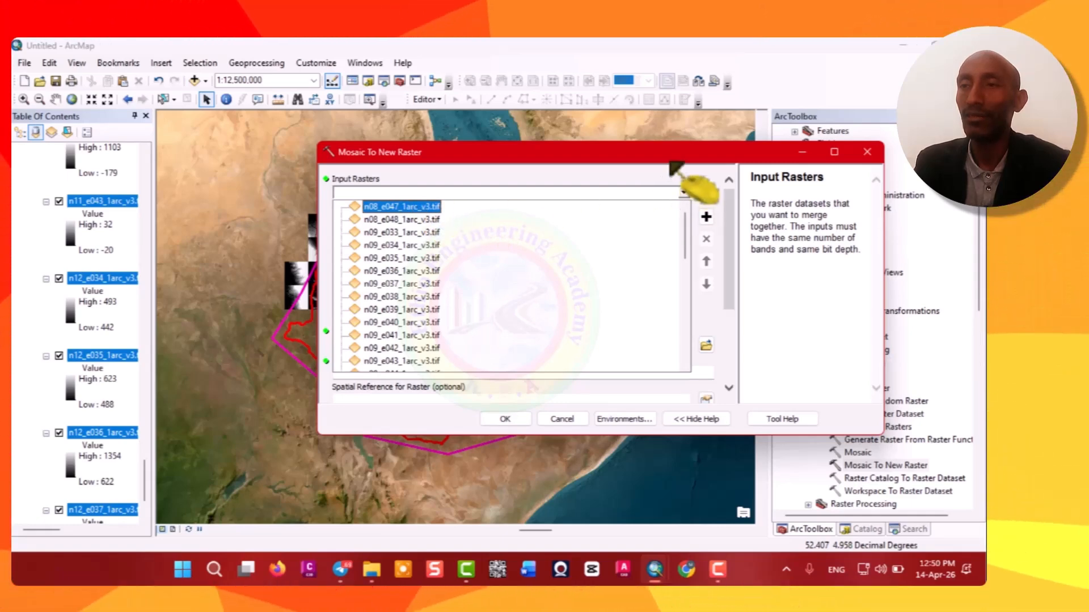
key("Down")
key("Down")
key("Down")
key("Down")
key("Down")
key("Down")
key("Down")
key("Down")
key("Down")
key("Down")
key("Down")
key("Down")
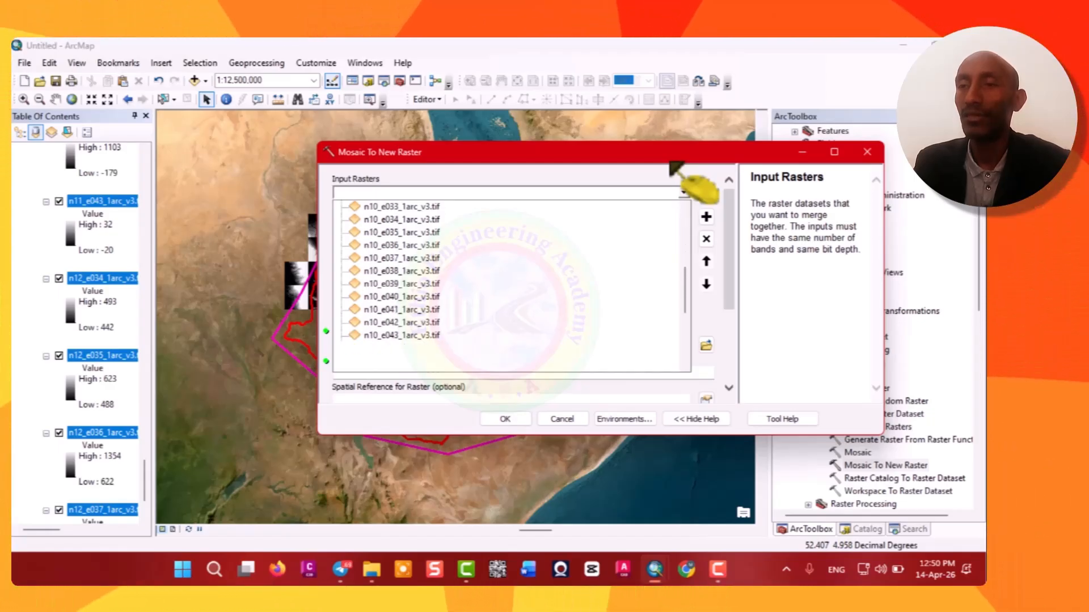
scroll(672, 166, "down", 3)
scroll(672, 166, "down", 2)
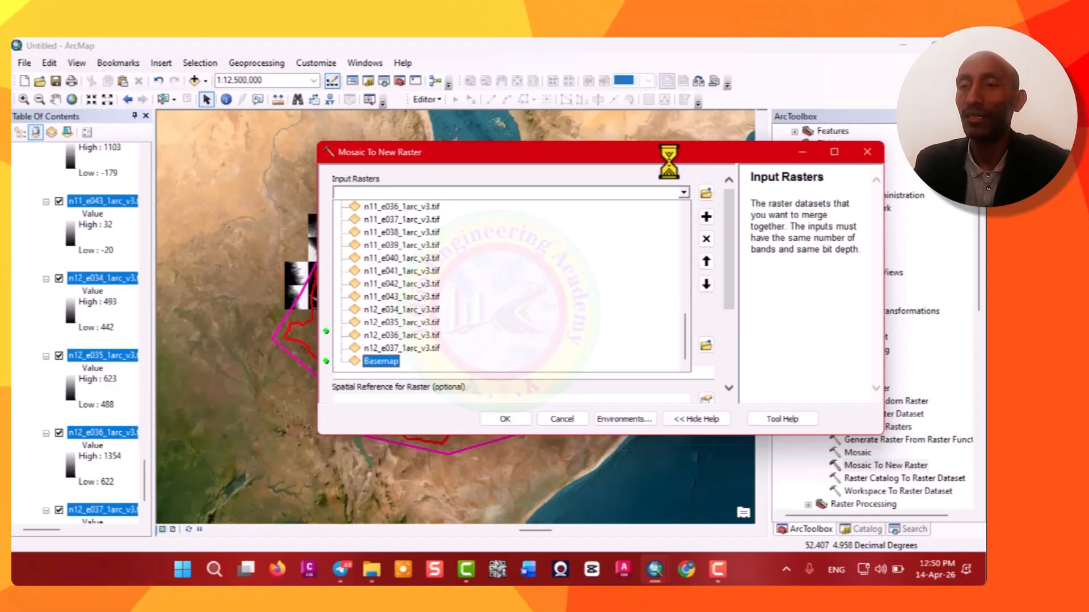
left_click(706, 217)
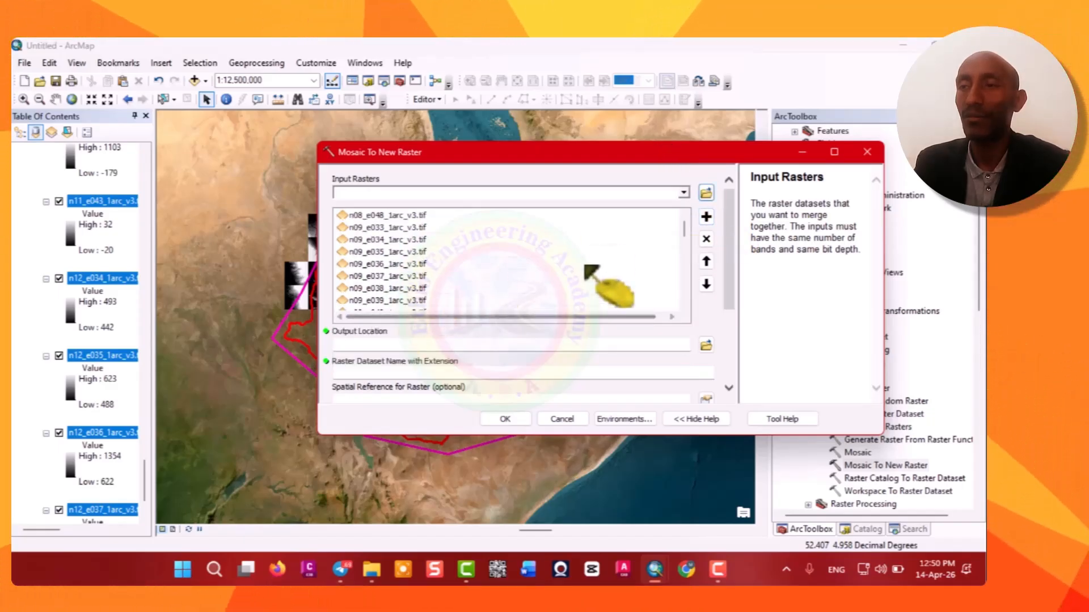
Remove the Basemap entry from the input raster list.
left_click_drag(684, 230, 688, 283)
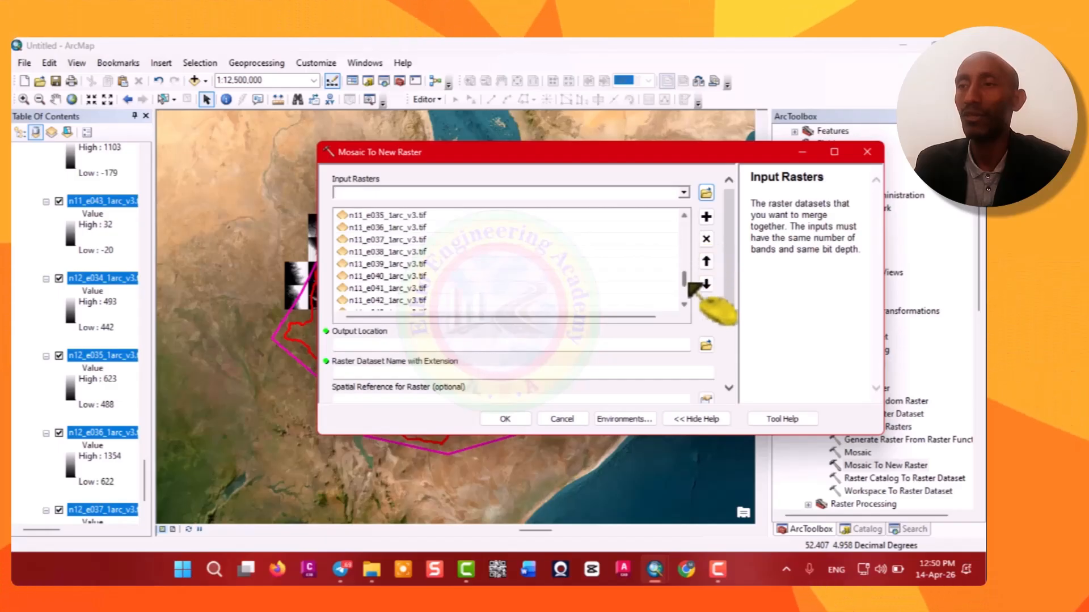
left_click(372, 300)
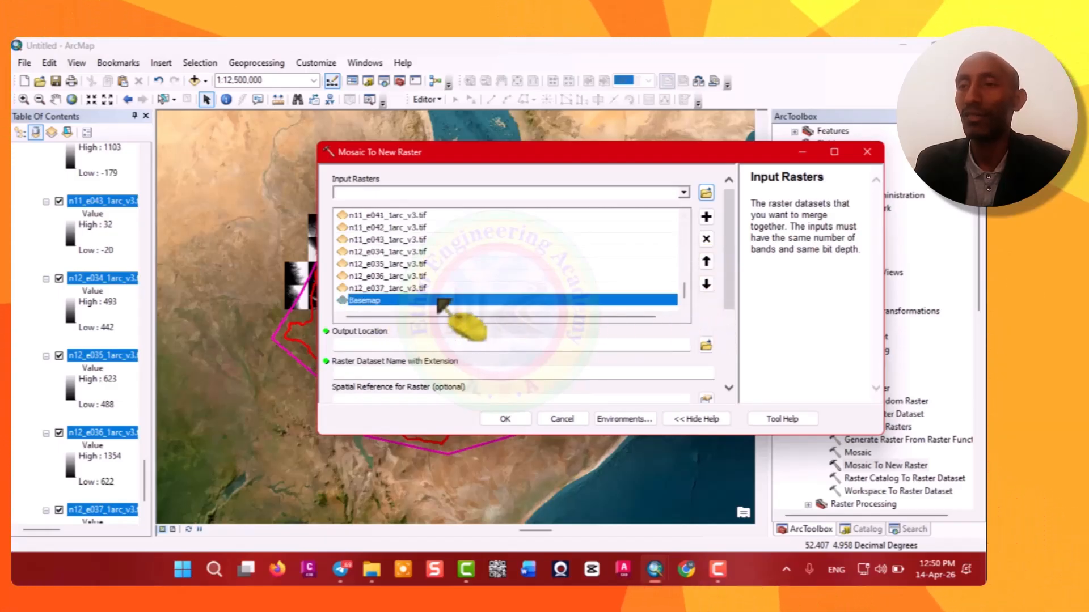
left_click(706, 239)
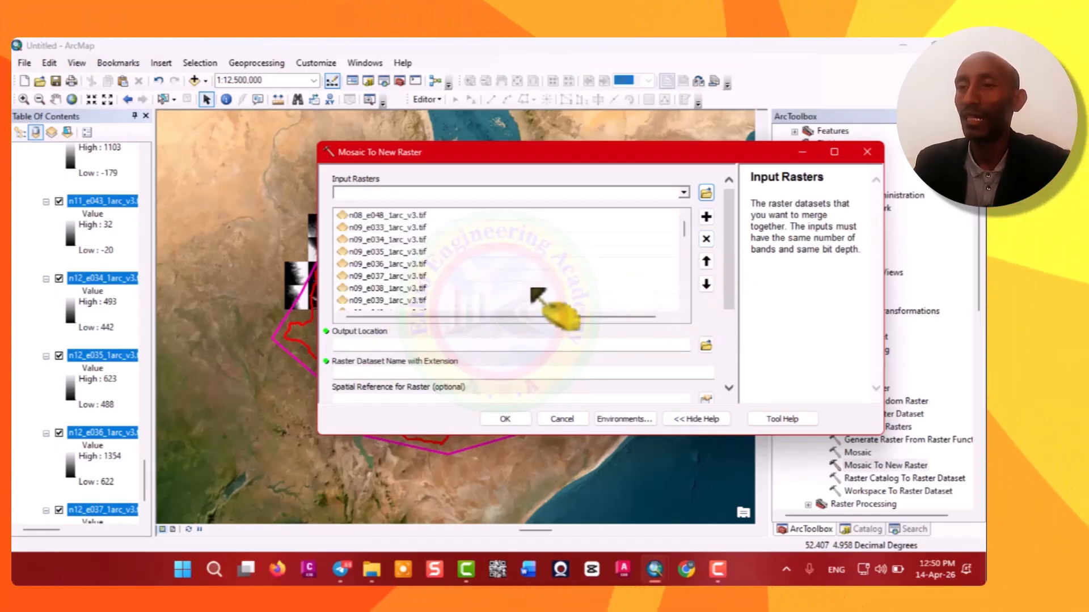
Set the output location to the Band 9-12 folder inside USGS Mosaic Data.
left_click_drag(687, 229, 687, 262)
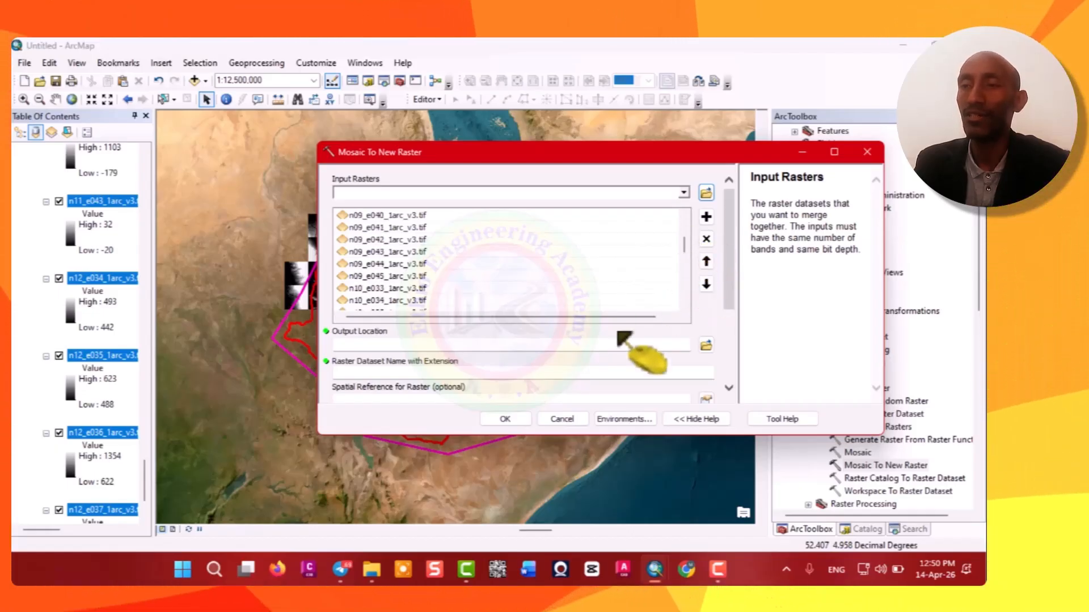
left_click(706, 345)
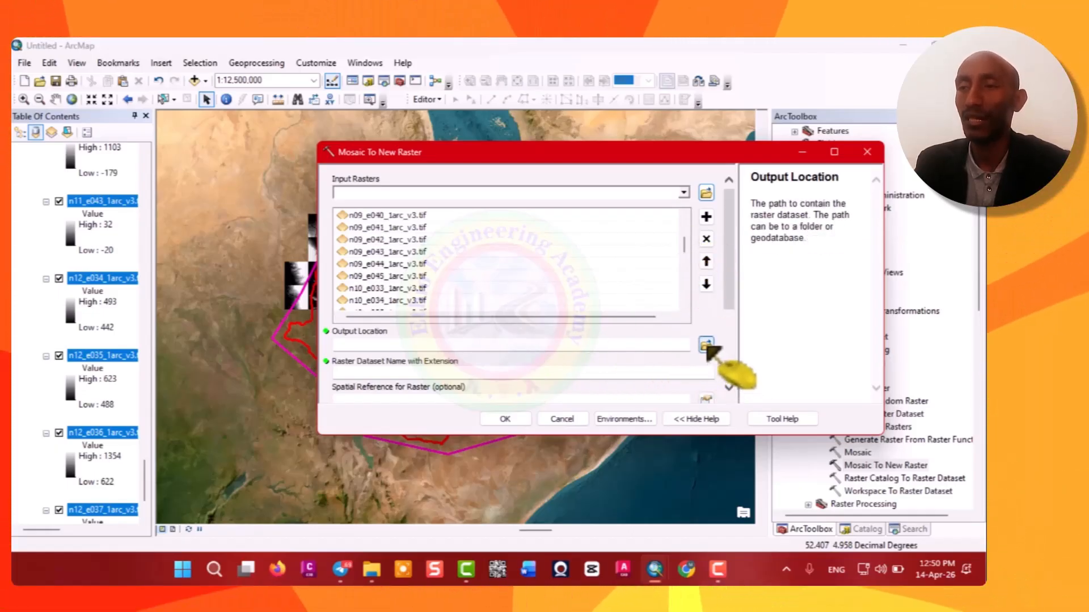
left_click(602, 203)
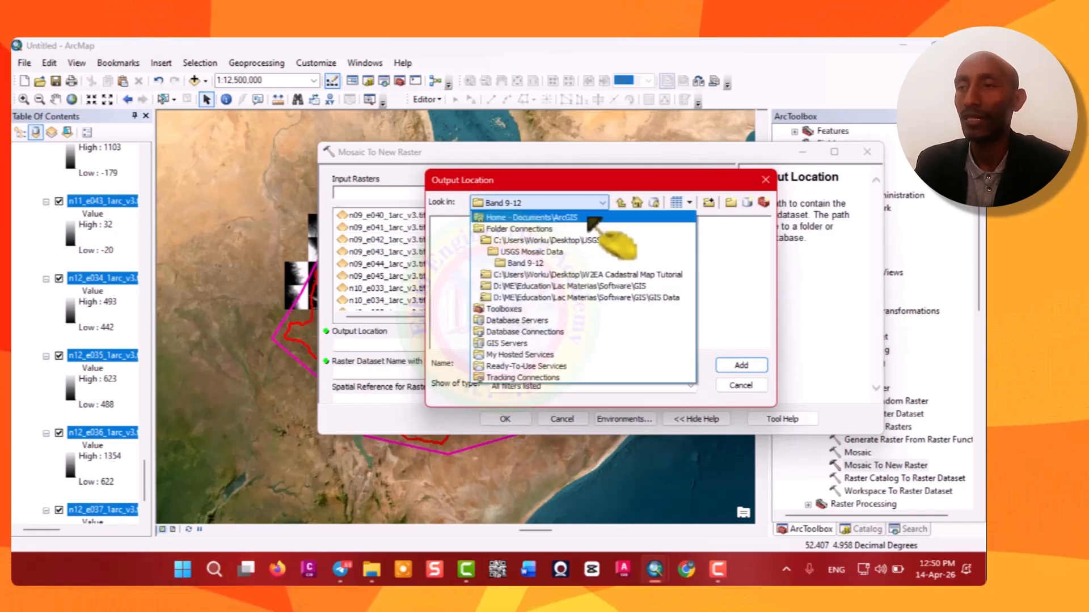
left_click(554, 258)
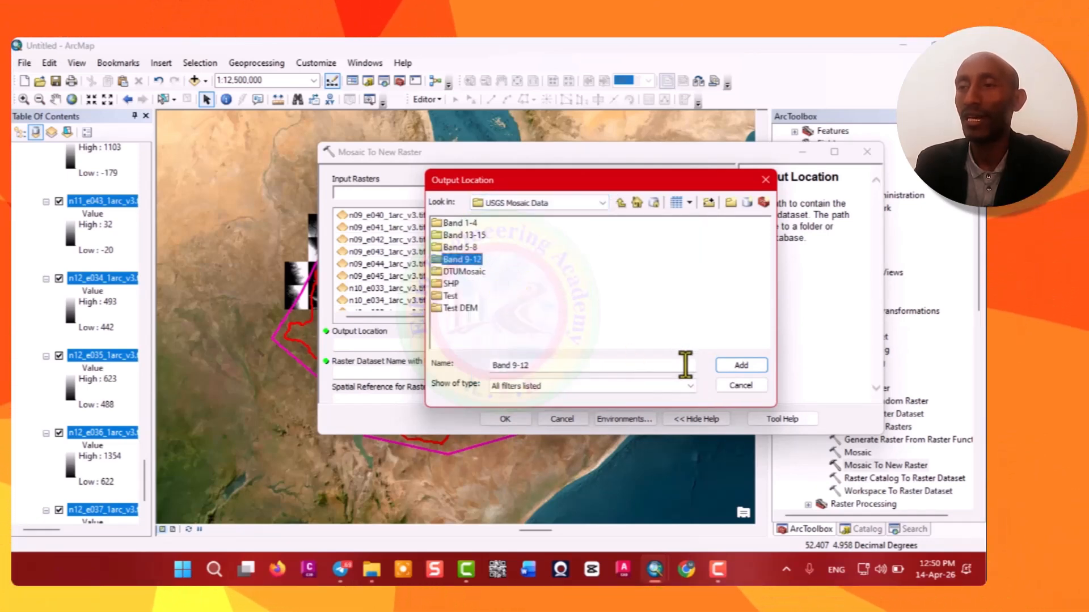
left_click(745, 367)
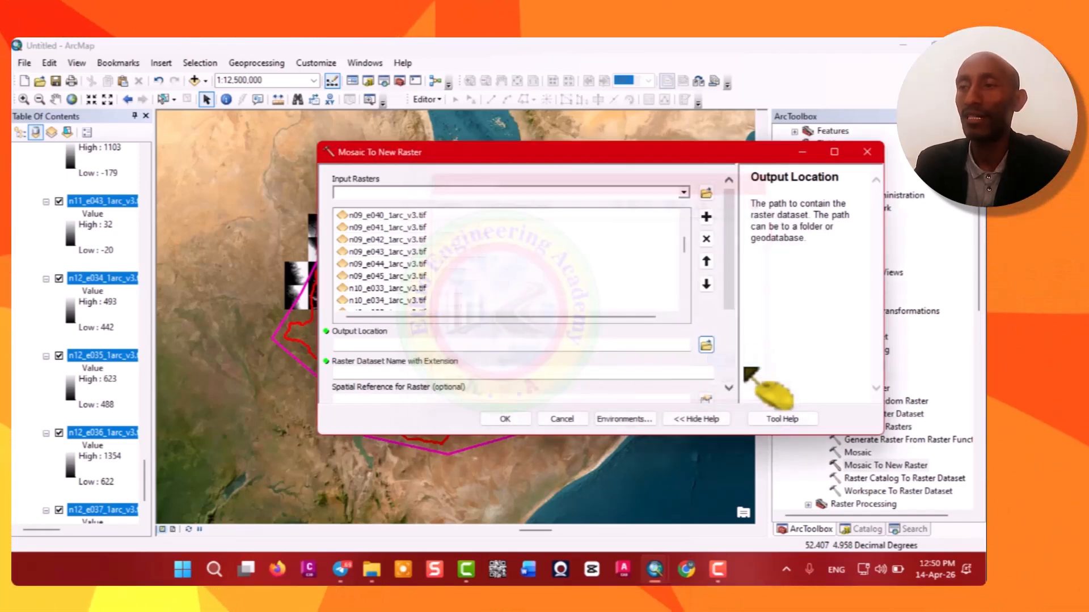
Name the output raster dataset DEN9_12A.tif.
left_click(481, 373)
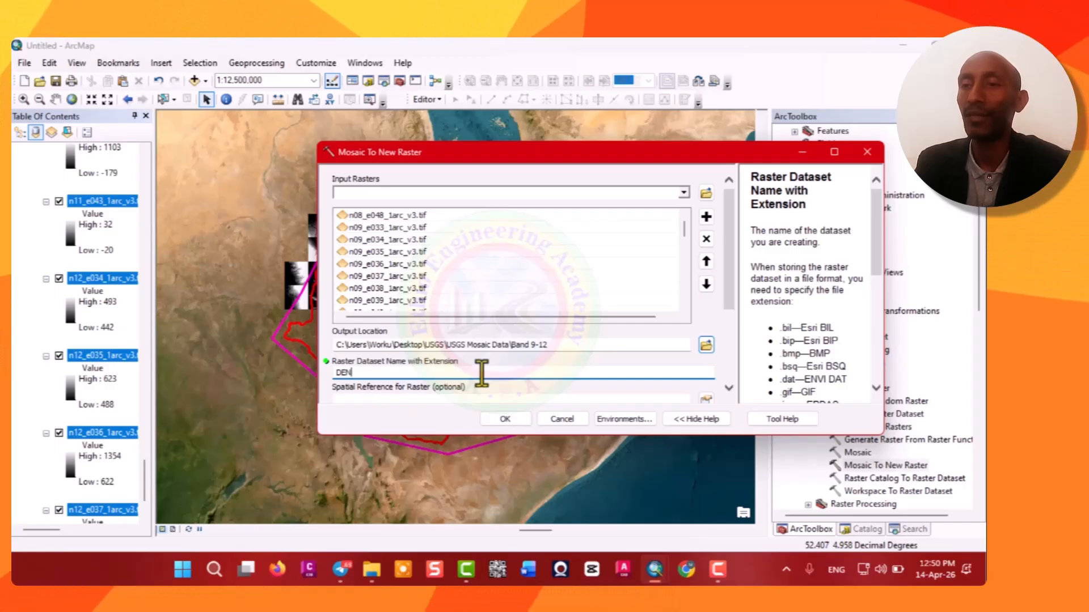
type("DEN9")
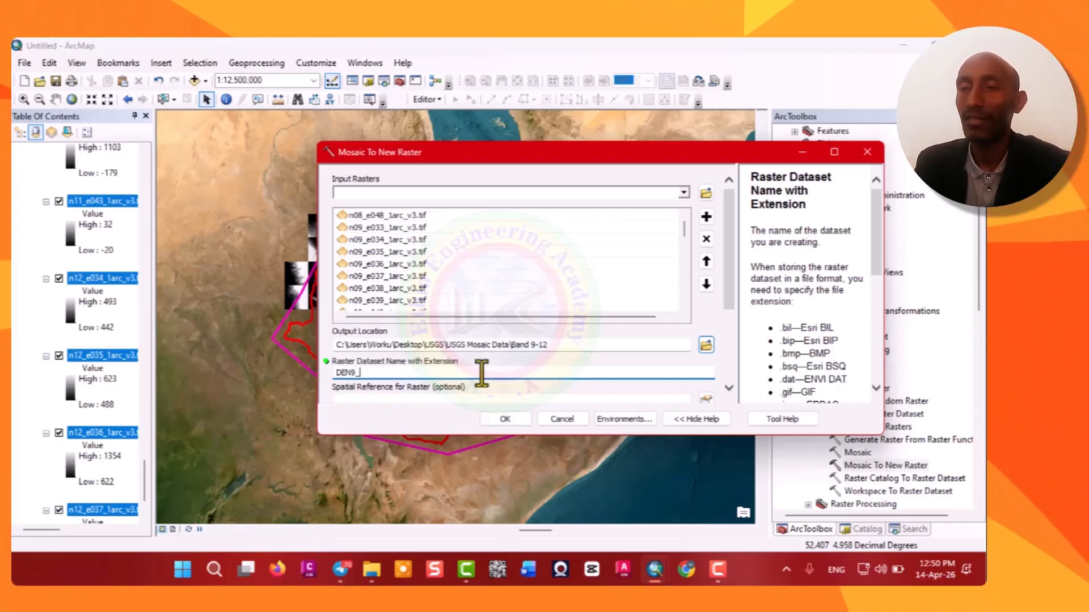
type("_12")
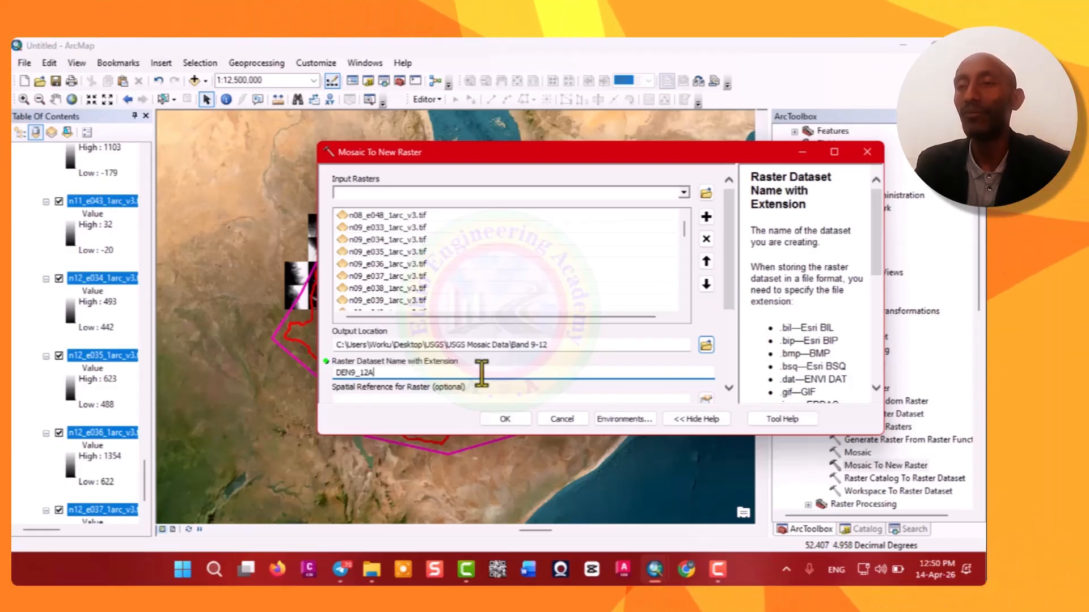
type("A.t")
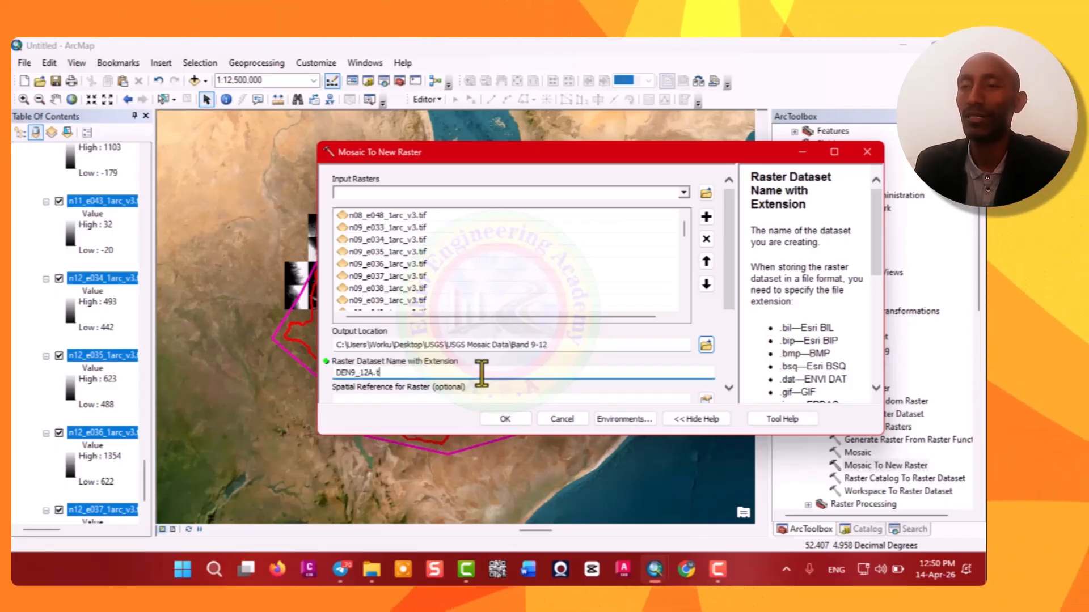
type("if")
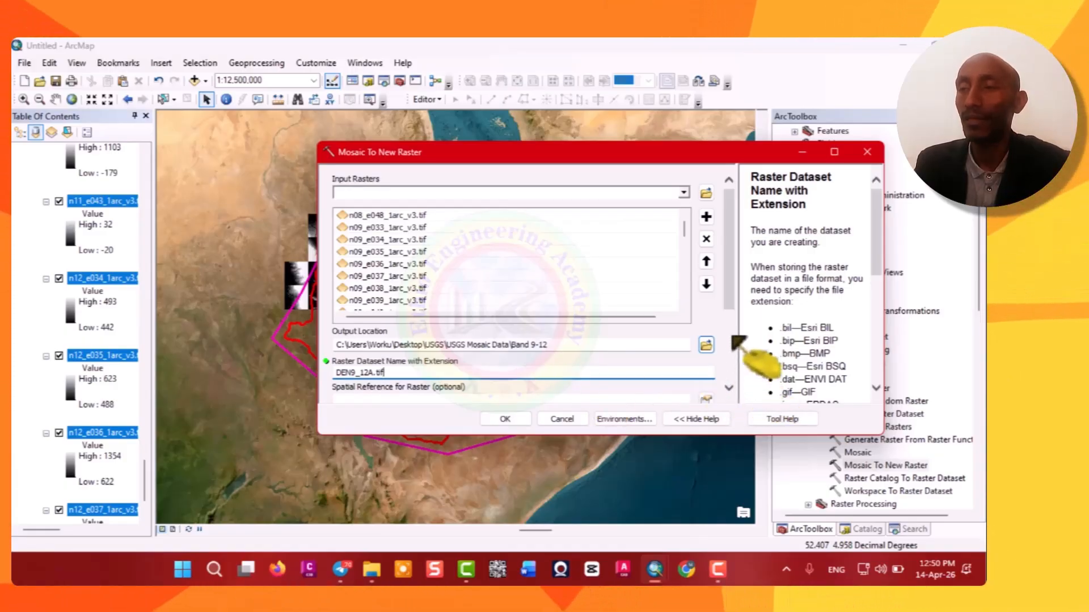
Set the output spatial reference to GCS_WGS_1984 from the layers' systems and the pixel type to 16_BIT_SIGNED.
scroll(737, 335, "down", 2)
scroll(737, 334, "down", 3)
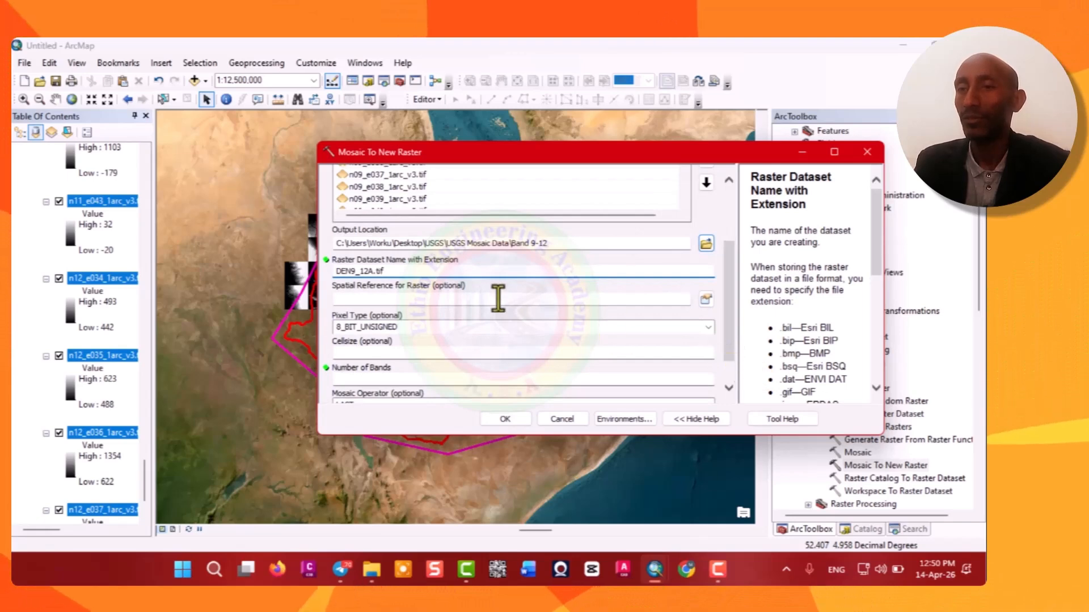
left_click(706, 299)
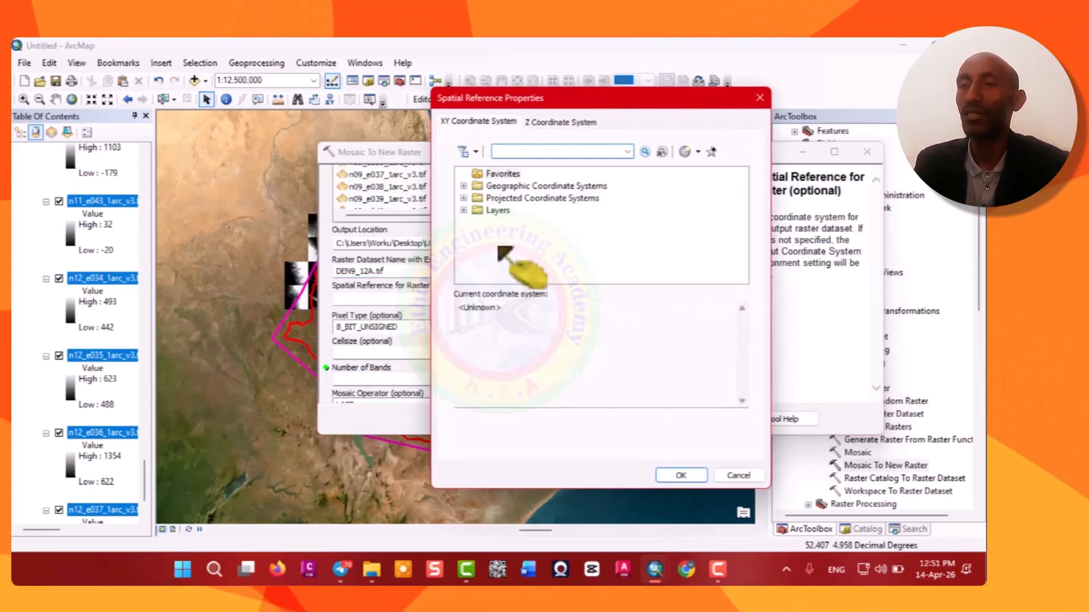
left_click(463, 210)
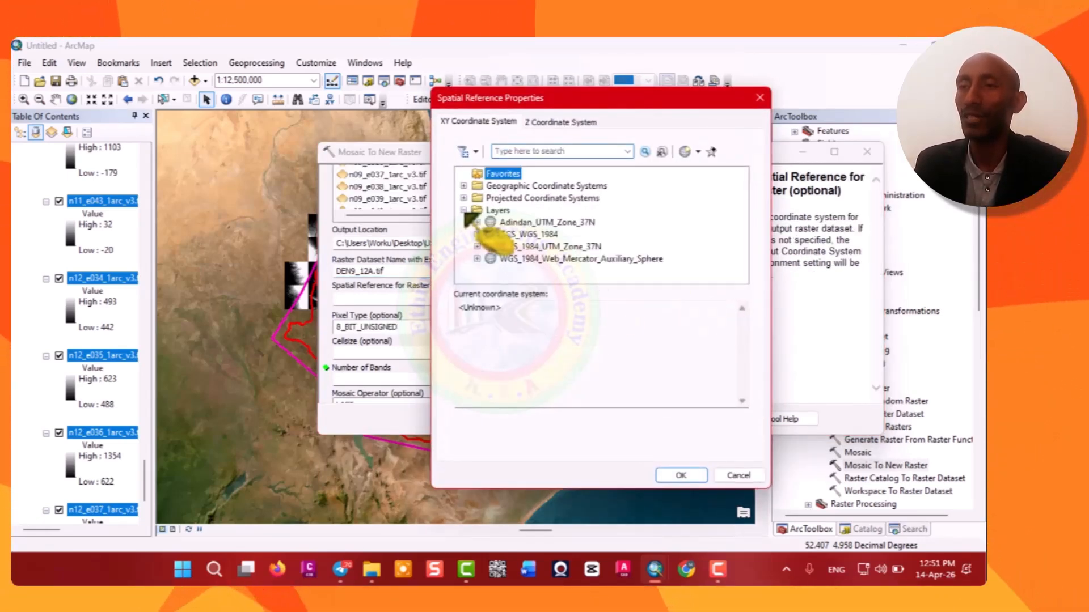
left_click(528, 235)
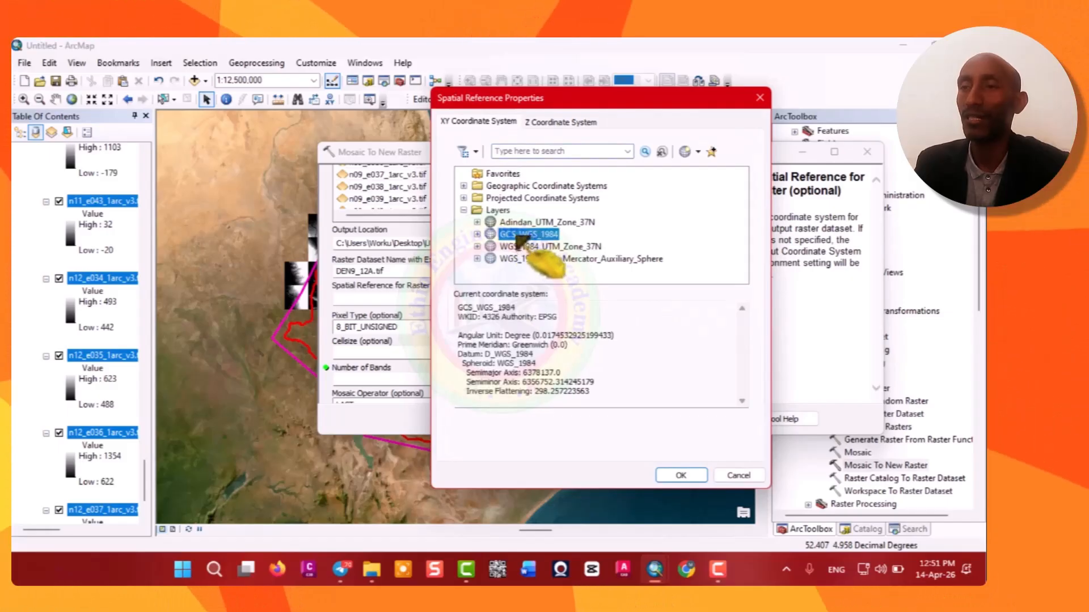
left_click(683, 476)
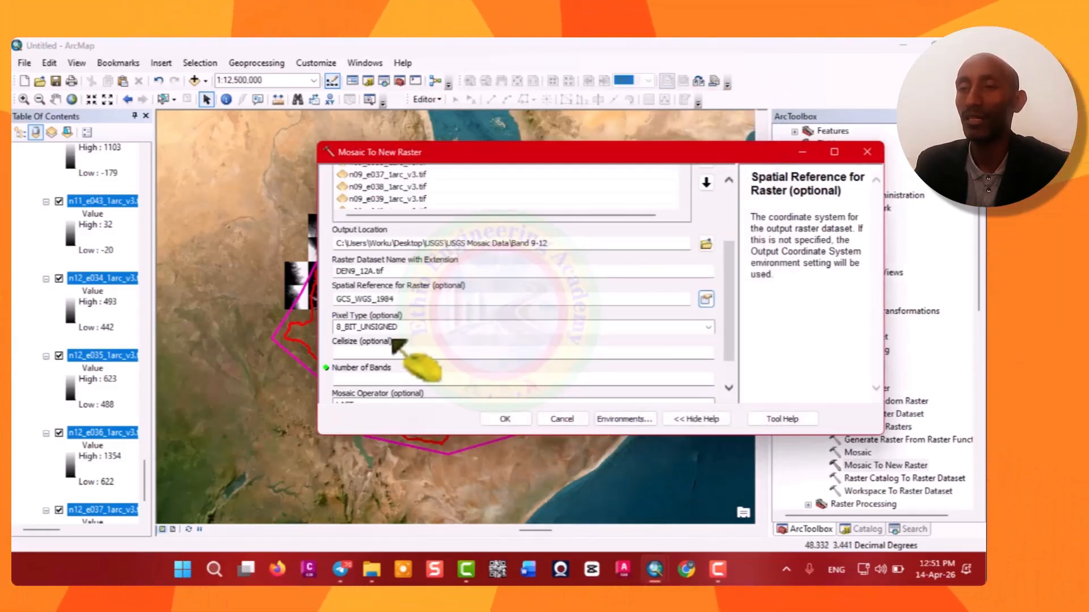
left_click(707, 329)
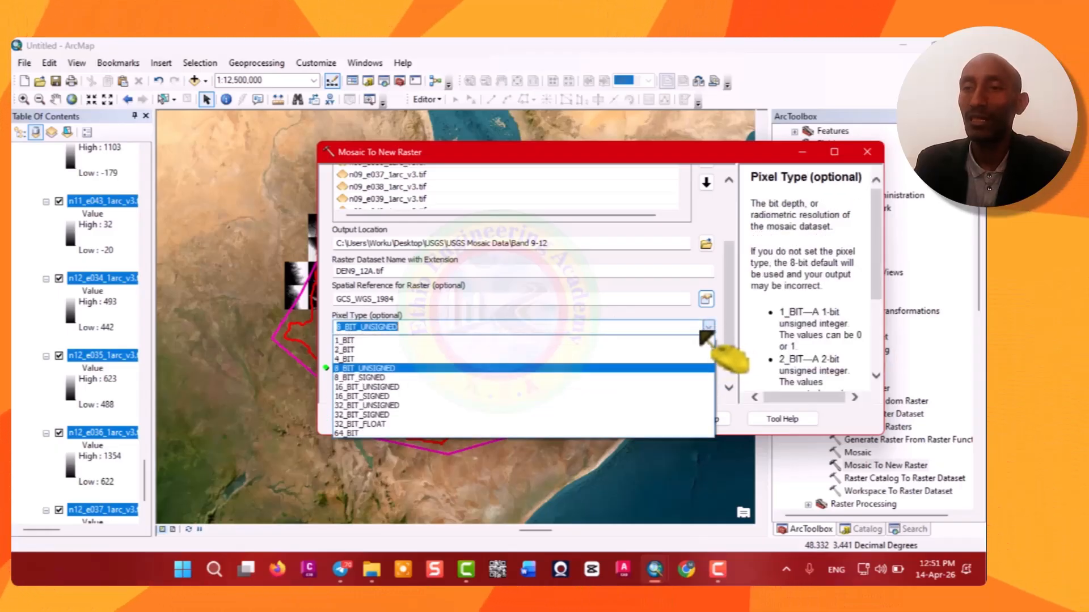
left_click(369, 397)
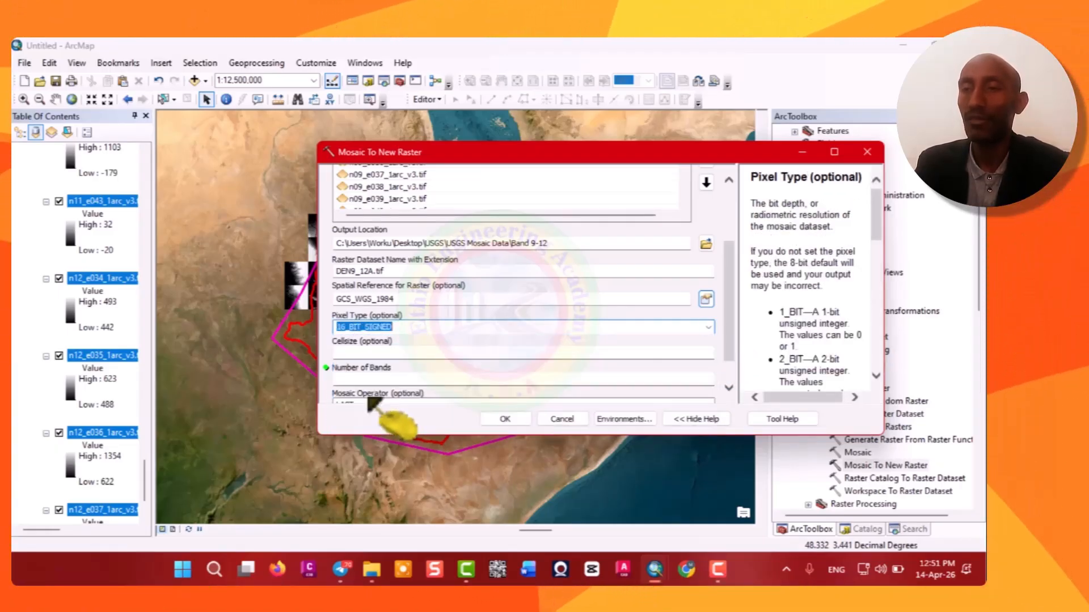
Open the n12_e034 tile layer's properties, review its source information, and copy its cell size.
left_click(95, 281)
right_click(95, 280)
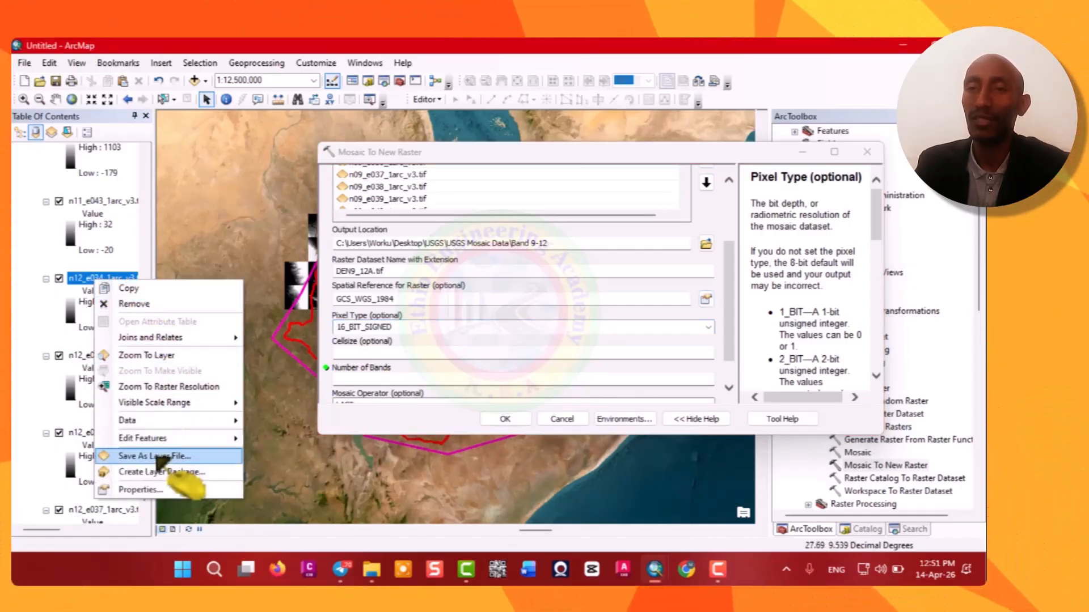
left_click(143, 489)
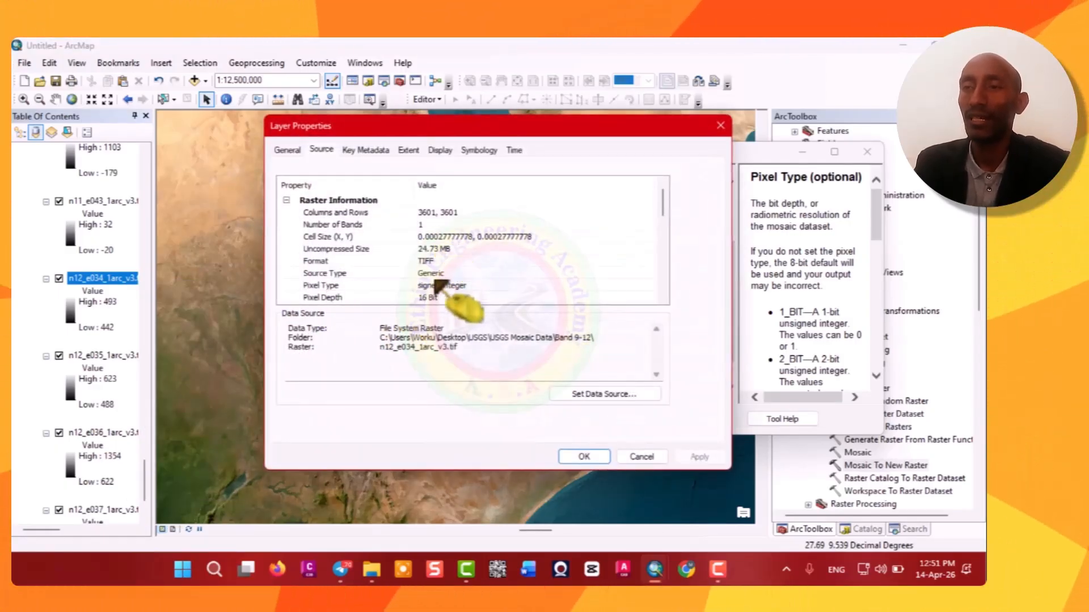
scroll(431, 230, "down", 2)
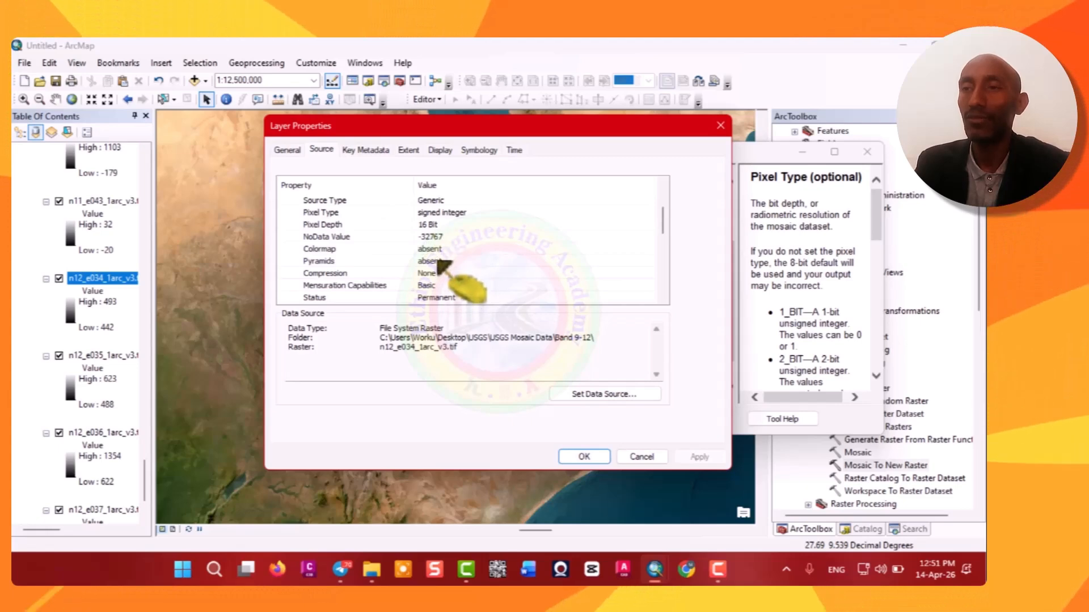
scroll(437, 244, "down", 3)
scroll(441, 275, "down", 1)
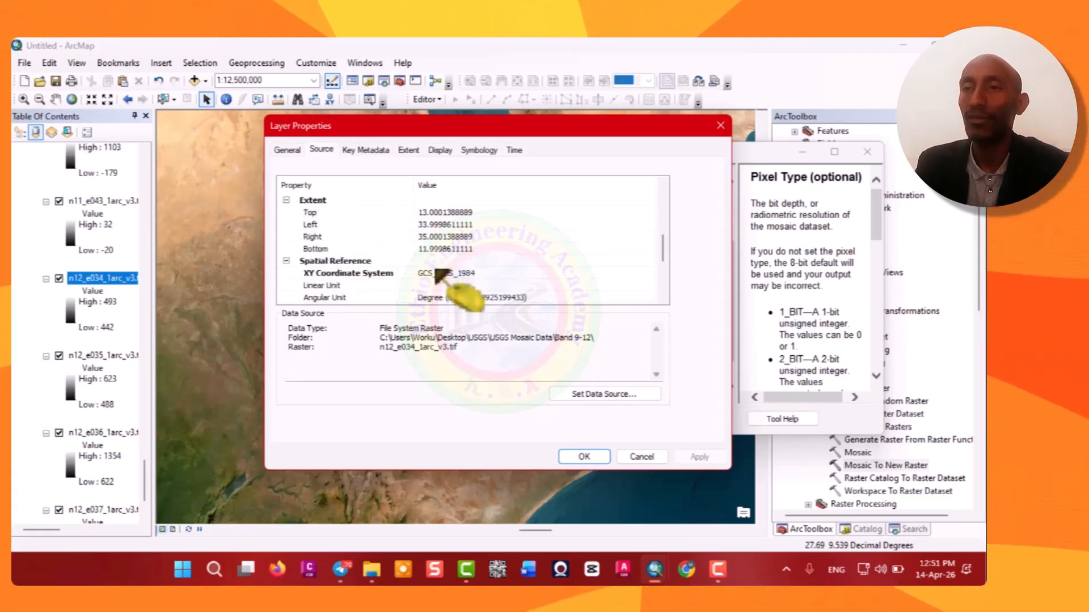
scroll(448, 277, "up", 6)
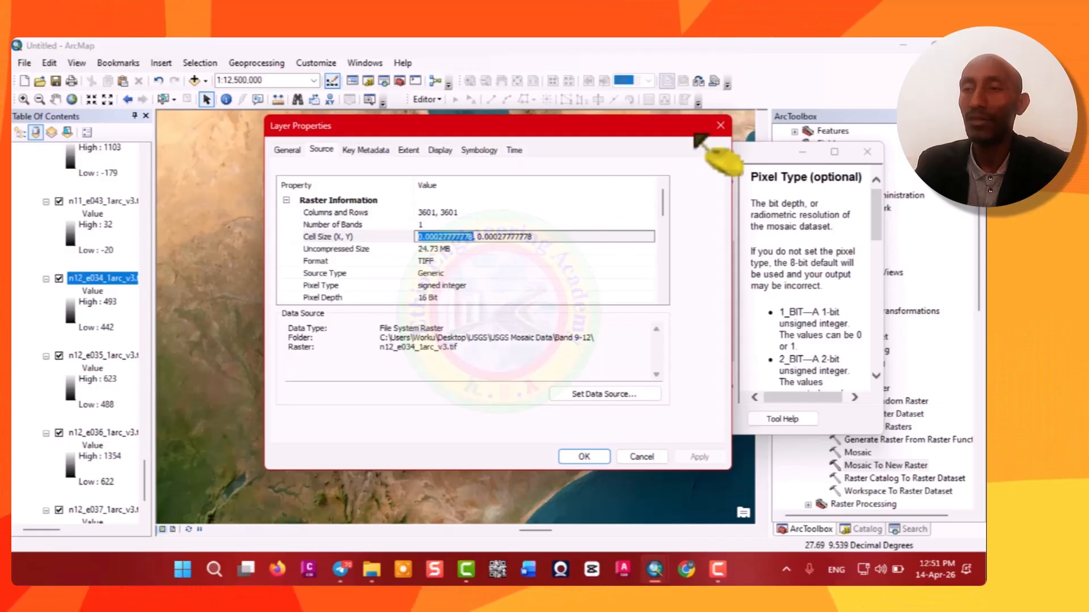
left_click(720, 125)
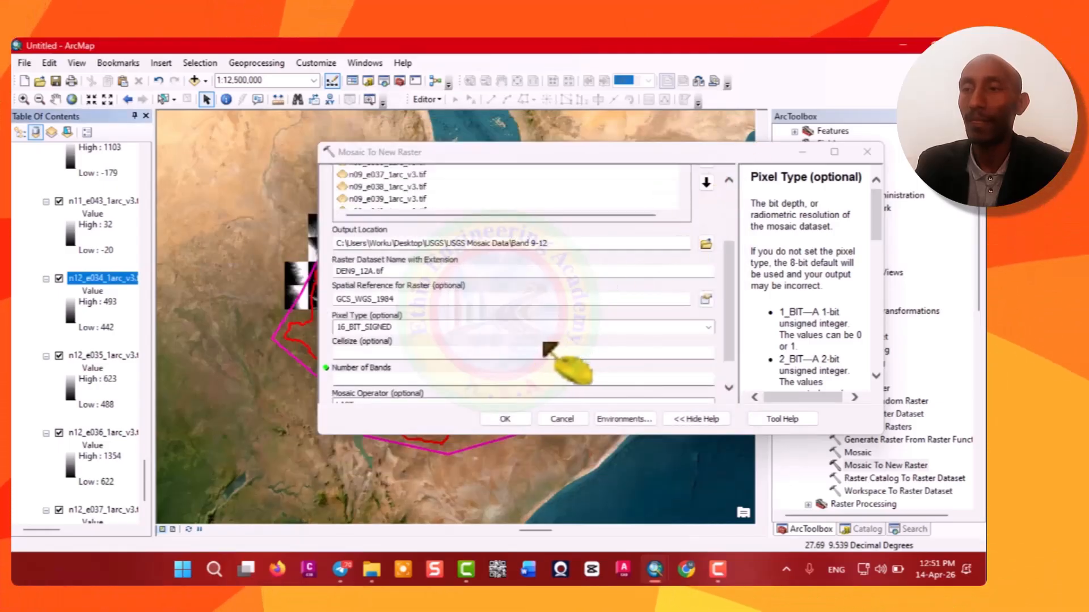
Set the cell size to 0.00027777778 and the number of bands to 1, then run the mosaic.
left_click(695, 357)
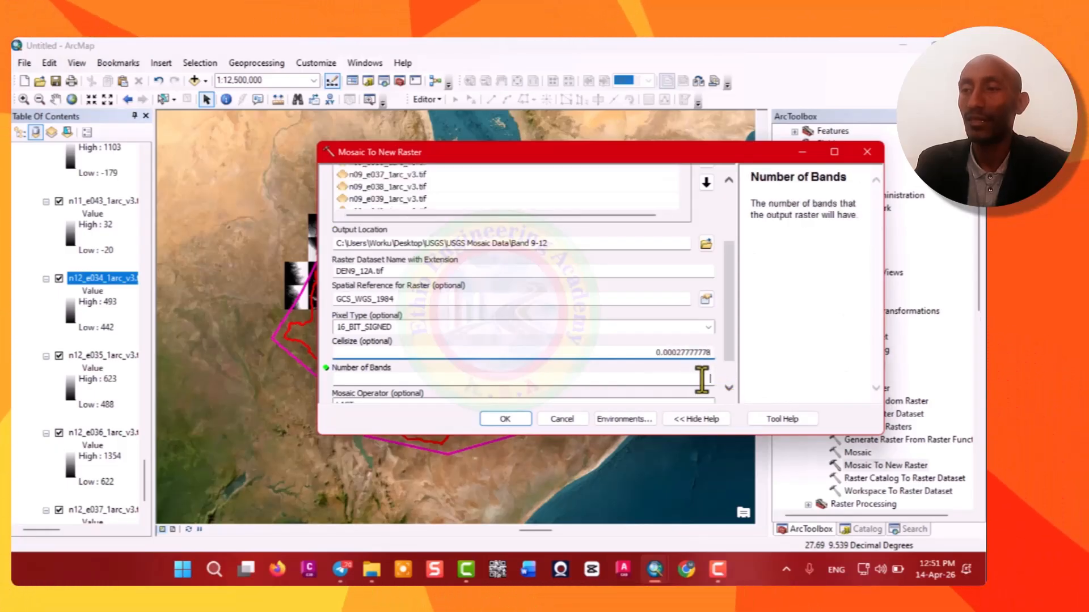
left_click(702, 379)
type("1")
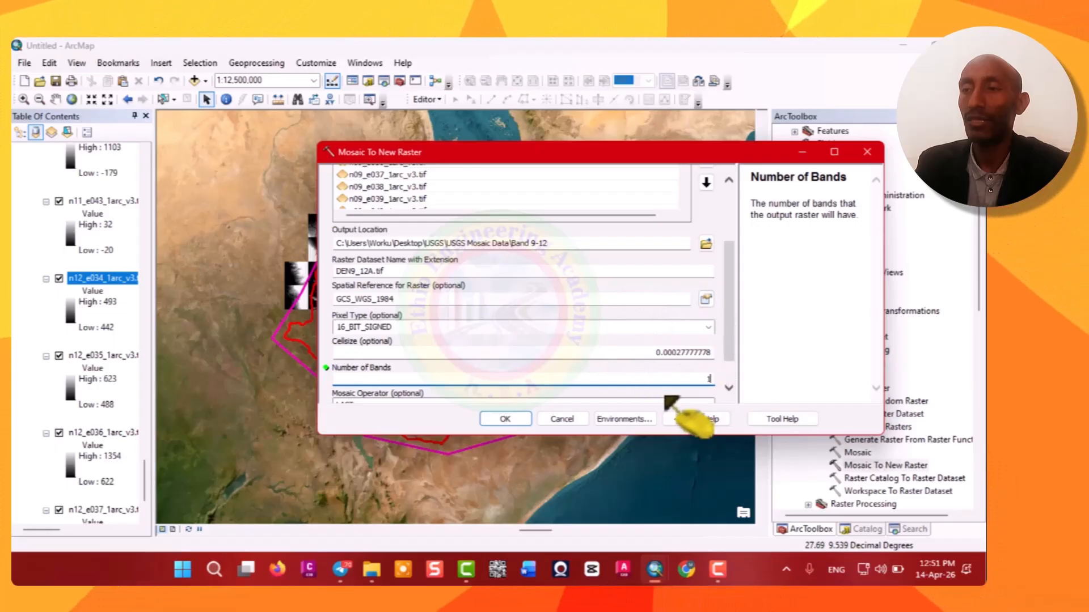
left_click(505, 419)
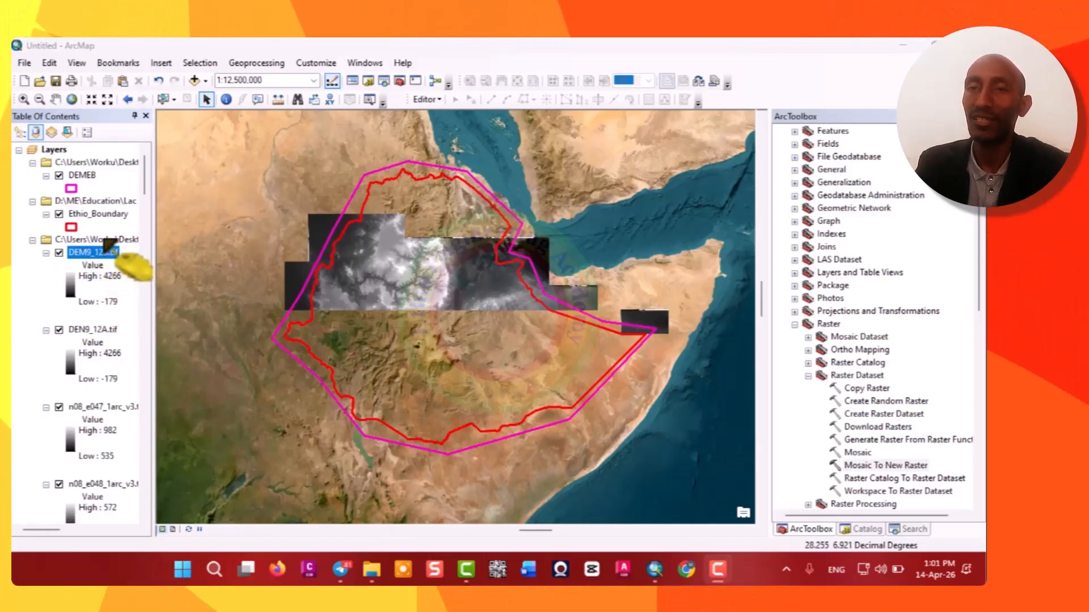
right_click(106, 239)
key("Escape")
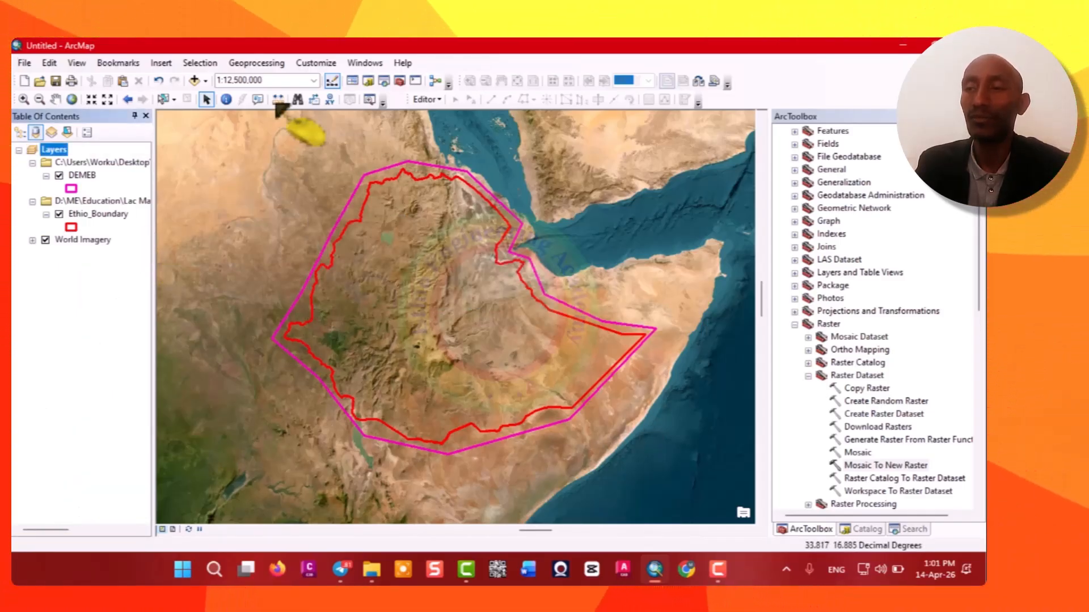
Add the DEM1_4.tif raster from the Band 1-4 folder to the map.
left_click(205, 81)
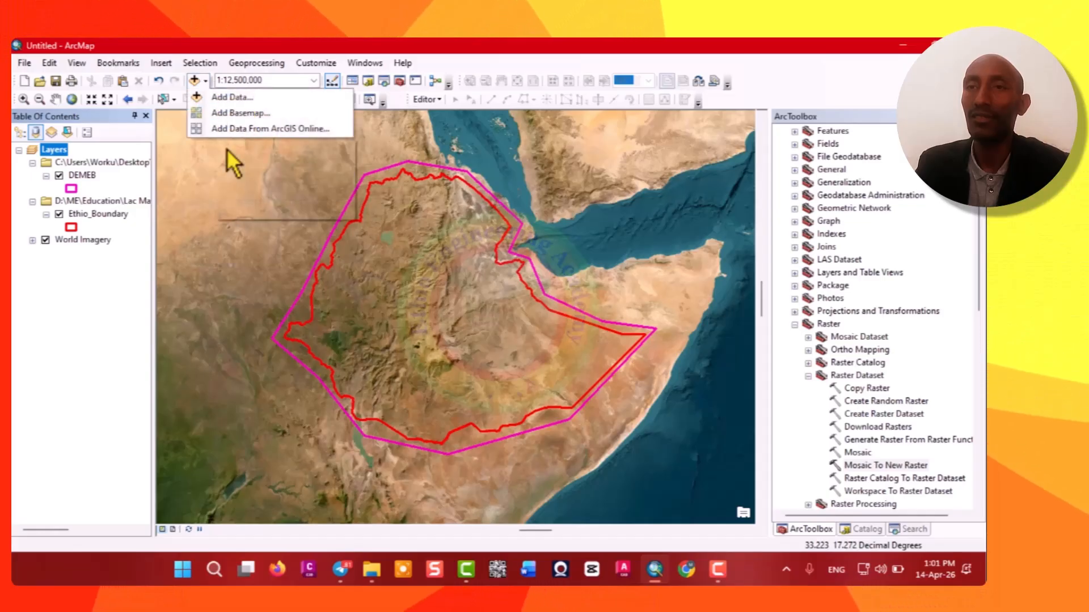
left_click(238, 94)
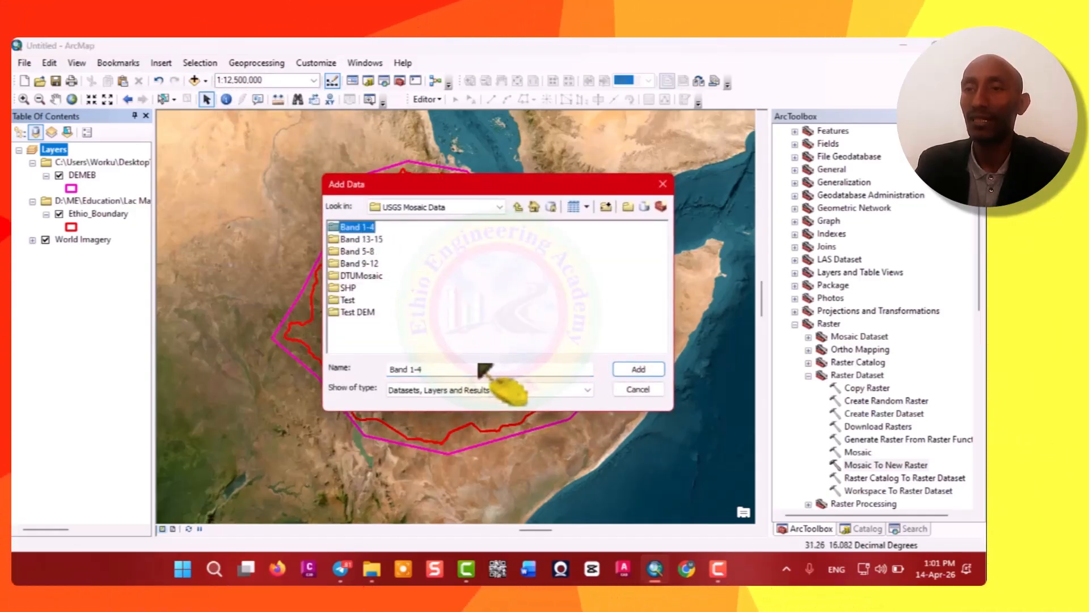
double_click(347, 228)
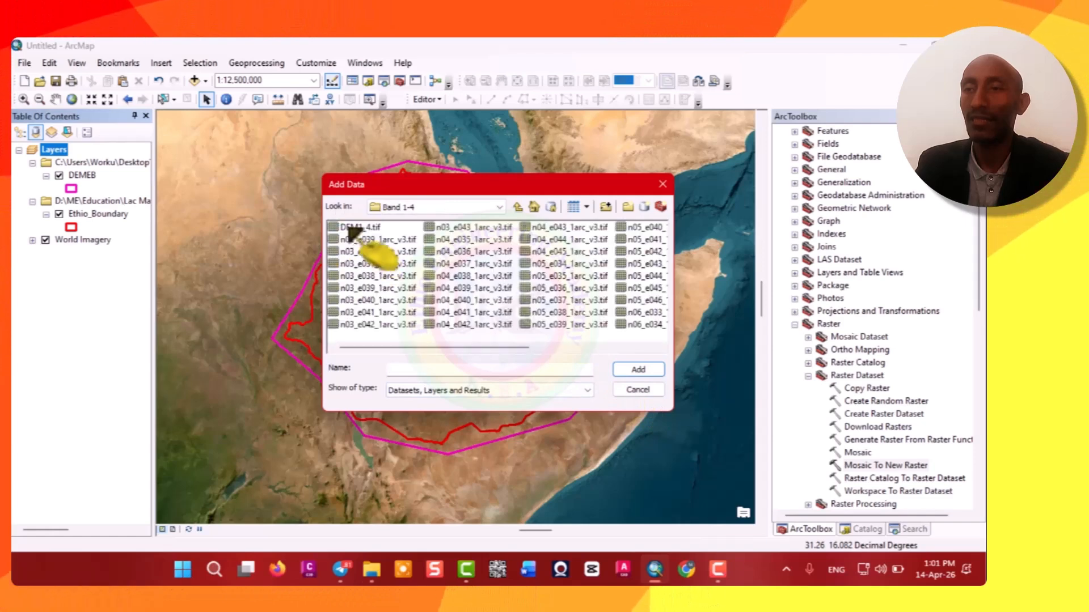
left_click(365, 228)
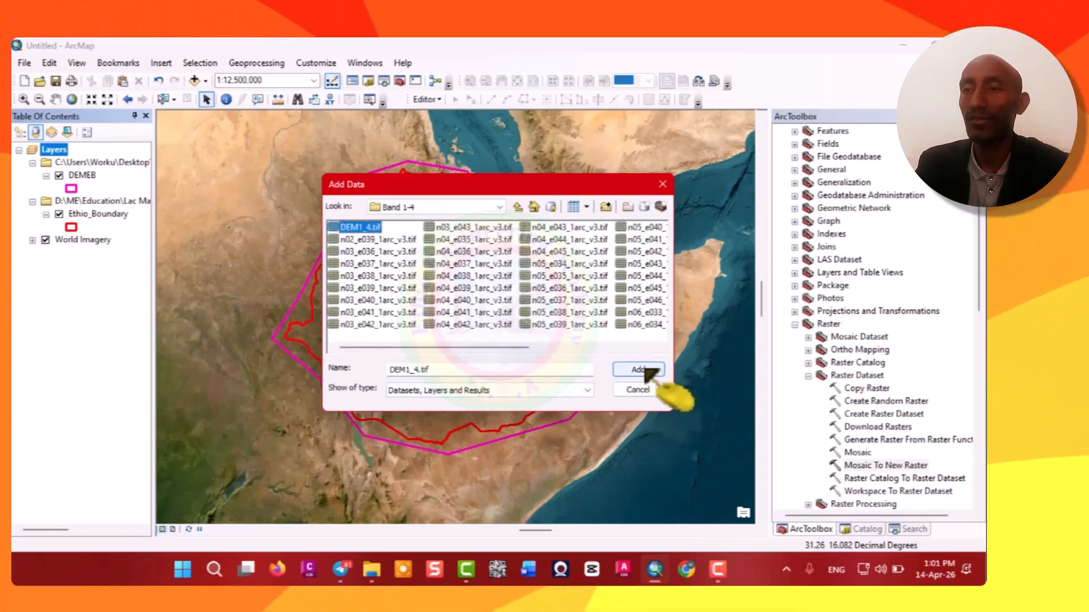
left_click(638, 369)
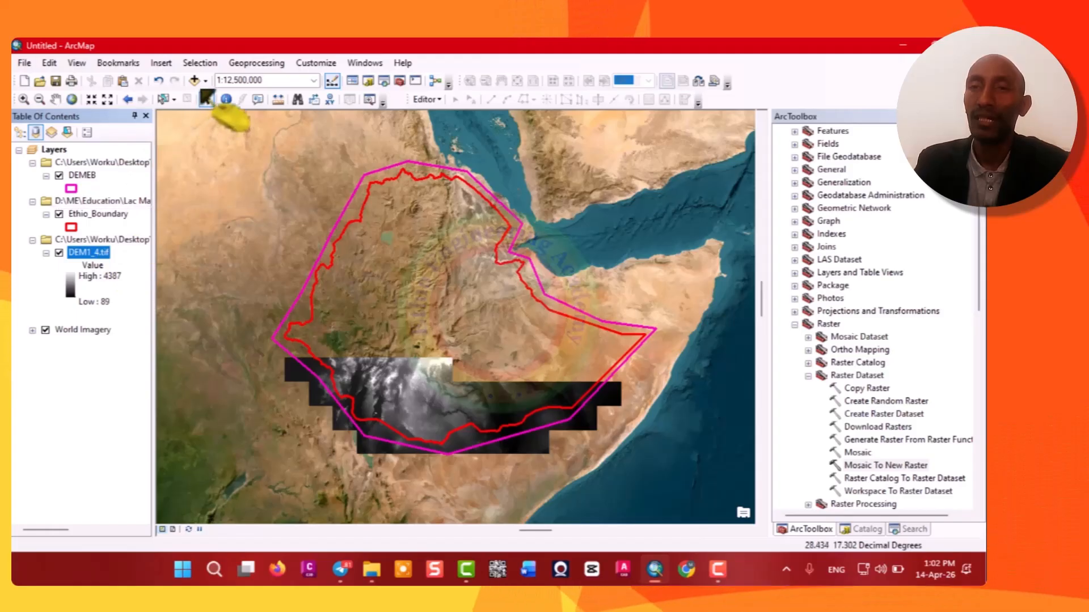
Add the DEM5_8A.tif raster from the Band 5-8 folder to the map.
left_click(250, 100)
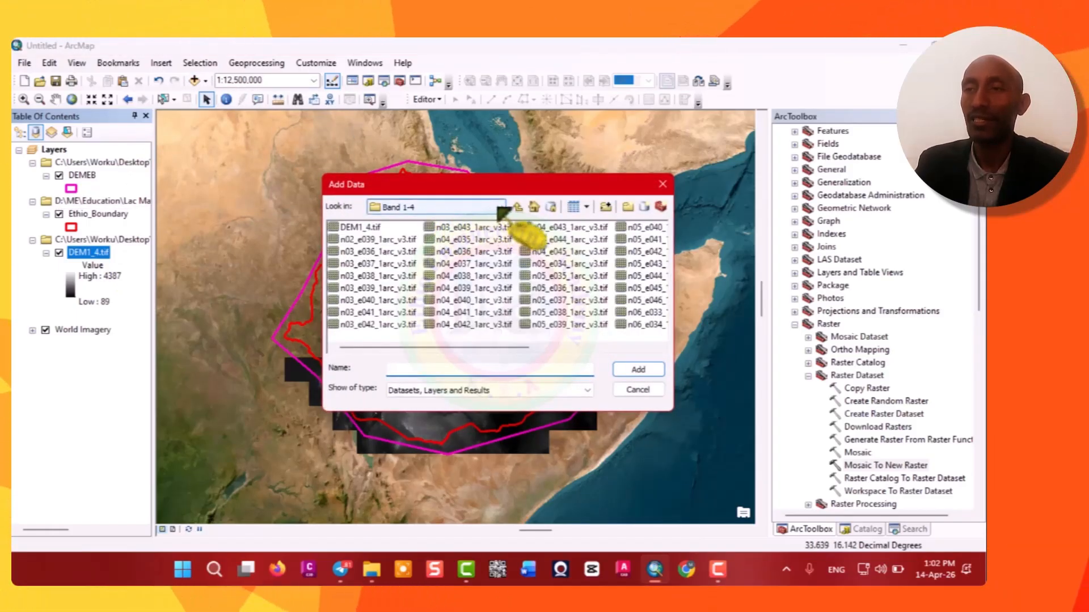
left_click(500, 209)
left_click(465, 253)
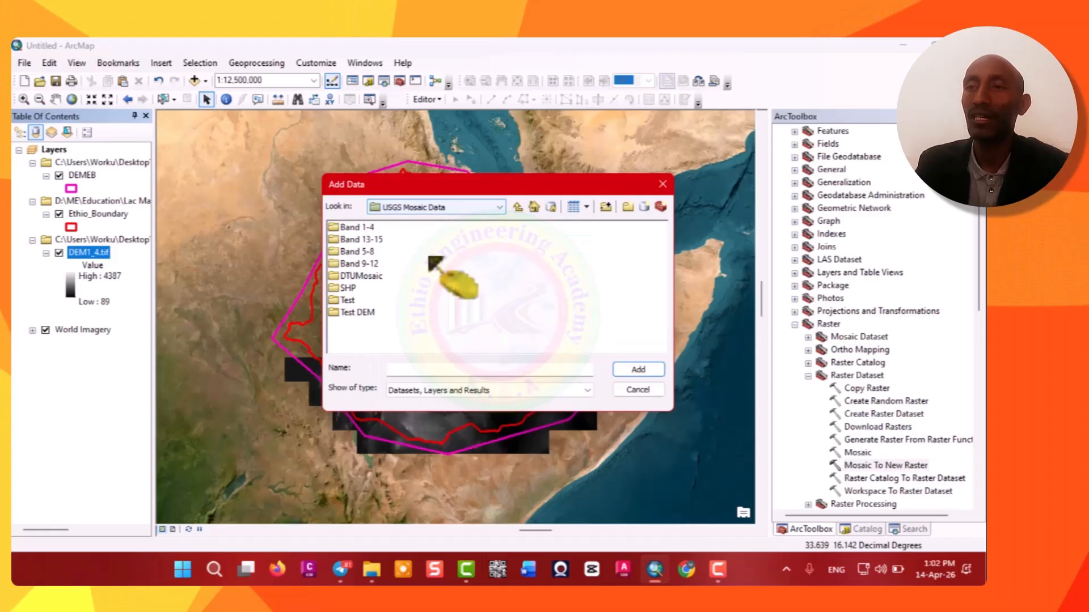
double_click(369, 252)
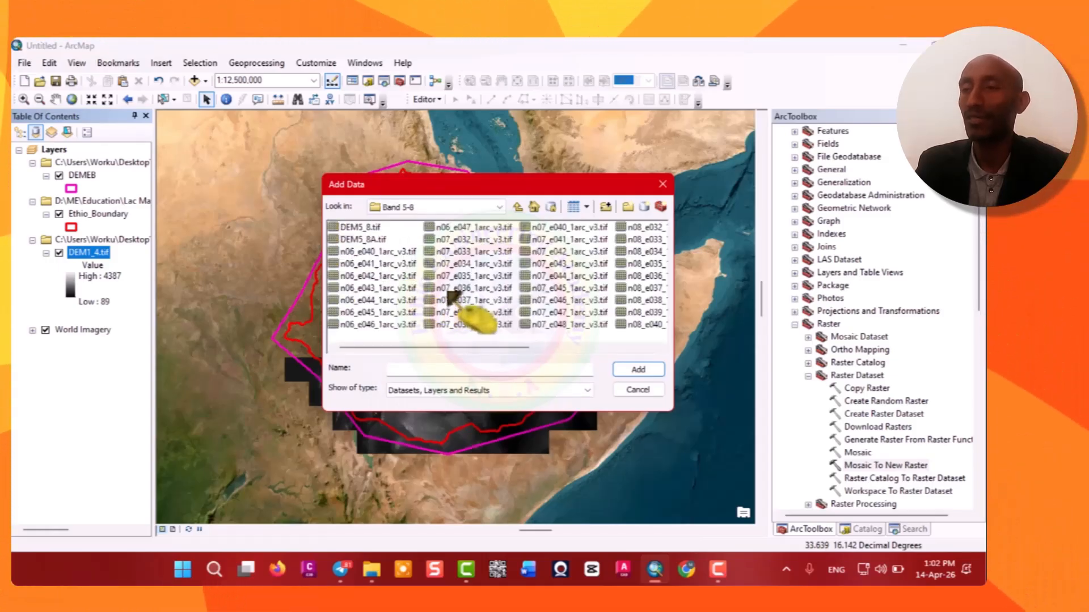
double_click(369, 240)
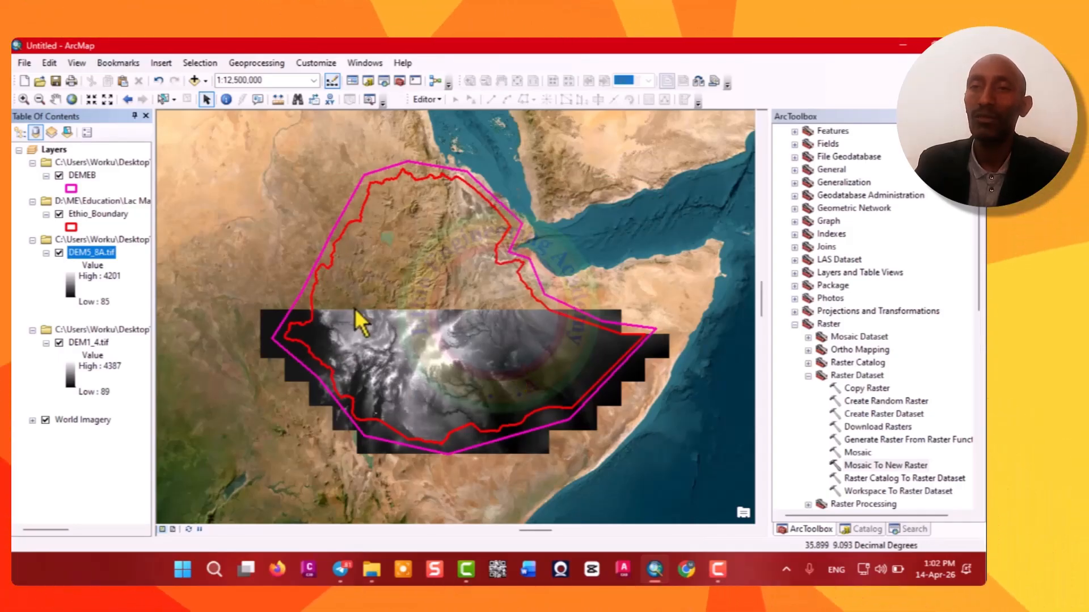
Add the DEM9_12B.tif raster from the Band 9-12 folder to the map.
left_click(206, 80)
left_click(238, 101)
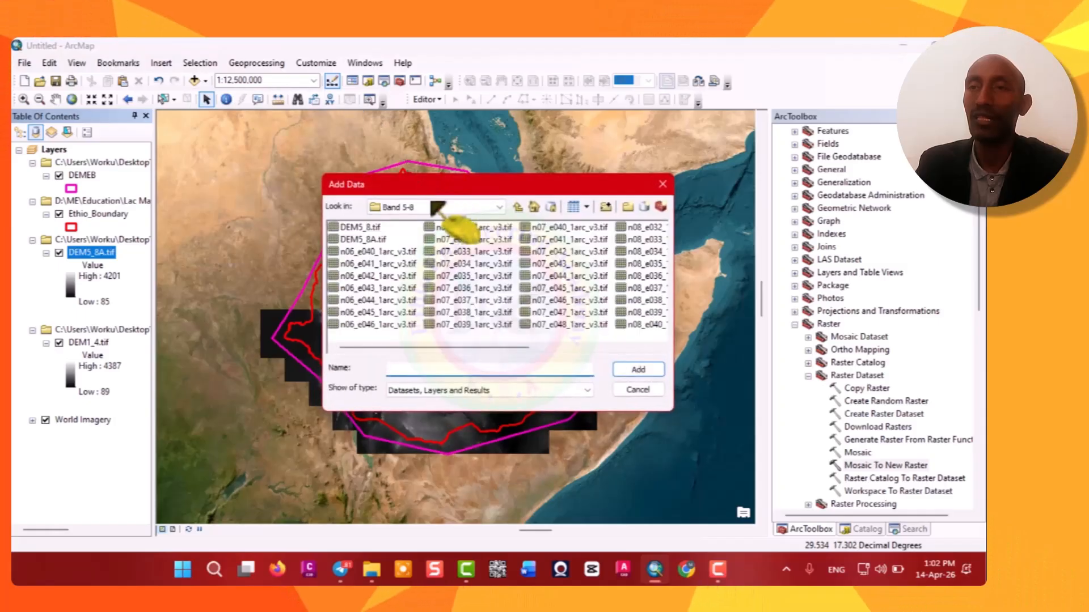
left_click(492, 207)
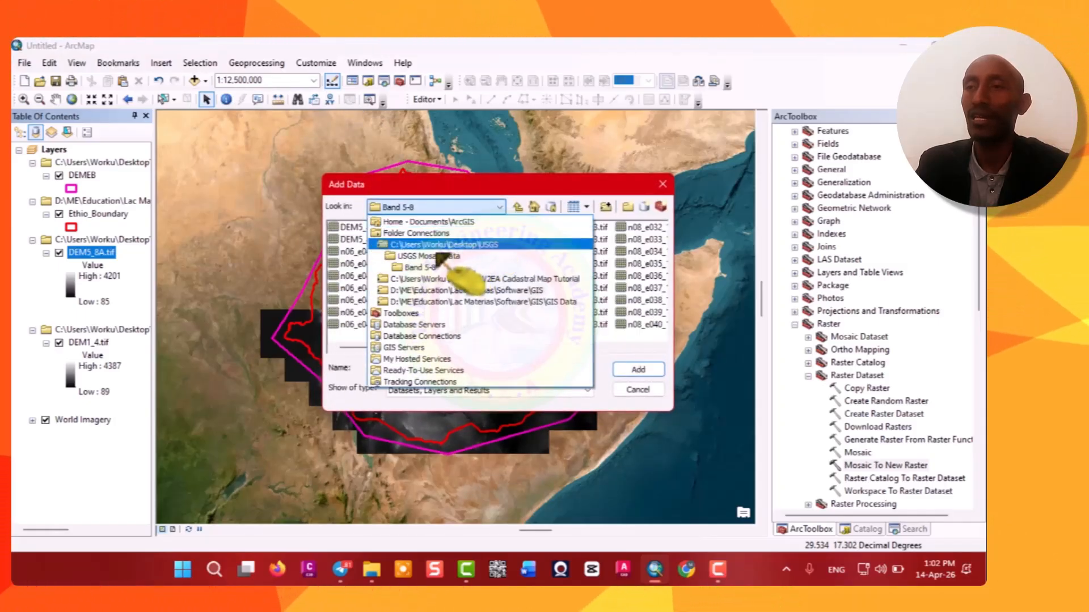
left_click(435, 260)
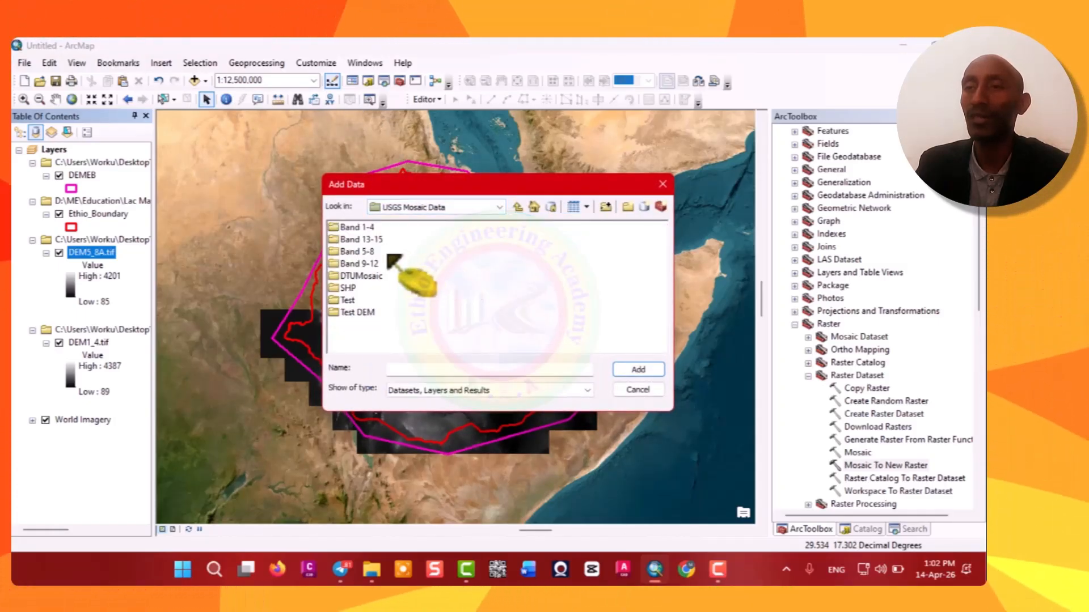
double_click(374, 264)
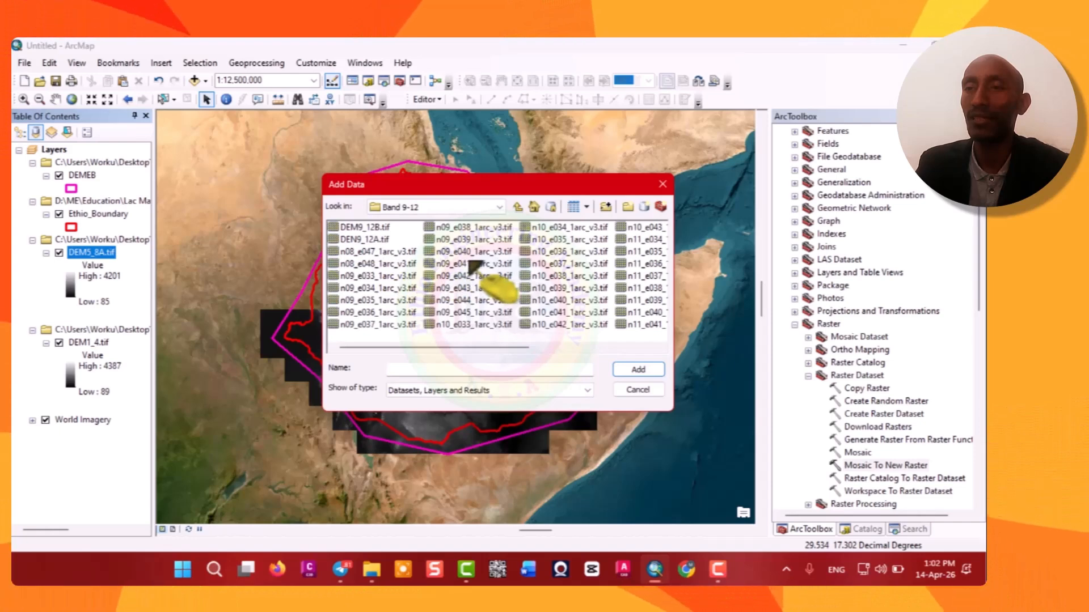
double_click(377, 229)
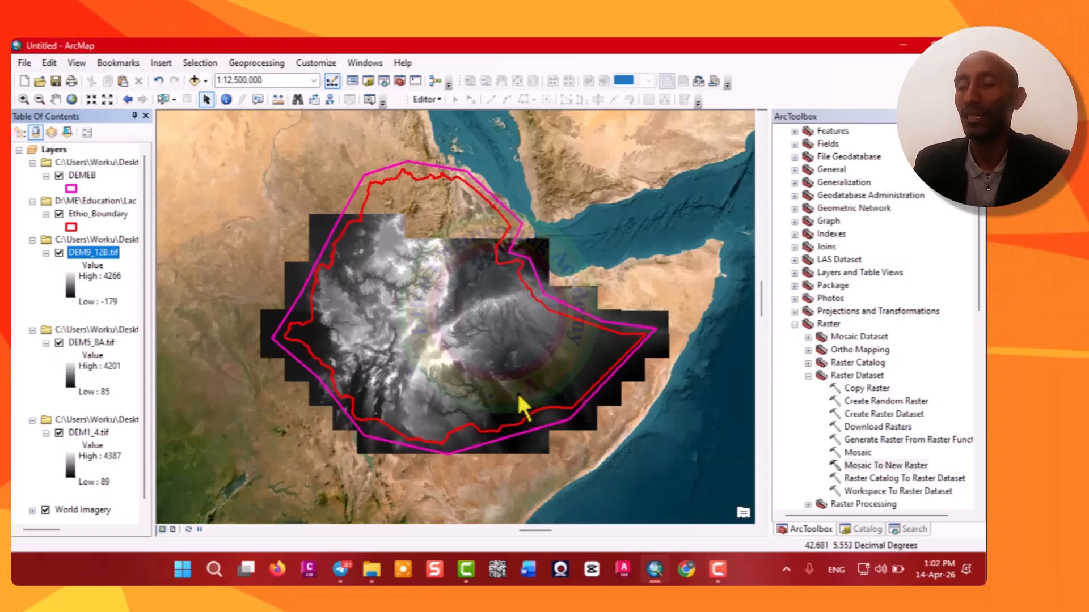
Turn off the display of the DEM9_12B, DEM5_8A and DEM1_4 layers.
left_click(59, 253)
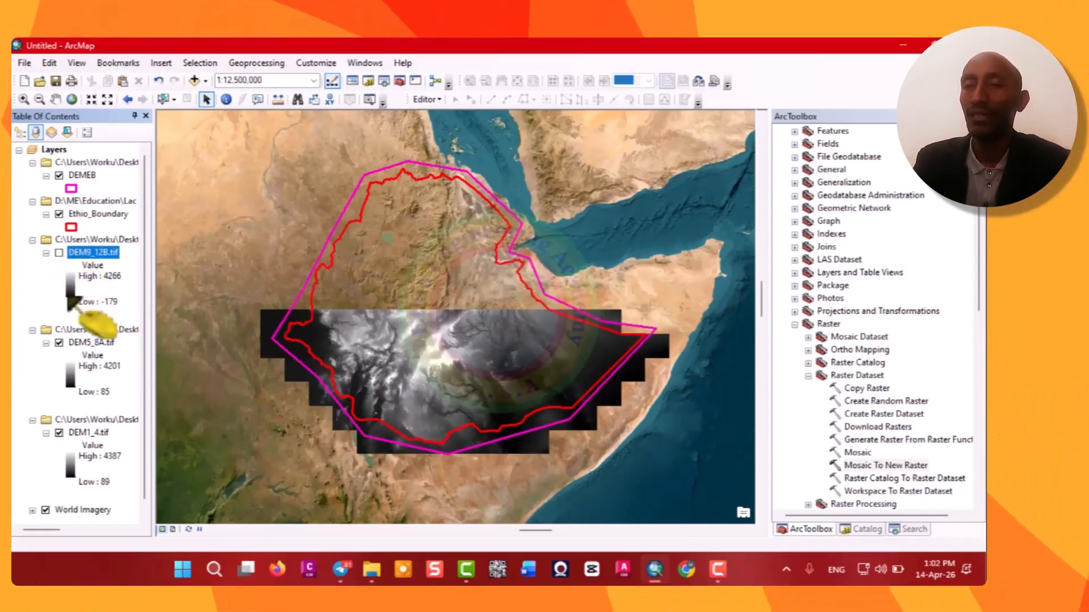
left_click(59, 342)
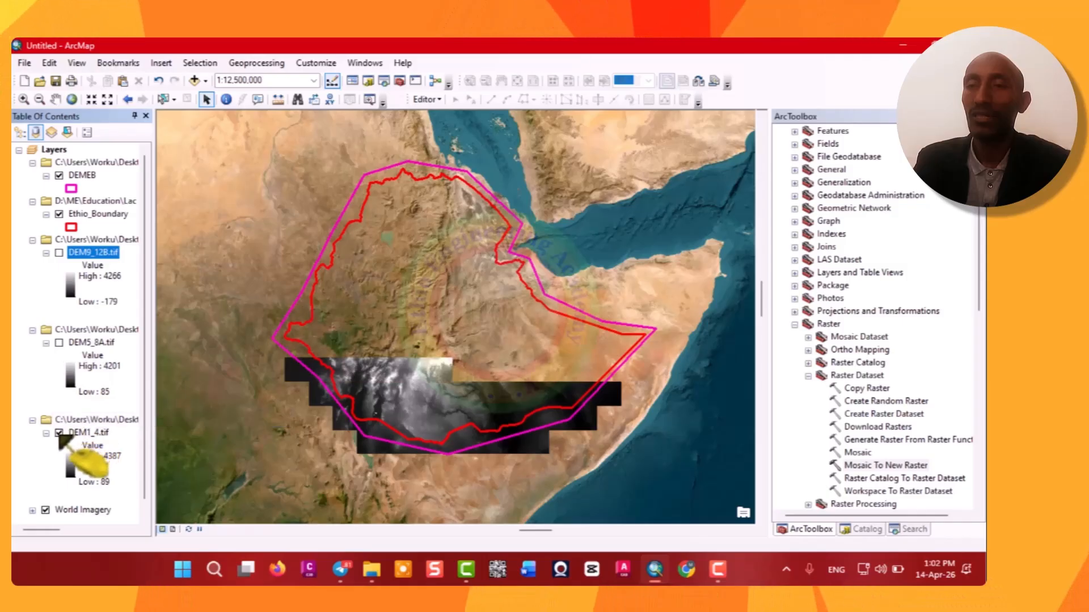
left_click(59, 433)
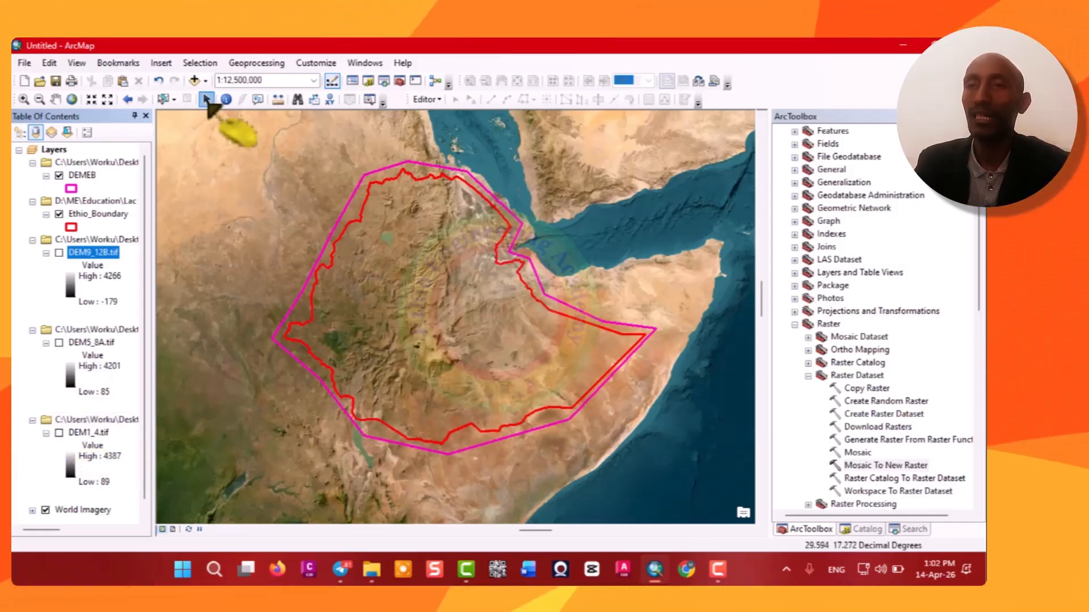
Add all n12 to n15 tile rasters from the Band 13-15 folder to the map.
left_click(205, 81)
left_click(245, 102)
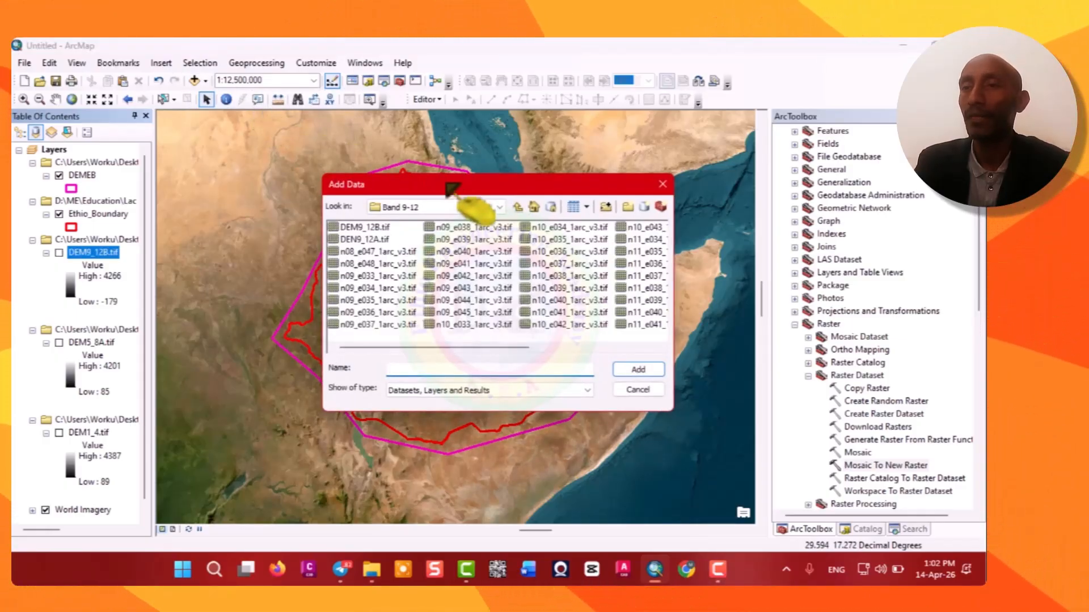
left_click(498, 208)
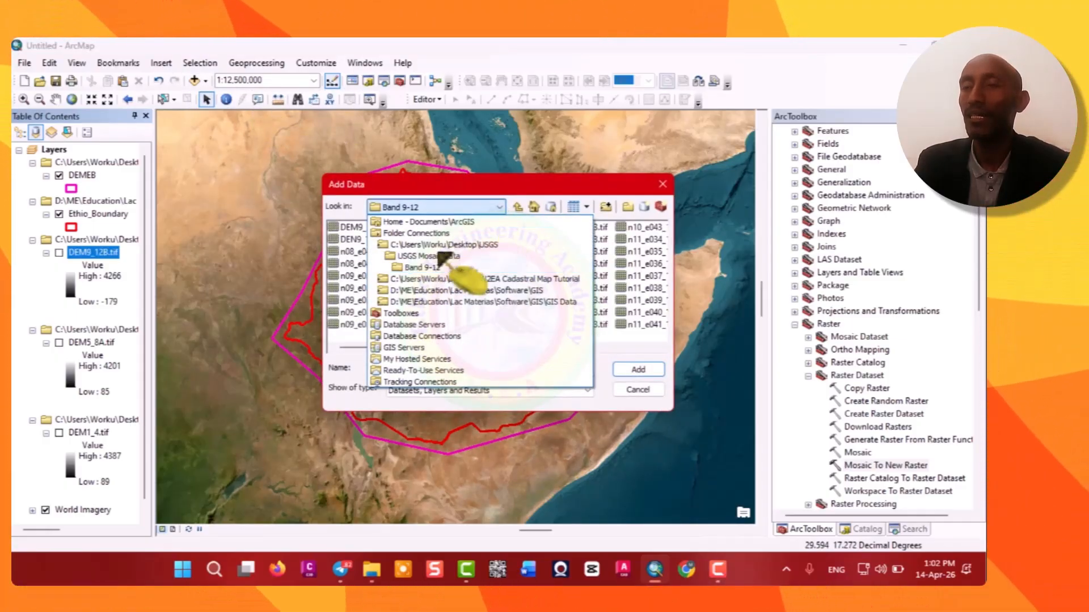
left_click(437, 255)
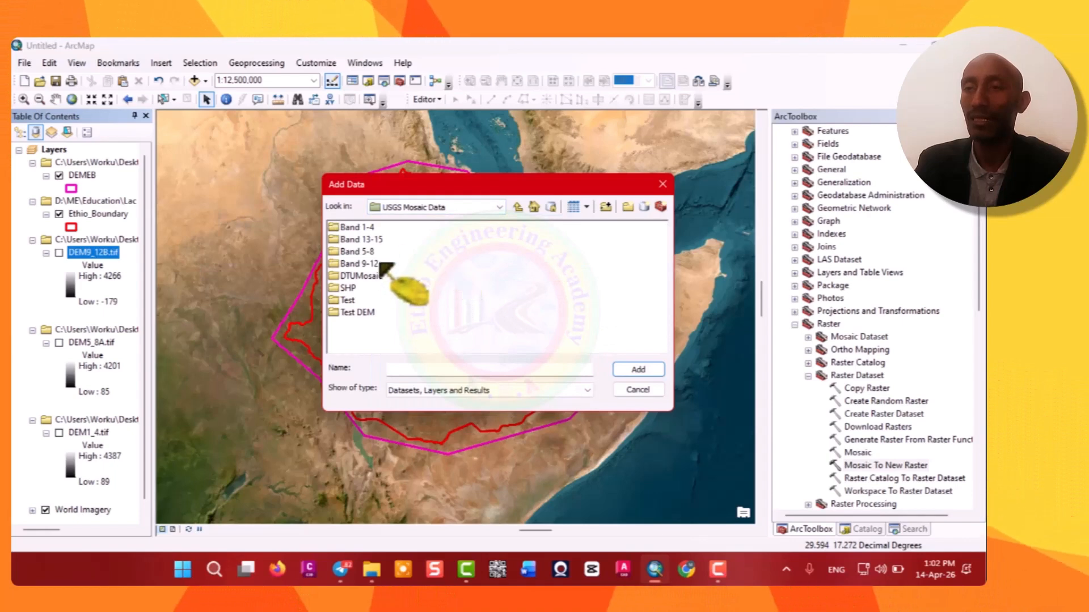
double_click(365, 240)
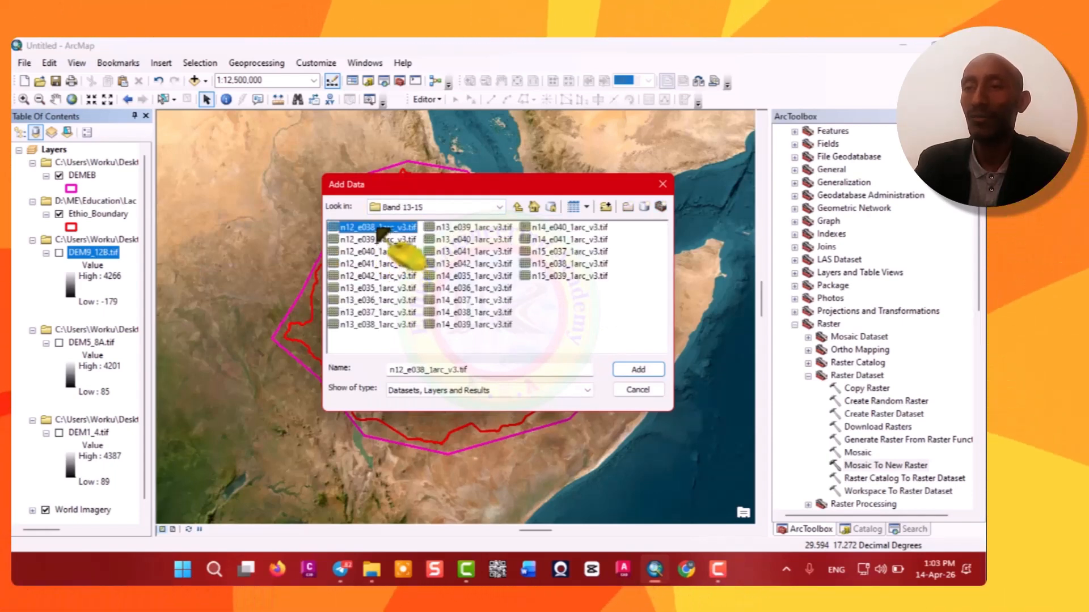
key("shift+Down")
key("shift+Down")
key("shift+Down")
key("shift+Down")
key("shift+Down")
key("shift+Down")
key("shift+Down")
key("shift+Down")
key("shift+Down")
key("shift+Down")
key("shift+Down")
key("shift+Down")
key("shift+Down")
key("shift+Down")
key("shift+Down")
key("shift+Down")
key("shift+Down")
key("shift+Down")
key("shift+Down")
key("shift+Down")
key("shift+Down")
key("shift+Down")
key("shift+Down")
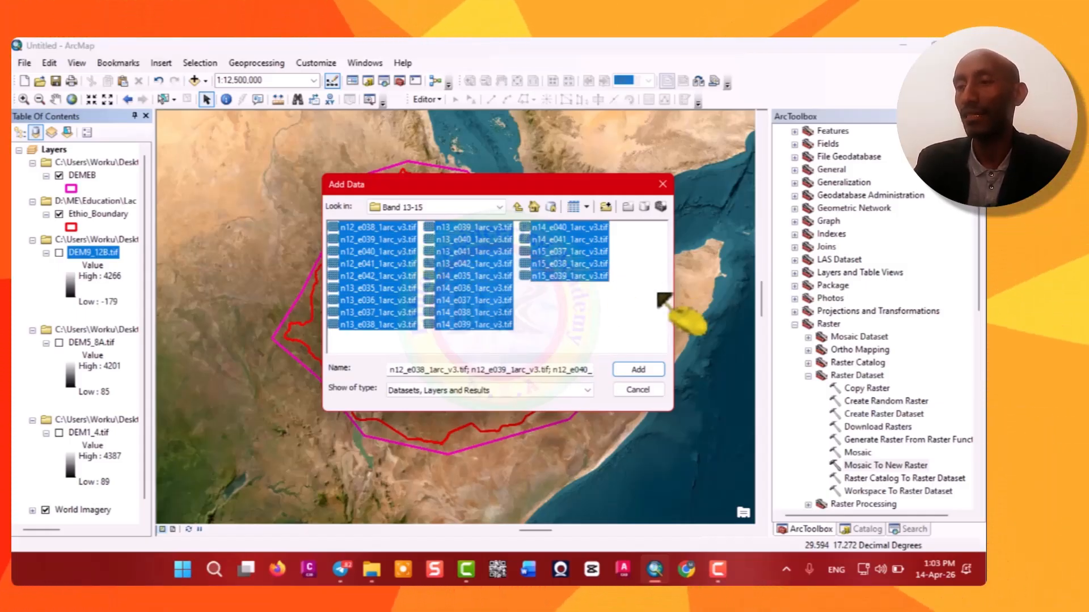
left_click(652, 373)
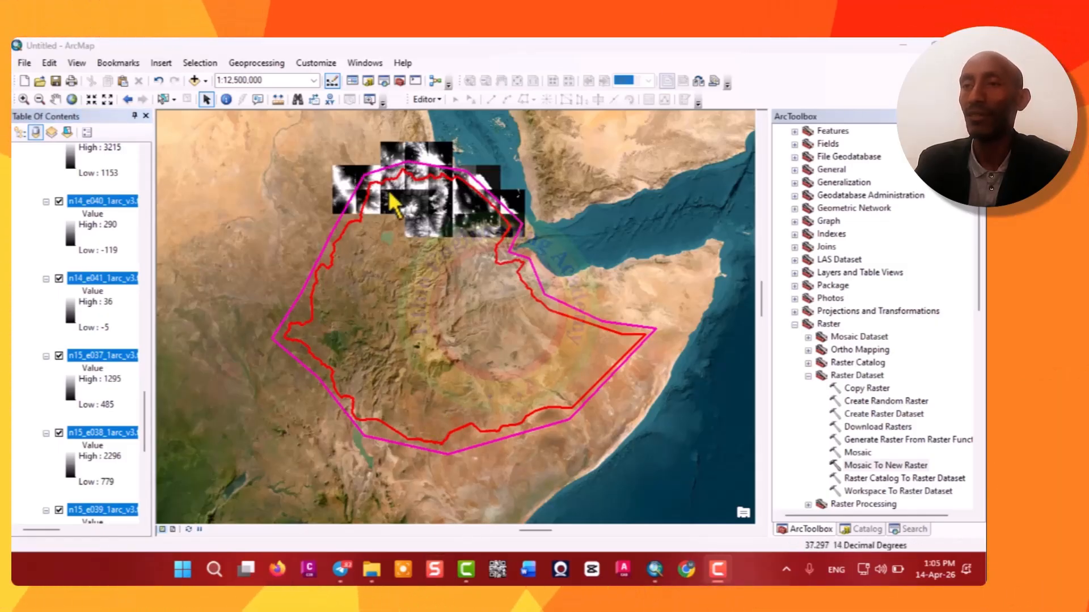
Open Mosaic To New Raster and add all map layers as input rasters.
double_click(872, 465)
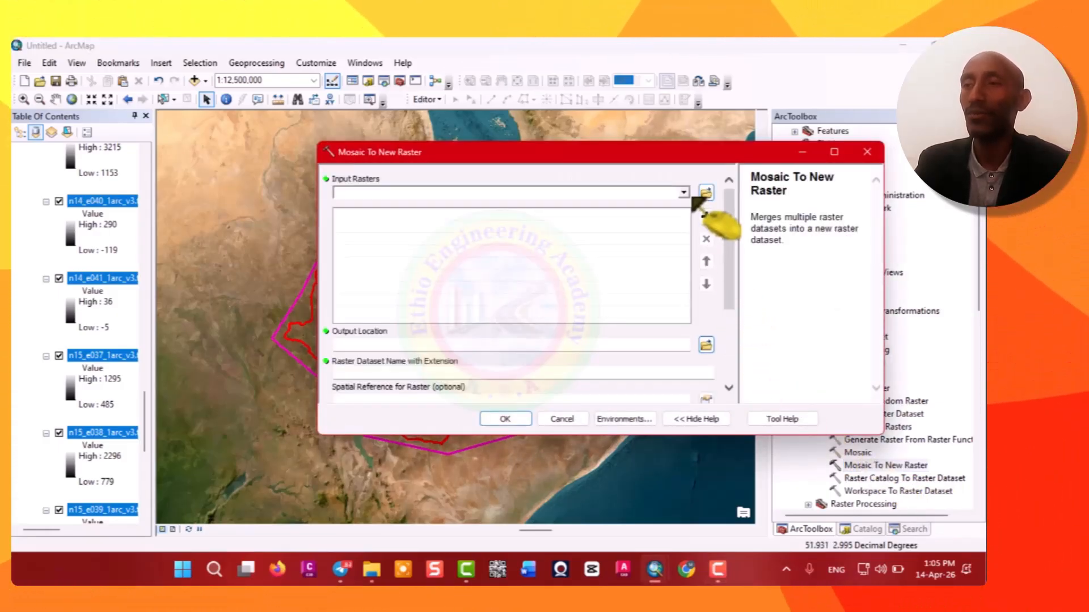
left_click(684, 194)
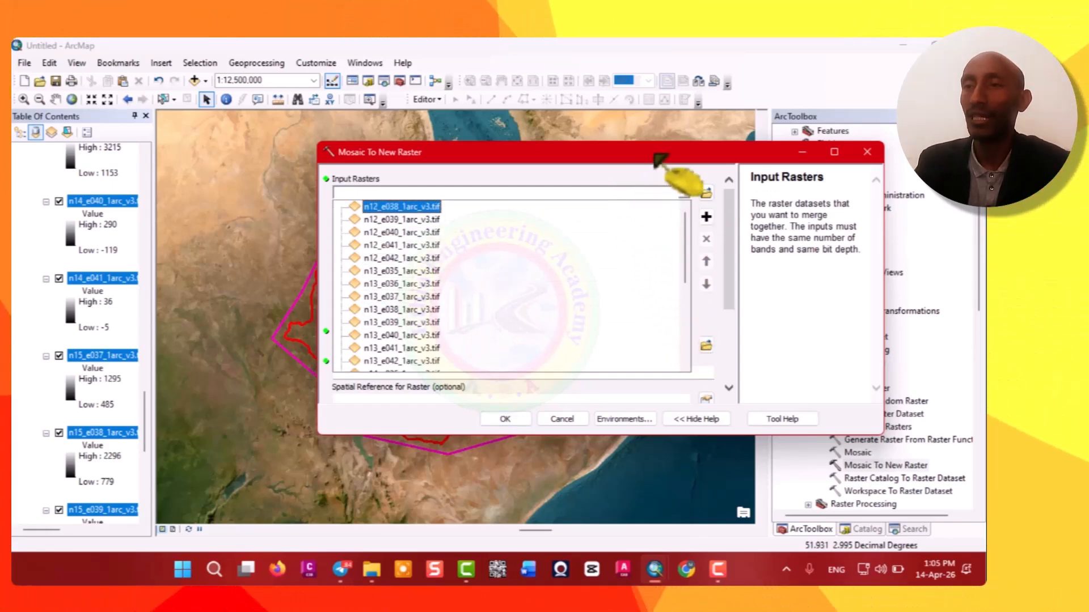
key("Down")
key("Down")
key("Down")
key("Down")
key("Down")
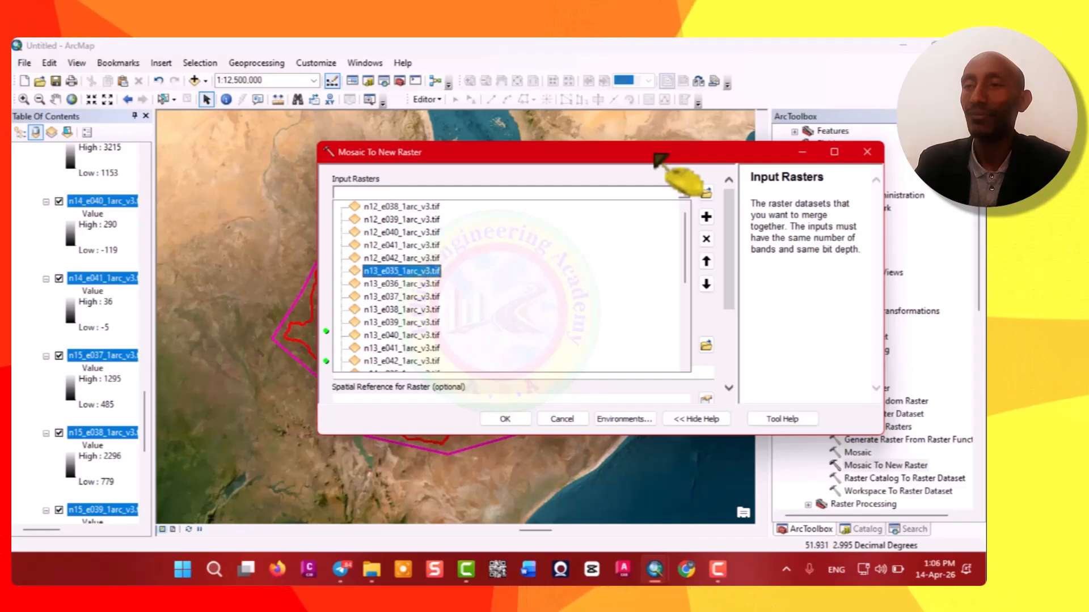
key("Down")
key("Down")
key("Down")
key("Down")
key("Down")
key("Down")
key("Down")
key("Down")
key("Down")
key("Down")
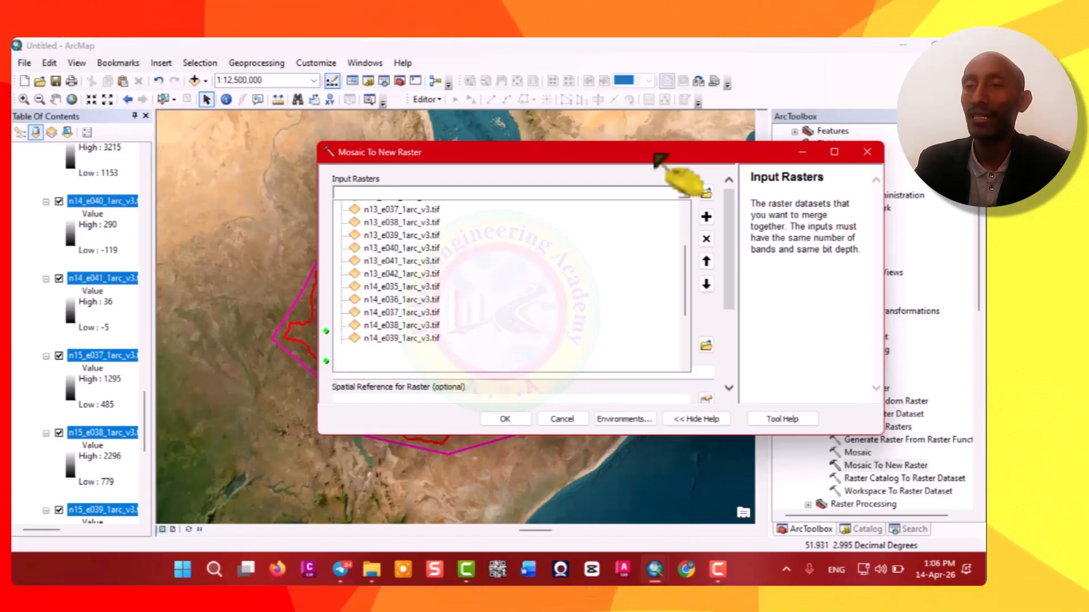
key("Down")
key("Down")
key("Down")
key("Down")
key("Down")
key("Down")
key("Down")
key("Down")
key("Down")
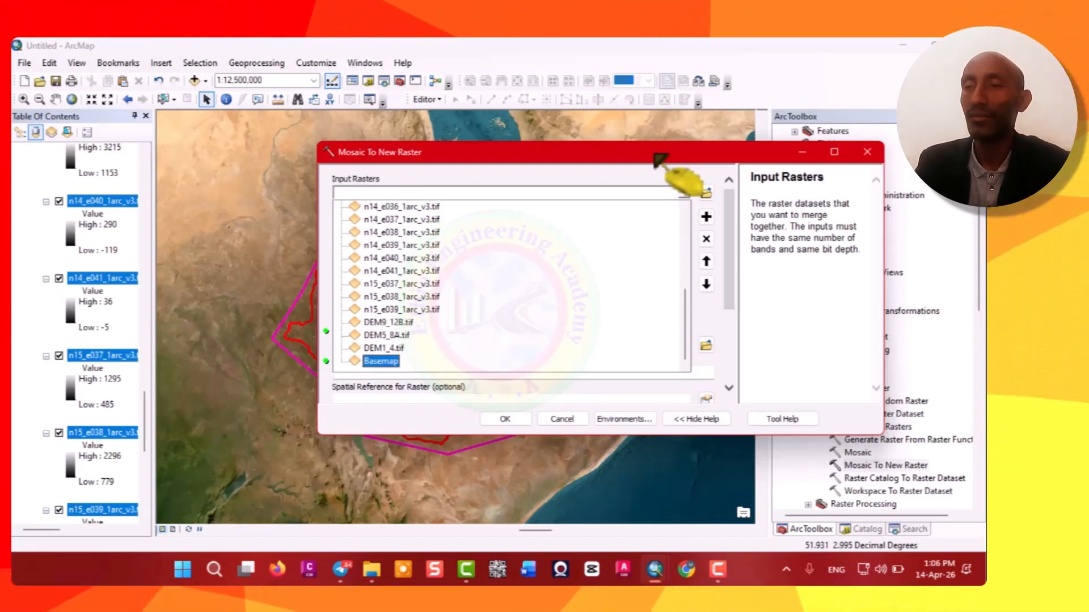
left_click(706, 216)
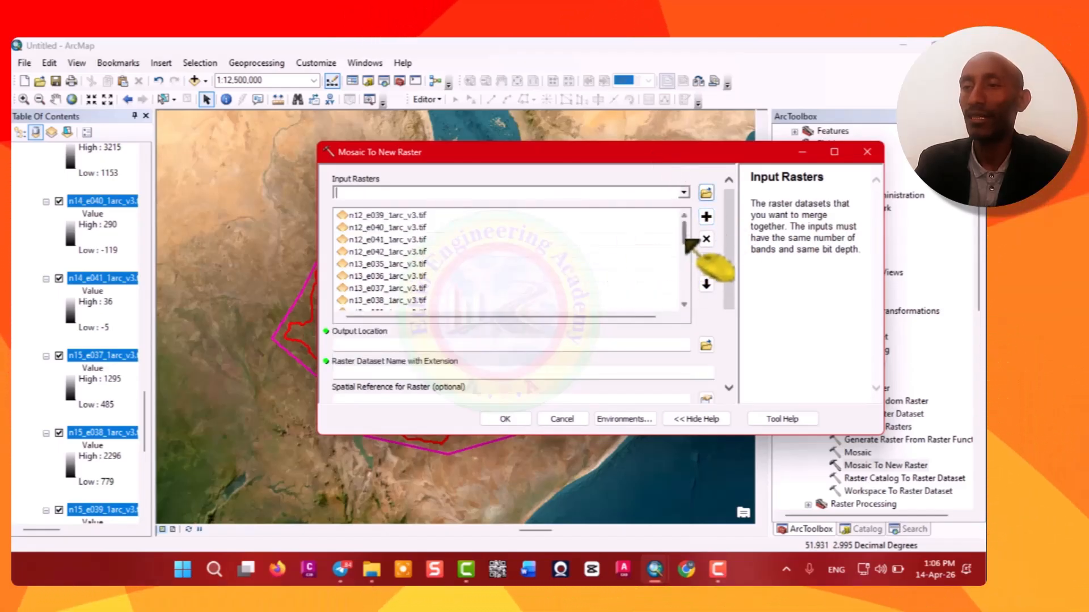
Remove DEM9_12B, DEM5_8A, DEM1_4 and Basemap from the input rasters list.
left_click_drag(688, 243, 684, 309)
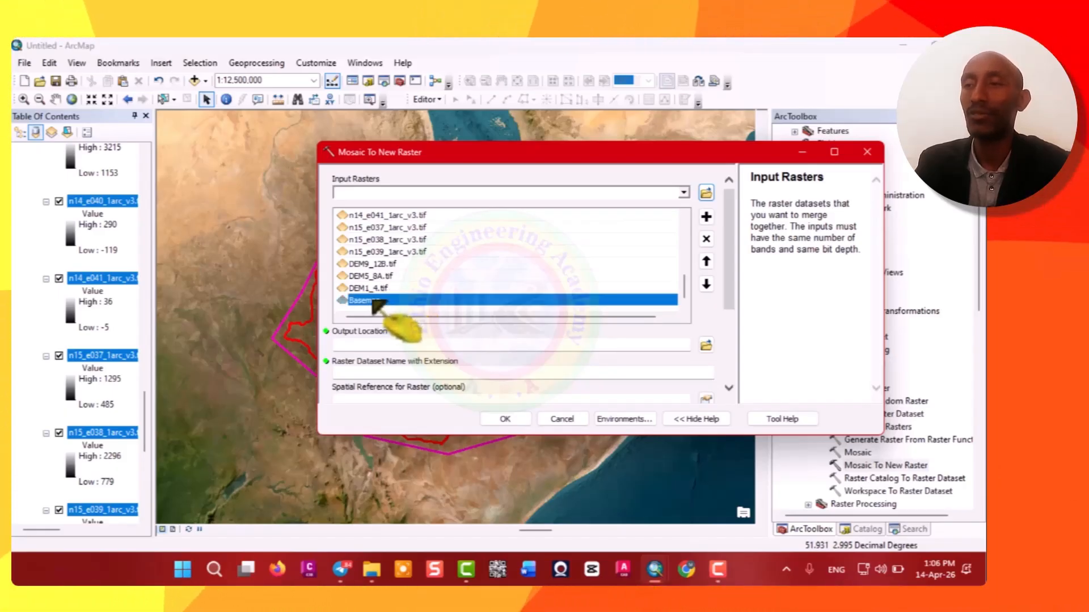
key("shift+Up")
key("shift+Up")
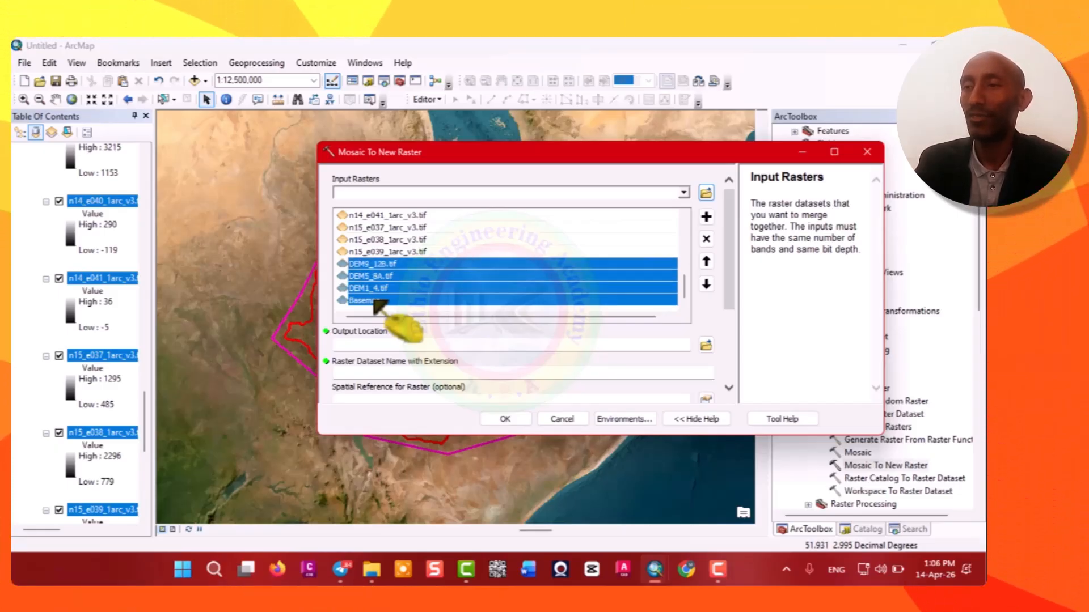
left_click(706, 239)
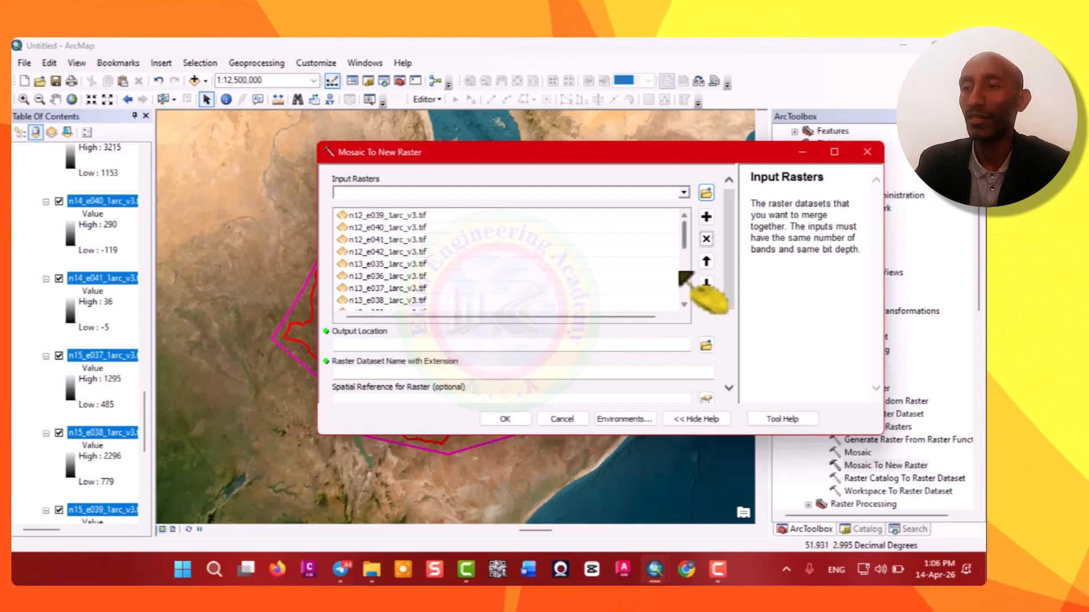
Set the output location to the Band 13-15 folder inside USGS Mosaic Data.
left_click(706, 346)
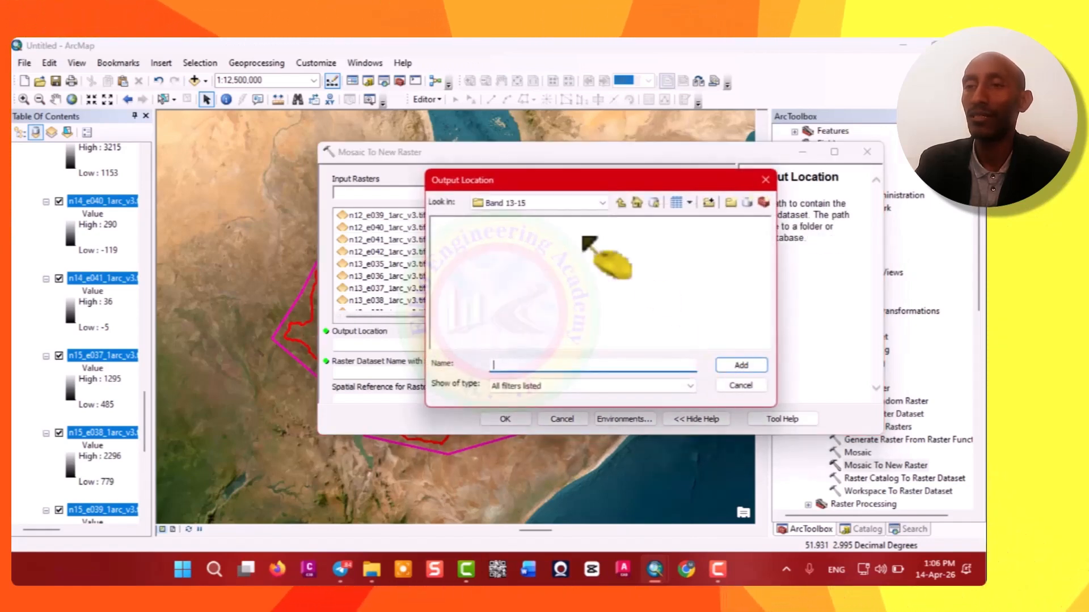
left_click(603, 203)
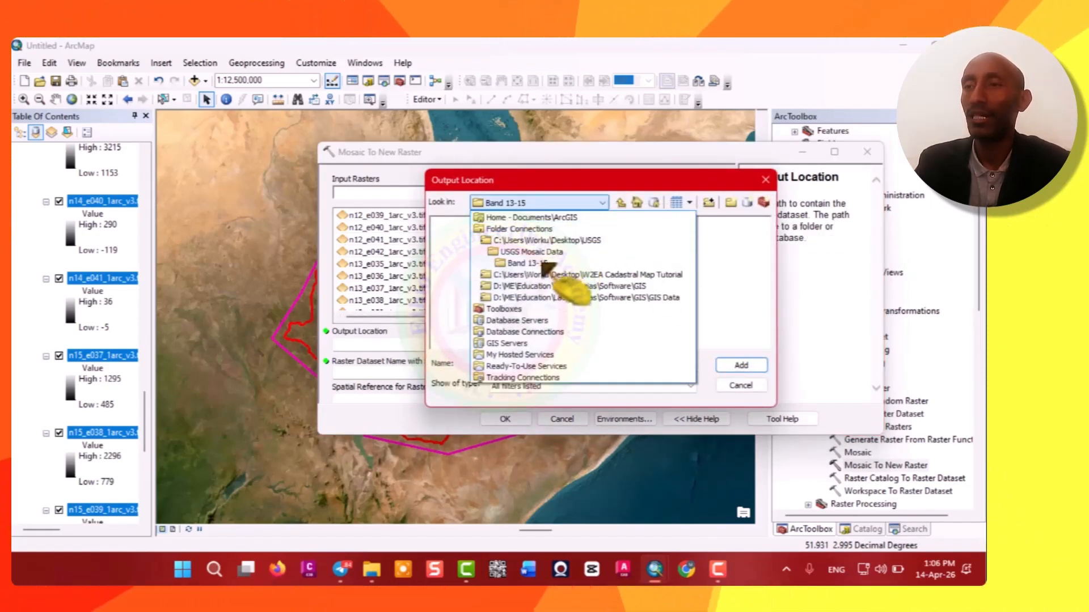
left_click(528, 252)
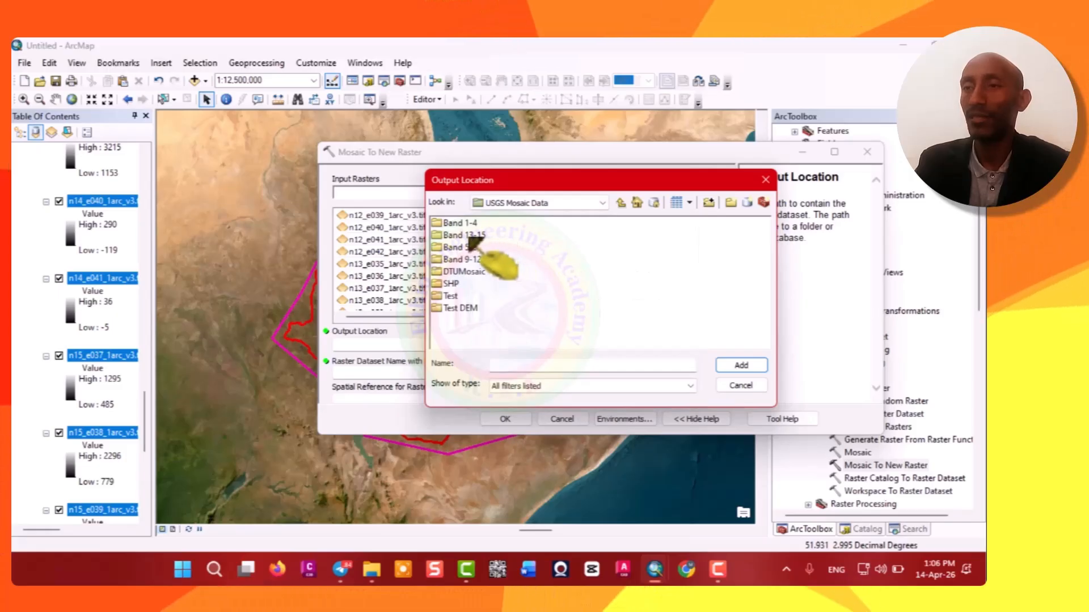
left_click(466, 235)
left_click(740, 366)
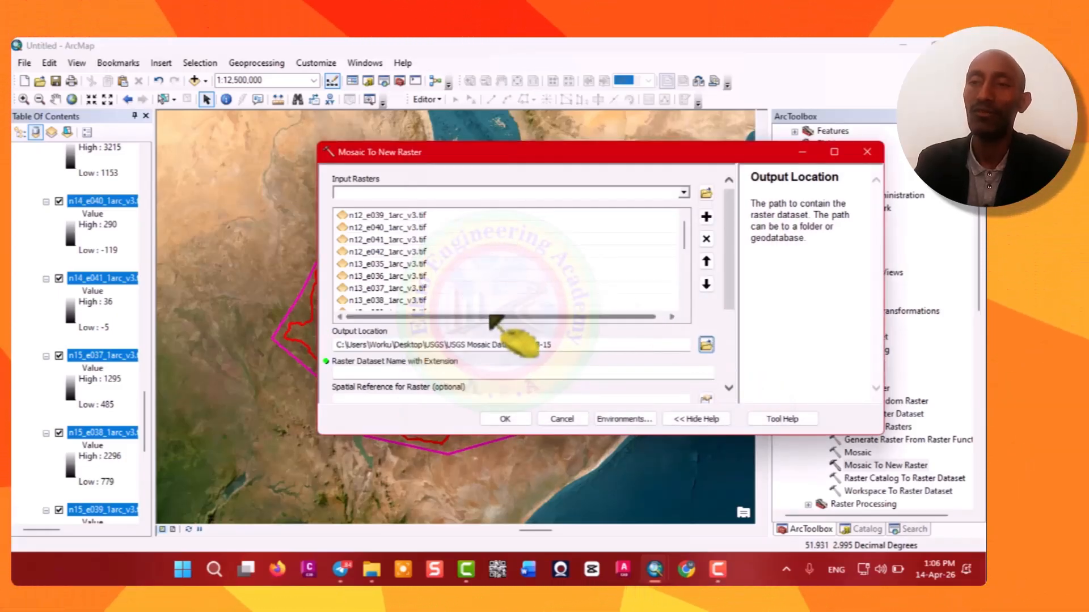
Name the output raster dataset DEM13_15D.tif.
left_click(658, 373)
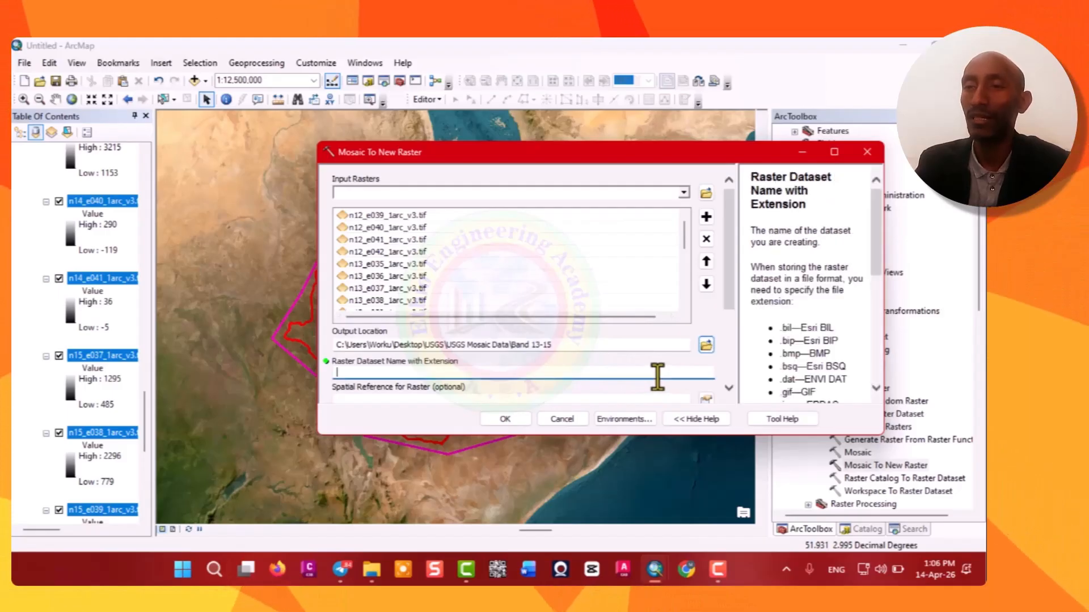
type("De")
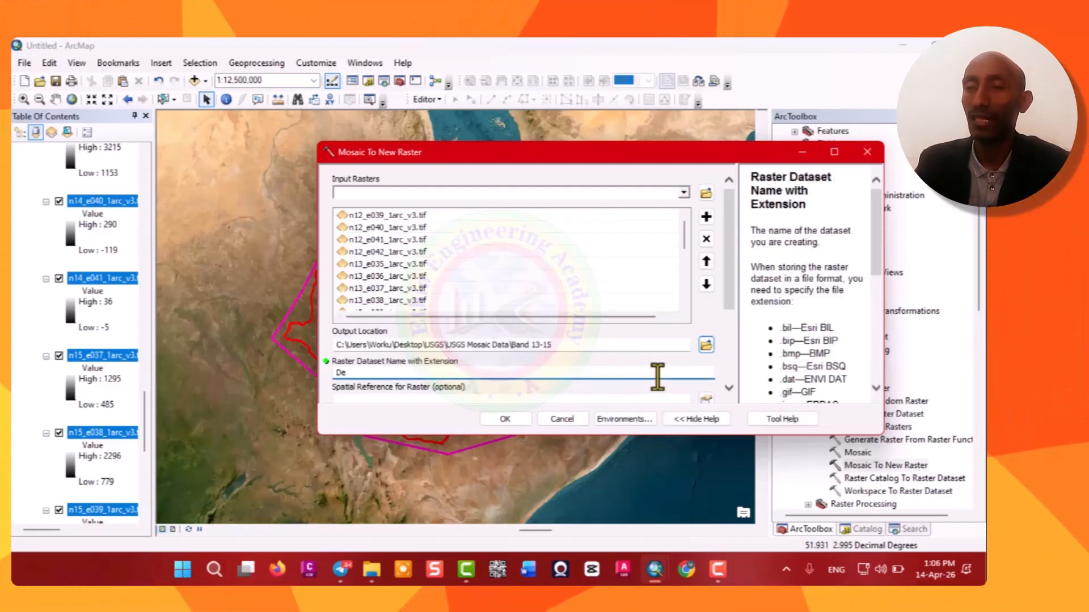
key("BackSpace")
type("E")
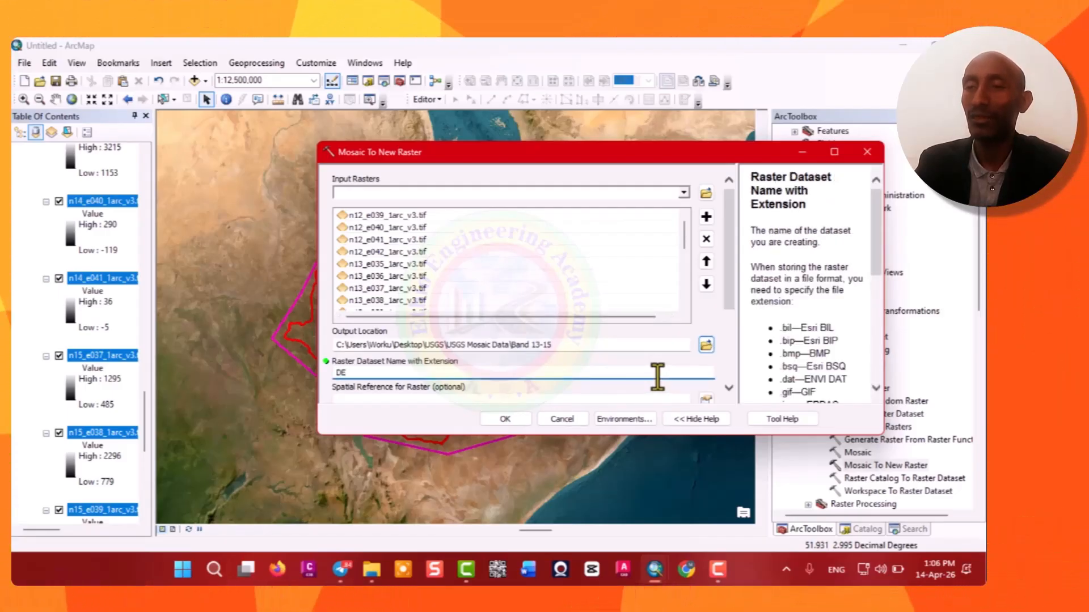
type("M")
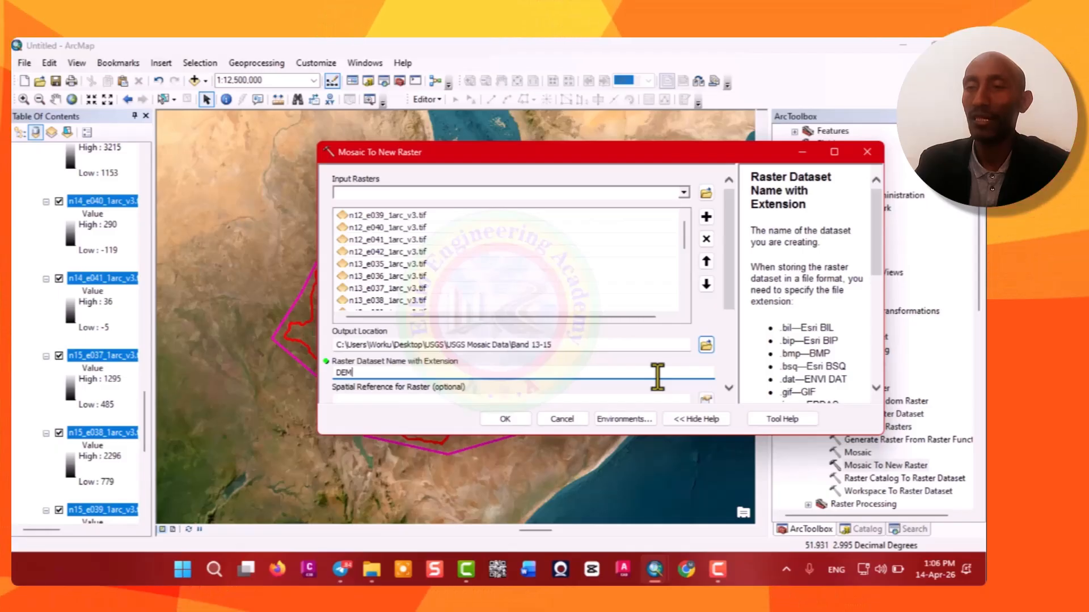
type("13_15D")
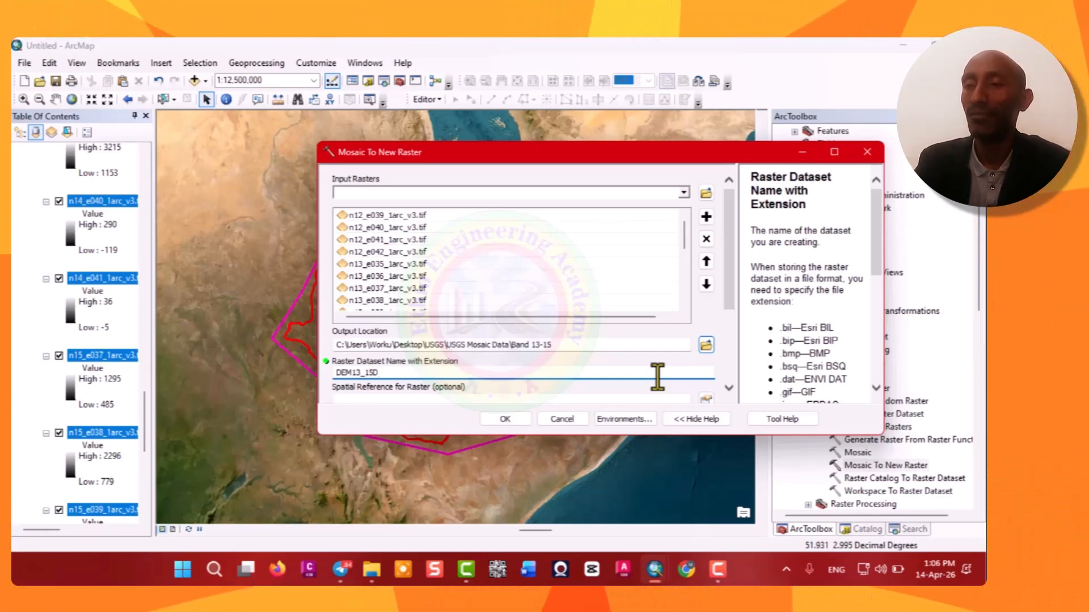
type("tif")
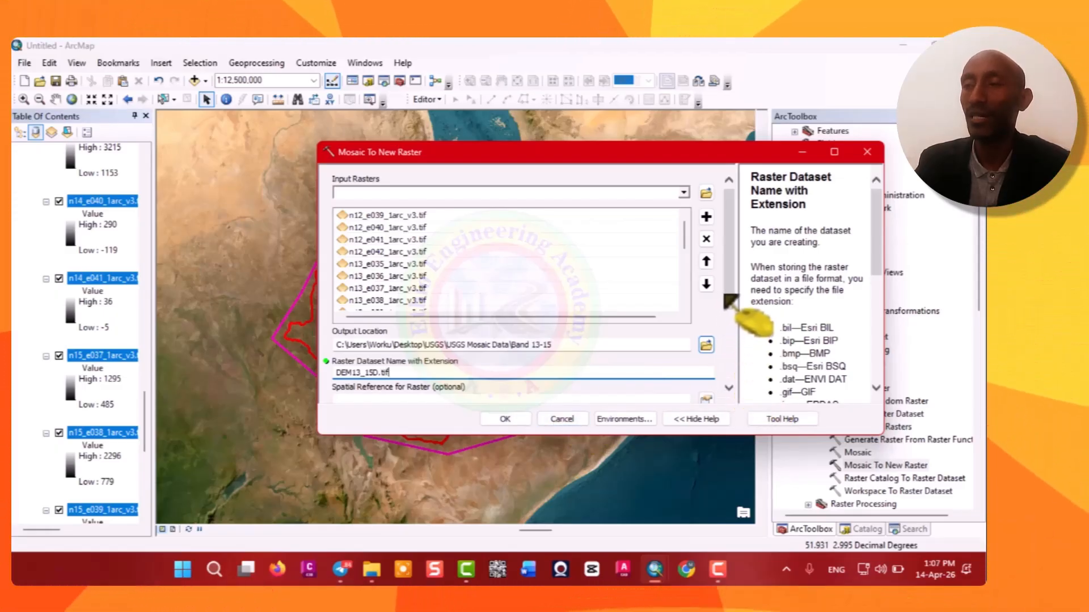
Set the output spatial reference to GCS_WGS_1984 and the pixel type to 16_BIT_SIGNED.
scroll(729, 329, "down", 3)
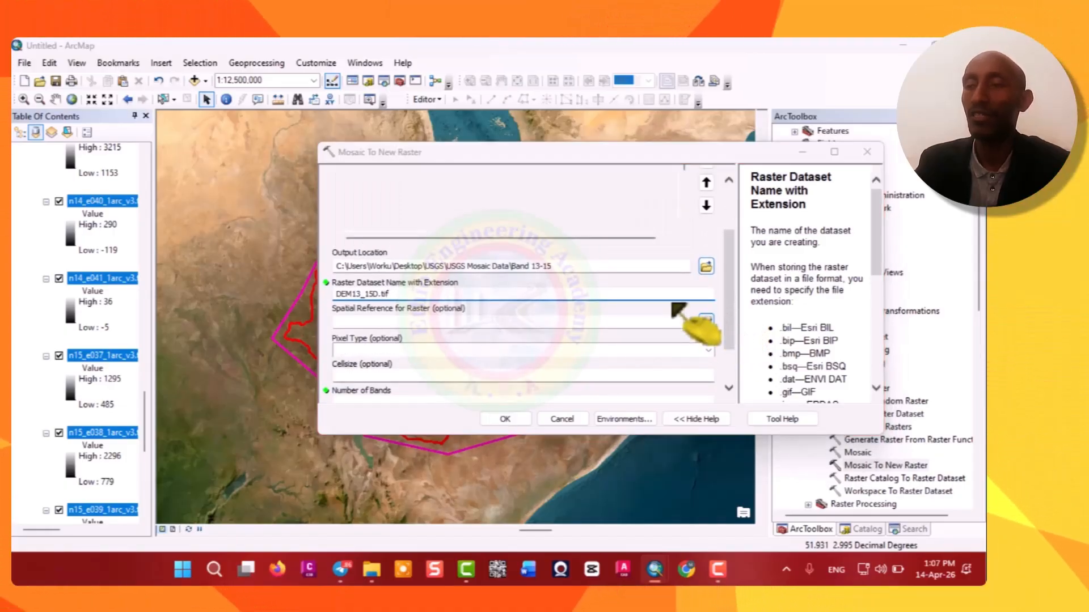
left_click(706, 322)
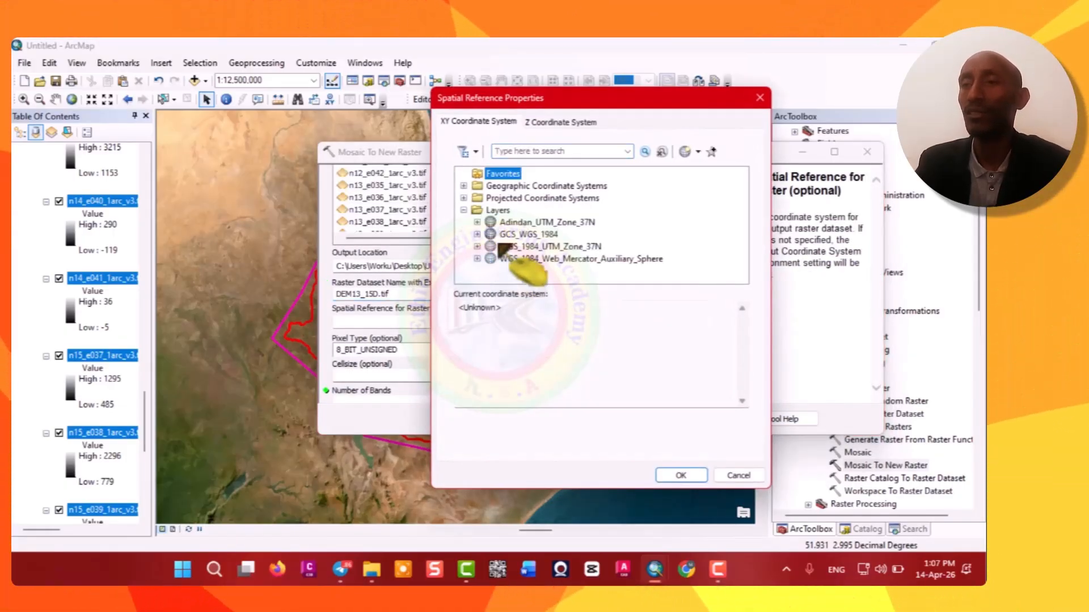
left_click(517, 235)
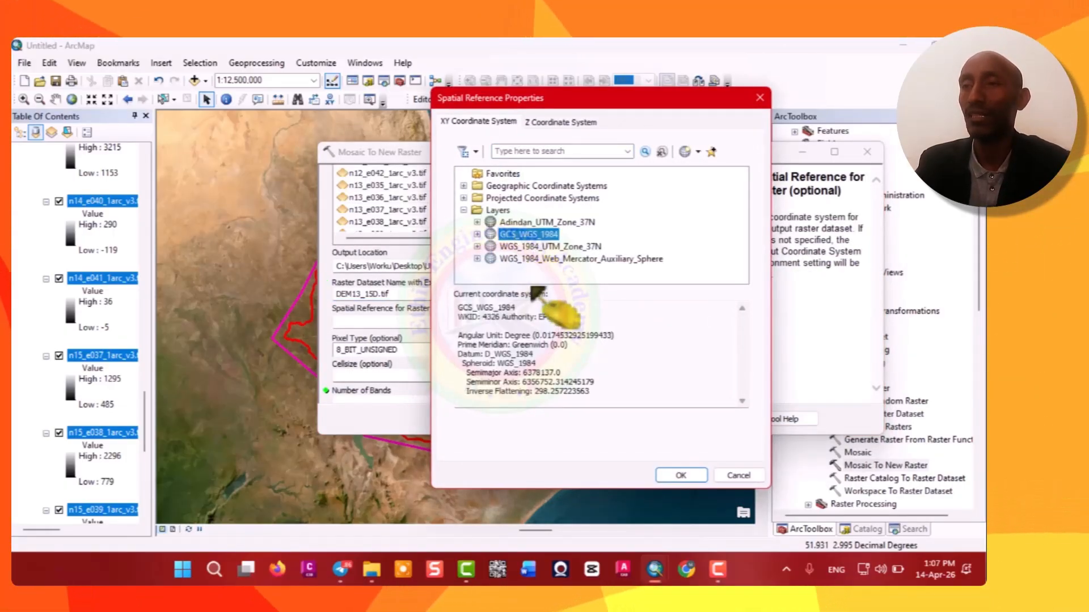
left_click(684, 475)
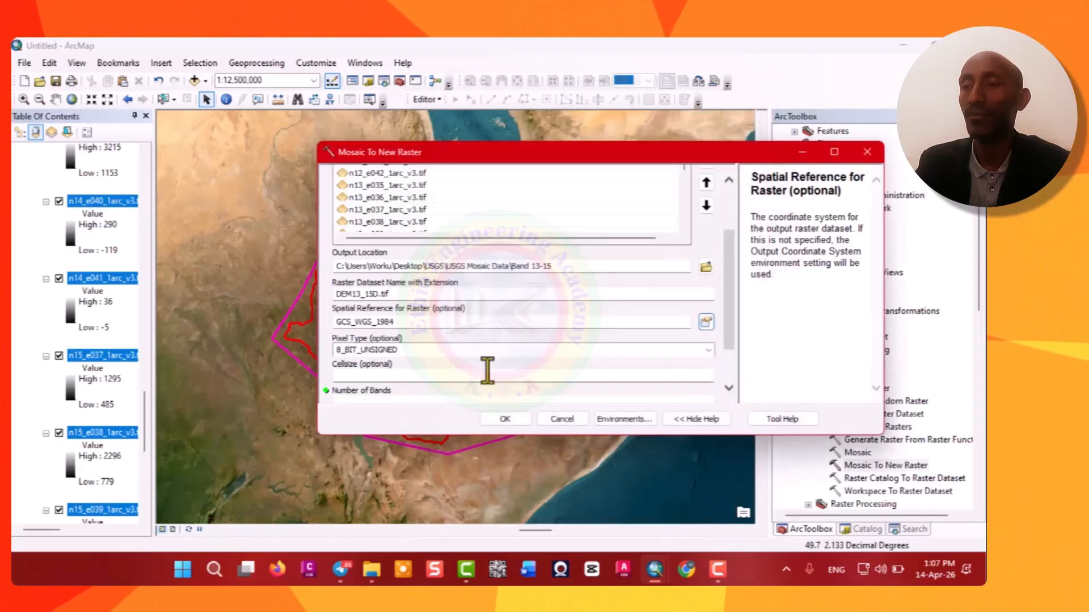
left_click(708, 350)
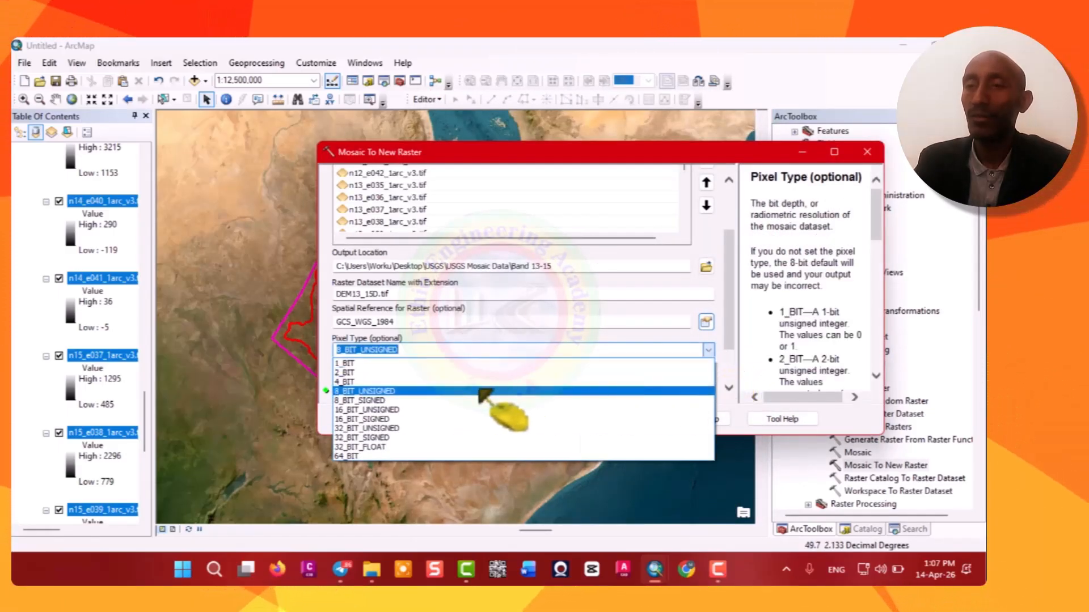
left_click(392, 419)
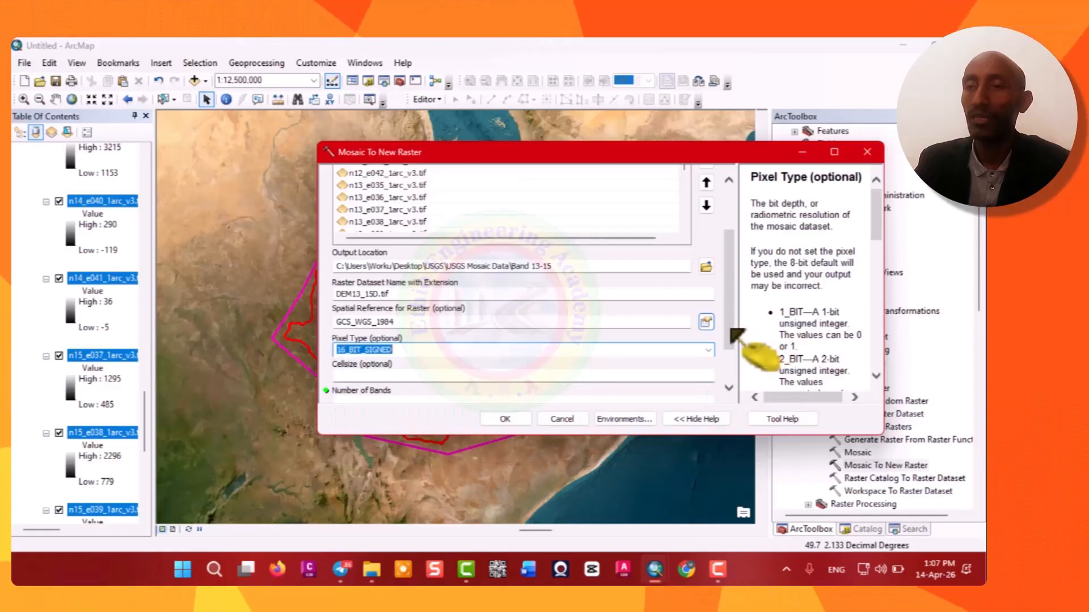
Set the cell size to 0.00027777778 and the number of bands to 1, then run the mosaic.
scroll(730, 387, "down", 3)
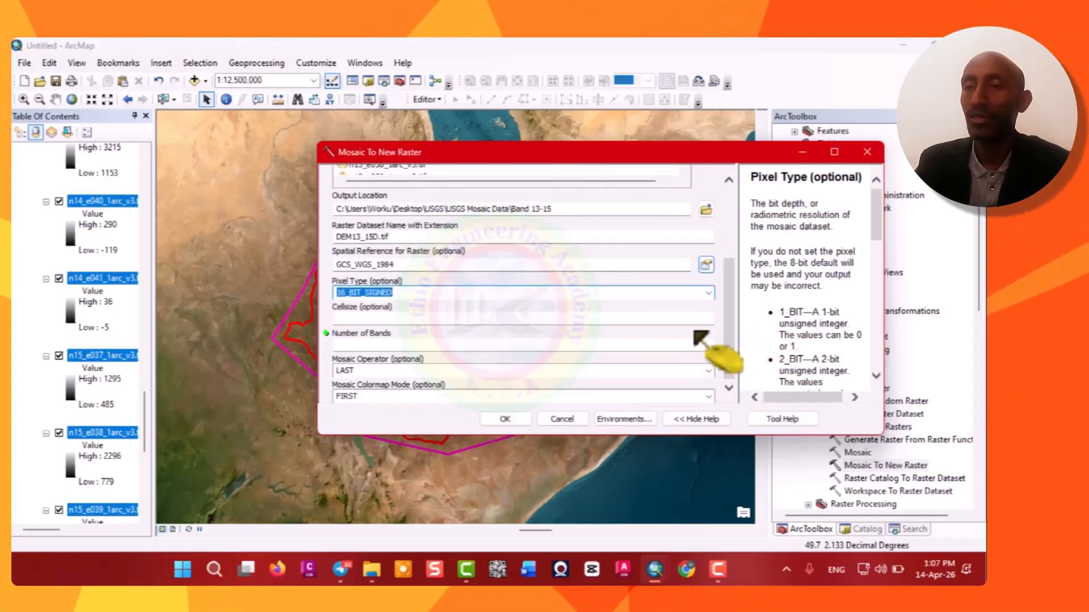
left_click(699, 319)
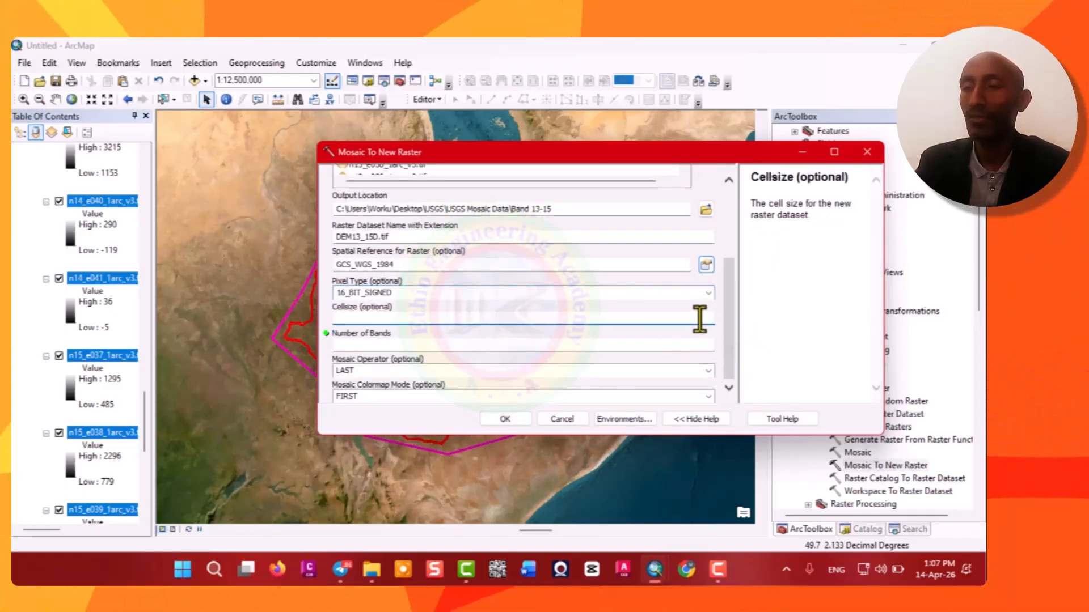
type("0.000277777778")
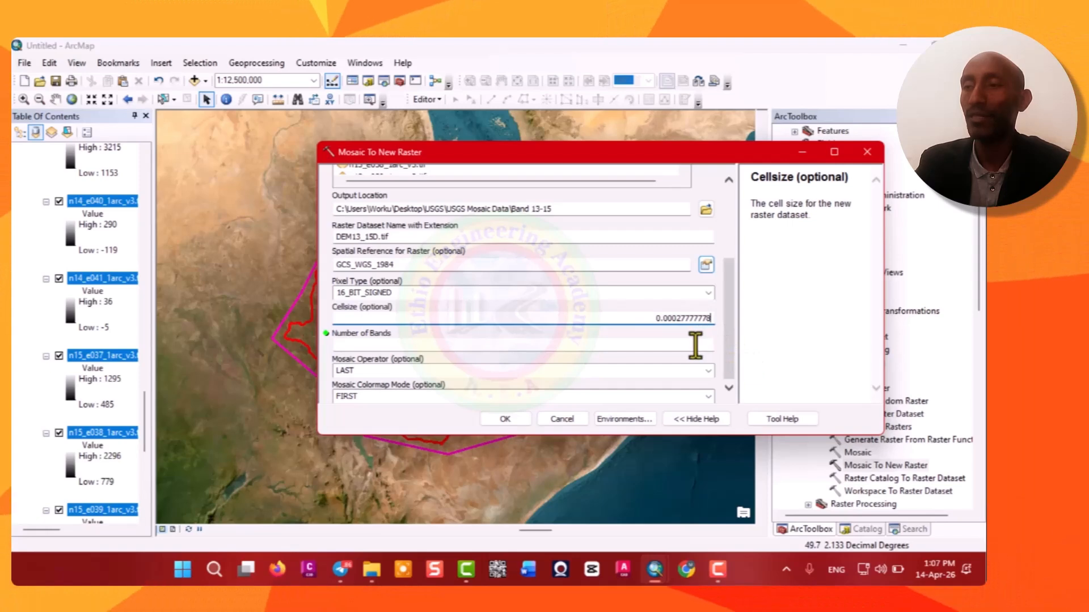
left_click(697, 344)
type("1")
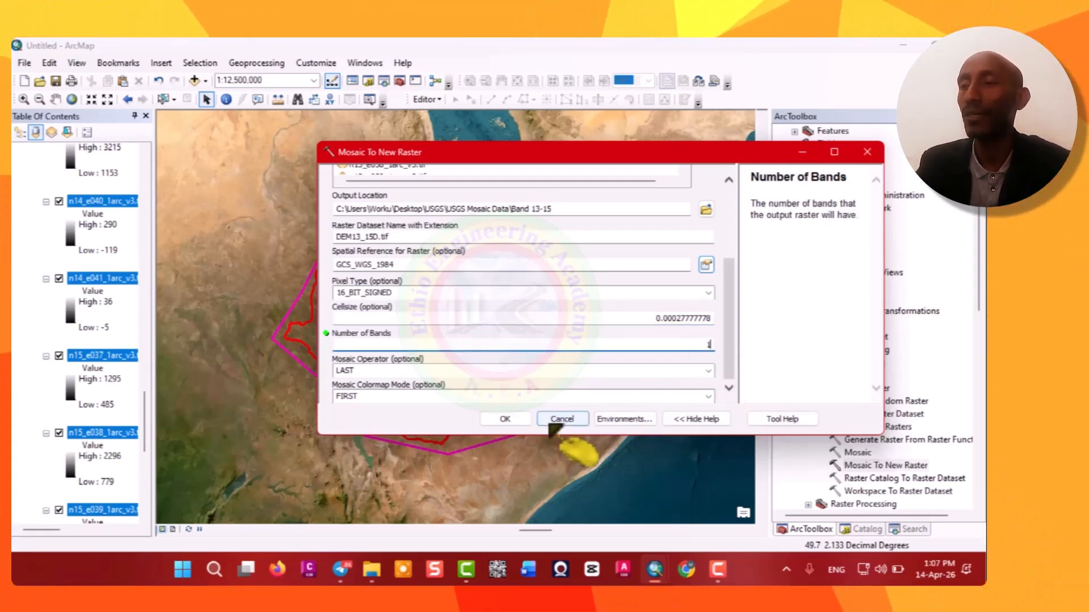
left_click(506, 419)
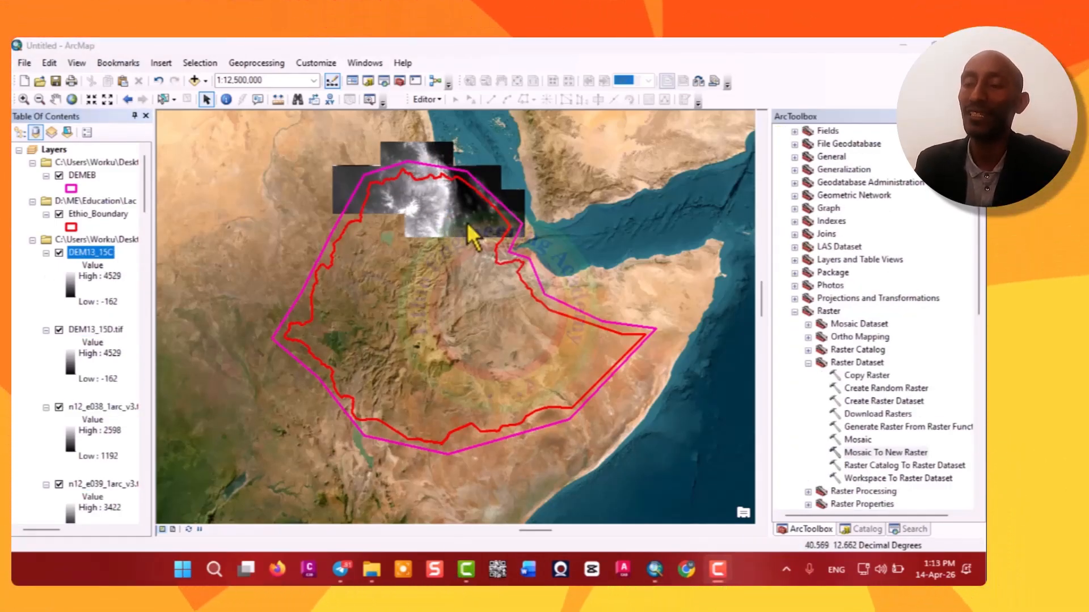
Remove the layer group holding the Band 13-15 tiles and mosaic outputs from the map.
left_click(134, 239)
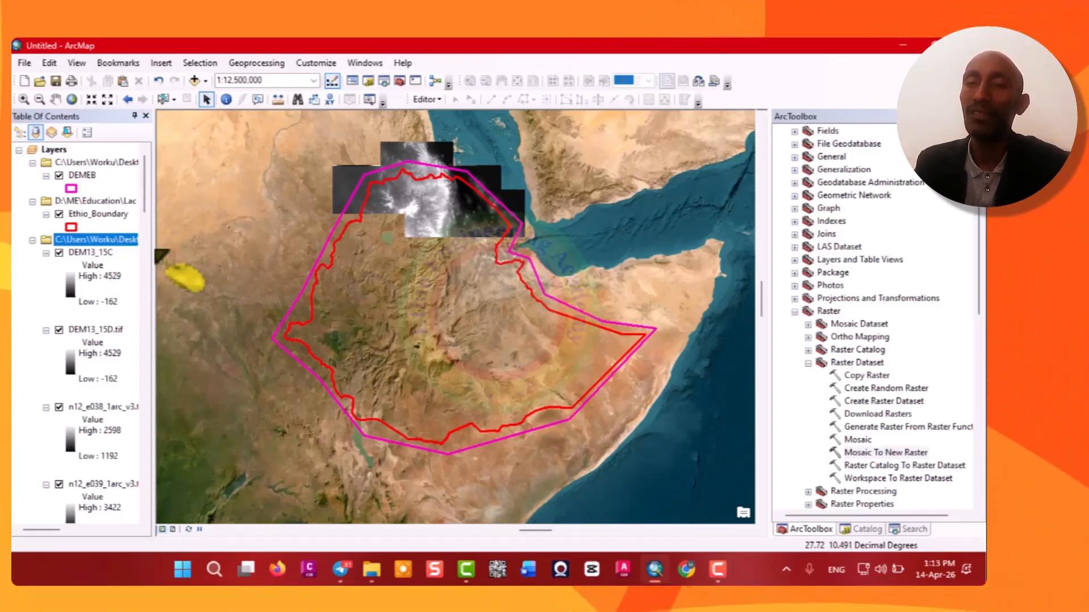
key("Delete")
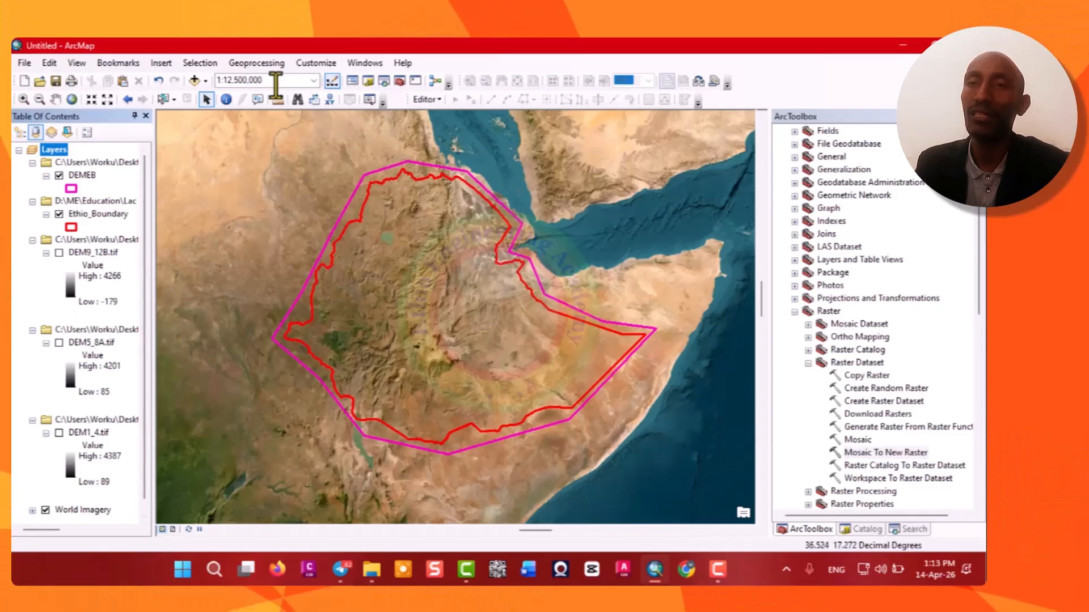
Add the dem13_15c raster from the Band 13-15 folder to the map.
left_click(205, 81)
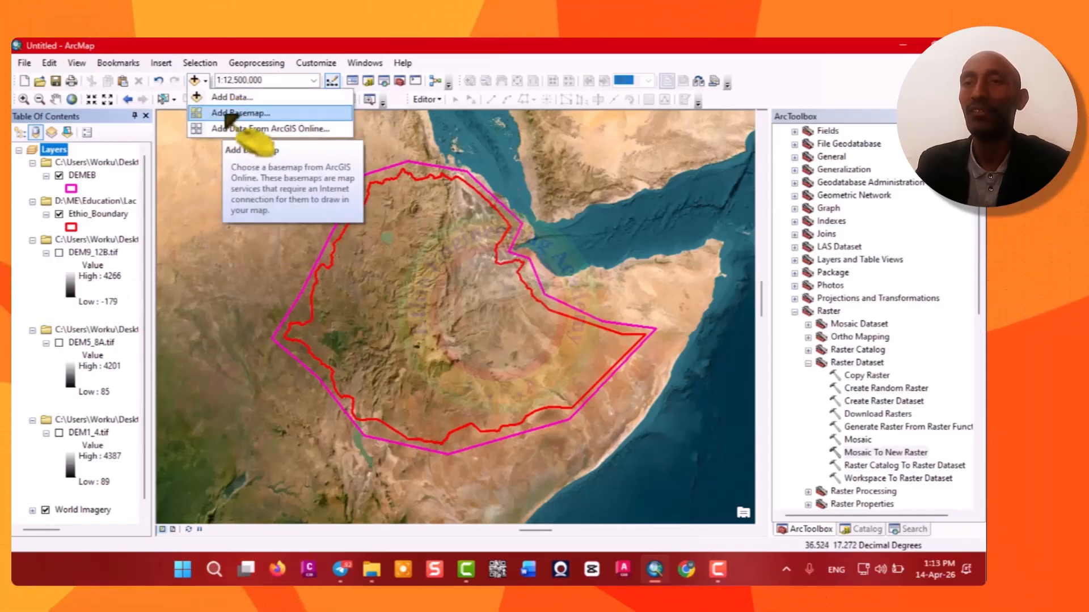
left_click(227, 97)
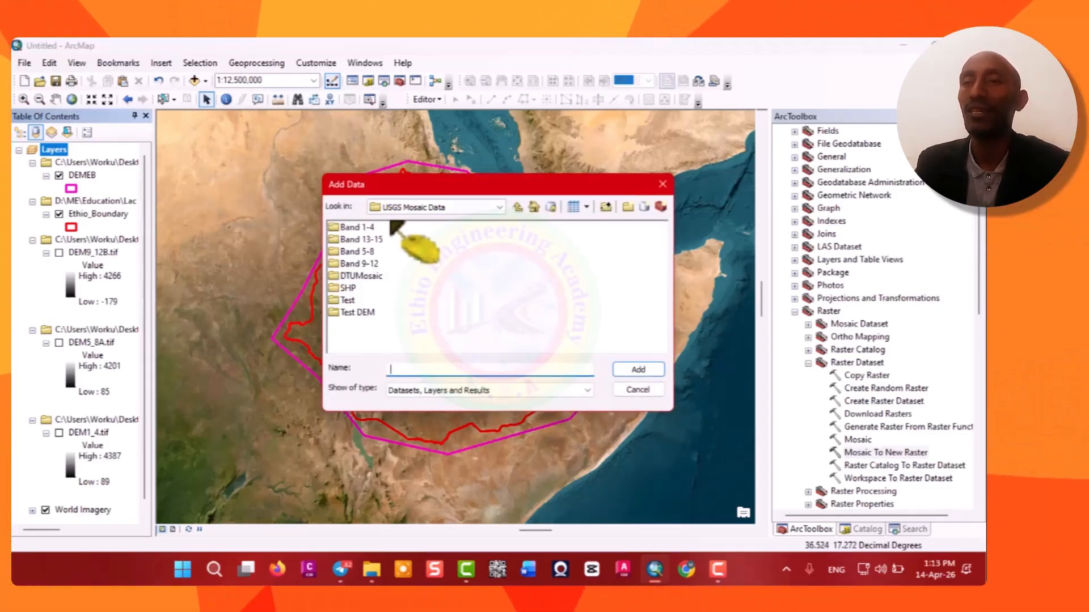
double_click(370, 240)
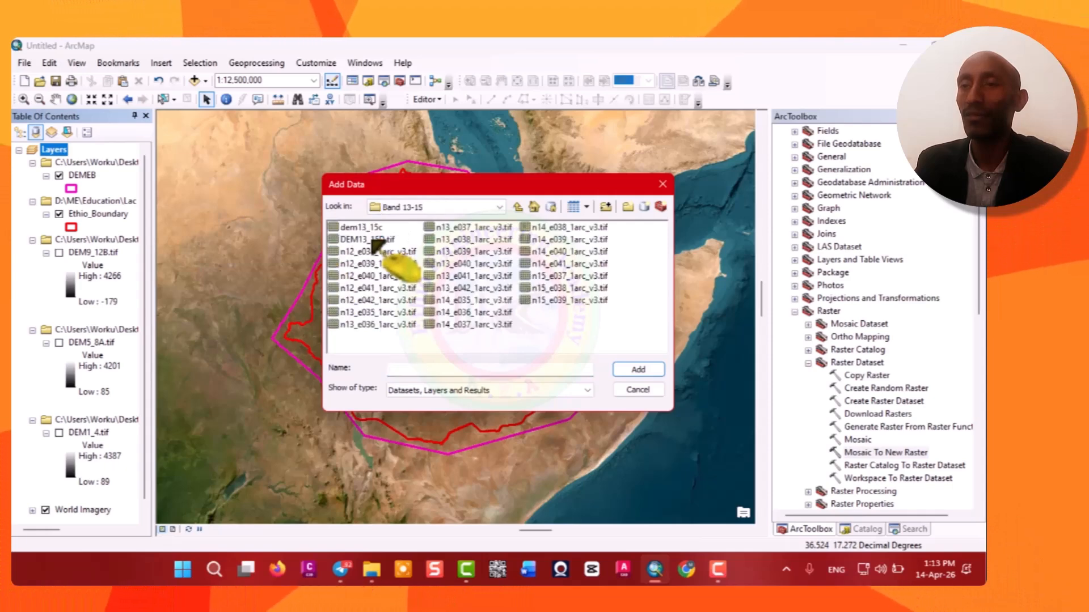
left_click(376, 228)
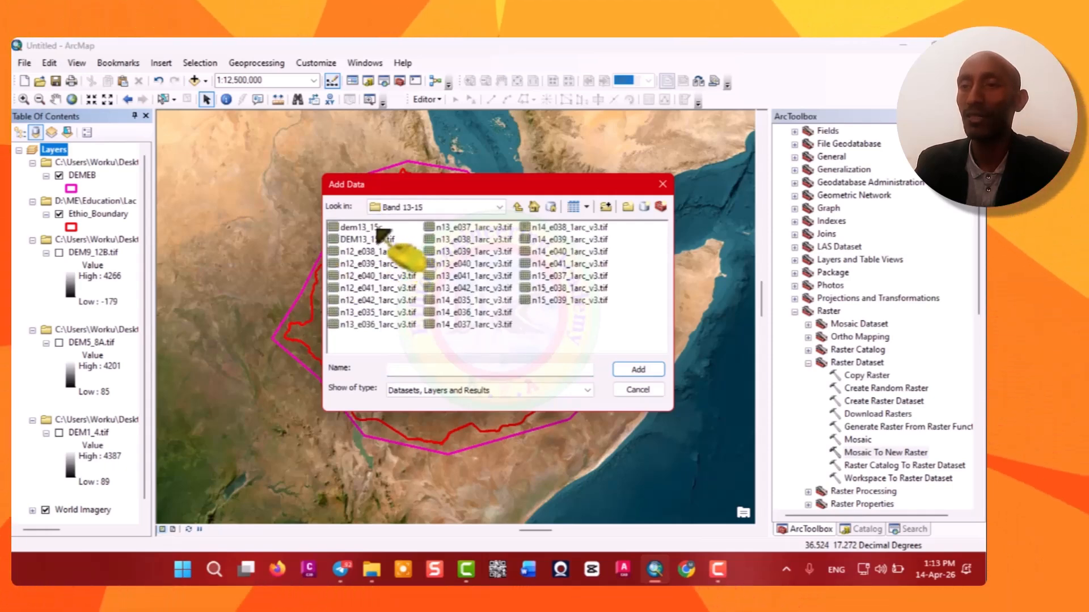
left_click(644, 369)
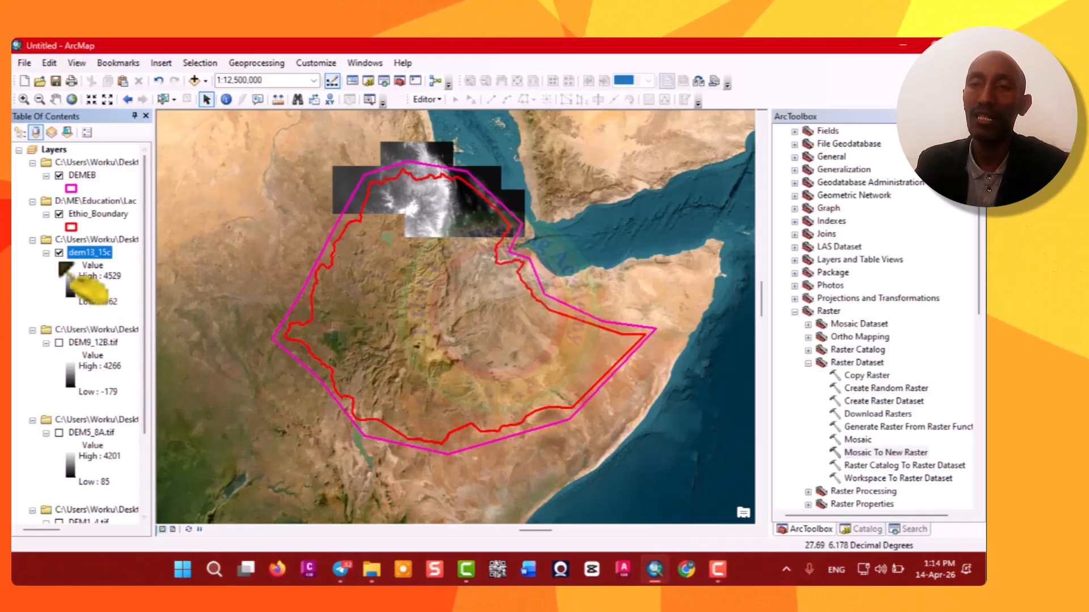
Turn on the display of the DEM9_12B, DEM5_8A and DEM1_4 layers.
left_click(59, 343)
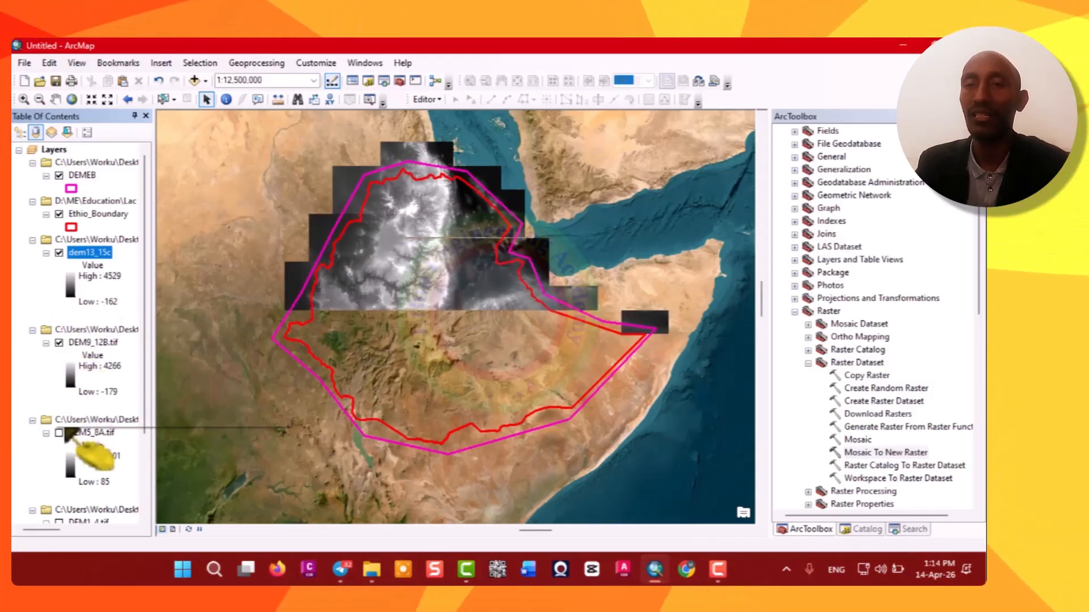
left_click(59, 432)
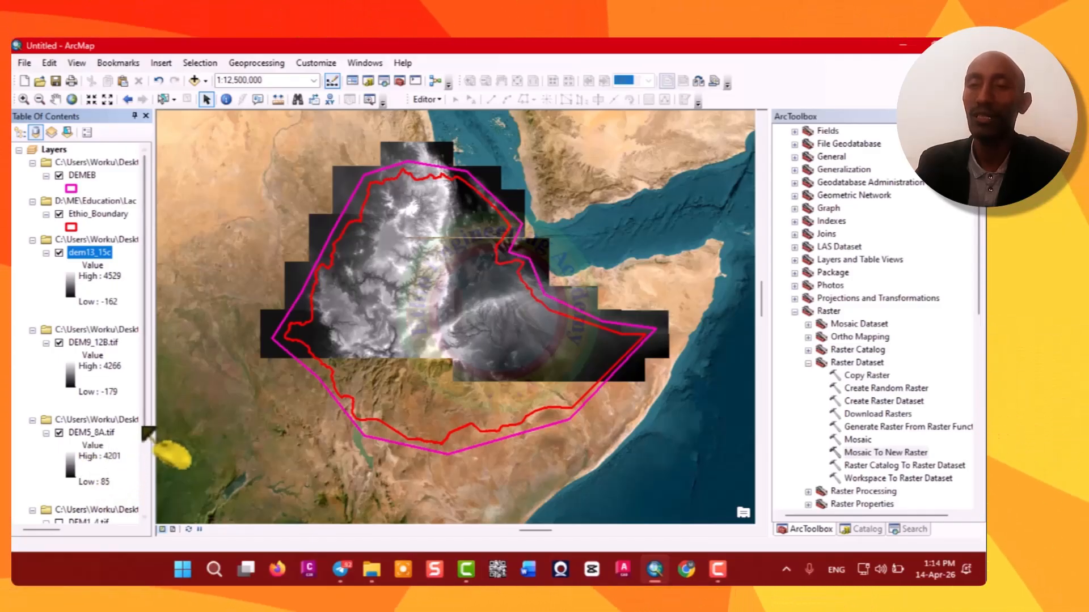
scroll(91, 436, "down", 3)
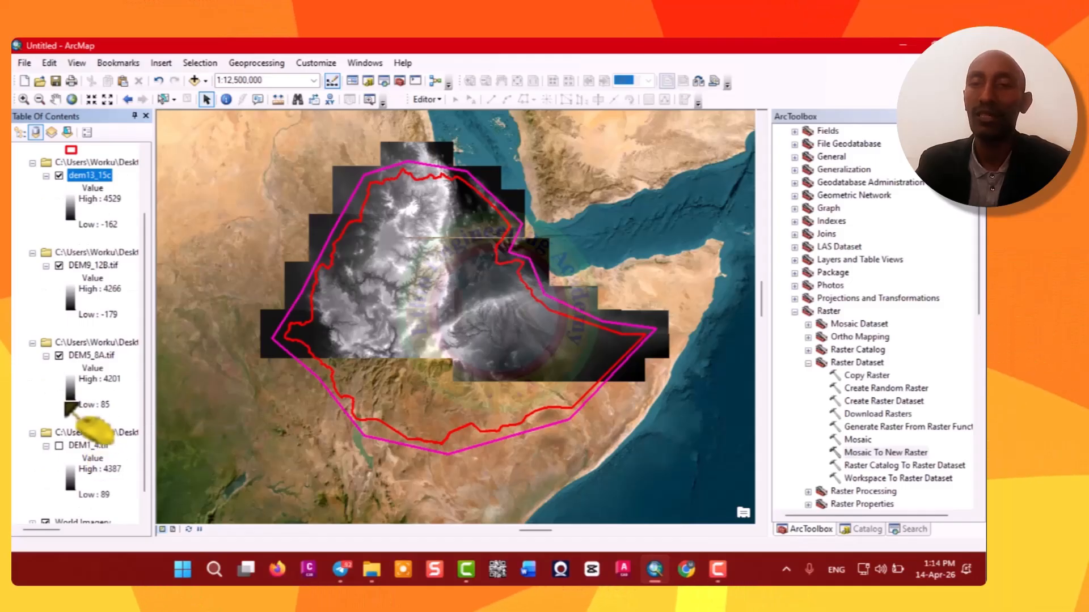
left_click(59, 446)
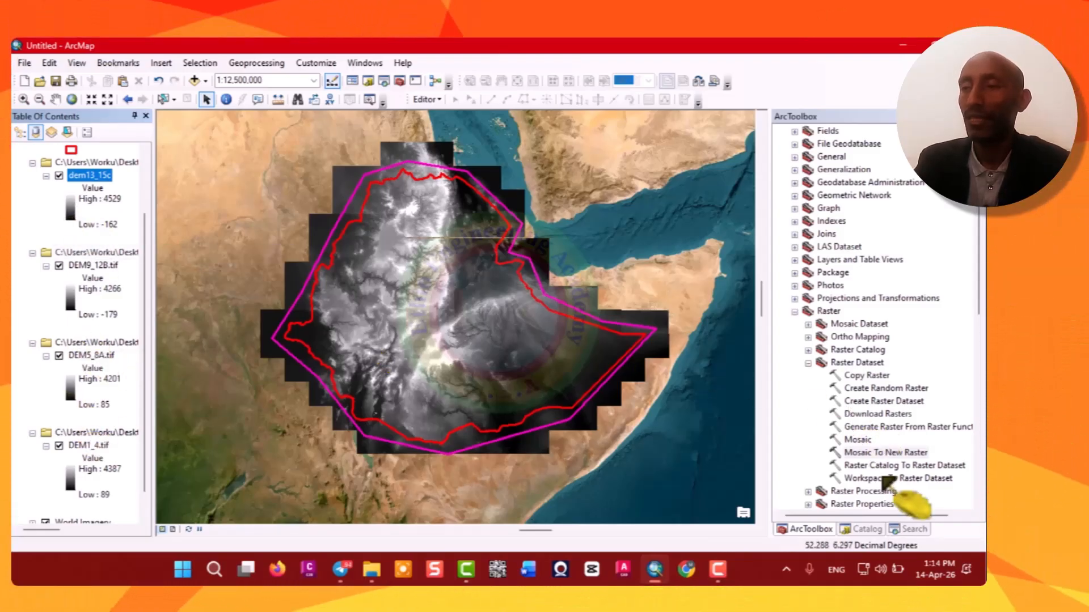
Open Mosaic To New Raster and add DEM1_4.tif, DEM5_8A.tif, DEM9_12B.tif and dem13_15c as input rasters.
double_click(885, 453)
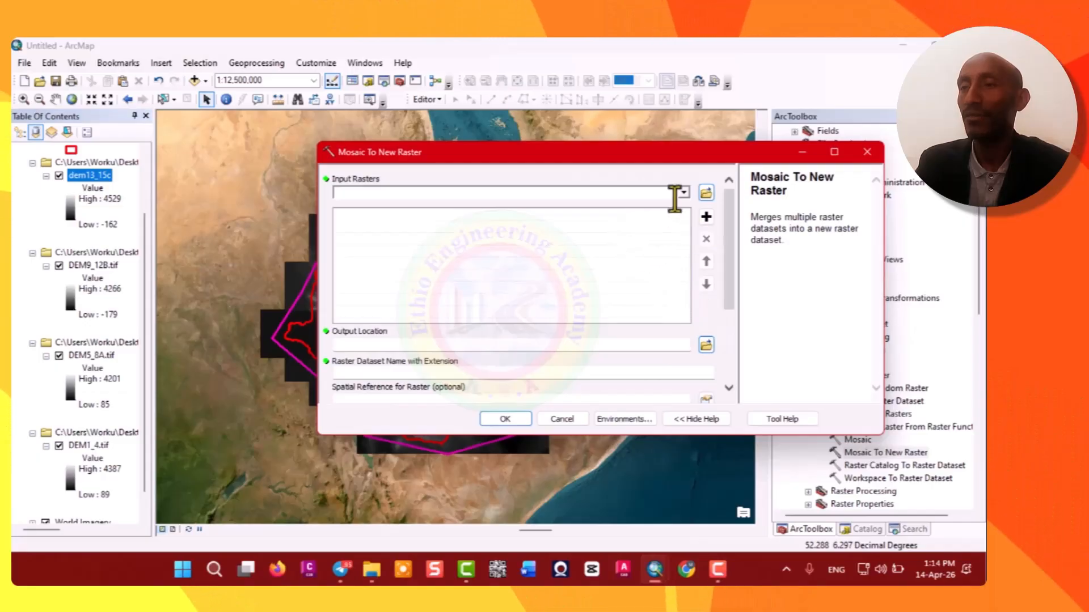
left_click(683, 193)
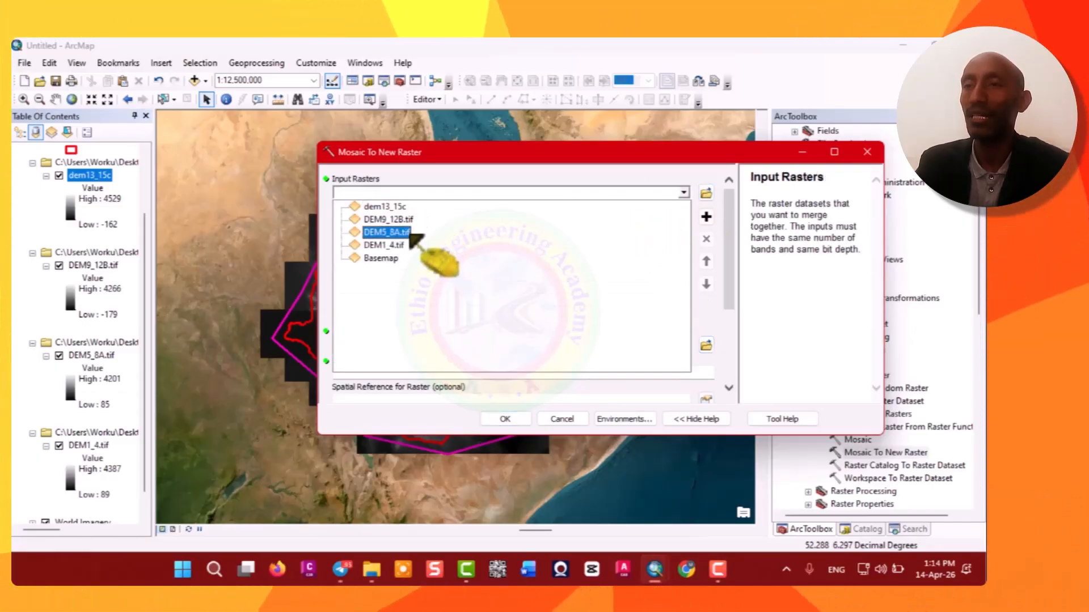
left_click(394, 250)
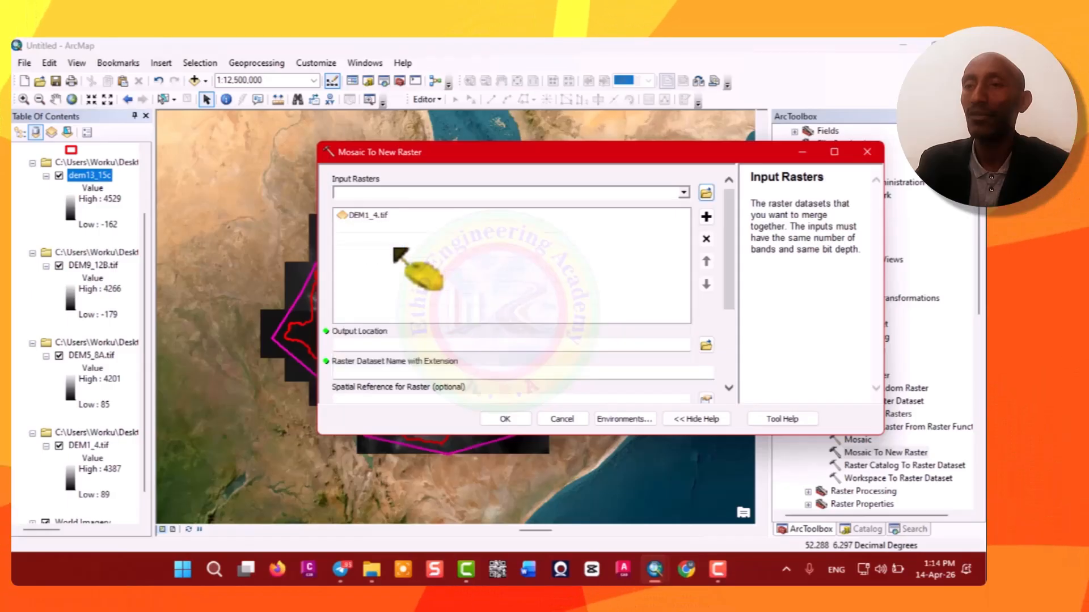
left_click(684, 193)
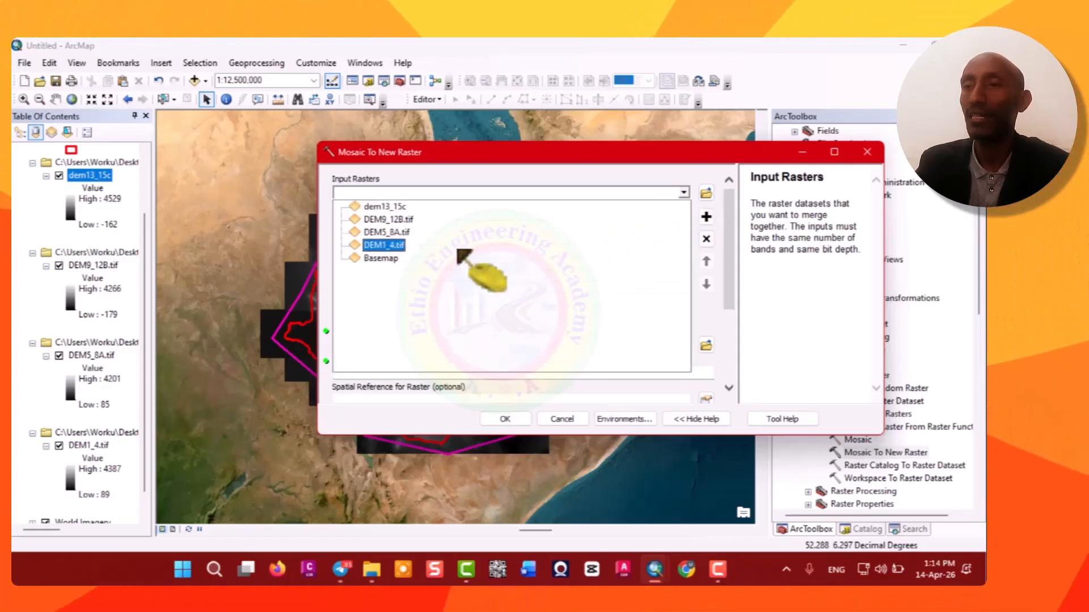
left_click(396, 232)
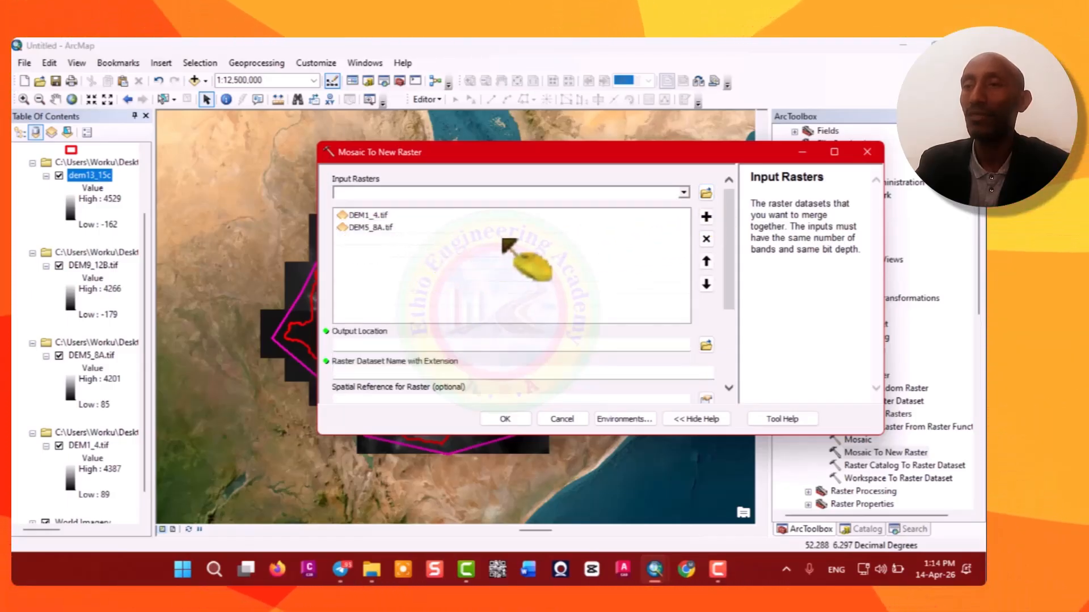
left_click(685, 193)
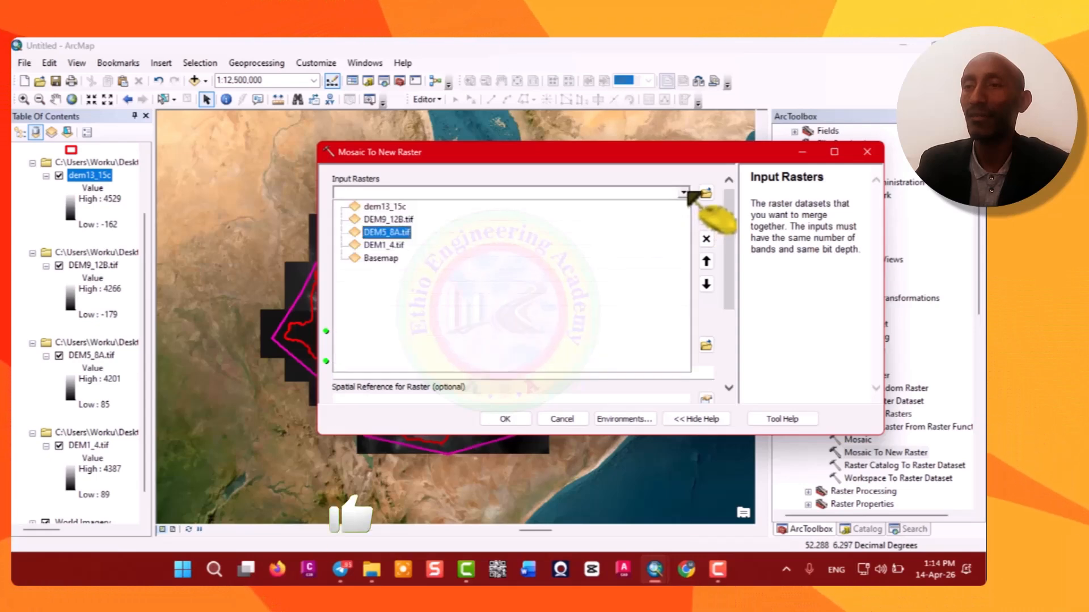
left_click(406, 219)
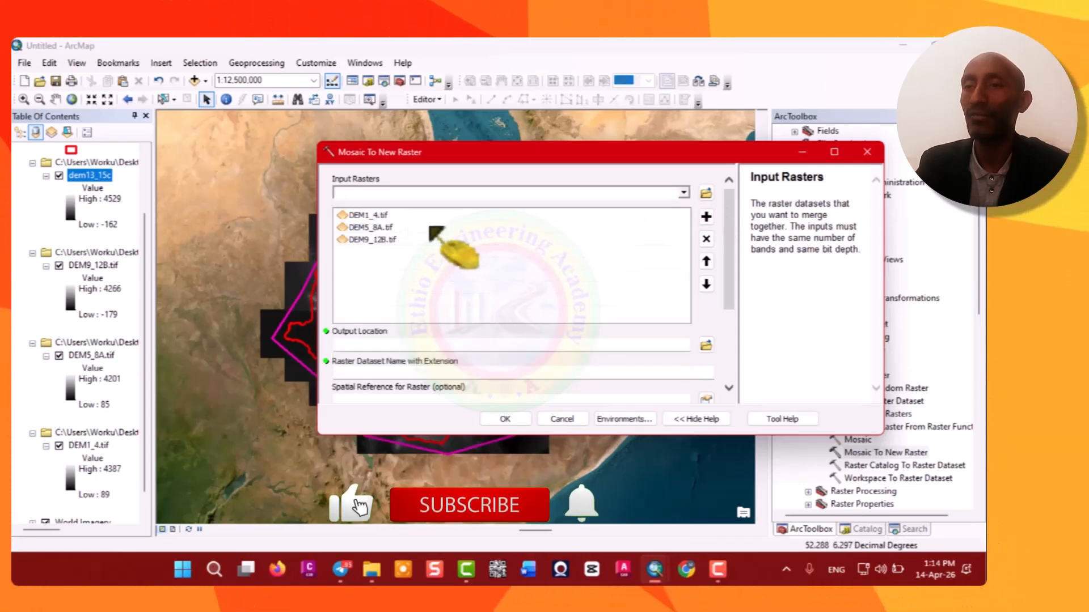
left_click(685, 193)
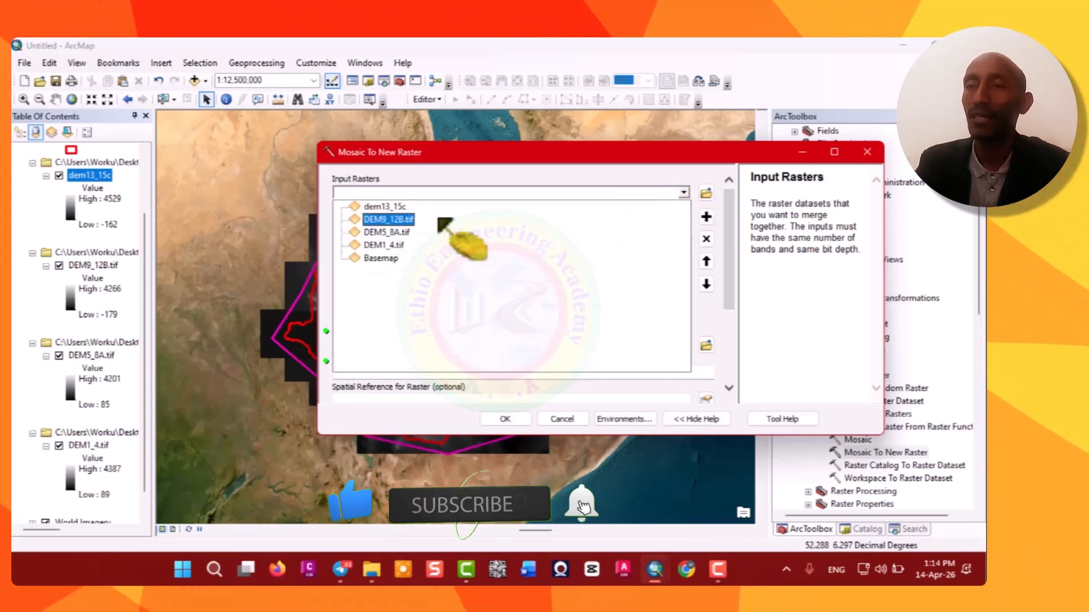
left_click(426, 207)
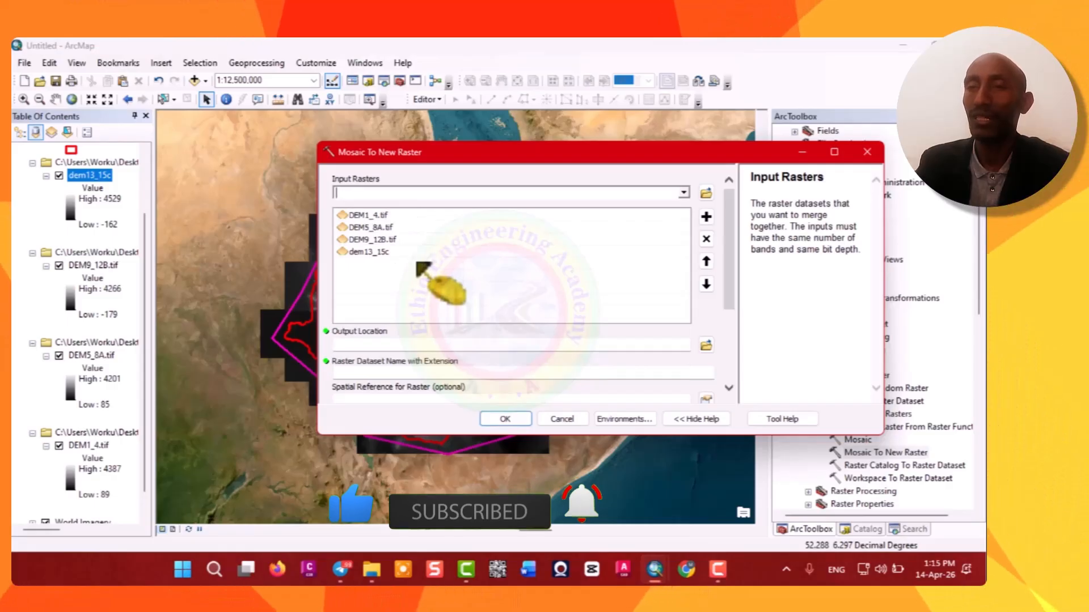
Create a new folder named Ethio USGS DEM inside USGS Mosaic Data and set it as the output location.
left_click(708, 347)
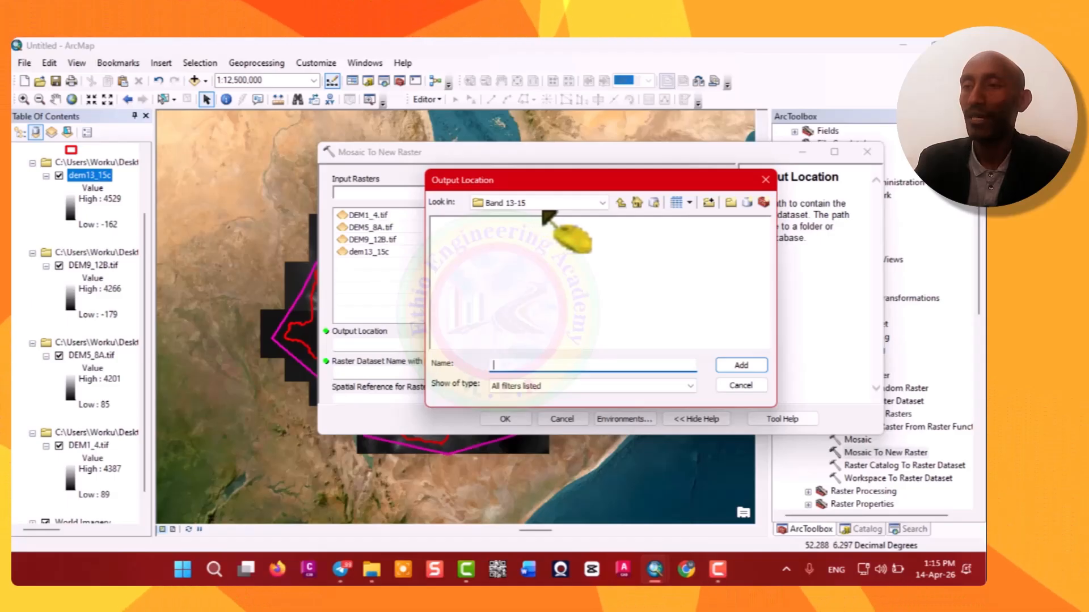
left_click(604, 203)
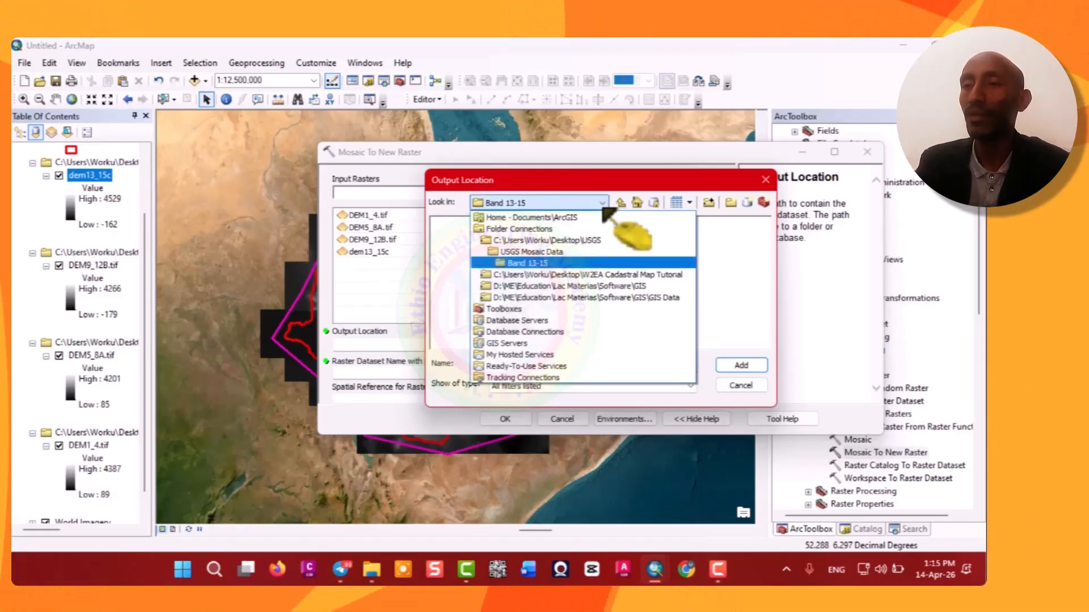
left_click(547, 251)
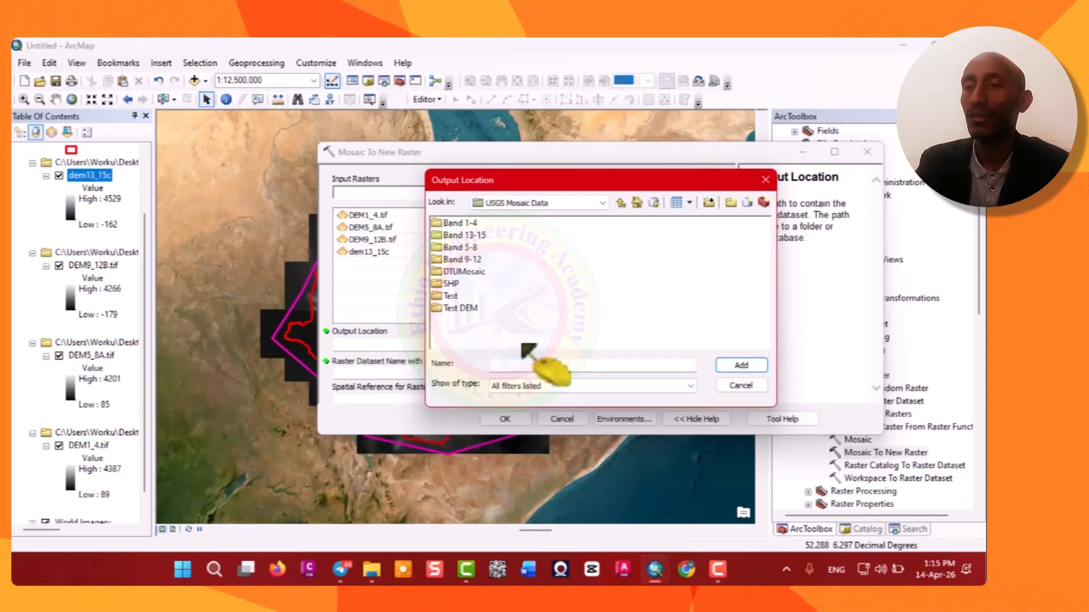
left_click(733, 204)
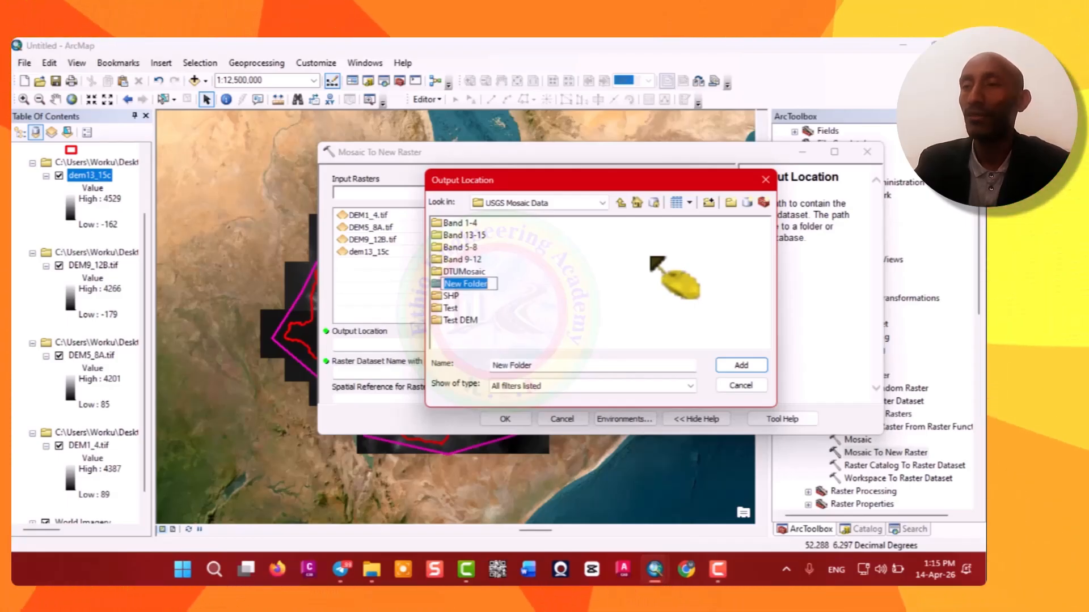
type("E")
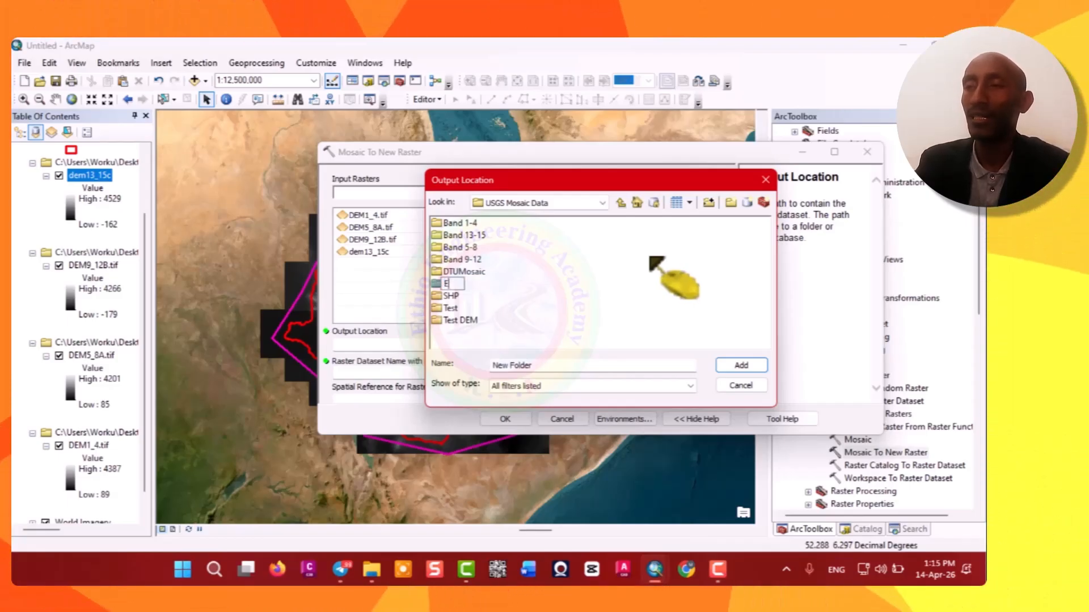
type("thio")
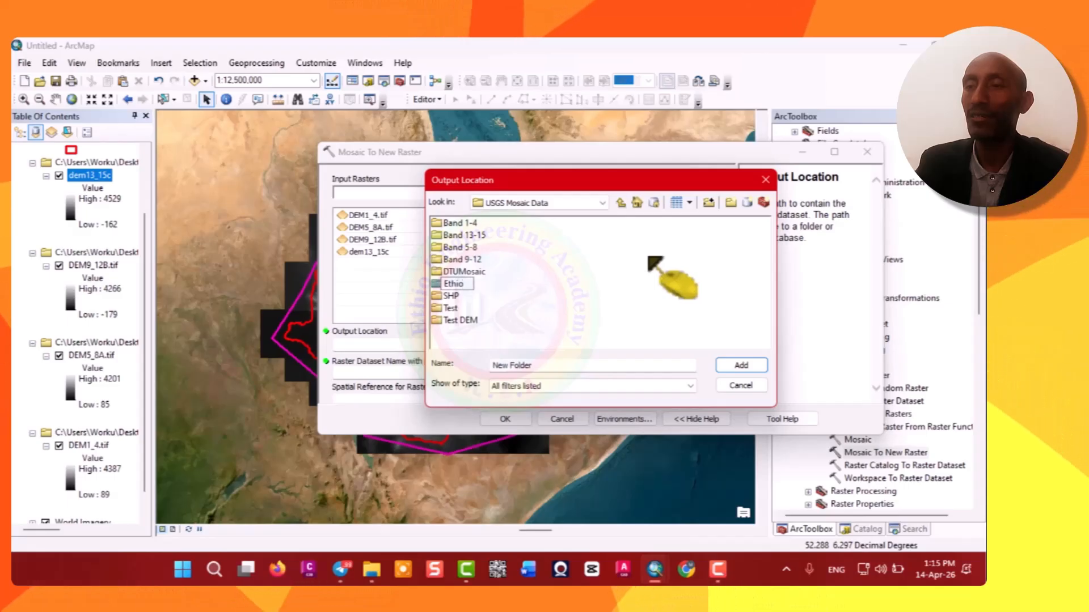
type(" U")
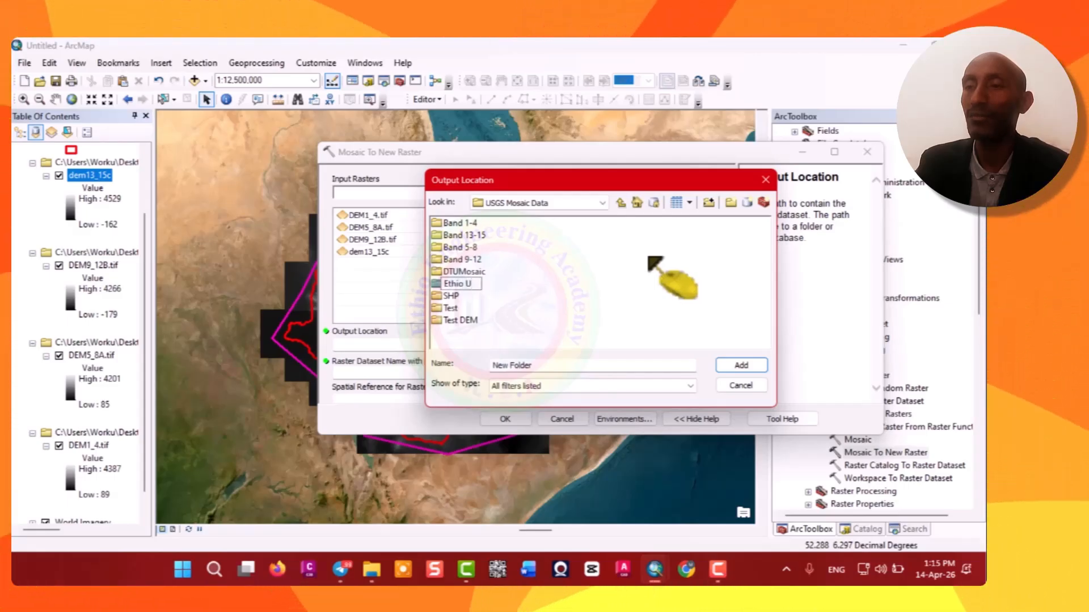
type("SGS DEM")
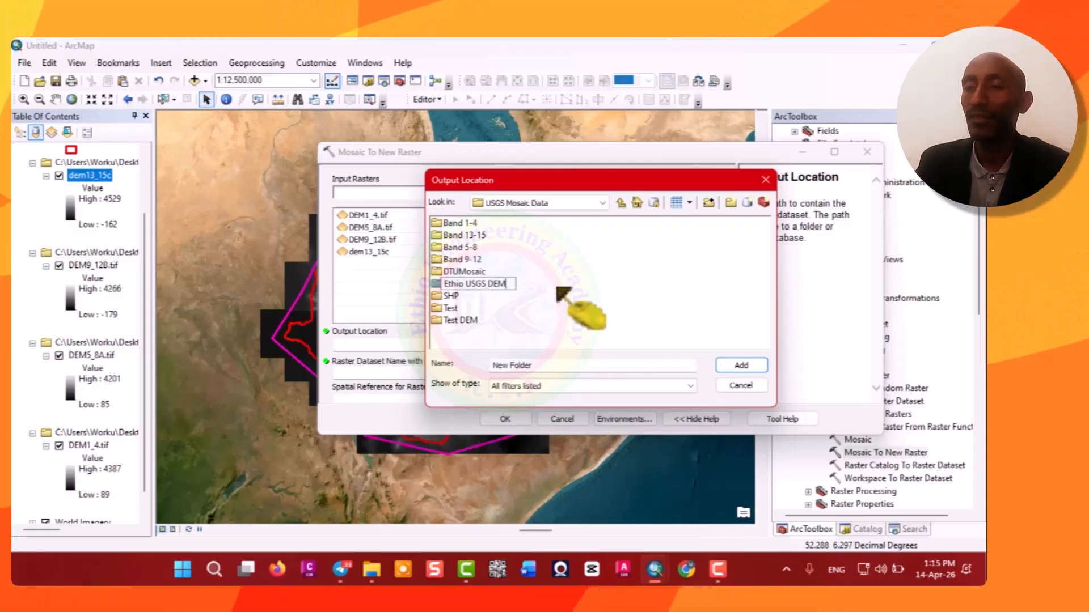
left_click(517, 290)
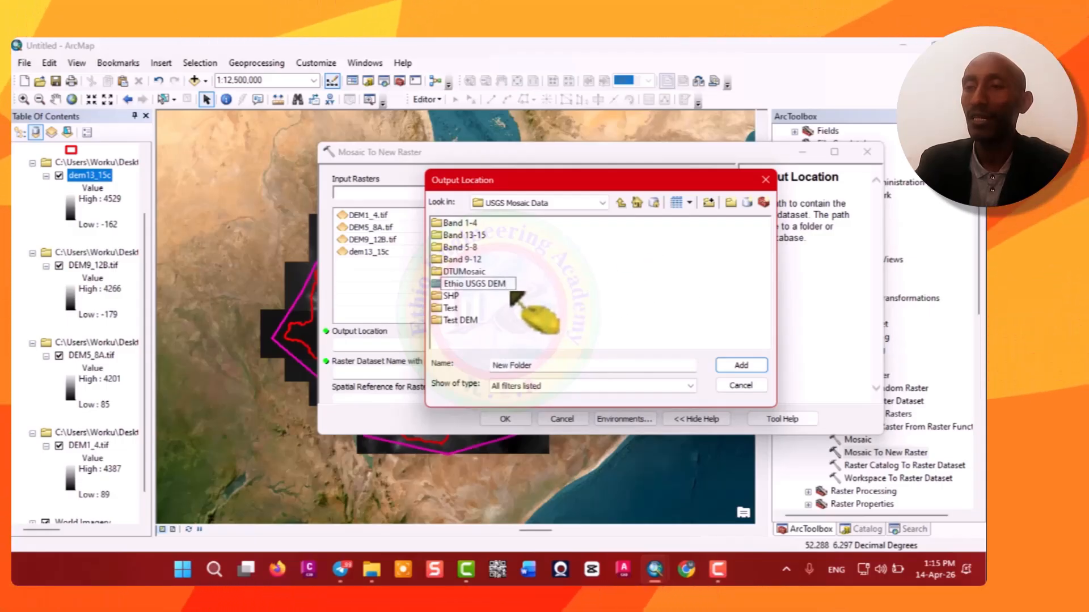
left_click(476, 284)
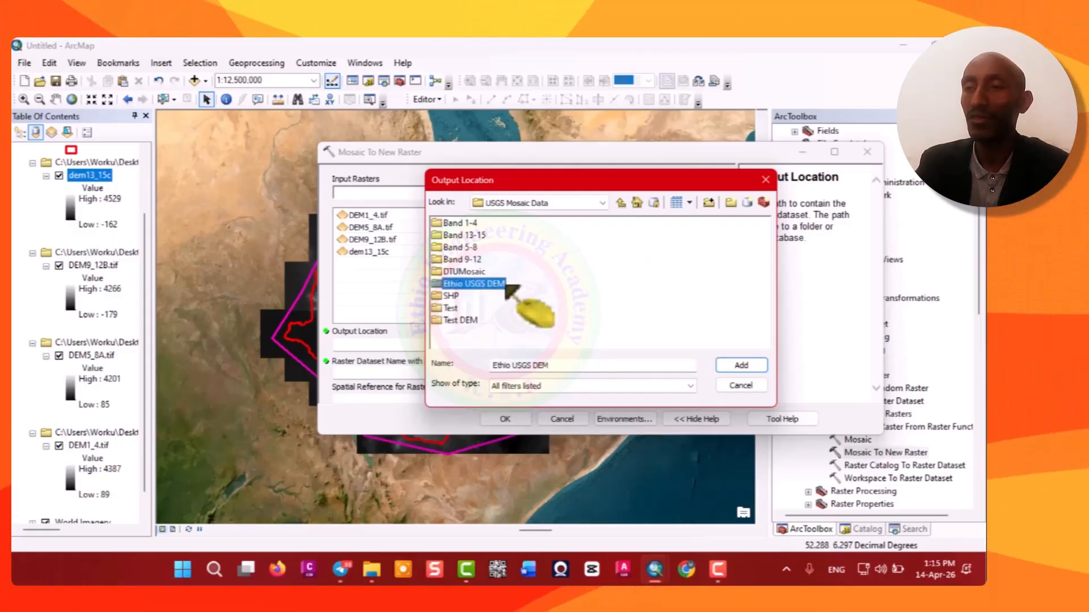
left_click(741, 365)
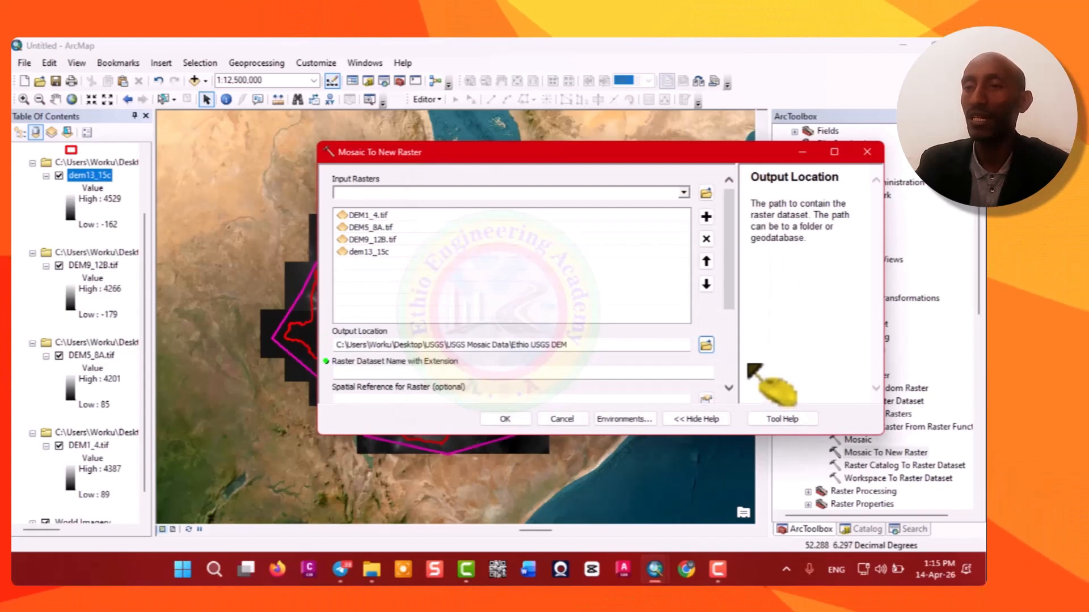
Name the output raster dataset ET_USGS_DEM.tif.
left_click(632, 374)
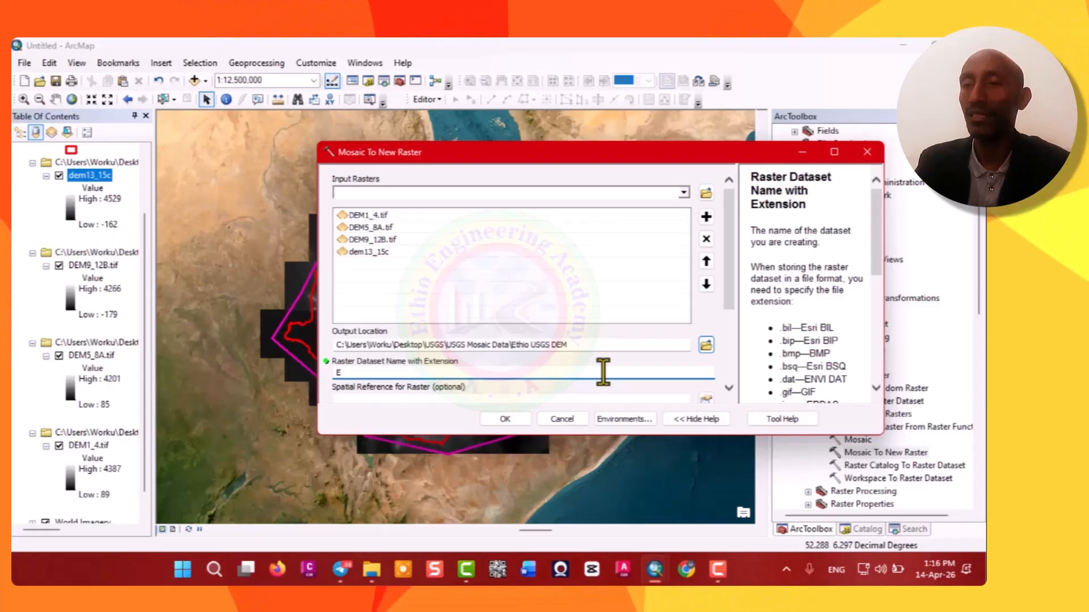
type("Et")
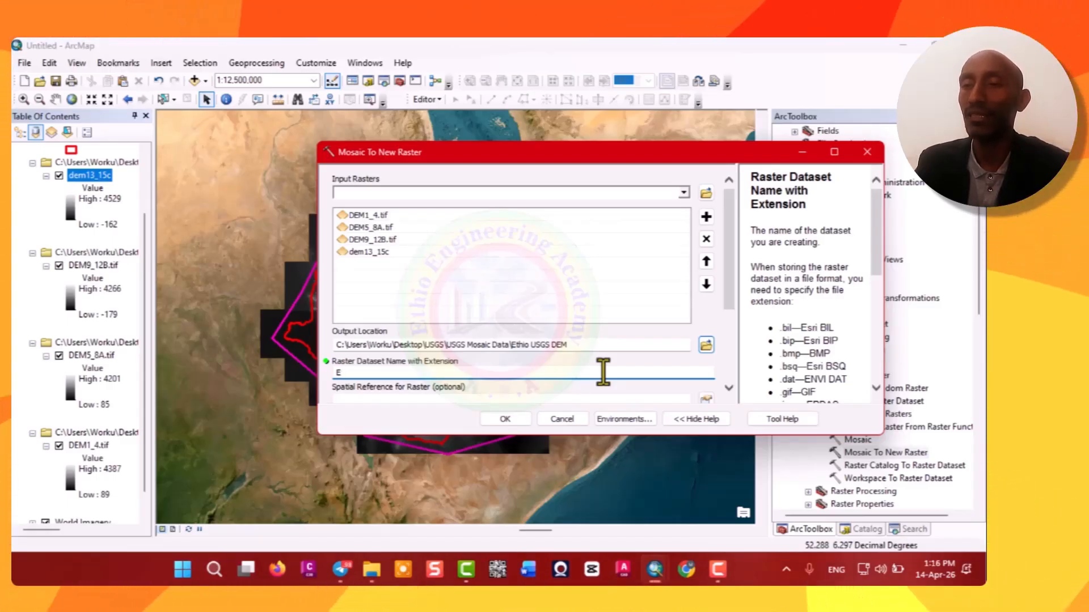
type("T_")
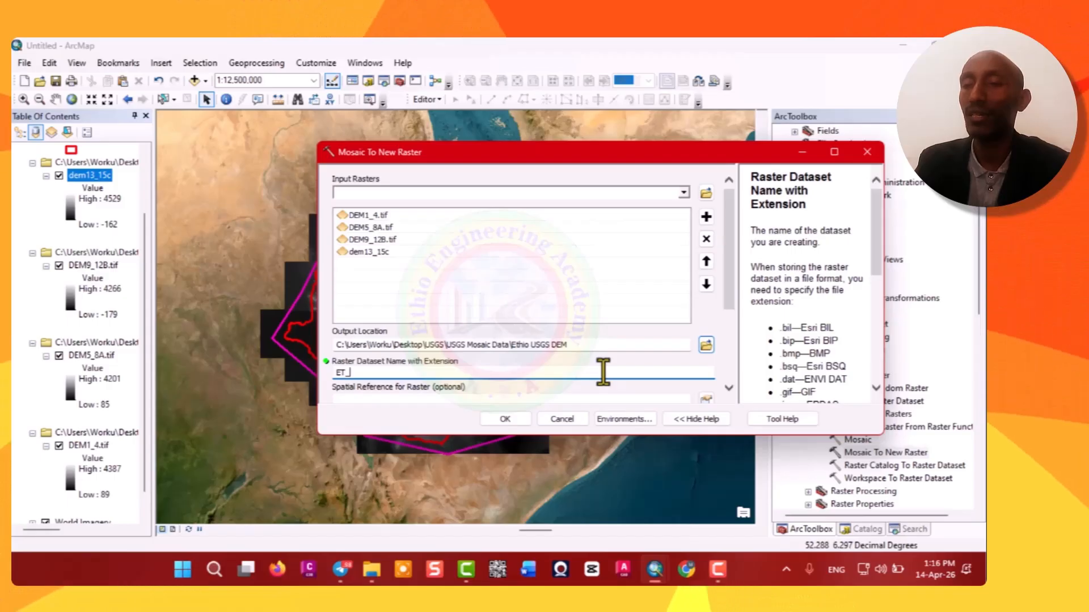
type("US")
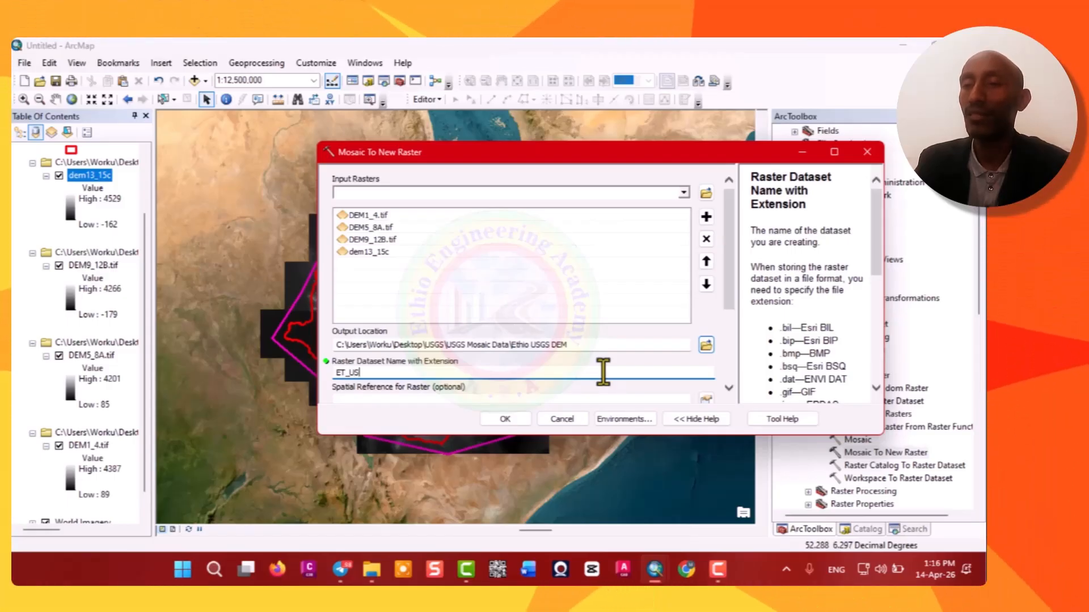
type("GS")
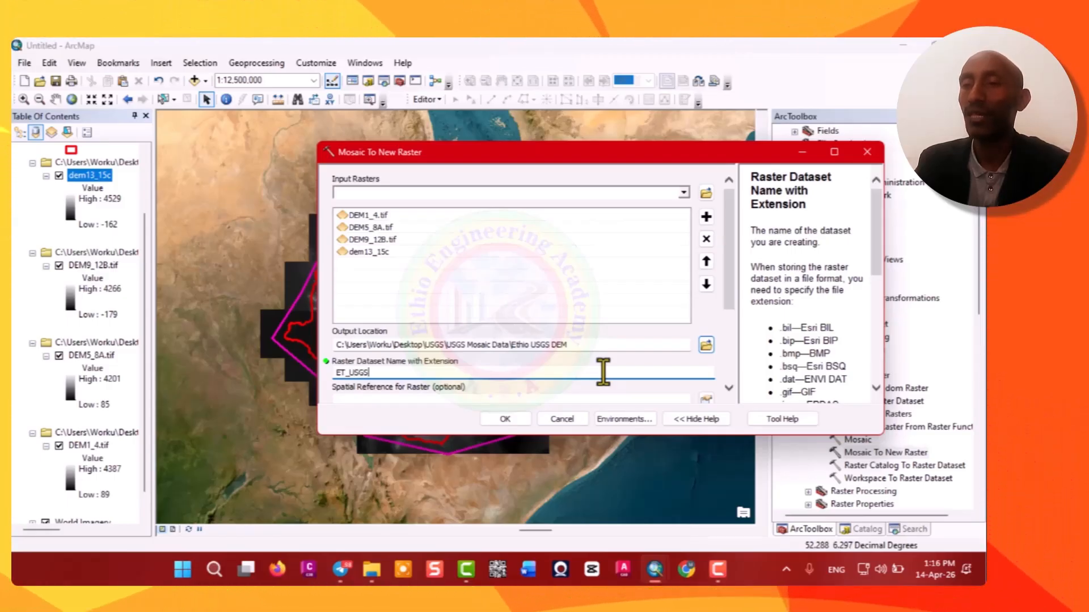
type("_")
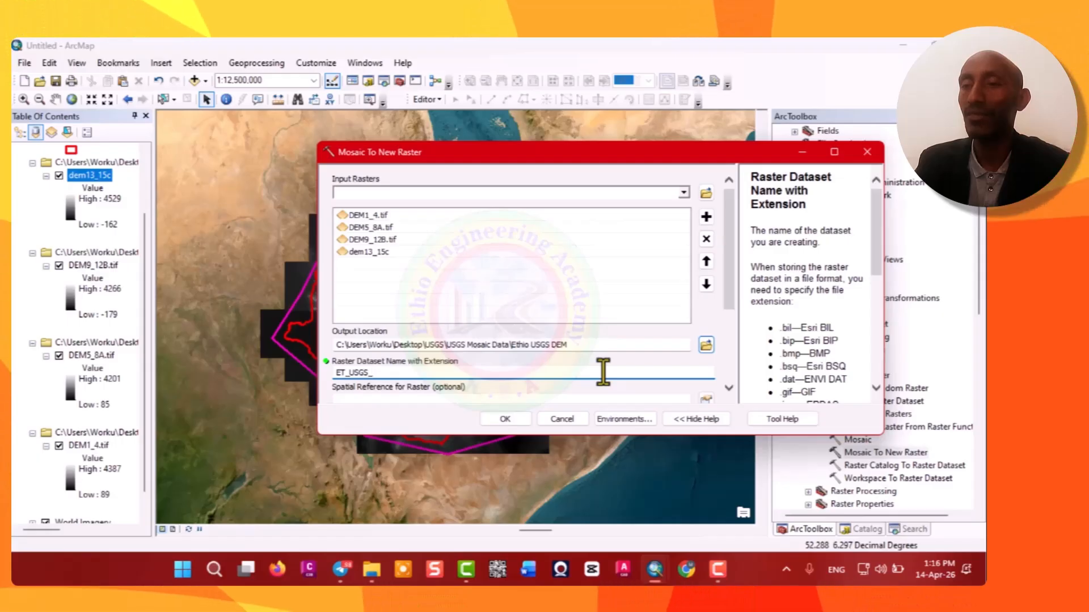
type("DEM")
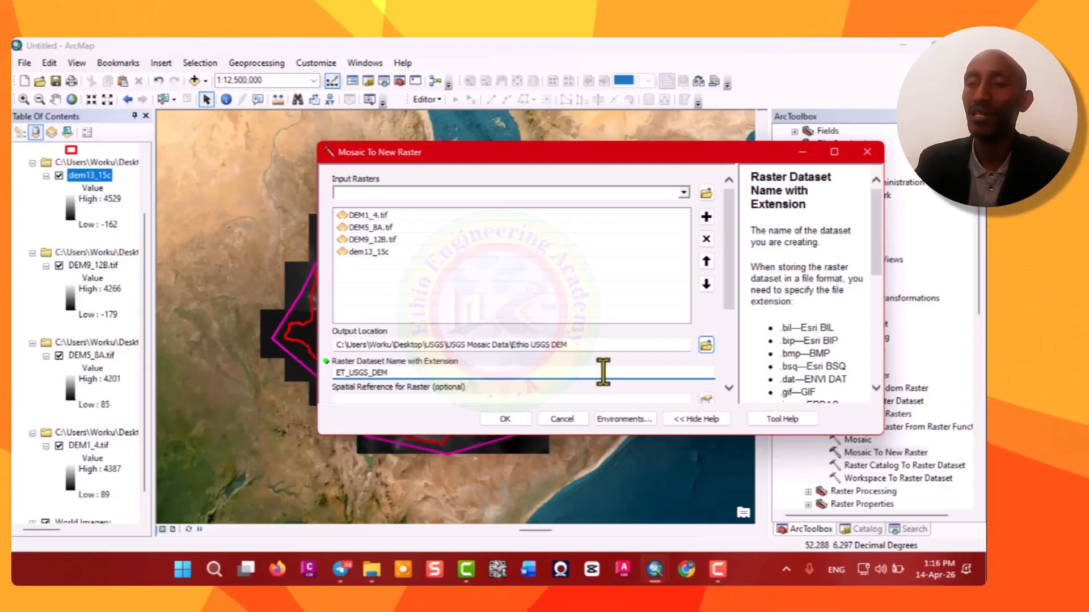
type(".tif")
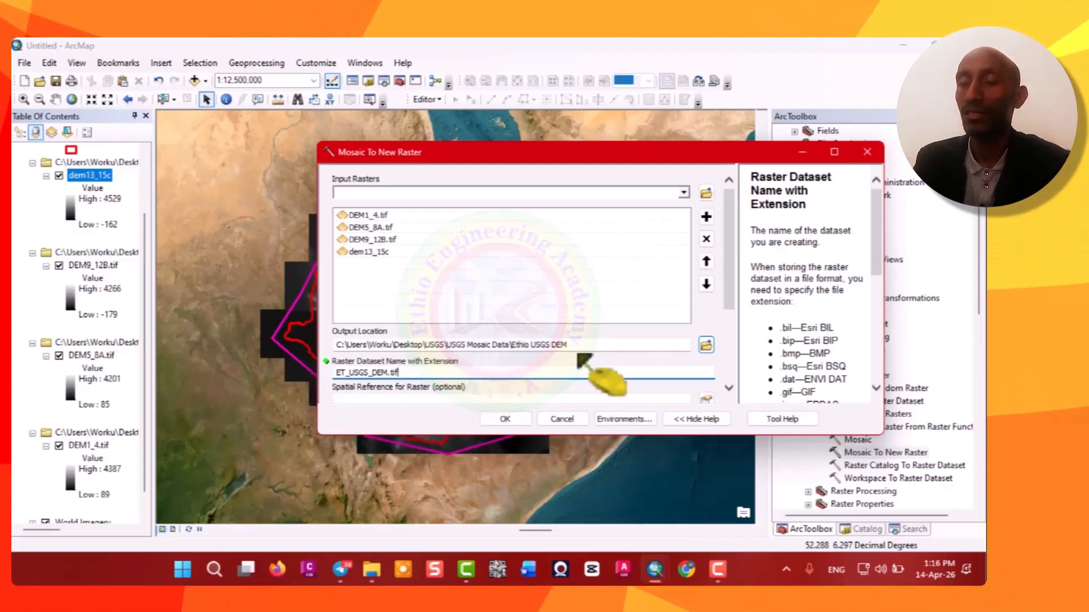
Set the output spatial reference to GCS_WGS_1984 from the map's layer coordinate systems.
scroll(581, 349, "down", 1)
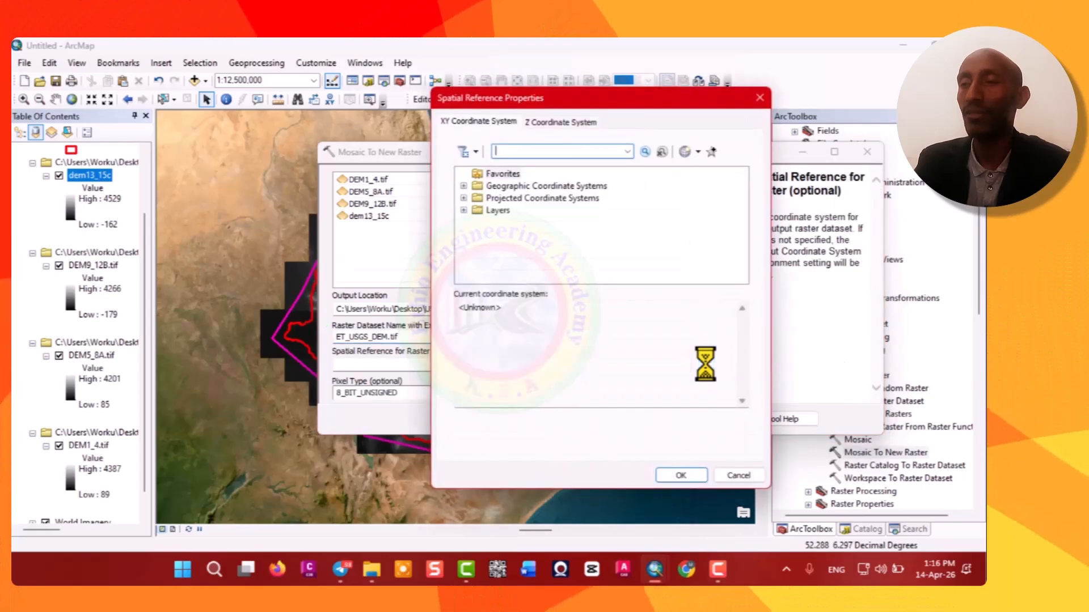
left_click(464, 211)
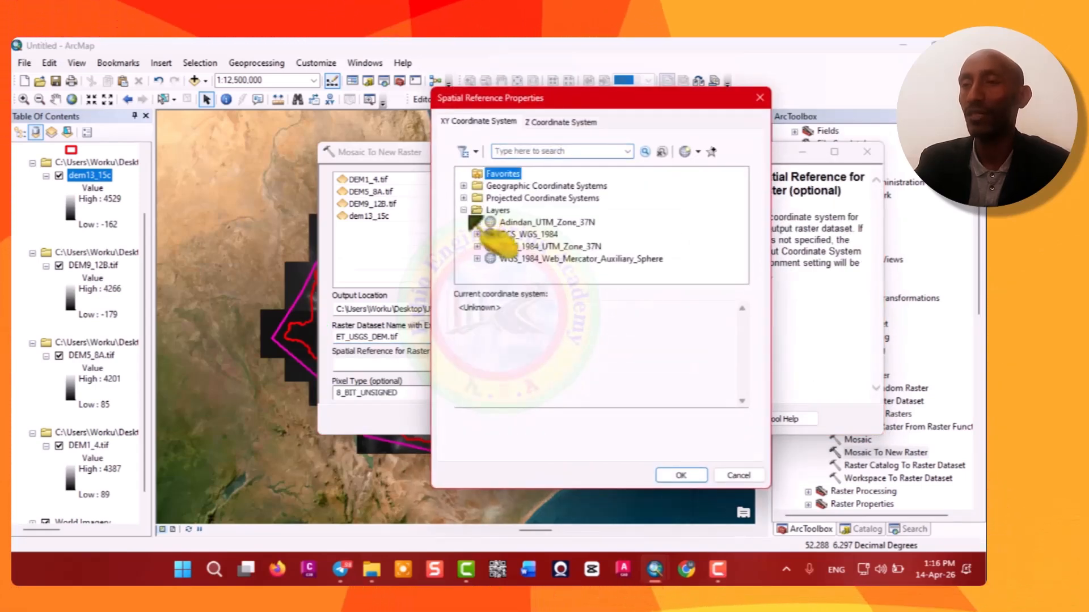
left_click(518, 235)
left_click(680, 476)
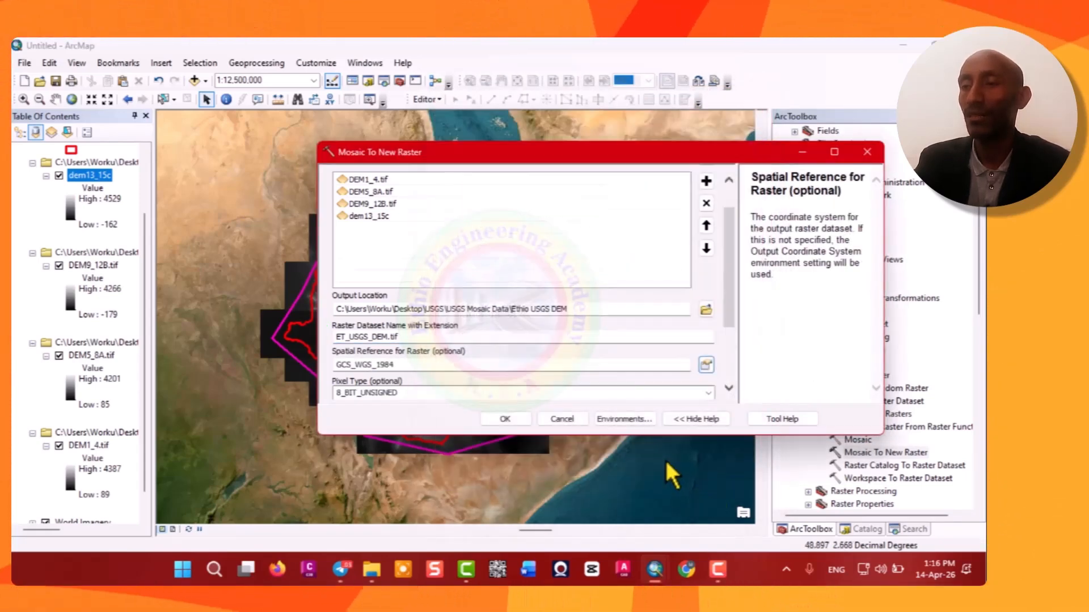
Set the output pixel type to 16_BIT_SIGNED.
scroll(489, 365, "down", 1)
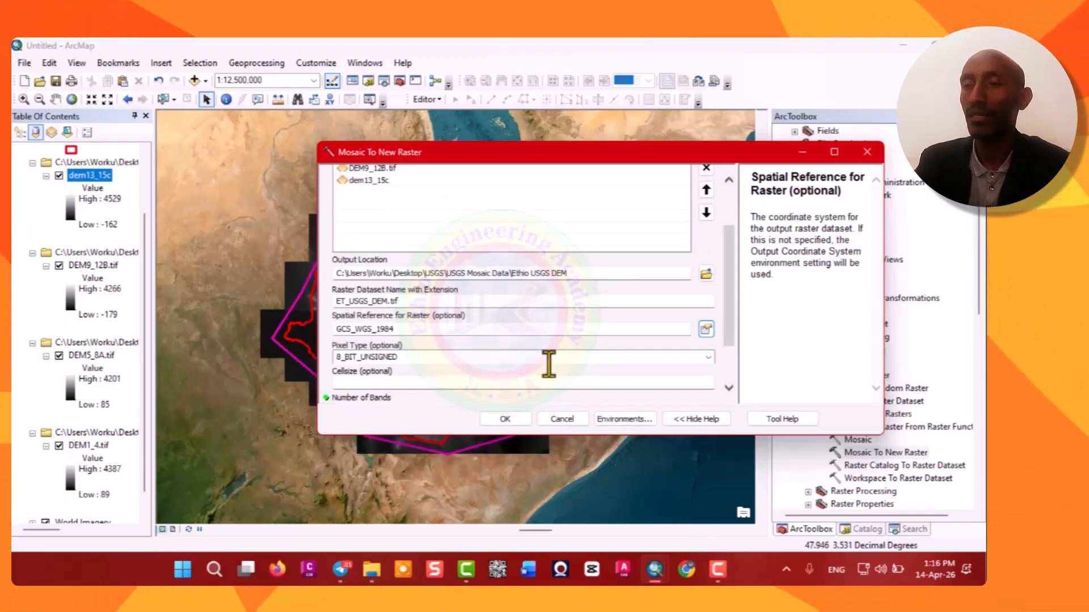
left_click(709, 357)
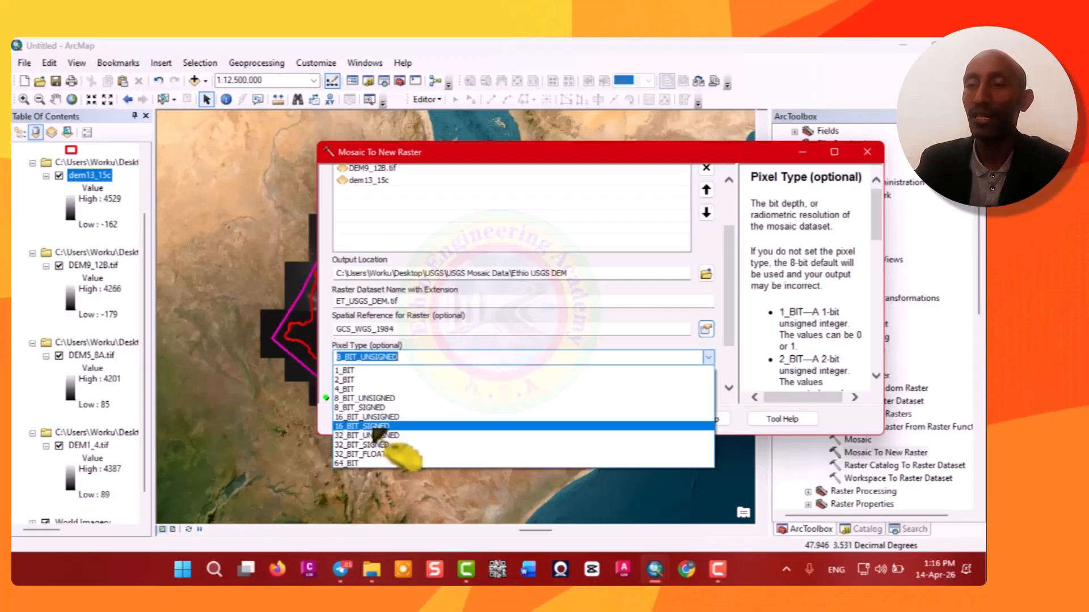
left_click(371, 426)
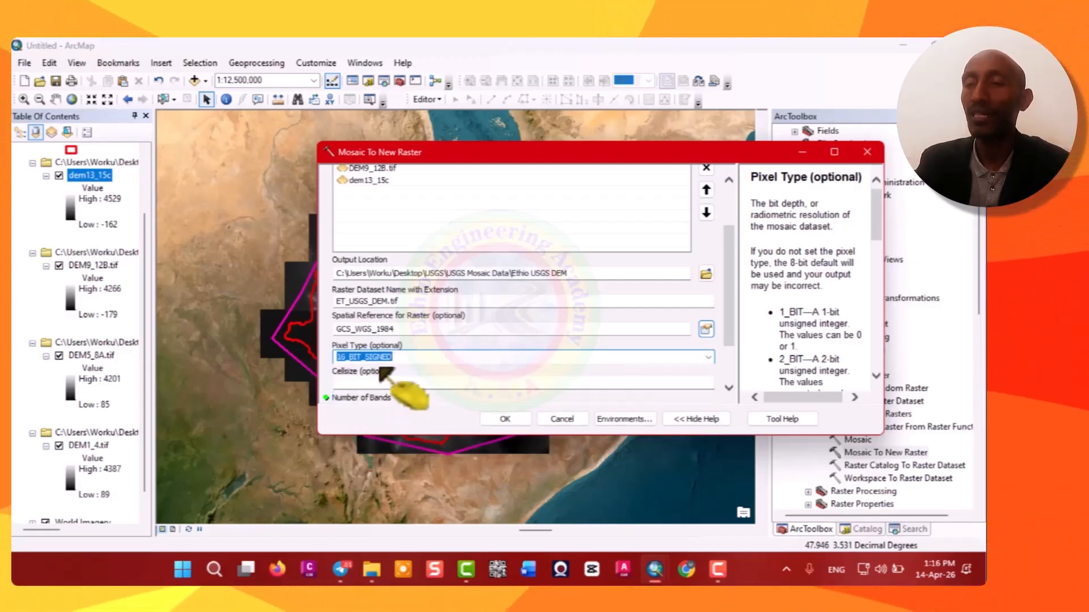
scroll(687, 383, "down", 1)
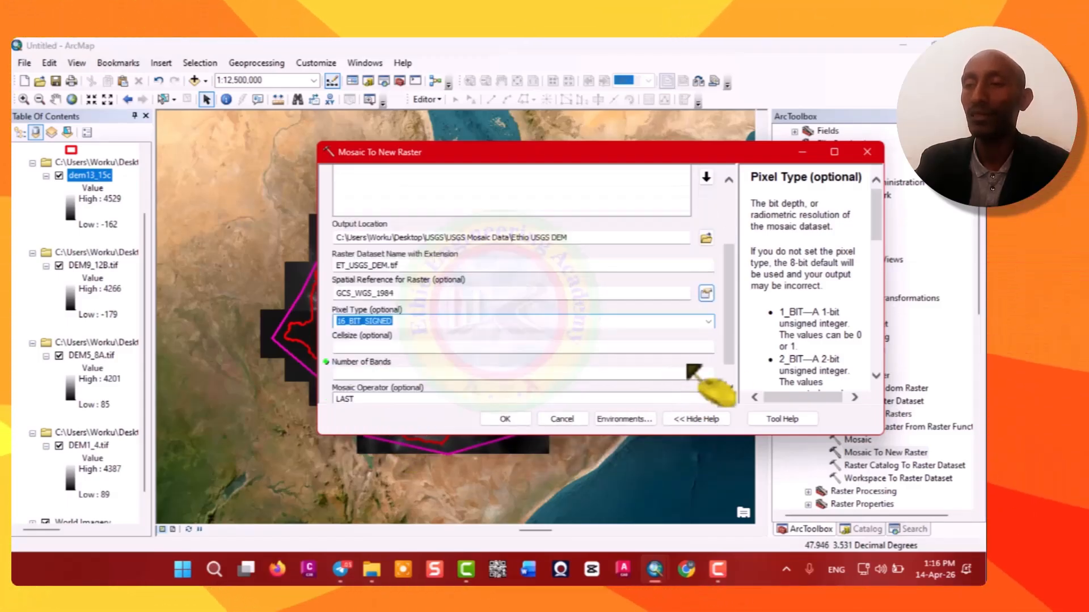
Set the number of bands to 1 and run Mosaic To New Raster.
left_click(710, 347)
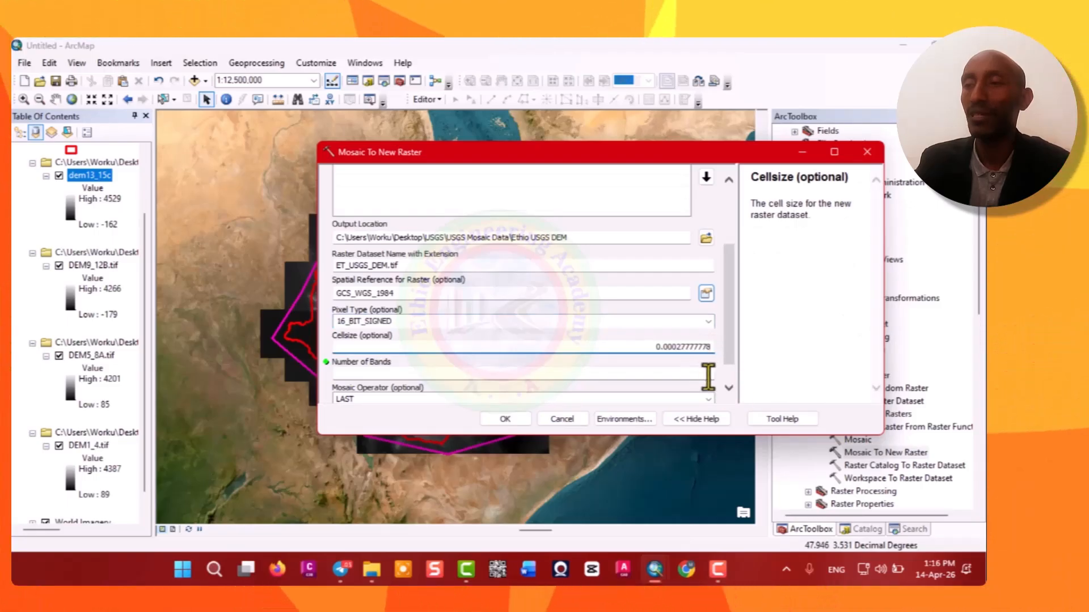
left_click(710, 373)
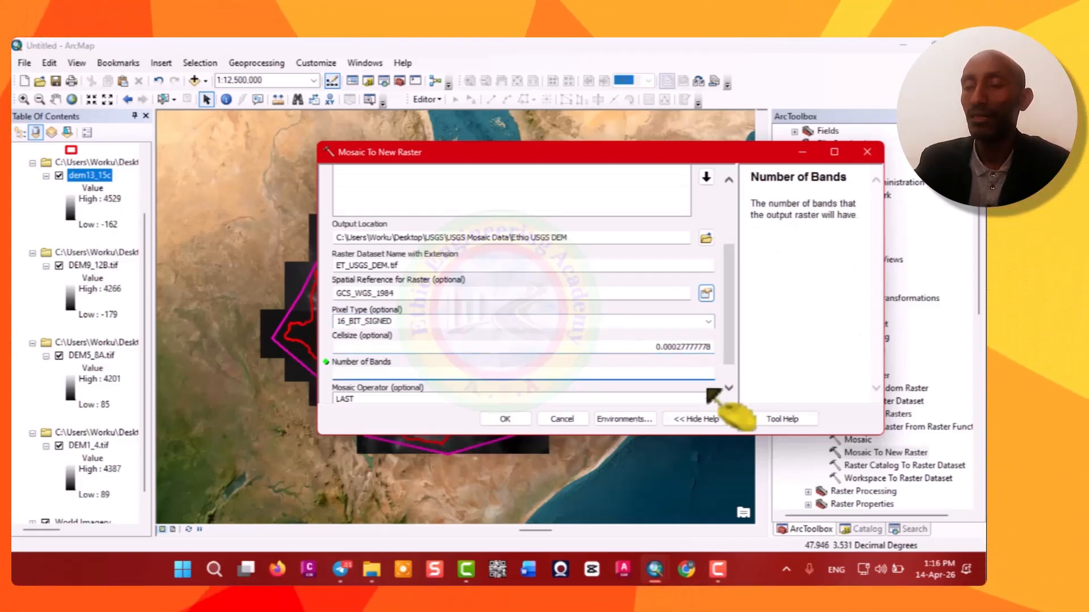
type("1")
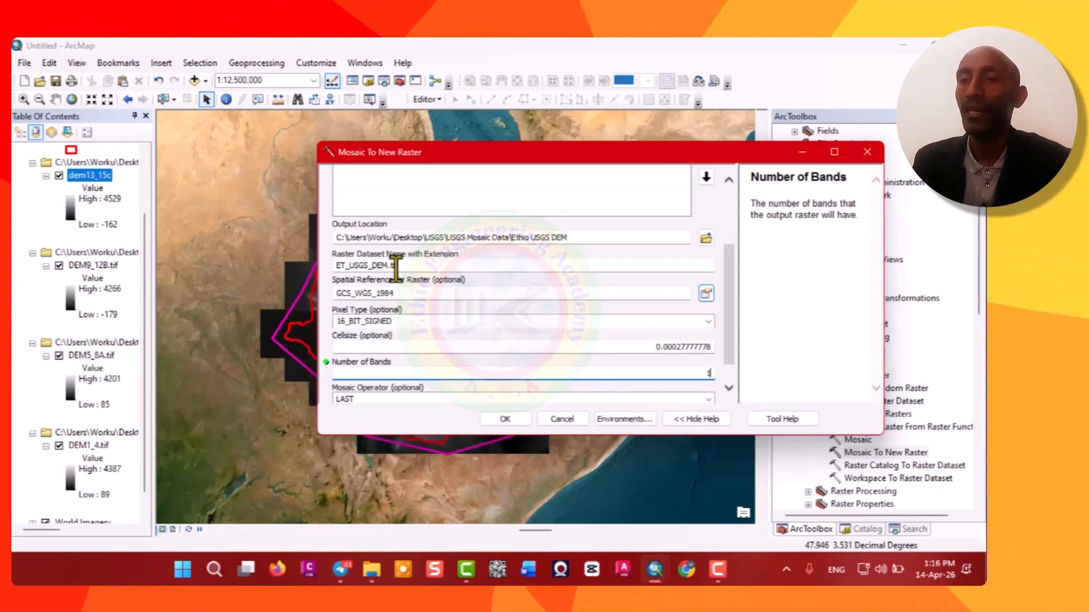
left_click(509, 419)
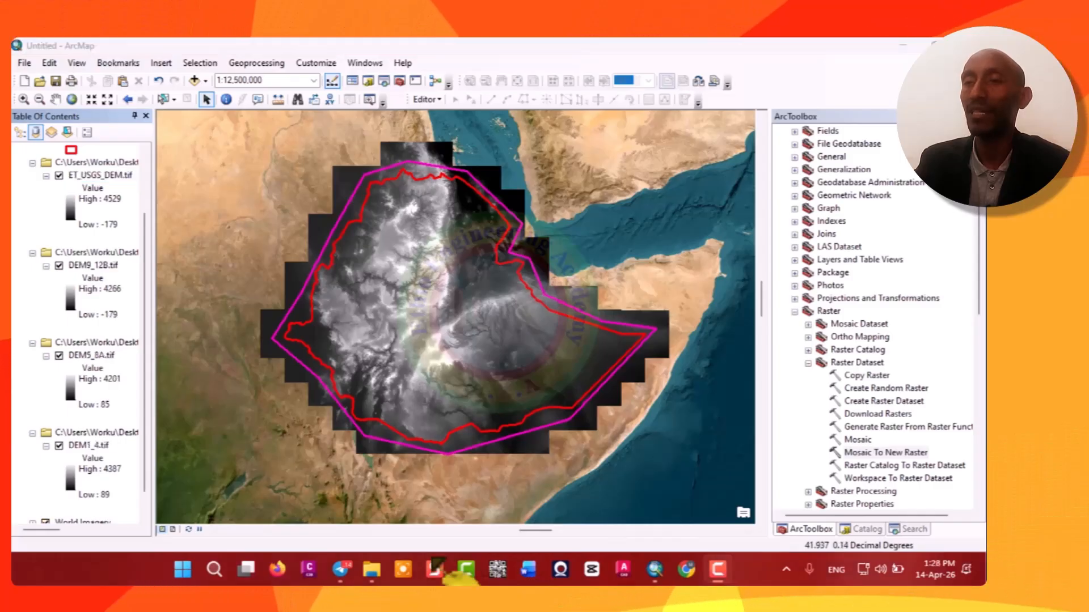
Remove the three partial DEM layers from the table of contents.
right_click(96, 254)
left_click(136, 261)
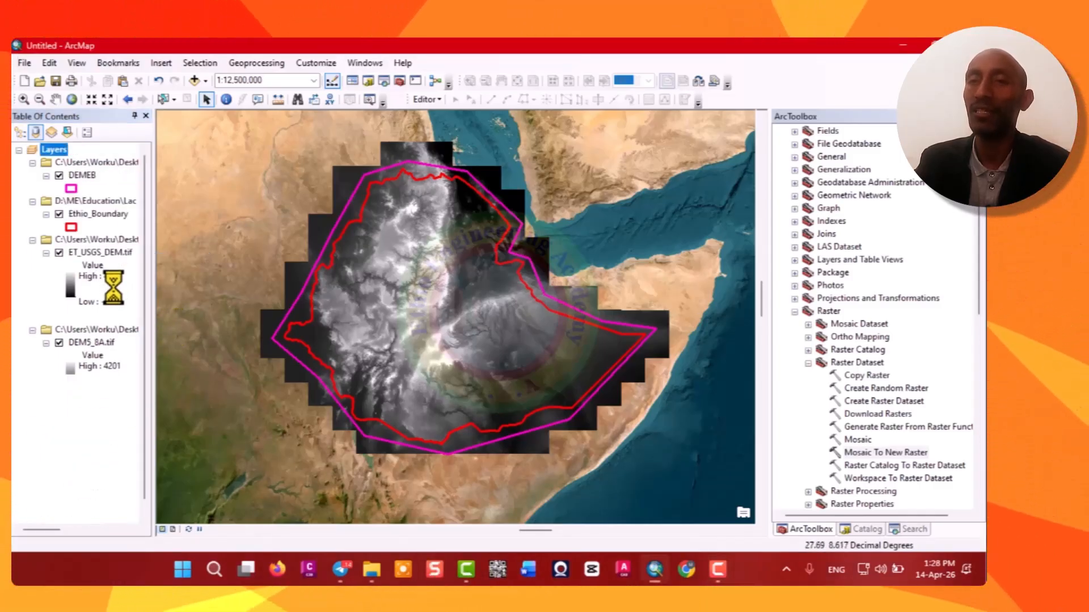
right_click(100, 318)
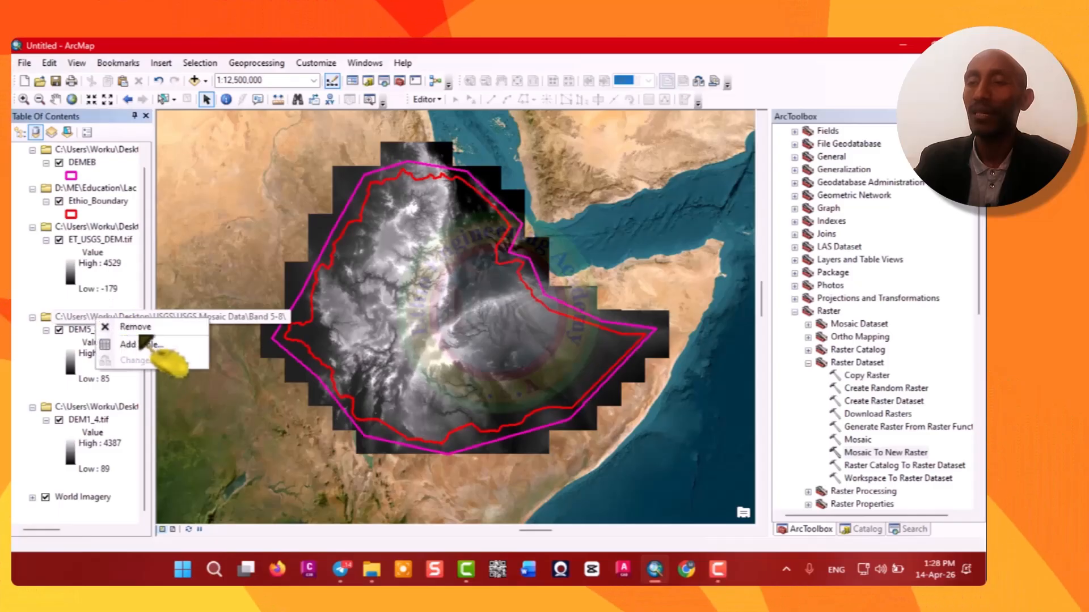
left_click(136, 326)
right_click(96, 331)
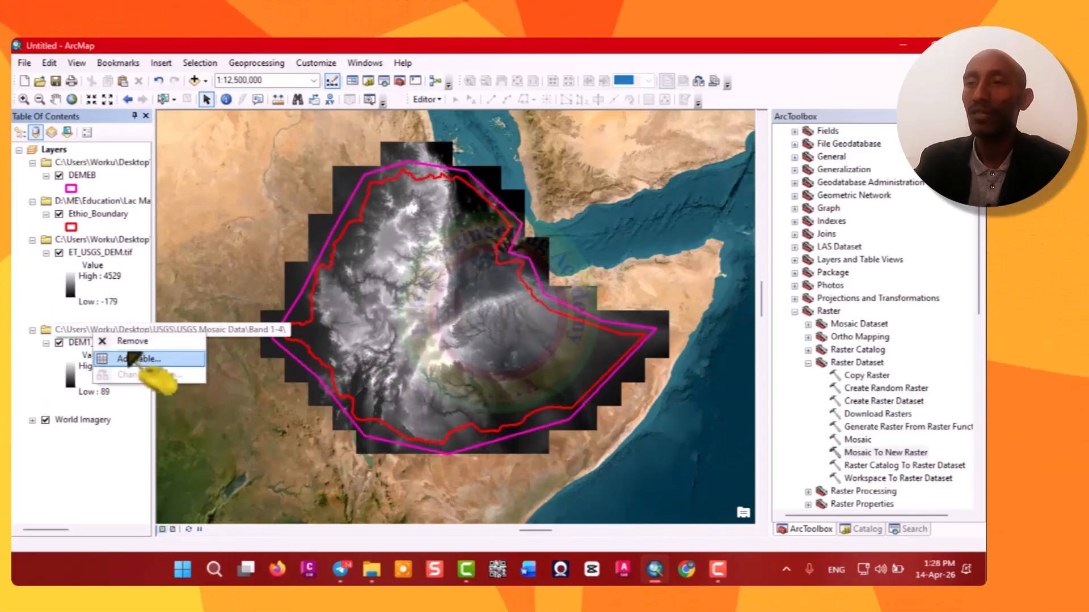
left_click(132, 341)
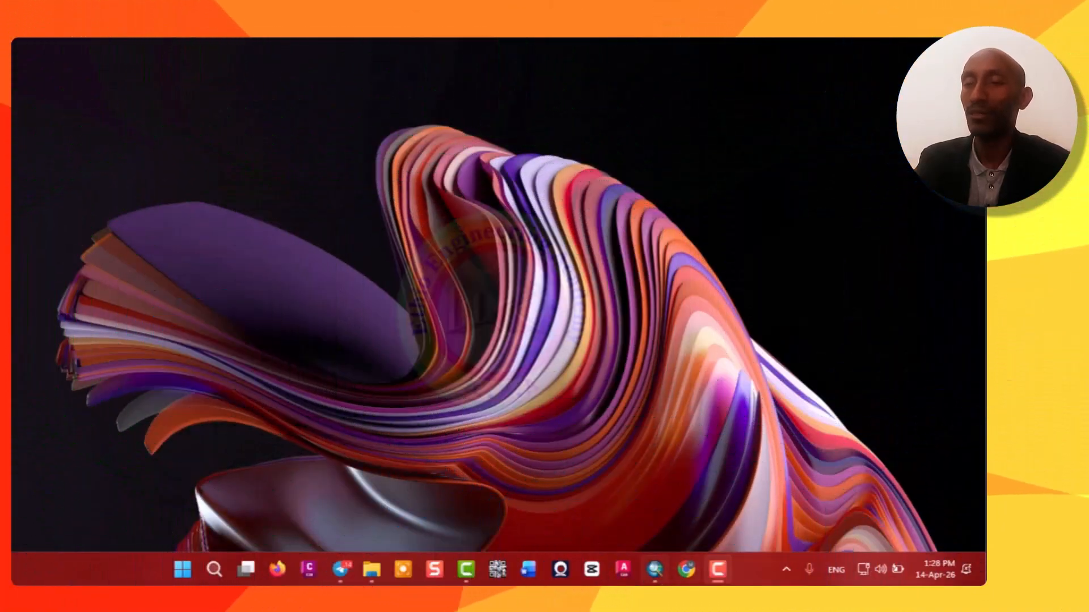
Return to the map and hide the DEMEB boundary layer.
left_click(656, 568)
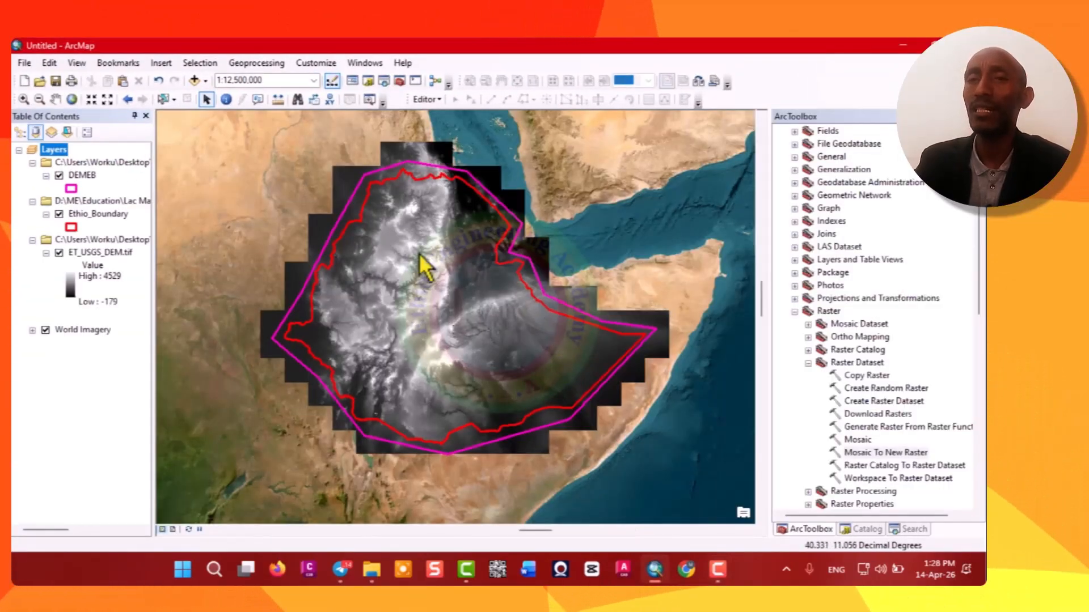
left_click(59, 175)
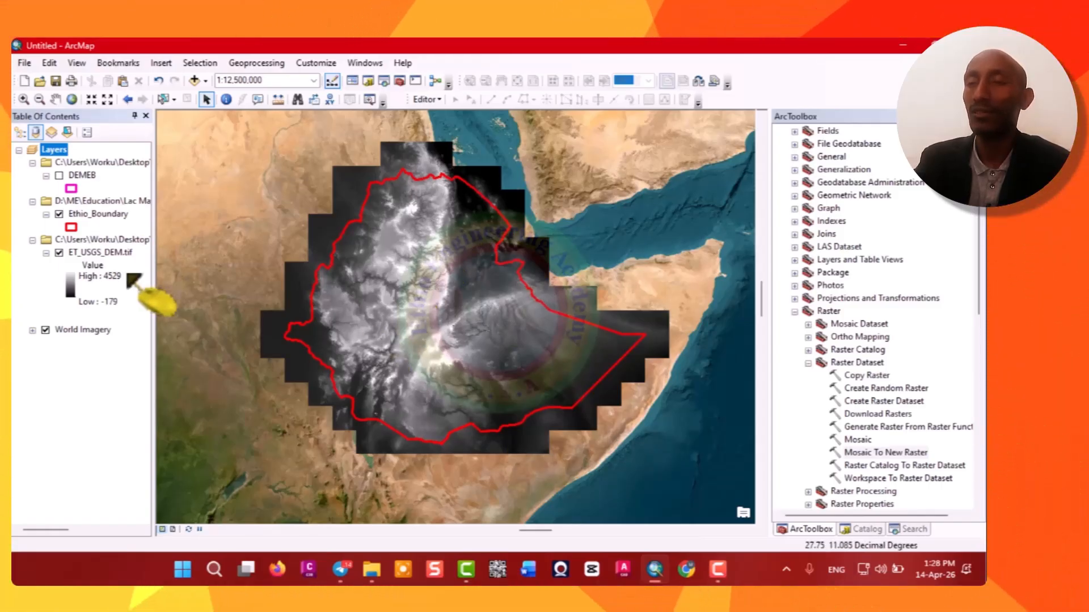
Search the tools for extract by mask and open the Extract by Mask tool.
left_click(914, 529)
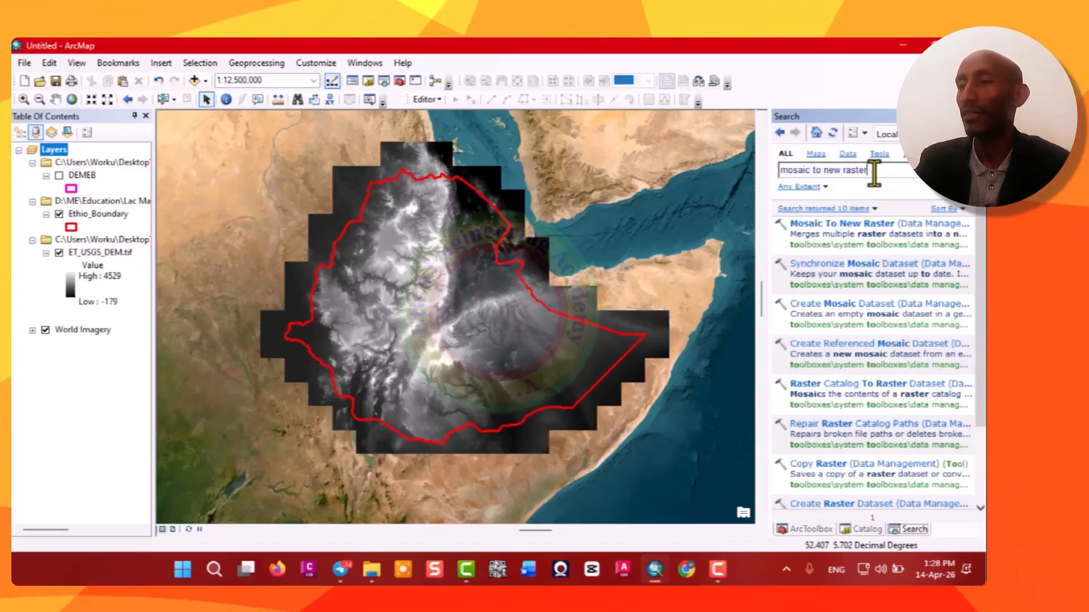
left_click_drag(874, 170, 766, 170)
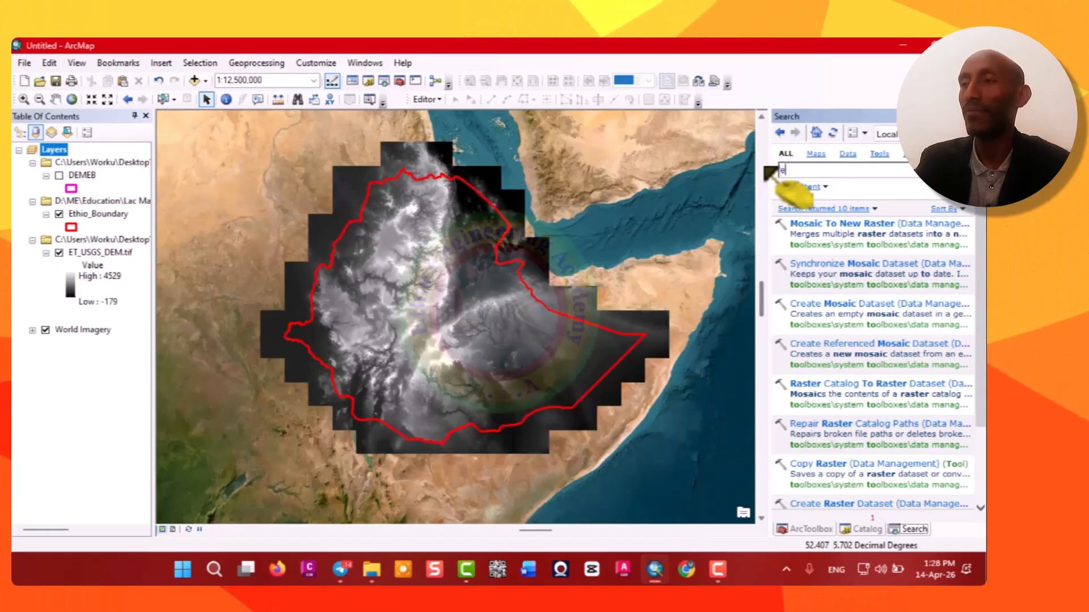
type("extract")
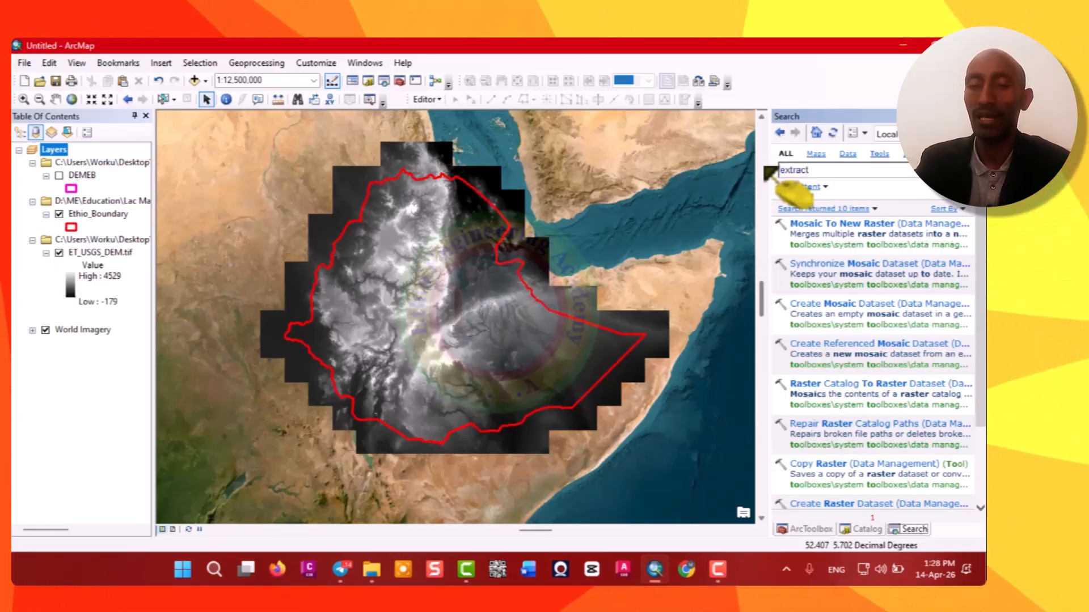
type("by mask")
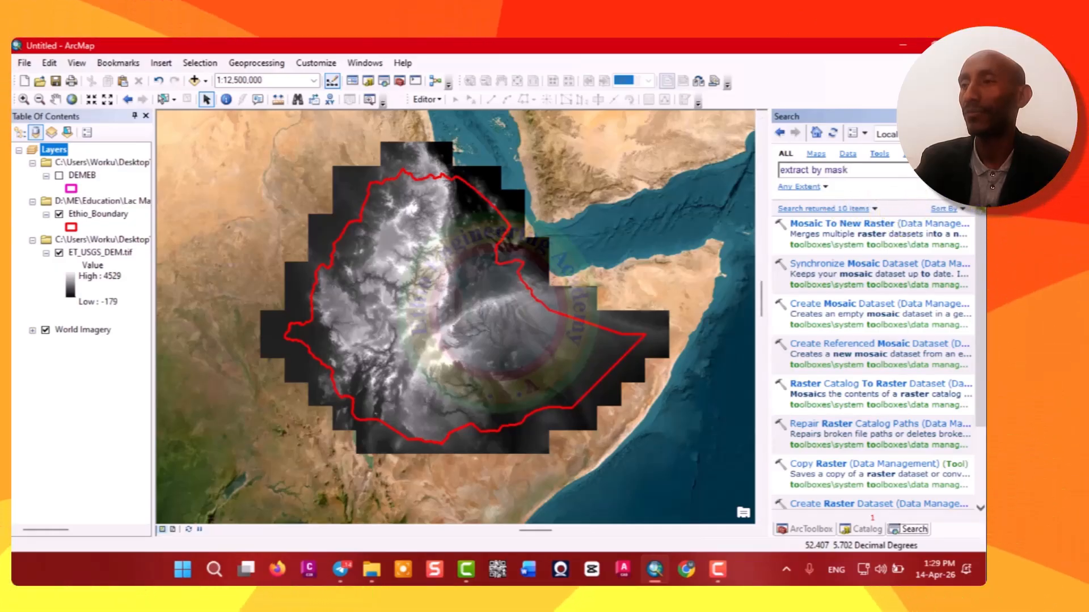
key("Return")
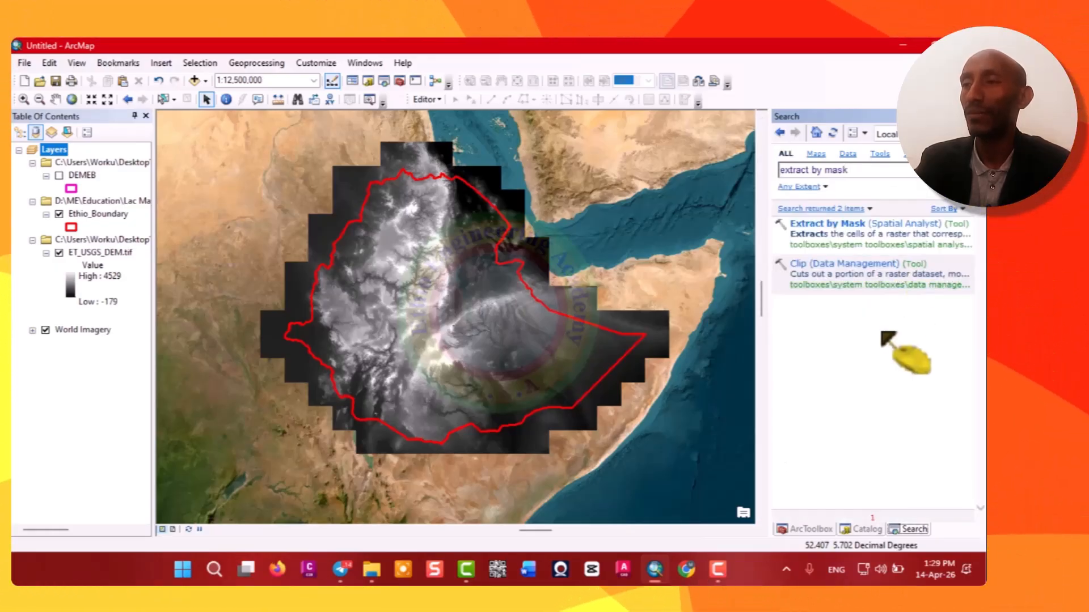
left_click(833, 227)
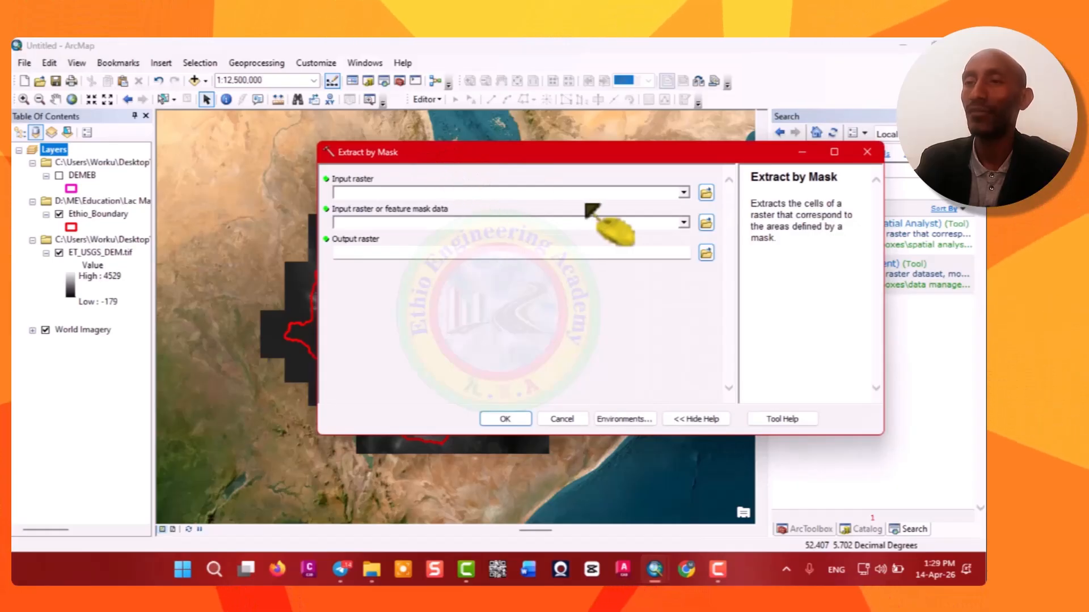
Set the input raster to ET_USGS_DEM.tif and the mask to Ethio_Boundary.
left_click(683, 193)
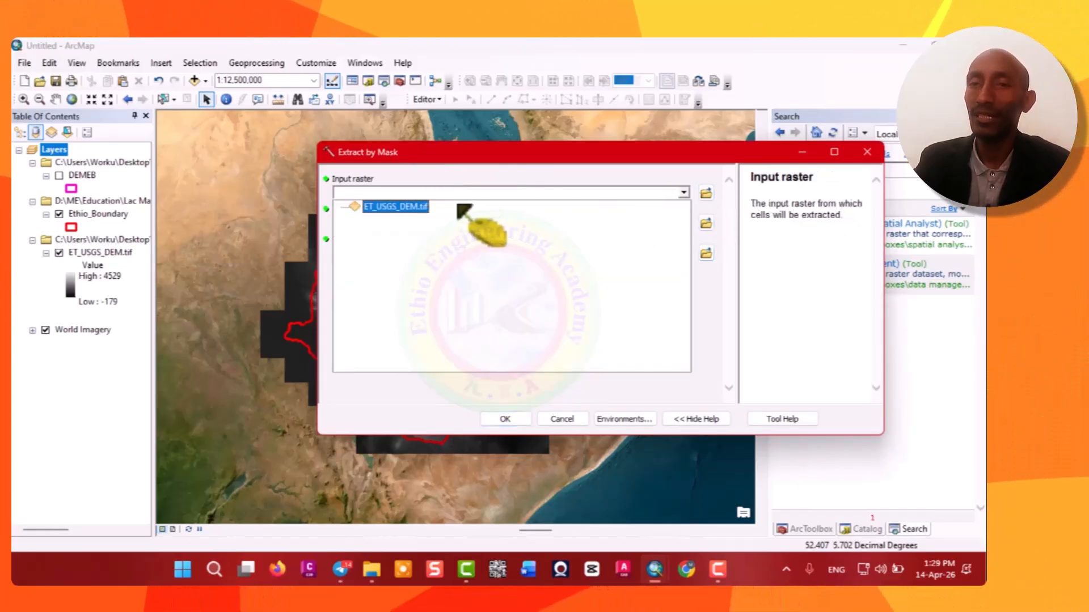
left_click(413, 208)
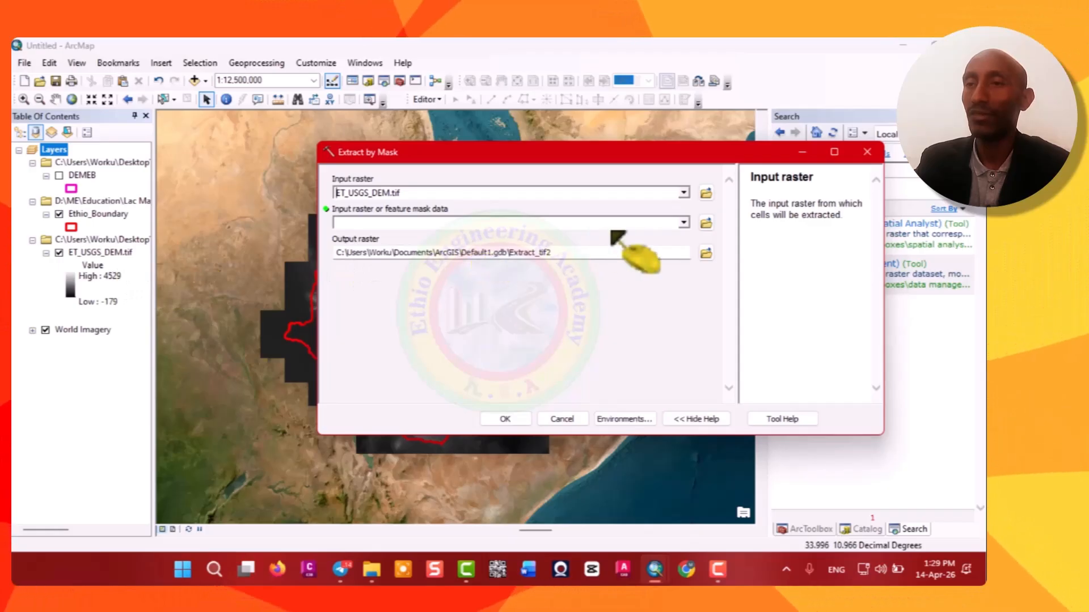
left_click(684, 222)
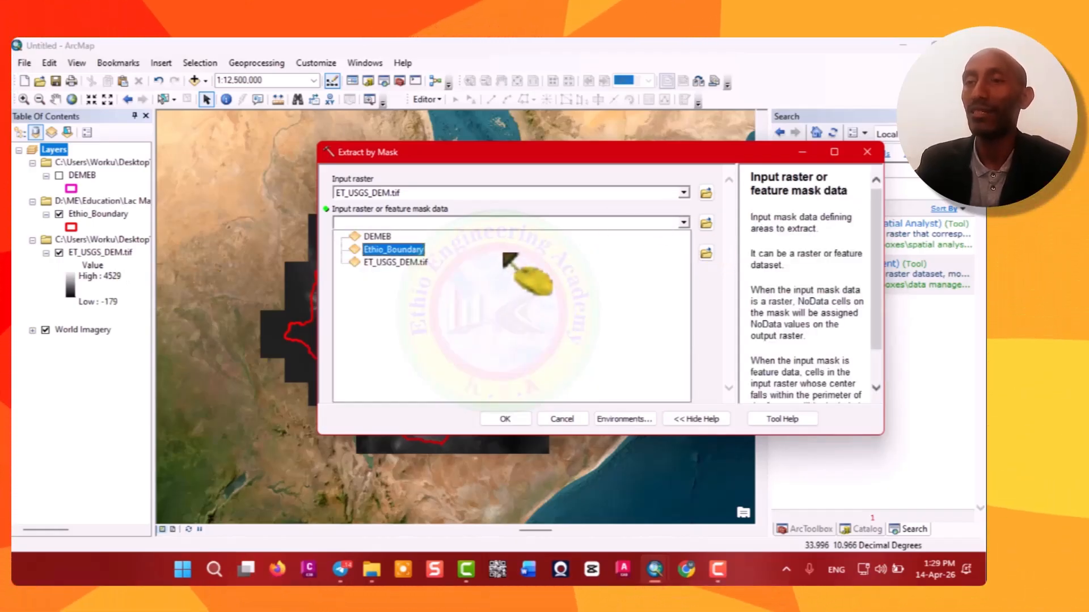
left_click(401, 253)
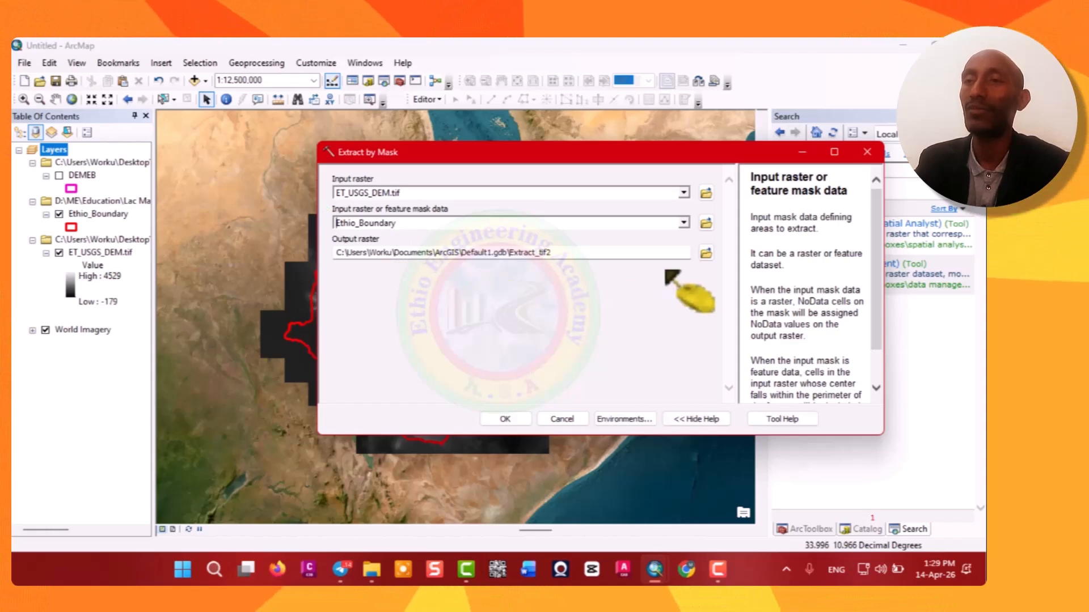
Save the output raster as ET_DEM in the Worku Ethio DEM folder under USGS Mosaic Data and run the extraction.
left_click(706, 254)
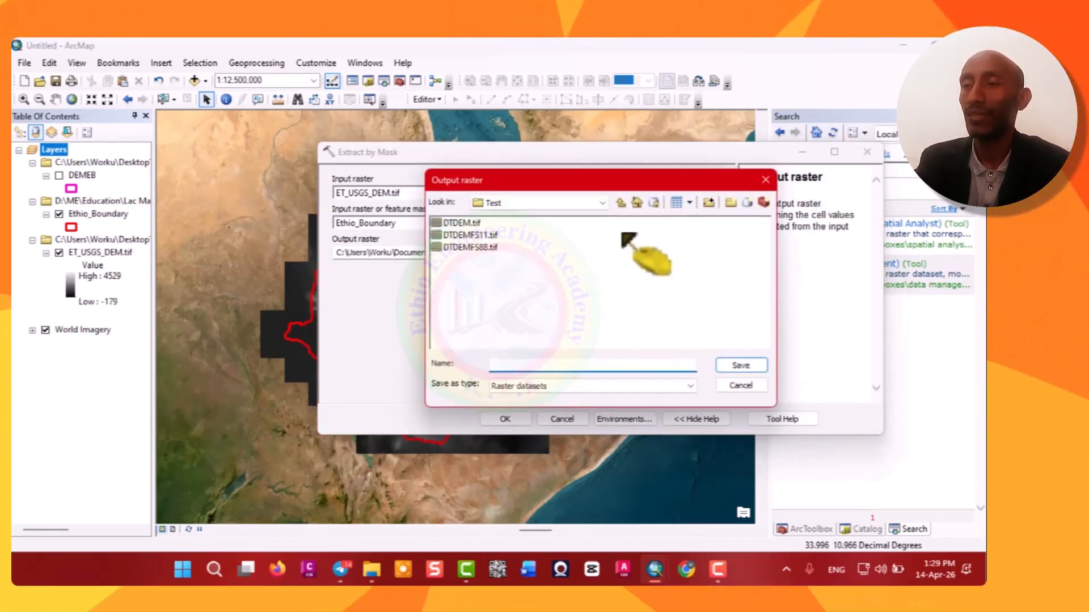
left_click(603, 203)
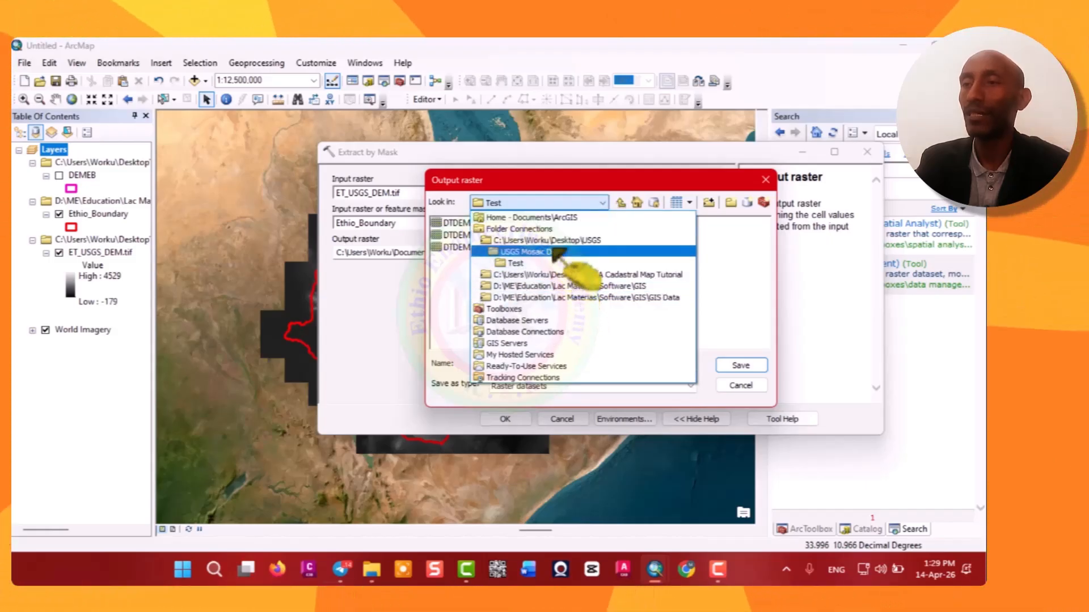
left_click(522, 240)
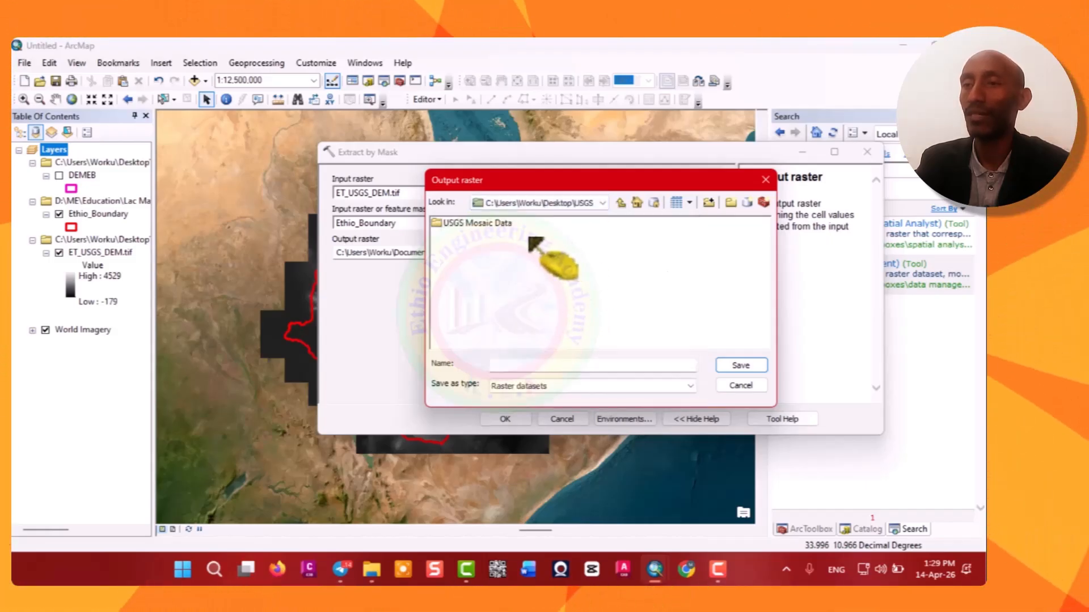
double_click(494, 223)
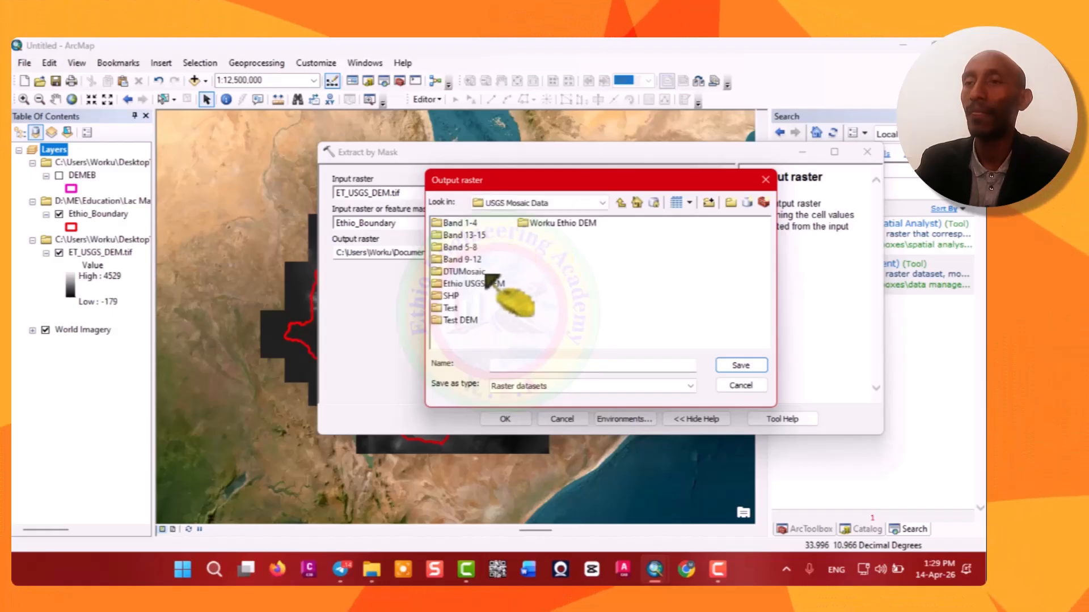
double_click(555, 225)
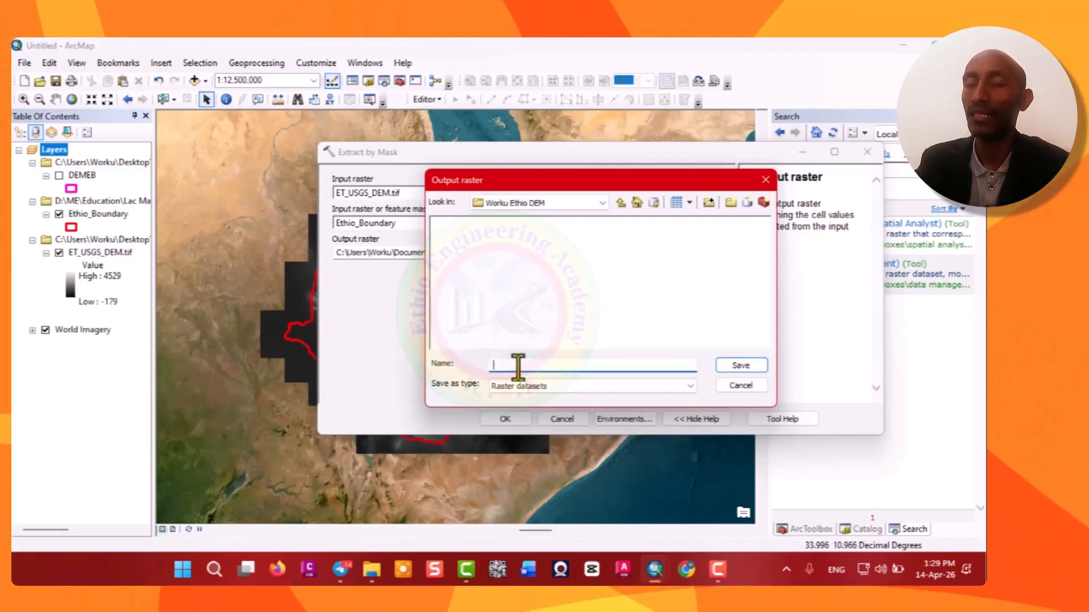
type("ET")
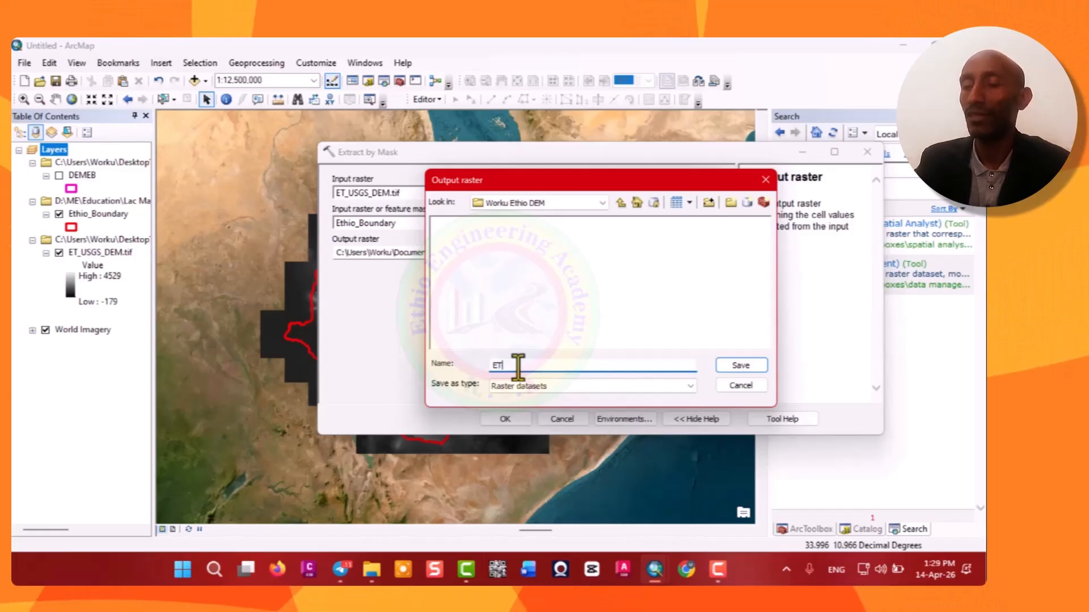
type("_DE")
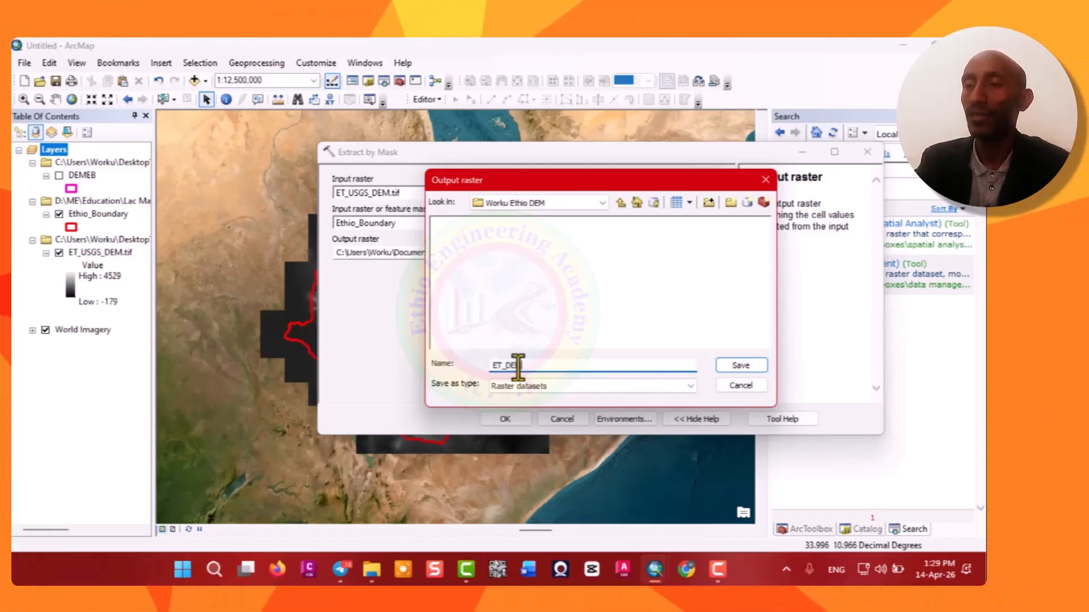
type("M")
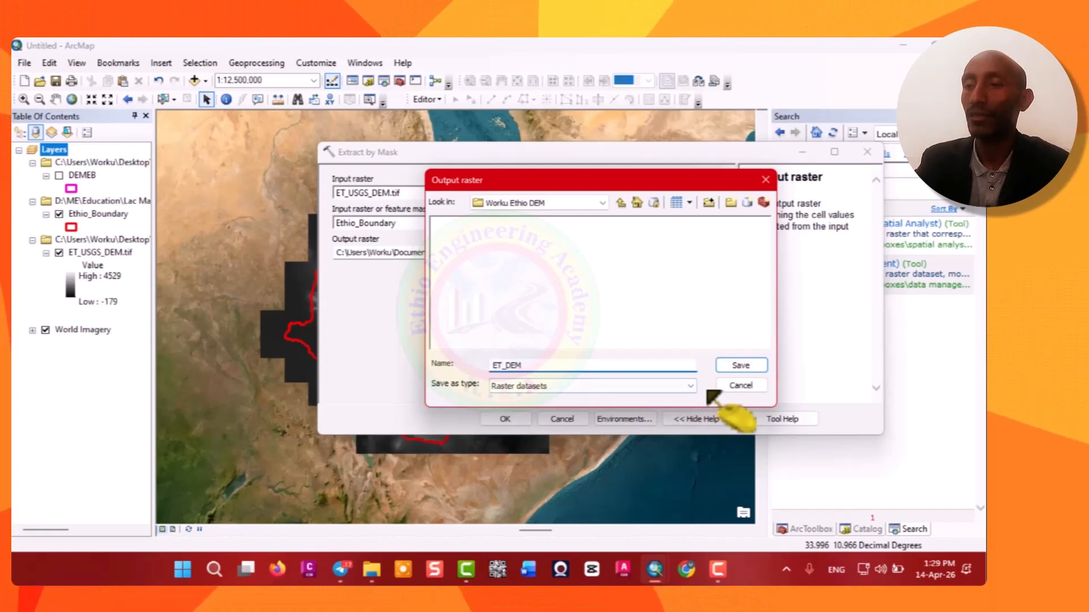
left_click(742, 366)
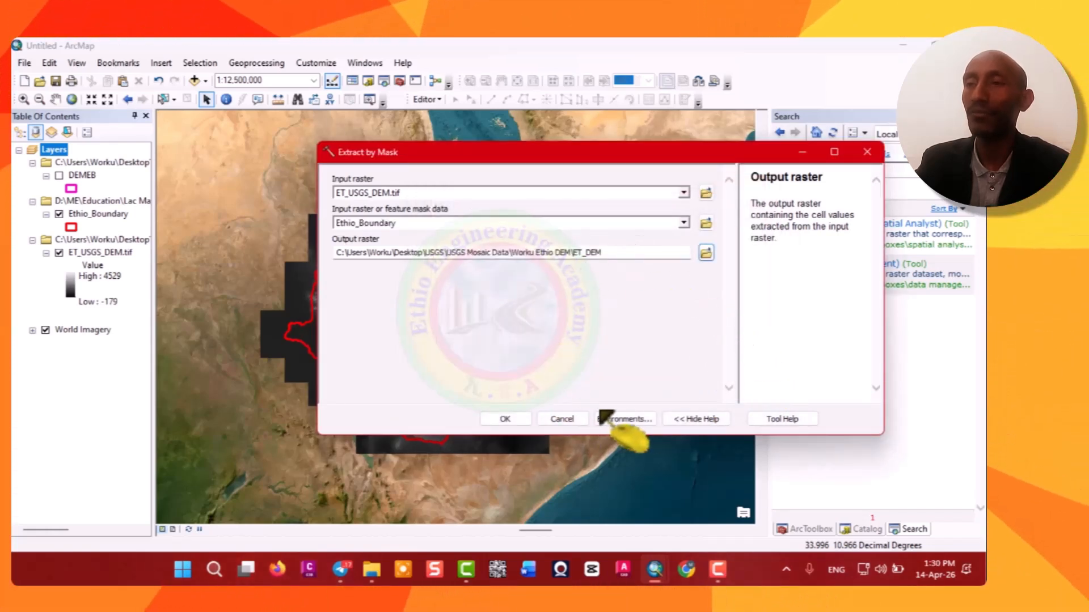
left_click(505, 419)
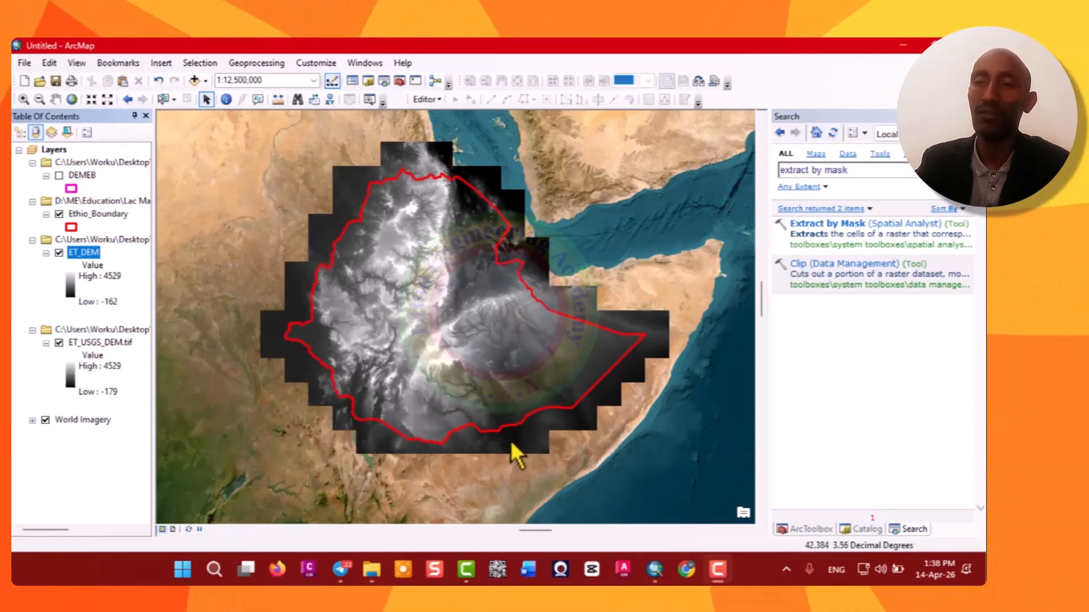
Hide and remove the unclipped ET_USGS_DEM.tif layer from the map.
left_click(59, 343)
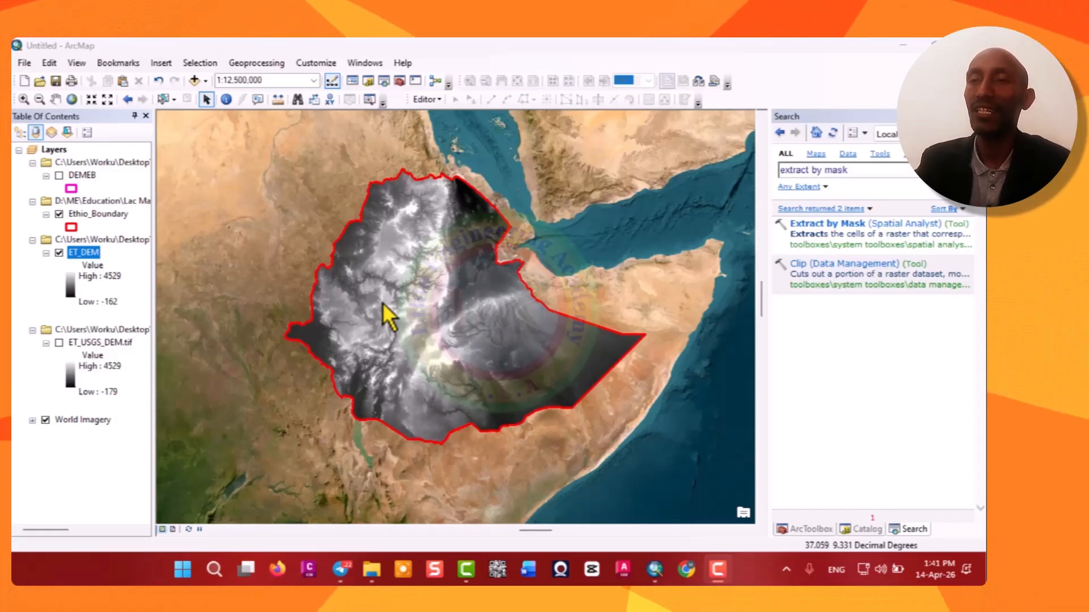
right_click(96, 330)
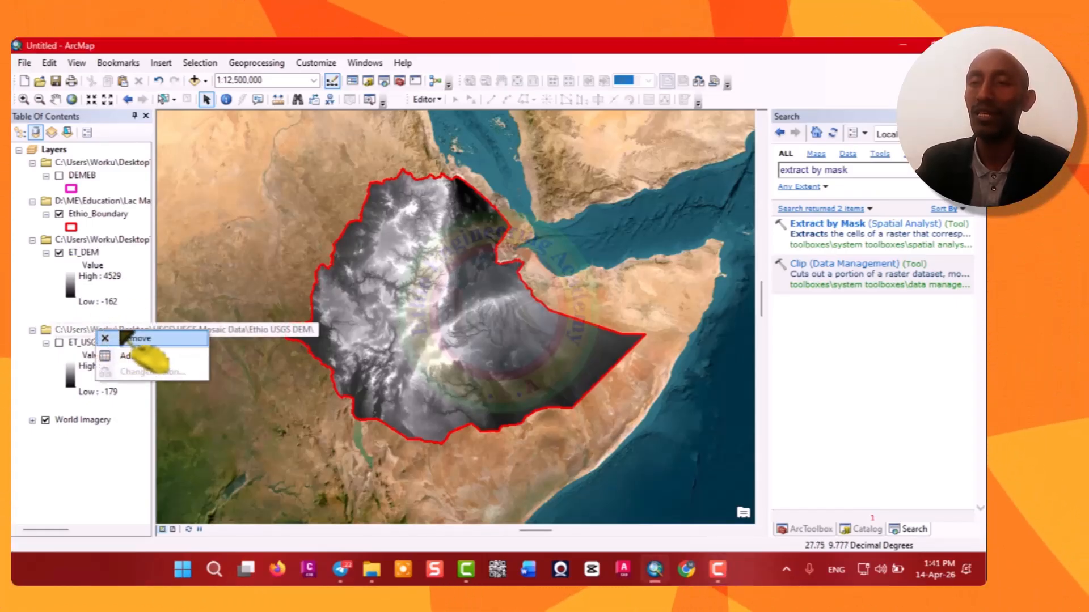
left_click(139, 338)
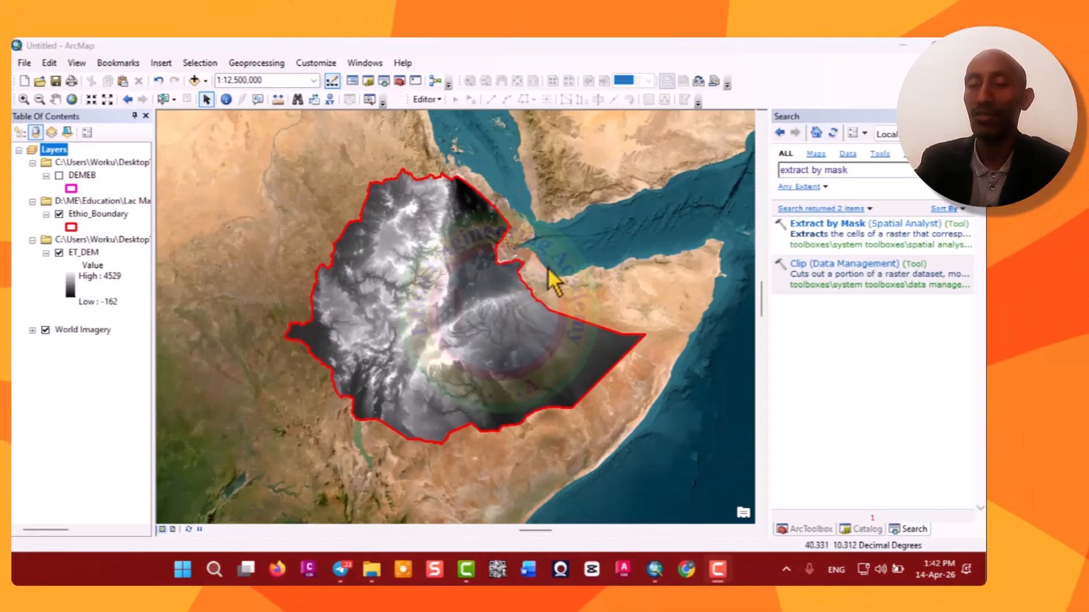
Open the ET_DEM layer's properties and review its source information, extent and spatial reference.
left_click(900, 46)
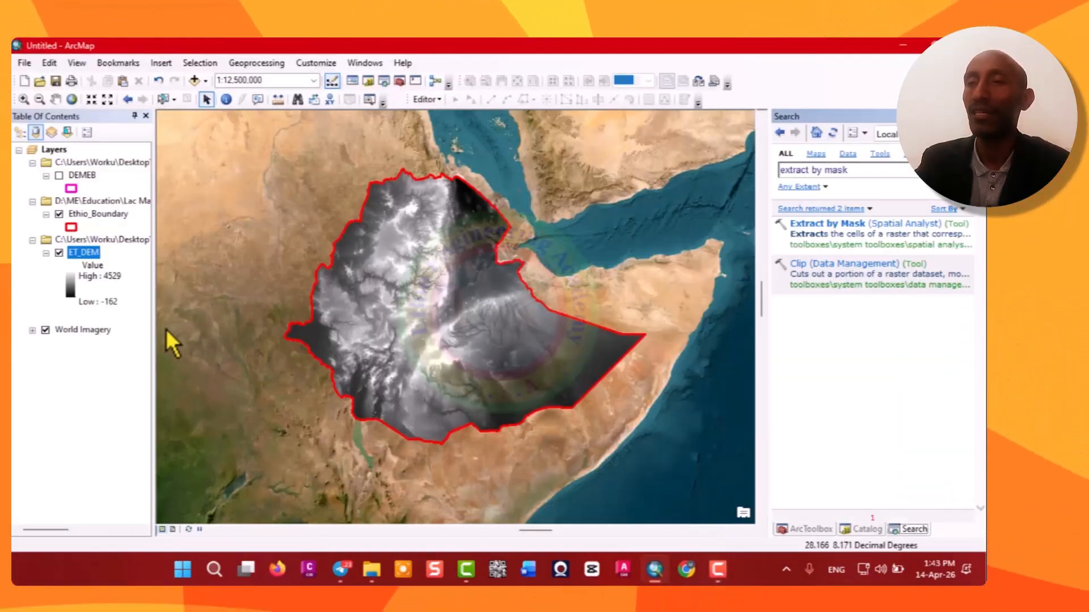
right_click(85, 255)
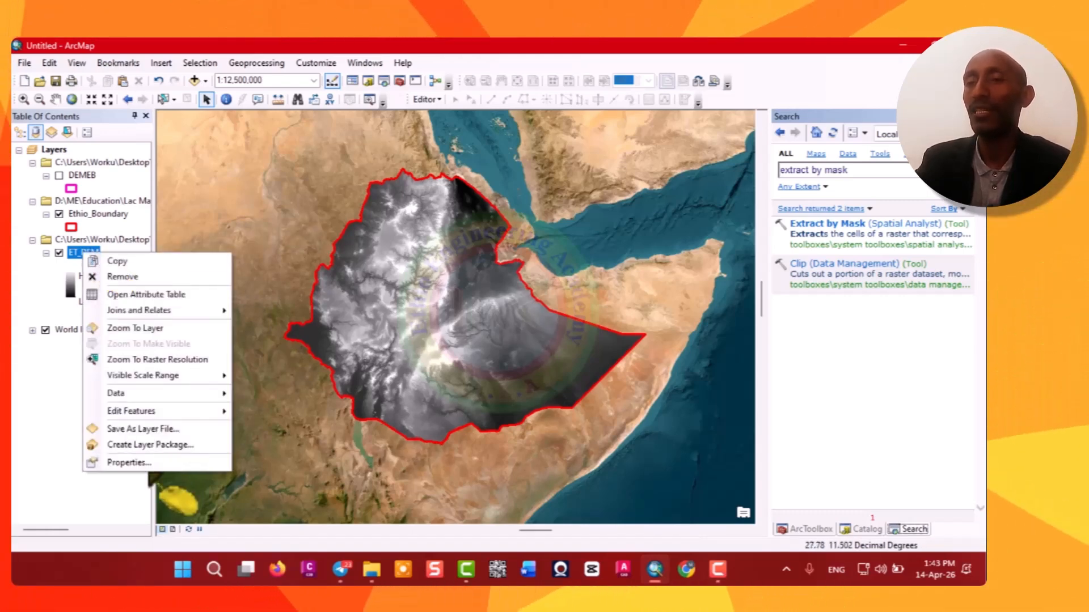
left_click(133, 464)
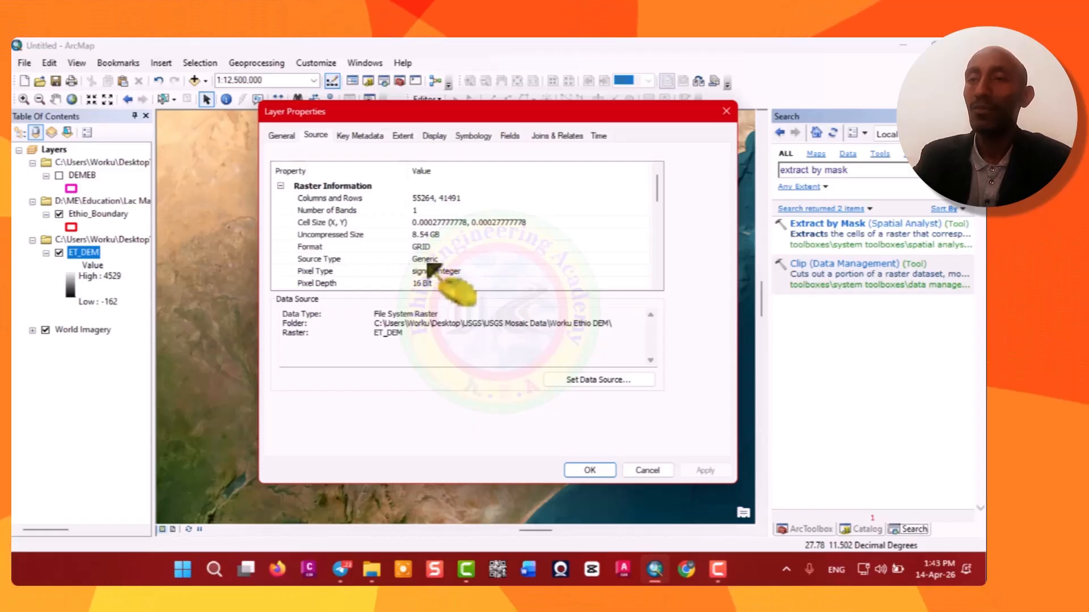
scroll(431, 265, "down", 1)
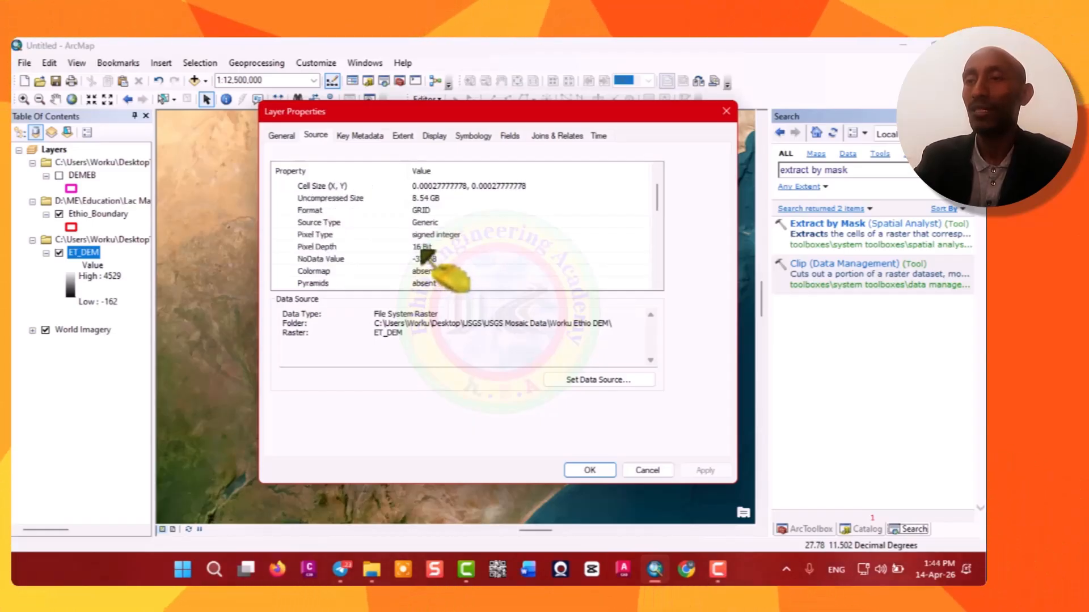
scroll(432, 261, "down", 2)
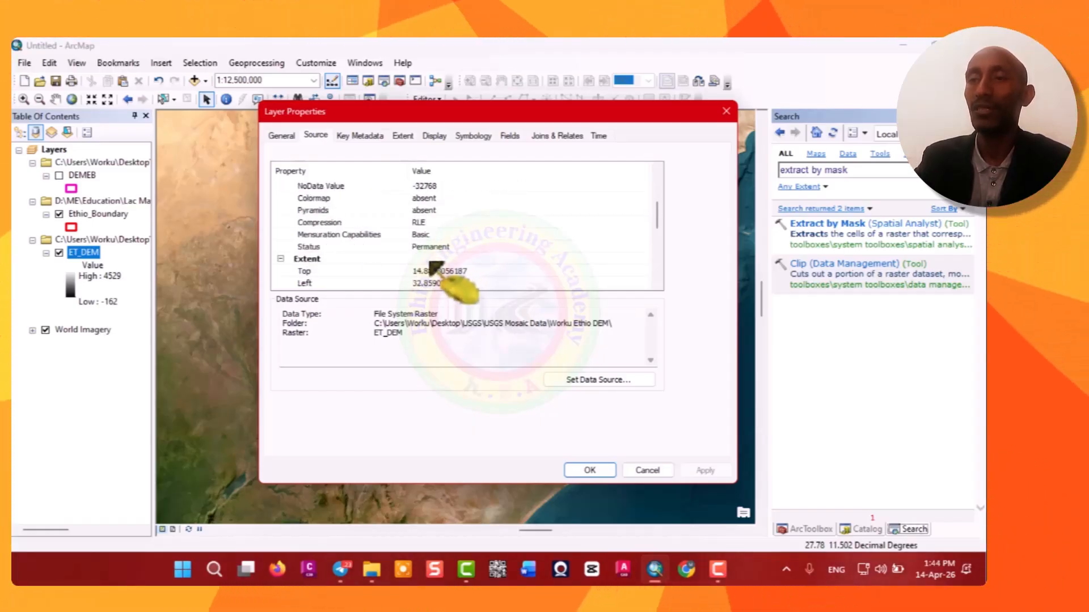
scroll(439, 266, "down", 1)
scroll(397, 264, "down", 1)
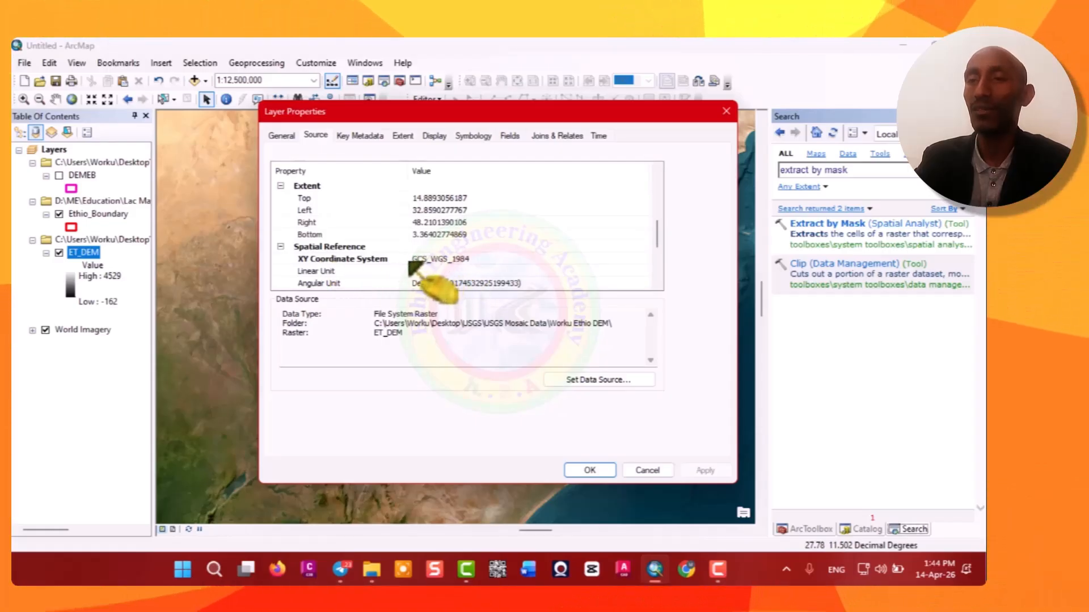
scroll(473, 262, "down", 1)
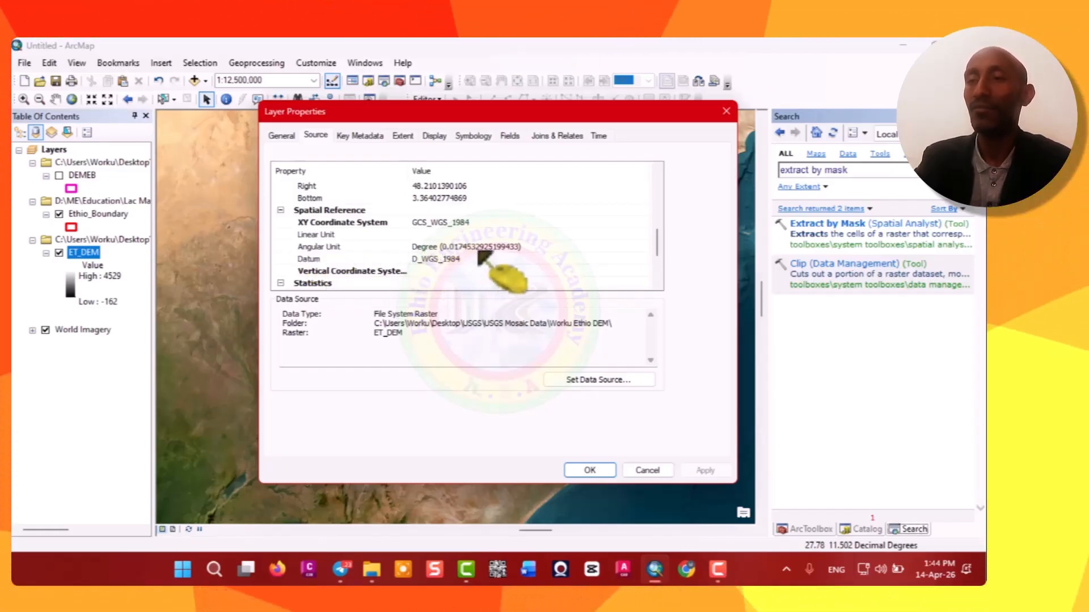
scroll(469, 248, "down", 1)
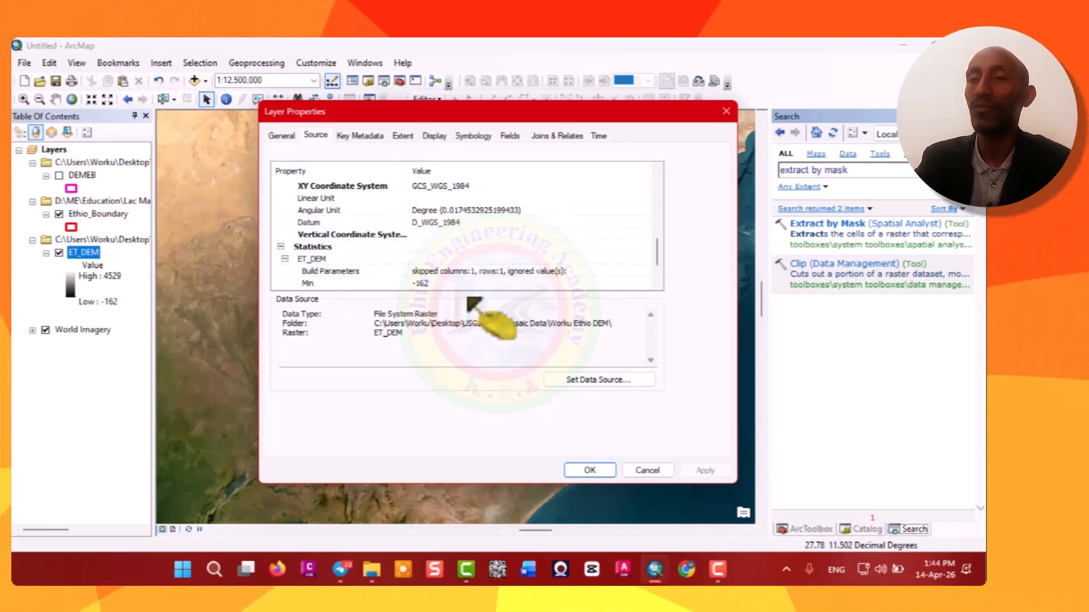
scroll(462, 258, "up", 1)
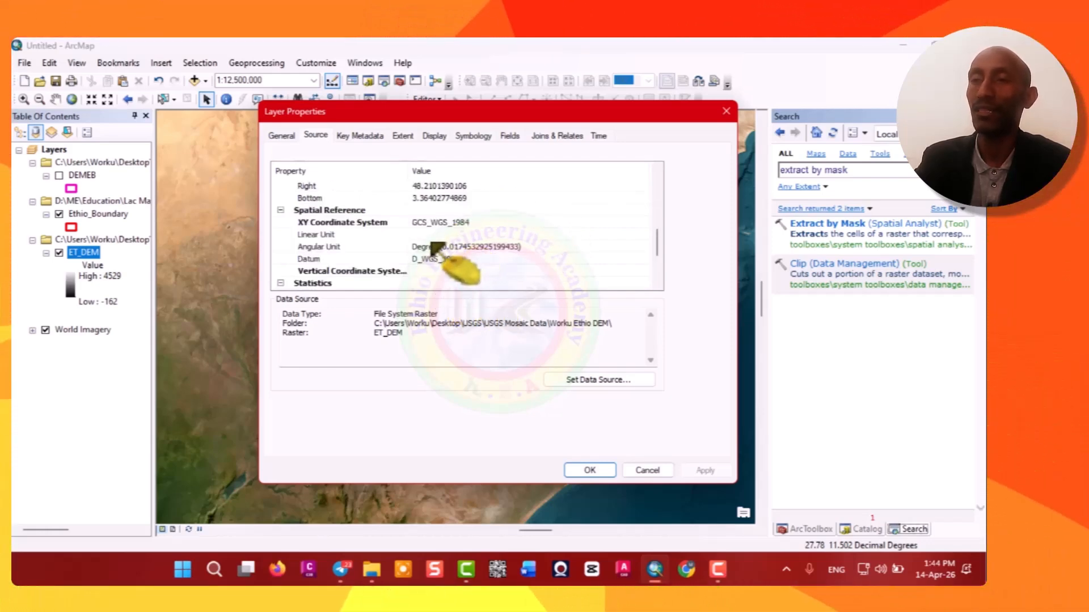
left_click(589, 470)
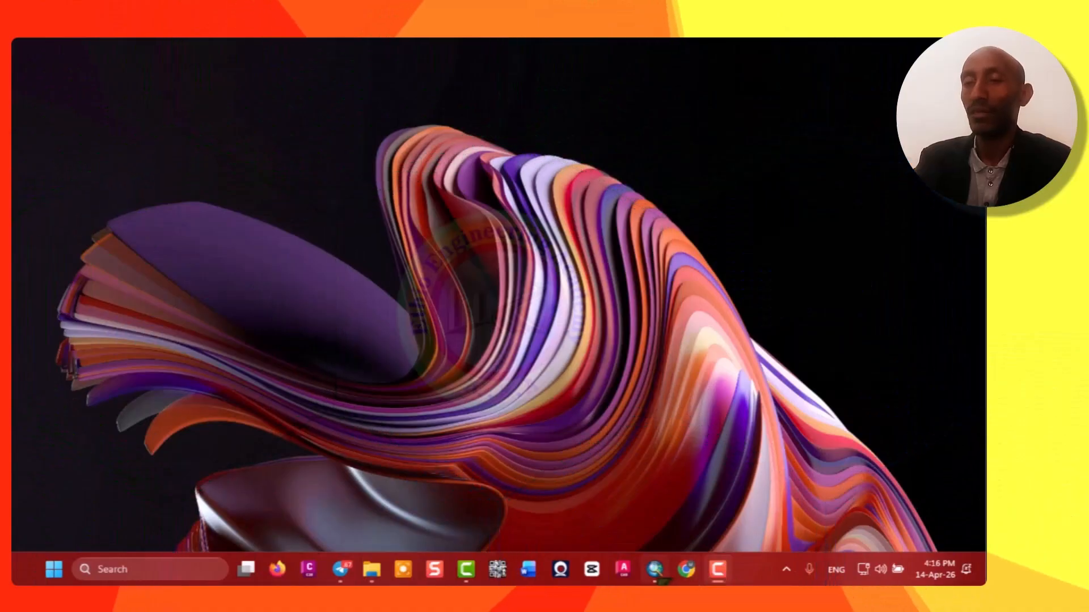
Return to ArcMap and remove the Amhara DEM layer from the map.
left_click(655, 569)
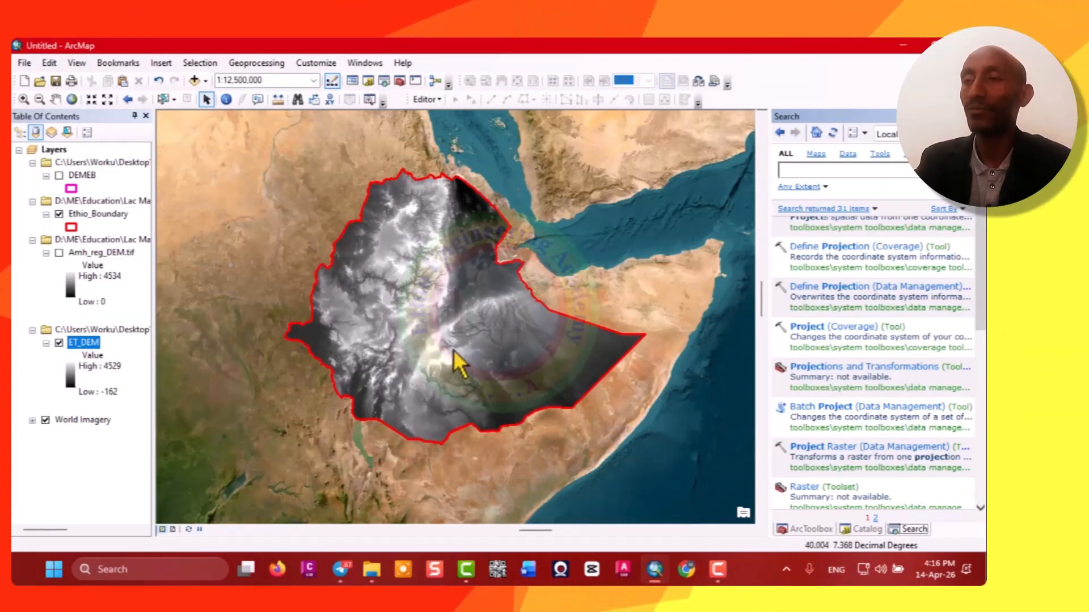
right_click(101, 240)
left_click(113, 259)
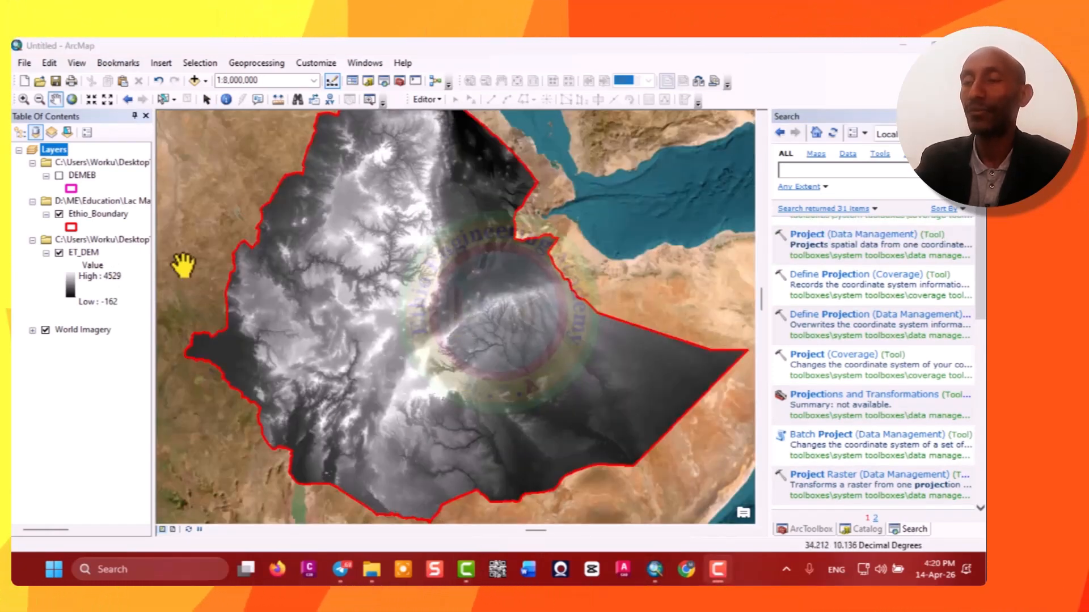
Inspect the ET_DEM layer's source properties again, scrolling to its spatial reference.
right_click(85, 256)
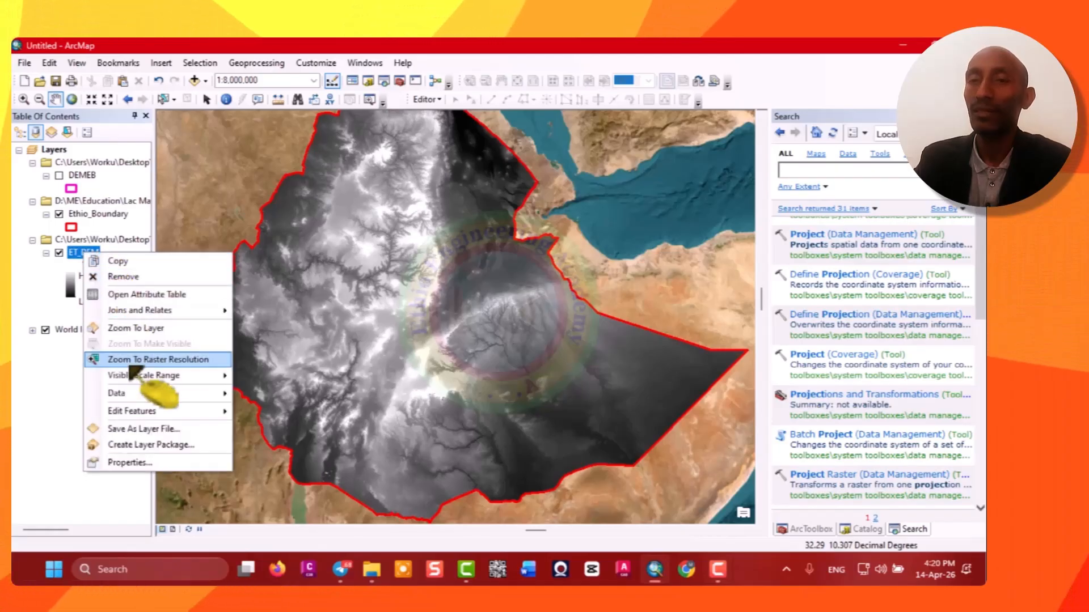
left_click(125, 464)
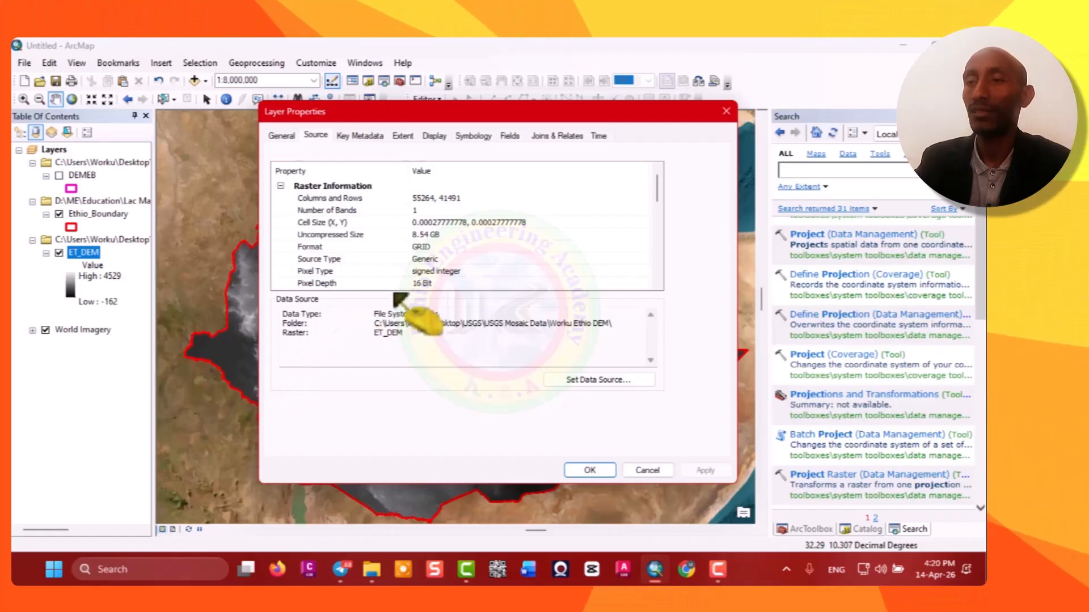
scroll(454, 239, "down", 4)
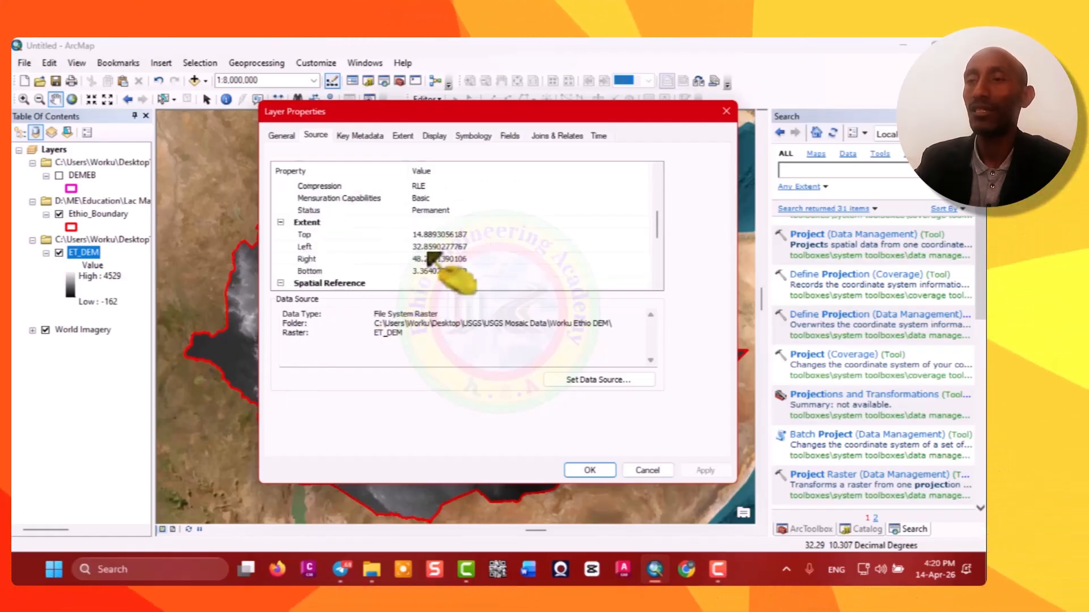
scroll(430, 254, "down", 3)
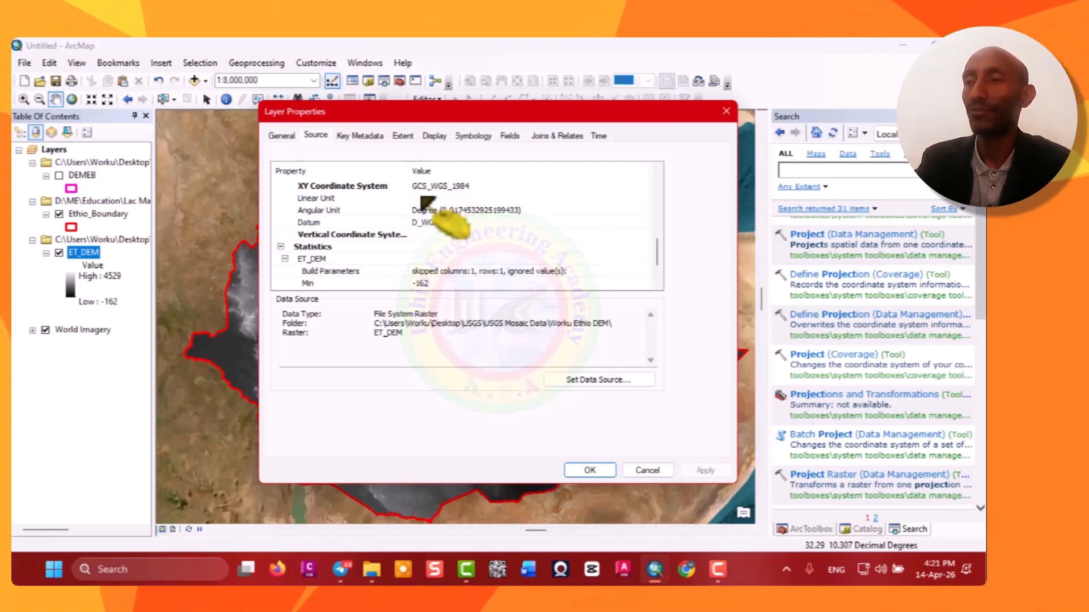
left_click(589, 471)
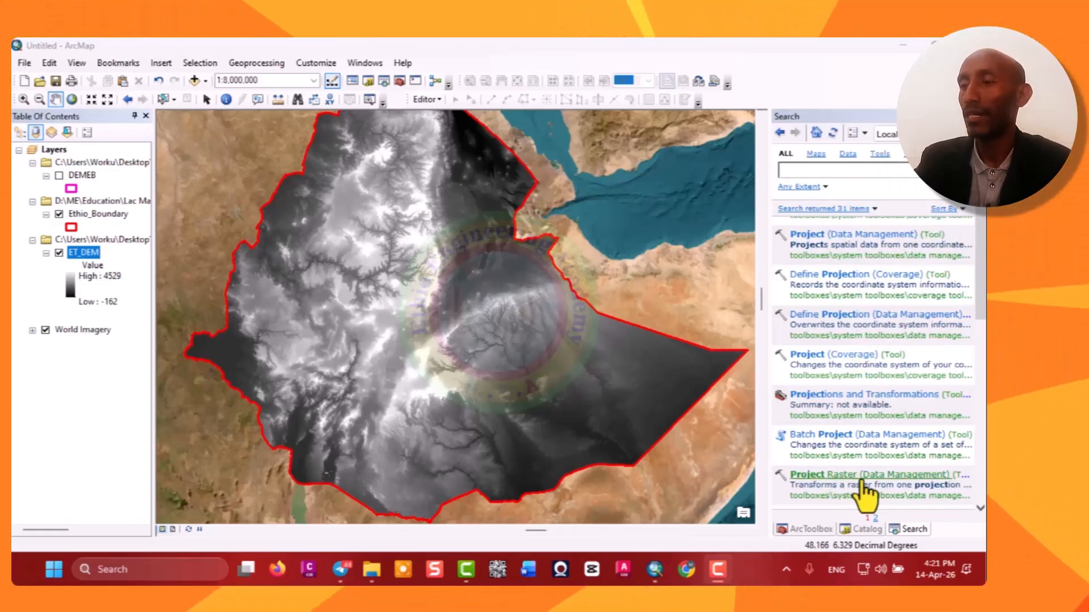
Open the Project Raster tool from the search results and set its input raster to ET_DEM.
left_click(822, 478)
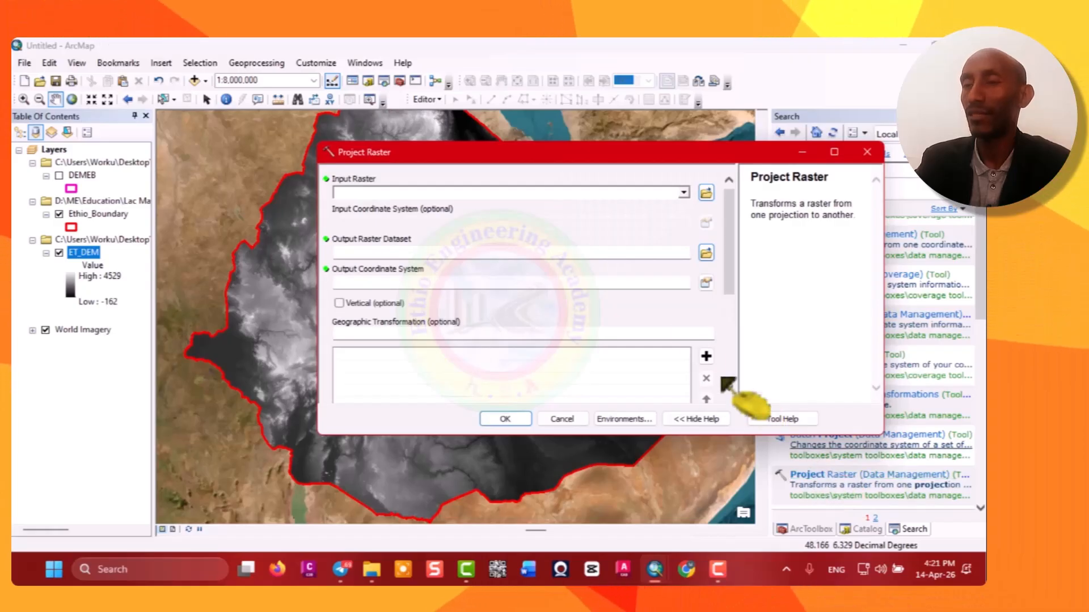
left_click_drag(640, 152, 518, 143)
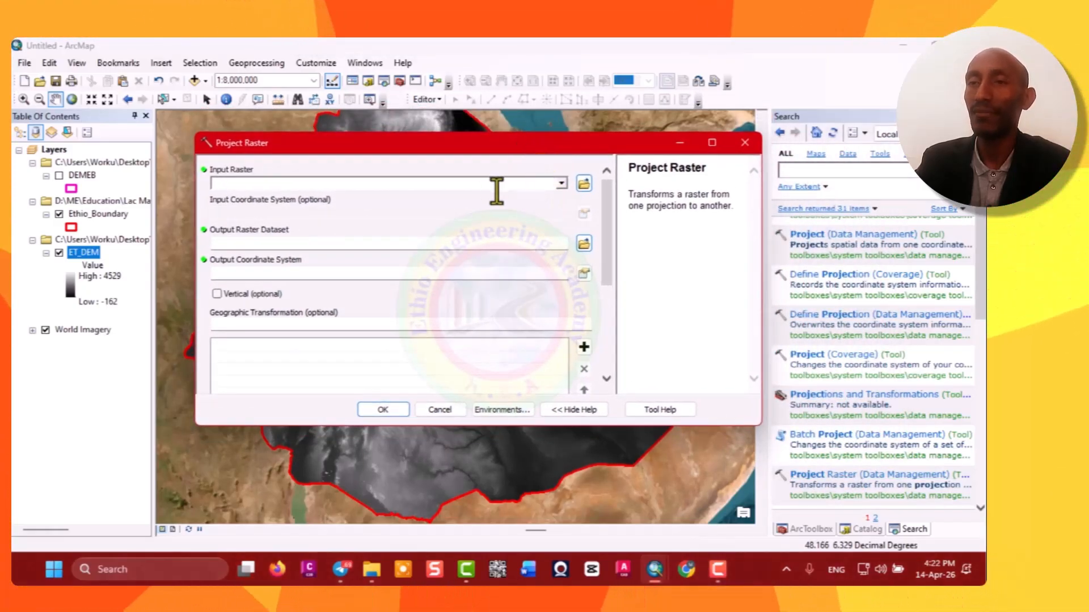
left_click(561, 183)
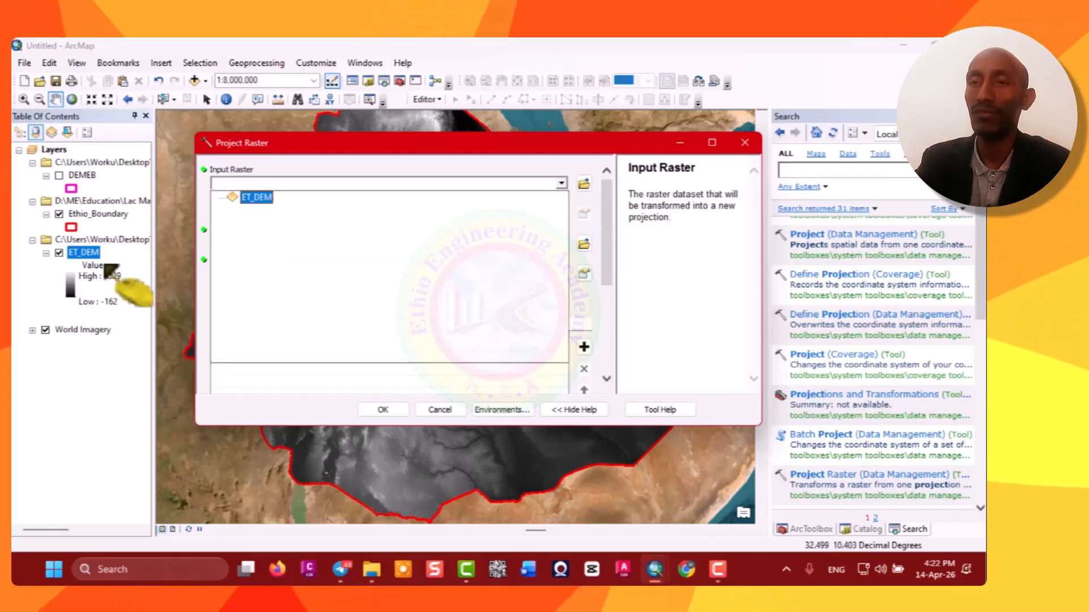
left_click(258, 197)
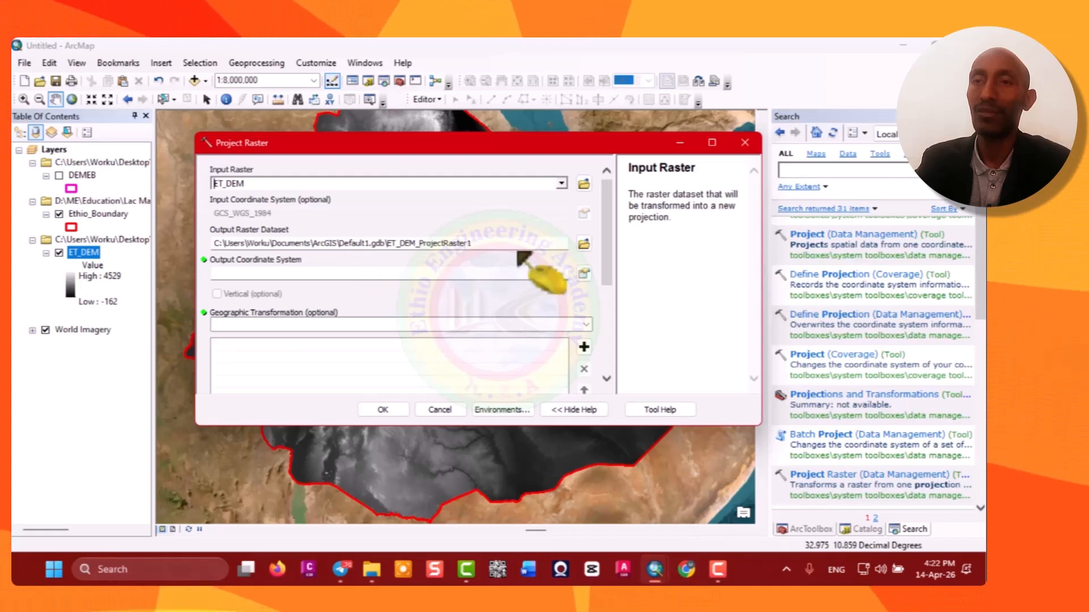
Save the output raster dataset as Worku_Ethio_DEM in the Worku Ethio DEM folder.
left_click(584, 243)
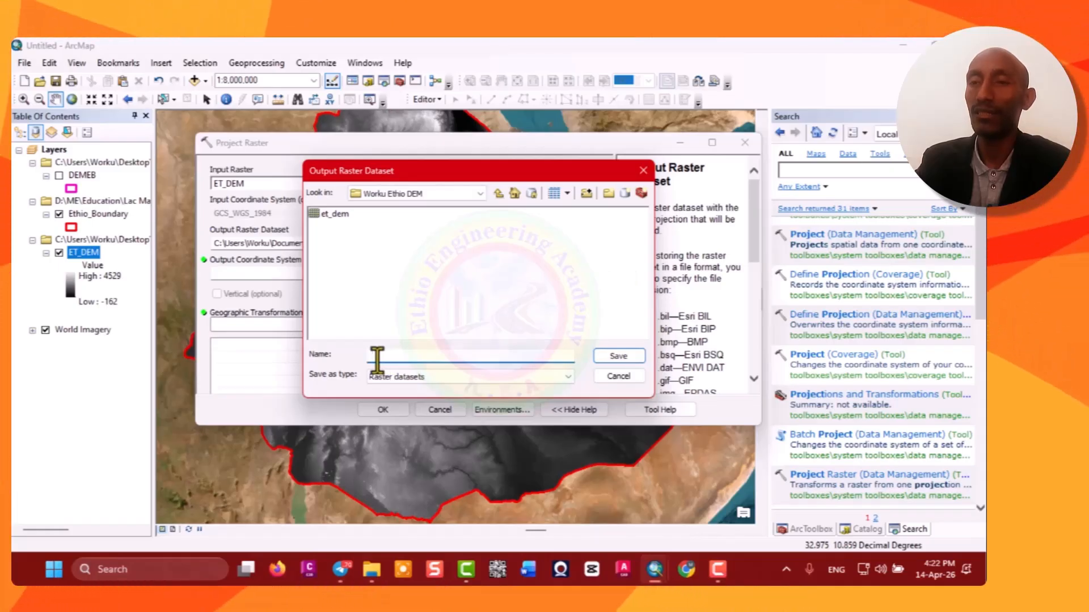
type("Worku_Ethio_DEM")
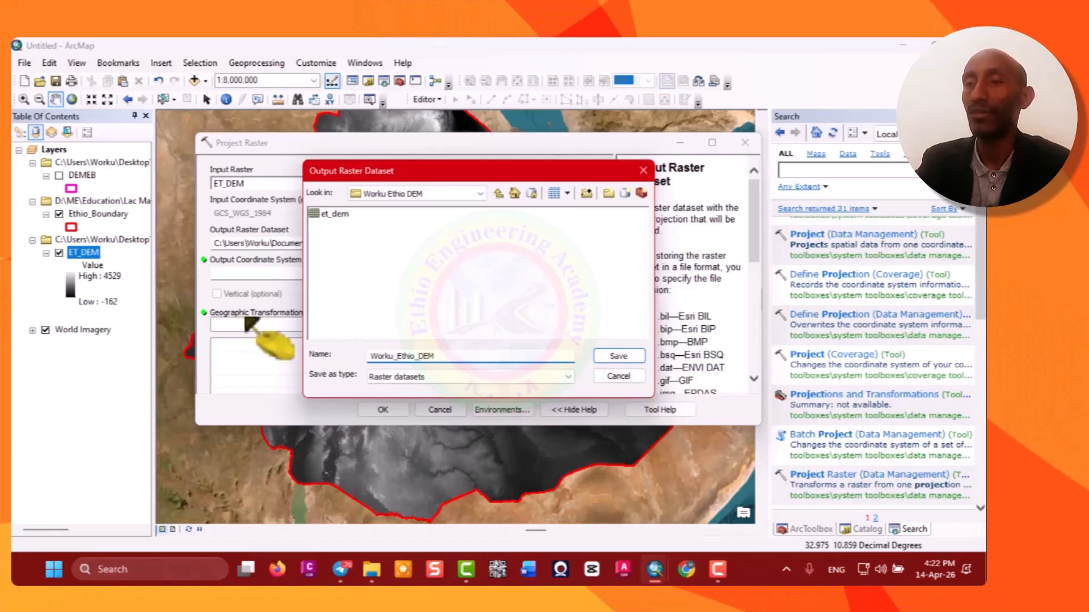
left_click(616, 356)
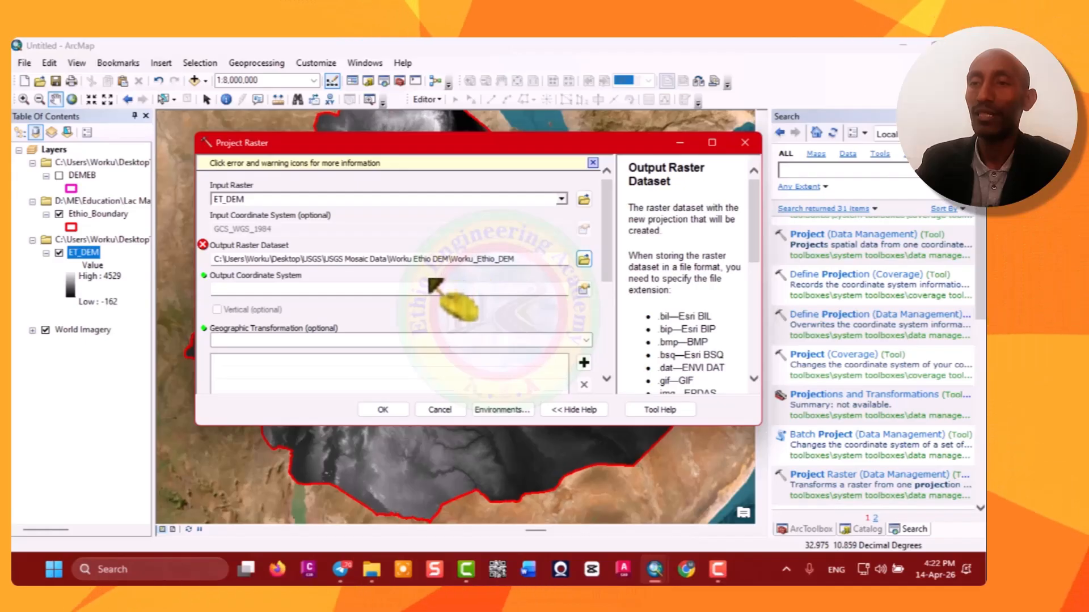
Set the output coordinate system to projected WGS 1984 UTM Zone 37N from the Northern Hemisphere list.
left_click(450, 291)
left_click(584, 289)
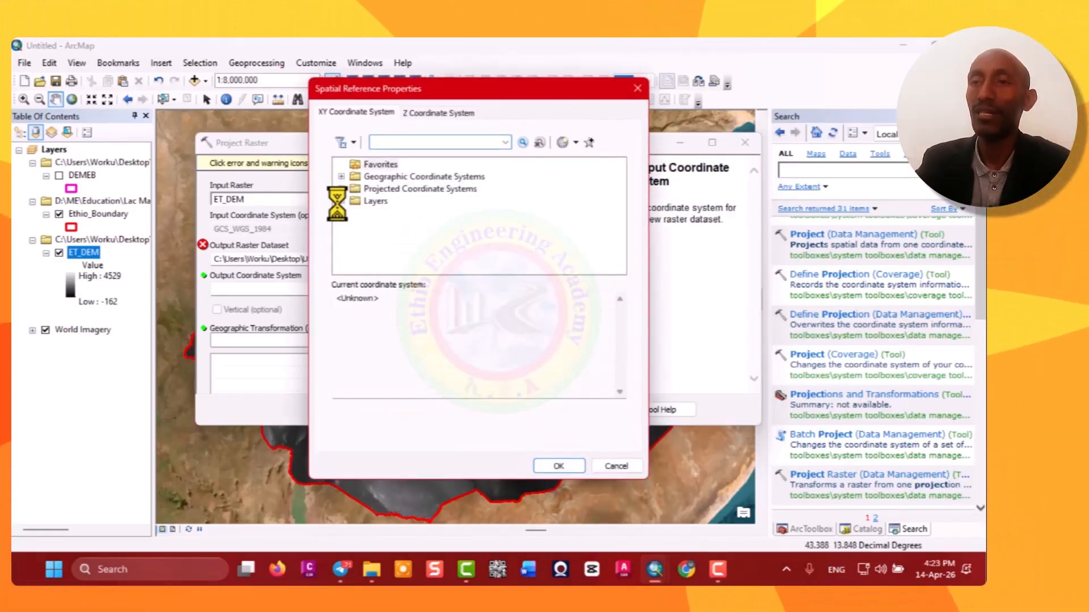
double_click(366, 188)
scroll(394, 250, "down", 2)
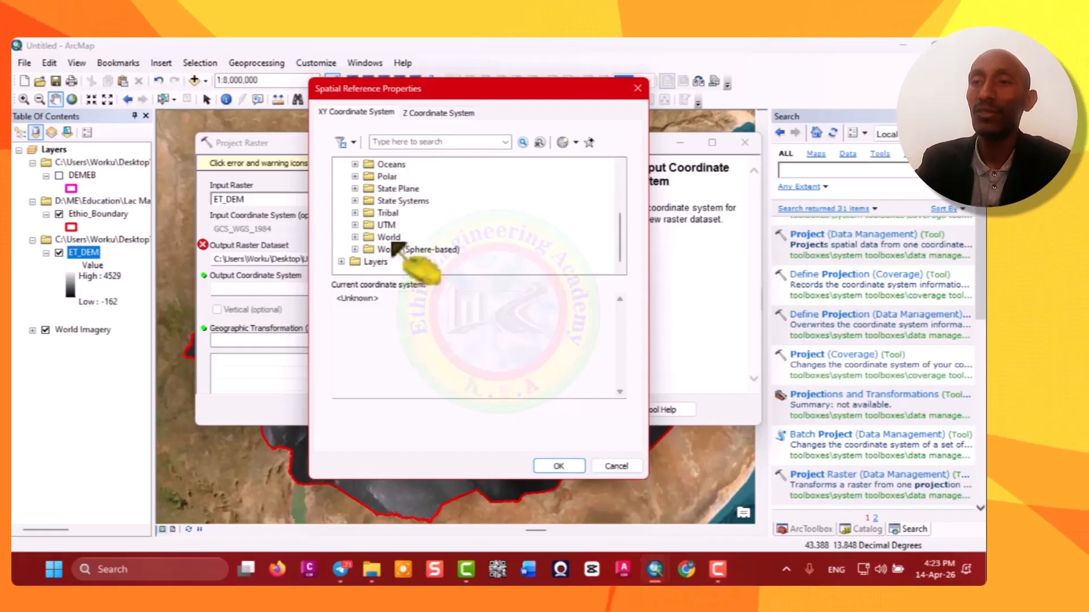
double_click(386, 224)
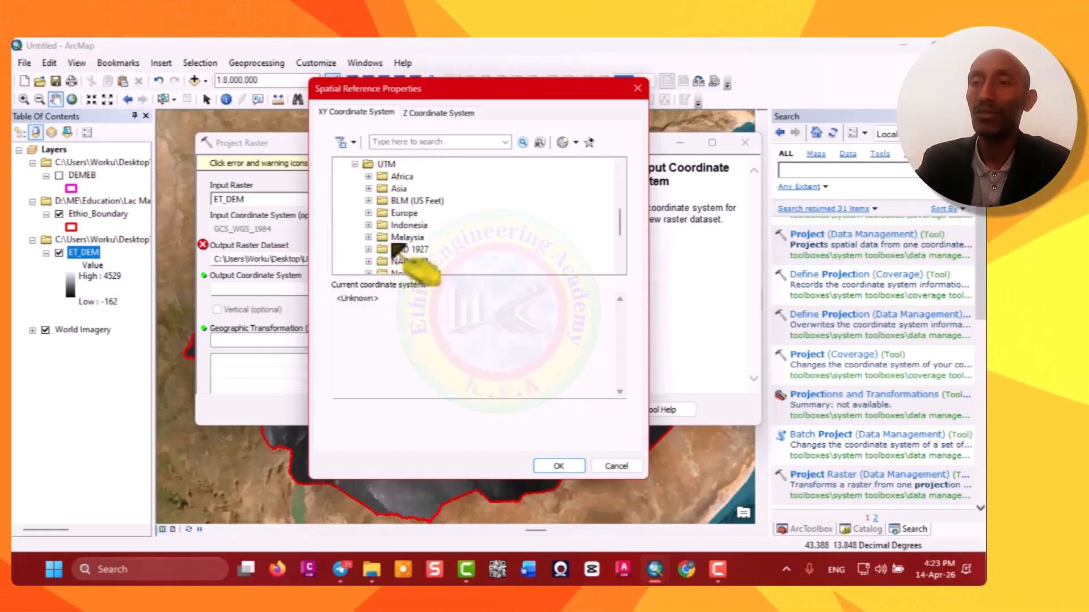
scroll(418, 250, "down", 3)
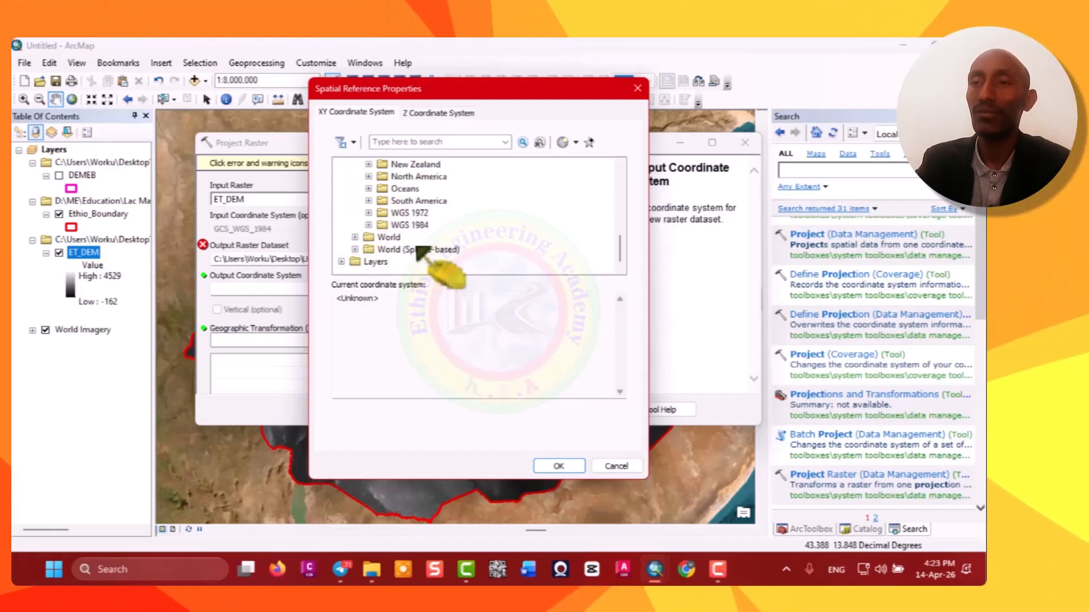
double_click(380, 225)
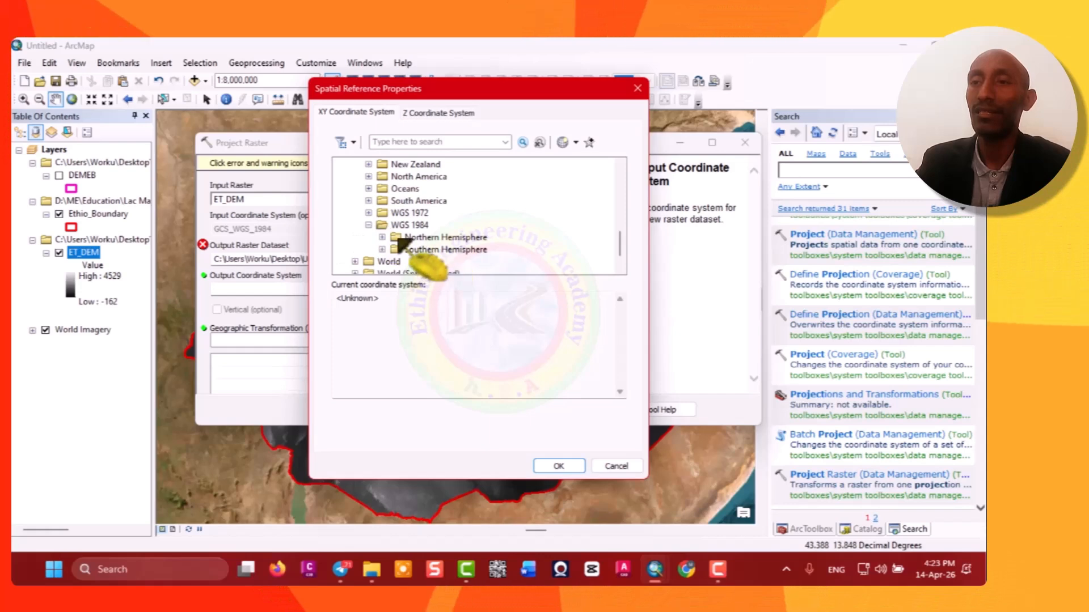
double_click(397, 238)
scroll(454, 238, "down", 10)
left_click(465, 201)
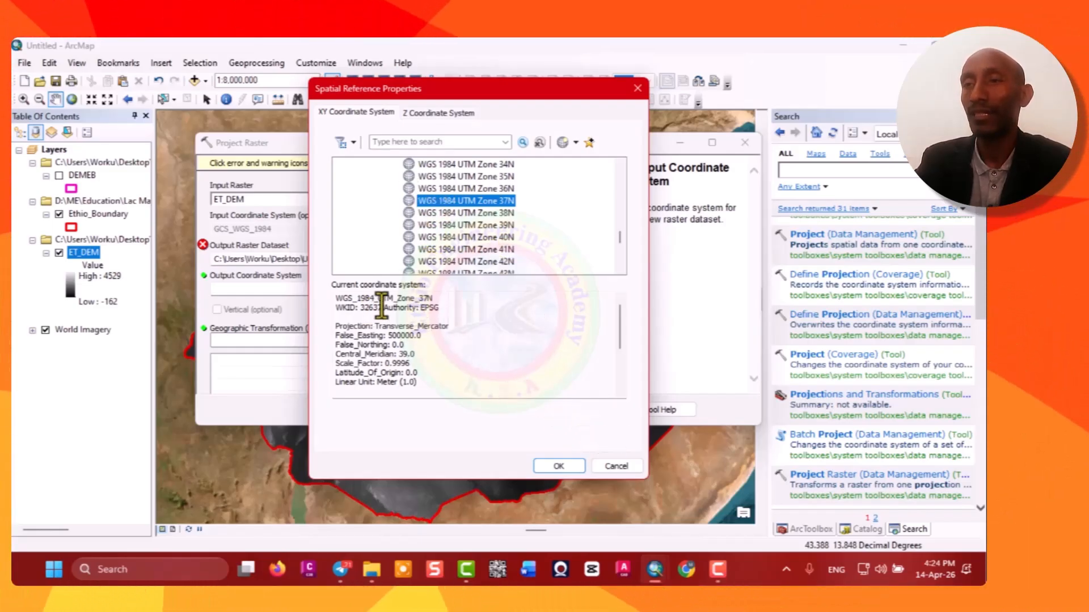
left_click(559, 466)
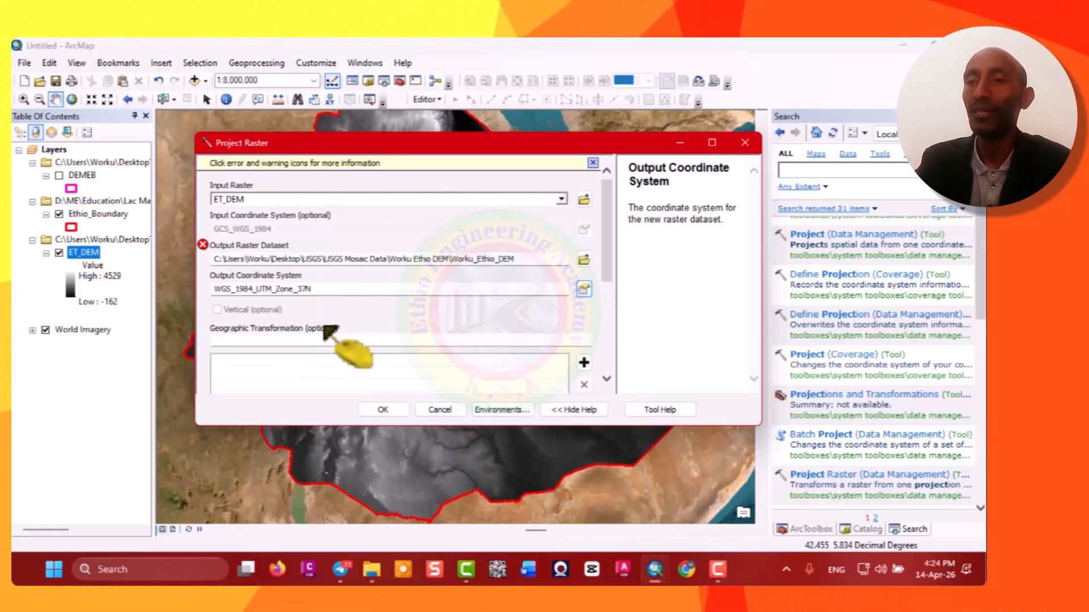
Set the output raster to Worku_Ethio_DEM.tif in the Worku Ethio DEM folder and run Project Raster.
scroll(335, 321, "down", 1)
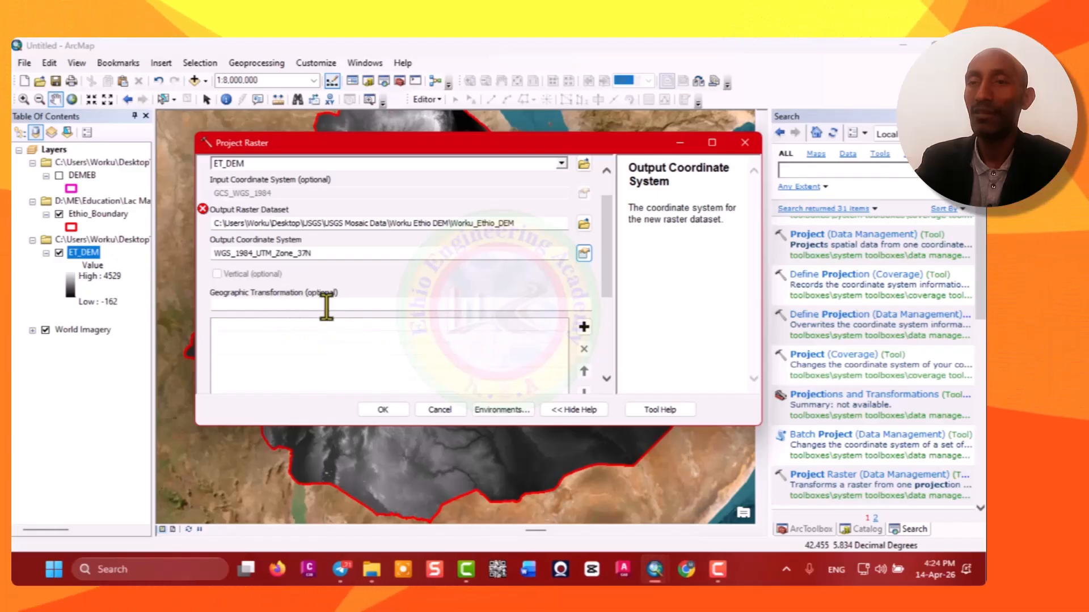
scroll(348, 309, "up", 1)
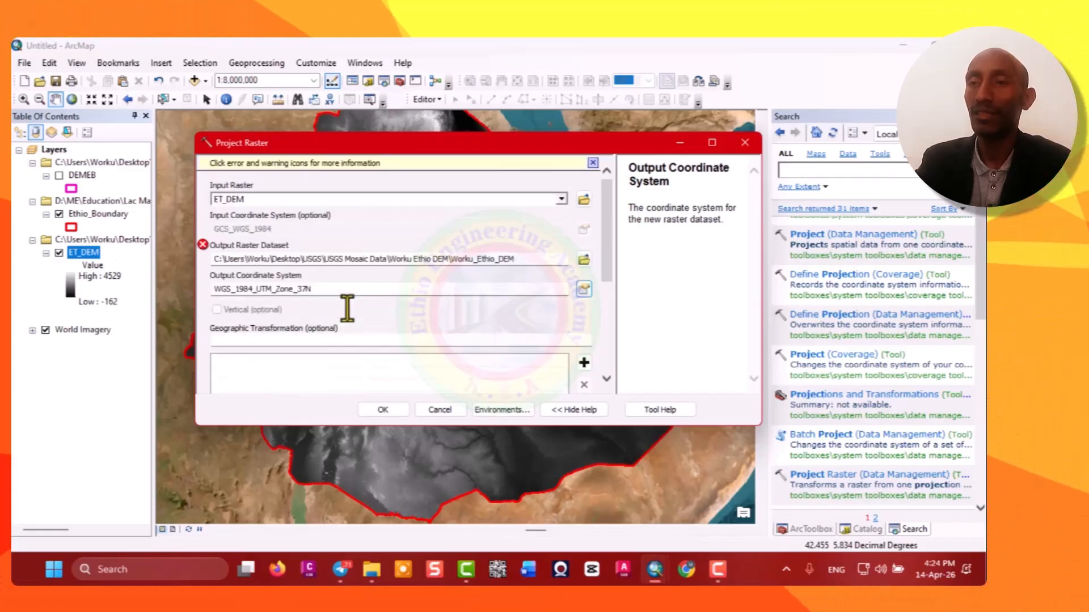
left_click(583, 259)
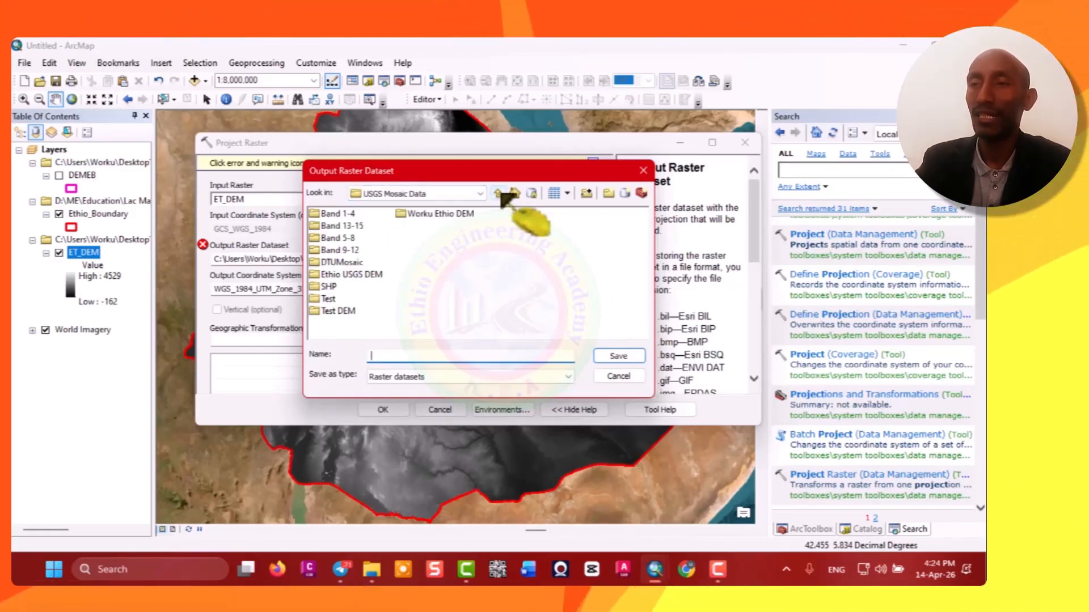
double_click(442, 214)
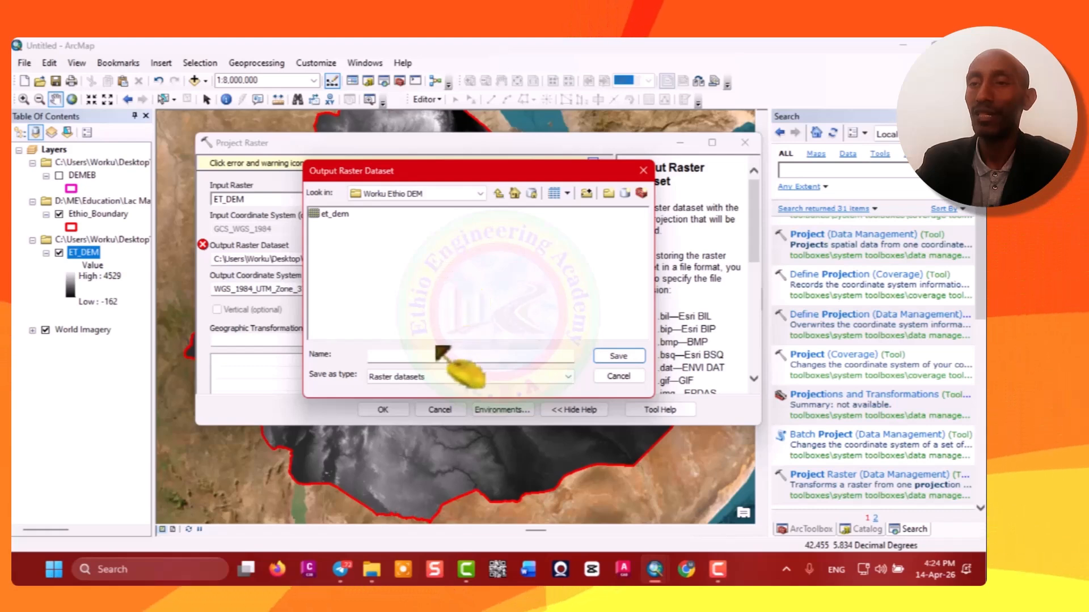
left_click(400, 355)
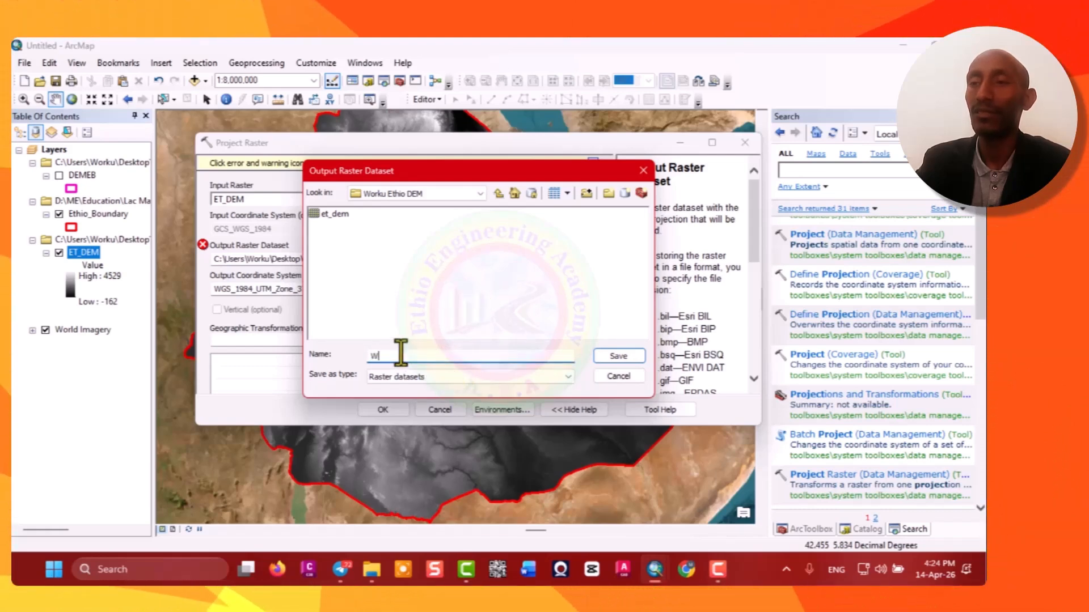
type("Worku_Ethio_De")
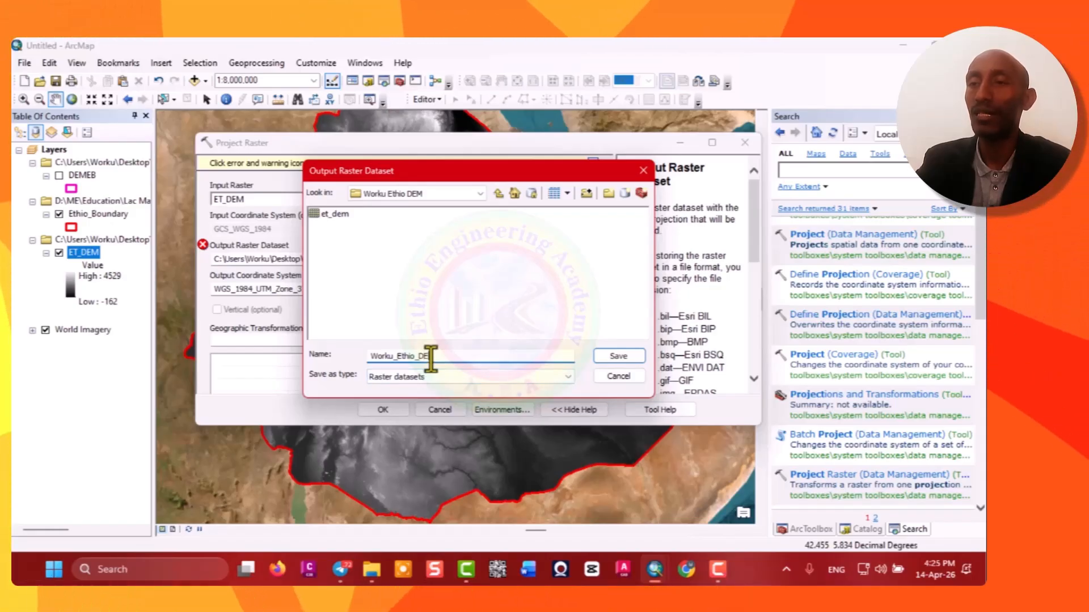
type(".t")
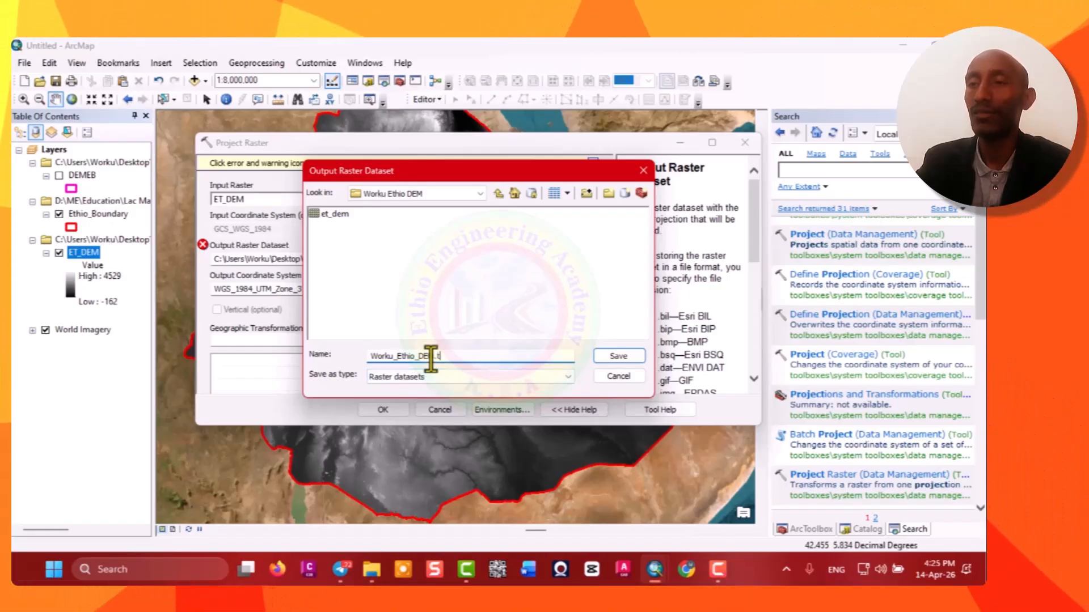
type("if")
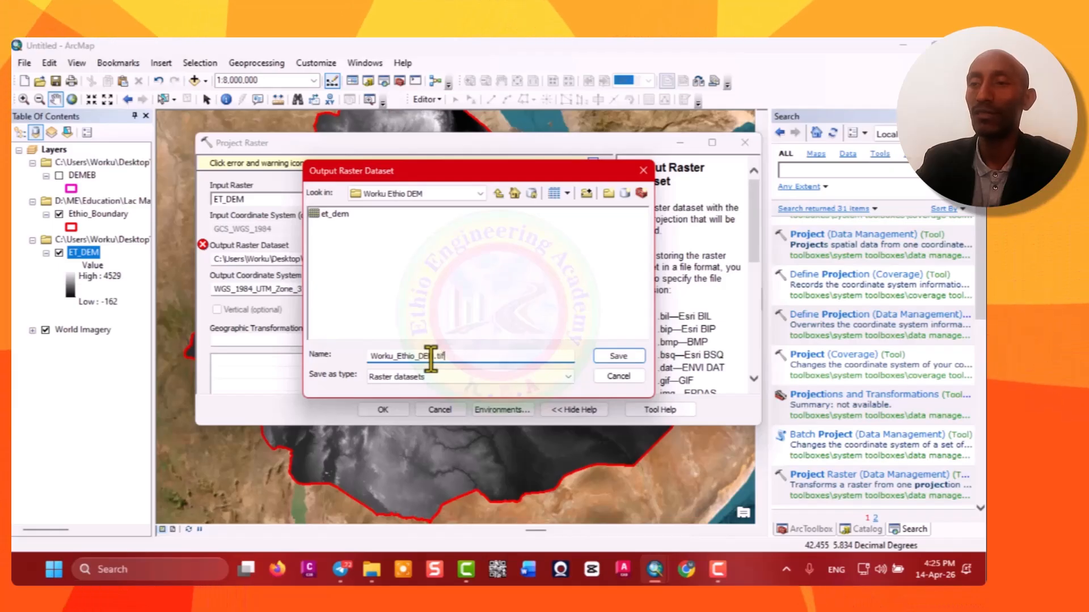
left_click(629, 355)
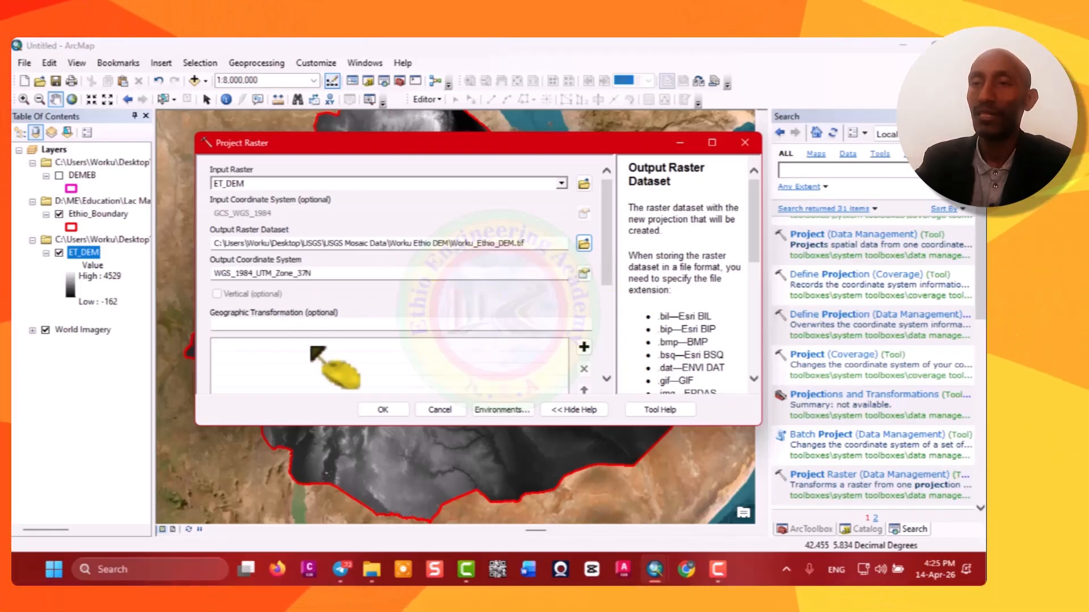
left_click(392, 413)
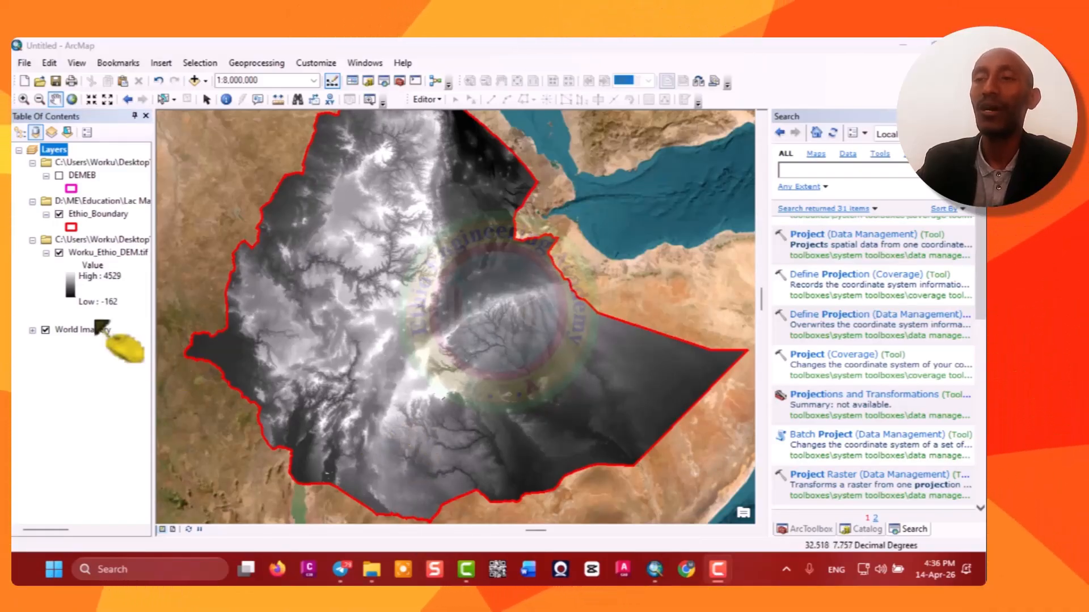
Inspect the Worku_Ethio_DEM.tif layer's source properties, scrolling through its extent, spatial reference and statistics.
right_click(100, 253)
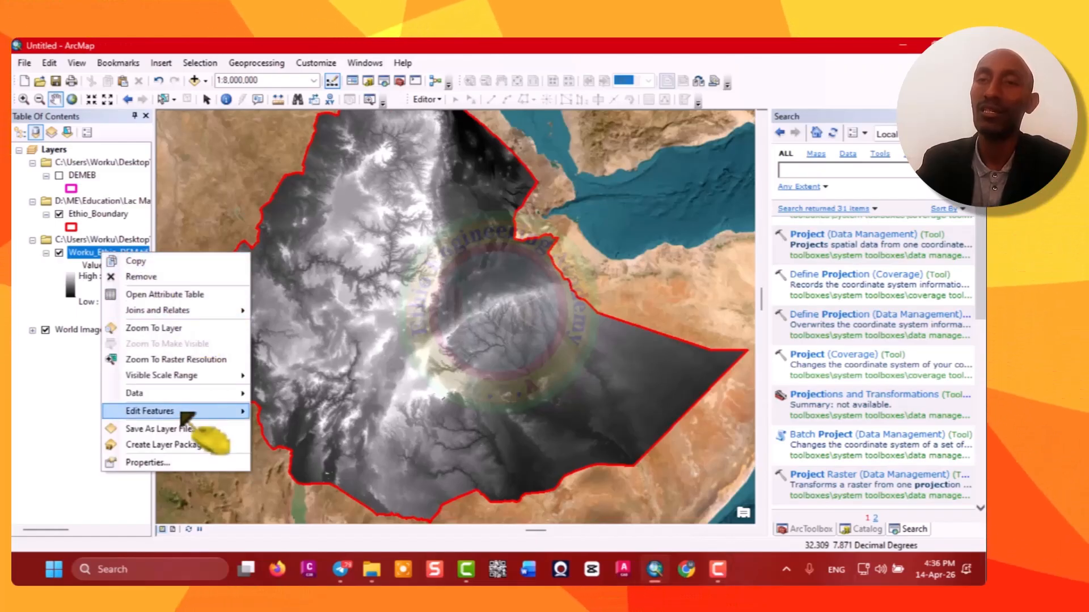
left_click(151, 462)
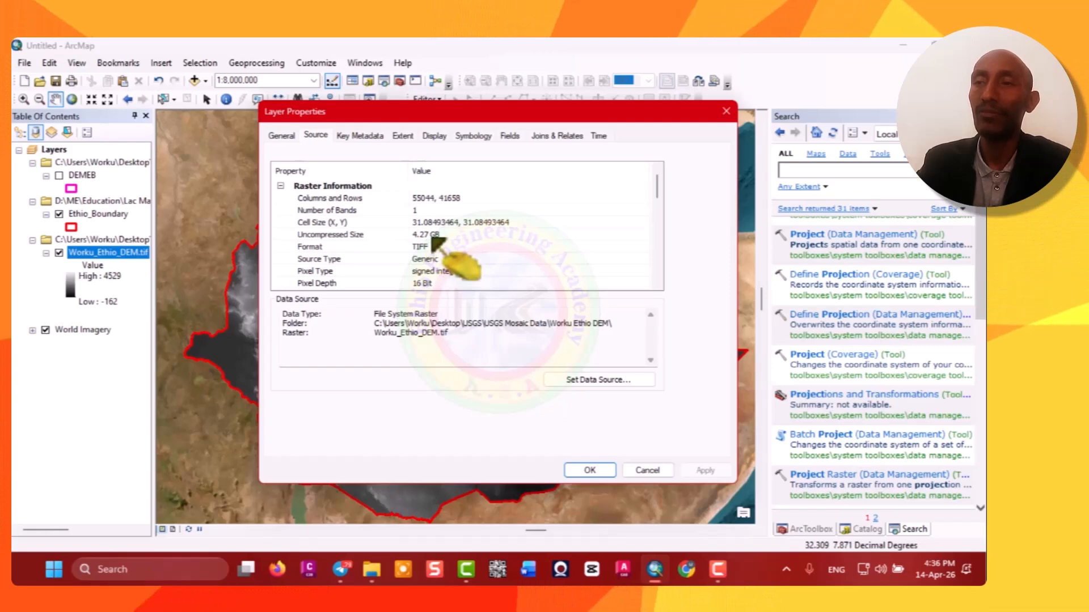
scroll(436, 241, "down", 1)
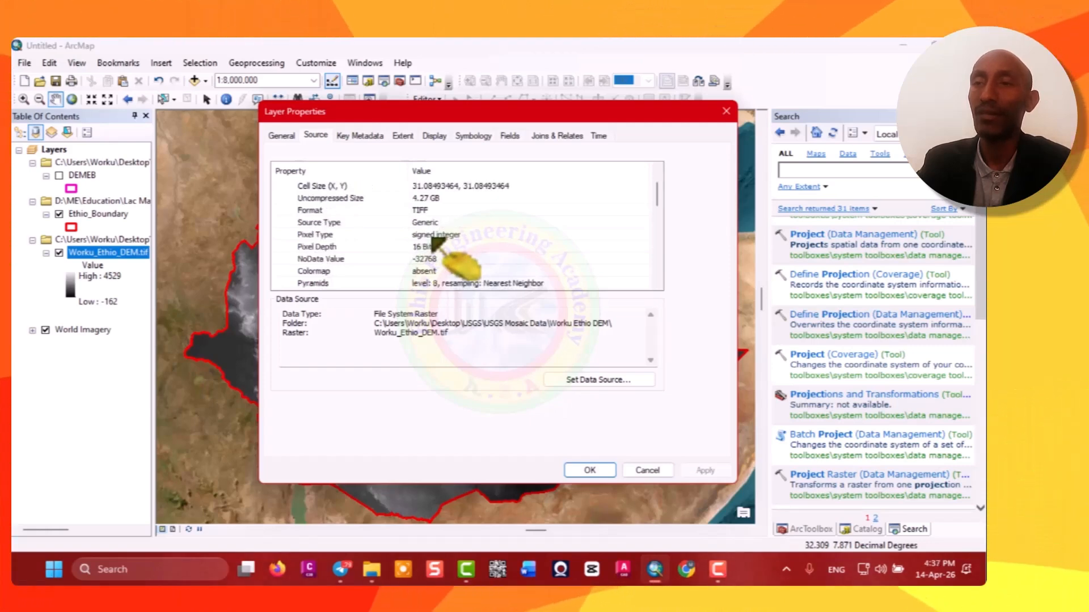
scroll(434, 238, "down", 1)
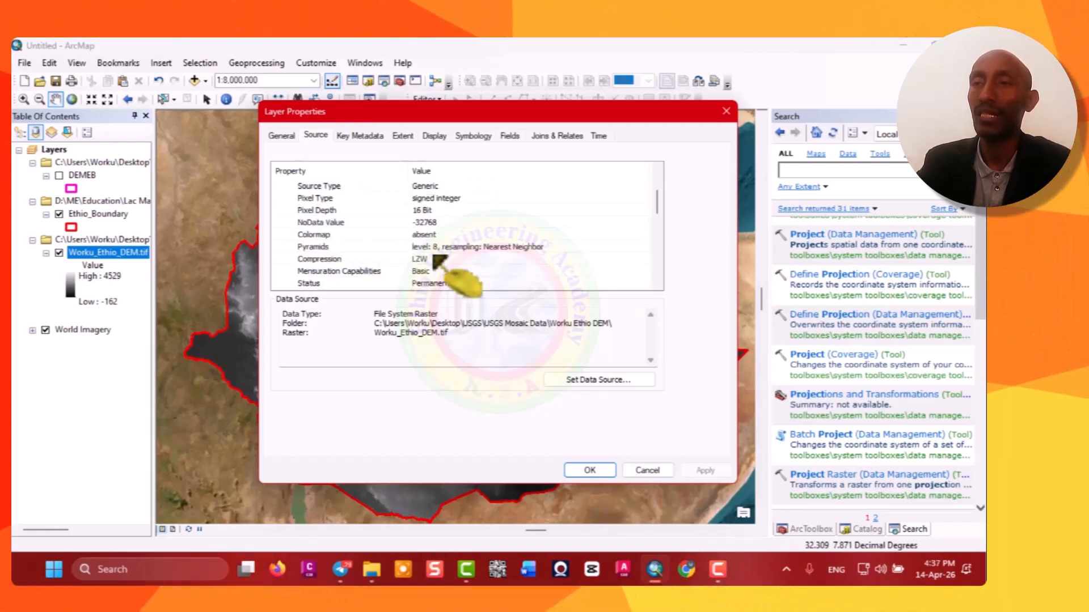
scroll(437, 260, "down", 2)
scroll(437, 266, "down", 1)
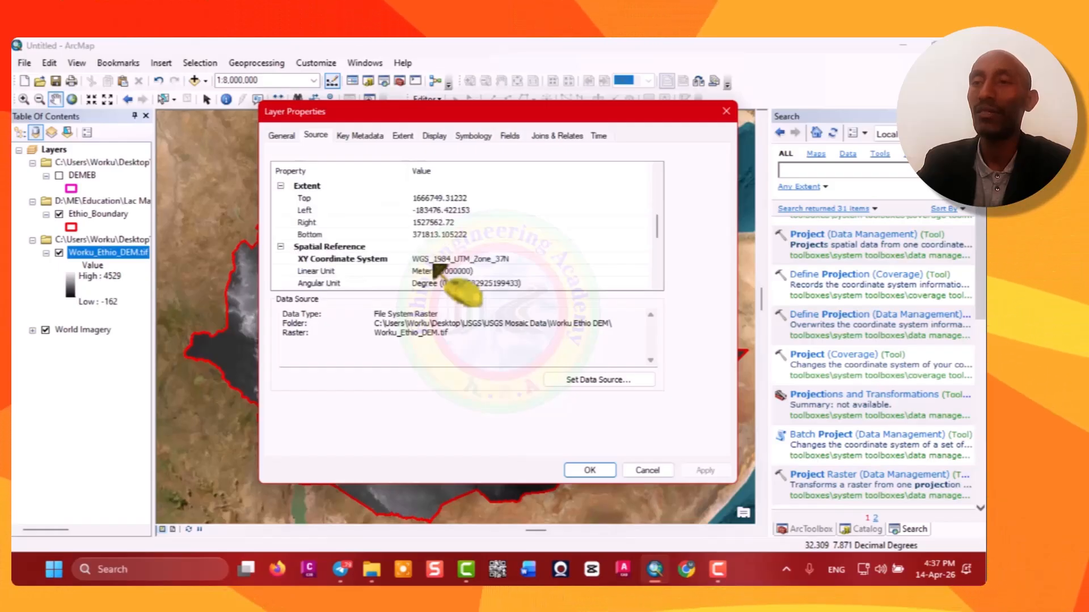
scroll(435, 265, "down", 1)
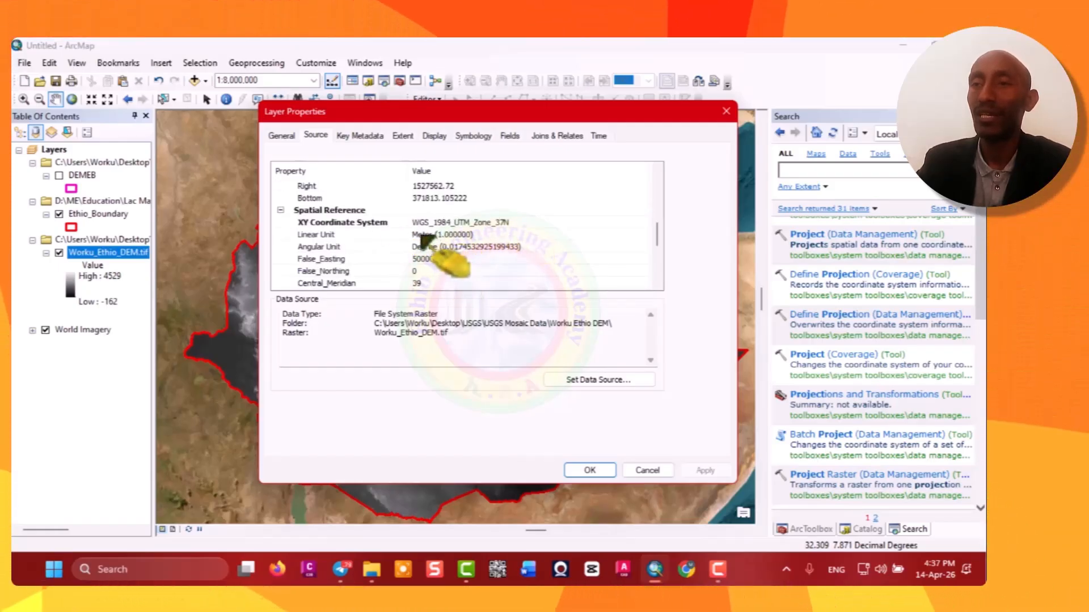
scroll(439, 258, "down", 3)
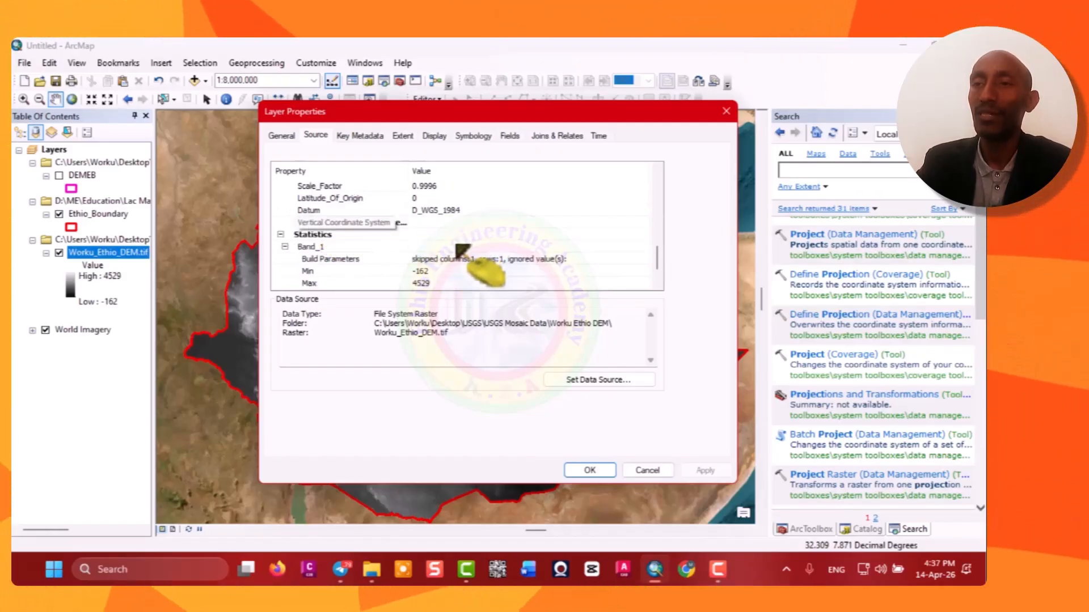
scroll(460, 247, "down", 1)
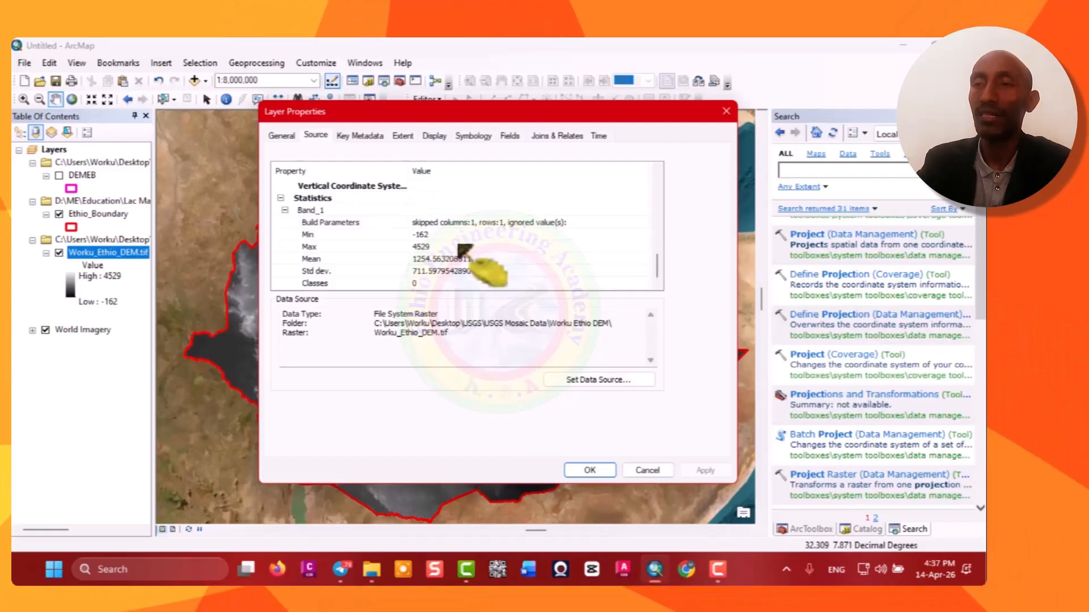
scroll(462, 248, "up", 4)
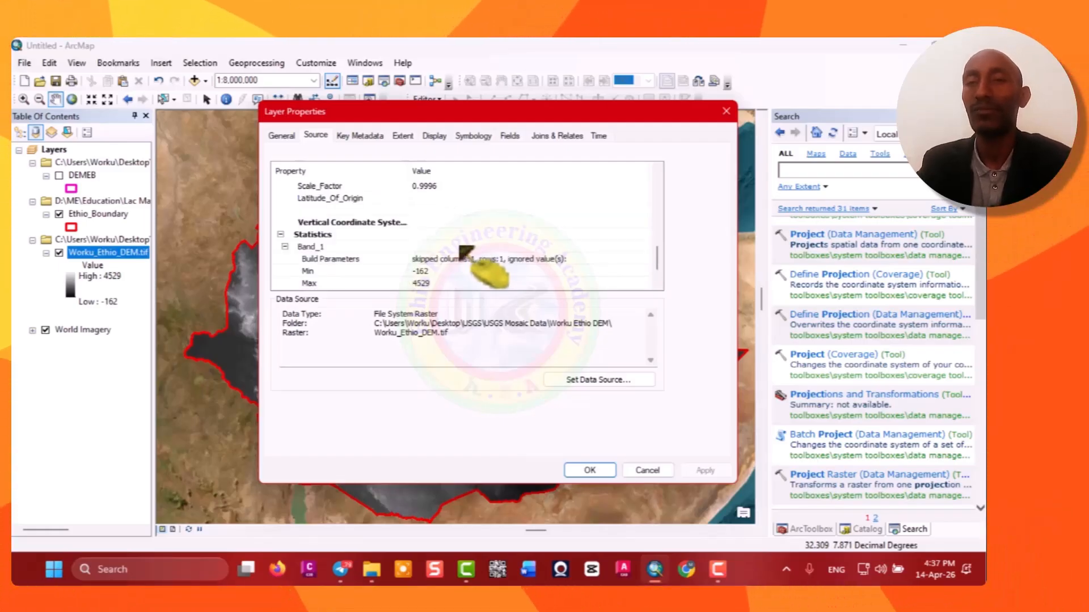
scroll(462, 249, "up", 2)
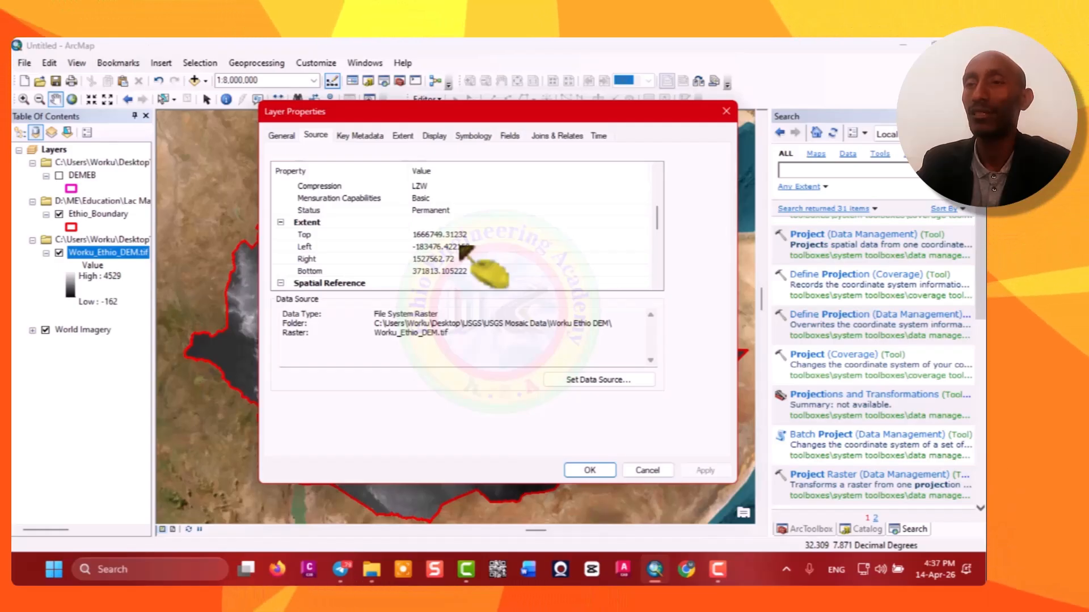
scroll(462, 250, "down", 3)
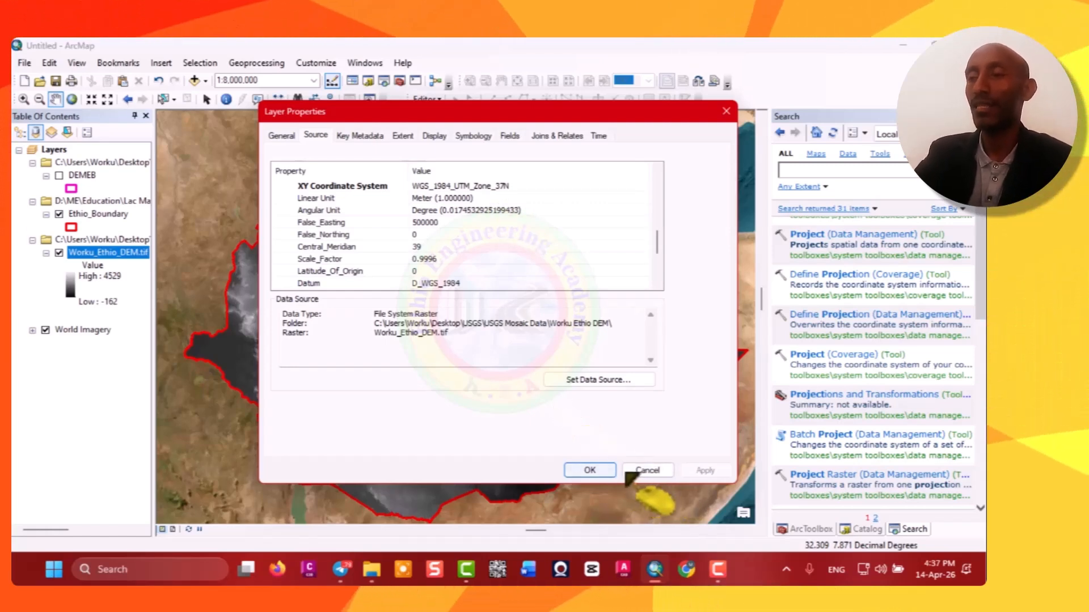
left_click(604, 473)
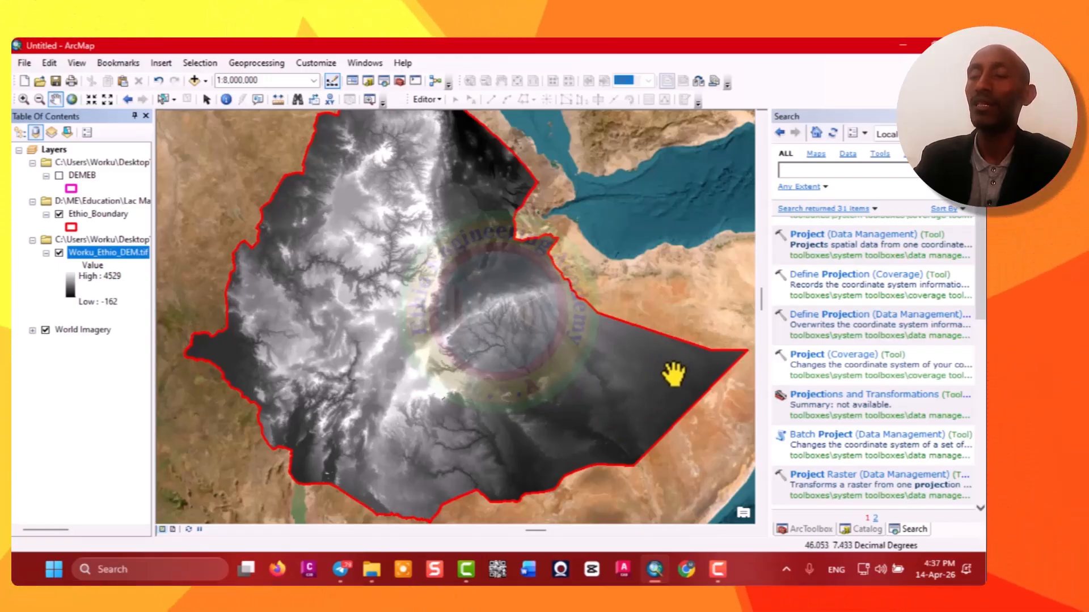
Change the Worku_Ethio_DEM.tif layer's color ramp to a multicolour red-yellow-green-blue elevation ramp.
double_click(70, 289)
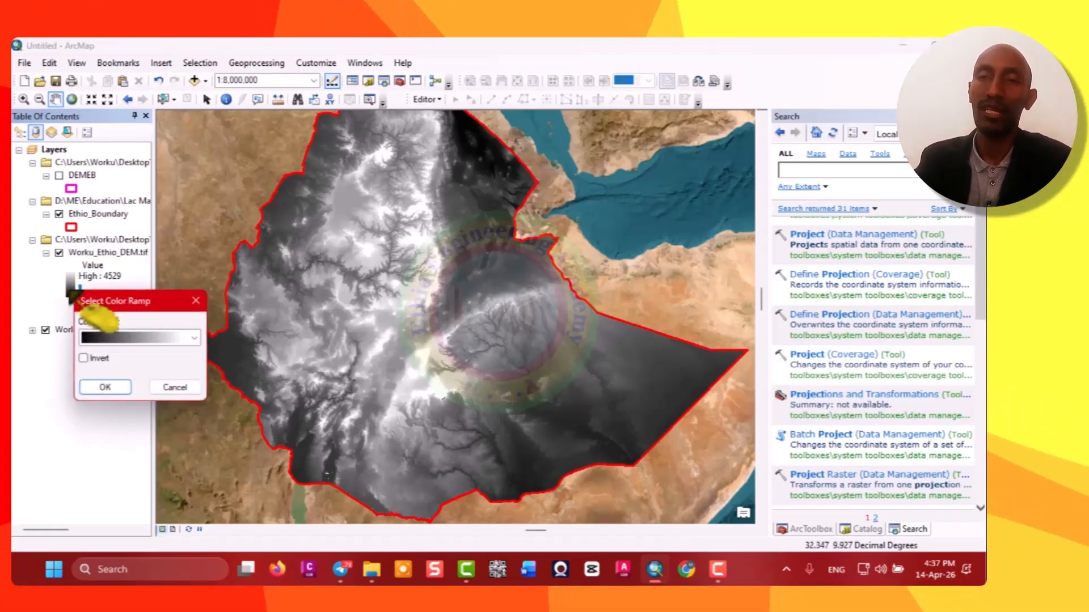
left_click(196, 340)
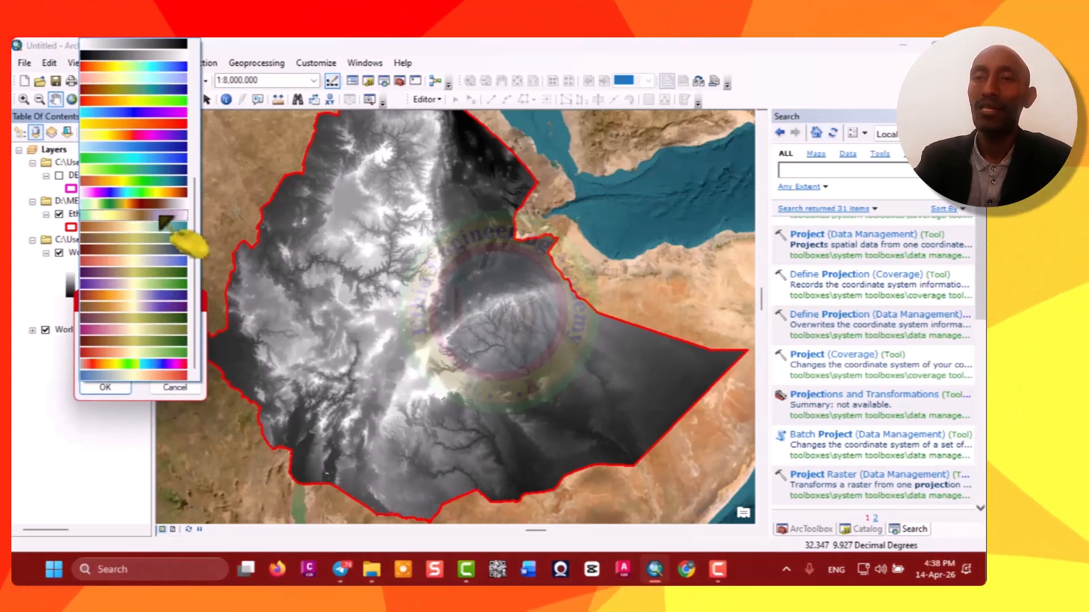
left_click(181, 191)
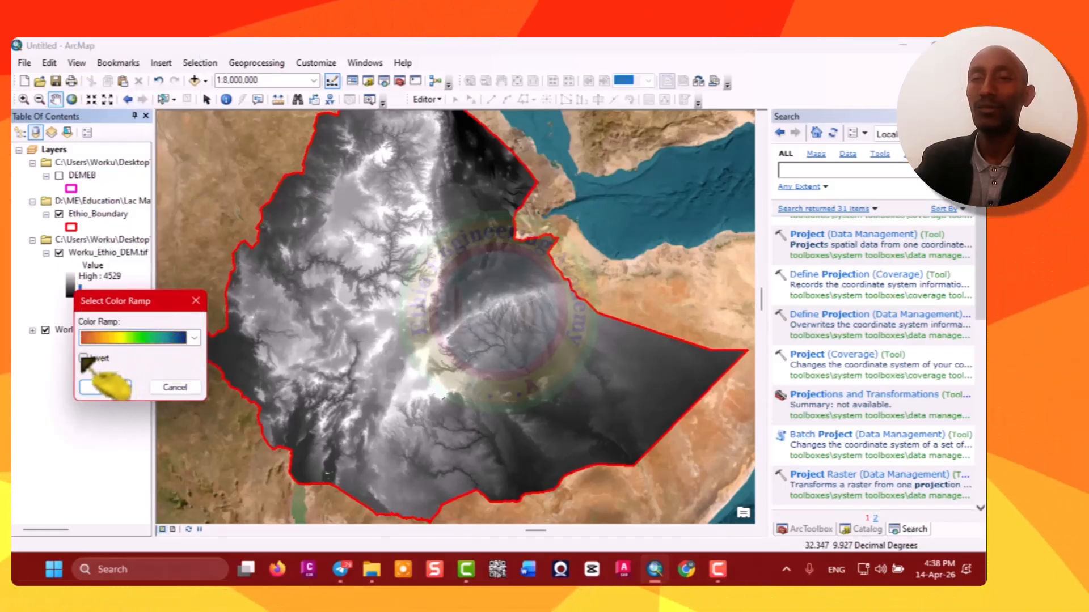
left_click(105, 388)
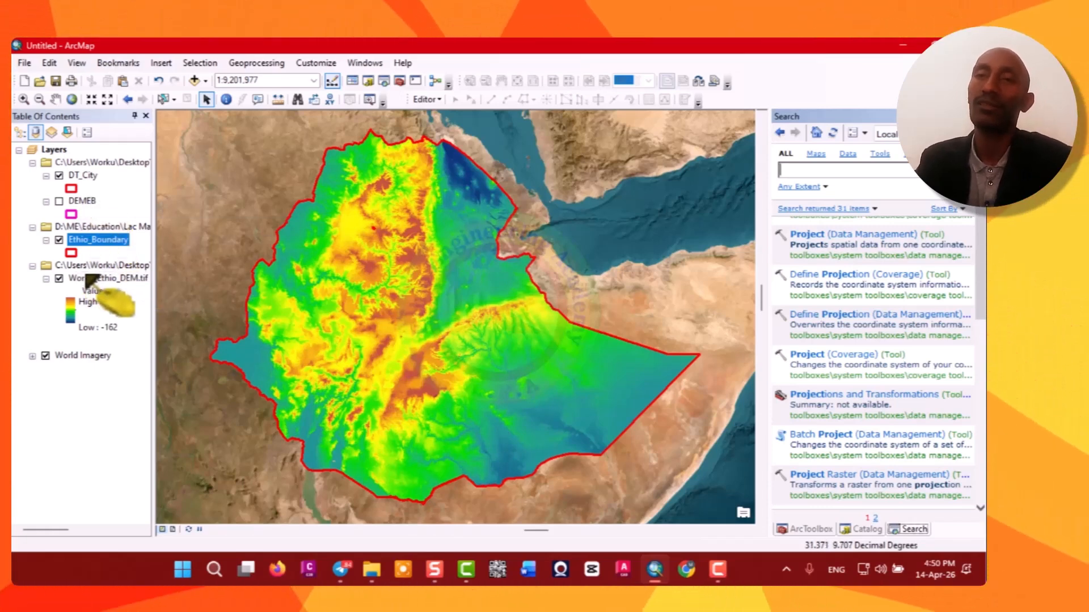
Check the projected DEM layer's spatial reference once more in its source properties.
right_click(107, 281)
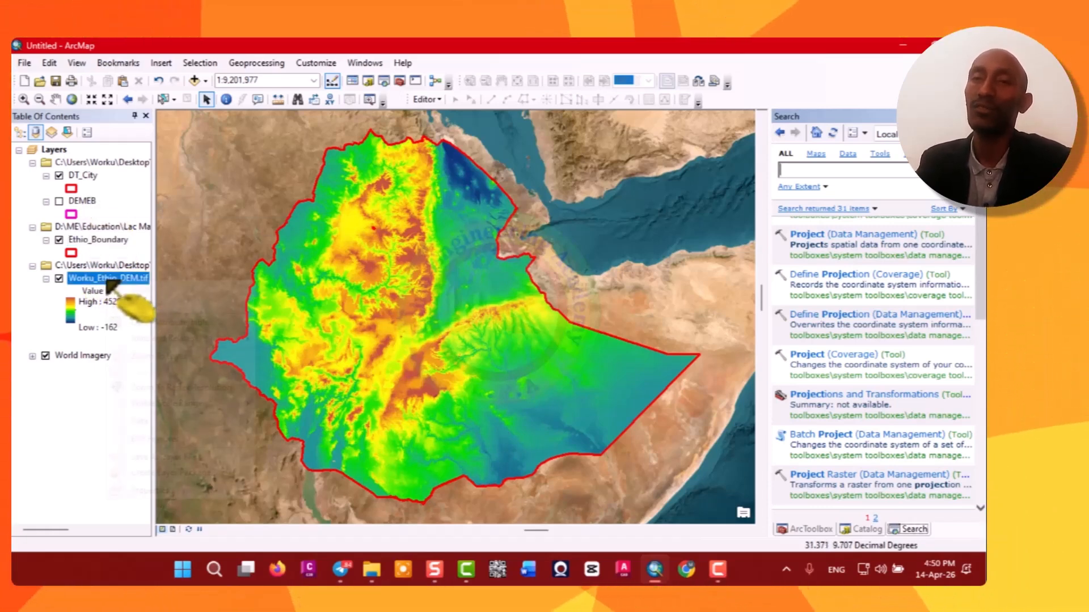
left_click(165, 488)
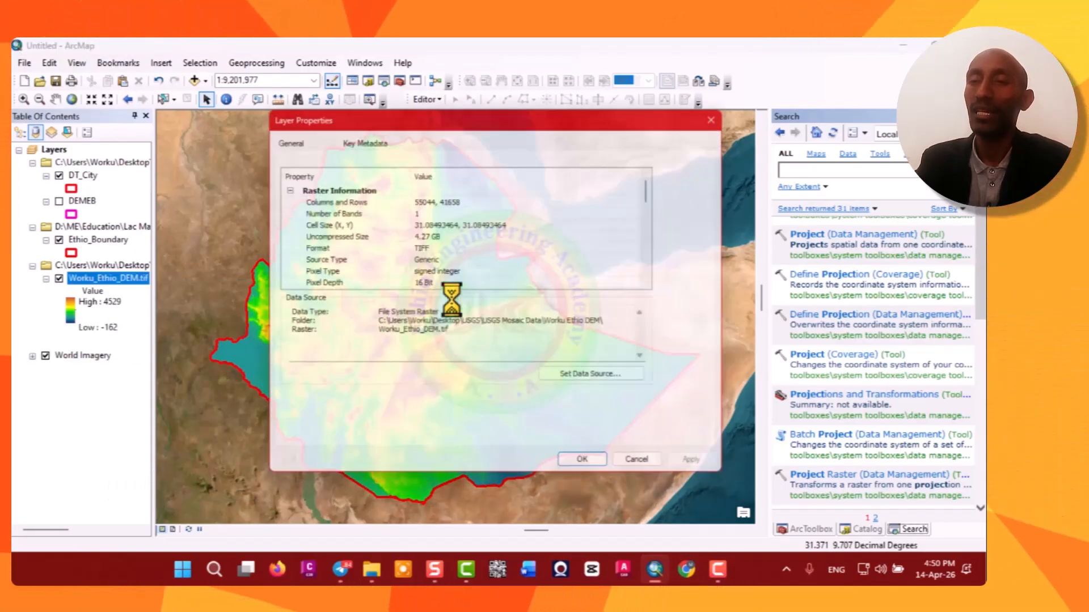
scroll(454, 266, "down", 5)
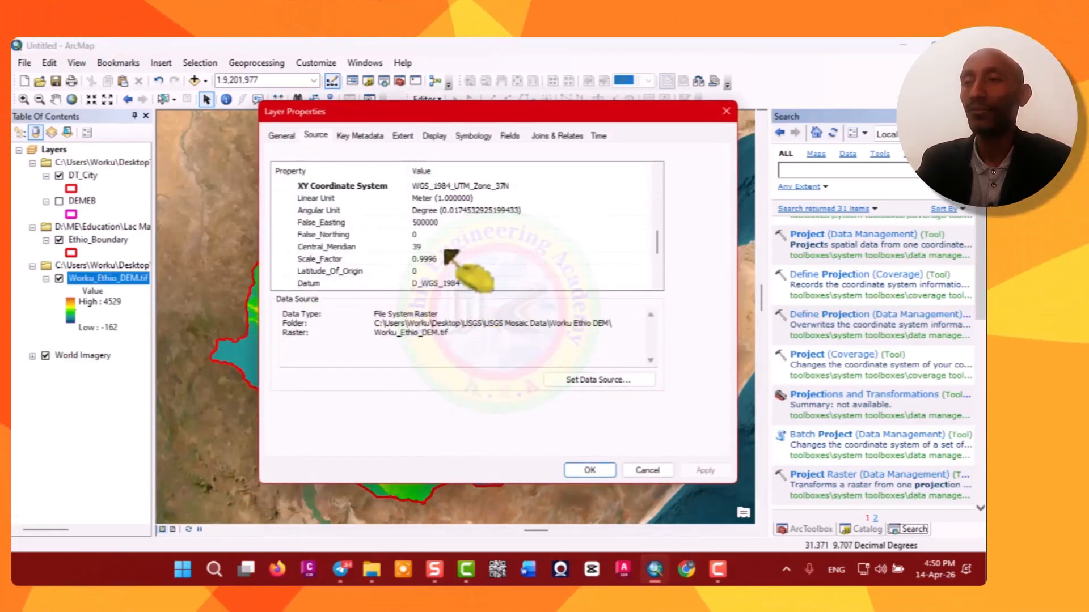
left_click(726, 111)
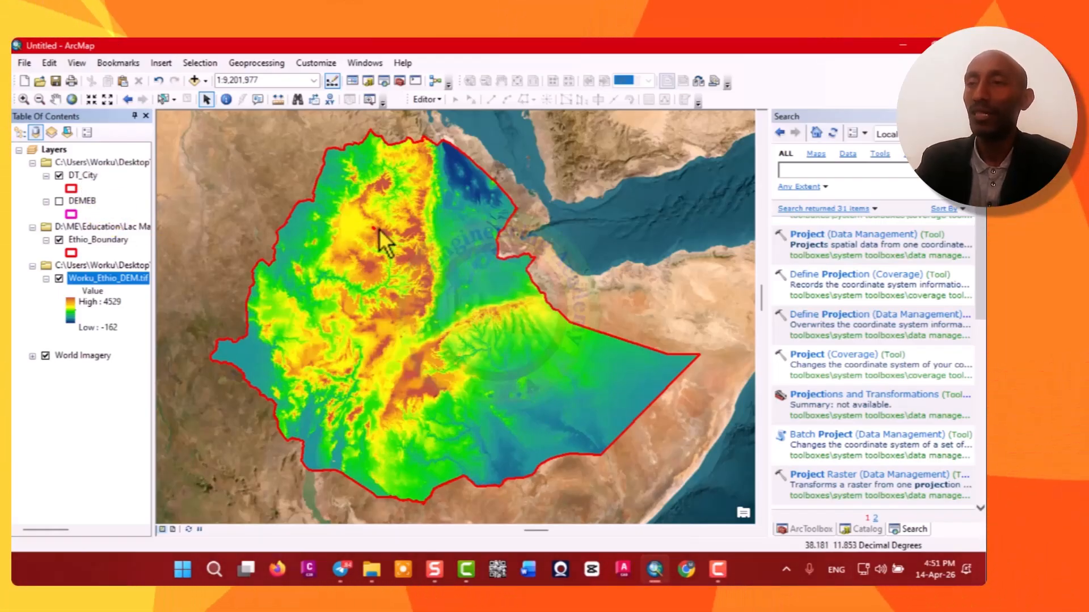
Zoom to the DT_City layer and toggle the Worku_Ethio_DEM.tif layer off and on to compare with the imagery.
right_click(82, 177)
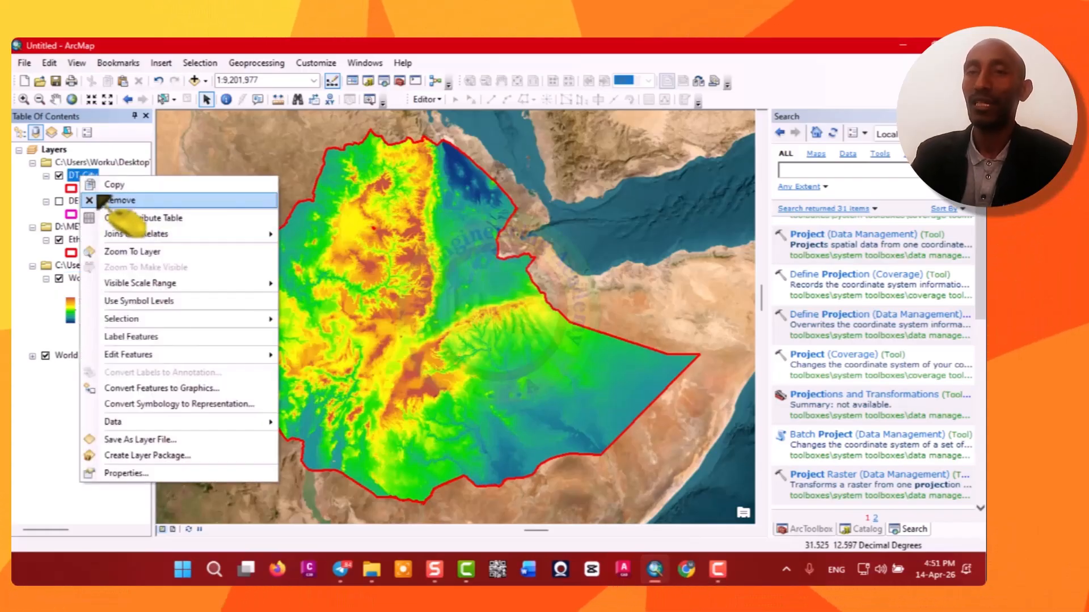
left_click(146, 255)
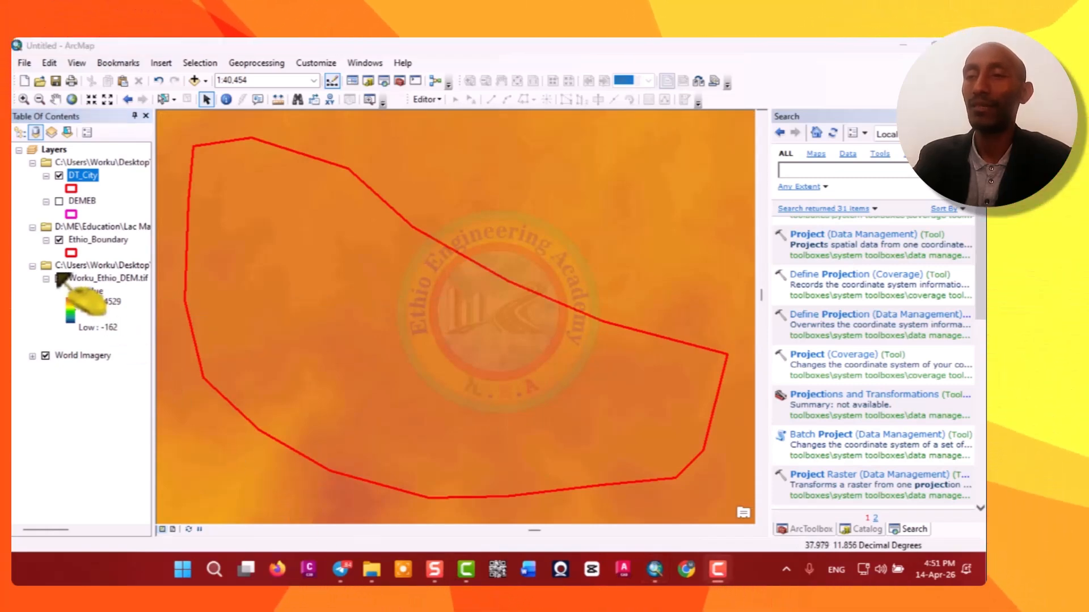
left_click(59, 278)
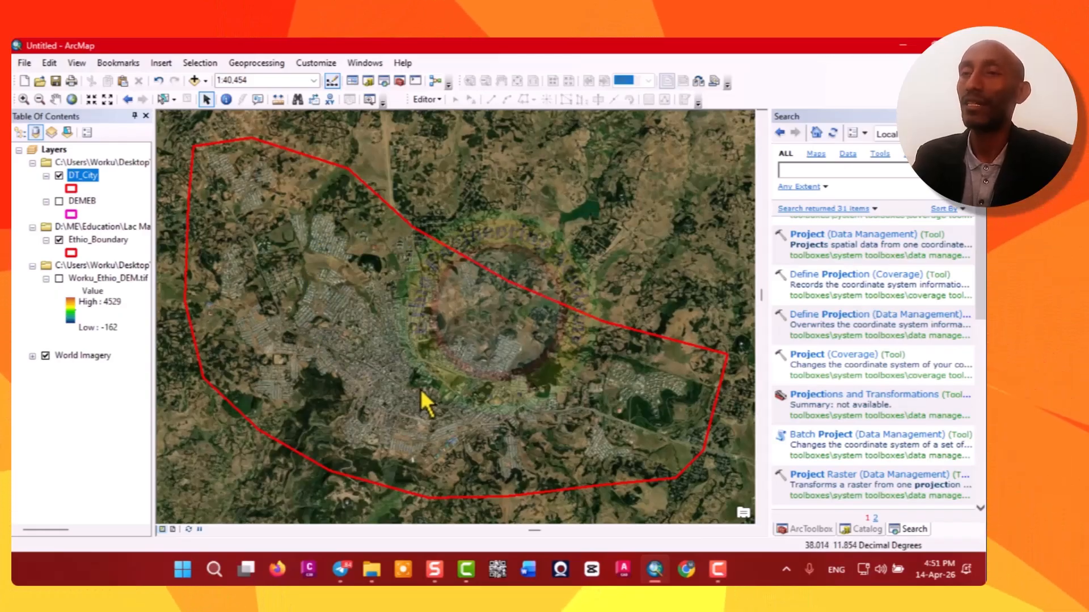
left_click(59, 278)
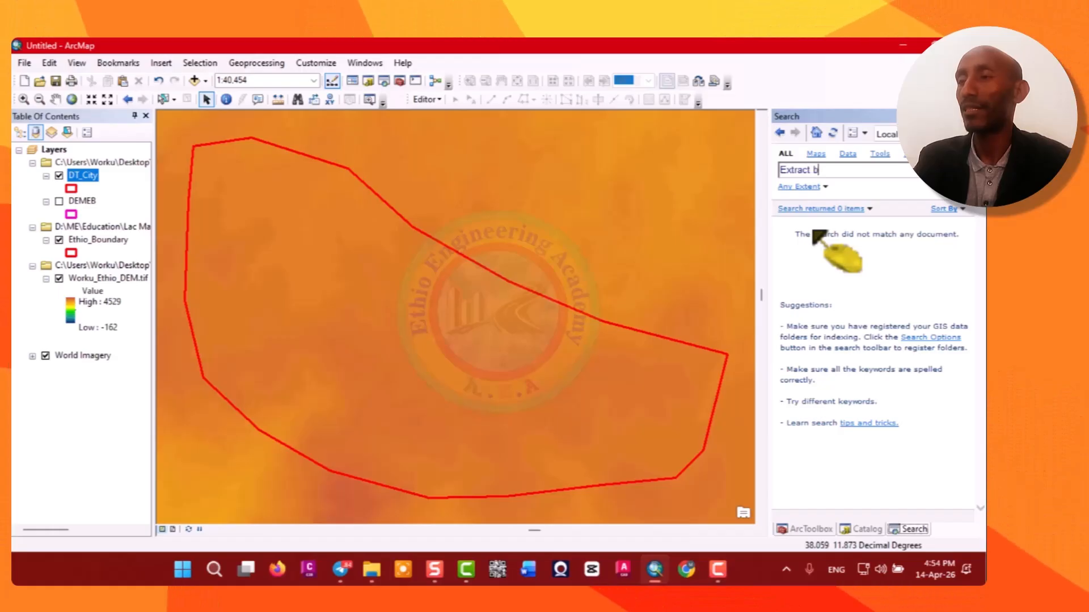
Search for the Extract by Mask tool and open it.
type("ma")
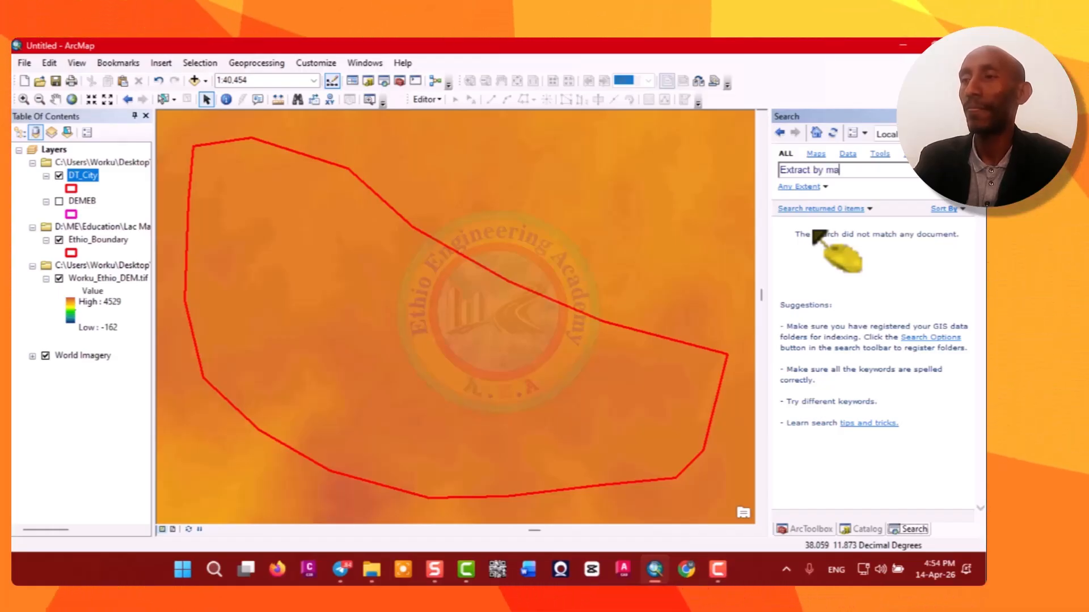
type("sk")
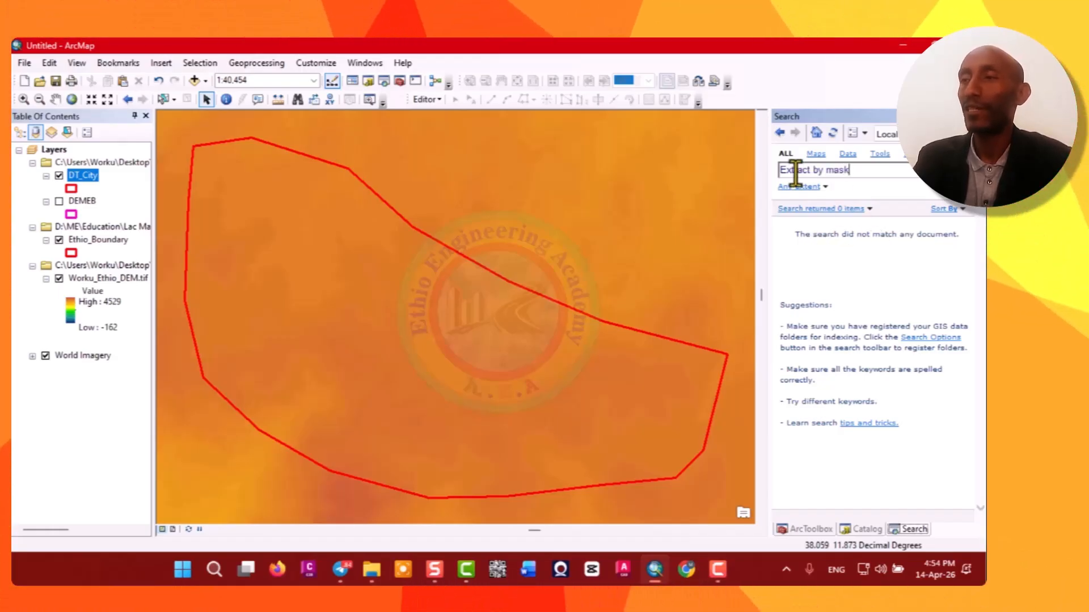
left_click(965, 170)
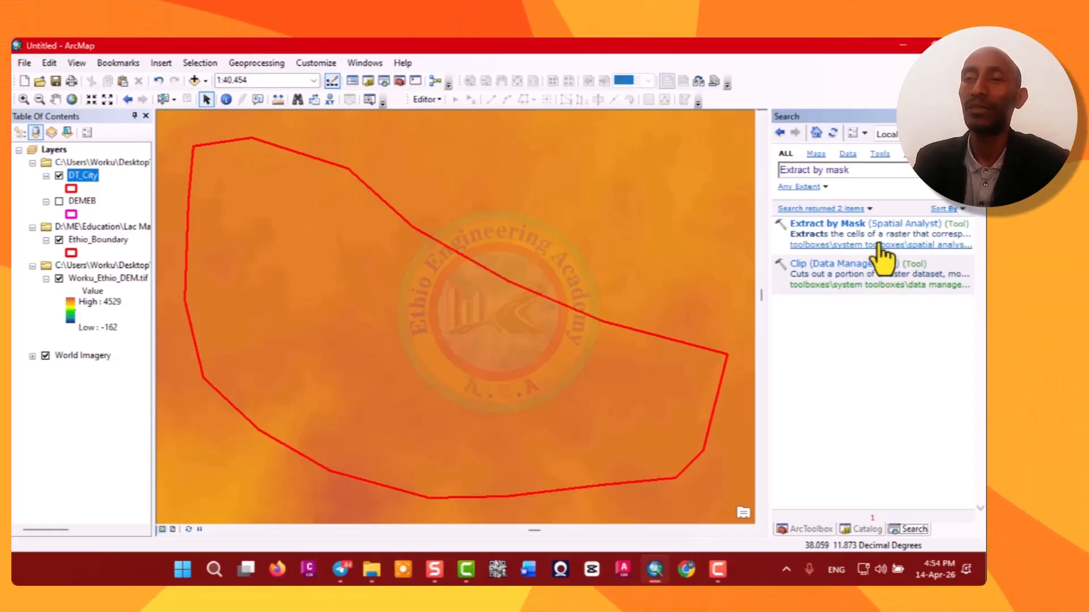
left_click(824, 226)
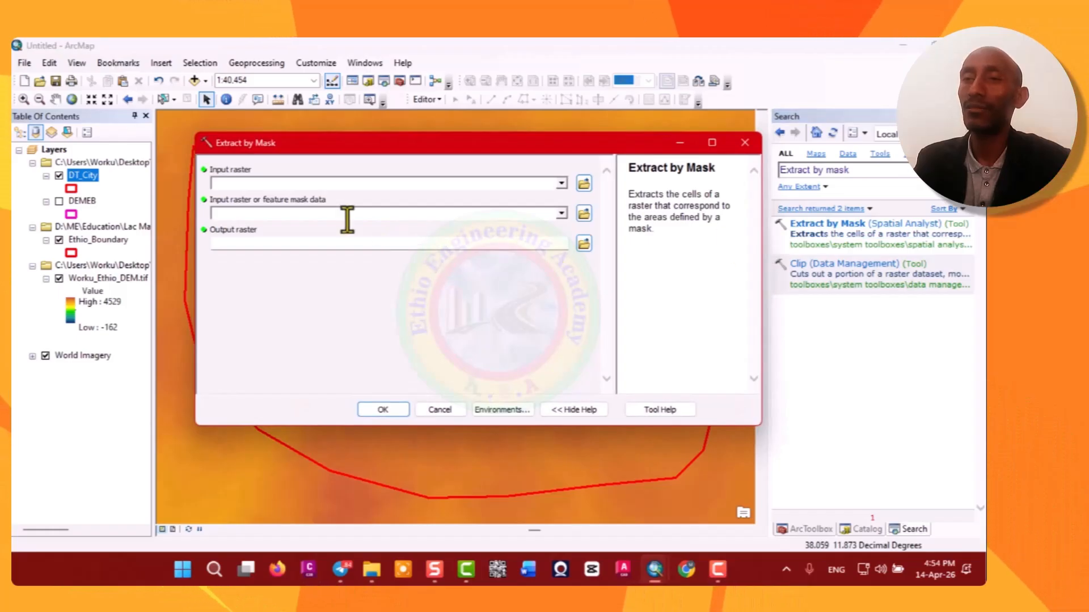
Set the input raster to Worku_Ethio_DEM.tif and the mask data to the DT_City layer.
left_click(561, 183)
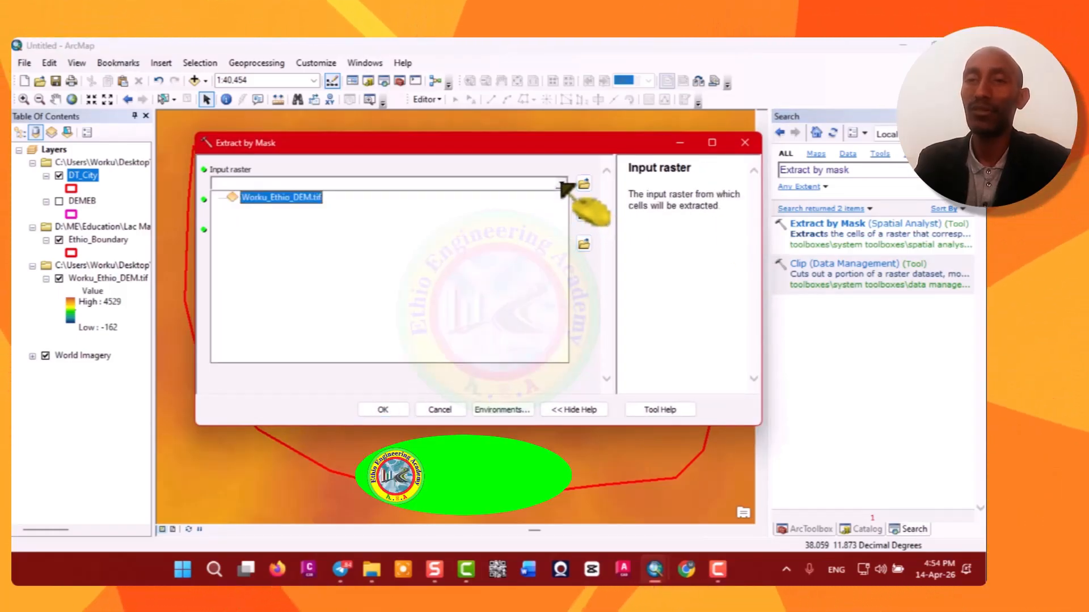
left_click(281, 198)
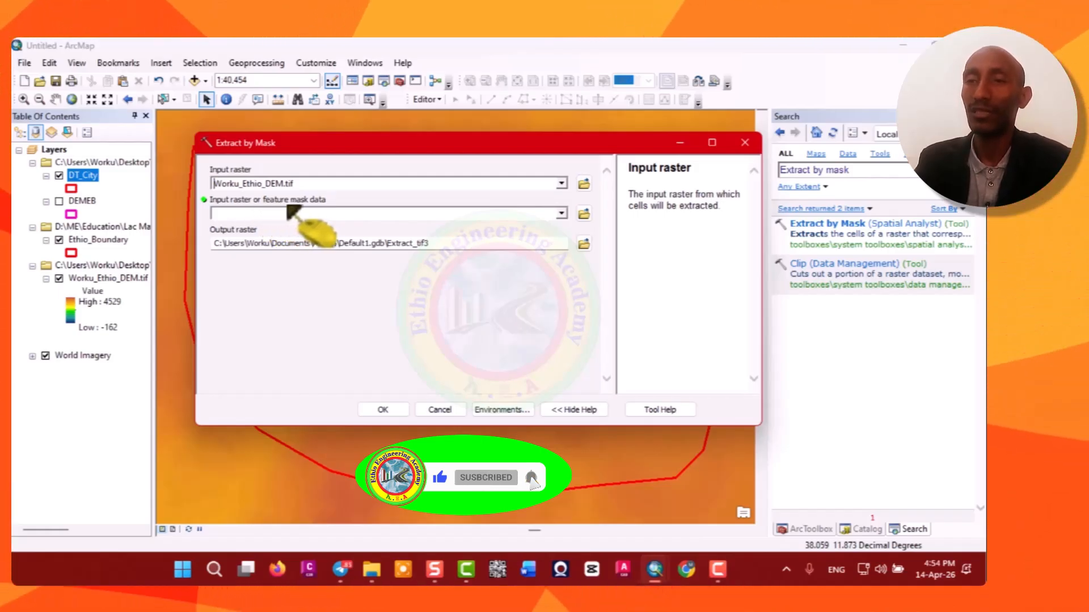
left_click(561, 213)
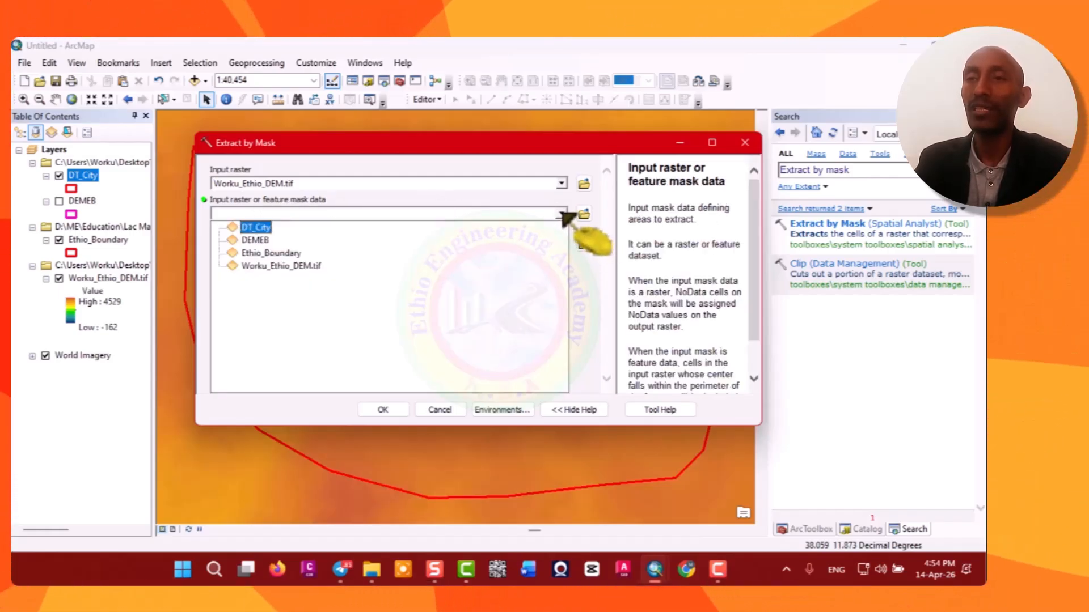
left_click(258, 228)
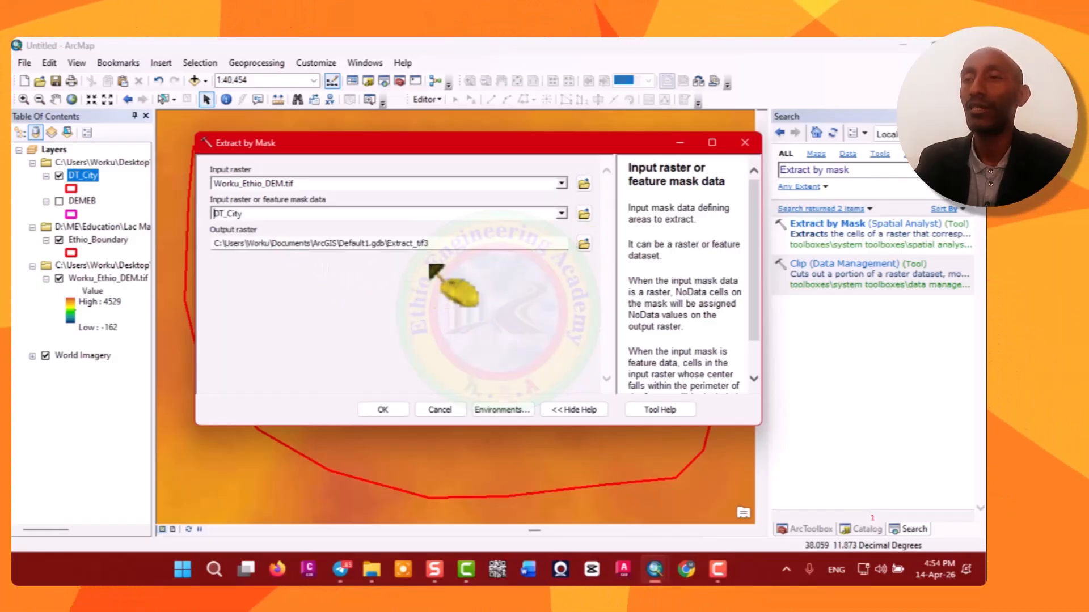
Name the output raster DT_City_DEM.tif in the Worku Ethio DEM folder and run the extraction.
left_click(583, 244)
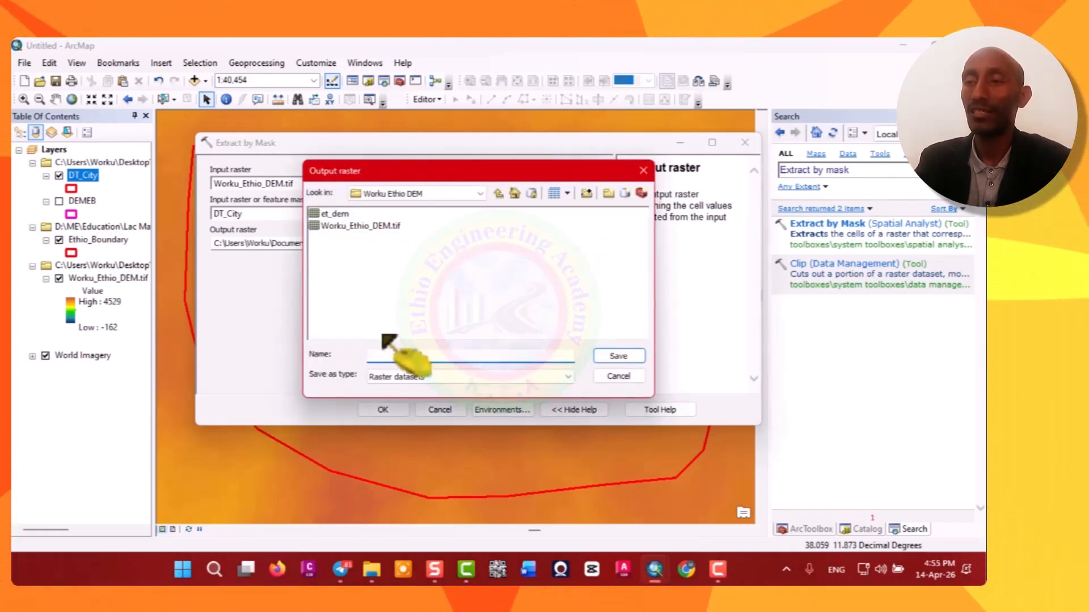
type("D")
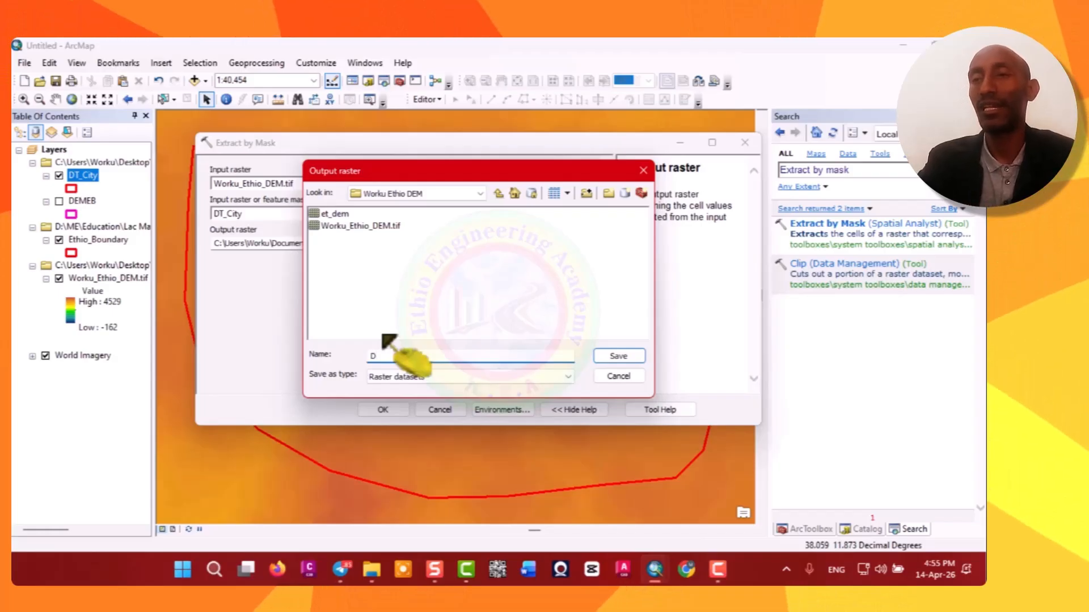
type("T")
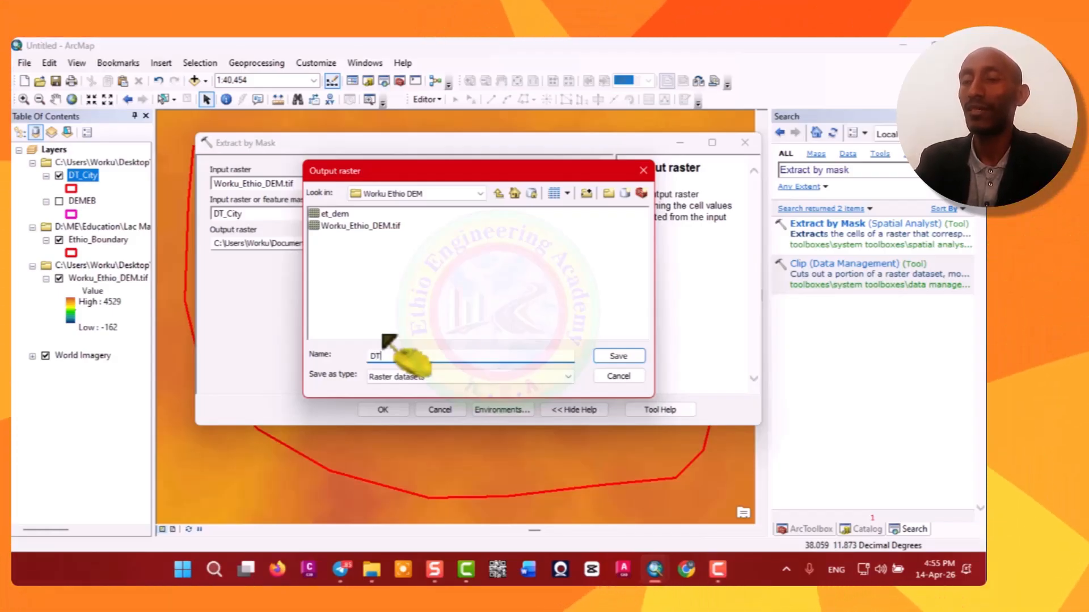
type("_")
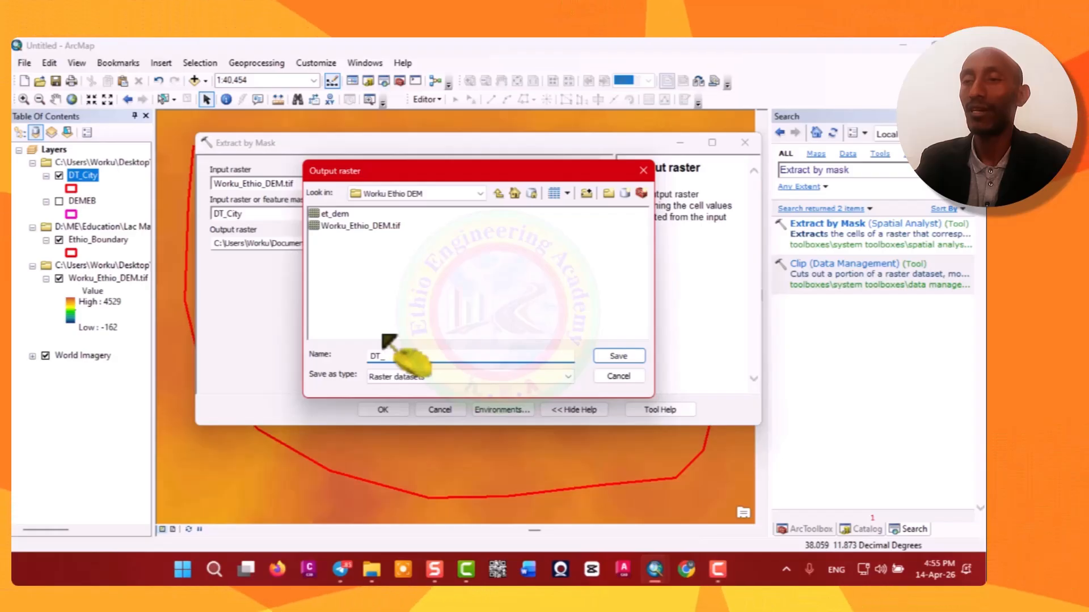
type("City_DEM.tif")
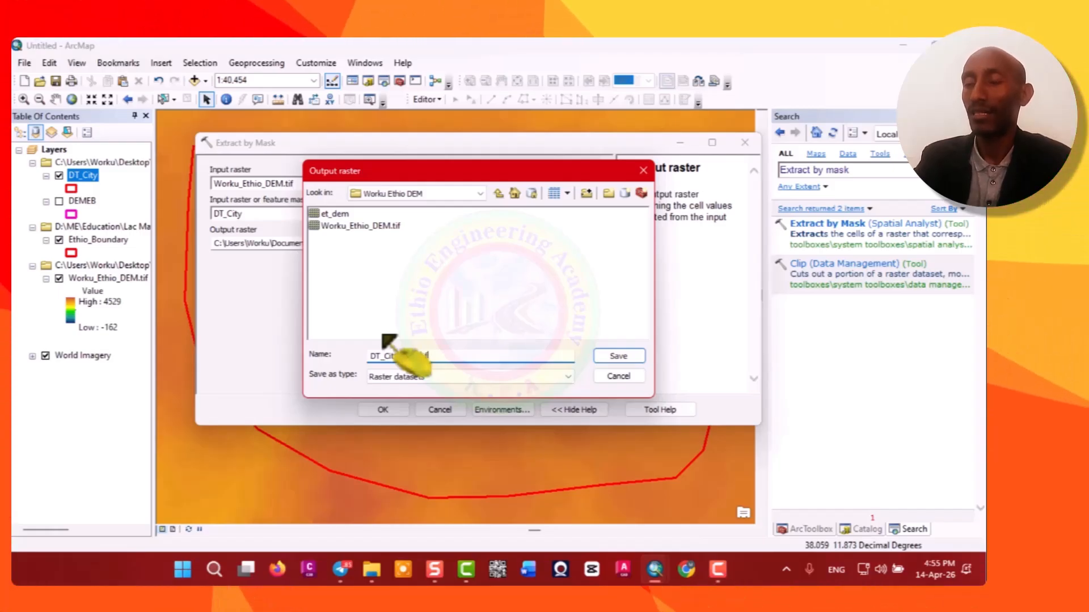
left_click(619, 356)
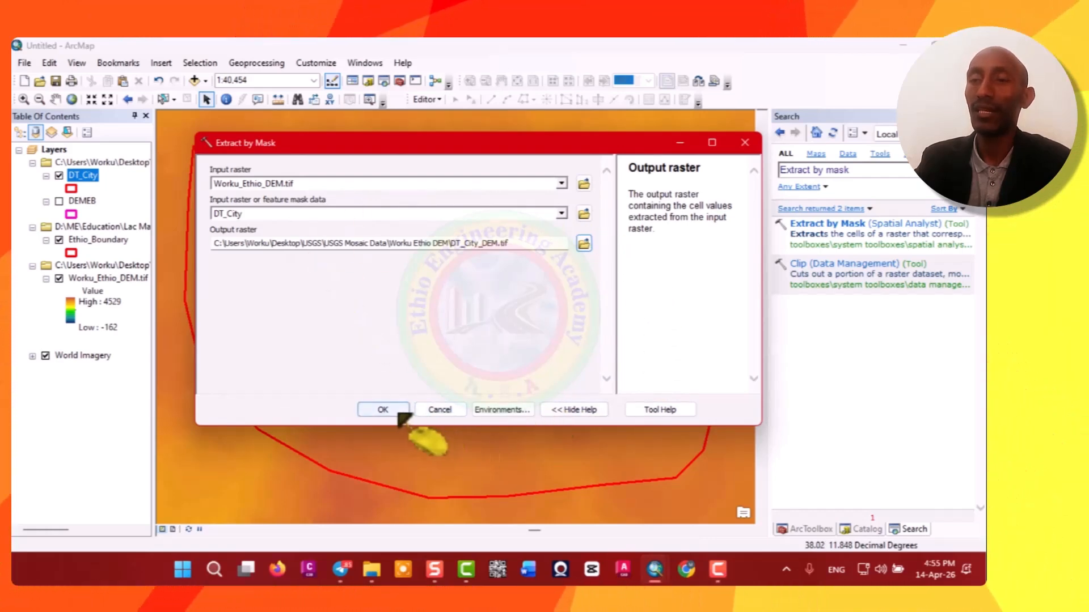
left_click(395, 410)
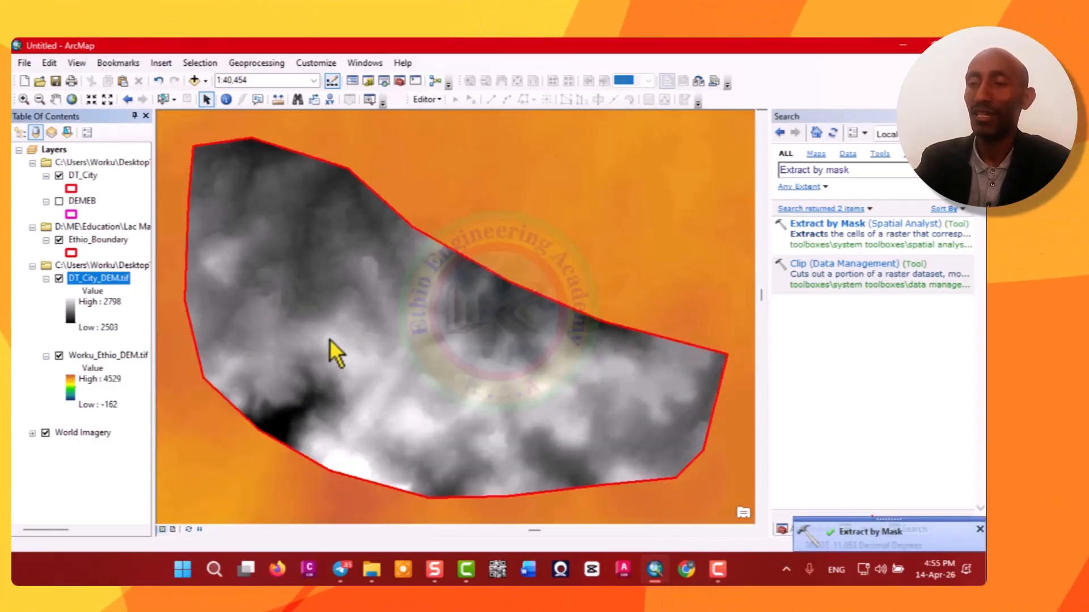
Hide the Worku_Ethio_DEM.tif layer and give DT_City_DEM.tif the multicolour red-yellow-green-blue elevation color ramp.
left_click(59, 356)
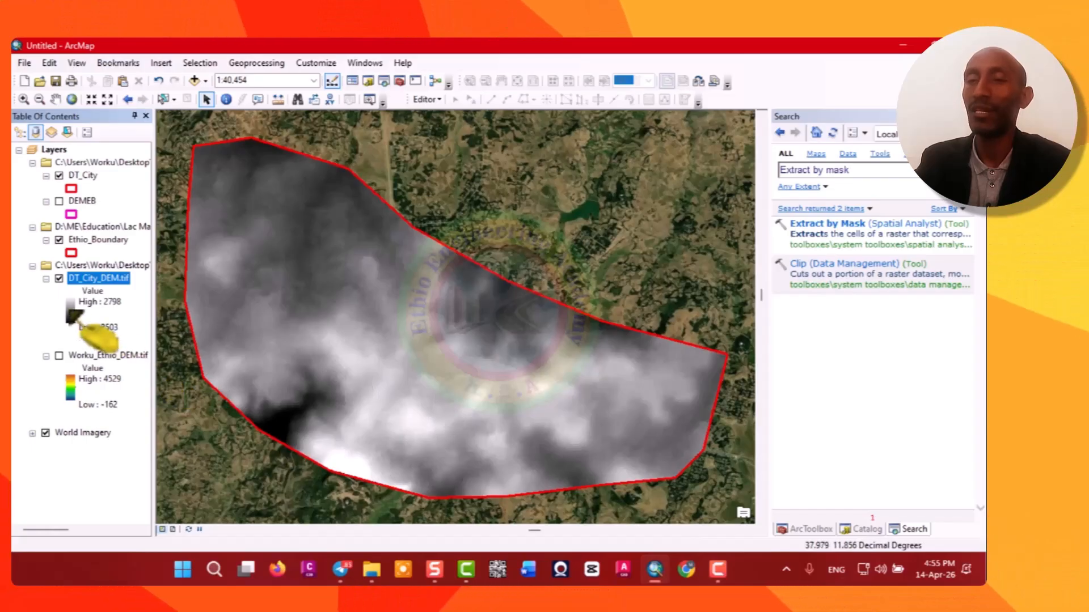
left_click(90, 305)
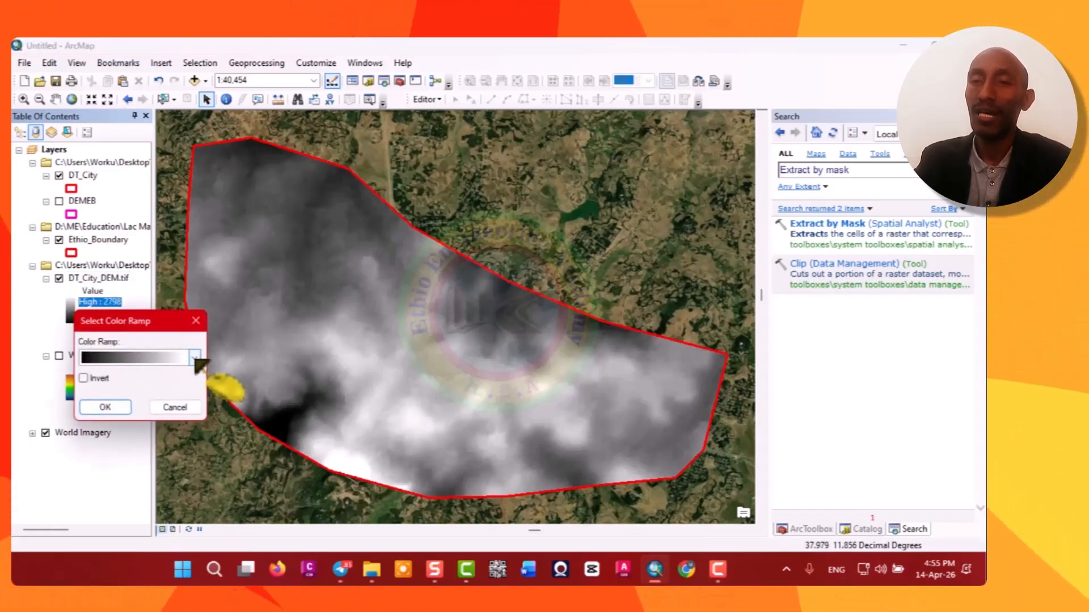
left_click(194, 357)
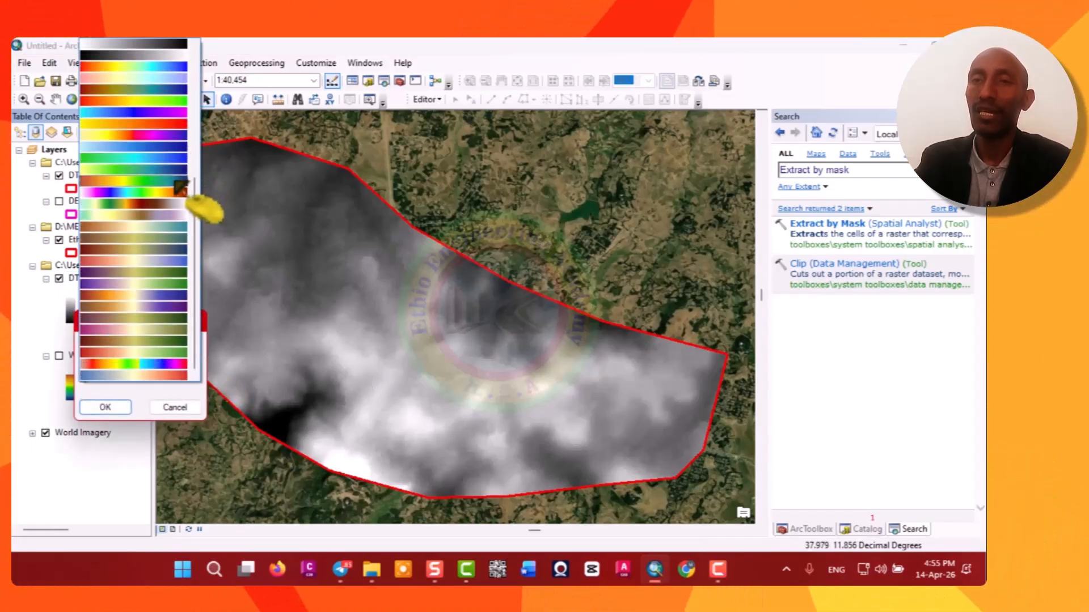
left_click(179, 191)
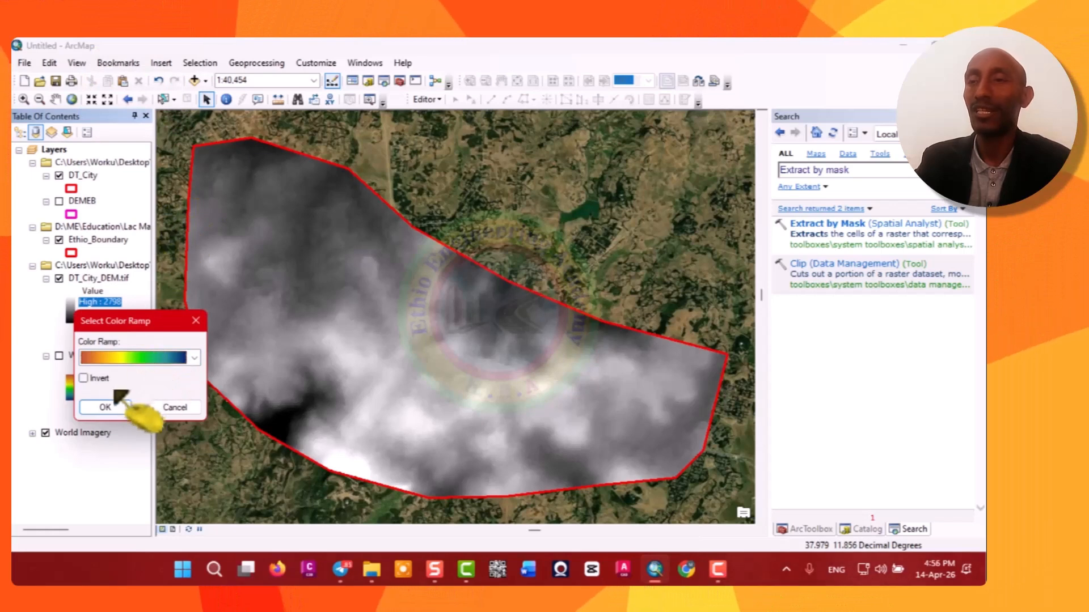
left_click(107, 407)
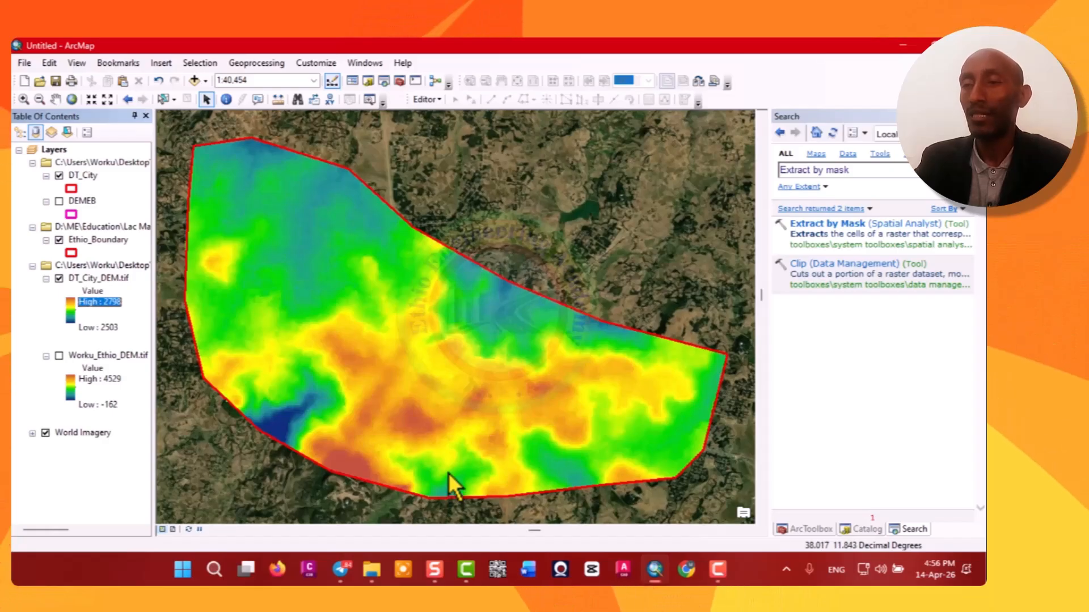
Toggle the DT_City_DEM.tif layer off and on to compare it with the imagery.
left_click(59, 279)
left_click(59, 278)
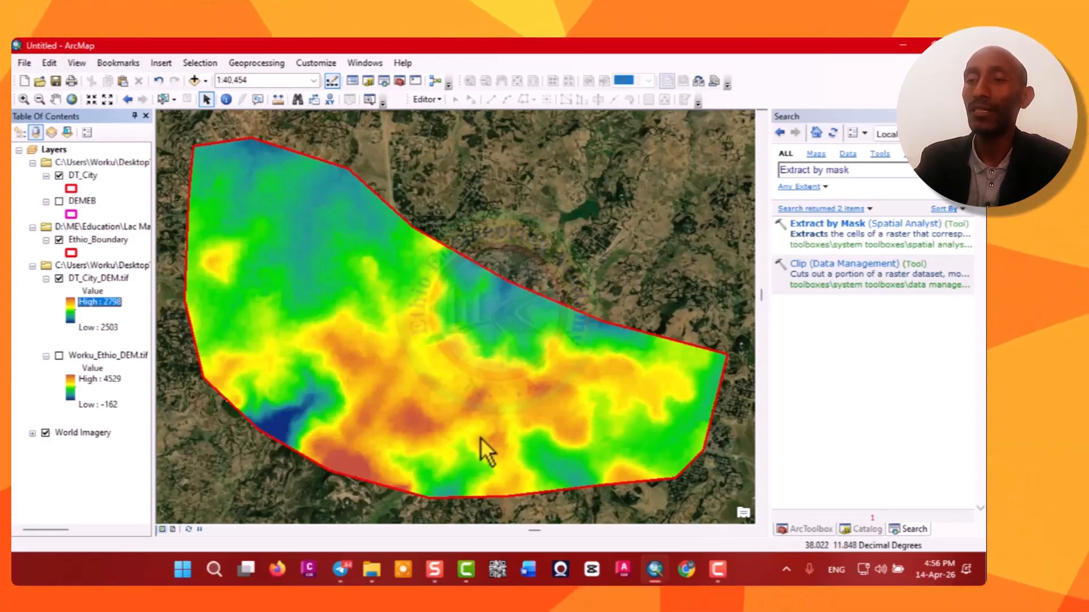
Open the Focal Statistics tool from the Spatial Analyst Neighborhood toolset.
left_click(810, 530)
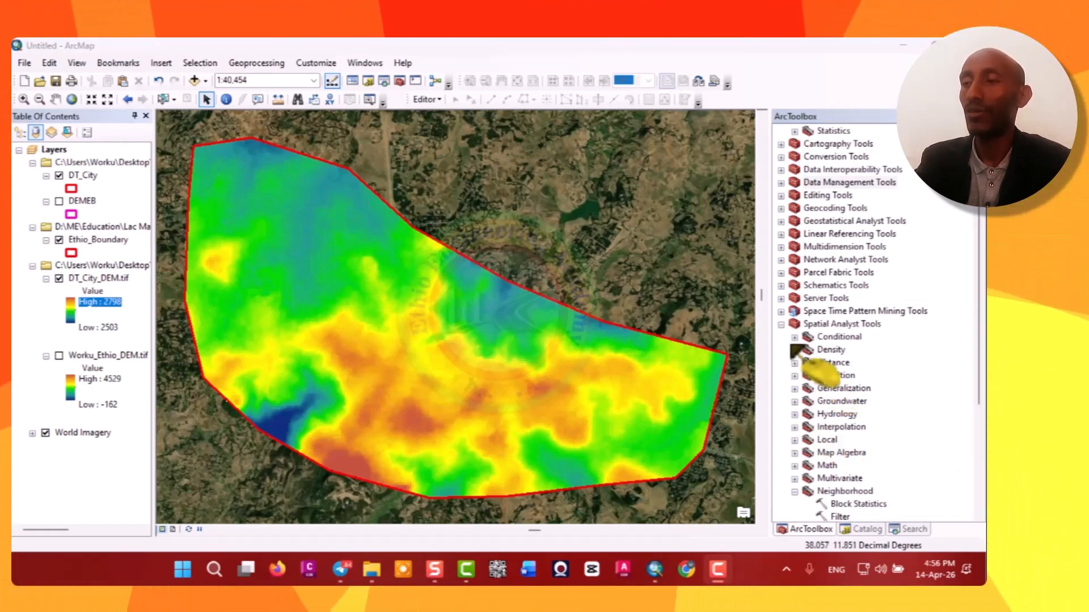
left_click(782, 325)
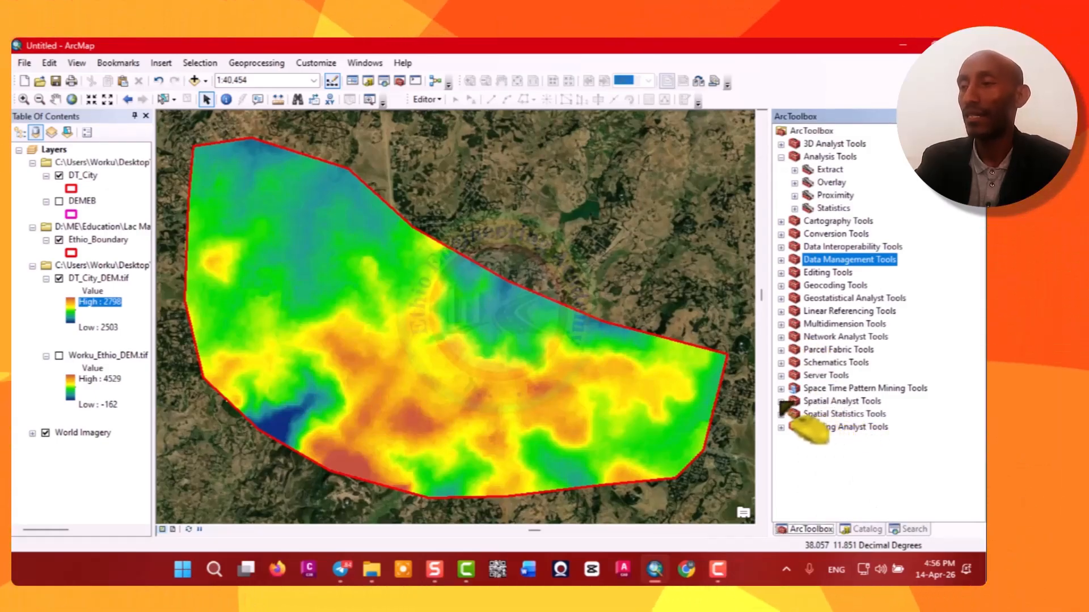
double_click(811, 402)
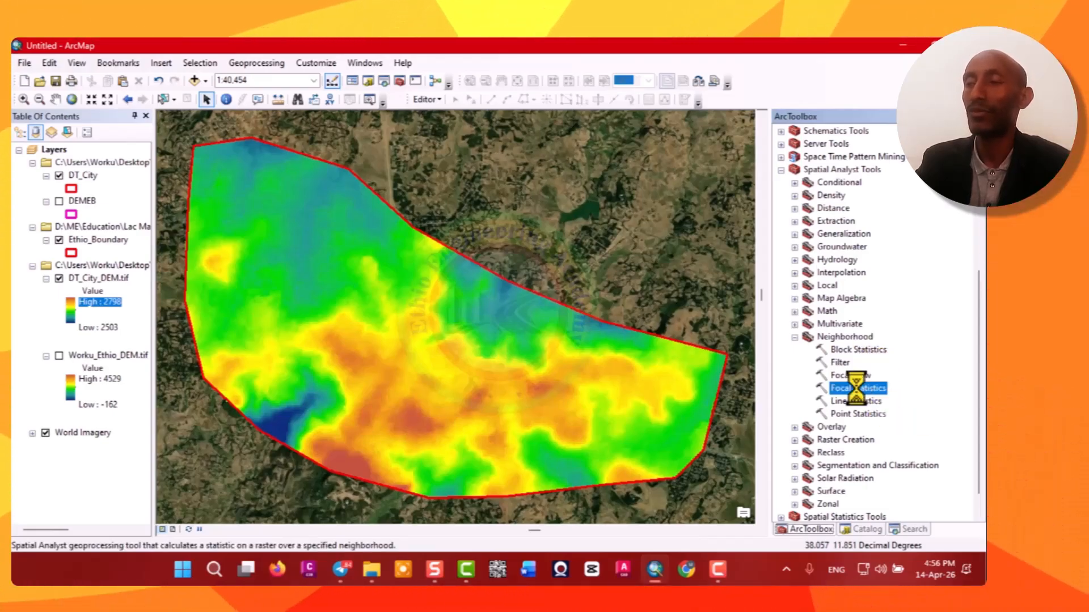
double_click(859, 389)
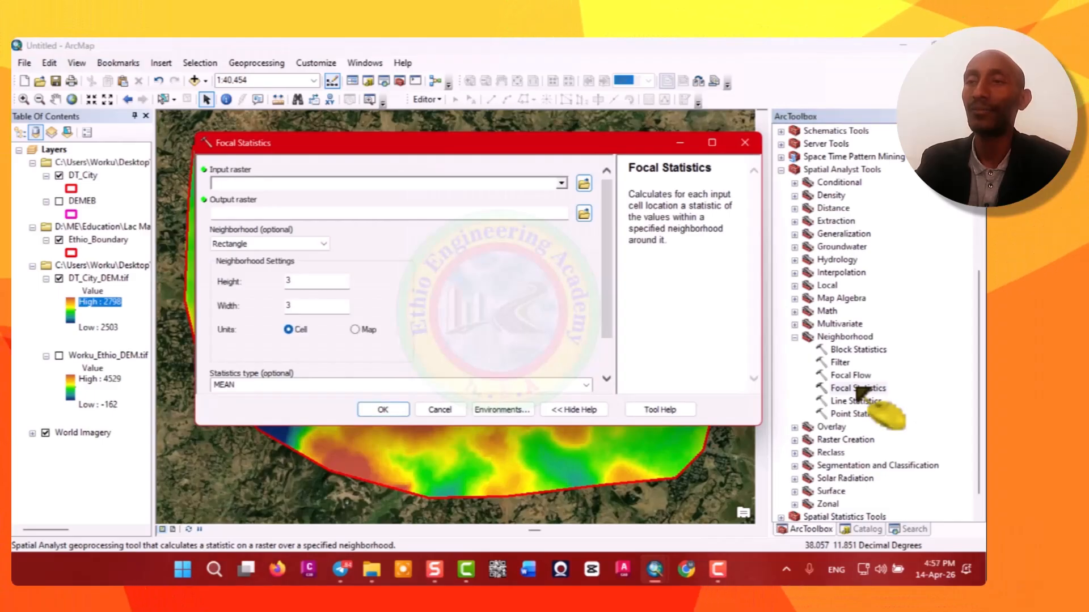
Set Focal Statistics input to DT_City_DEM.tif and save the output raster as DT_City_DEMFS.tif.
left_click(561, 183)
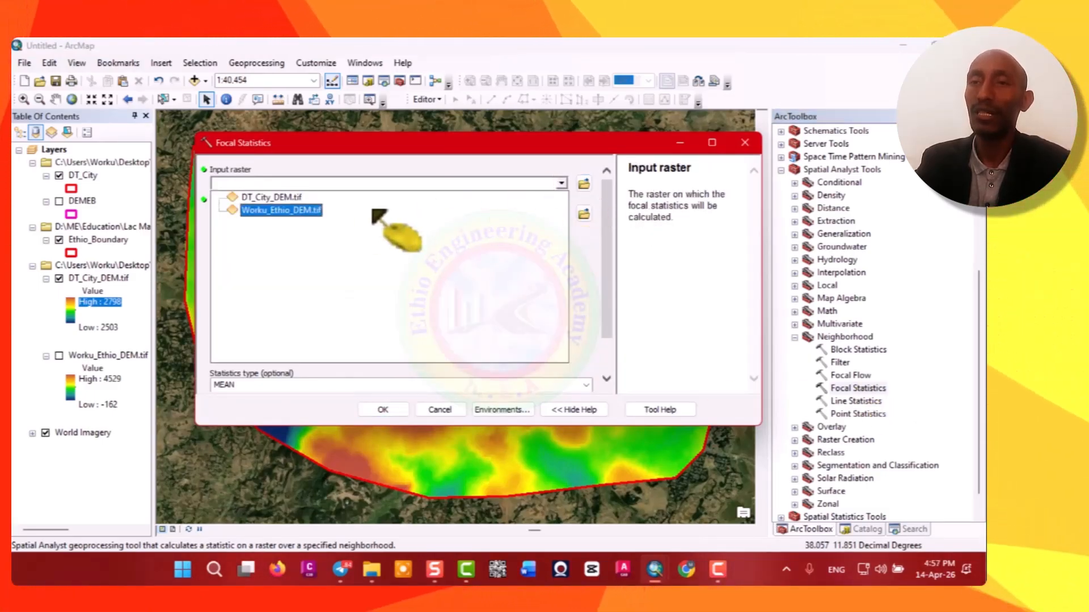
left_click(277, 197)
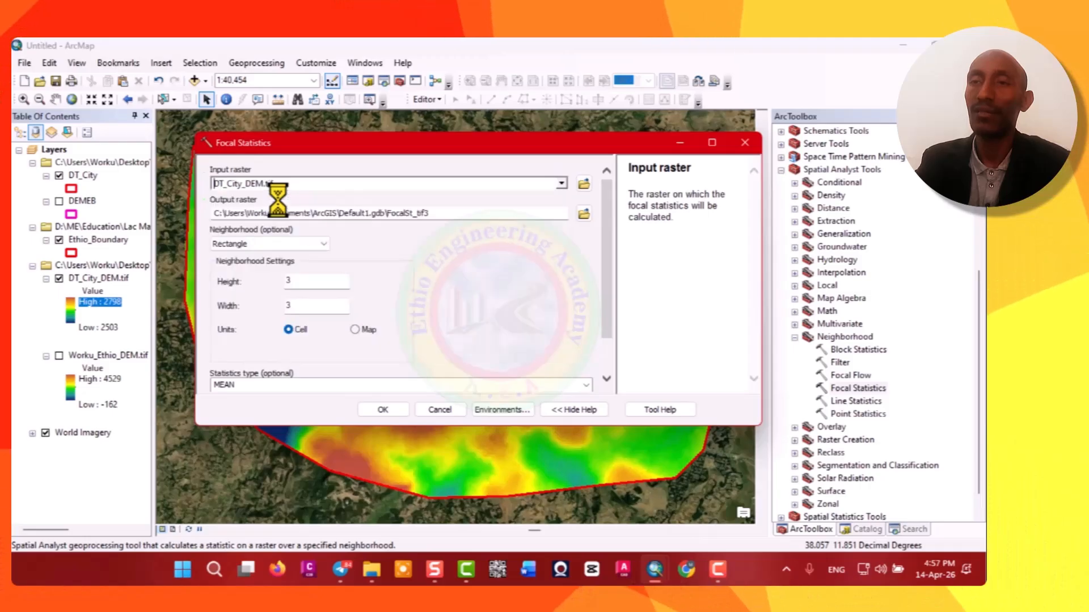
left_click(584, 214)
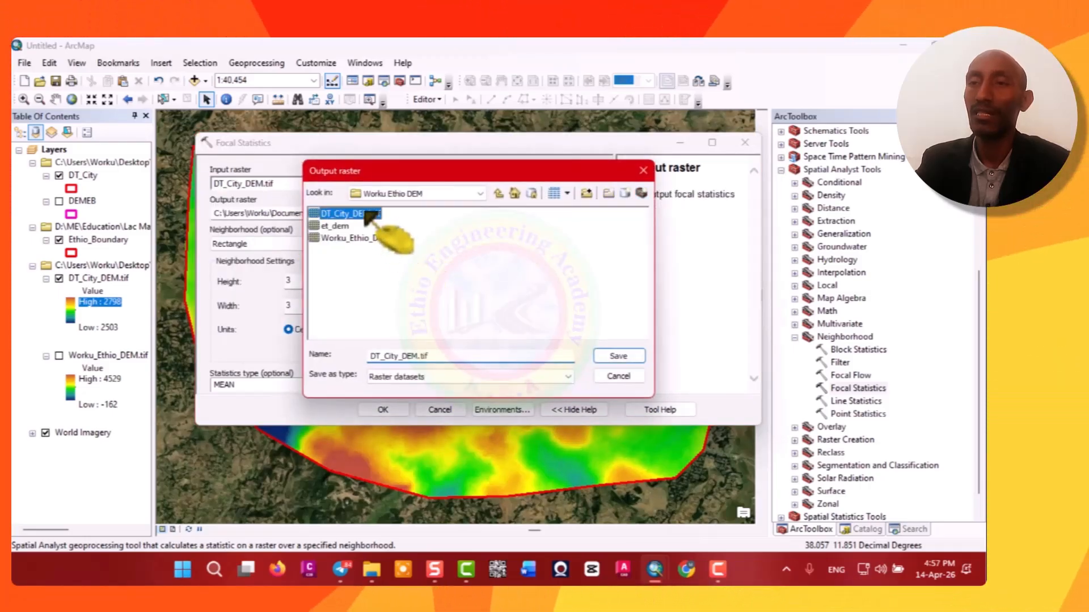
left_click(418, 356)
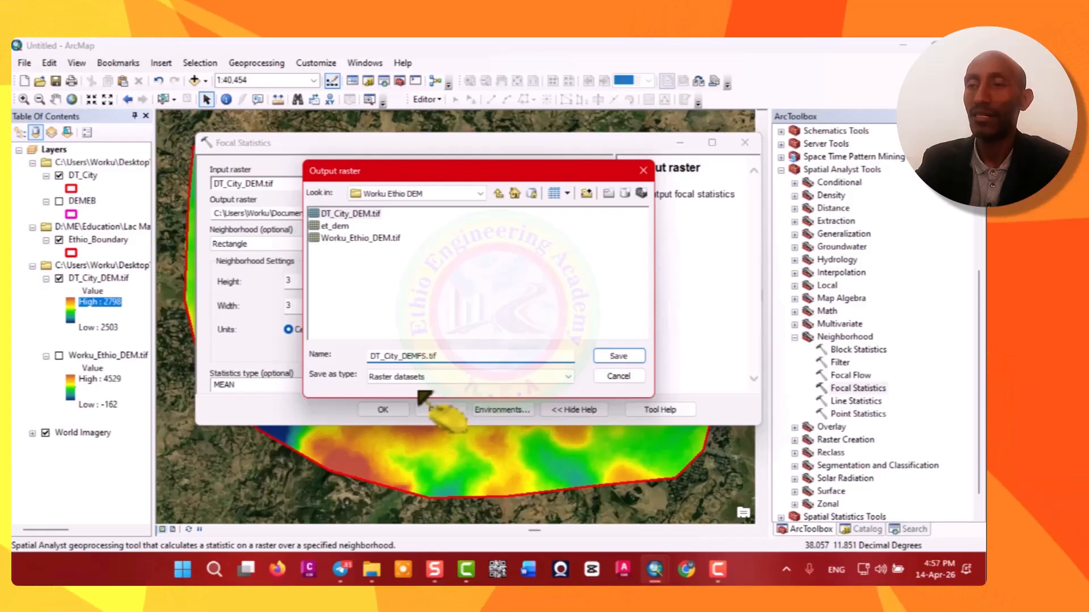
left_click(623, 360)
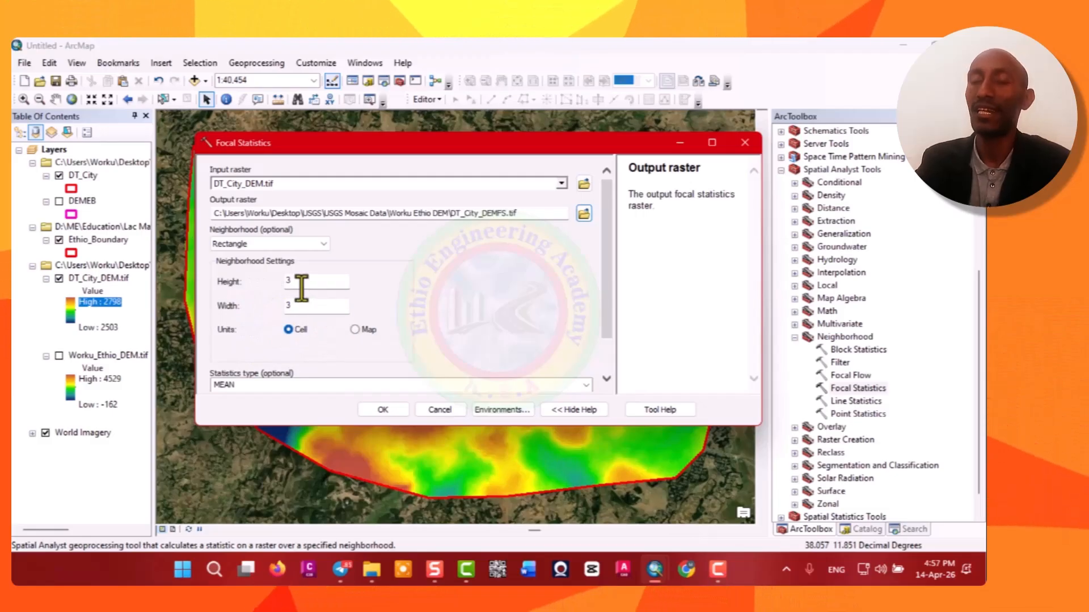
Set the rectangle neighborhood height and width to 8 cells and run Focal Statistics.
double_click(282, 281)
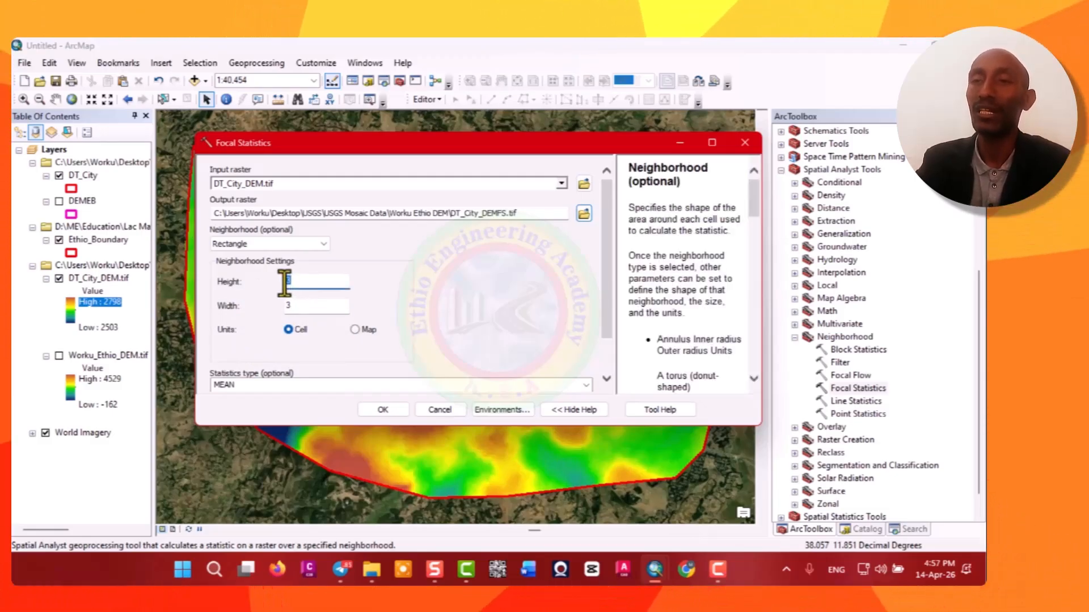
type("8")
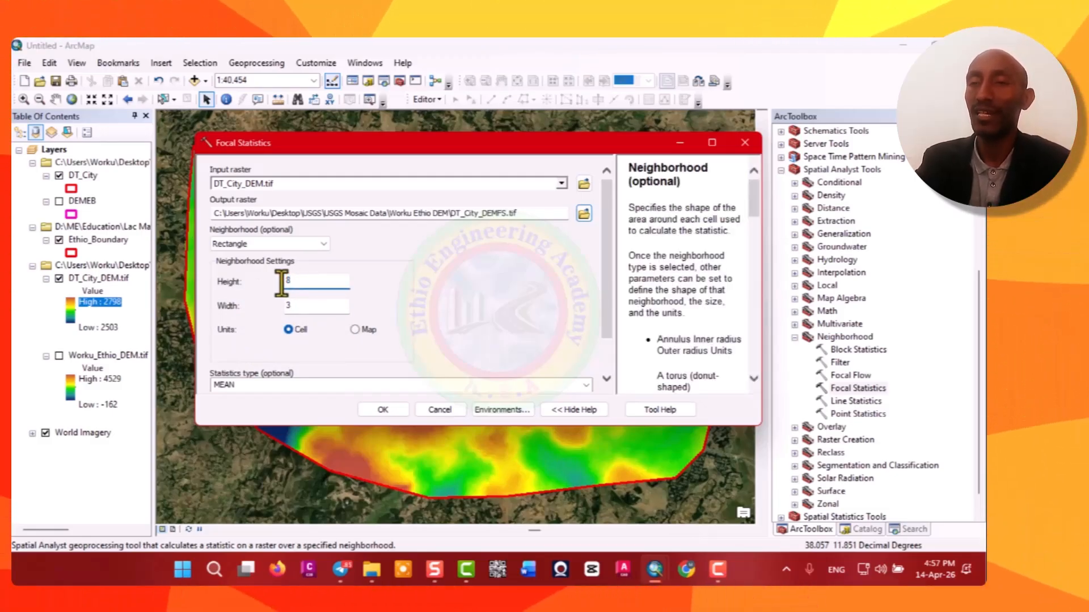
double_click(281, 306)
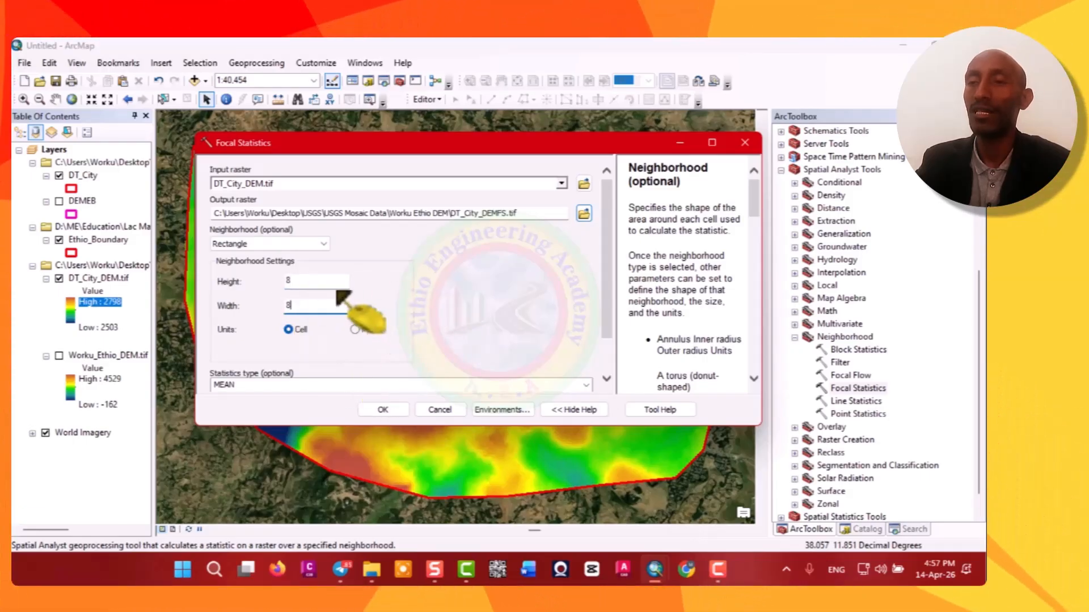
left_click(387, 409)
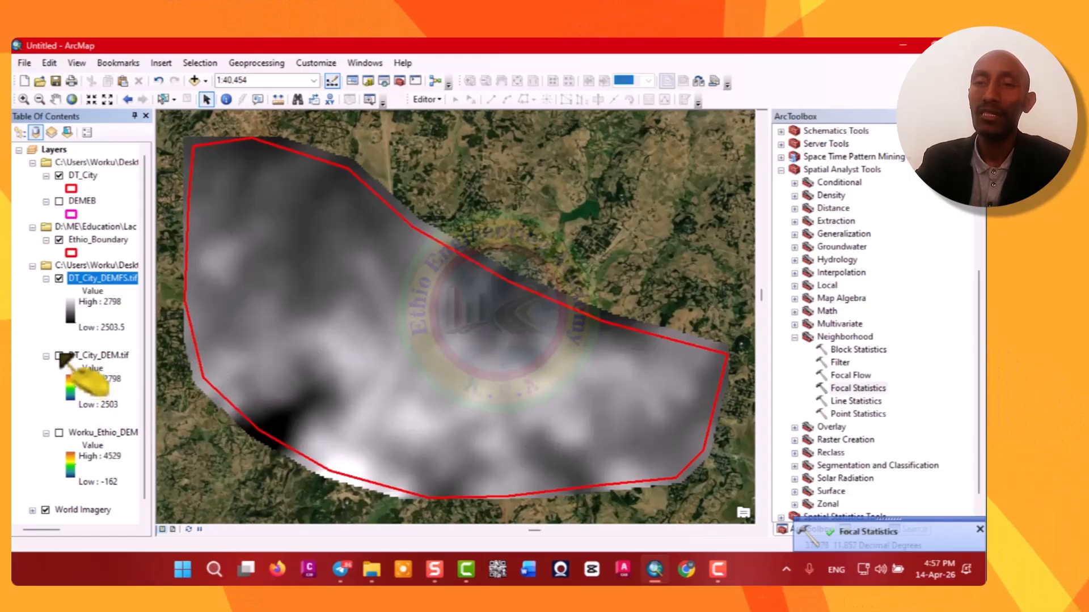
Apply the multicolour red-yellow-green-blue color ramp to the DT_City_DEMFS.tif layer.
double_click(71, 317)
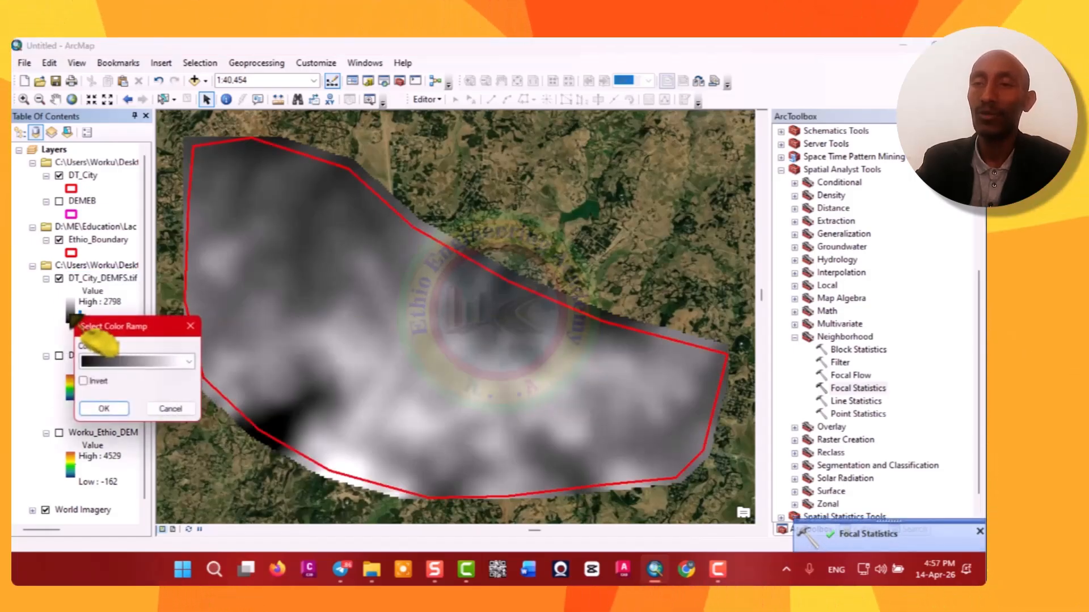
left_click(197, 367)
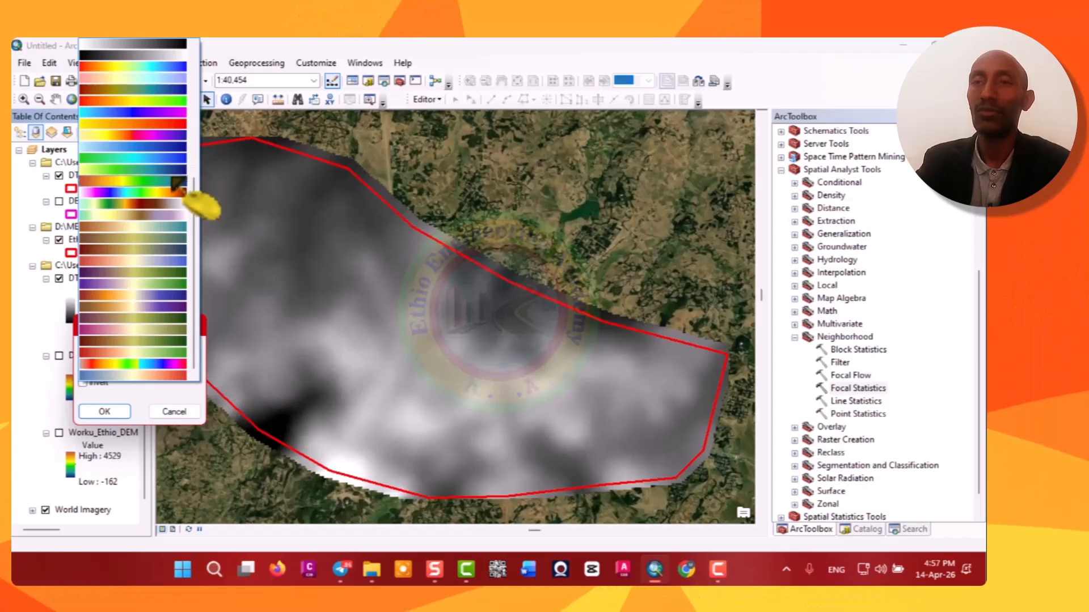
left_click(177, 180)
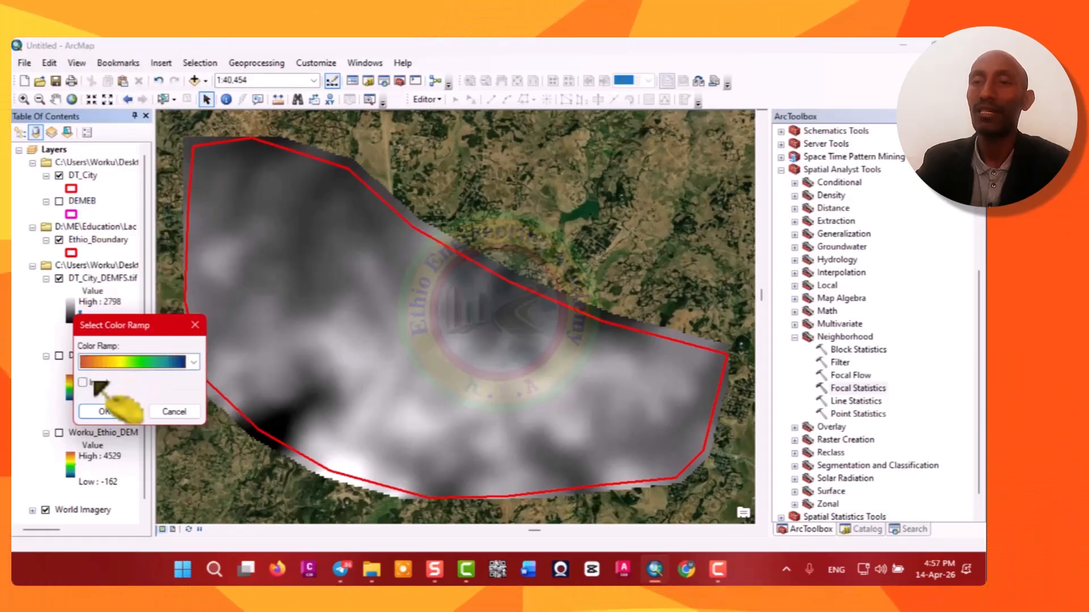
left_click(114, 413)
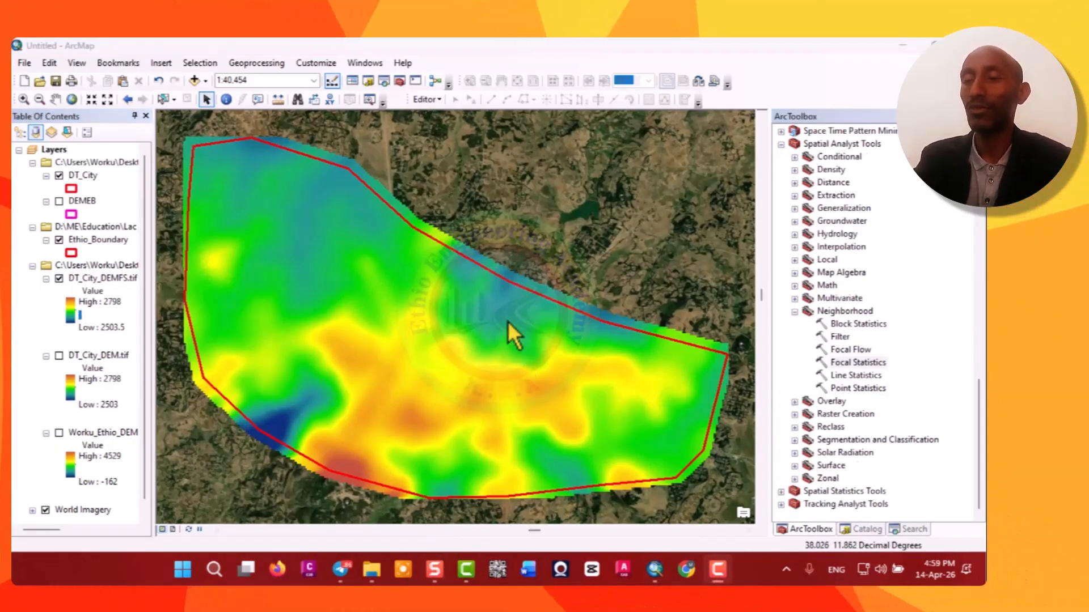
scroll(587, 332, "down", 2)
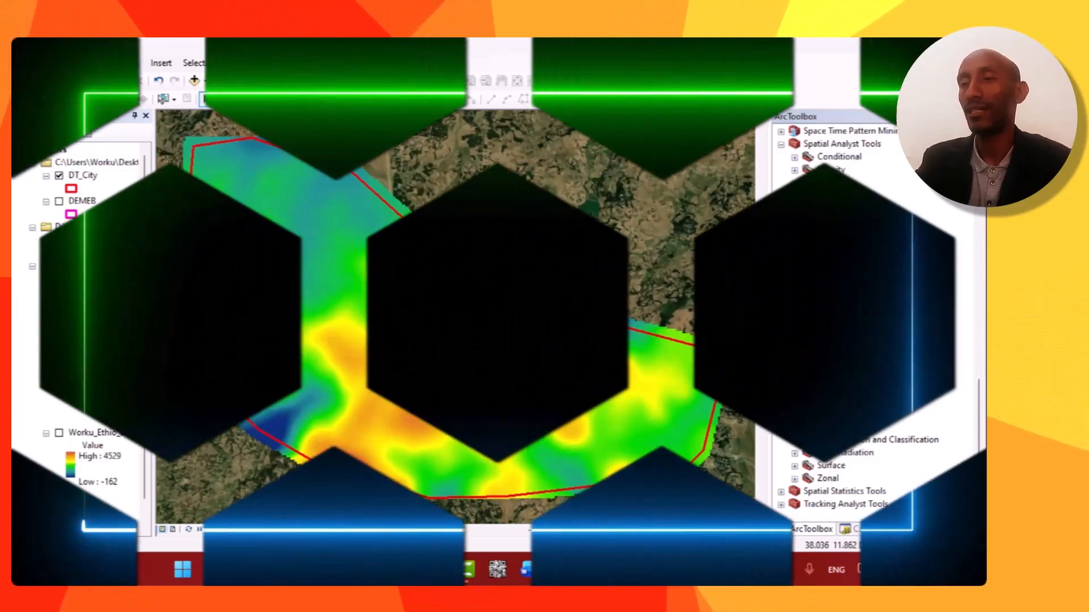
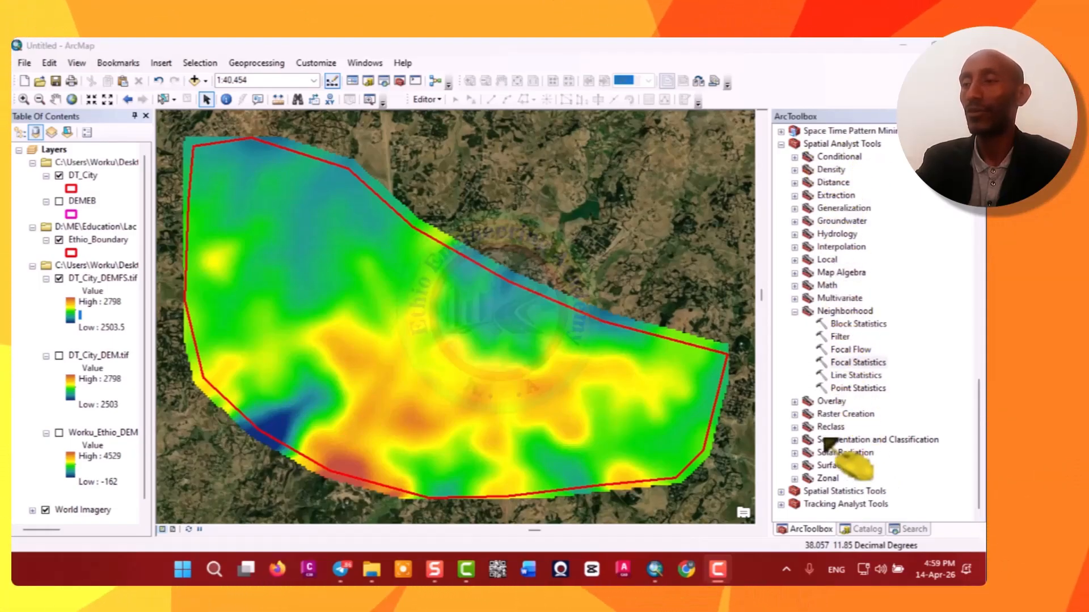
Open the Contour tool from the Surface toolset and set its input raster to DT_City_DEMFS.tif.
left_click(795, 465)
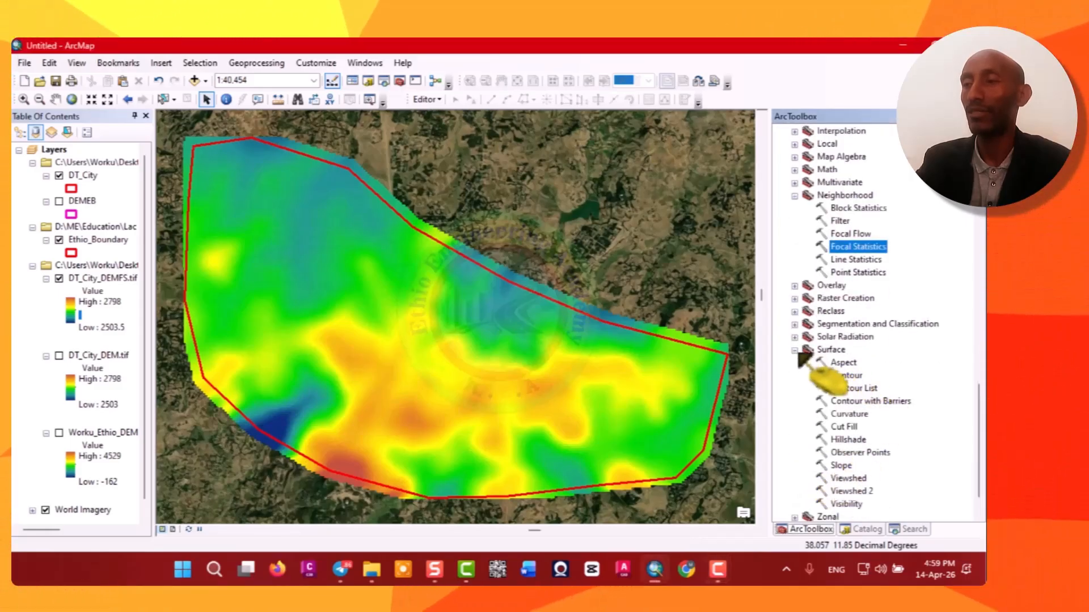
double_click(846, 375)
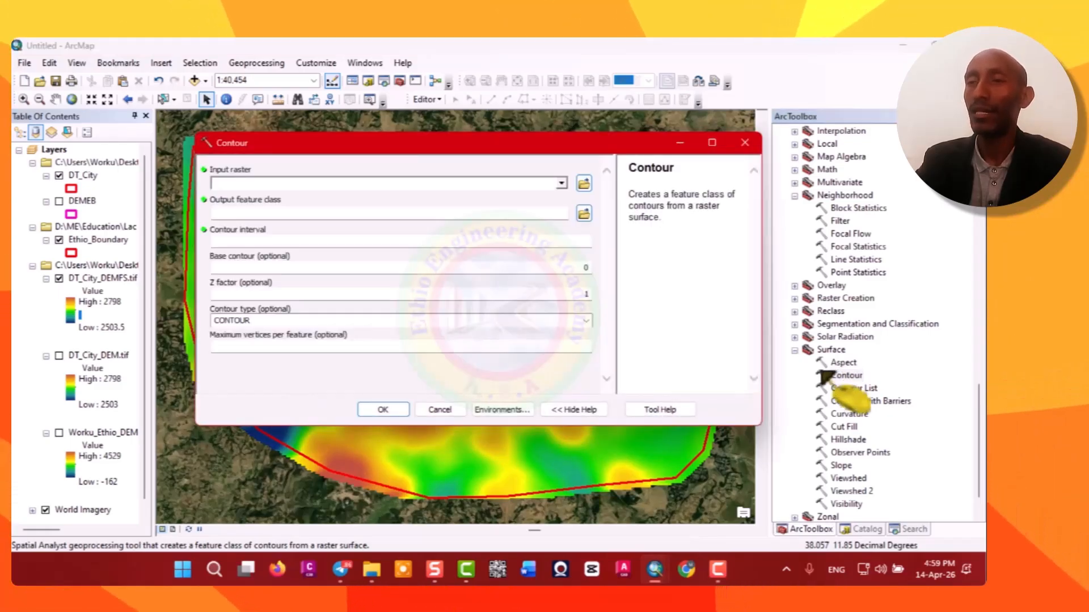
left_click(562, 183)
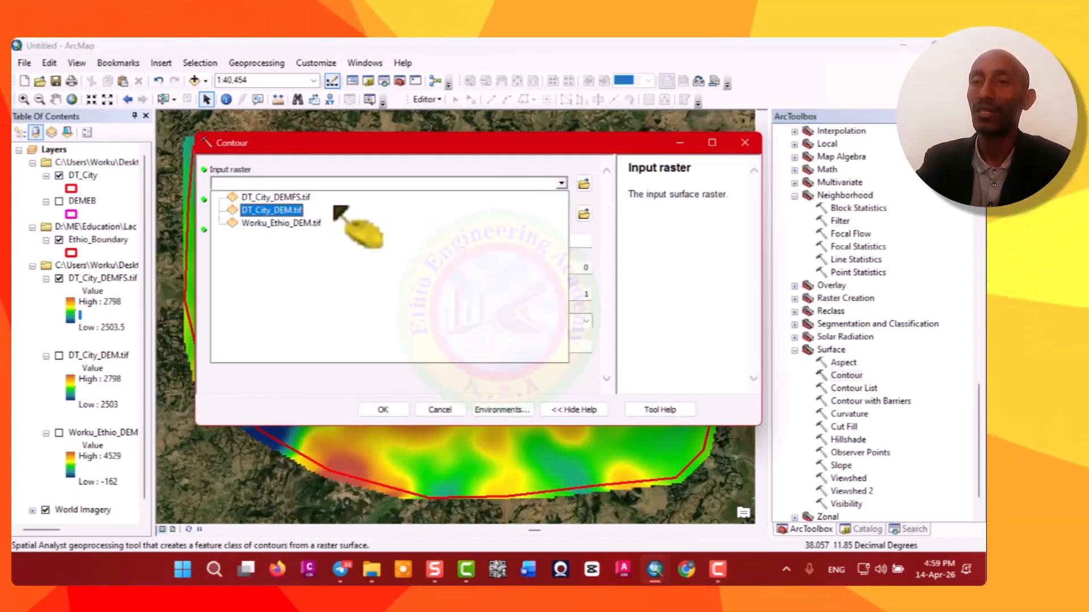
left_click(301, 198)
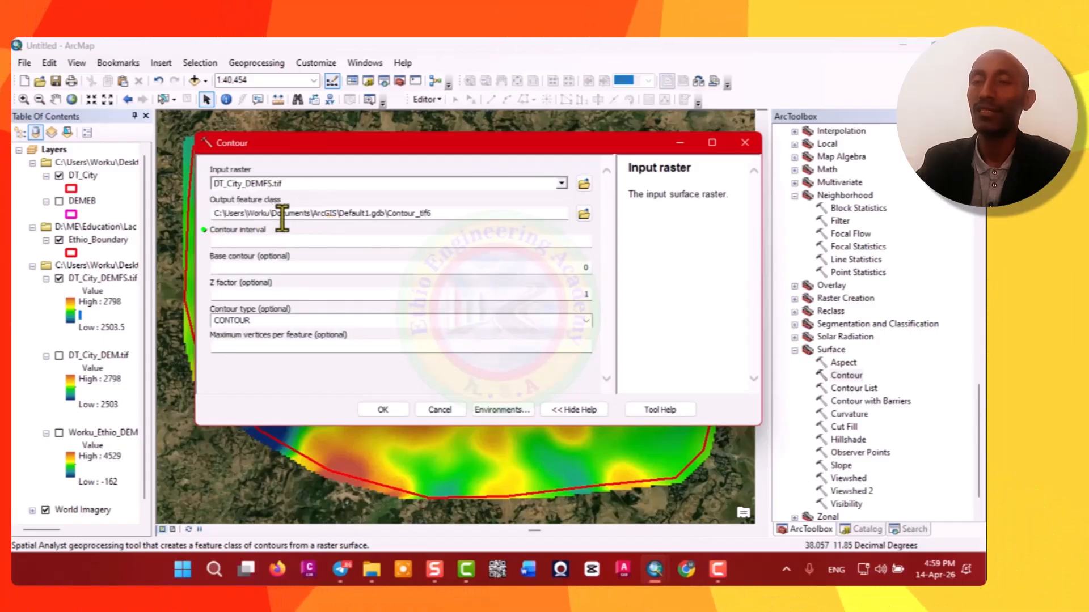
Save the contour output feature class in the Worku Ethio DEM folder as DT_City_Contour.
left_click(584, 213)
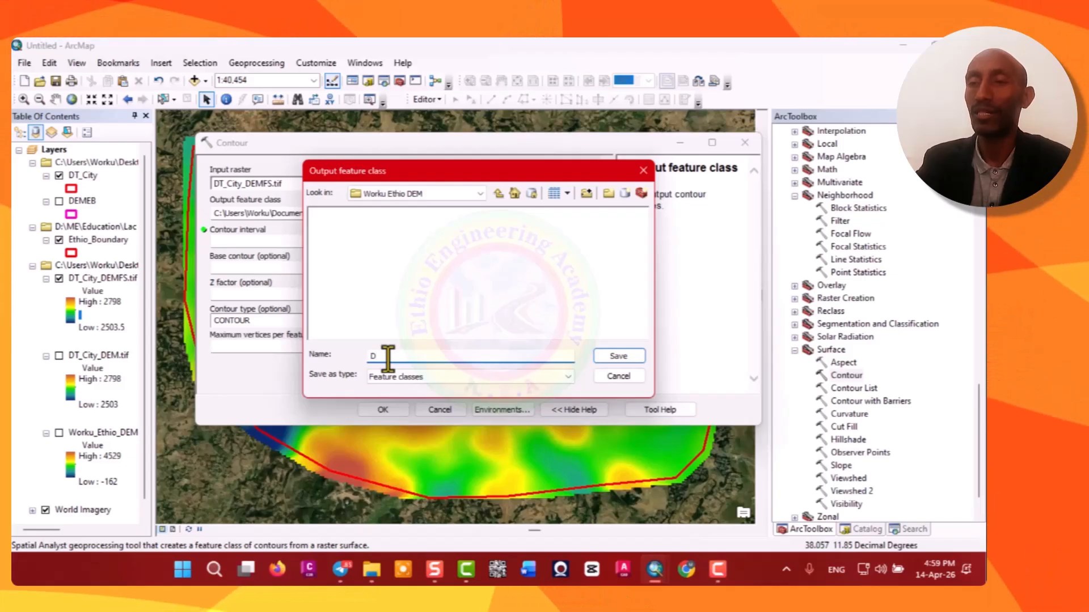
type("DT_City")
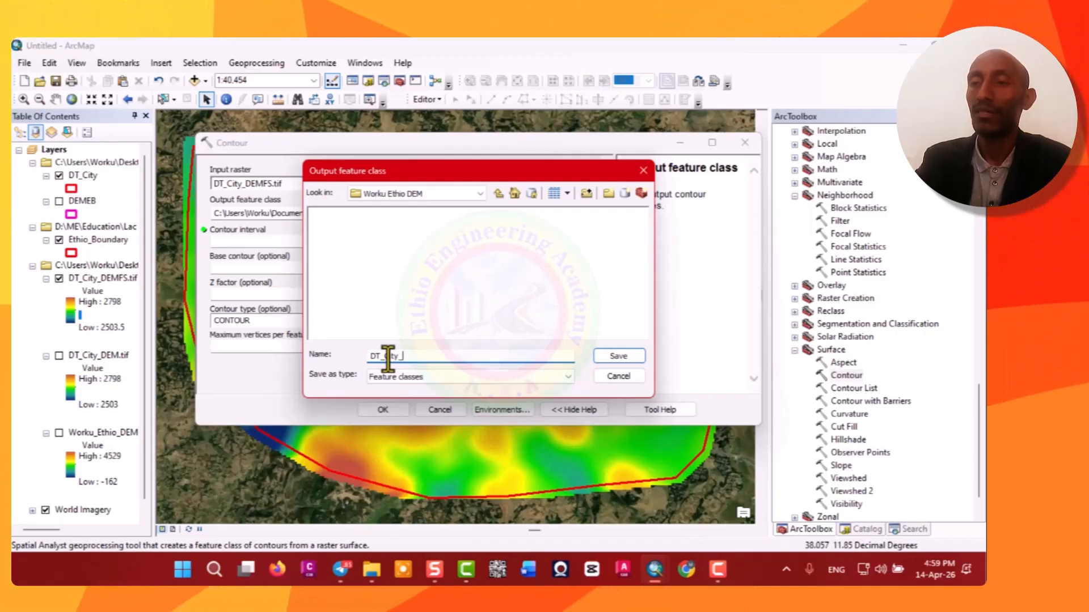
type("_C")
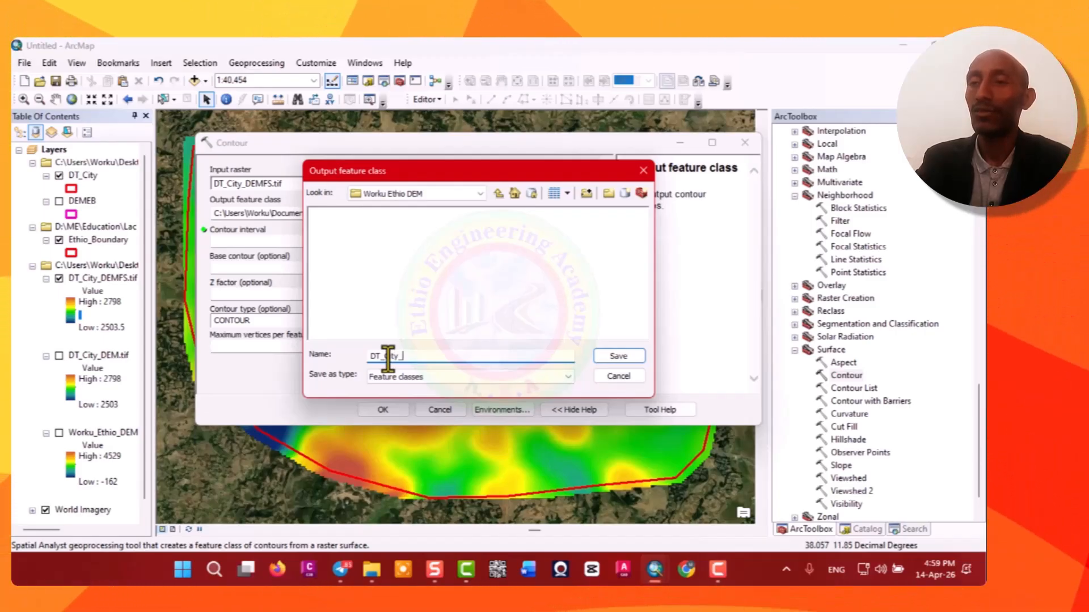
type("o")
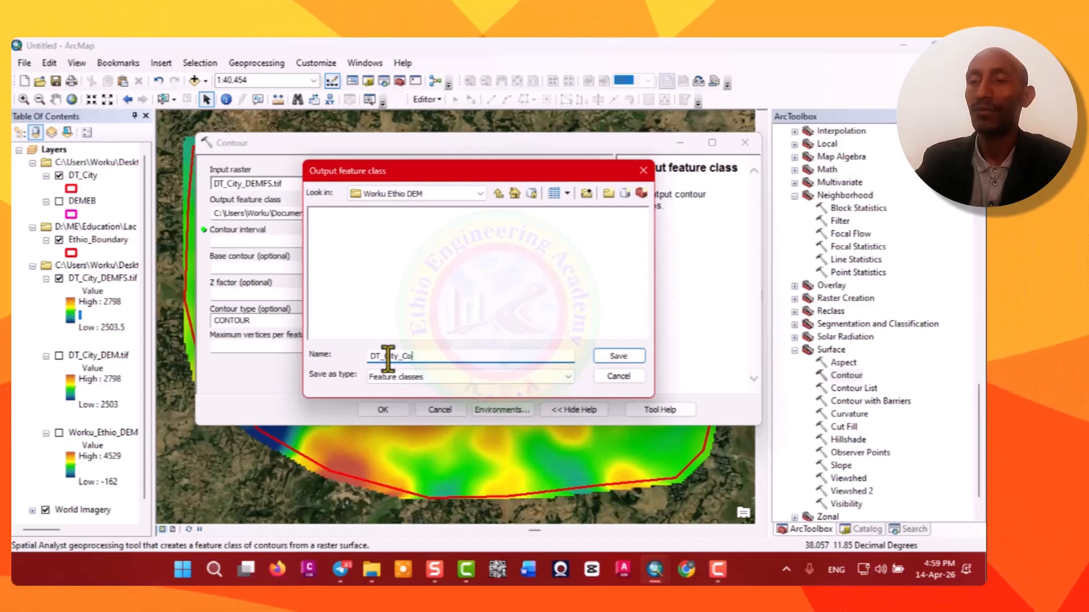
type("nt")
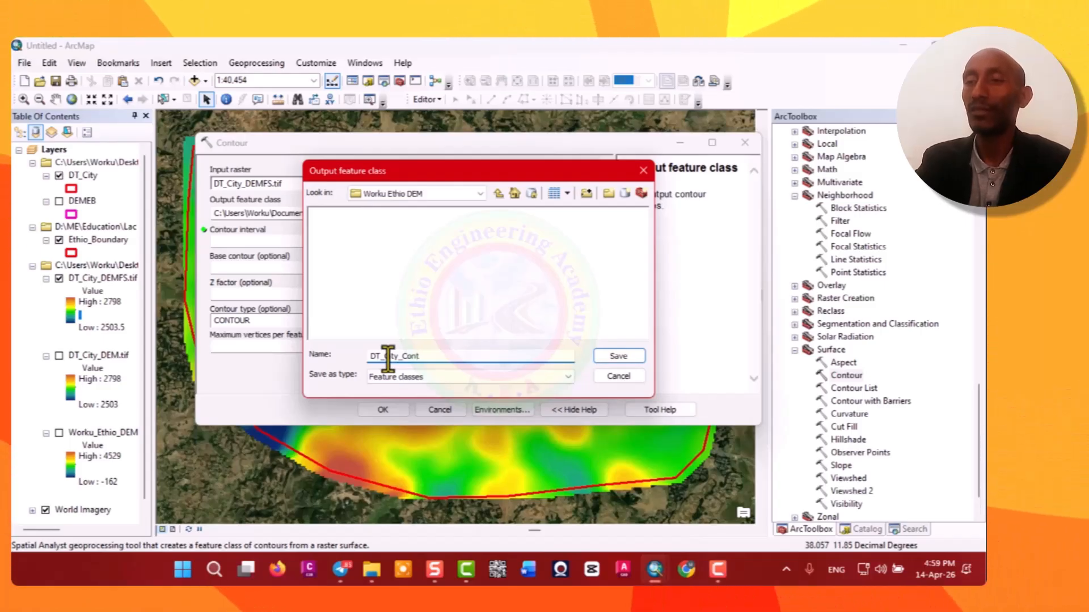
type("our")
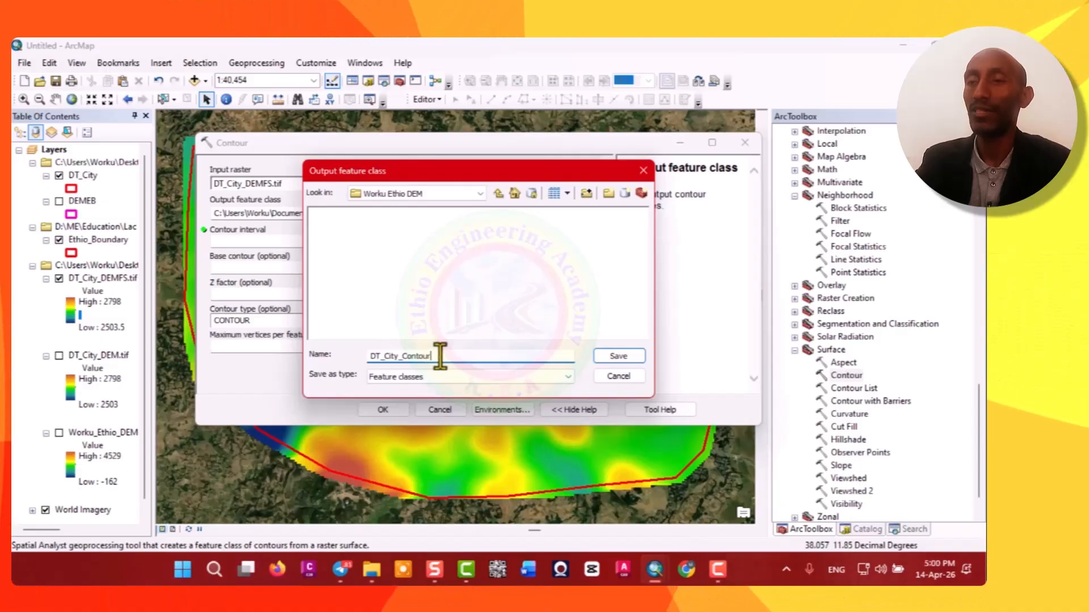
left_click(623, 356)
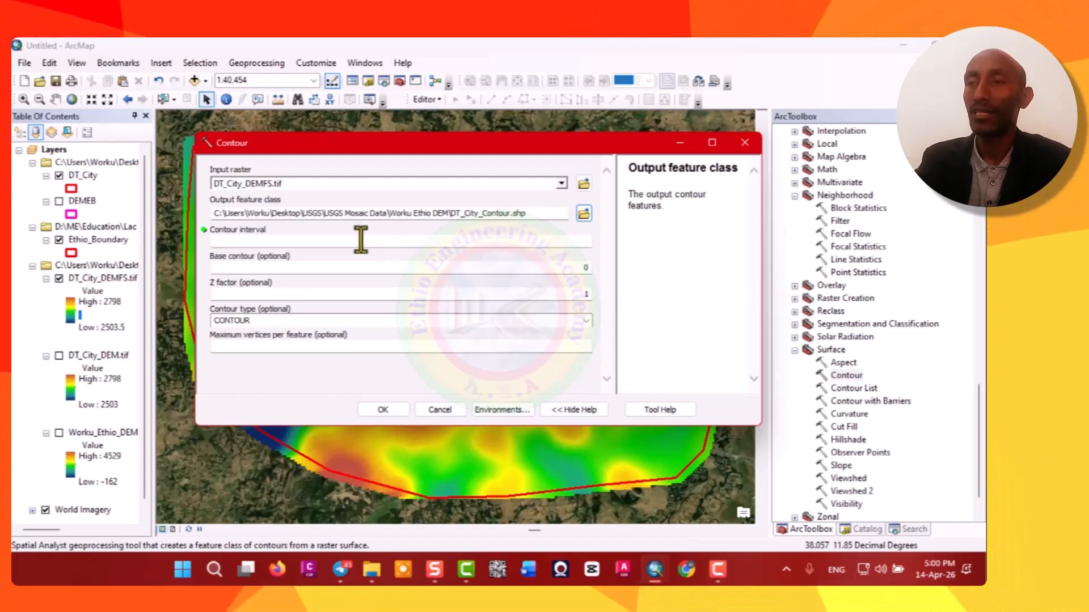
Set the contour interval to 2 and run the Contour tool.
left_click(586, 245)
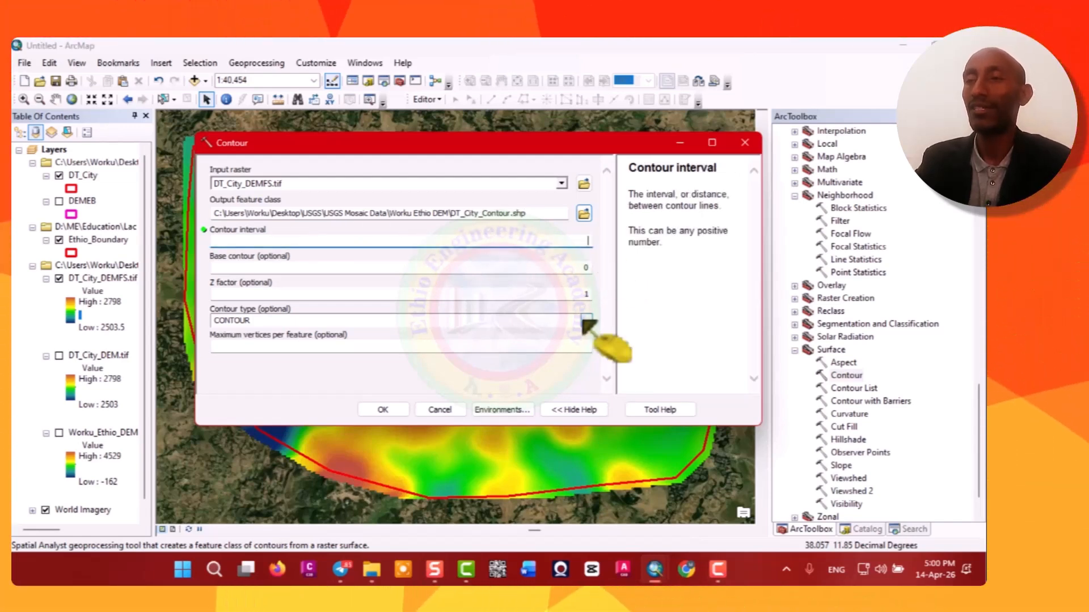
type("2")
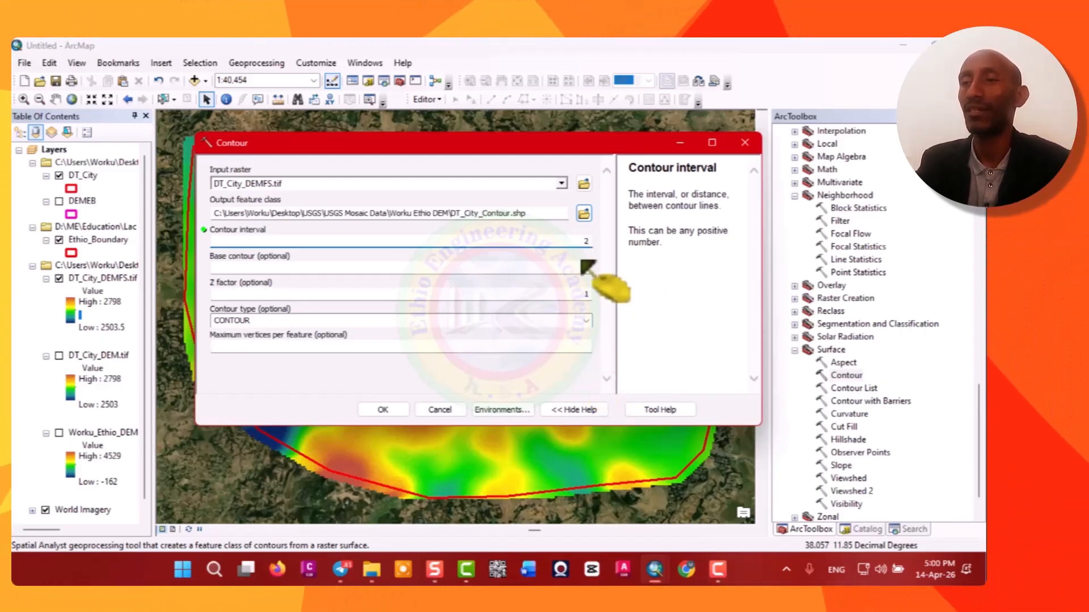
left_click(383, 410)
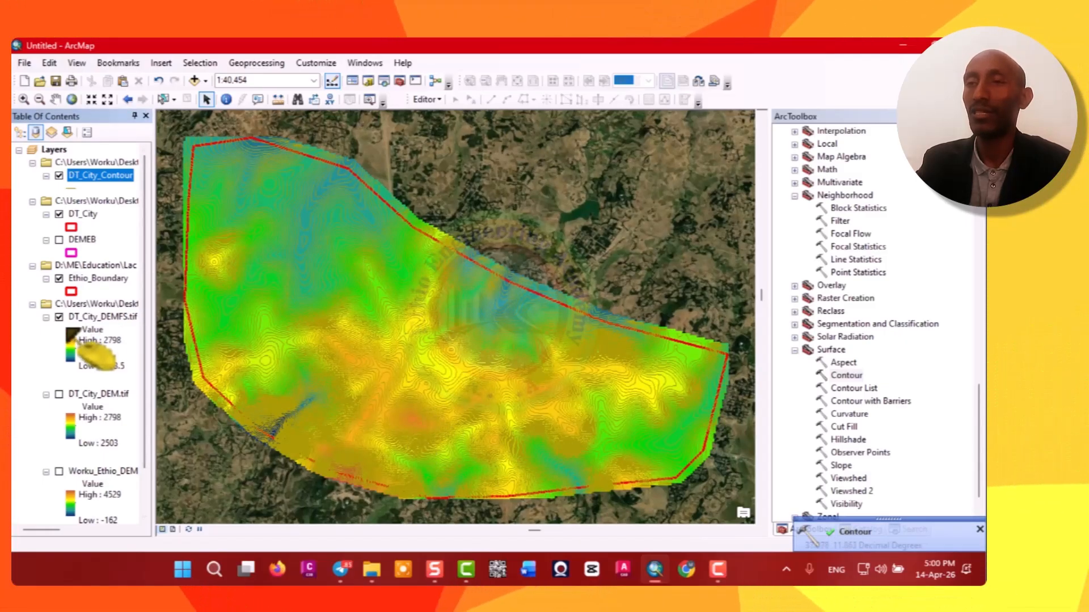
Zoom in to inspect the contours over the smoothed DEM and open the DT_City_Contour attribute table.
left_click(59, 317)
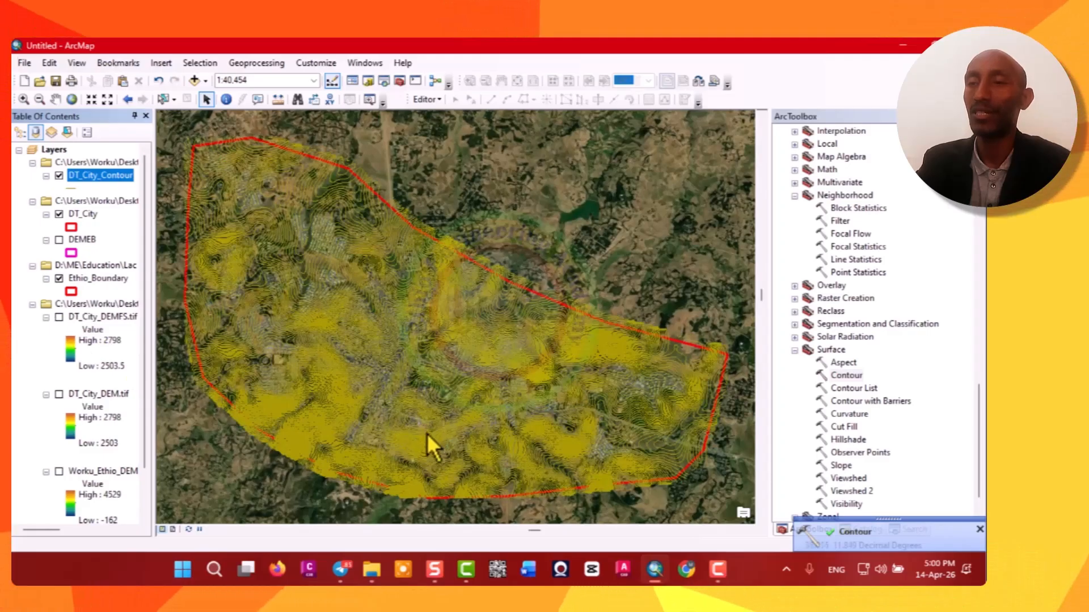
scroll(427, 433, "up", 3)
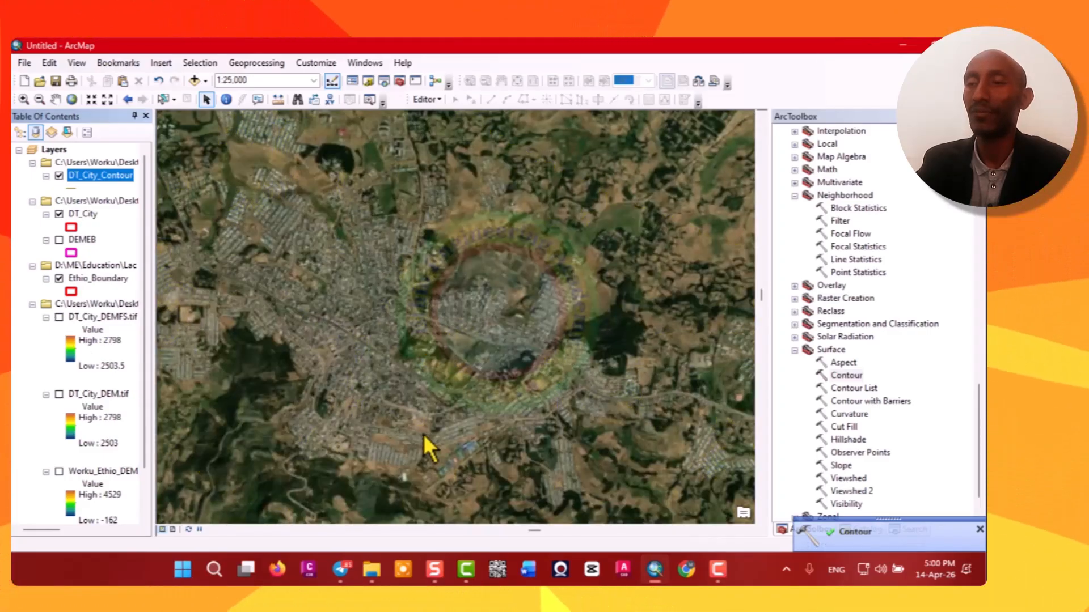
left_click(59, 317)
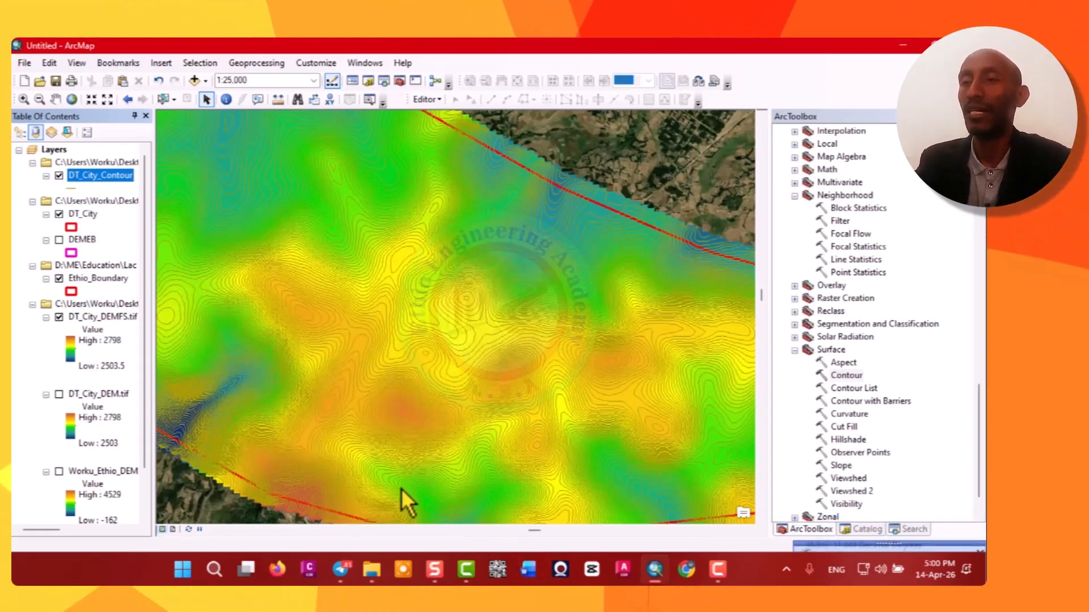
right_click(93, 183)
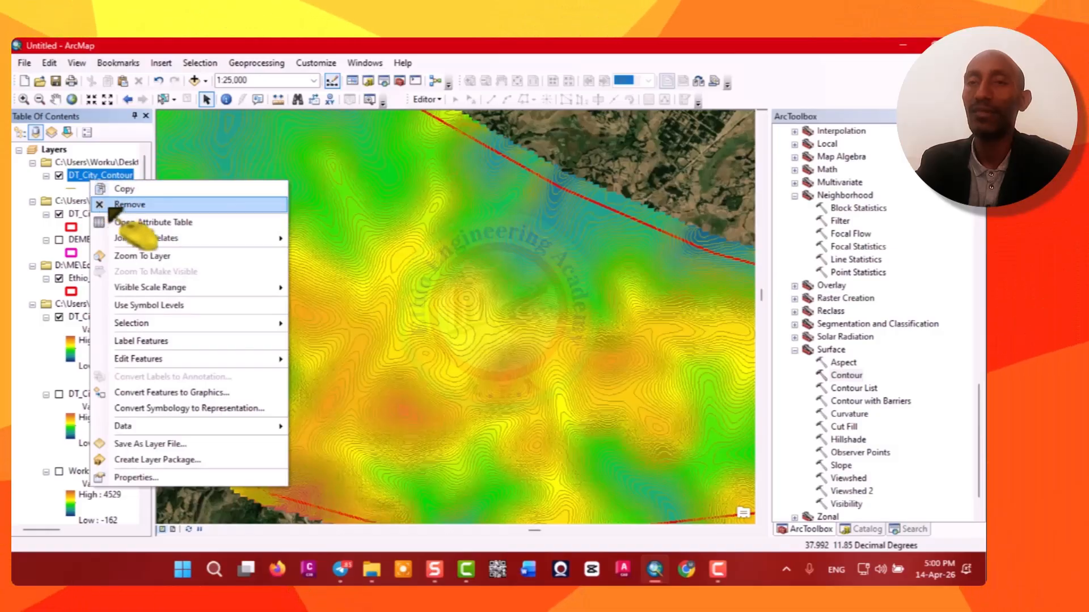
left_click(148, 222)
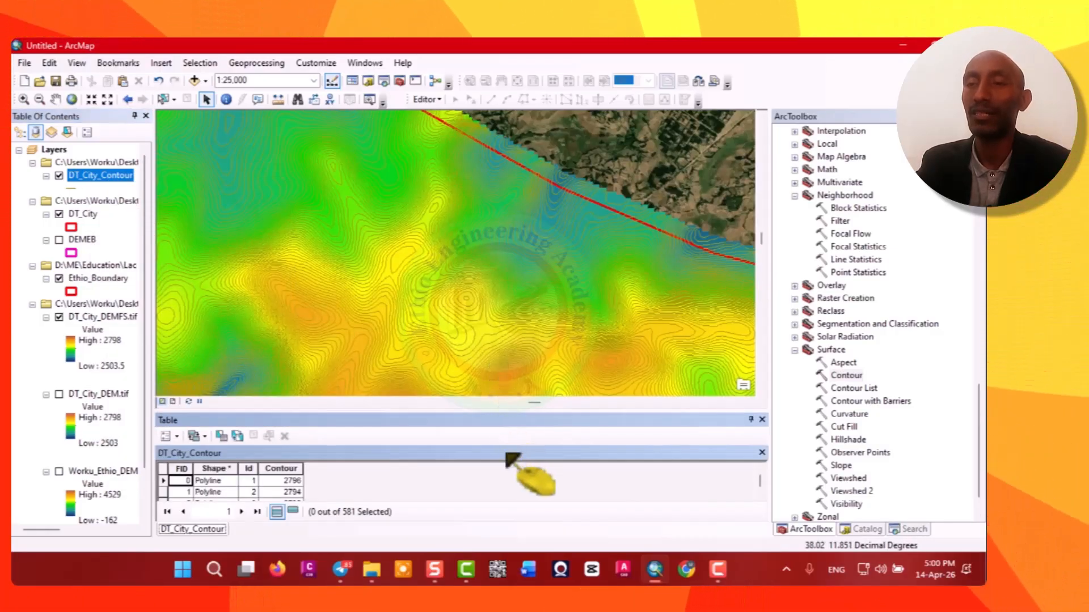
Add a Short Integer field named Index to the contour attribute table.
left_click(175, 436)
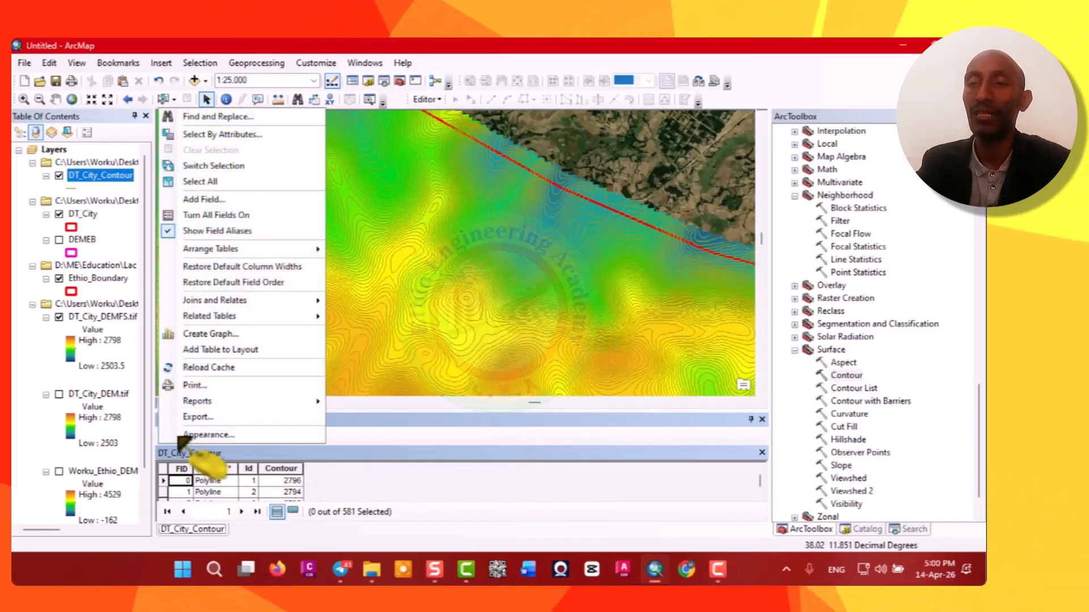
left_click(238, 199)
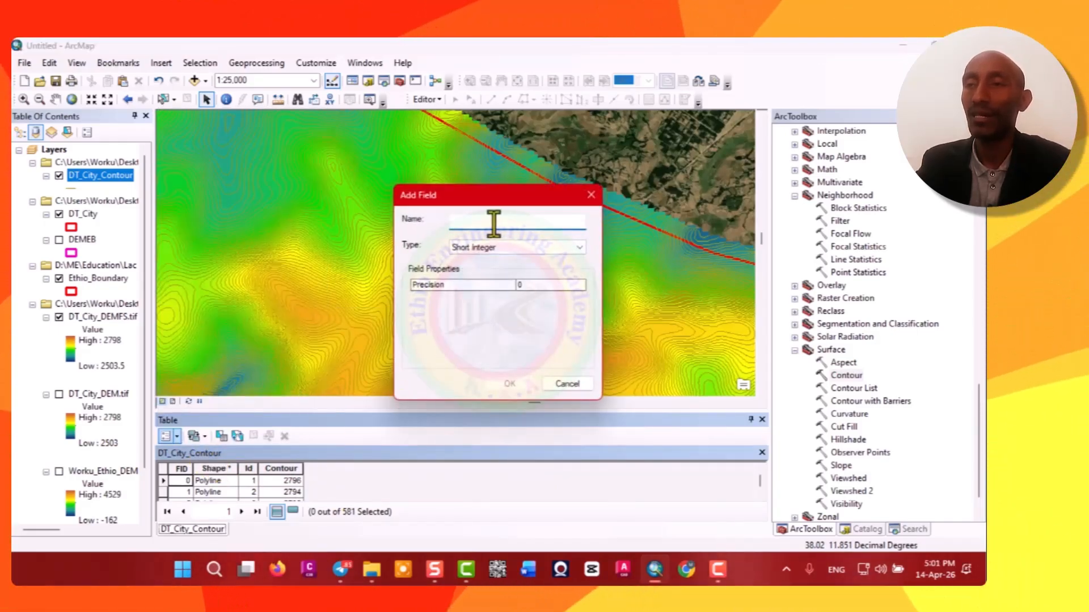
type("I")
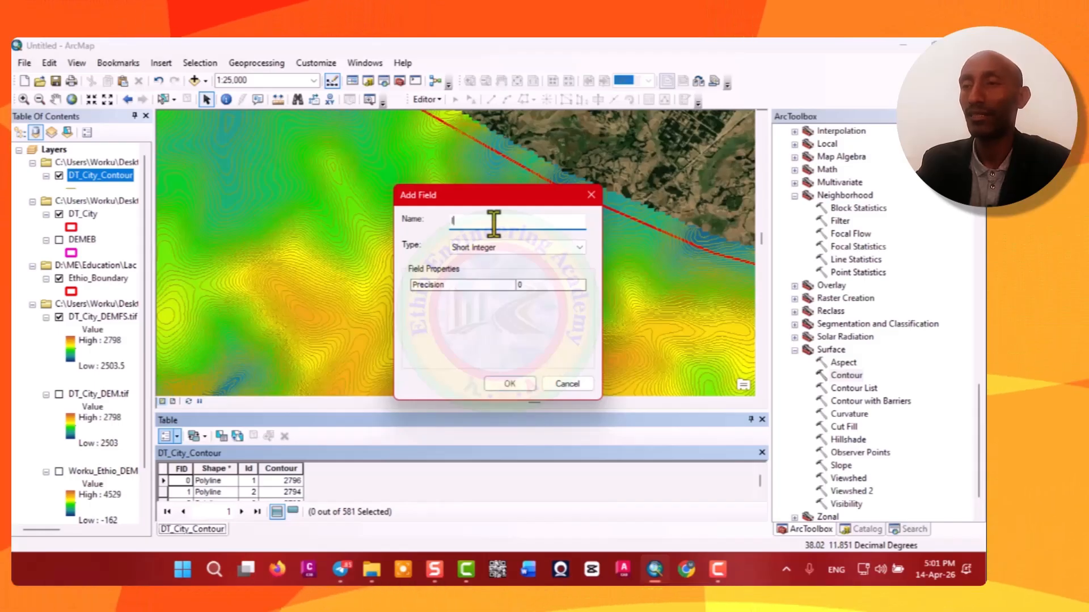
type("ndex")
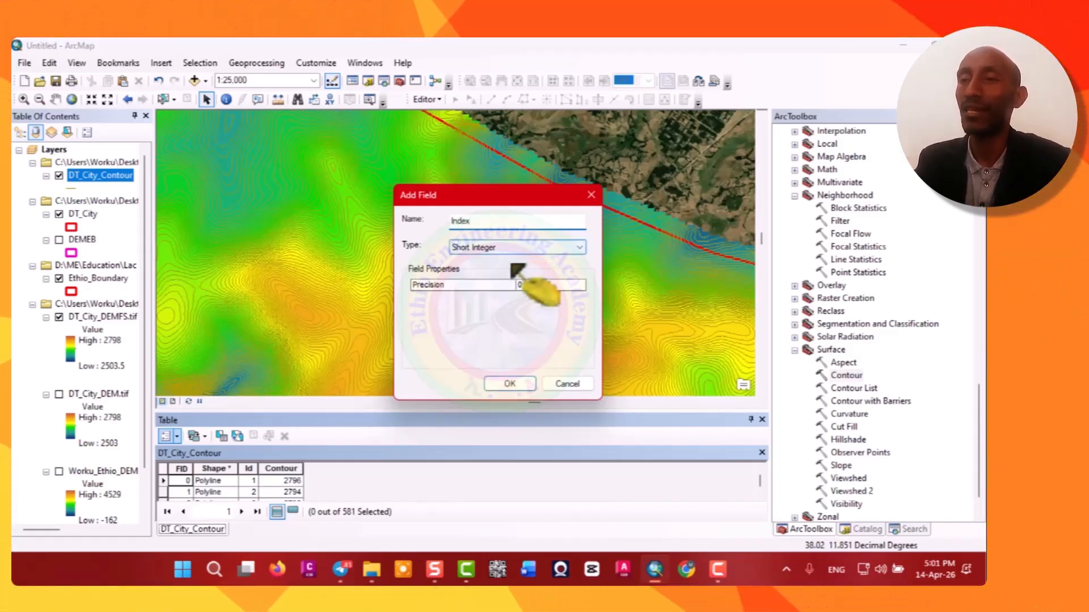
left_click(517, 385)
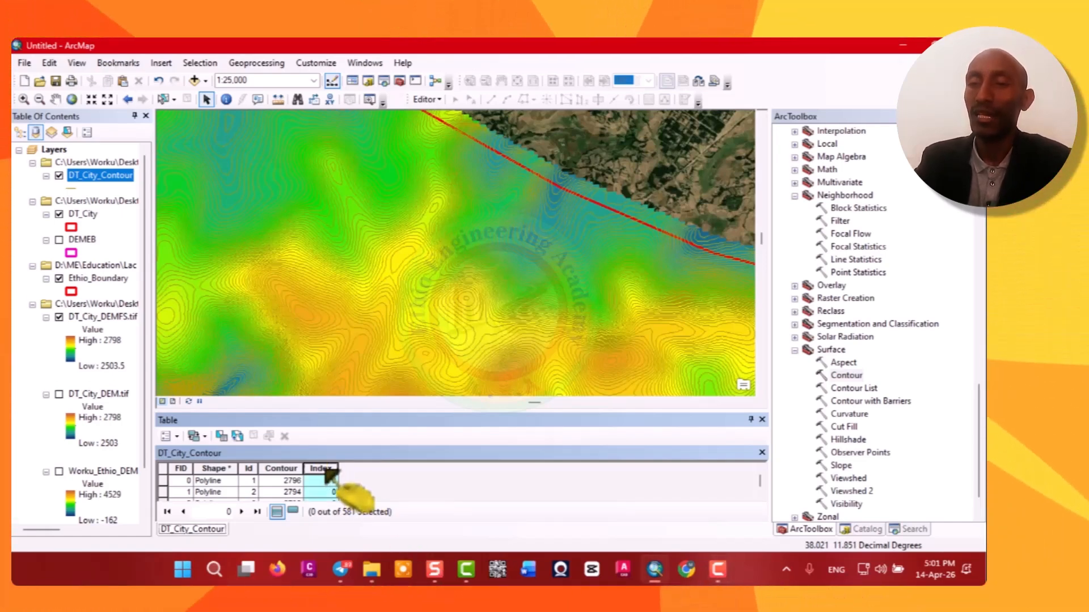
Calculate the Index field with the VB Script expression [Contour] mod(10).
right_click(325, 471)
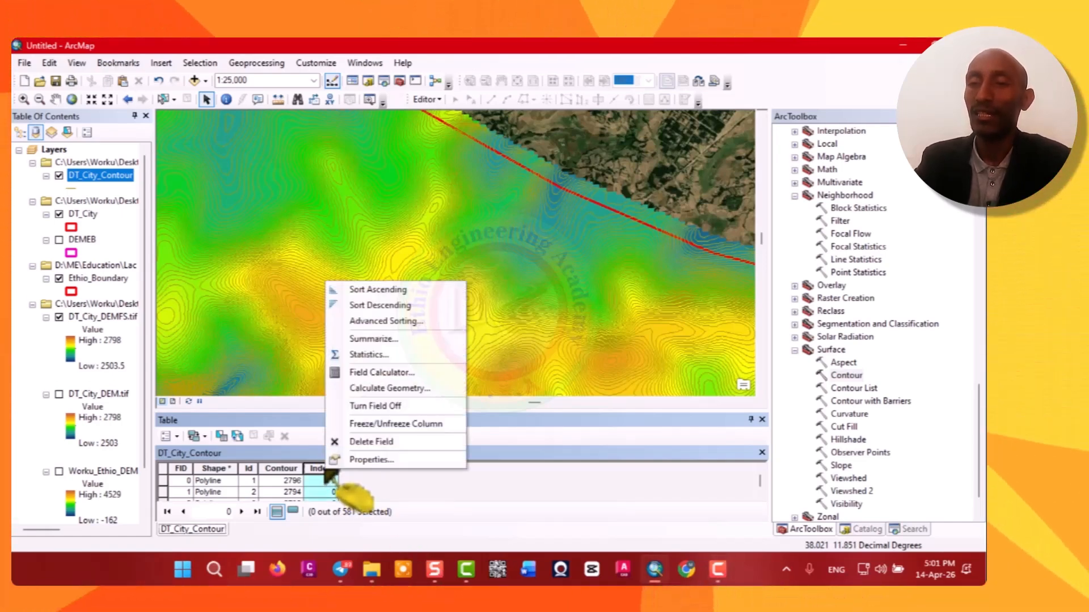
left_click(390, 373)
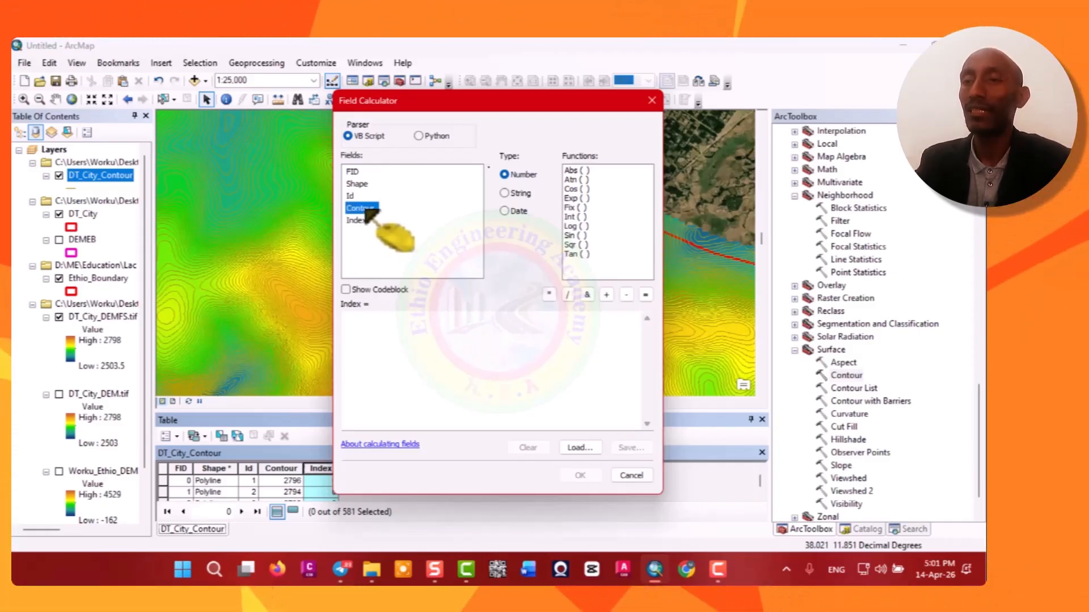
double_click(360, 208)
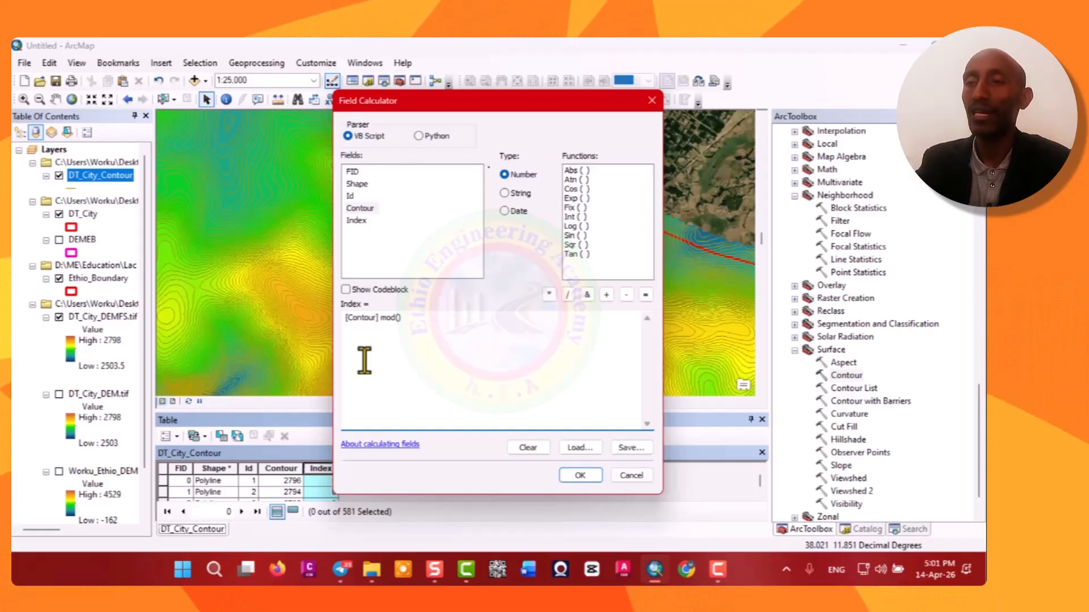
key("Left")
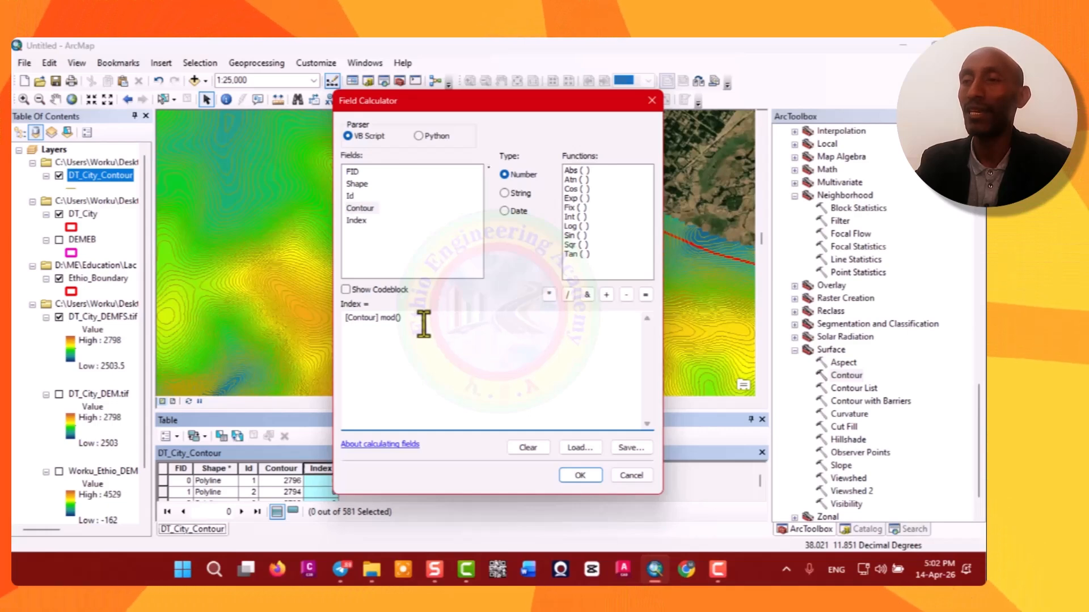
type("10")
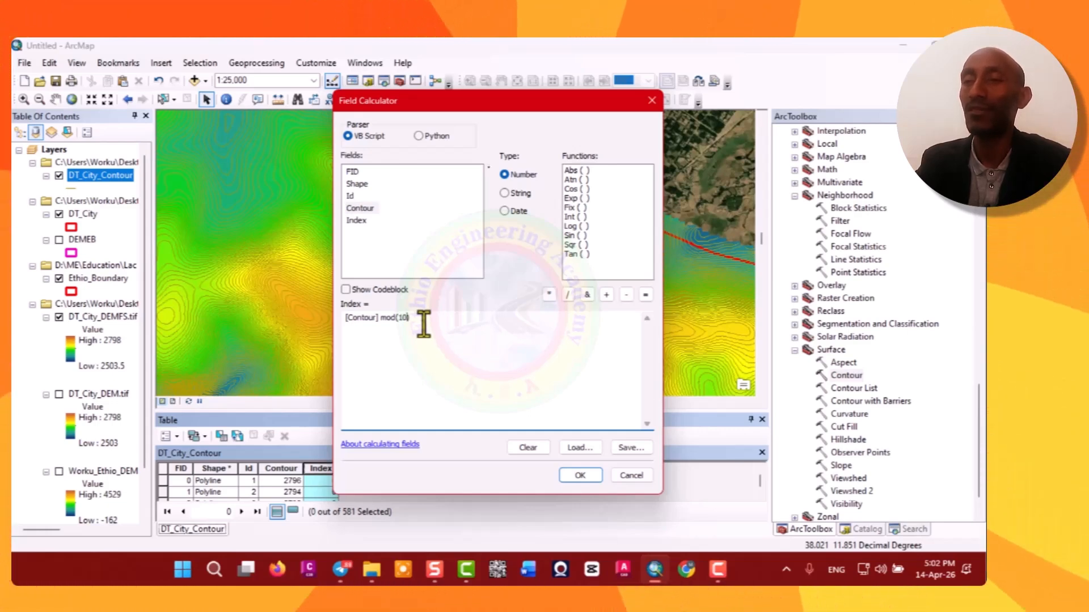
left_click(585, 476)
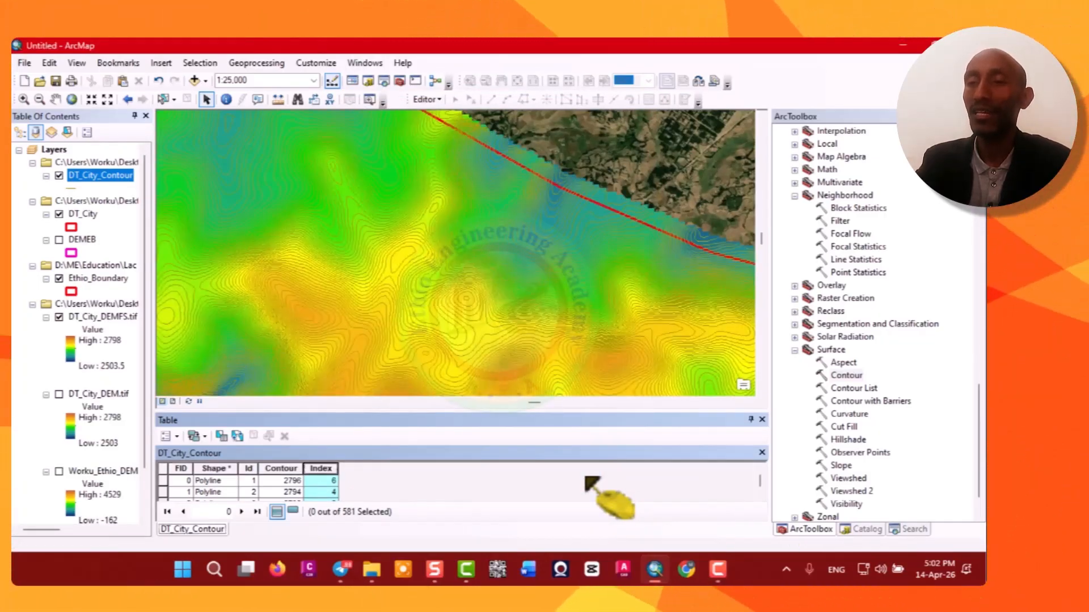
Select the contour lines whose Index equals 0 with Select by Attributes.
scroll(331, 485, "down", 1)
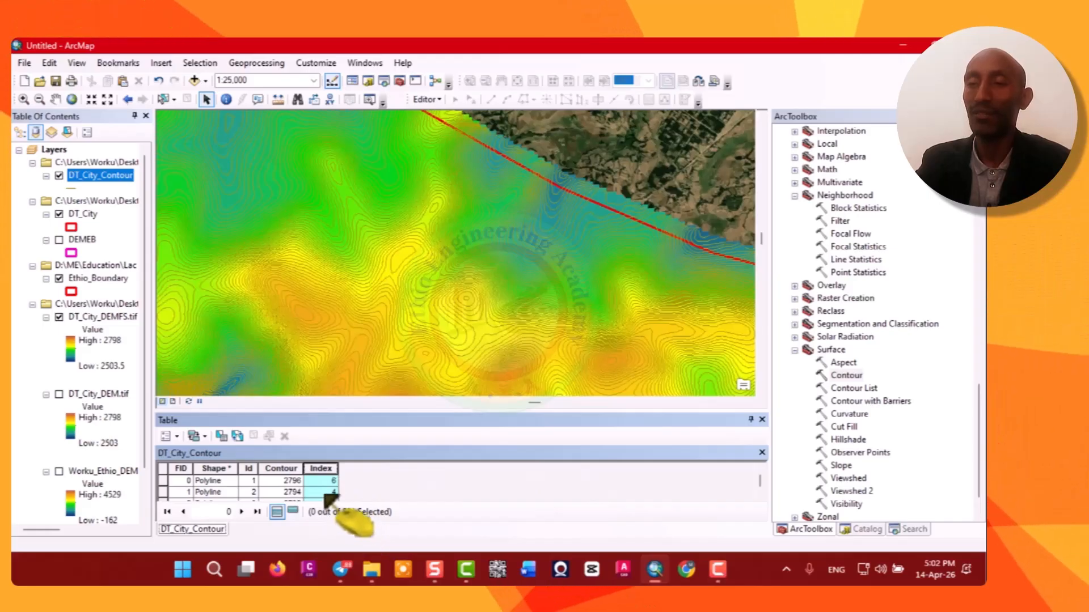
scroll(331, 485, "down", 5)
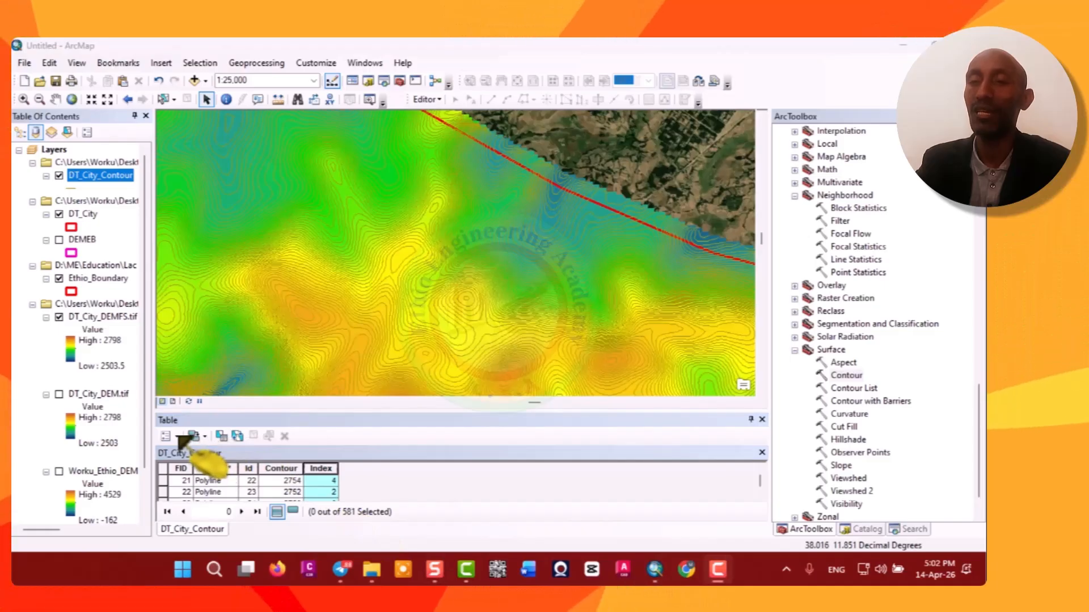
left_click(179, 437)
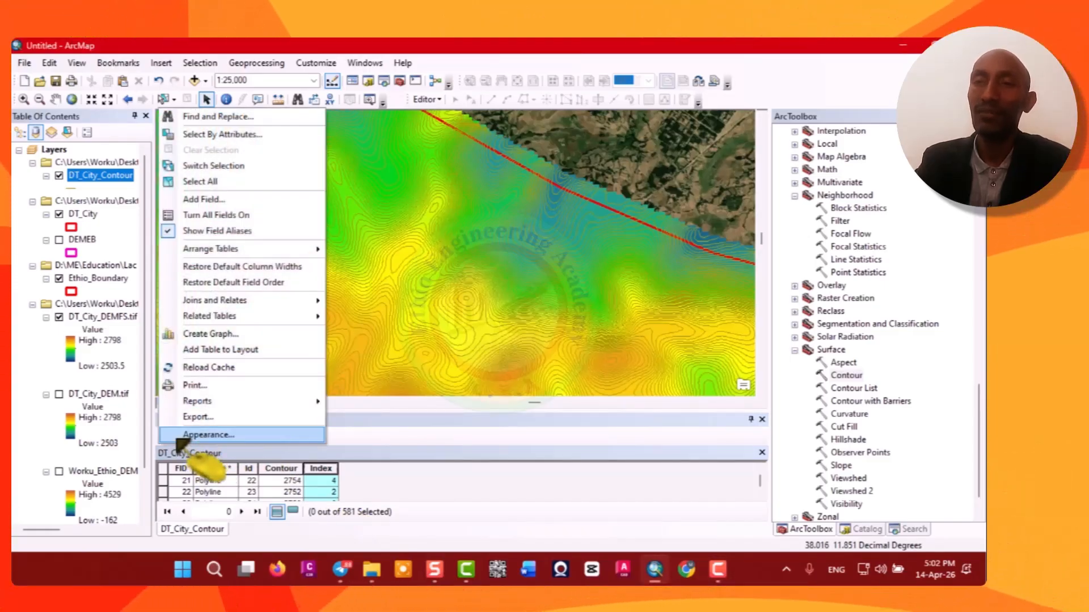
left_click(253, 134)
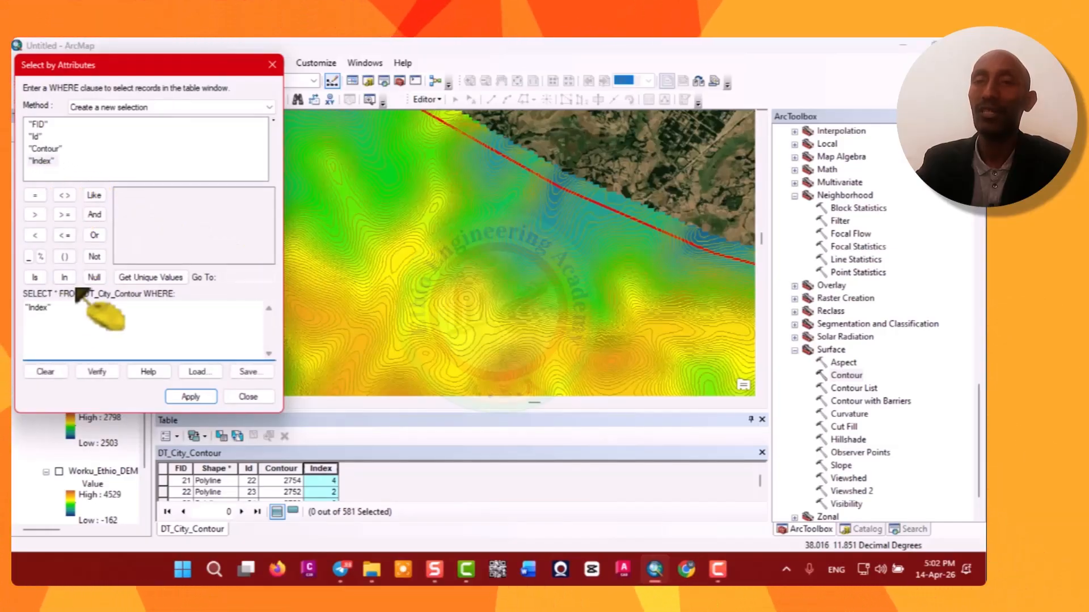
left_click(139, 278)
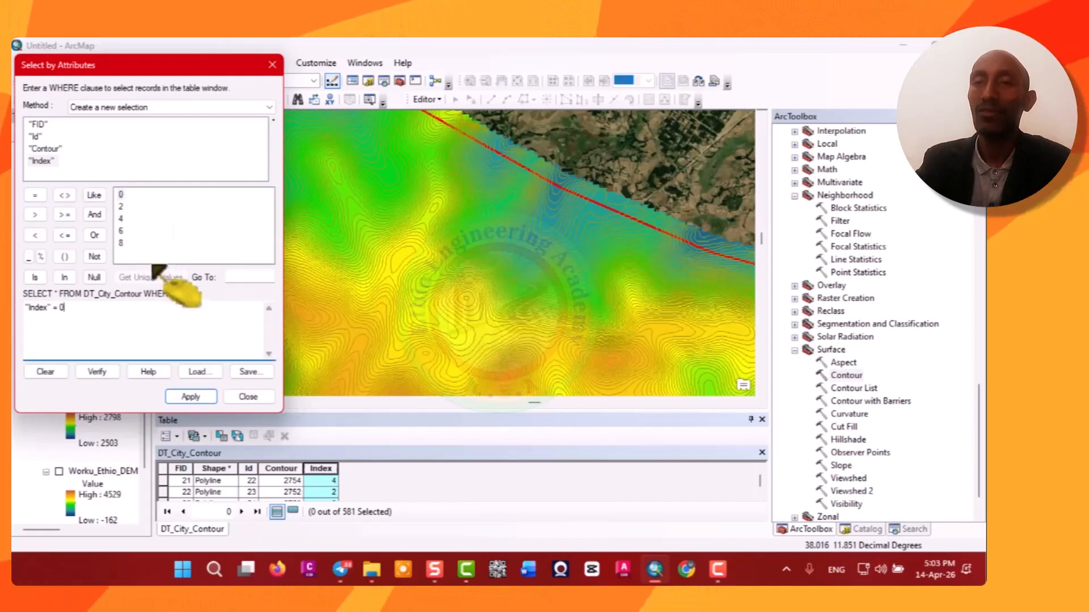
left_click(190, 396)
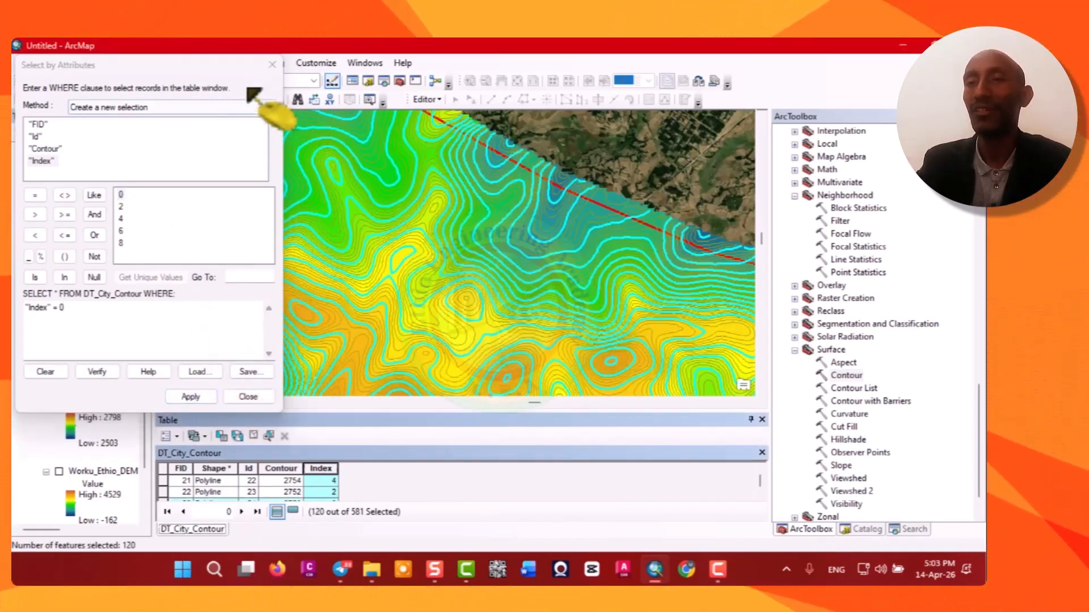
left_click(249, 397)
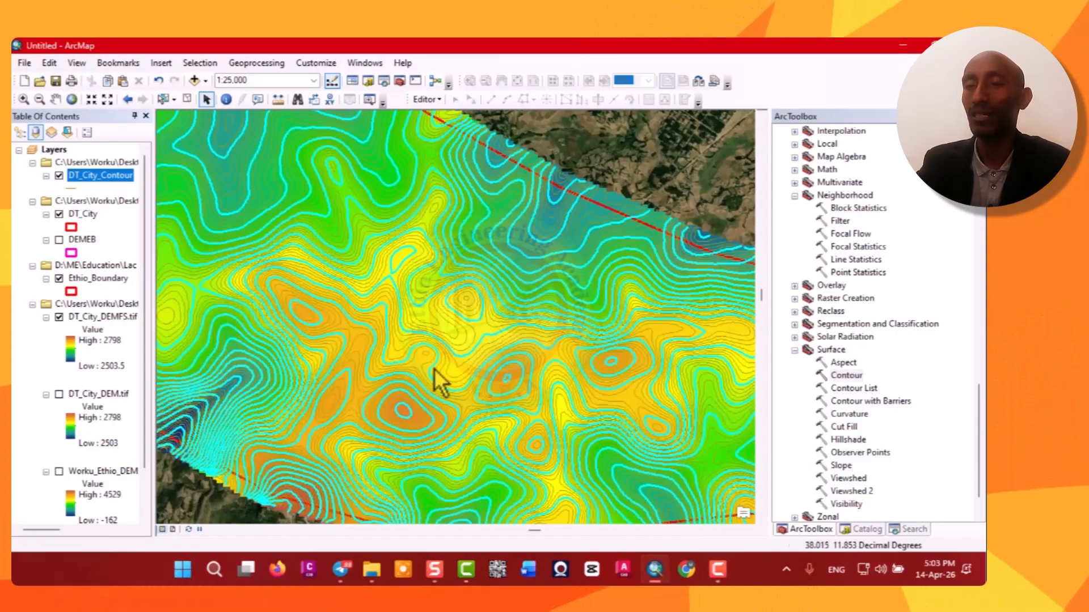
Open the contour layer's symbology and categorise it by unique values of the Index field.
scroll(376, 461, "up", 2)
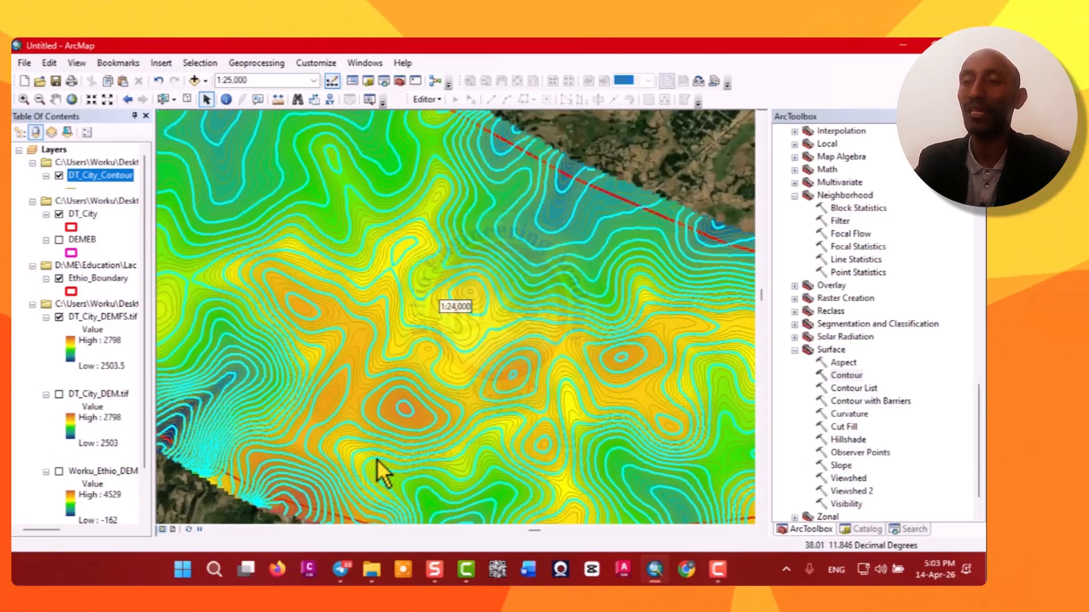
scroll(386, 440, "up", 1)
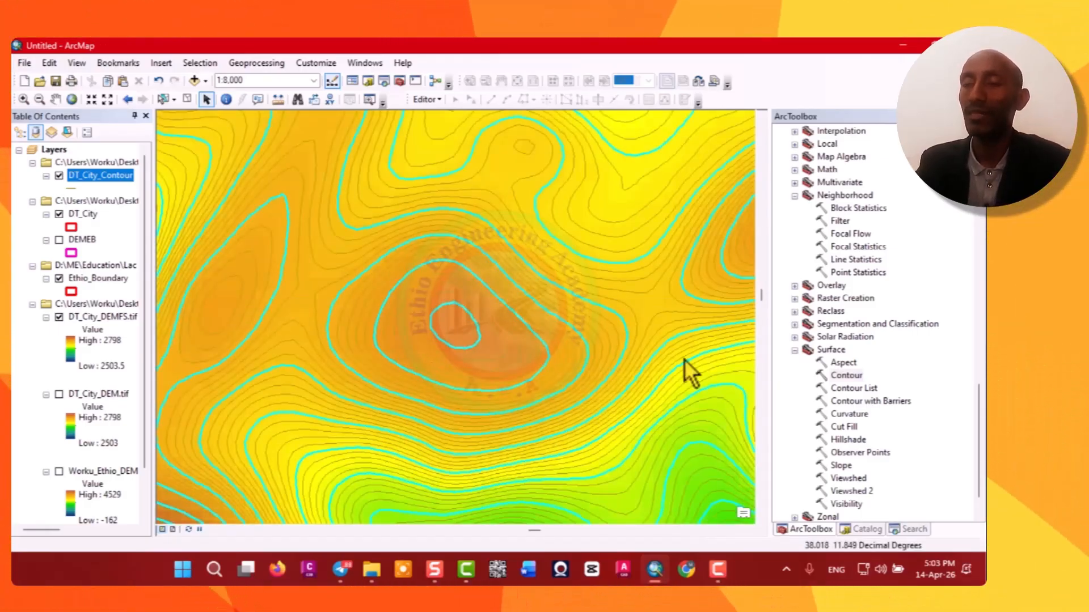
left_click(717, 569)
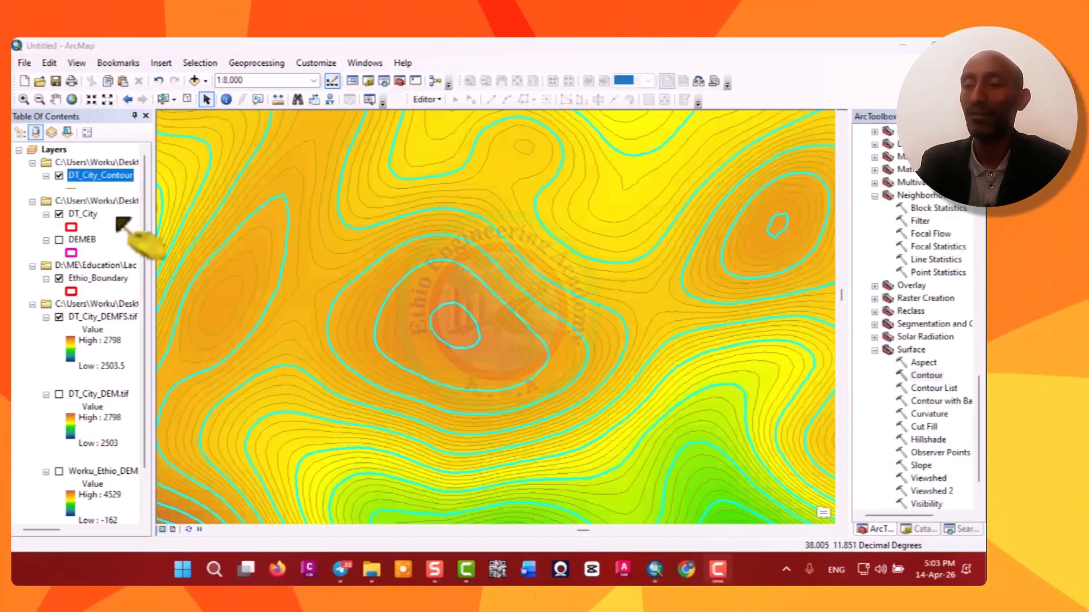
right_click(98, 181)
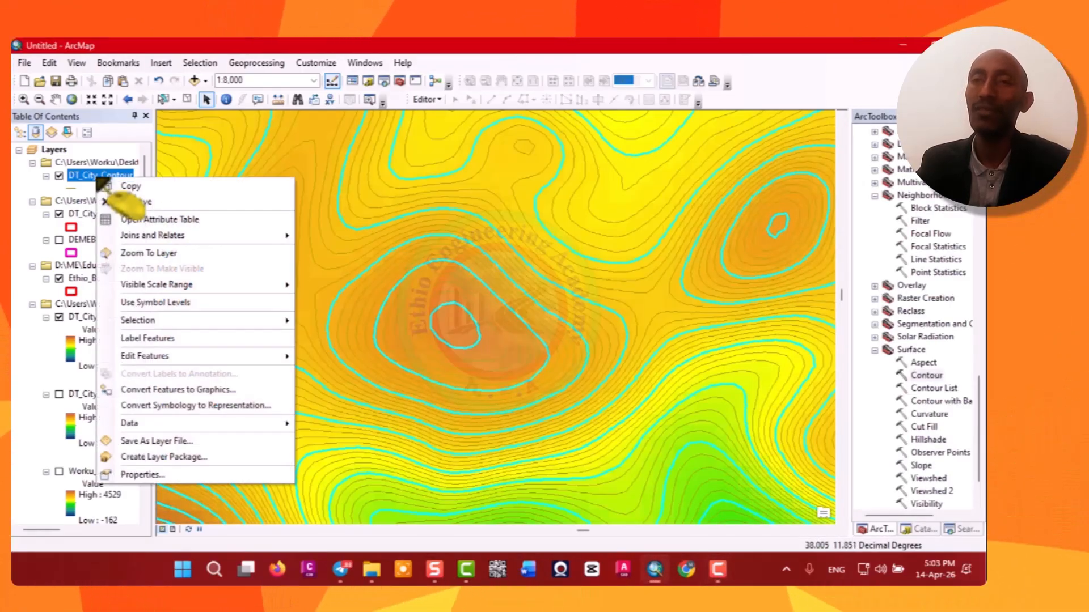
left_click(143, 478)
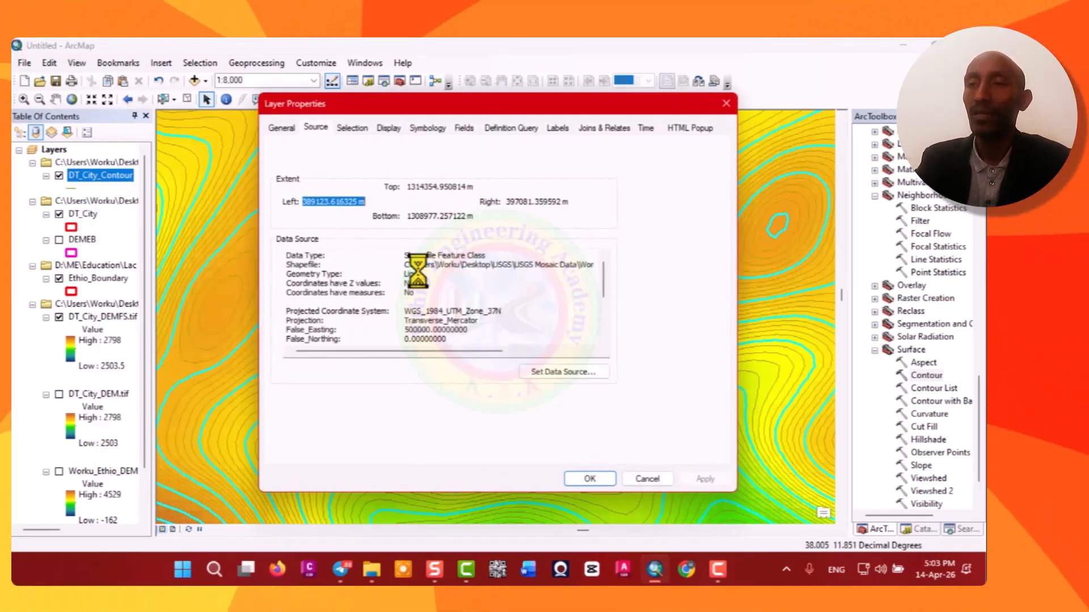
mouse_move(466, 104)
left_mouse_down()
mouse_move(518, 98)
mouse_move(472, 117)
left_mouse_up()
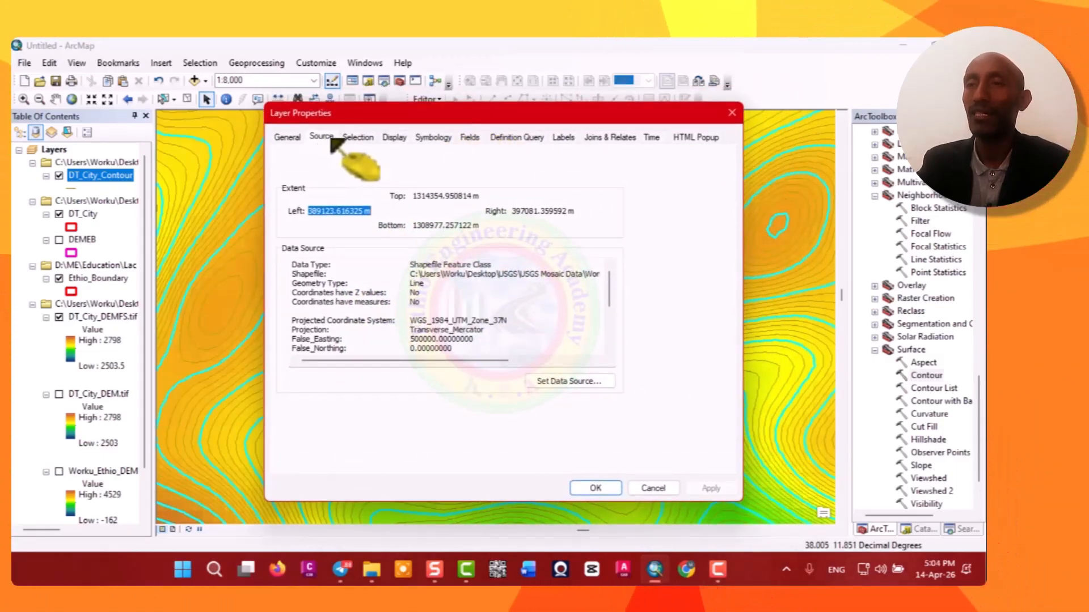
left_click(431, 139)
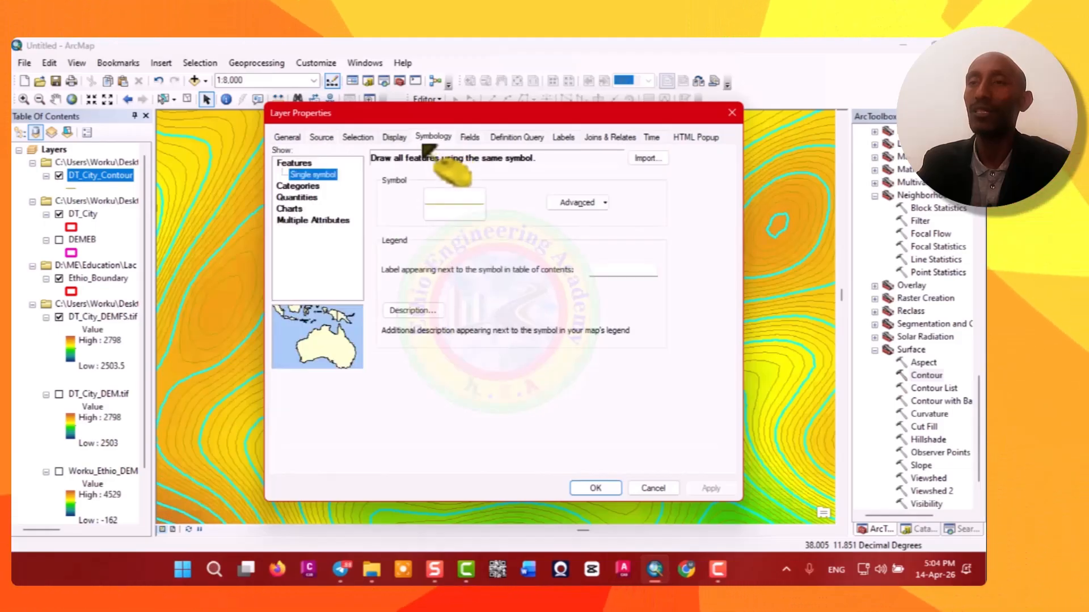
left_click(300, 182)
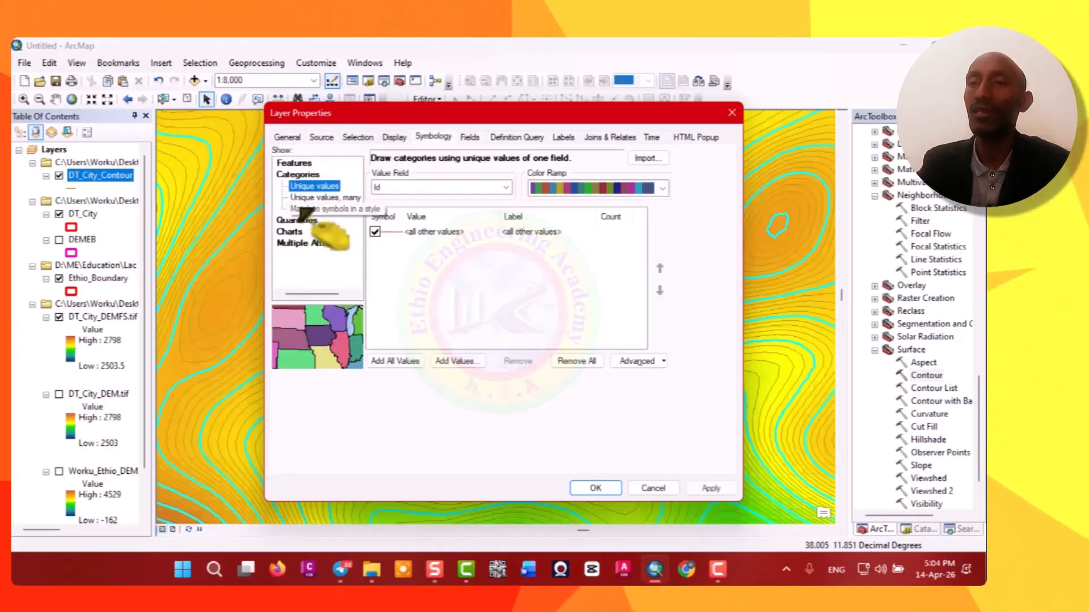
left_click(505, 188)
left_click(391, 219)
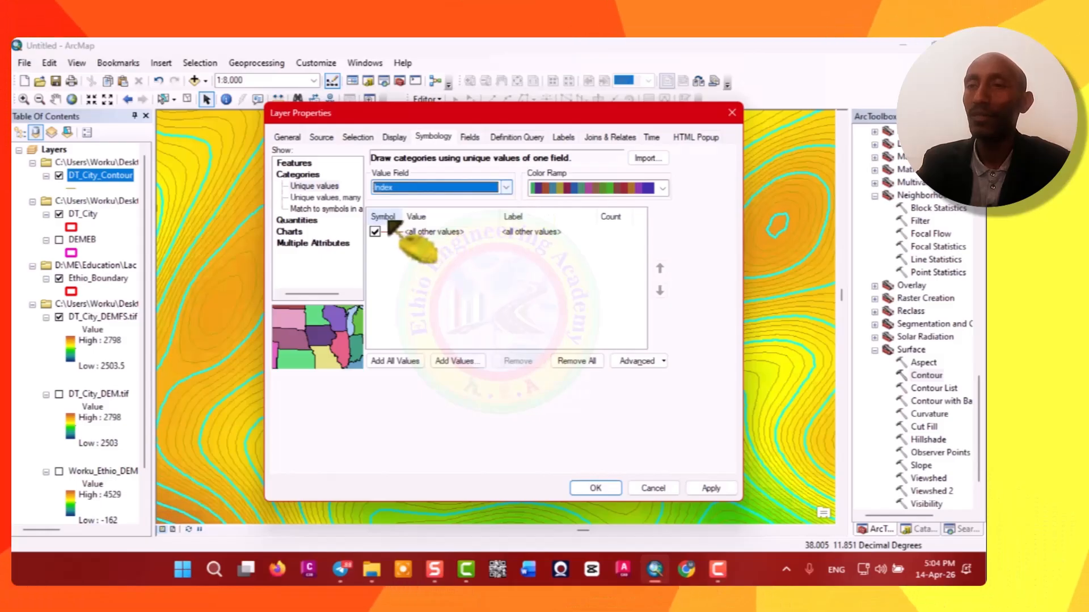
Add all Index values and group the values 2, 4, 6 and 8 into one class.
left_click(405, 363)
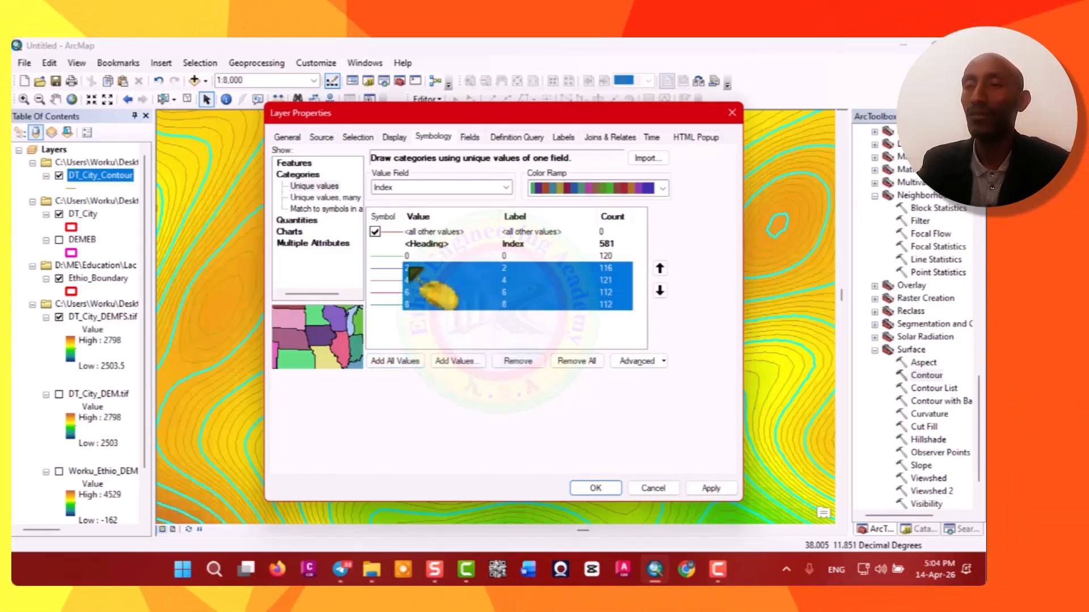
right_click(431, 270)
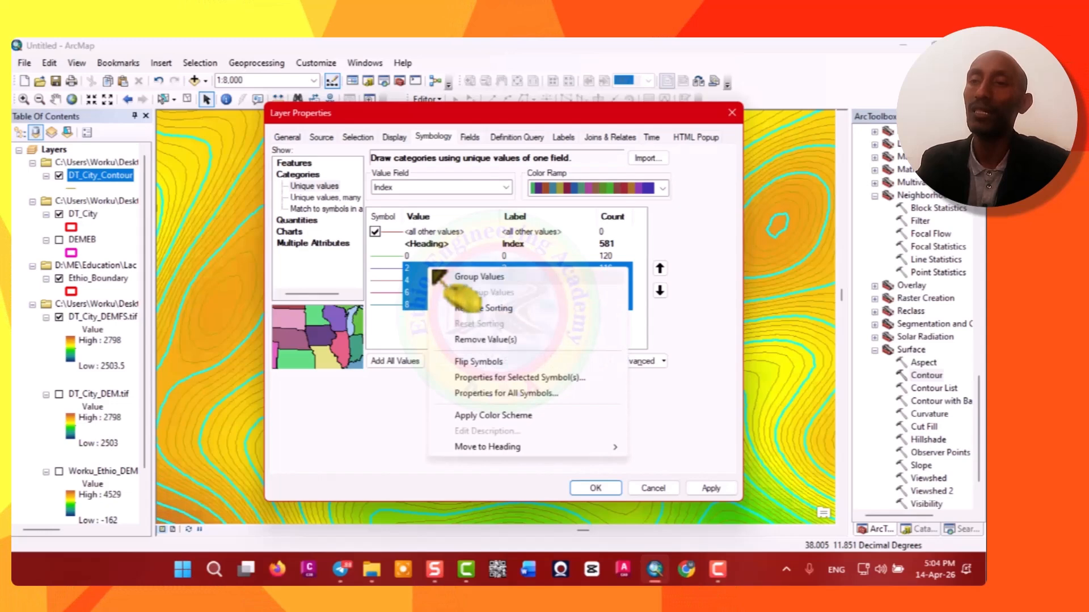
left_click(479, 276)
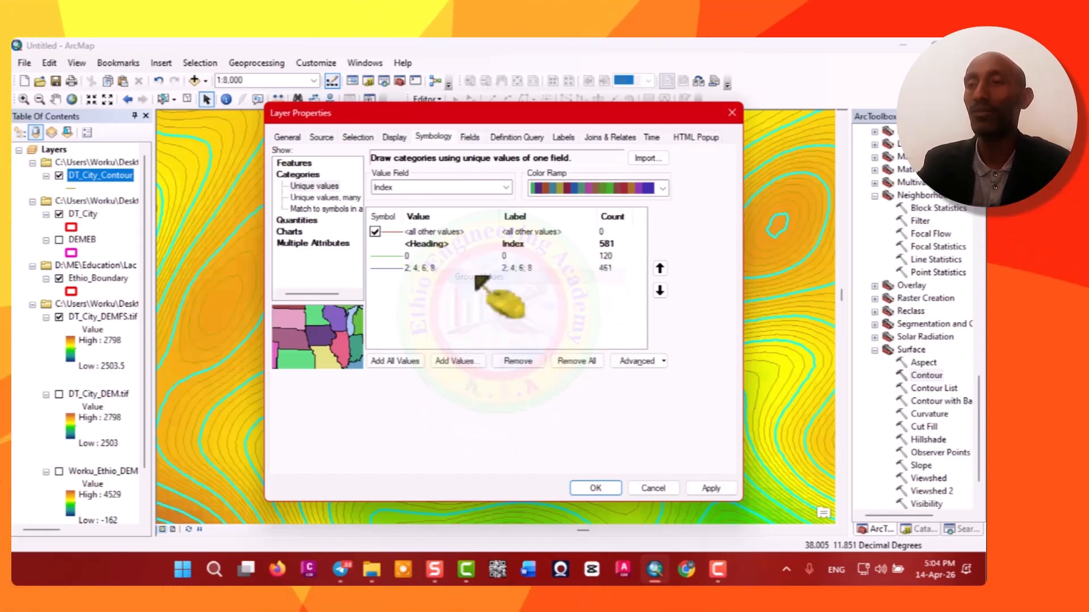
Set the symbol for Index value 0 to violet with a line width of 1.5.
left_click(390, 258)
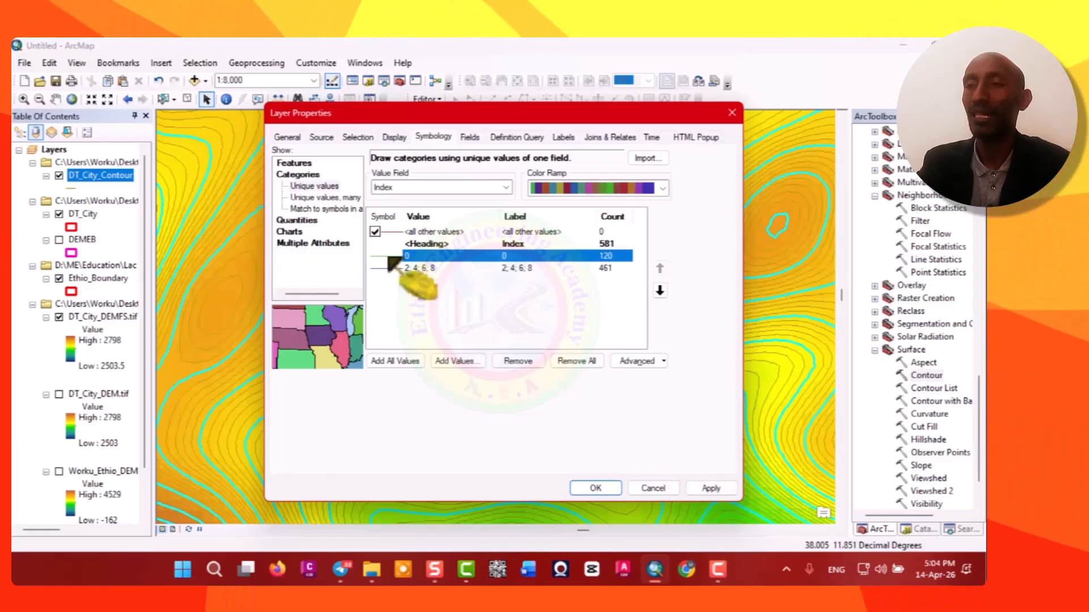
double_click(391, 258)
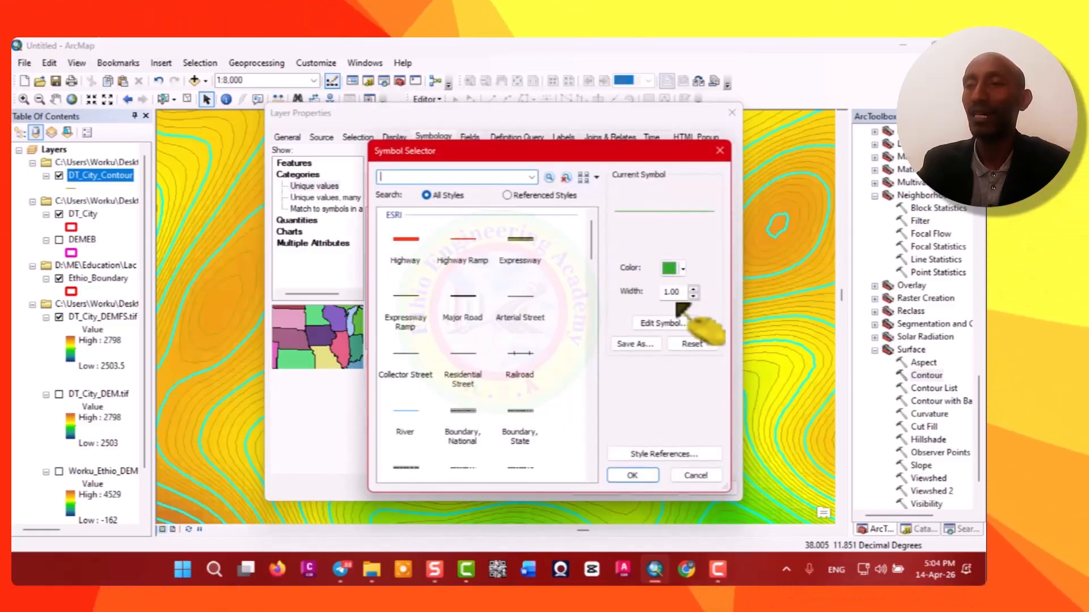
left_click(674, 271)
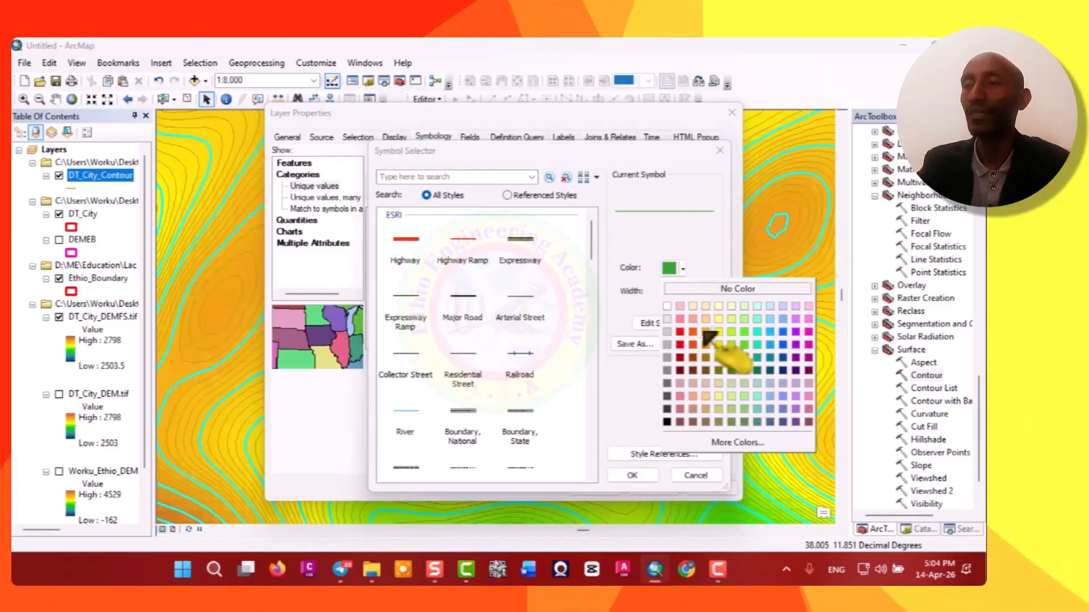
left_click(797, 346)
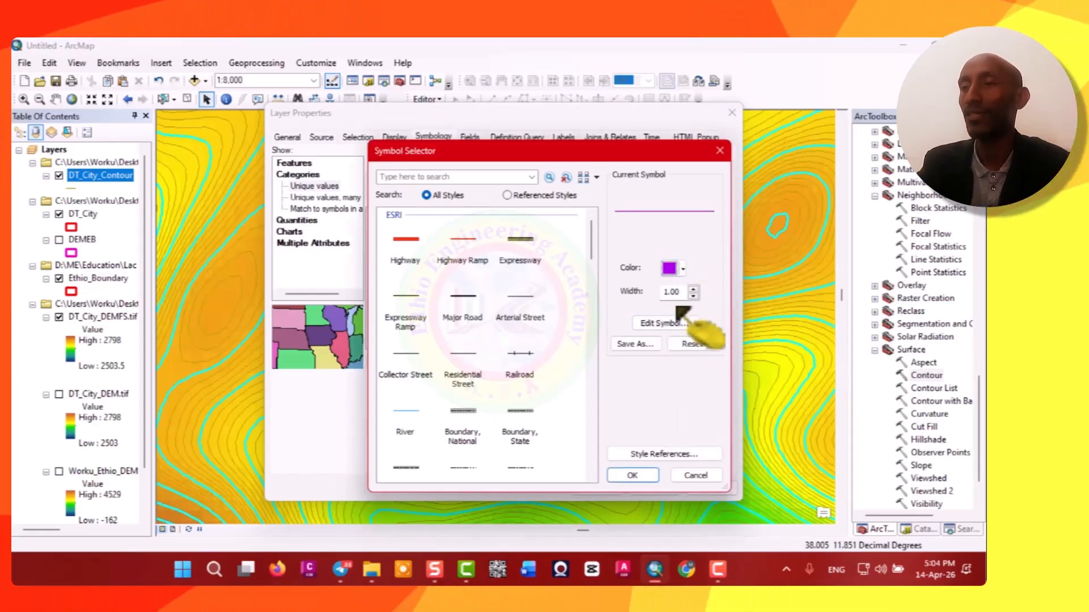
left_click_drag(682, 293, 657, 293)
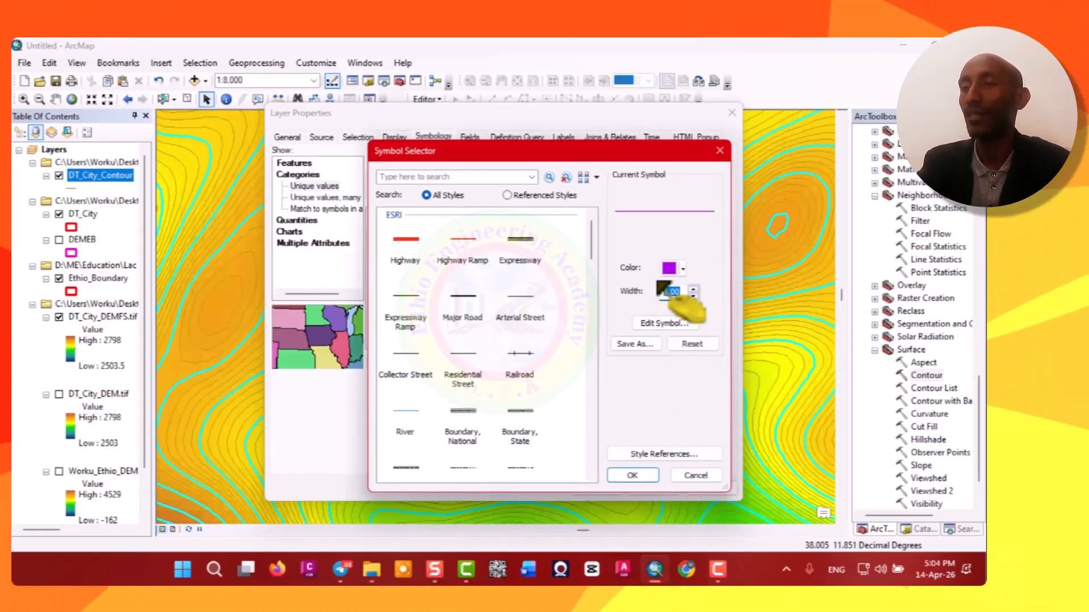
key("BackSpace")
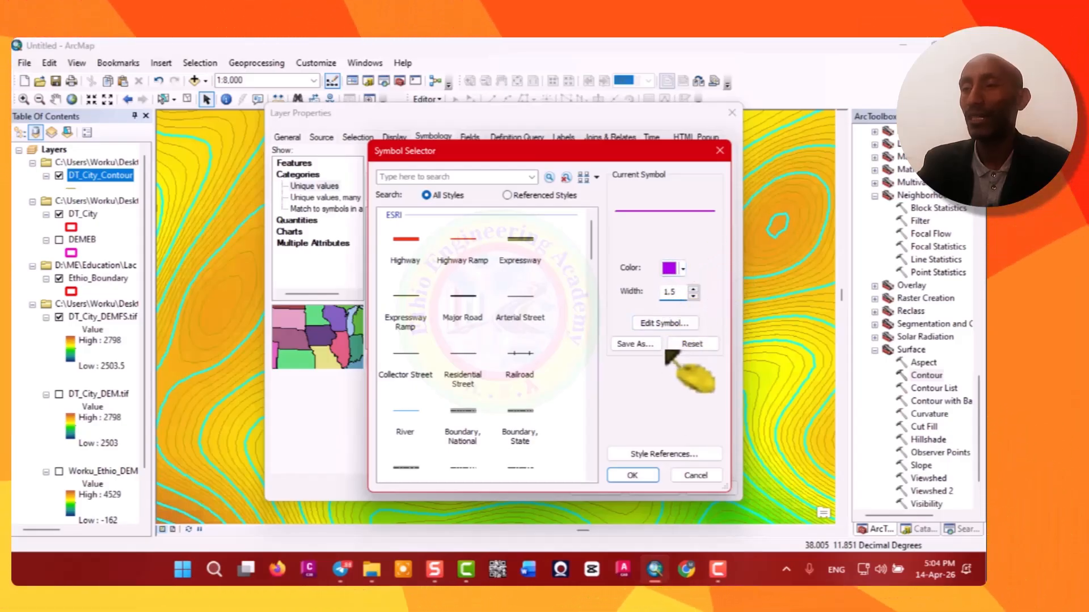
left_click(631, 476)
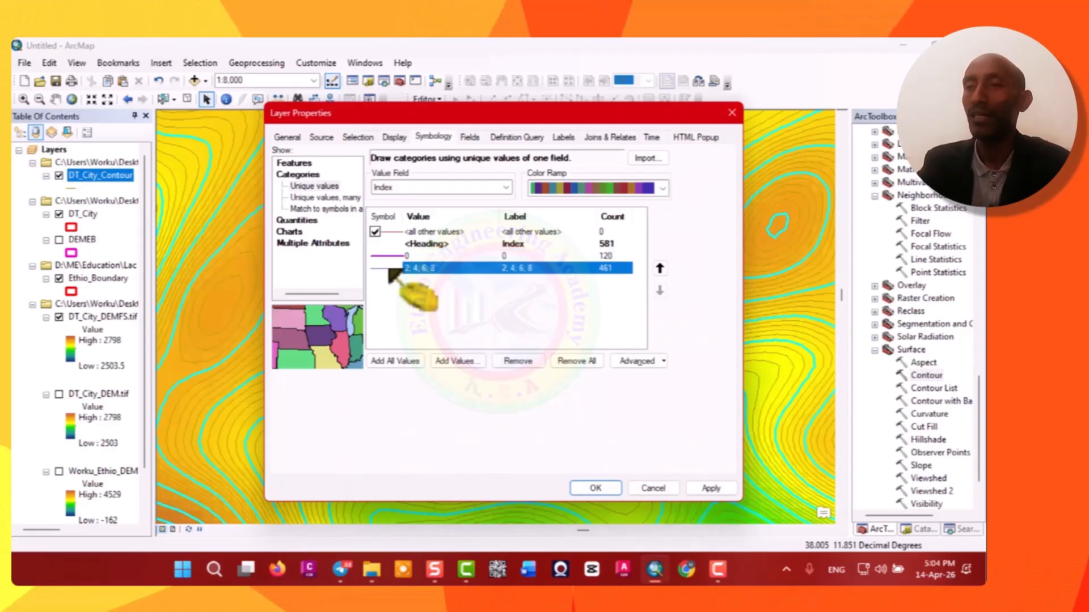
Set the symbol for the grouped 2, 4, 6, 8 class to grey, then apply and close the layer properties.
double_click(388, 269)
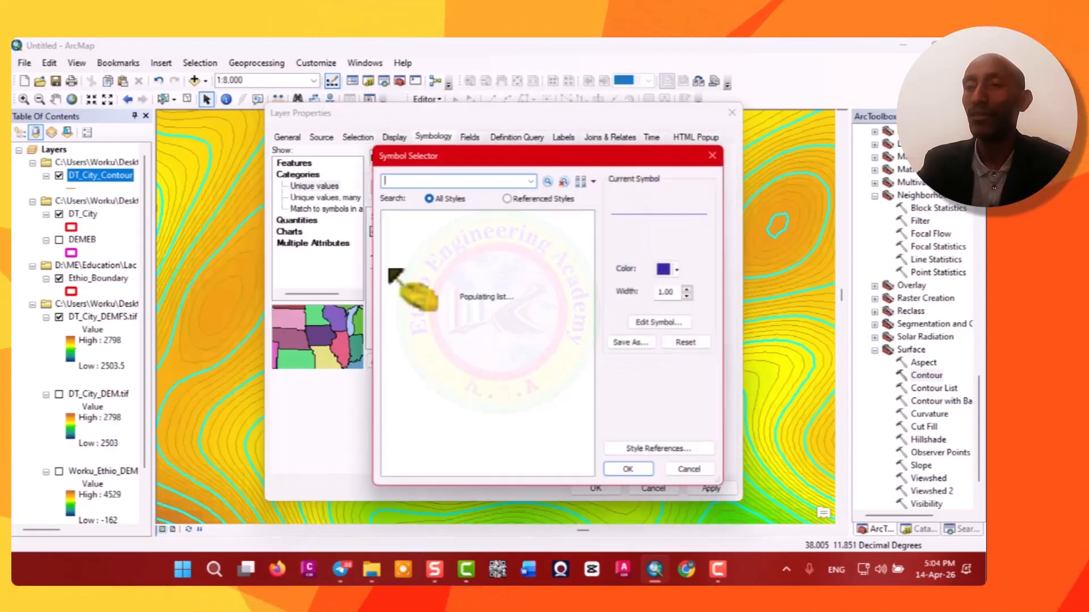
left_click(672, 269)
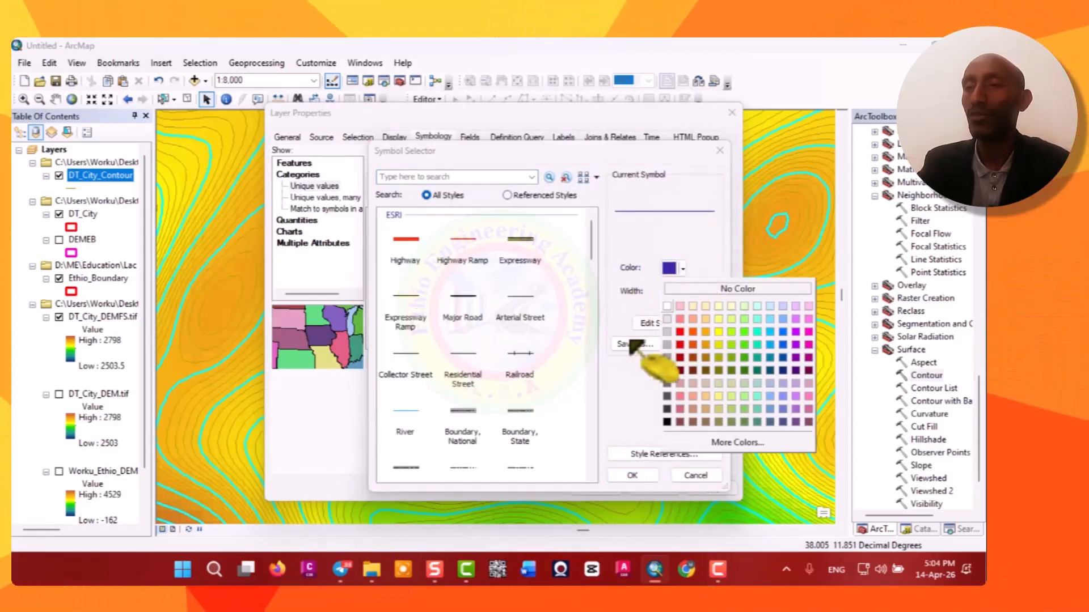
left_click(667, 361)
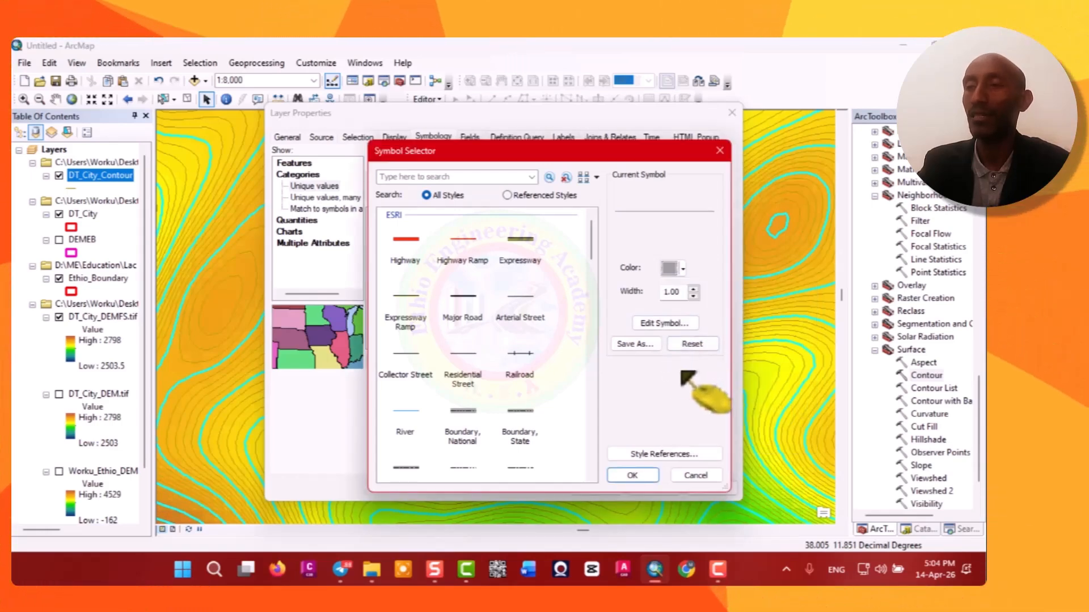
left_click(638, 476)
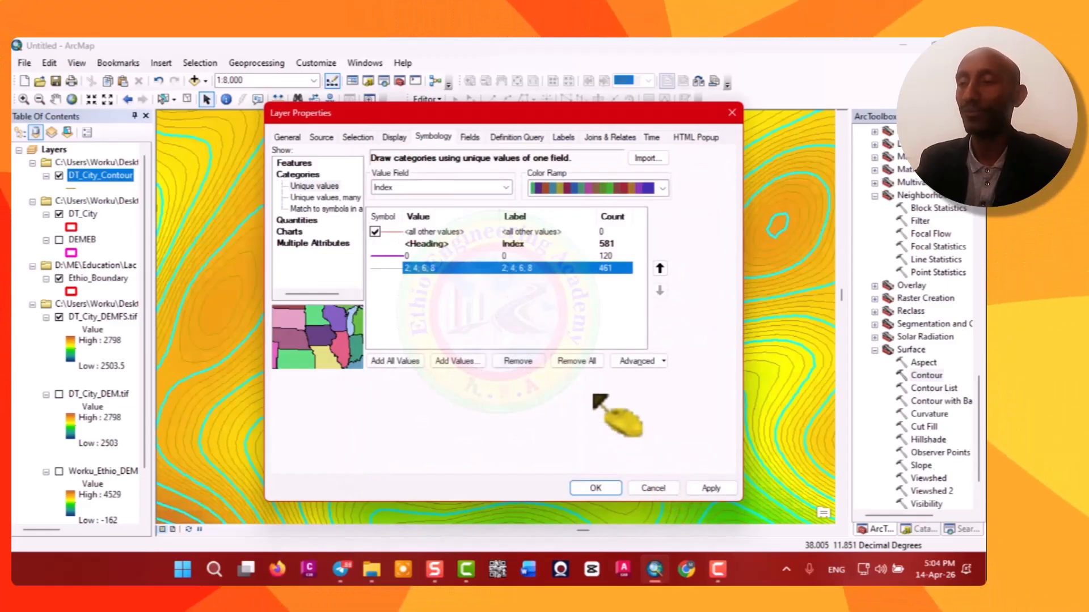
left_click(712, 490)
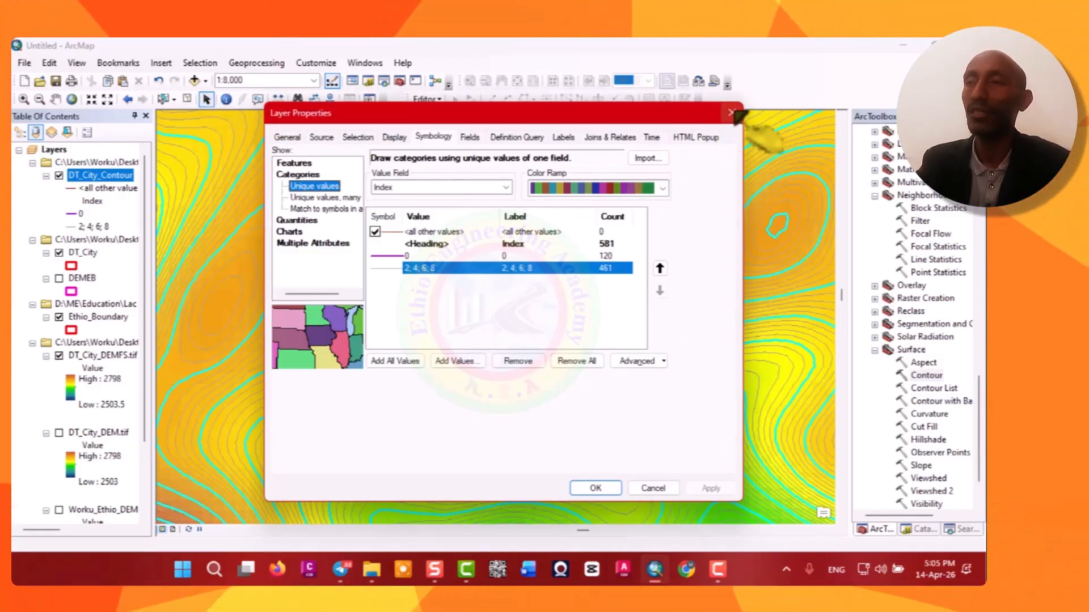
left_click(732, 113)
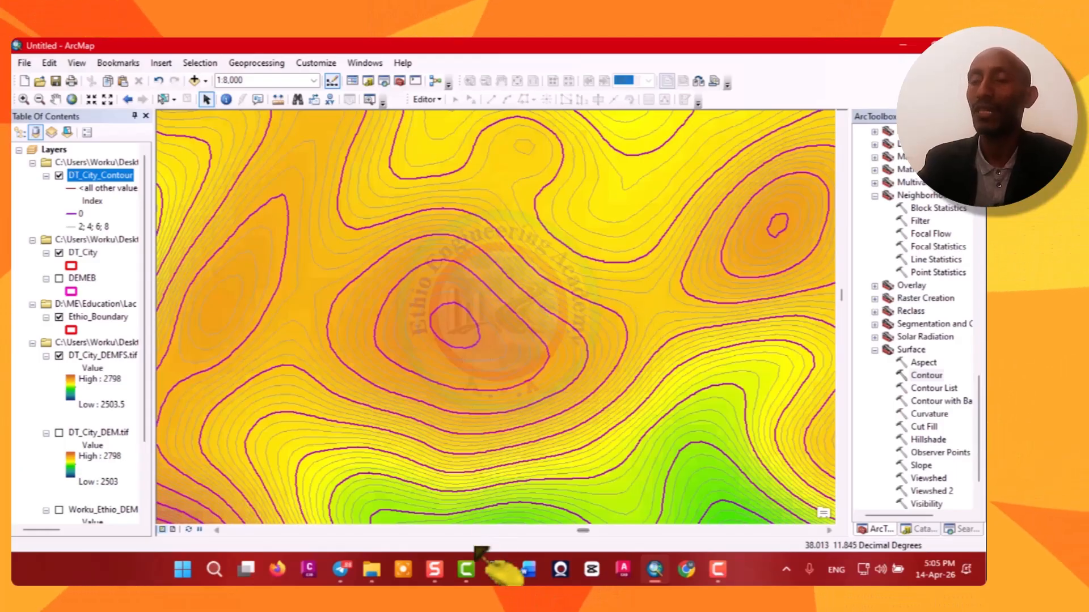
Open the contour layer's label properties and turn on labelling of its features.
left_click(449, 582)
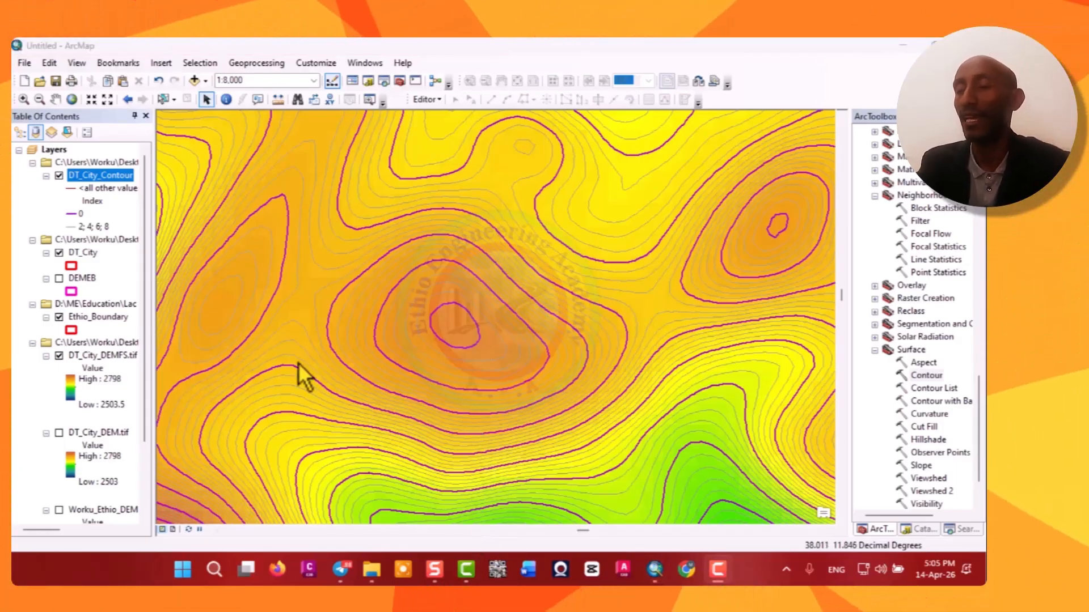
right_click(117, 177)
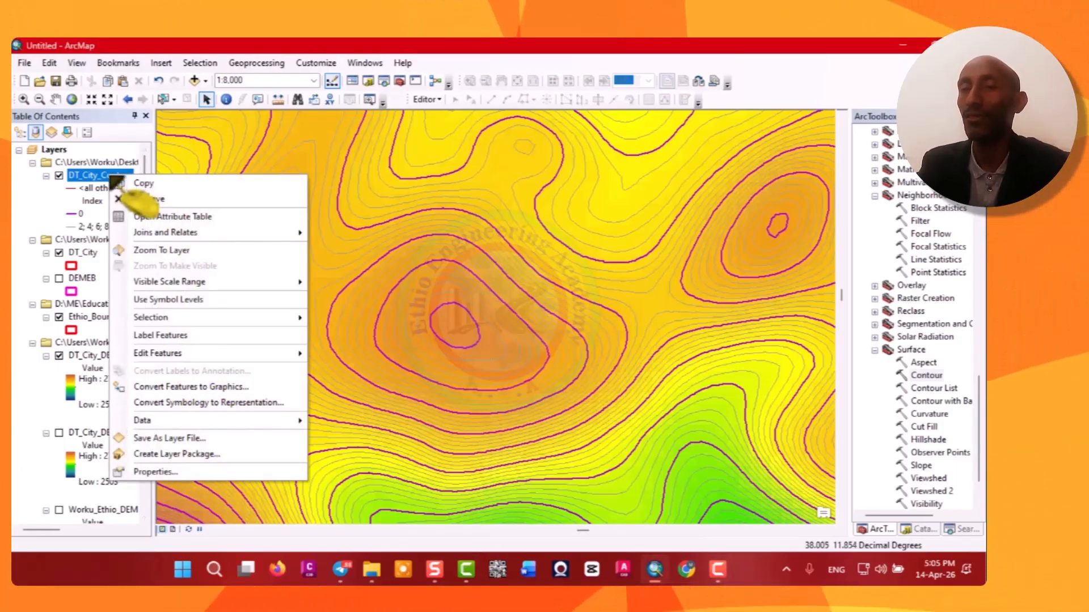
left_click(162, 474)
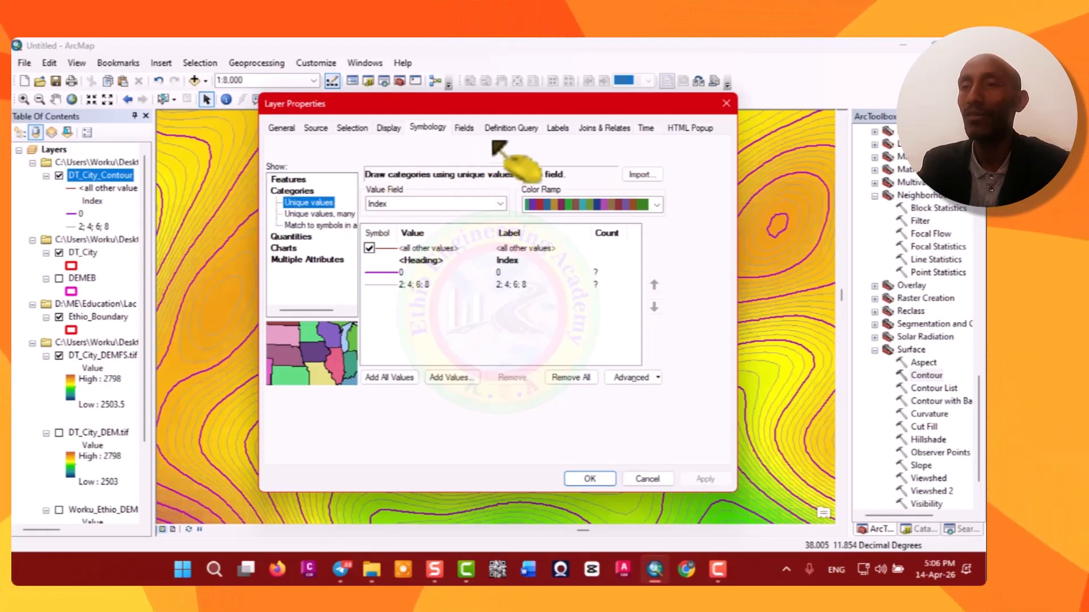
left_click(558, 128)
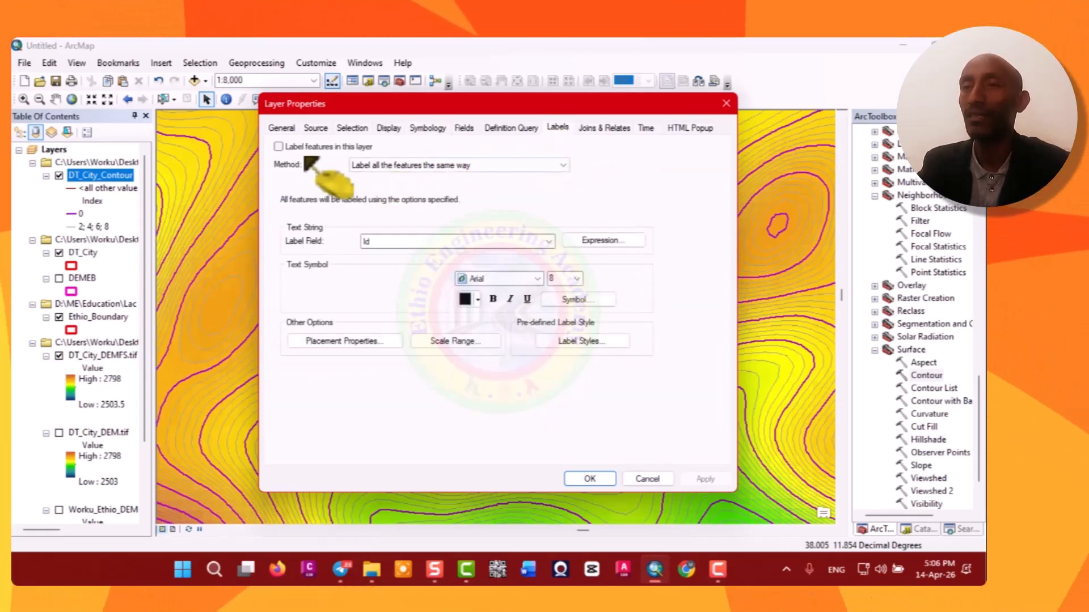
left_click_drag(486, 105, 554, 124)
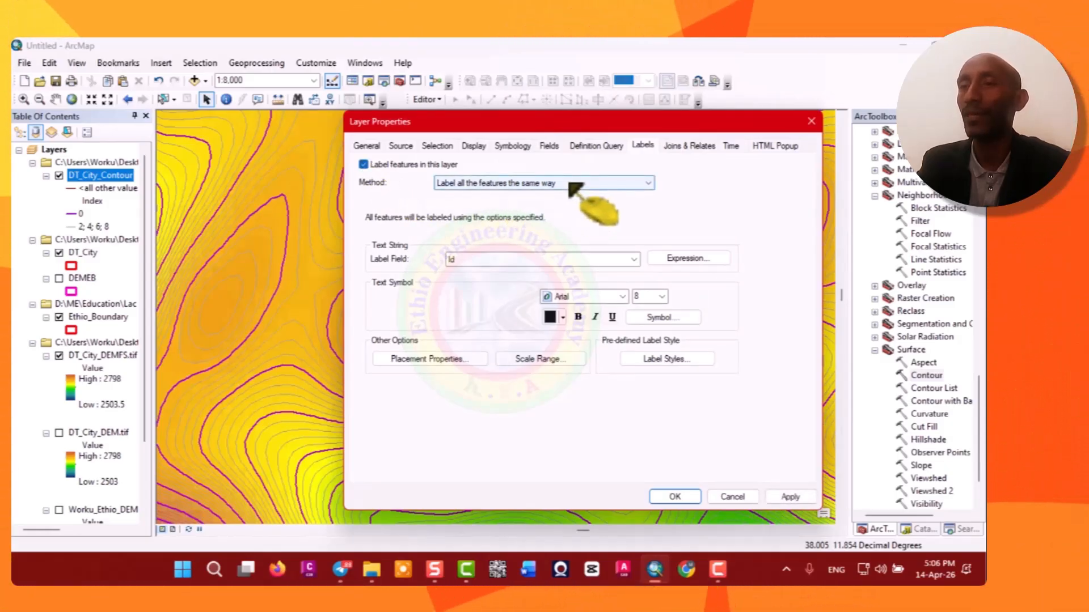
Set the labelling method to define classes of features and label each class differently.
left_click(636, 183)
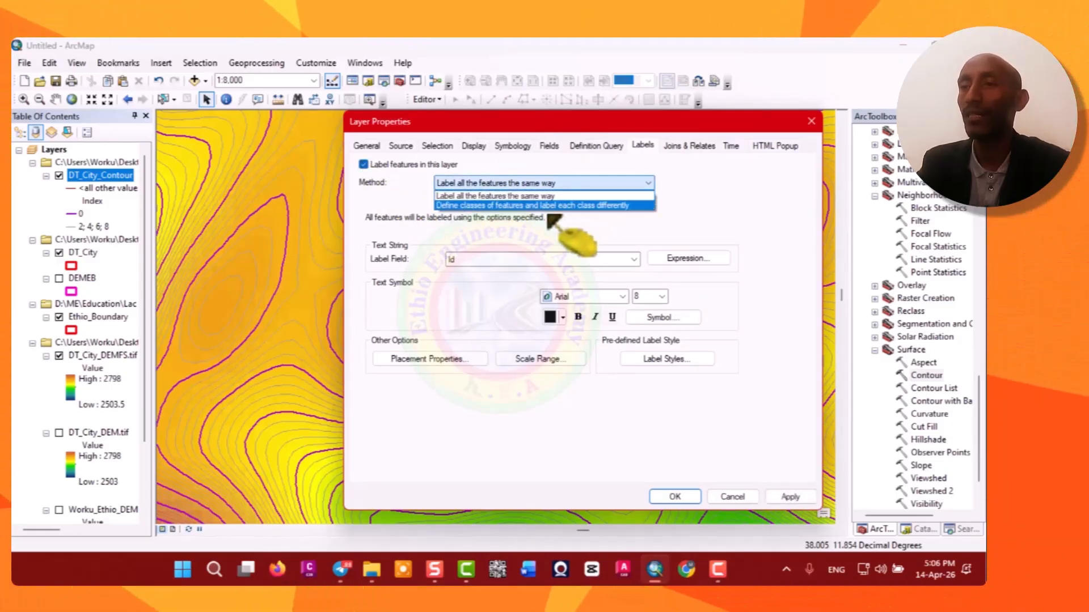
left_click(581, 206)
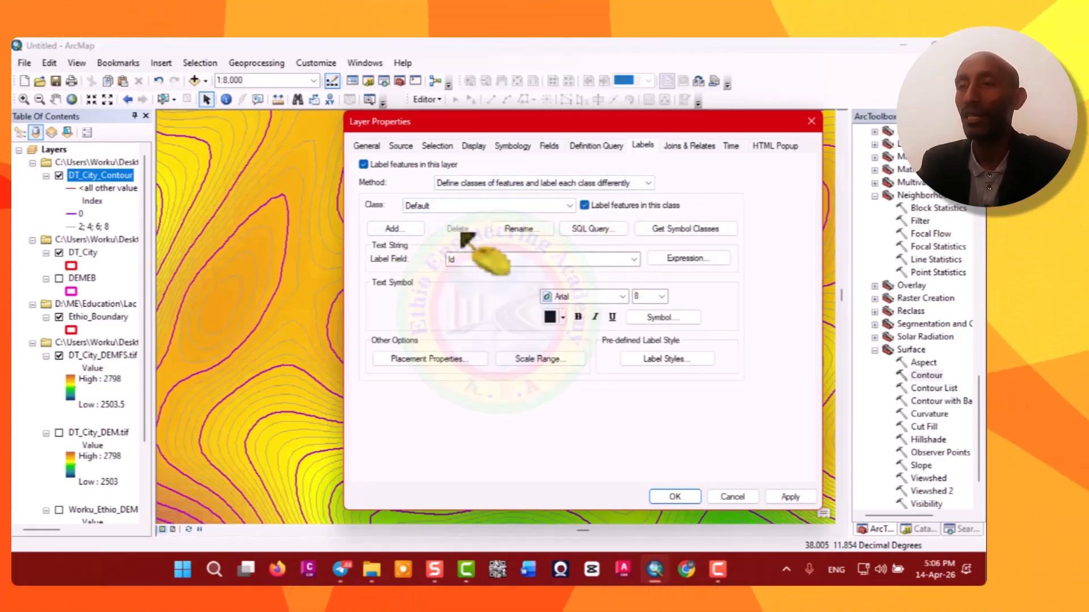
left_click(569, 206)
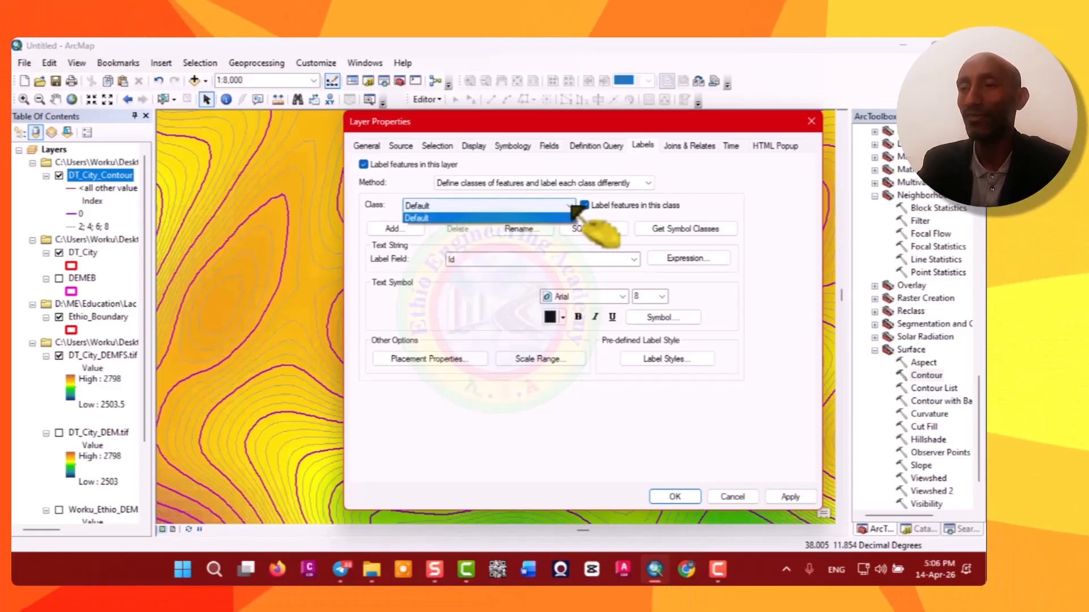
left_click(573, 209)
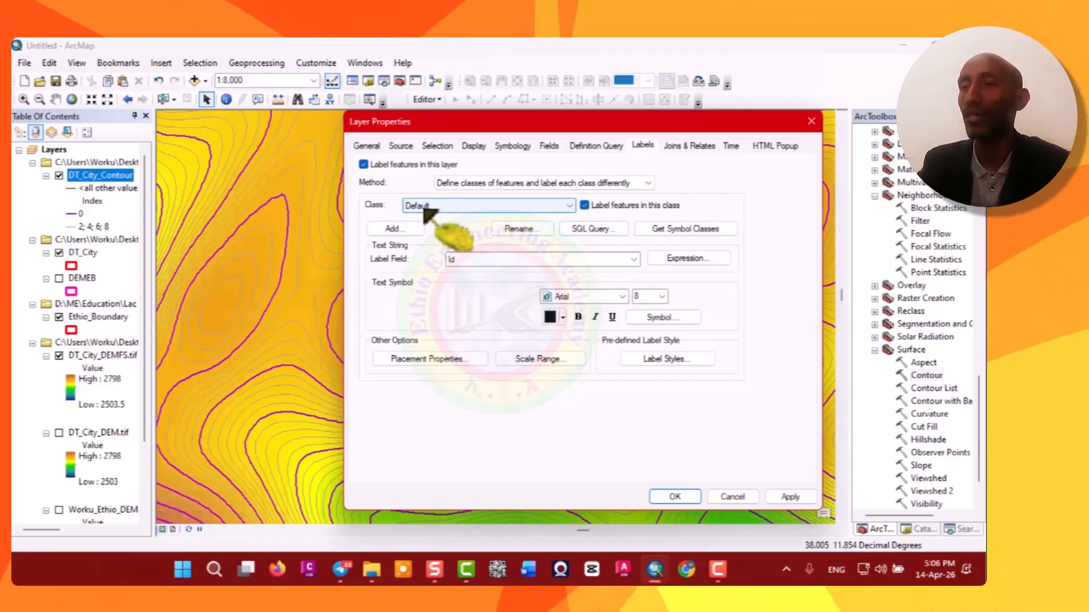
left_click(648, 183)
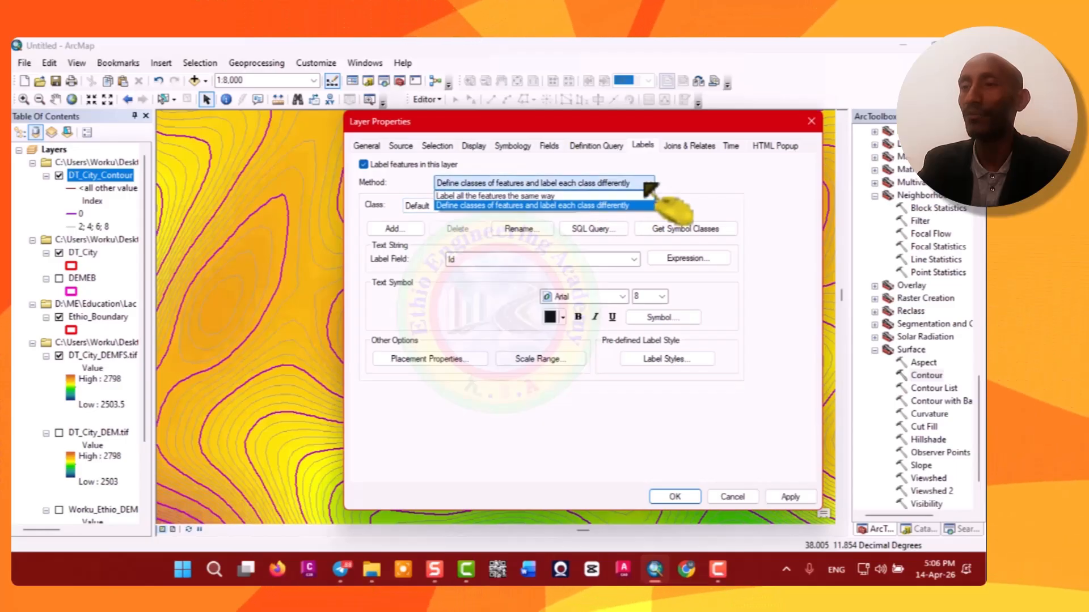
left_click(594, 207)
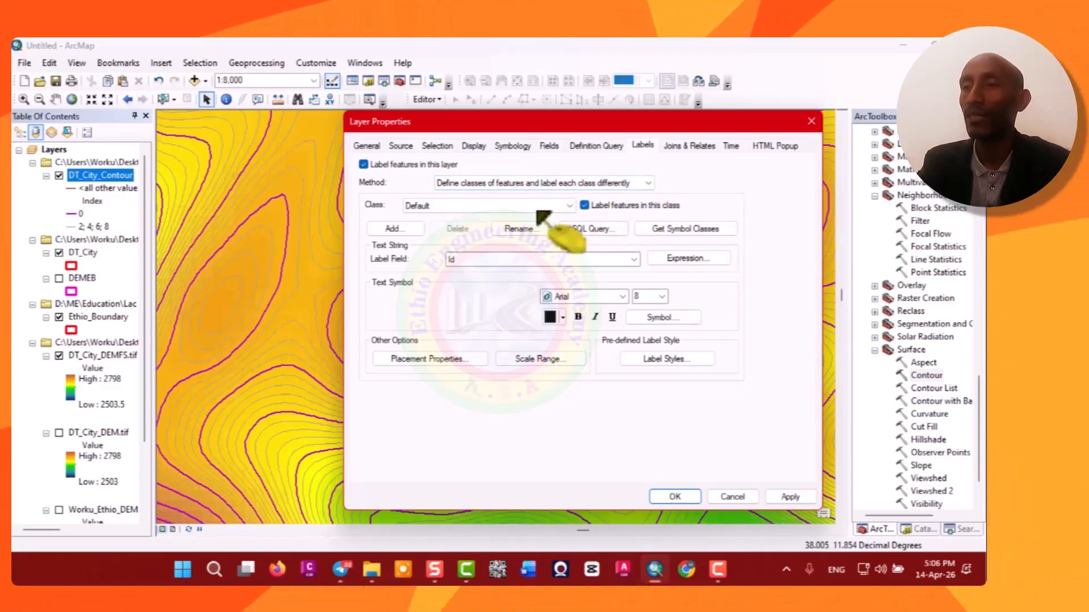
left_click(570, 206)
left_click(568, 208)
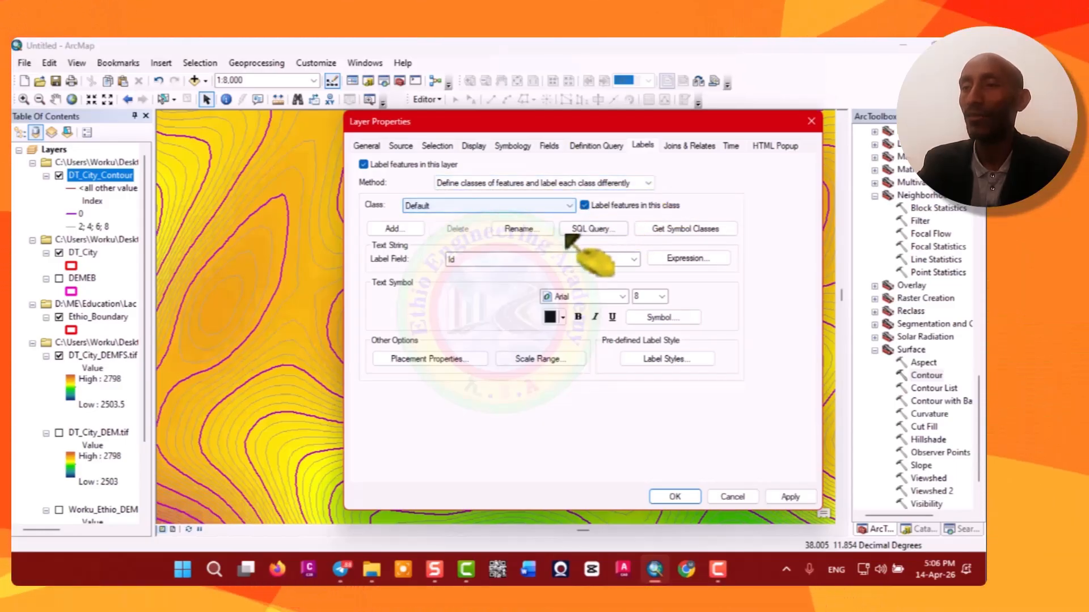
Restrict the default label class with the SQL query "Index" = 0.
left_click(598, 232)
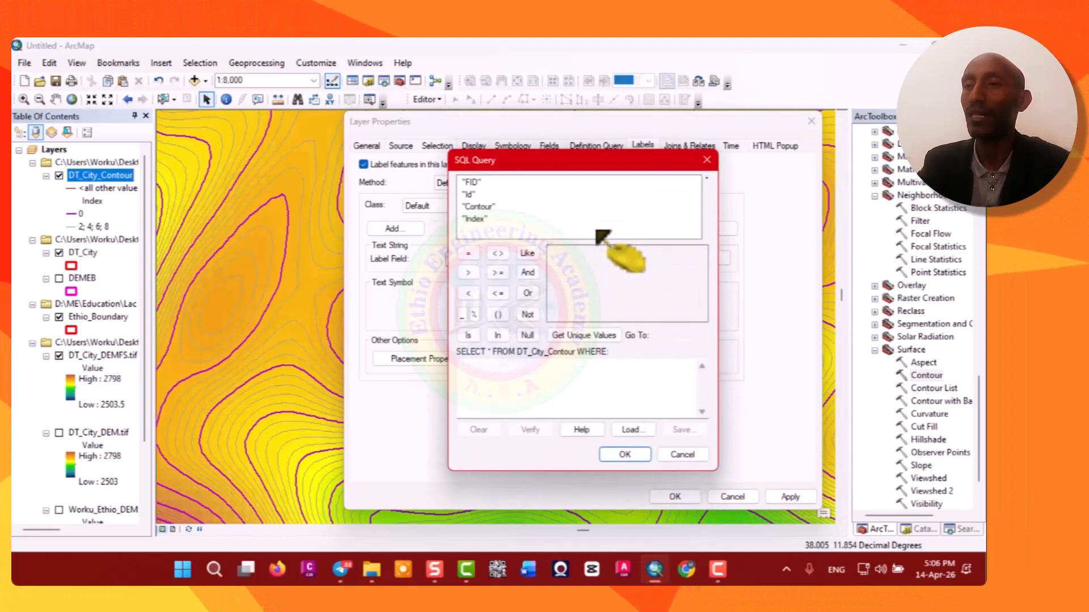
double_click(476, 219)
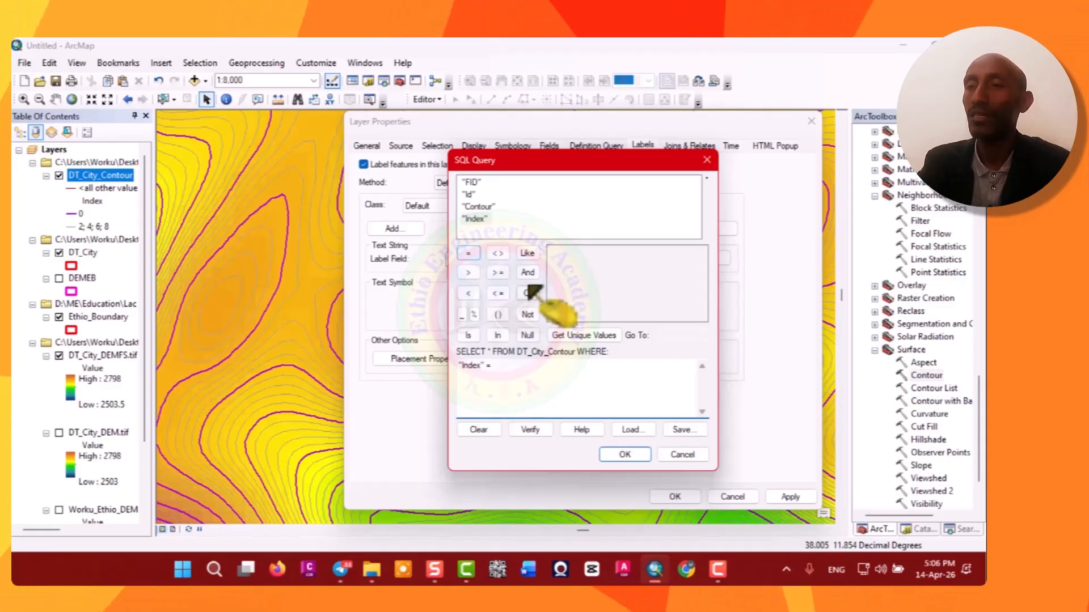
left_click(579, 336)
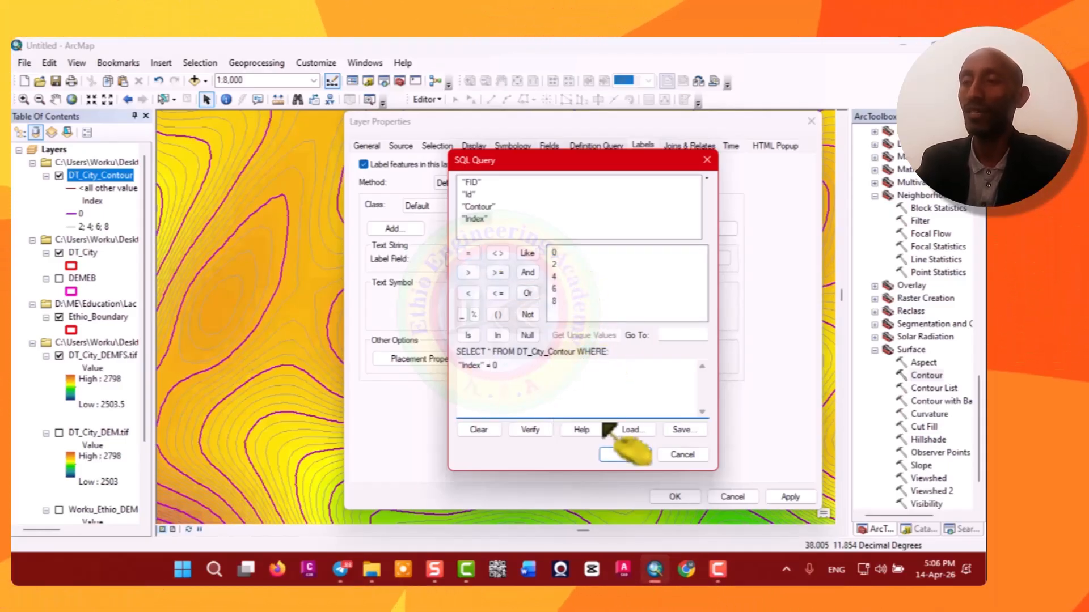
left_click(635, 455)
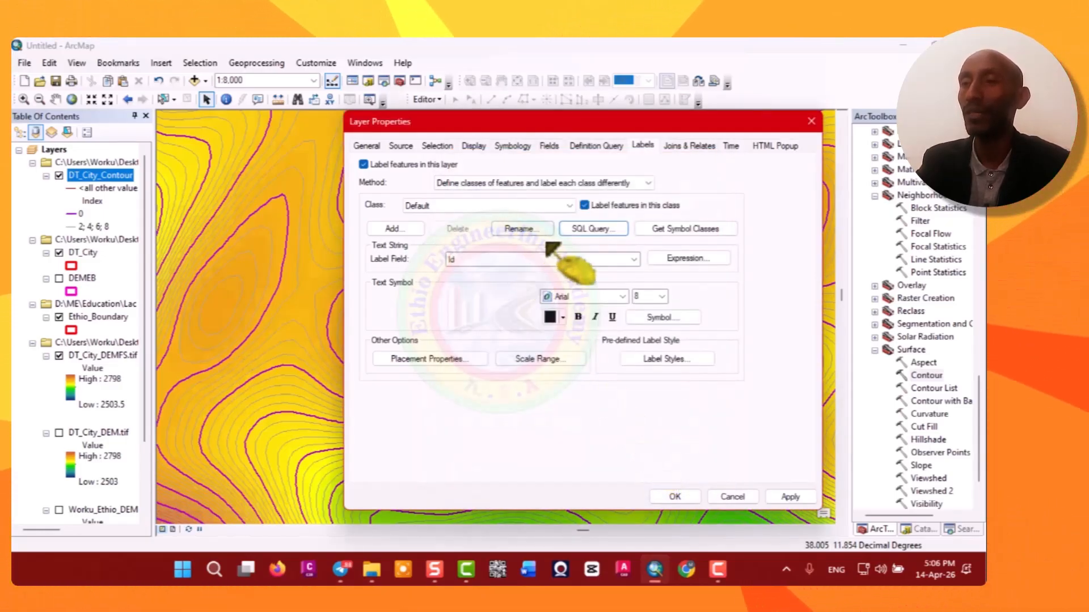
Set the label field to Contour and the label text to red Cambria.
left_click(633, 259)
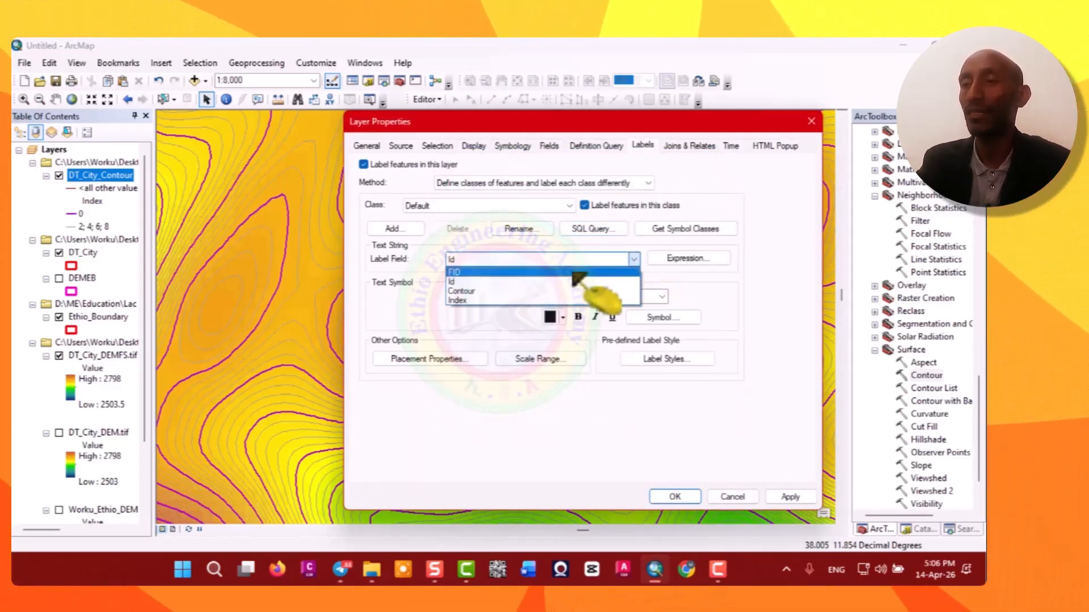
left_click(464, 291)
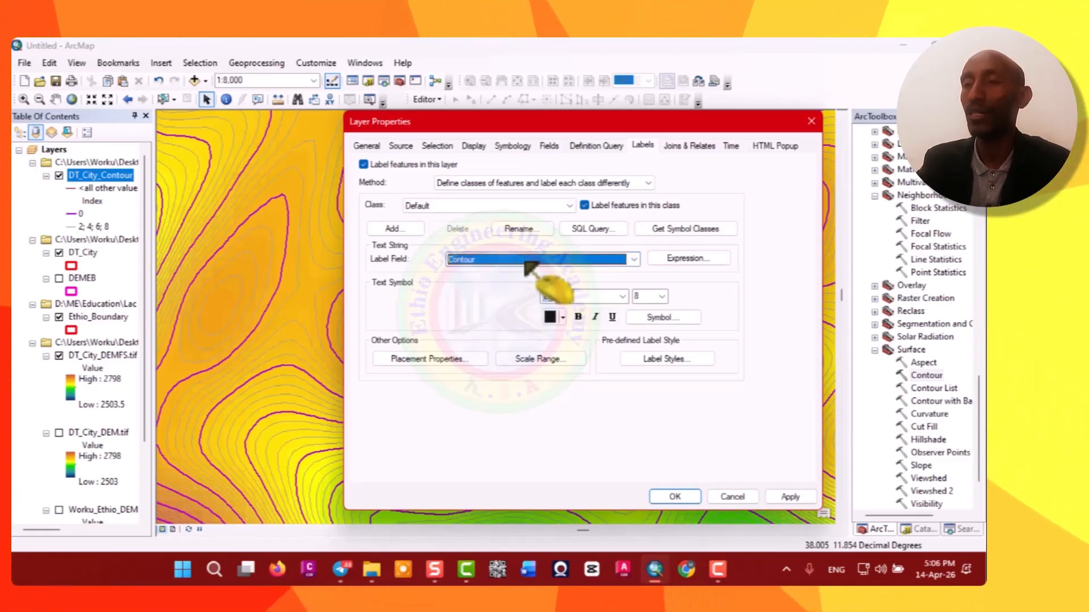
left_click(623, 297)
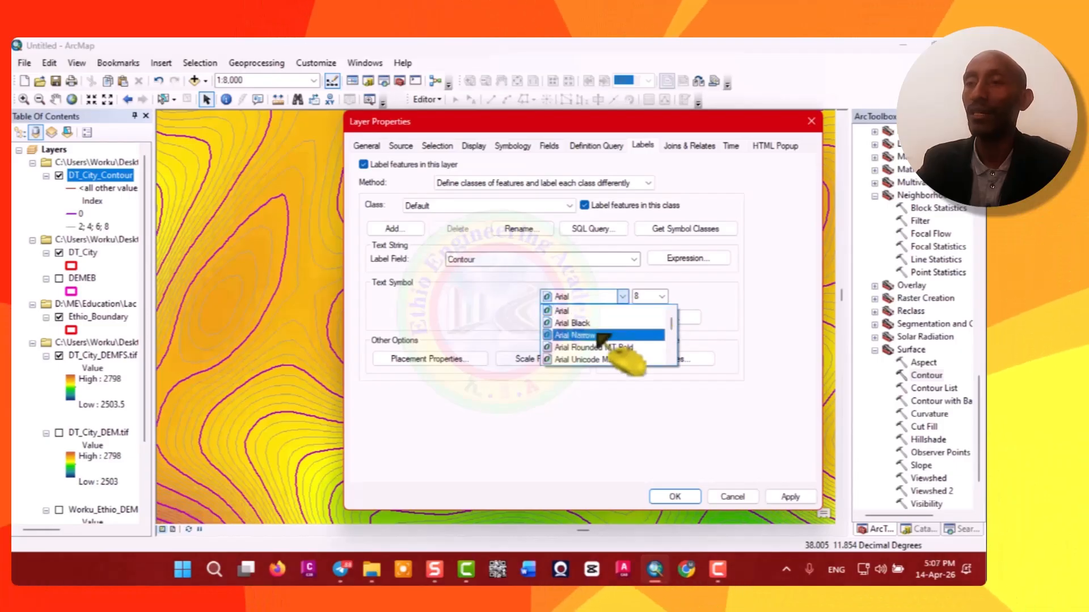
scroll(602, 340, "down", 3)
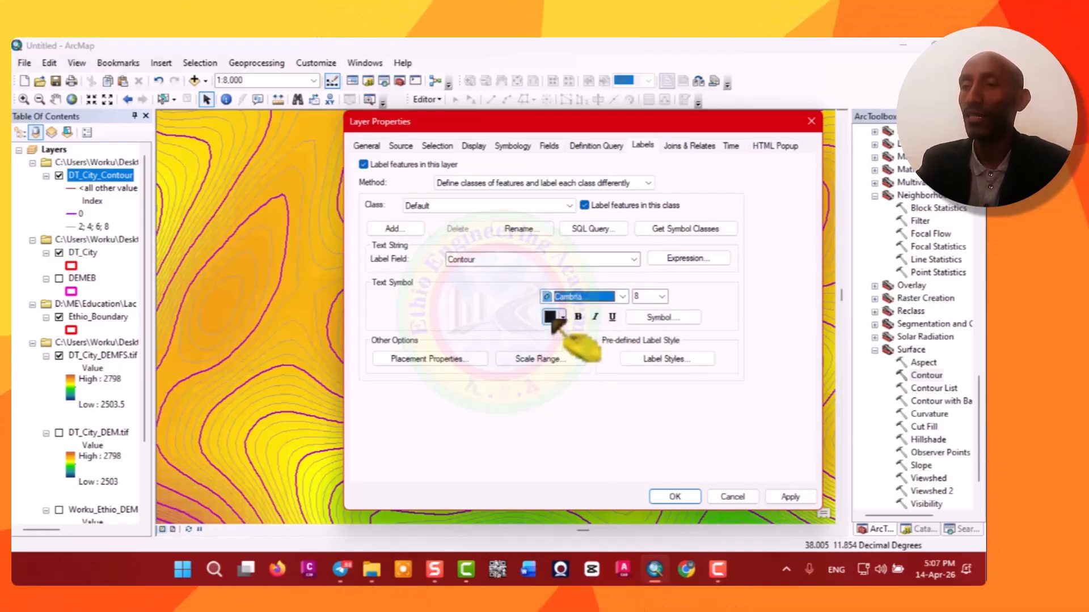
left_click(553, 318)
left_click(562, 380)
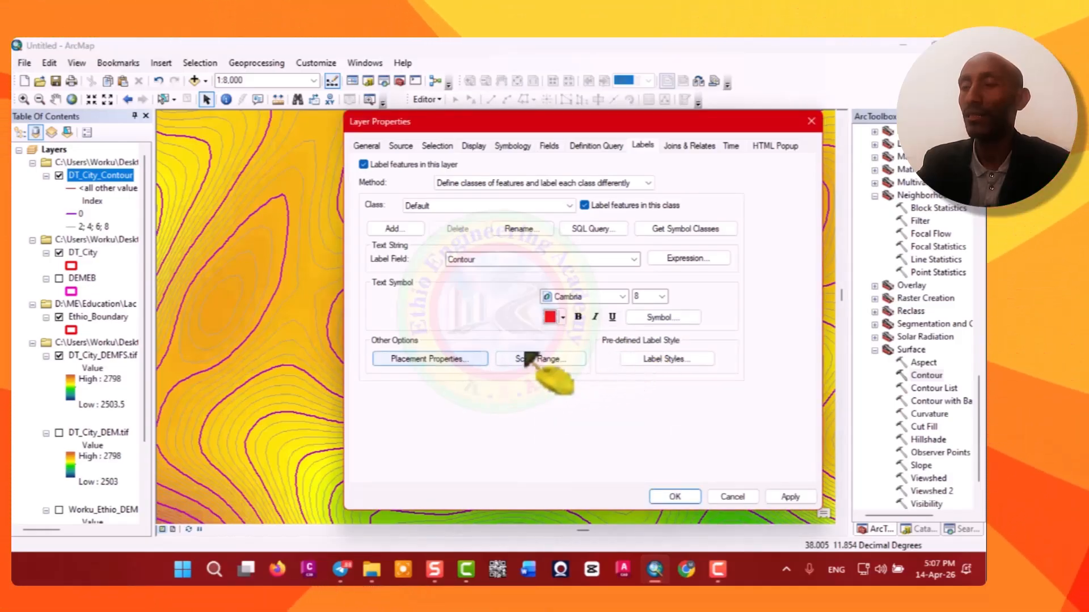
Edit the label text symbol and switch its mask style to Halo.
left_click(668, 319)
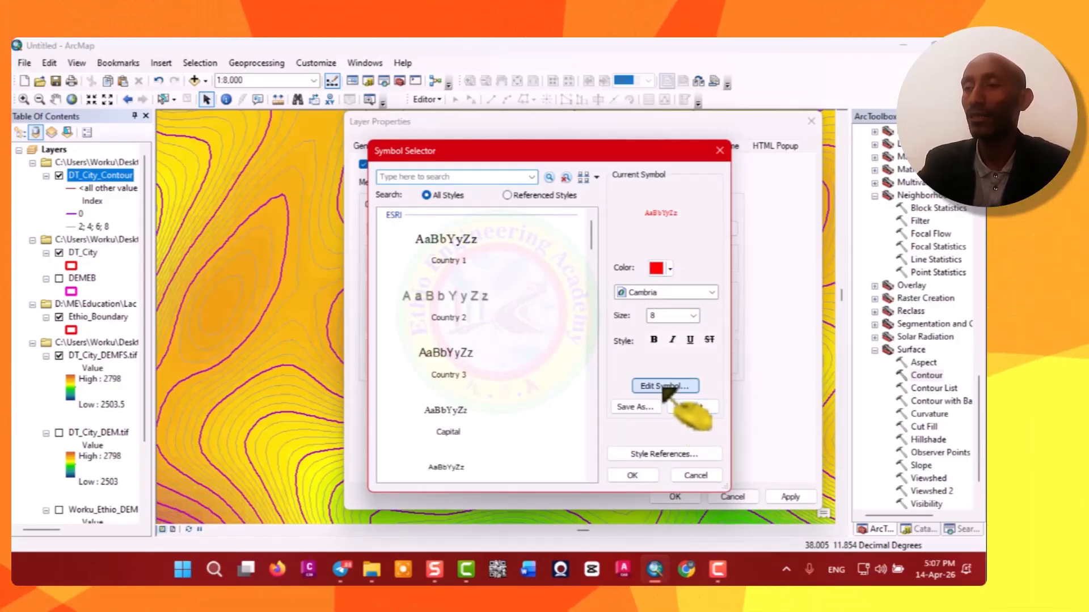
left_click(662, 387)
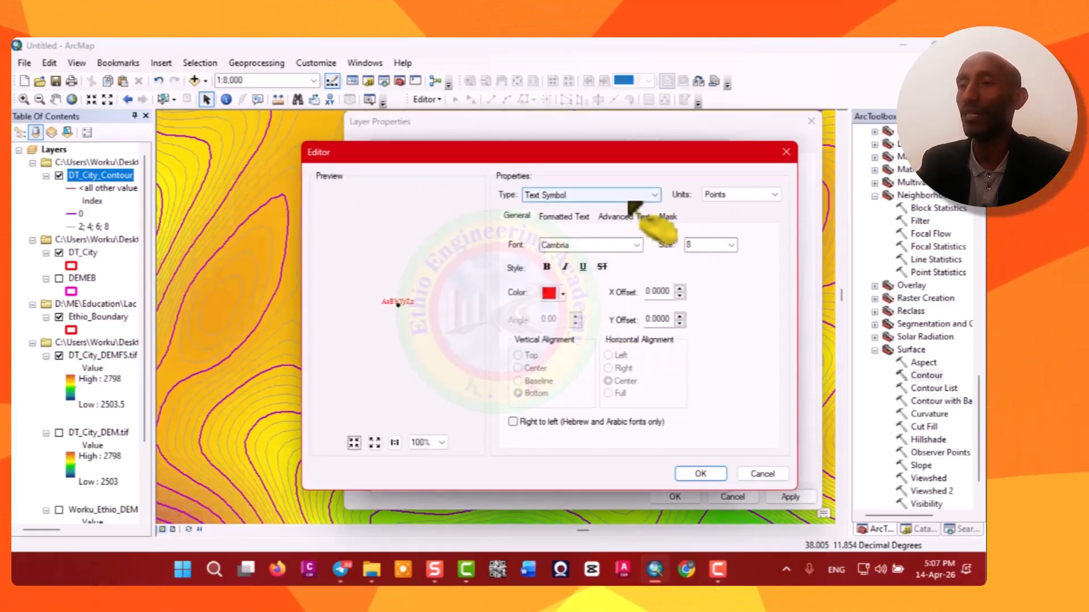
left_click(667, 216)
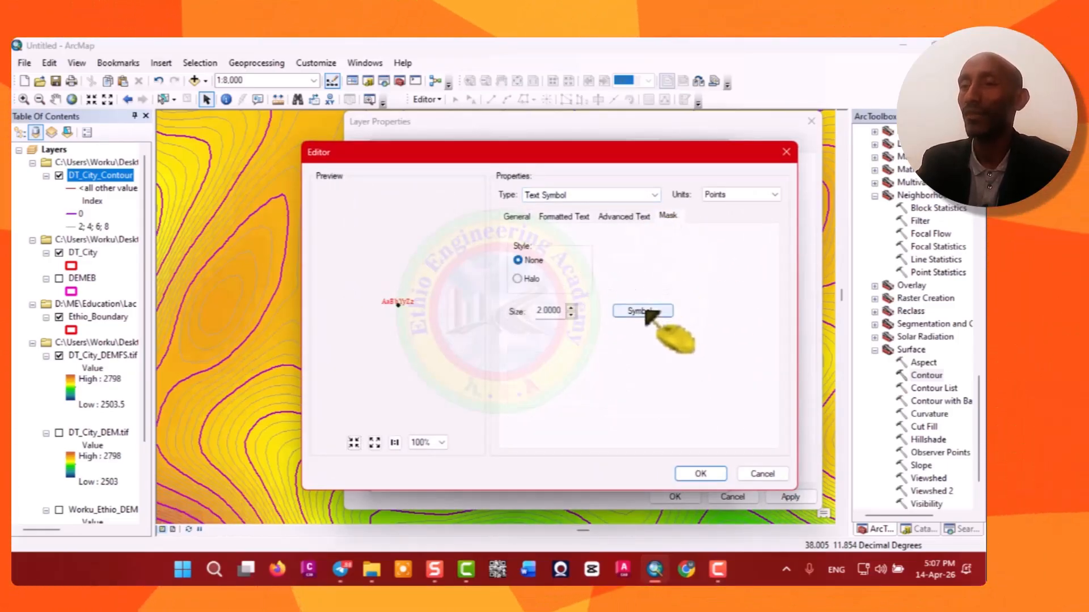
left_click(517, 278)
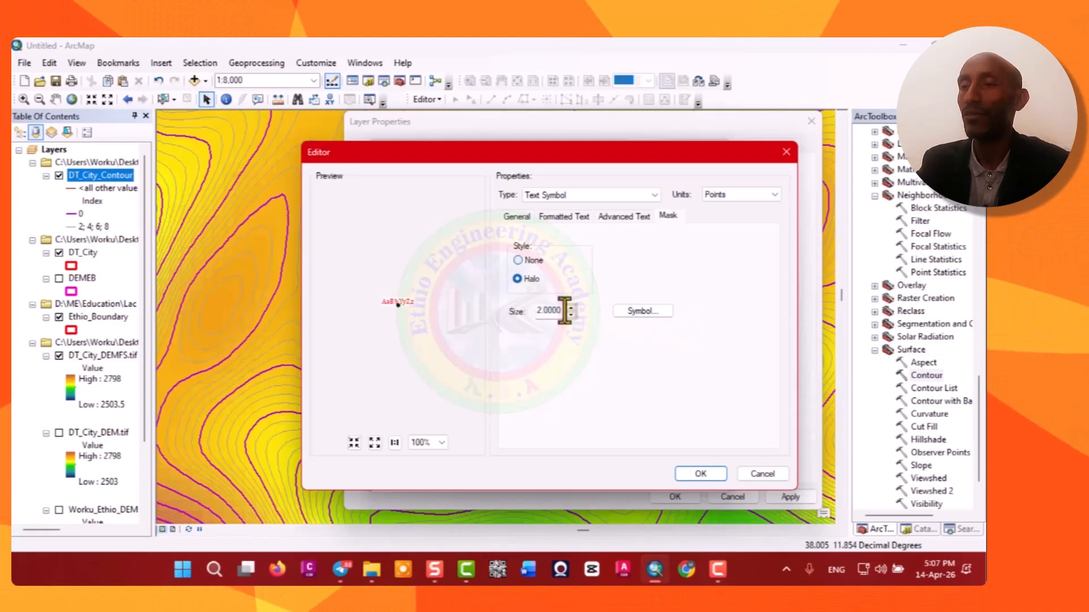
left_click(644, 311)
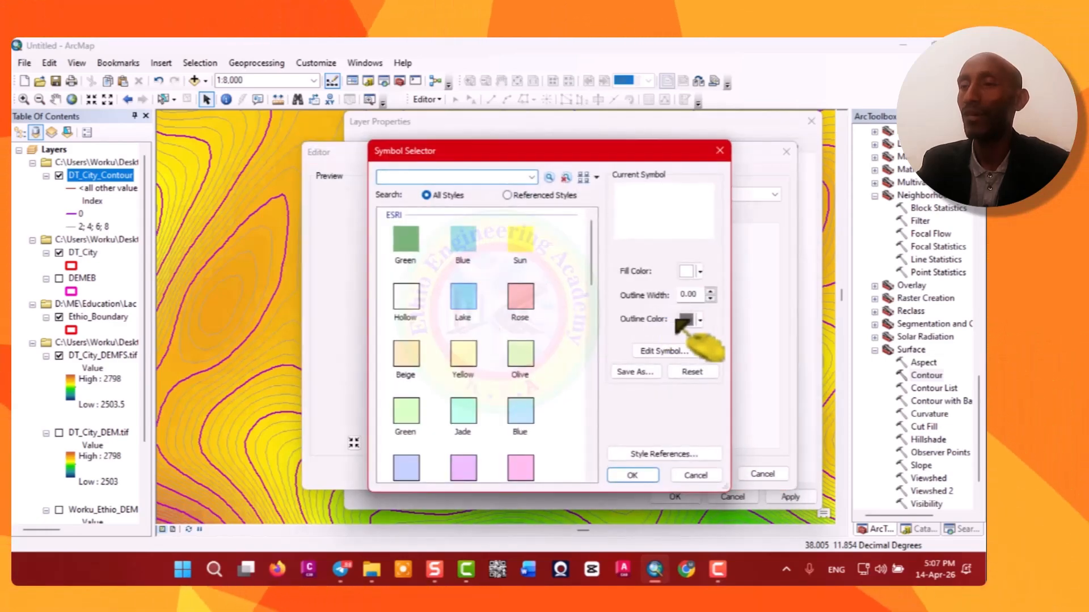
Give the halo symbol a pink fill and a green outline of width 1, then confirm.
left_click(700, 271)
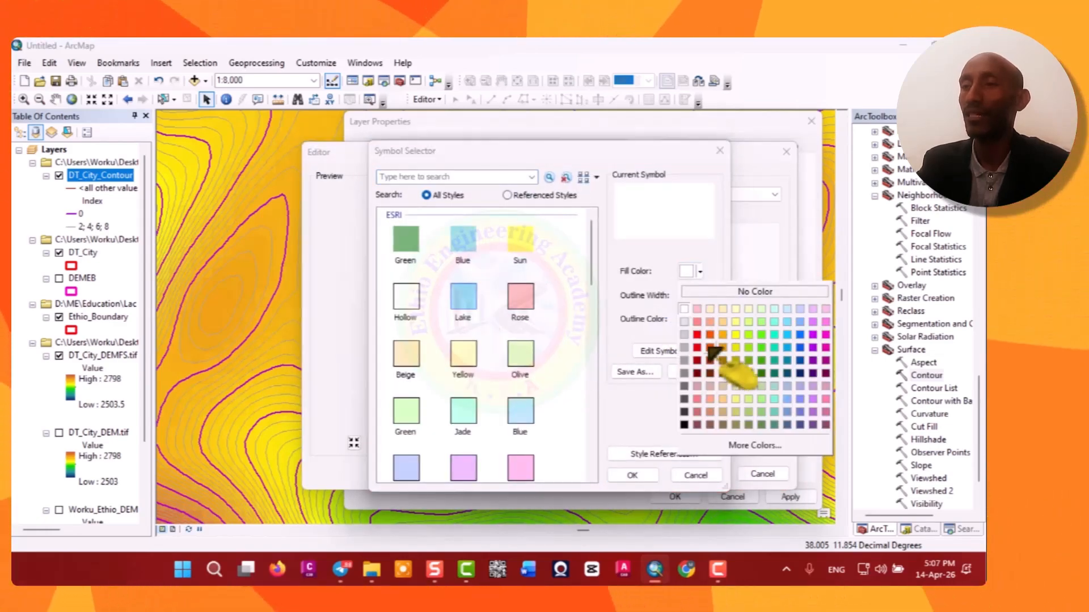
left_click(698, 309)
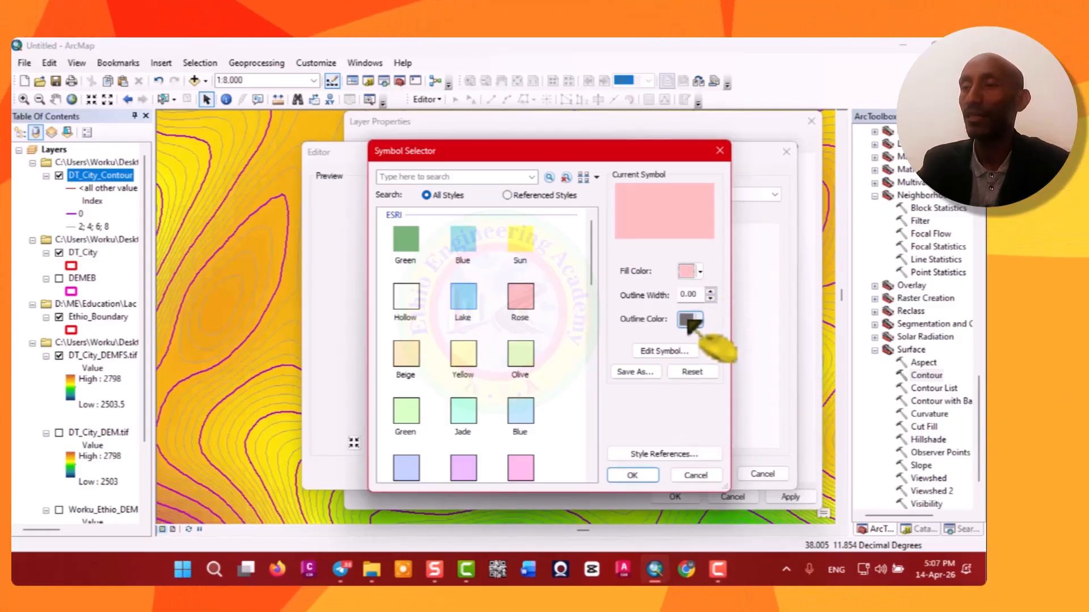
left_click(688, 320)
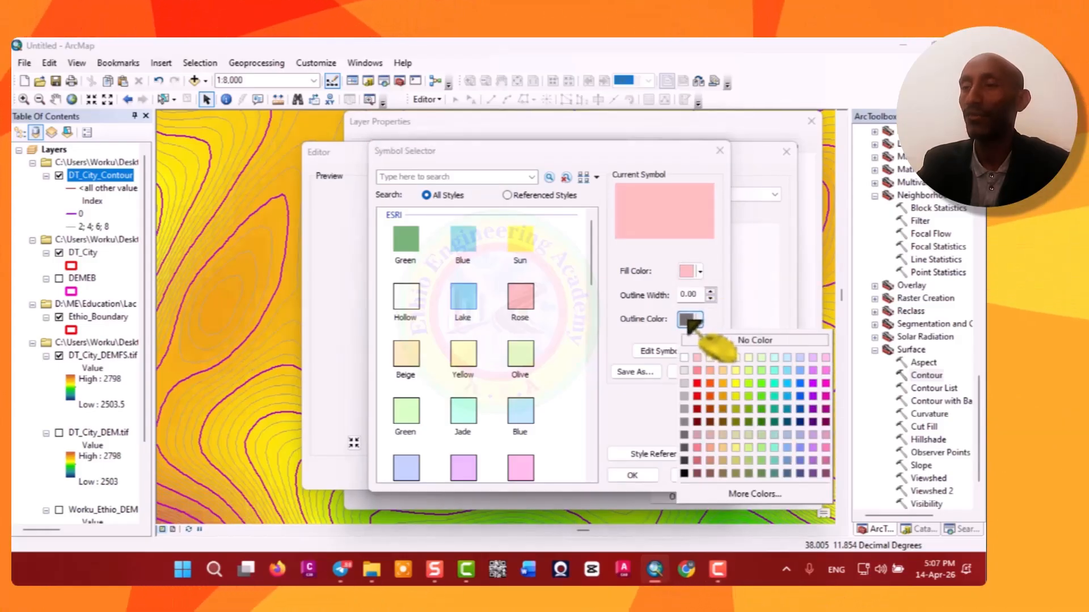
left_click(762, 397)
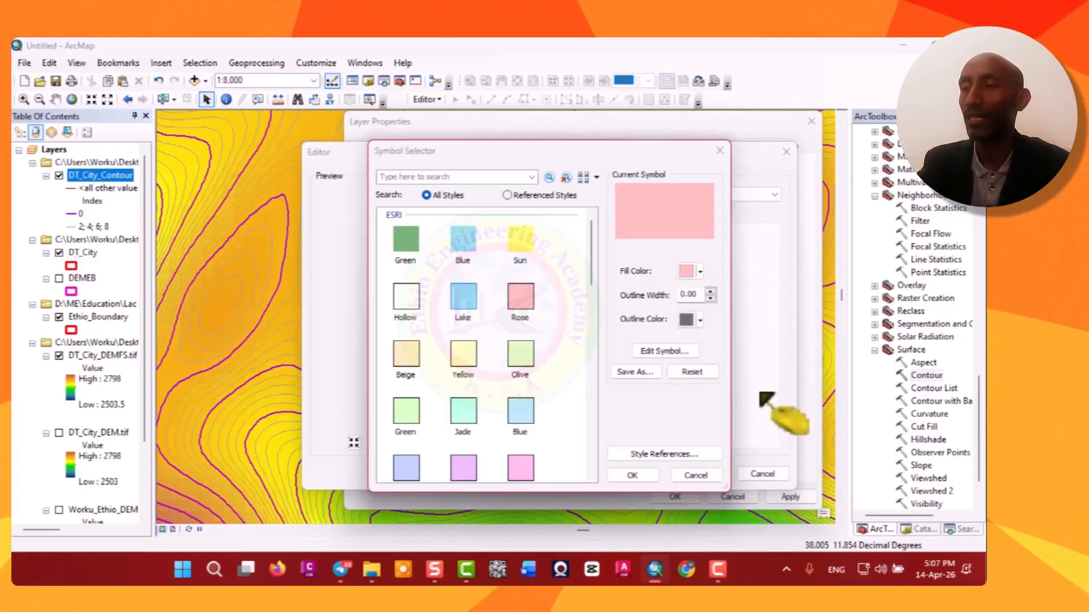
left_click(710, 291)
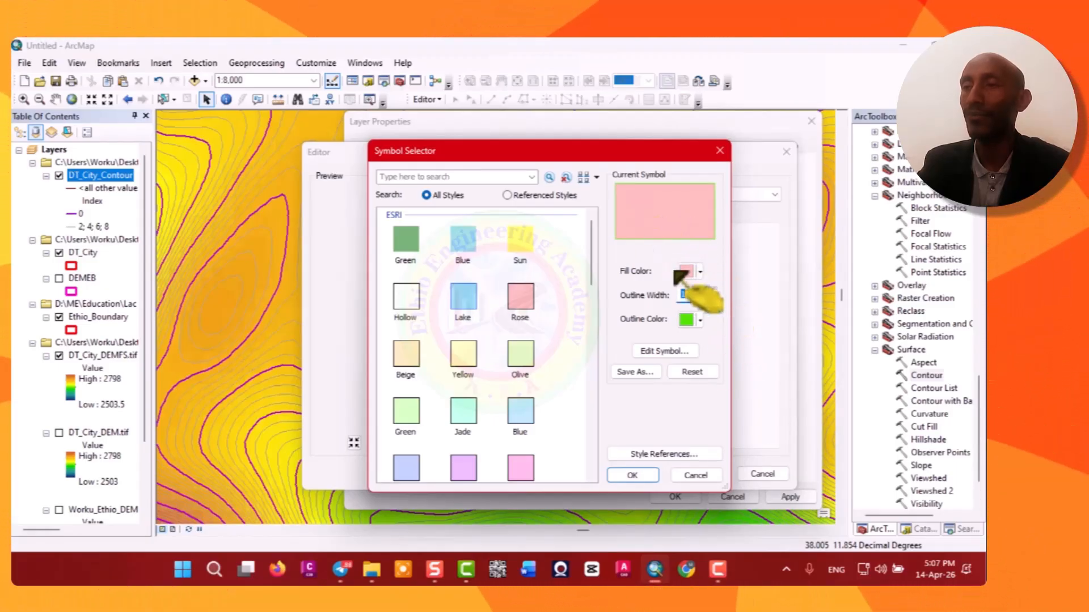
left_click(648, 478)
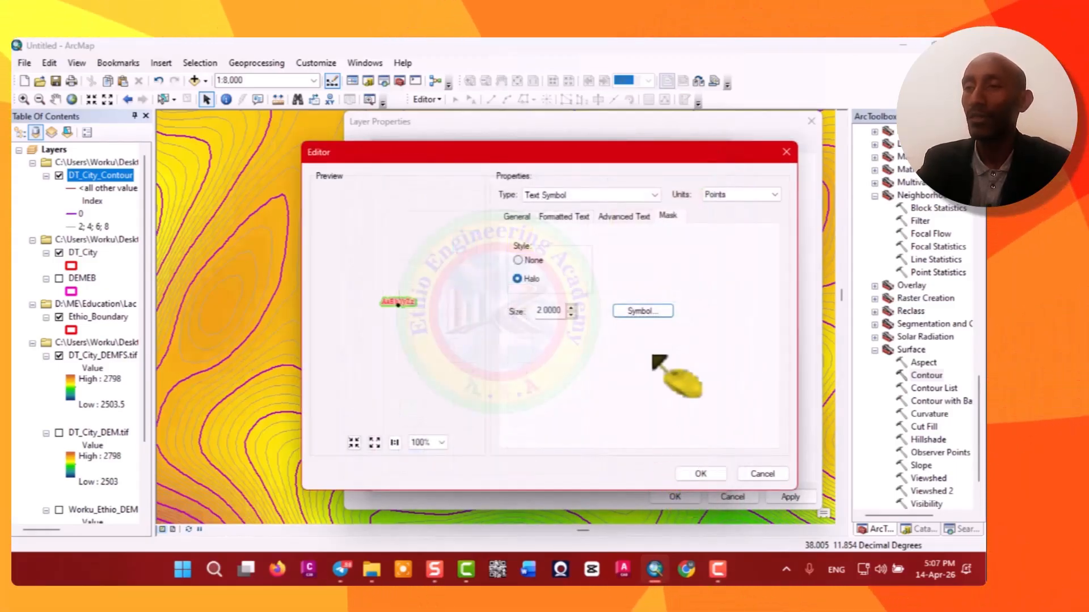
Change the halo symbol's fill colour to light cyan and confirm.
left_click(661, 313)
left_click(693, 273)
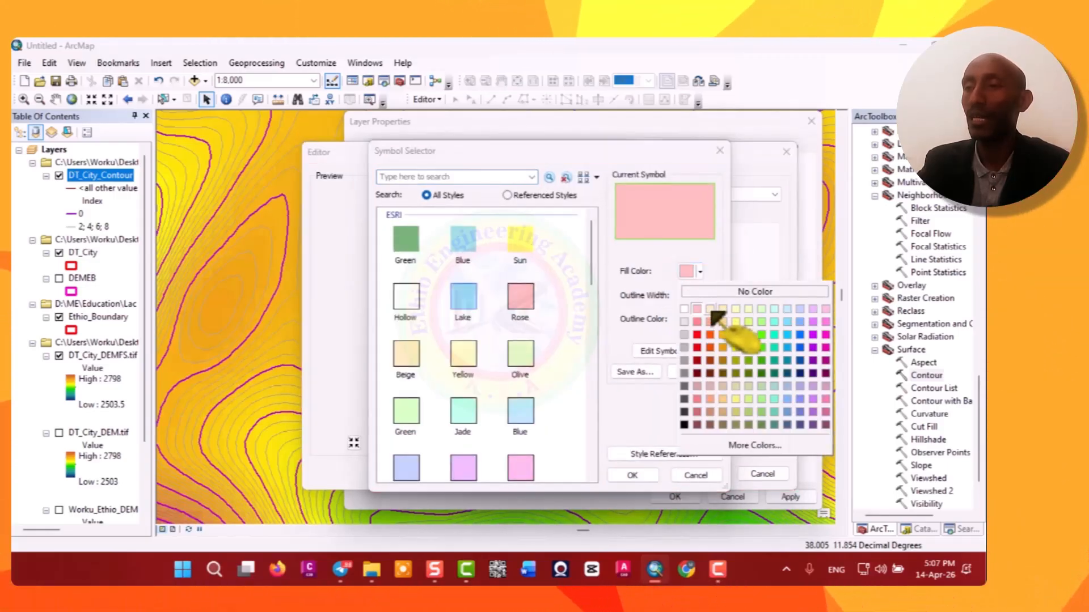
left_click(774, 322)
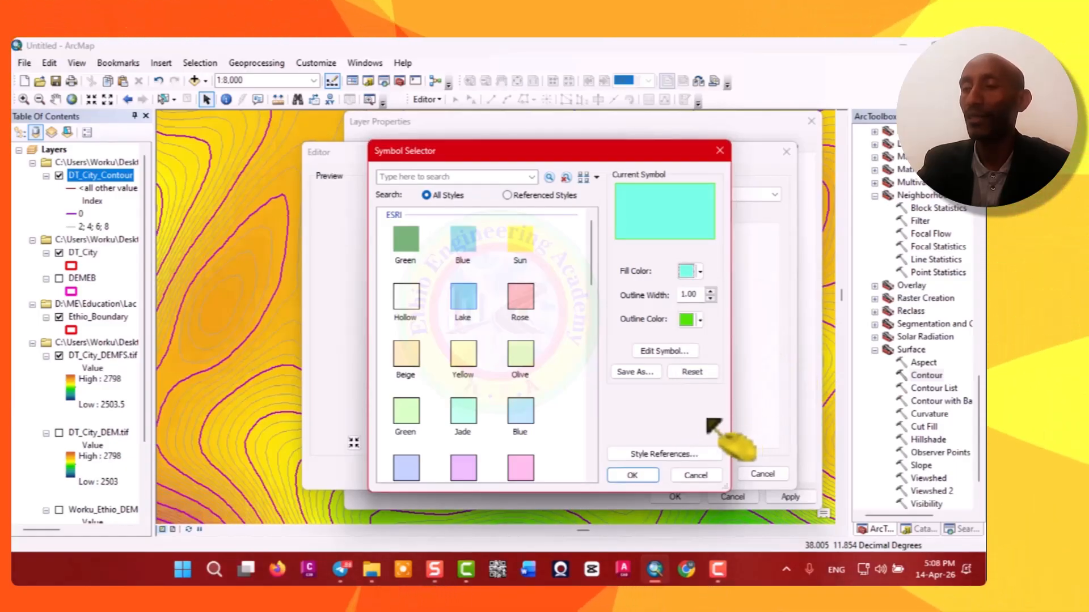
left_click(642, 478)
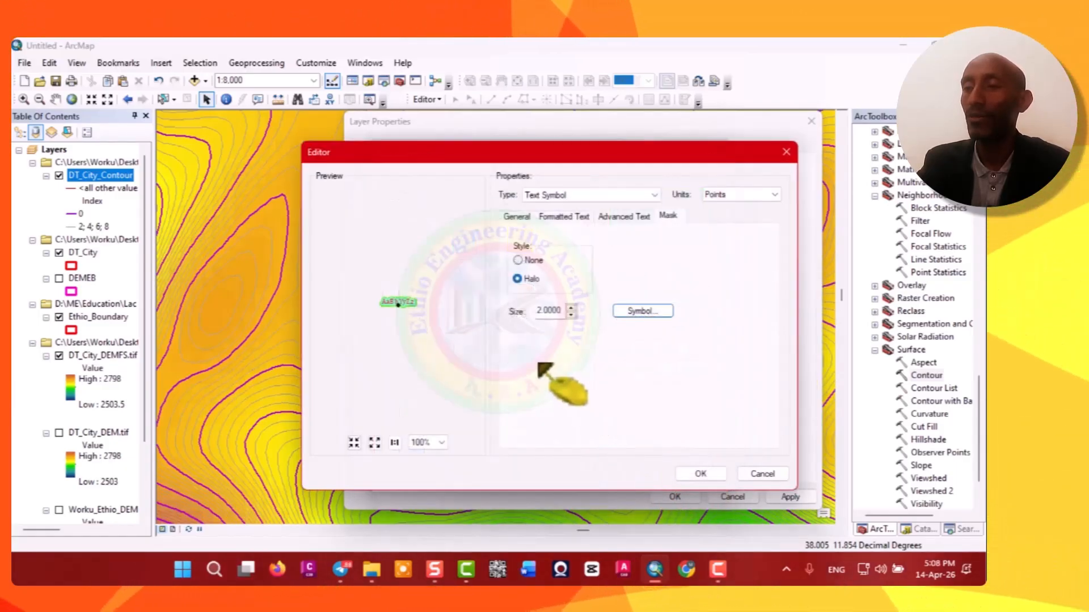
Change the halo symbol's fill colour to yellow and confirm the halo and text symbol dialogs.
left_click(638, 311)
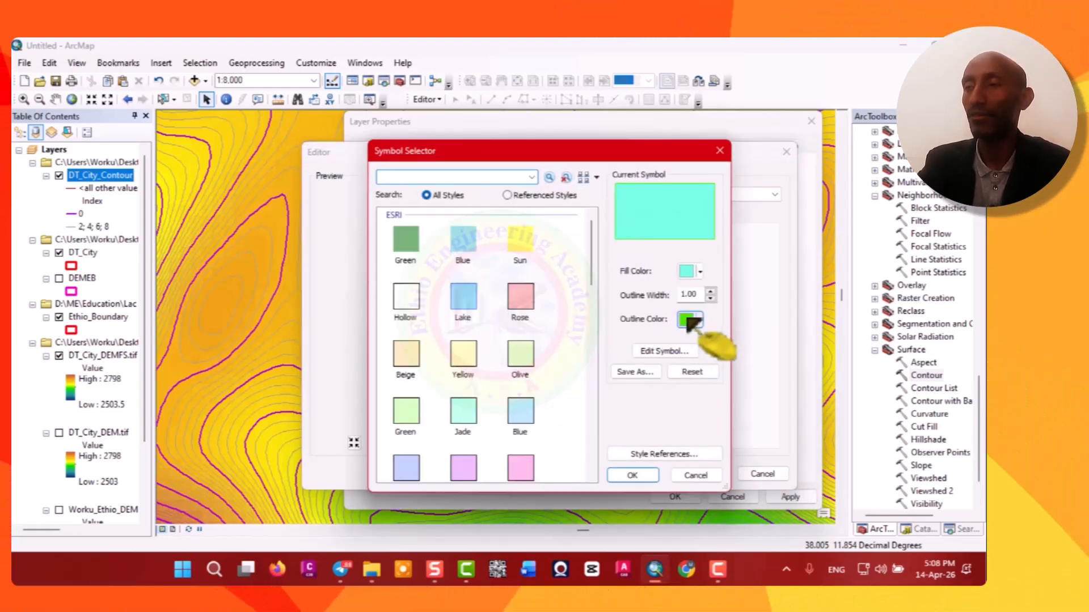
left_click(693, 273)
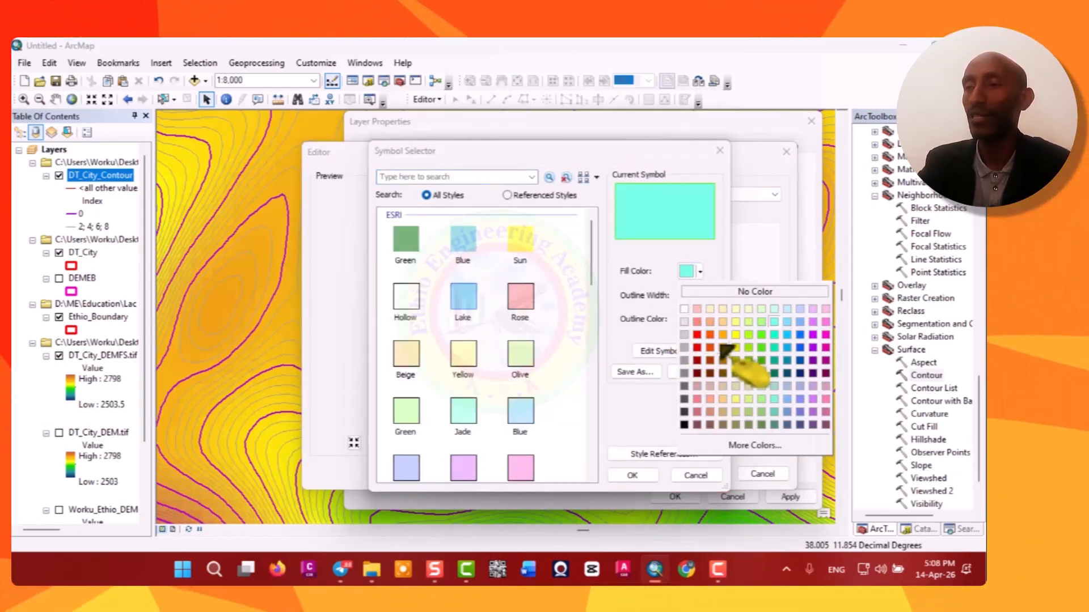
left_click(737, 322)
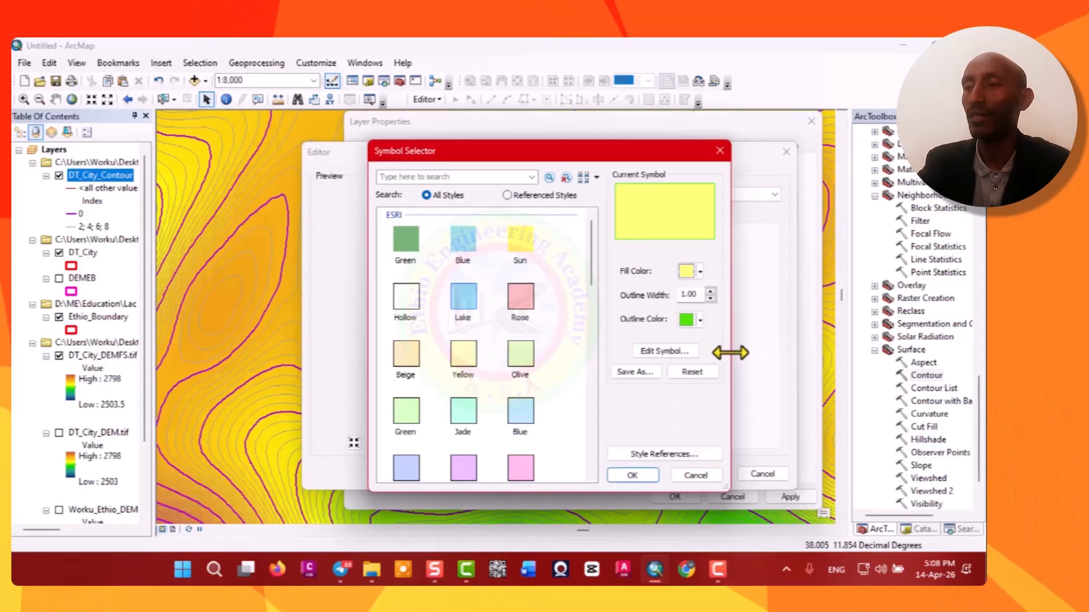
left_click(640, 477)
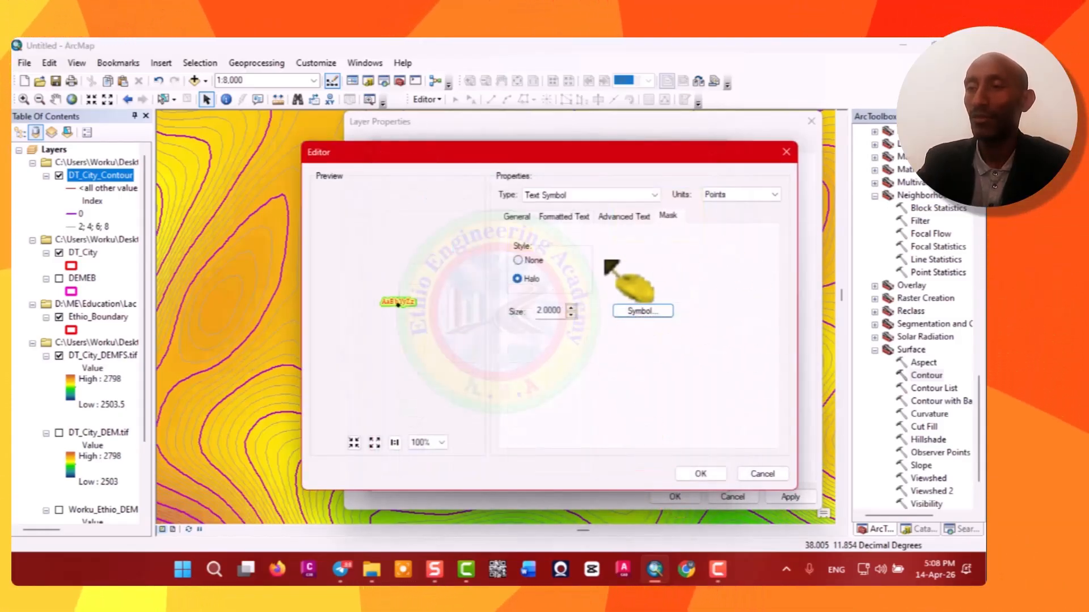
left_click(701, 474)
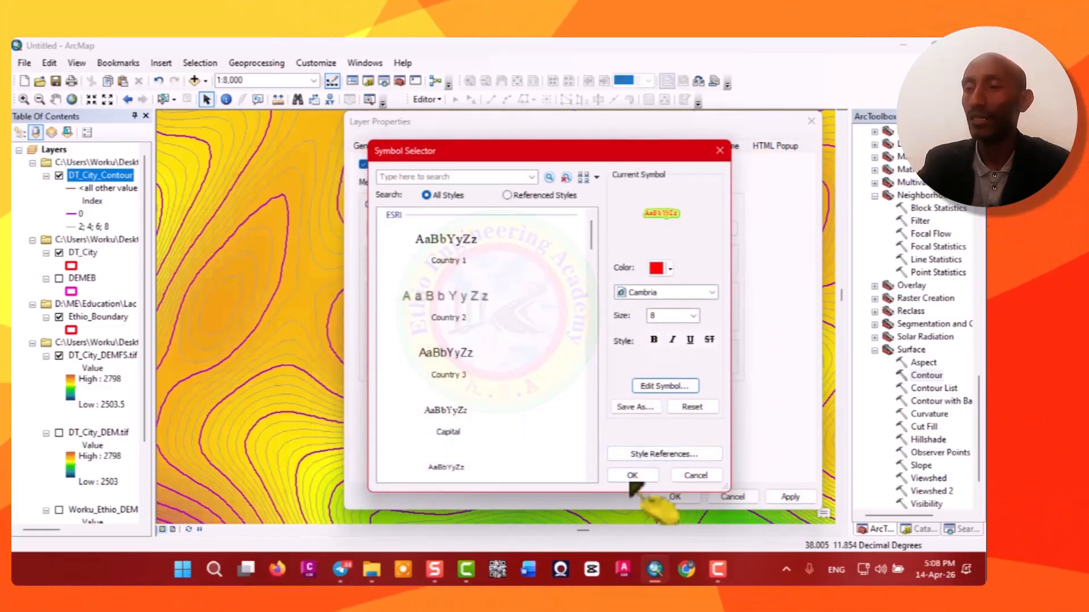
left_click(632, 476)
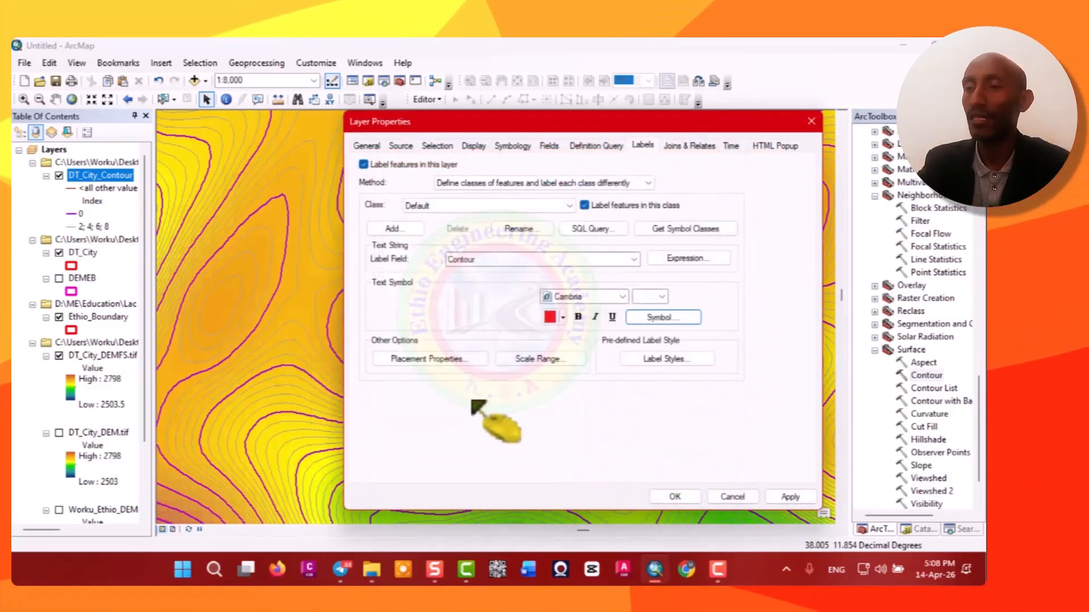
Set the label placement to Contour Placement, then apply the label settings and close the layer properties.
left_click(432, 359)
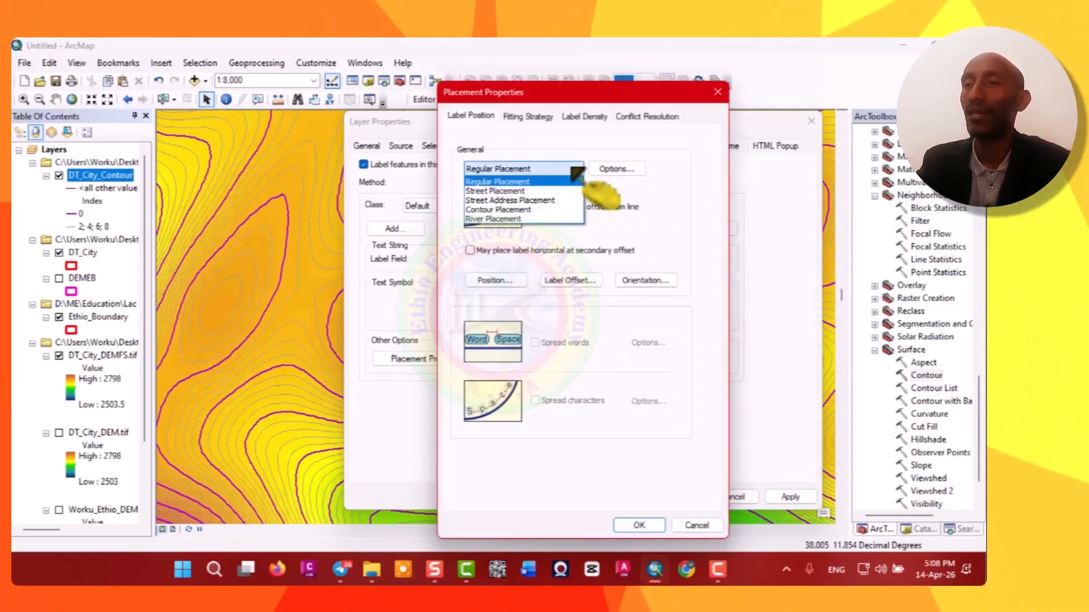
left_click(507, 209)
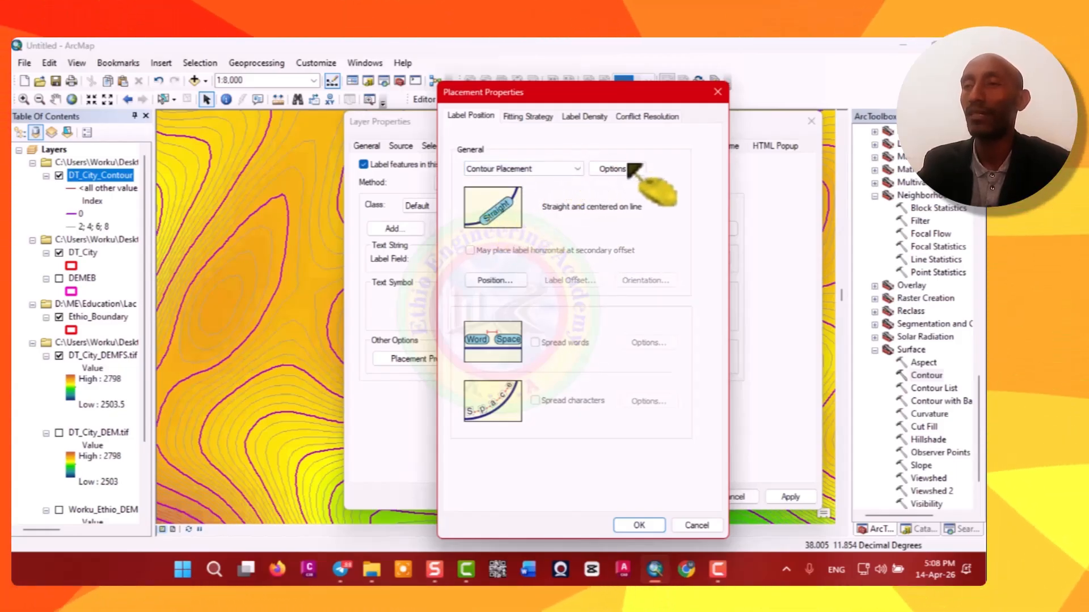
left_click(639, 525)
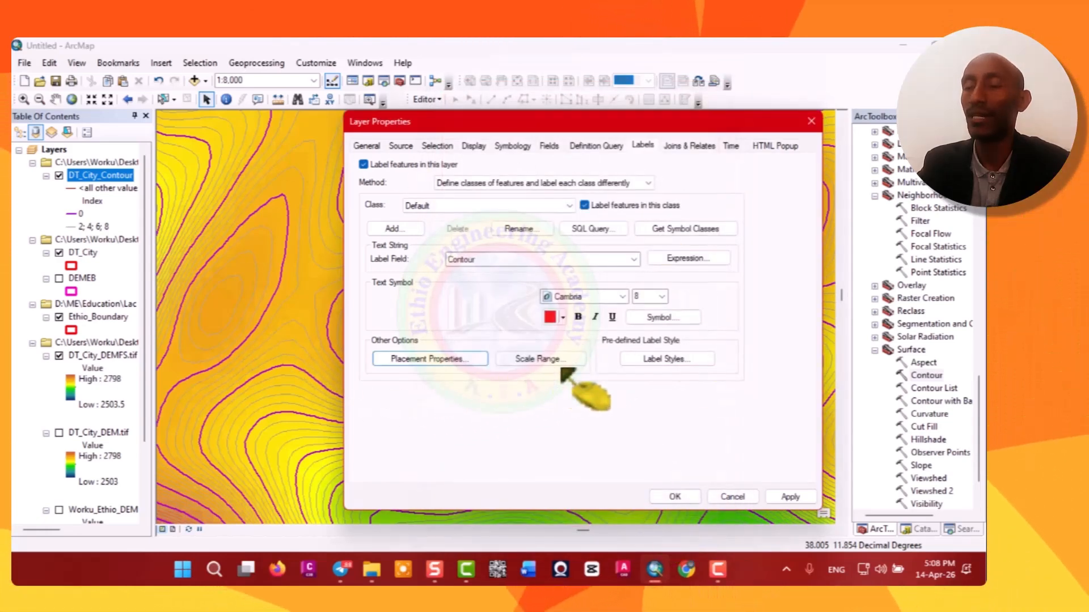
left_click(677, 359)
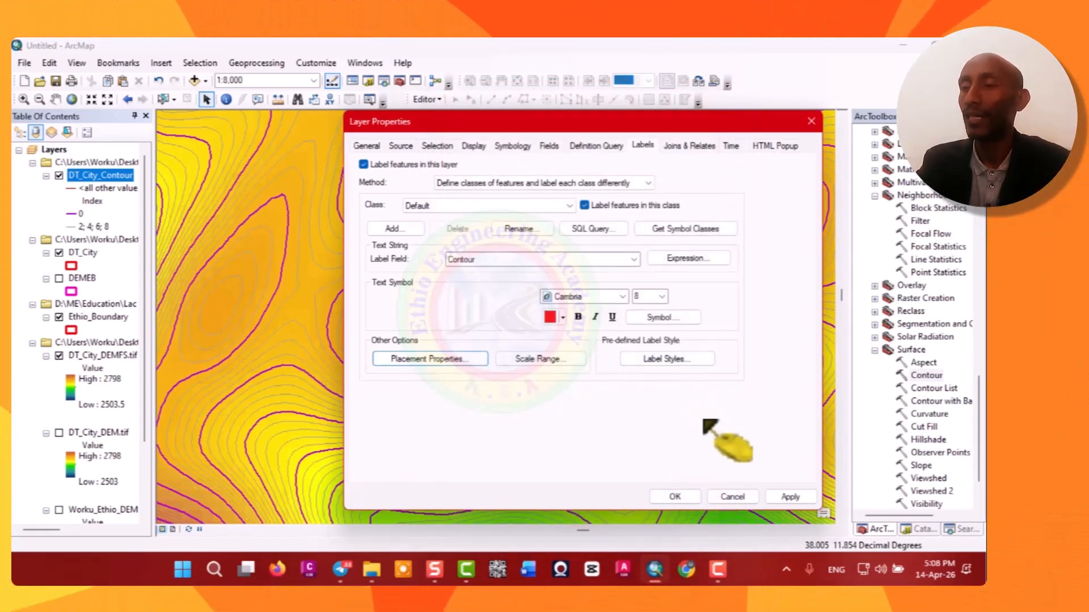
left_click(788, 496)
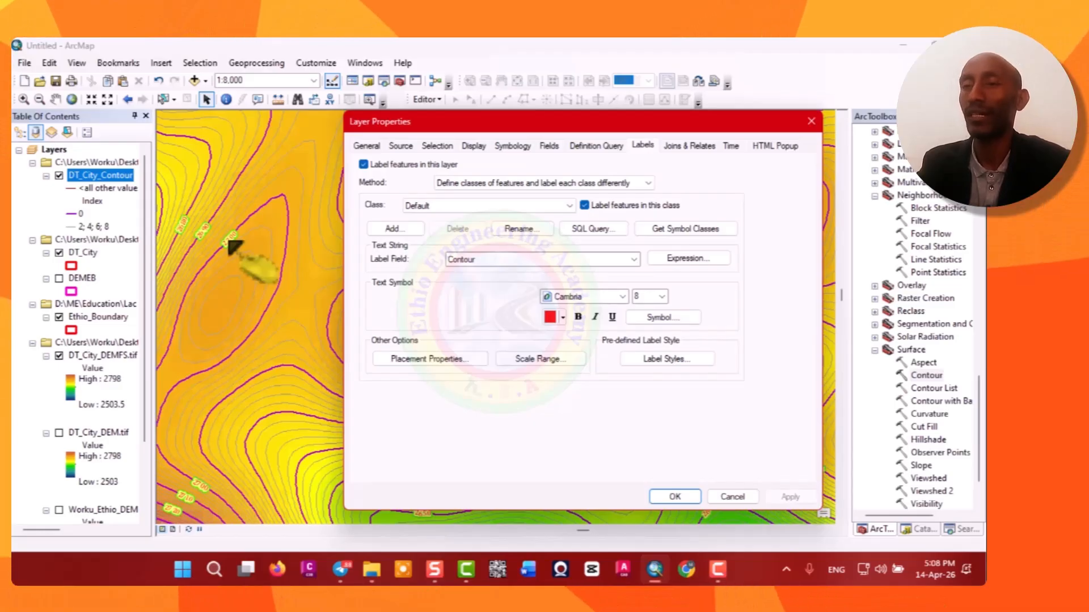
left_click(810, 121)
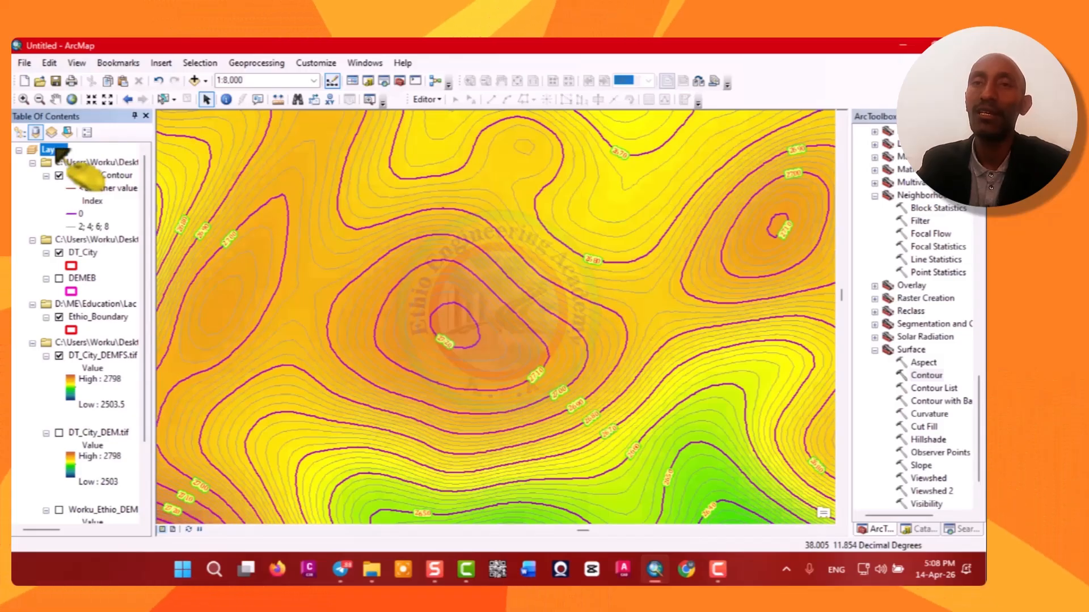
Set the data frame's label engine to Maplex Label Engine, dismiss the coordinate warning, and confirm.
right_click(57, 149)
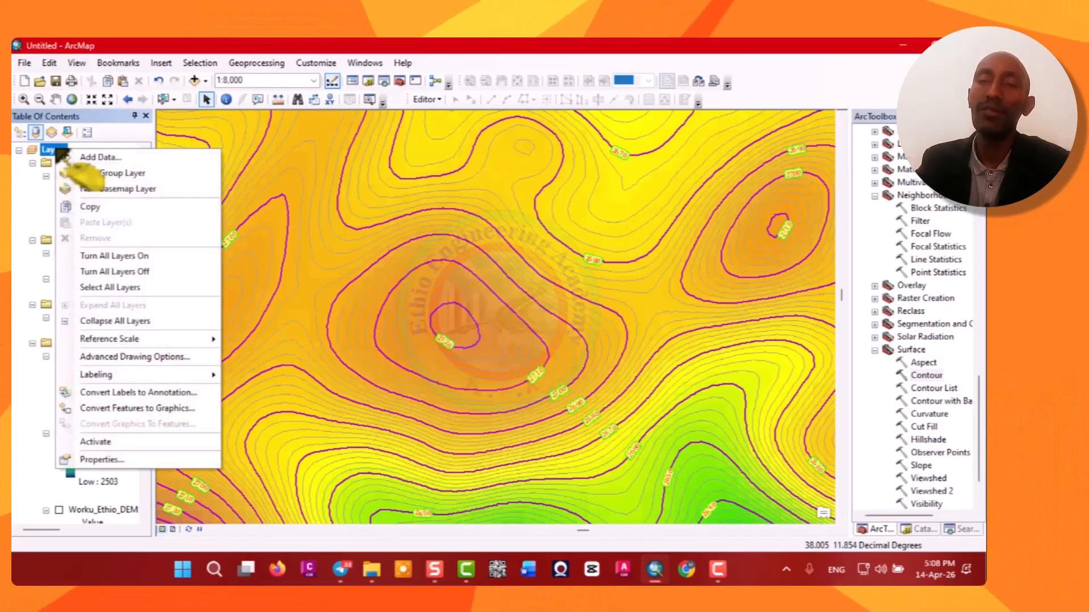
left_click(104, 460)
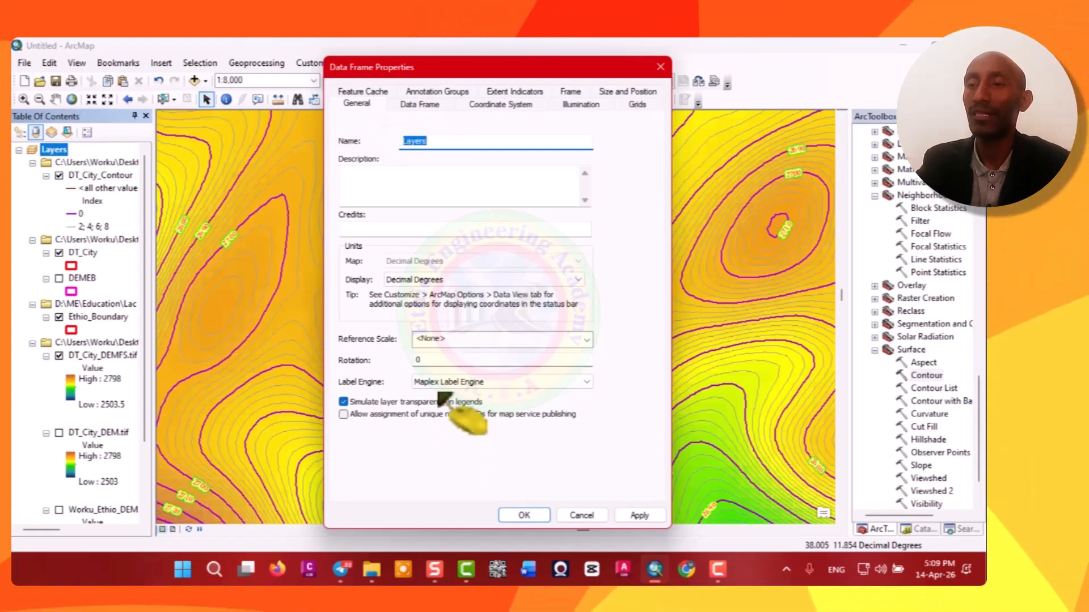
left_click(508, 383)
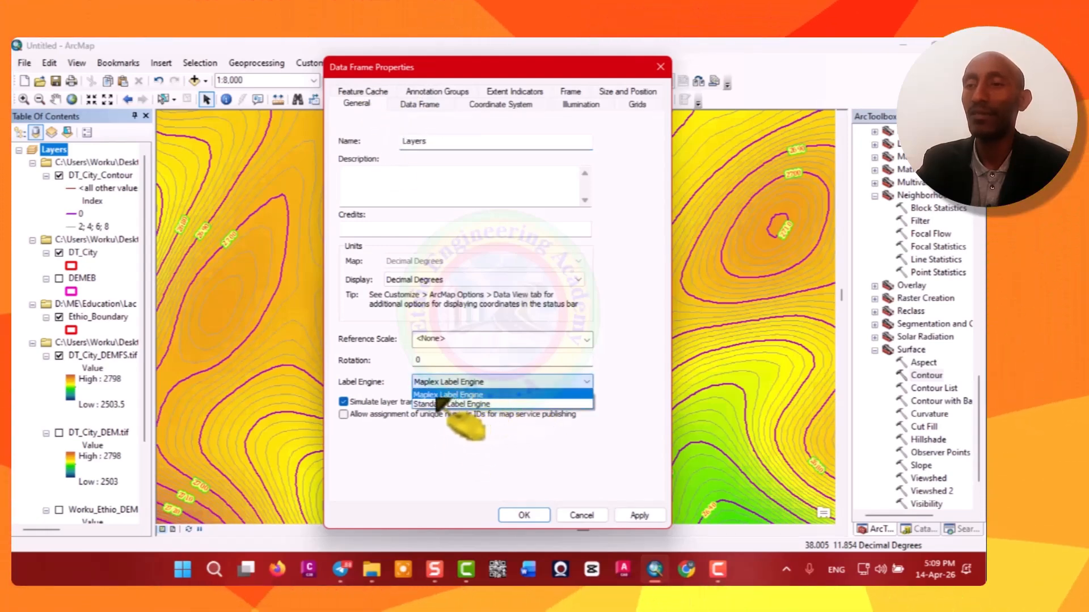
left_click(438, 396)
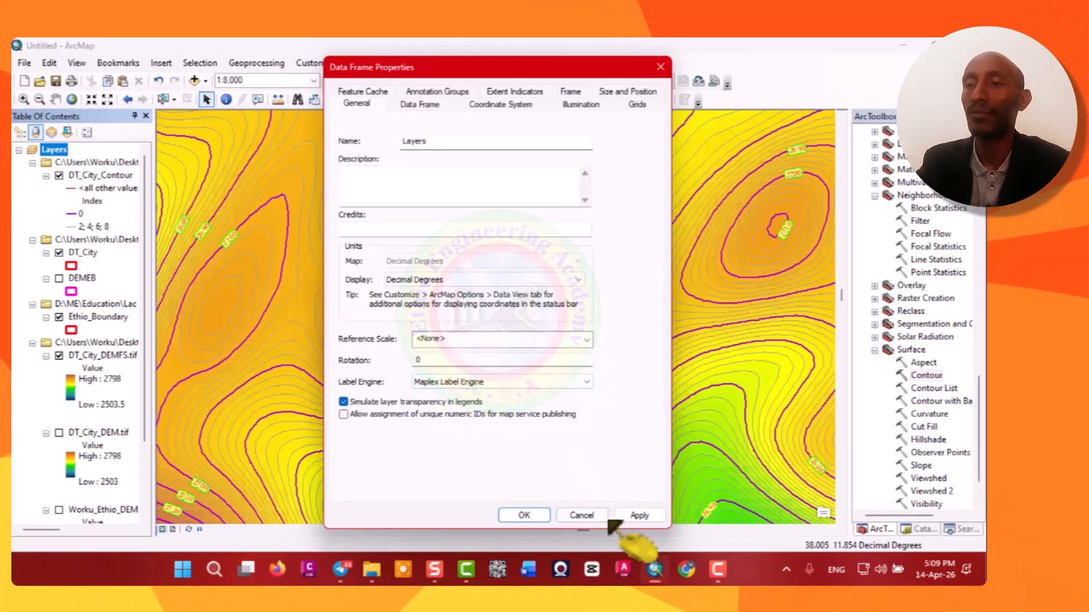
left_click(640, 515)
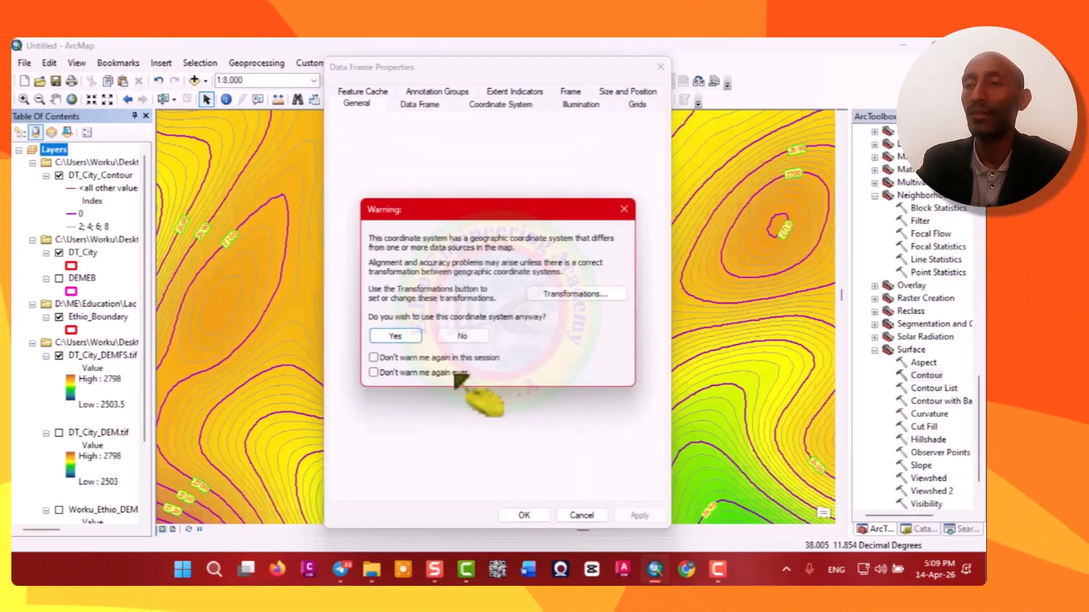
left_click(624, 209)
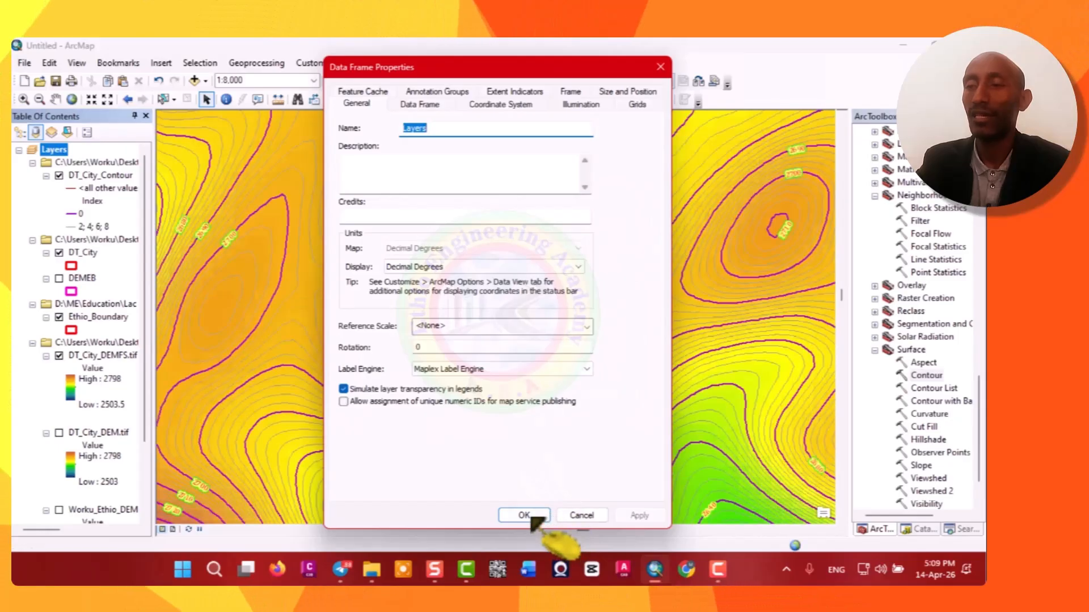
left_click(524, 515)
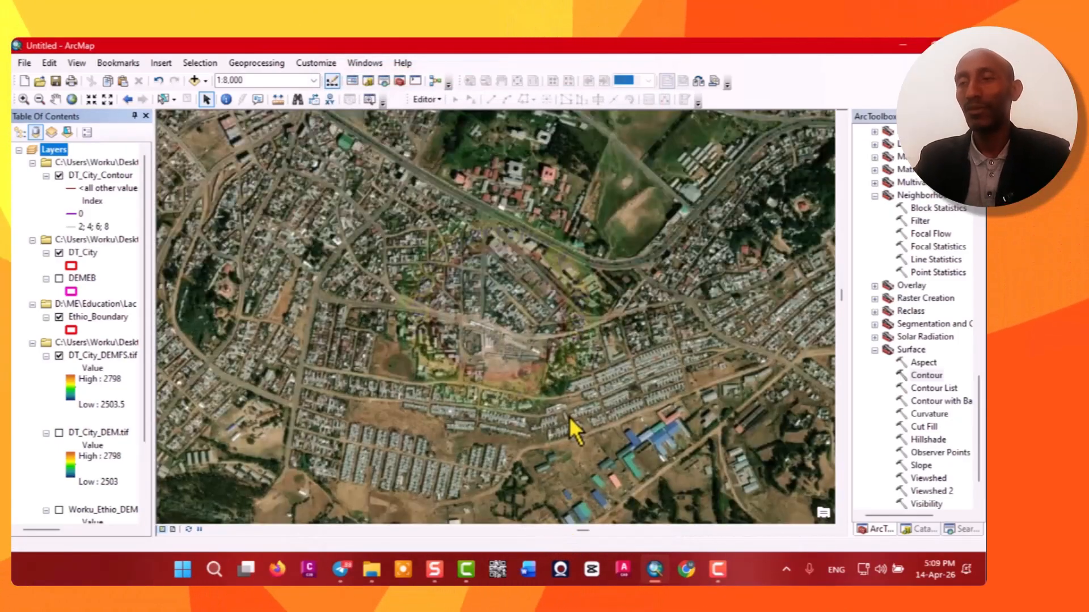
Zoom the map to the DT_City layer's extent.
scroll(609, 445, "up", 2)
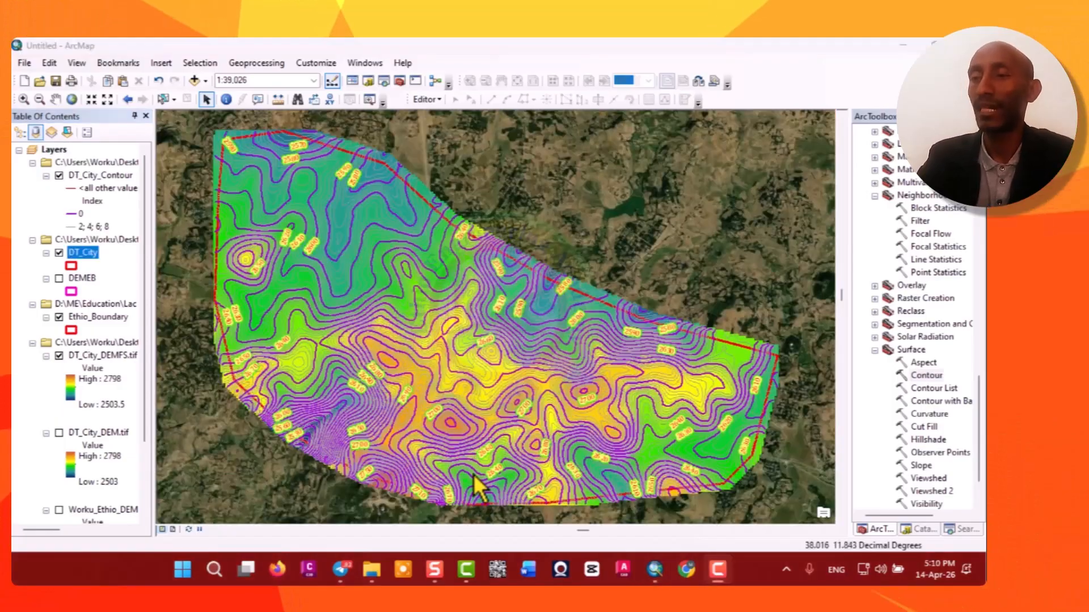
scroll(476, 476, "up", 1)
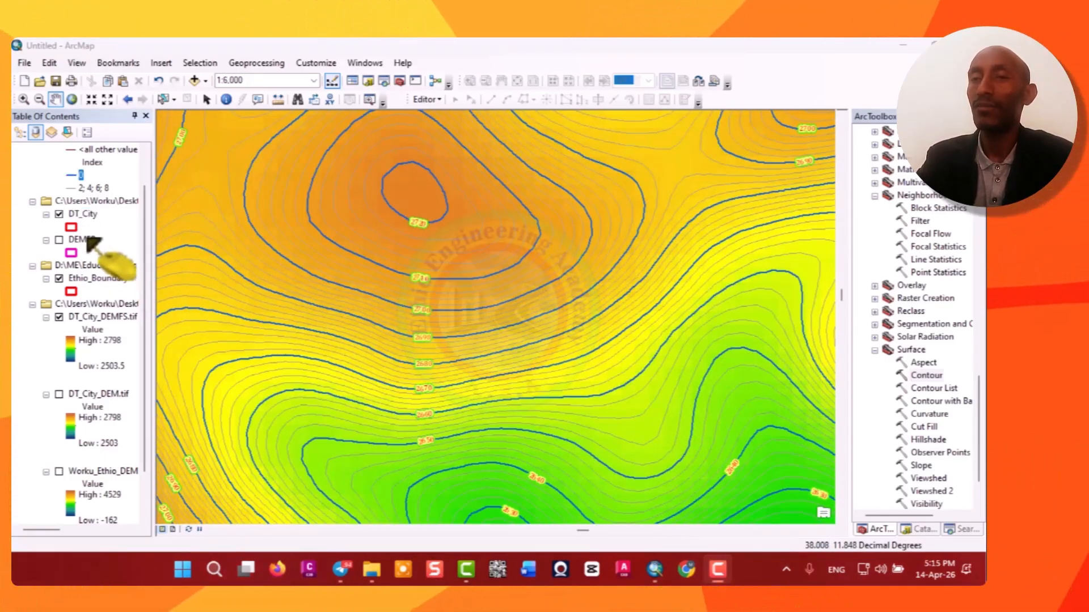
right_click(77, 215)
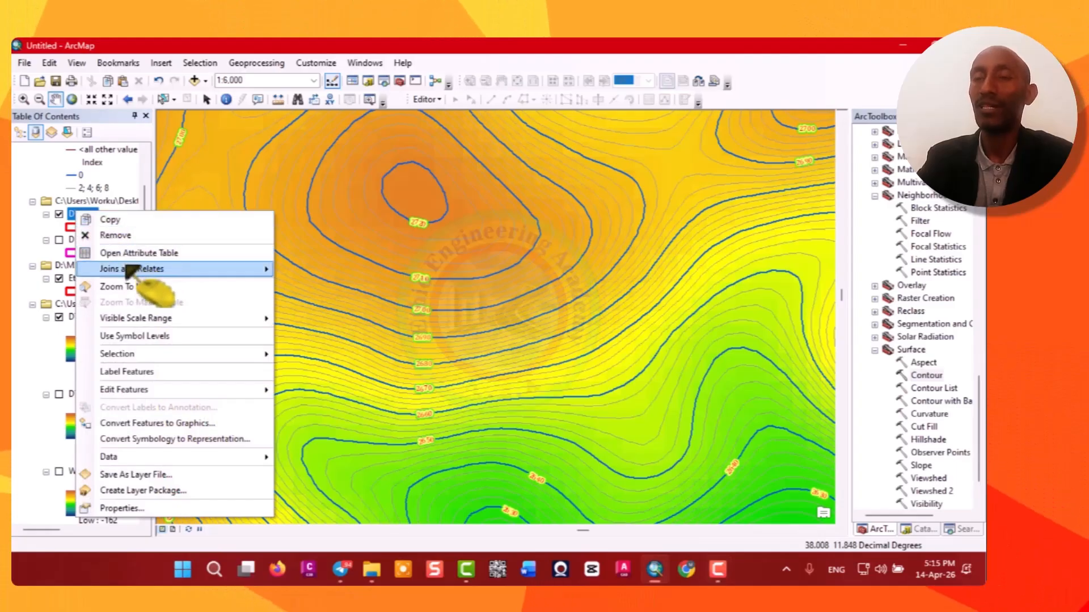
left_click(144, 293)
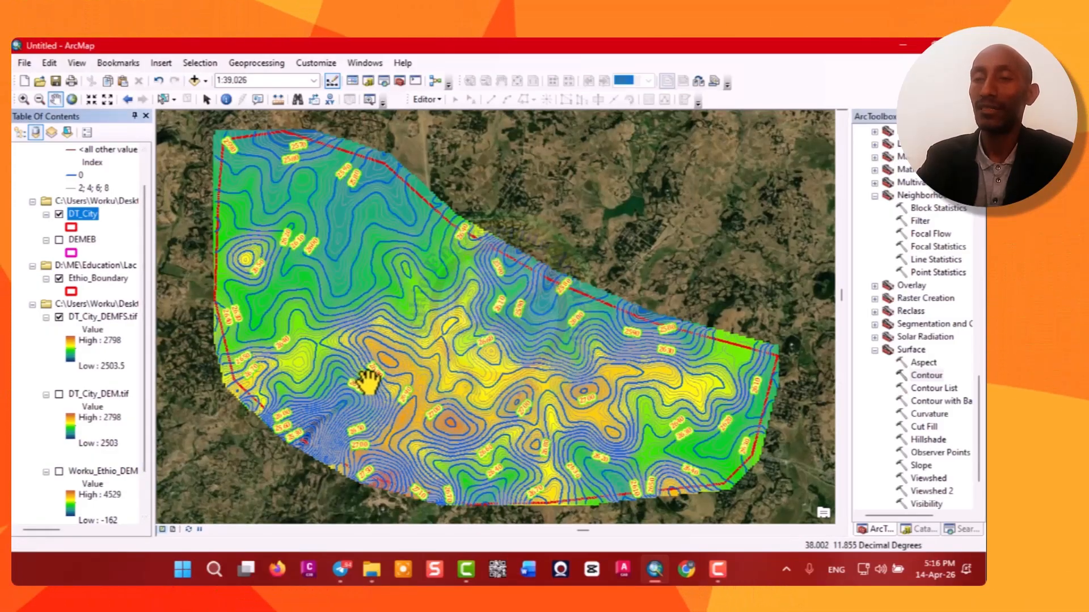
Zoom to the Ethio_Boundary layer and switch on the Worku_Ethio_DEM layer.
right_click(91, 277)
left_click(150, 317)
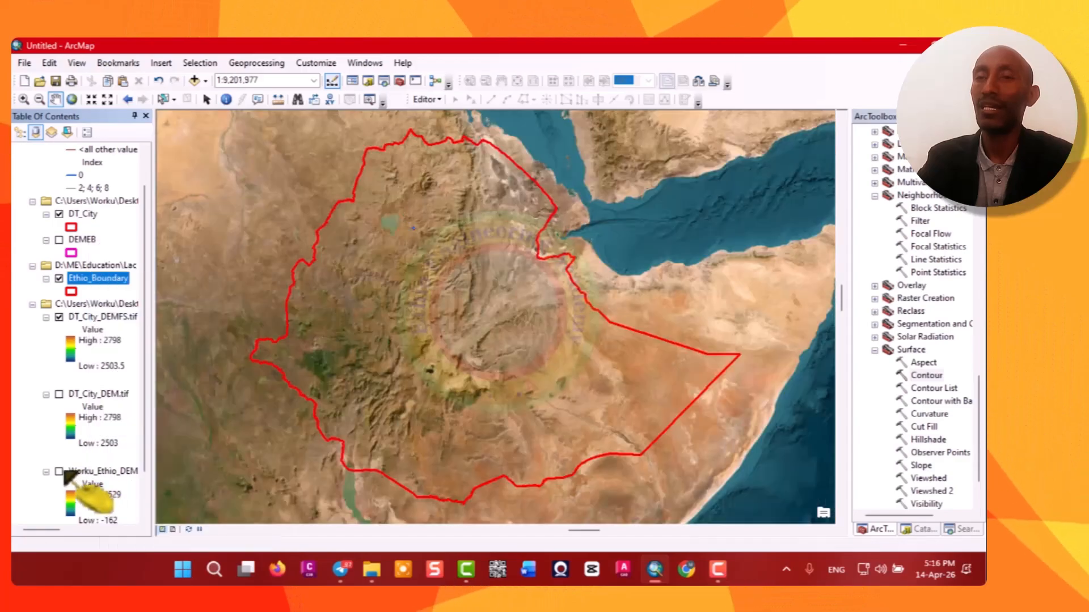
left_click(59, 471)
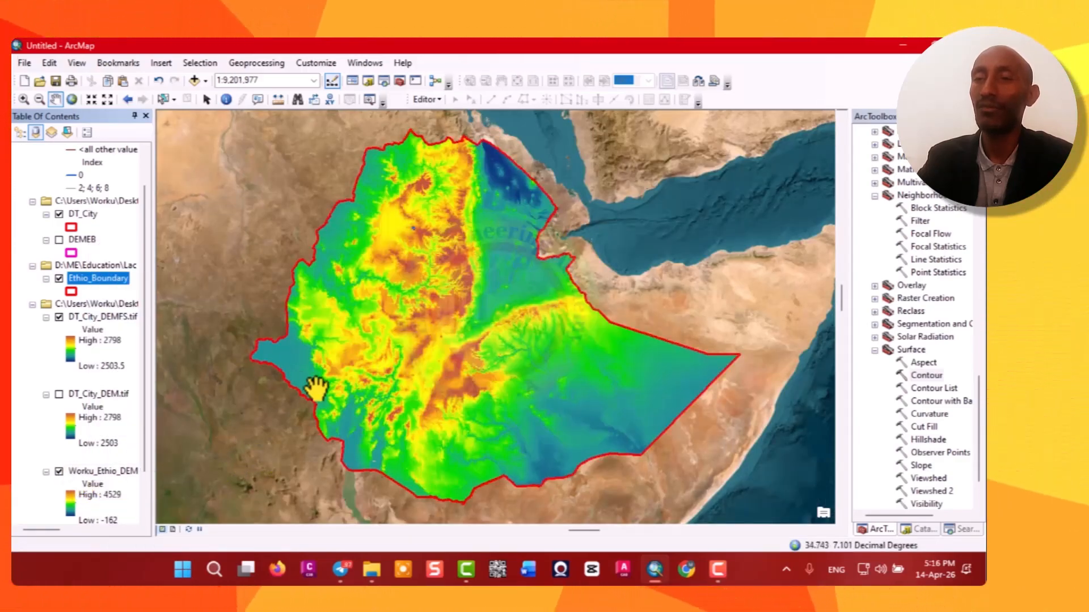